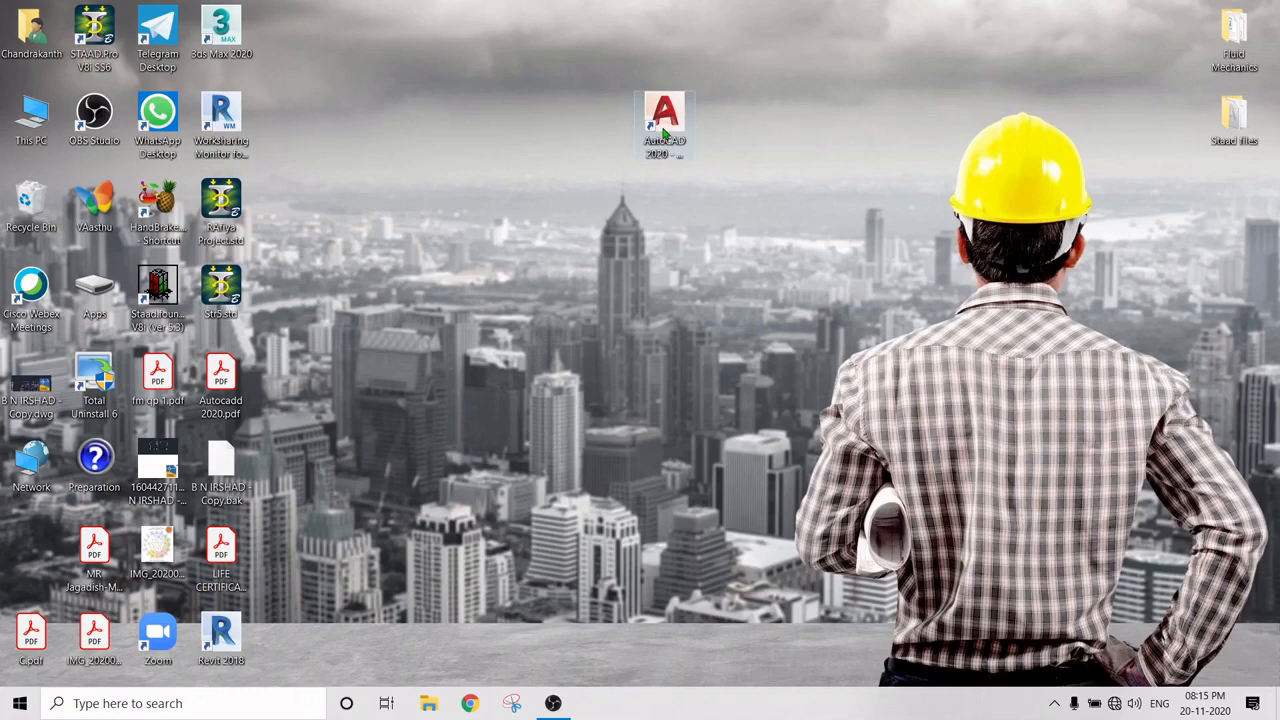
Launch AutoCAD 2020 from the desktop
left_click(665, 133)
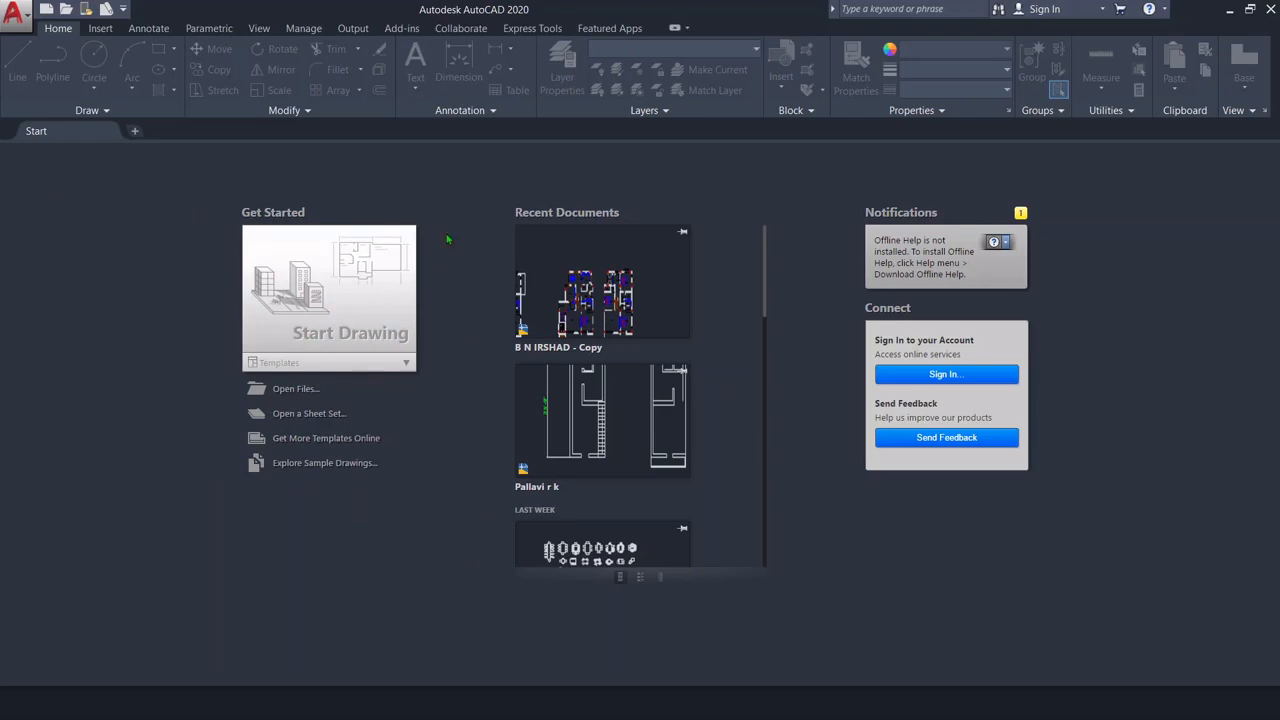
Examine the start page's recent documents, the application commands and the quick access customization options
scroll(668, 369, "down", 5)
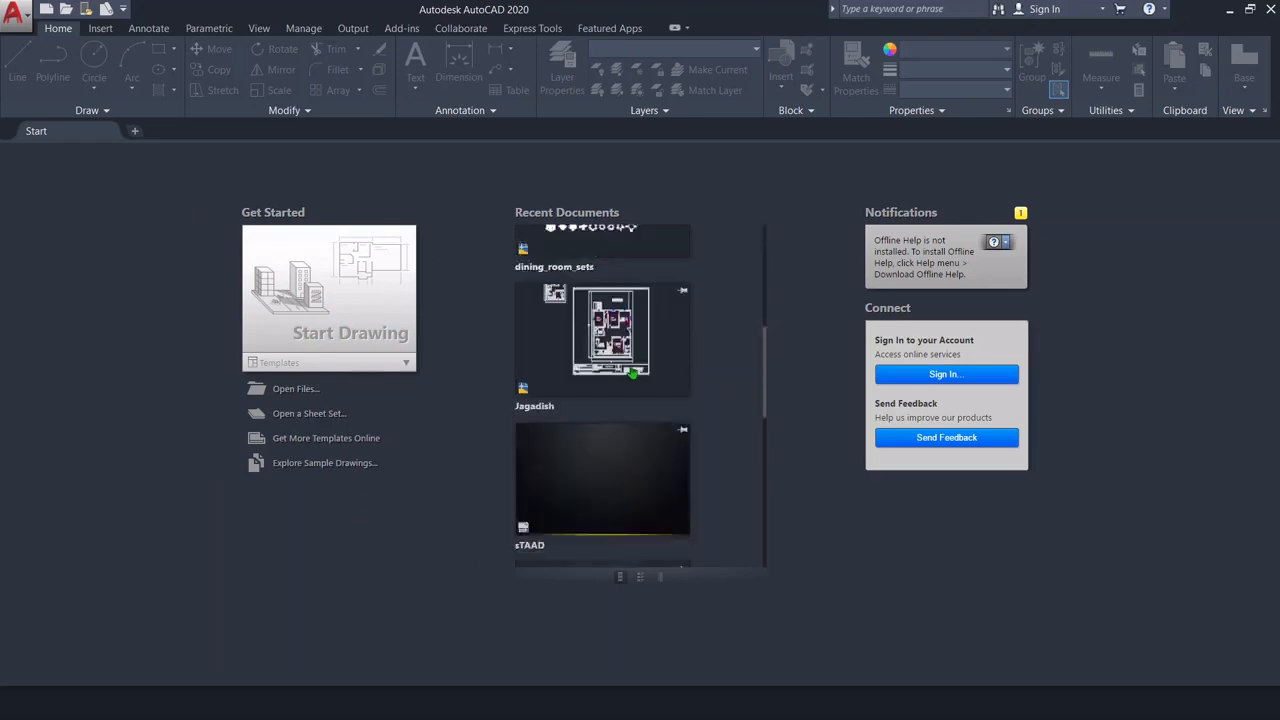
left_click(18, 14)
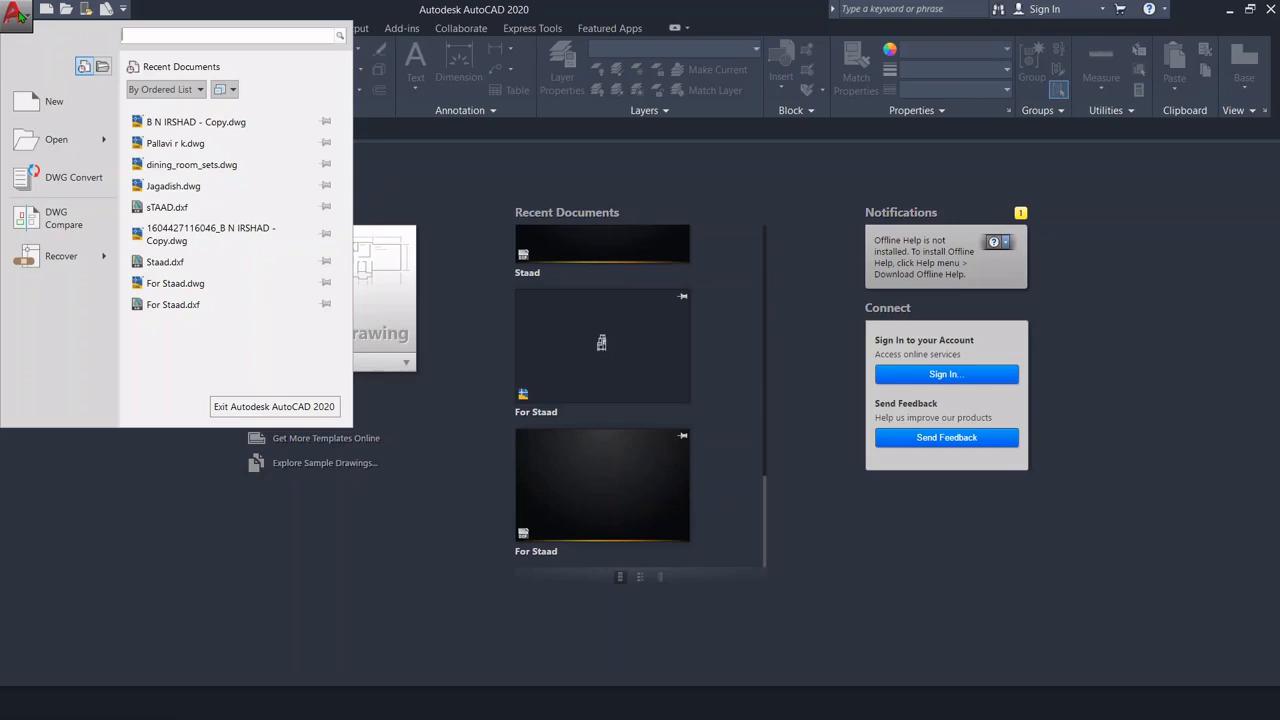
left_click(18, 14)
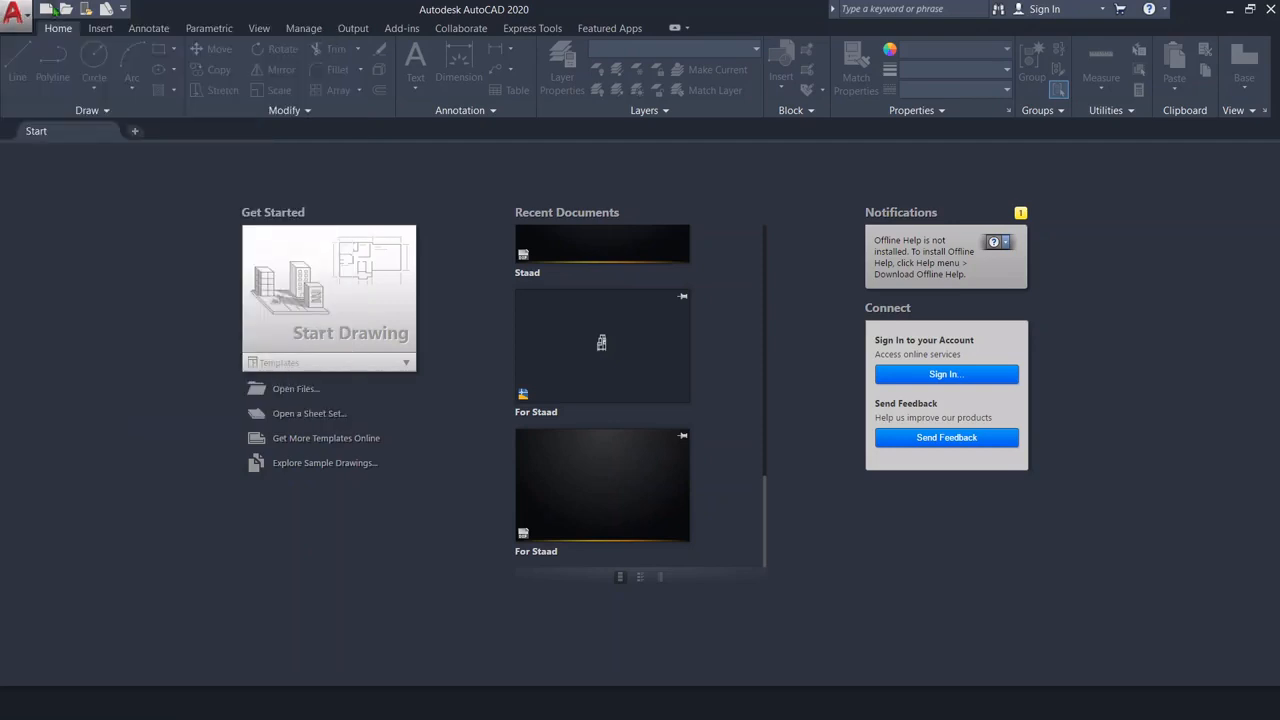
left_click(125, 9)
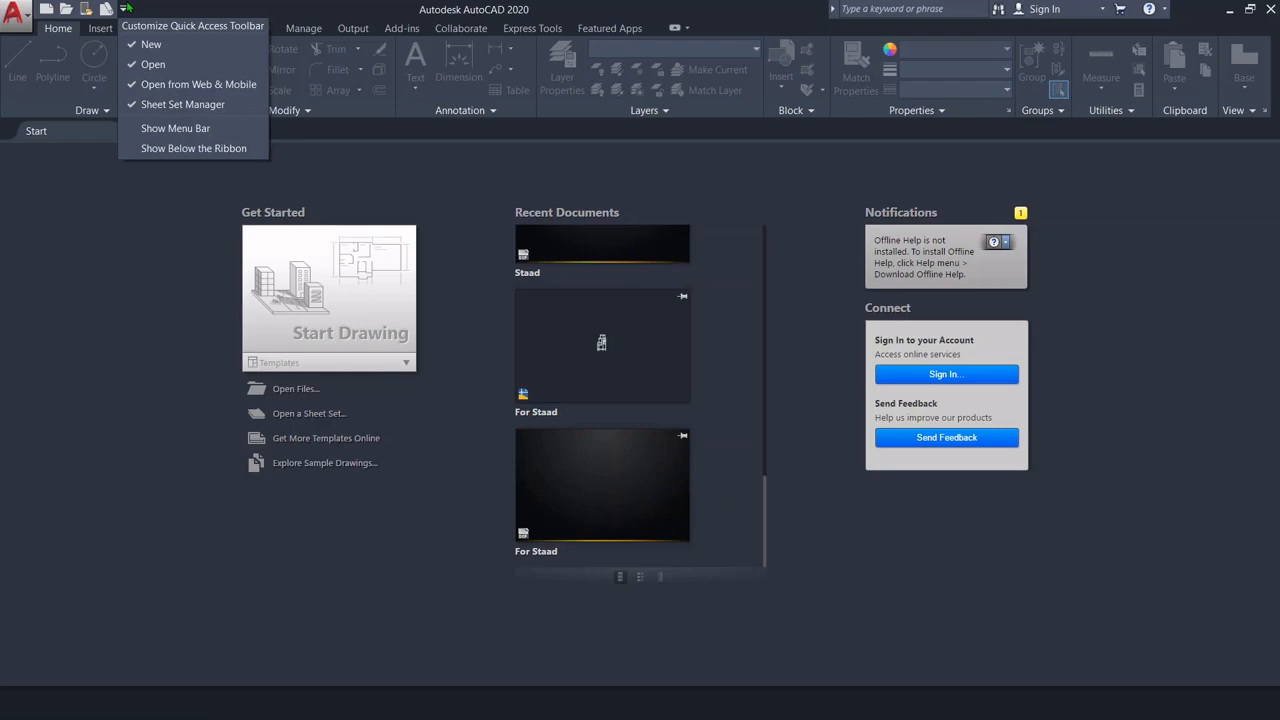
left_click(248, 14)
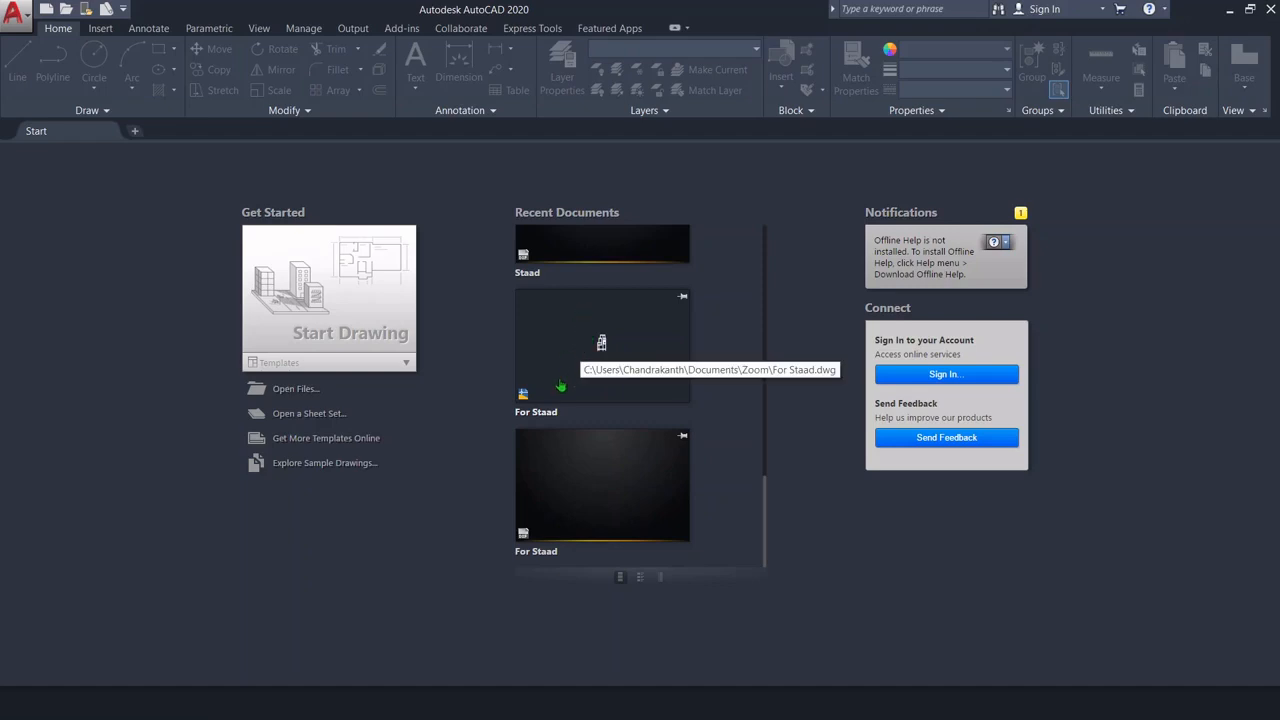
scroll(563, 387, "up", 10)
scroll(612, 365, "down", 1)
scroll(612, 365, "down", 3)
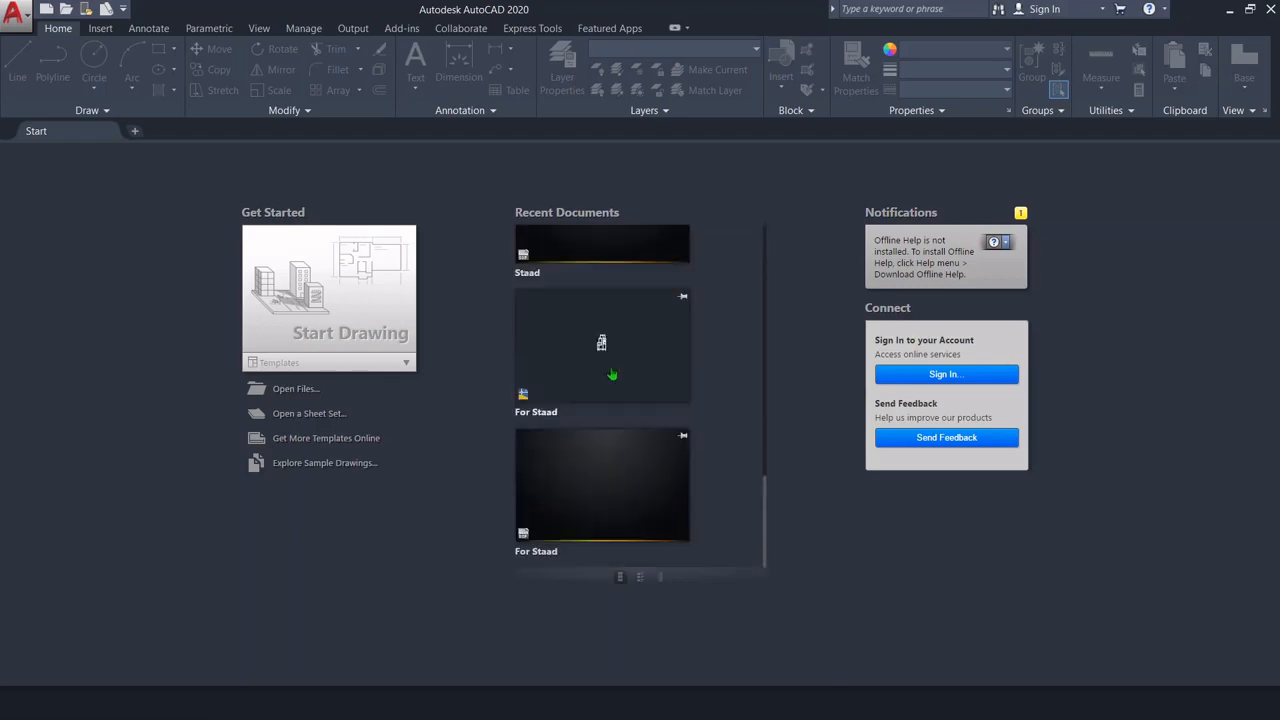
mouse_move(606, 364)
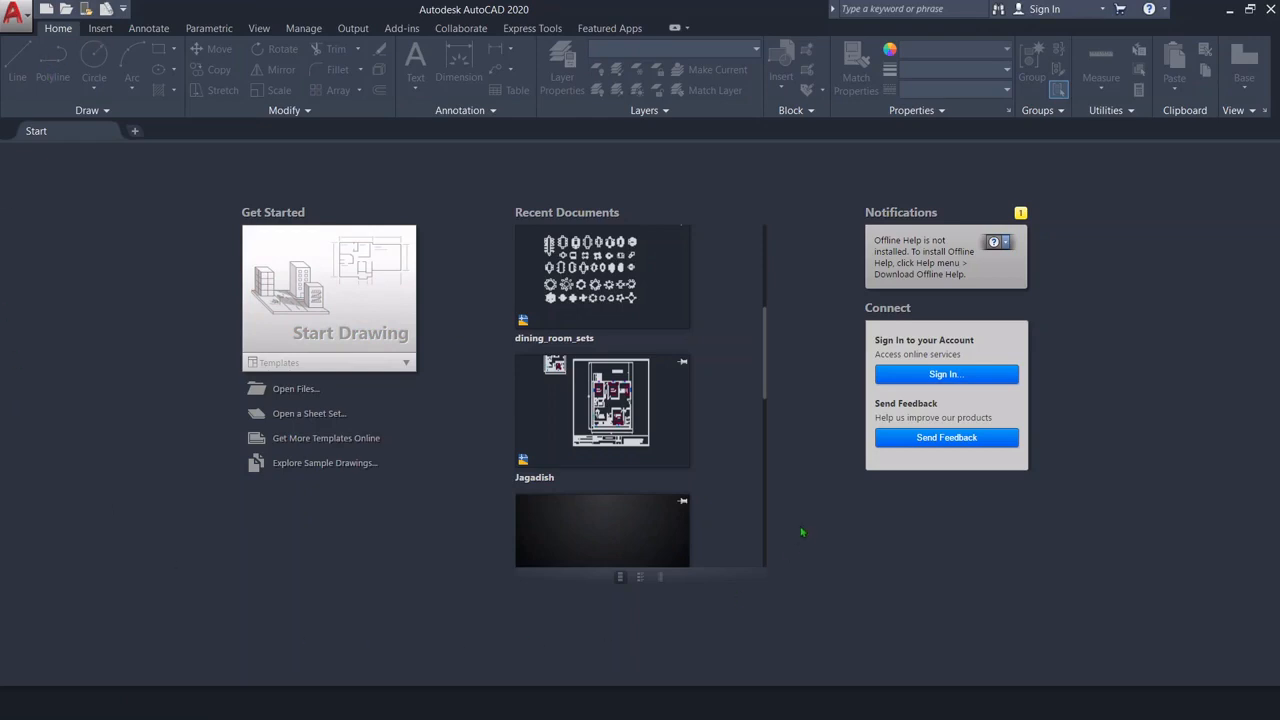
Start a new blank drawing from the start page
left_click(362, 304)
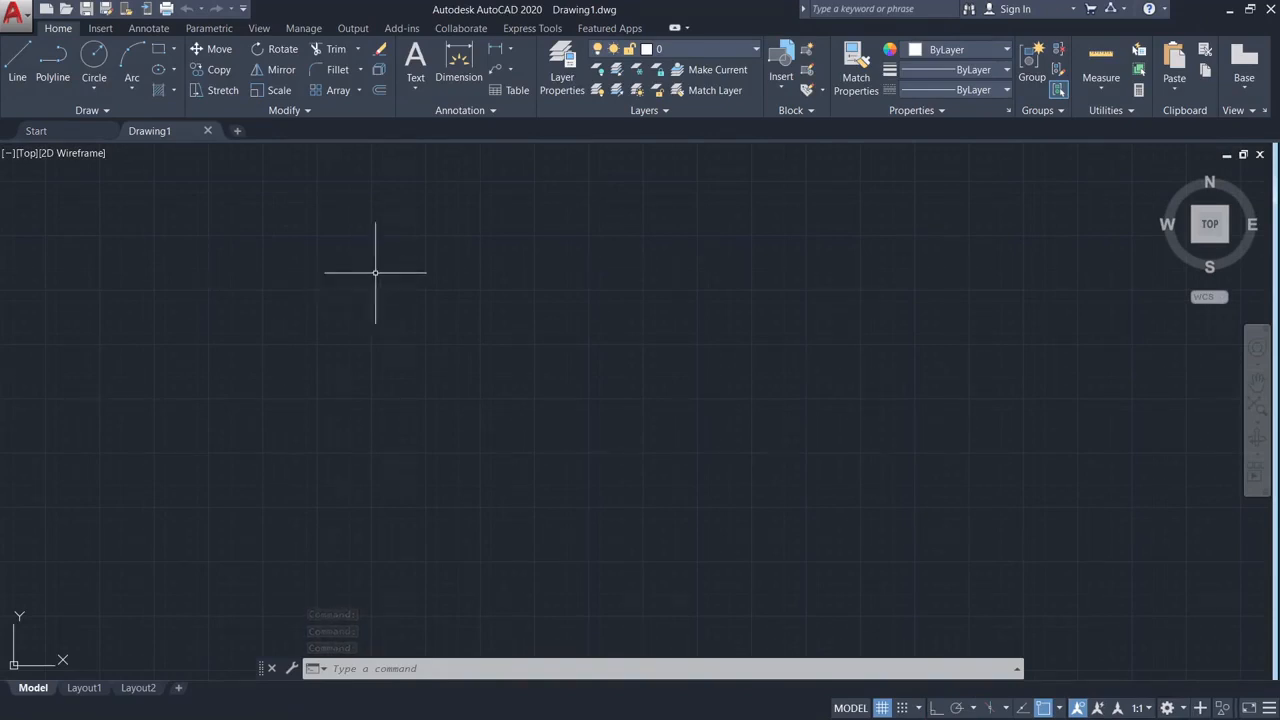
mouse_move(135, 233)
left_mouse_down()
mouse_move(380, 509)
mouse_move(1100, 517)
mouse_move(978, 298)
mouse_move(309, 243)
mouse_move(97, 277)
left_mouse_up()
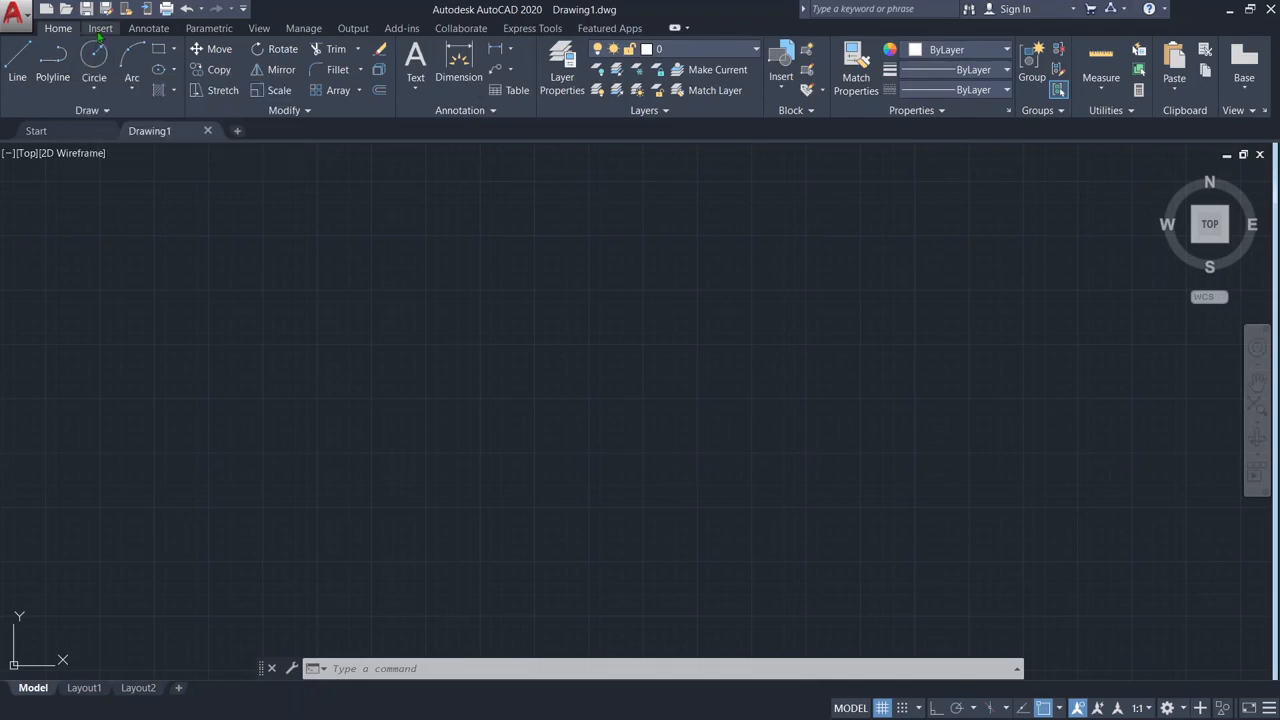
Examine the ribbon tool sets from Insert through Express Tools, finishing on the Home tools
left_click(95, 28)
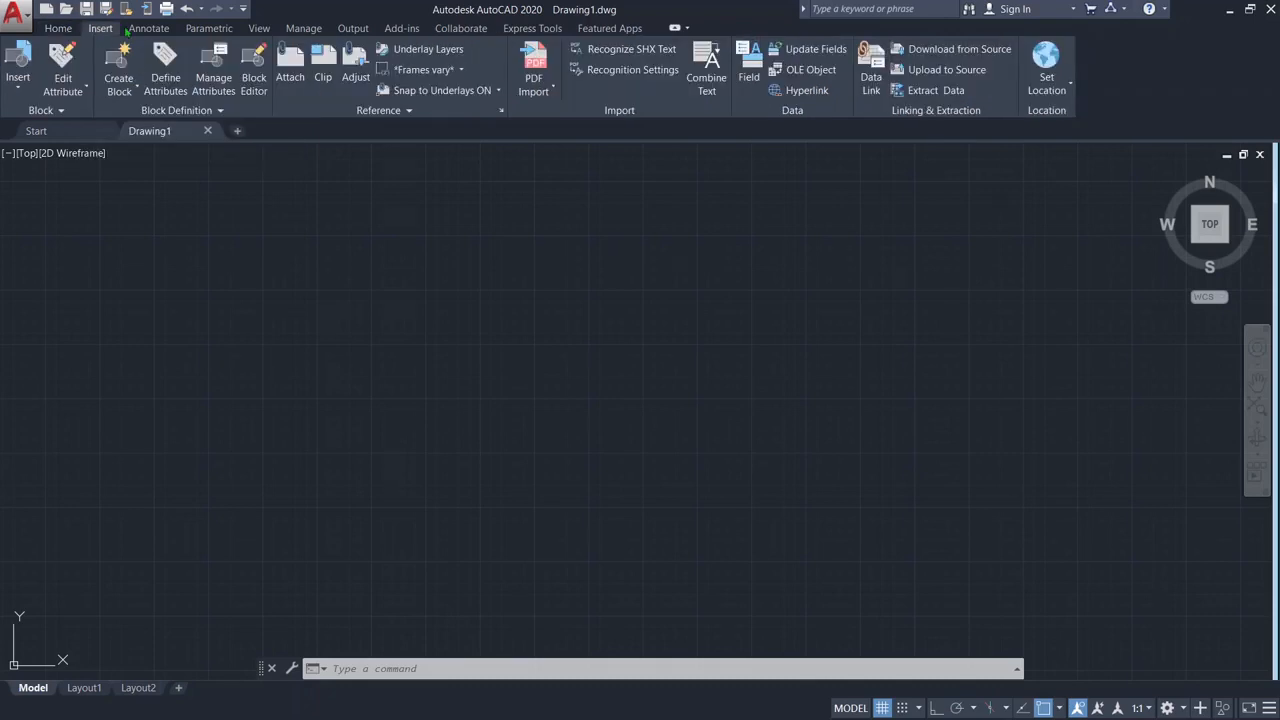
left_click(148, 28)
left_click(205, 28)
left_click(258, 28)
left_click(304, 28)
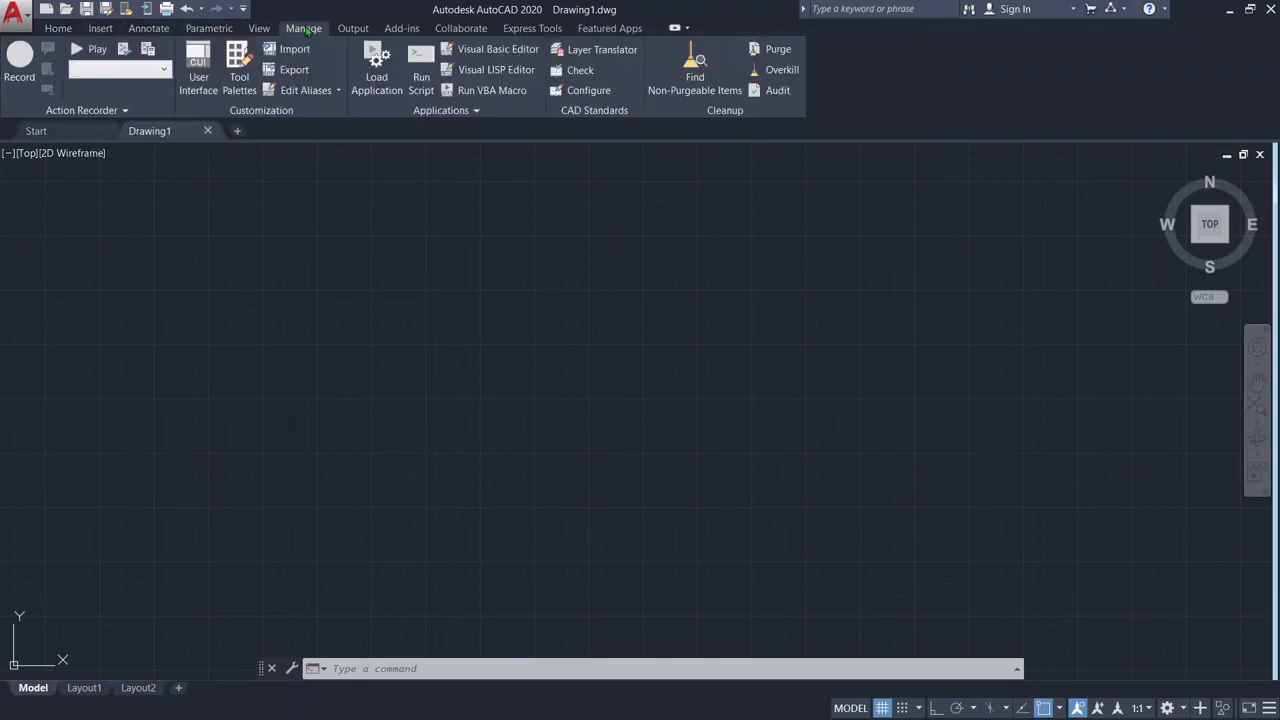
left_click(352, 28)
left_click(400, 30)
left_click(460, 29)
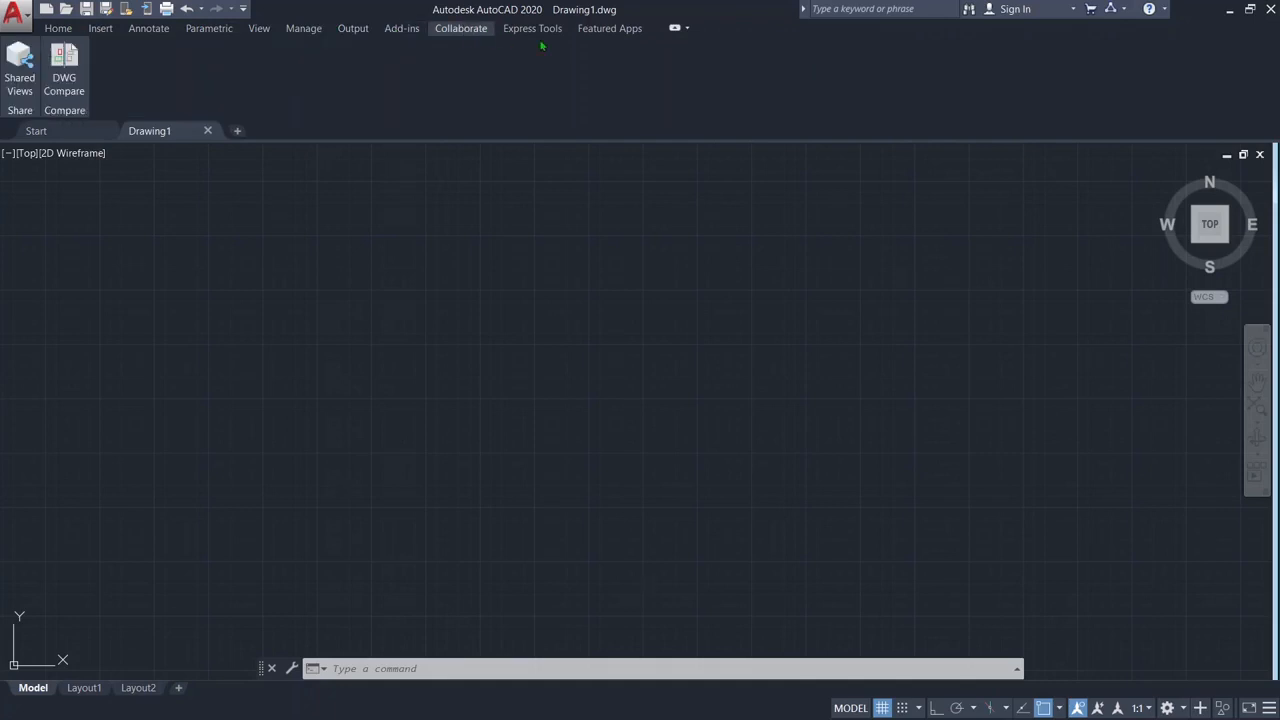
left_click(532, 29)
left_click(58, 28)
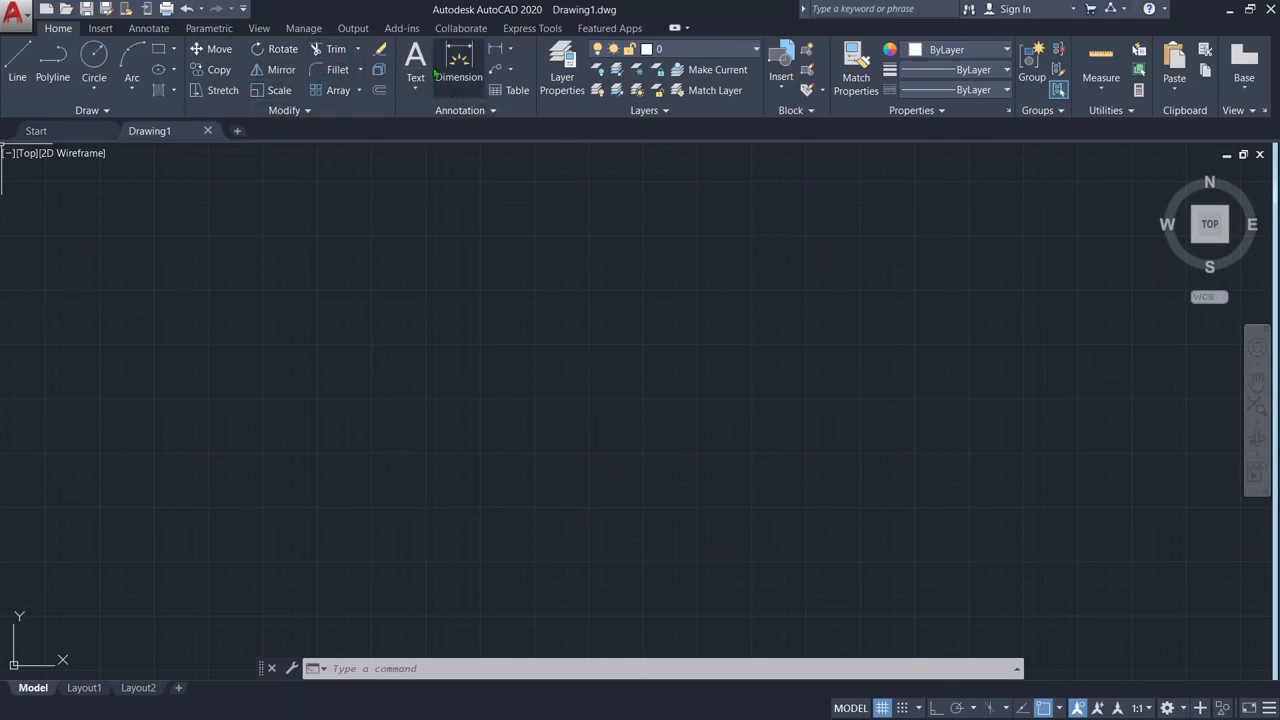
Examine the dimension types and the available linetype, lineweight, object colour and paste options
left_click(513, 49)
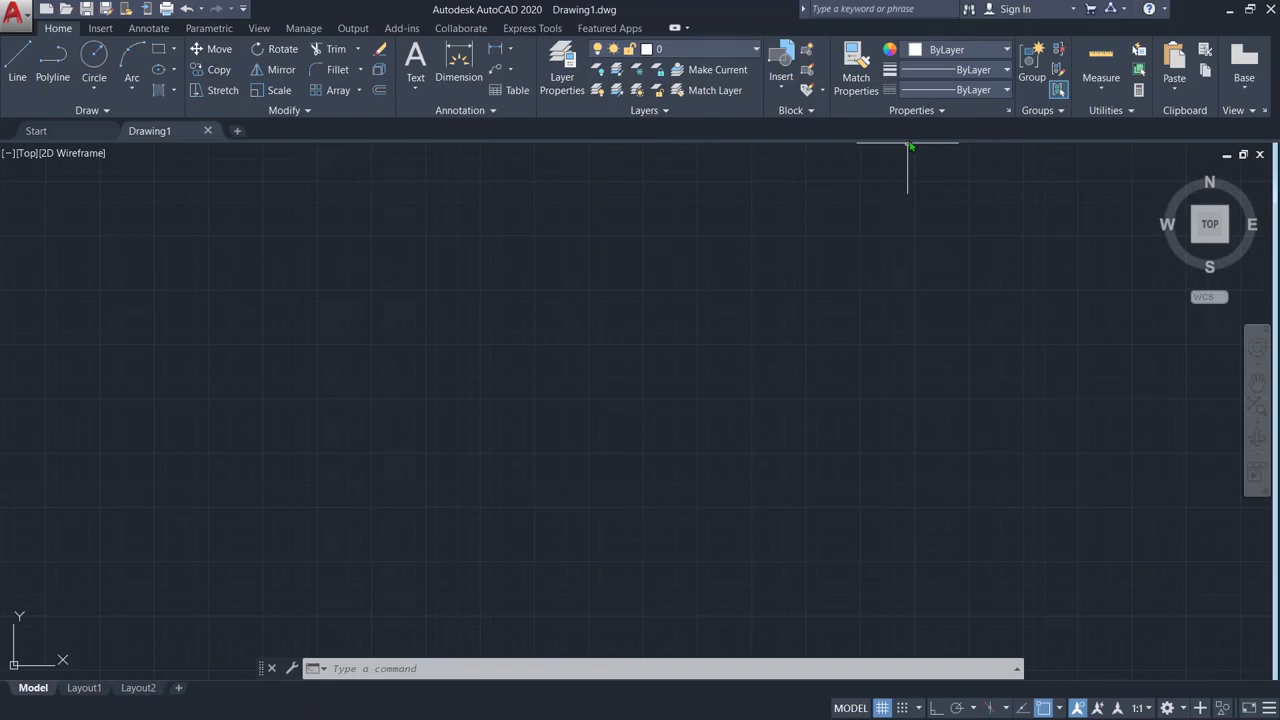
left_click(940, 90)
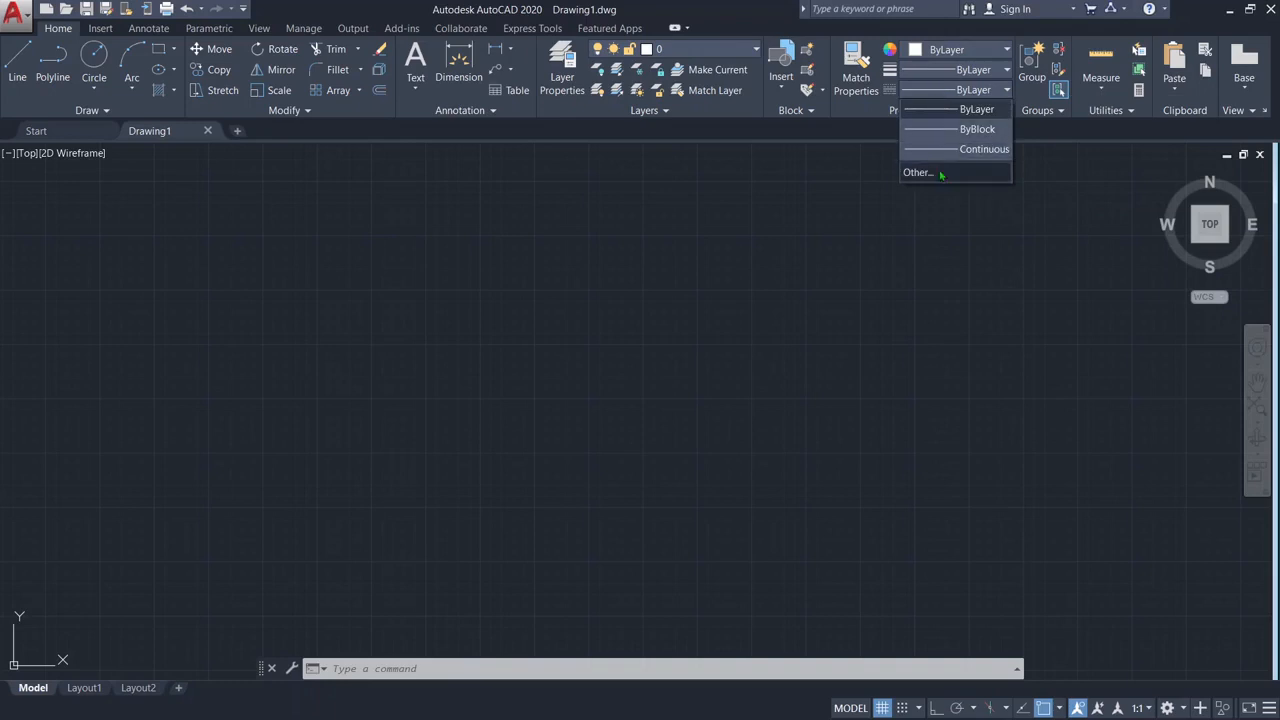
left_click(972, 90)
left_click(975, 69)
left_click(976, 66)
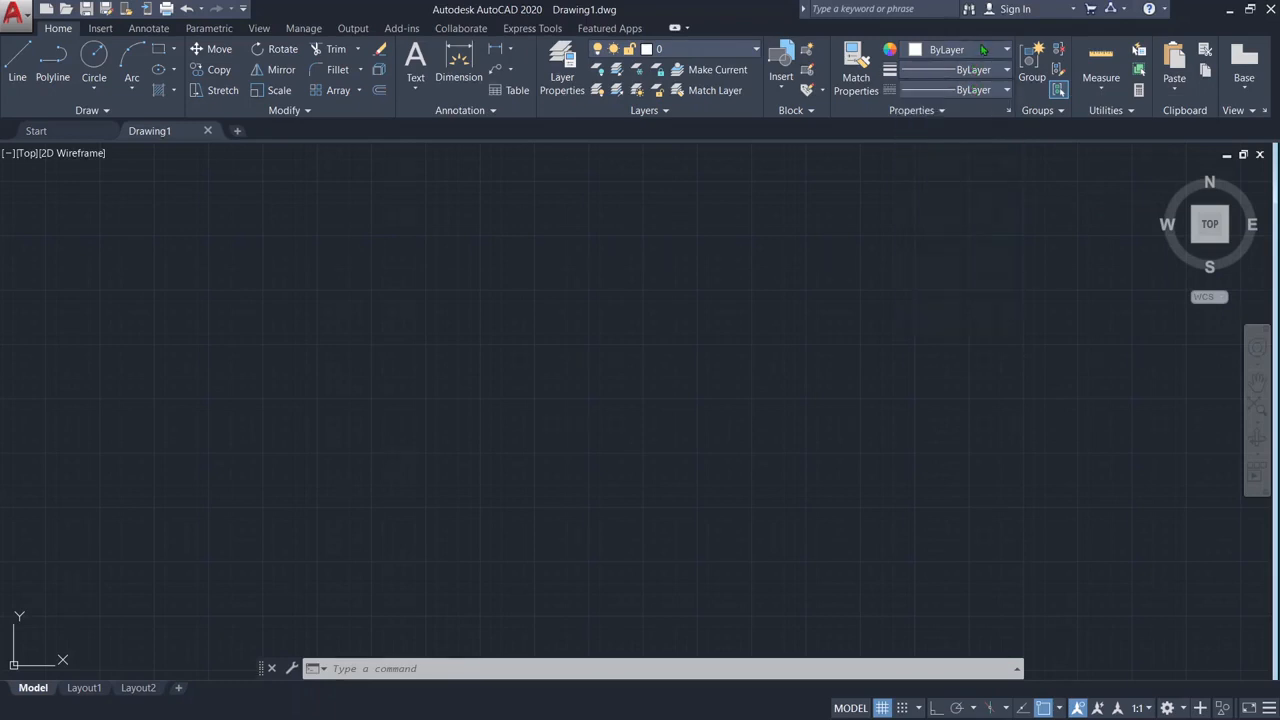
left_click(984, 50)
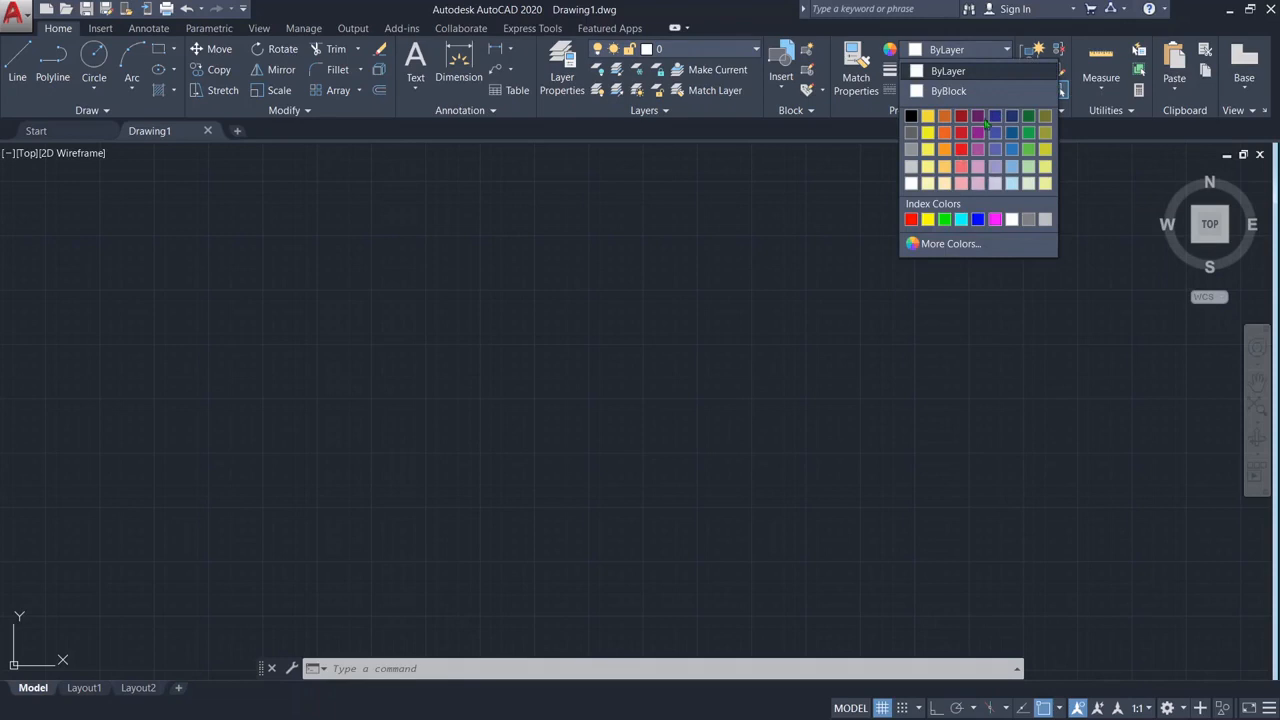
left_click(937, 263)
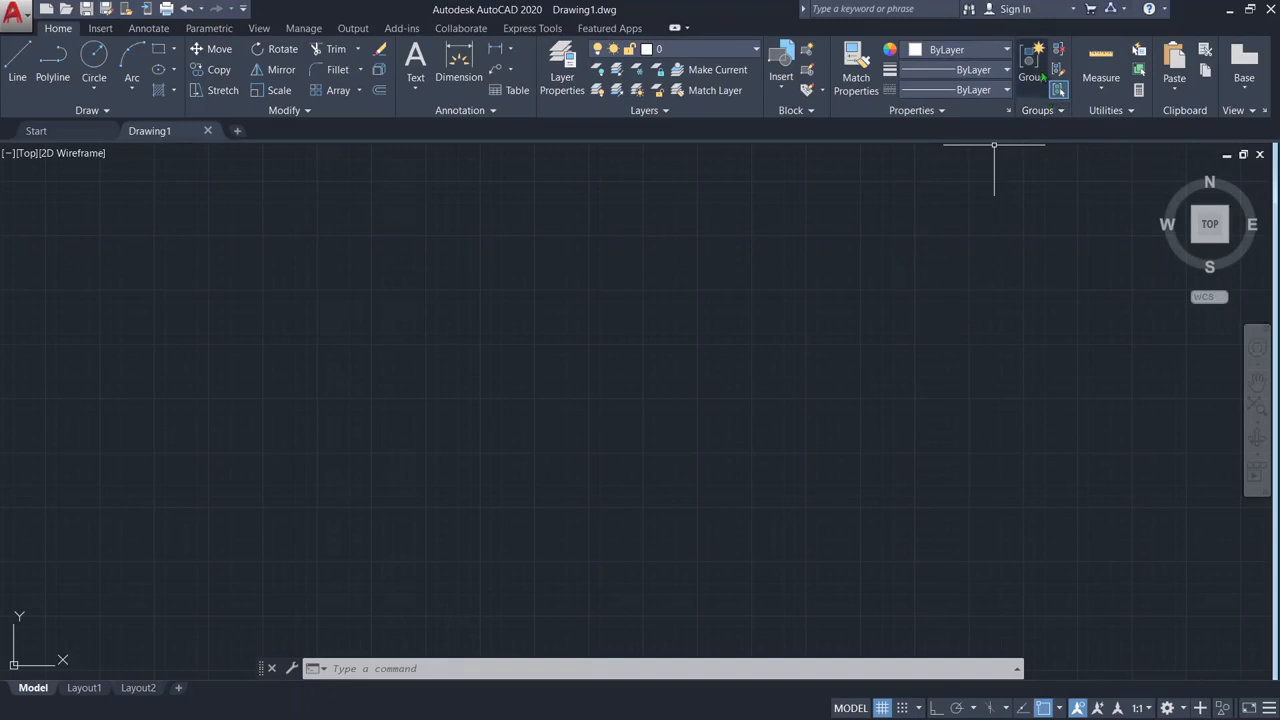
left_click(1176, 88)
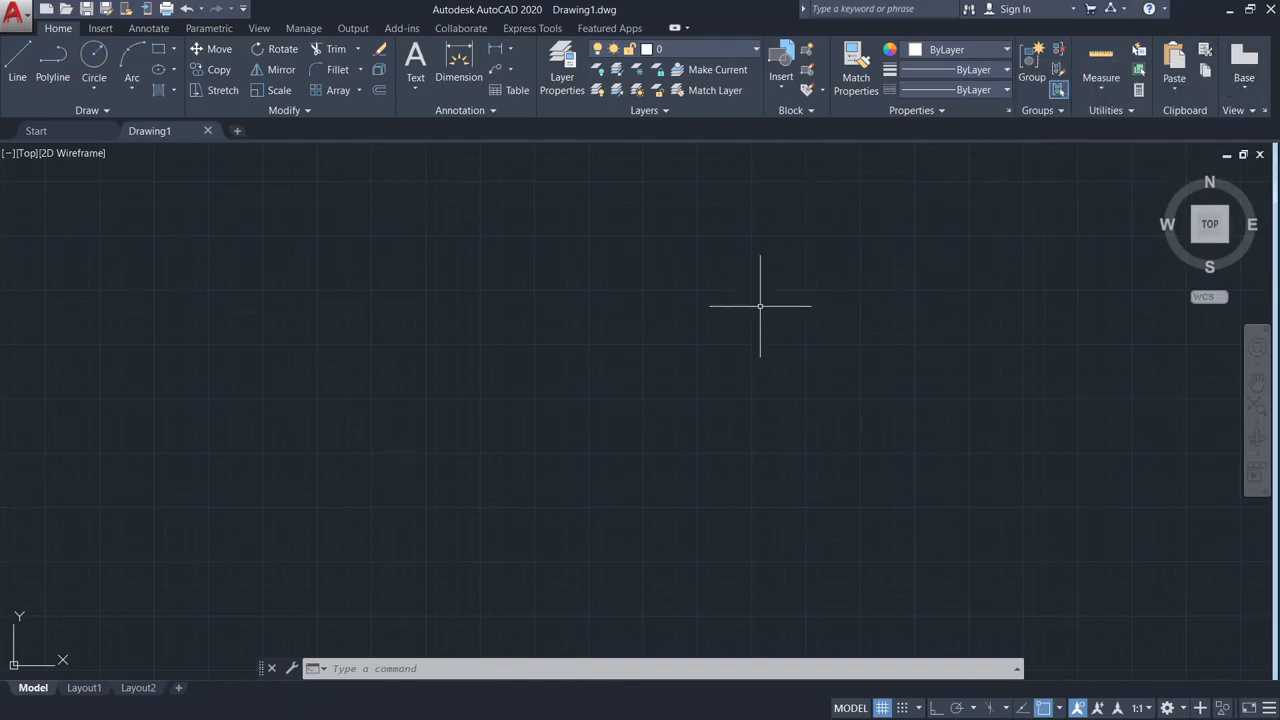
Draw a freehand chain of six connected line segments in model space, with one segment crossing the long lower one
scroll(546, 395, "down", 2)
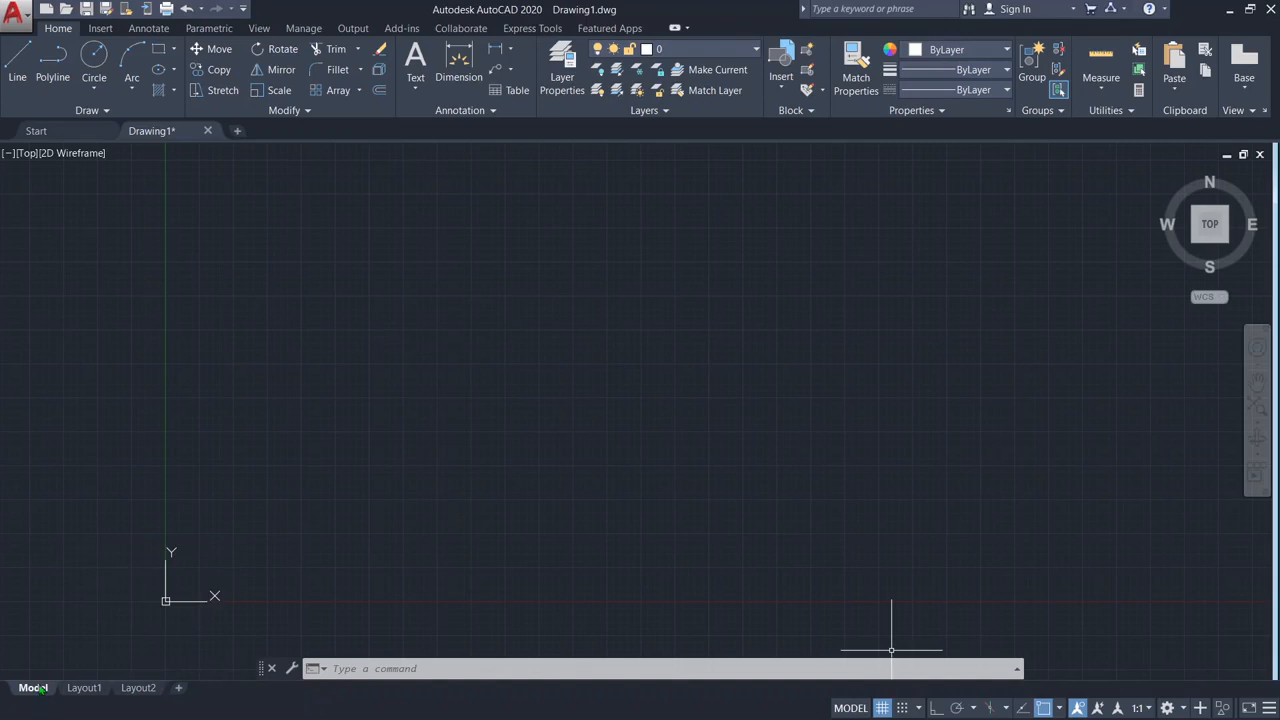
left_click(455, 248)
left_click(667, 404)
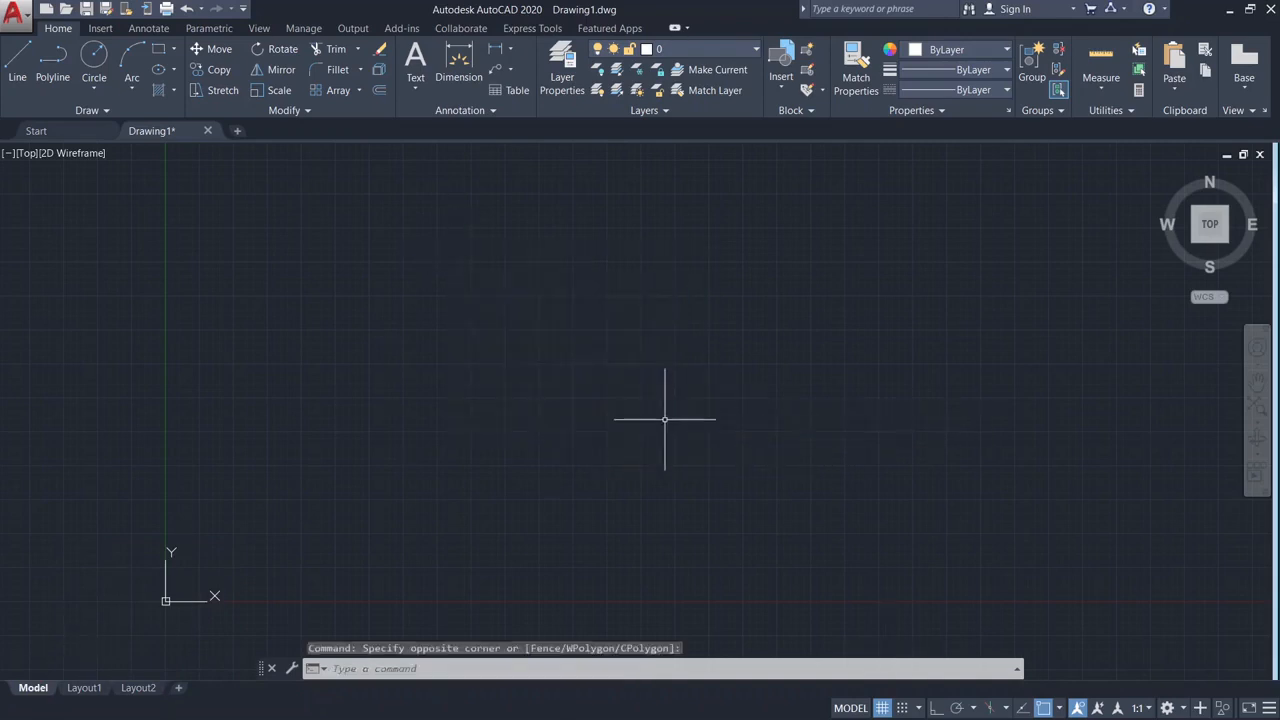
left_click(17, 62)
left_click(397, 378)
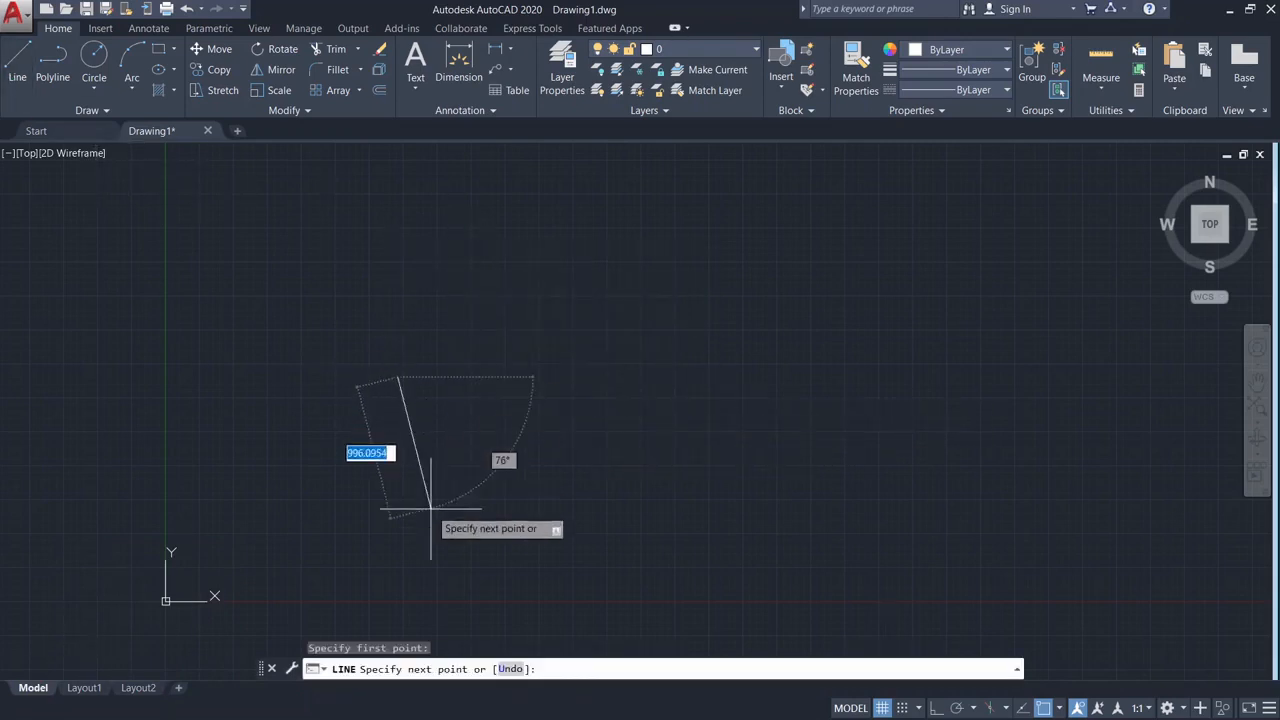
left_click(436, 508)
left_click(1180, 395)
left_click(1080, 251)
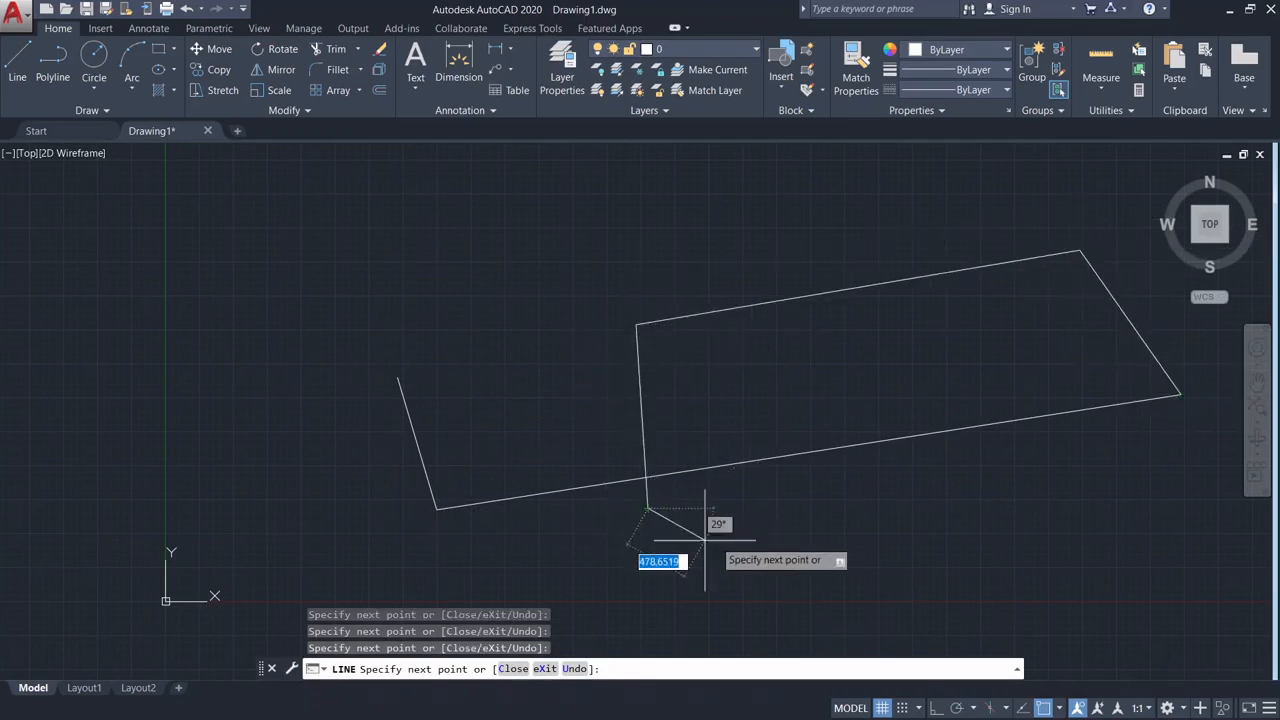
left_click(648, 508)
left_click(730, 540)
key("Escape")
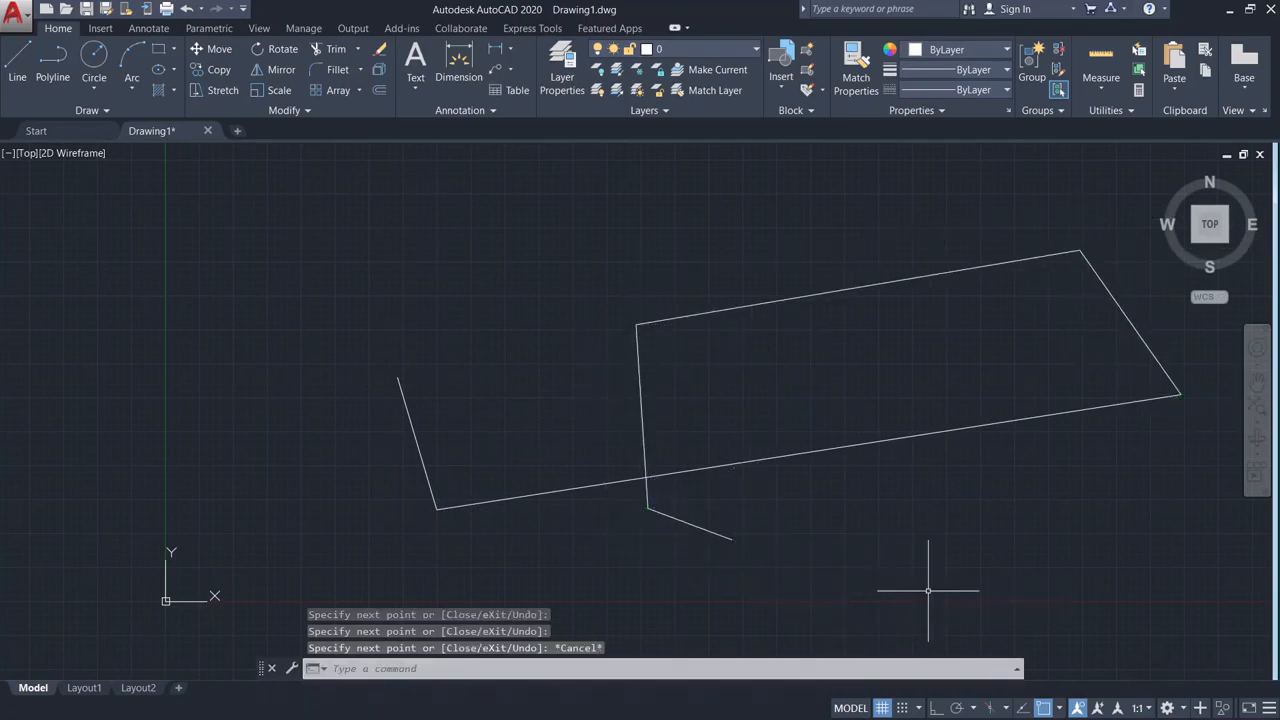
Show Layout1 and delete its viewport so the sheet is empty
left_click(88, 689)
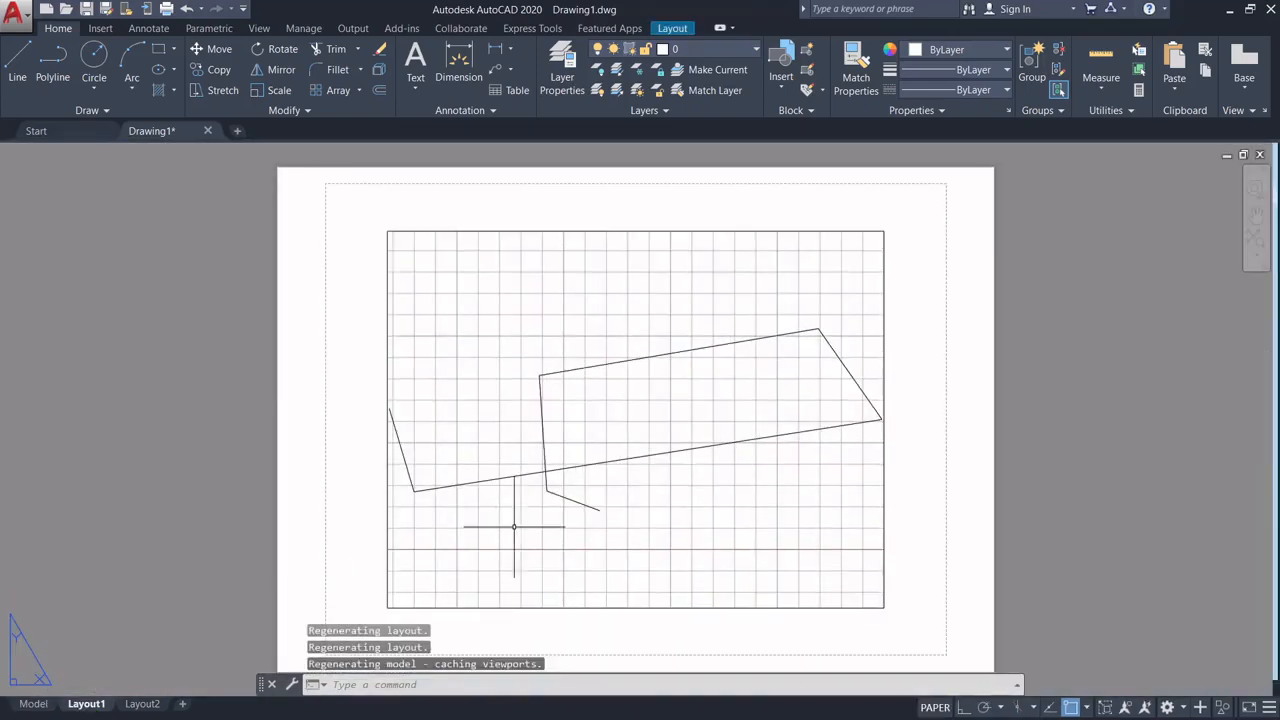
scroll(564, 493, "up", 2)
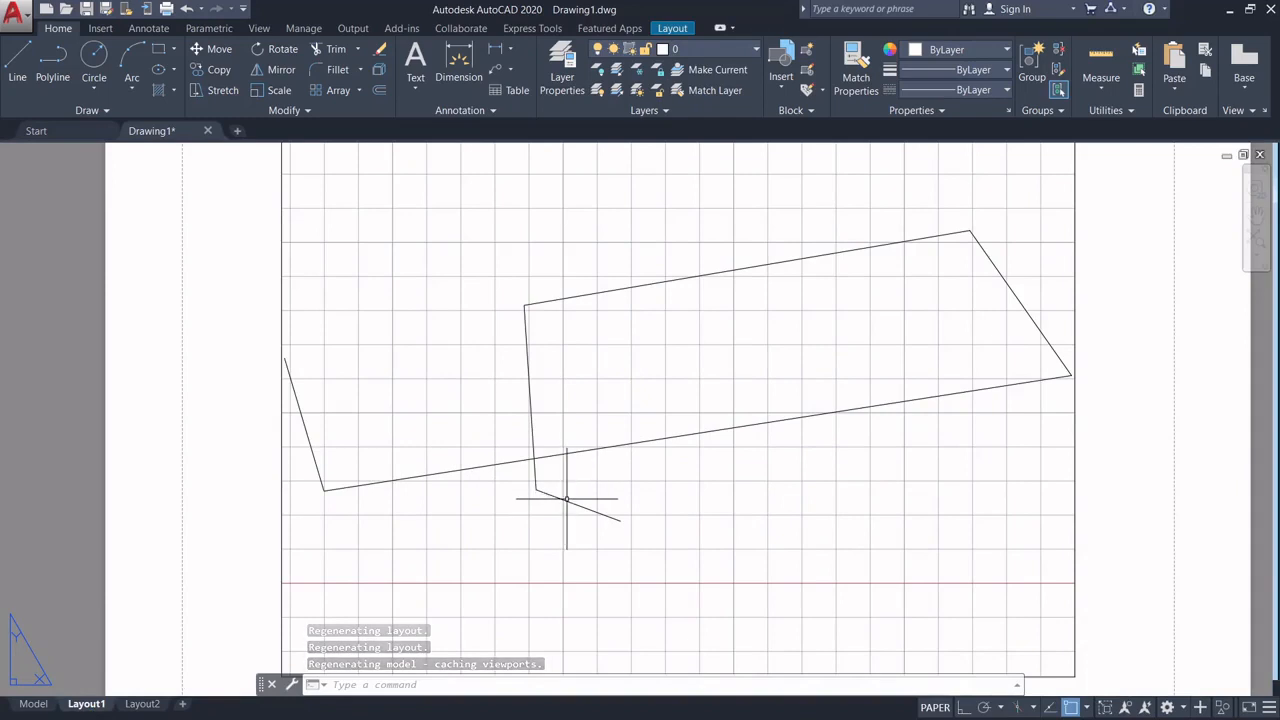
scroll(566, 500, "down", 2)
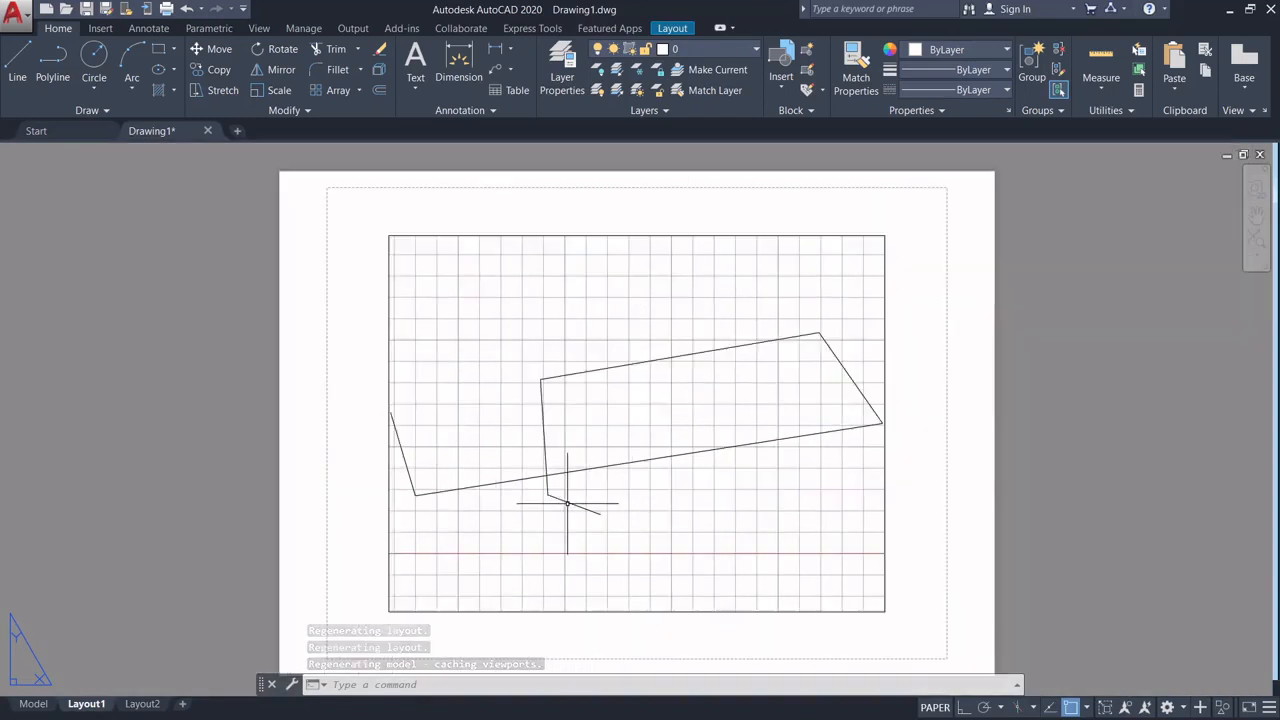
left_click(604, 611)
key("Delete")
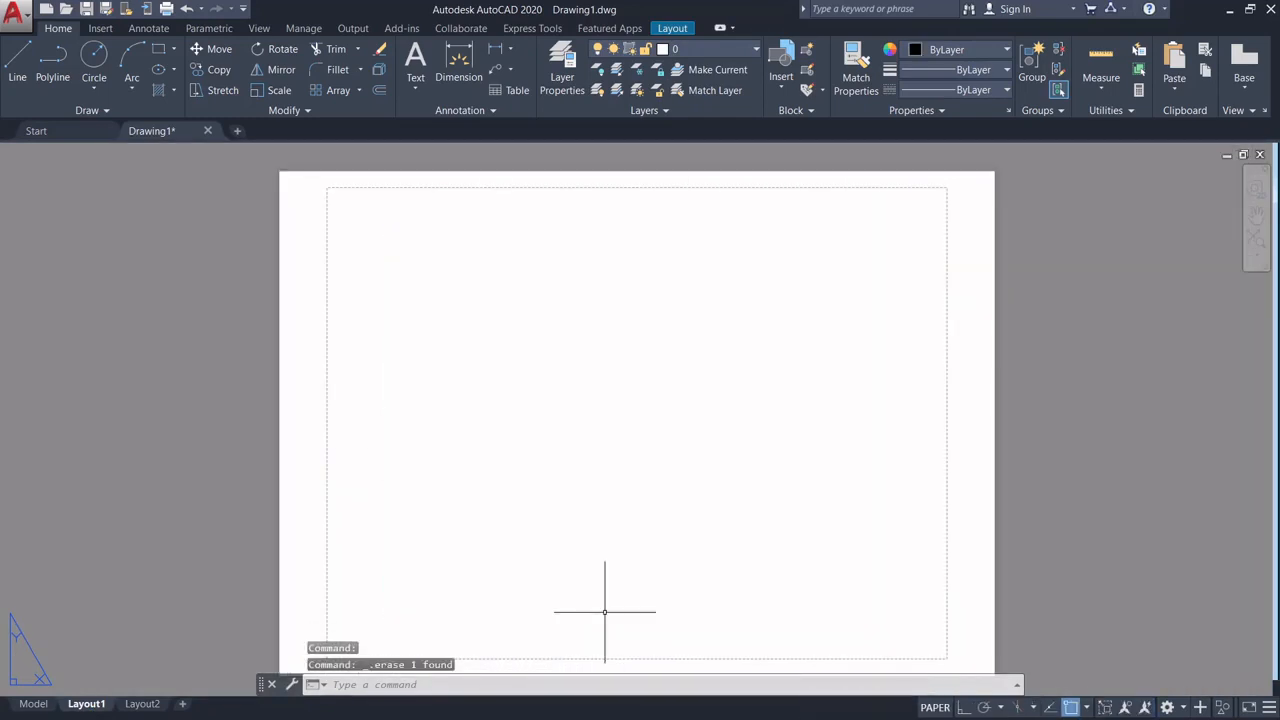
Cycle the ribbon through its minimized states back to full size, returning to model space along the way
left_click(728, 28)
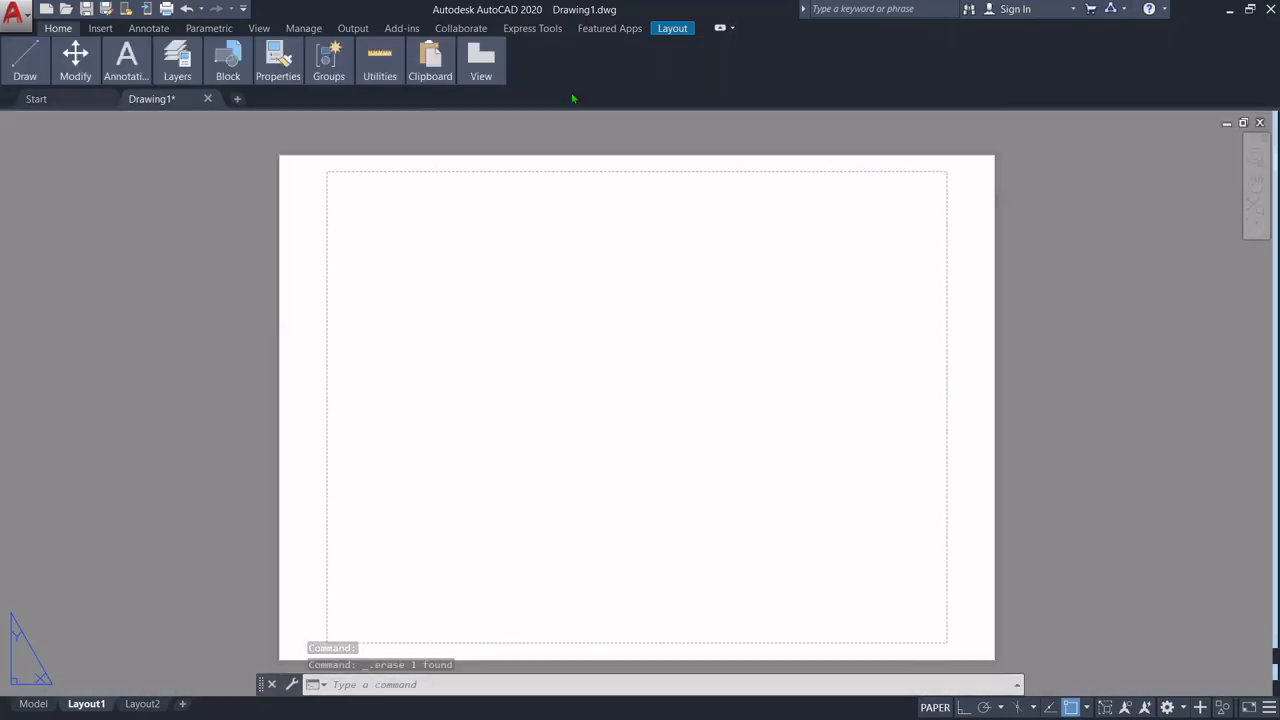
left_click(720, 28)
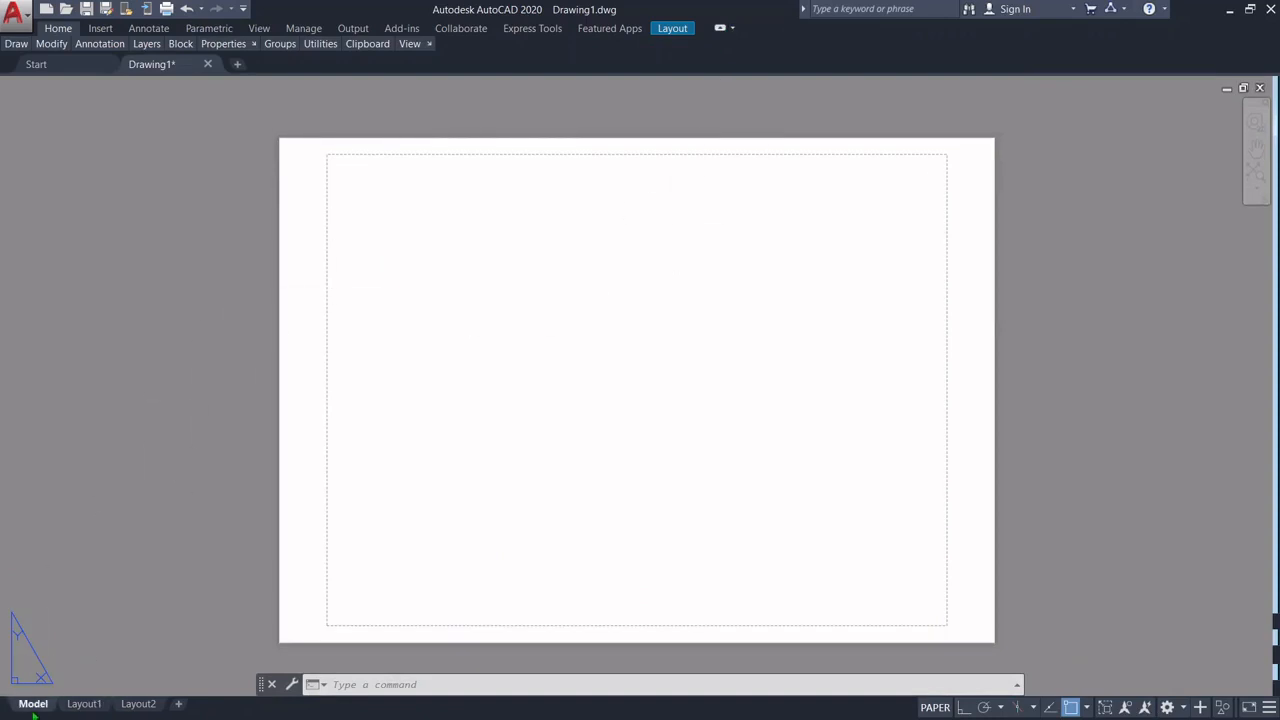
left_click(33, 704)
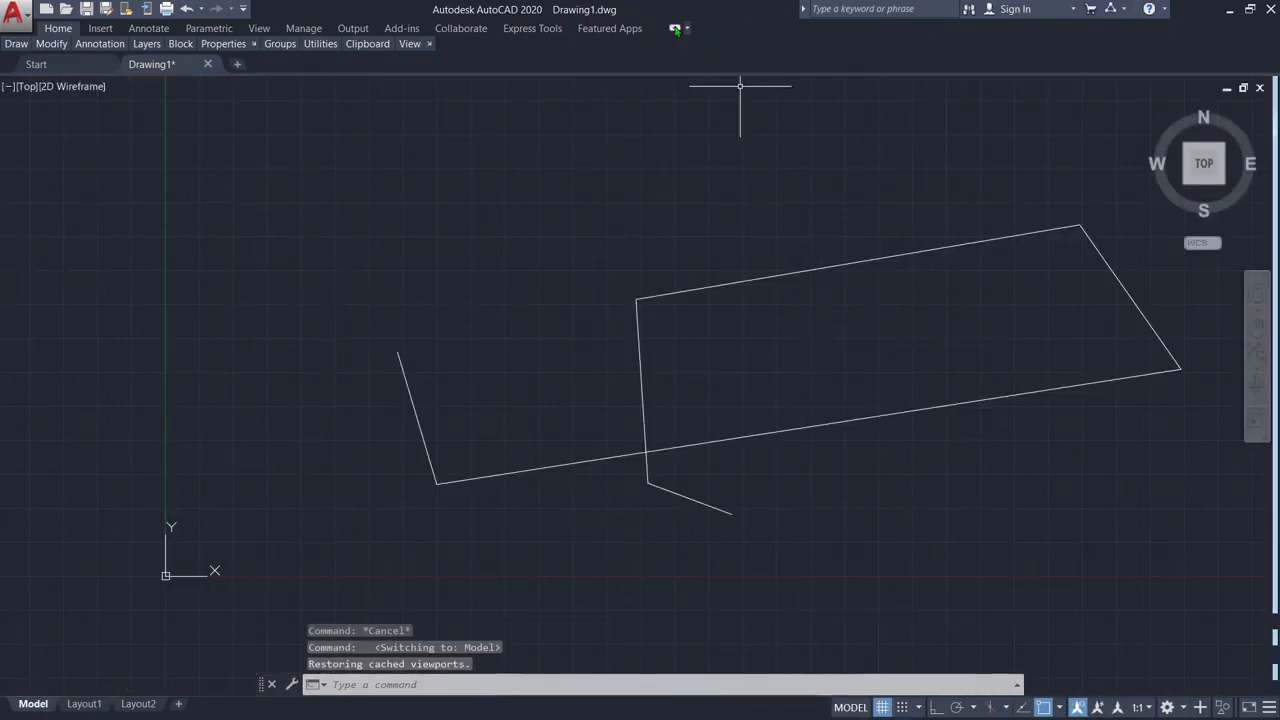
left_click(676, 28)
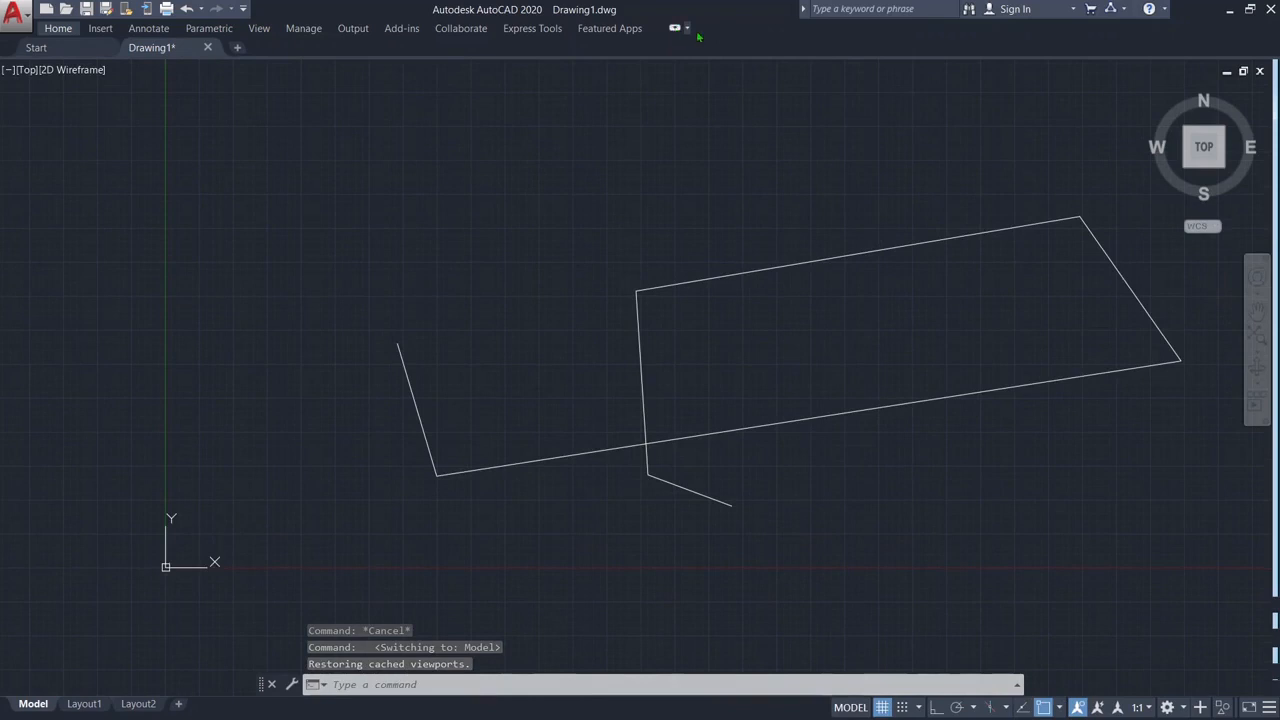
left_click(676, 28)
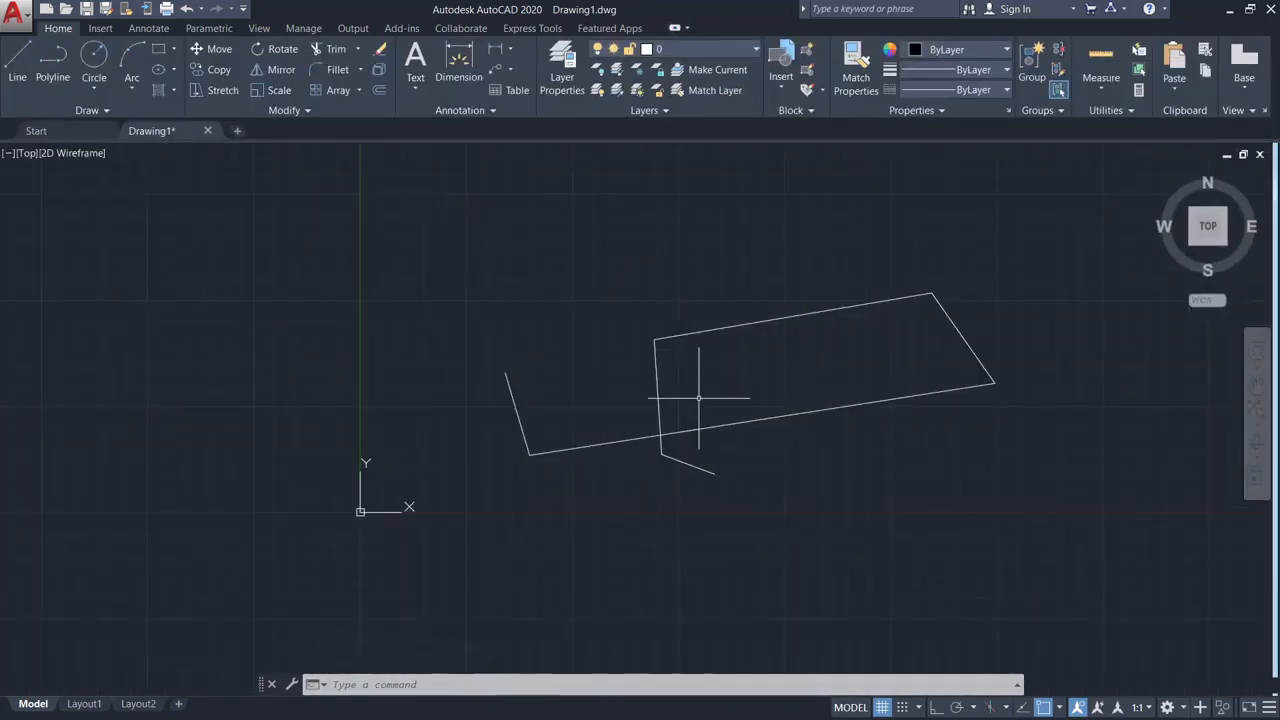
Erase all six connected line segments from model space
left_click(398, 237)
left_click(1060, 517)
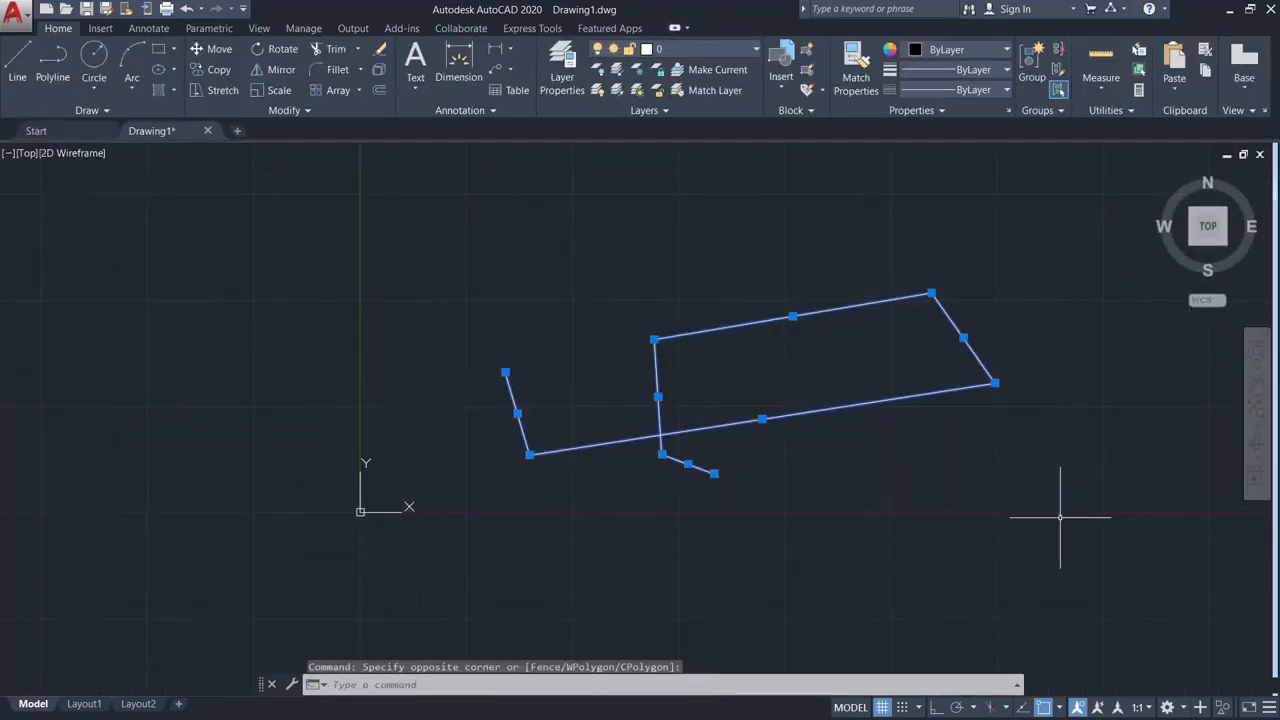
key("Delete")
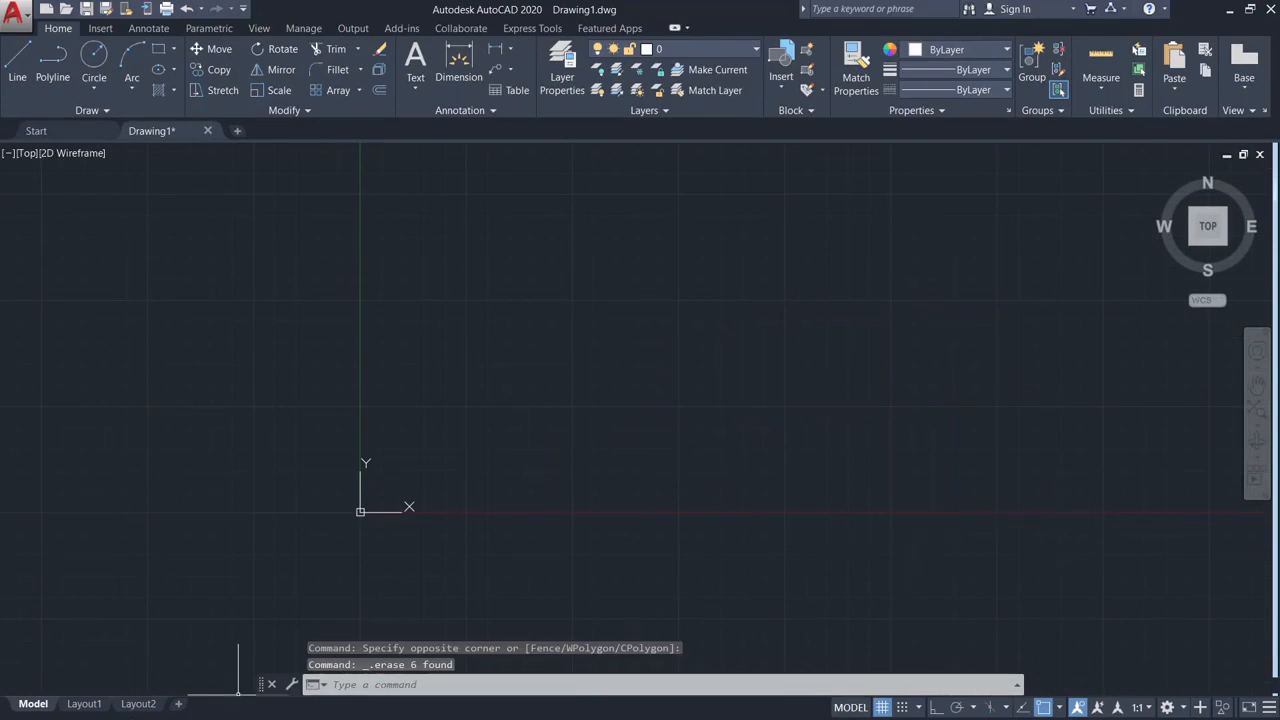
Show the Layout2 sheet and return to model space
left_click(140, 703)
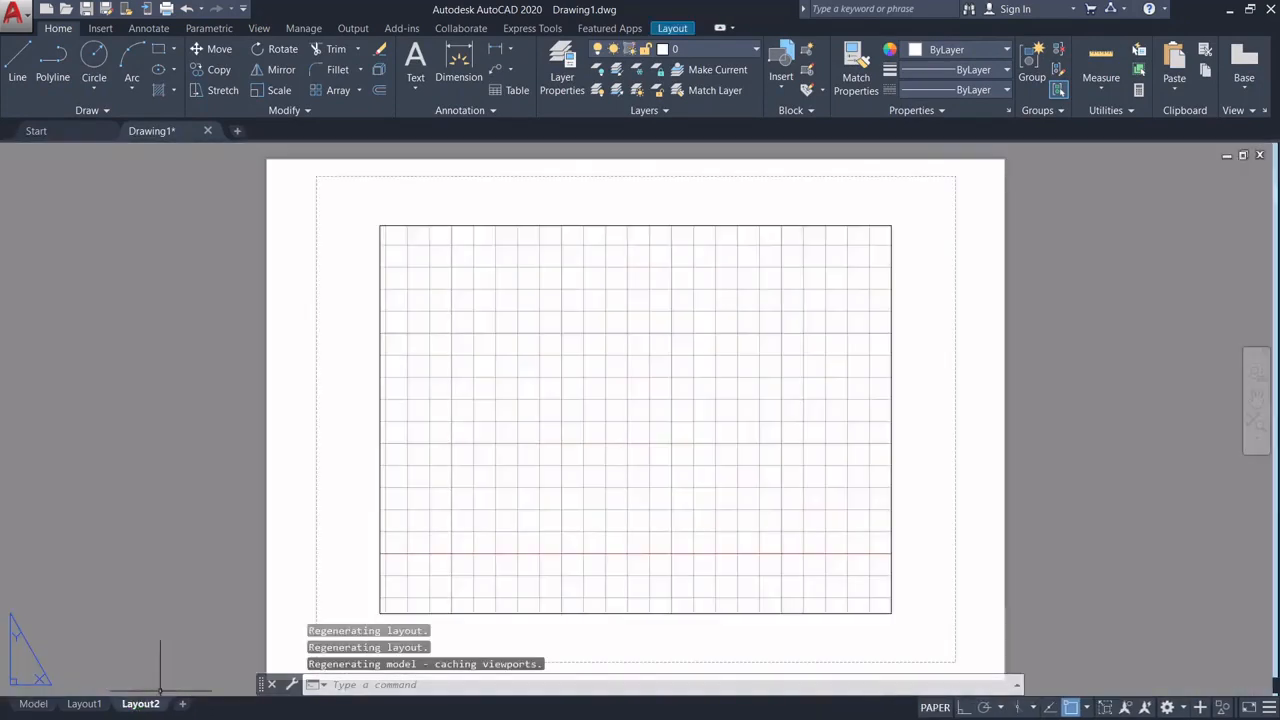
left_click(33, 704)
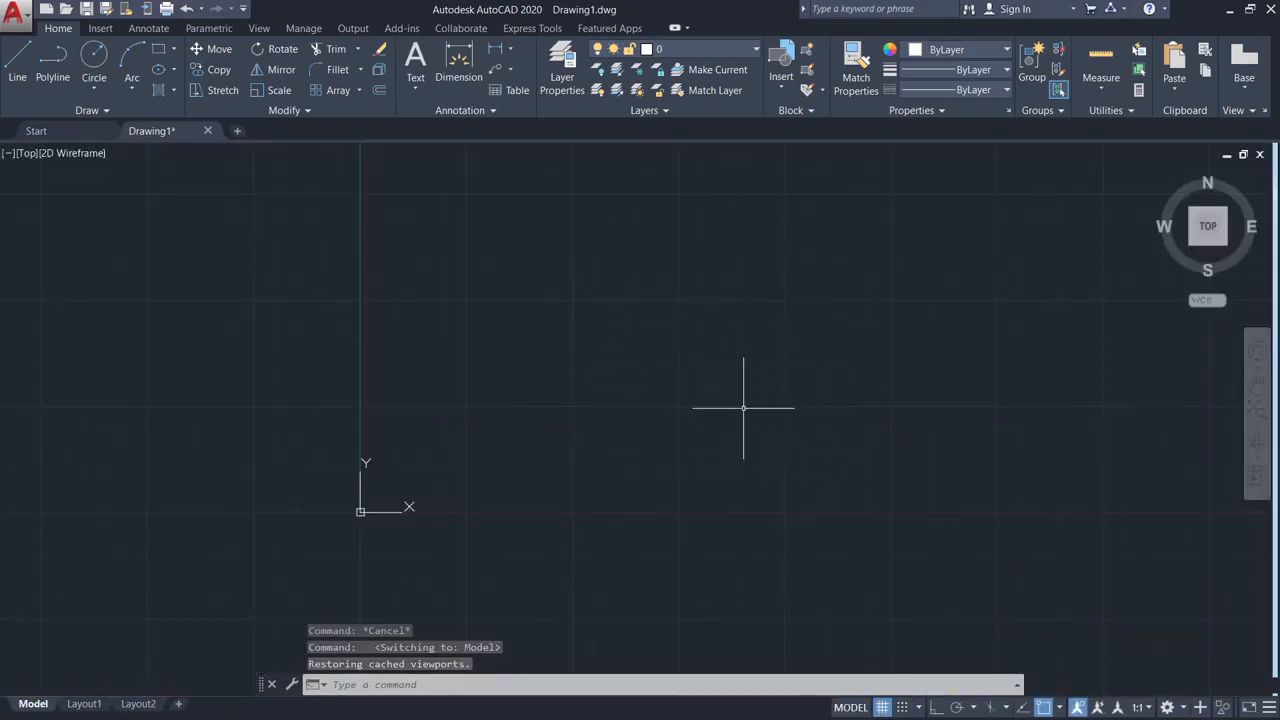
middle_click_drag(757, 394, 603, 455)
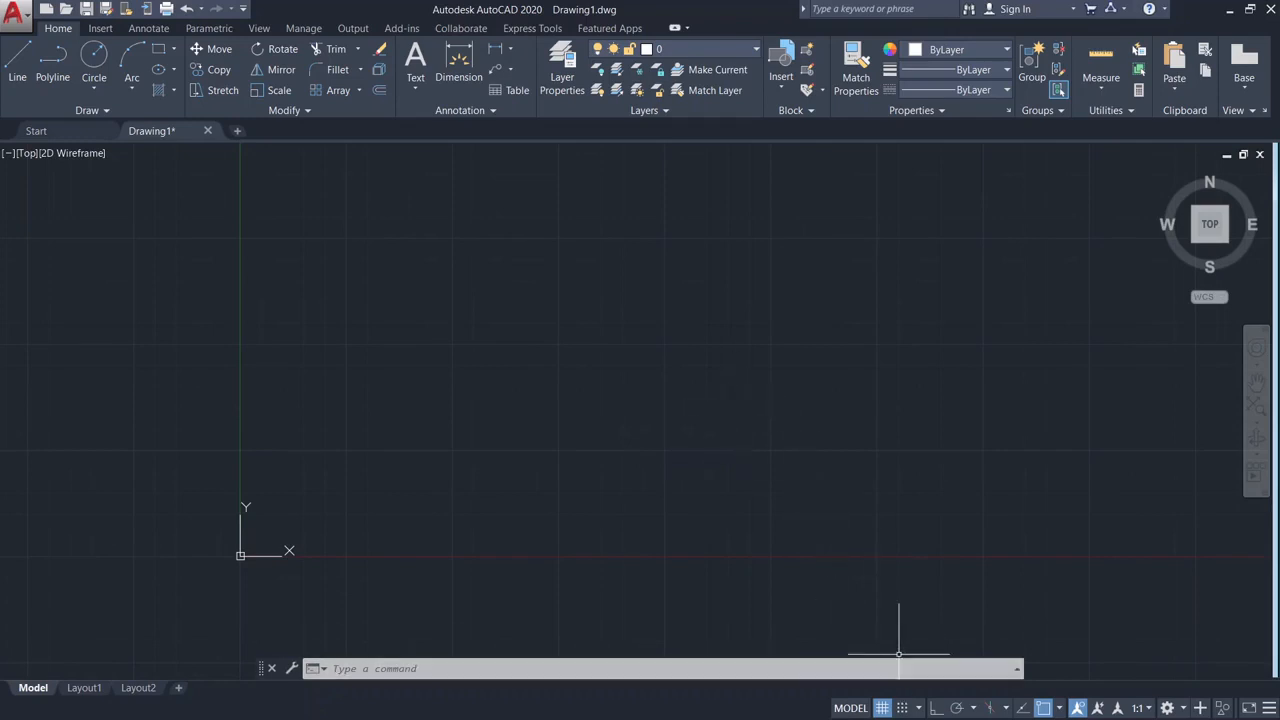
Toggle the drawing grid off and on several times, leaving it on
left_click(879, 708)
left_click(879, 708)
left_click(879, 708)
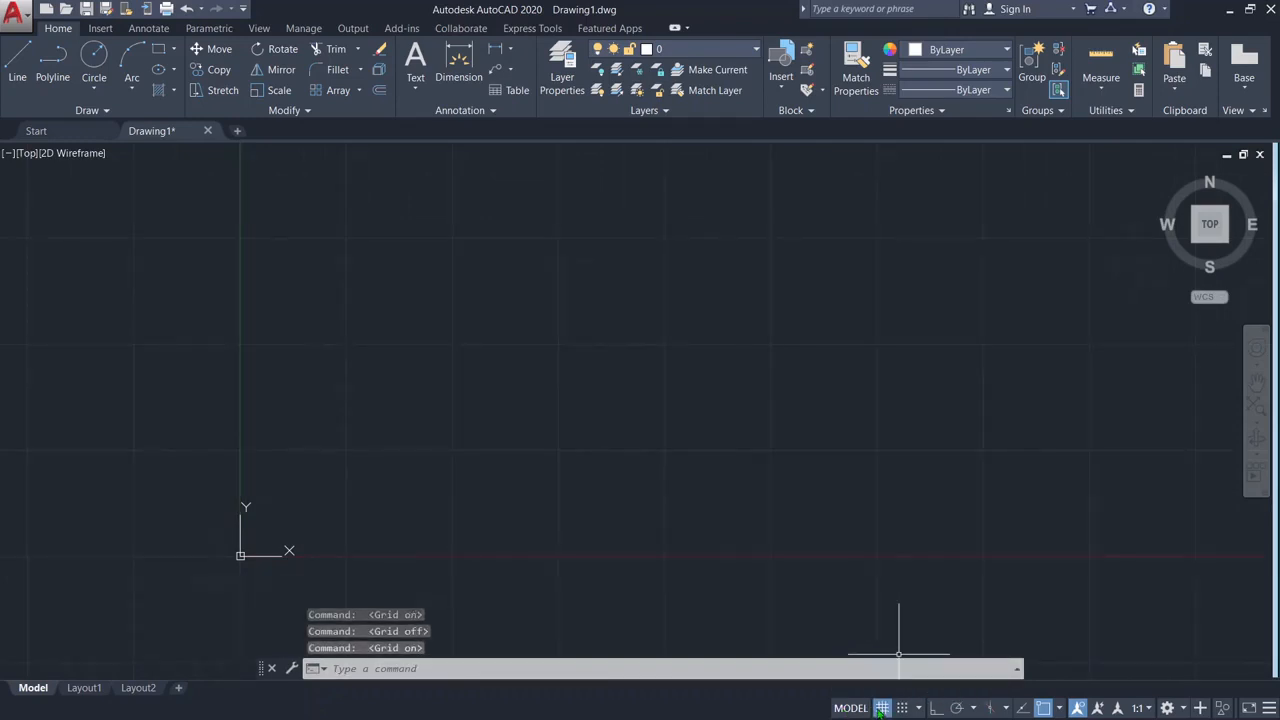
left_click(879, 708)
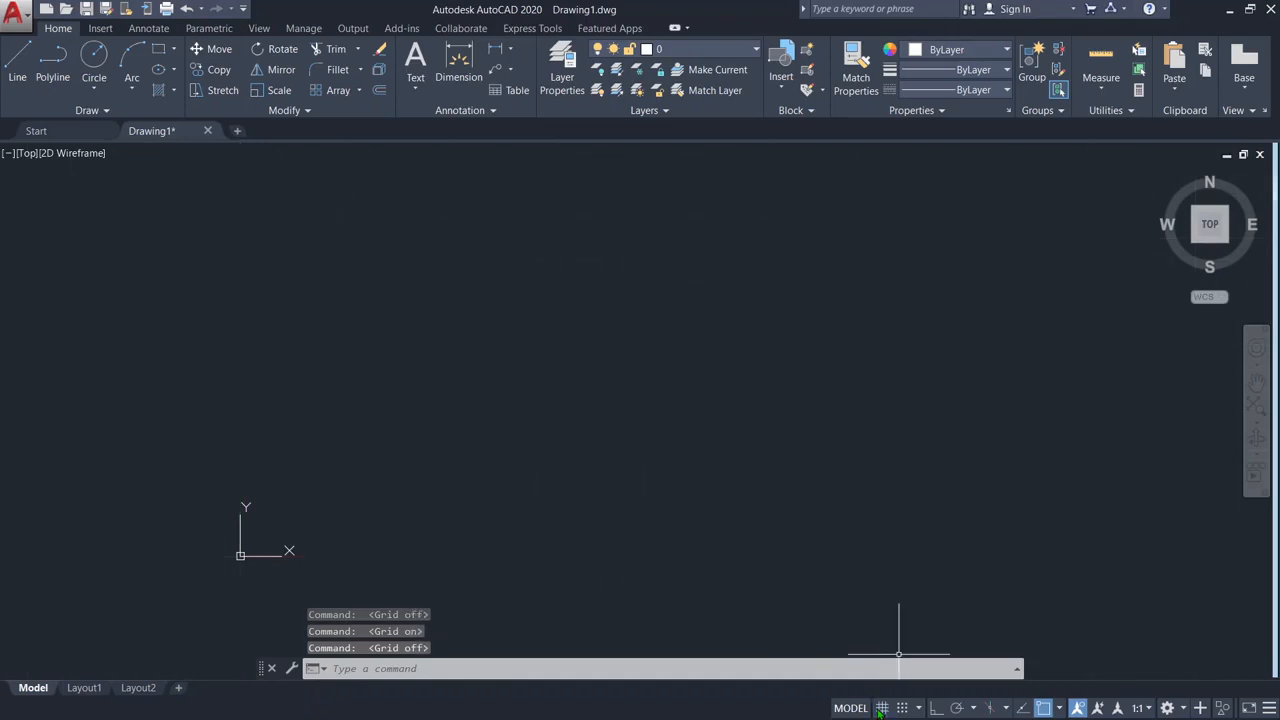
left_click(881, 708)
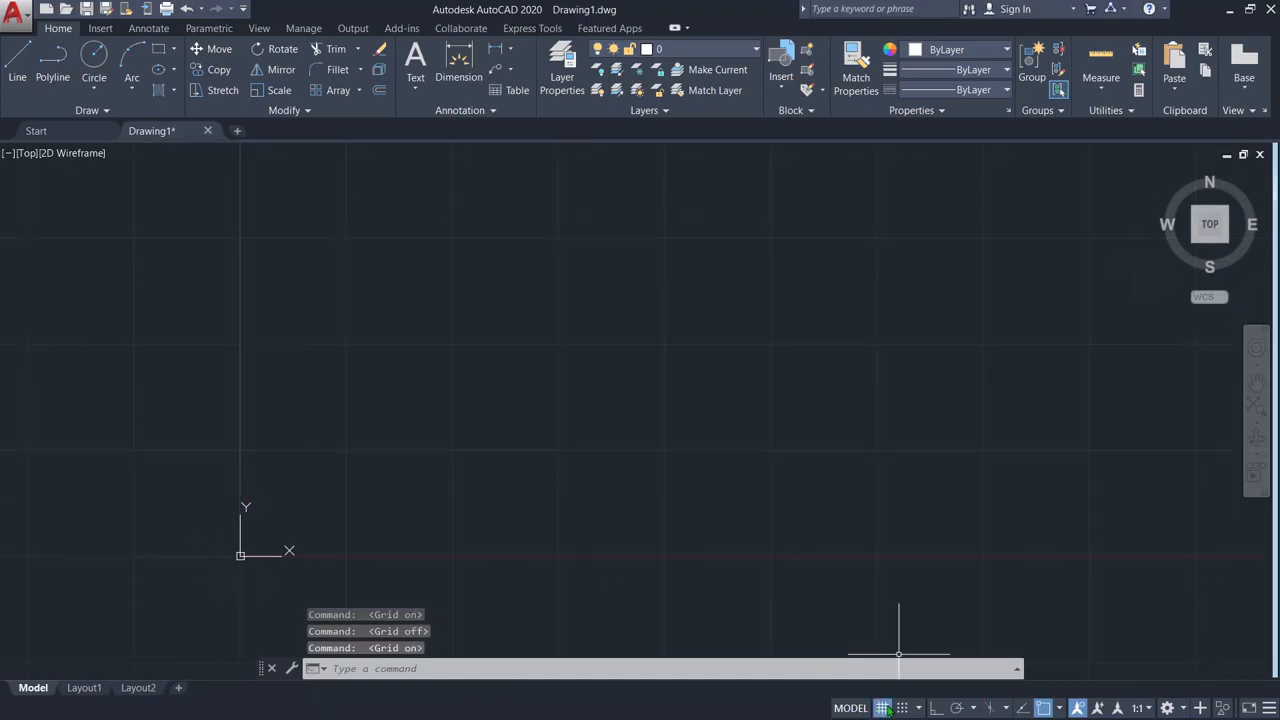
Look at the snap type options, switch snap mode on and turn it off again
left_click(919, 708)
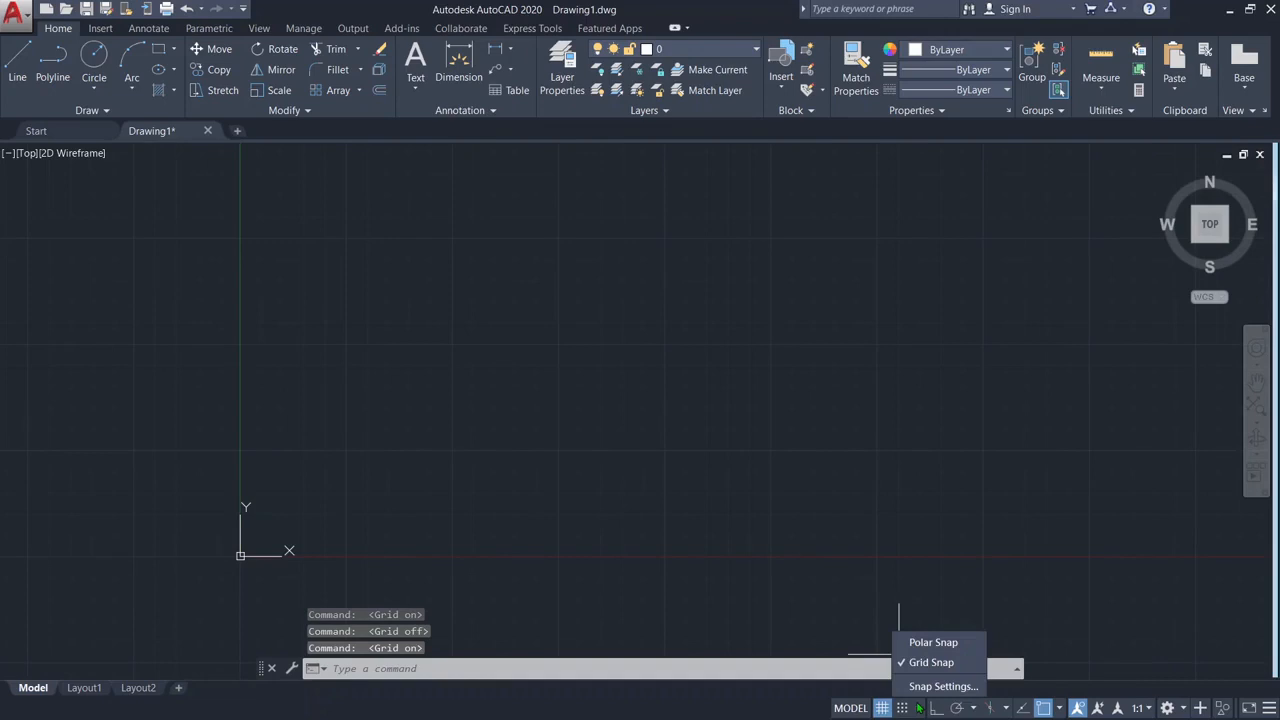
left_click(905, 712)
left_click(915, 711)
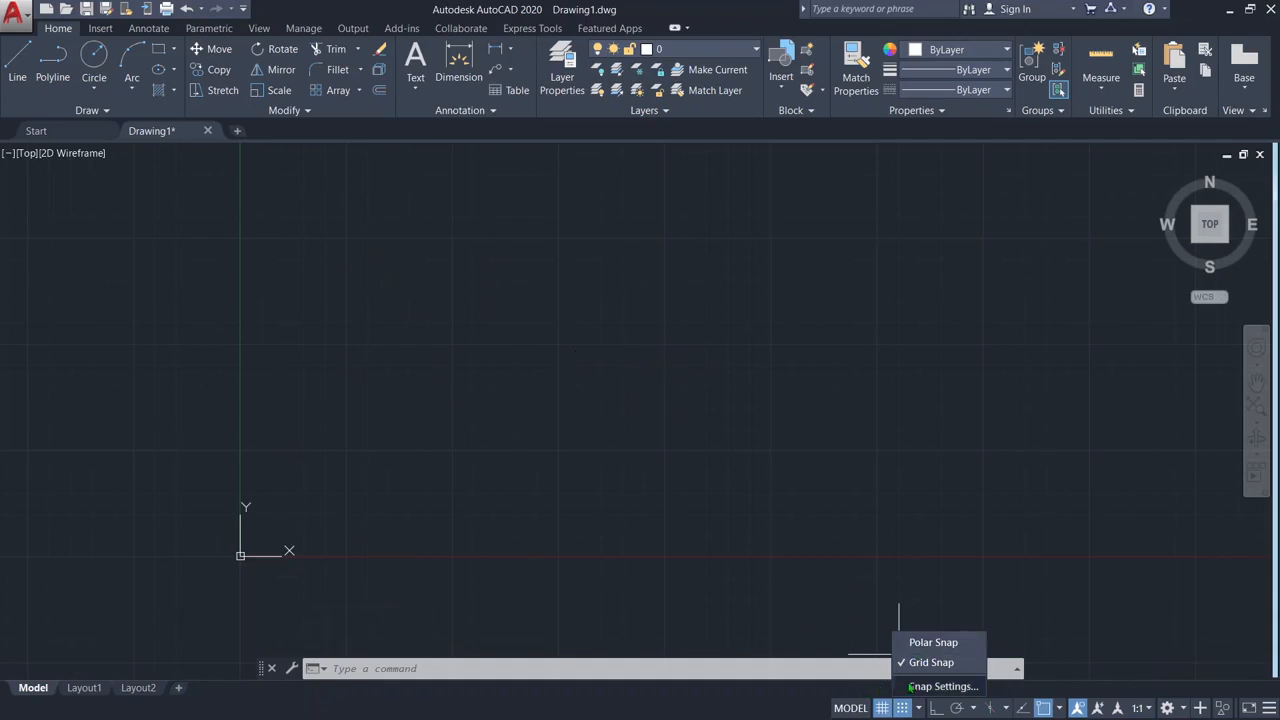
left_click(921, 709)
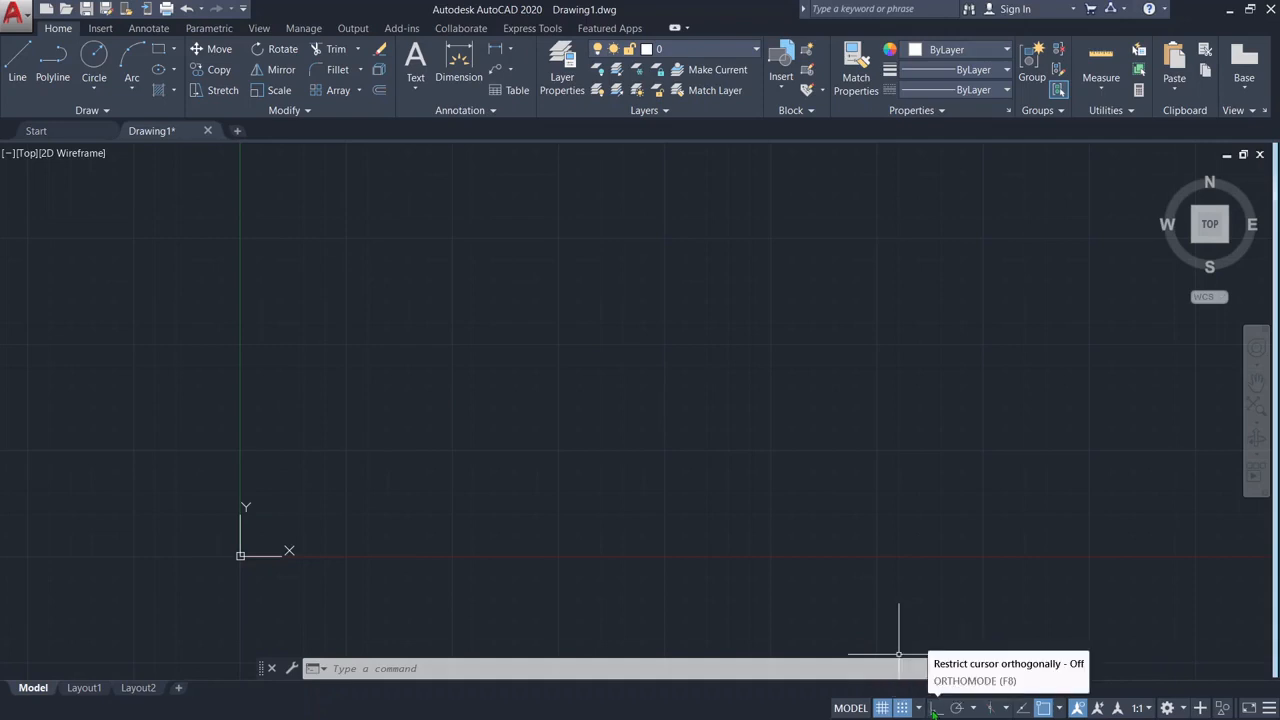
key("F9")
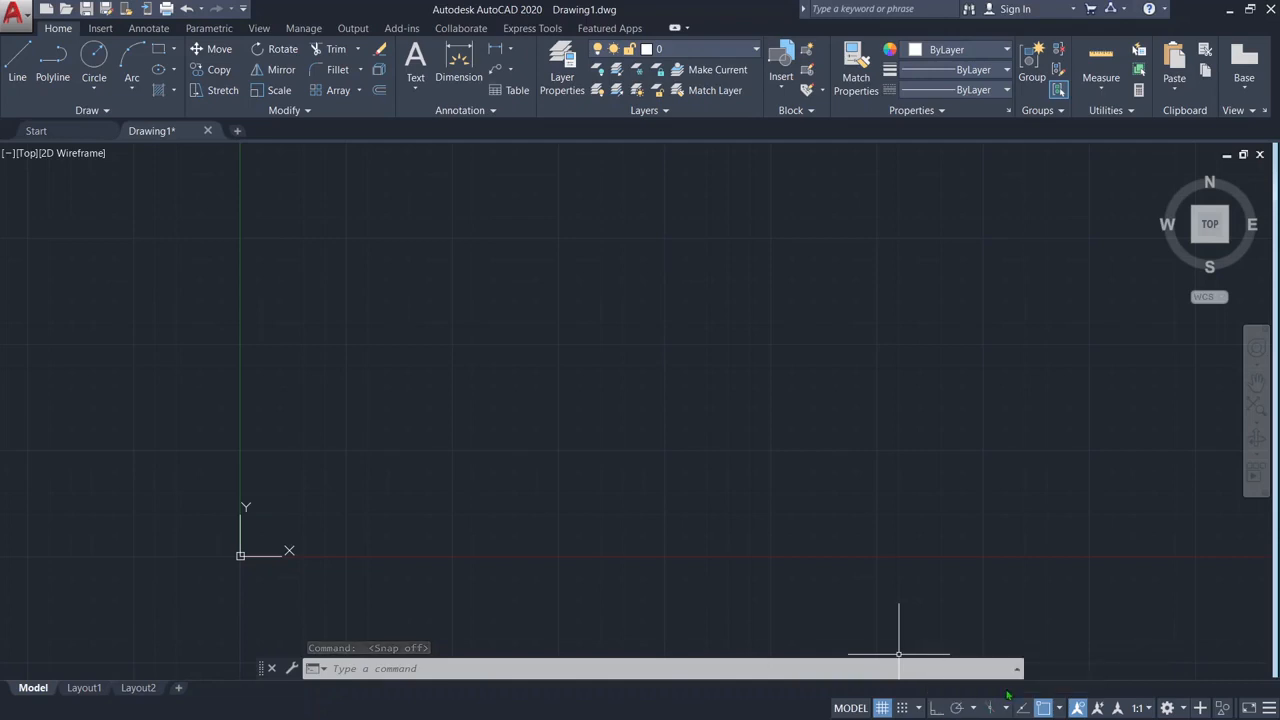
Turn on ortho mode and draw a freehand chain of horizontal and vertical line segments that overlap like rectangles
left_click(935, 708)
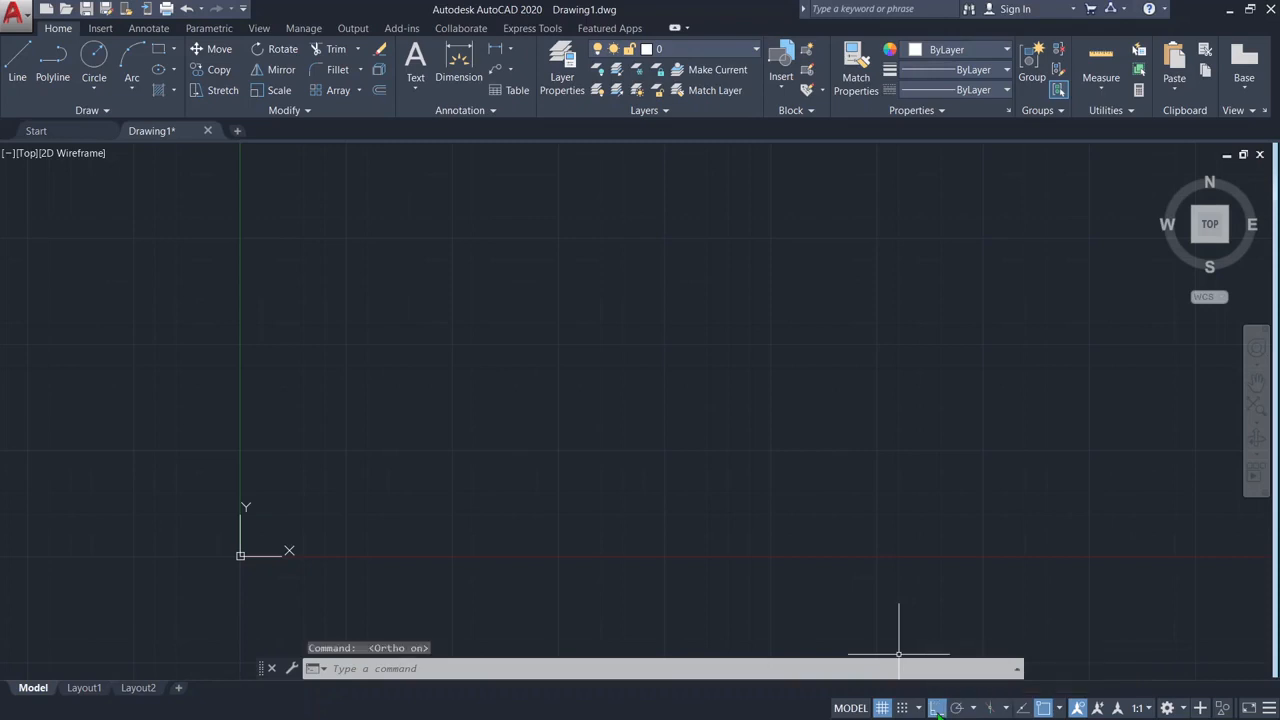
left_click(17, 65)
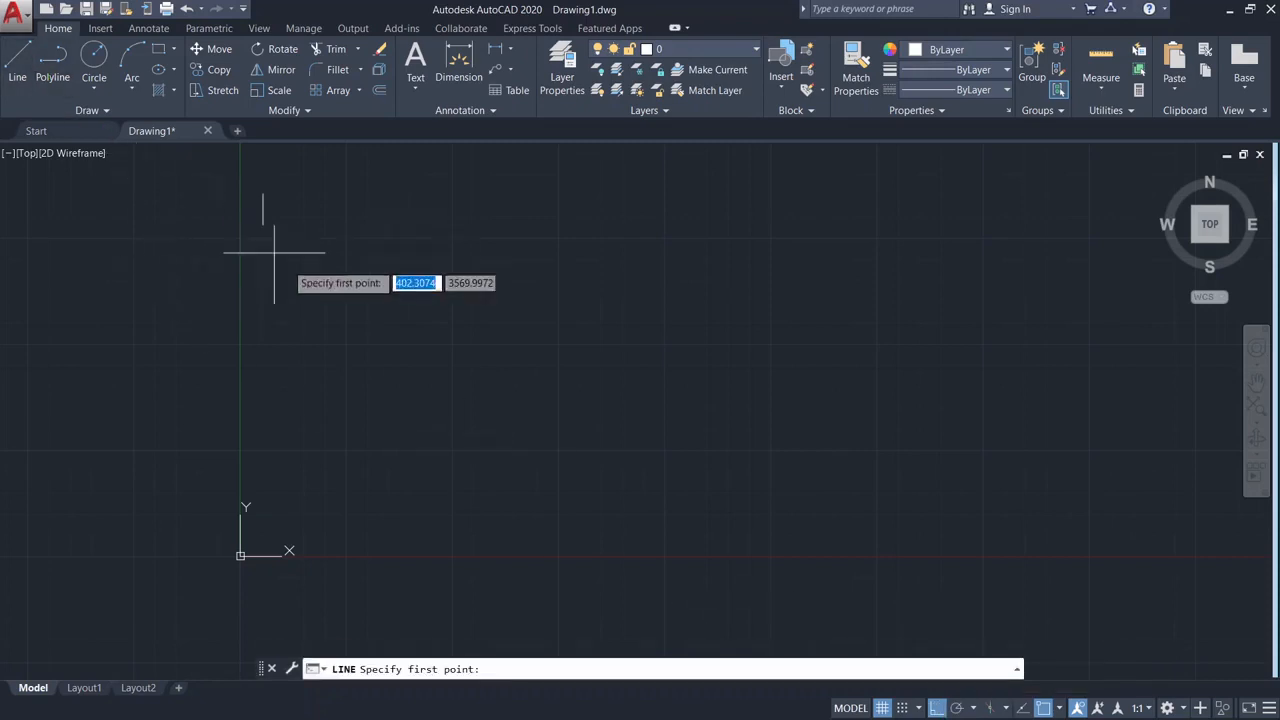
left_click(348, 312)
left_click(934, 312)
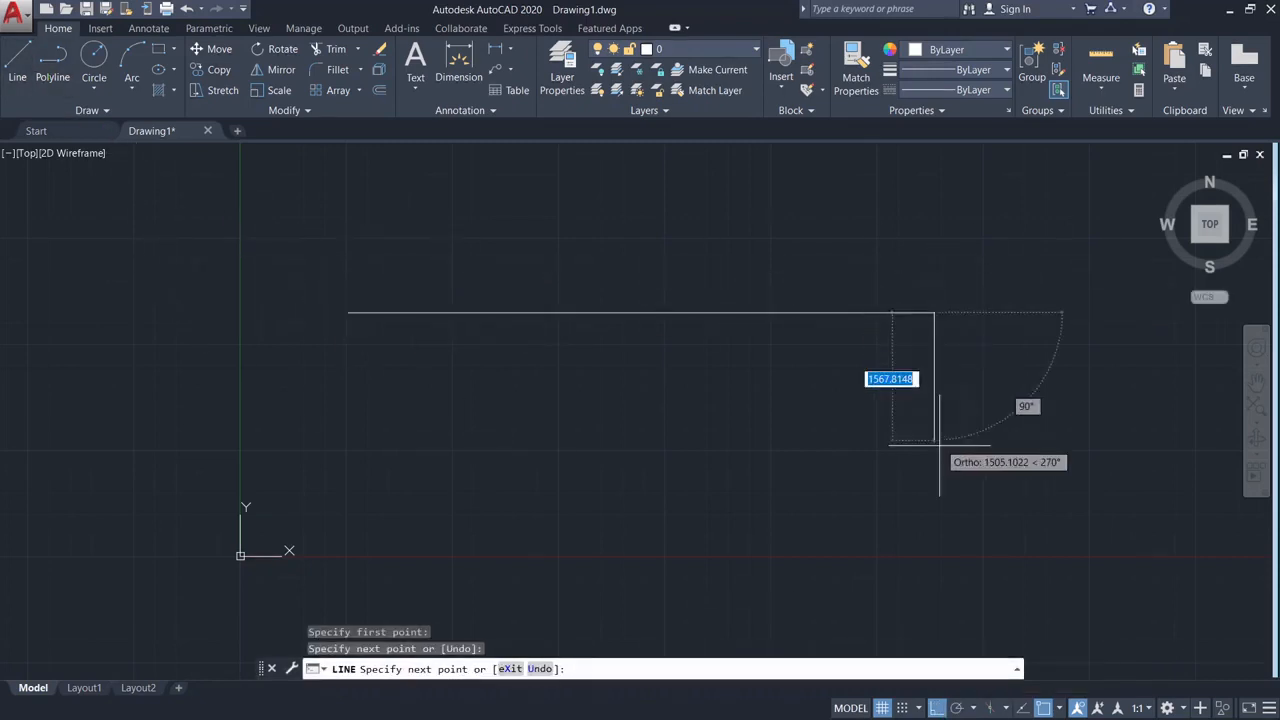
left_click(934, 445)
left_click(655, 445)
left_click(655, 230)
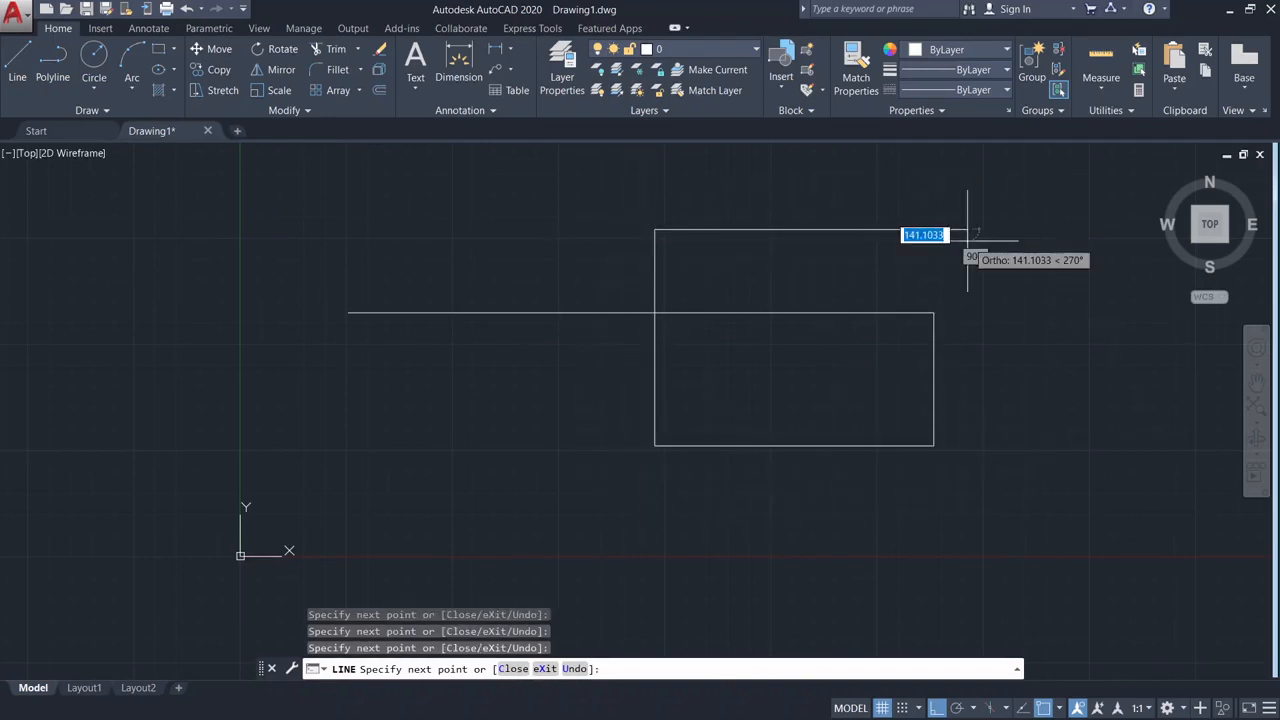
left_click(967, 230)
left_click(967, 417)
left_click(733, 413)
left_click(733, 197)
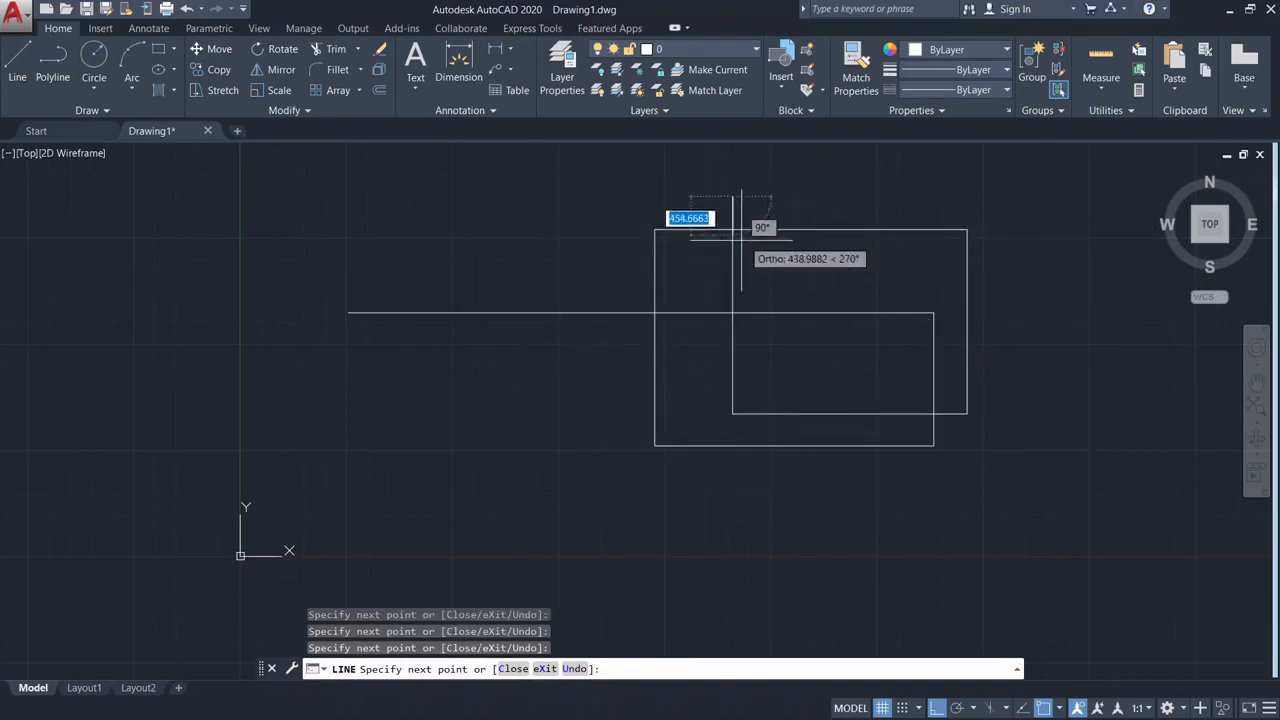
left_click(472, 248)
left_click(378, 156)
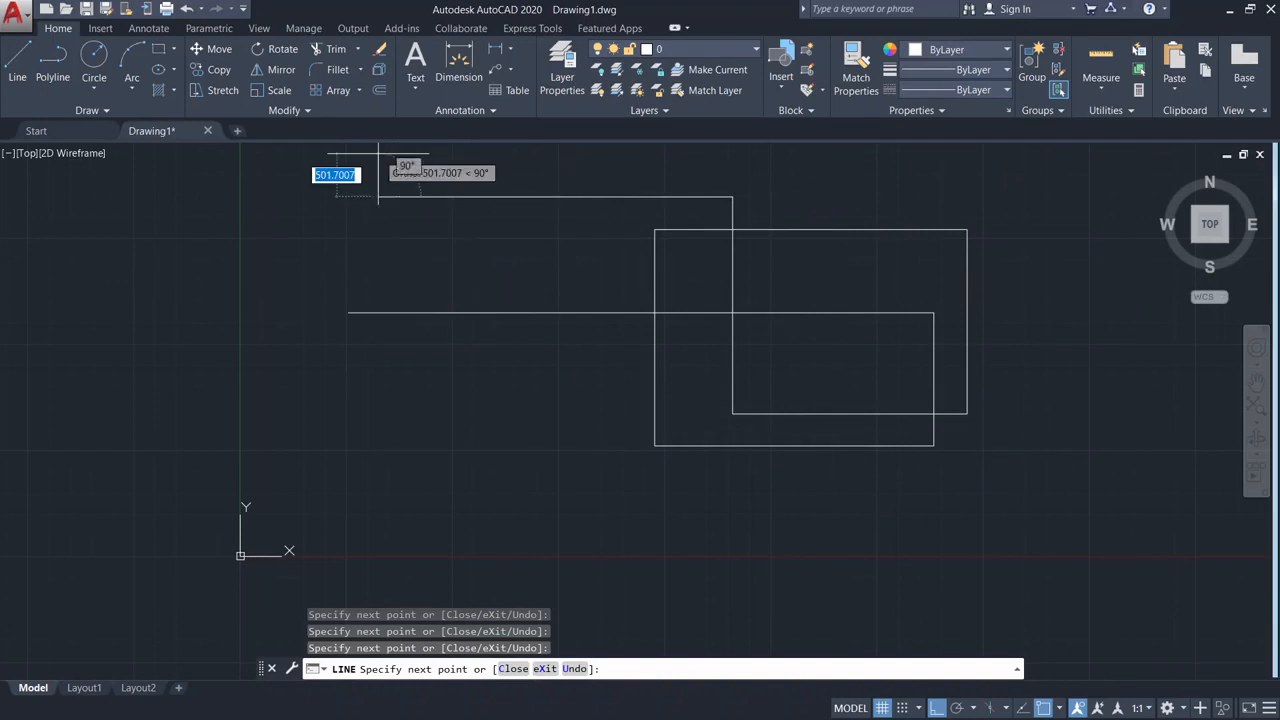
left_click(295, 265)
left_click(320, 375)
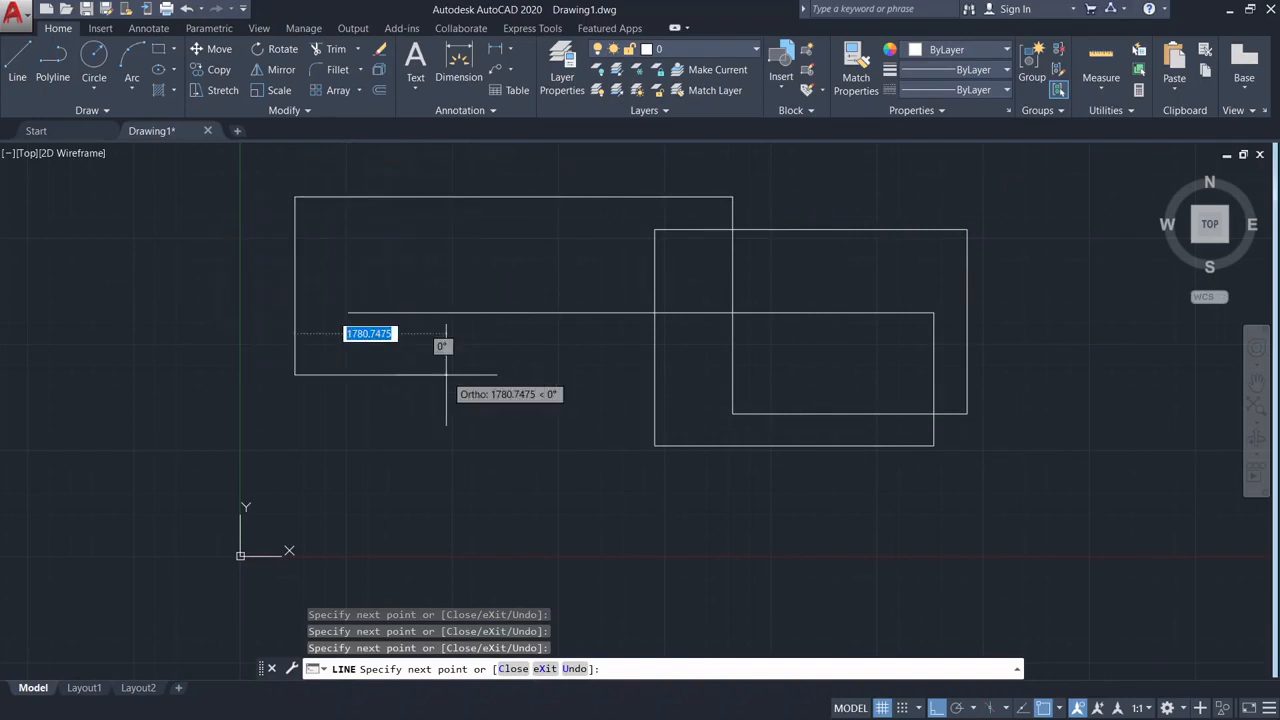
left_click(617, 375)
left_click(609, 253)
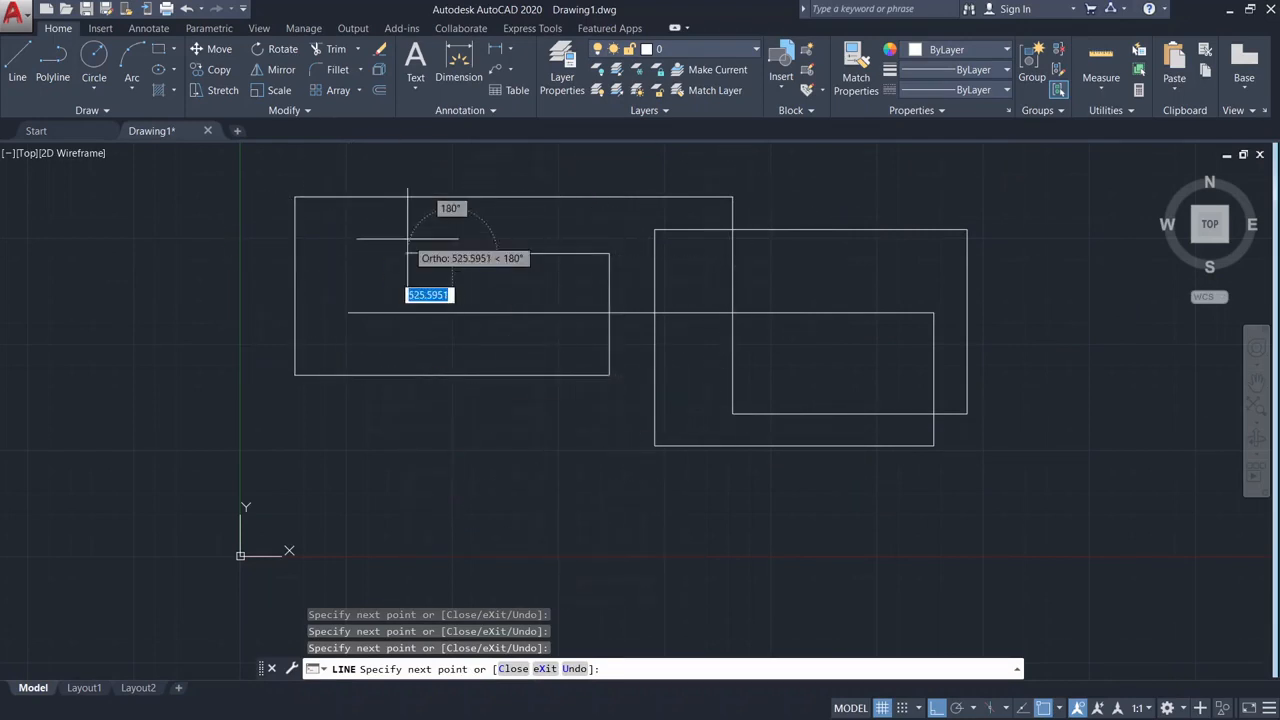
left_click(453, 255)
Turn ortho mode off, continue the line chain with freehand slanted segments across the rectangular shapes, and end the line
key("F8")
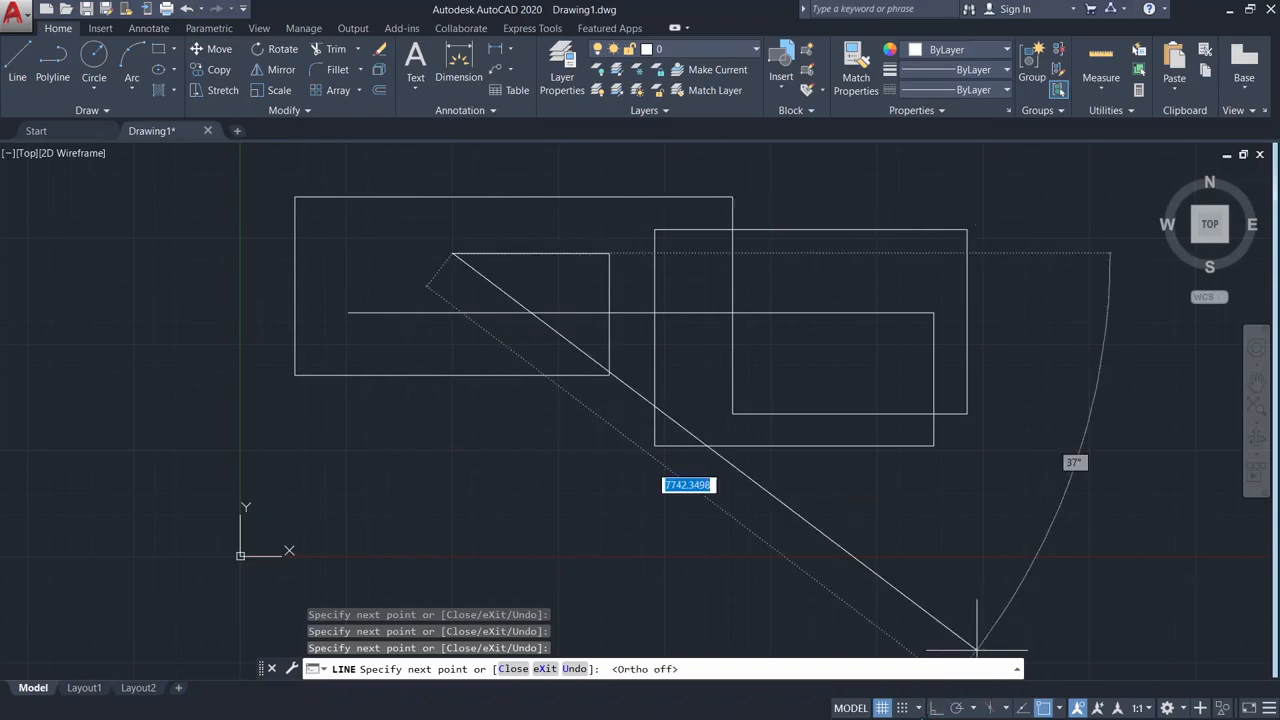
left_click(650, 430)
left_click(388, 533)
left_click(366, 363)
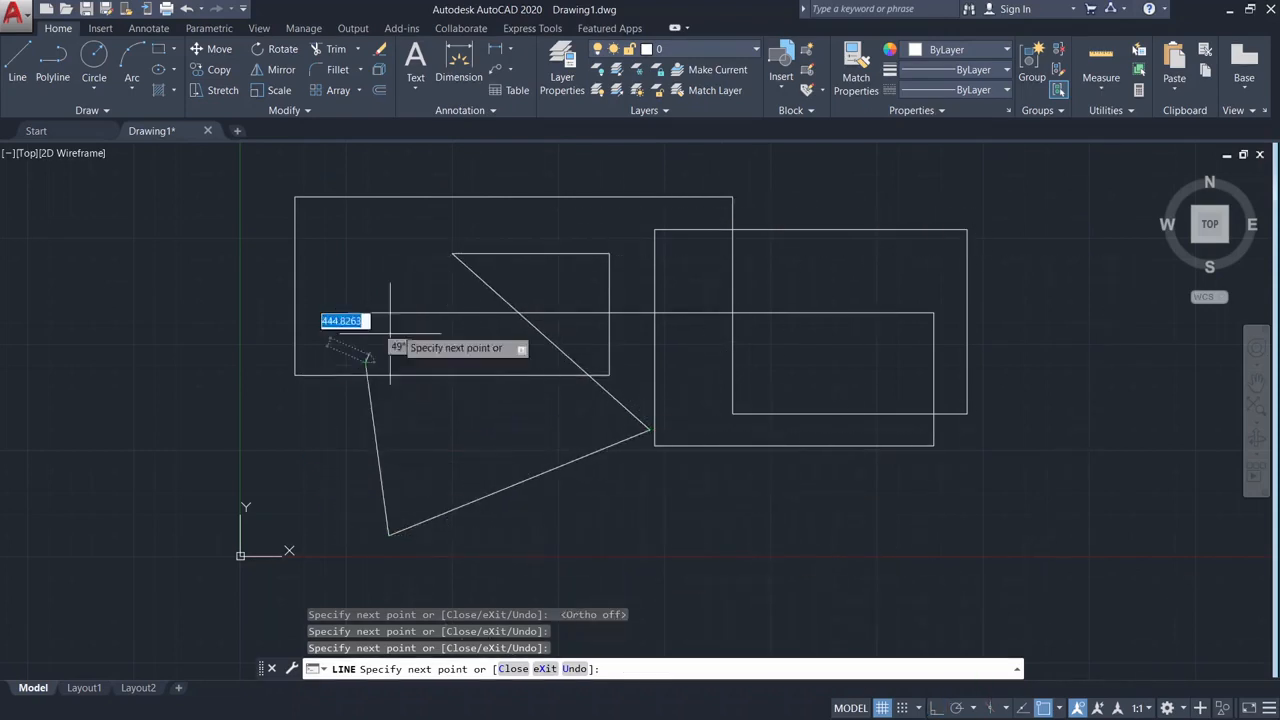
left_click(441, 284)
left_click(728, 488)
left_click(970, 362)
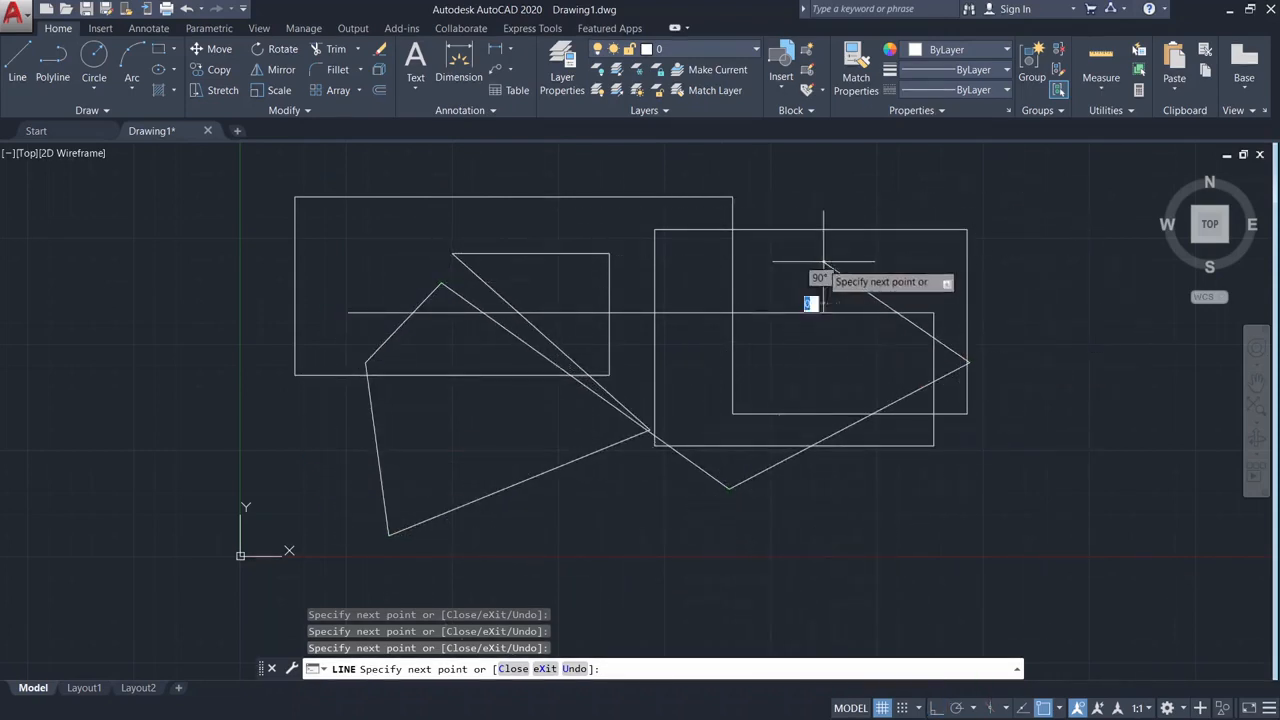
left_click(822, 262)
left_click(641, 374)
left_click(767, 533)
left_click(1256, 554)
left_click(782, 208)
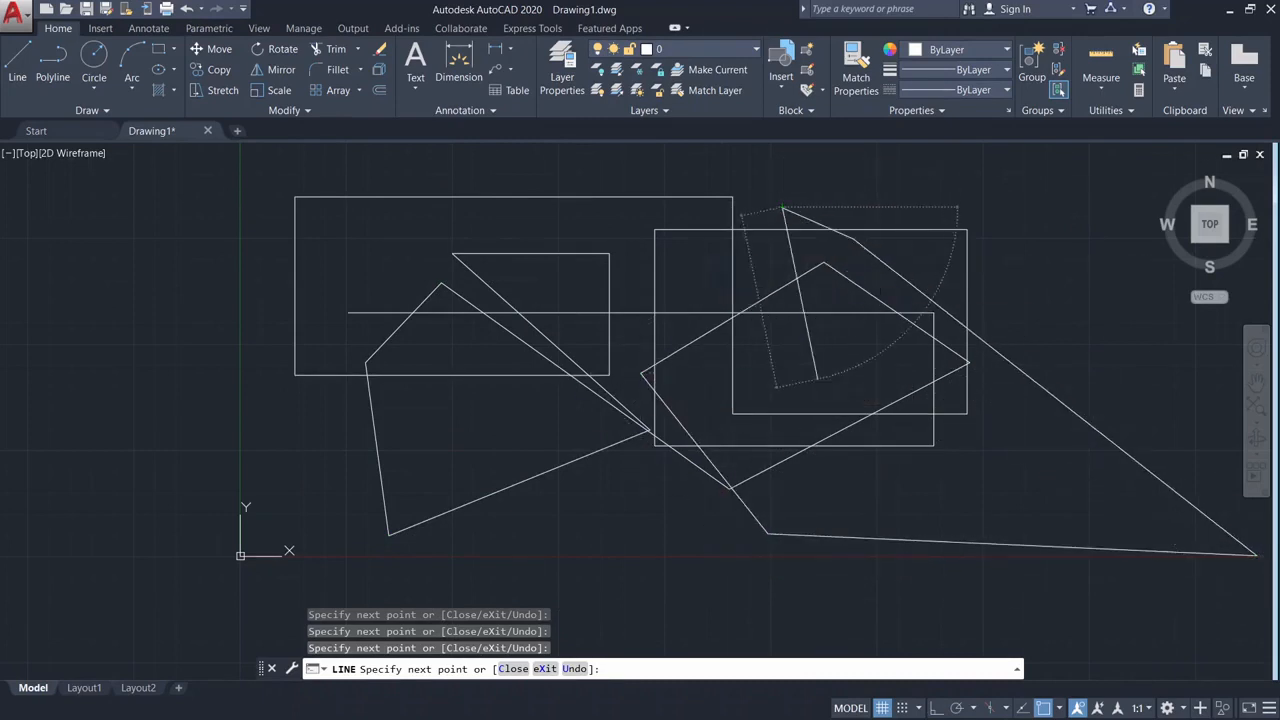
left_click(815, 380)
left_click(917, 463)
left_click(657, 502)
left_click(533, 322)
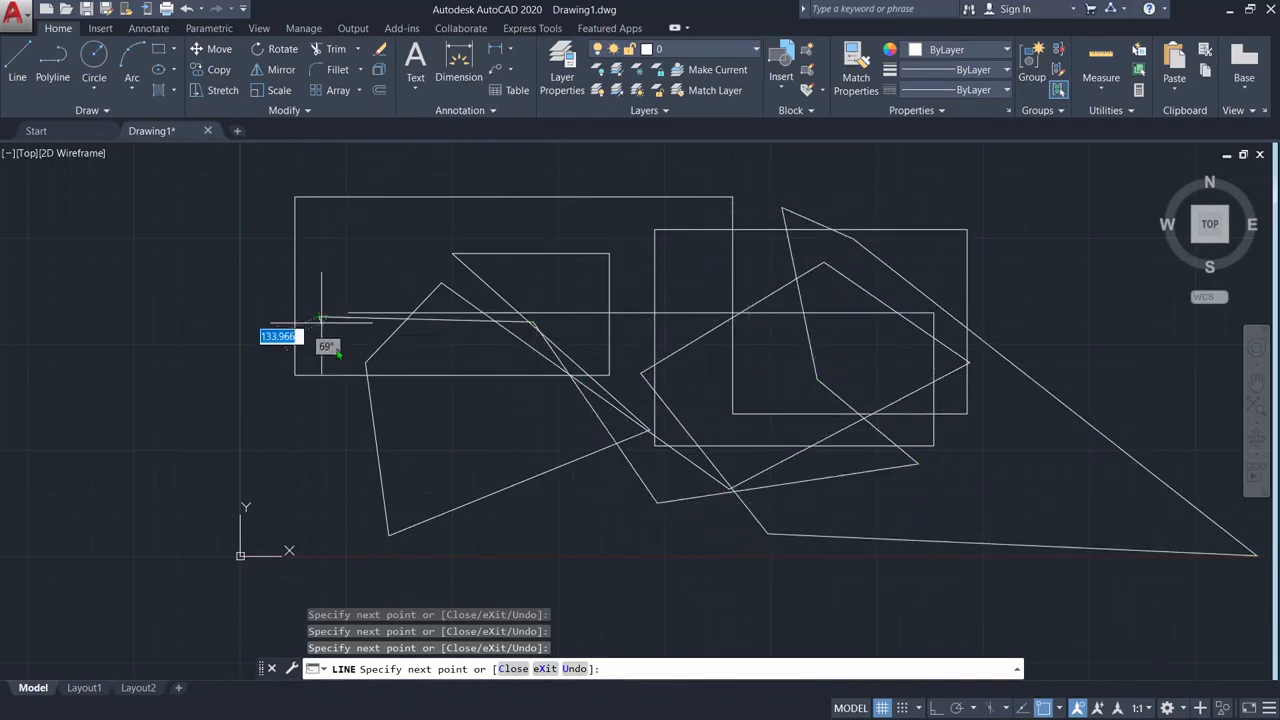
key("Escape")
Erase the entire tangle of straight and slanted line segments so the drawing area is empty
scroll(548, 532, "down", 4)
left_click(380, 302)
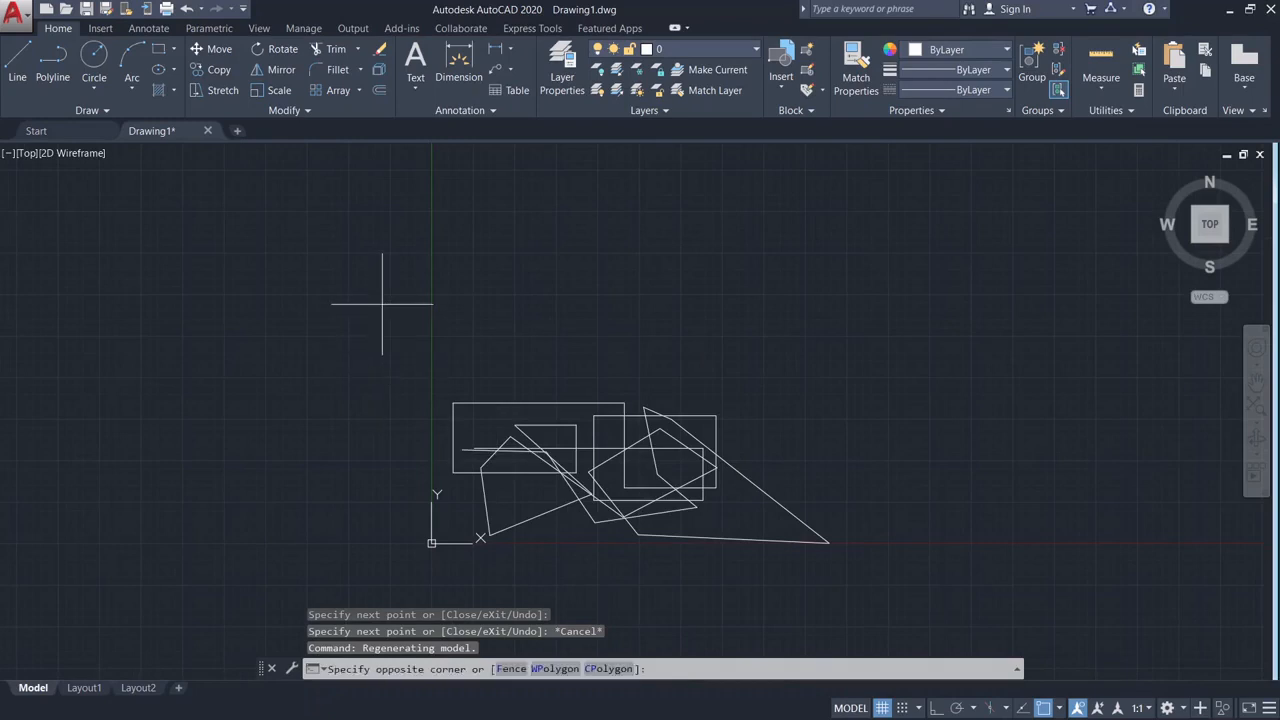
left_click(906, 575)
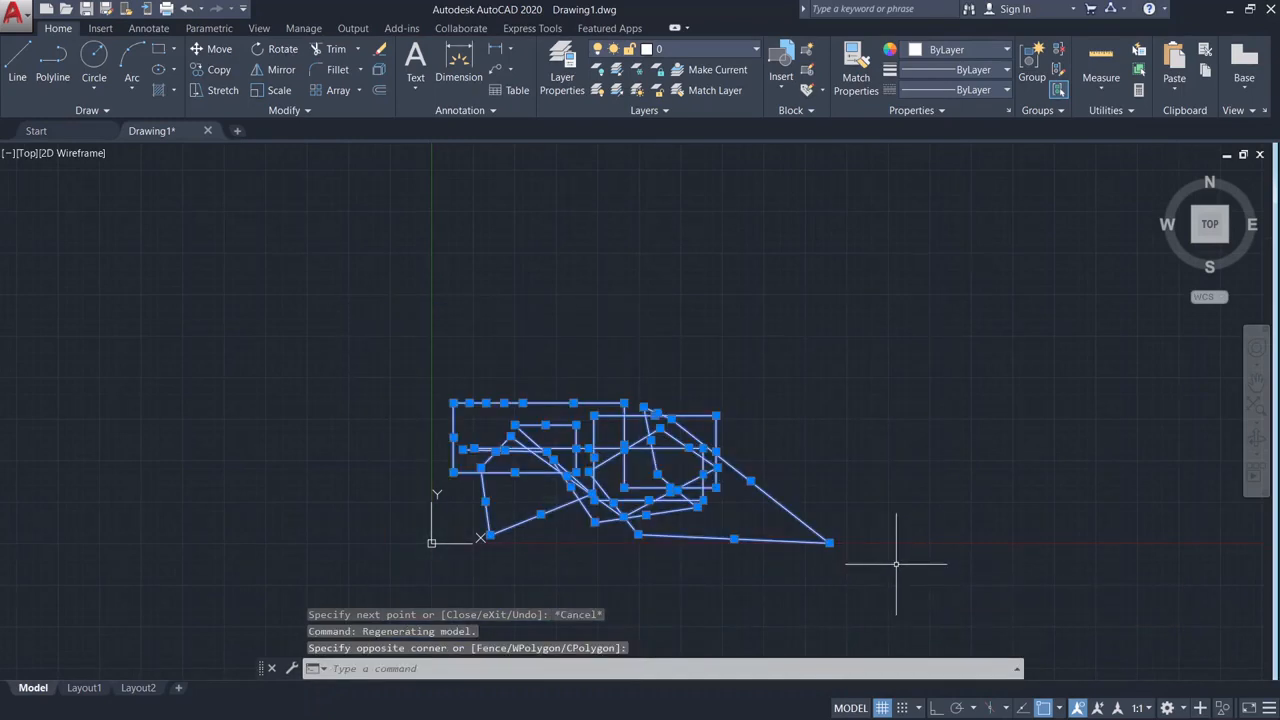
key("Delete")
left_click(624, 326)
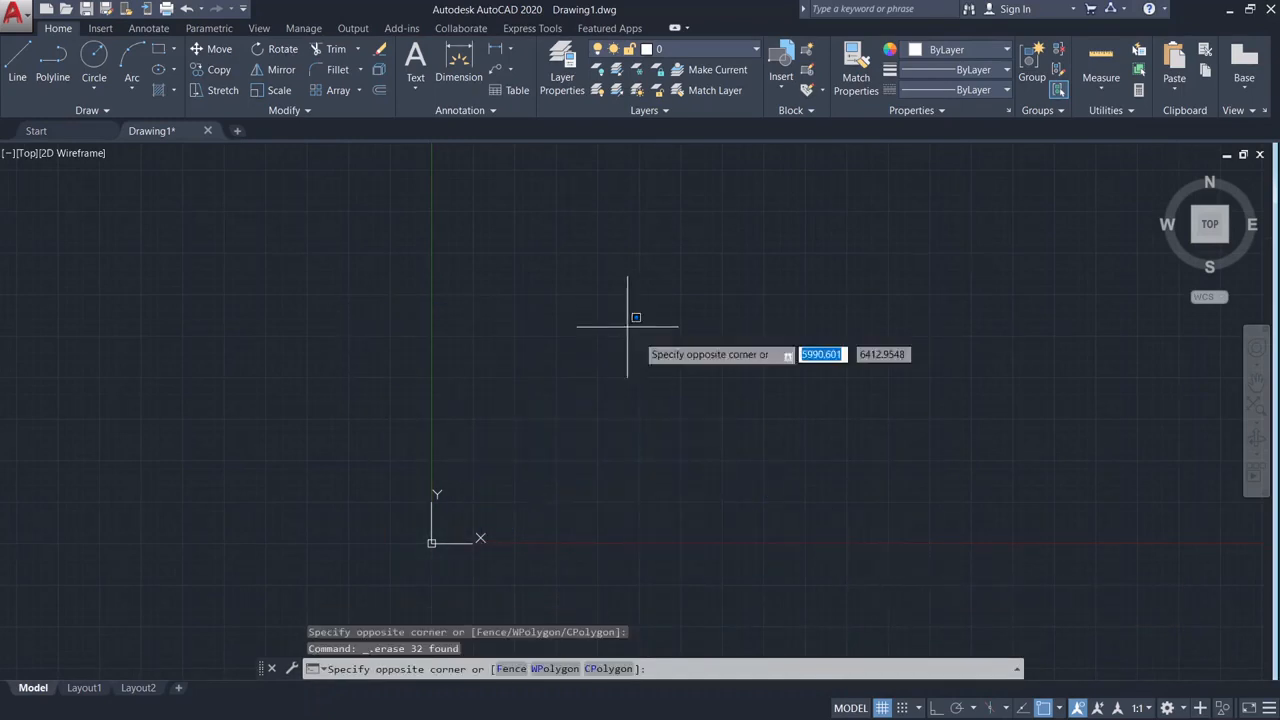
left_click(936, 544)
Draw a freehand line sloping down to the right, and with ortho mode on add a horizontal segment from its lower end
left_click(17, 65)
left_click(556, 287)
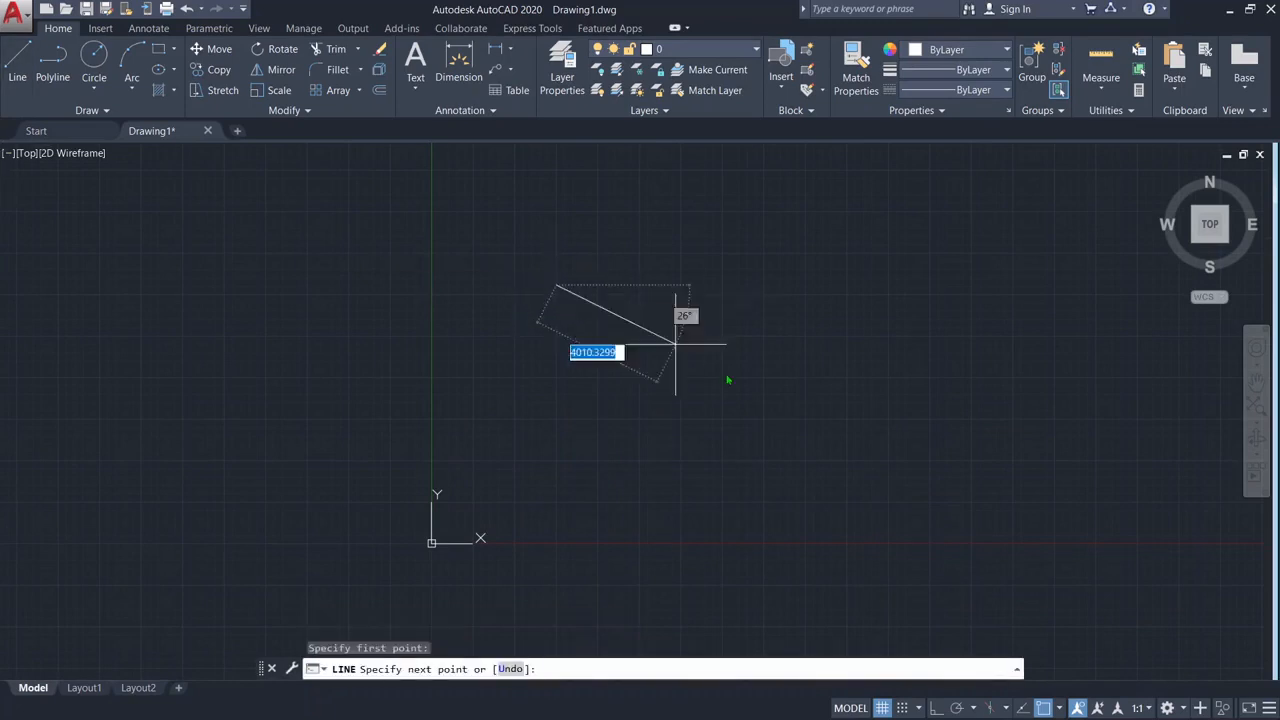
left_click(819, 461)
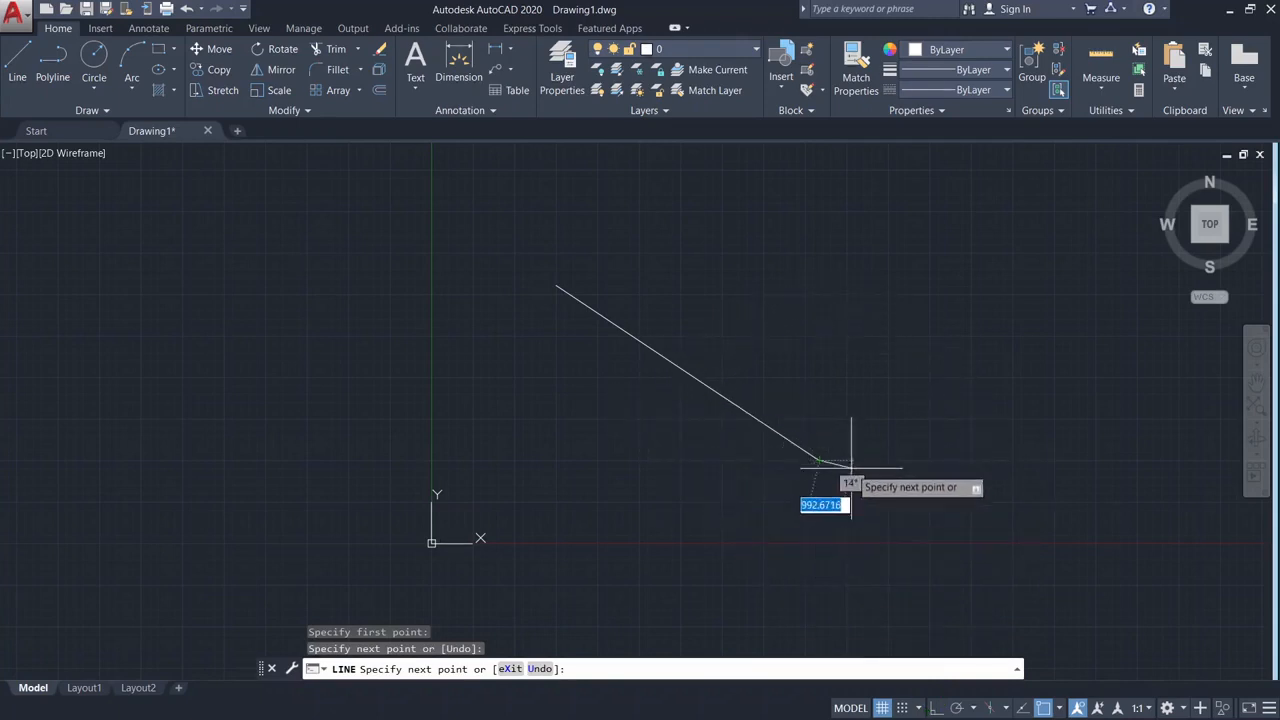
left_click(935, 709)
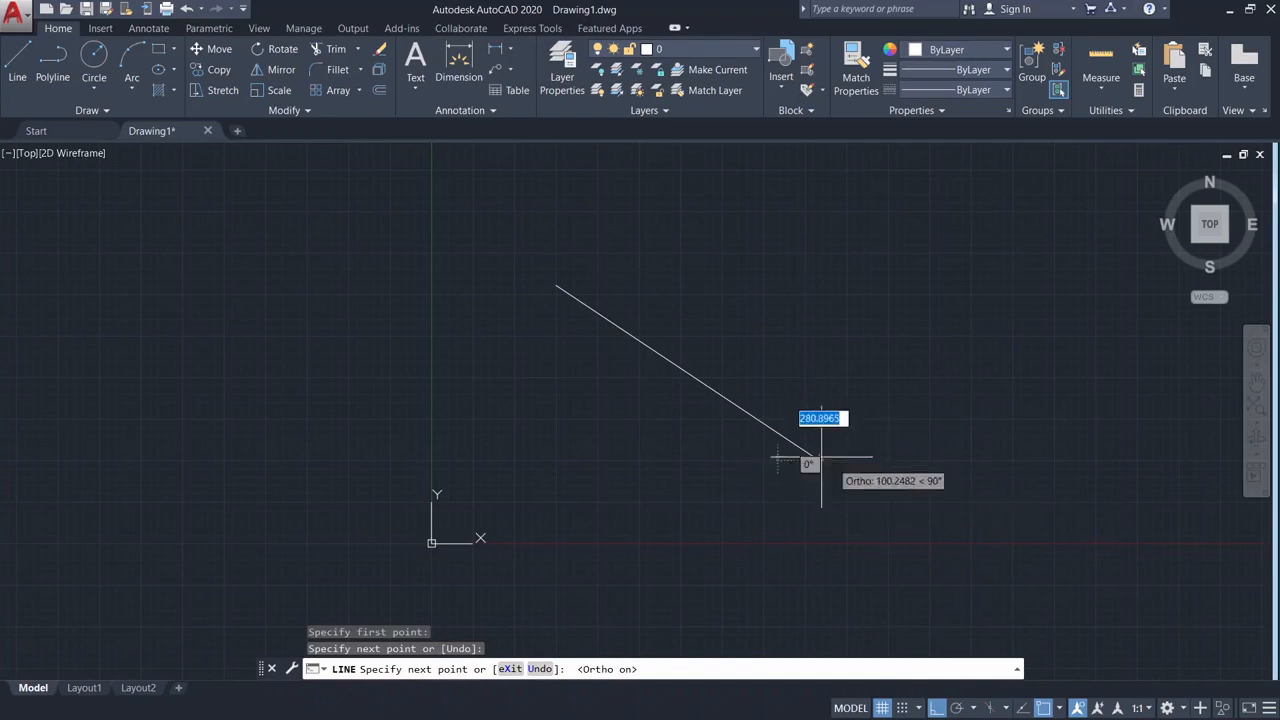
left_click(1141, 461)
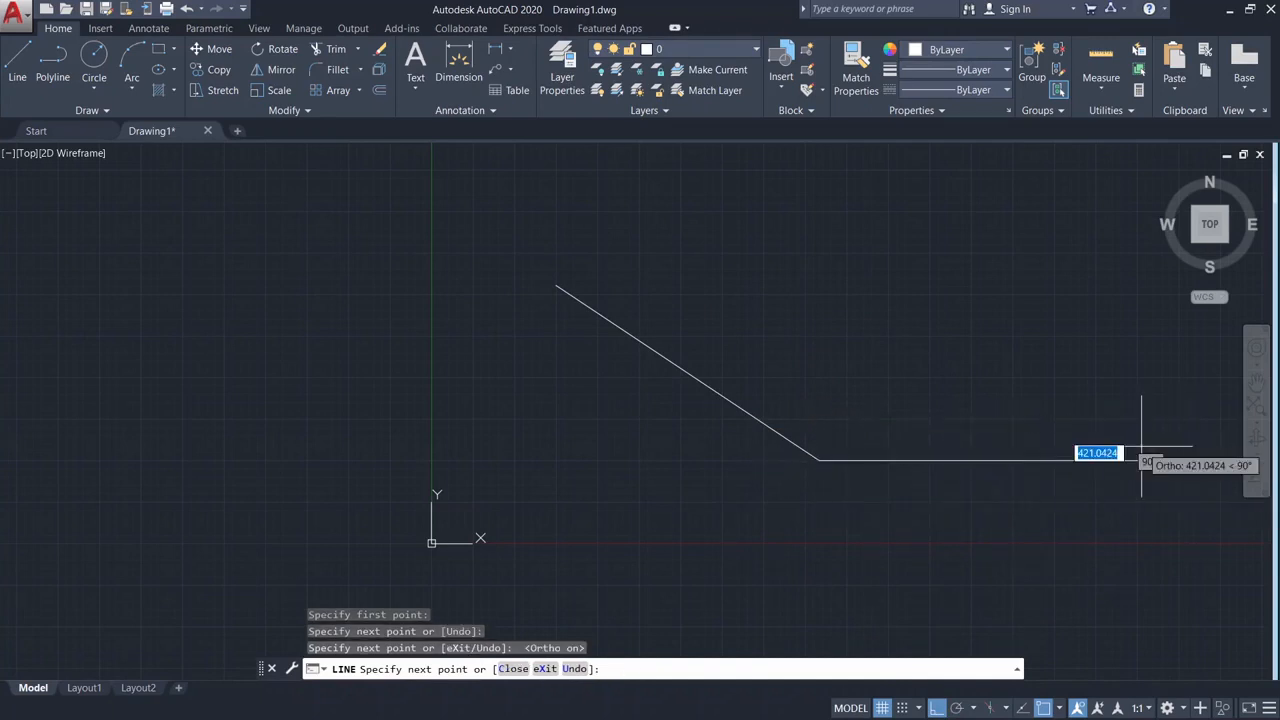
Turn ortho mode off and add three slanted freehand segments that lead back to the chain's starting point
left_click(935, 708)
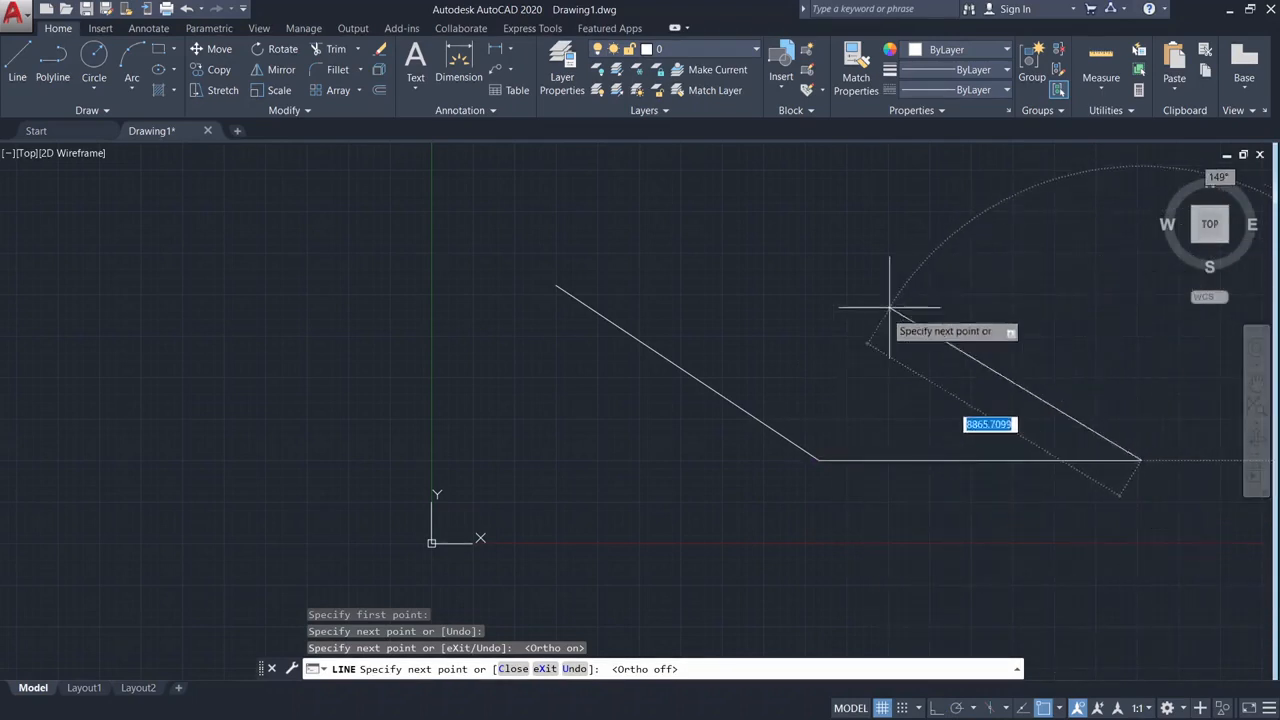
left_click(866, 357)
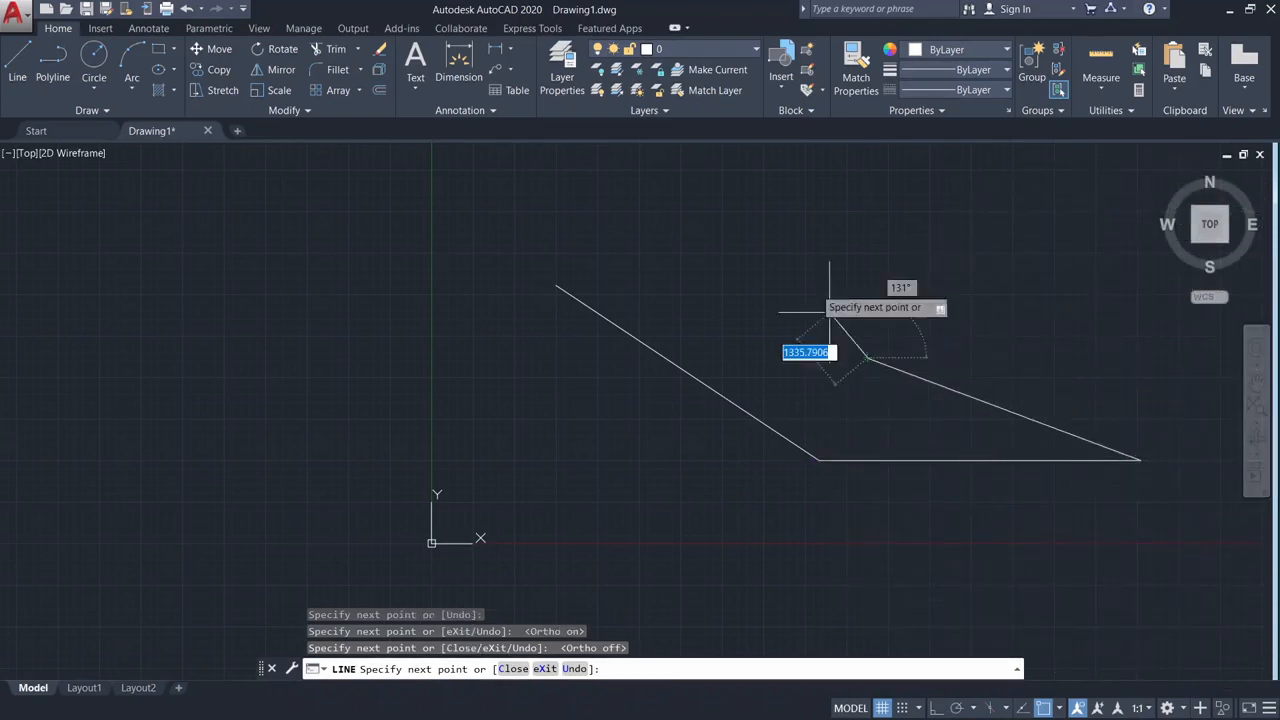
left_click(763, 224)
left_click(557, 286)
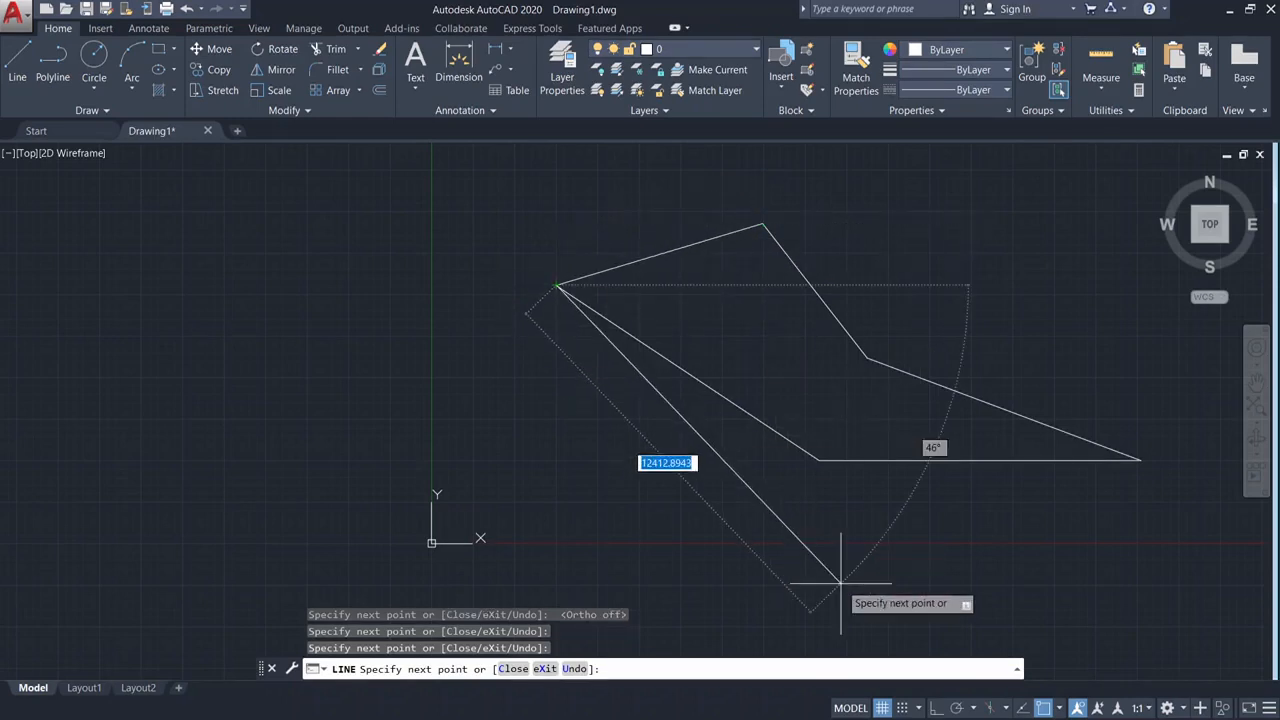
End the line and erase all five segments of the closed shape, leaving the drawing area empty
key("Escape")
left_click(586, 223)
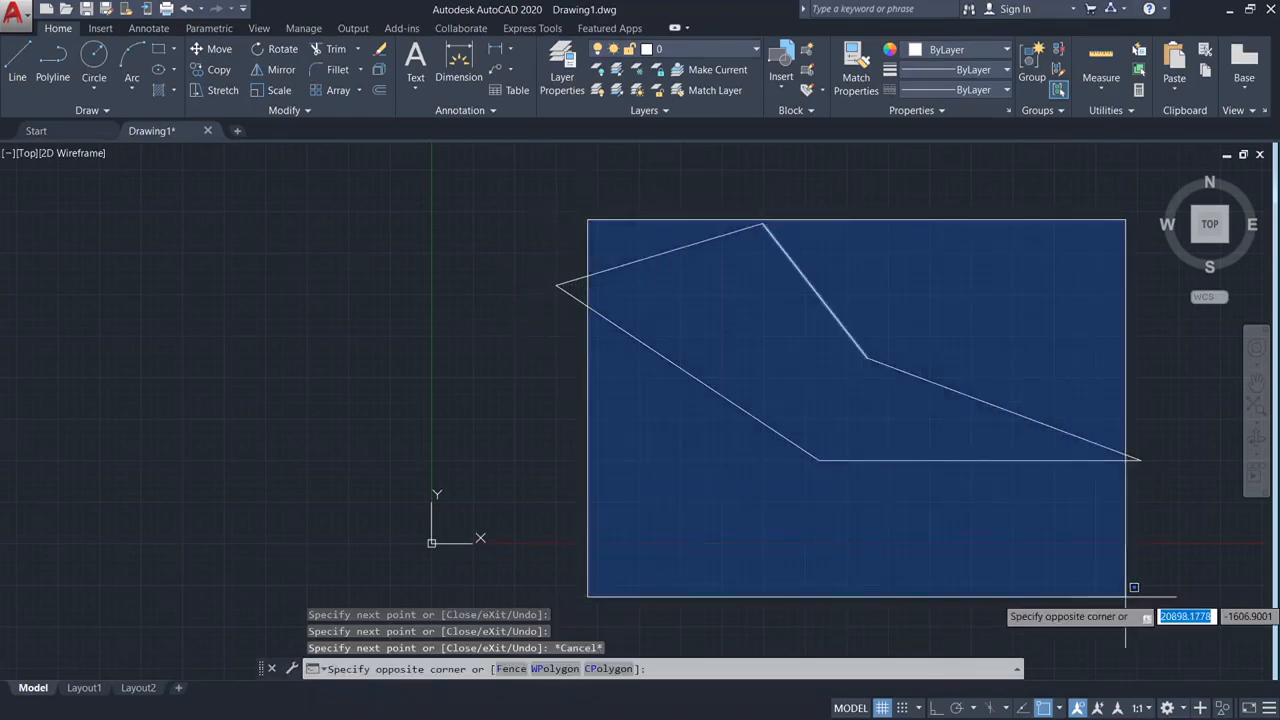
left_click(1134, 591)
left_click(1135, 583)
left_click(700, 234)
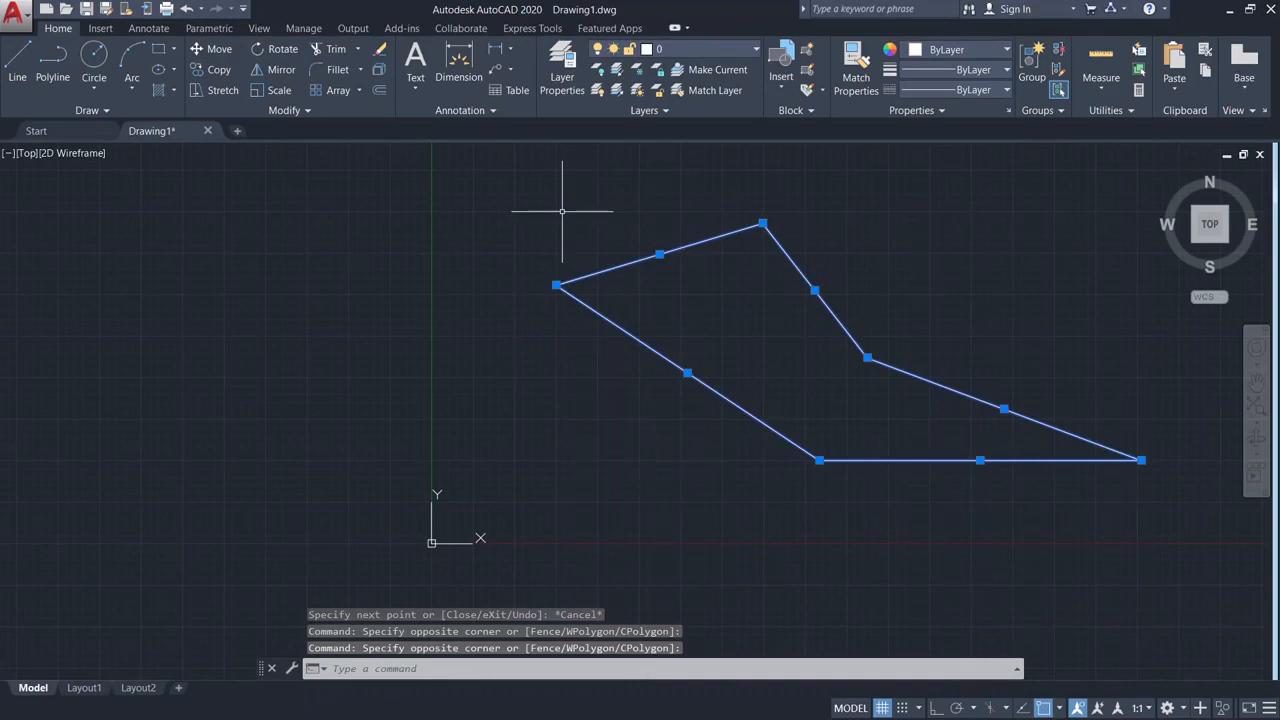
key("Delete")
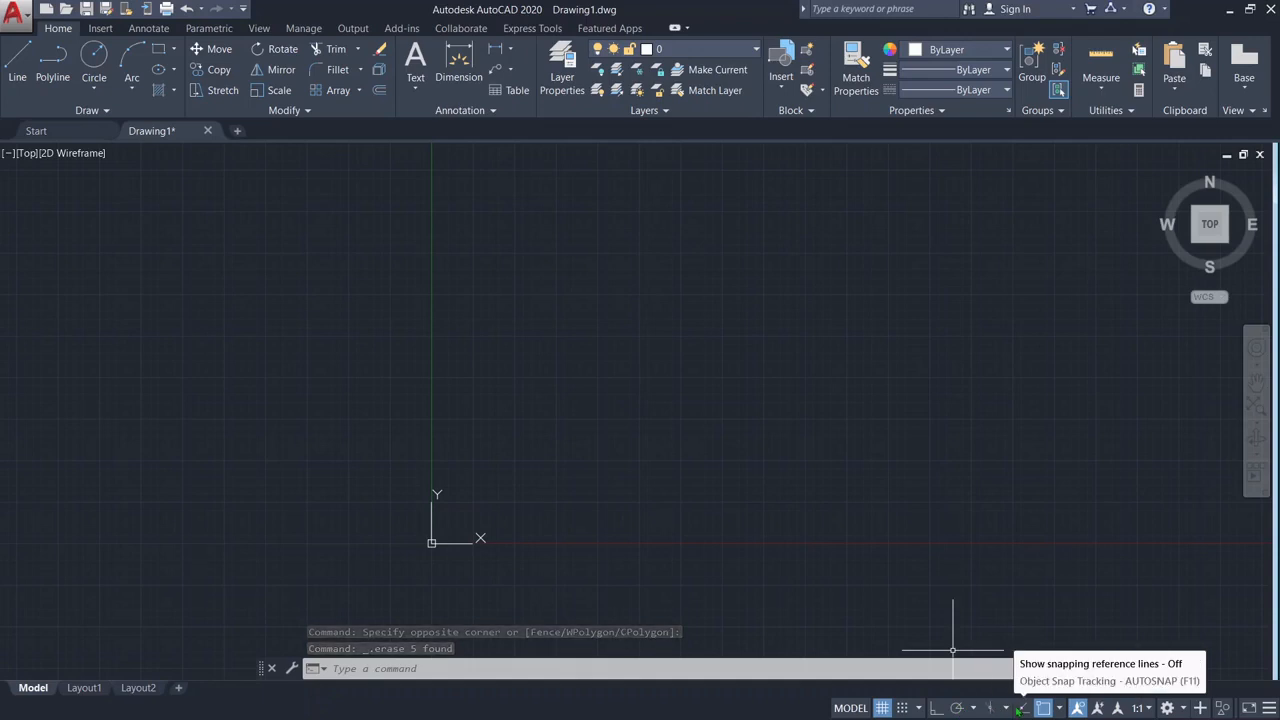
Switch object snap off and back on, and check its list of snap options
left_click(1043, 708)
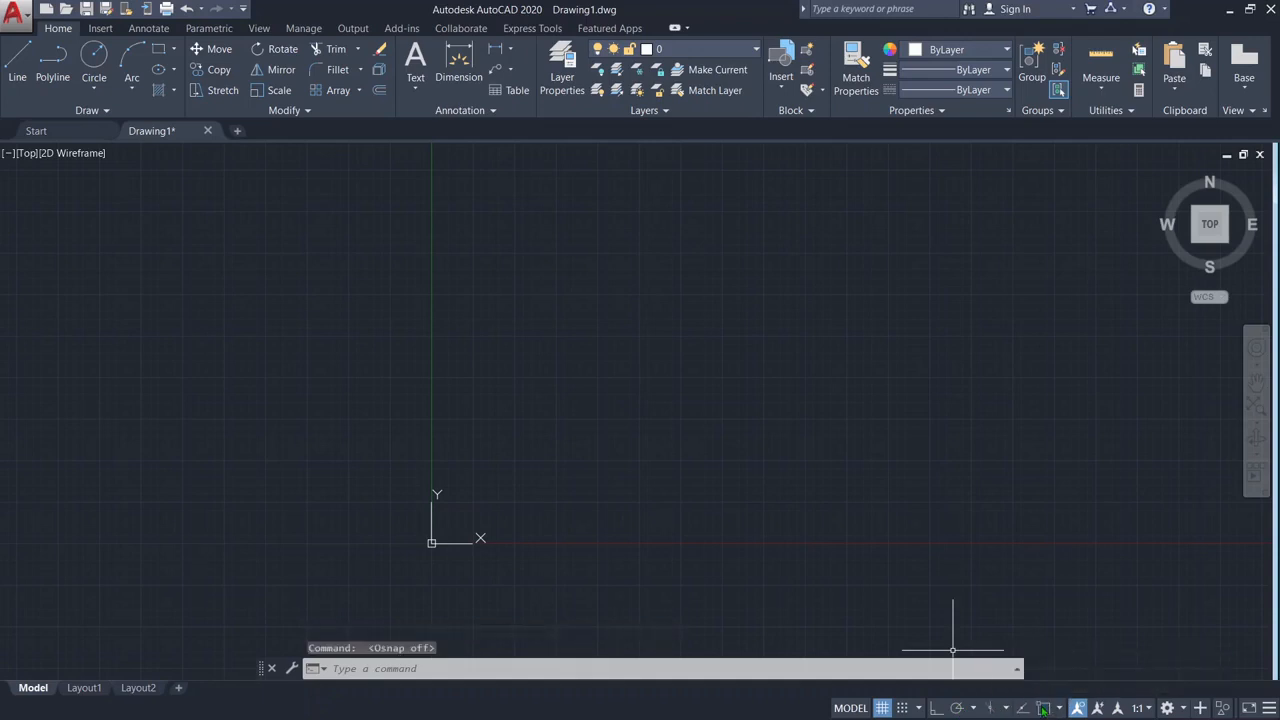
left_click(1043, 708)
left_click(1060, 709)
left_click(1060, 709)
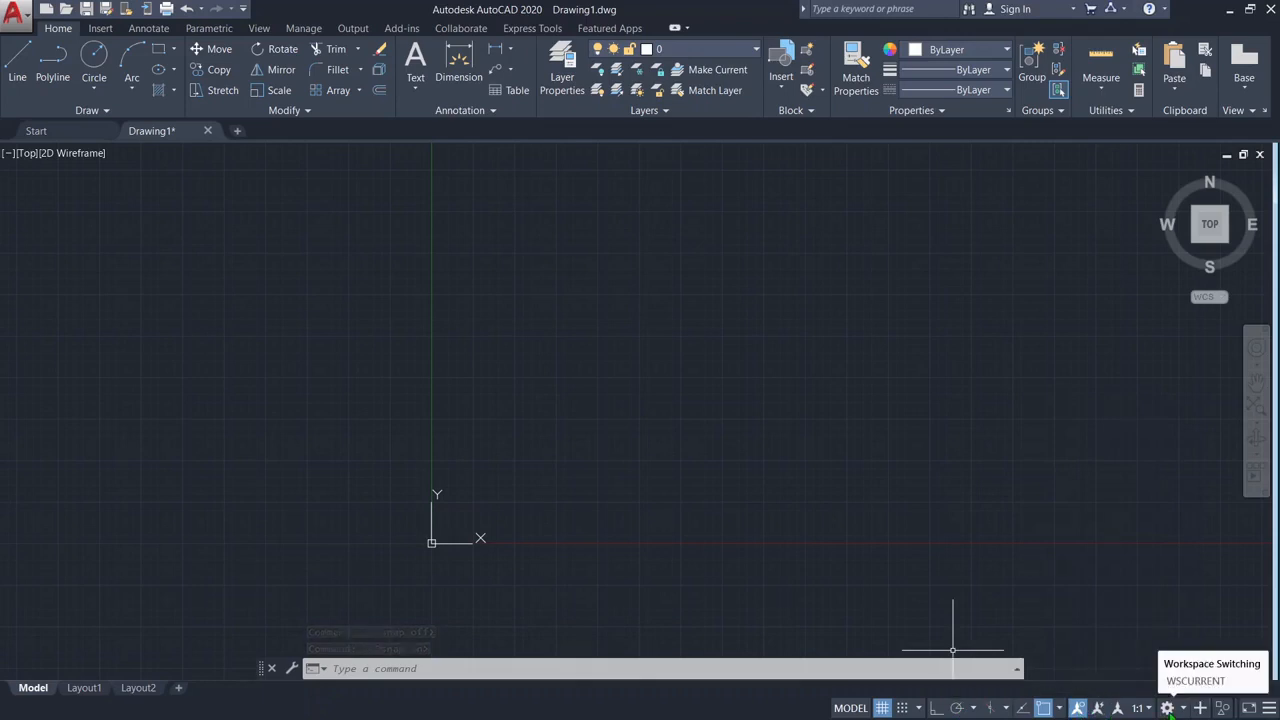
Try the 3D Basics workspace and switch the workspace to 3D Modeling
left_click(1167, 708)
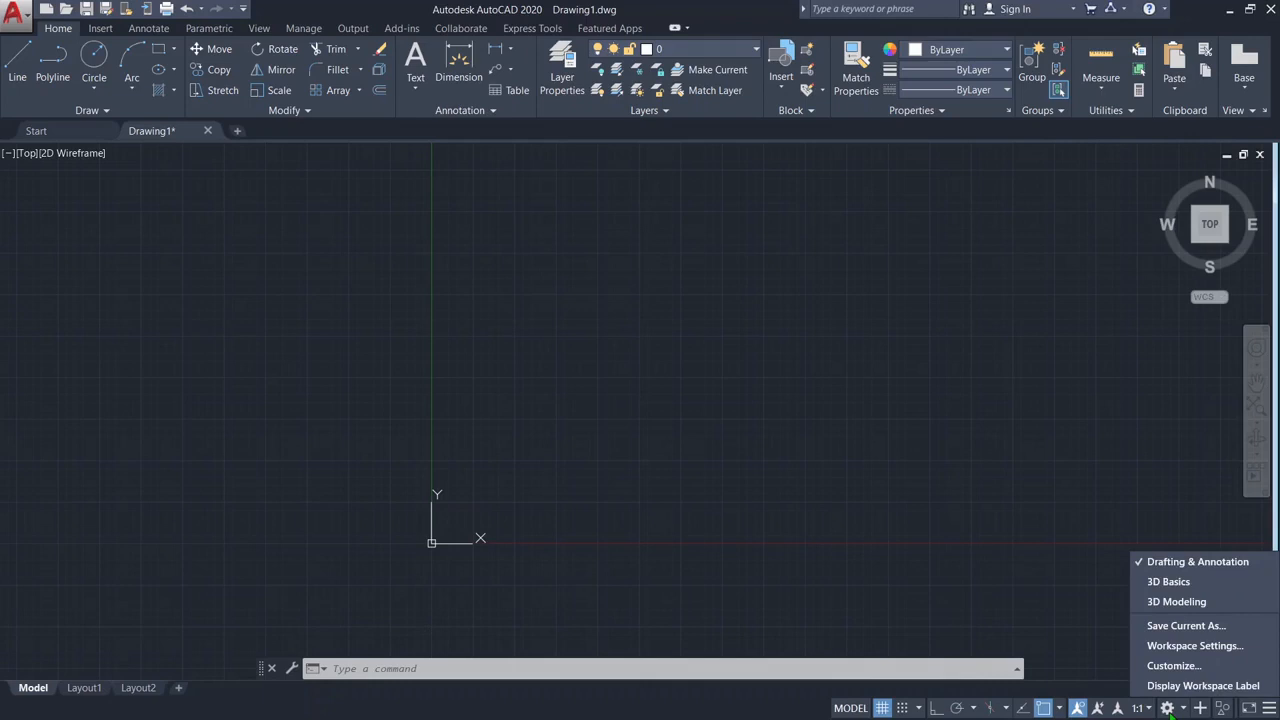
left_click(1168, 584)
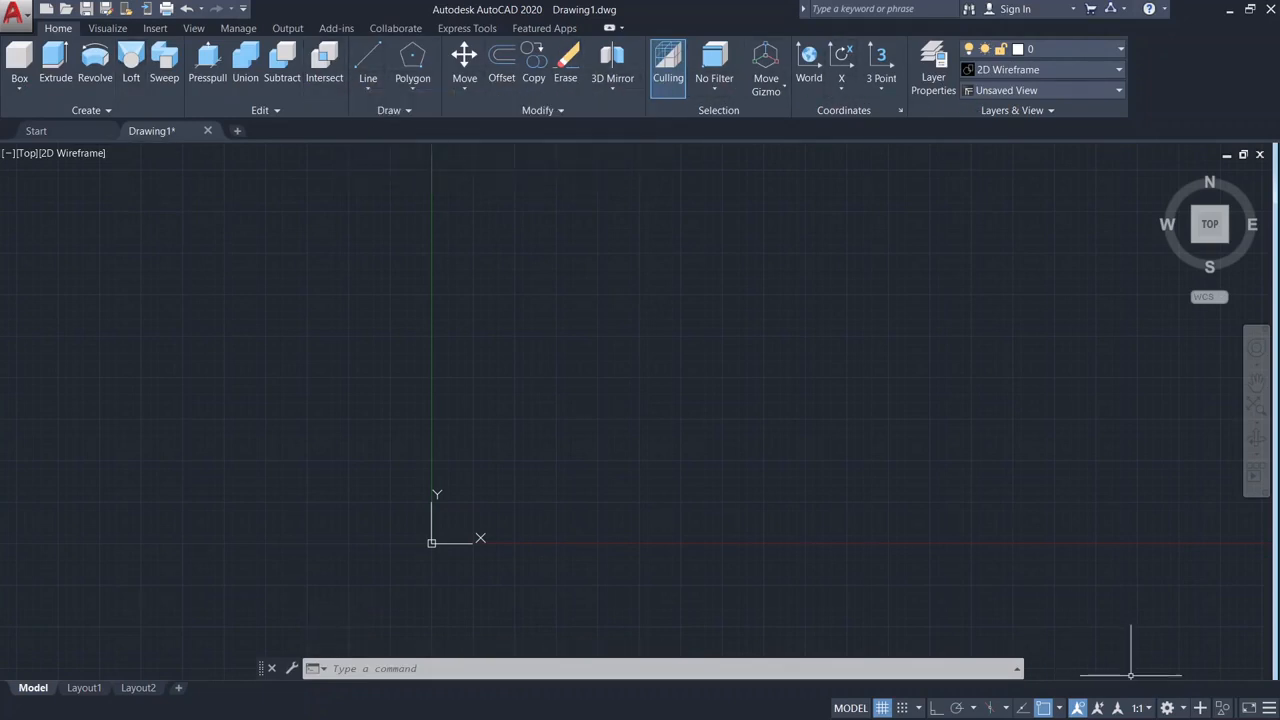
left_click(1167, 708)
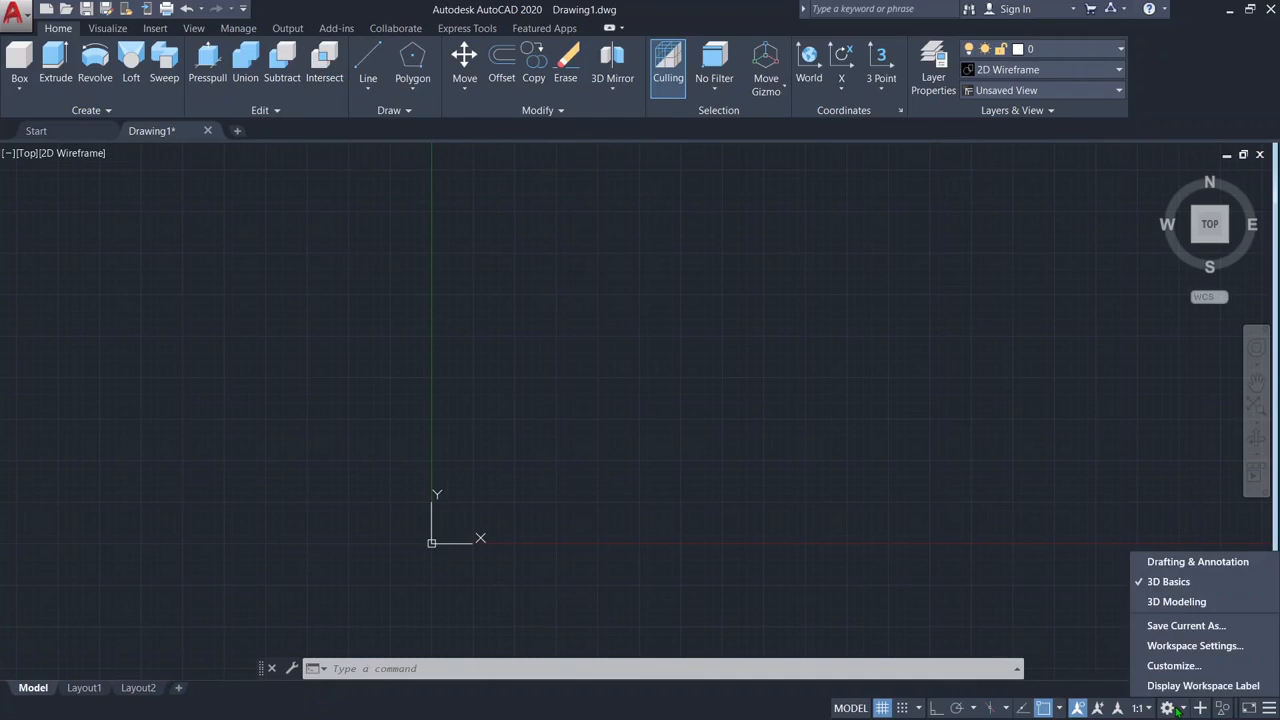
left_click(1168, 602)
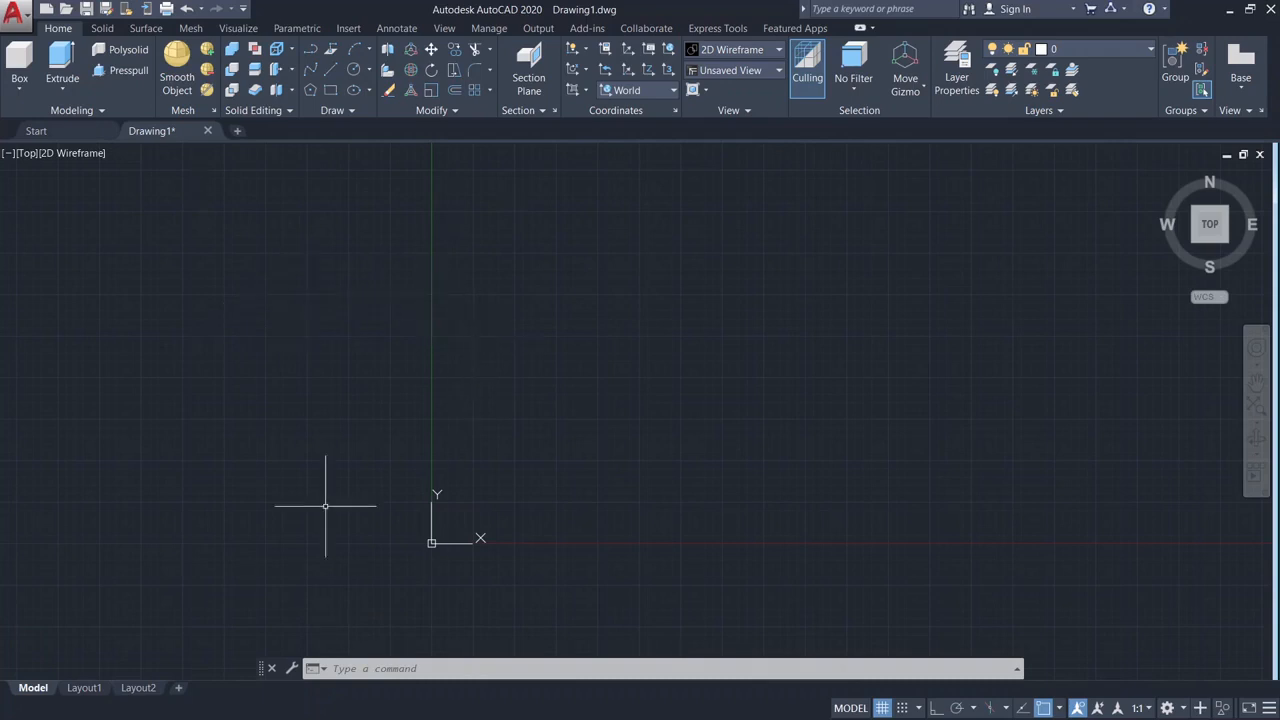
In the SW Isometric home view, draw a thin upright freehand box about 13700 long and 8544 high near the X axis
mouse_move(1162, 196)
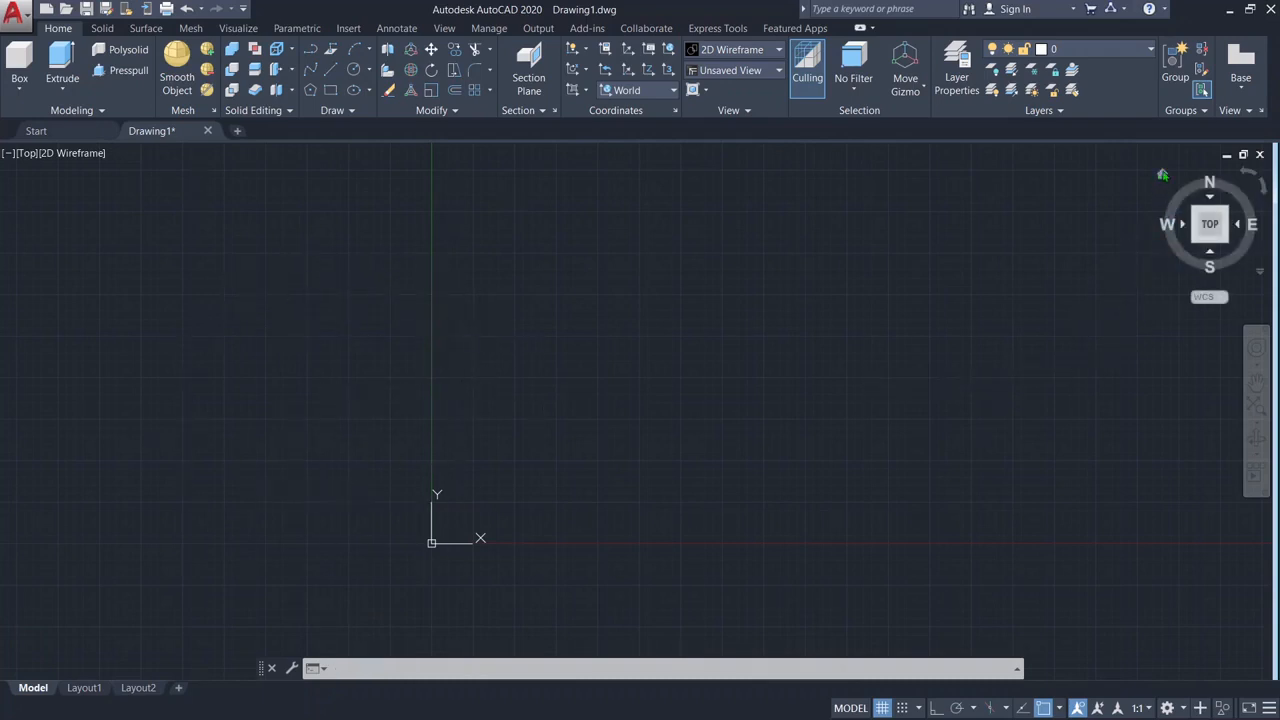
left_click(1162, 175)
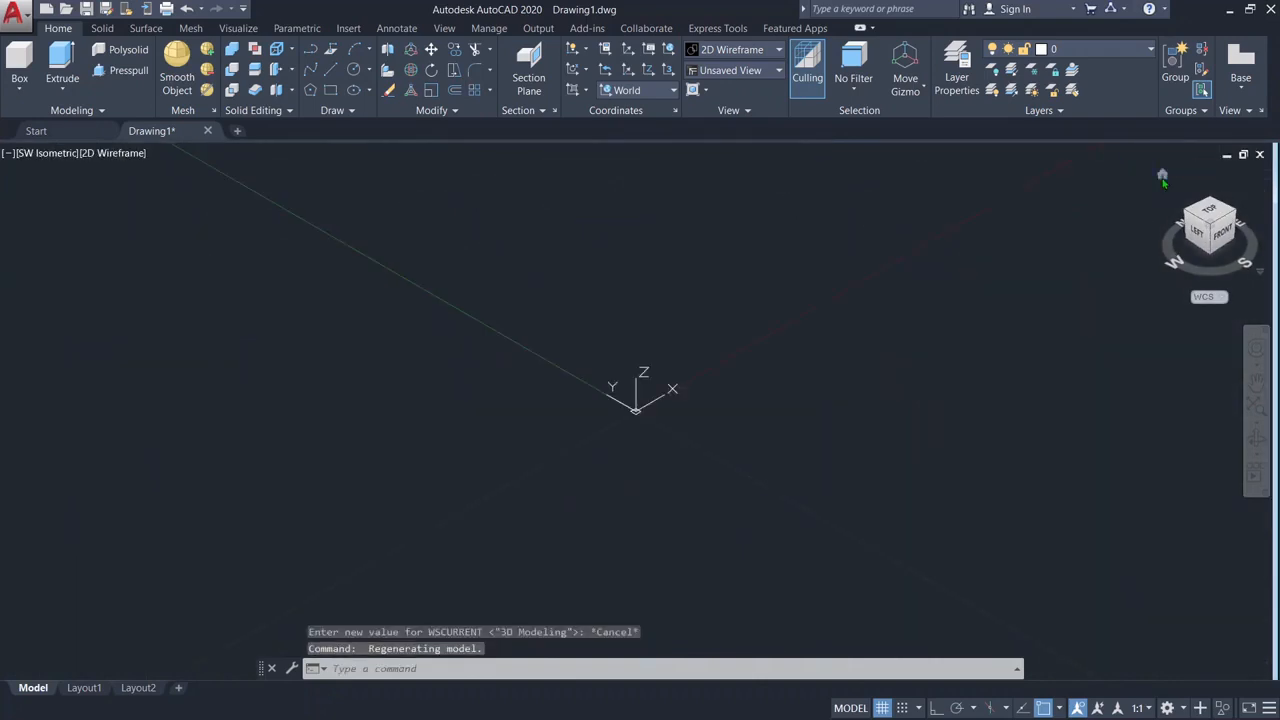
middle_click_drag(626, 400, 646, 427)
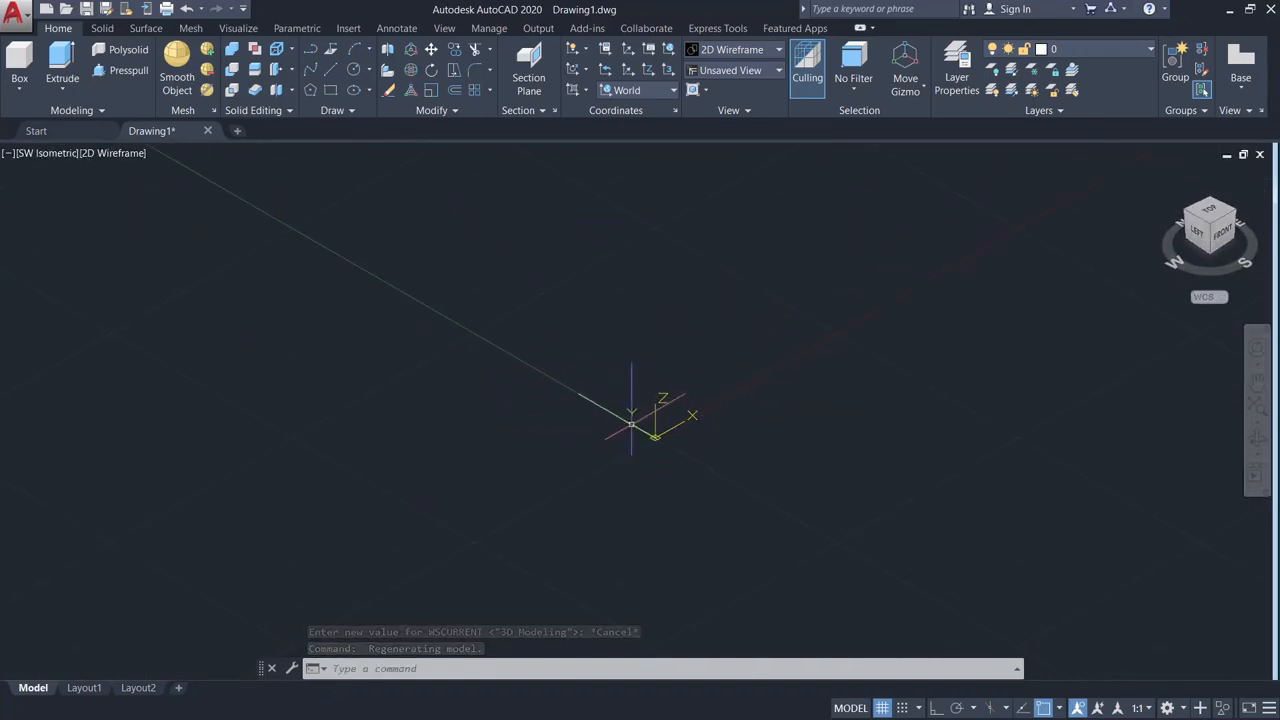
middle_click_drag(655, 490, 273, 488)
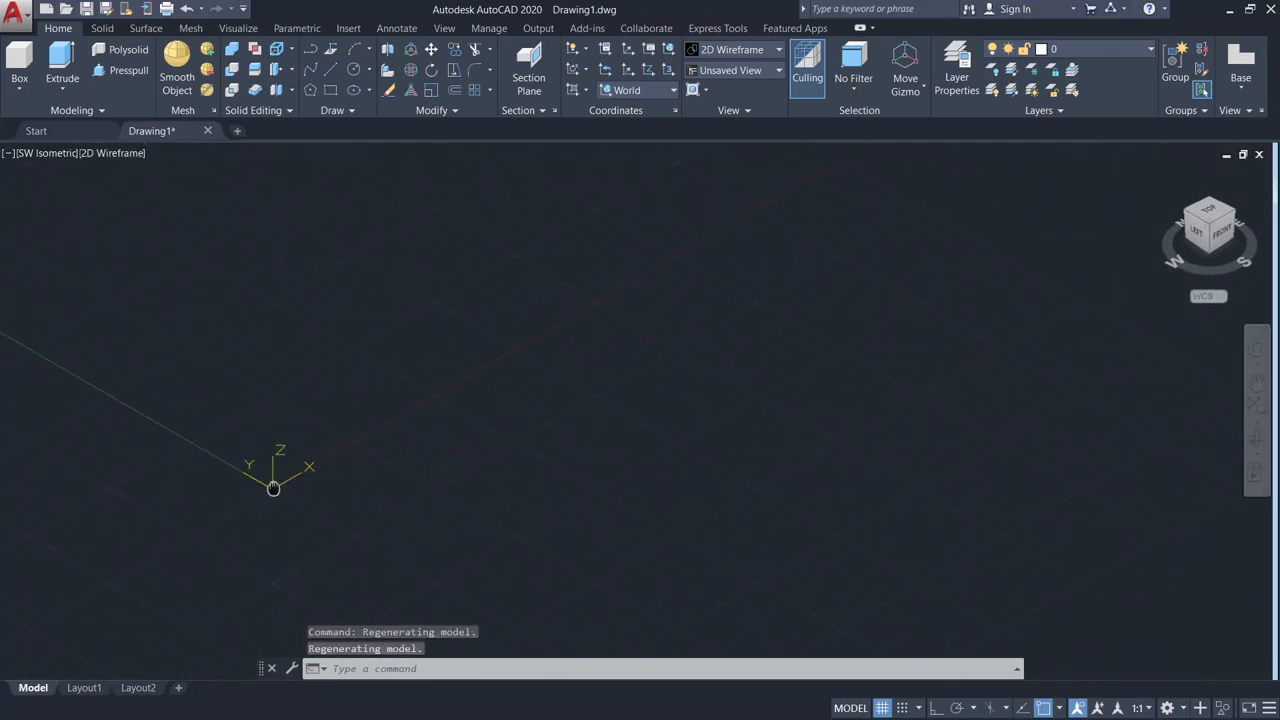
left_click(30, 65)
left_click(457, 300)
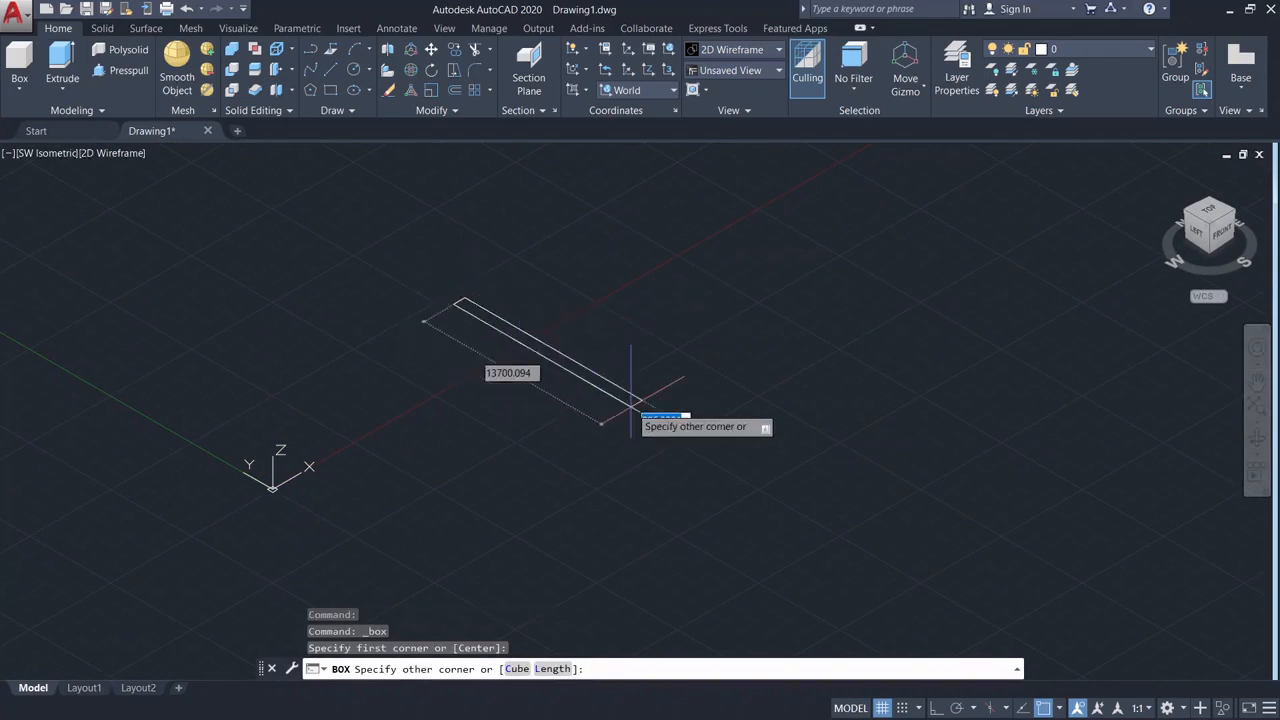
left_click(638, 405)
left_click(680, 277)
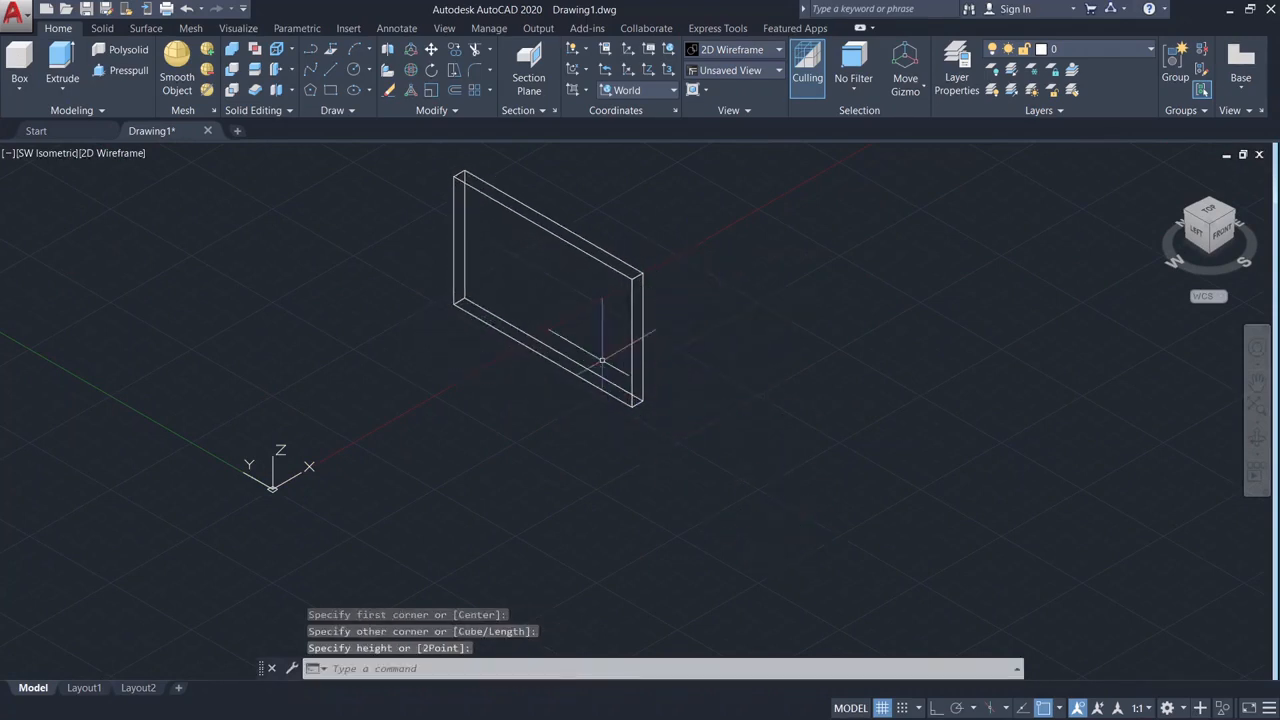
Draw a second, wider freehand box in front of the thin one, checking its base from the Top view before setting the height
left_click(57, 90)
left_click(15, 86)
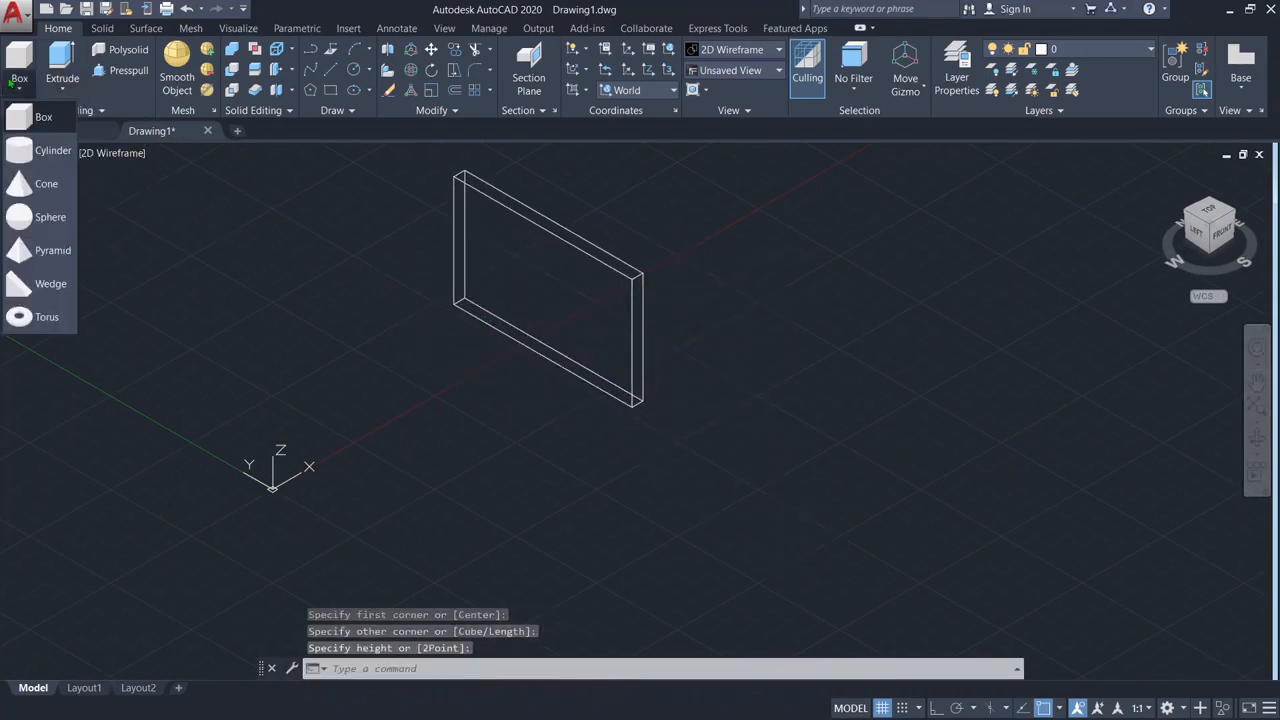
left_click(44, 117)
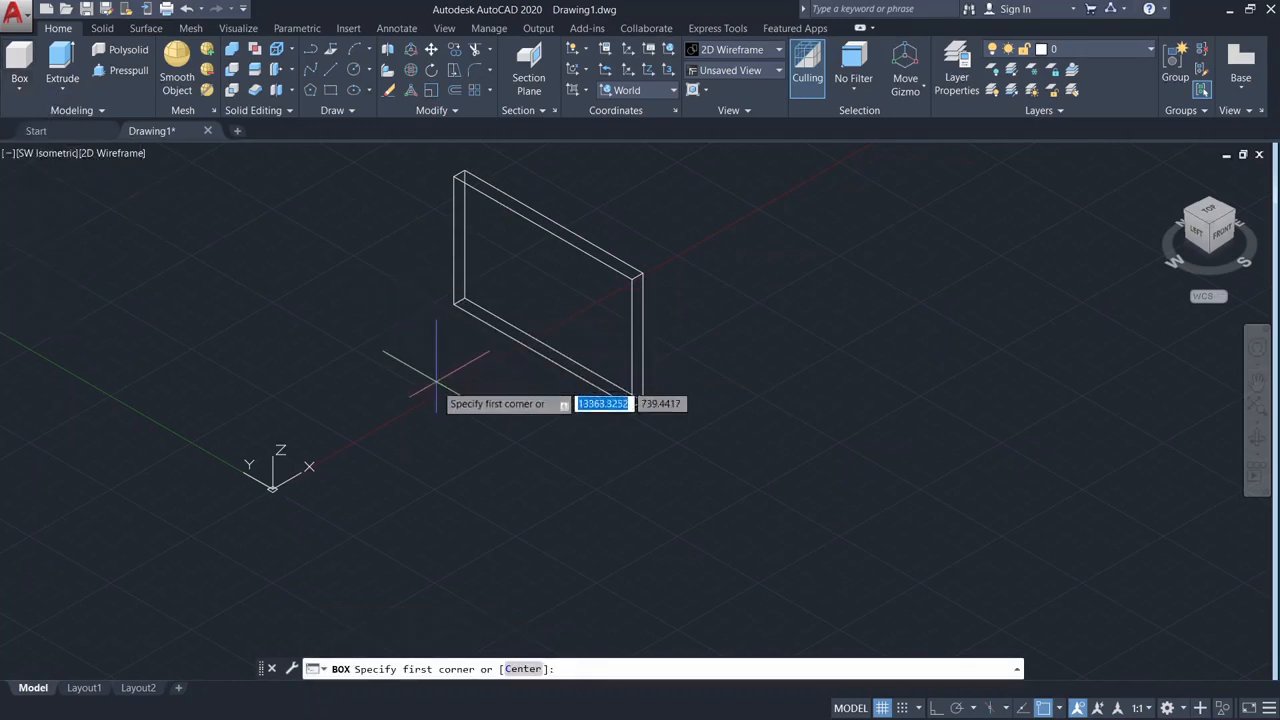
left_click(387, 477)
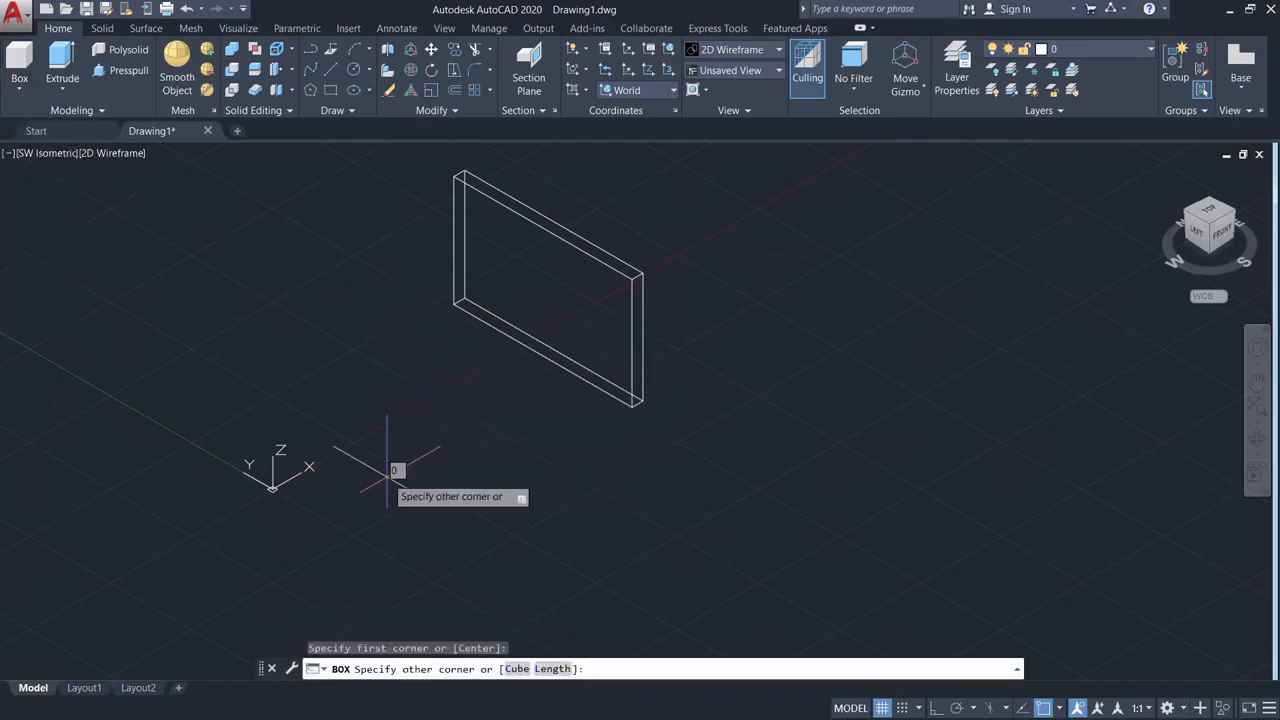
left_click(637, 468)
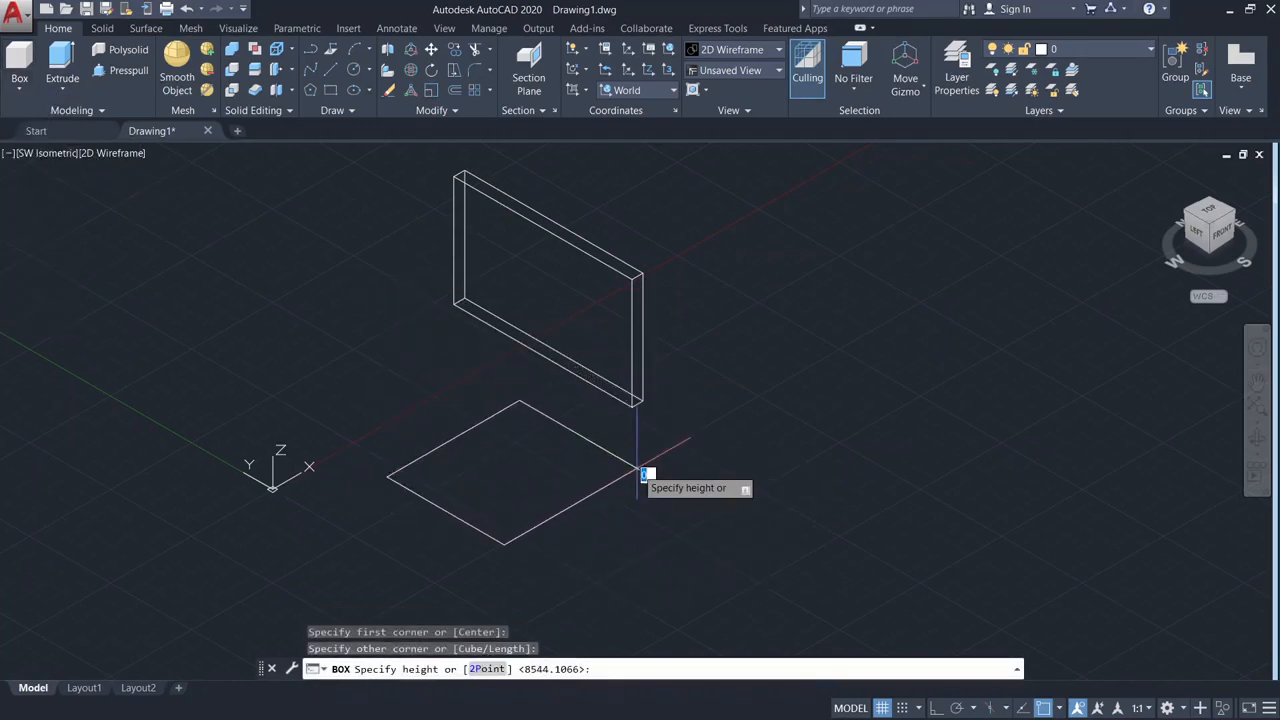
left_click(1206, 213)
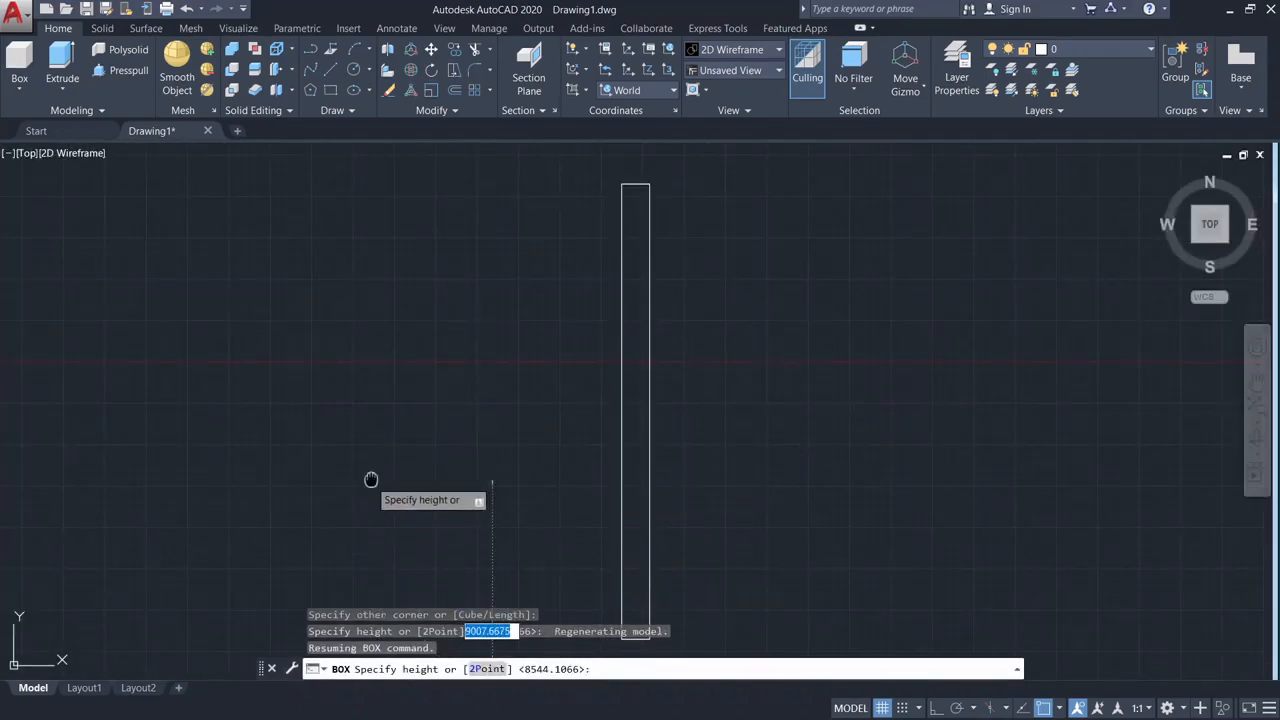
middle_click_drag(371, 486, 480, 251)
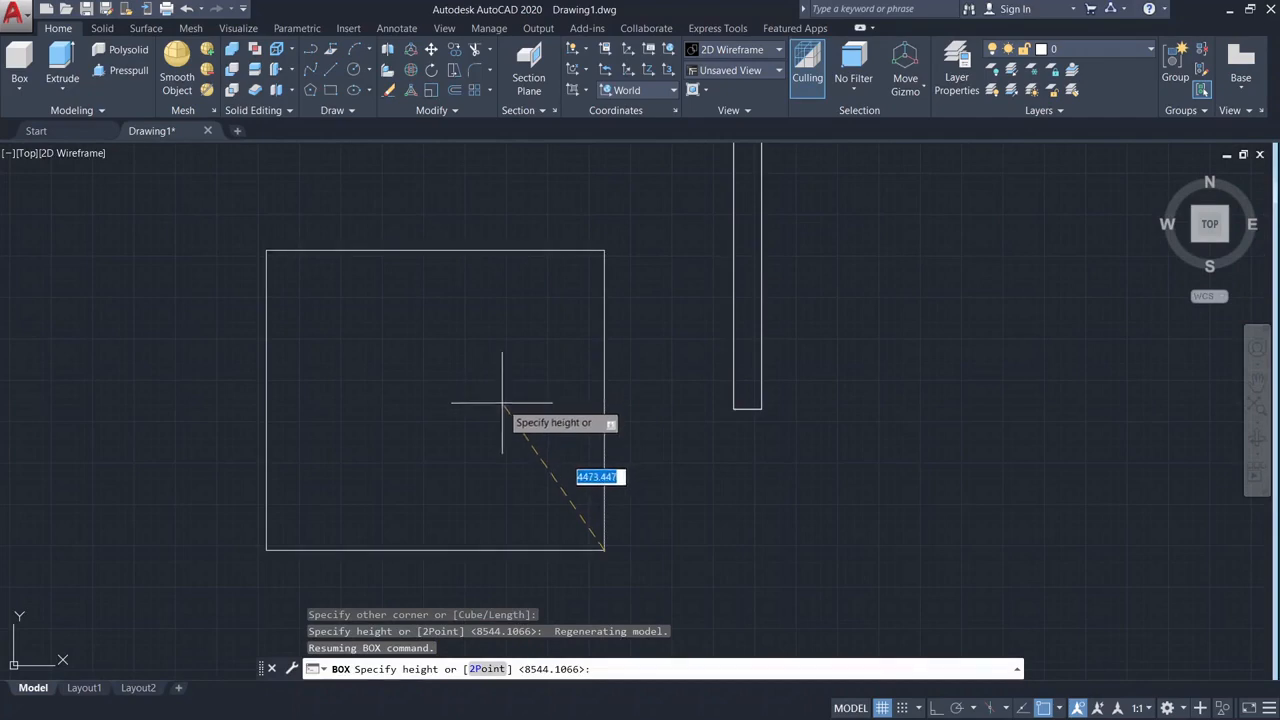
left_click(1161, 181)
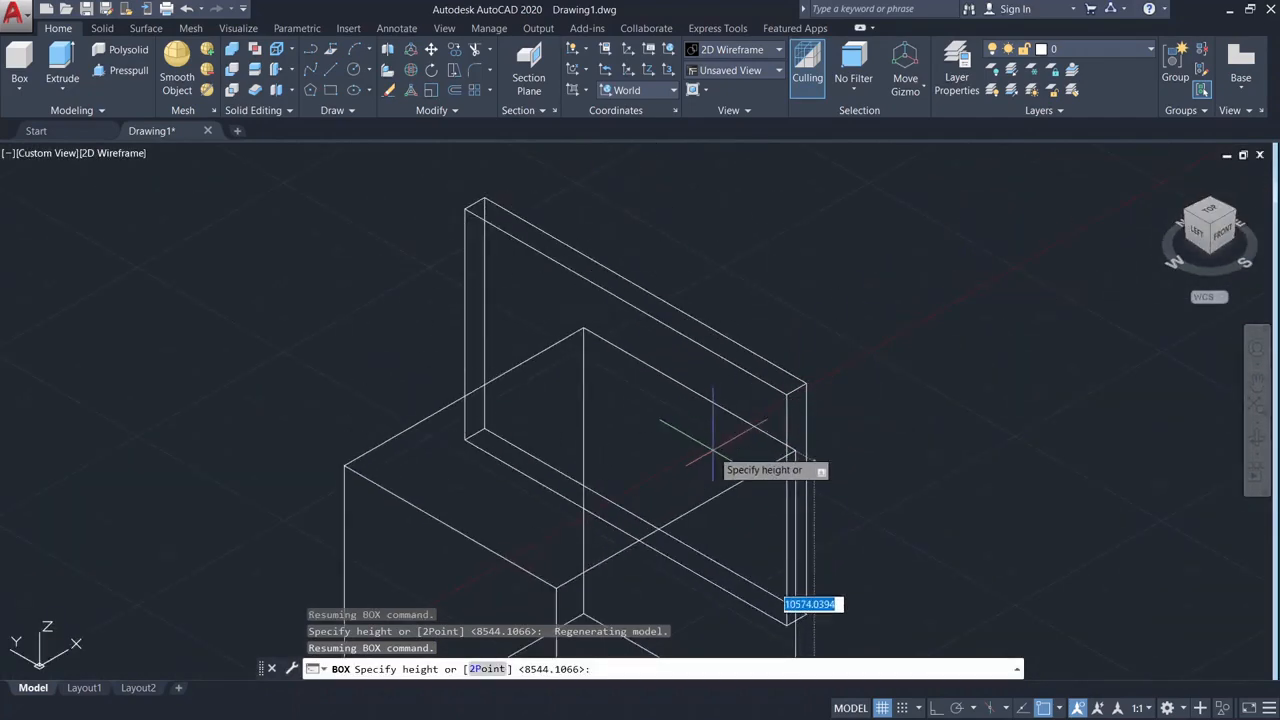
middle_click_drag(711, 449, 726, 294)
middle_click_drag(698, 384, 717, 219)
left_click(718, 283)
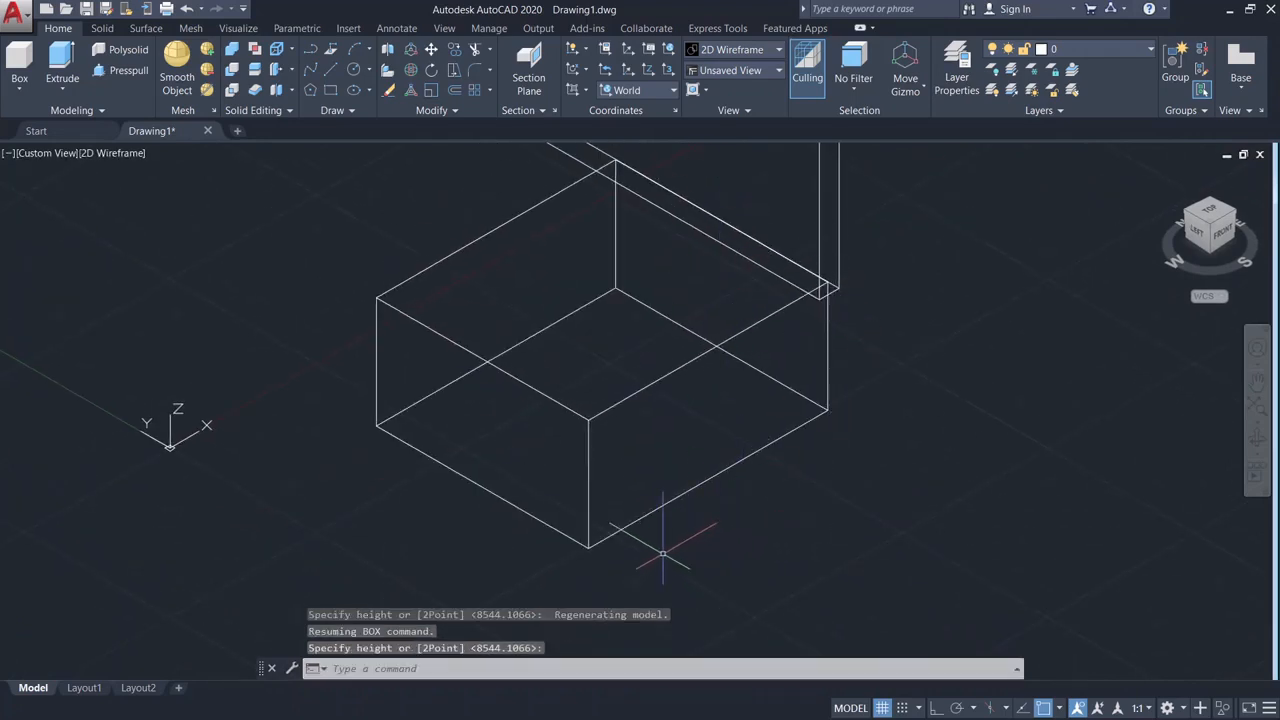
Change the visual style of the two boxes to Conceptual
middle_click_drag(586, 443, 692, 390)
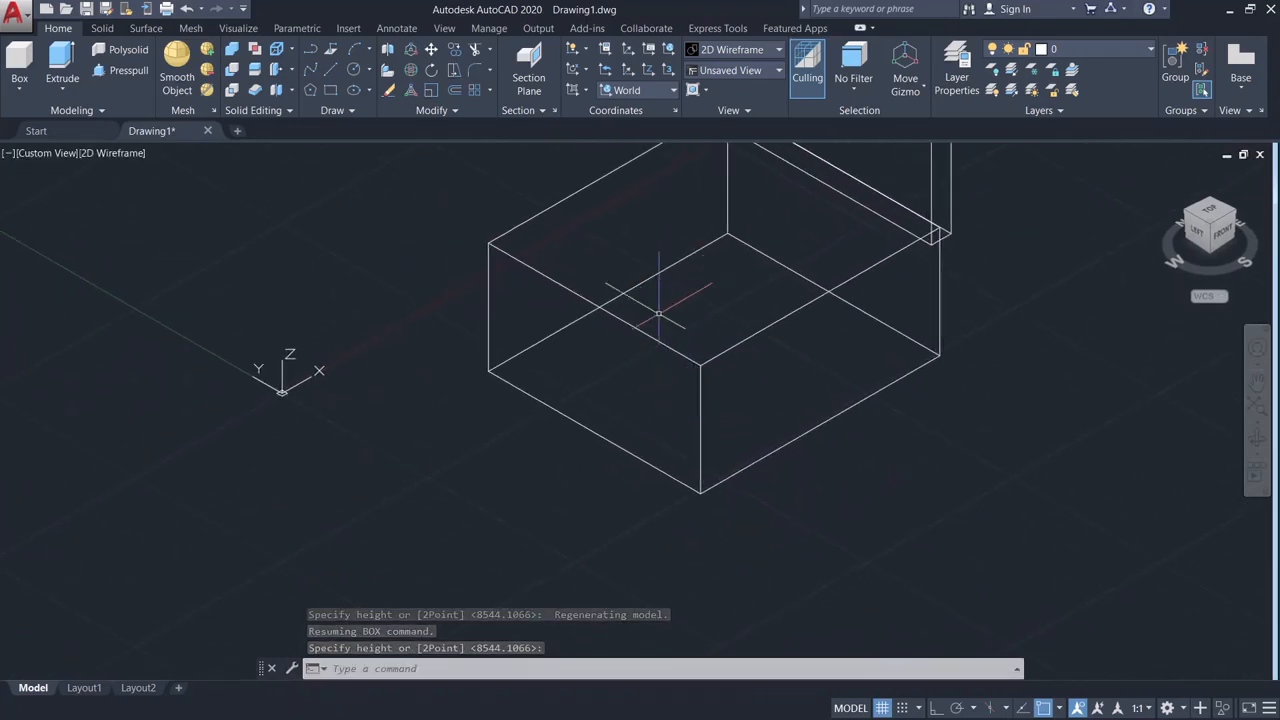
middle_click_drag(628, 290, 451, 413)
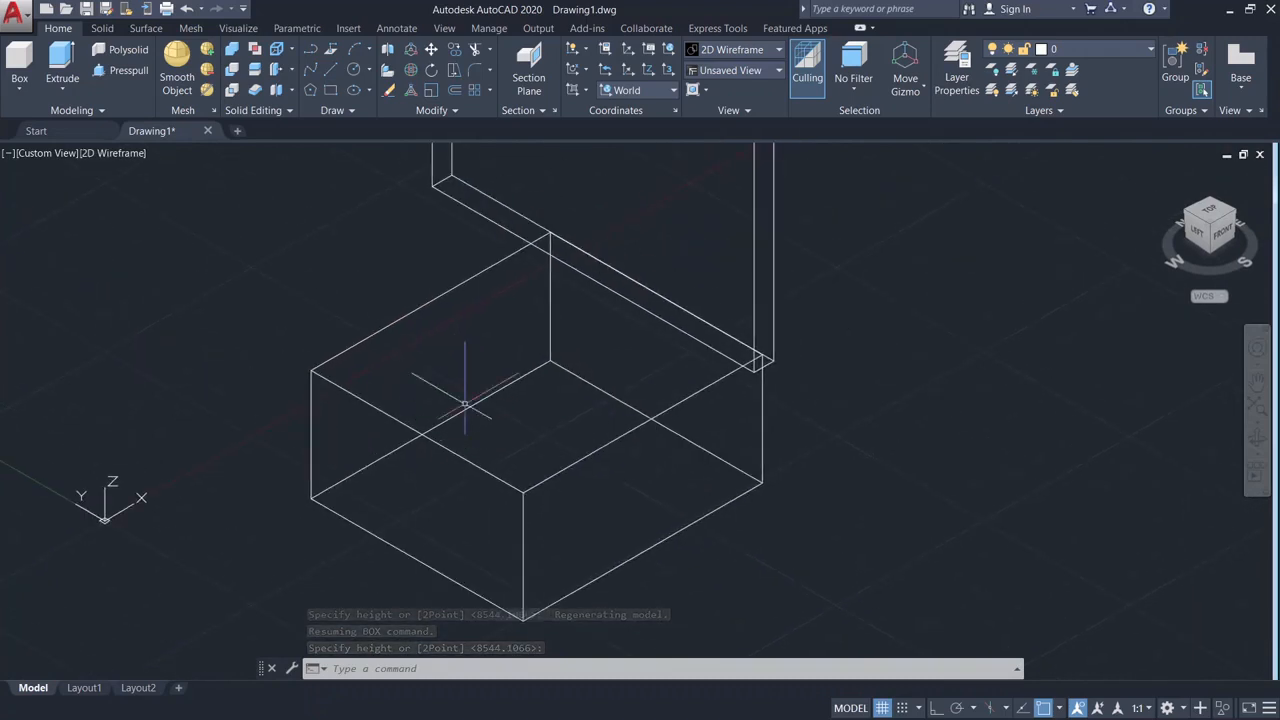
left_click(778, 50)
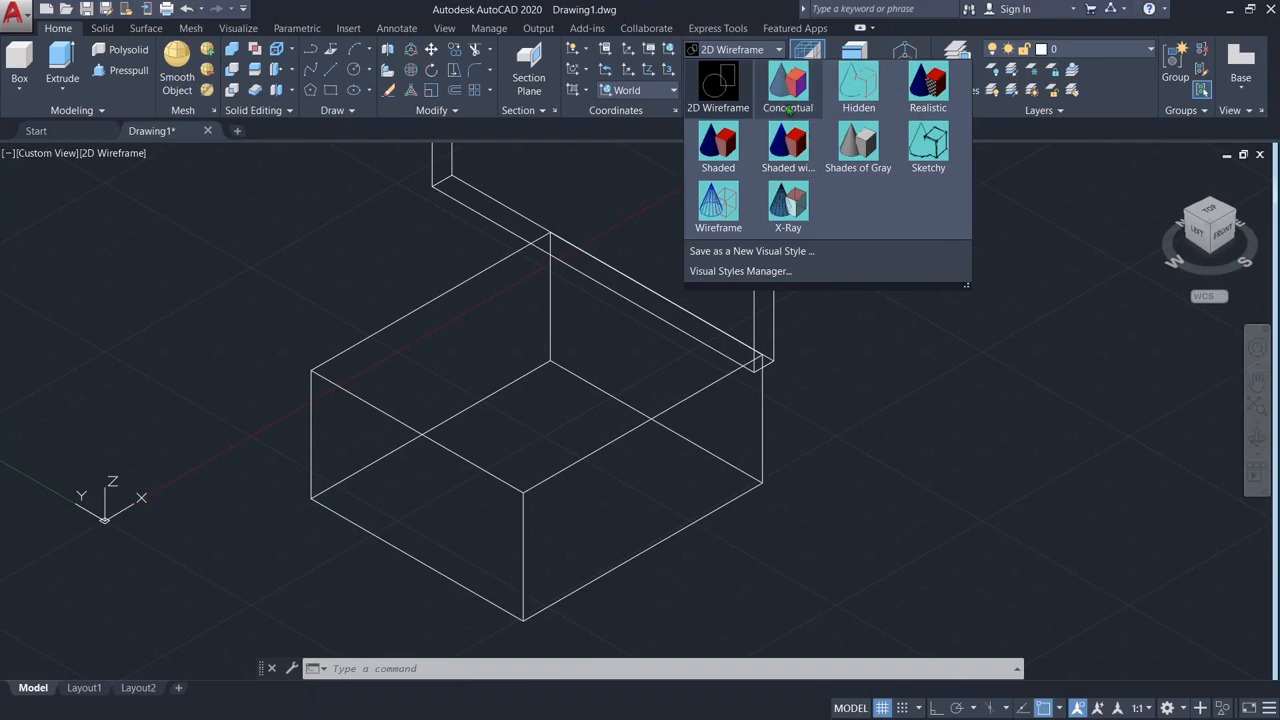
left_click(788, 85)
scroll(720, 450, "down", 5)
scroll(718, 466, "up", 4)
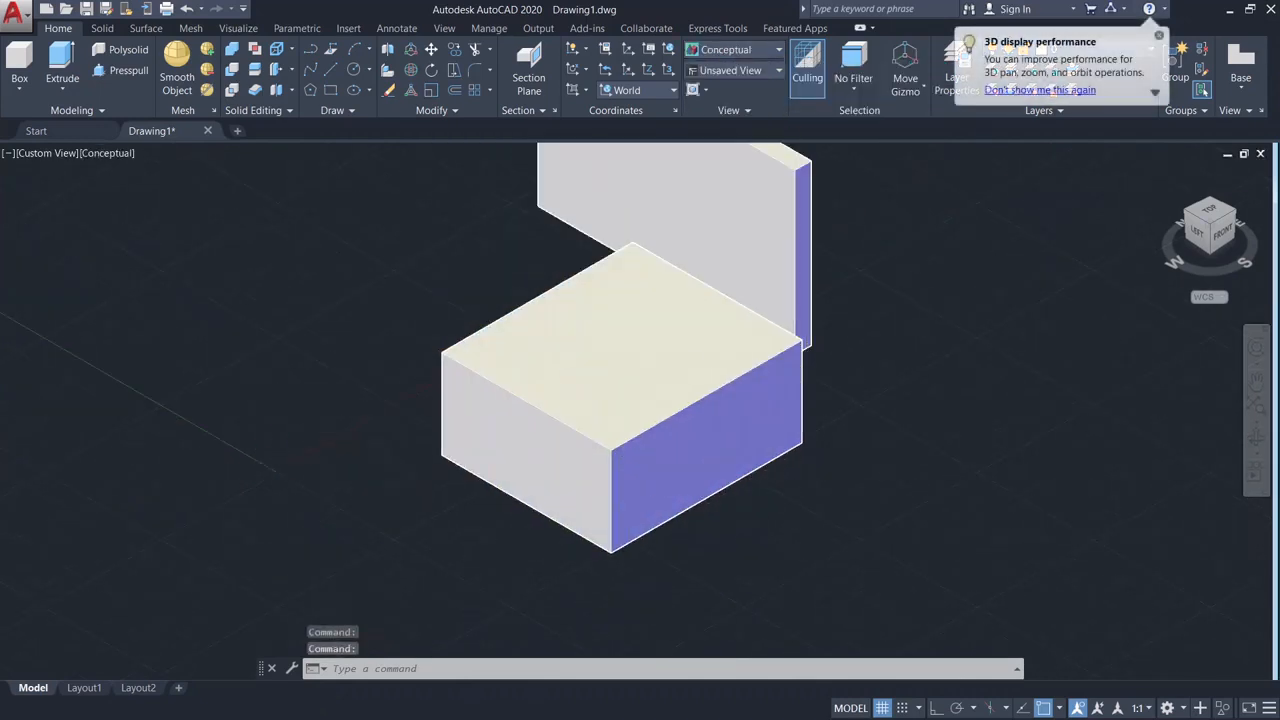
Select the wide box and move it freehand upward along the Z axis
left_click(632, 430)
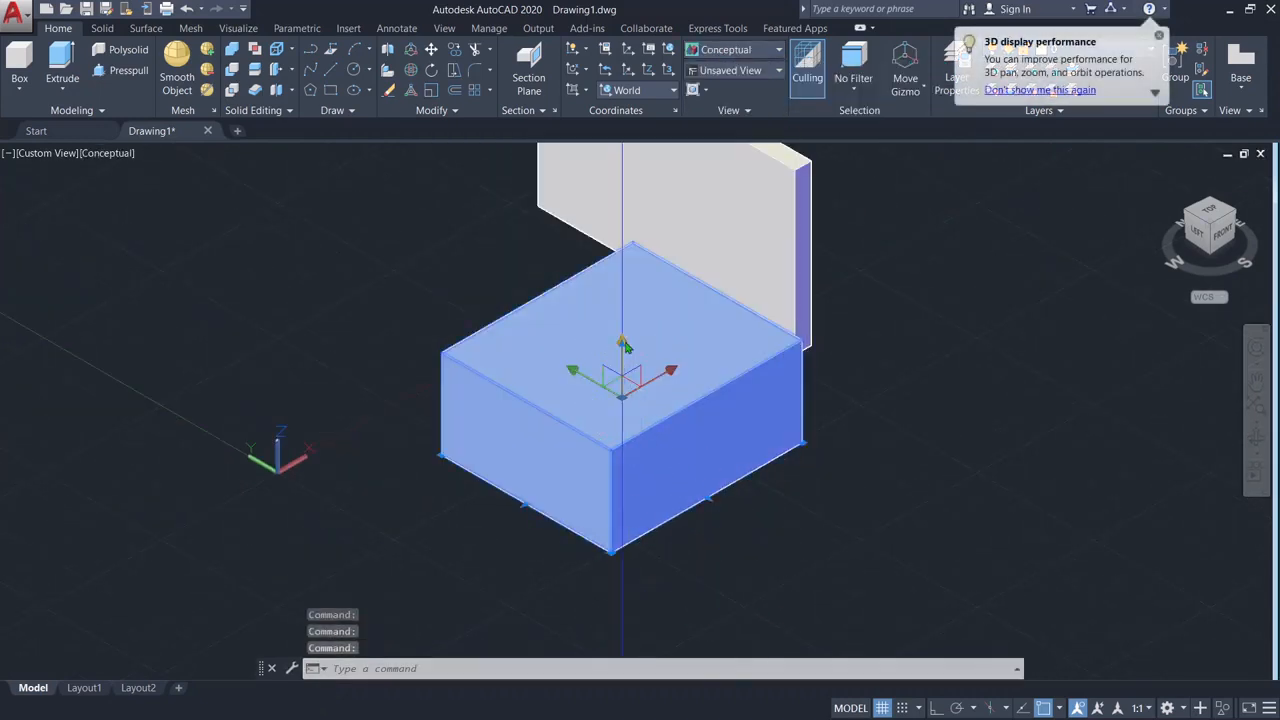
left_click(622, 345)
scroll(616, 467, "down", 4)
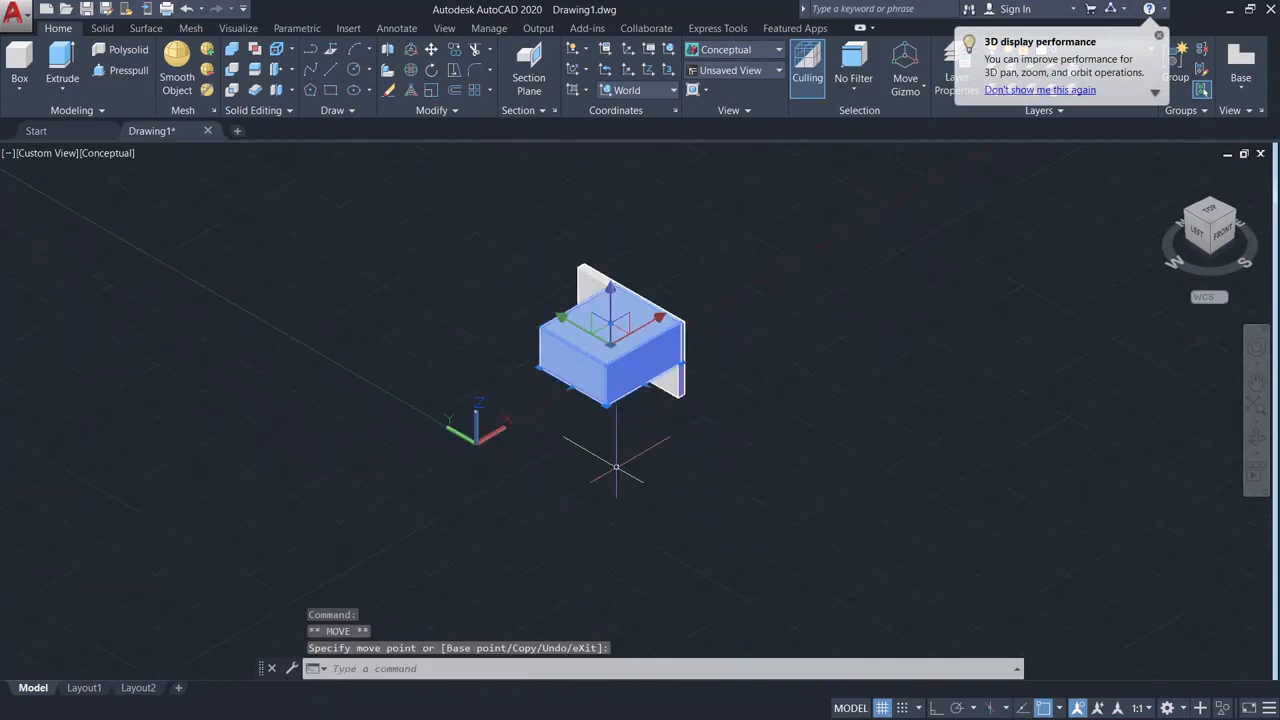
scroll(600, 357, "up", 4)
Select both boxes with a crossing window and erase them
left_click(793, 457)
left_click(600, 264)
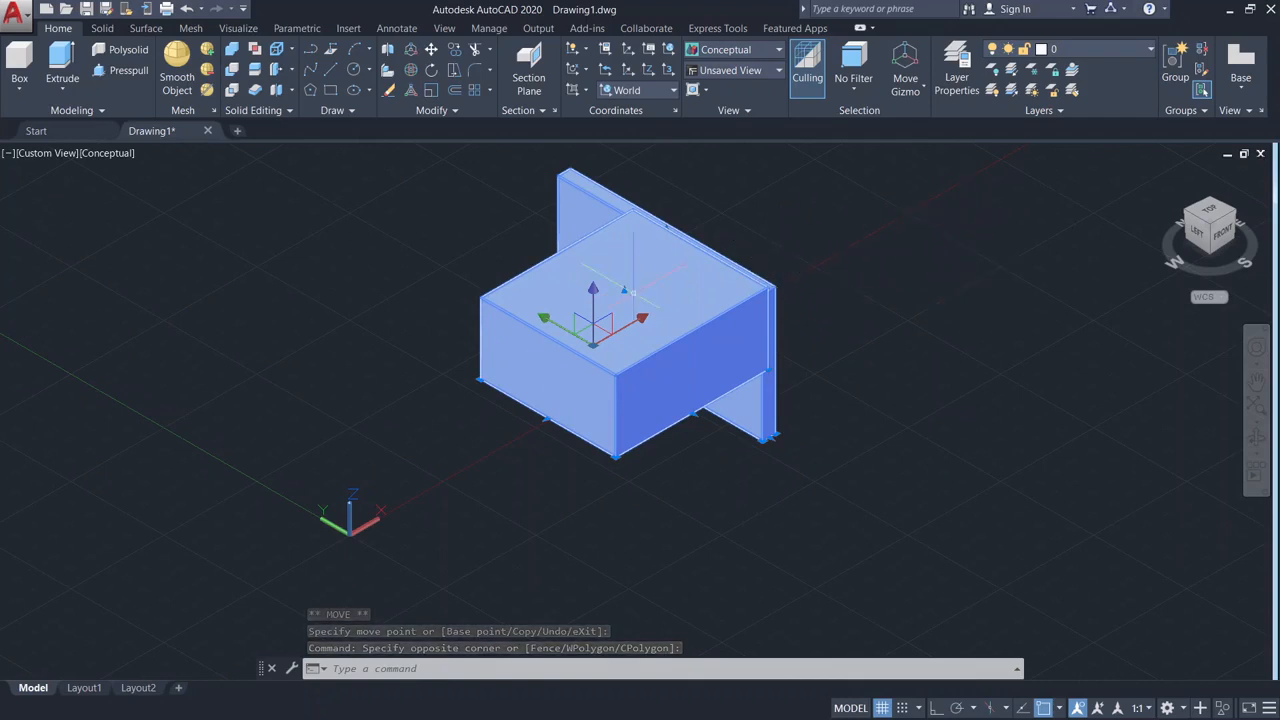
key("Escape")
key("Escape")
left_click(820, 486)
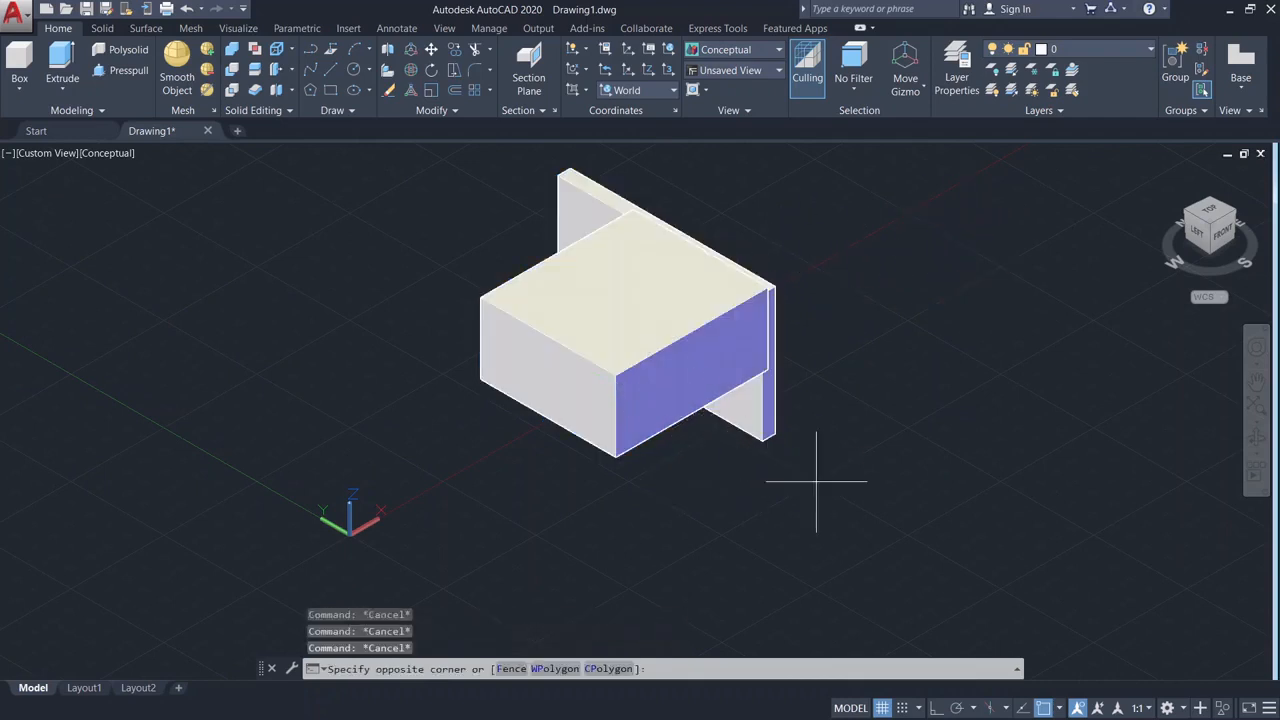
left_click(543, 270)
key("Delete")
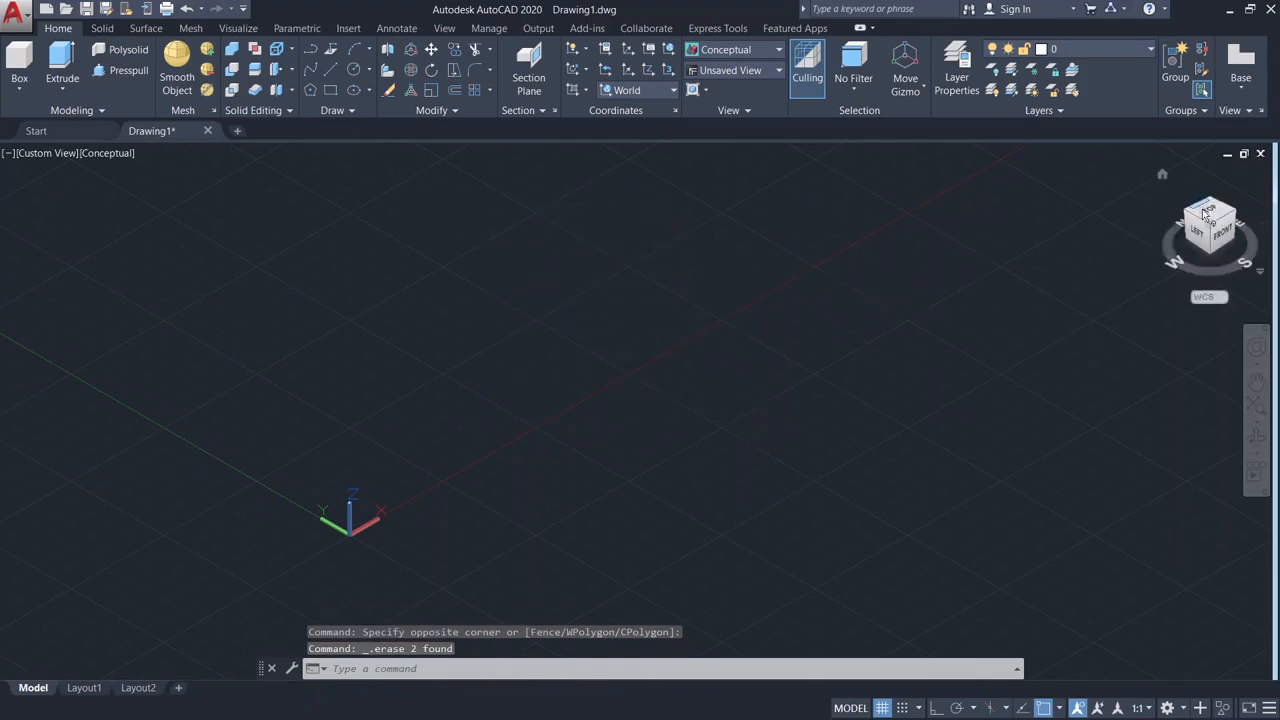
Return to the Top view and switch the workspace from 3D Modeling to Drafting & Annotation
left_click(1209, 212)
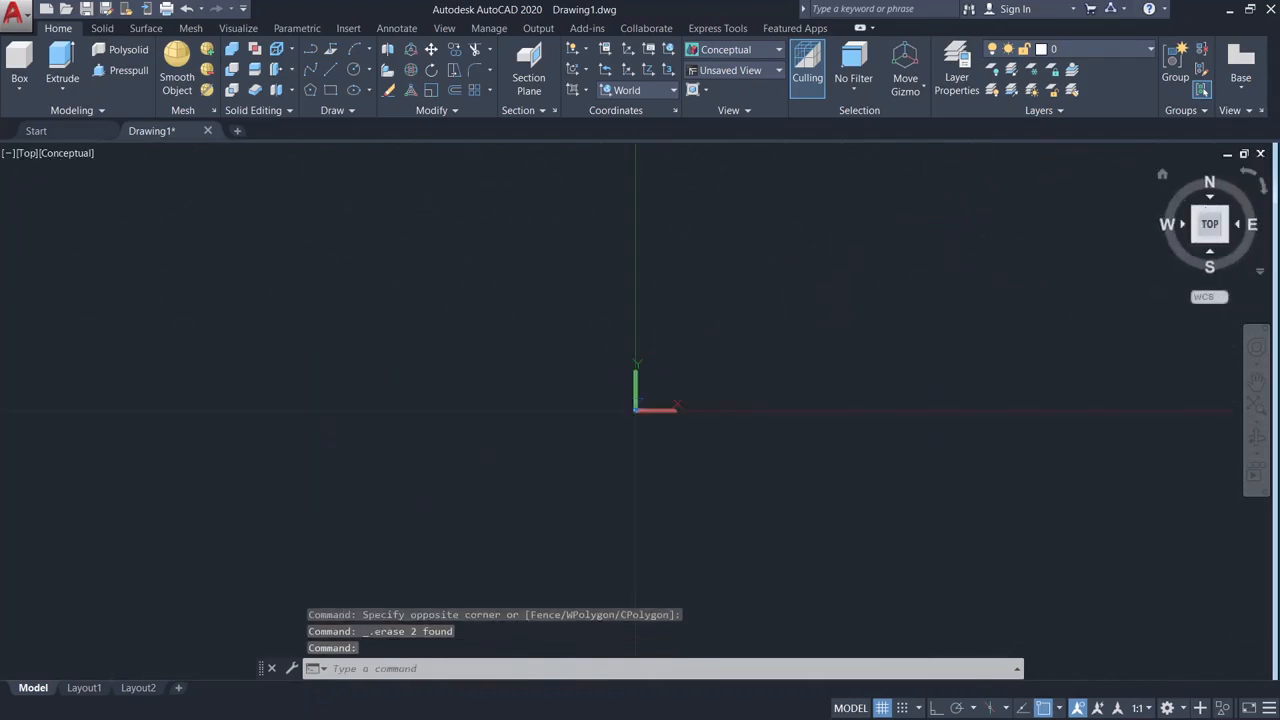
middle_click_drag(783, 489, 263, 526)
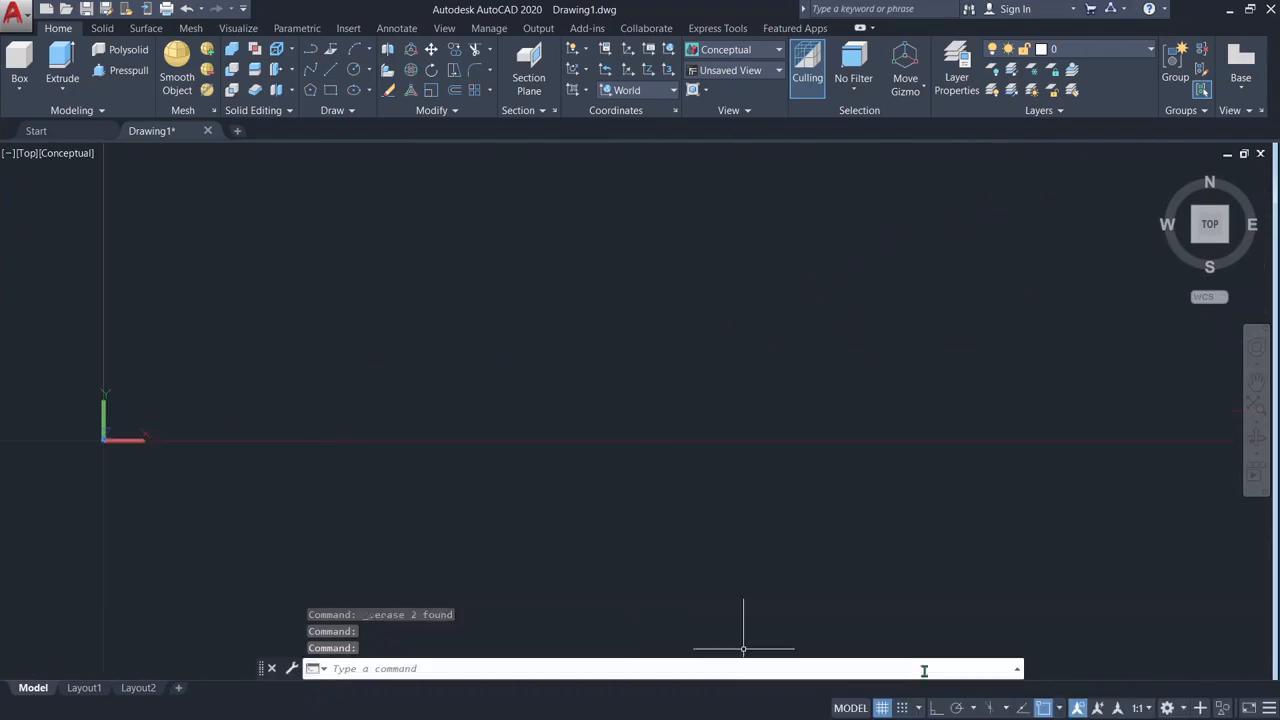
left_click(1178, 711)
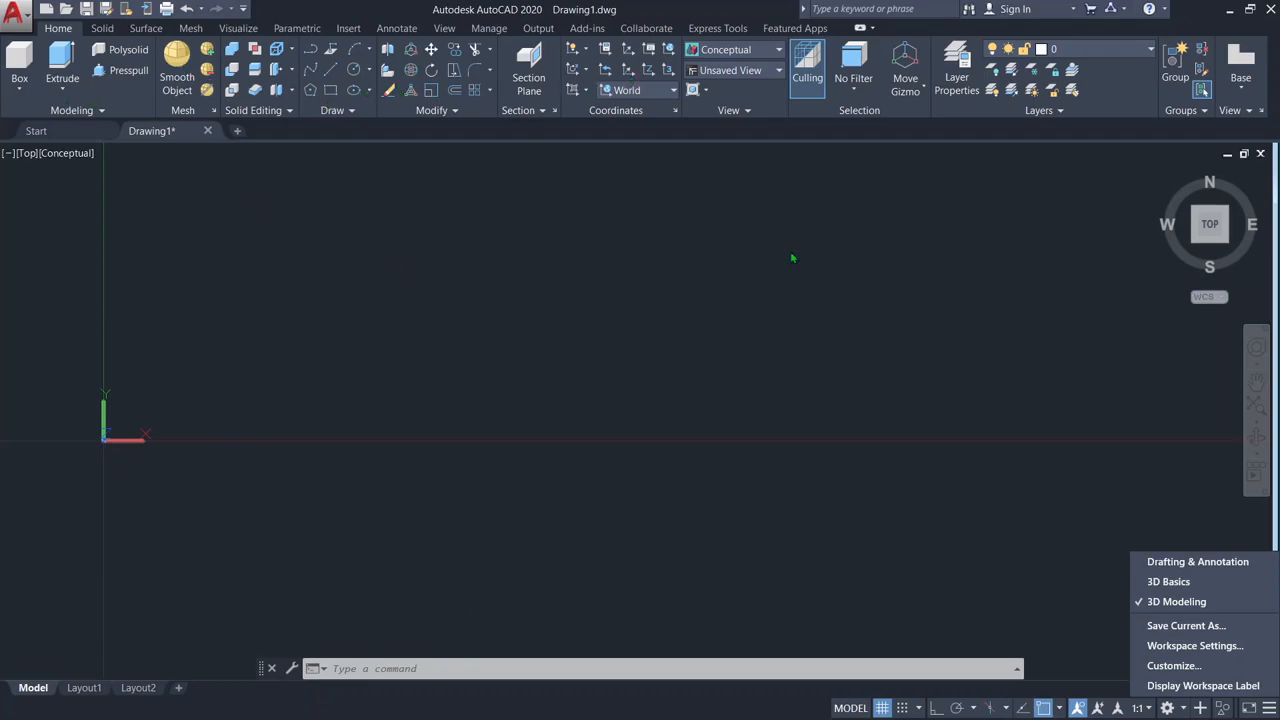
left_click(1200, 562)
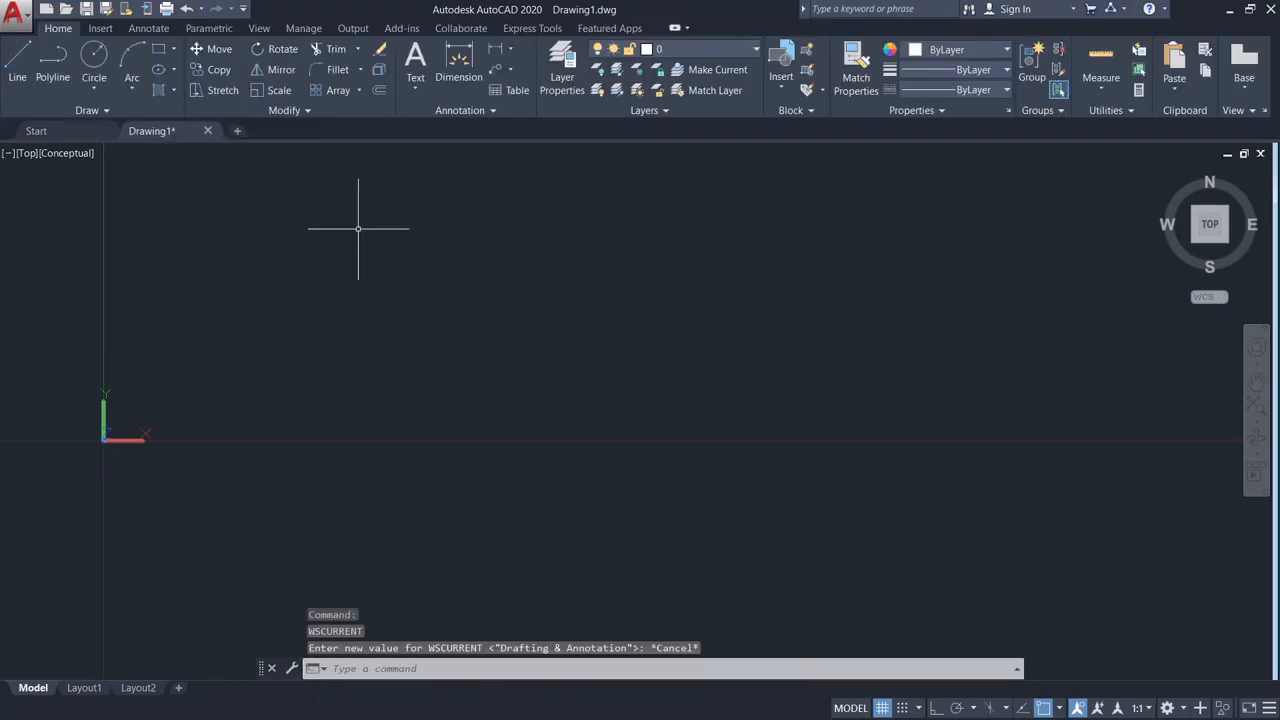
scroll(455, 465, "down", 4)
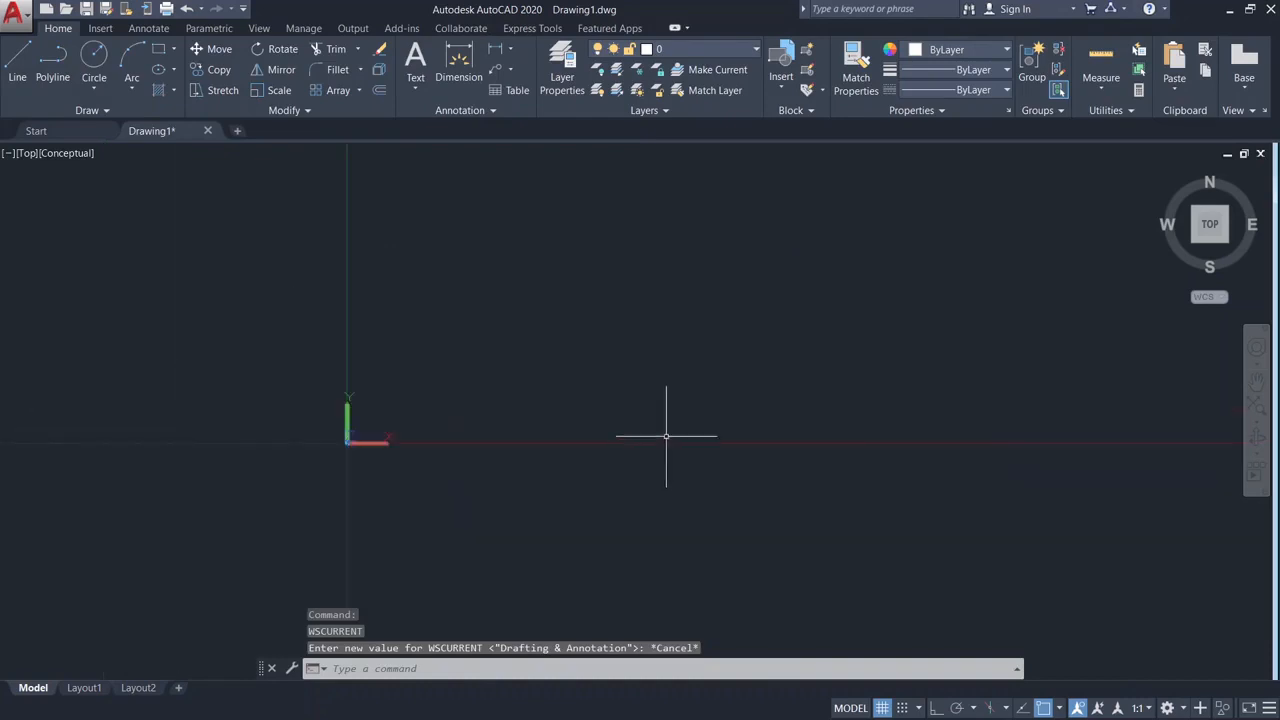
middle_click_drag(667, 437, 448, 510)
key("Escape")
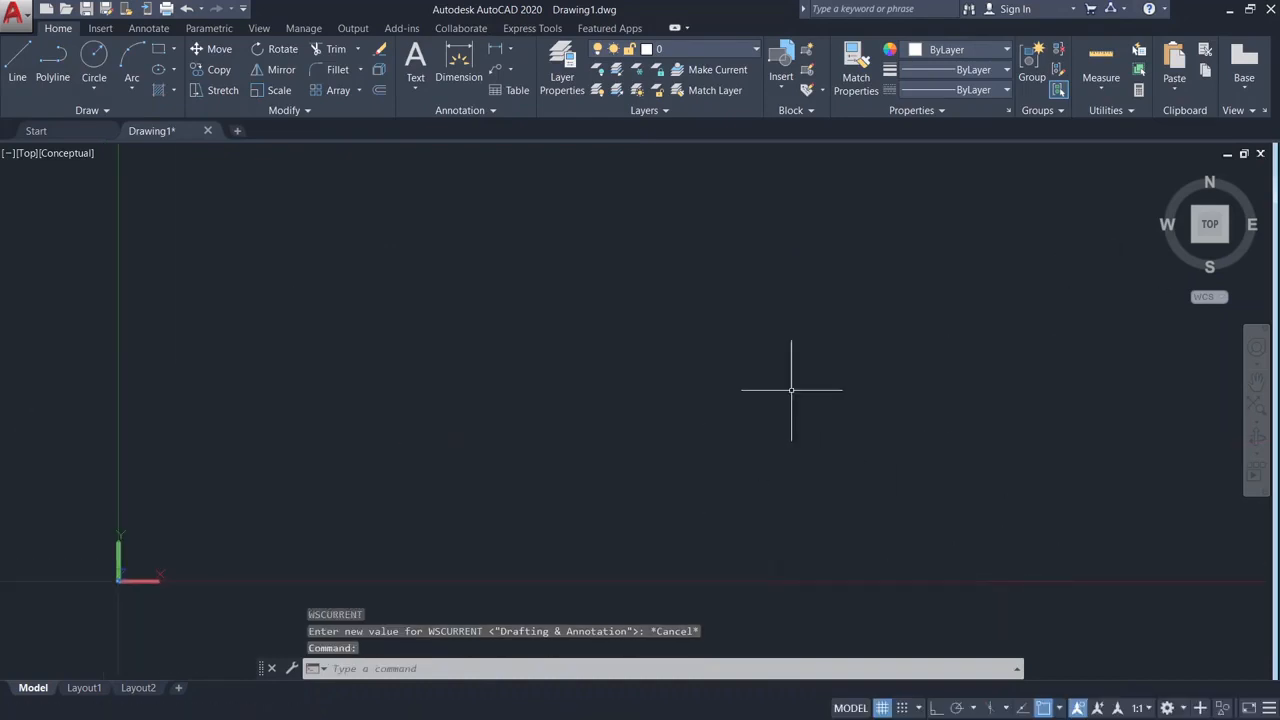
scroll(481, 374, "down", 2)
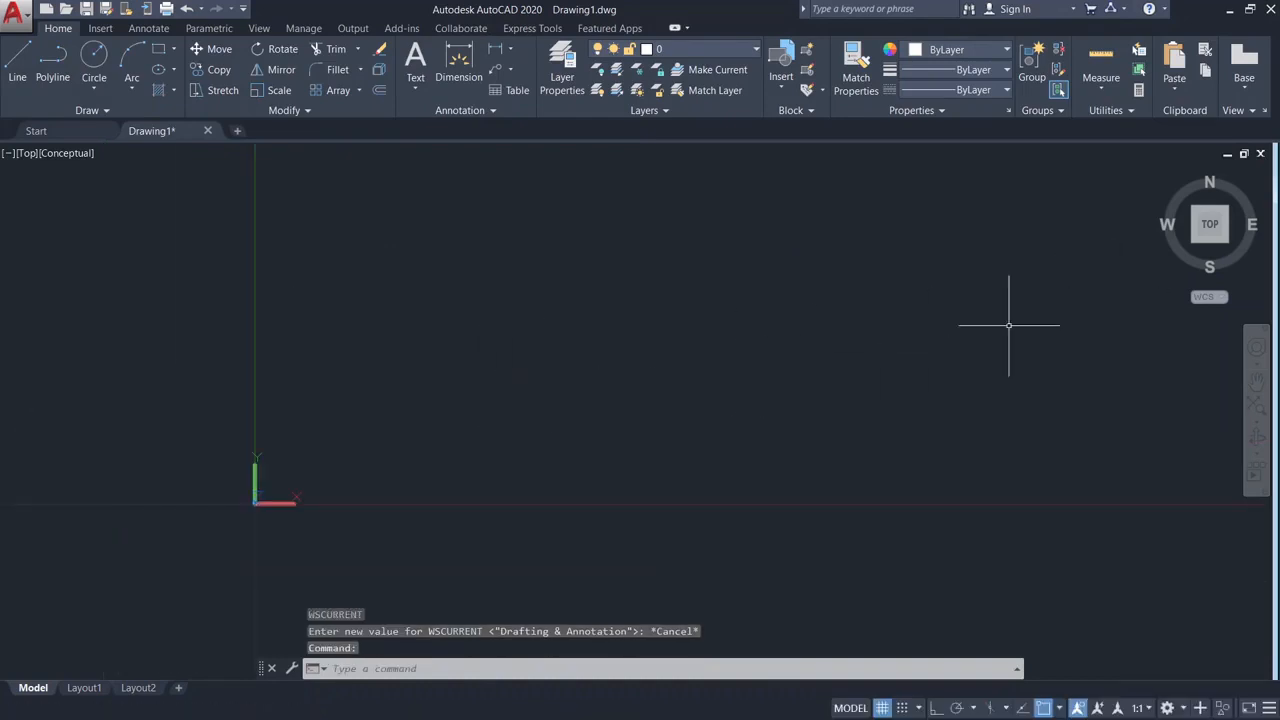
Look at the empty model space in the home SW Isometric view and in the Top view around the origin
left_click(1161, 176)
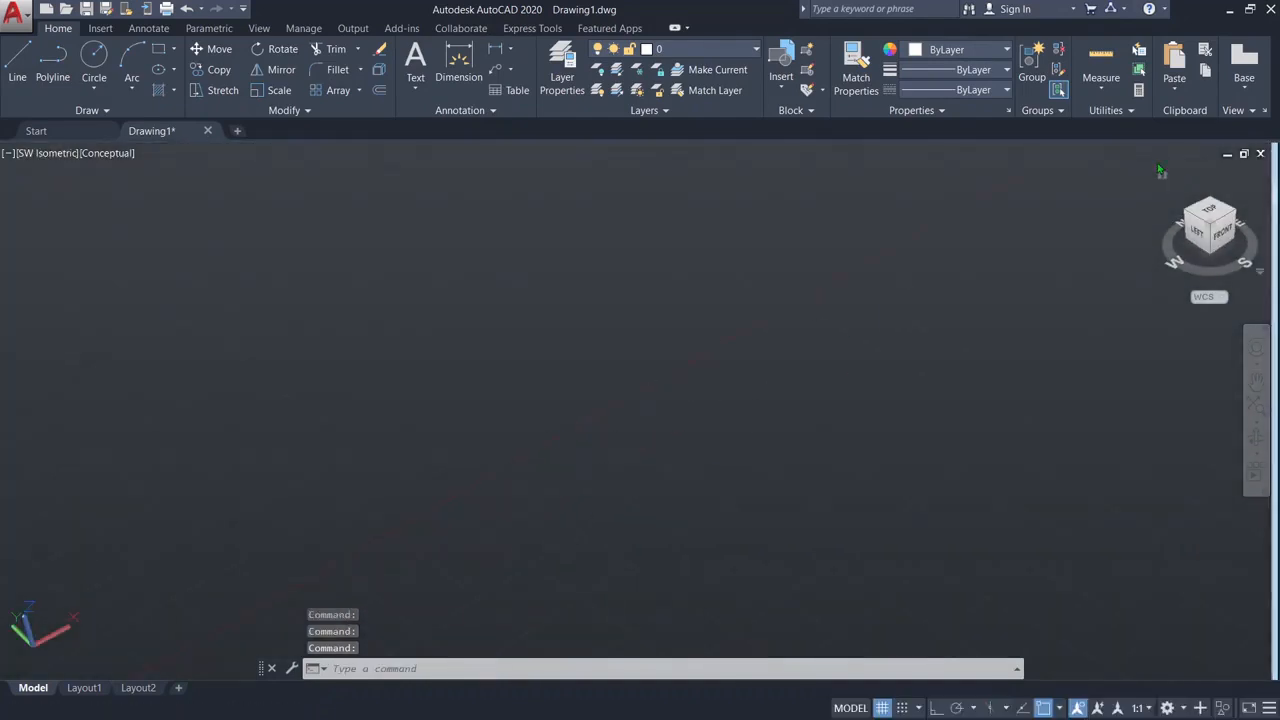
left_click(1160, 170)
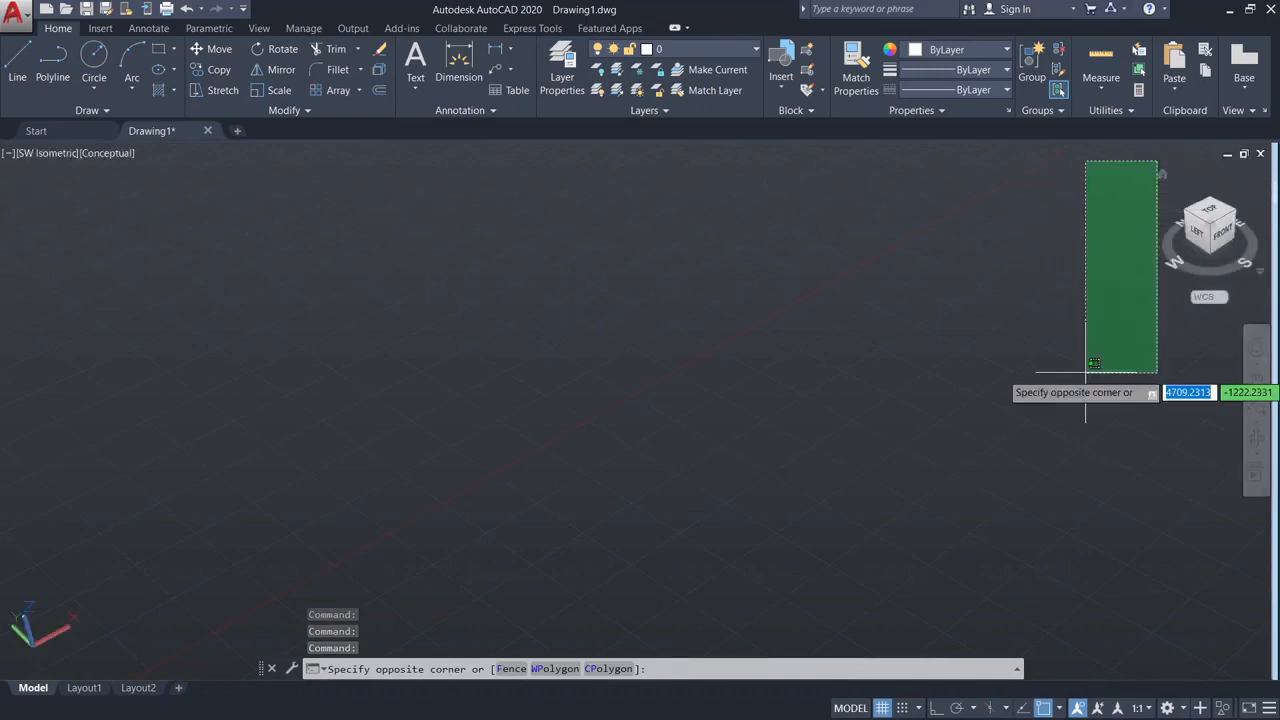
key("Escape")
key("Escape")
left_click(1210, 212)
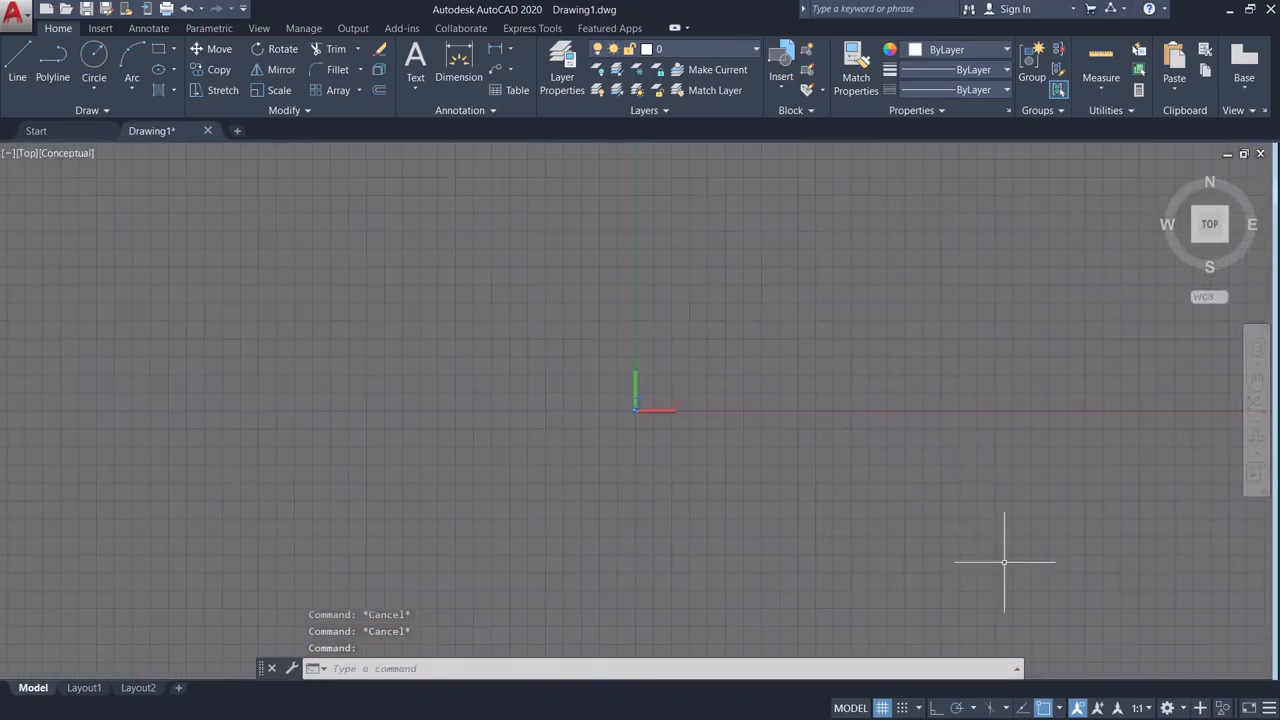
key("Escape")
left_click(808, 405)
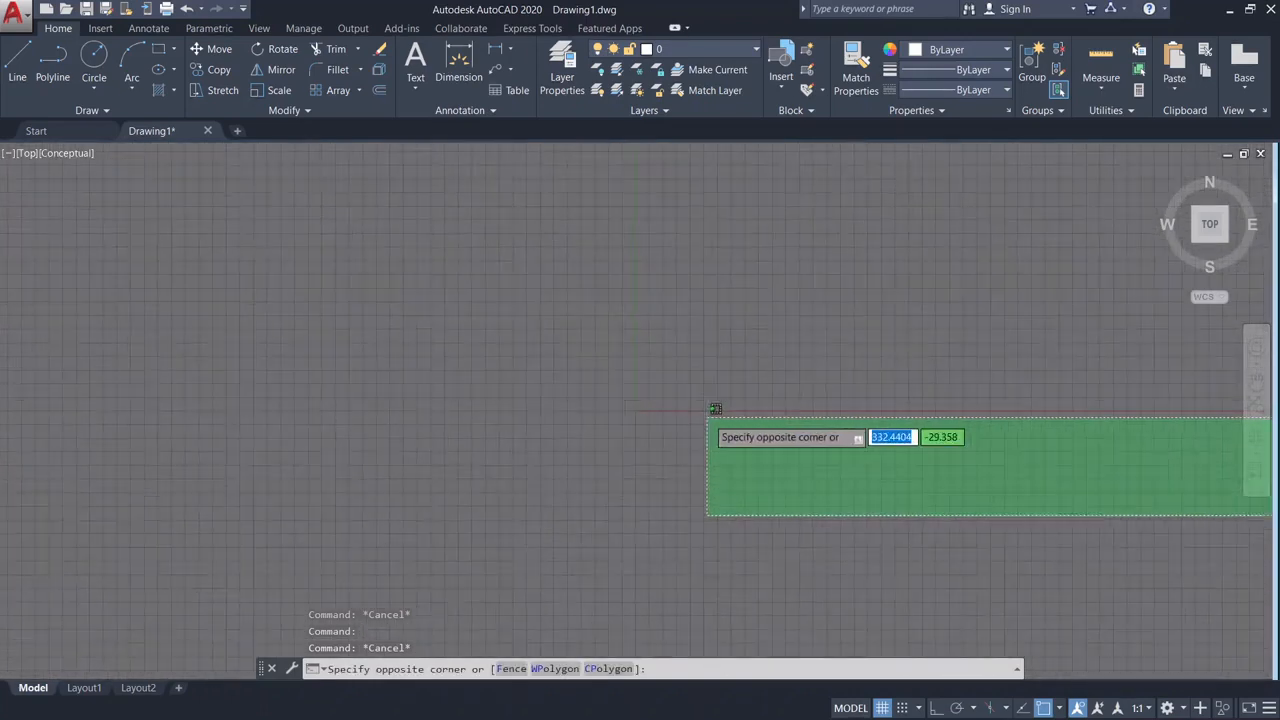
key("Escape")
key("Escape")
middle_click_drag(828, 382, 404, 449)
scroll(500, 443, "down", 5)
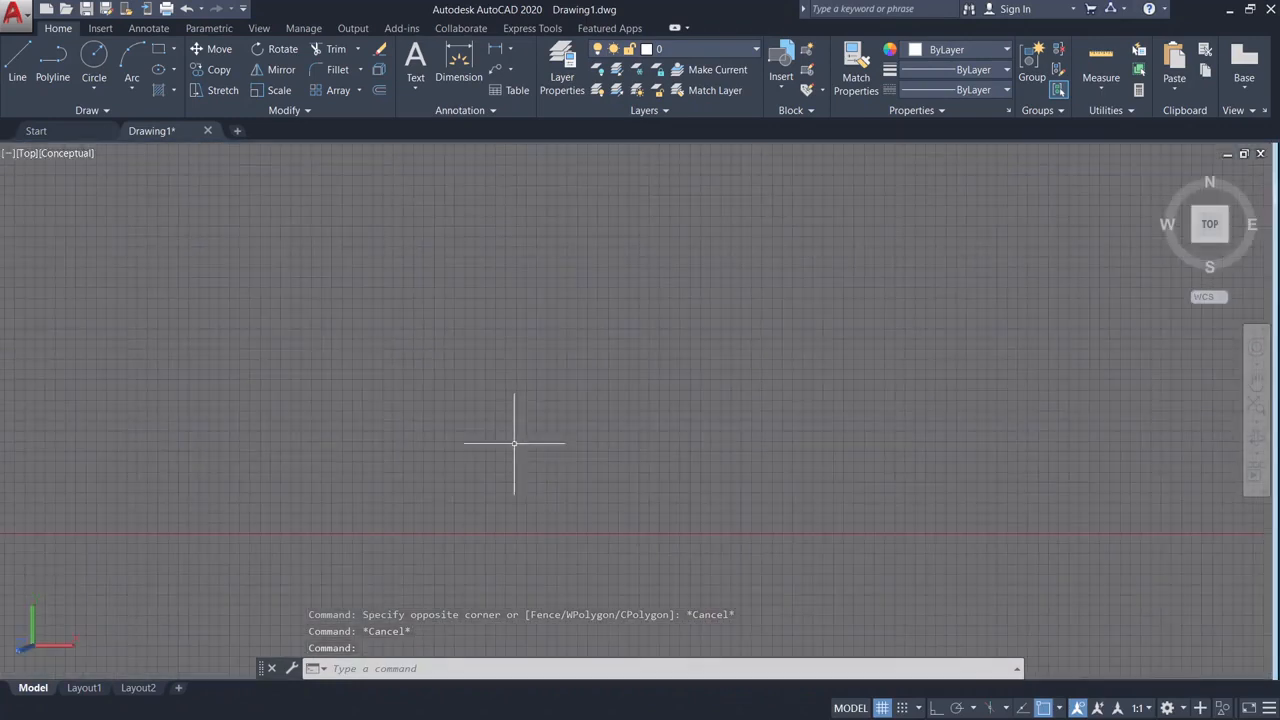
scroll(541, 460, "down", 5)
key("Escape")
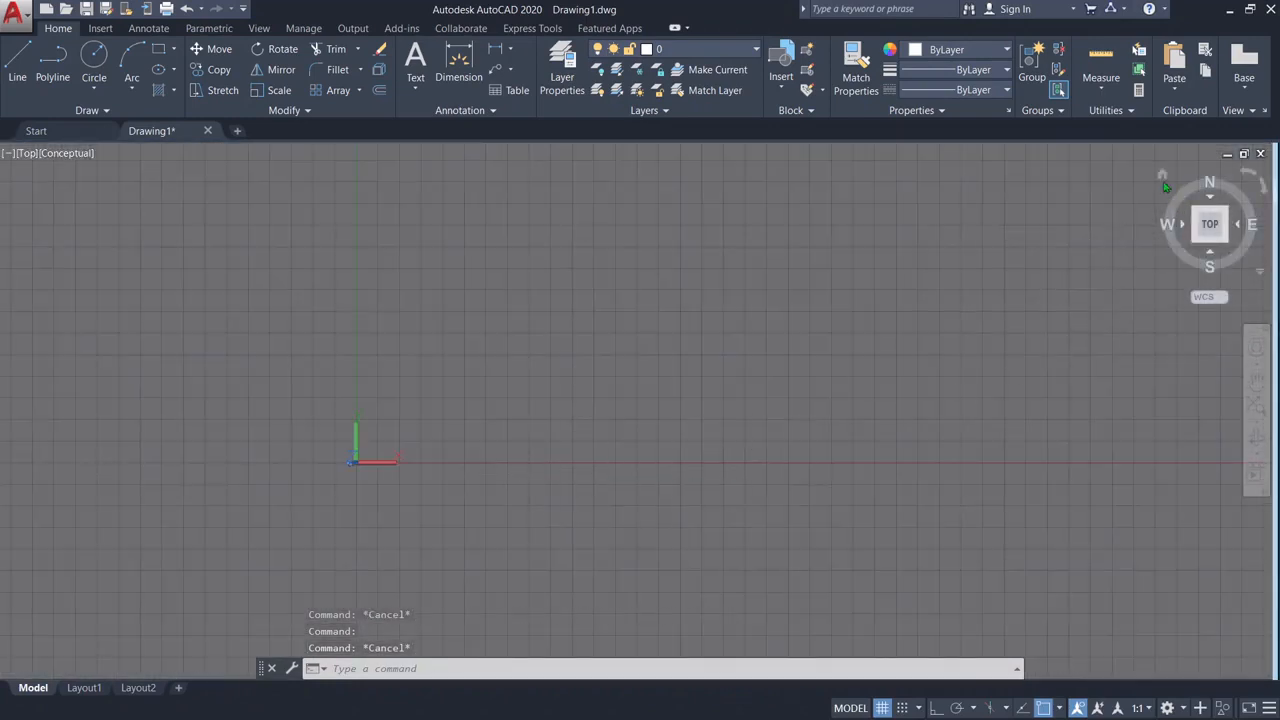
Switch to the home isometric view and back to Top, and reapply the Drafting & Annotation workspace
left_click(1161, 179)
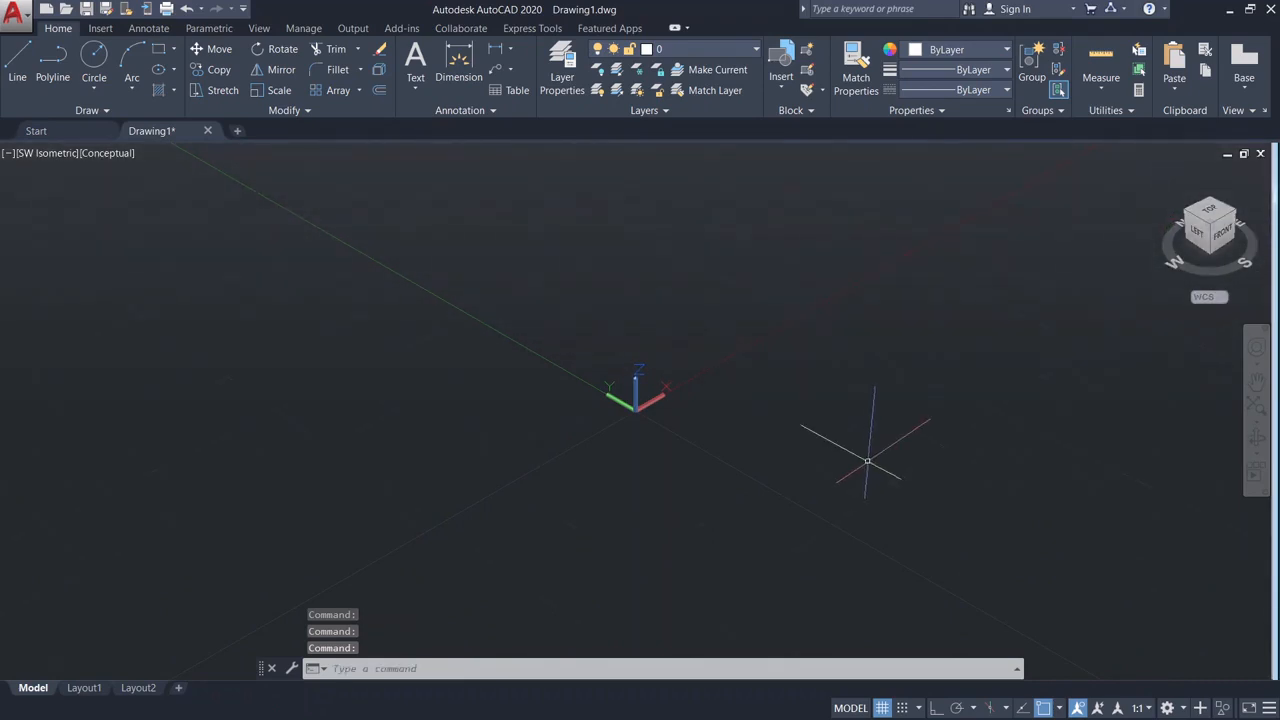
left_click(1209, 210)
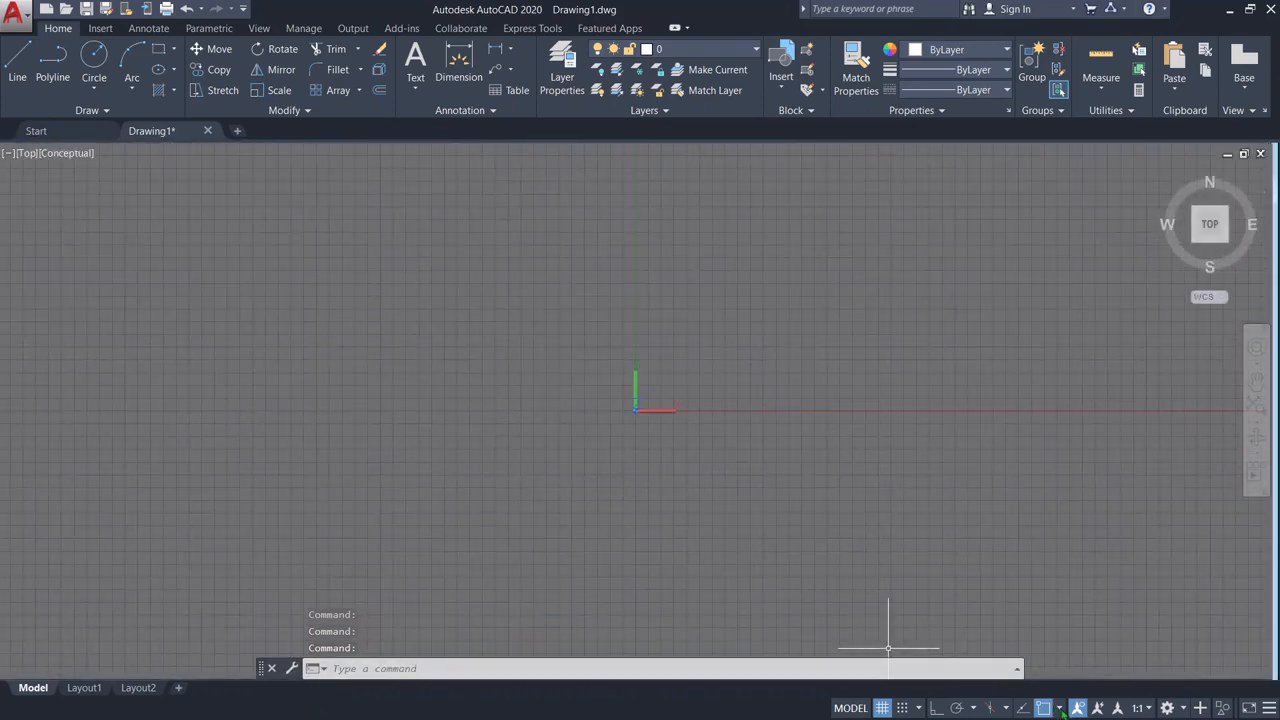
left_click(1167, 707)
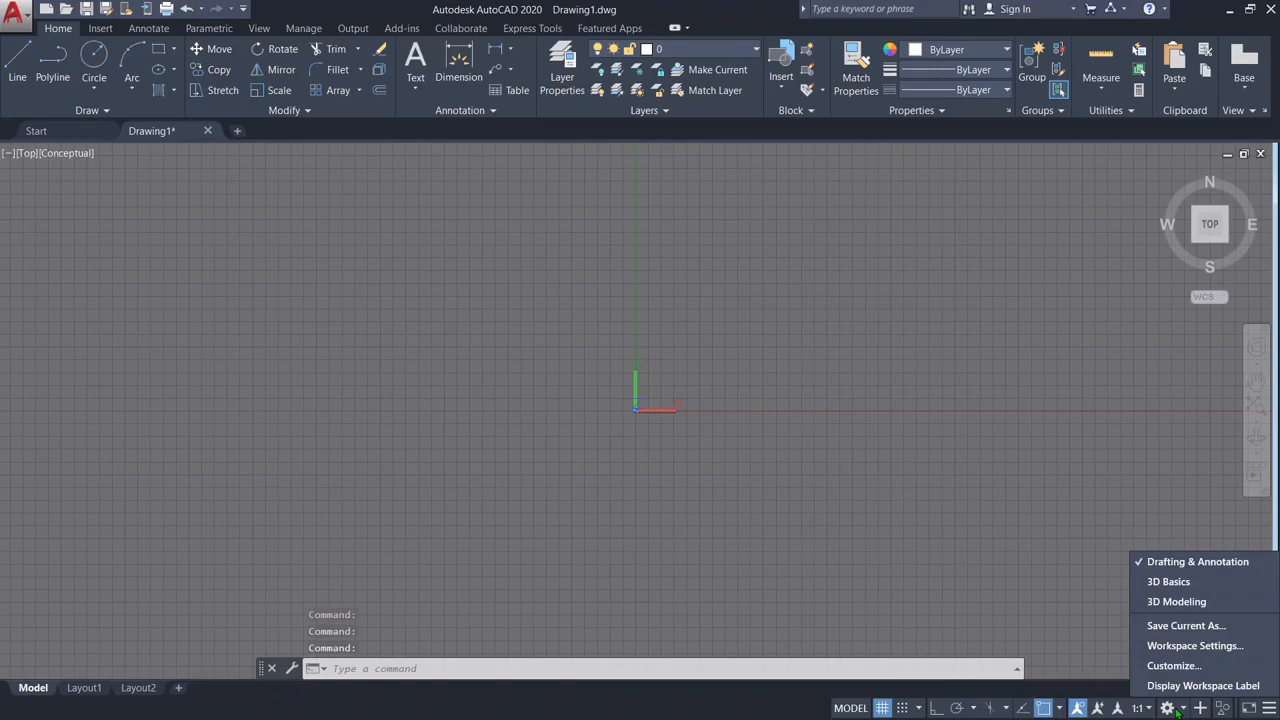
left_click(1175, 567)
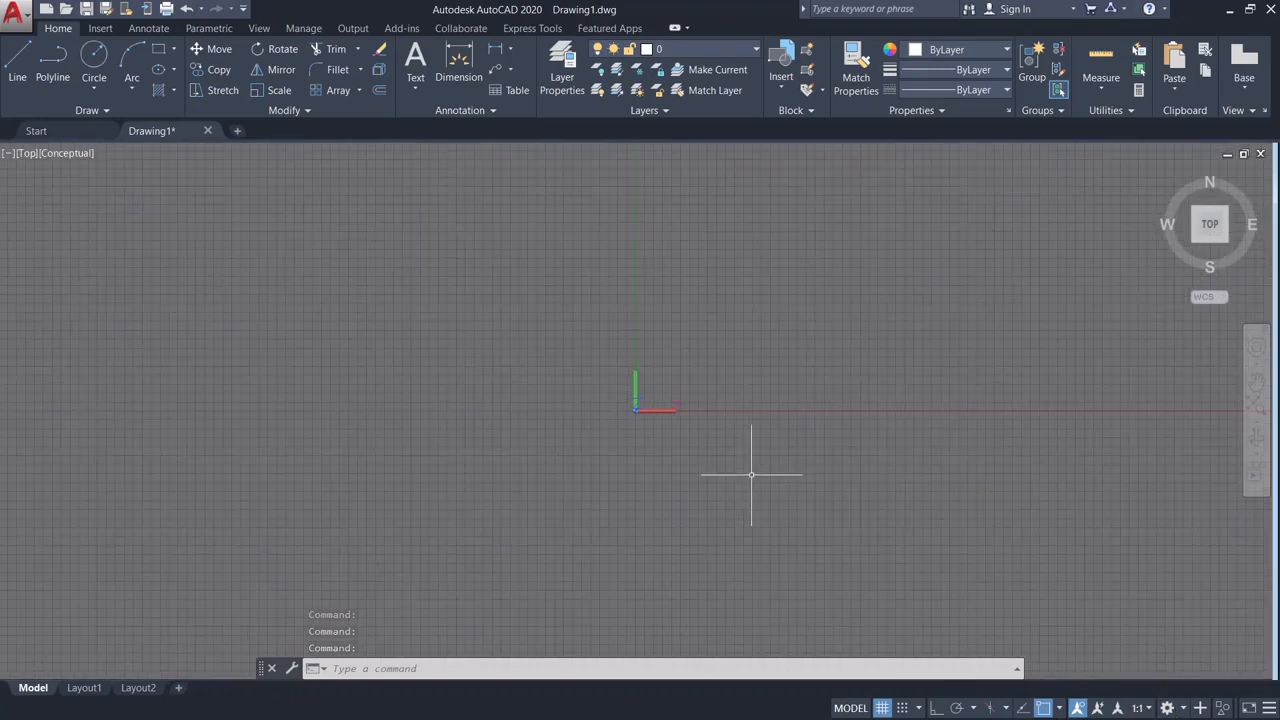
middle_click_drag(841, 462, 531, 532)
middle_click_drag(362, 476, 282, 493)
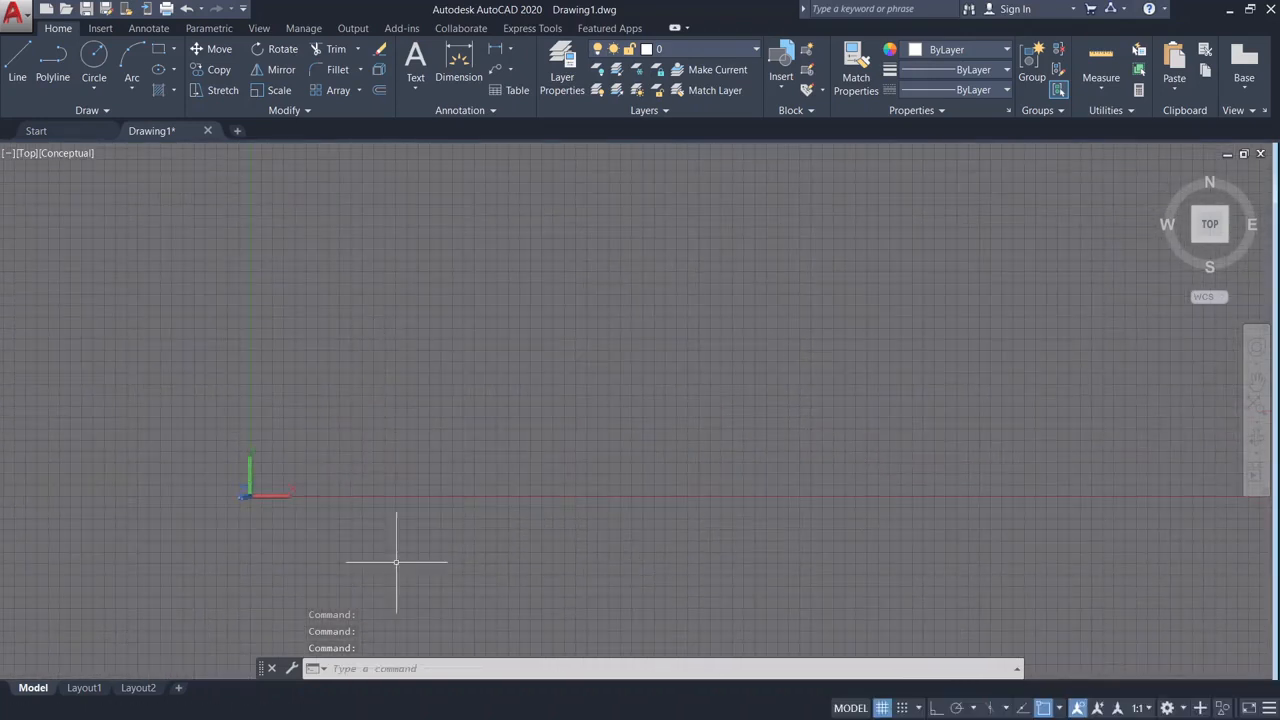
key("Escape")
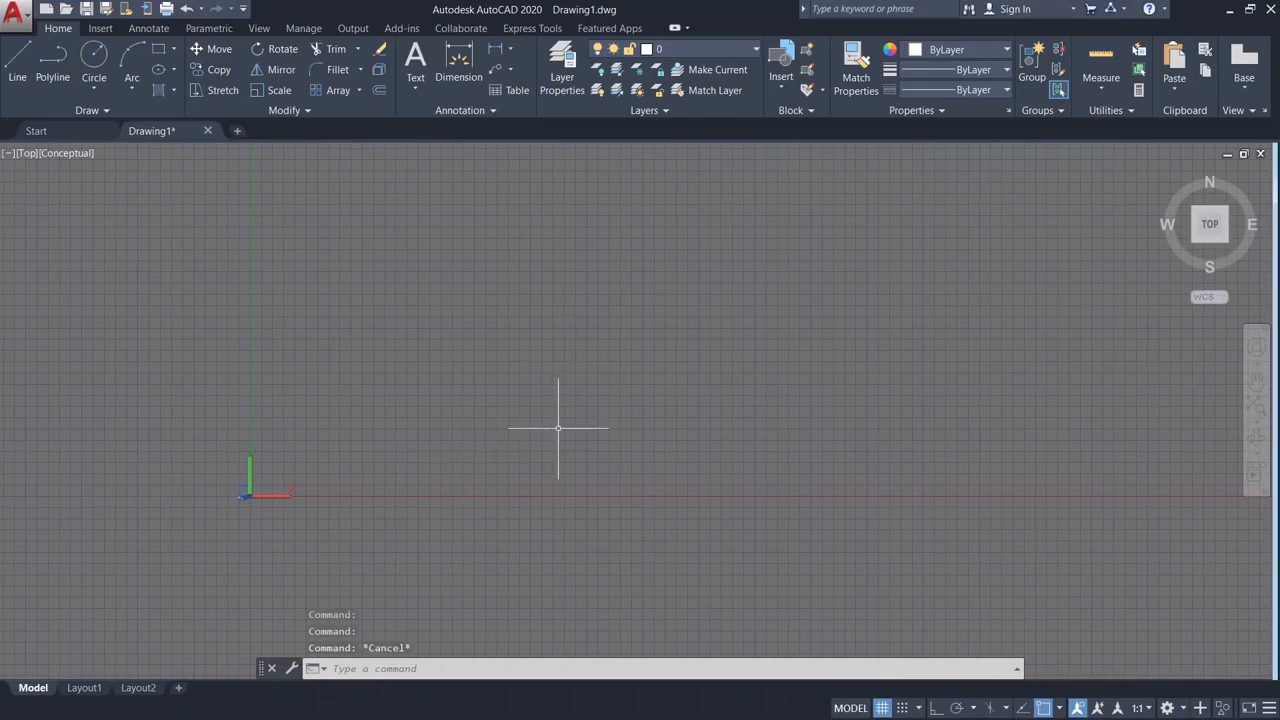
left_click(560, 429)
key("Escape")
scroll(309, 486, "up", 5)
scroll(329, 514, "down", 4)
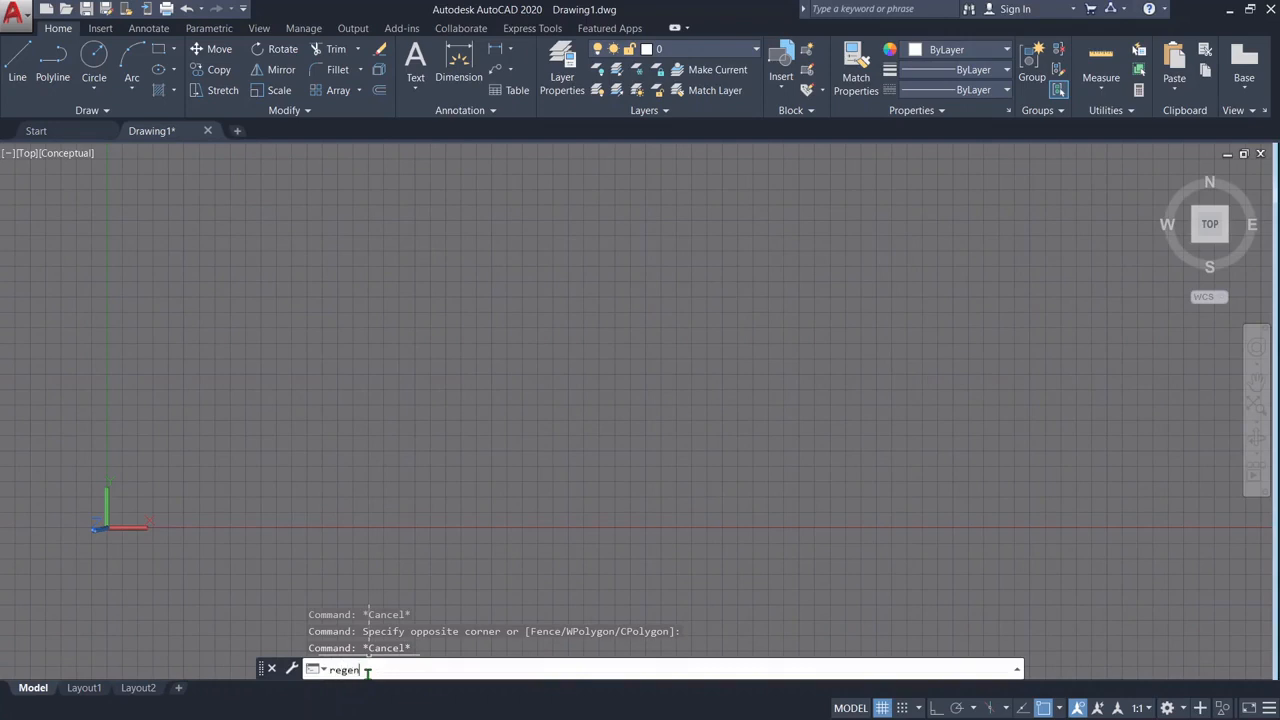
Regenerate the drawing with REGEN and refresh the display with REDRAW
key("Return")
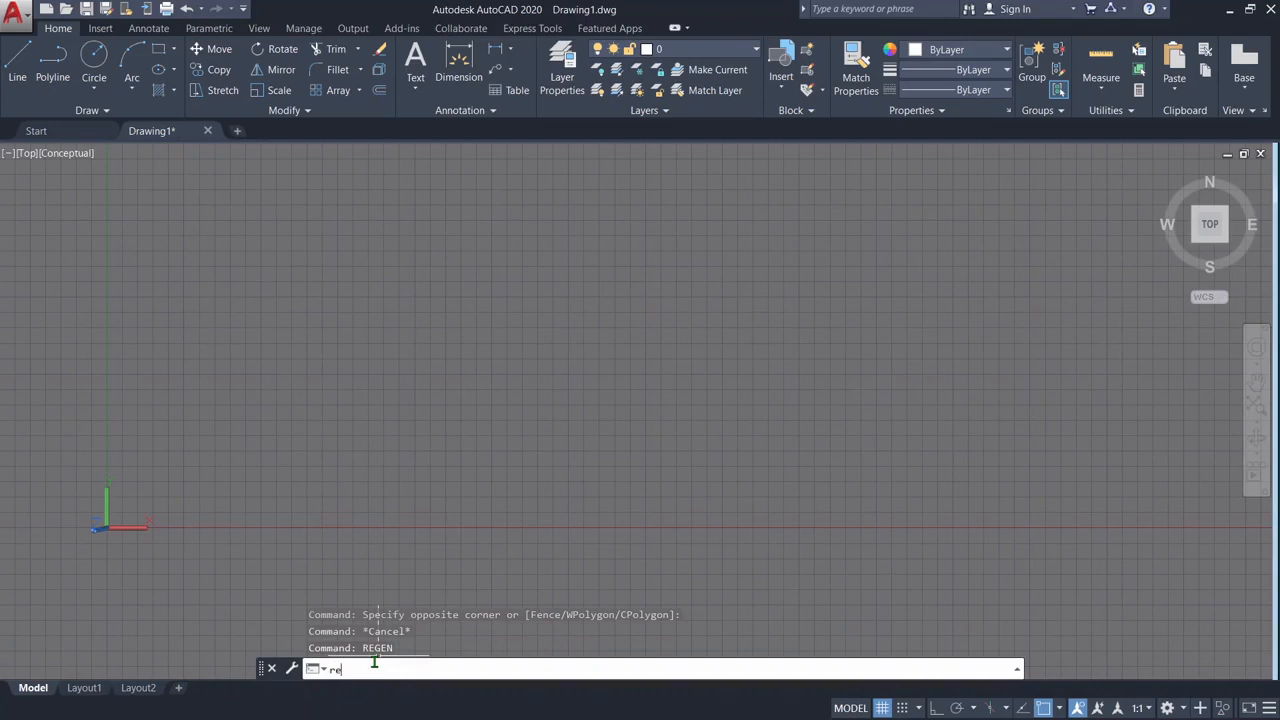
type("redra")
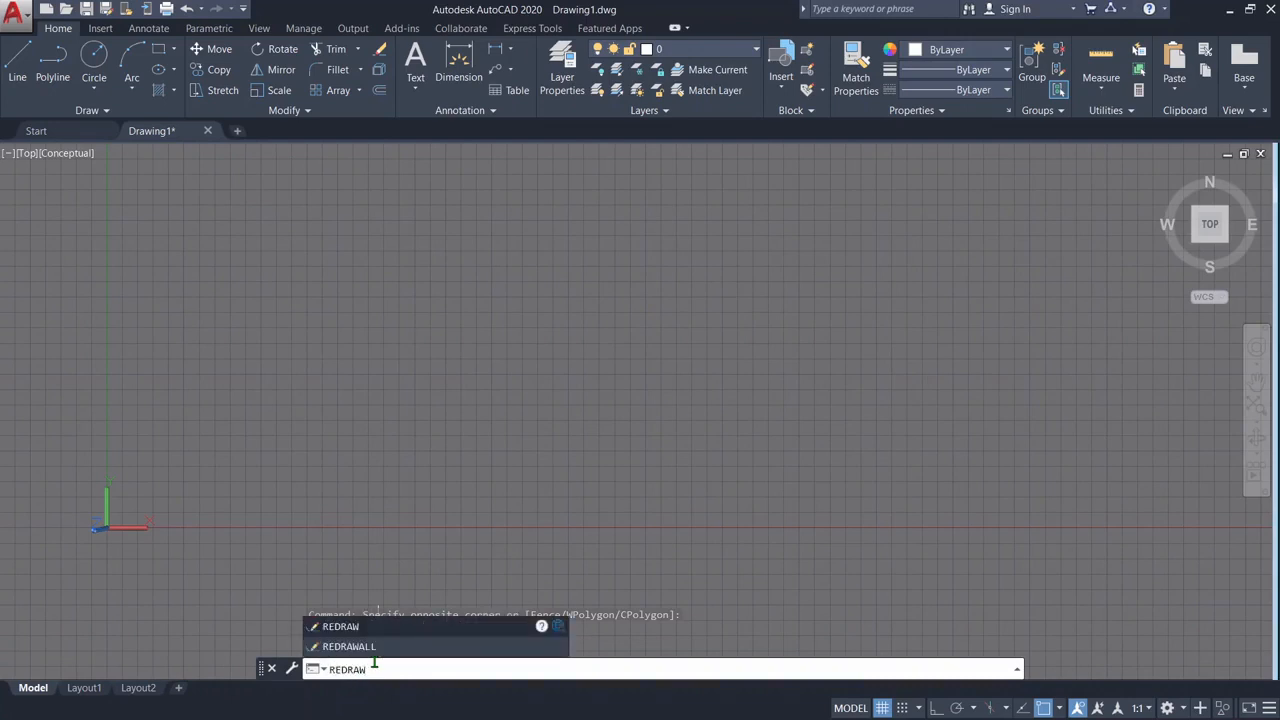
type("w")
key("Return")
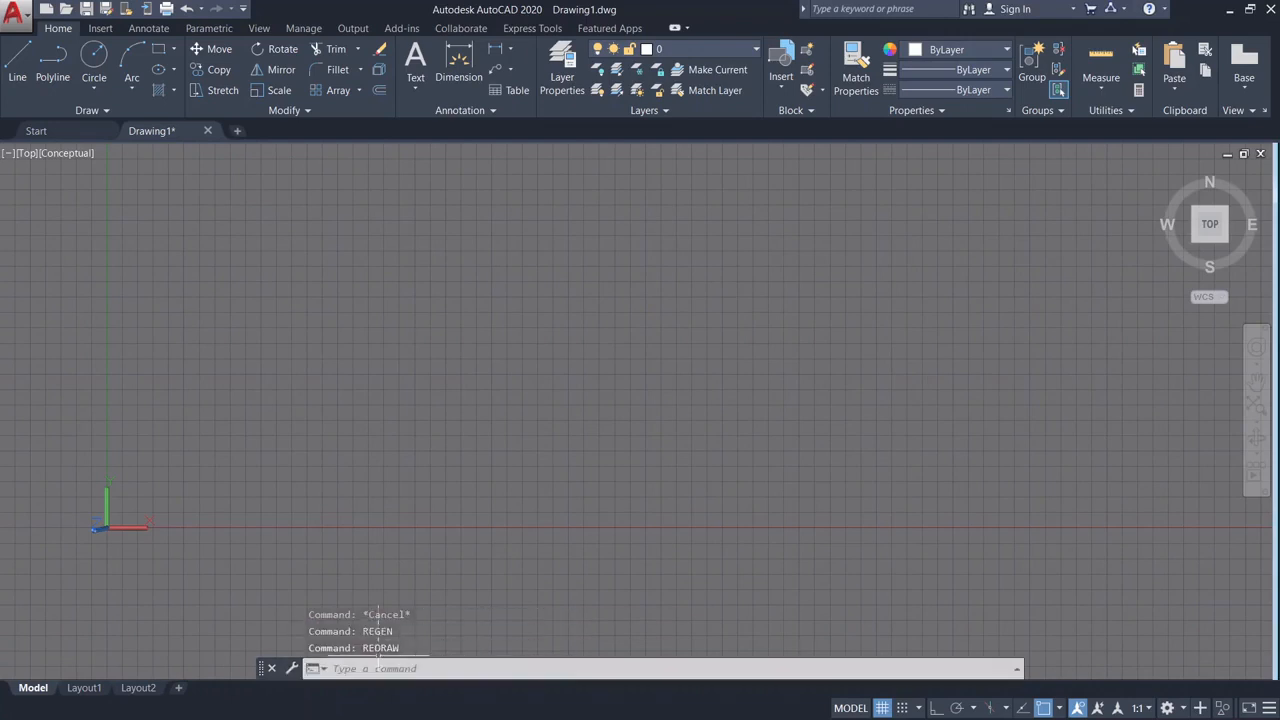
Reselect the Drafting & Annotation workspace and cycle the view through home SW Isometric back to Top
left_click(1167, 708)
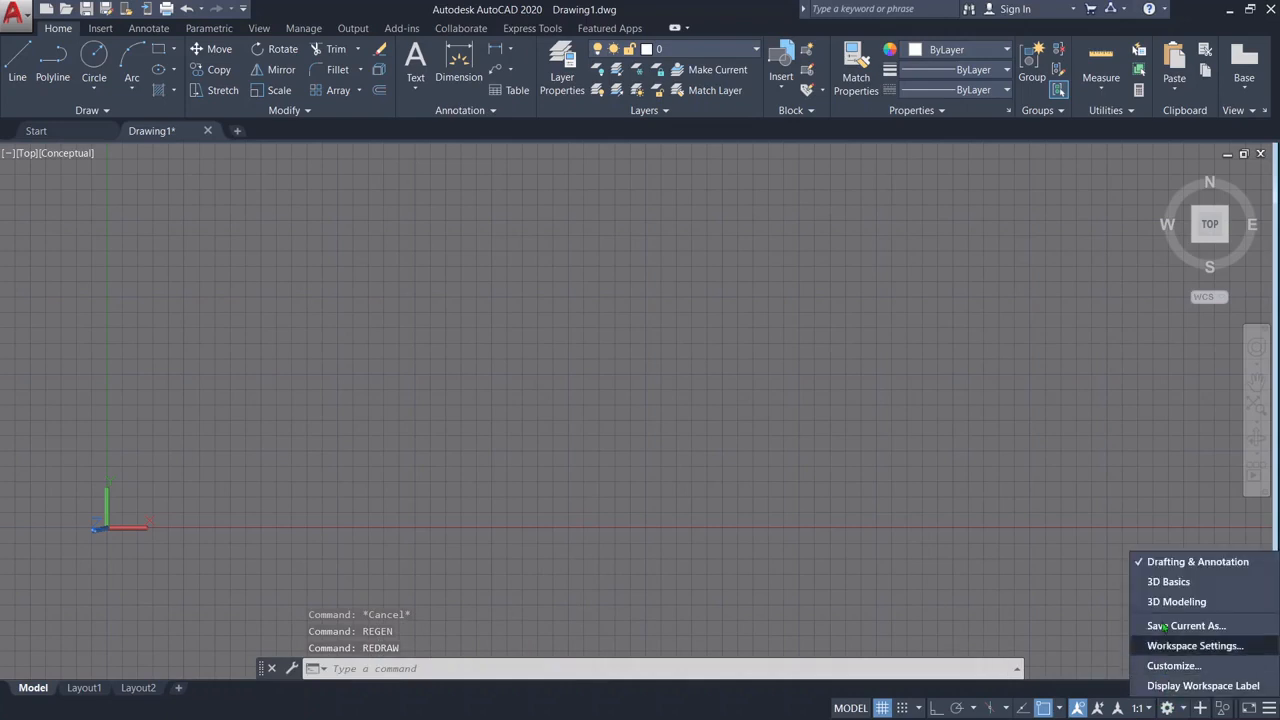
left_click(1166, 565)
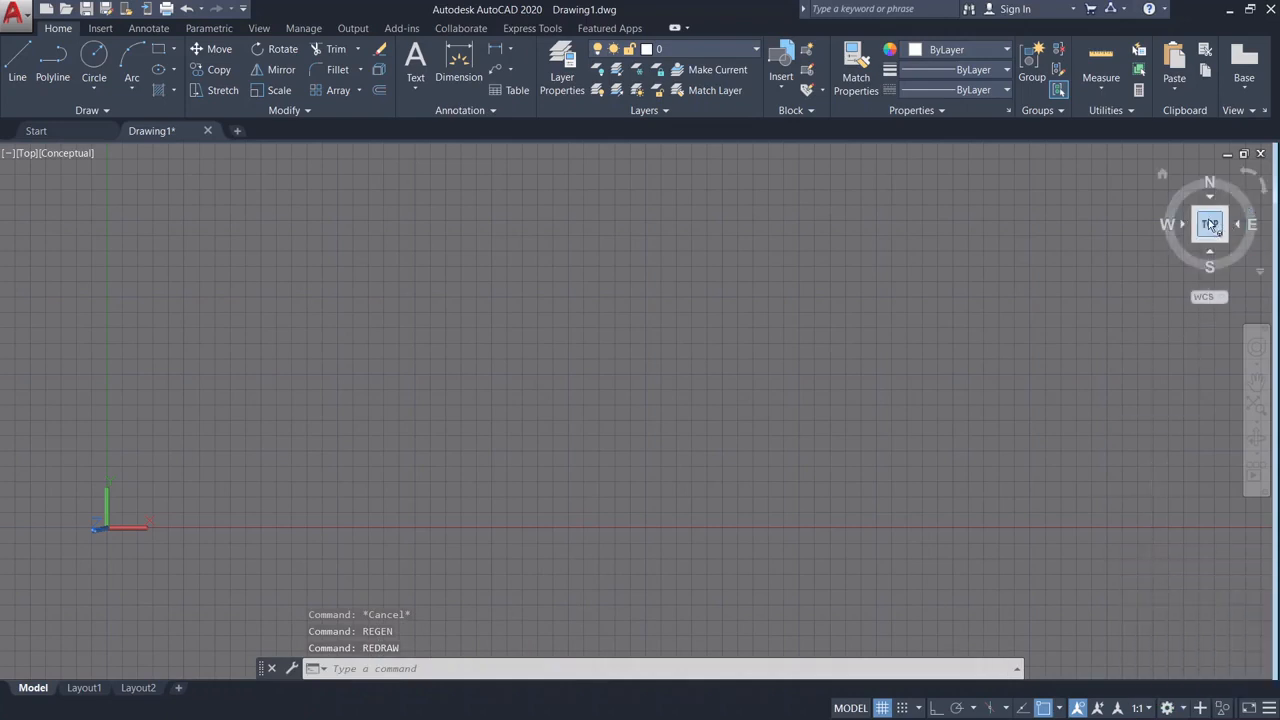
left_click(1162, 177)
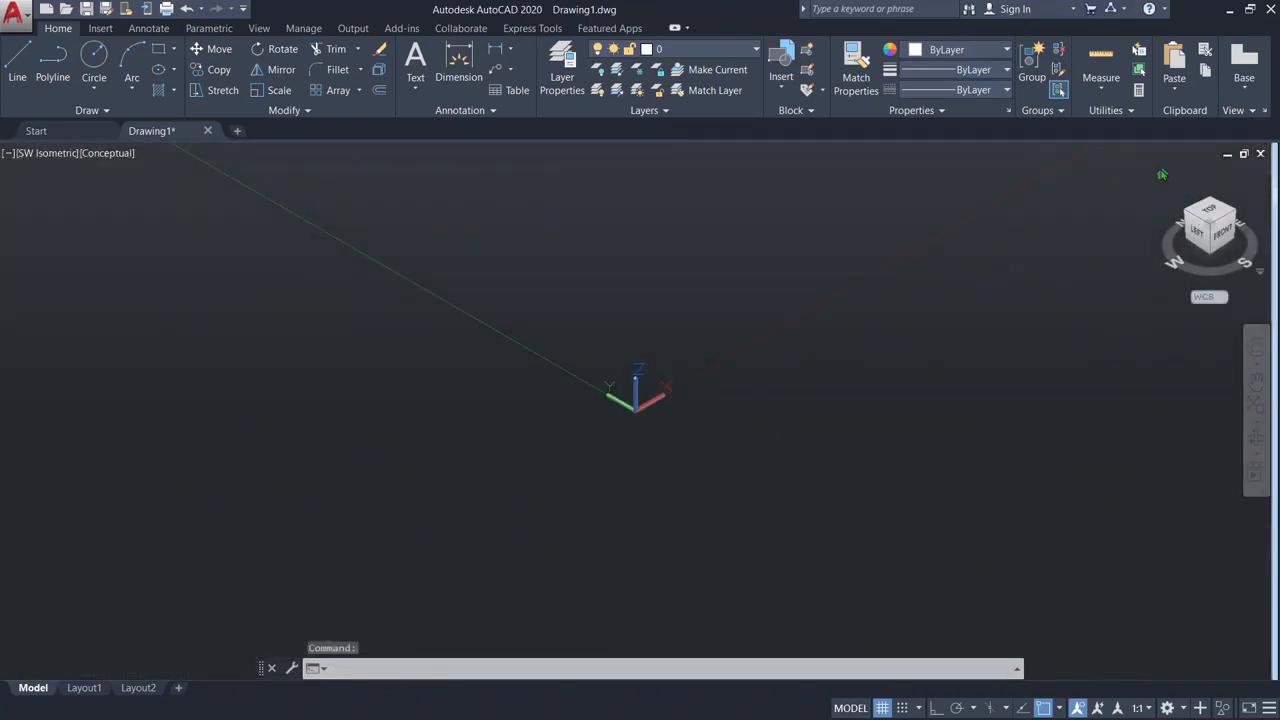
left_click(1211, 210)
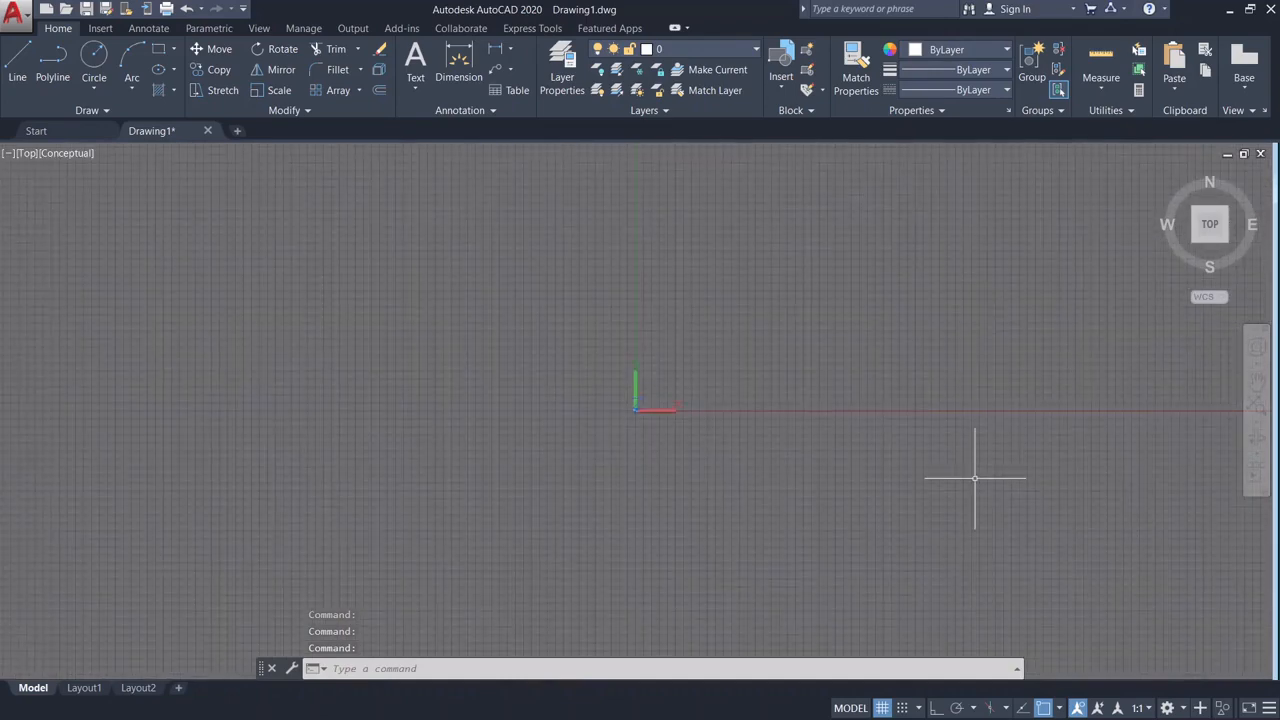
Examine the background and grid around the origin in the Top view at several zoom levels
mouse_move(886, 491)
middle_mouse_down()
mouse_move(534, 534)
mouse_move(579, 536)
middle_mouse_up()
scroll(461, 473, "up", 3)
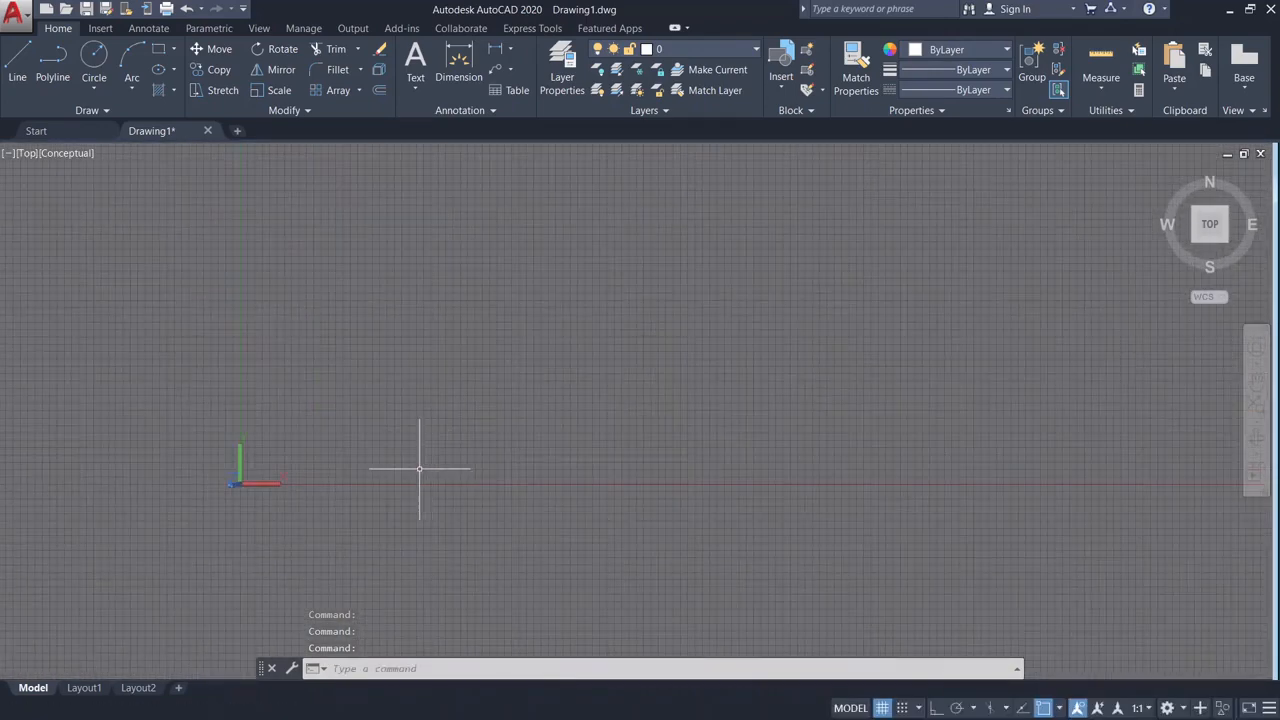
middle_click_drag(152, 450, 256, 424)
scroll(348, 430, "up", 4)
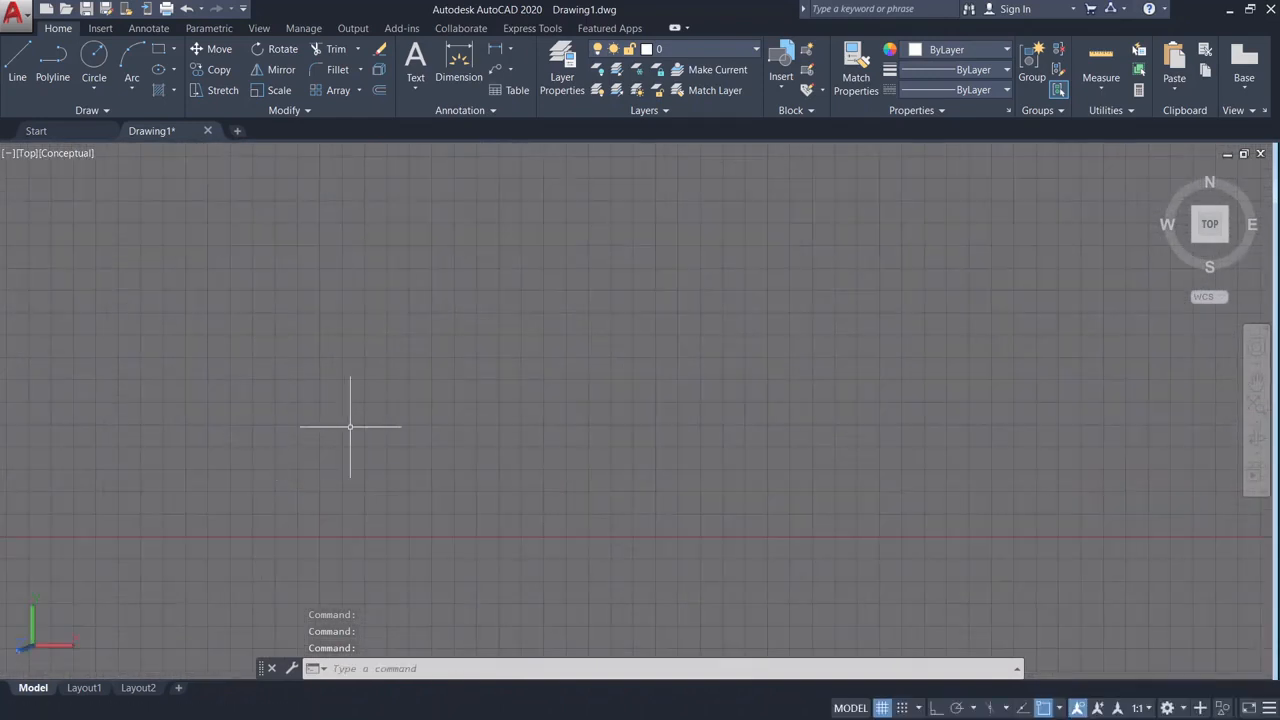
scroll(350, 434, "down", 3)
scroll(356, 436, "down", 3)
scroll(392, 440, "down", 1)
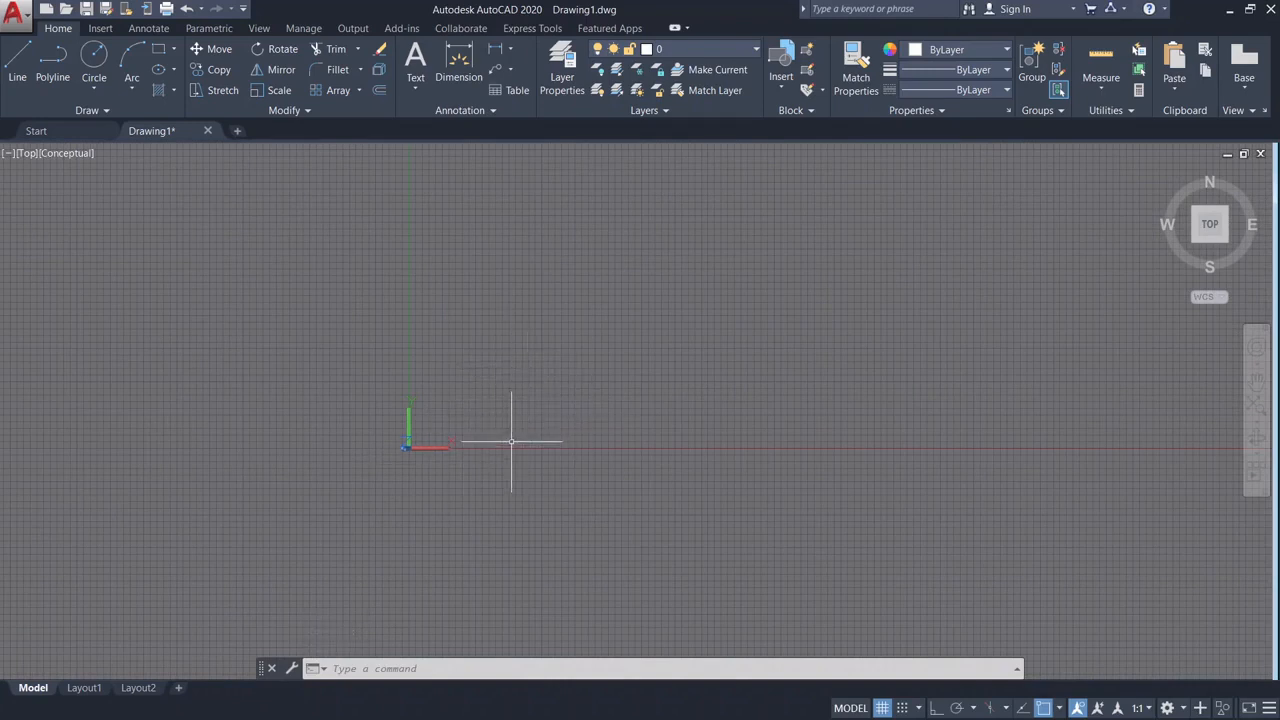
scroll(500, 425, "up", 2)
scroll(357, 407, "up", 3)
scroll(361, 414, "down", 2)
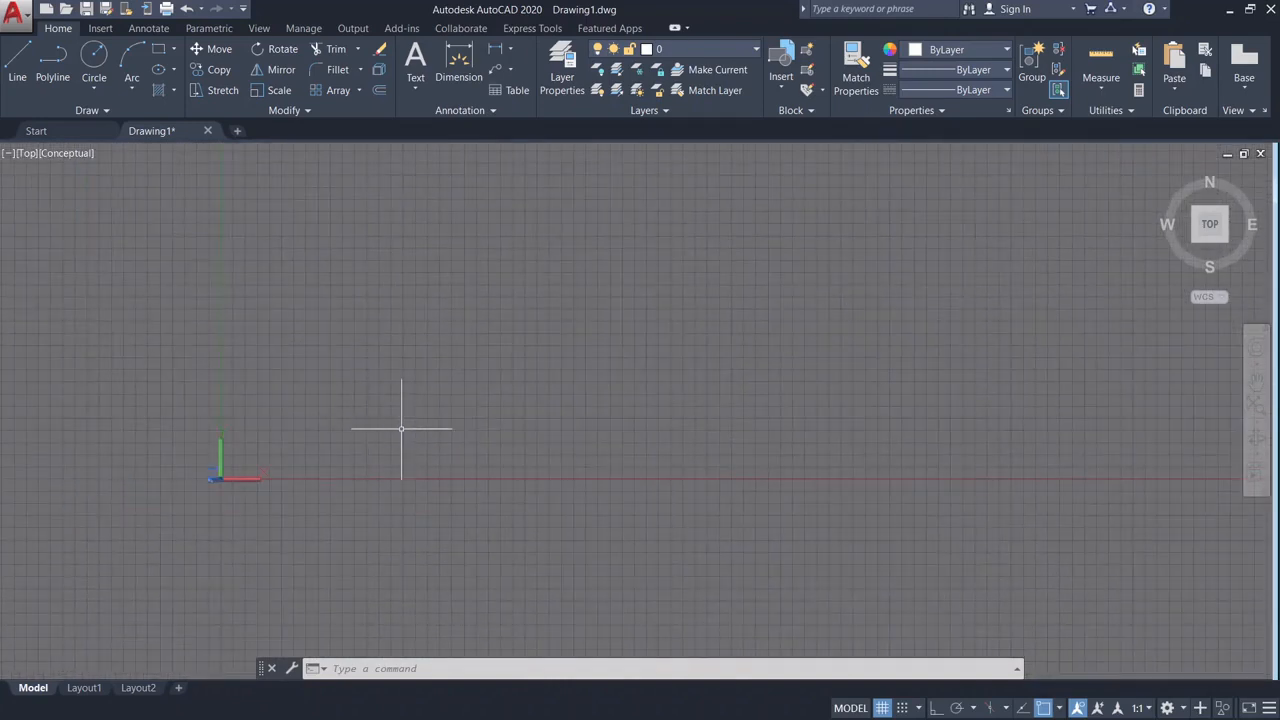
middle_click_drag(401, 427, 376, 500)
scroll(443, 452, "down", 3)
middle_click_drag(560, 436, 534, 446)
scroll(535, 428, "down", 2)
middle_click(561, 438)
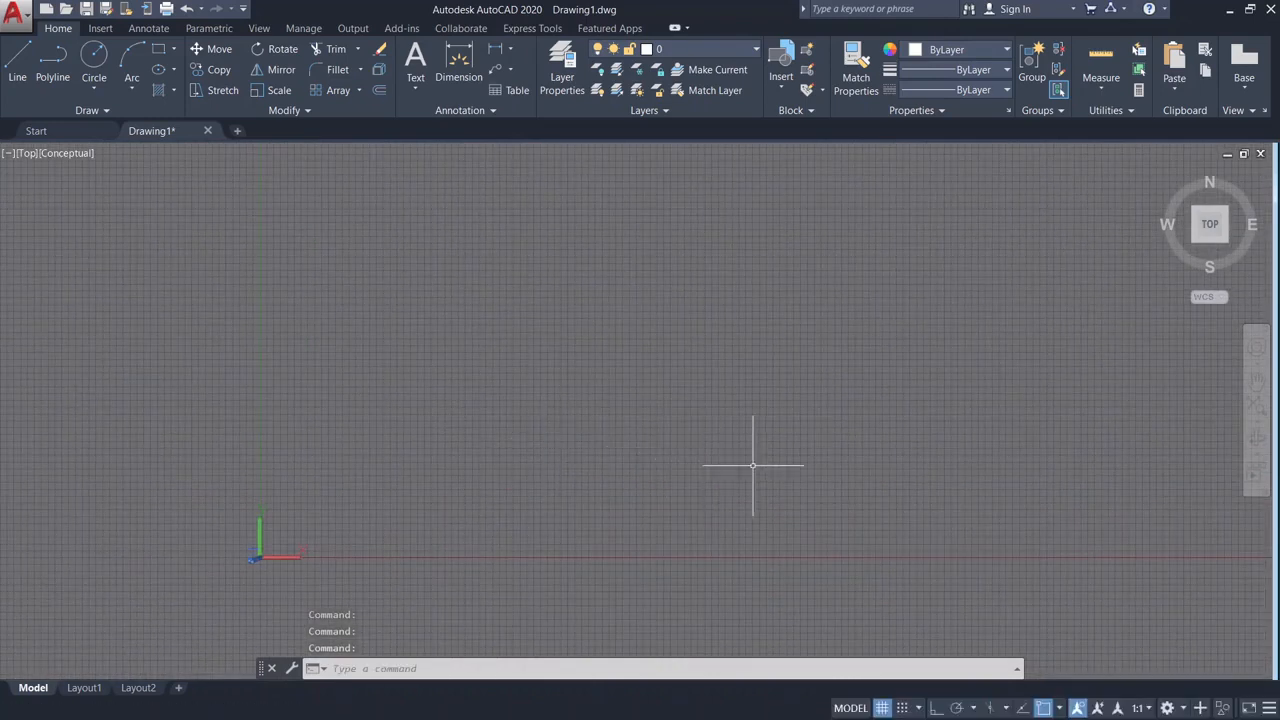
Create a new blank drawing and close Drawing1 without saving its changes
left_click(237, 131)
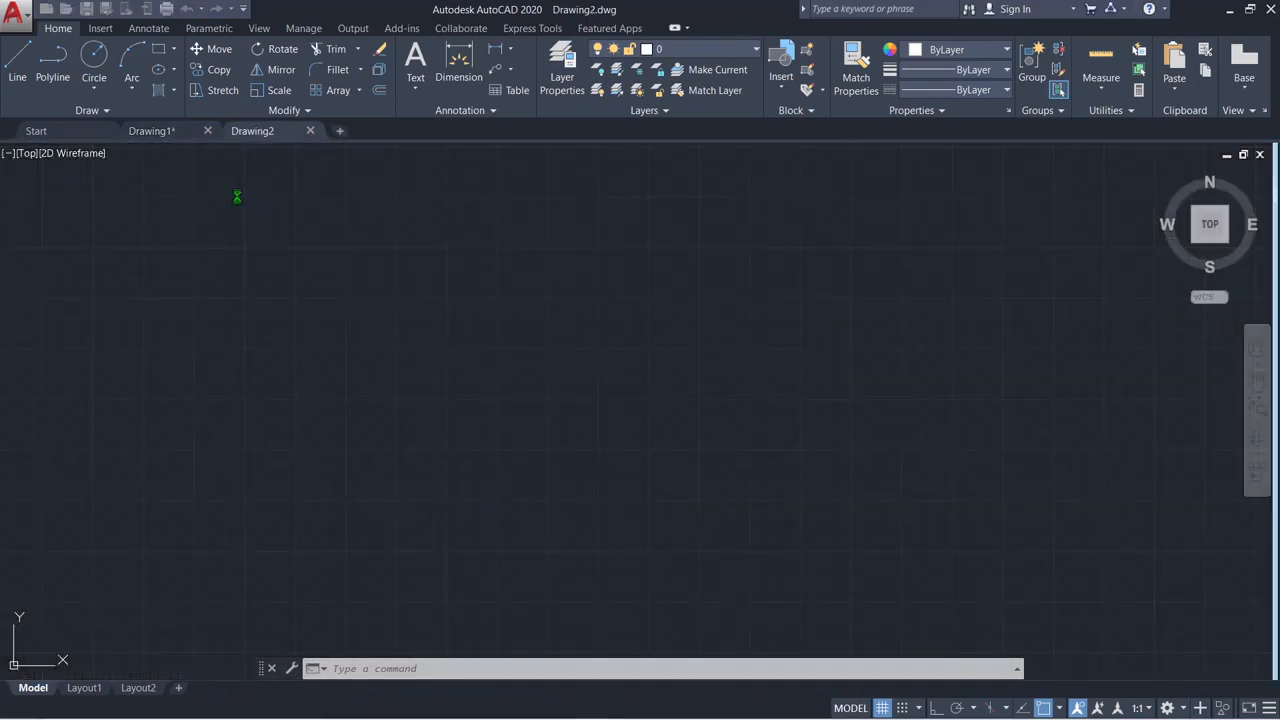
left_click(207, 131)
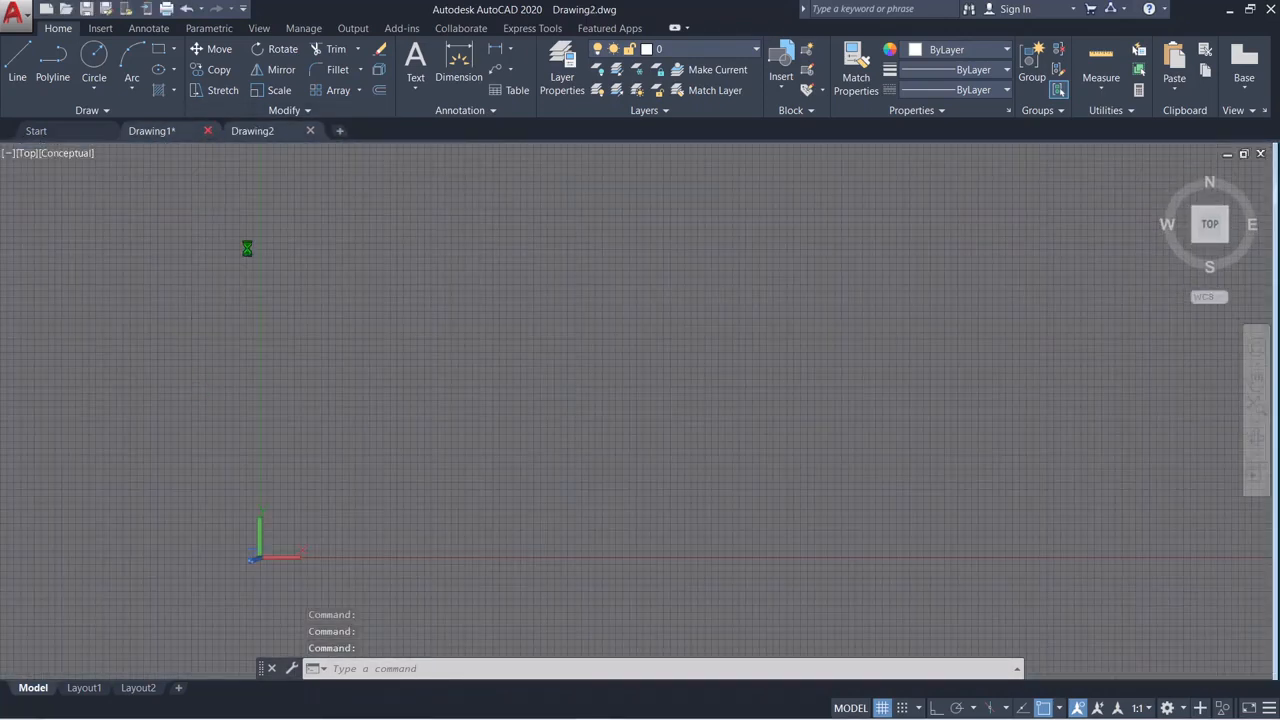
left_click(643, 405)
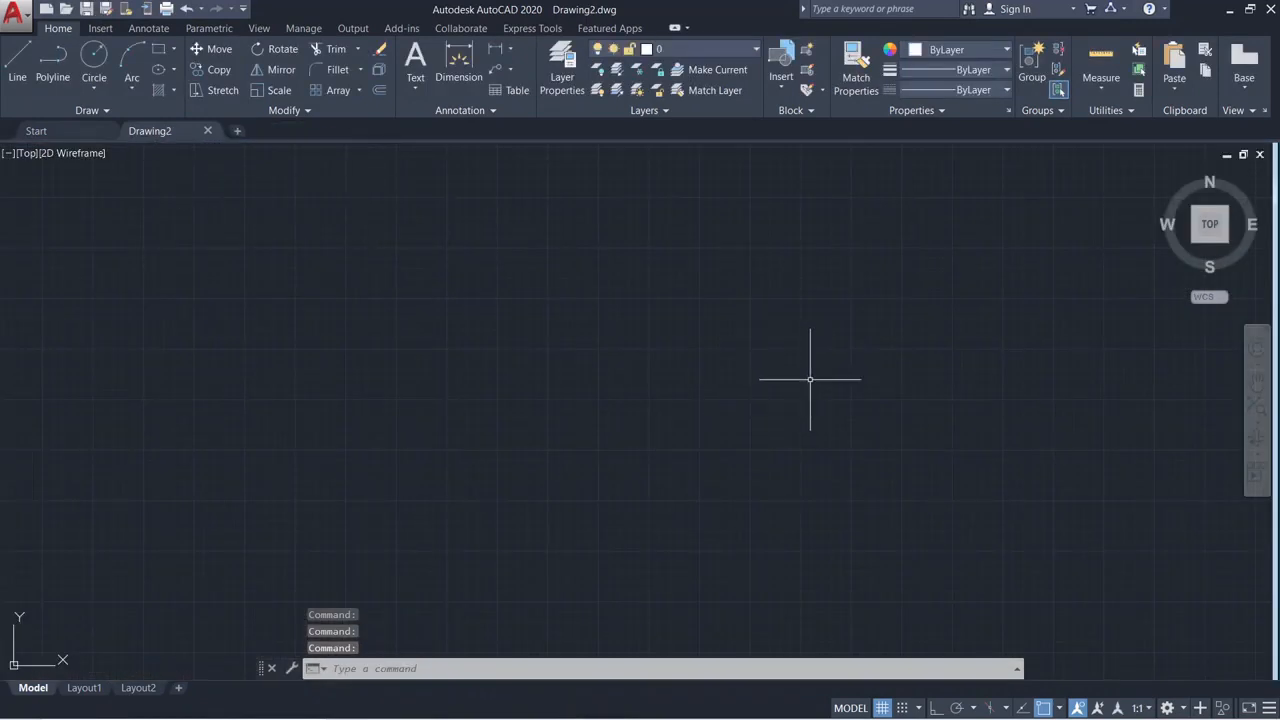
Use UNITS to set the drawing's length type to Decimal with a precision of 0.00
scroll(811, 371, "down", 2)
middle_click_drag(757, 394, 635, 368)
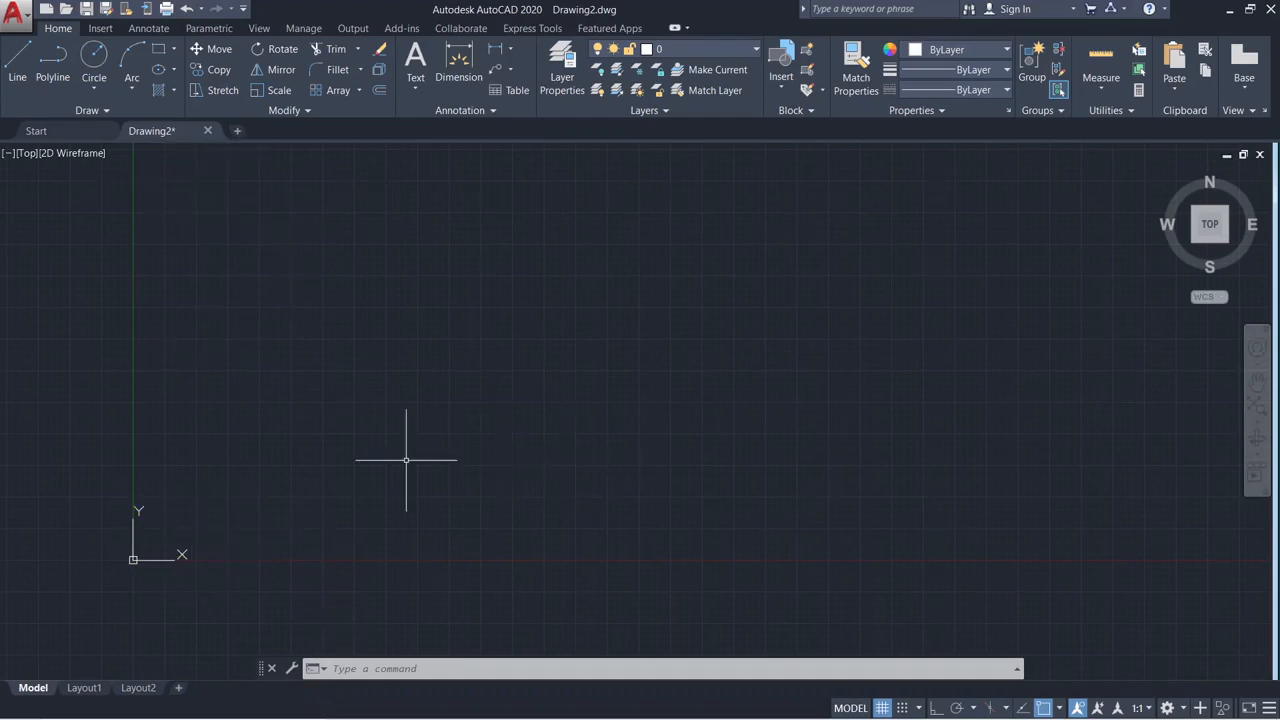
type("unit")
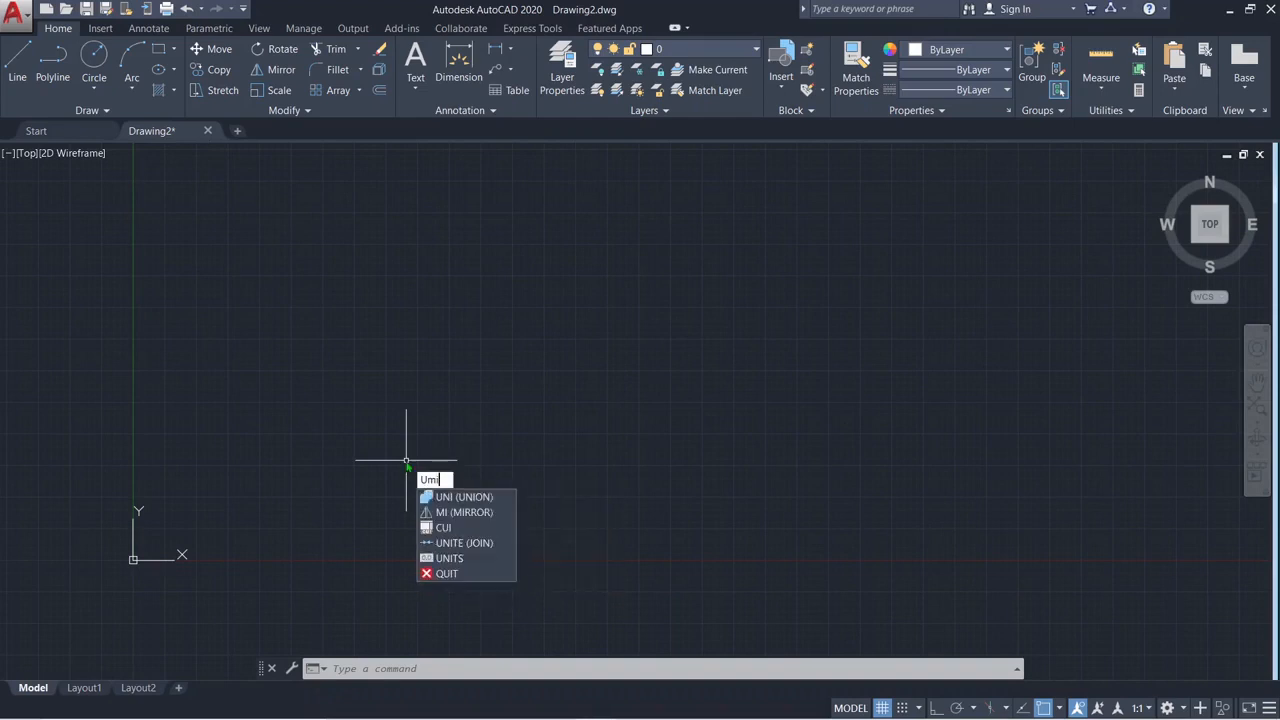
key("BackSpace")
key("BackSpace")
key("BackSpace")
type("NITS")
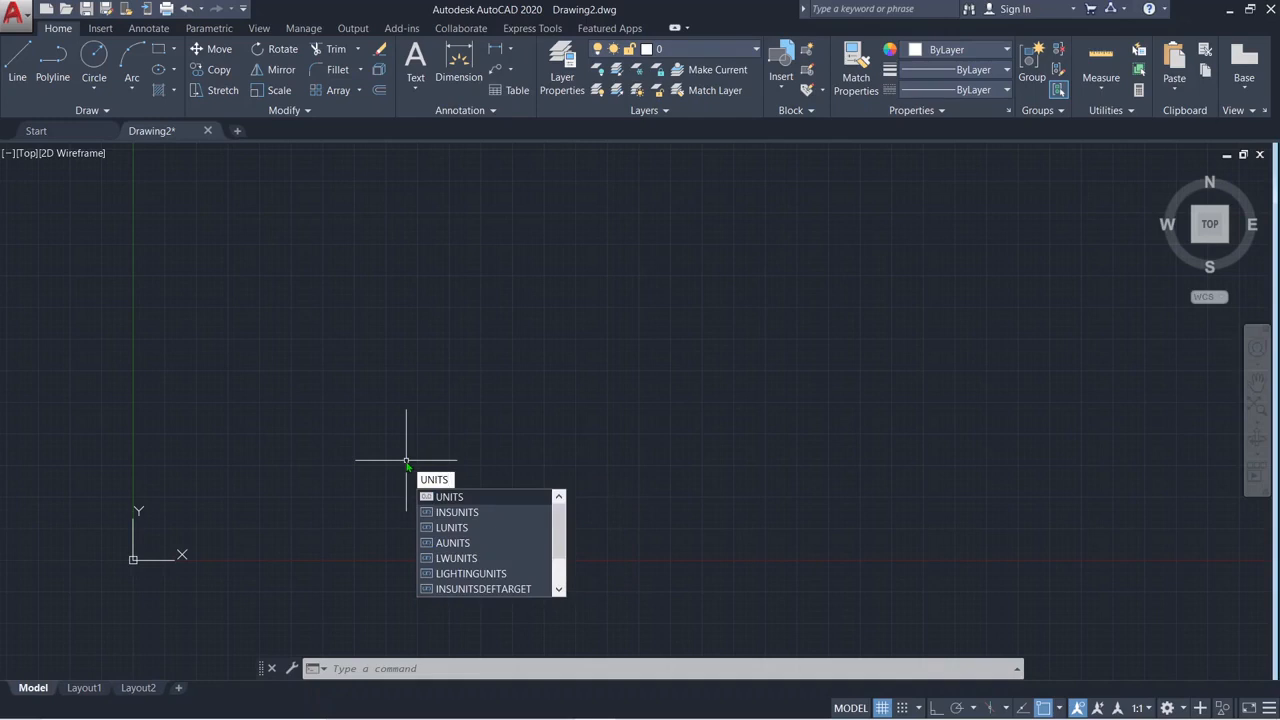
key("Return")
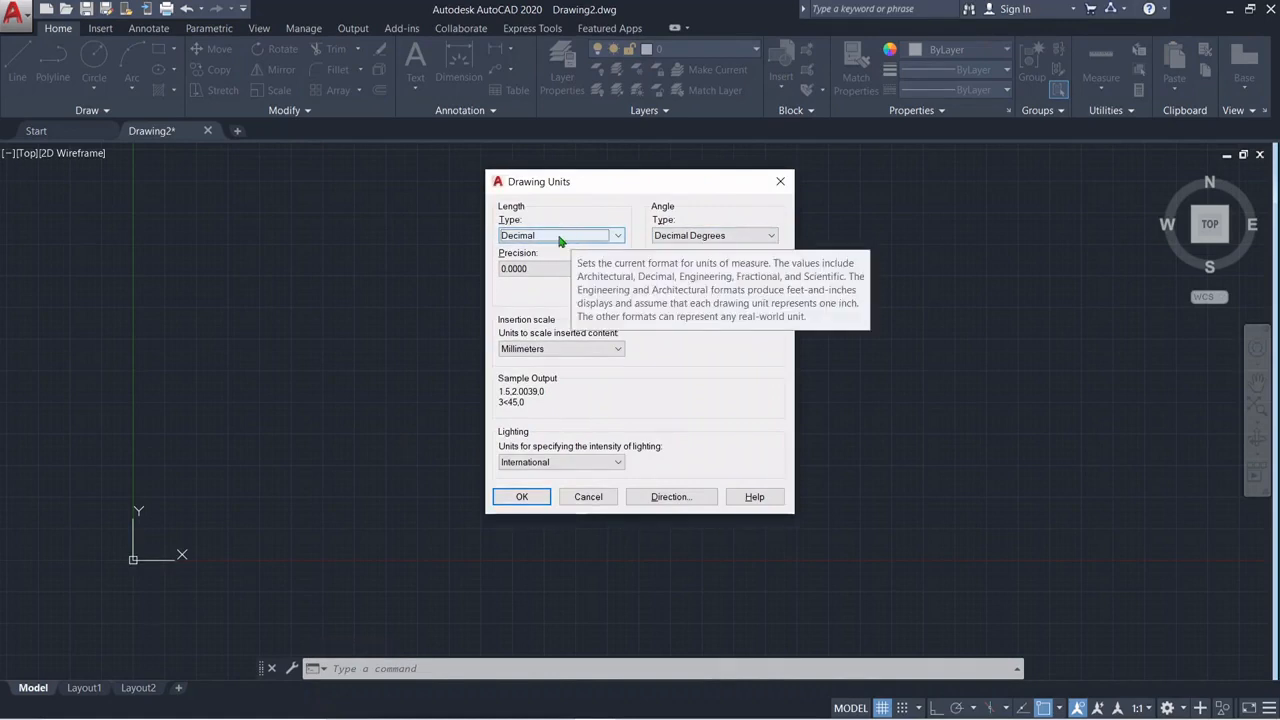
left_click(541, 236)
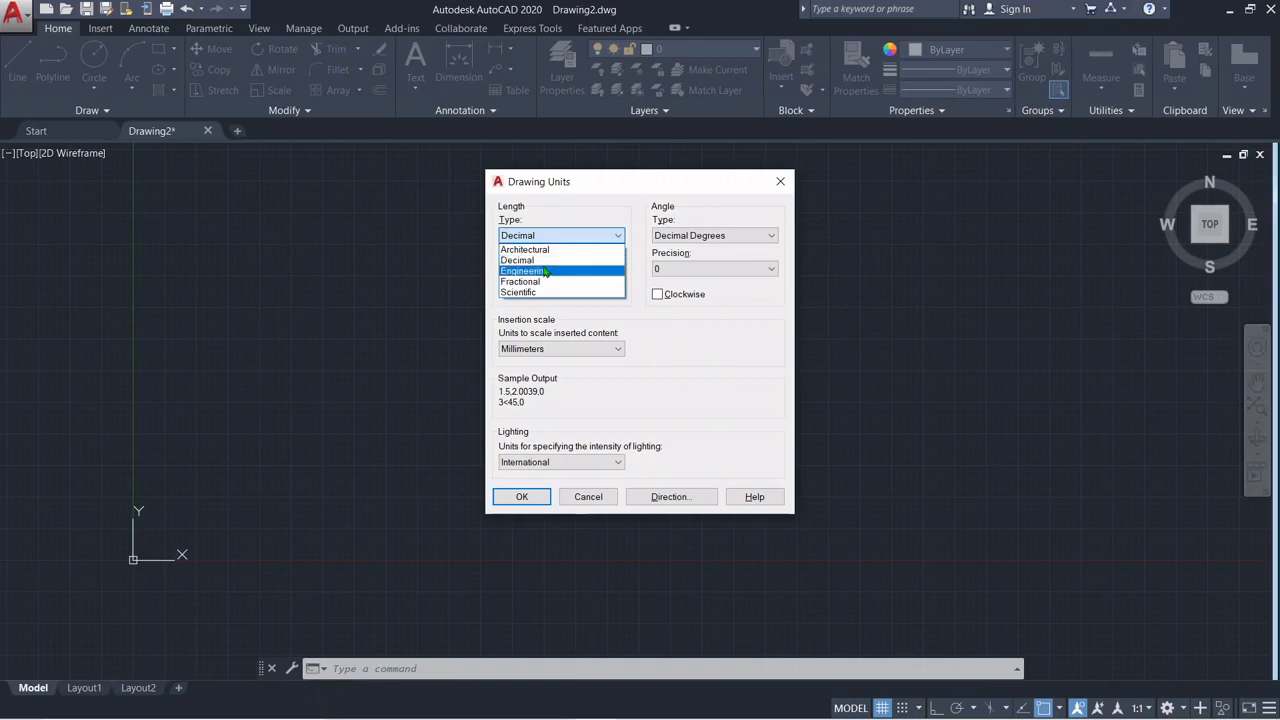
left_click(548, 260)
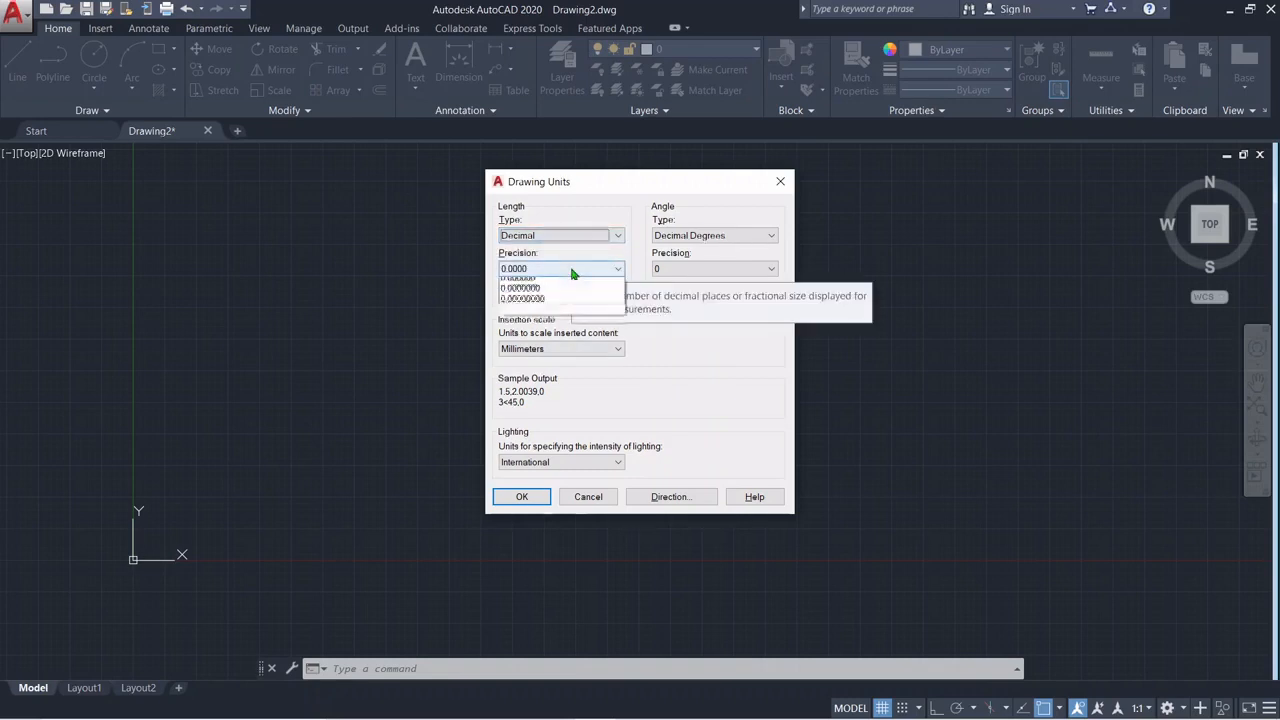
left_click(565, 268)
left_click(563, 293)
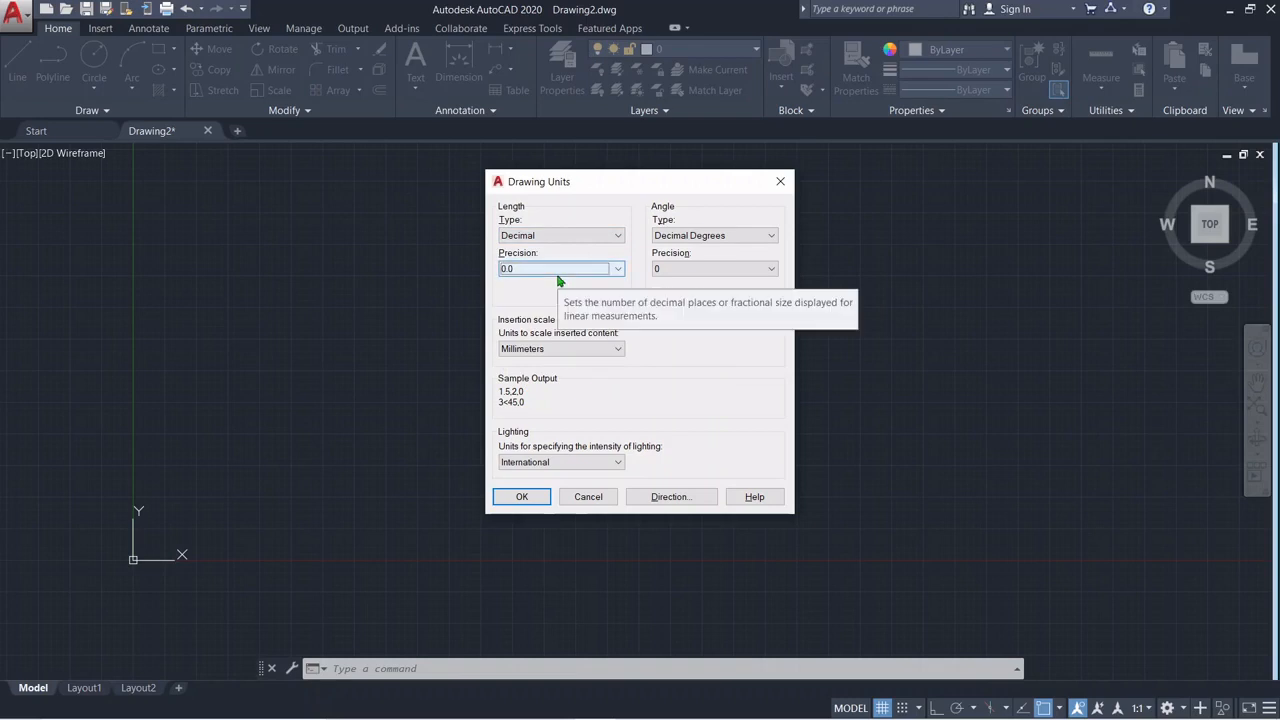
left_click(558, 271)
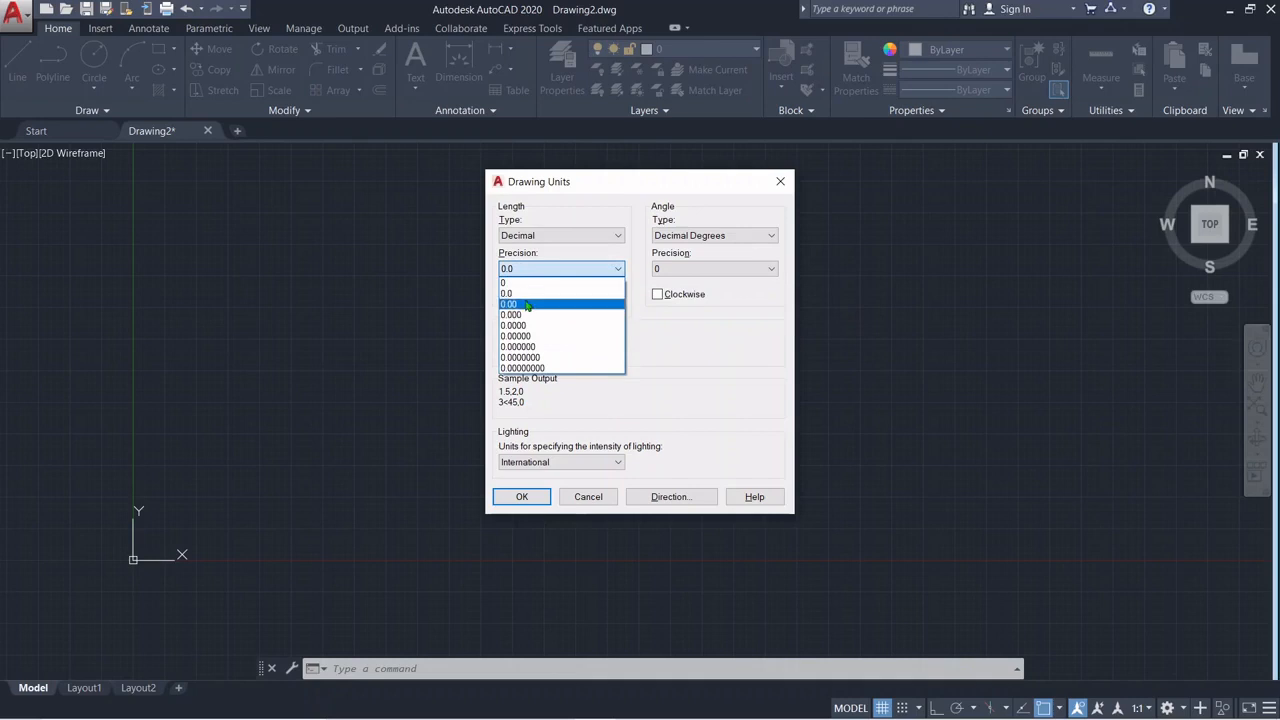
left_click(527, 304)
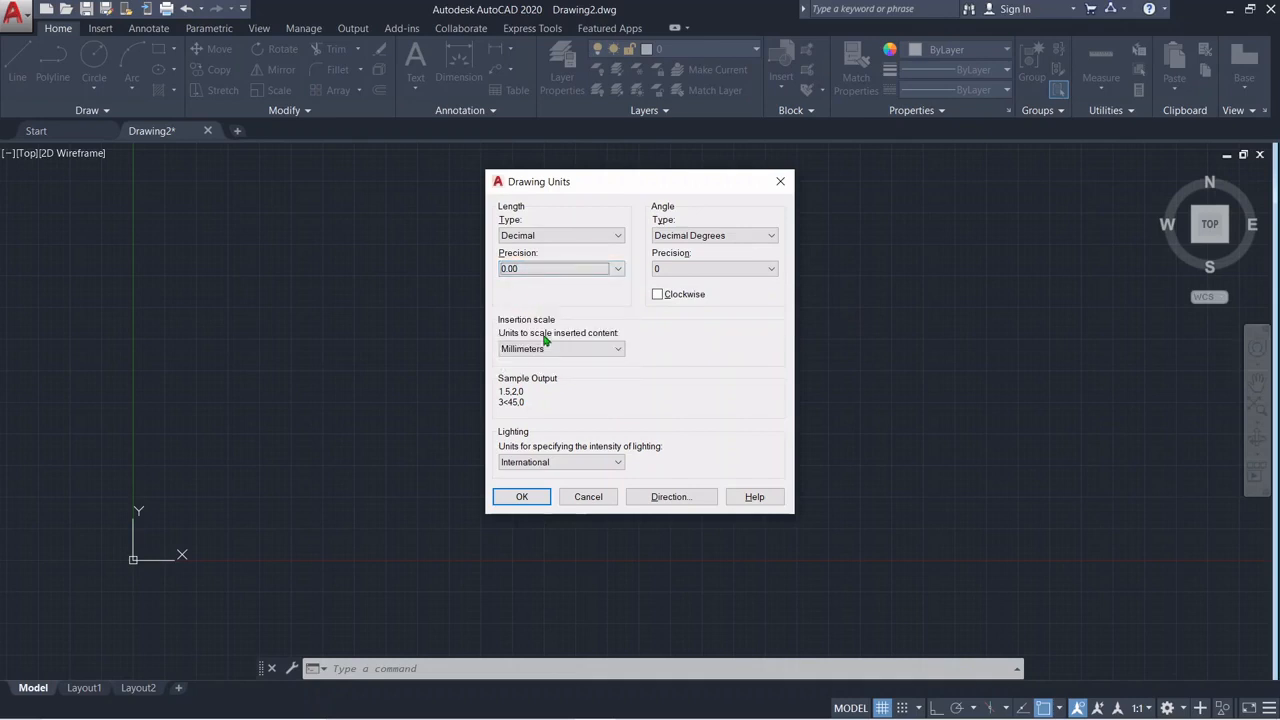
Choose Millimeters as the insertion scale for inserted content and accept the drawing units
left_click(545, 348)
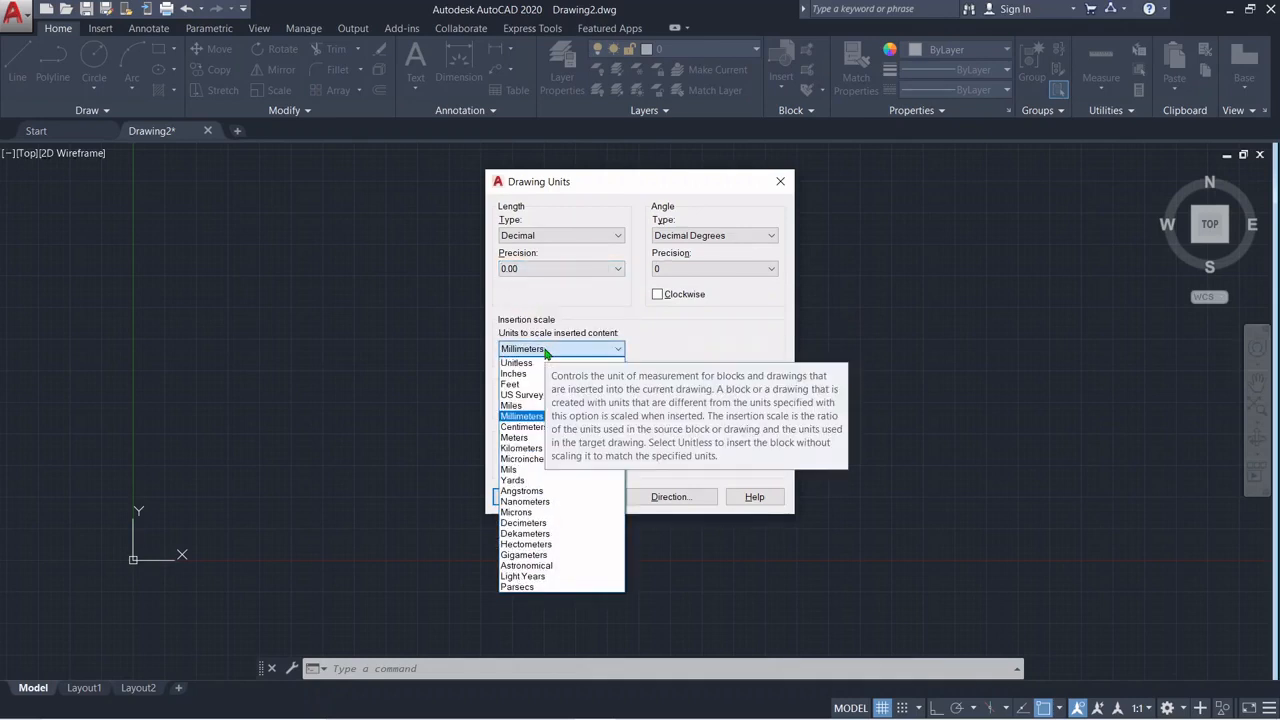
left_click(720, 408)
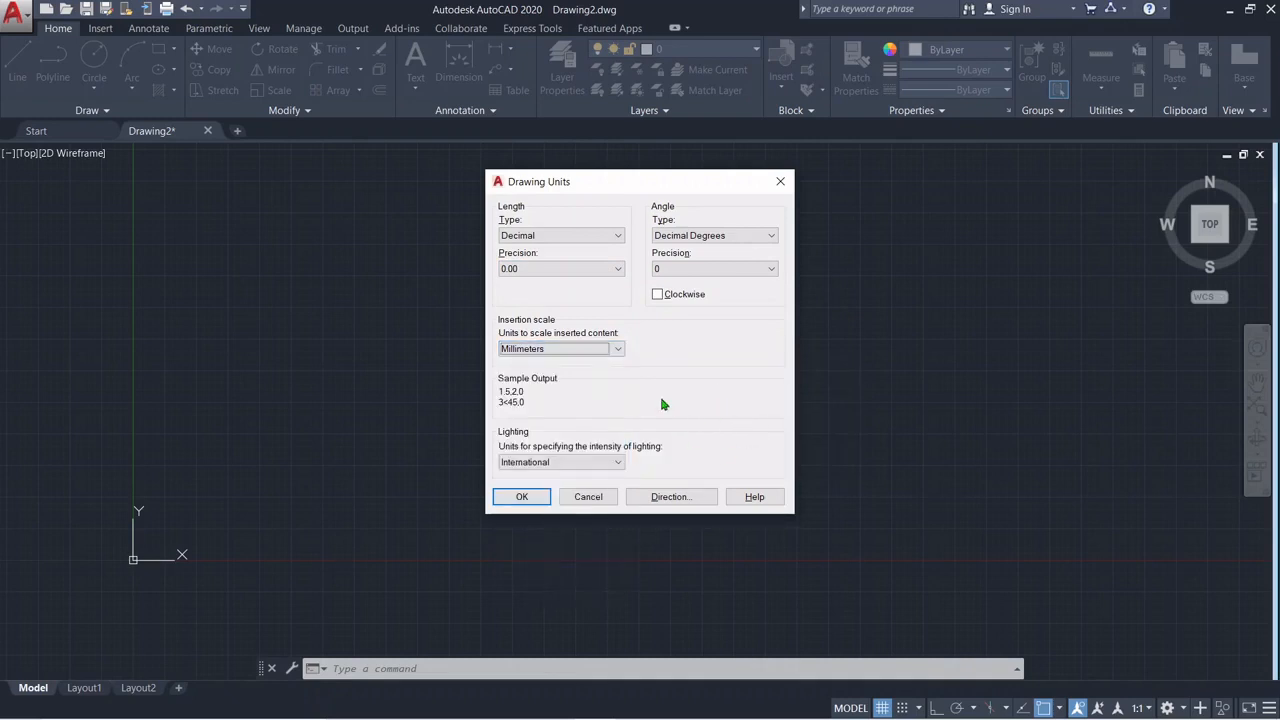
left_click(600, 352)
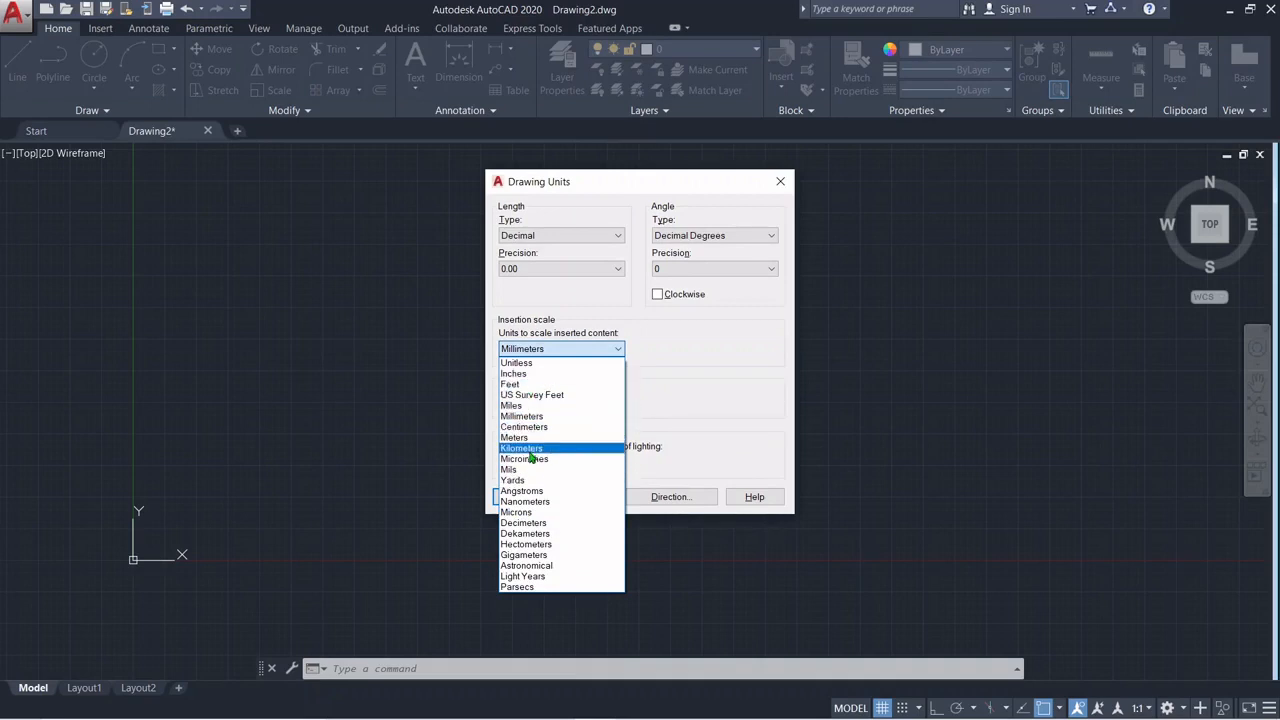
left_click(522, 416)
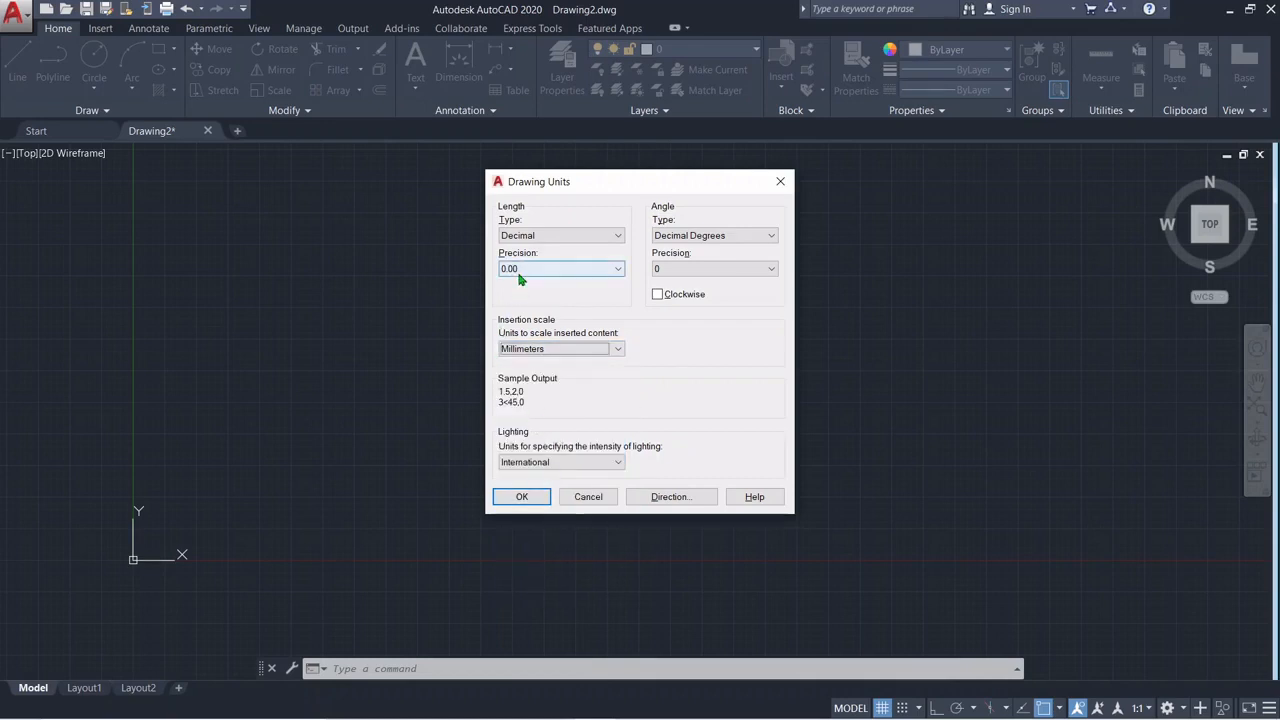
left_click(522, 497)
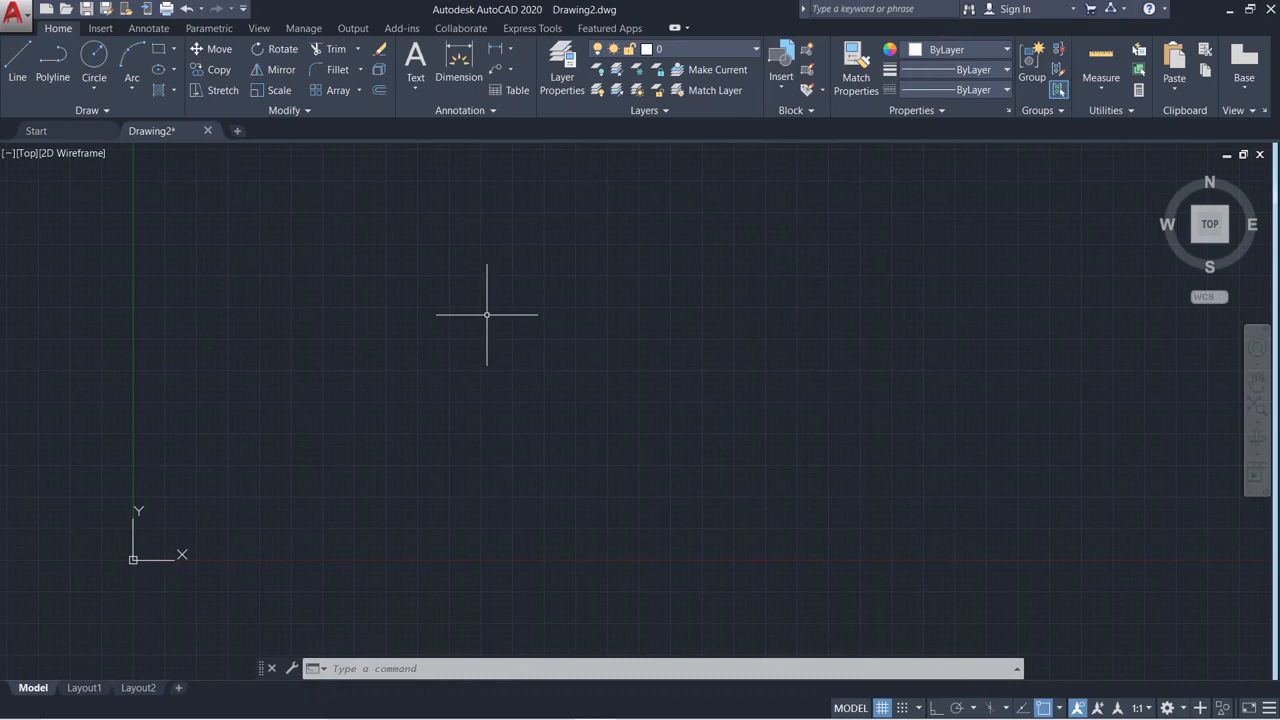
left_click(17, 62)
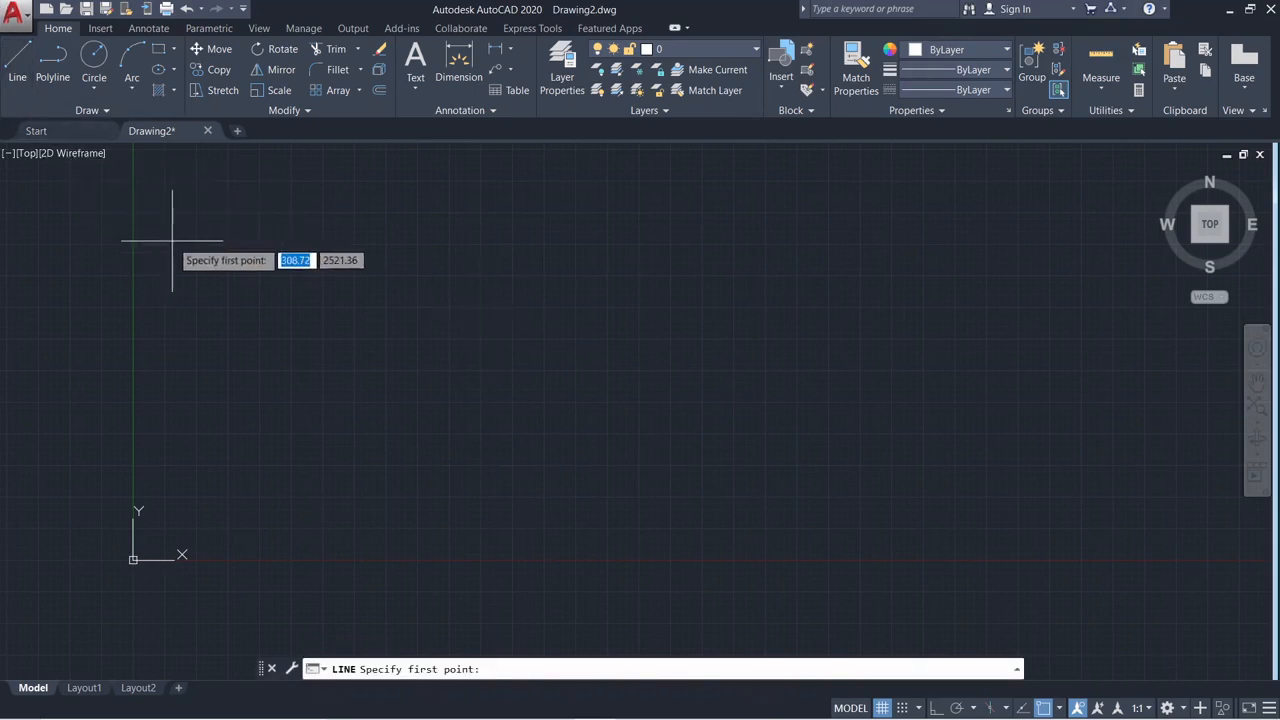
key("Escape")
key("Escape")
key("Escape")
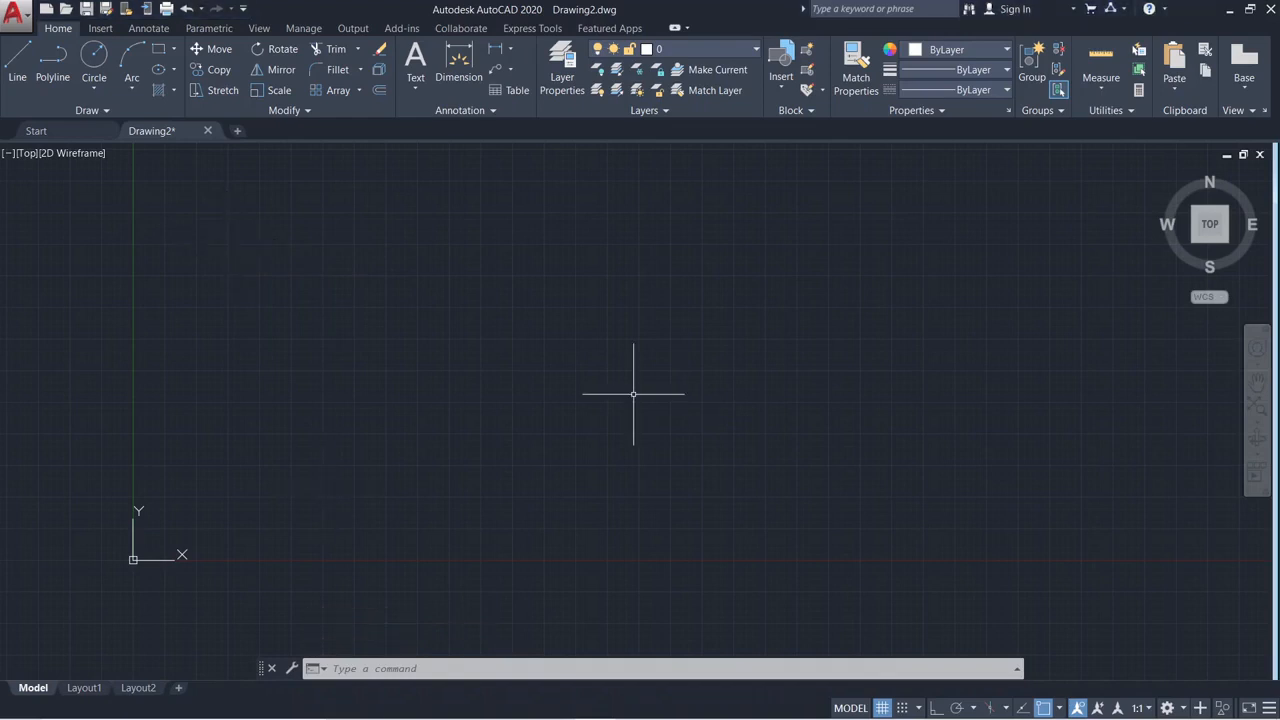
Reset the model space limits with LIMITS, entering 0.0 for the lower left corner and 420.297 for the upper right corner
type("LI")
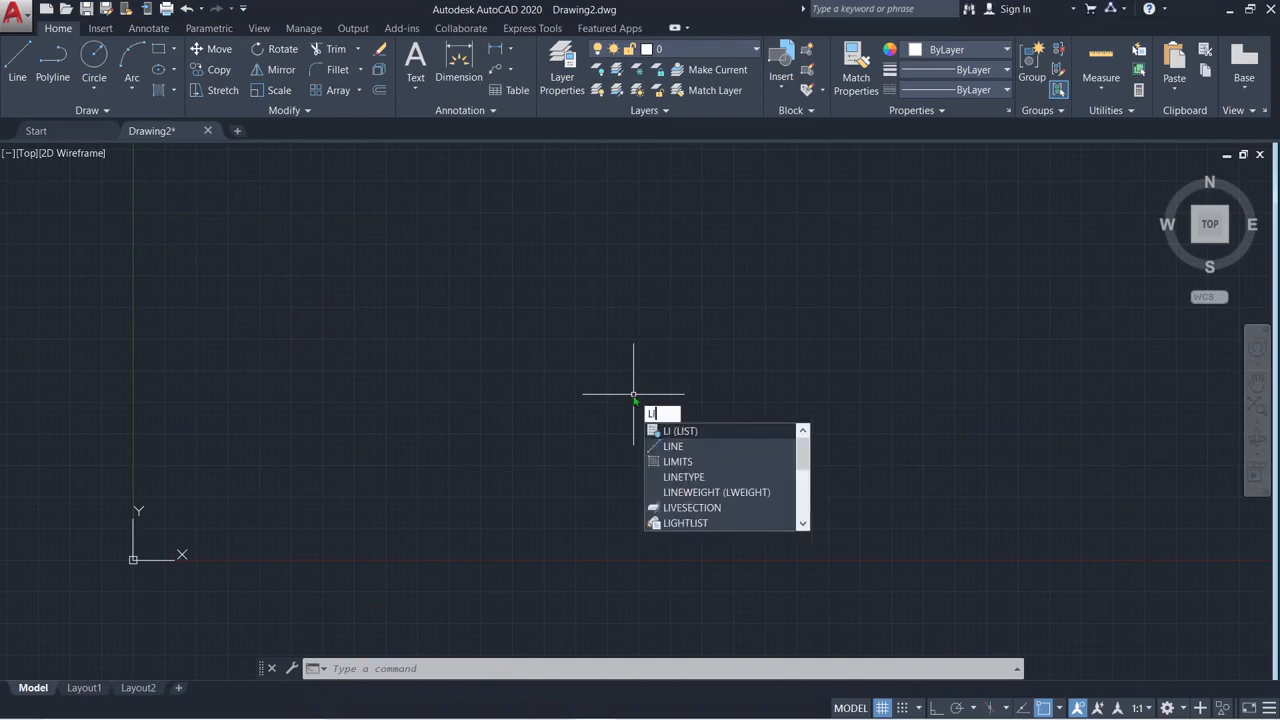
type("MITS")
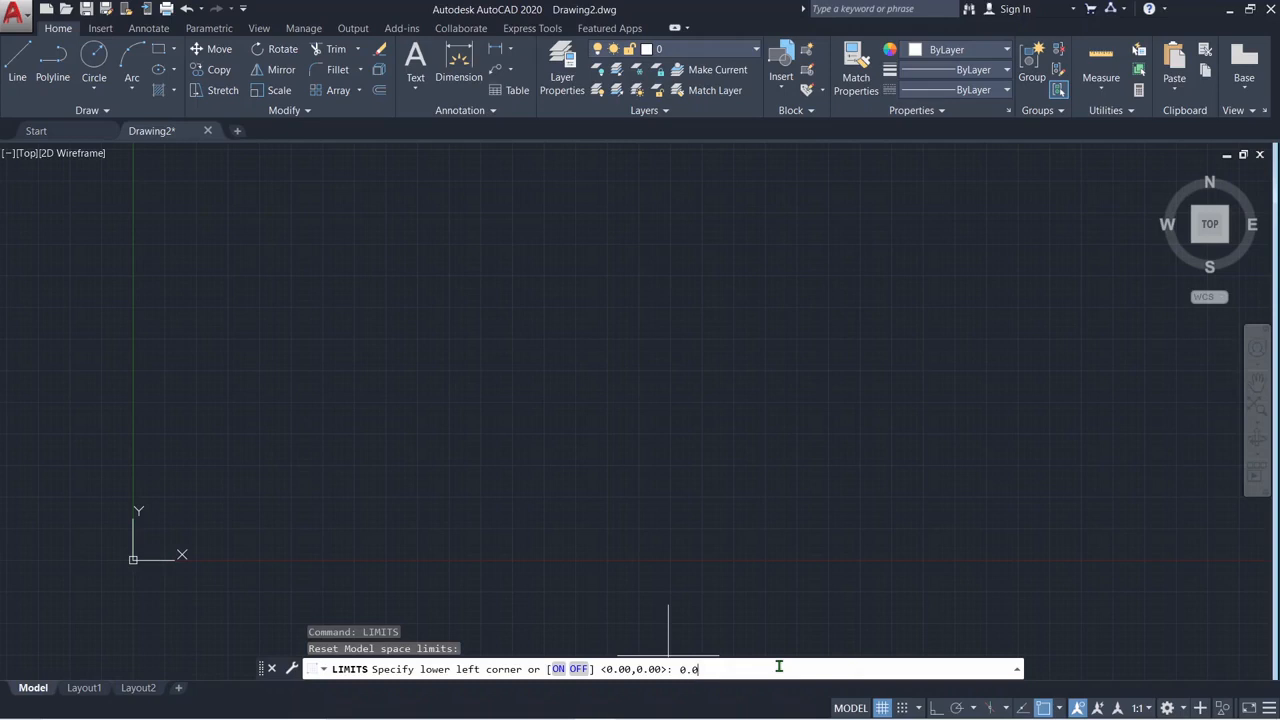
key("Return")
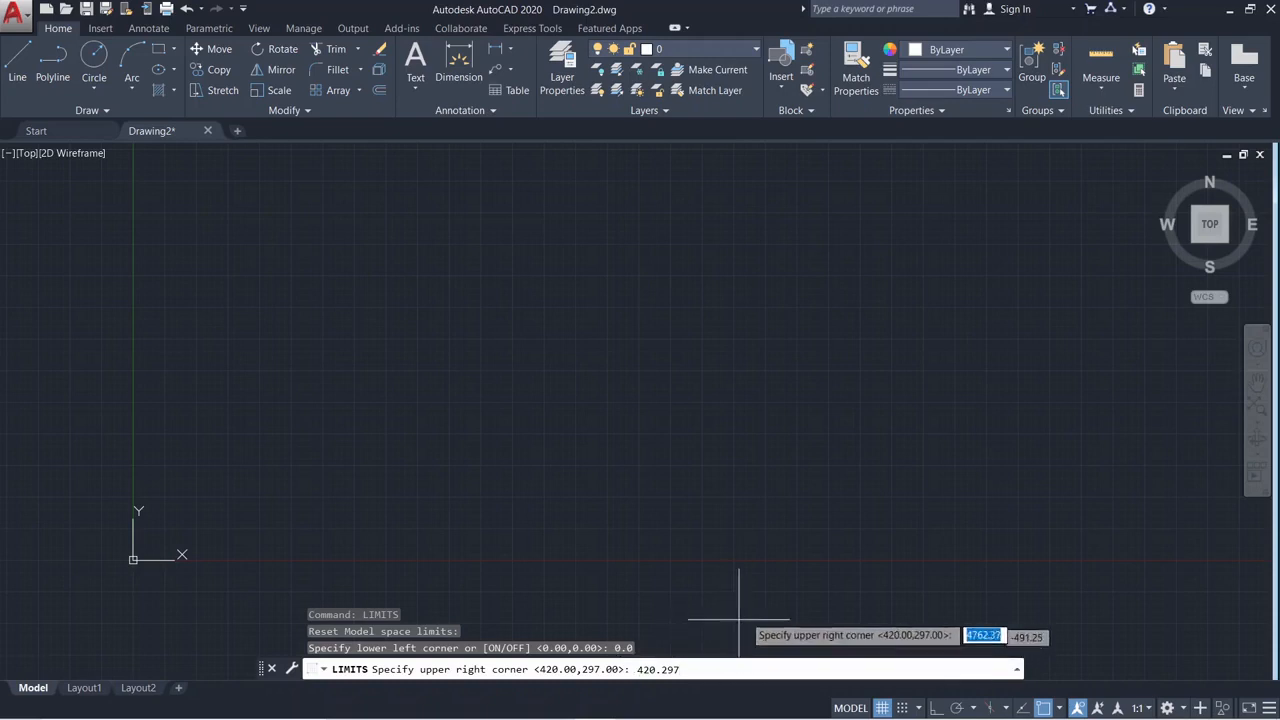
key("Return")
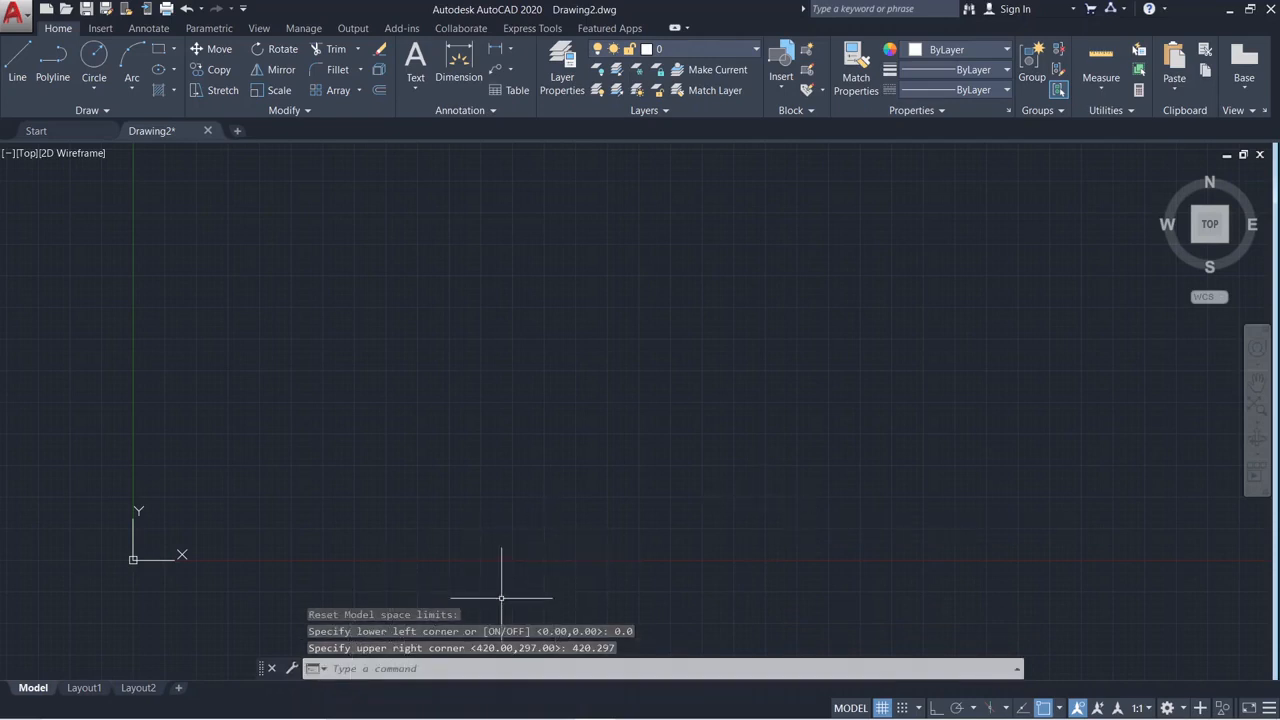
Draw a long, nearly horizontal line passing just above the origin across the zoomed-out drawing area
scroll(700, 443, "down", 5)
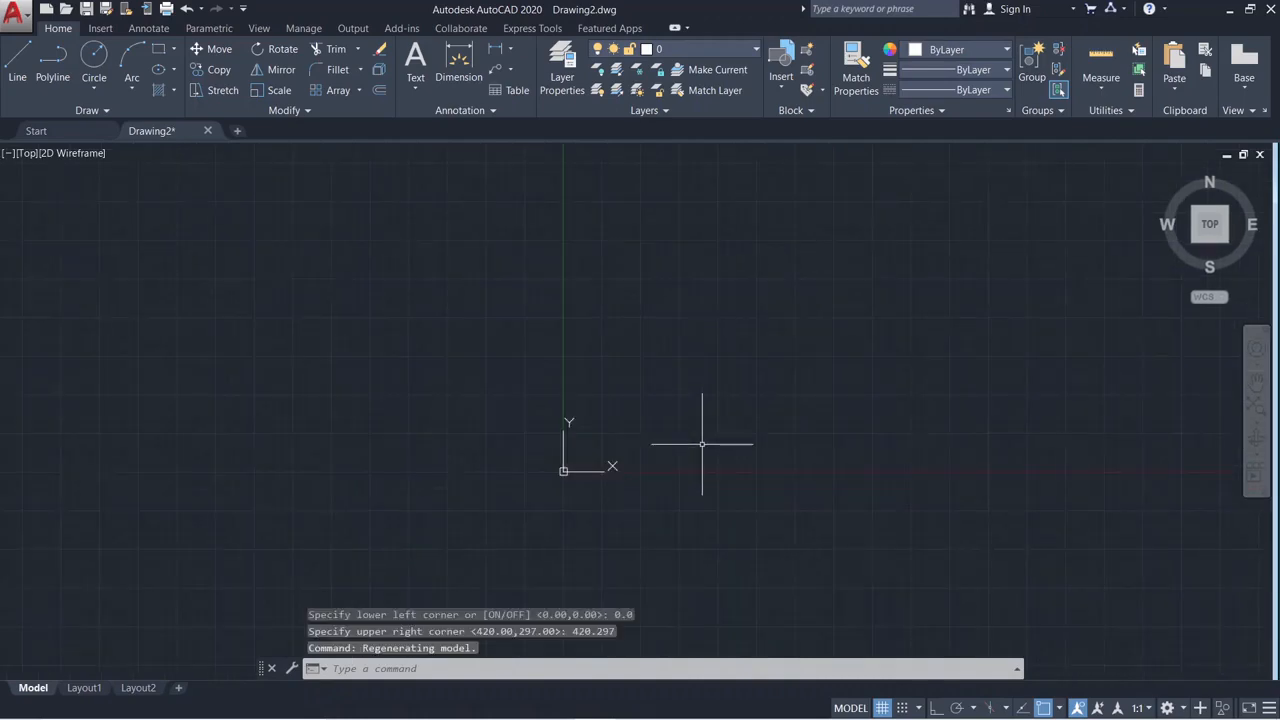
middle_click_drag(705, 451, 833, 418)
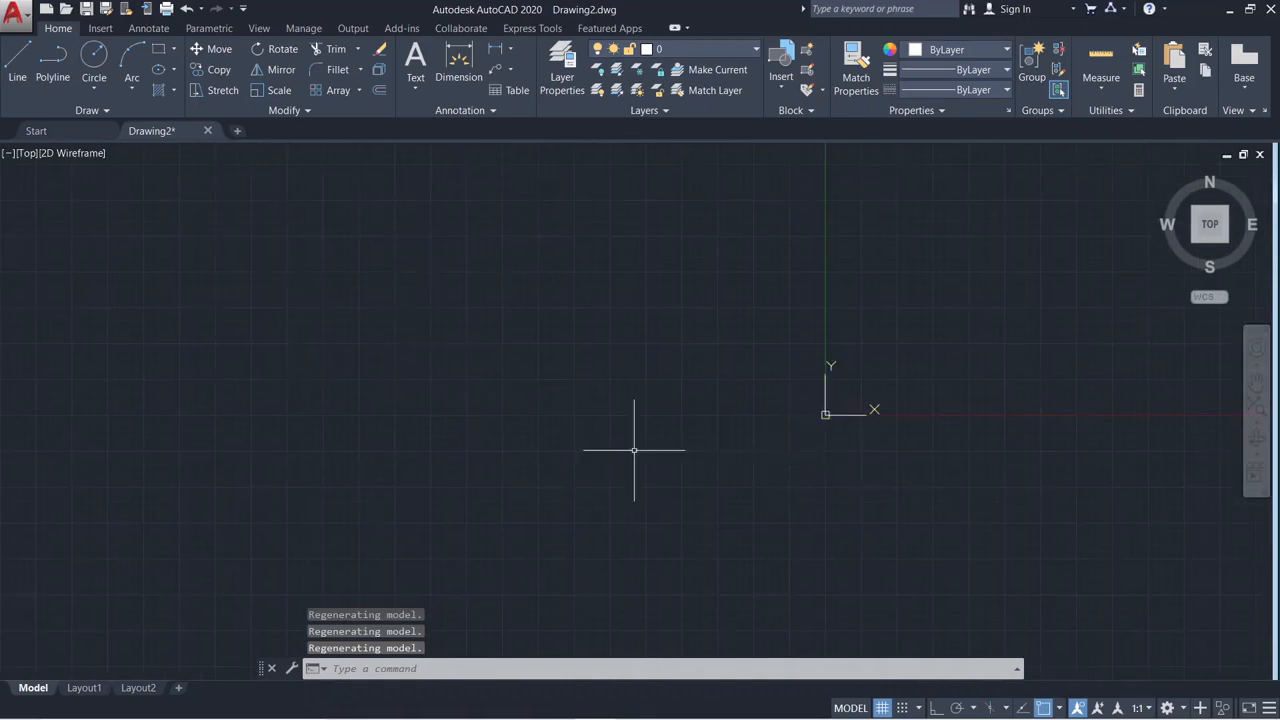
left_click(12, 62)
left_click(14, 392)
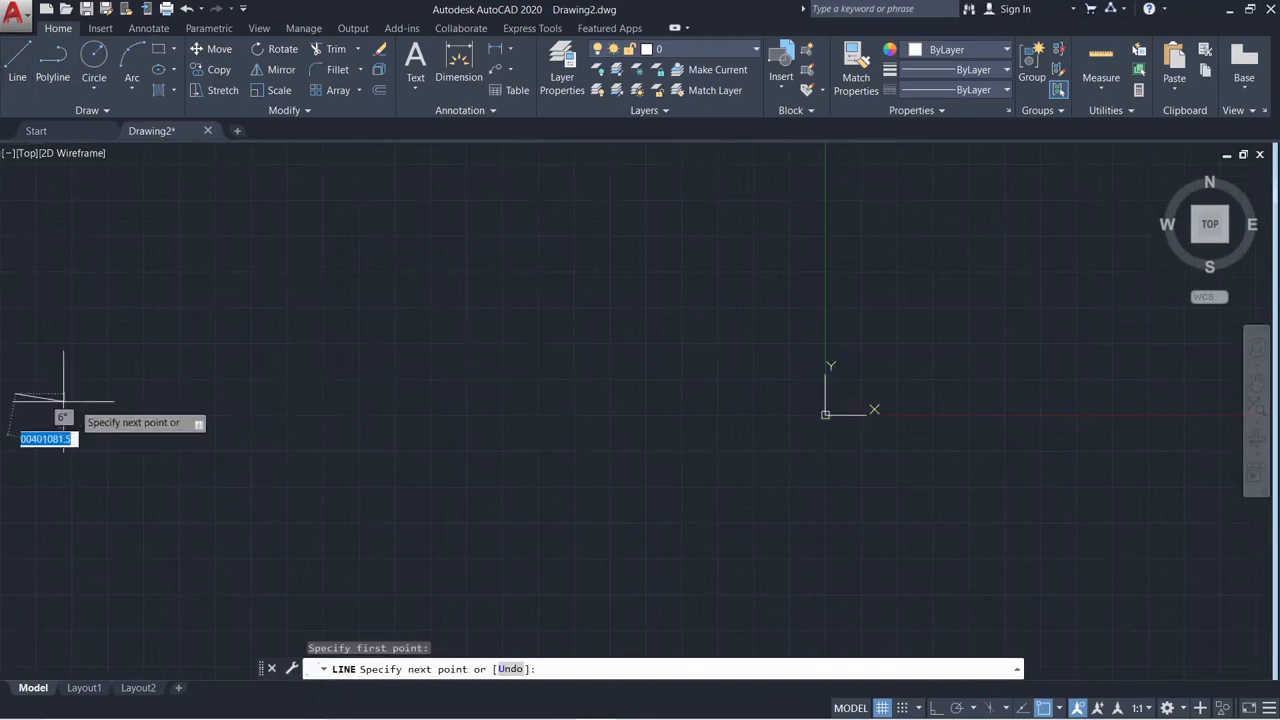
left_click(1218, 386)
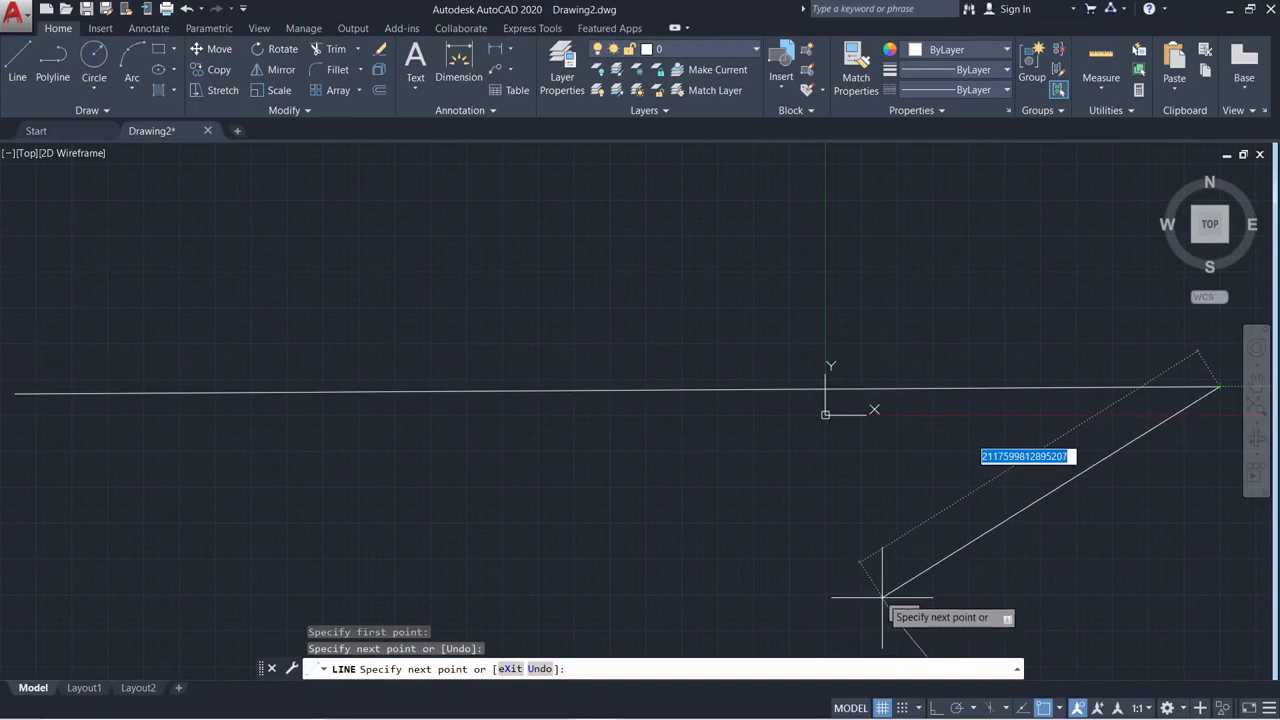
key("Escape")
Draw a longer two-segment line, nearly horizontal just below the origin with a short segment slanting down from its east end
scroll(822, 535, "down", 6)
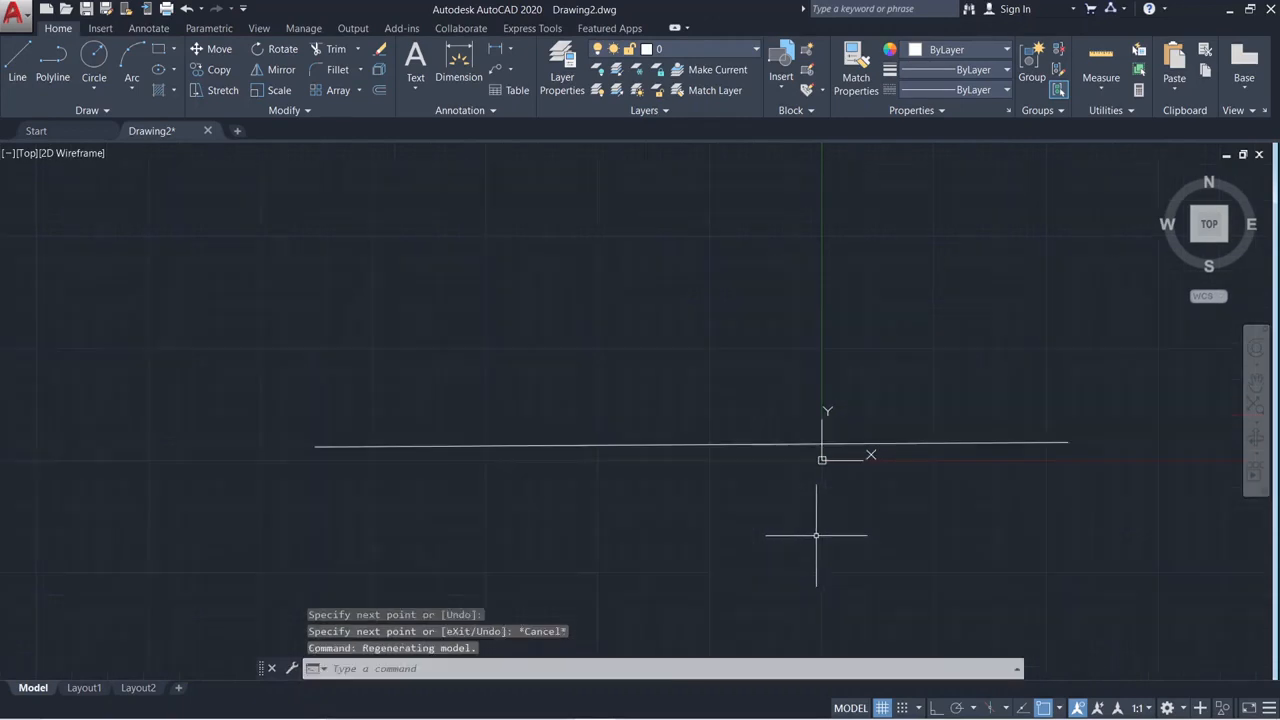
scroll(893, 592, "down", 1)
middle_click_drag(842, 535, 534, 405)
left_click(17, 62)
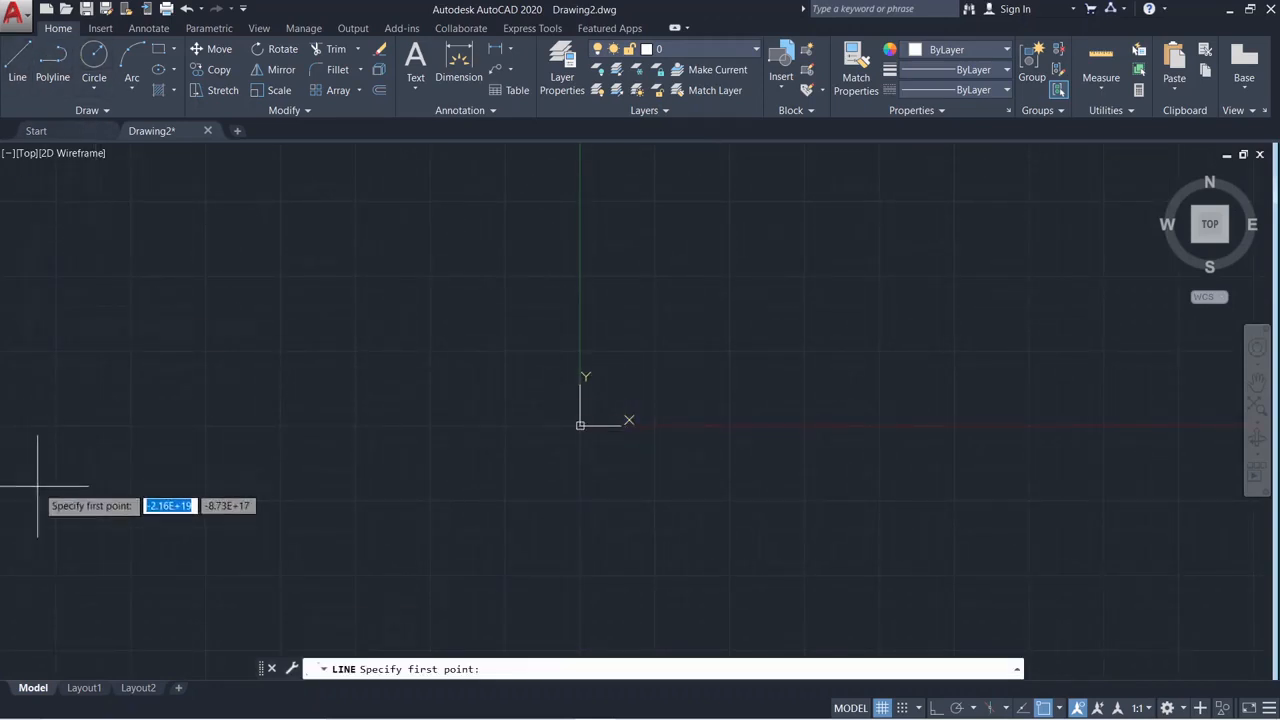
left_click(30, 432)
left_click(1075, 434)
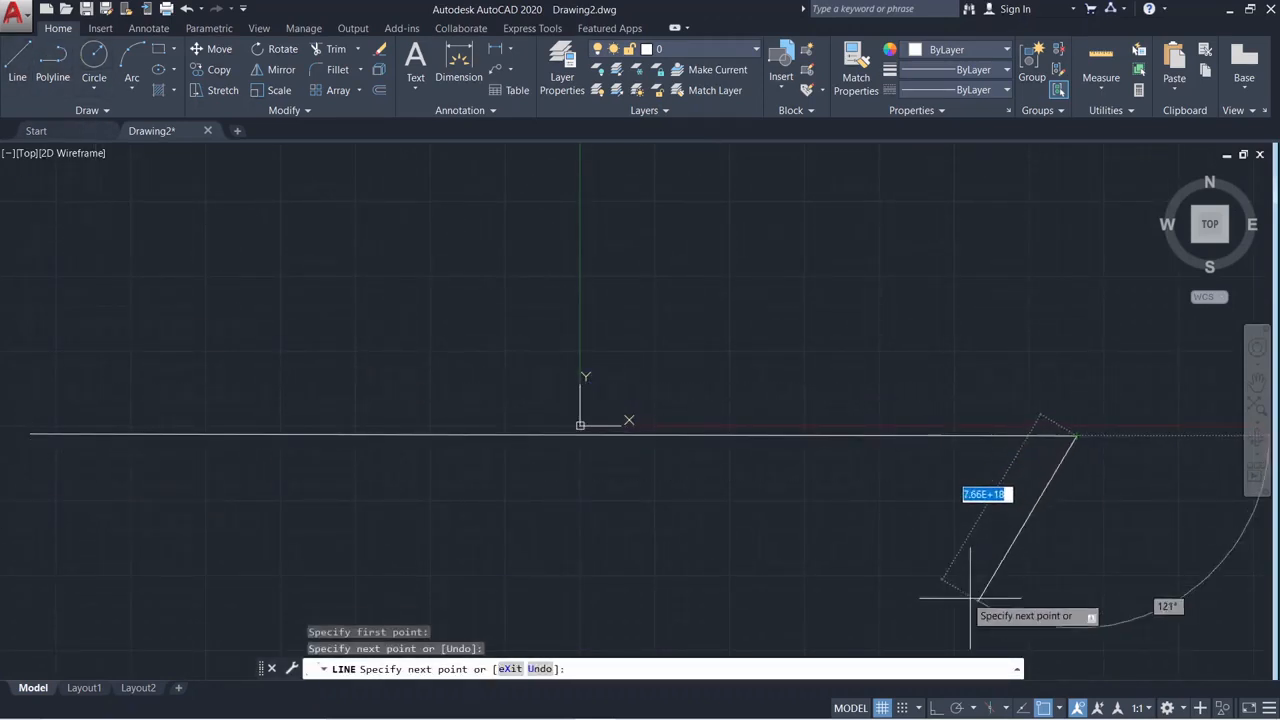
left_click(1024, 545)
key("Escape")
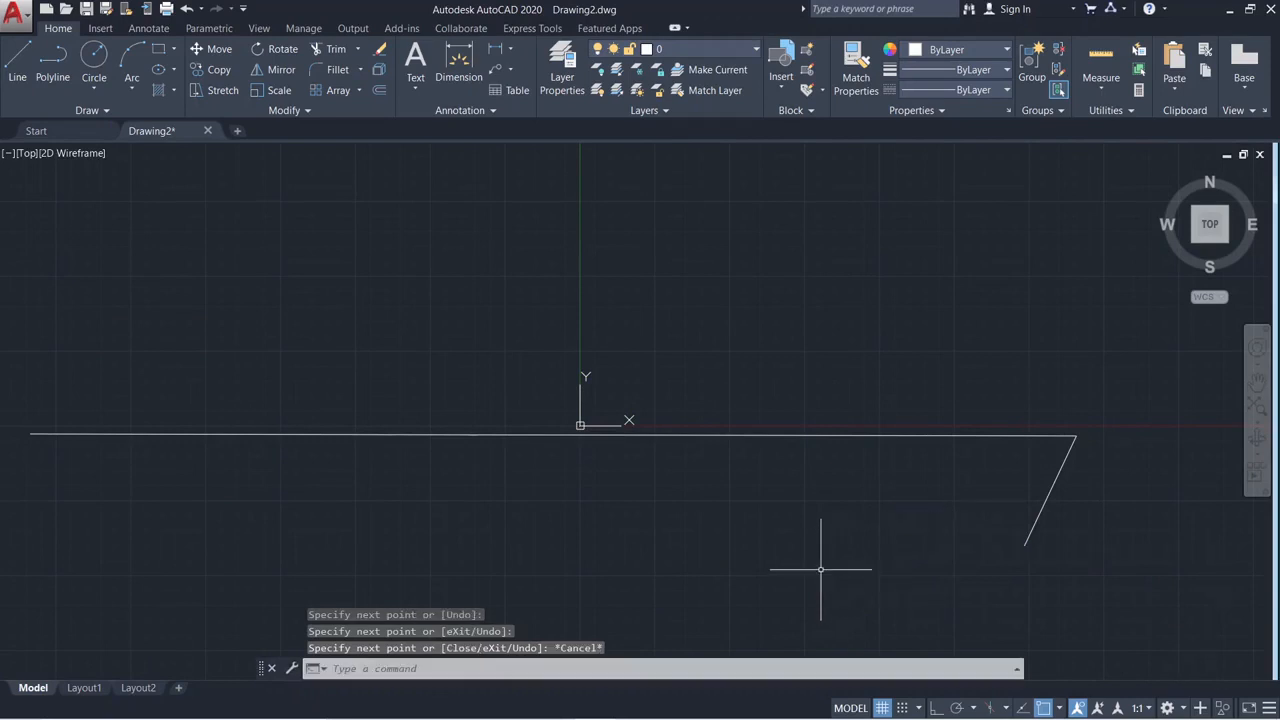
Fit the entire drawing in the view using the ZOOM command's All option
scroll(823, 571, "down", 10)
scroll(880, 592, "up", 12)
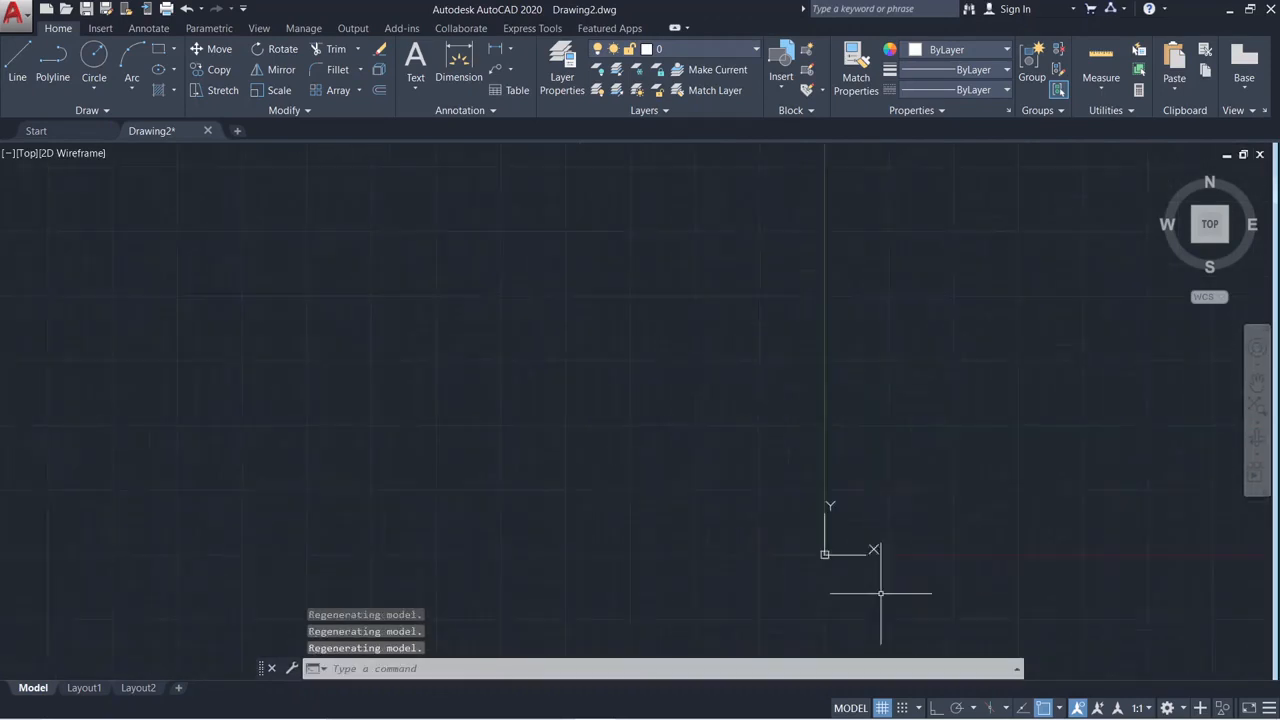
scroll(740, 532, "down", 10)
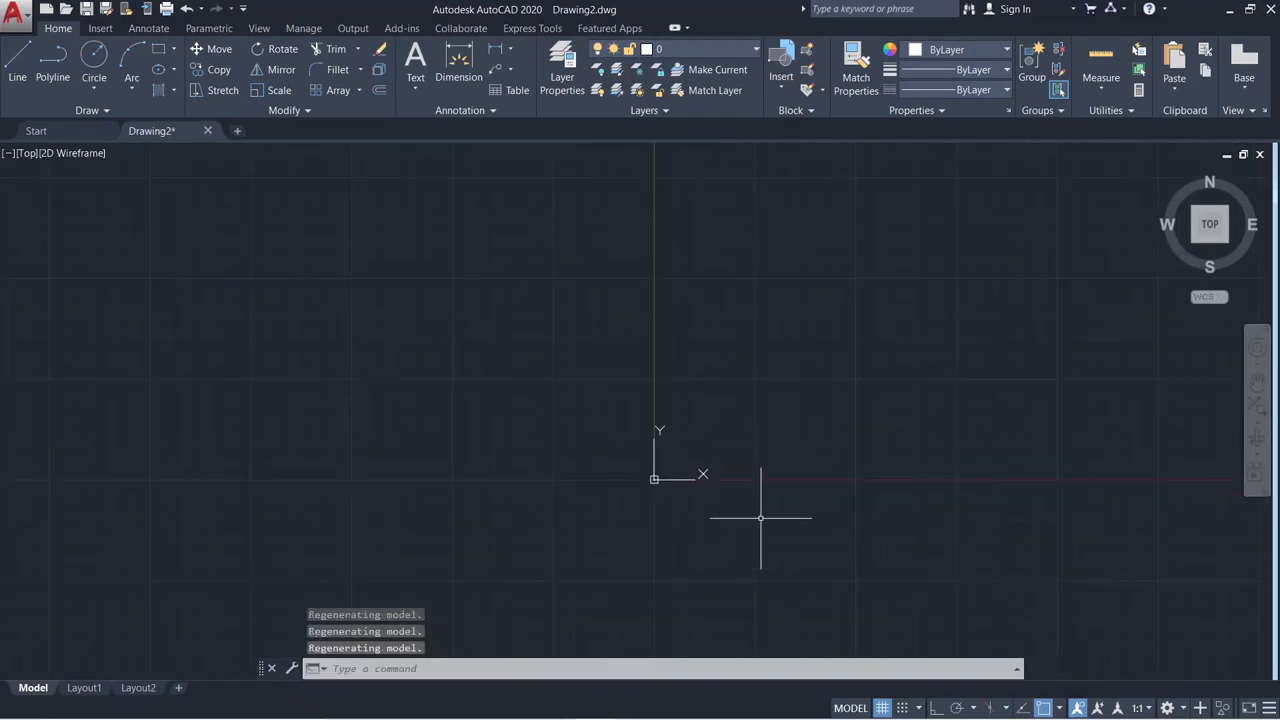
key("Escape")
type("z")
key("Return")
type("a")
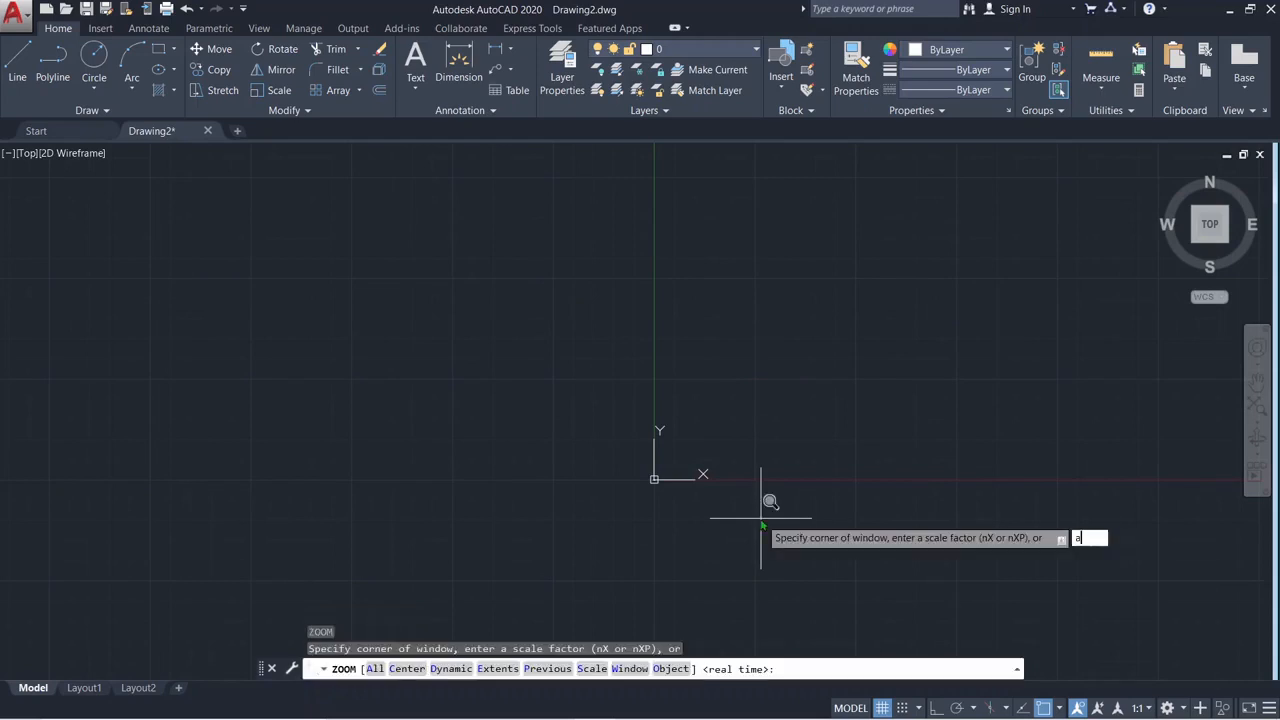
key("Return")
scroll(760, 518, "up", 2)
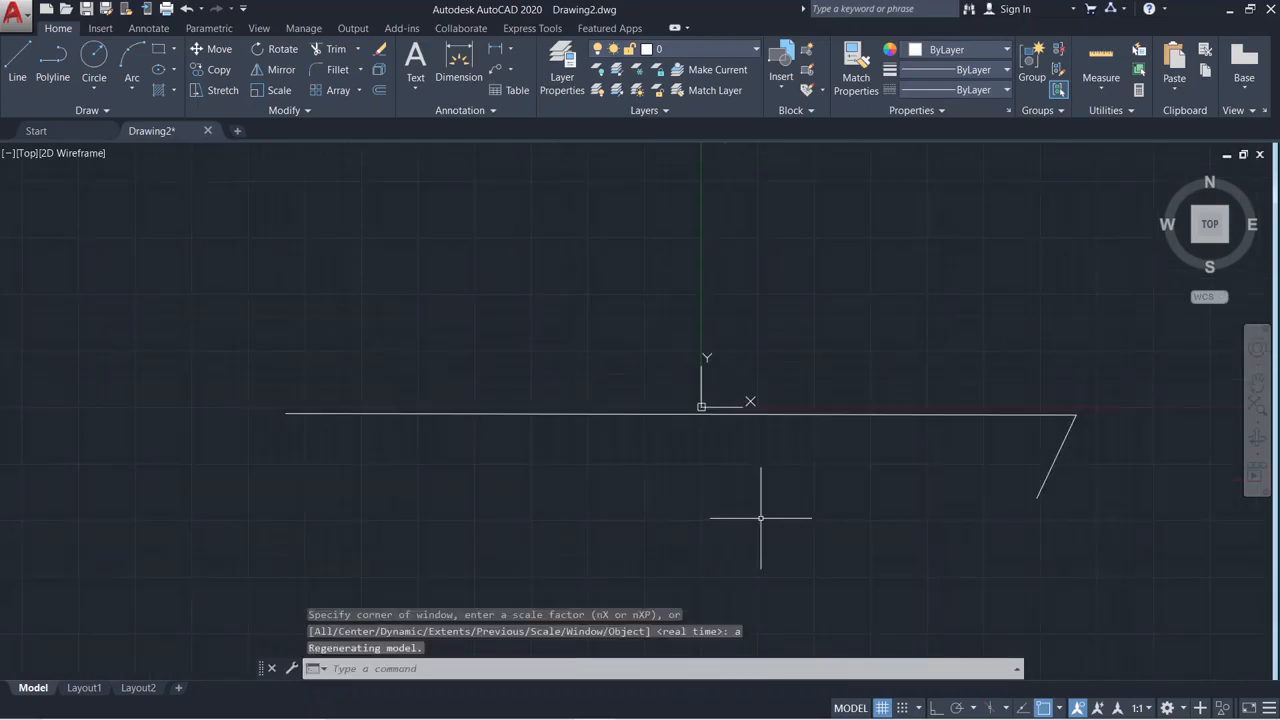
scroll(760, 518, "up", 2)
scroll(760, 518, "down", 2)
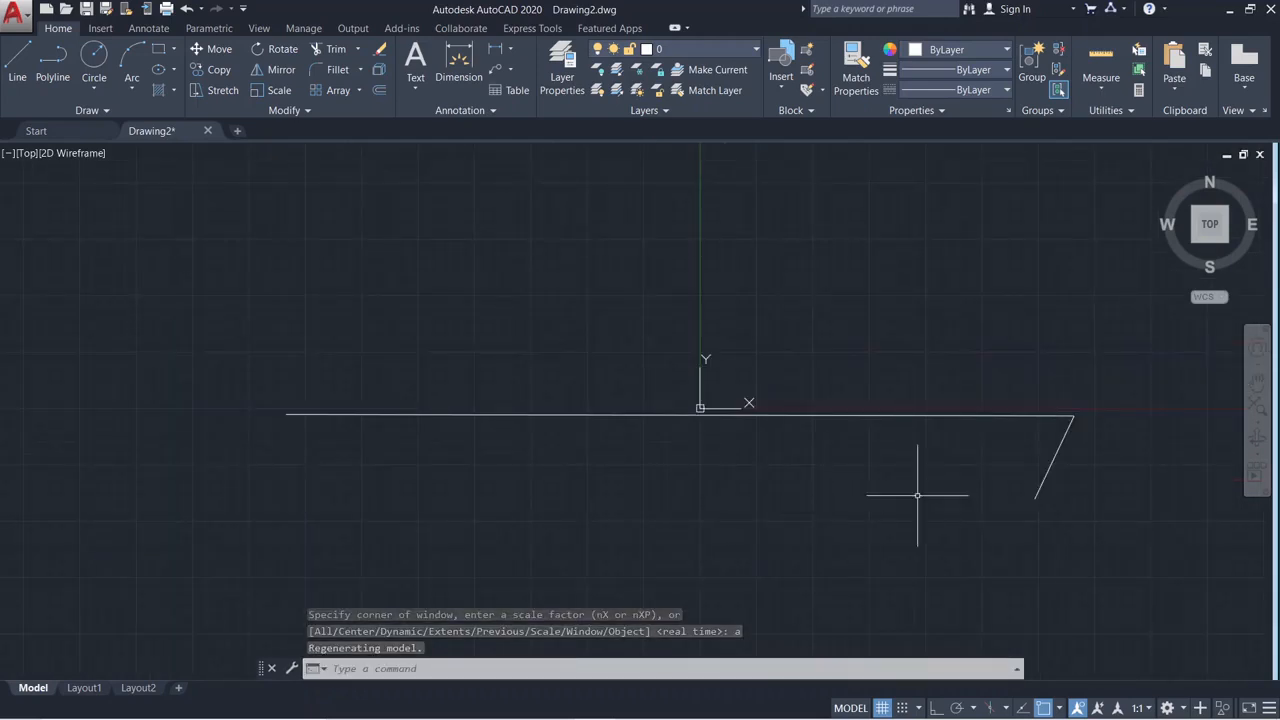
Zoom the view to the whole drawing again with the ZOOM command's All option
left_click(1037, 533)
key("Escape")
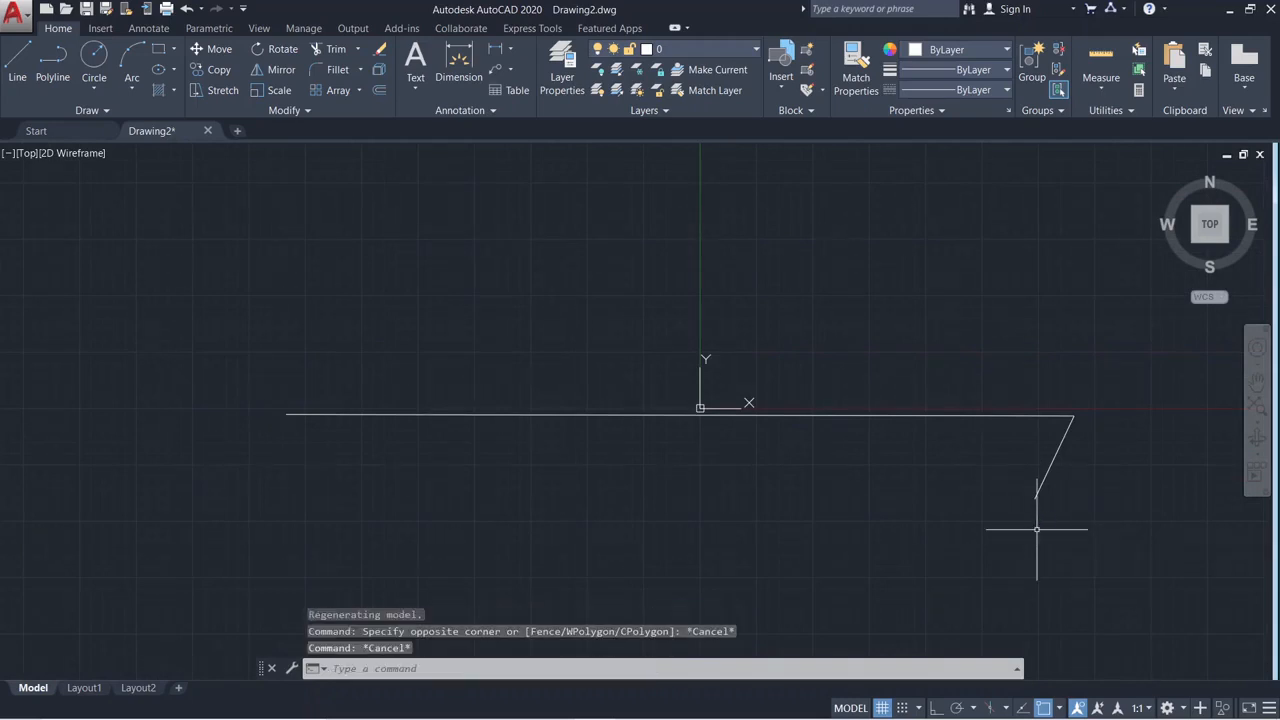
type("z")
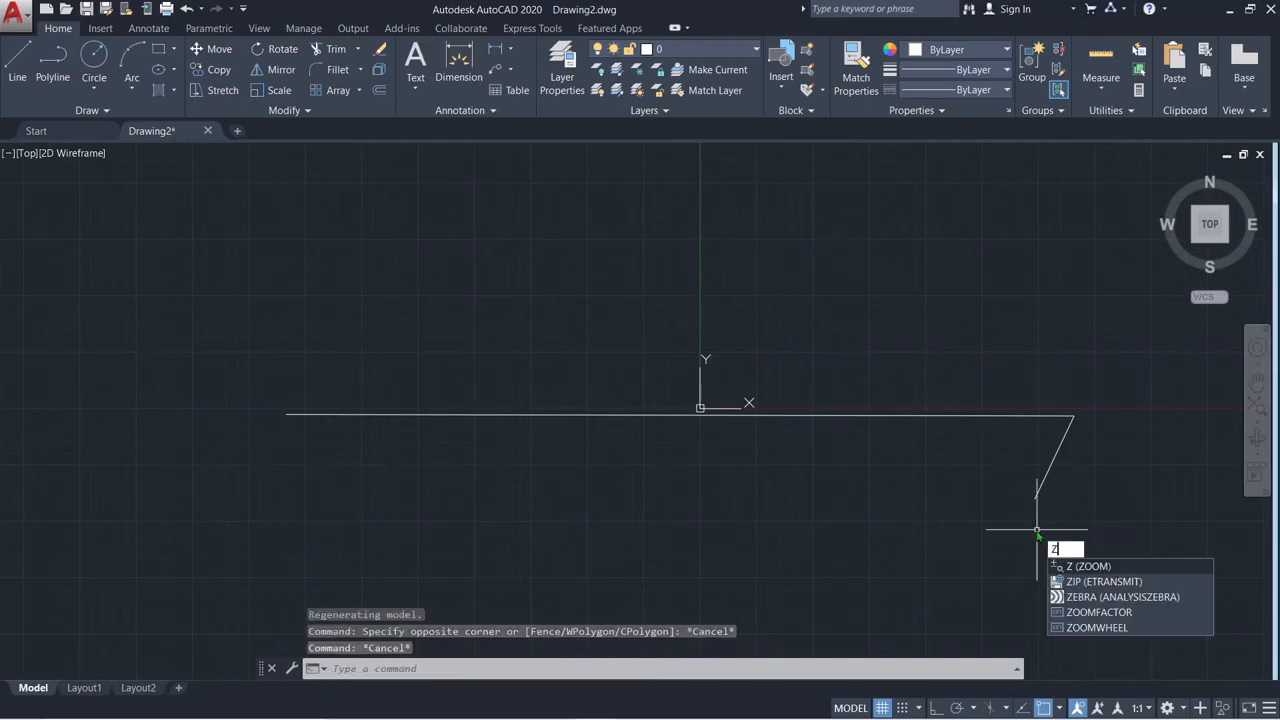
key("Return")
type("4")
key("Return")
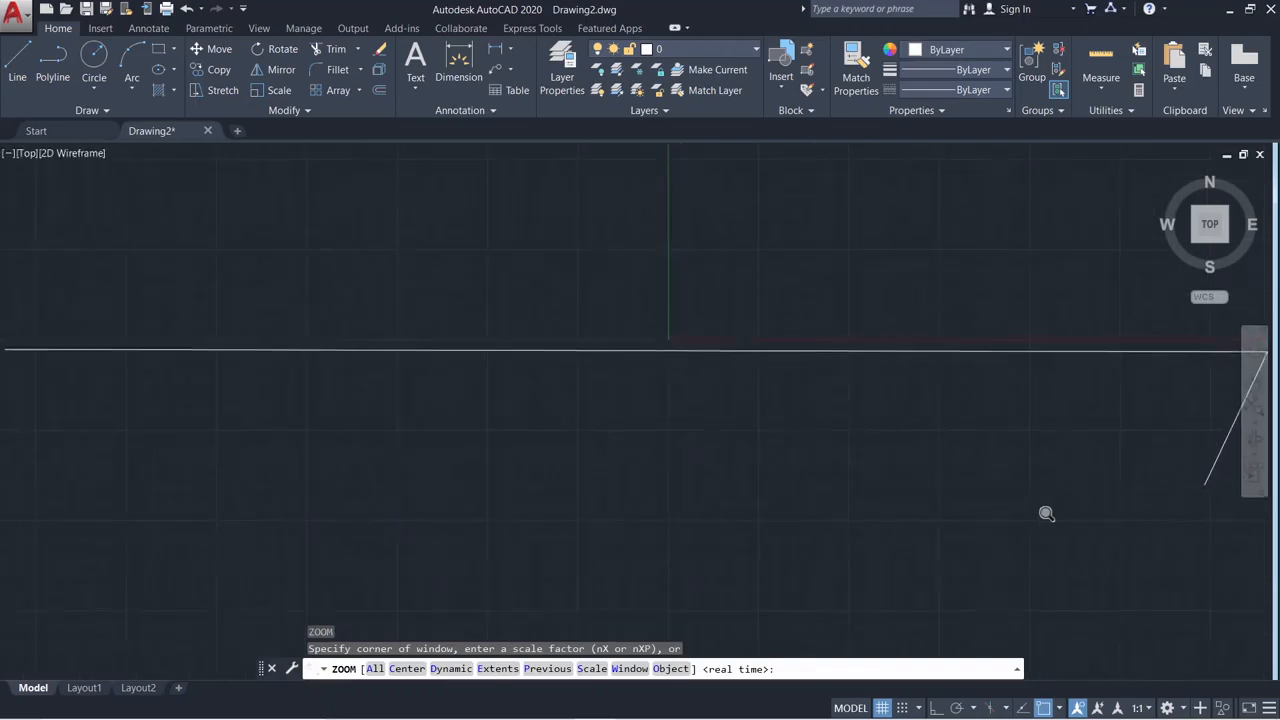
type("a")
key("Return")
Erase the long horizontal line, the short slanted segment and any test lines left around the origin
left_click(1063, 583)
left_click(915, 430)
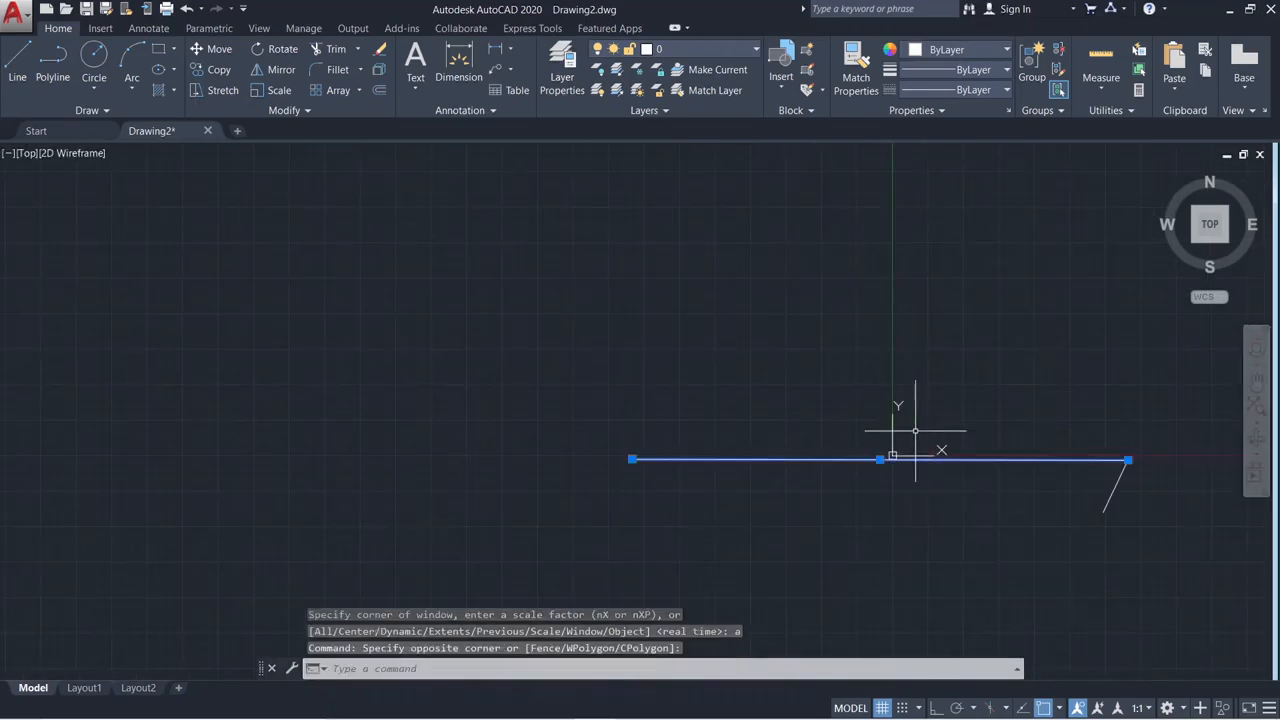
key("Delete")
left_click(1140, 541)
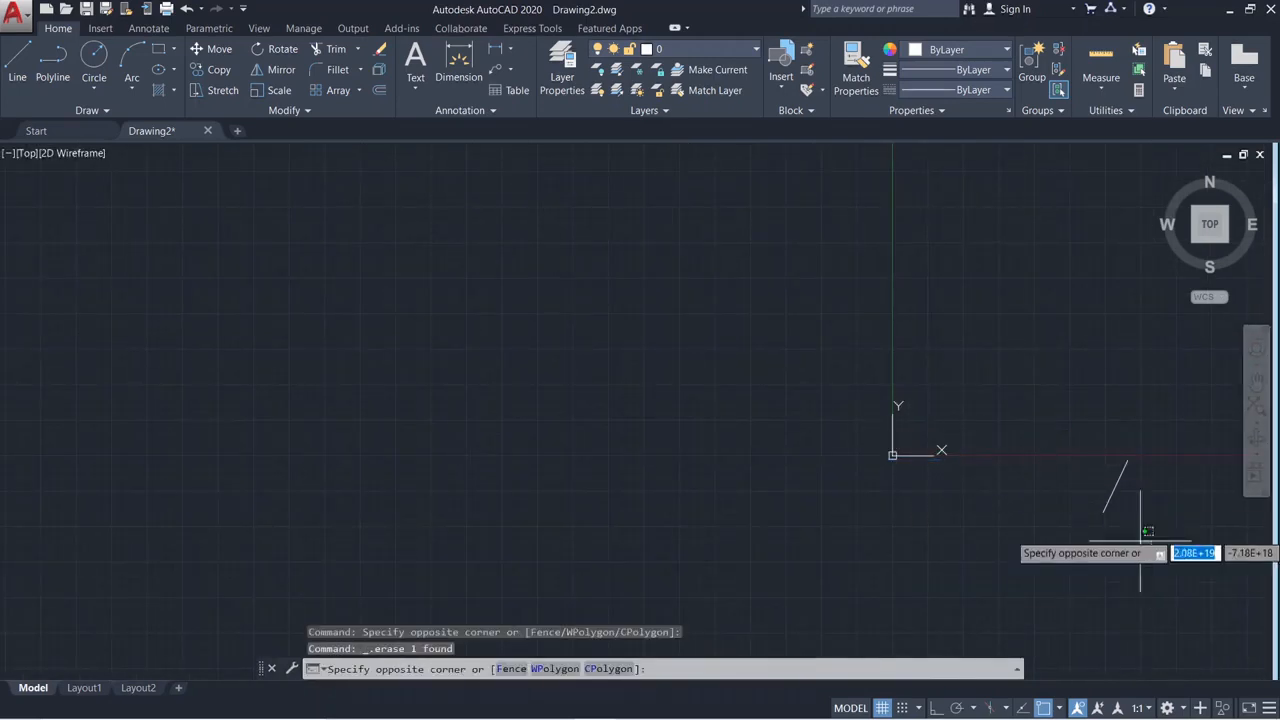
left_click(990, 402)
key("Delete")
left_click(954, 516)
left_click(746, 409)
key("Delete")
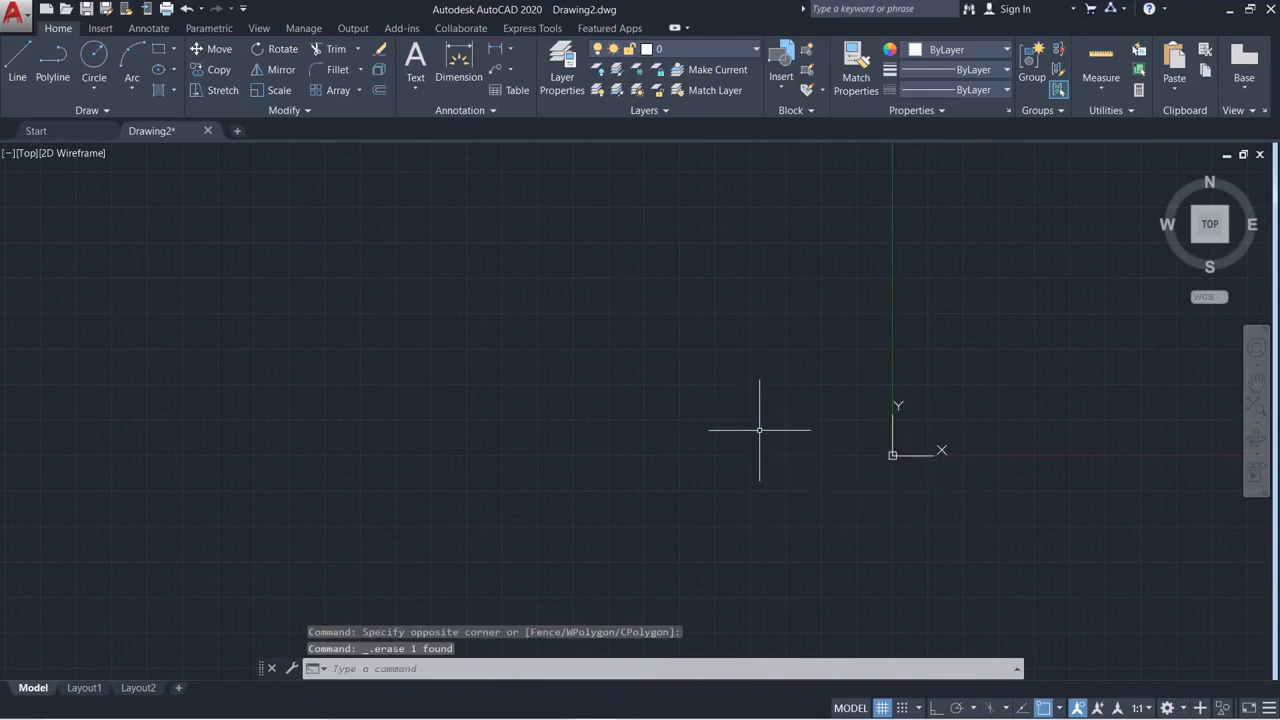
scroll(771, 451, "down", 2)
middle_click_drag(829, 457, 322, 533)
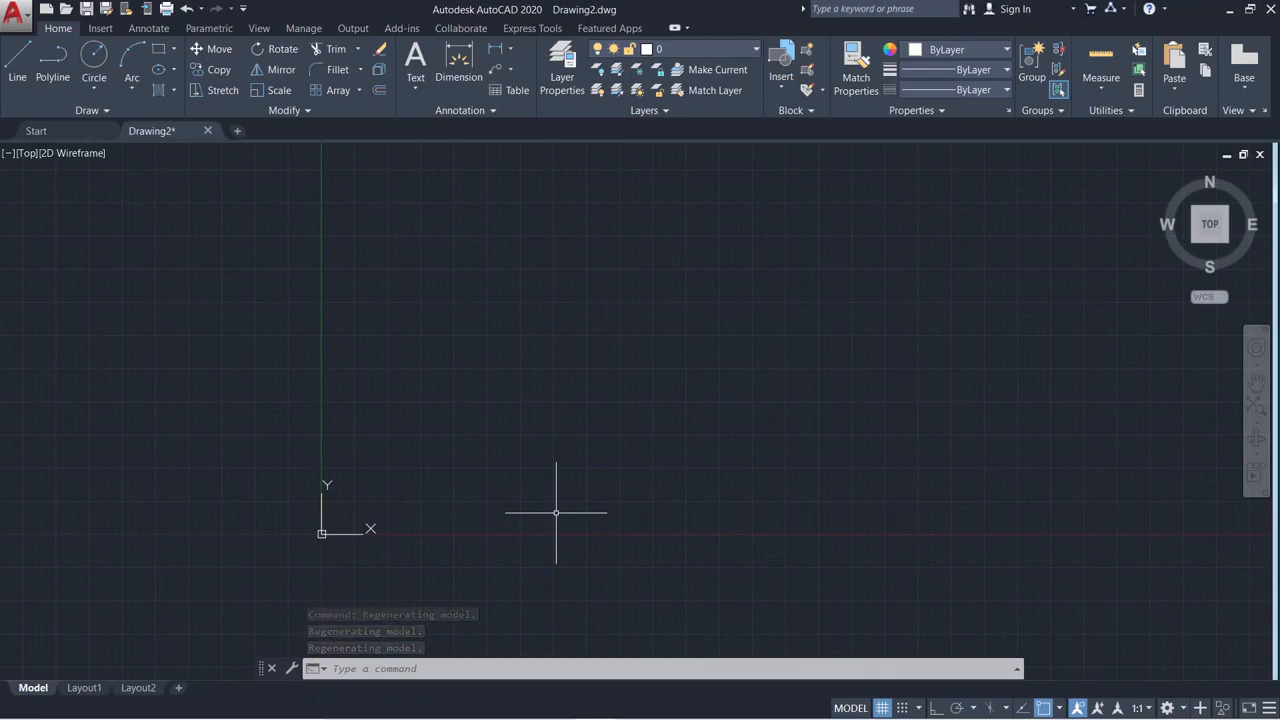
middle_click_drag(551, 517, 419, 584)
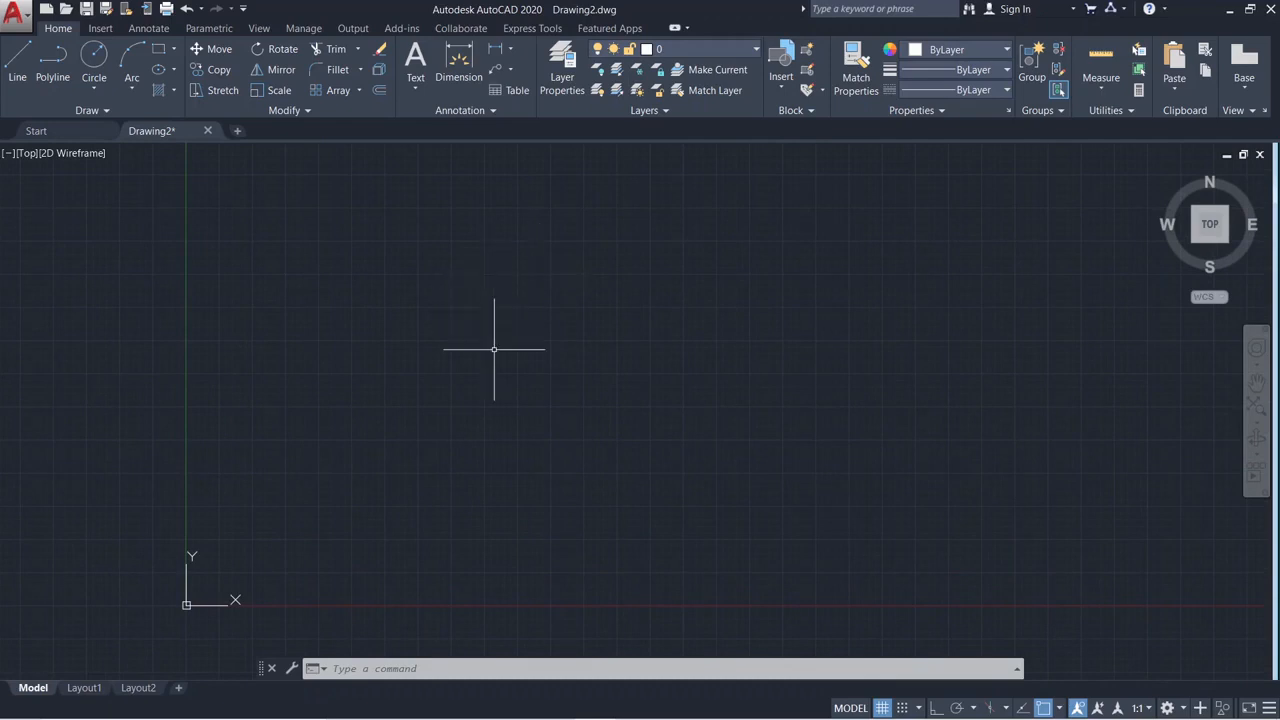
scroll(493, 374, "up", 3)
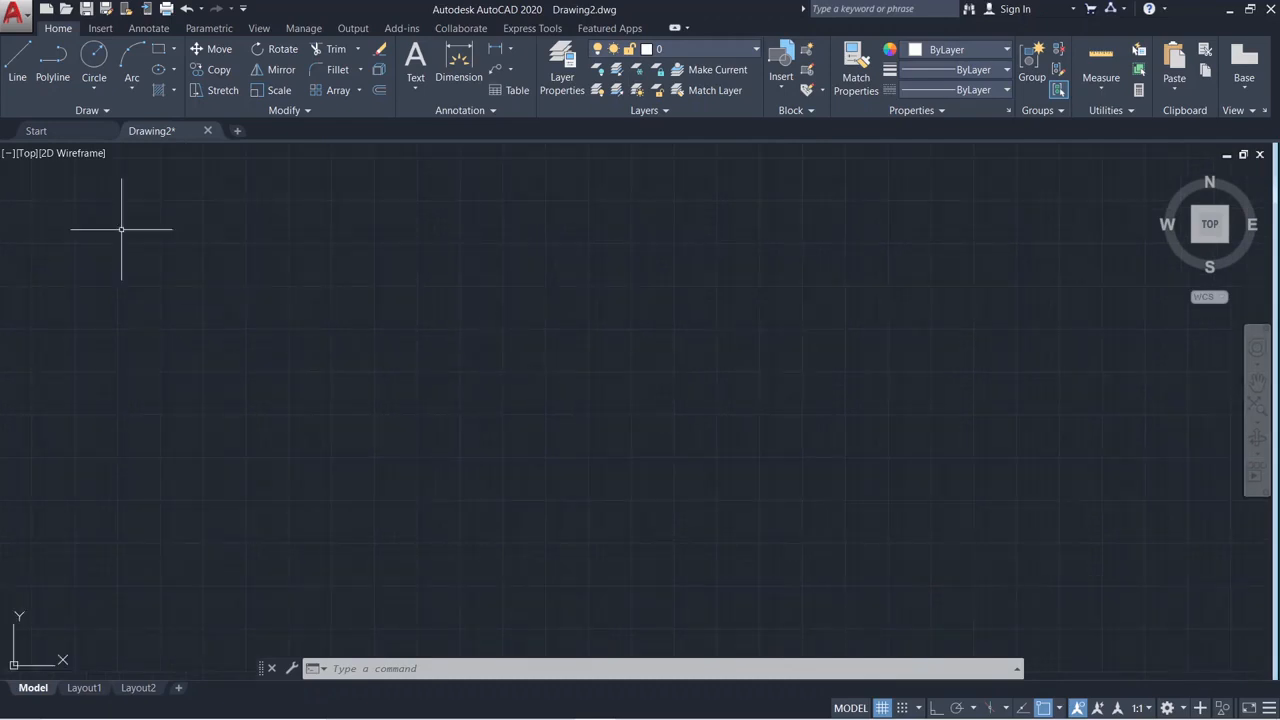
left_click(17, 62)
left_click(367, 393)
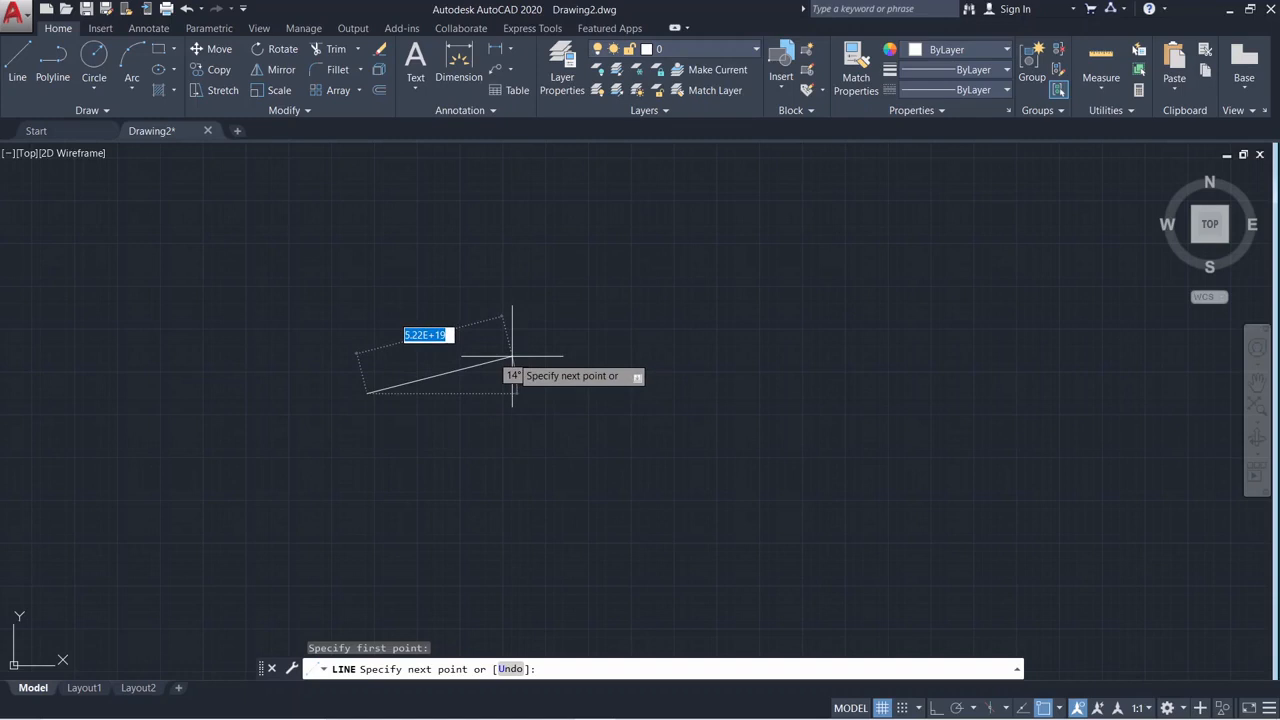
key("Escape")
key("Escape")
Check the insertion scale and length type in the UNITS settings, and accept them
type("uni")
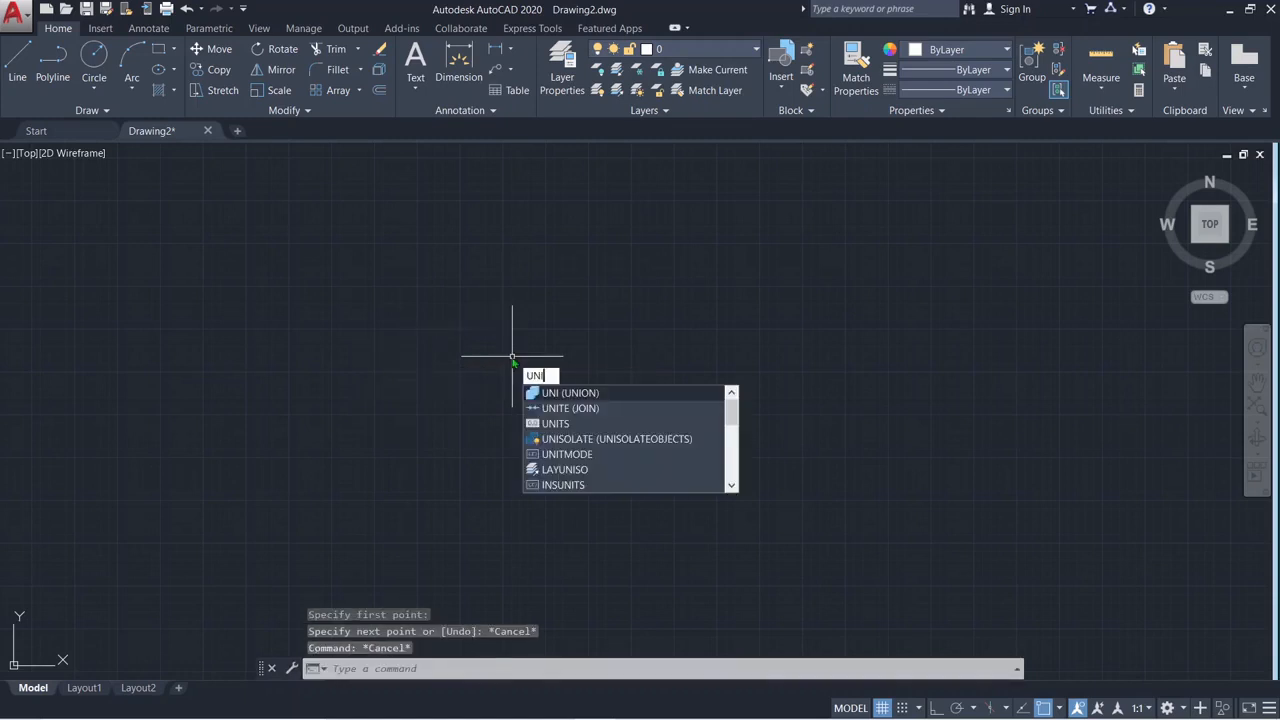
type("y")
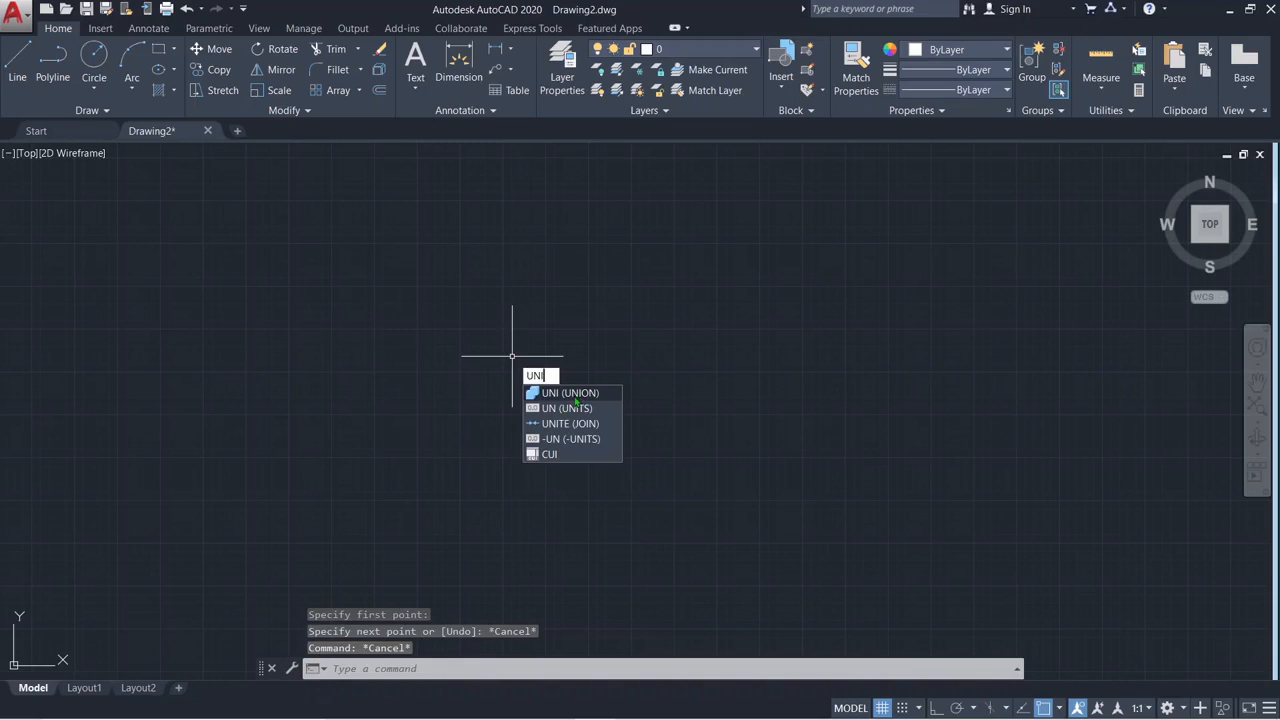
type("ts")
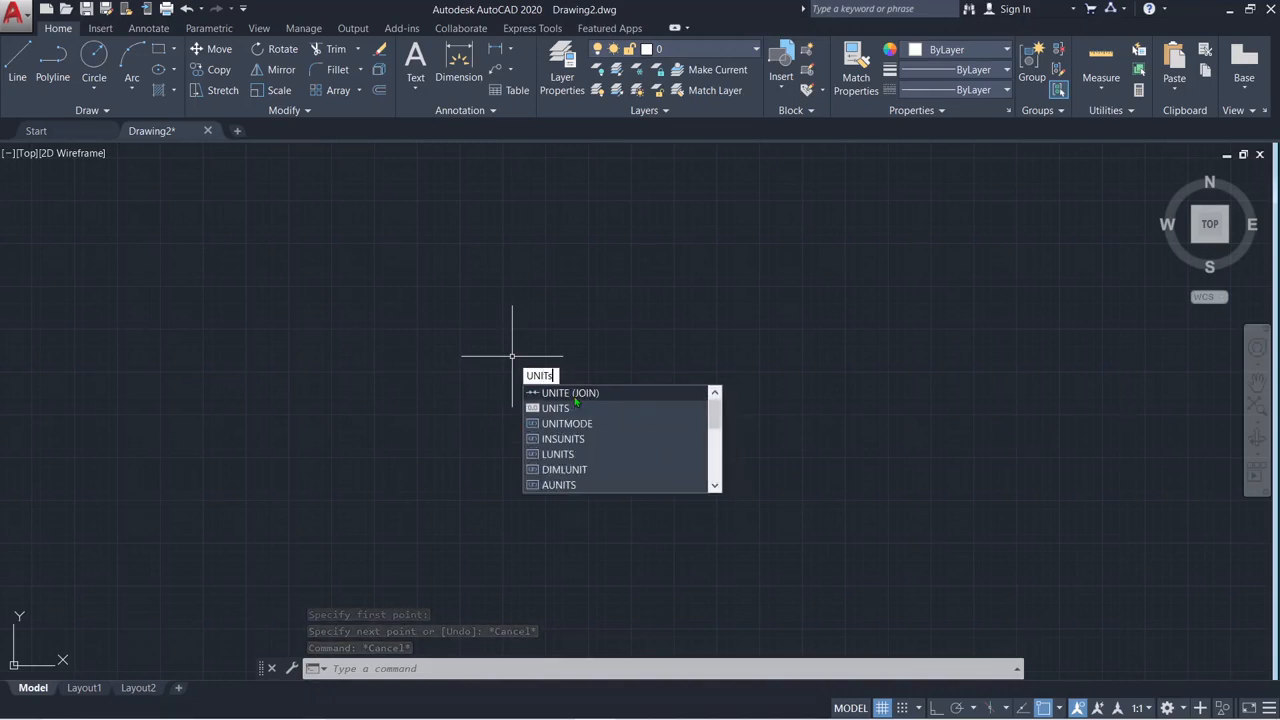
key("Return")
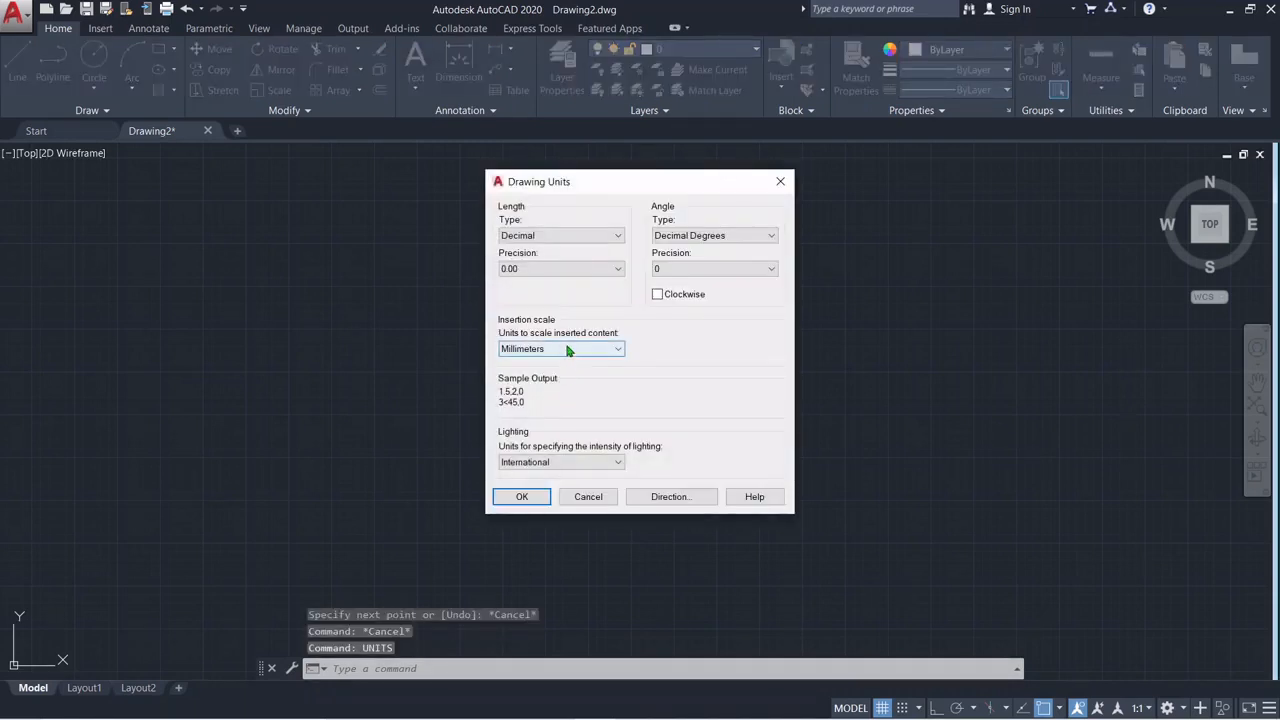
left_click(567, 349)
left_click(567, 349)
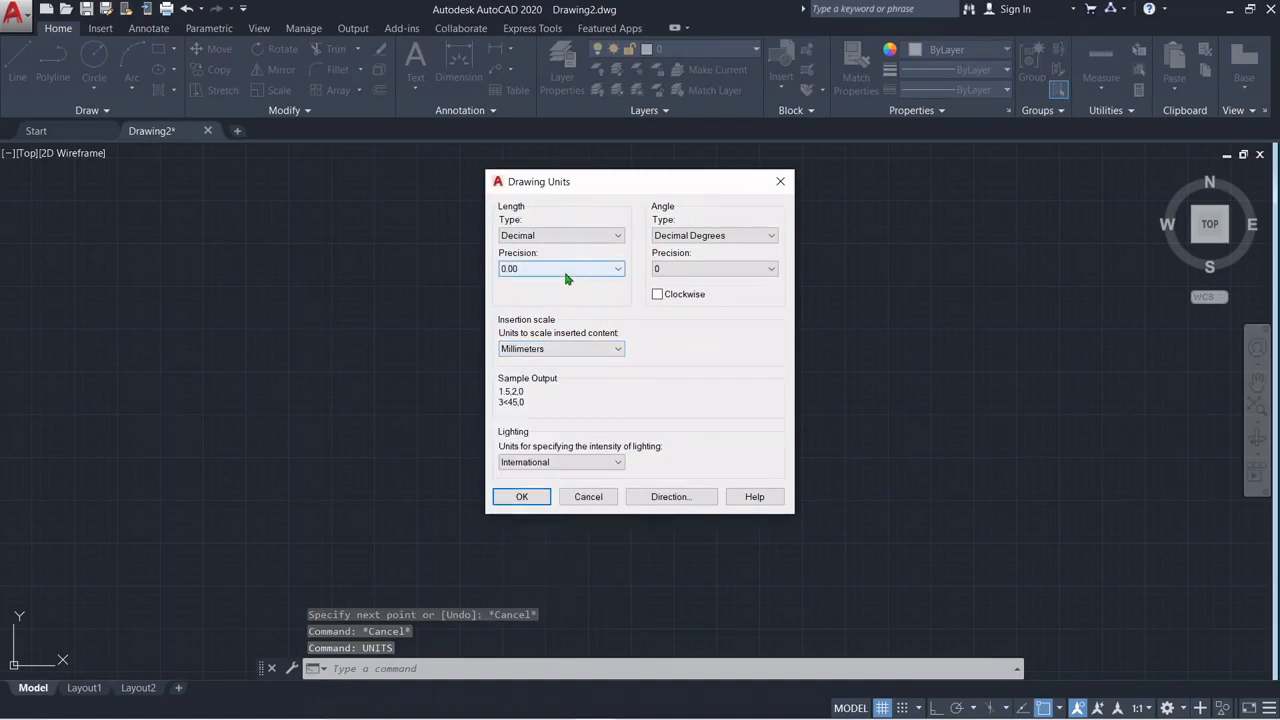
left_click(567, 238)
left_click(567, 236)
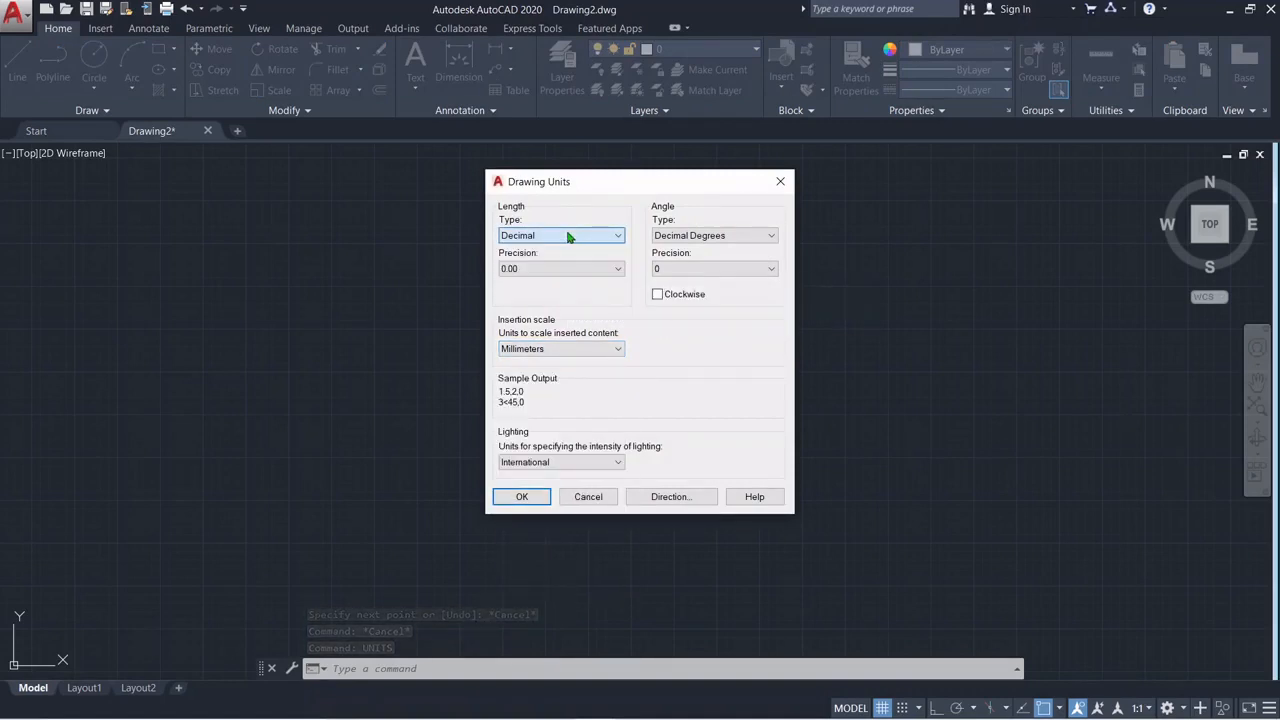
left_click(518, 496)
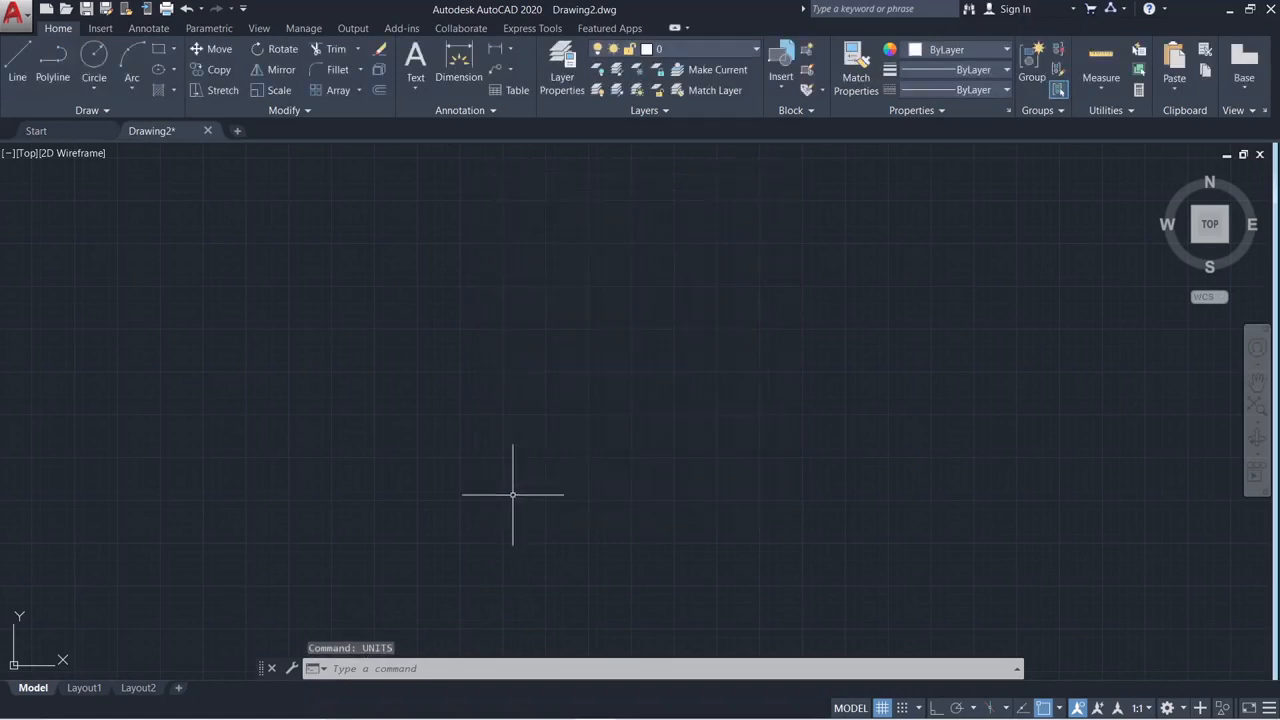
Open the Standard dimension style for modification through the DIMSTYLE command
type("D")
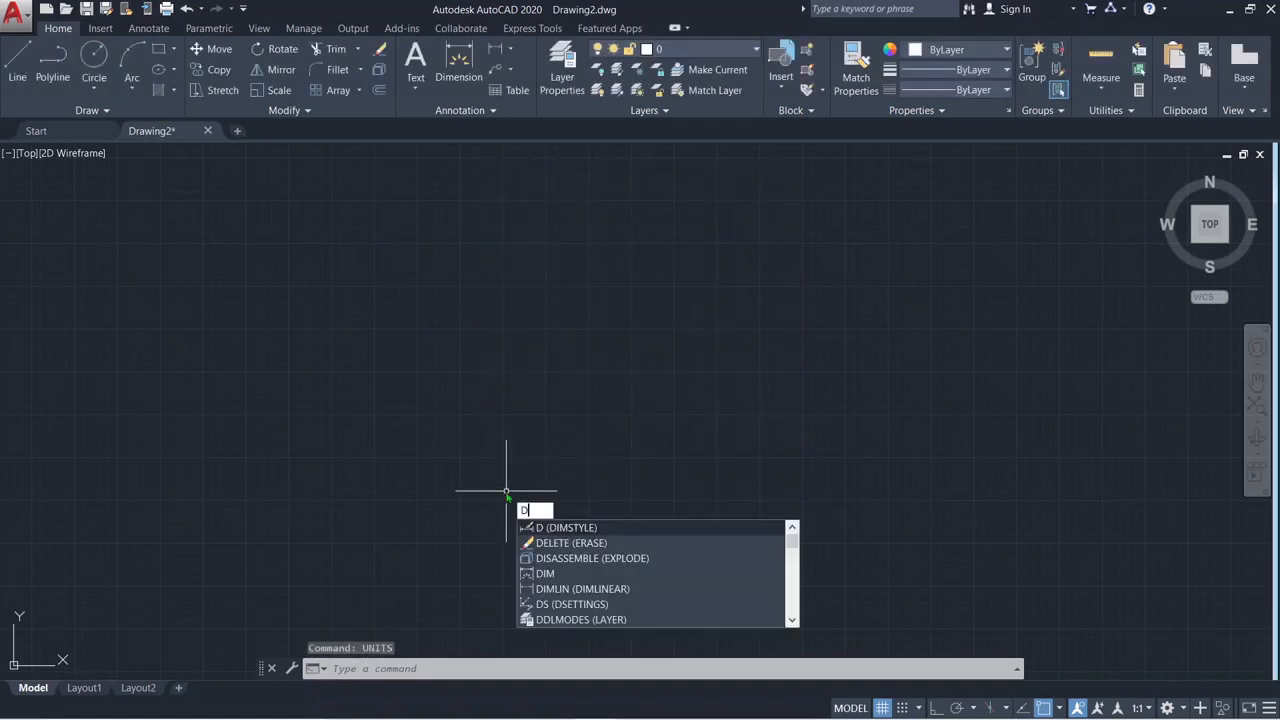
type("IM")
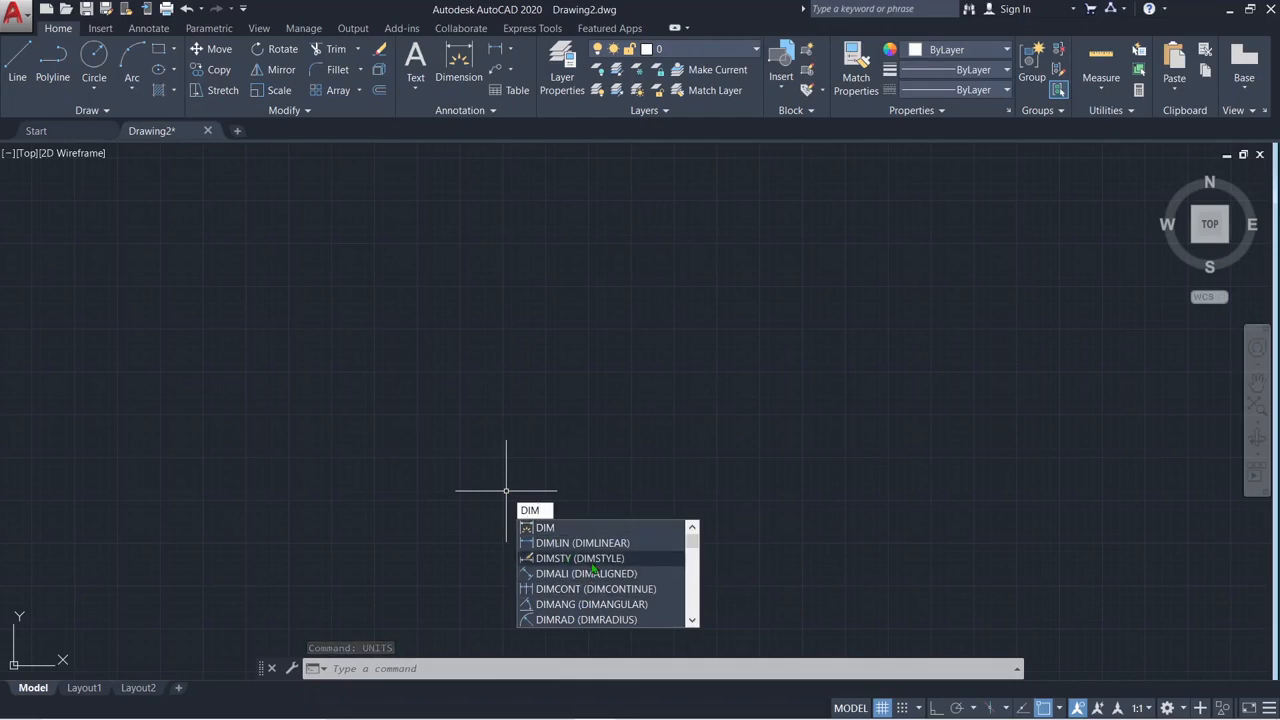
left_click(562, 560)
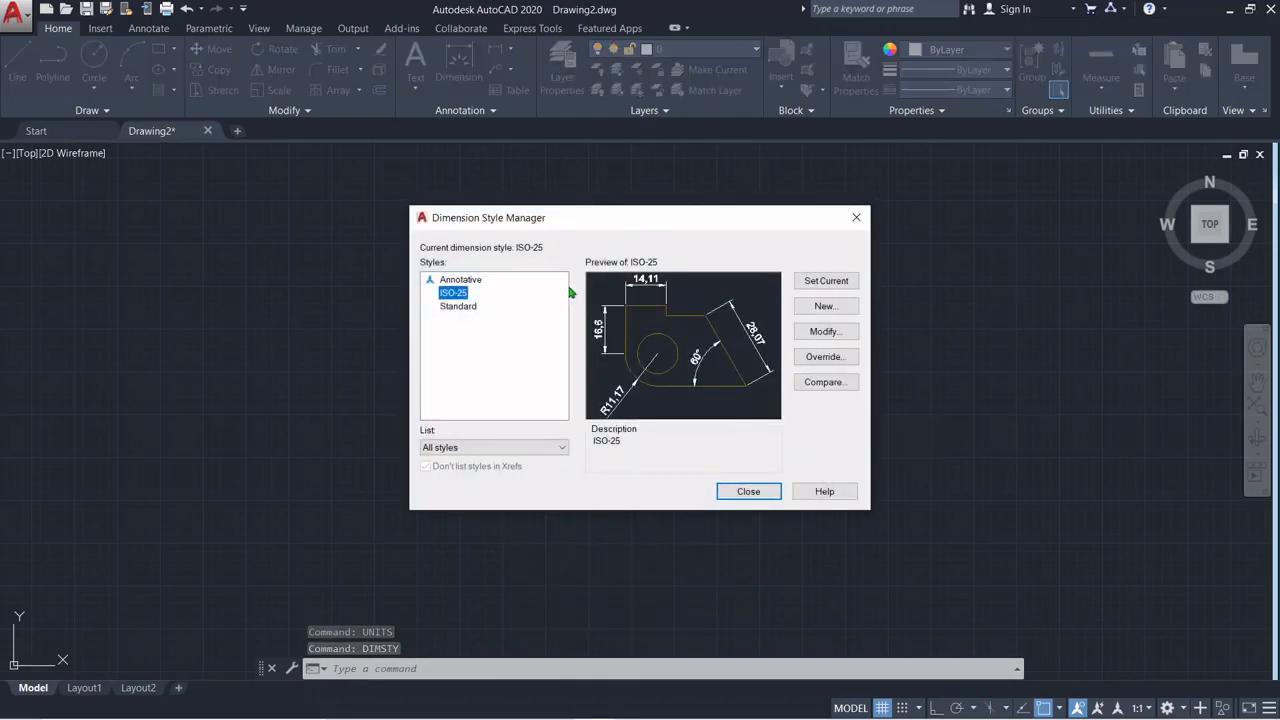
left_click(458, 306)
left_click(823, 332)
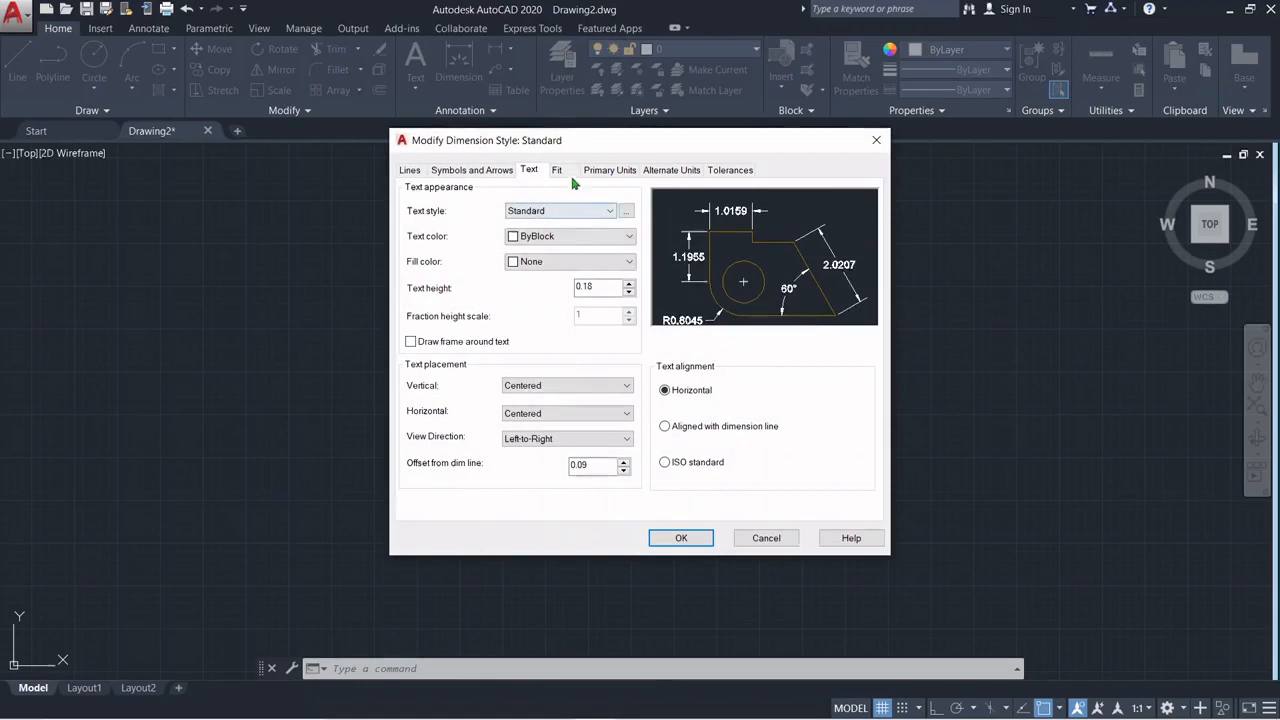
Set the linear dimension precision in the Standard style's primary units to 0.00
left_click(566, 172)
left_click(624, 174)
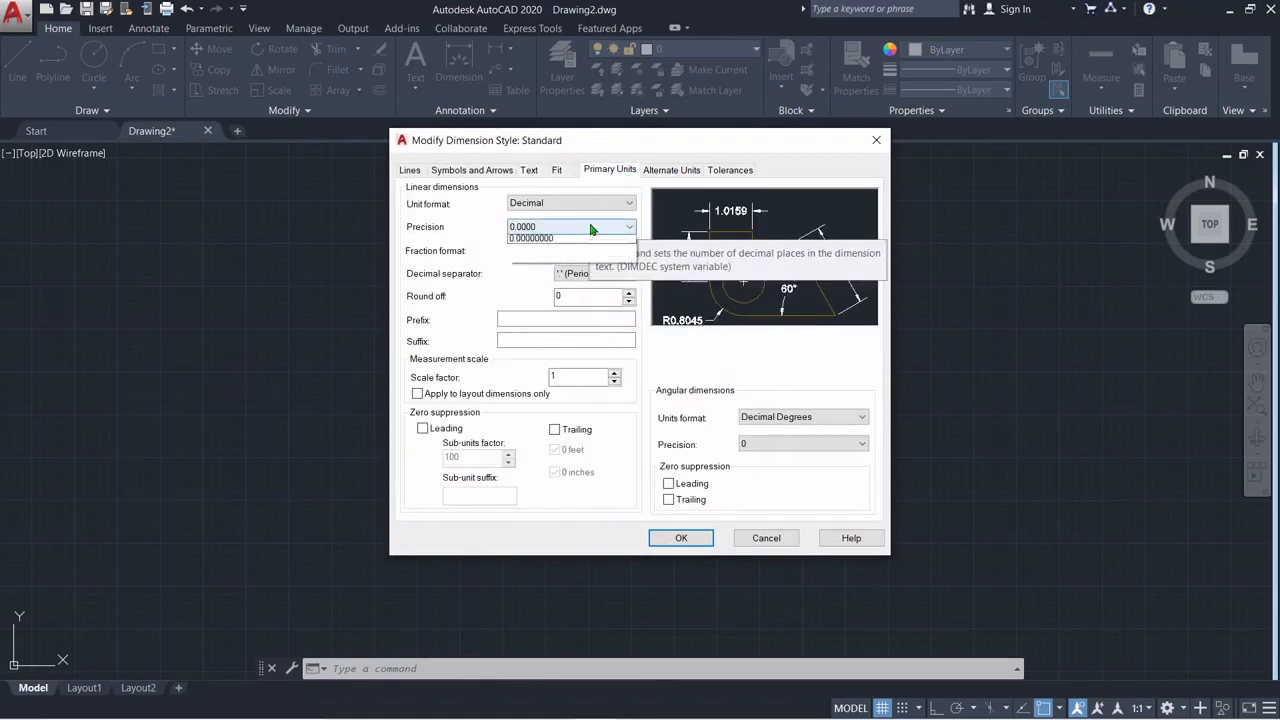
left_click(588, 227)
left_click(593, 208)
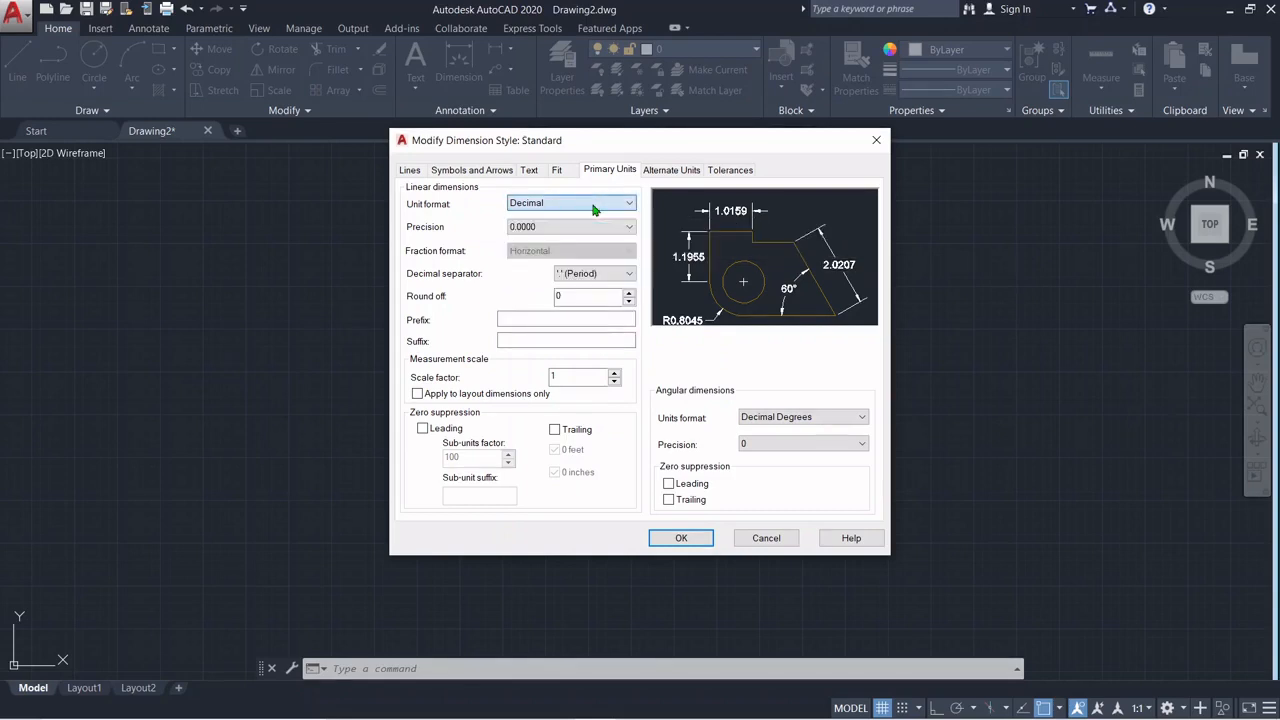
left_click(555, 227)
left_click(549, 251)
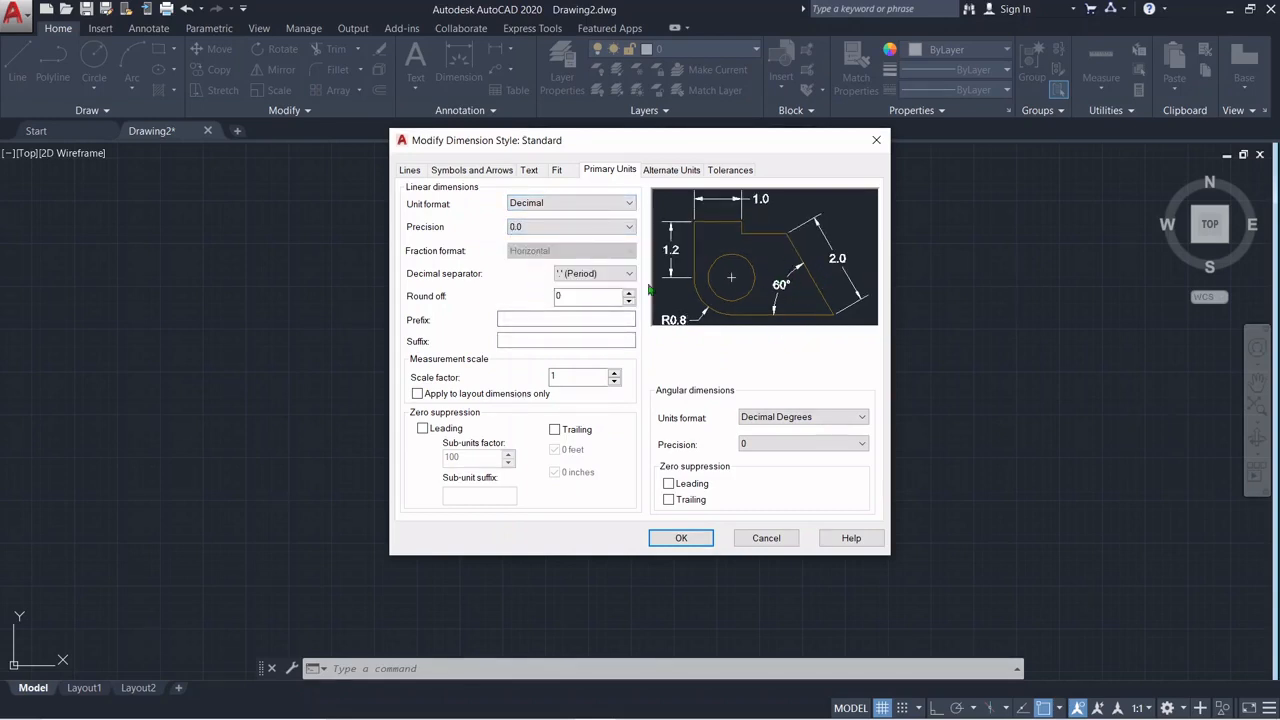
left_click(590, 231)
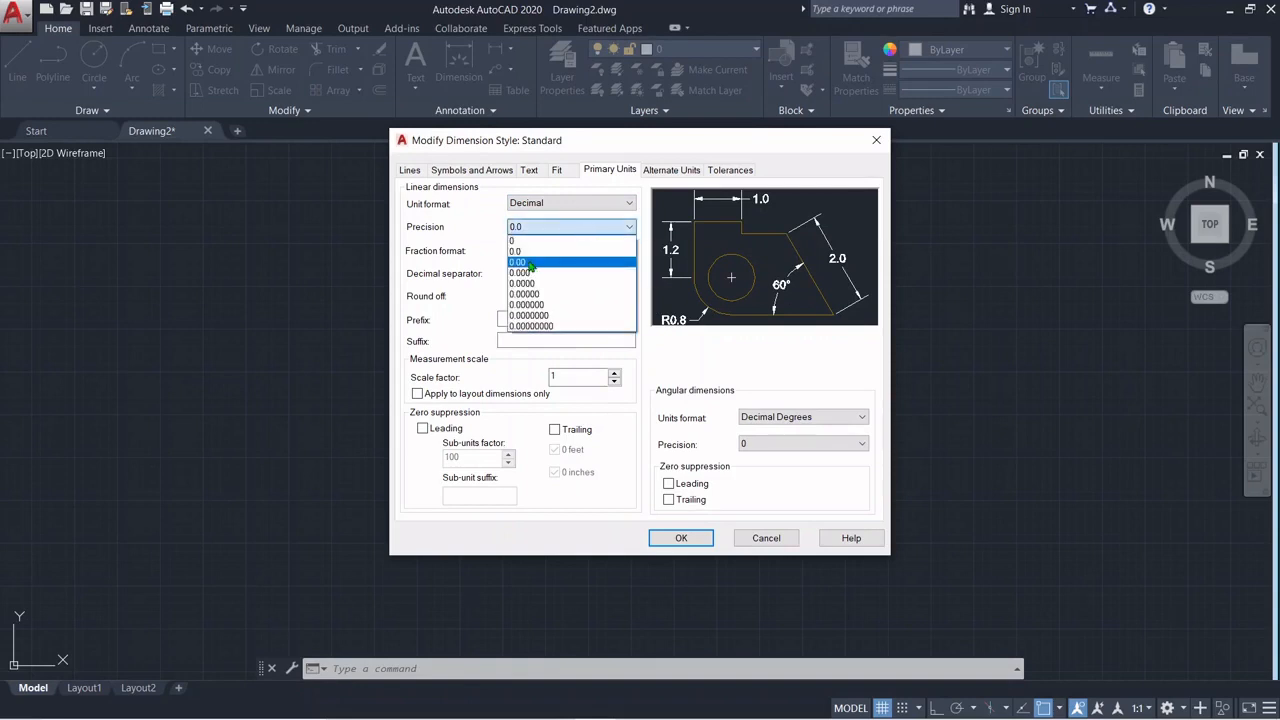
left_click(540, 265)
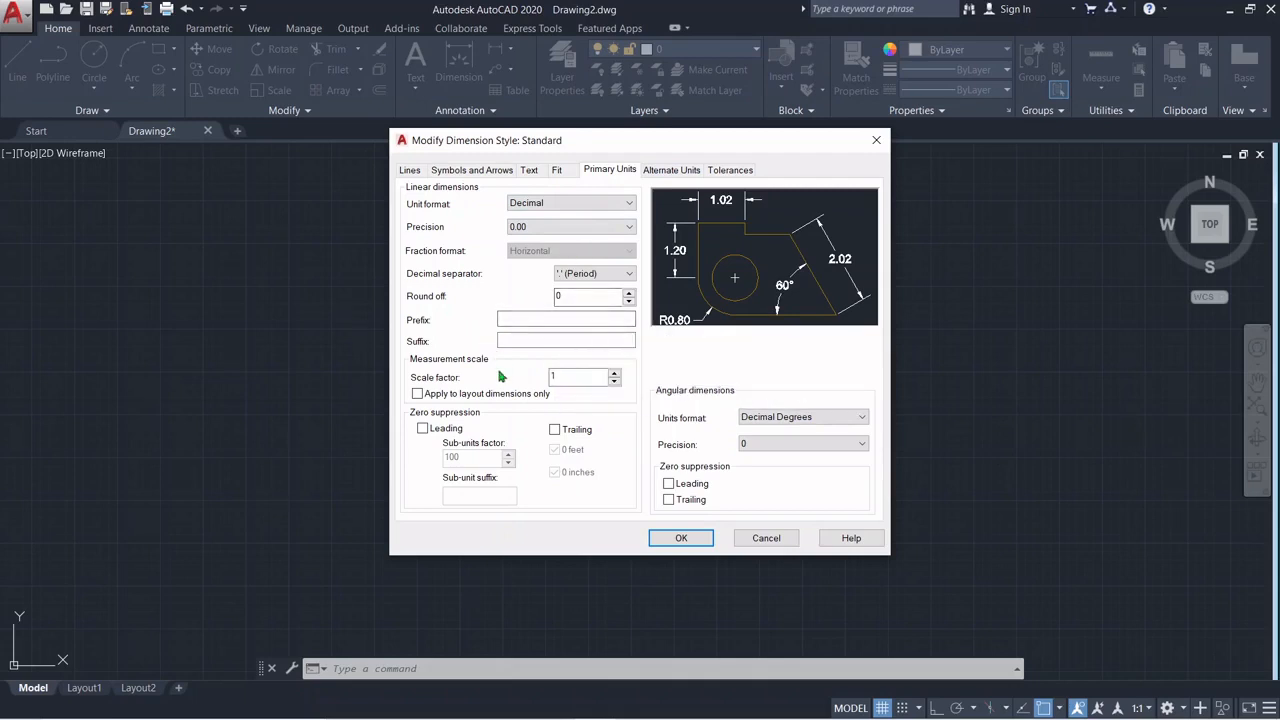
Try displaying alternate units in the Standard style's dimensions and turn them off again
left_click(670, 171)
left_click(465, 194)
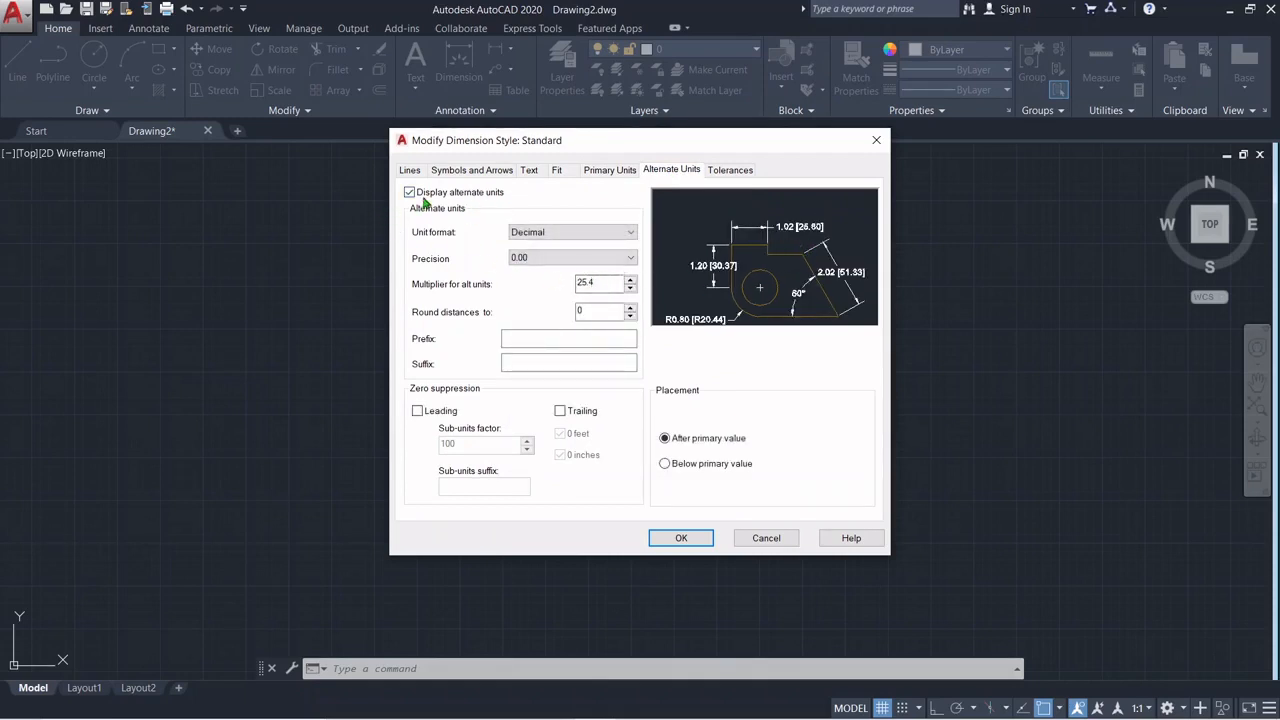
left_click(433, 196)
Set the Standard style's text height to 50 and make Standard the current dimension style
left_click(560, 171)
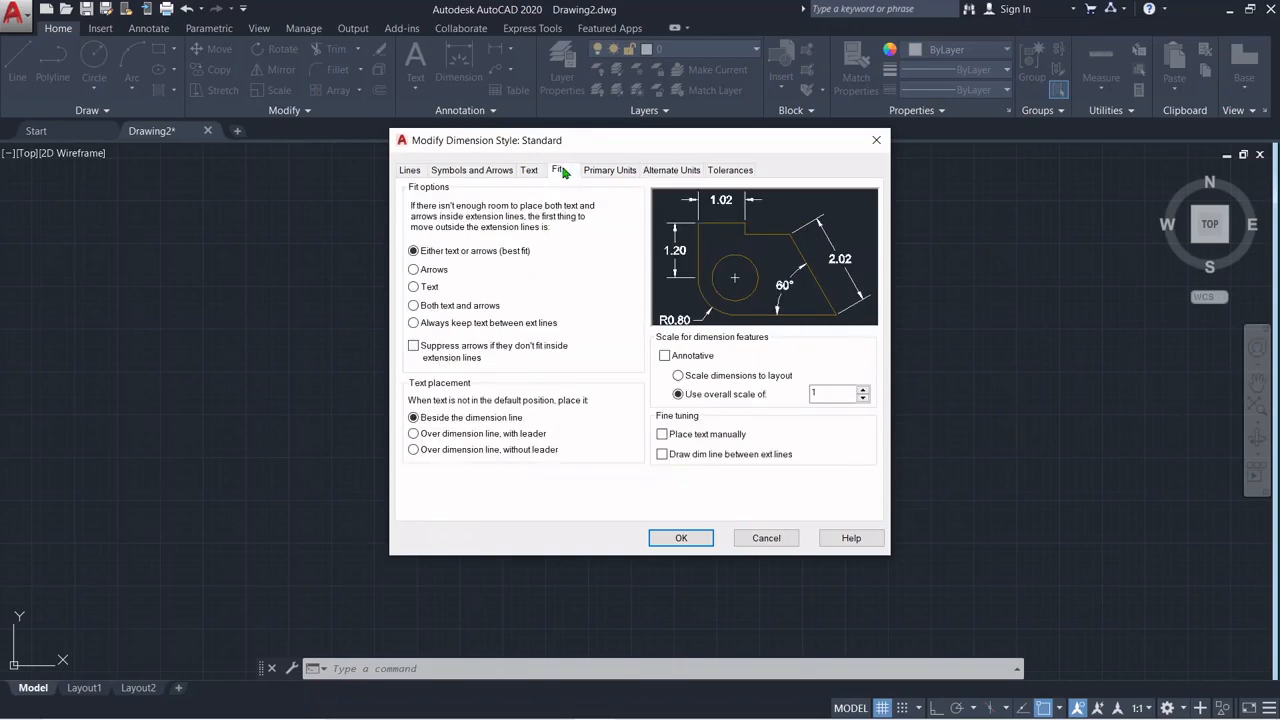
left_click(530, 177)
left_click(493, 178)
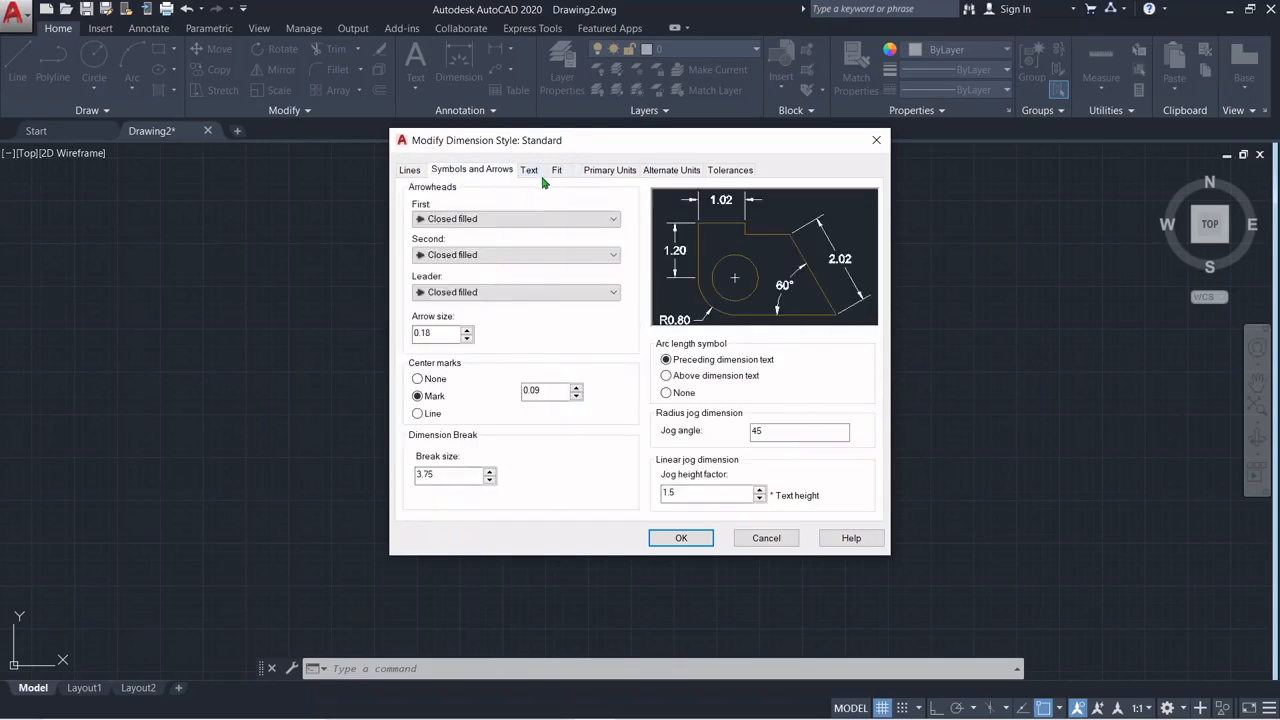
left_click(533, 173)
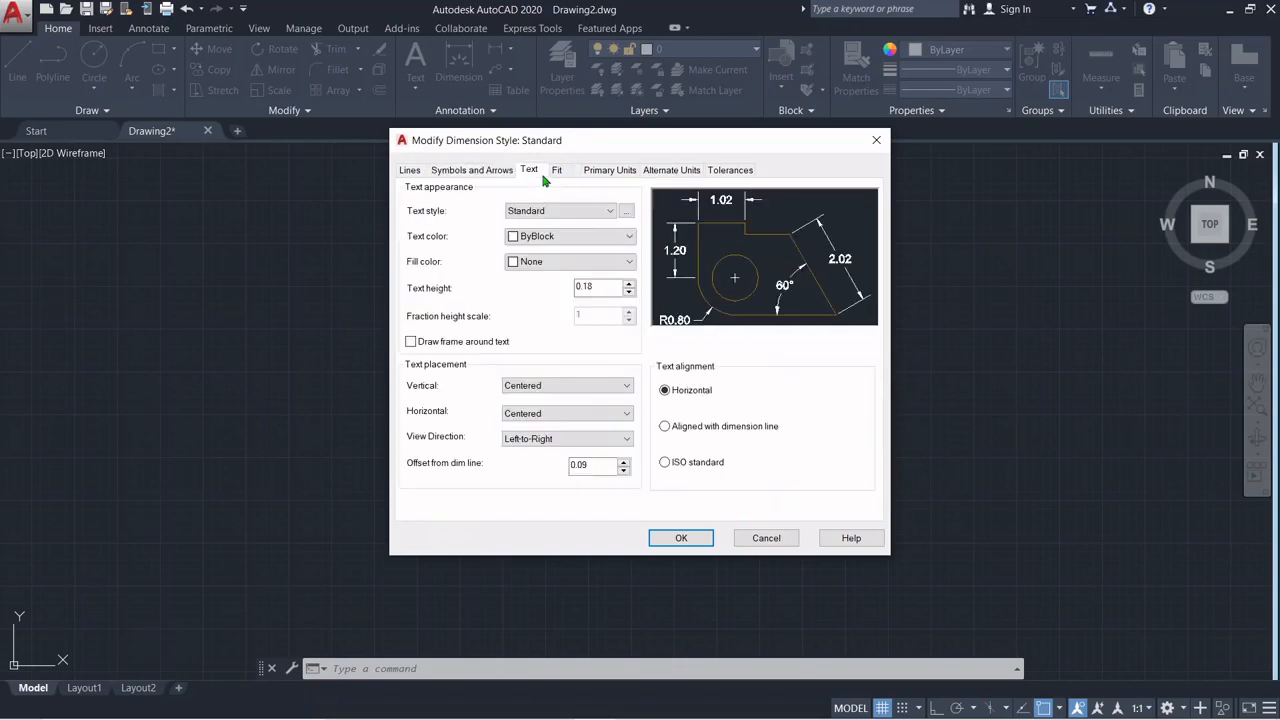
double_click(588, 287)
type("50")
left_click(684, 537)
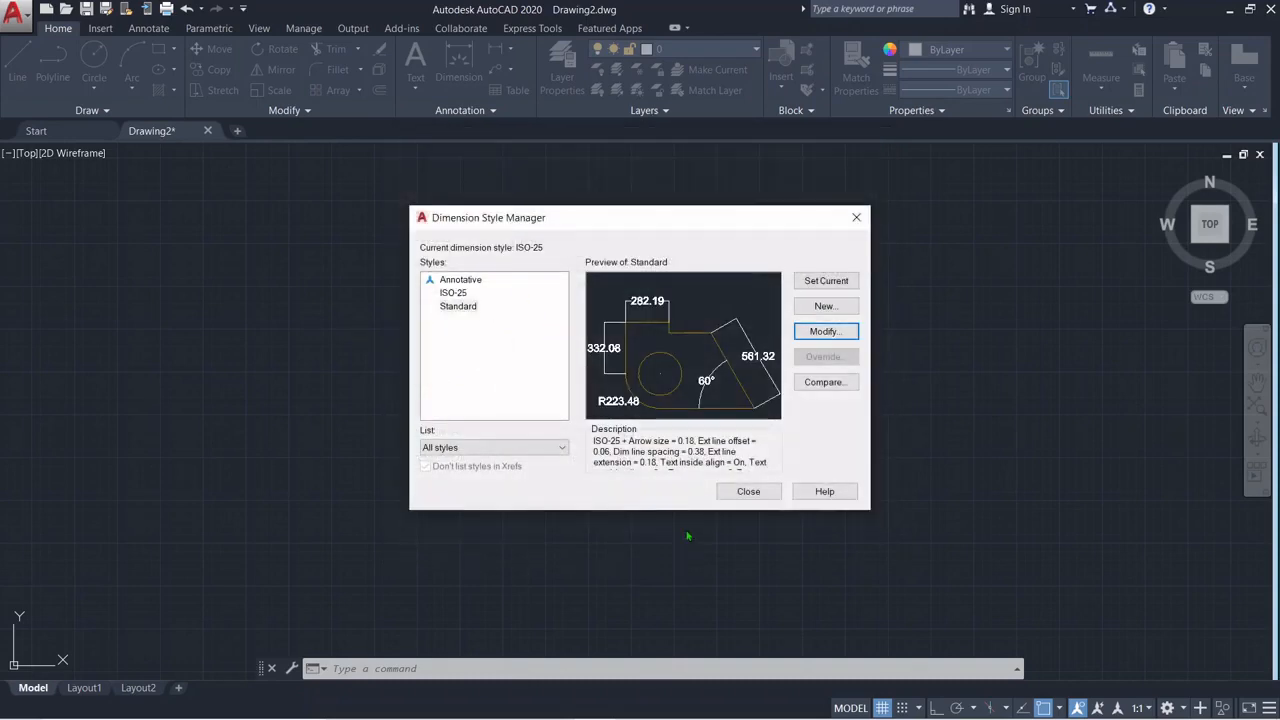
left_click(826, 281)
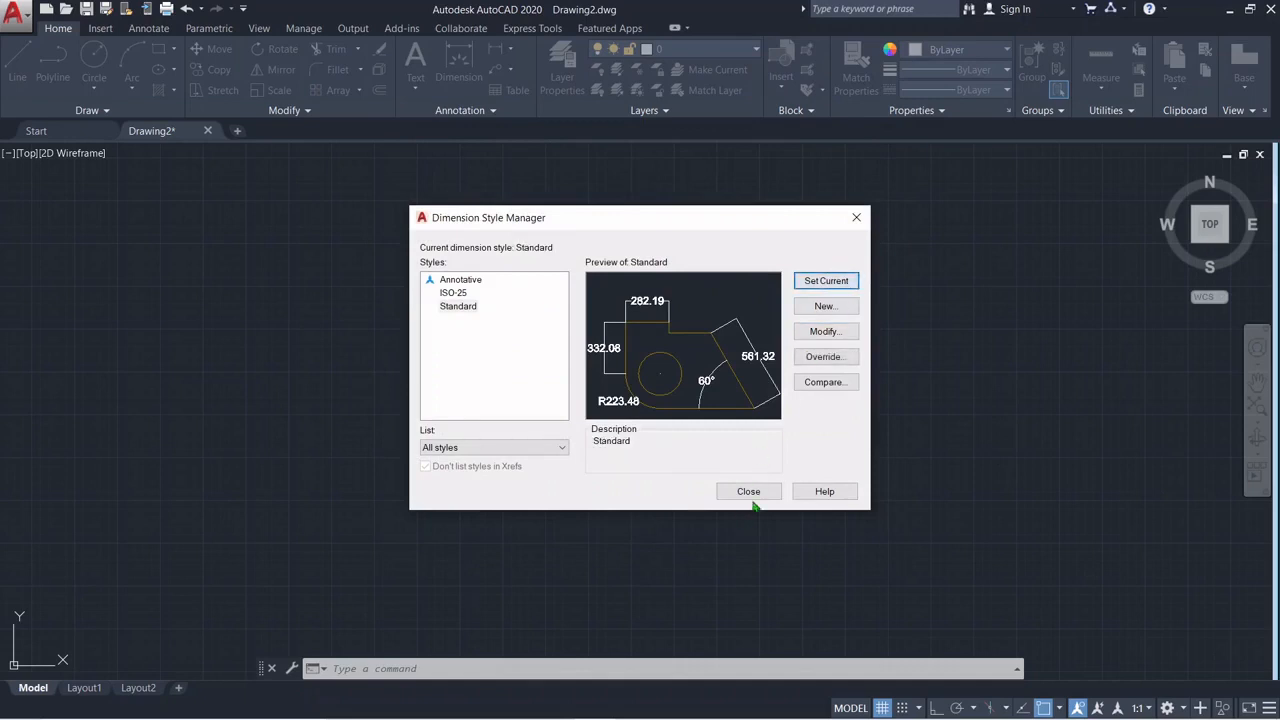
left_click(750, 491)
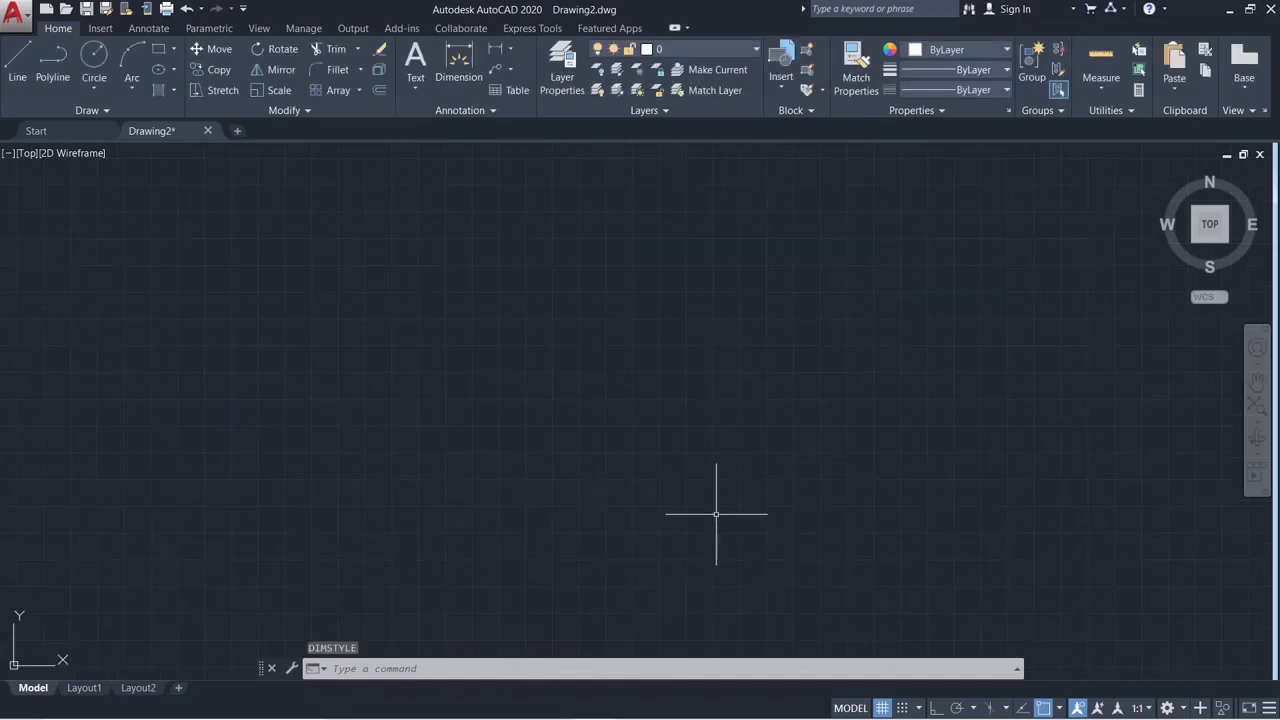
left_click(17, 62)
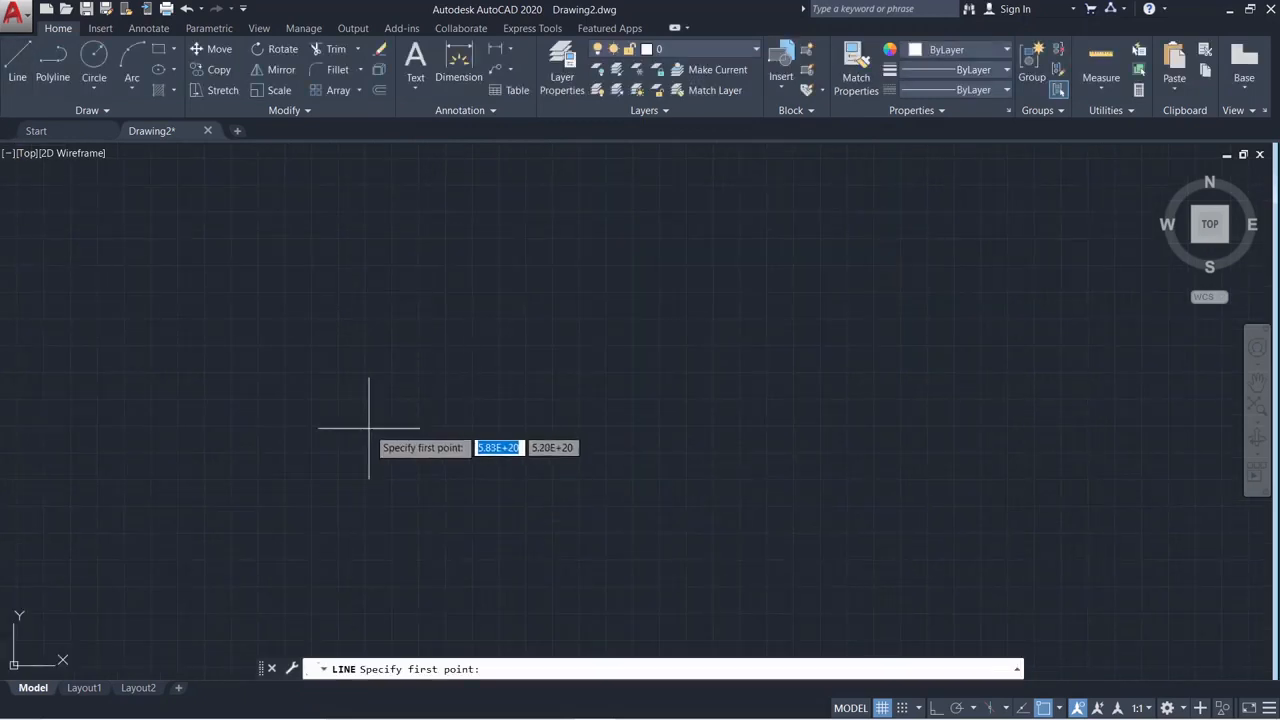
key("Escape")
key("Escape")
key("Escape")
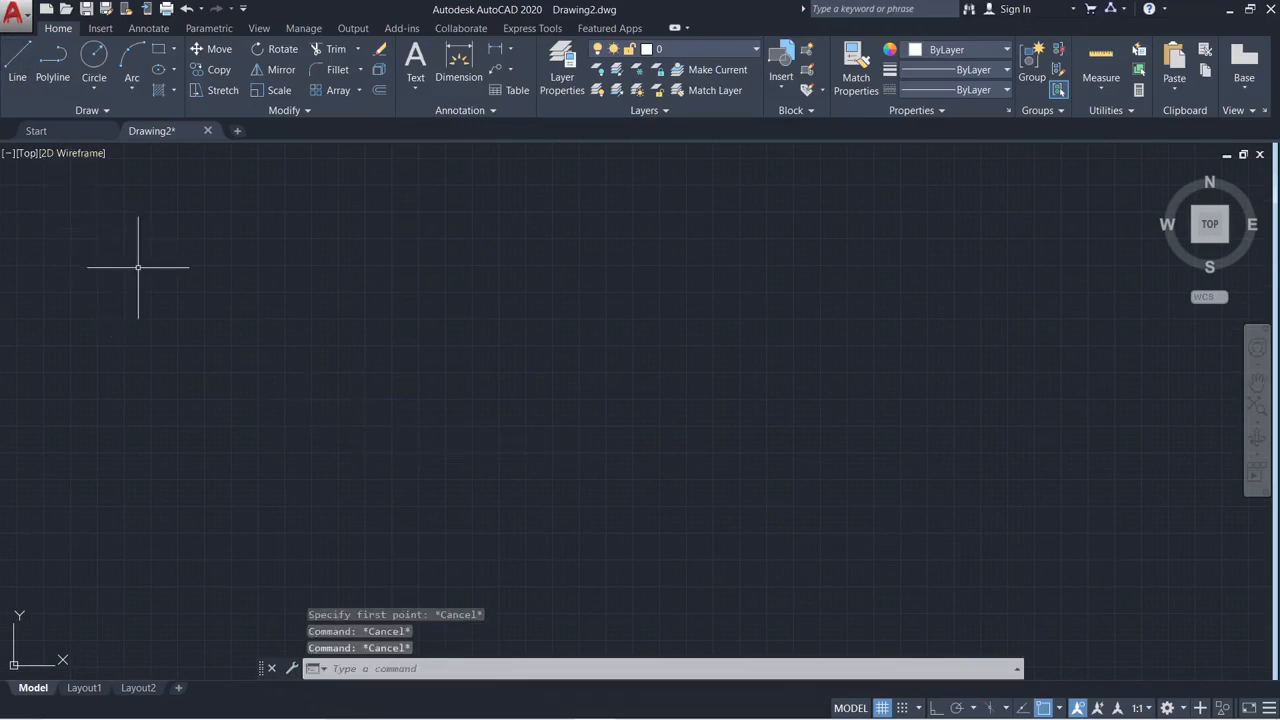
Draw a freehand chain of four connected line segments in the upper middle of the drawing area
type("L")
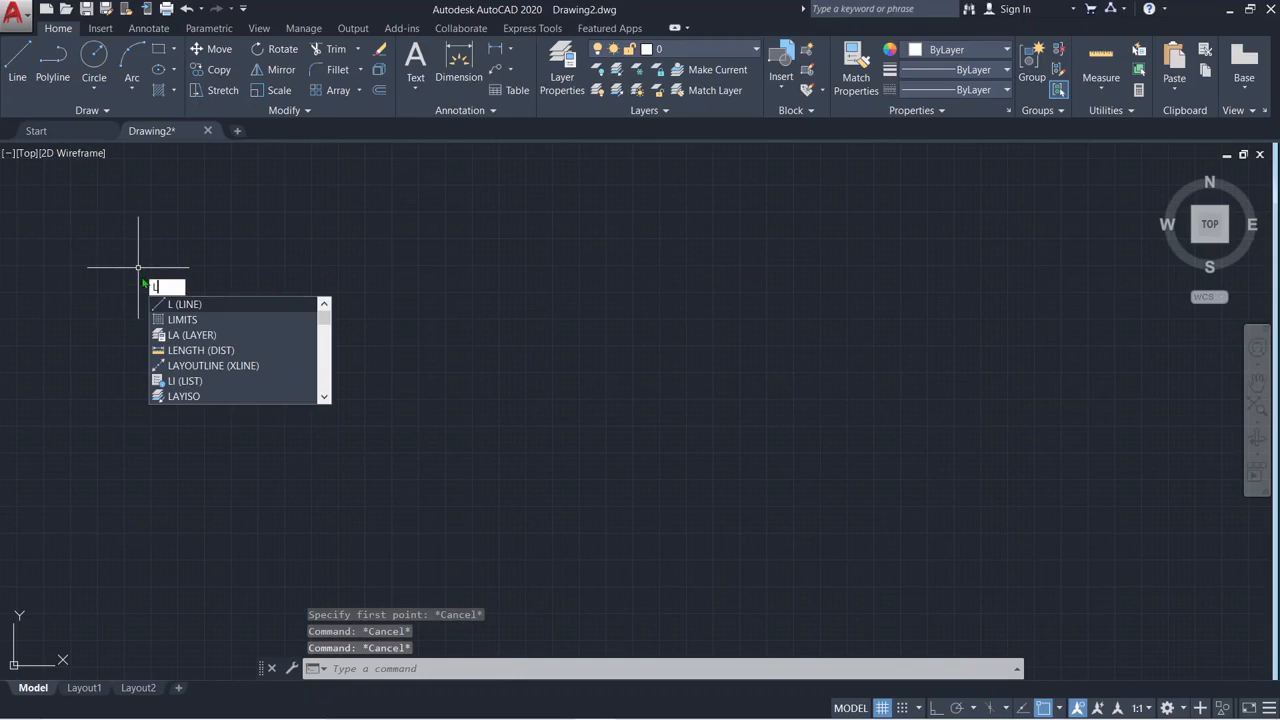
key("Return")
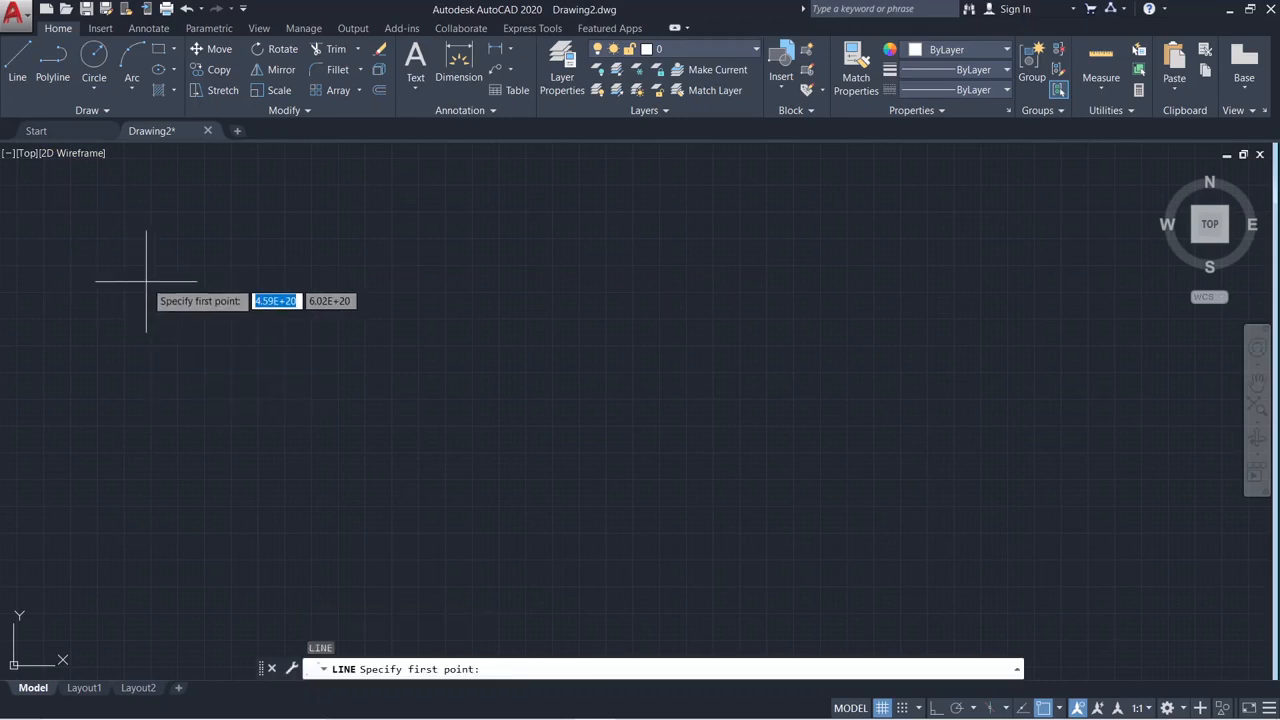
left_click(145, 281)
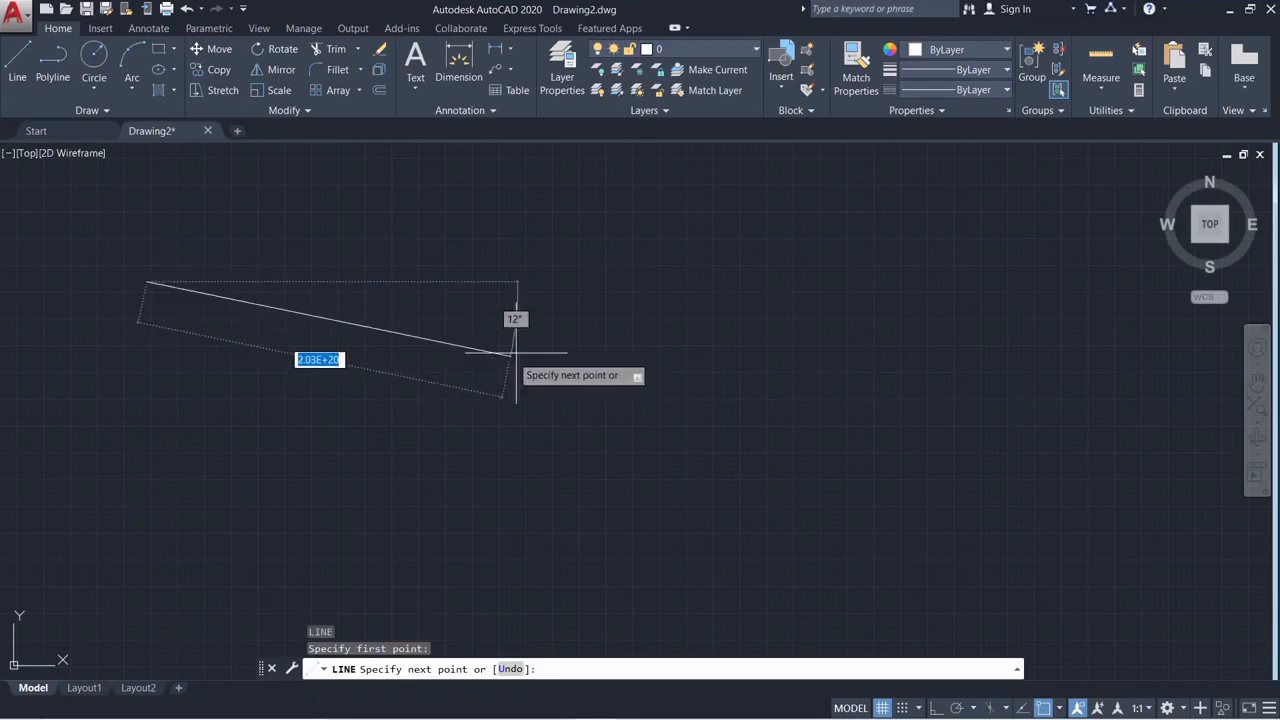
left_click(605, 284)
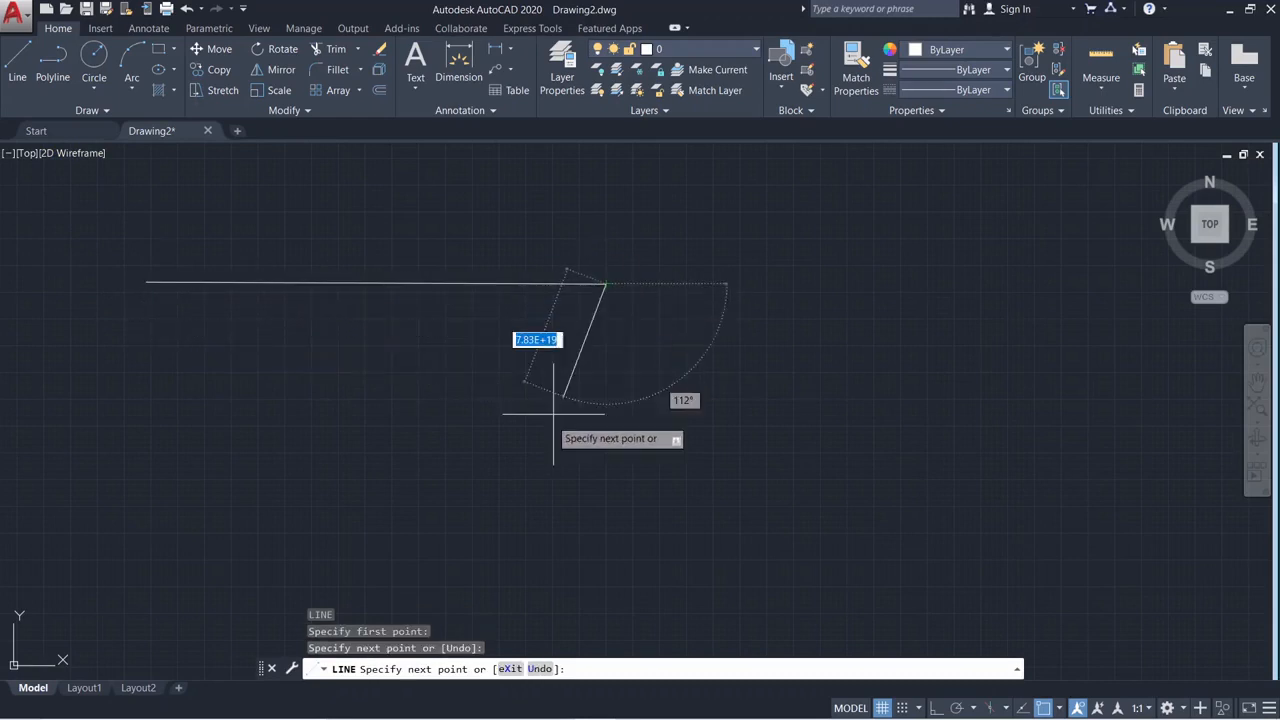
left_click(421, 369)
key("Escape")
key("Escape")
key("Escape")
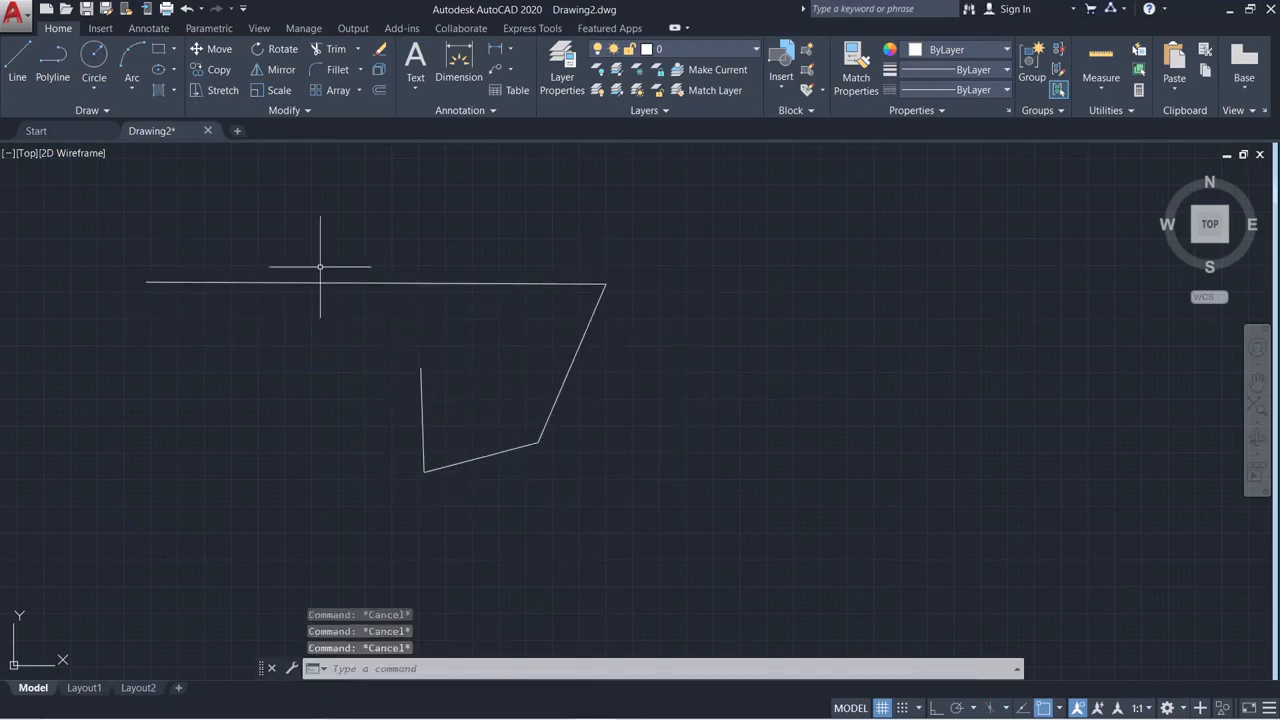
Try to draw a line with length 100 to the right of the freehand segments
left_click(17, 65)
left_click(762, 481)
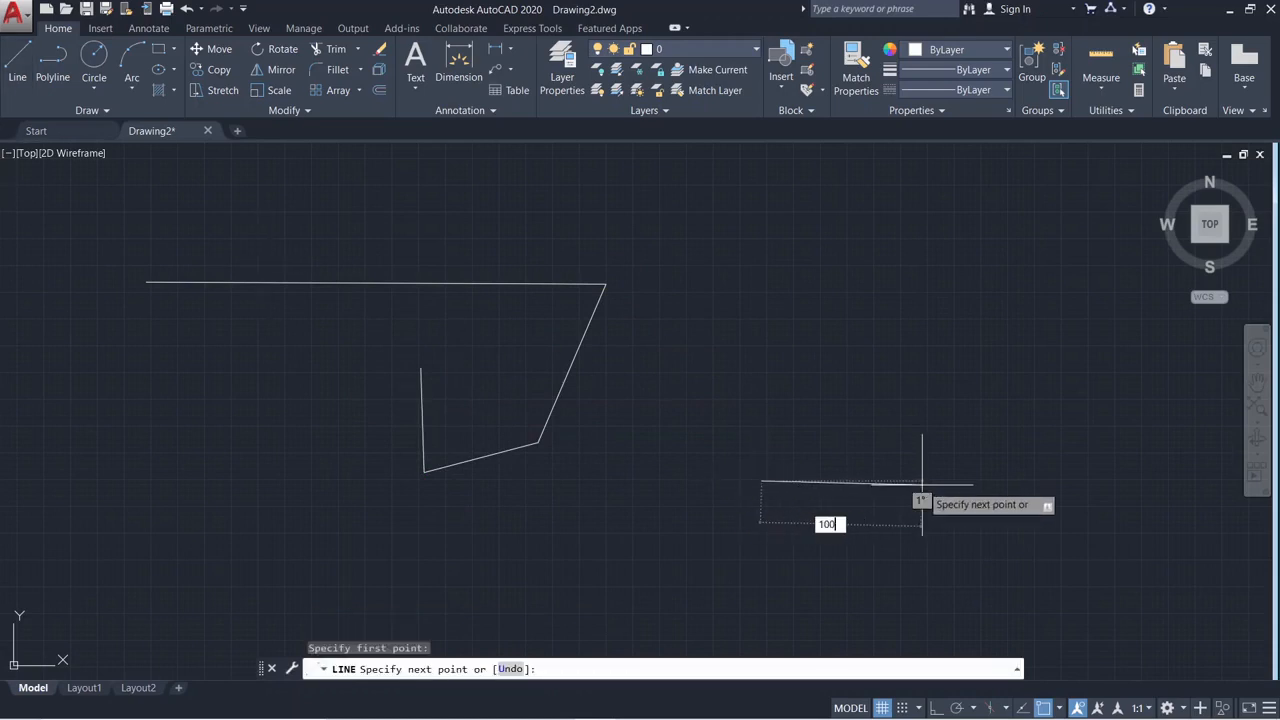
key("Return")
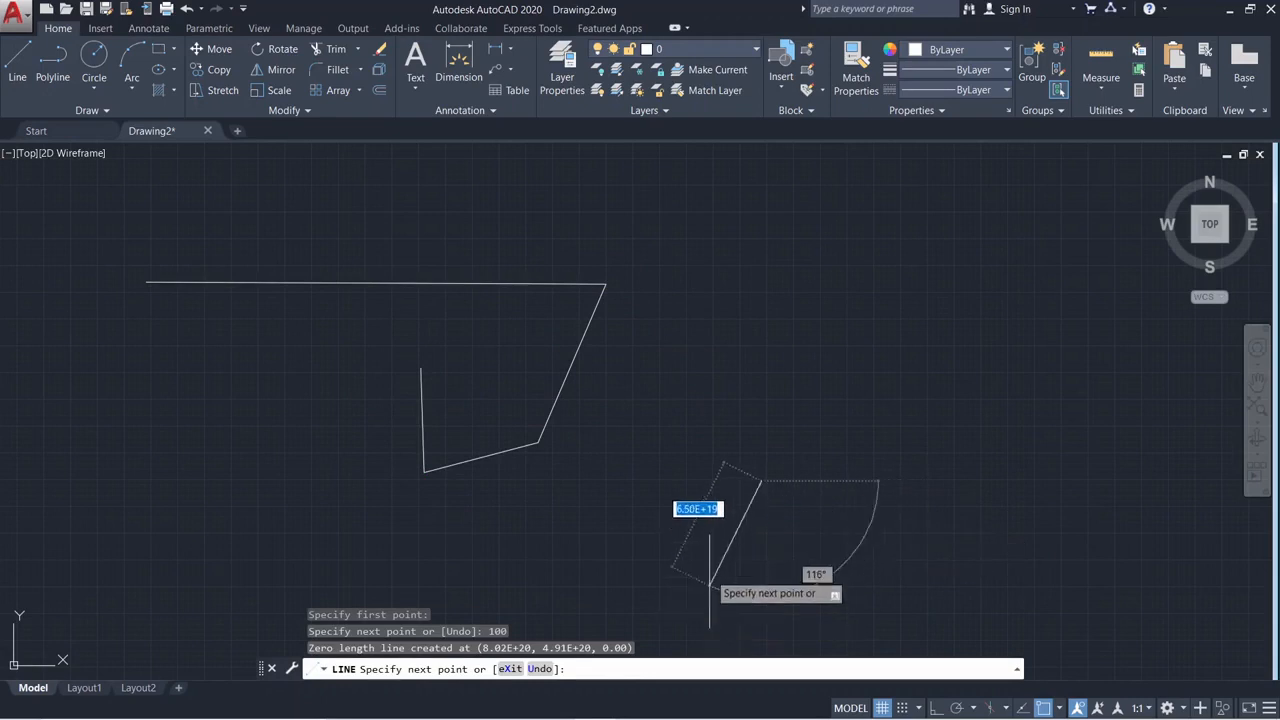
key("Escape")
Look for the 100-unit line beside the freehand segments and inspect it up close
scroll(765, 505, "down", 5)
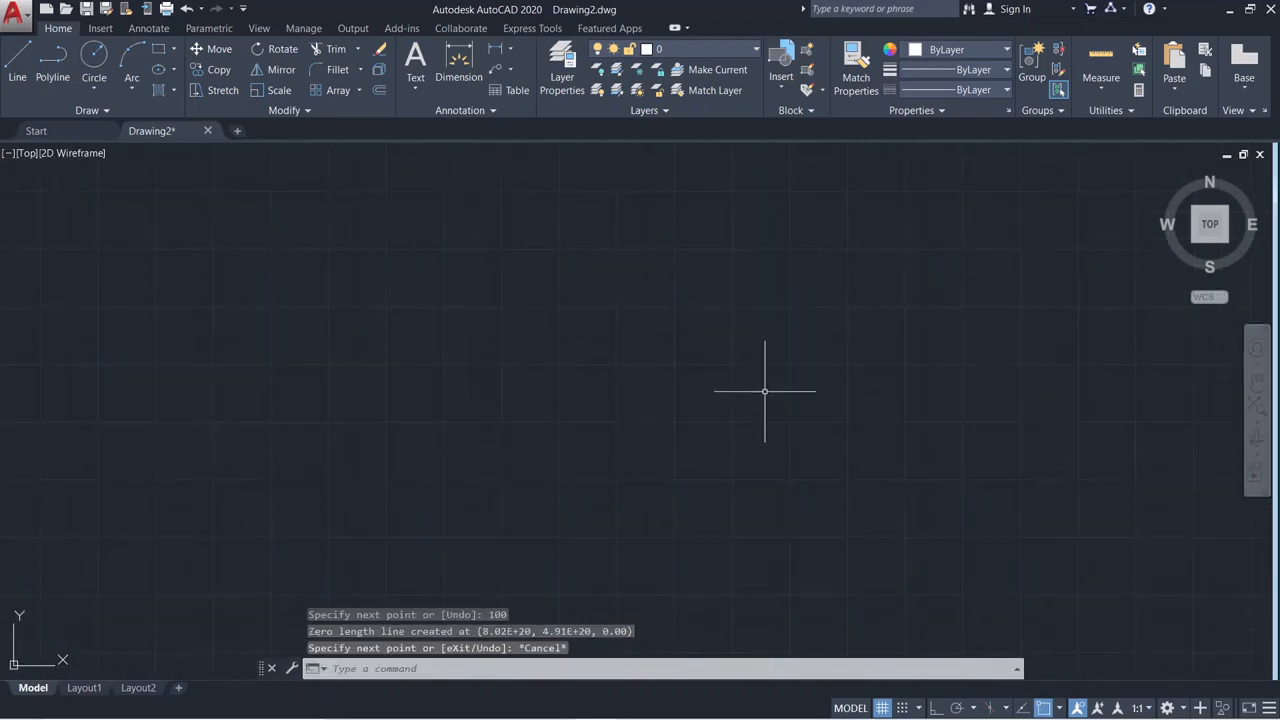
scroll(660, 420, "up", 3)
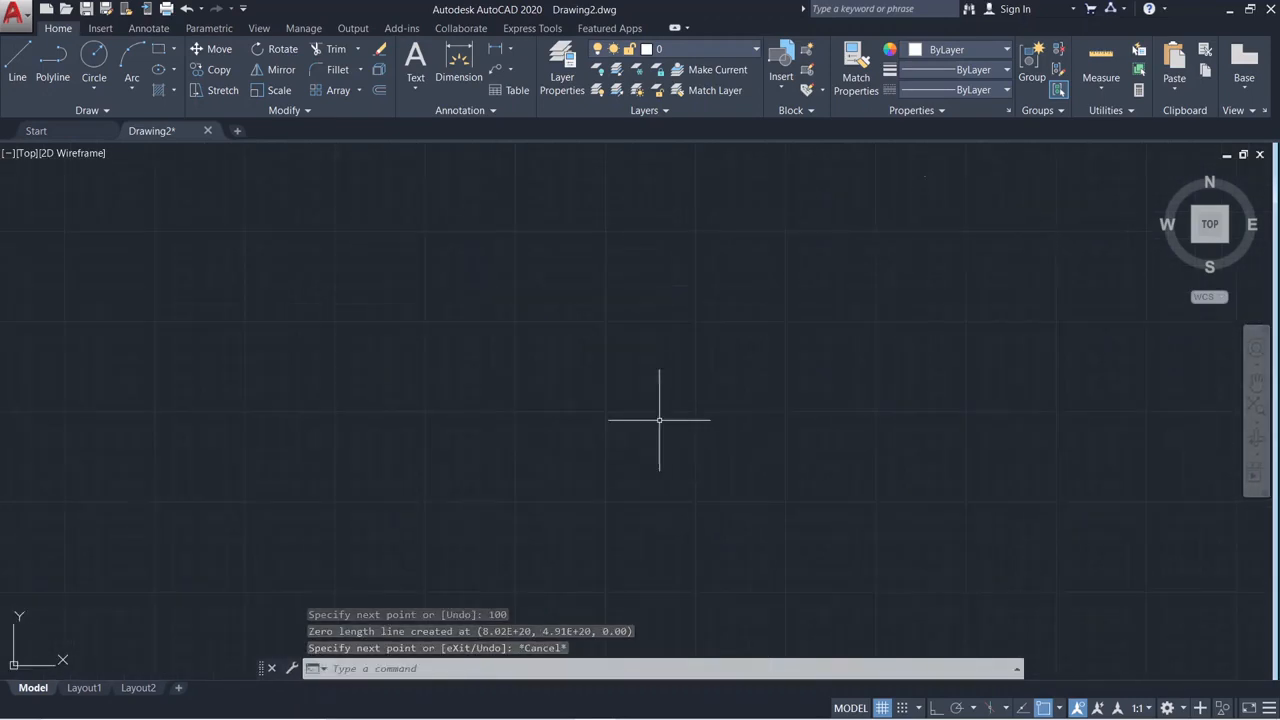
middle_click_drag(640, 465, 776, 404)
scroll(970, 294, "up", 5)
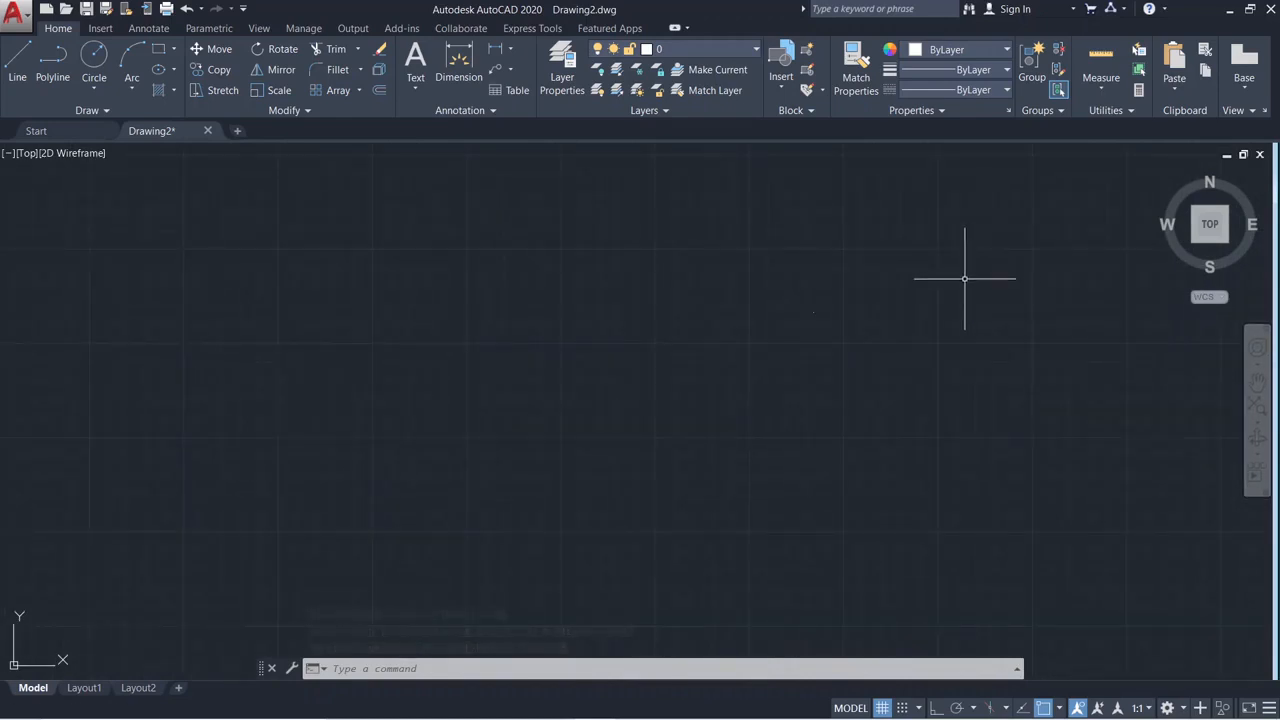
scroll(898, 284, "up", 5)
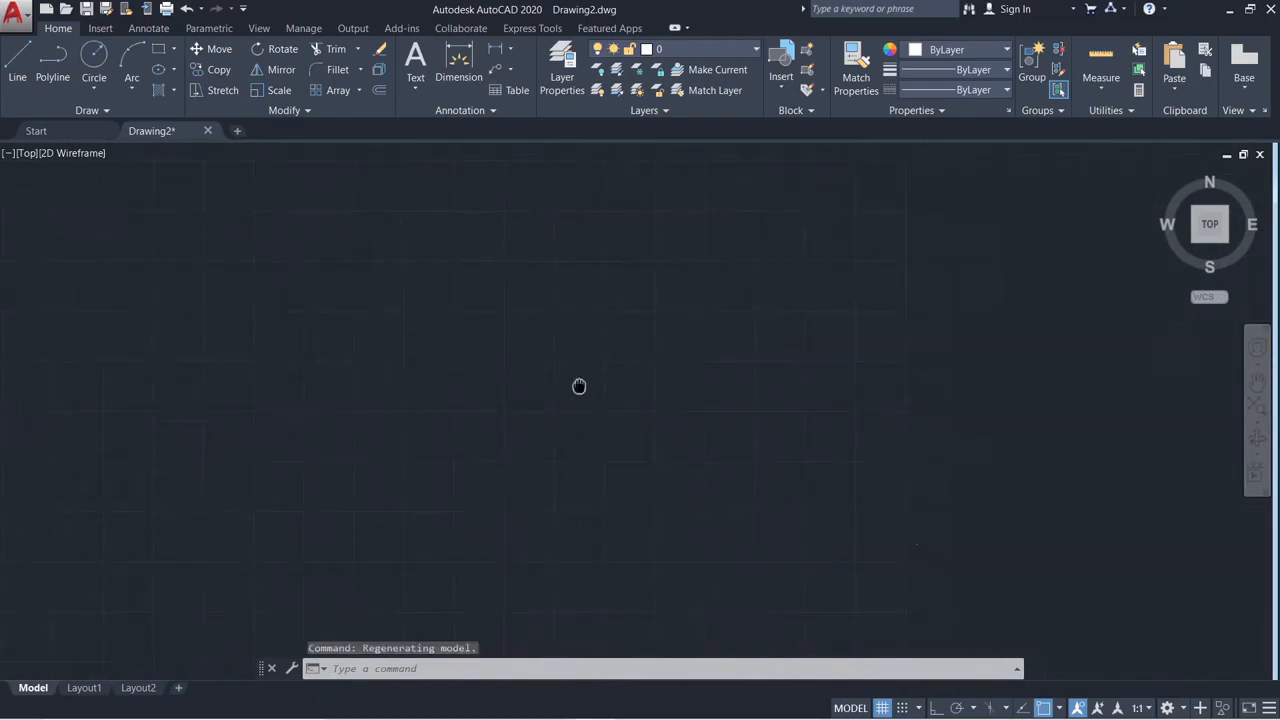
middle_click_drag(579, 386, 480, 388)
middle_click_drag(480, 388, 678, 452)
scroll(710, 480, "up", 3)
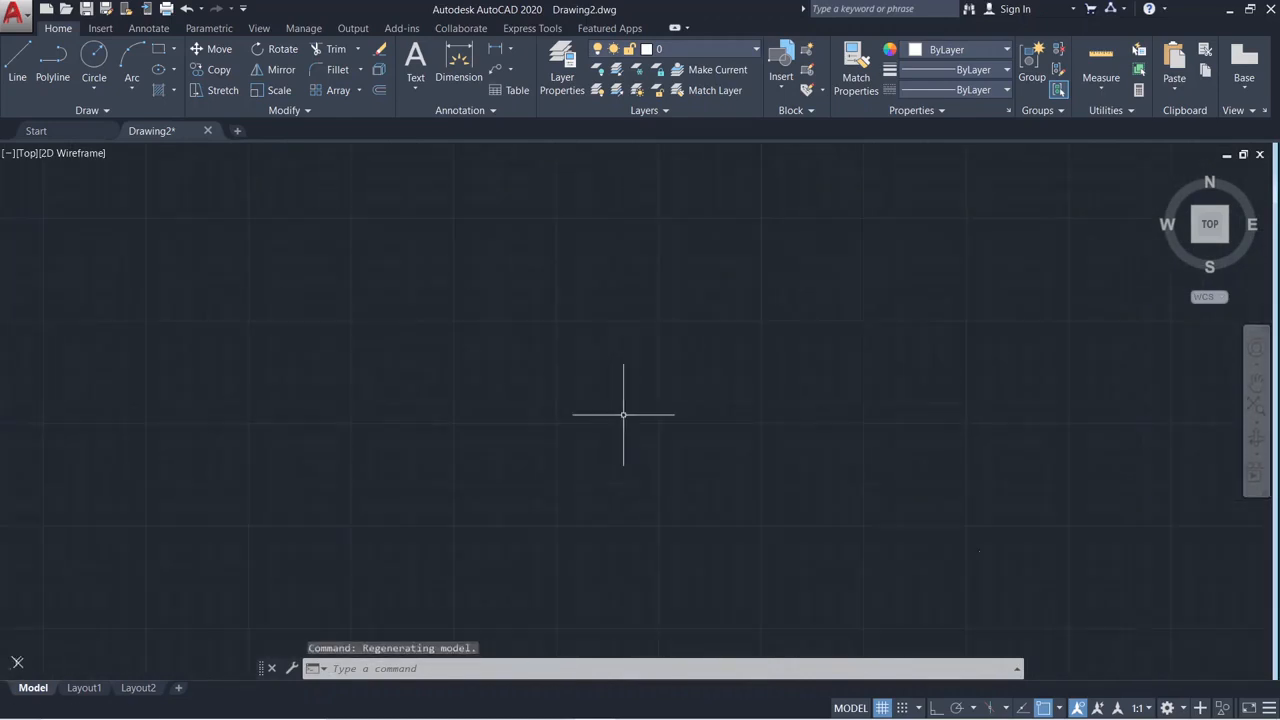
left_click(804, 424)
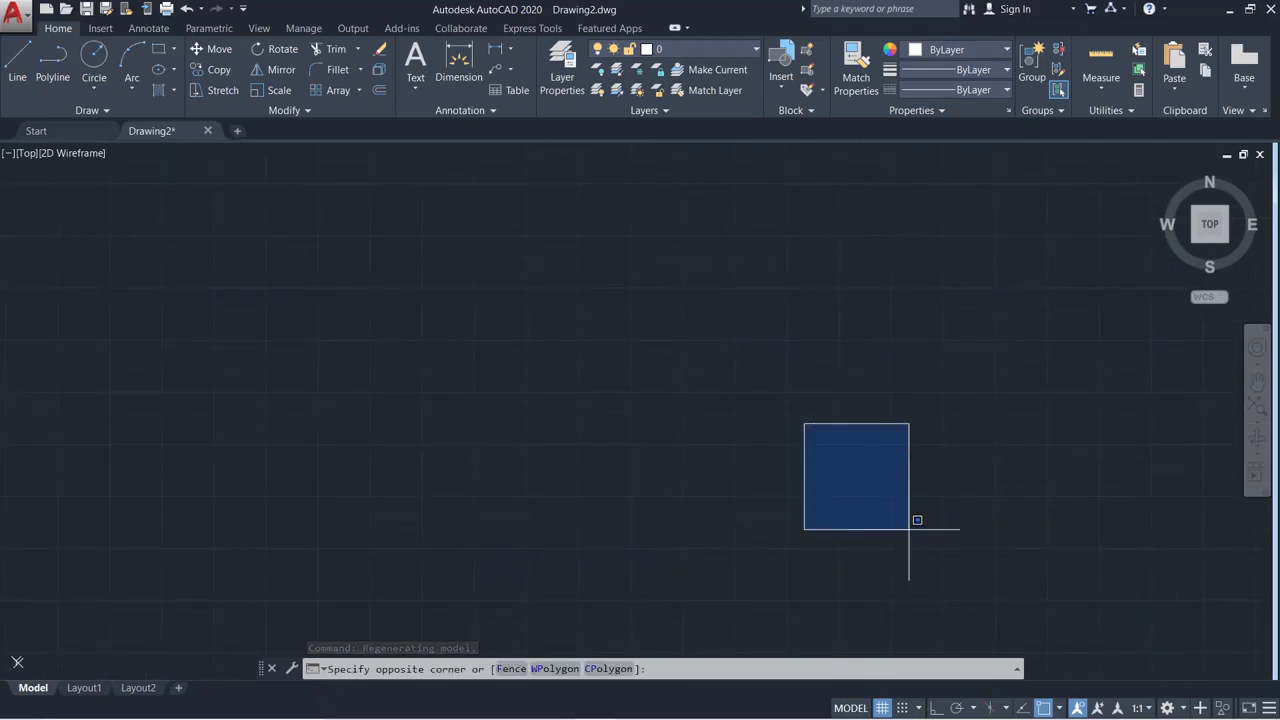
left_click_drag(909, 530, 968, 580)
mouse_move(812, 434)
left_mouse_down()
mouse_move(857, 543)
mouse_move(877, 543)
left_mouse_up()
left_click(856, 498)
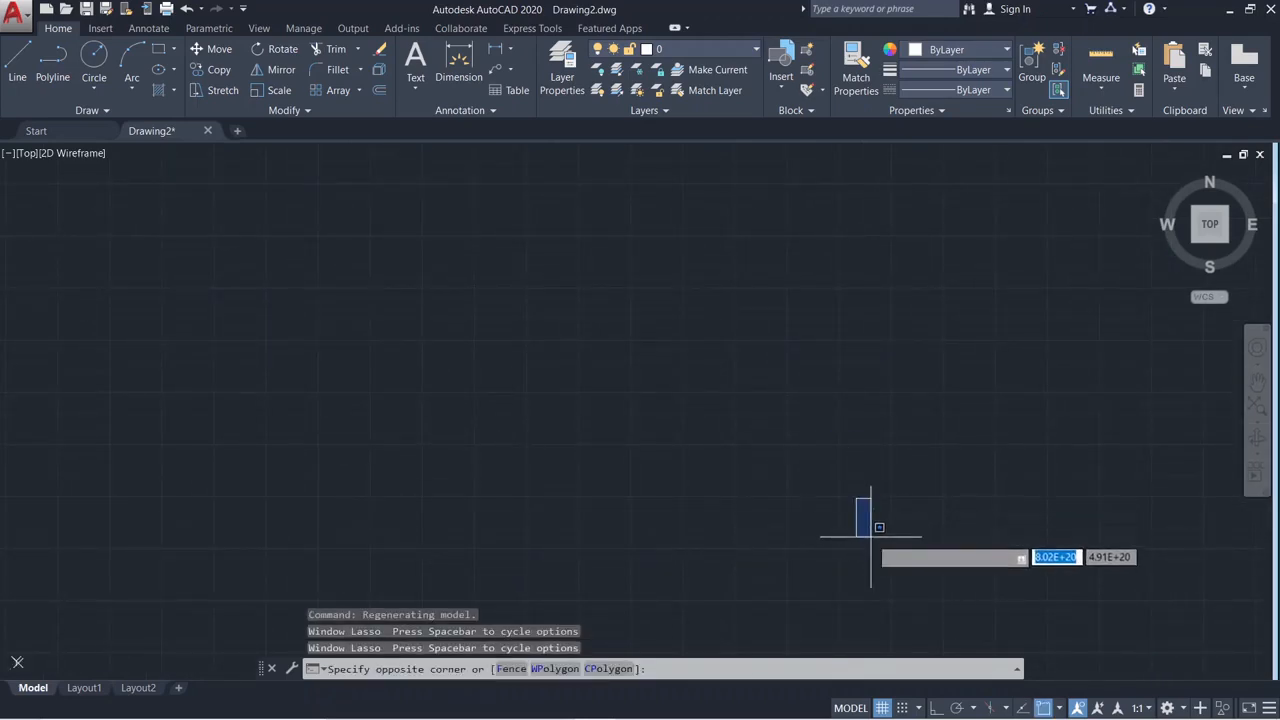
left_click(907, 539)
scroll(861, 509, "up", 7)
scroll(1108, 543, "up", 4)
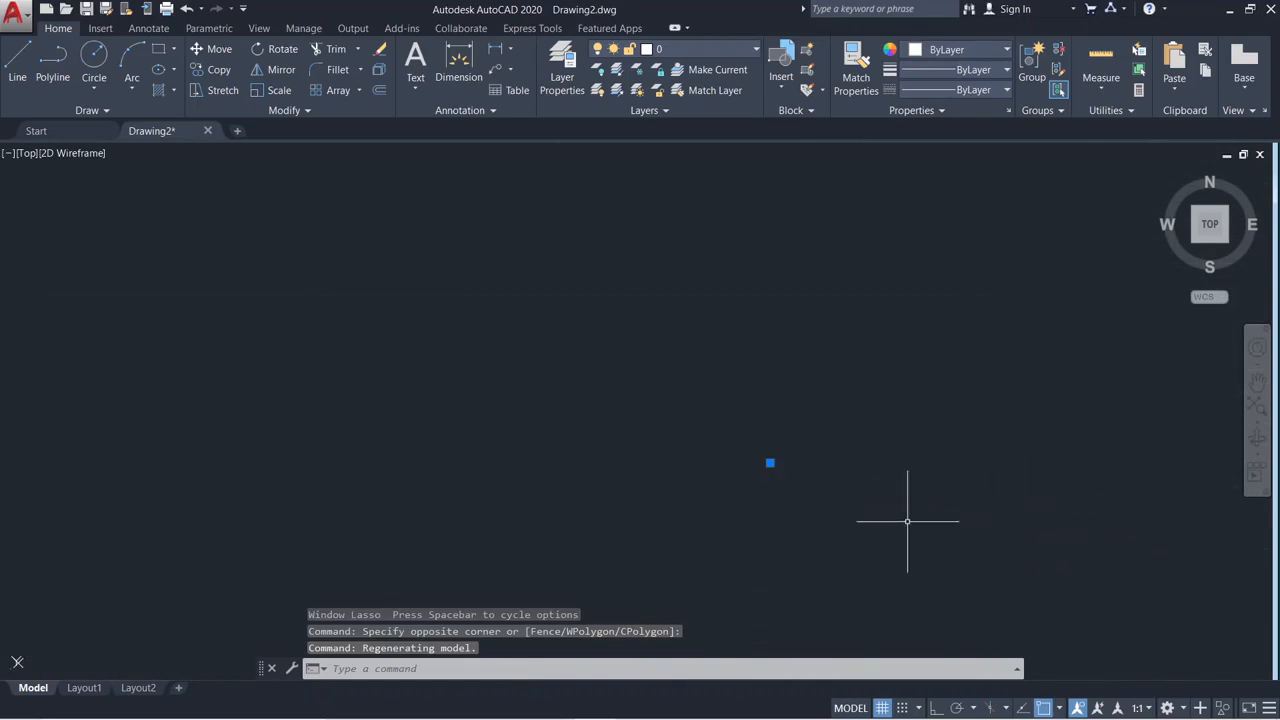
key("Escape")
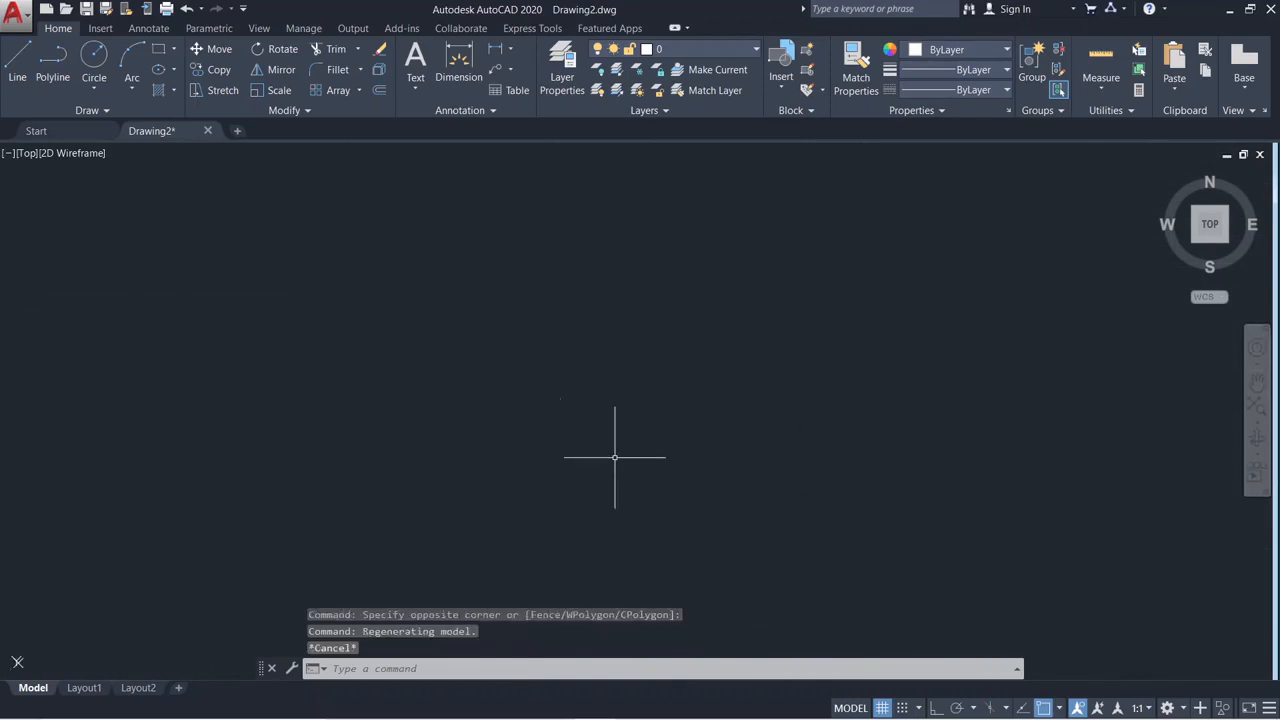
scroll(551, 378, "up", 5)
key("Escape")
key("Escape")
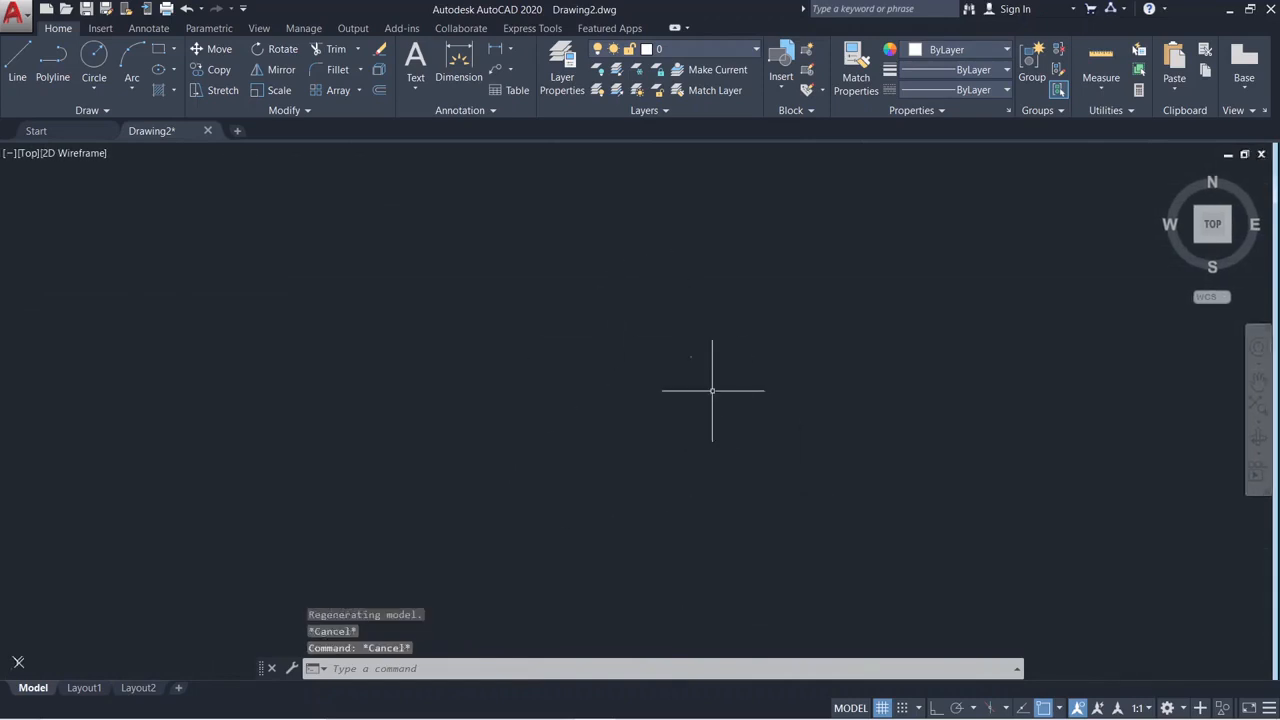
scroll(709, 389, "up", 2)
scroll(736, 418, "up", 2)
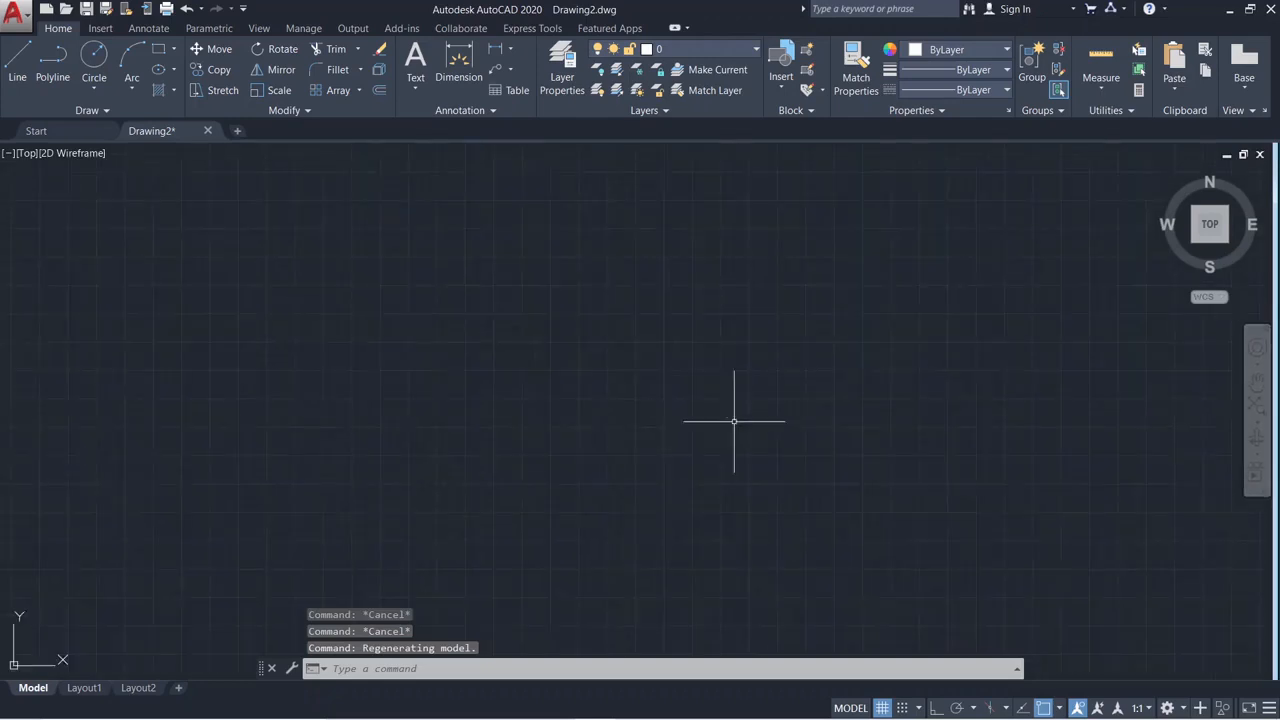
scroll(530, 486, "down", 2)
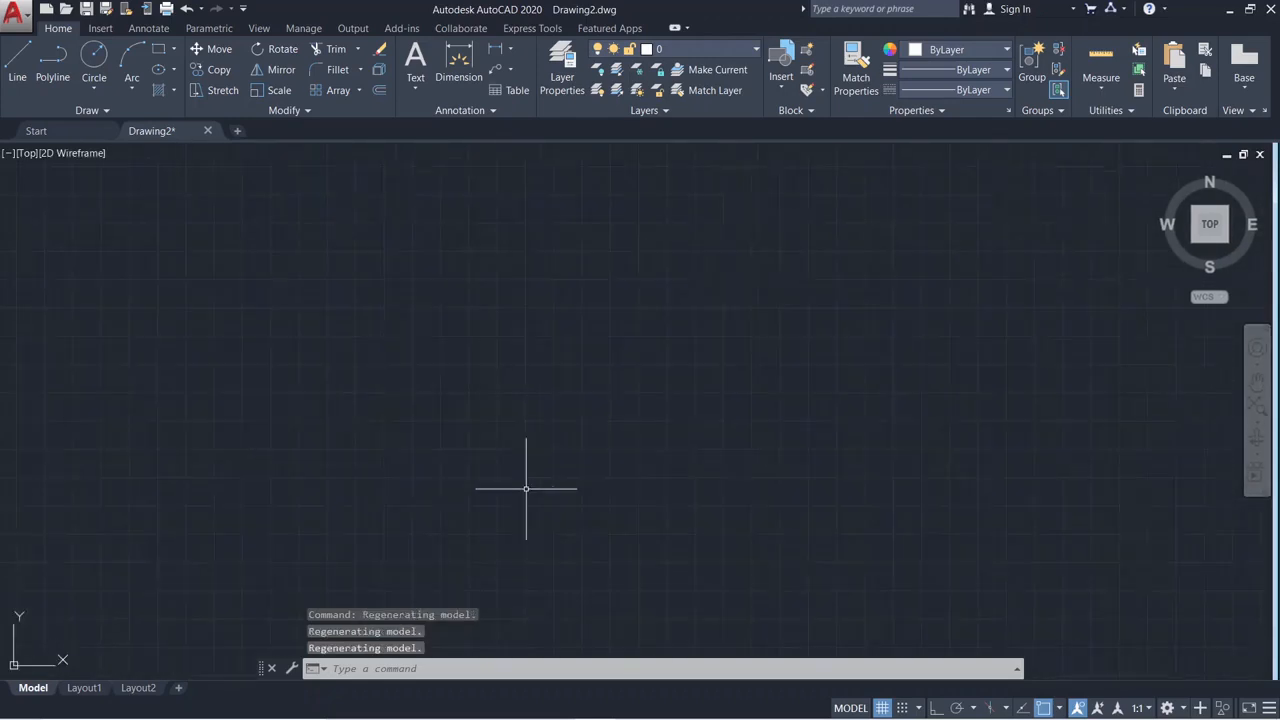
key("Escape")
key("Escape")
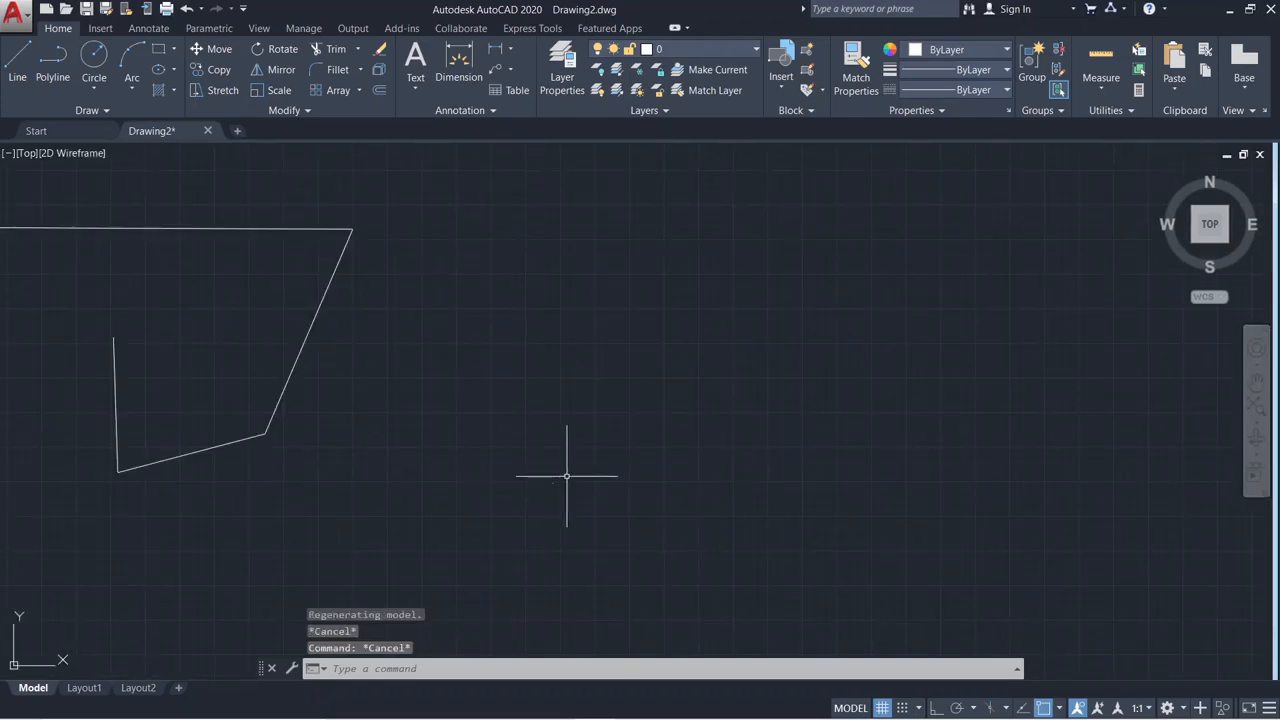
Zoom to the whole drawing with the All option and erase every line in it
type("z")
key("Return")
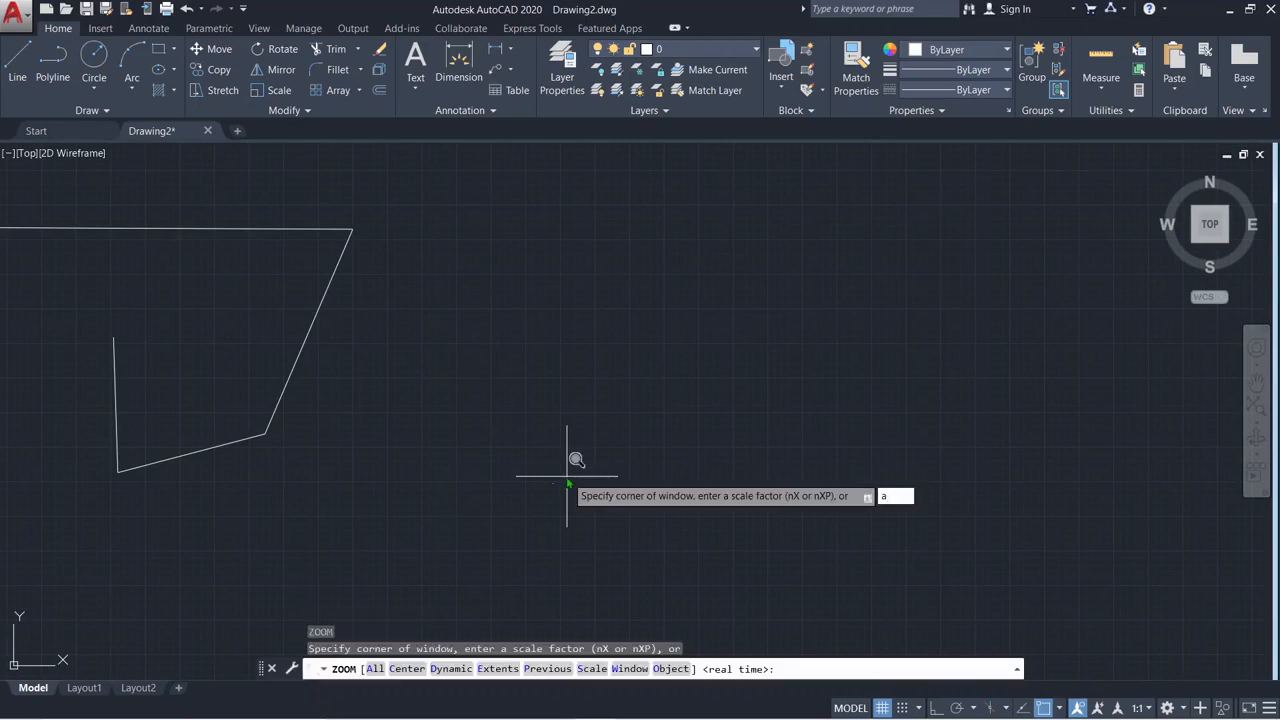
key("Return")
scroll(566, 476, "down", 4)
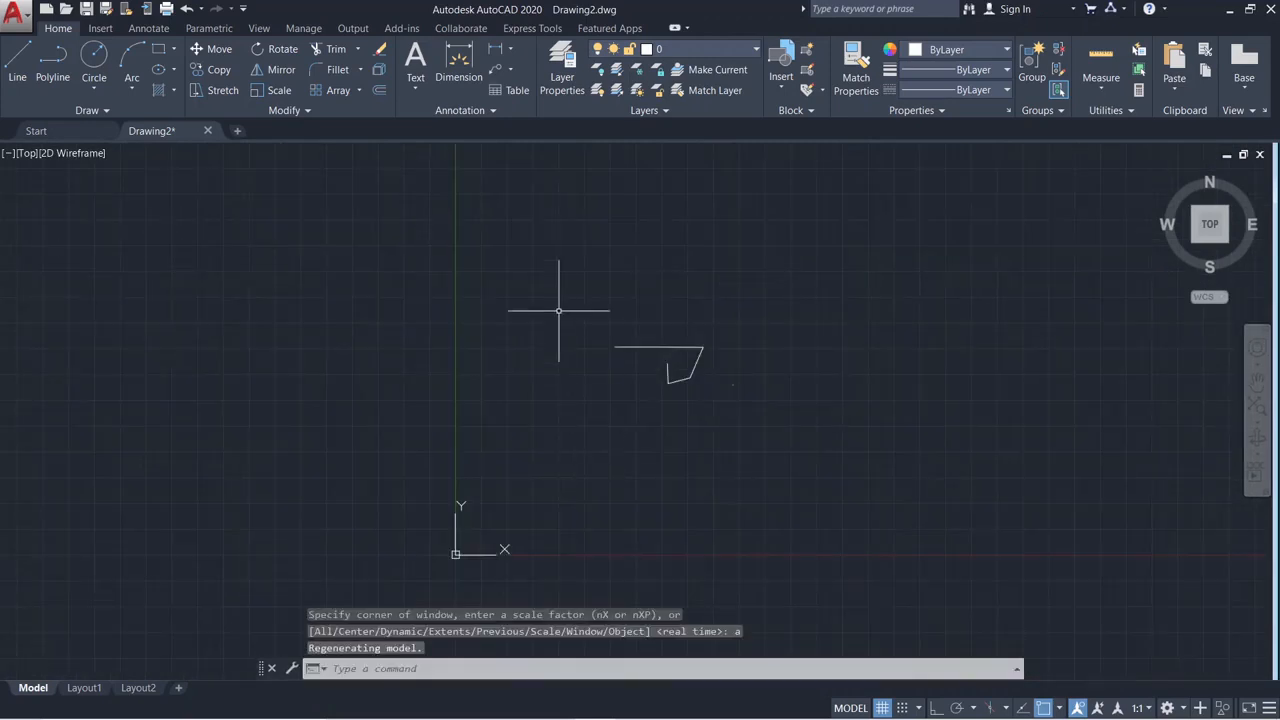
left_click(531, 239)
left_click(813, 563)
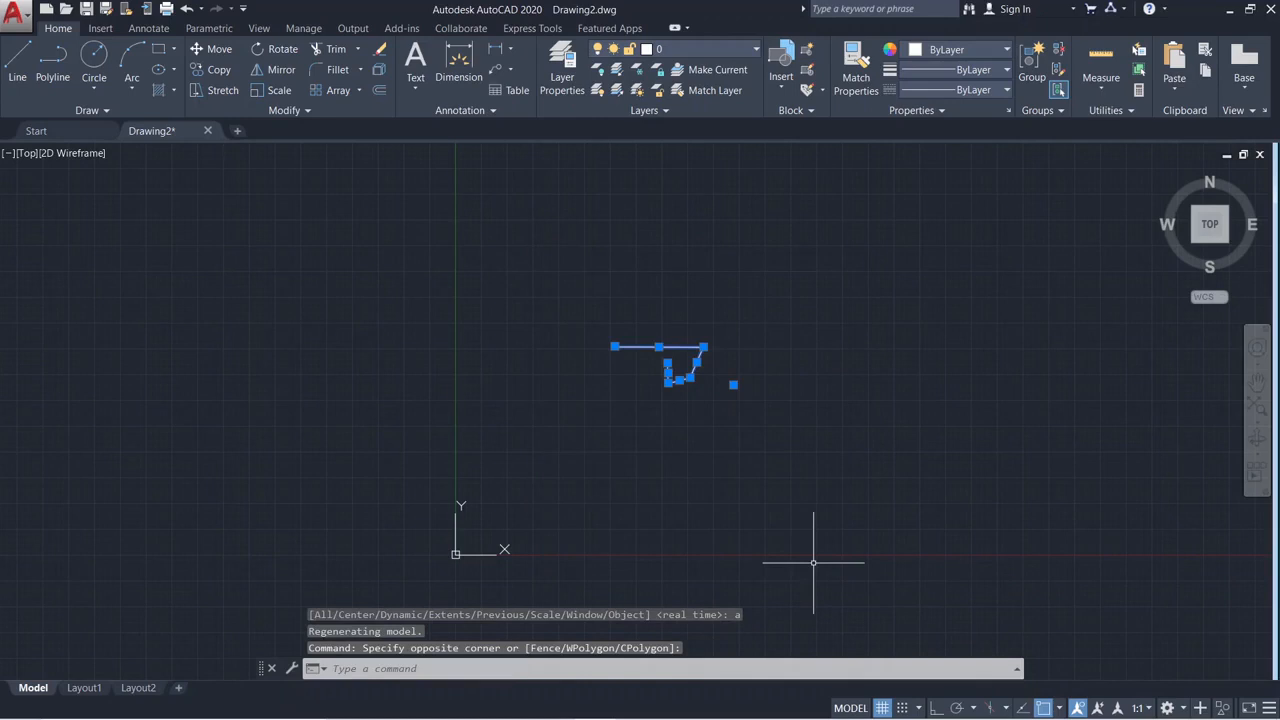
key("Delete")
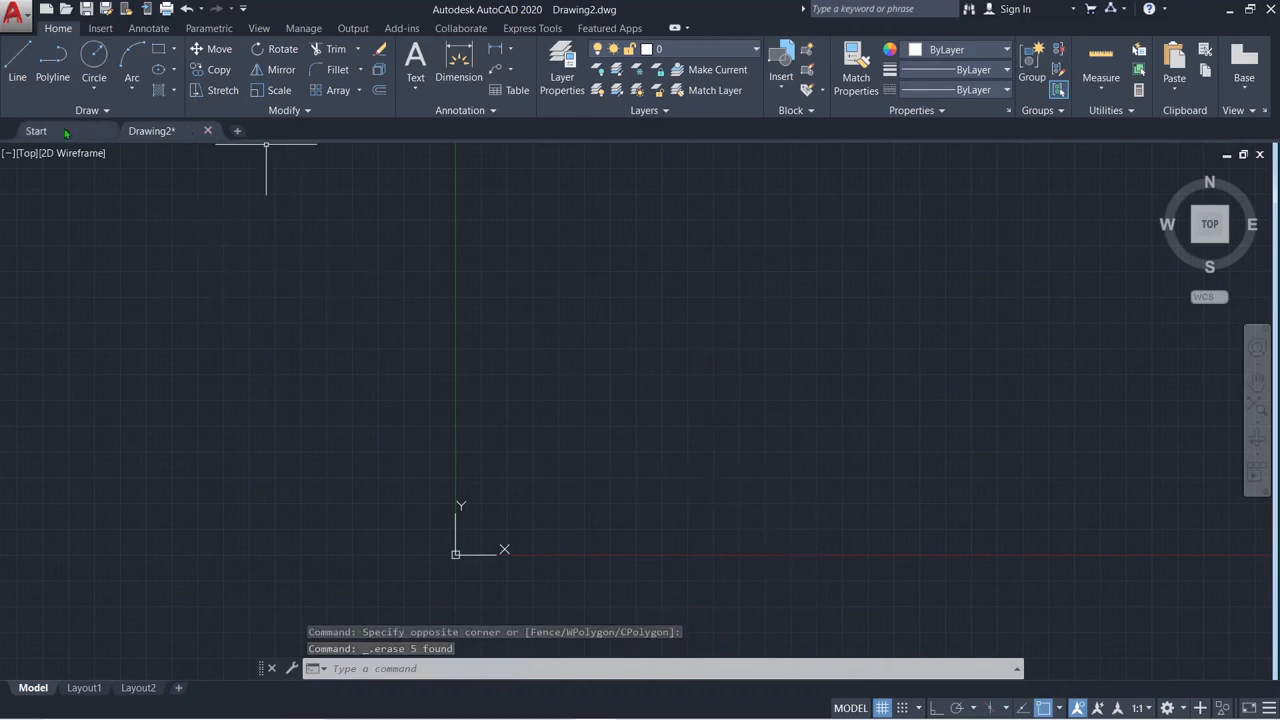
Close Drawing2 without saving its changes and start a new drawing
left_click(208, 131)
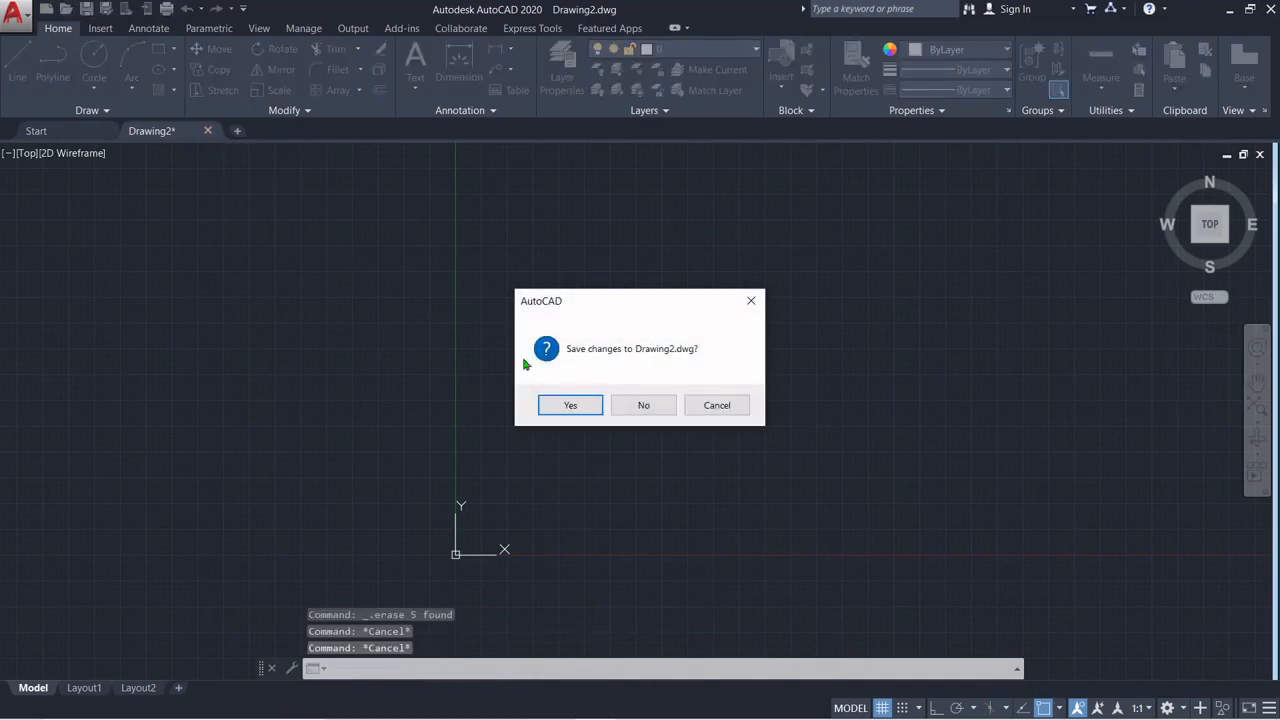
left_click(643, 405)
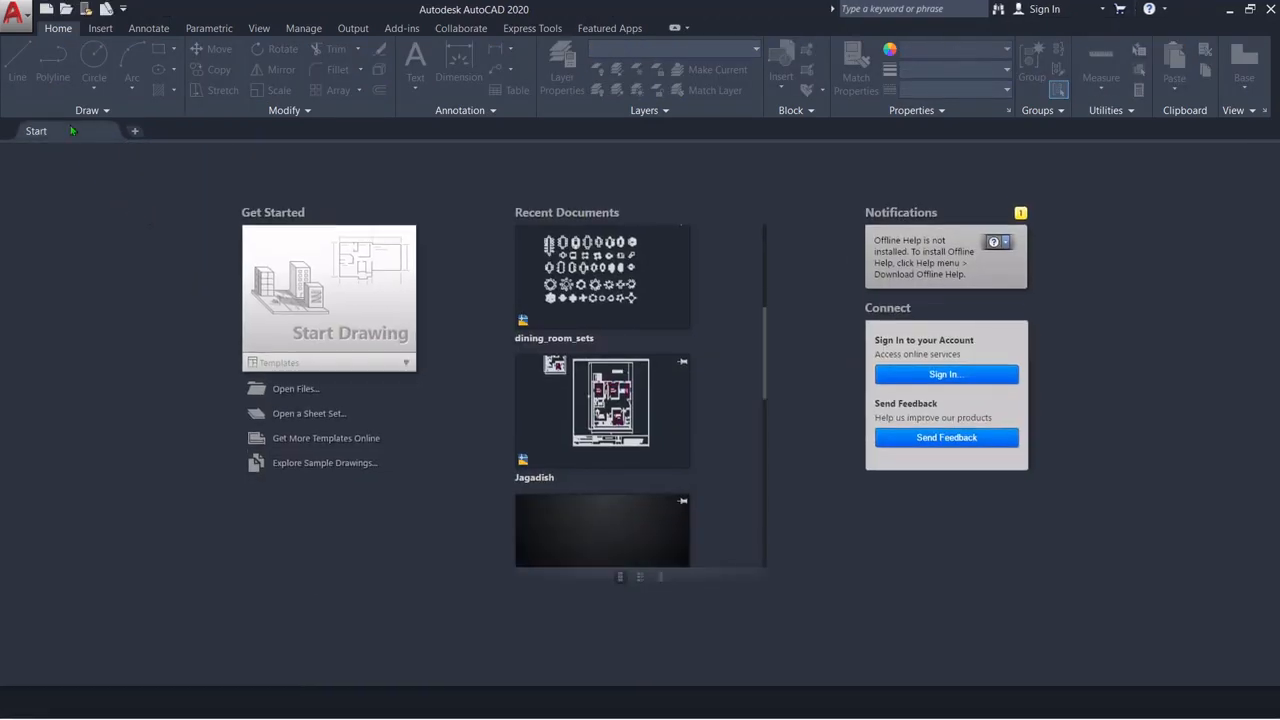
left_click(342, 334)
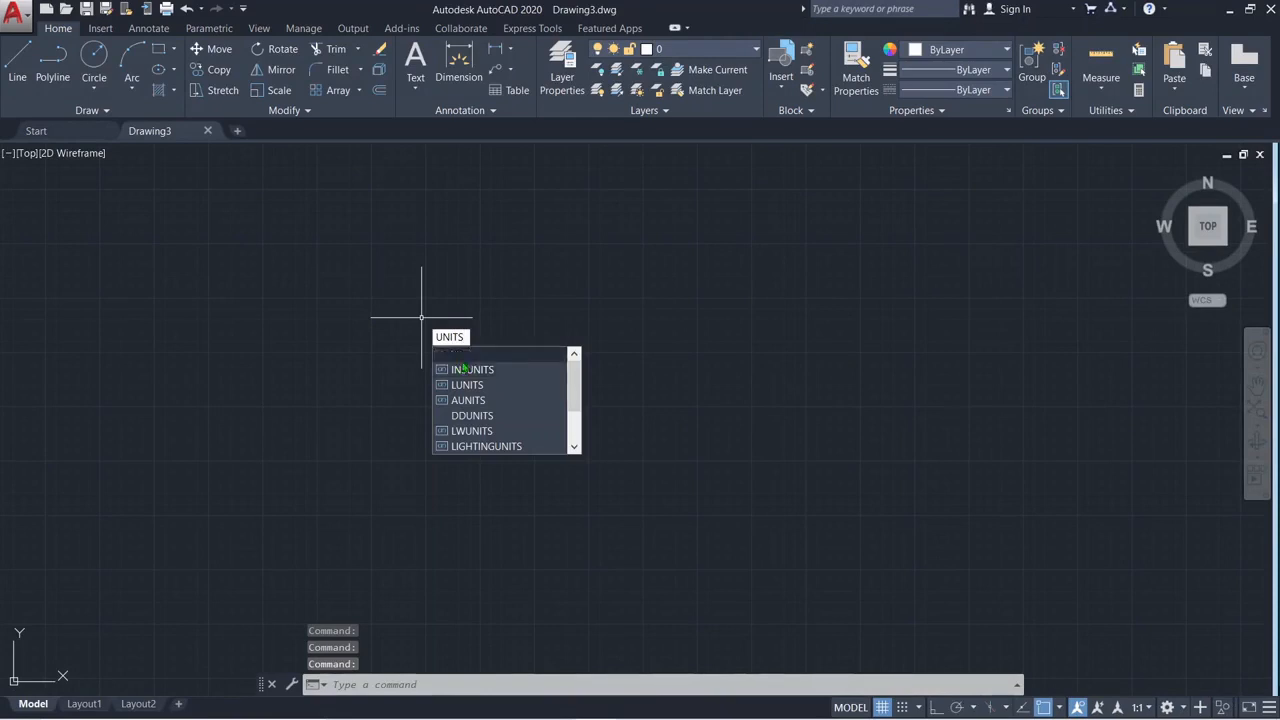
Open the drawing units with the UNITS command and set the decimal length precision to 0.0
key("Return")
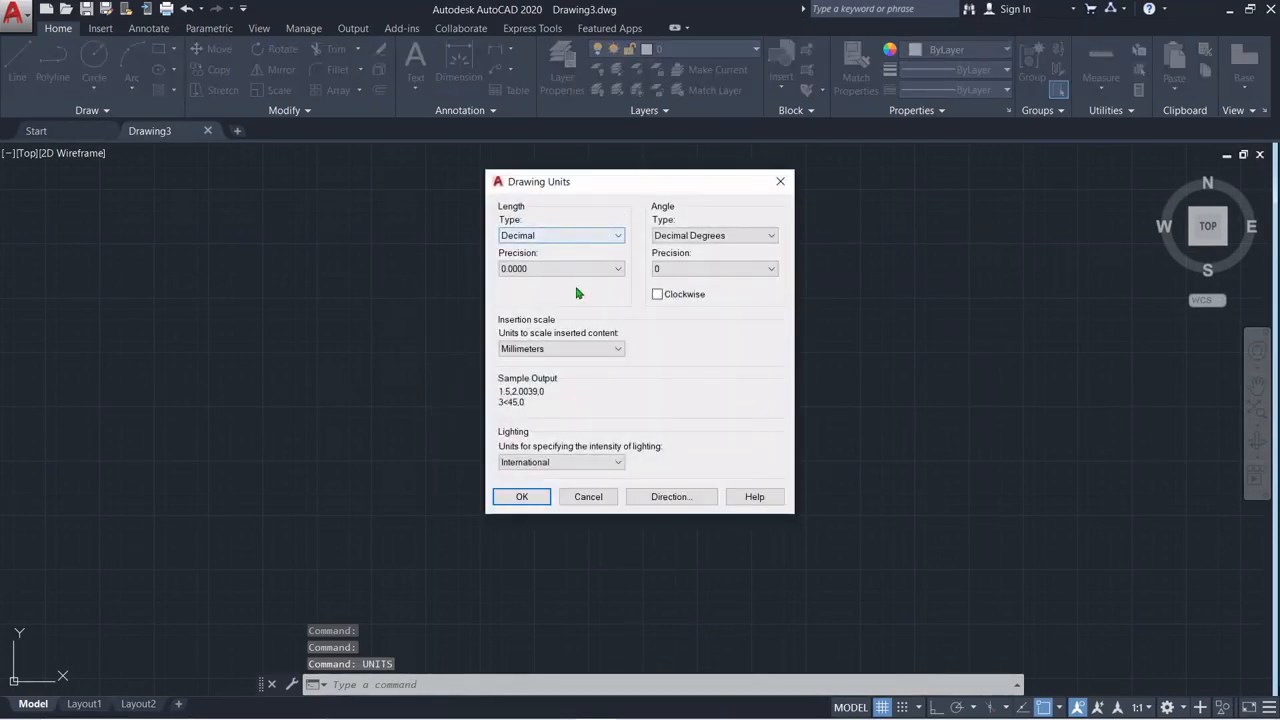
left_click(593, 269)
left_click(515, 293)
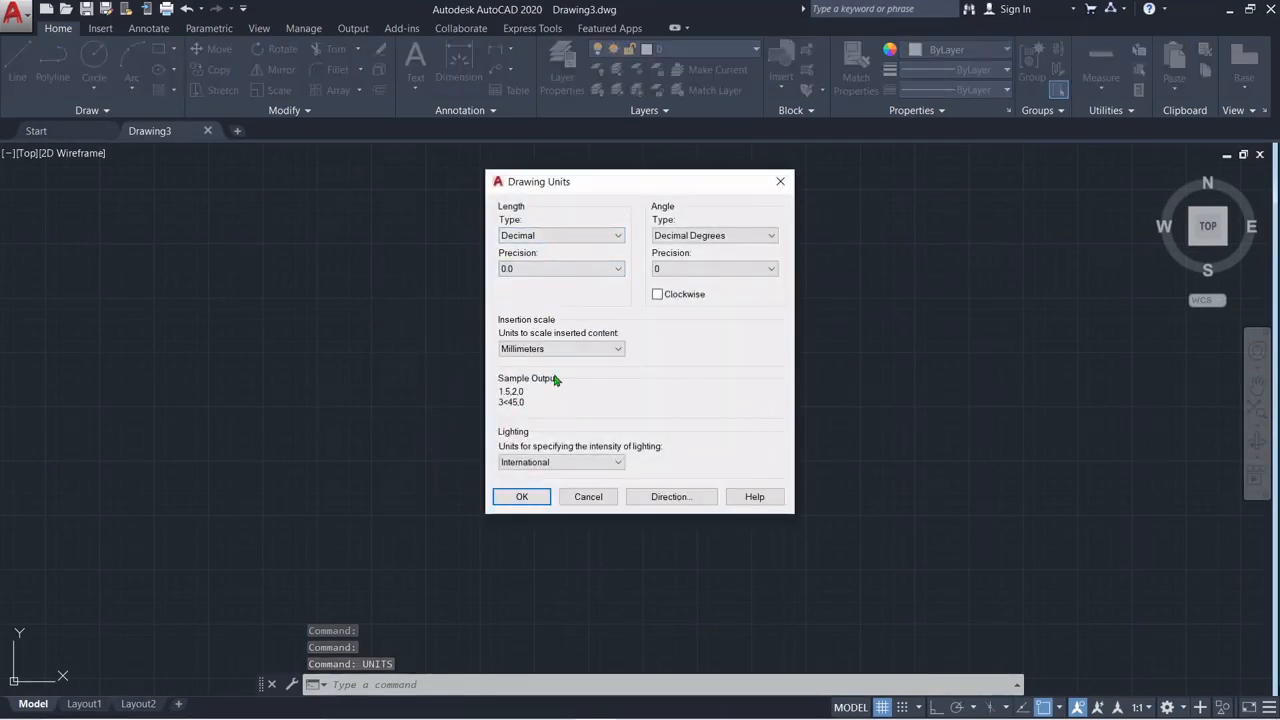
left_click(563, 352)
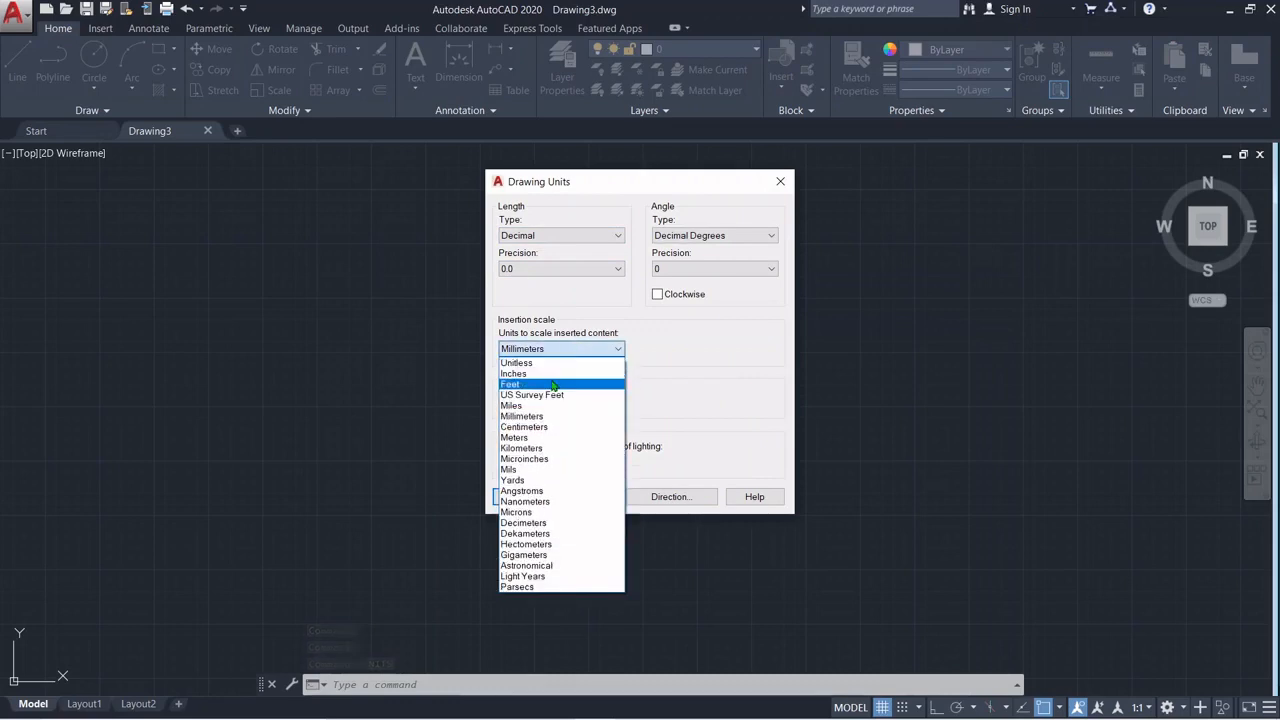
left_click(598, 234)
Set the drawing's length type to Engineering with a precision of 0'-0.0"
left_click(597, 236)
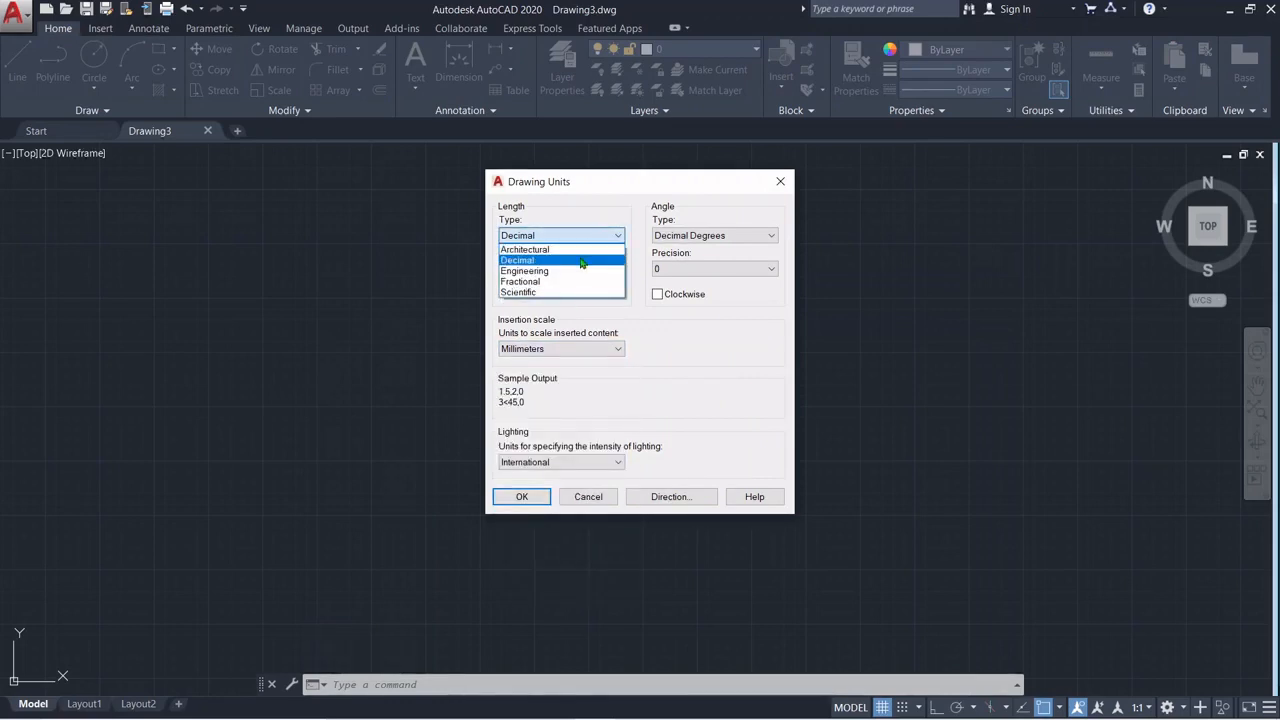
left_click(575, 270)
left_click(572, 269)
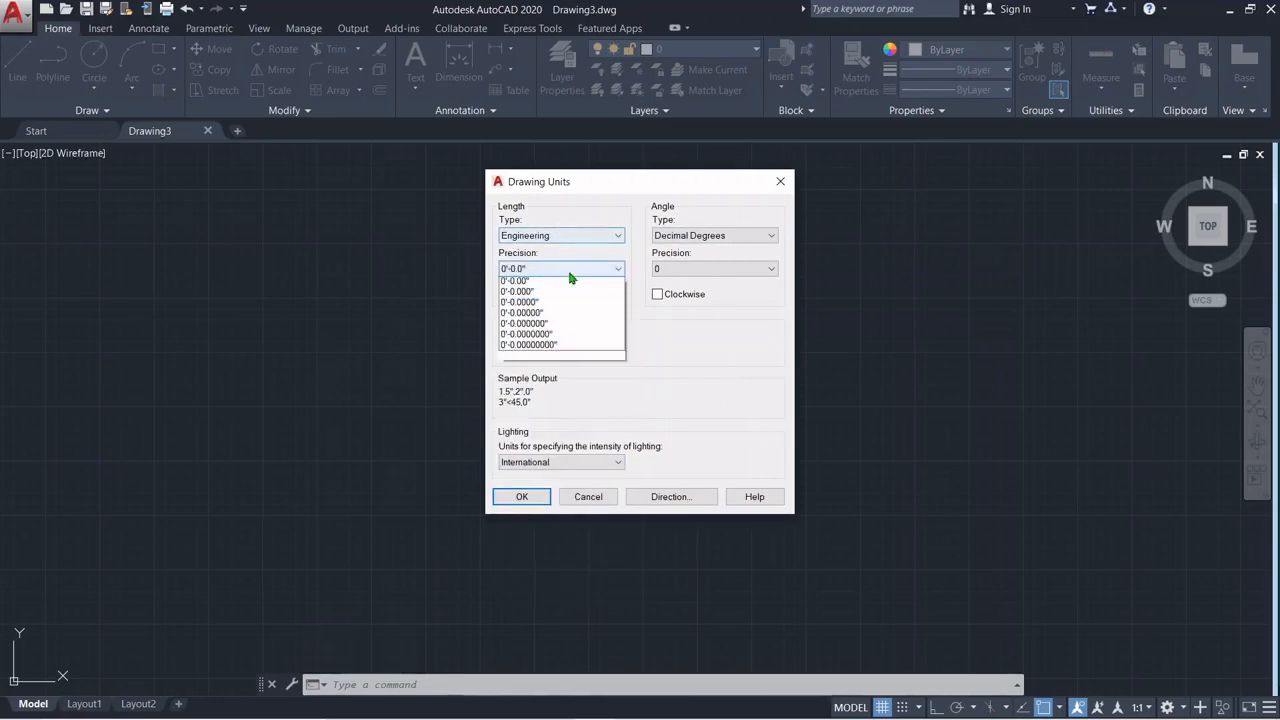
left_click(557, 293)
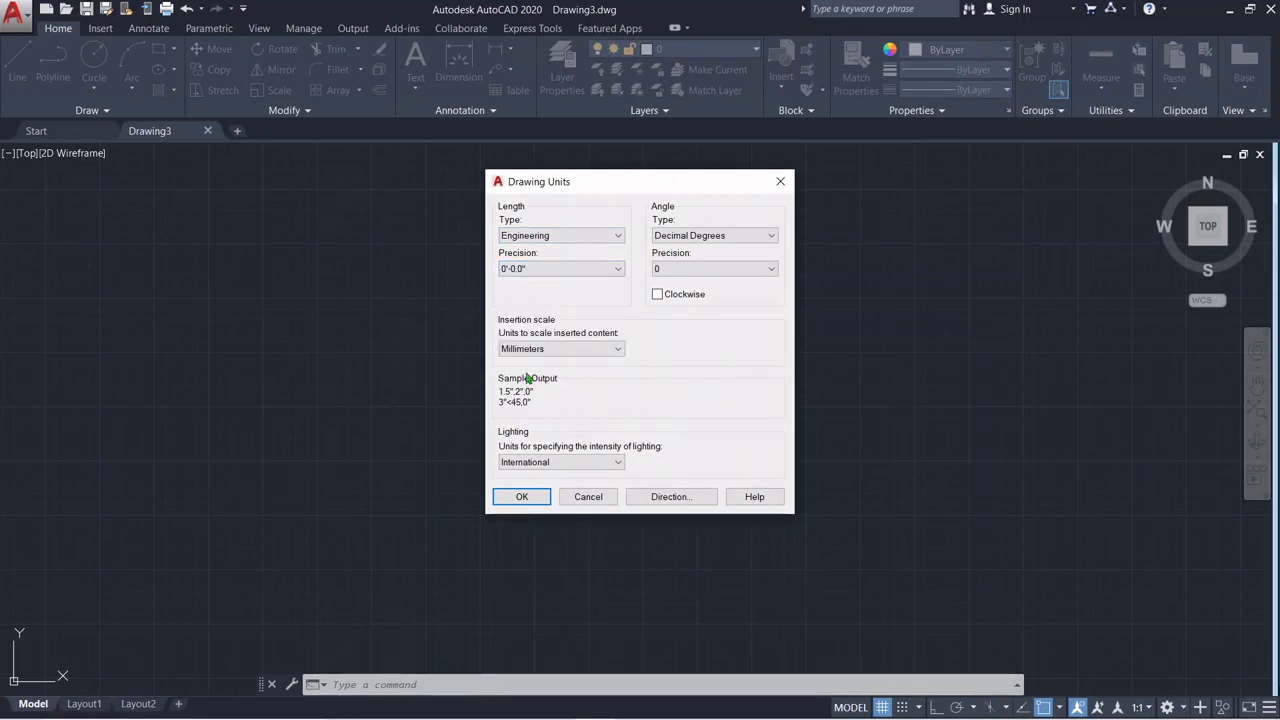
left_click(574, 349)
left_click(566, 362)
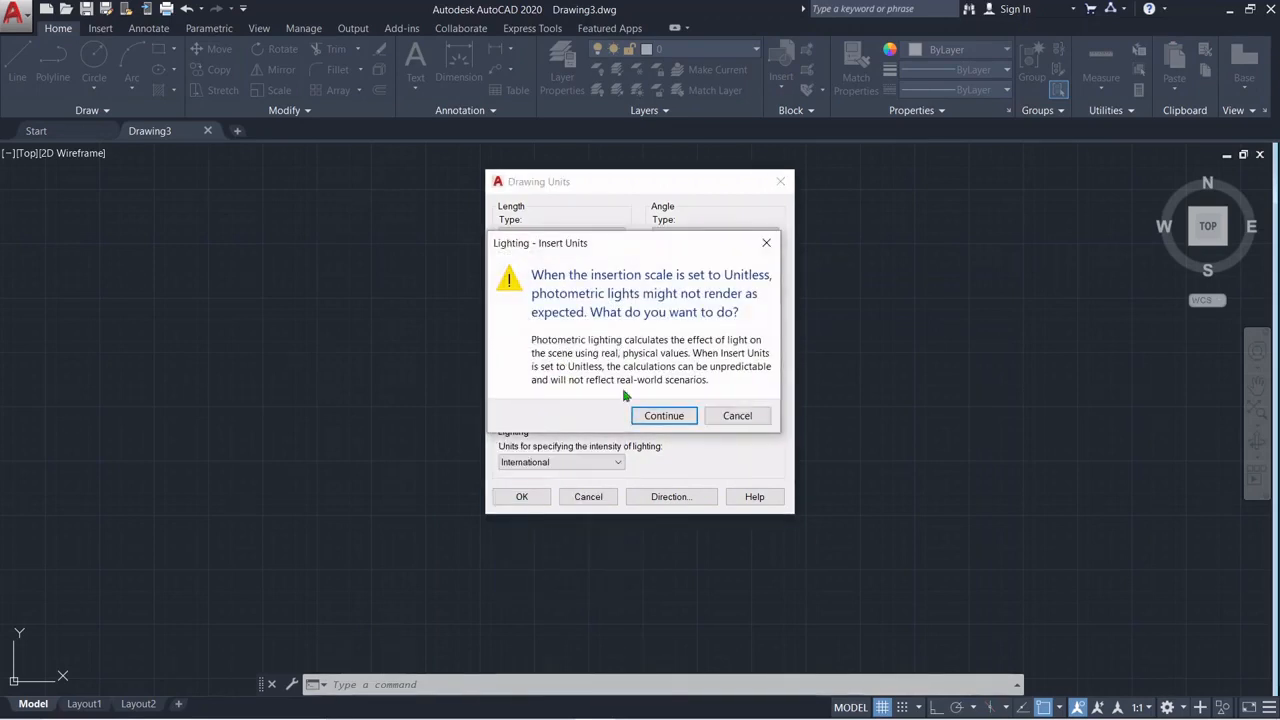
left_click(738, 416)
Set the insertion scale units to Inches and accept the drawing units
left_click(596, 348)
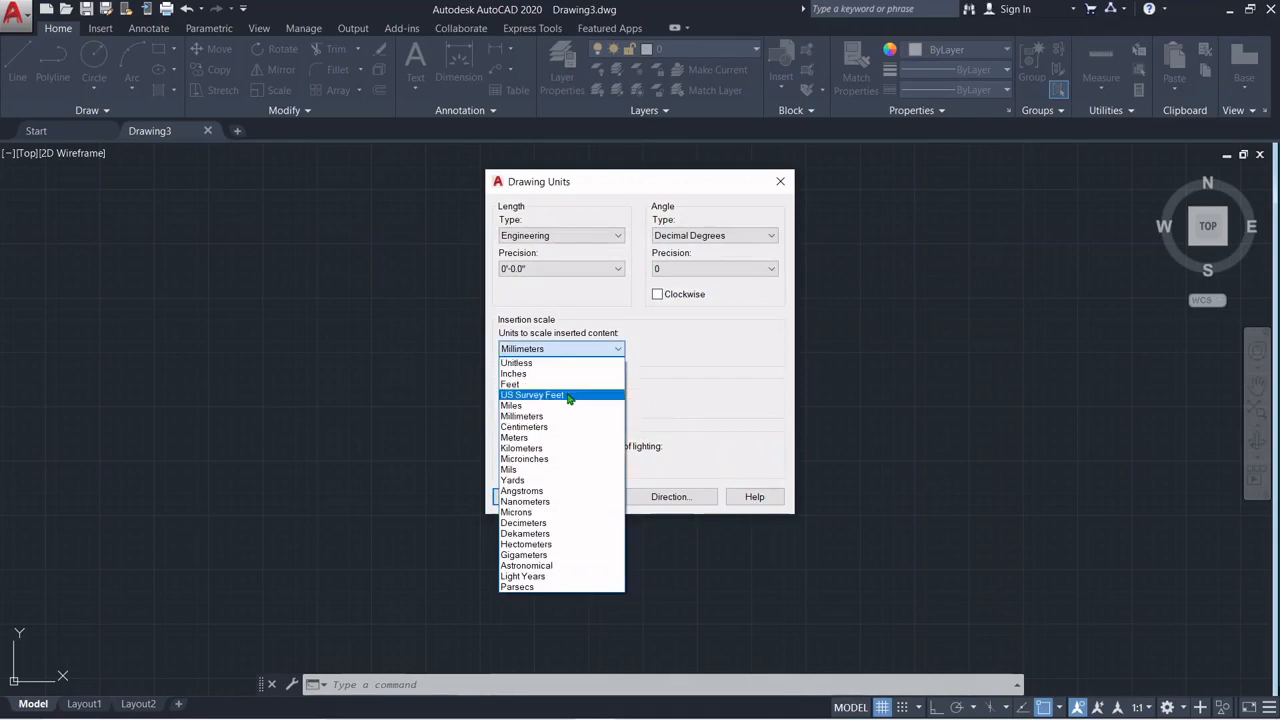
left_click(578, 364)
left_click(735, 417)
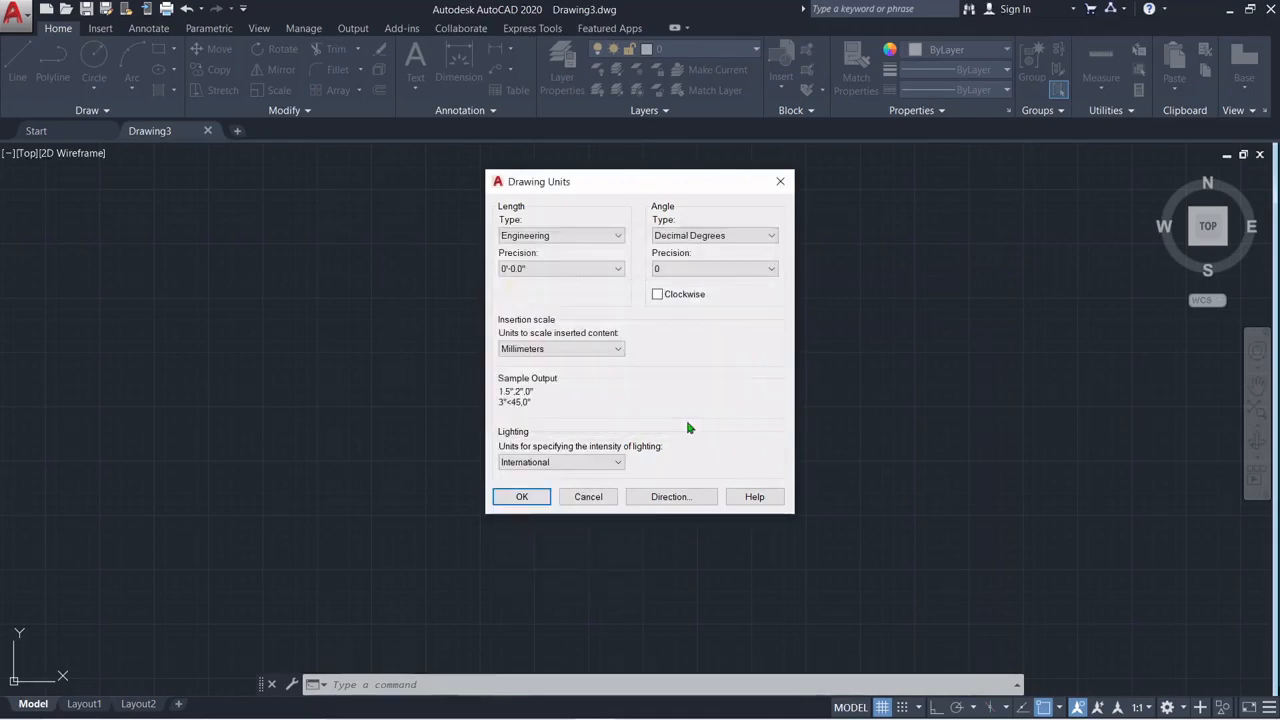
left_click(600, 348)
left_click(577, 379)
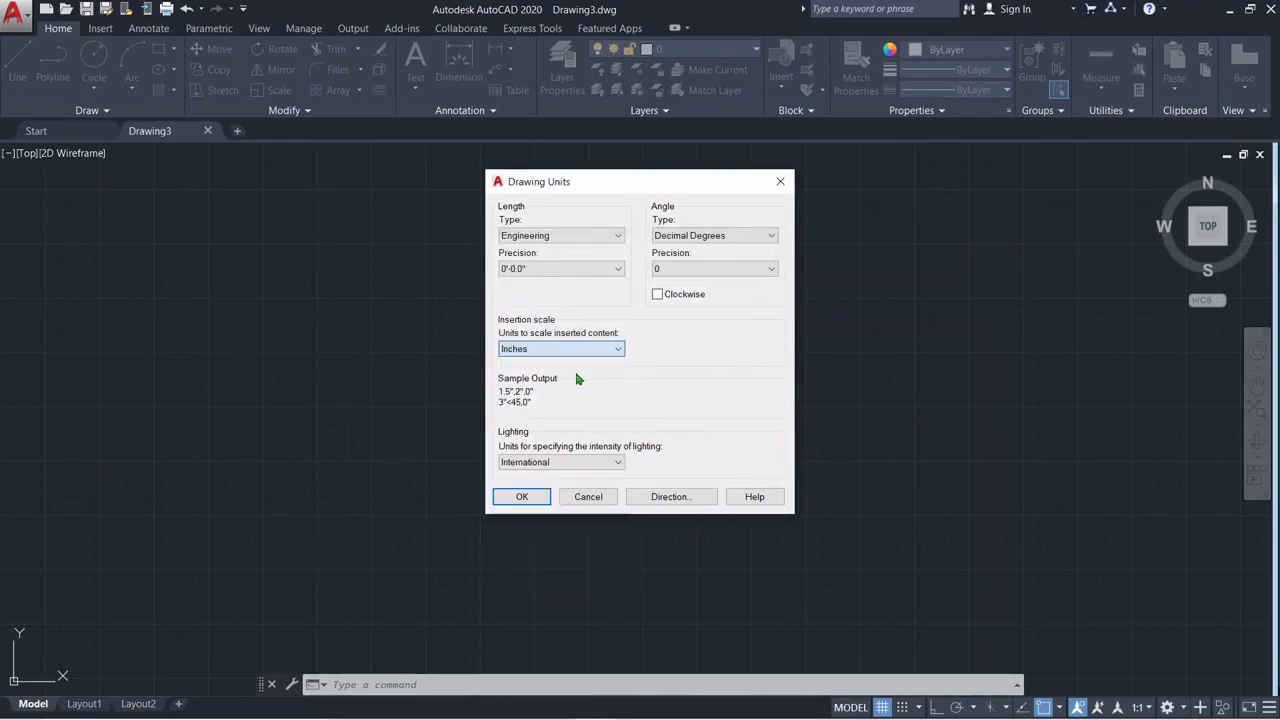
left_click(520, 497)
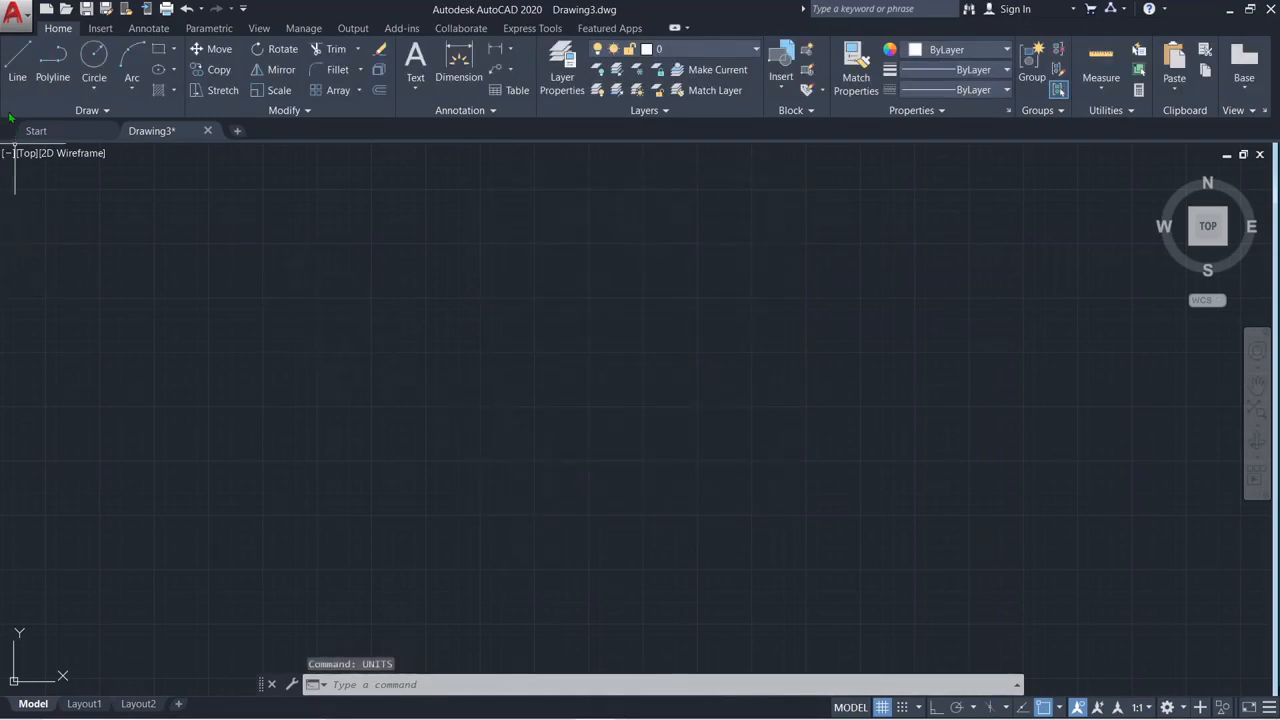
Draw a horizontal line 100' long with the Line tool, using Ortho mode
left_click(18, 80)
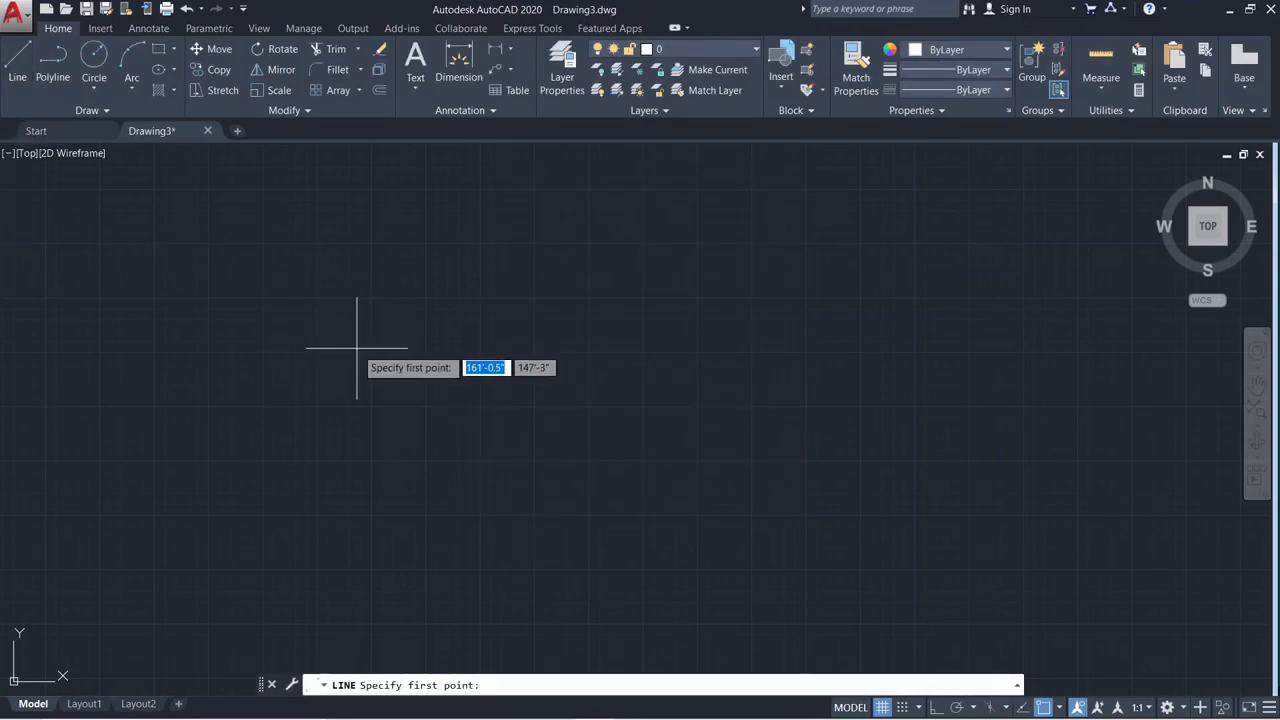
left_click(357, 348)
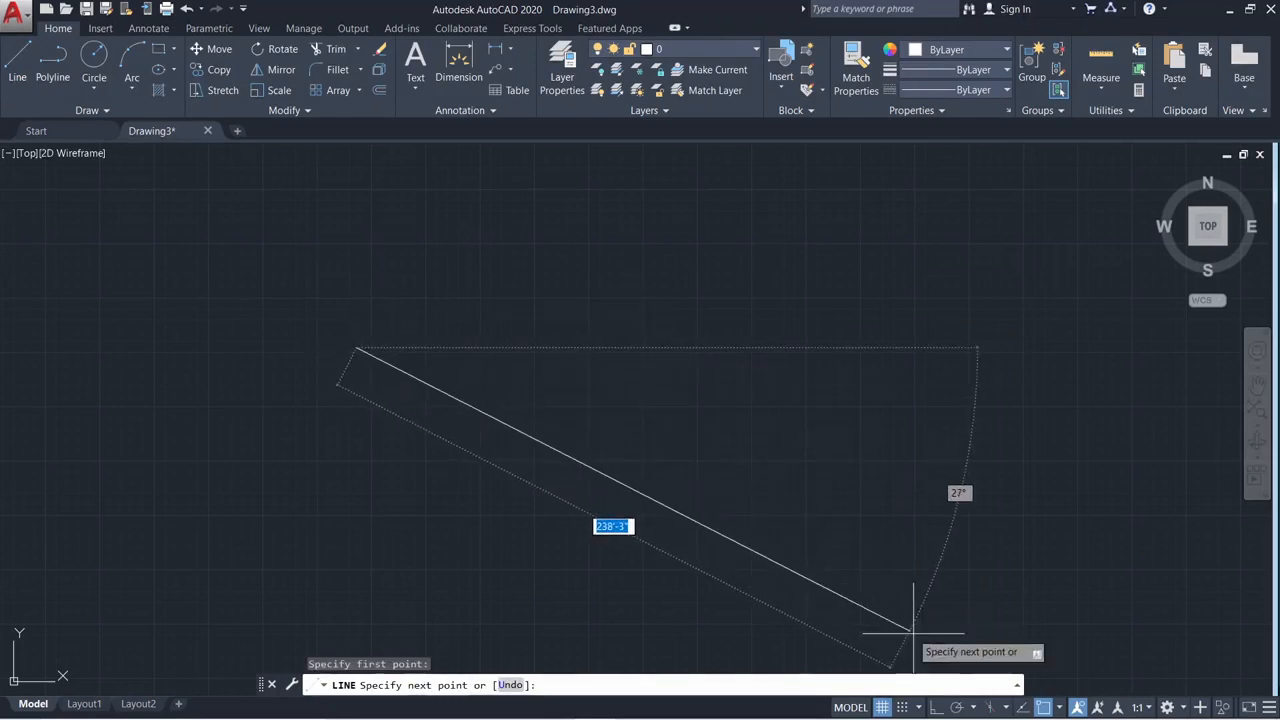
key("F8")
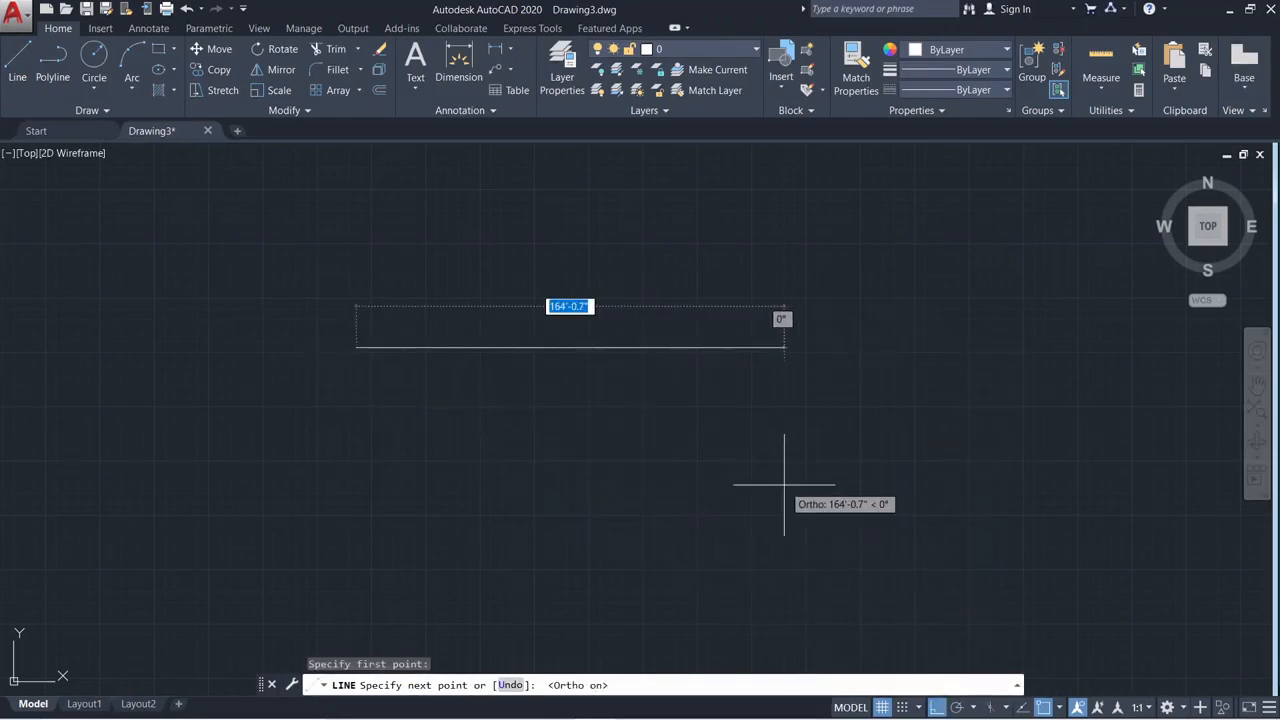
type("100")
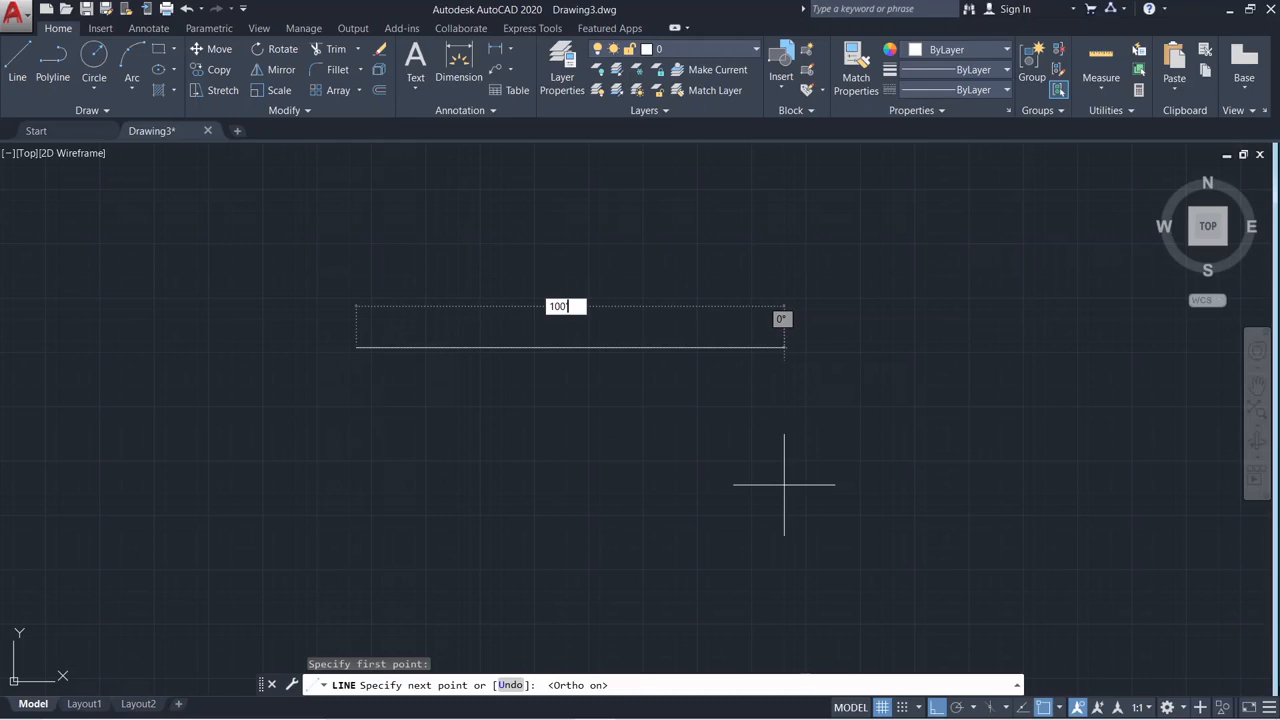
key("Return")
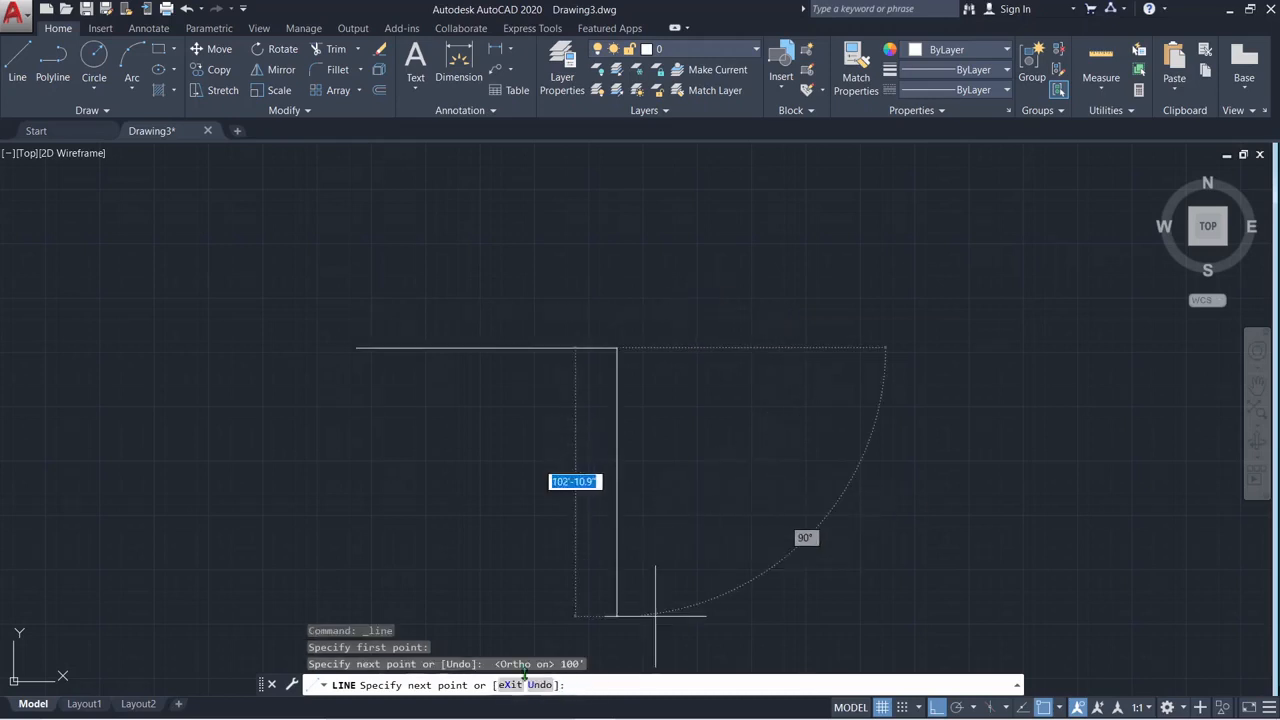
key("Escape")
Add a linear dimension between the line's two endpoints, placing it above the line
scroll(400, 314, "up", 5)
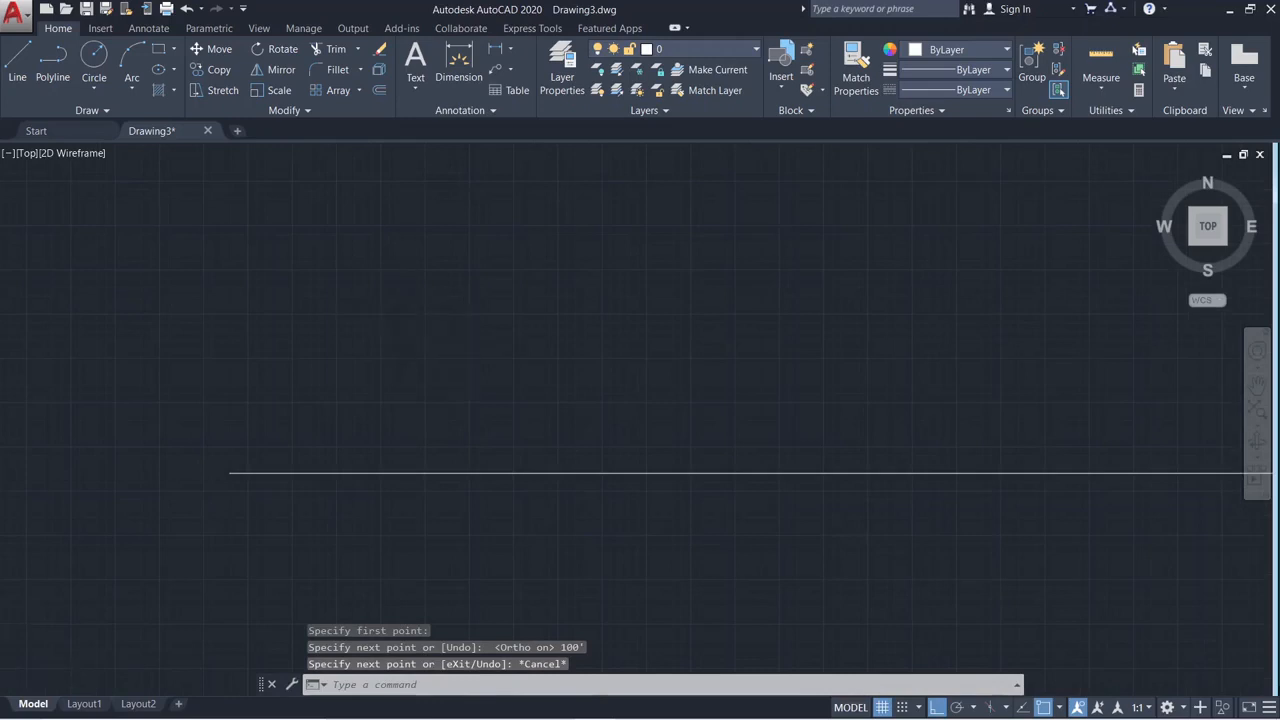
scroll(556, 412, "down", 3)
left_click(578, 425)
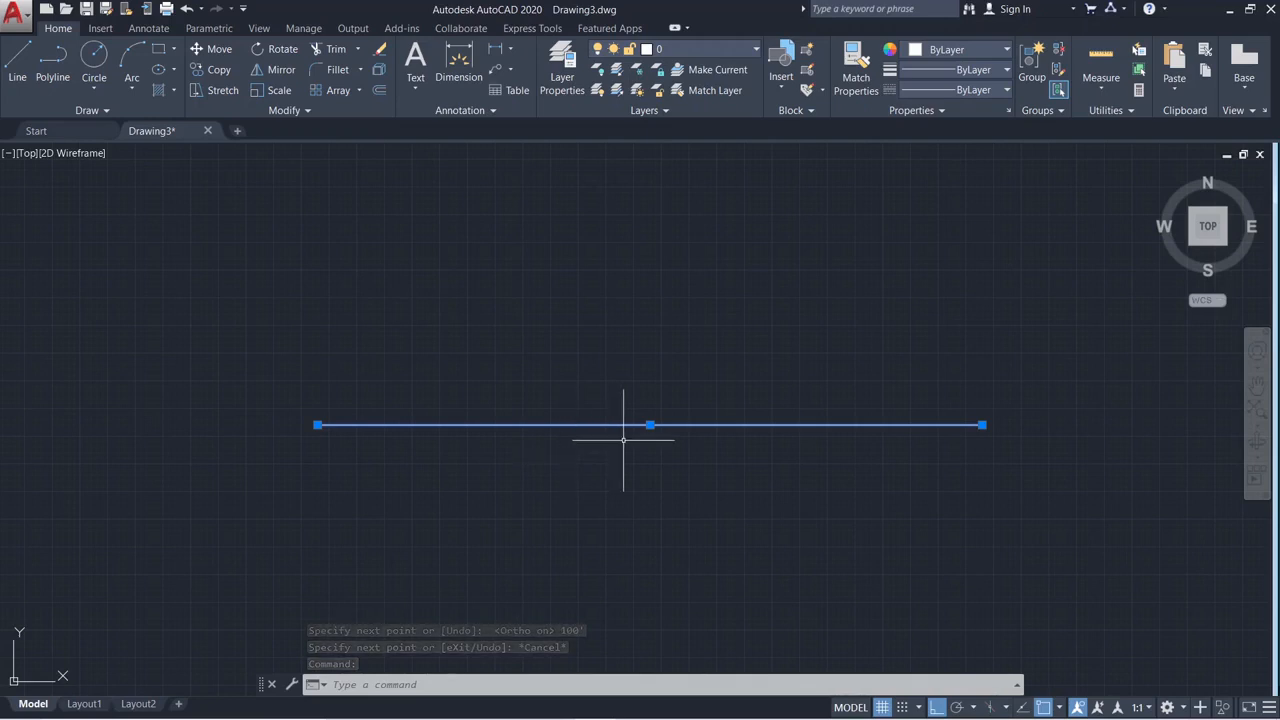
left_click(444, 94)
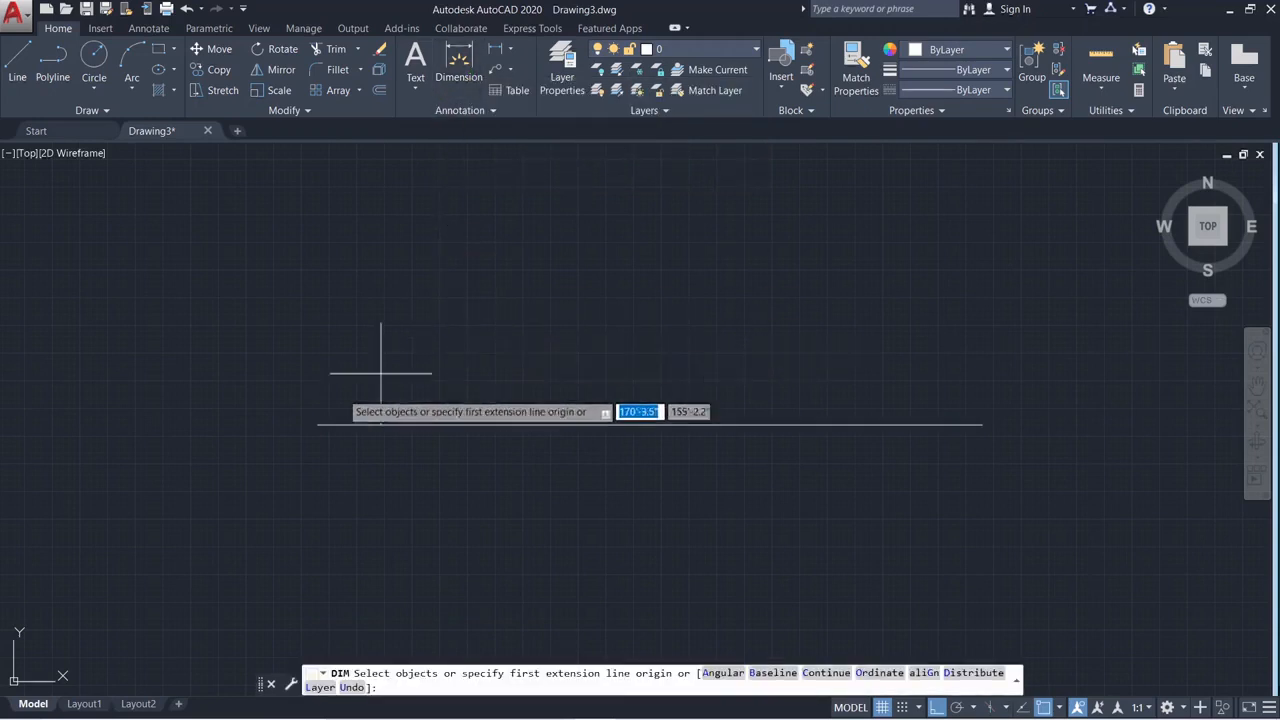
left_click(320, 424)
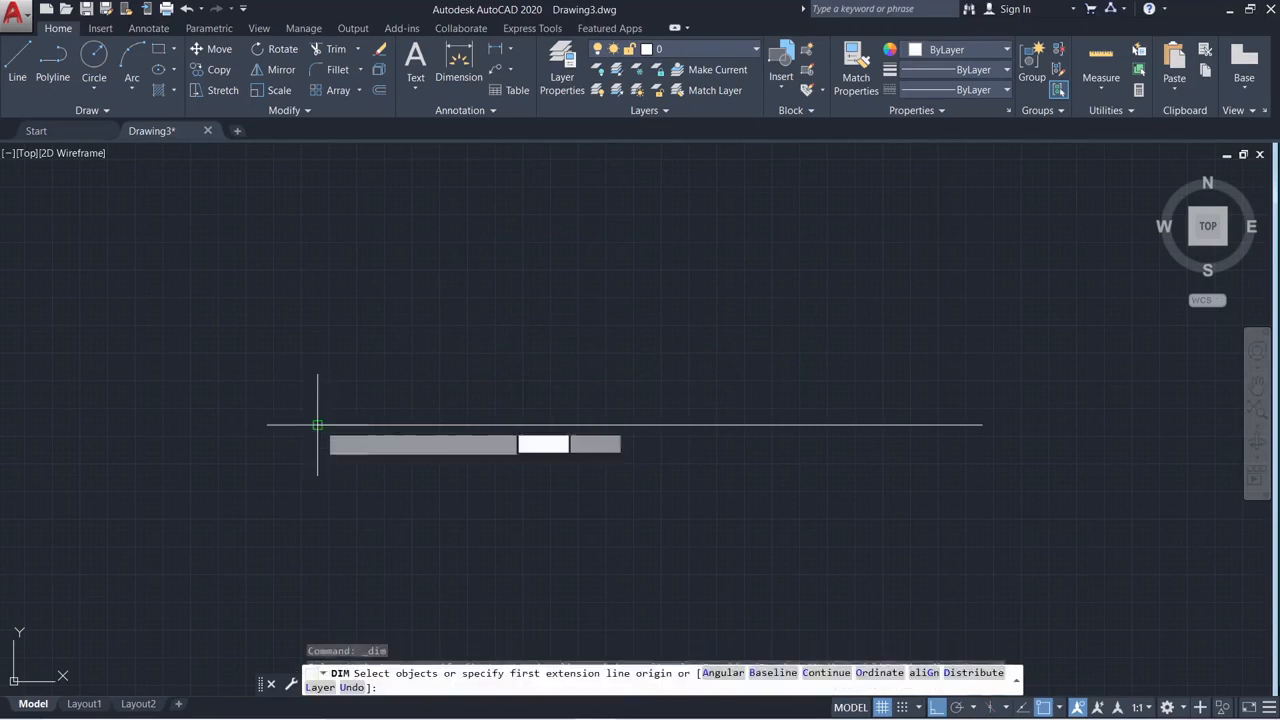
left_click(982, 424)
left_click(950, 358)
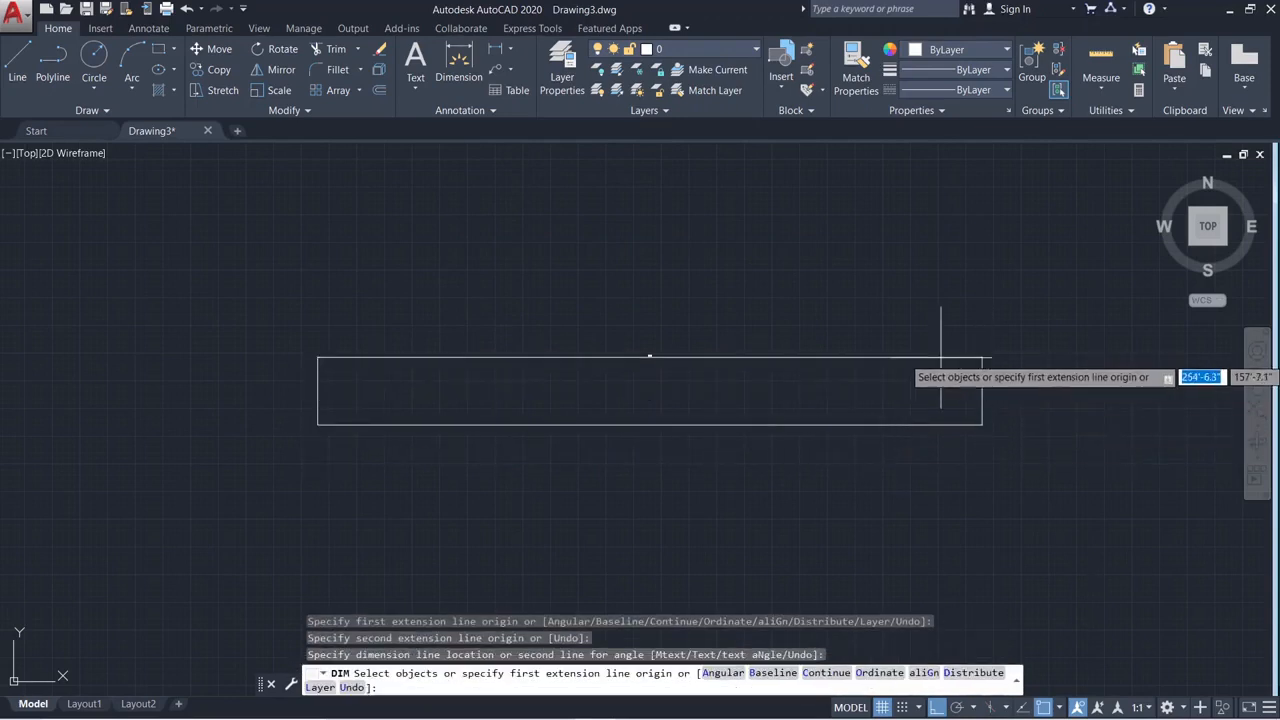
Examine the text of the new dimension up close and leave the dimension command
scroll(712, 346, "up", 5)
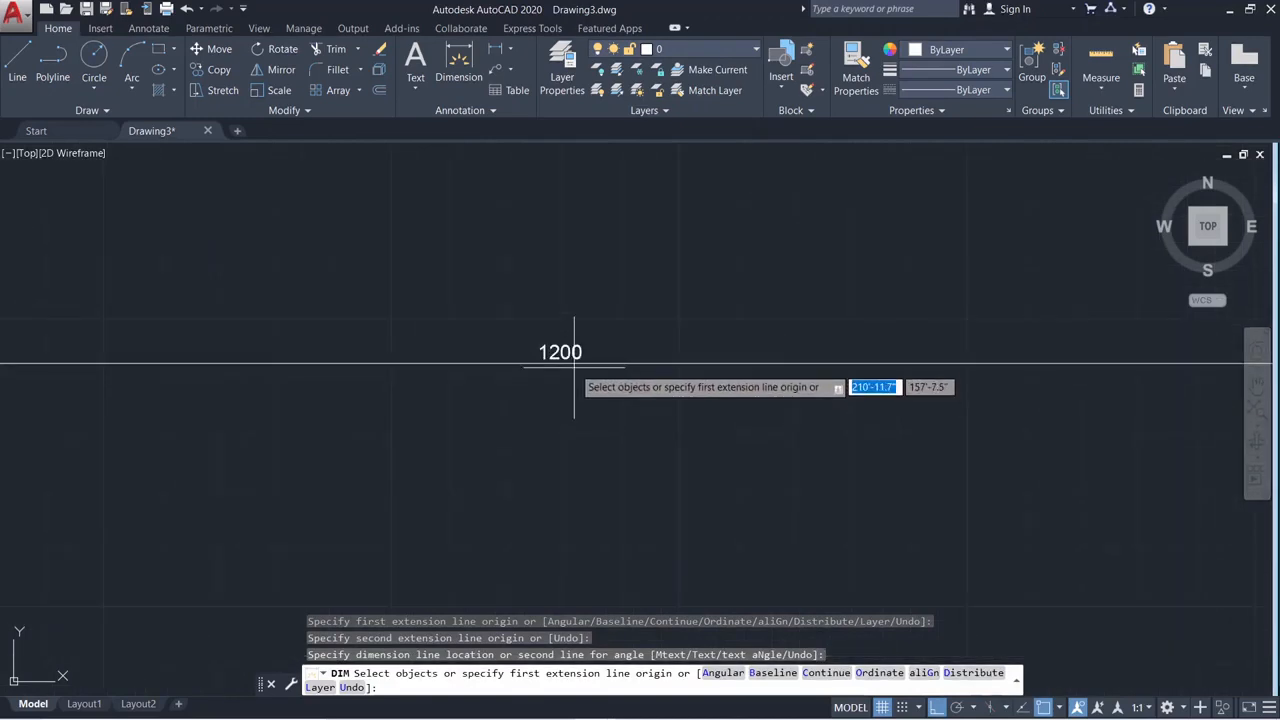
scroll(575, 368, "down", 6)
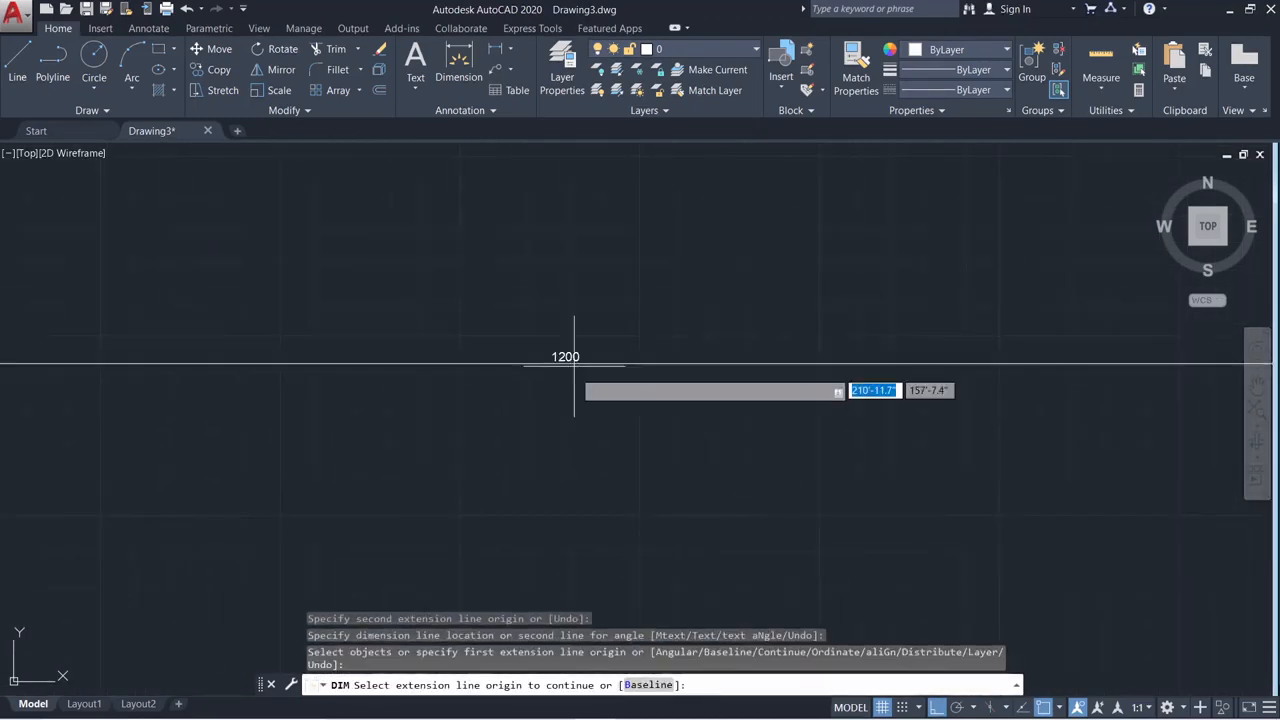
scroll(577, 386, "up", 6)
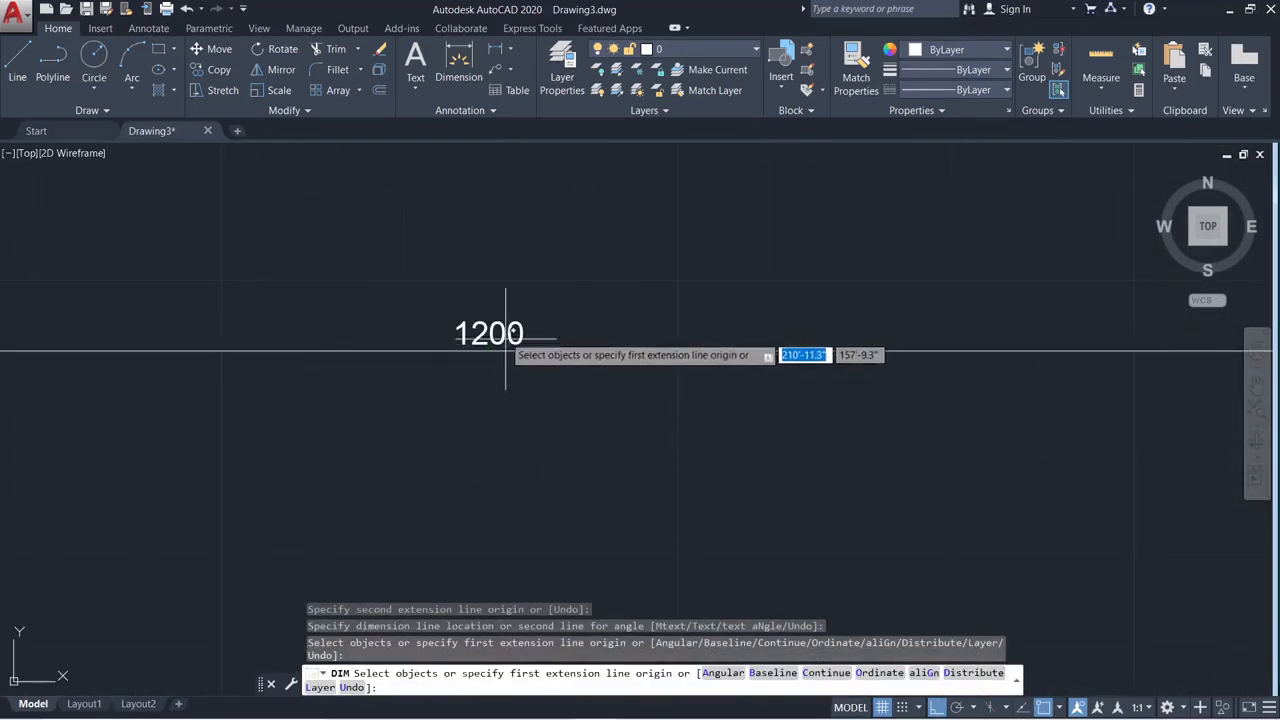
type("c")
key("Return")
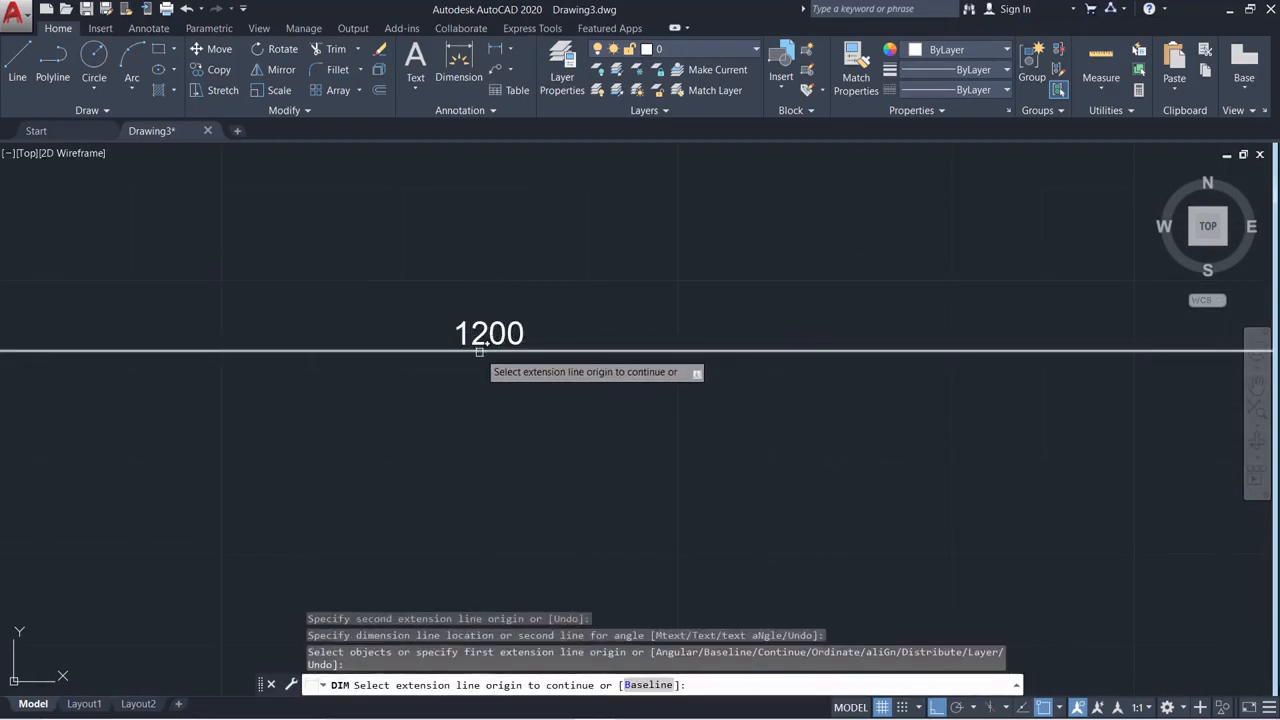
key("Escape")
key("Escape")
key("Escape")
Open the Dimension Style Manager with the DIMSTYLE command and start modifying the Standard style
type("DIM")
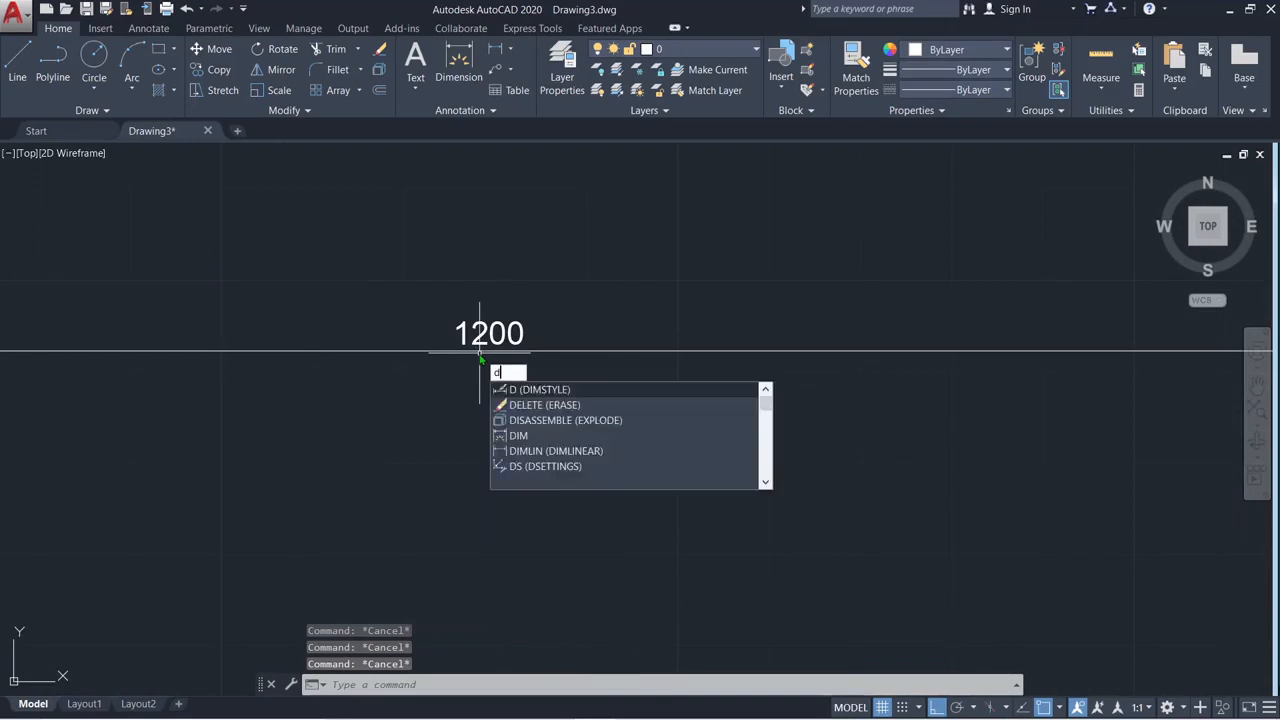
left_click(535, 421)
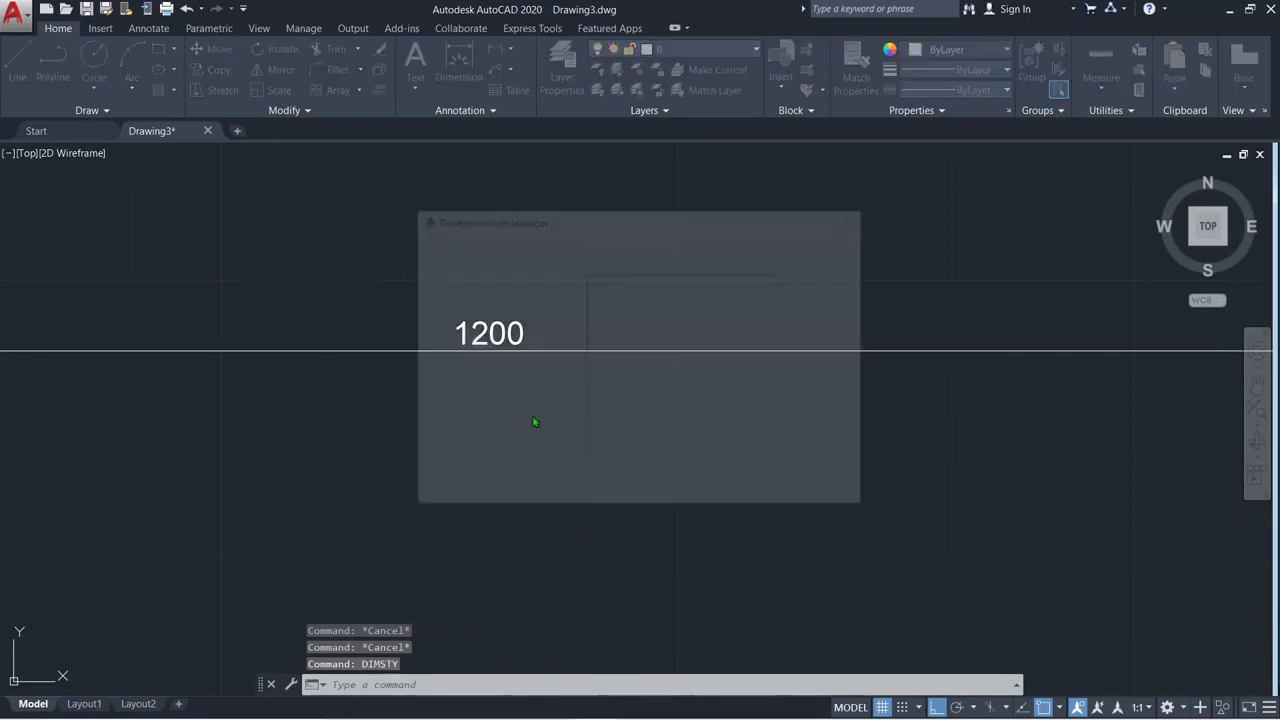
left_click(452, 308)
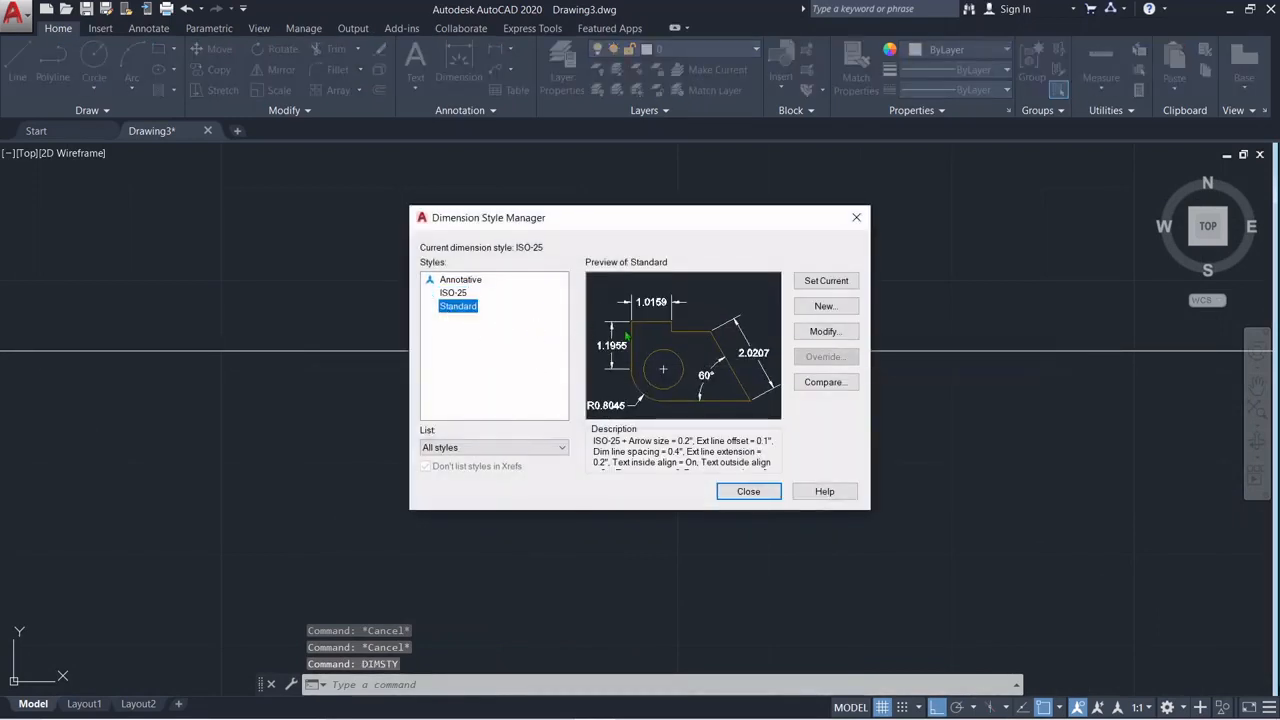
left_click(810, 335)
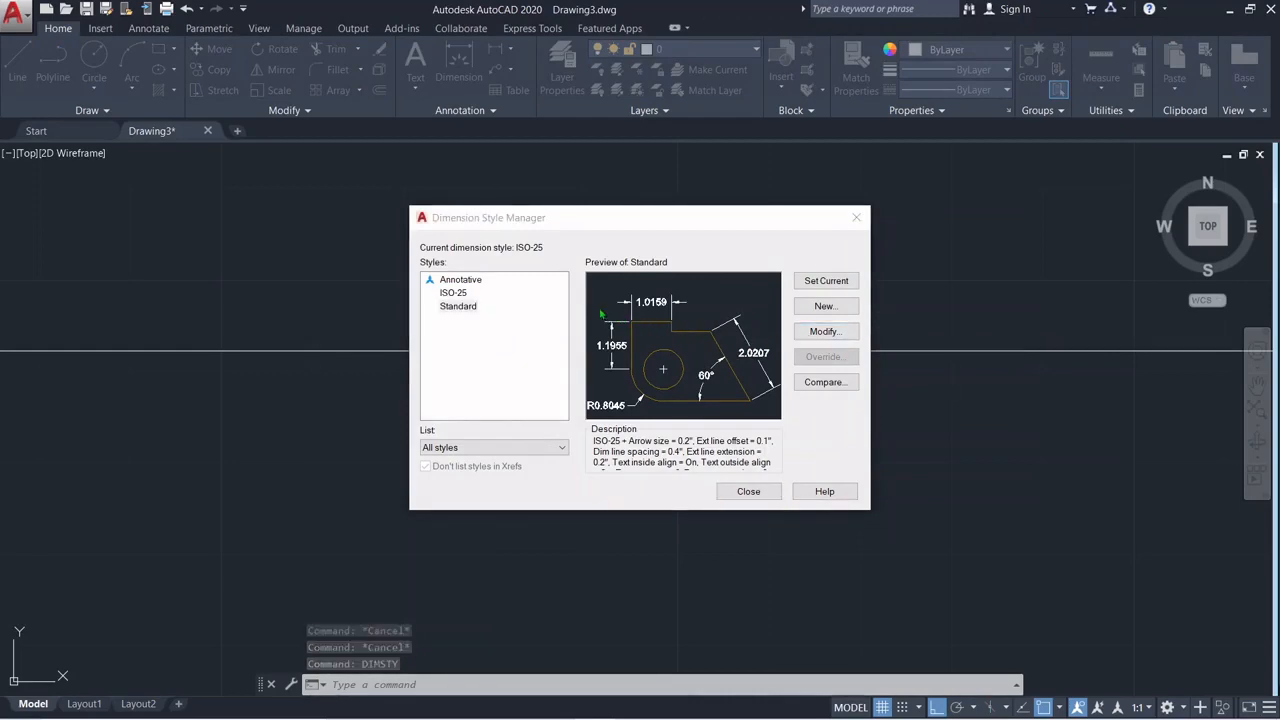
Set the Standard style's primary unit format to Engineering with a linear precision of 0'-0.0"
left_click(606, 170)
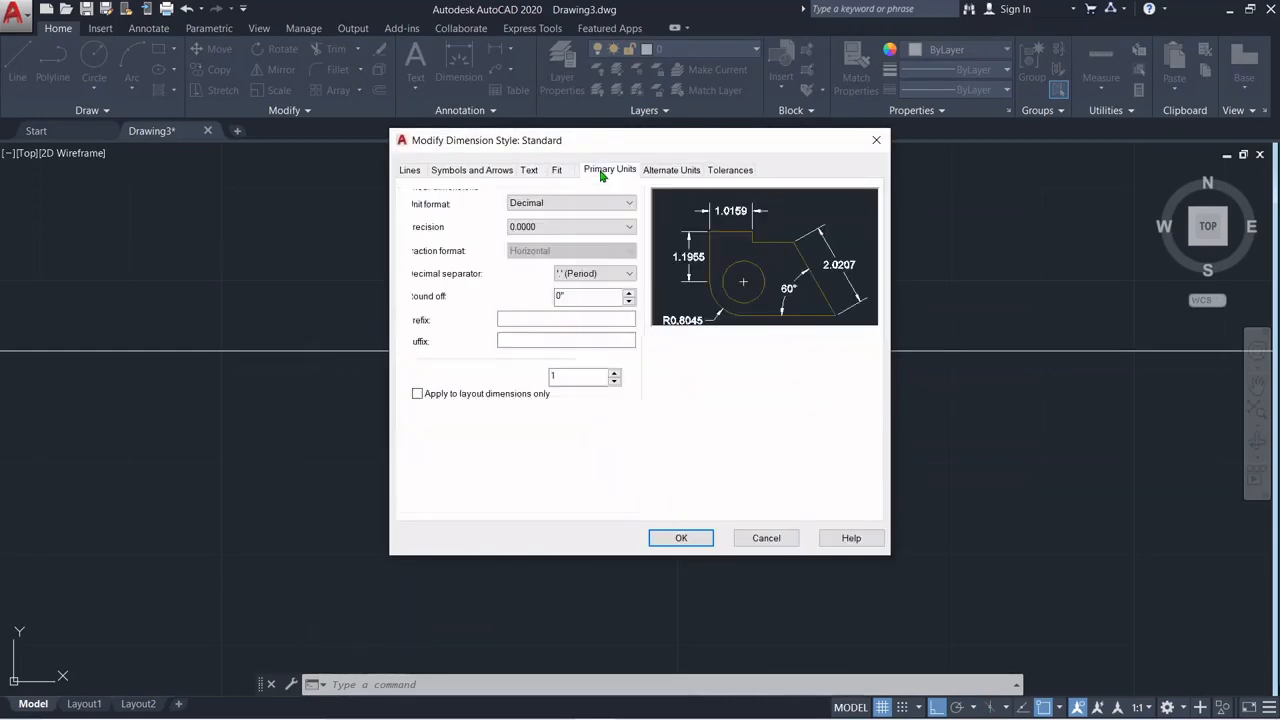
left_click(590, 227)
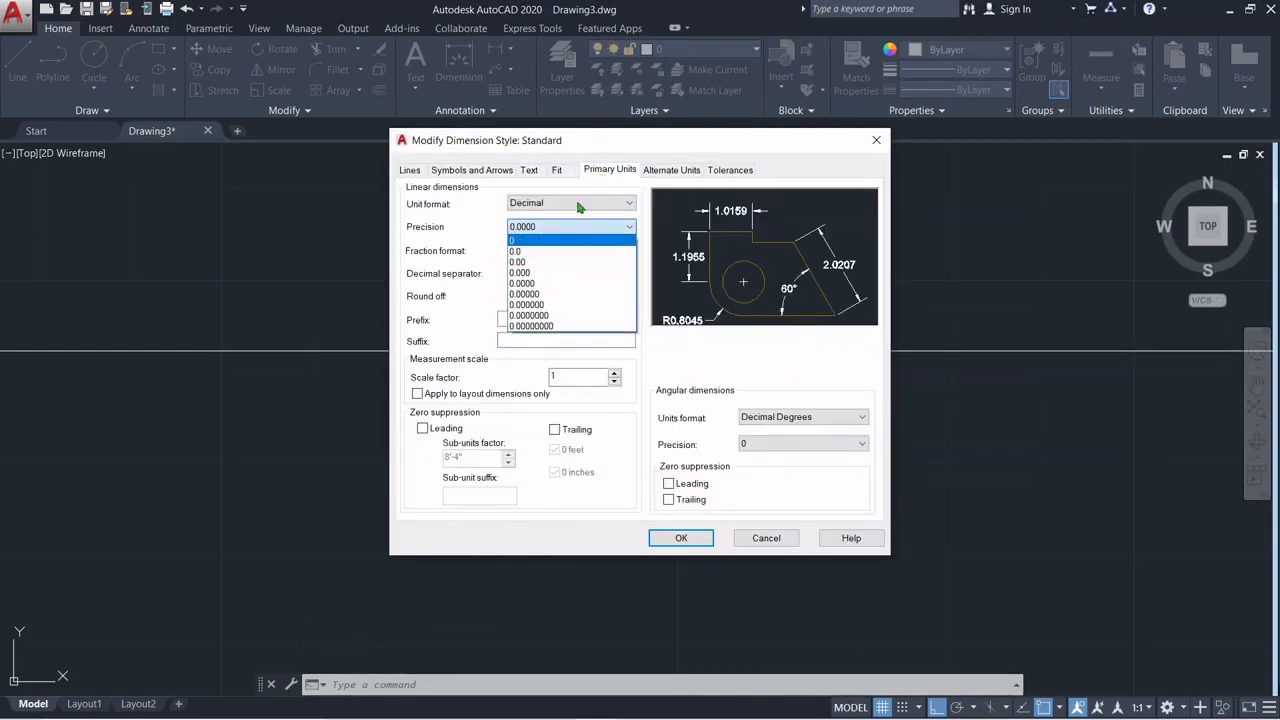
left_click(580, 205)
left_click(577, 204)
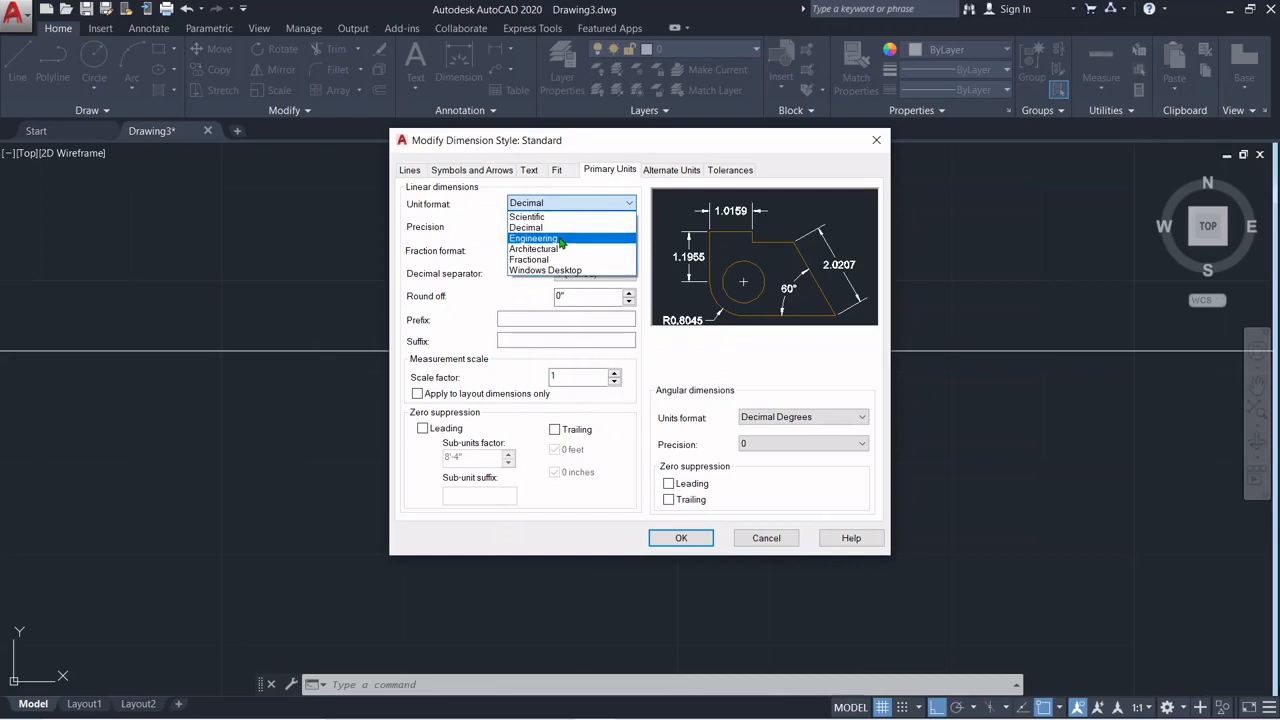
left_click(561, 242)
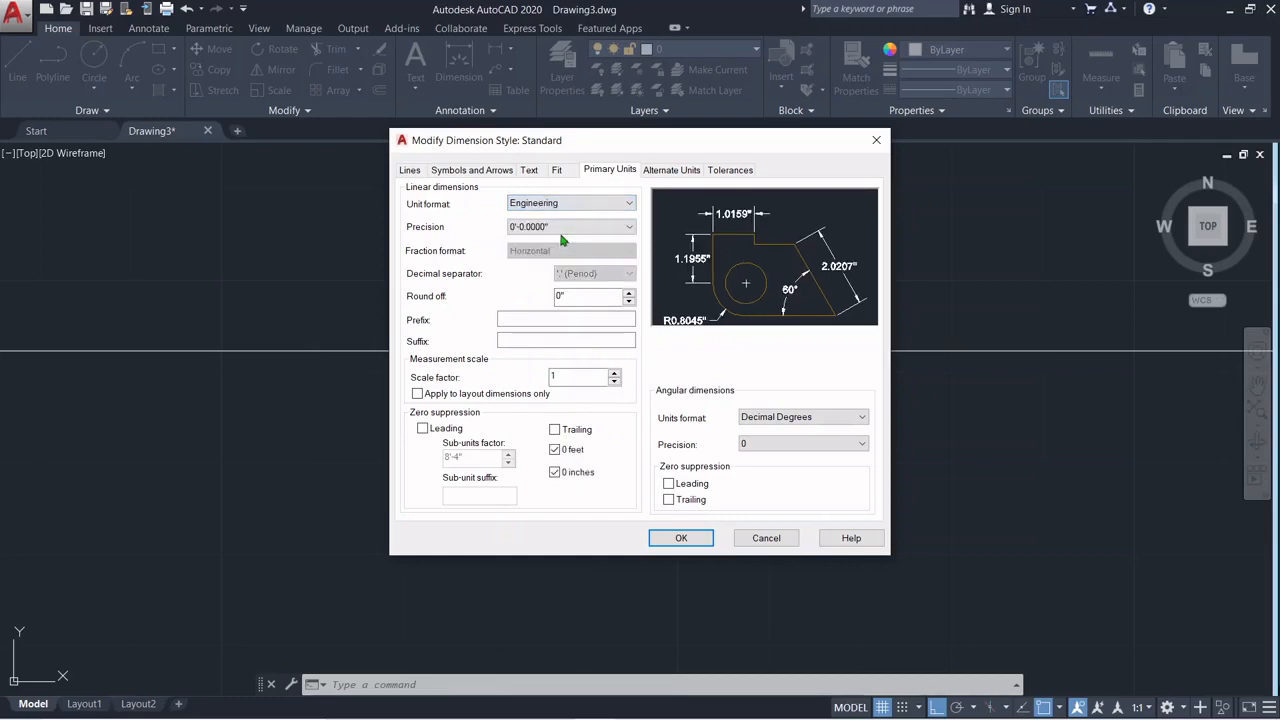
left_click(565, 226)
left_click(560, 252)
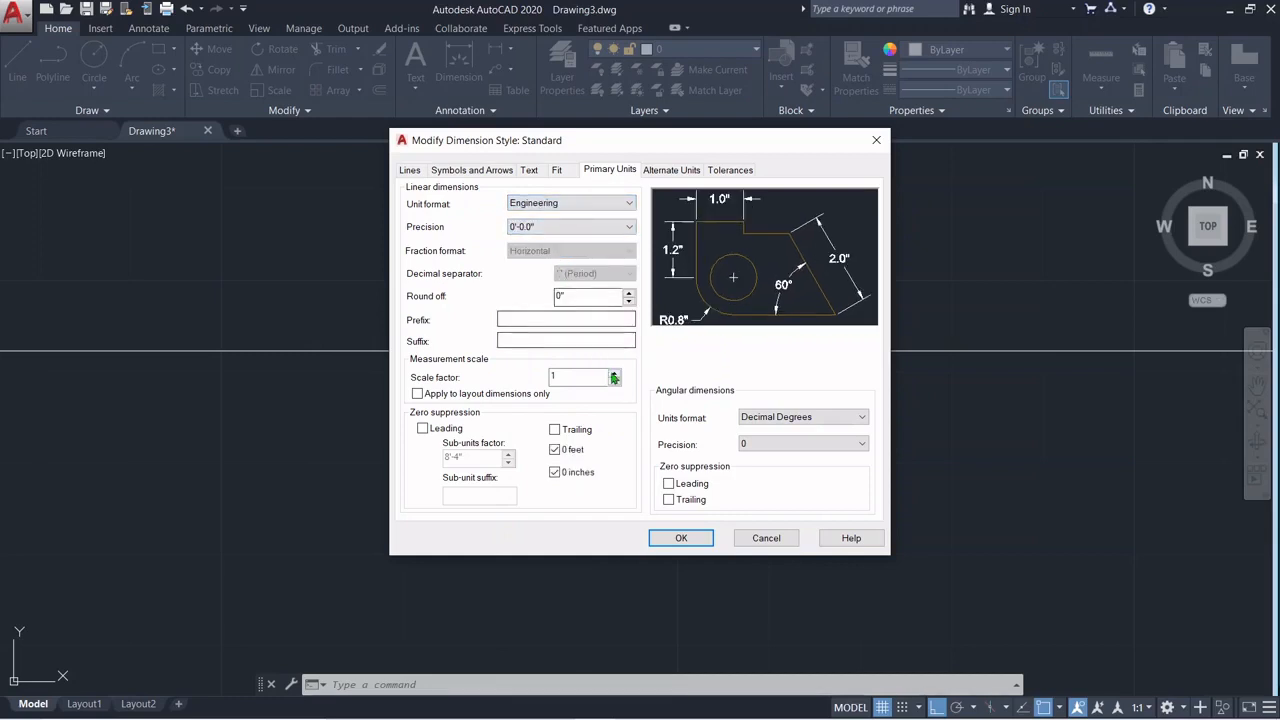
left_click(599, 378)
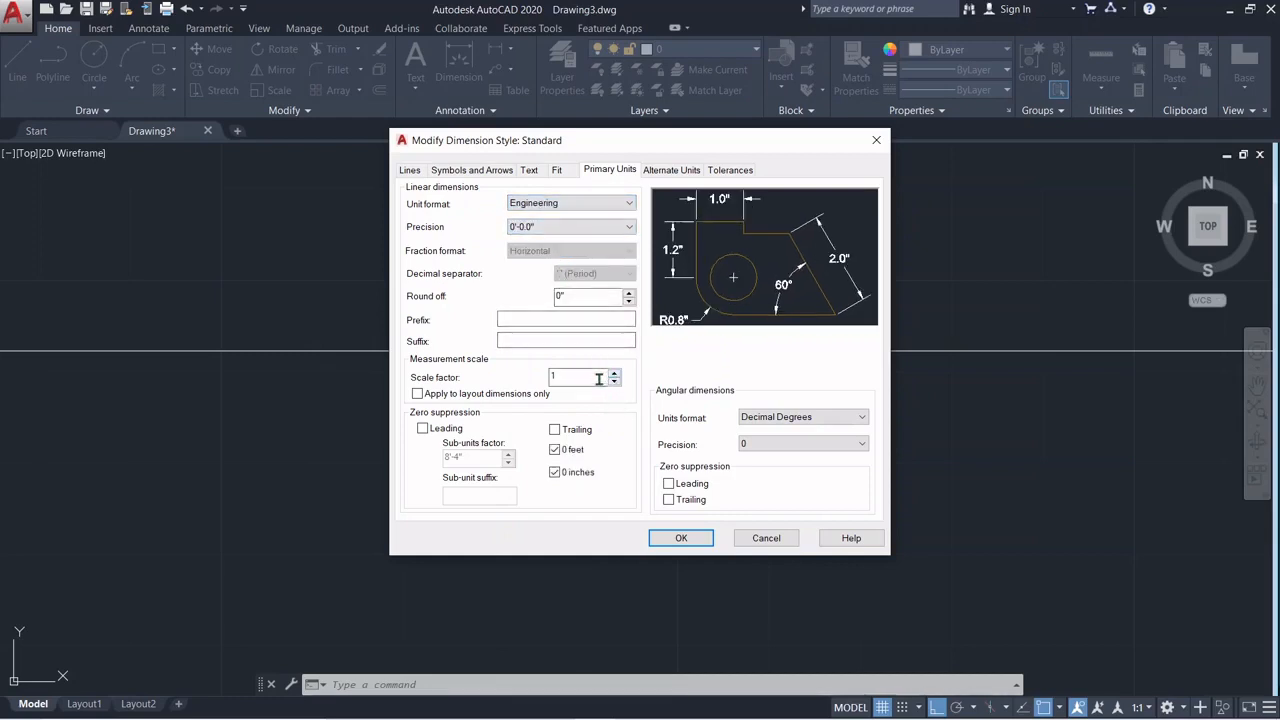
Accept the style changes, make Standard the current dimension style and close the manager
left_click(680, 538)
left_click(825, 283)
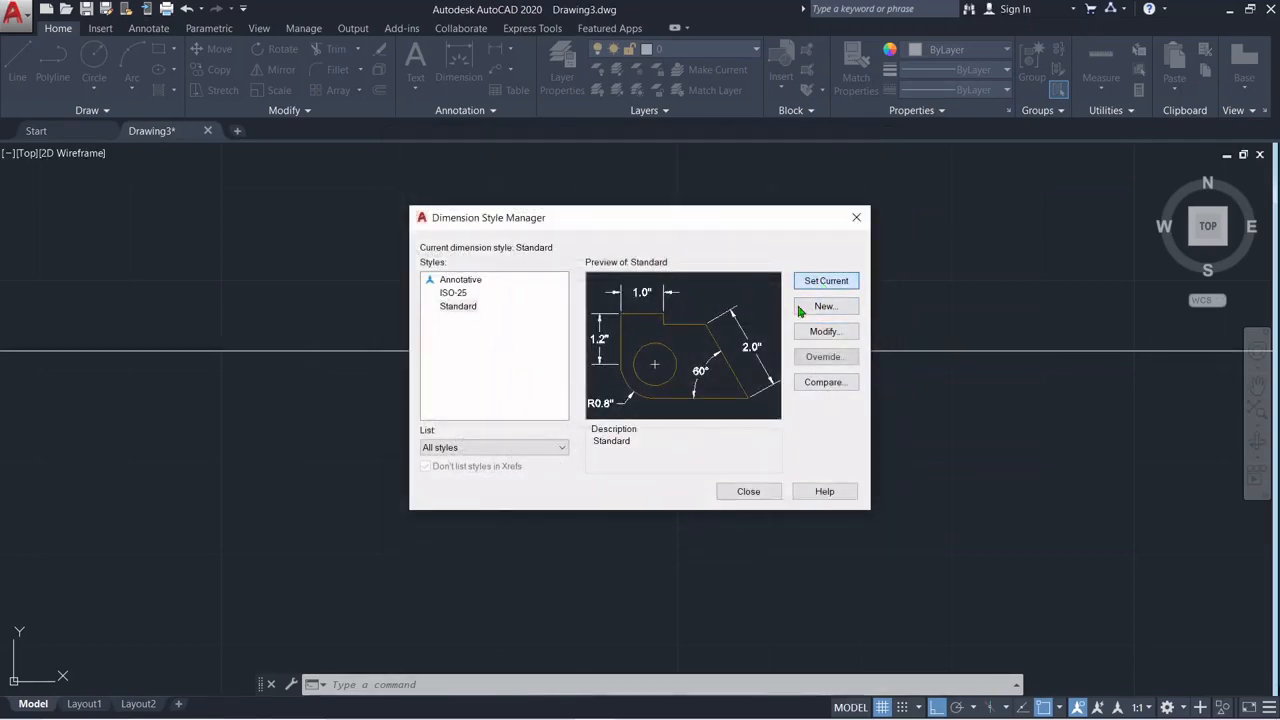
left_click(748, 492)
Add a second linear dimension between the line's endpoints, placing it below the line, and inspect its text
scroll(538, 418, "down", 4)
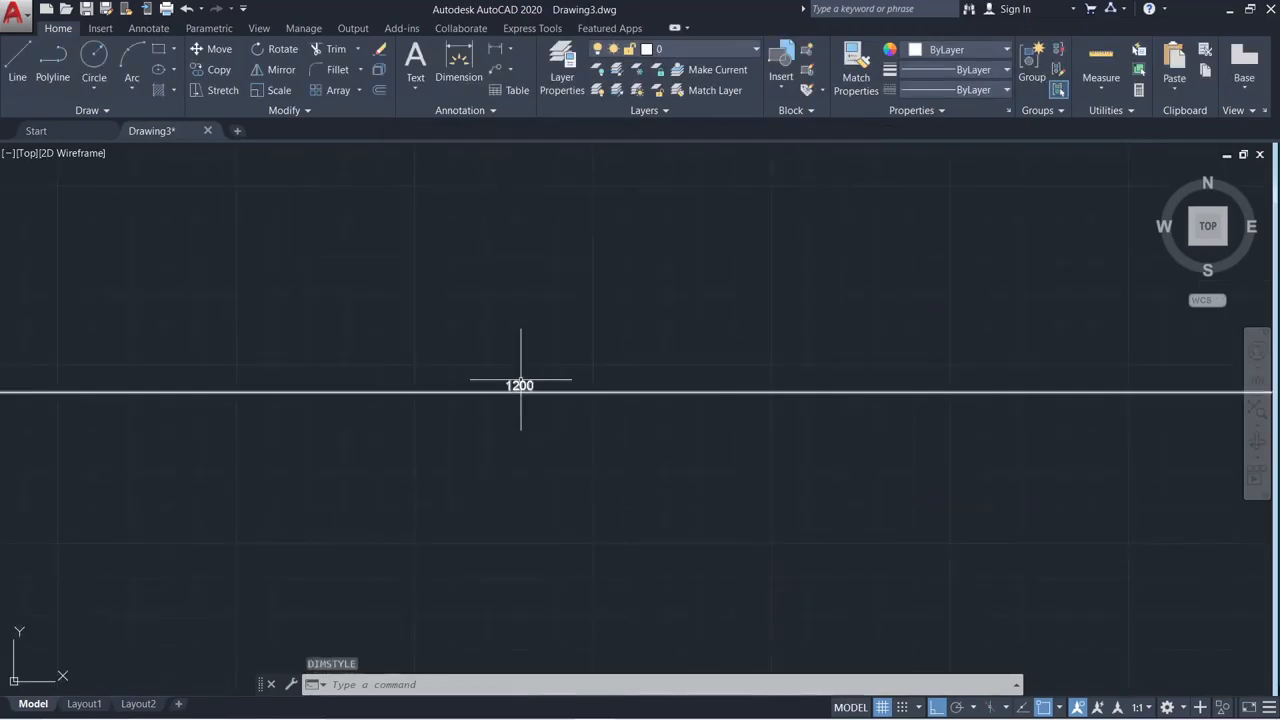
left_click(517, 384)
scroll(490, 463, "down", 9)
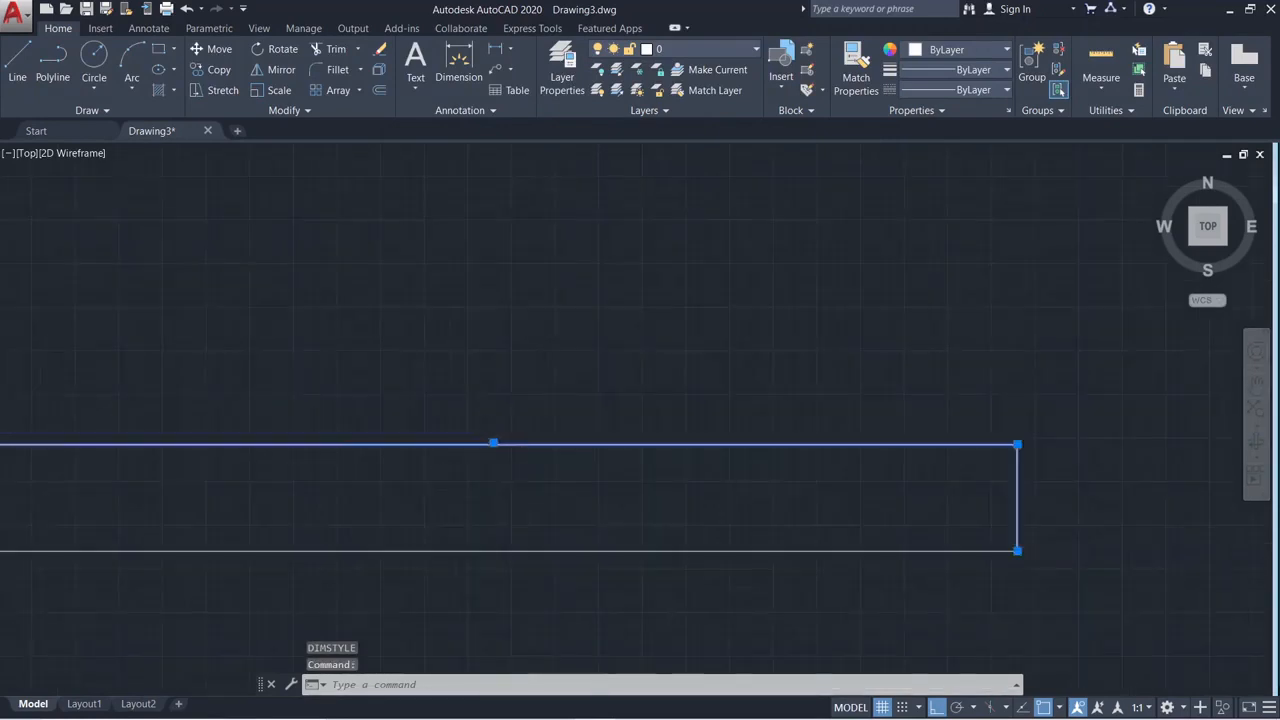
middle_click_drag(491, 459, 540, 353)
left_click(460, 66)
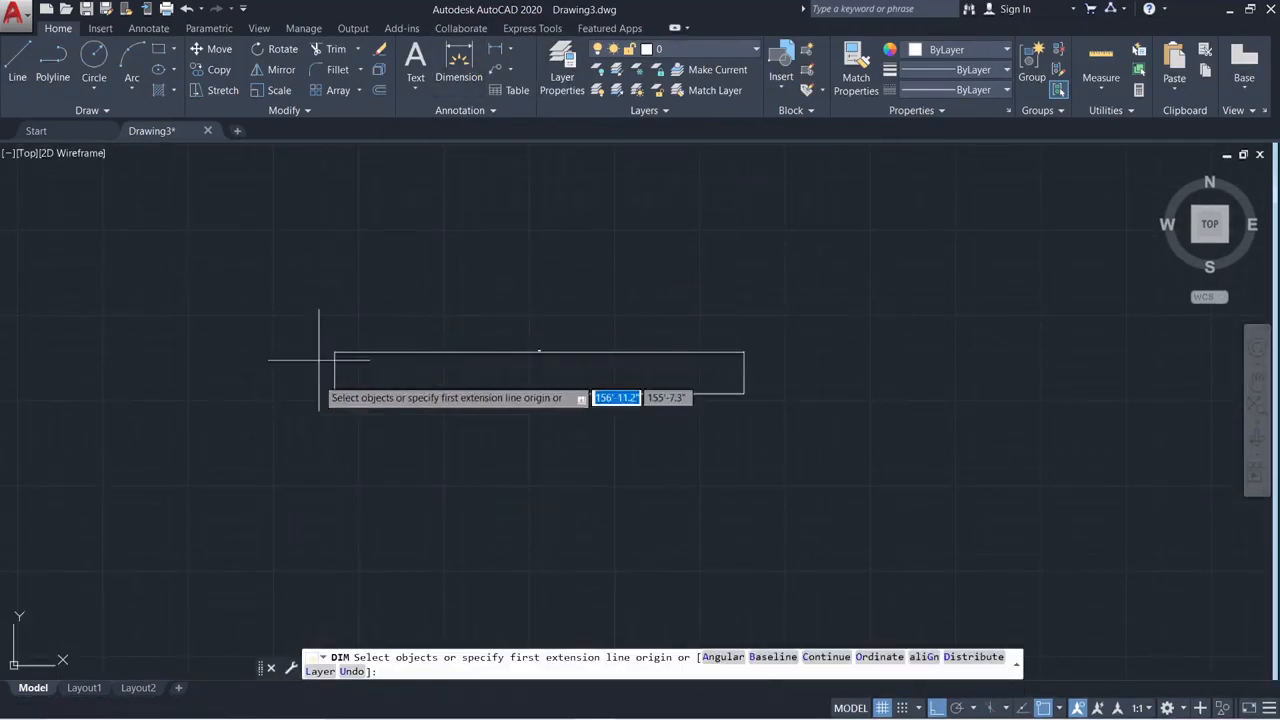
left_click(335, 393)
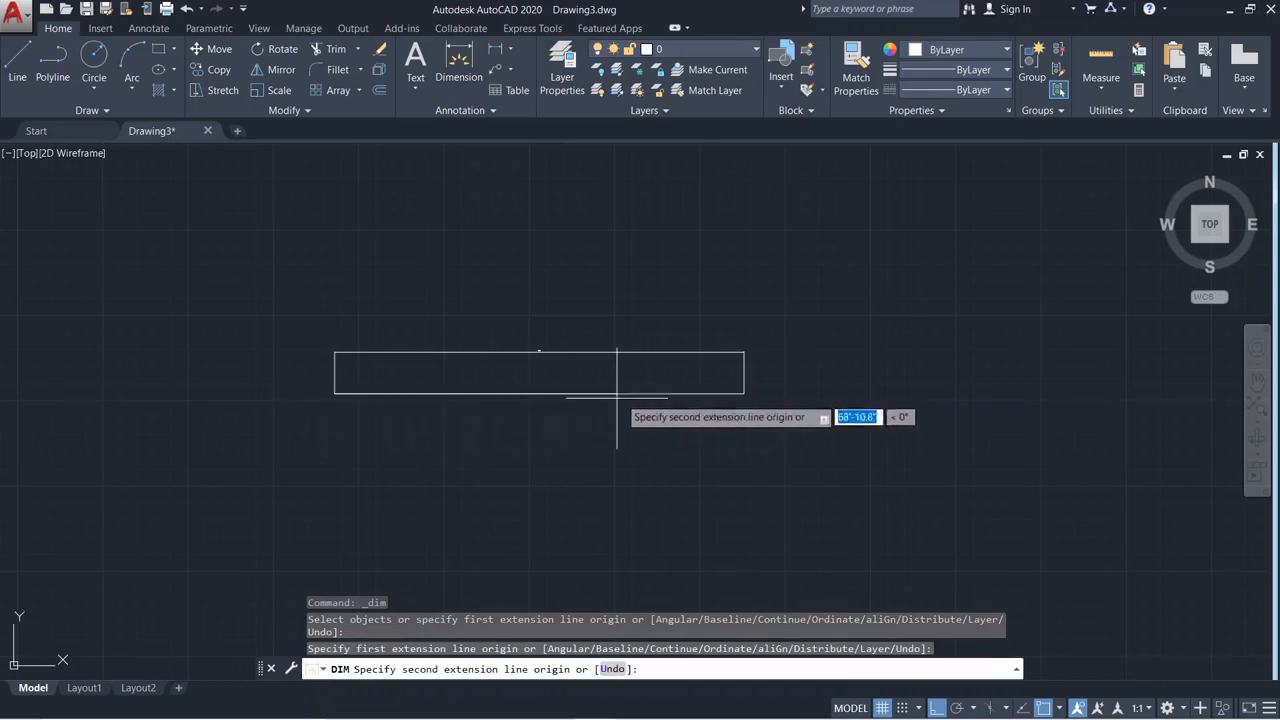
left_click(744, 393)
left_click(733, 442)
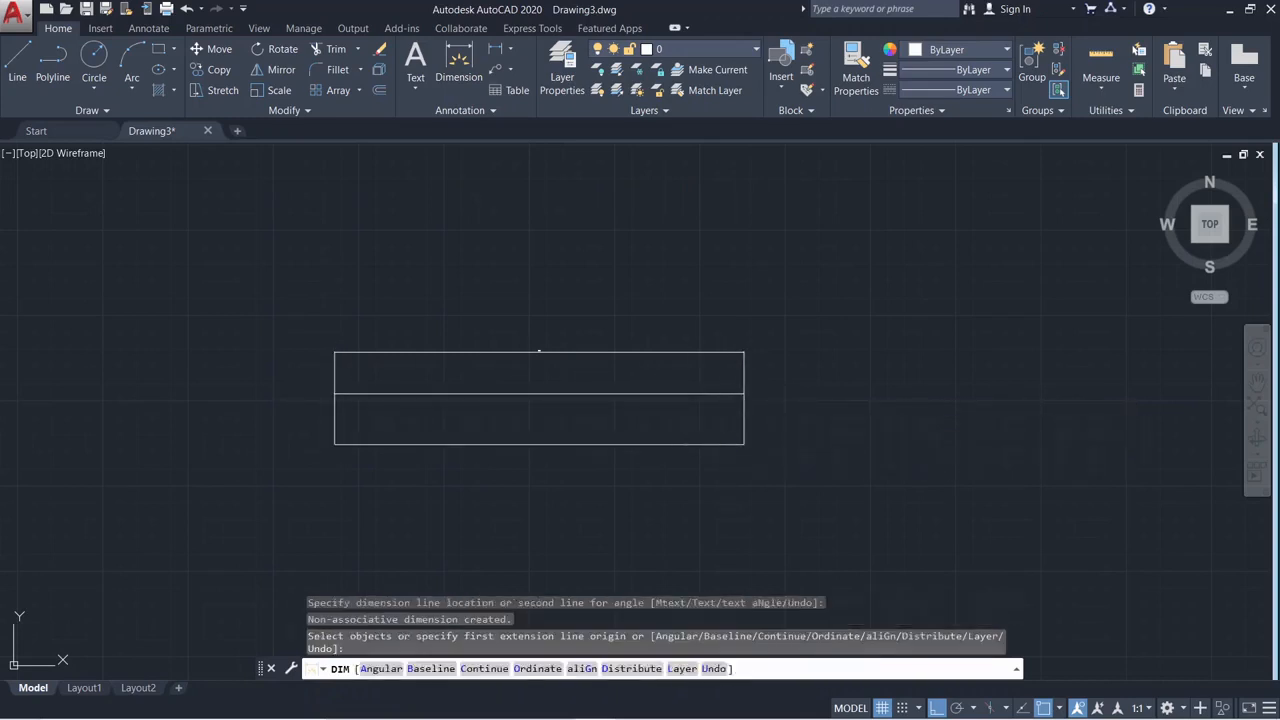
scroll(527, 447, "up", 9)
middle_click_drag(563, 437, 656, 462)
scroll(668, 452, "up", 8)
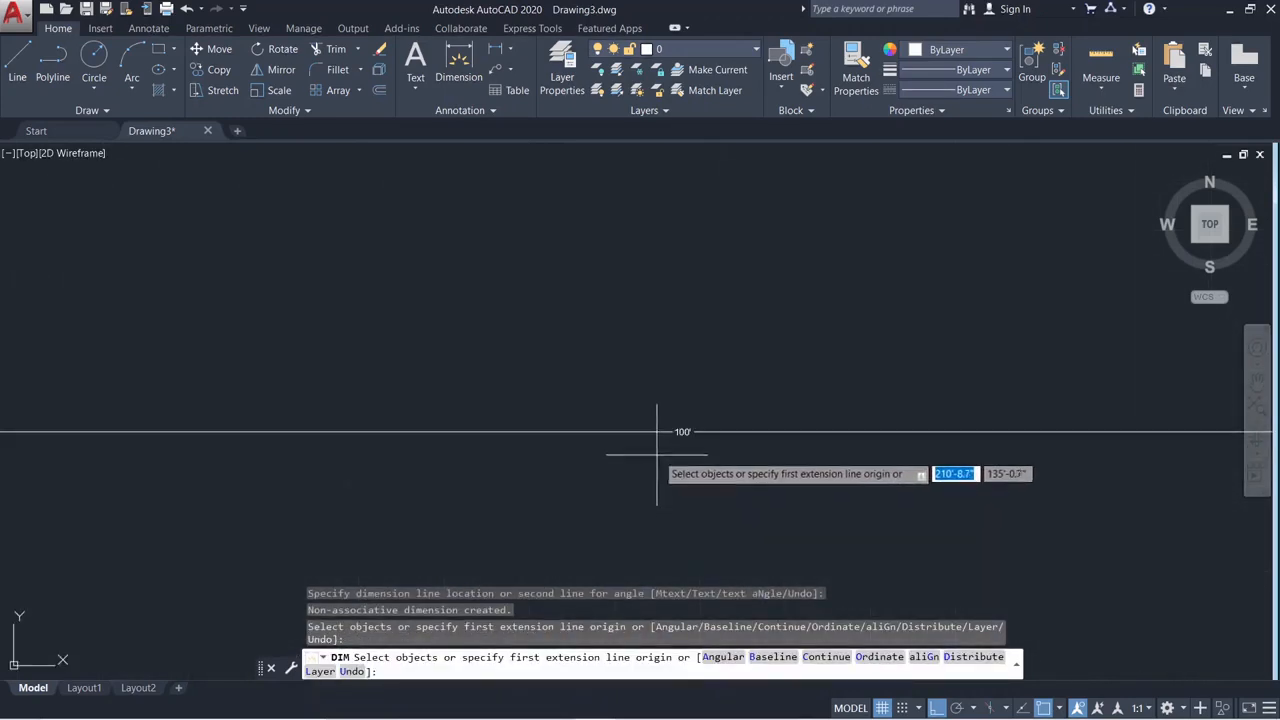
type("c")
key("Return")
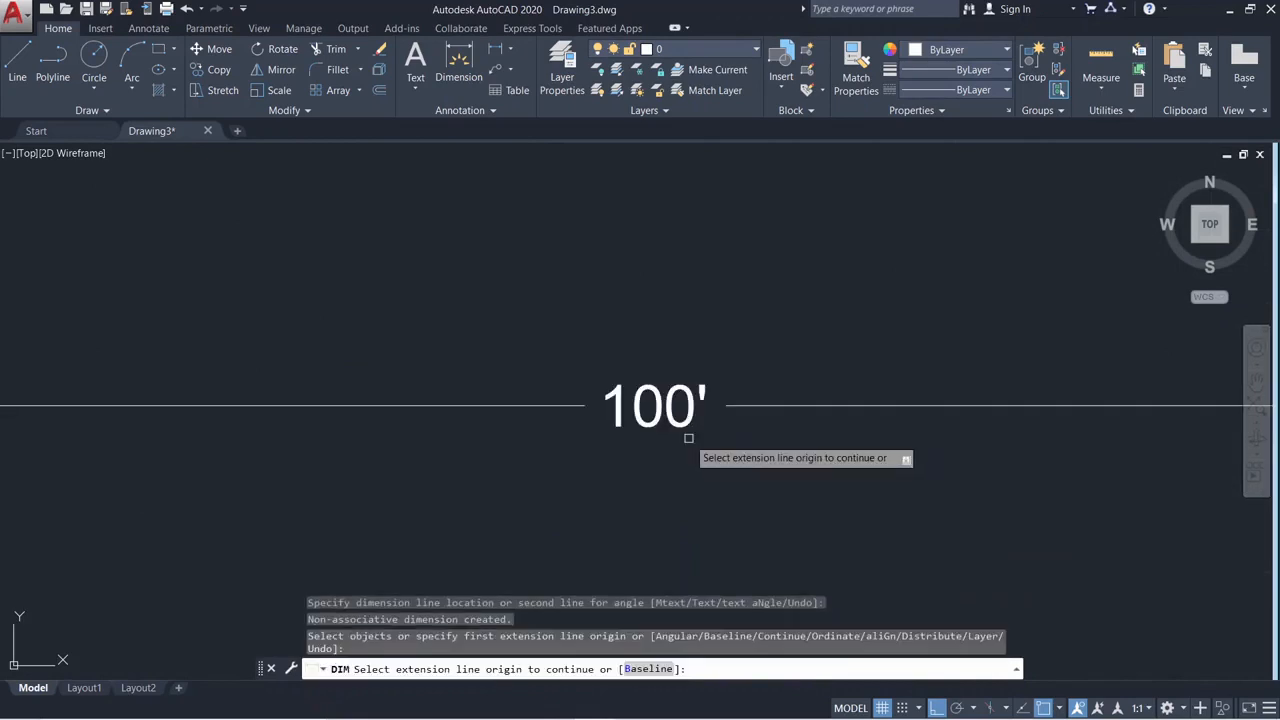
scroll(688, 445, "down", 8)
key("Escape")
left_click(702, 465)
left_click(676, 439)
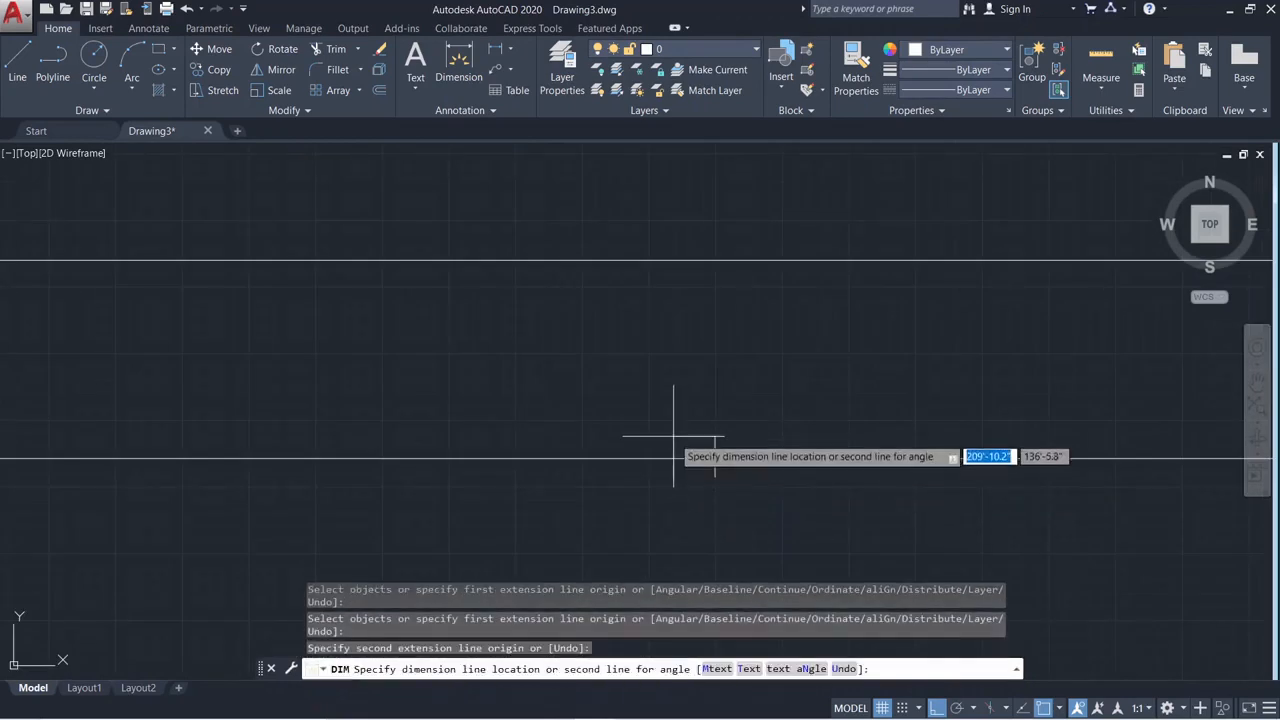
key("Escape")
scroll(720, 471, "down", 8)
key("Escape")
Erase both linear dimensions above and below the horizontal line, keeping only the line
left_click(734, 424)
left_click(663, 404)
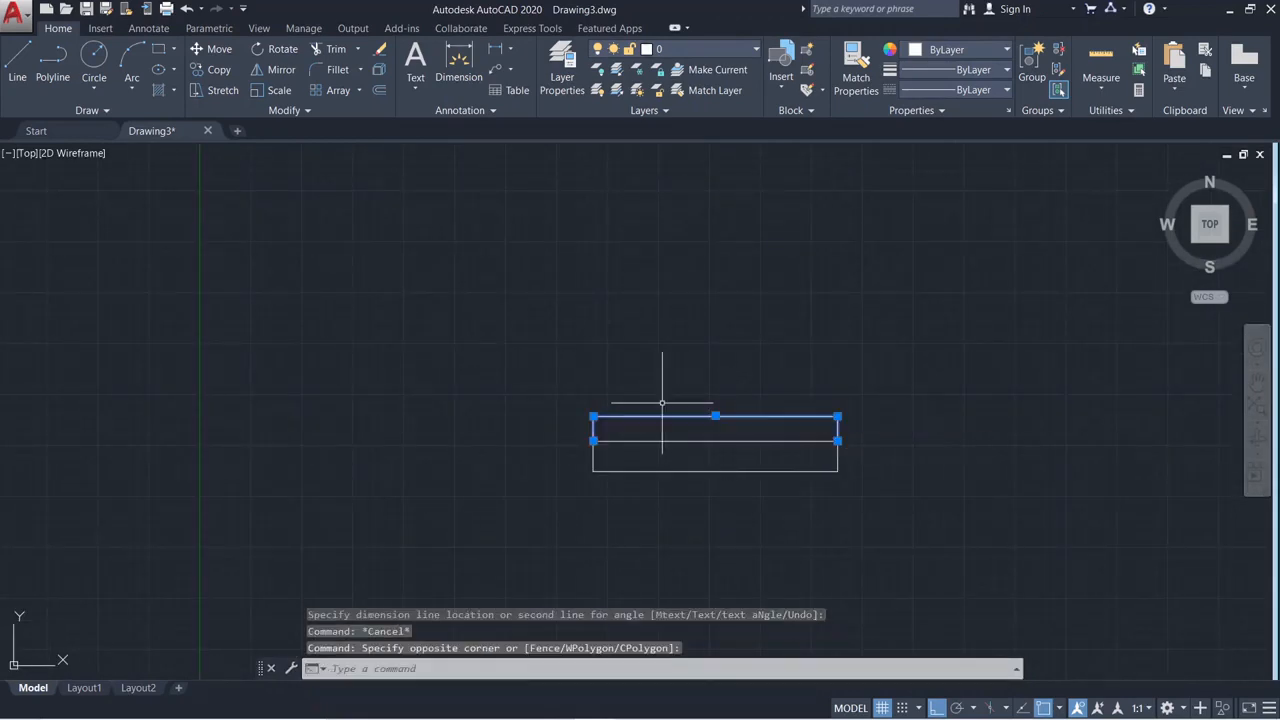
left_click(778, 491)
left_click(692, 467)
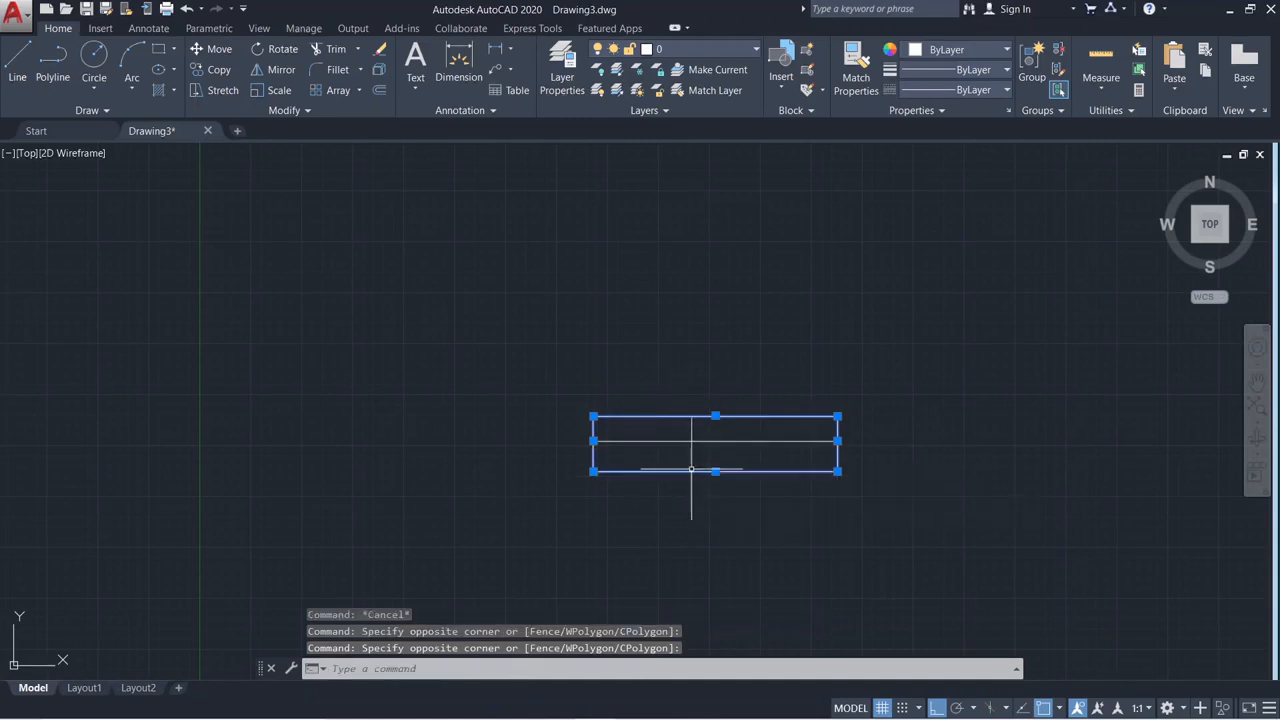
key("Delete")
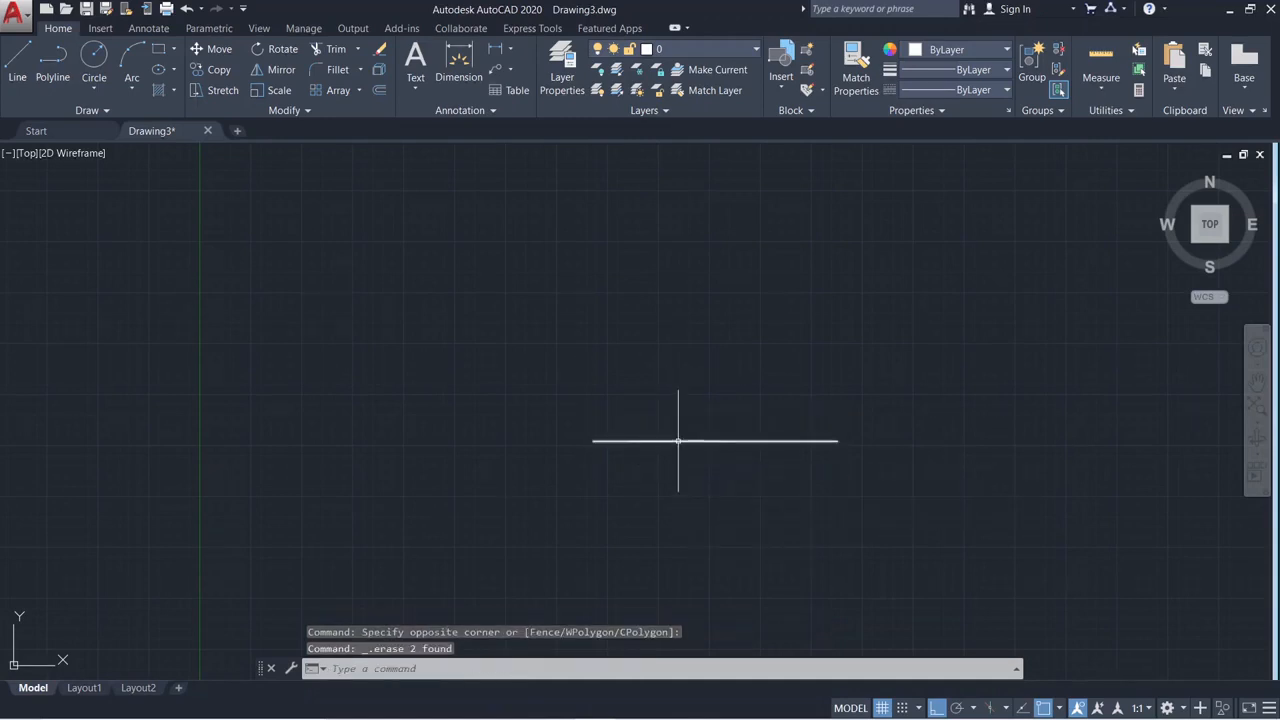
Open the drawing units settings with the UNITS command and set the length type to Decimal with a precision of 0.0
middle_click_drag(677, 440, 563, 371)
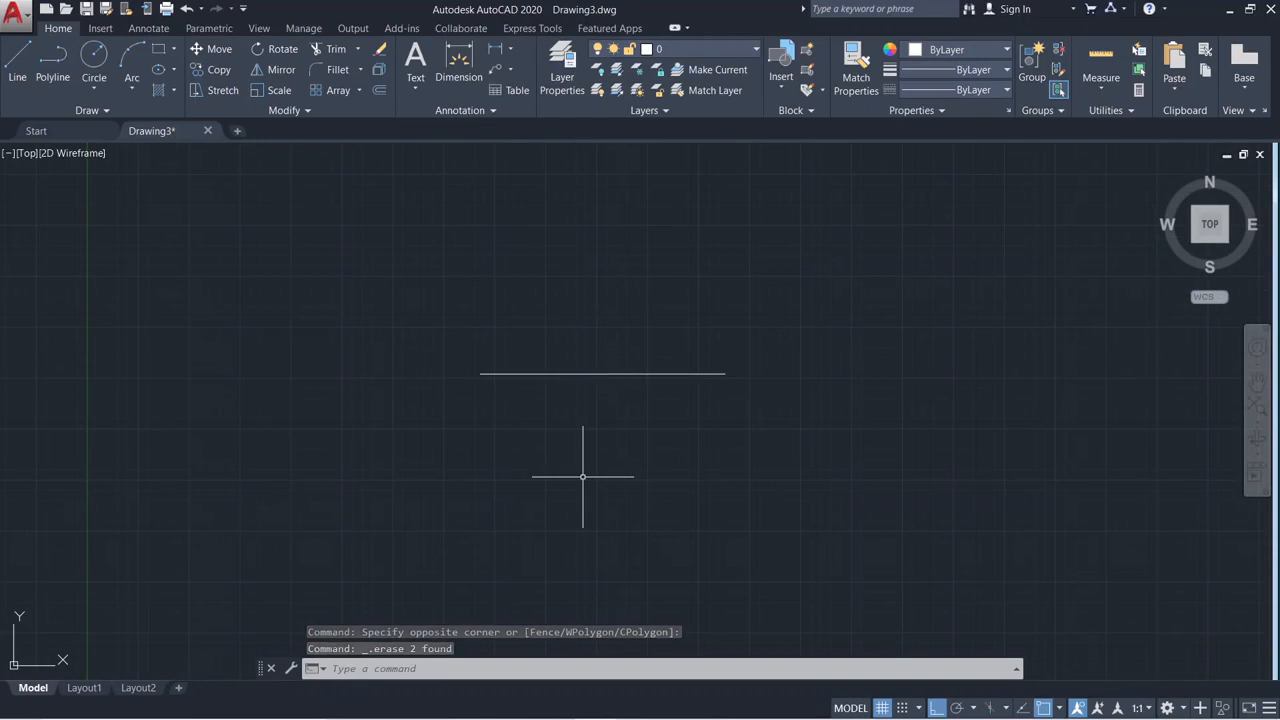
type("uni")
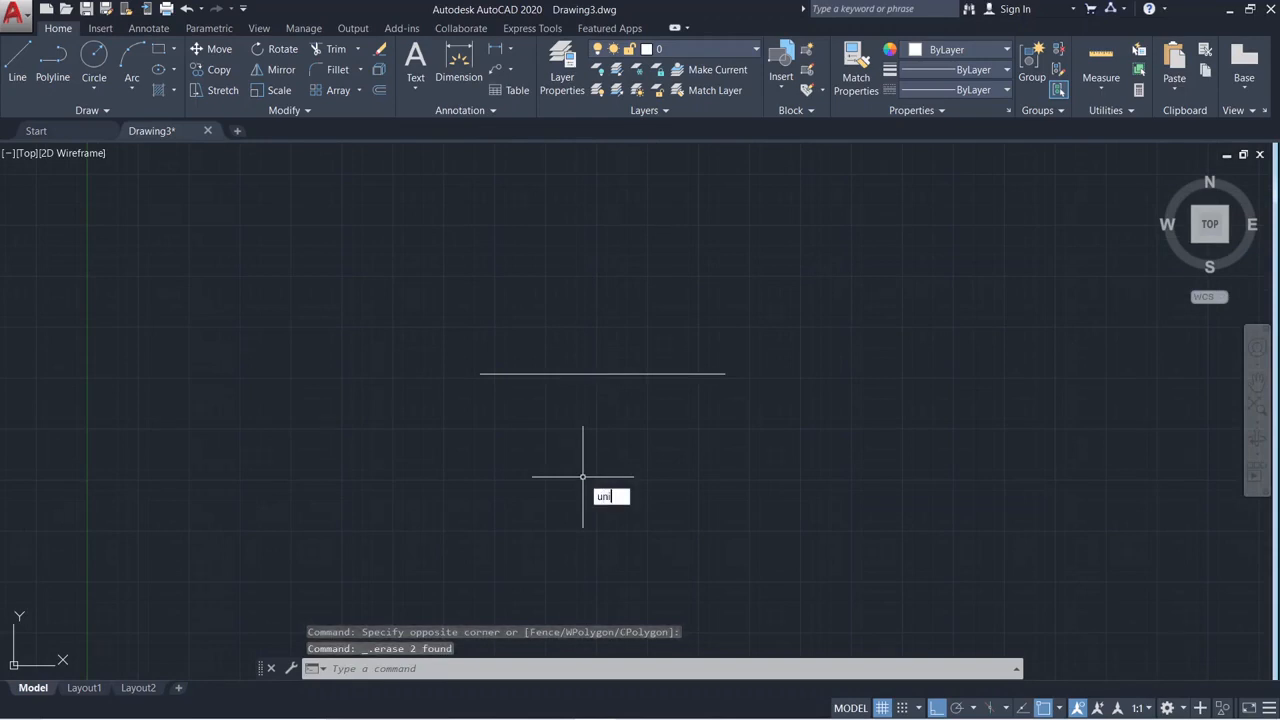
type("ts")
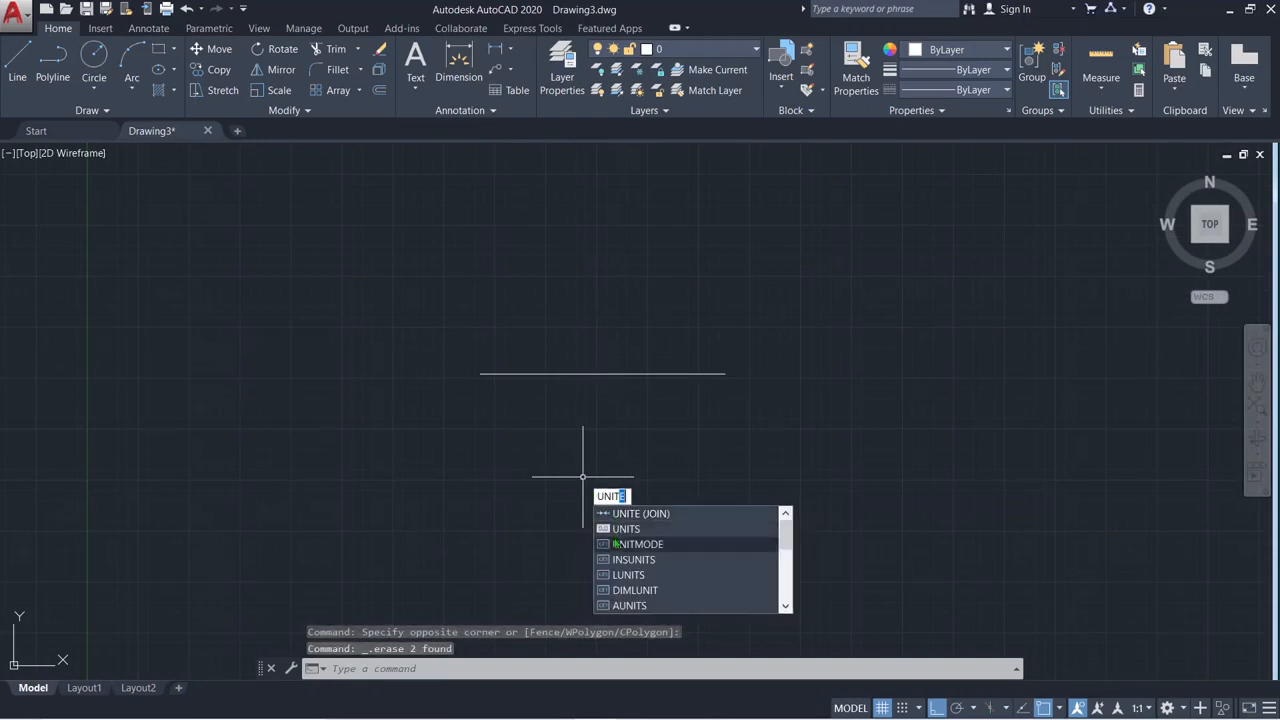
key("Return")
left_click(583, 268)
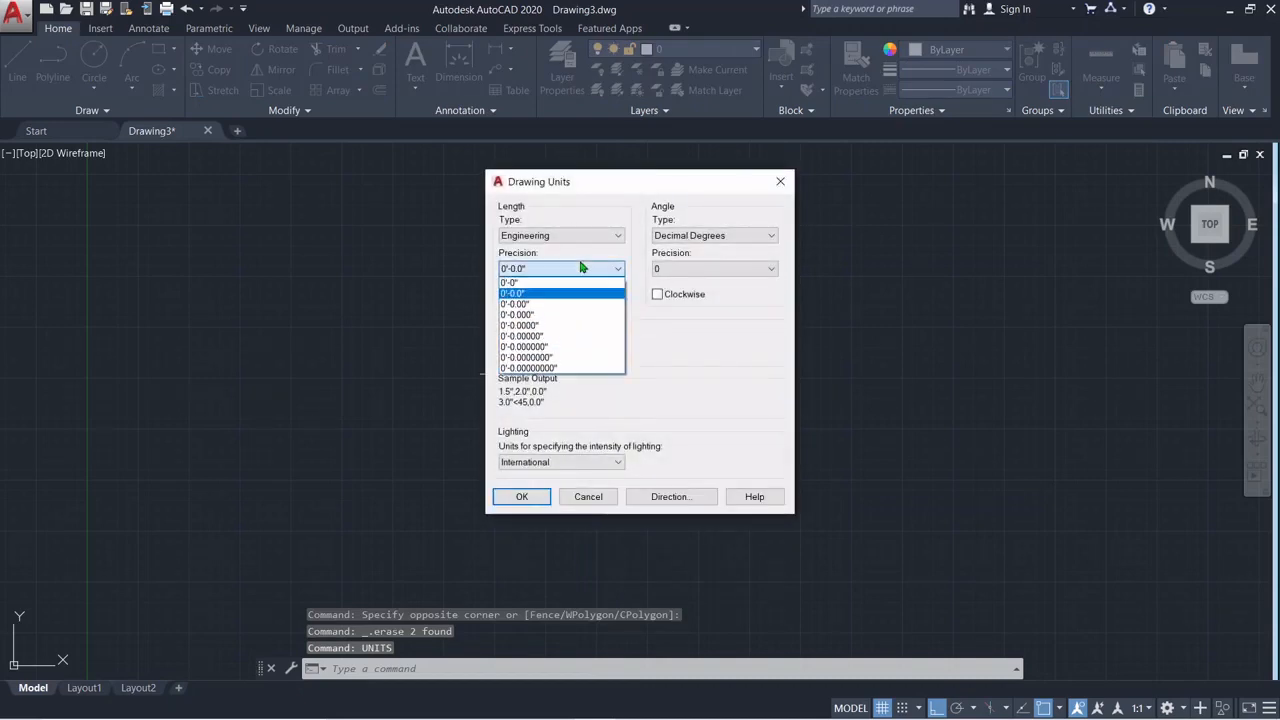
left_click(585, 238)
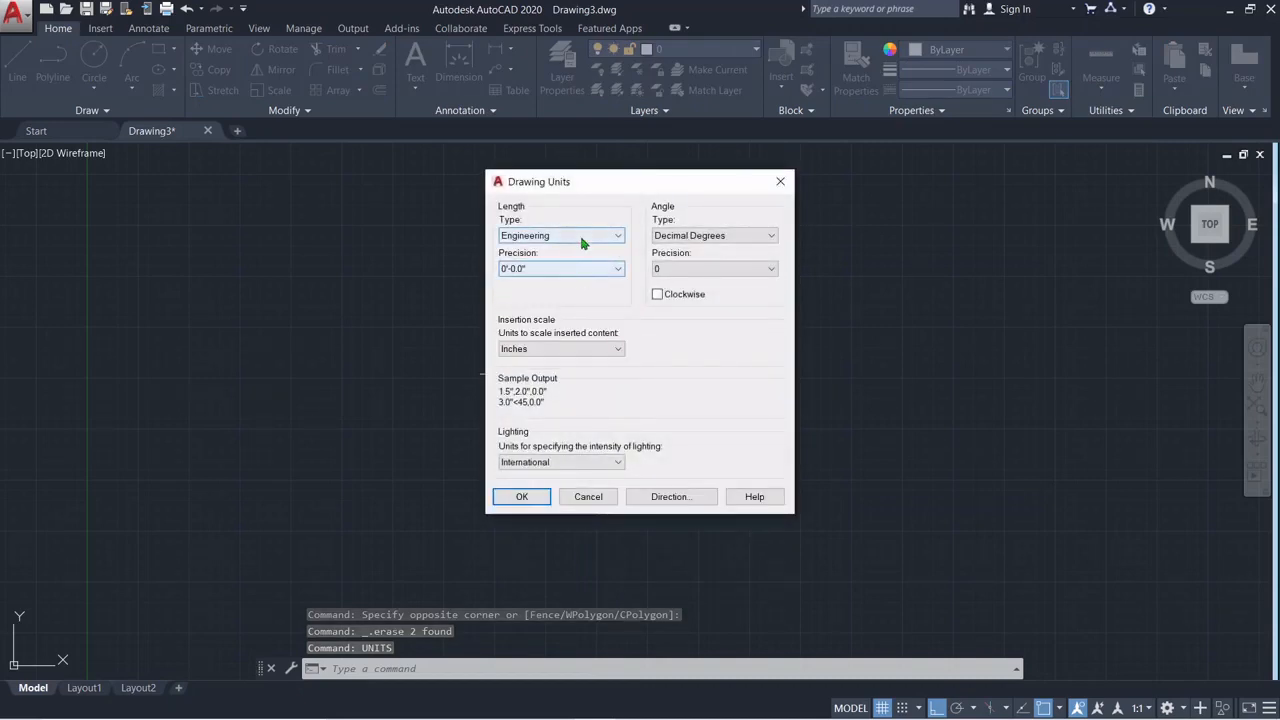
left_click(585, 236)
left_click(573, 261)
left_click(571, 273)
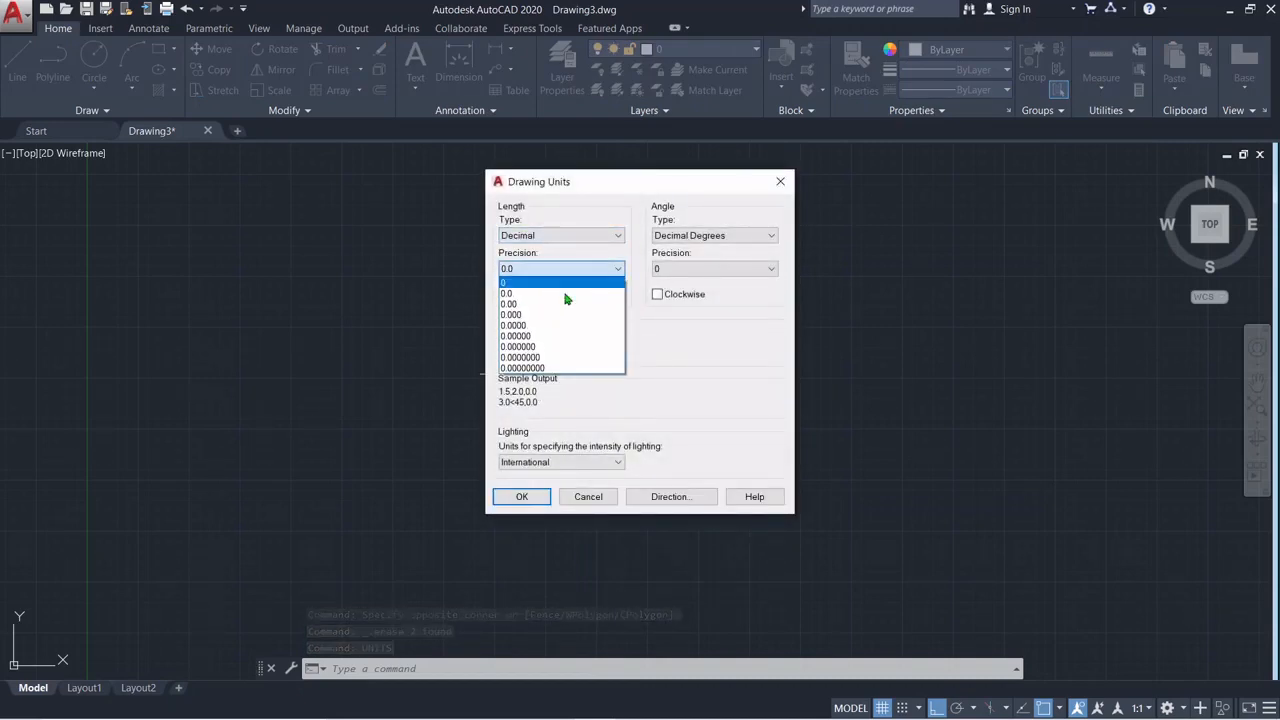
left_click(567, 295)
Set the insertion scale unit for inserted content to Miles and reopen the choice of units
left_click(565, 357)
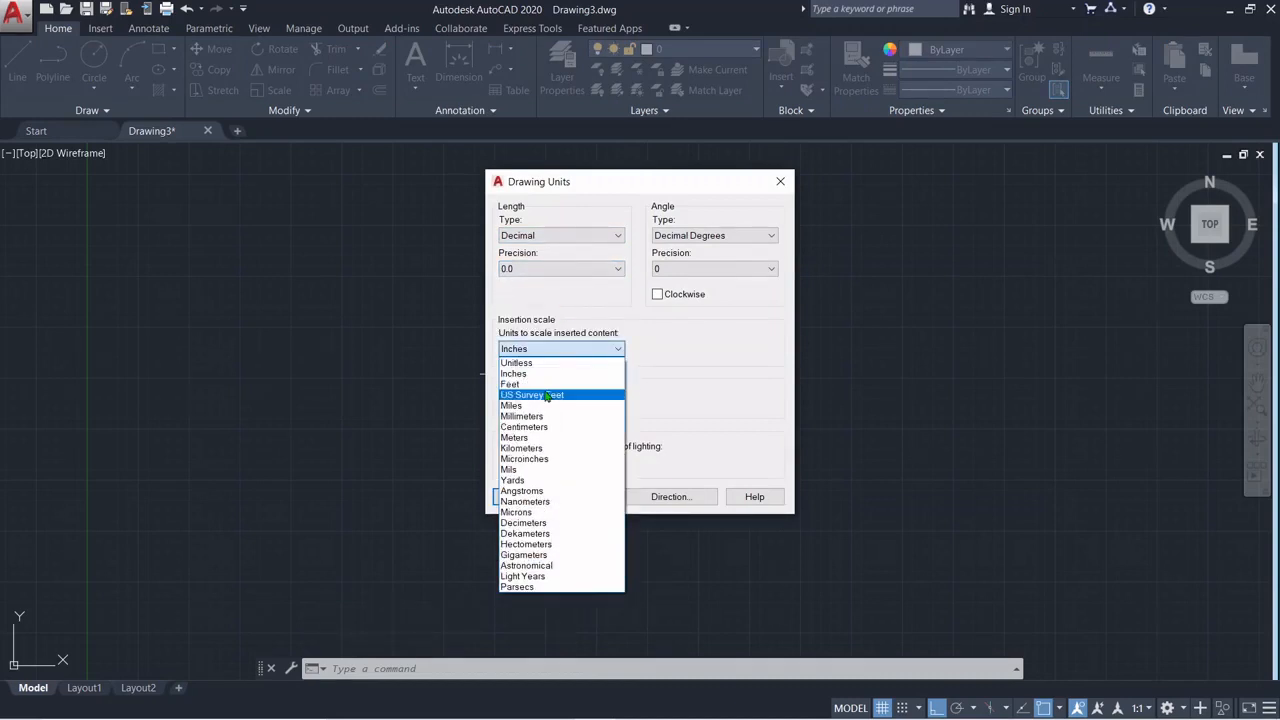
left_click(557, 418)
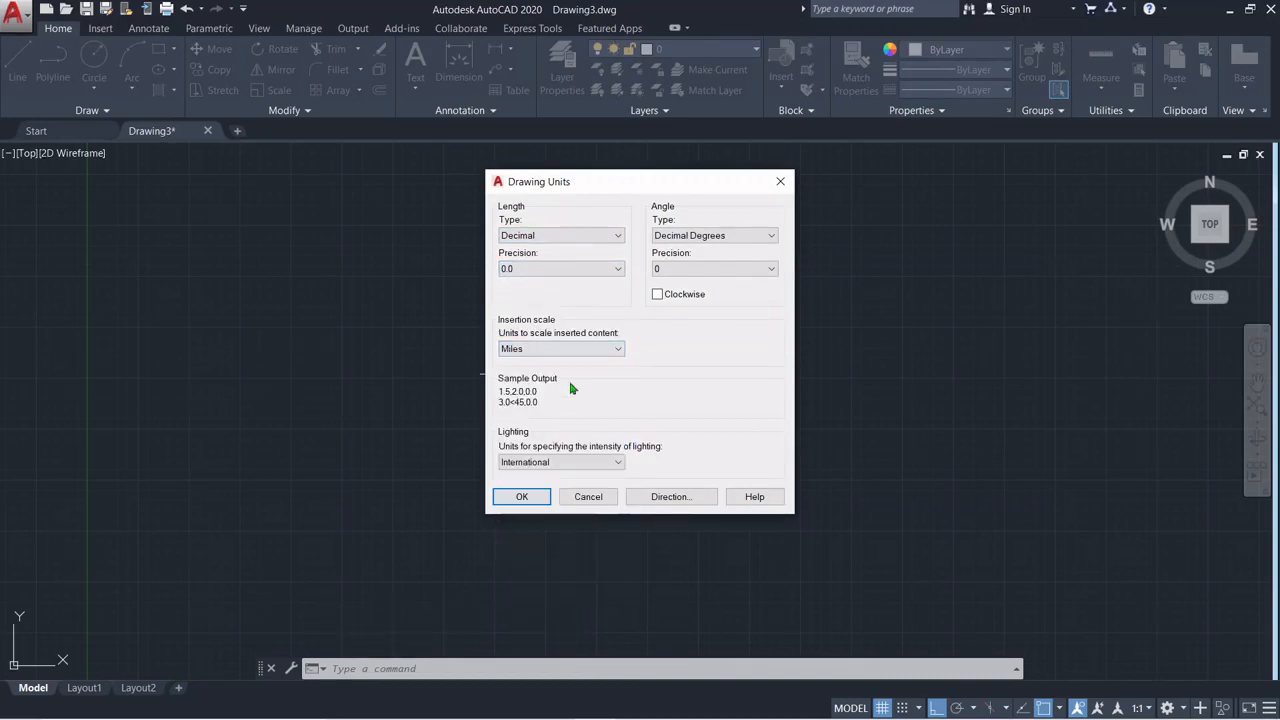
left_click(573, 354)
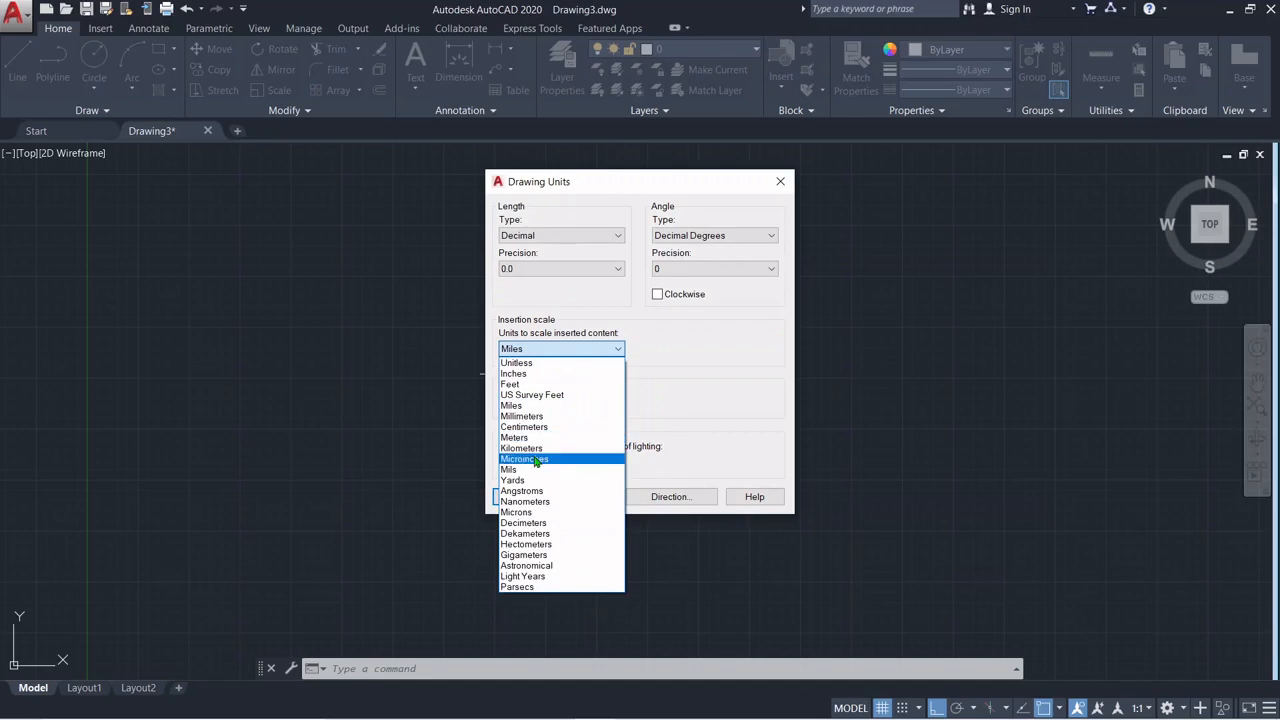
Set the insertion scale units of the drawing to Millimeters and accept the Drawing Units settings
left_click(530, 416)
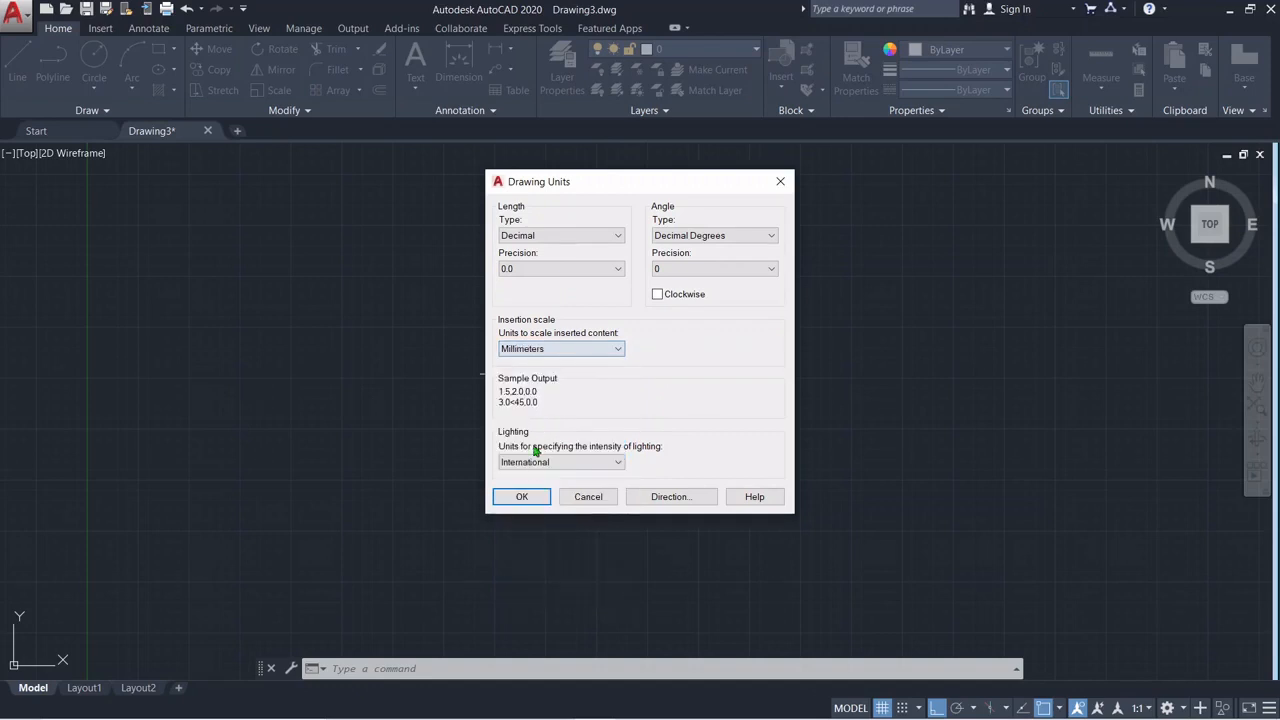
left_click(522, 497)
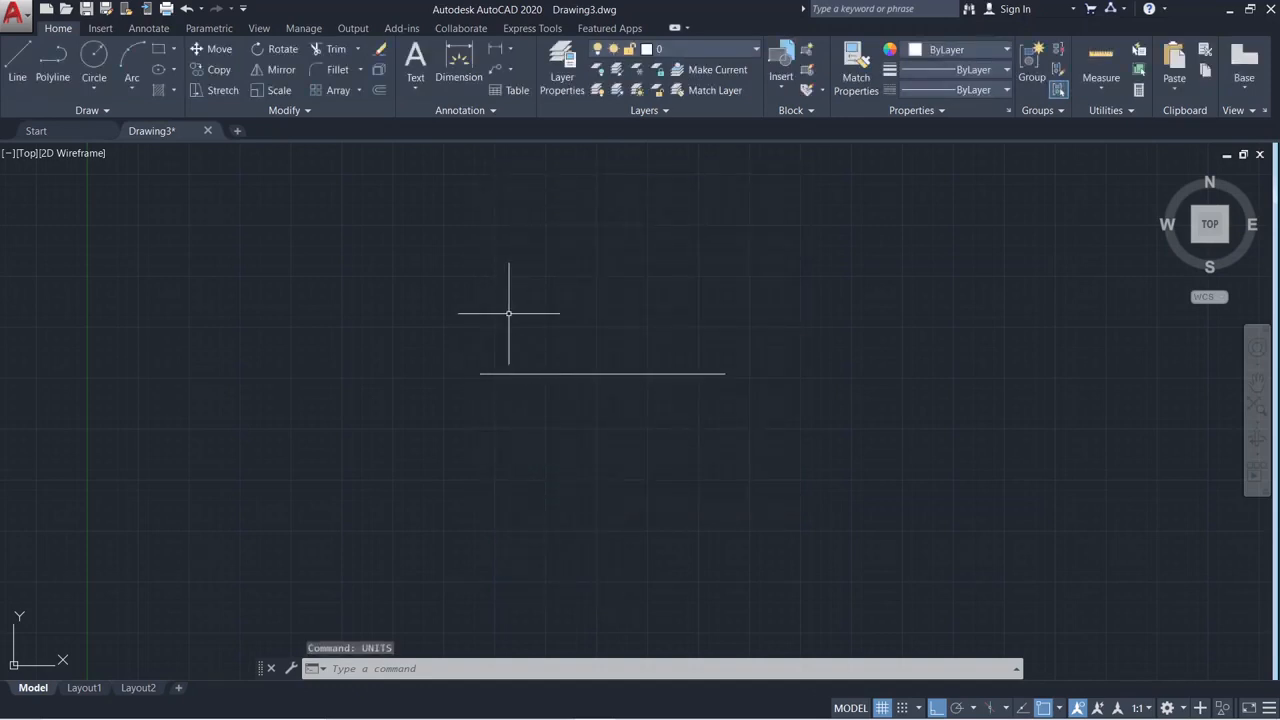
Erase the existing horizontal line from the drawing area
left_click(482, 297)
left_click(590, 470)
left_click(650, 464)
left_click(495, 384)
left_click(566, 430)
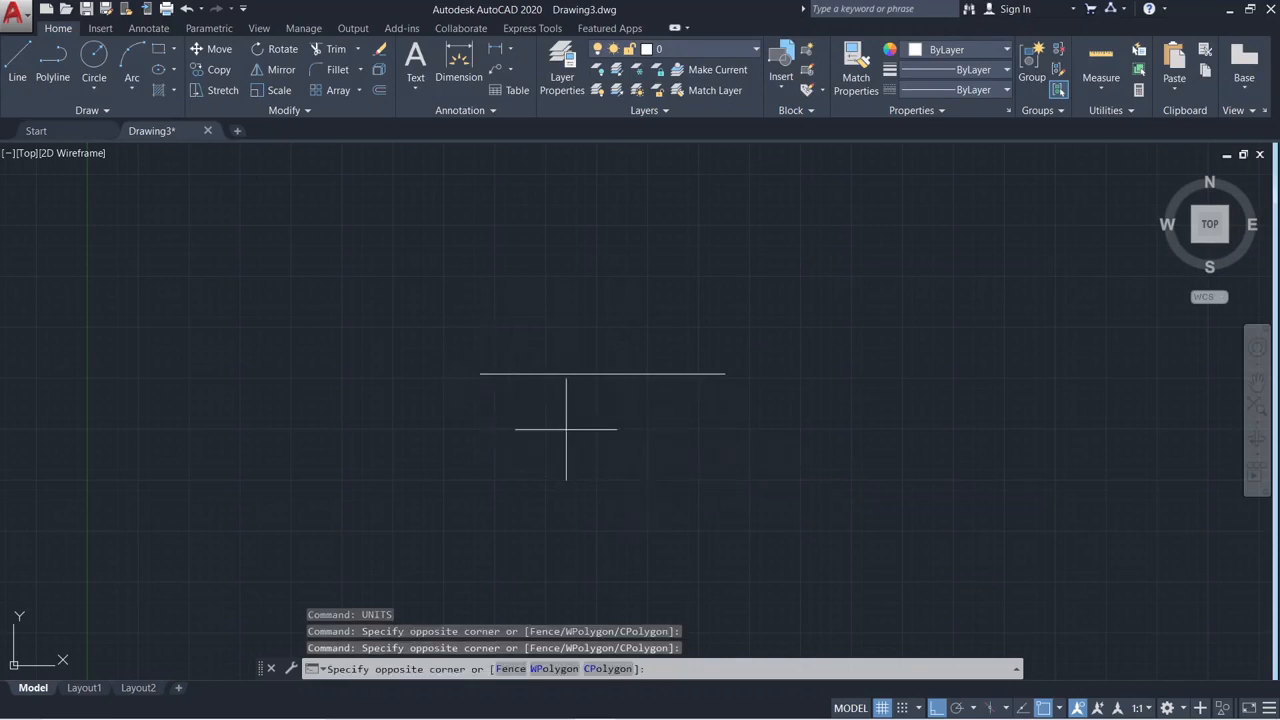
left_click(444, 337)
key("Delete")
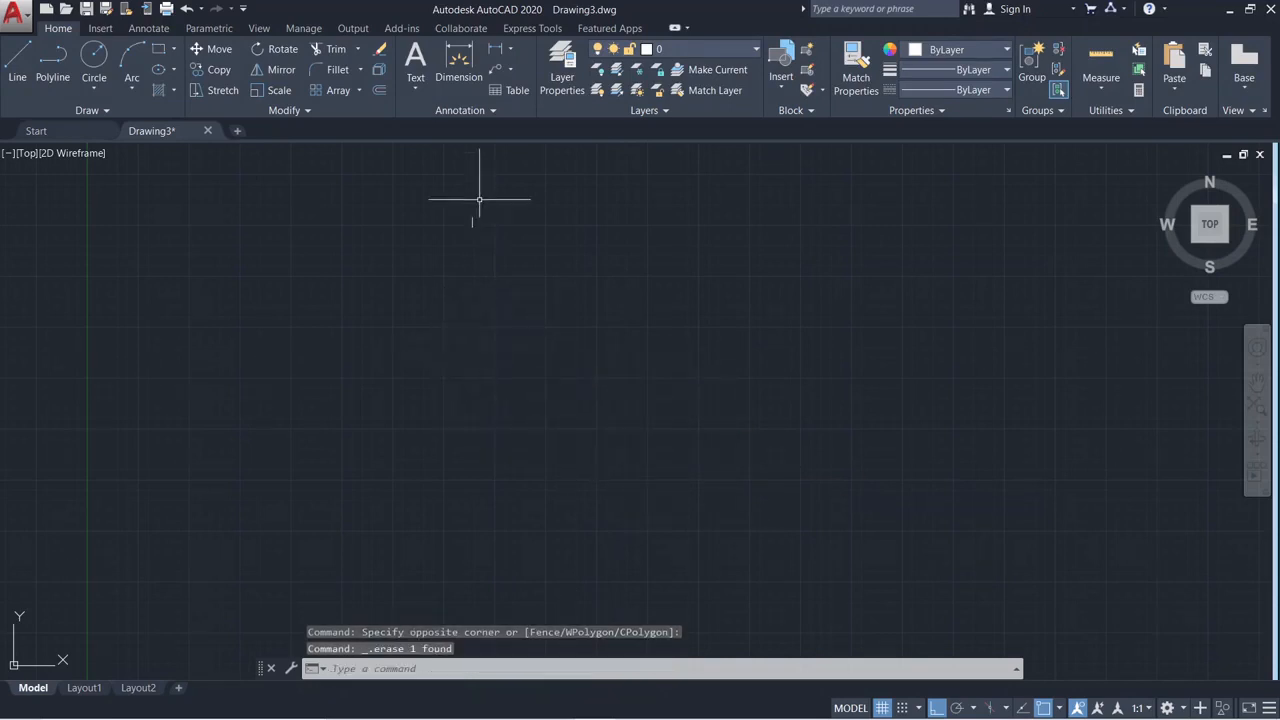
Open the Standard dimension style for modification through the Dimension Style Manager
type("d")
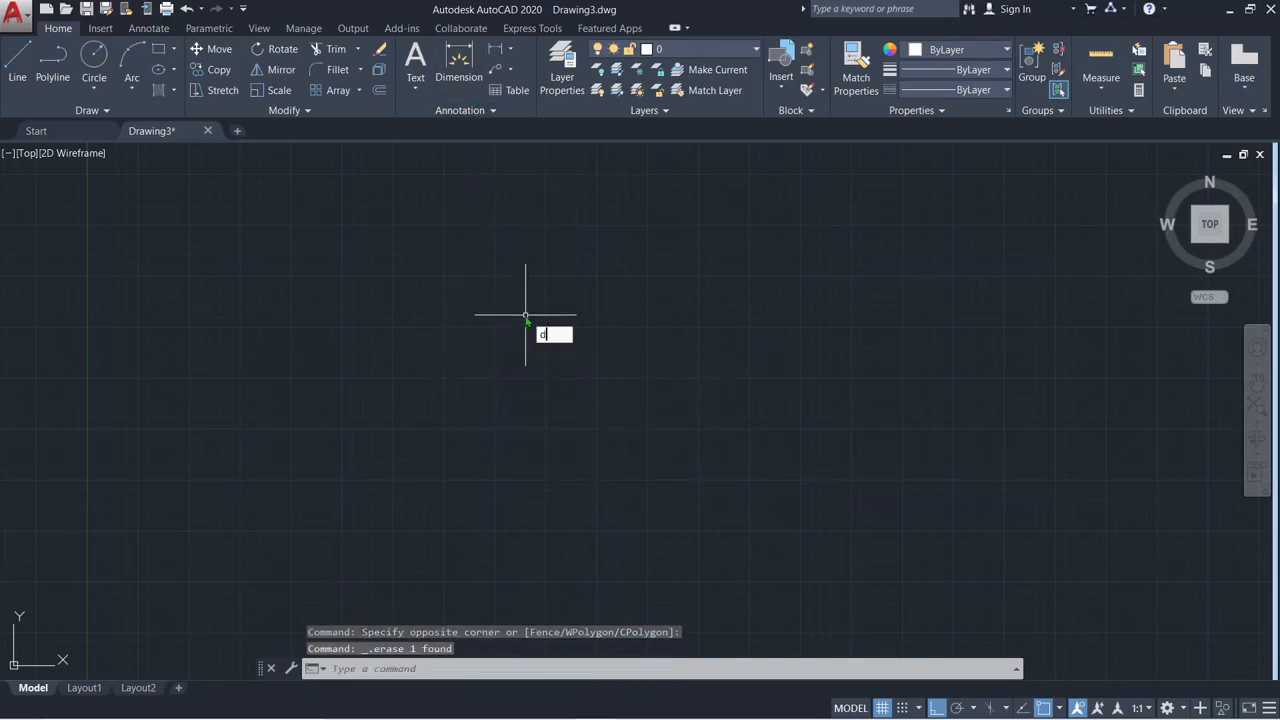
type("im")
left_click(594, 383)
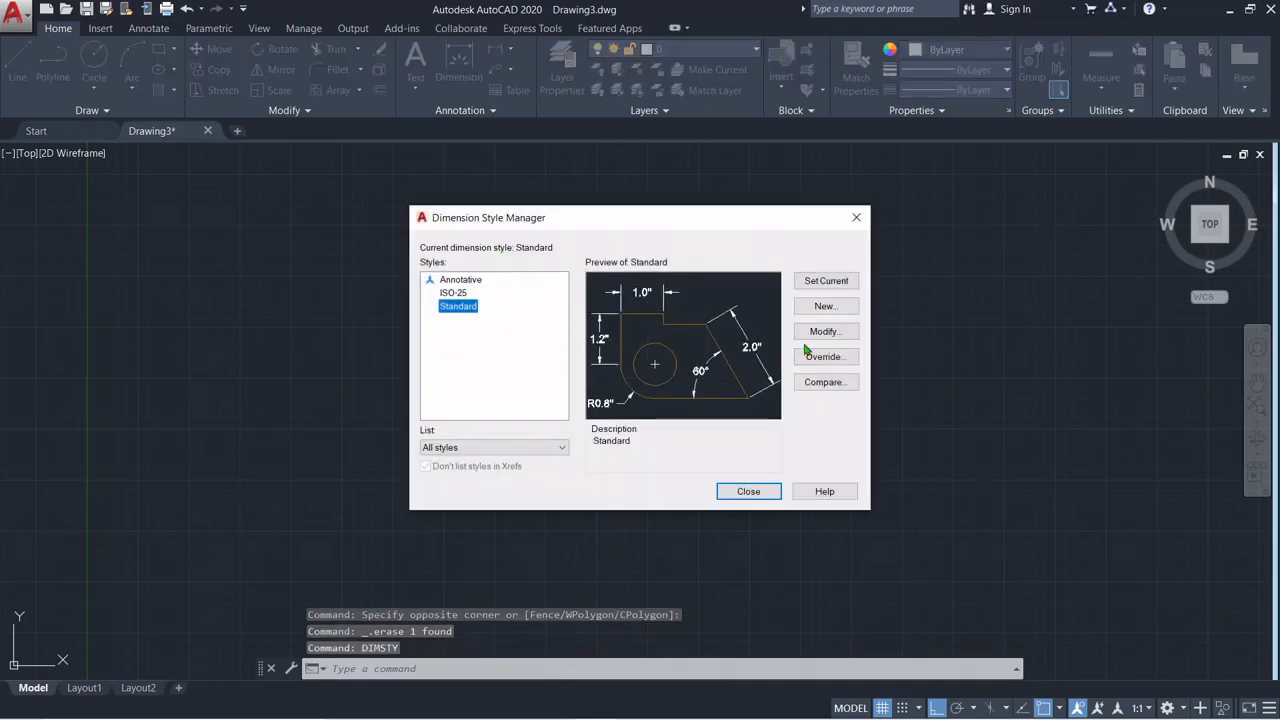
left_click(815, 333)
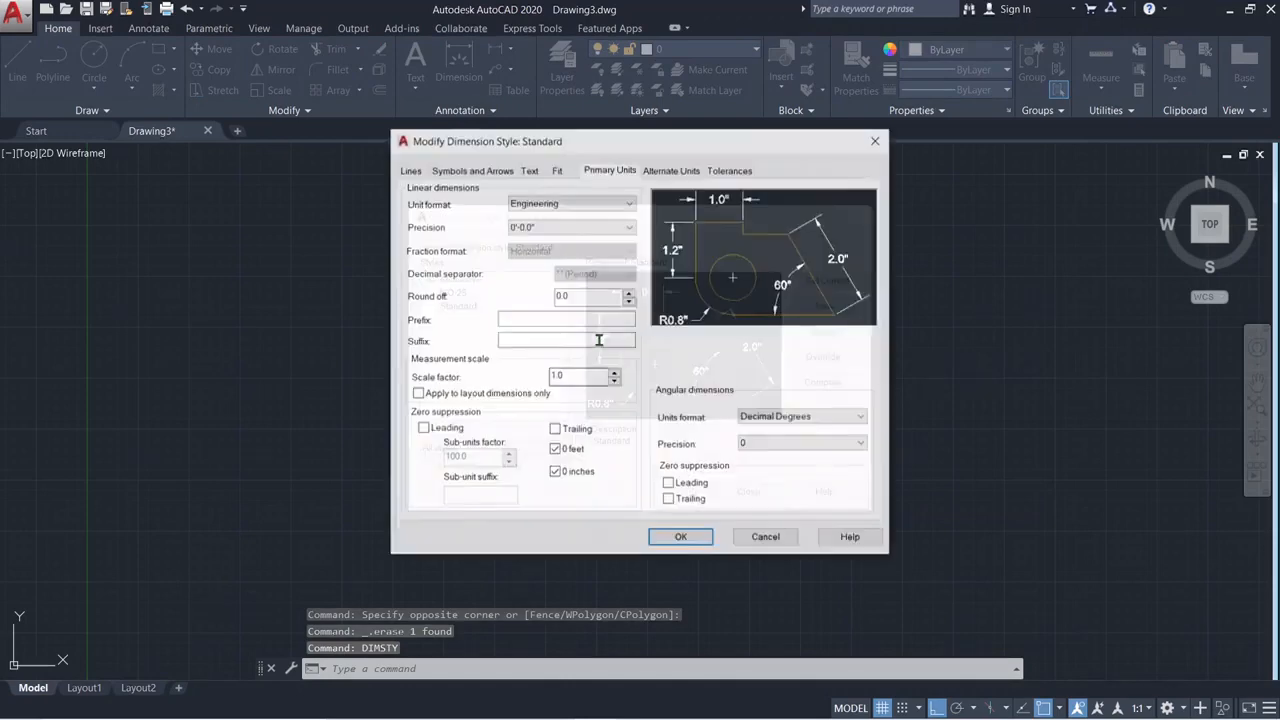
left_click(565, 227)
left_click(558, 249)
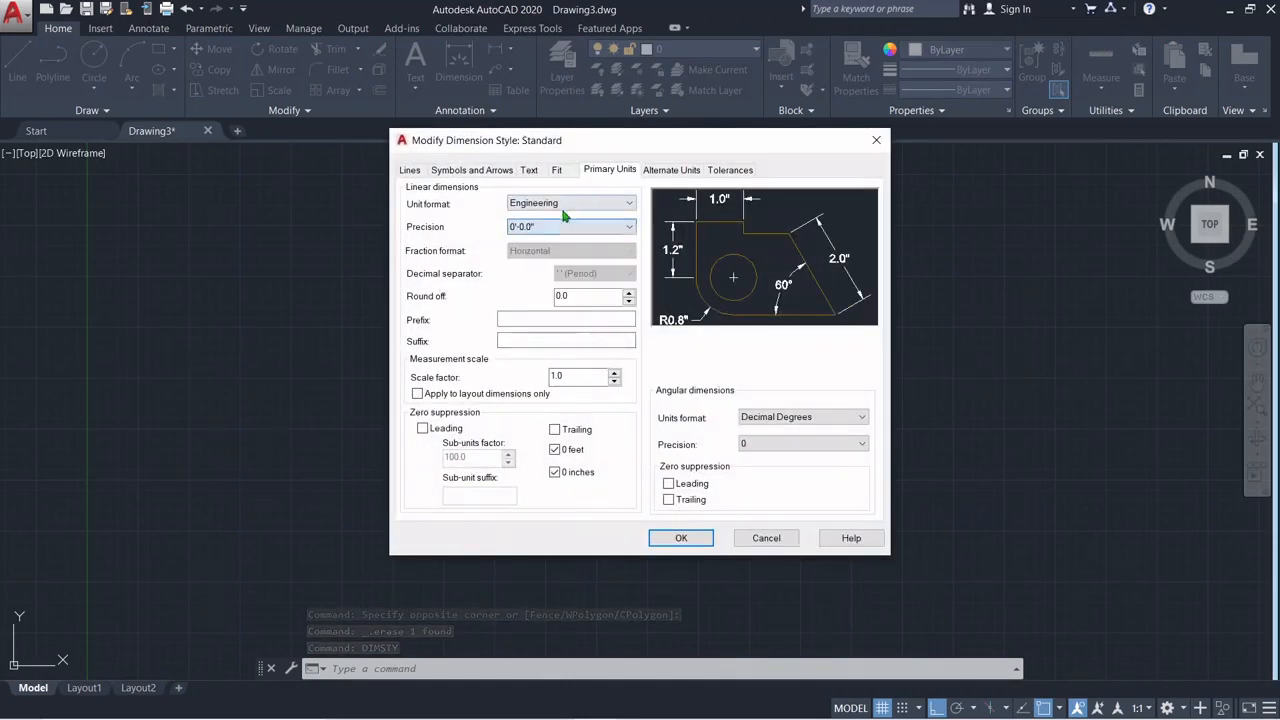
left_click(565, 203)
left_click(567, 217)
left_click(566, 226)
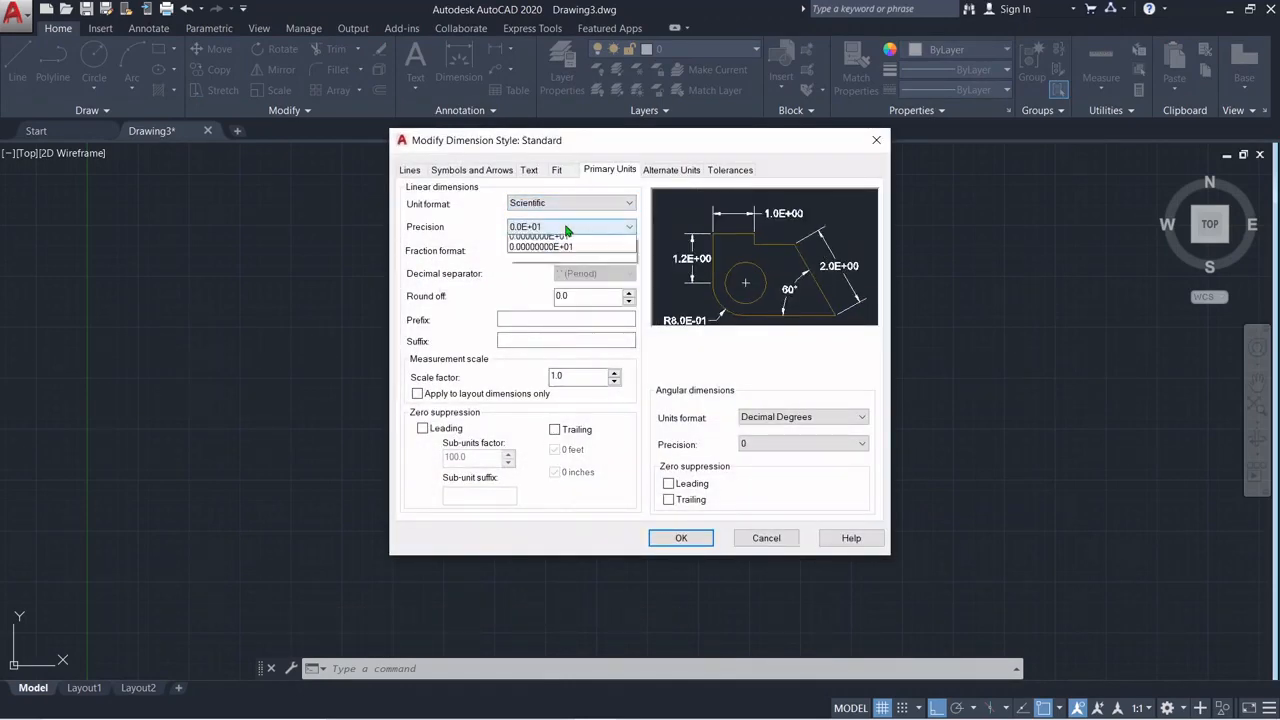
left_click(566, 226)
Set the Standard style's linear dimension unit format to Decimal with a precision of 0.00
left_click(566, 203)
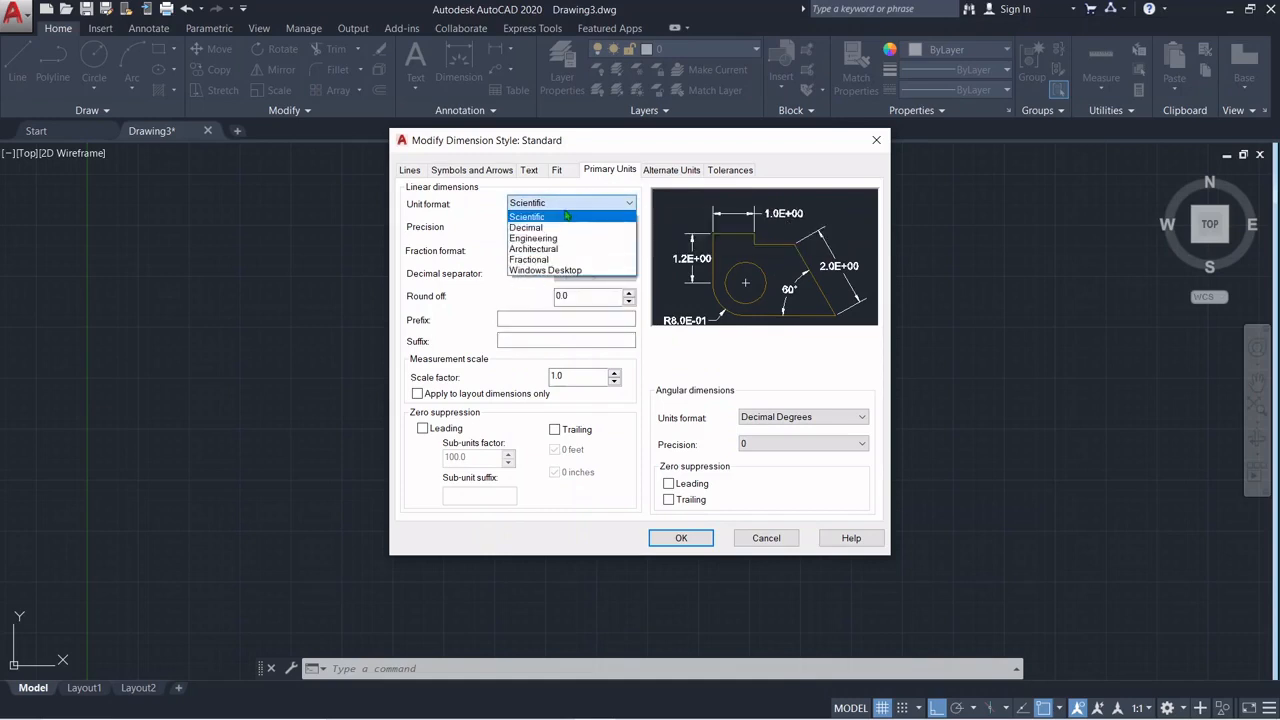
left_click(566, 230)
left_click(566, 226)
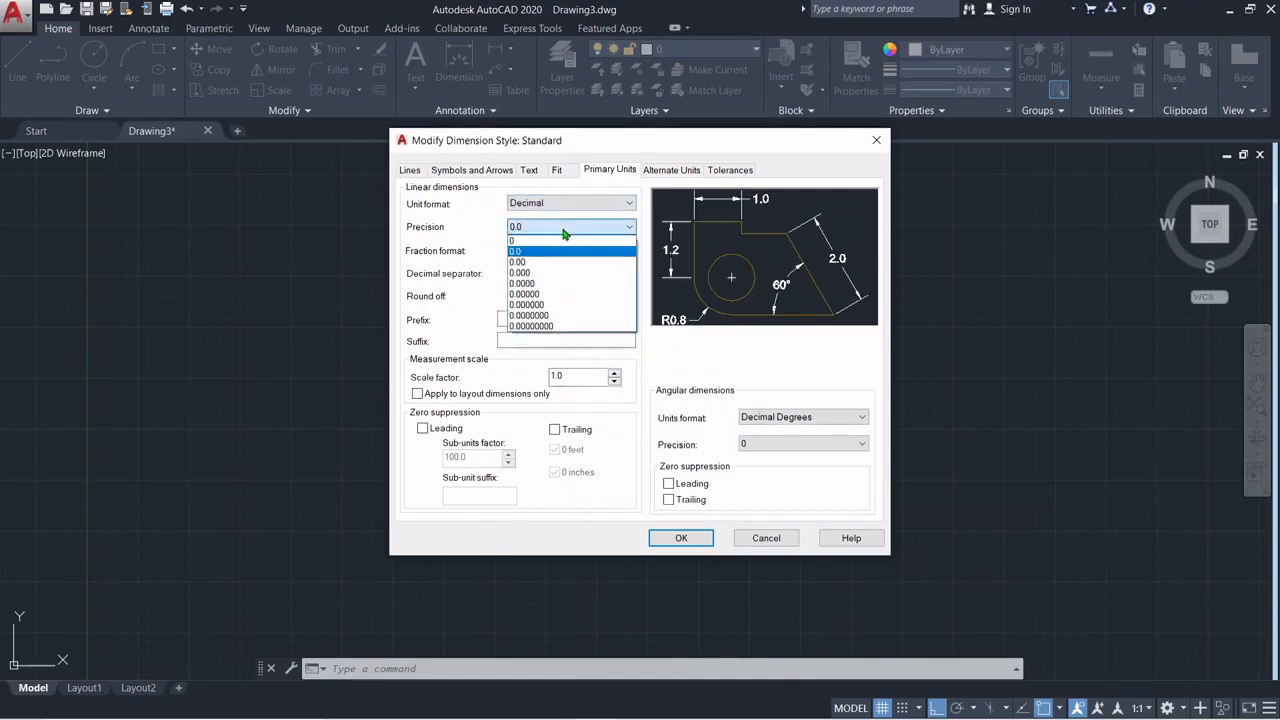
left_click(555, 250)
left_click(562, 227)
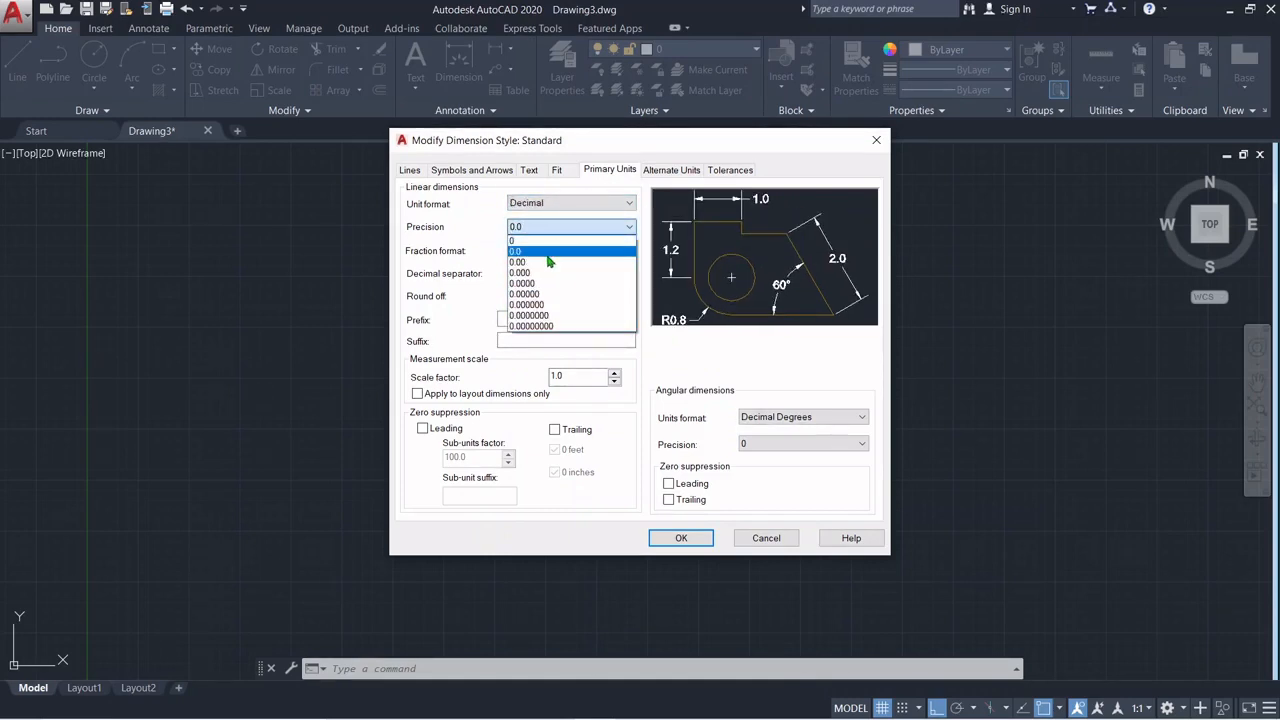
left_click(560, 260)
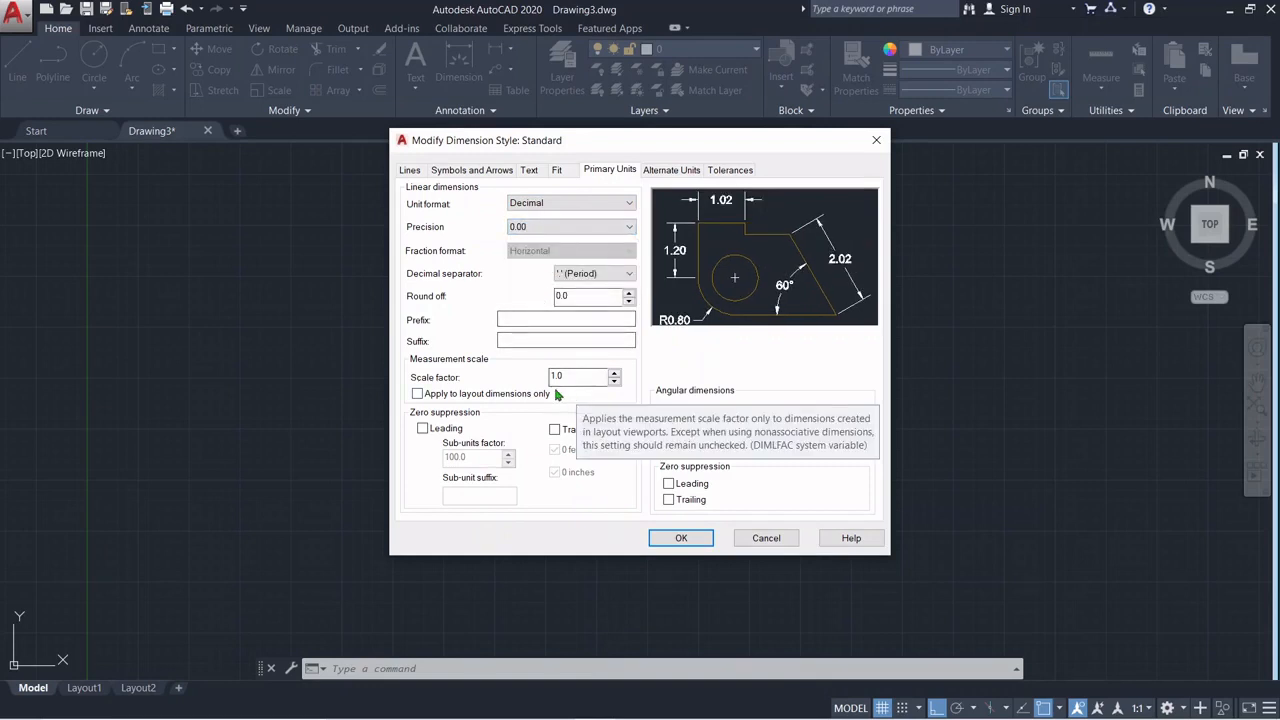
Set the Standard dimension style's text height to 100, accept the changes and close the Dimension Style Manager
left_click(528, 172)
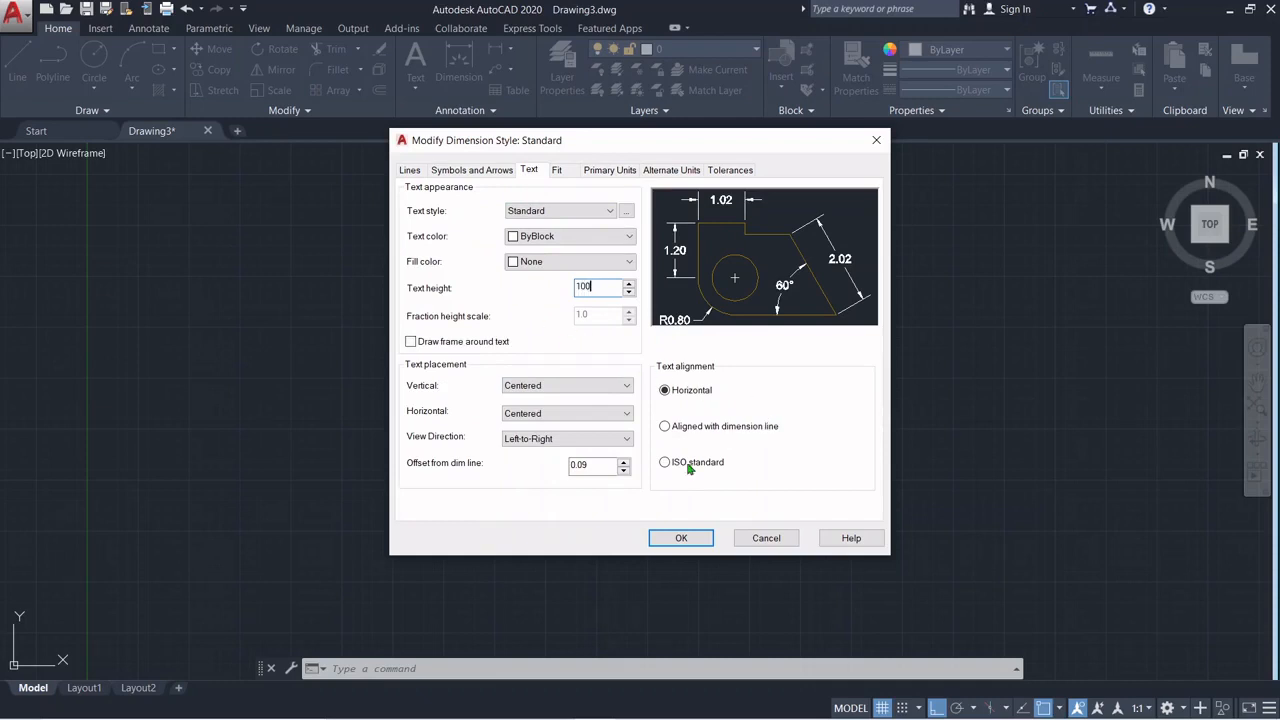
left_click(693, 540)
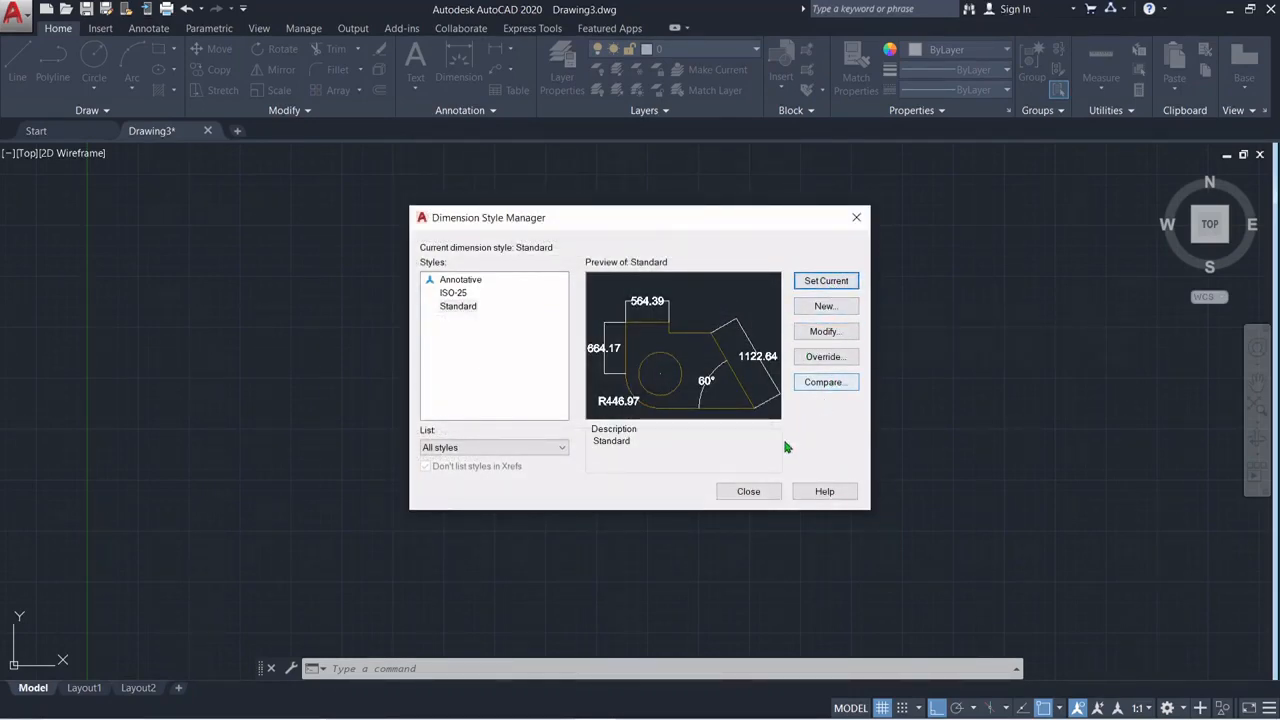
left_click(750, 491)
Start a line above the X axis and draw a 1000 mm horizontal segment to the right as the rectangle's top edge
scroll(529, 452, "down", 3)
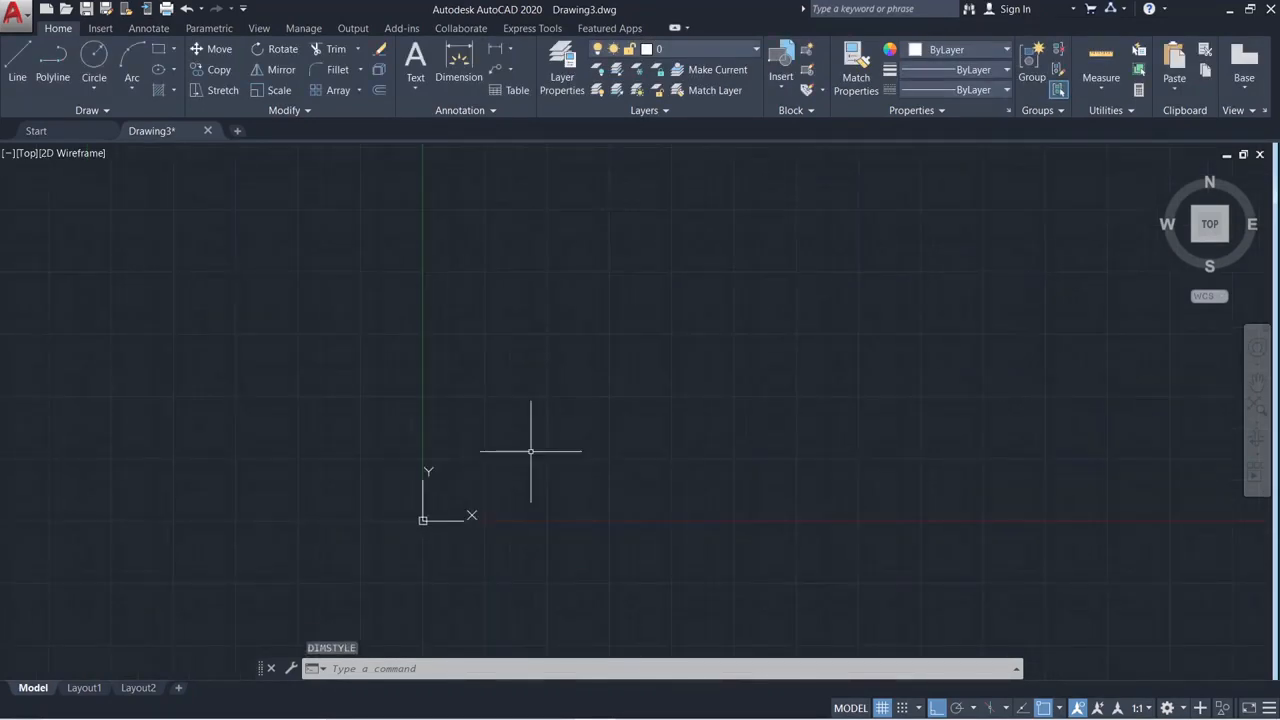
middle_click_drag(527, 453, 23, 449)
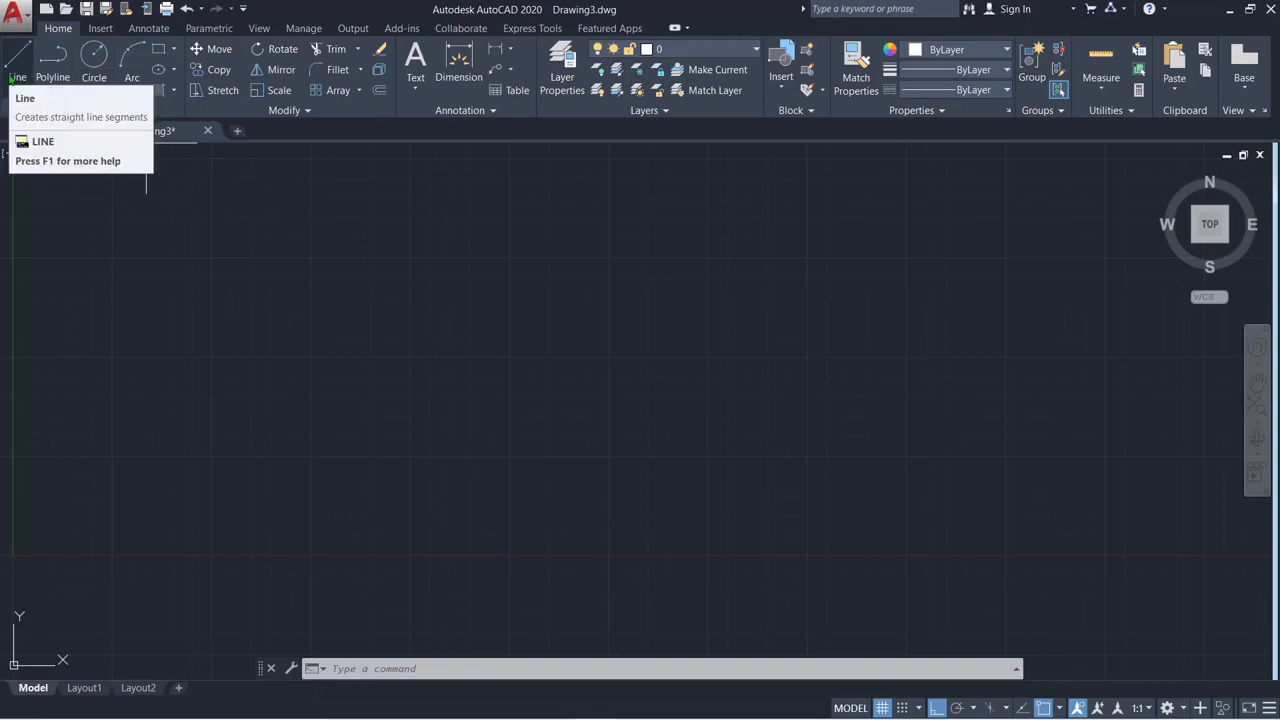
left_click(14, 70)
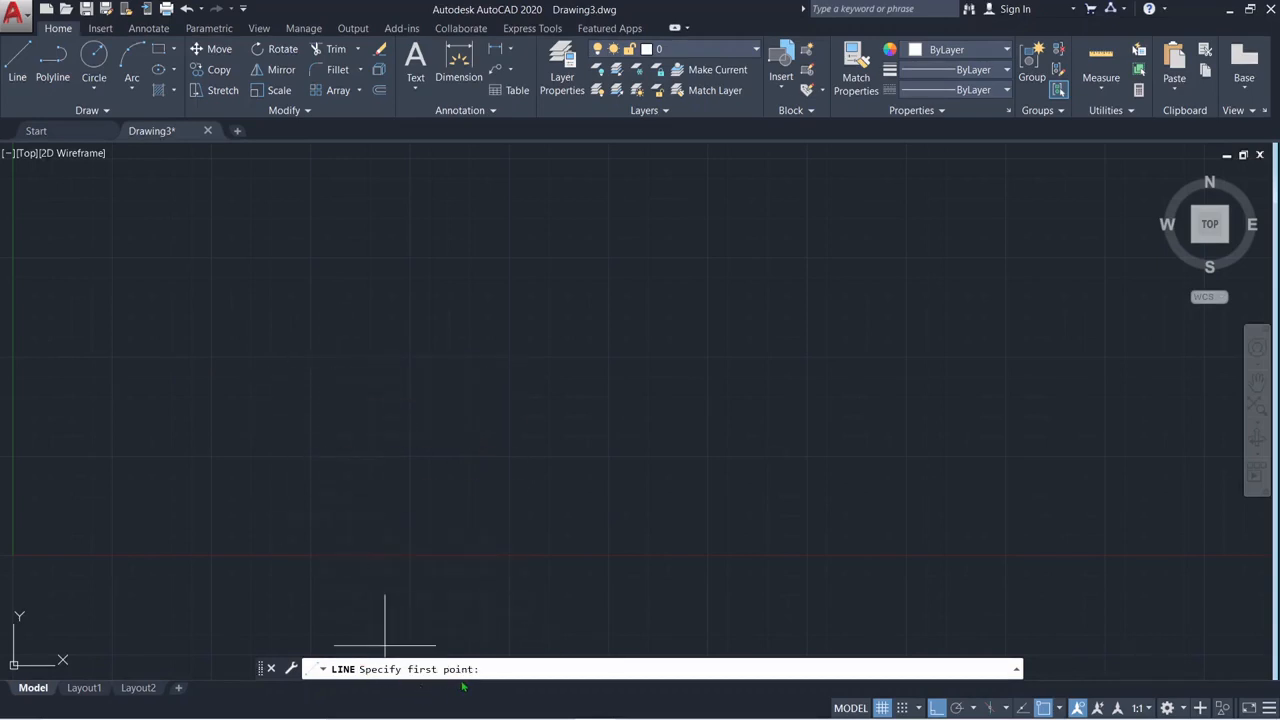
left_click(308, 357)
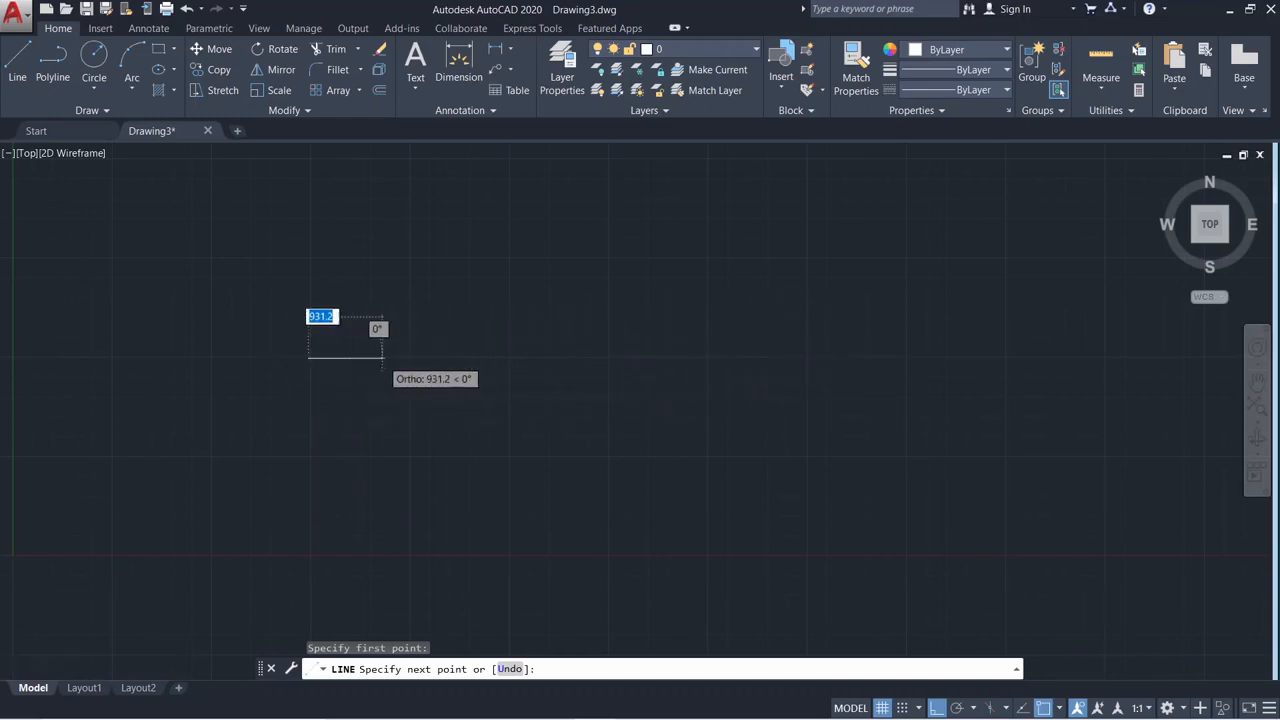
scroll(378, 355, "up", 4)
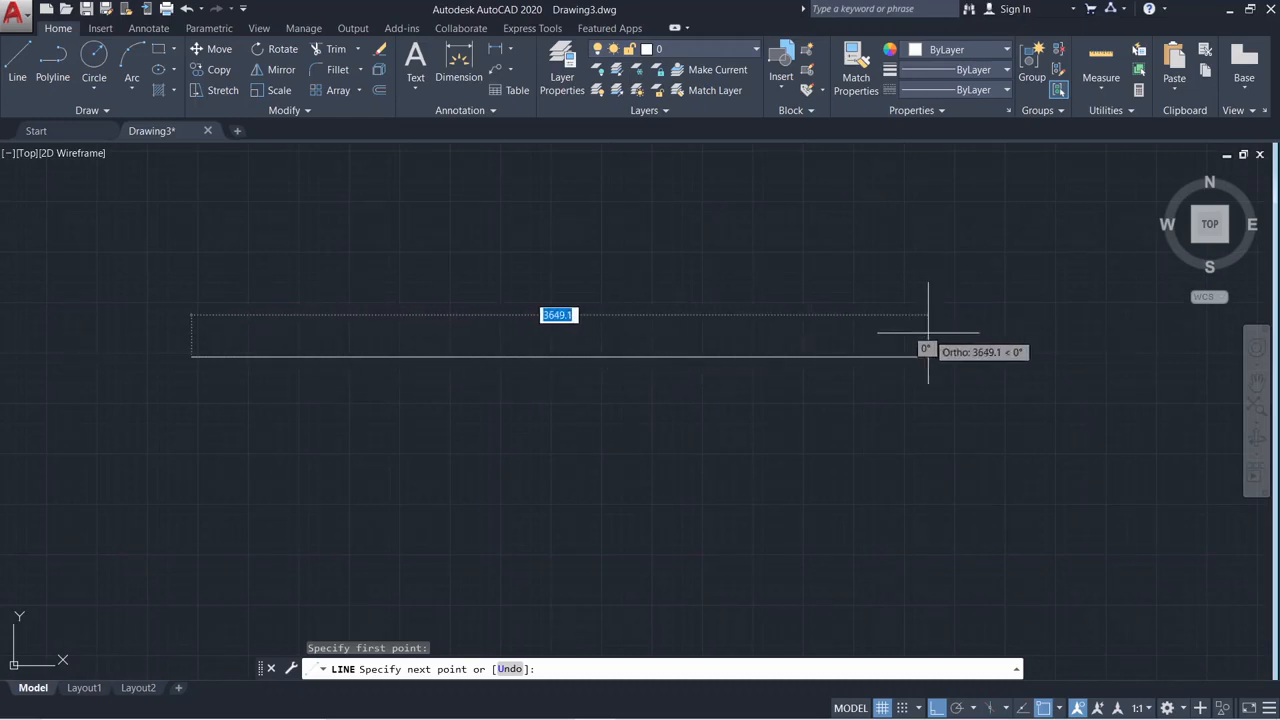
scroll(357, 340, "up", 4)
middle_click_drag(357, 340, 914, 429)
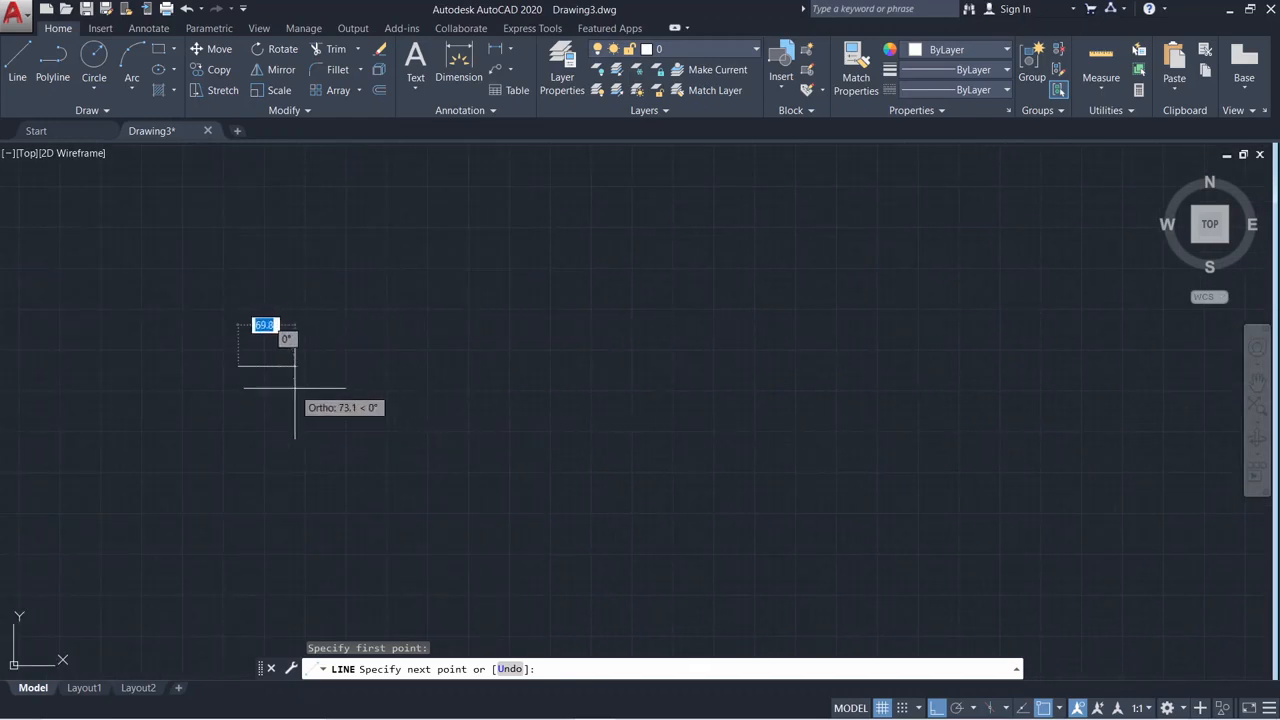
type("1")
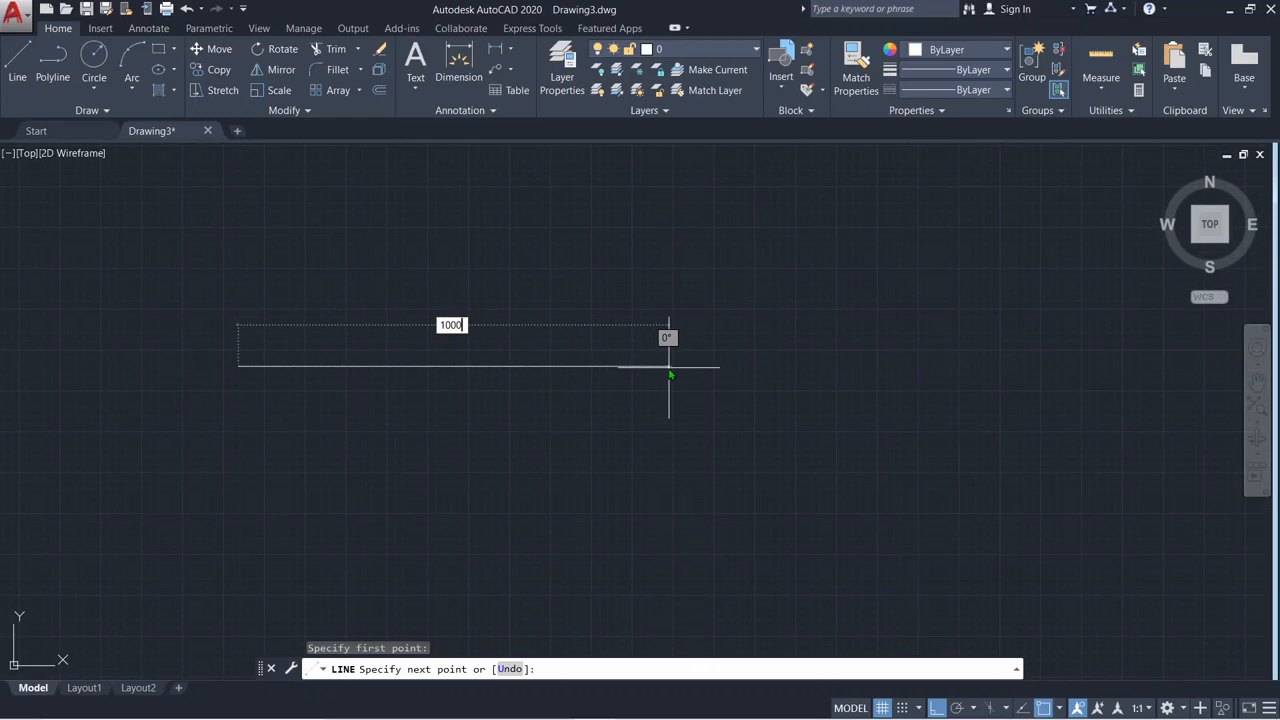
type("000")
key("Return")
Complete the rectangle with line segments of 500 mm down, 1000 mm left and 500 mm up, and end the line
scroll(865, 477, "down", 5)
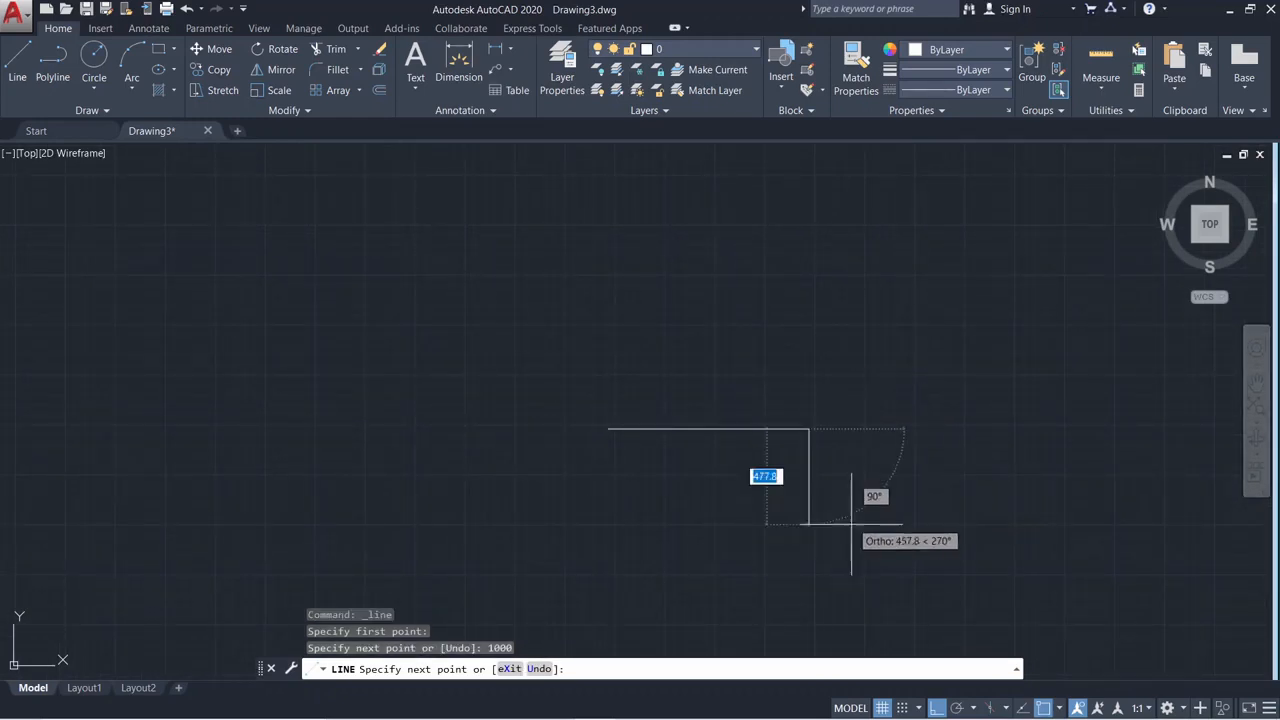
type("500")
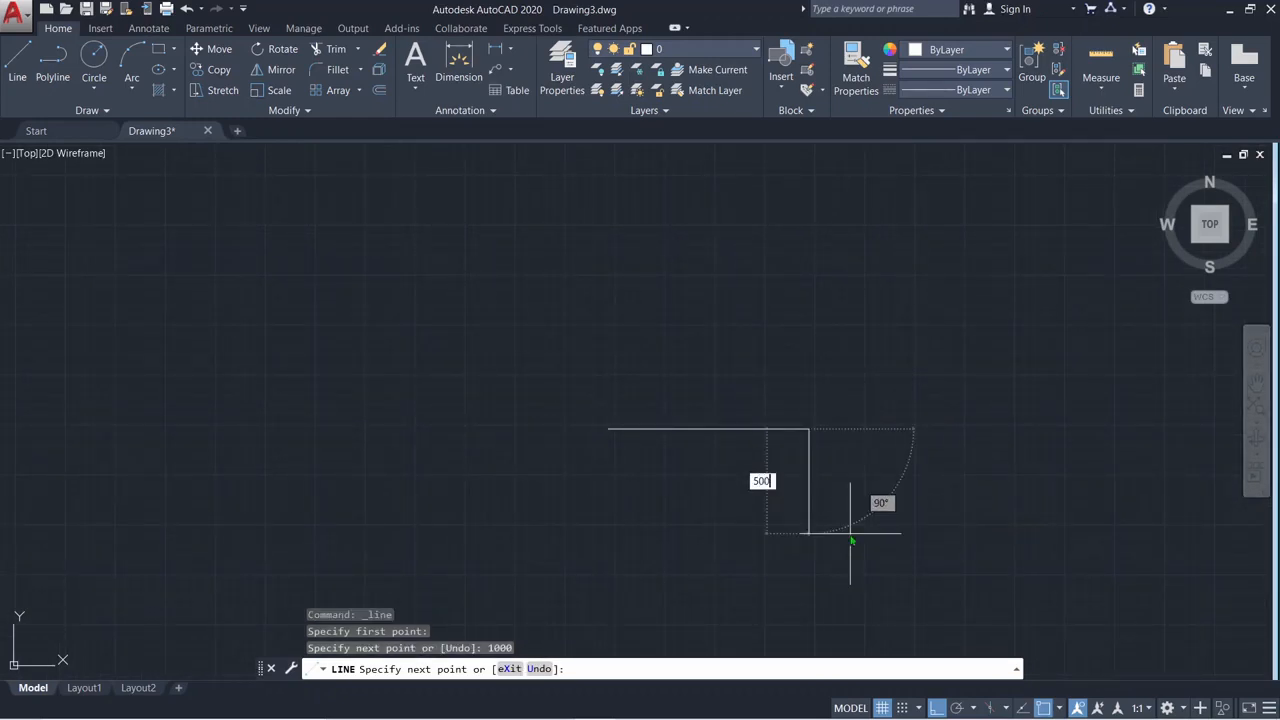
key("Return")
type("1")
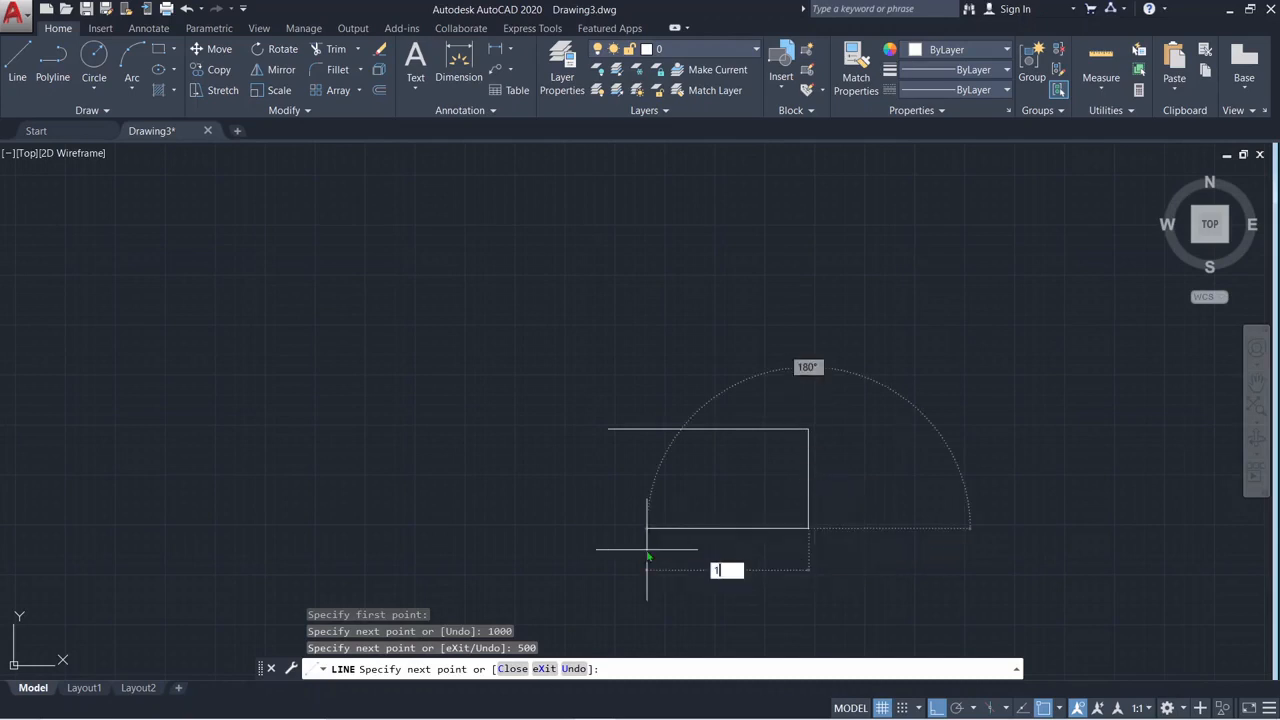
type("000")
key("Return")
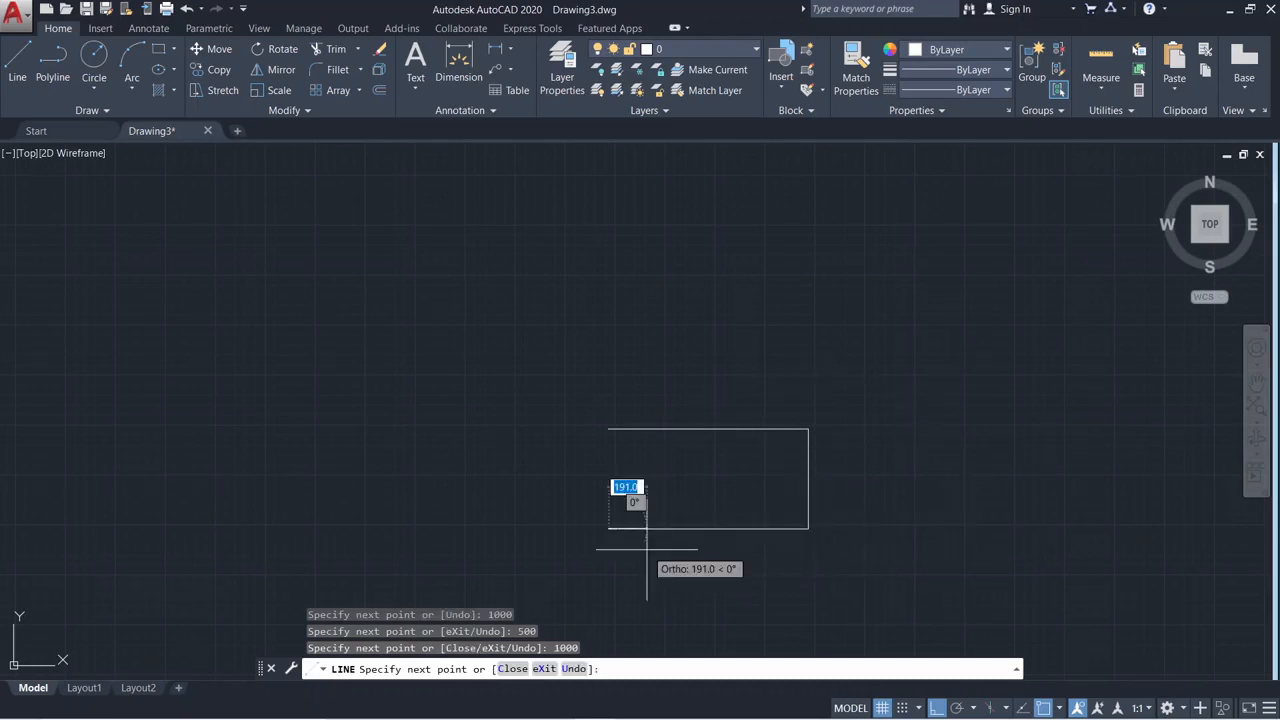
type("5")
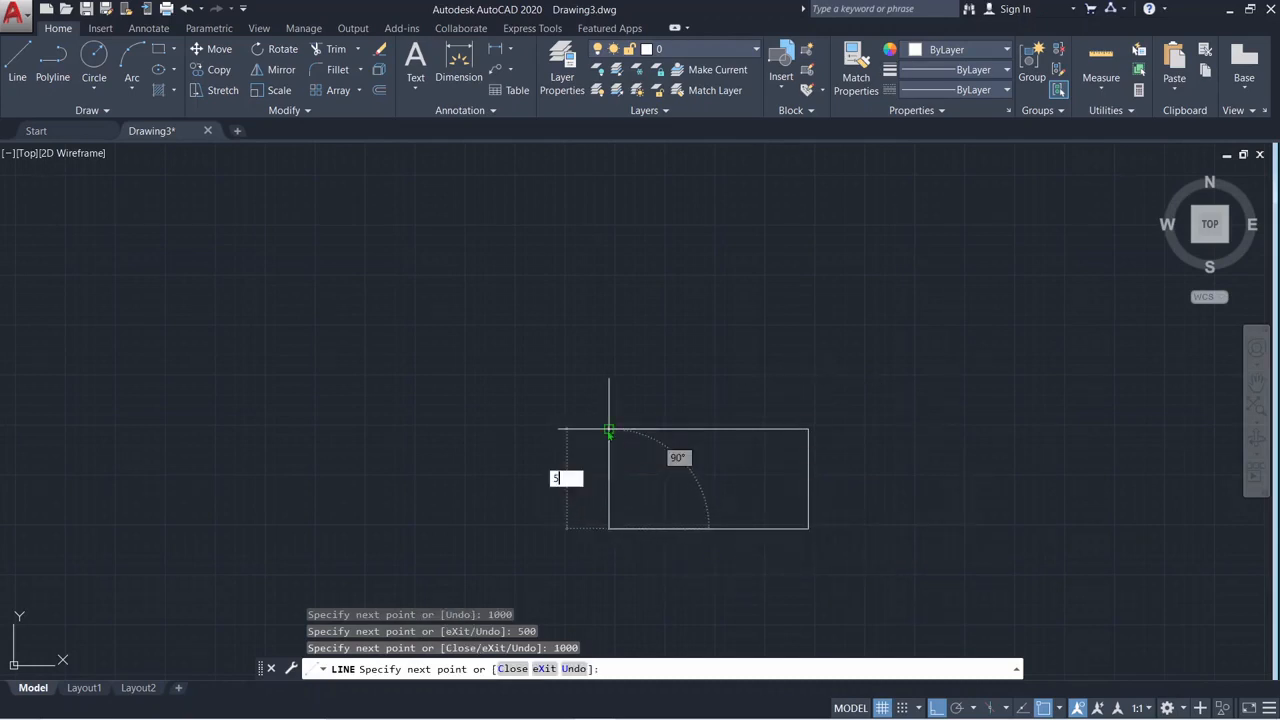
type("00")
key("Return")
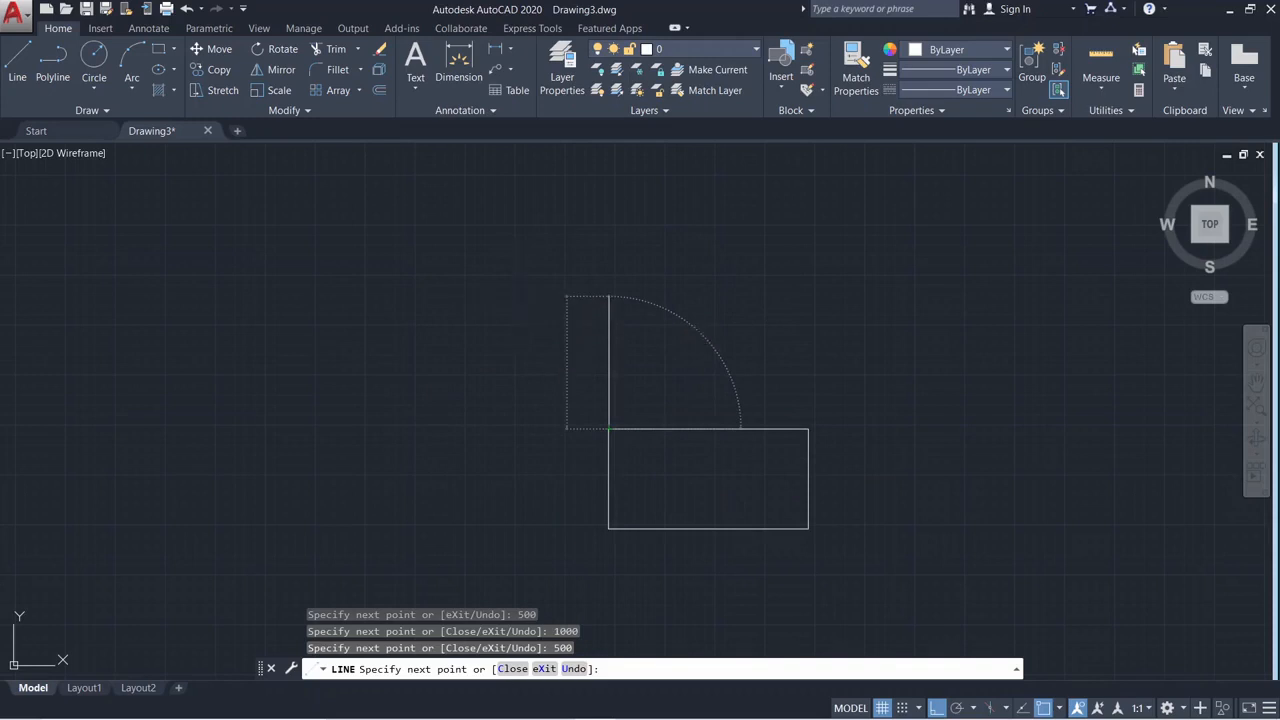
key("Escape")
scroll(690, 540, "up", 4)
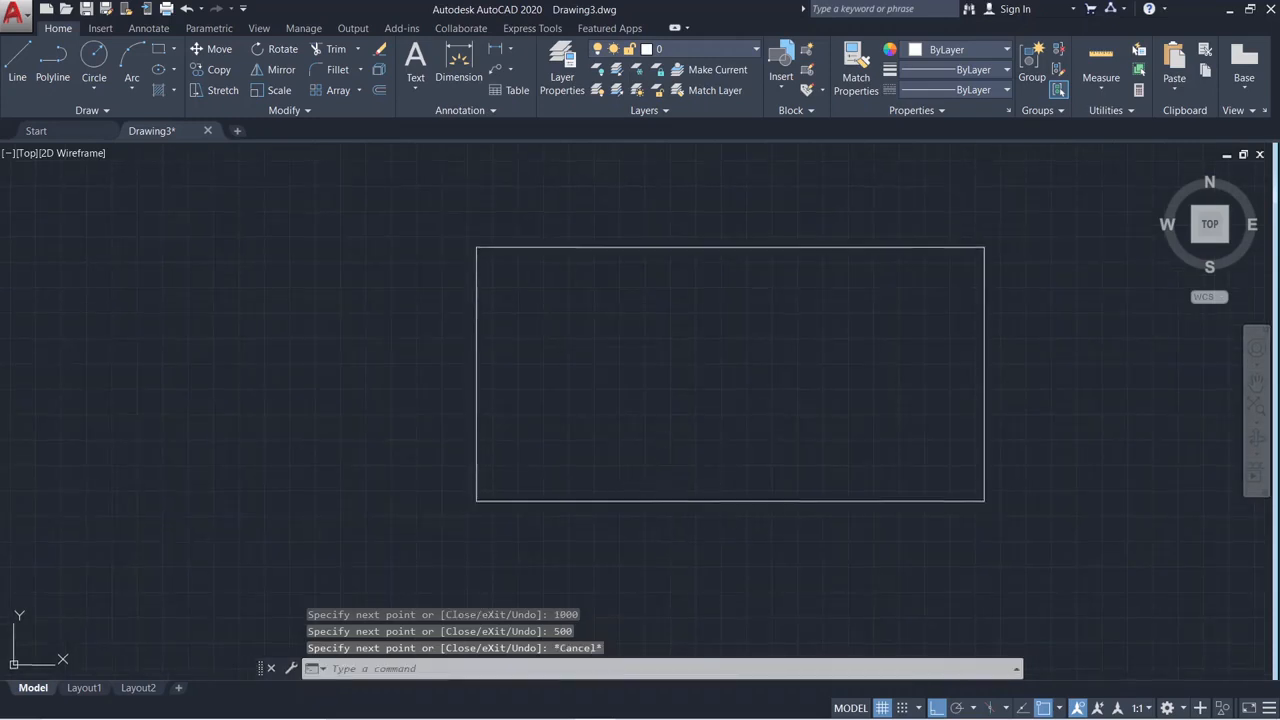
middle_click_drag(632, 424, 466, 437)
left_click(306, 225)
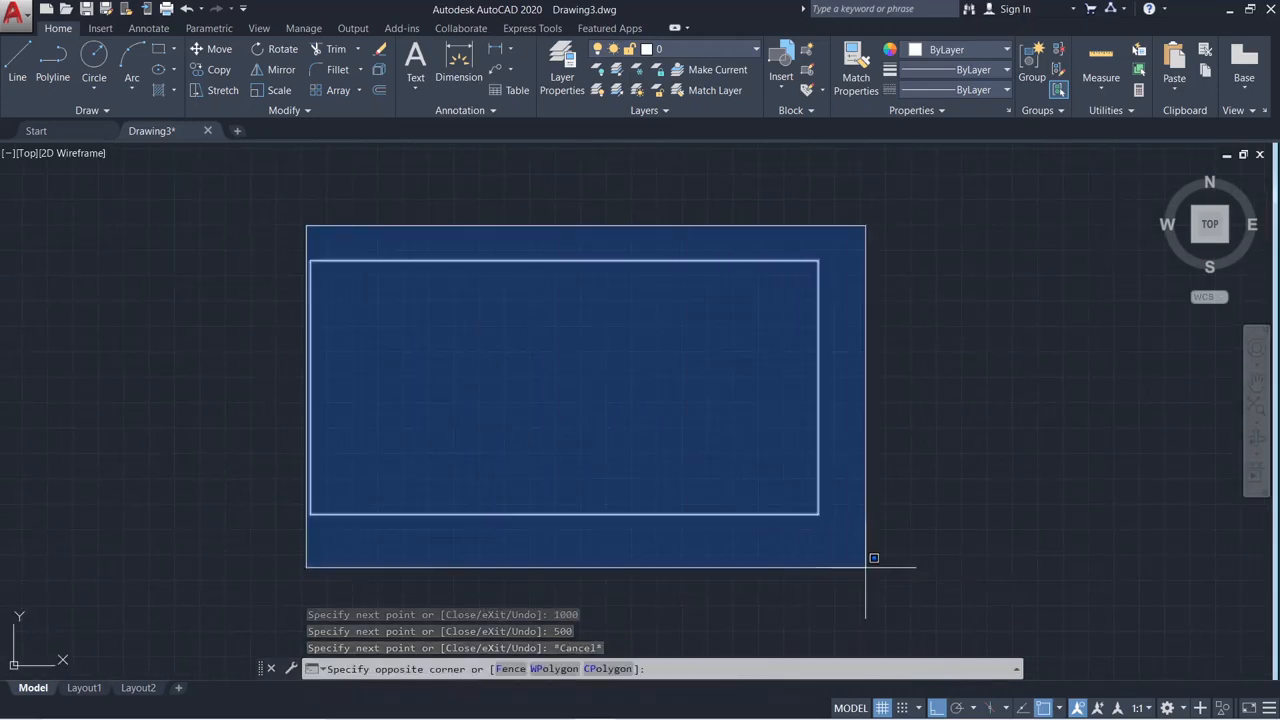
left_click(871, 557)
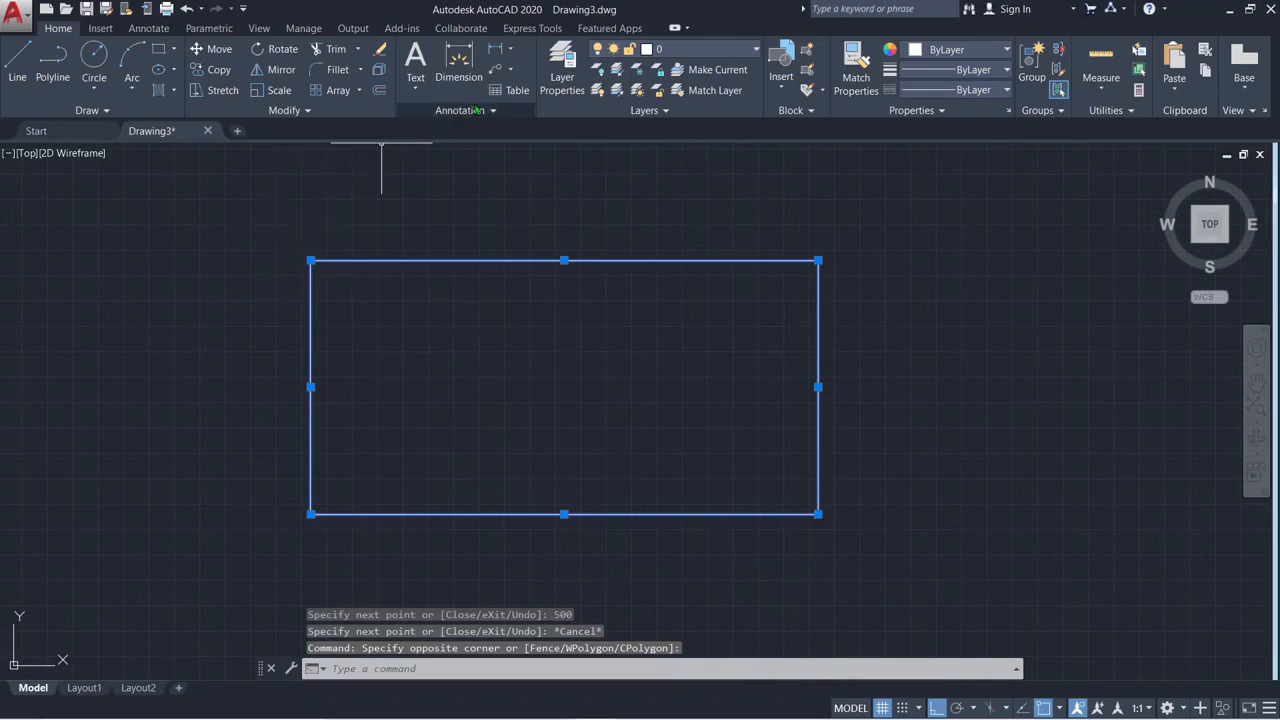
key("Escape")
key("Escape")
key("Escape")
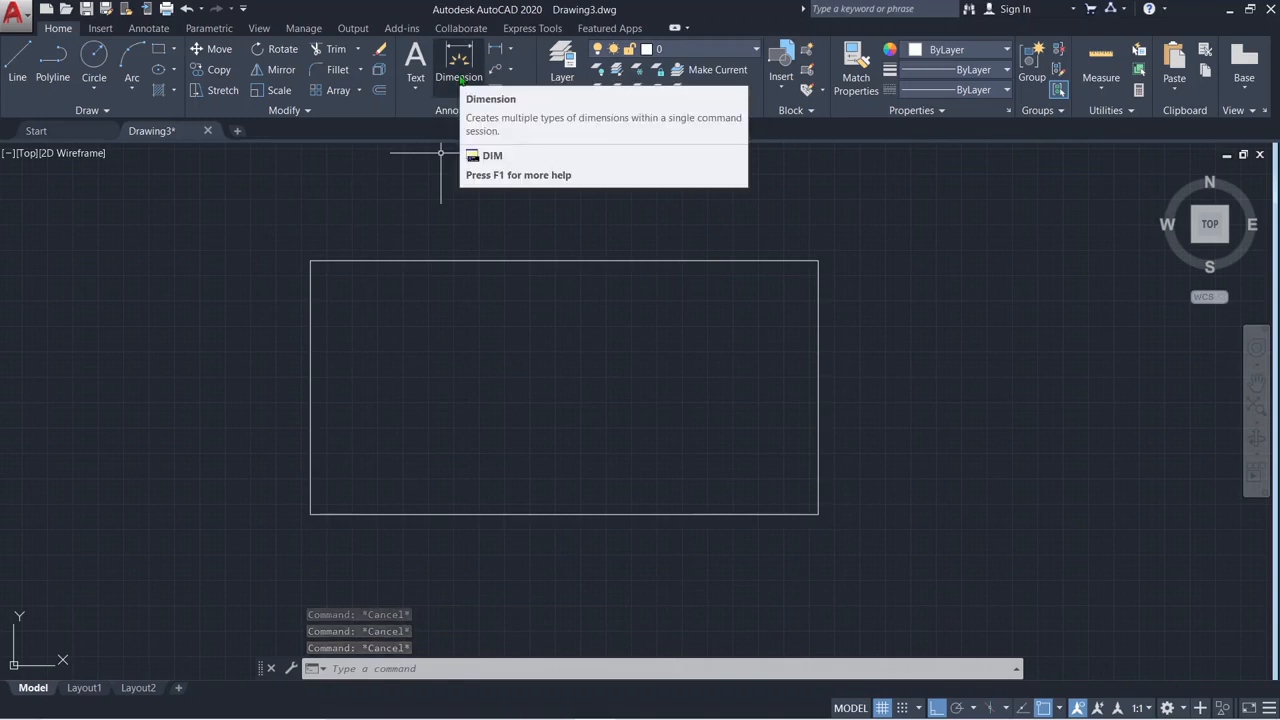
Dimension the rectangle's top edge from corner to corner and place the dimension line above it
left_click(461, 80)
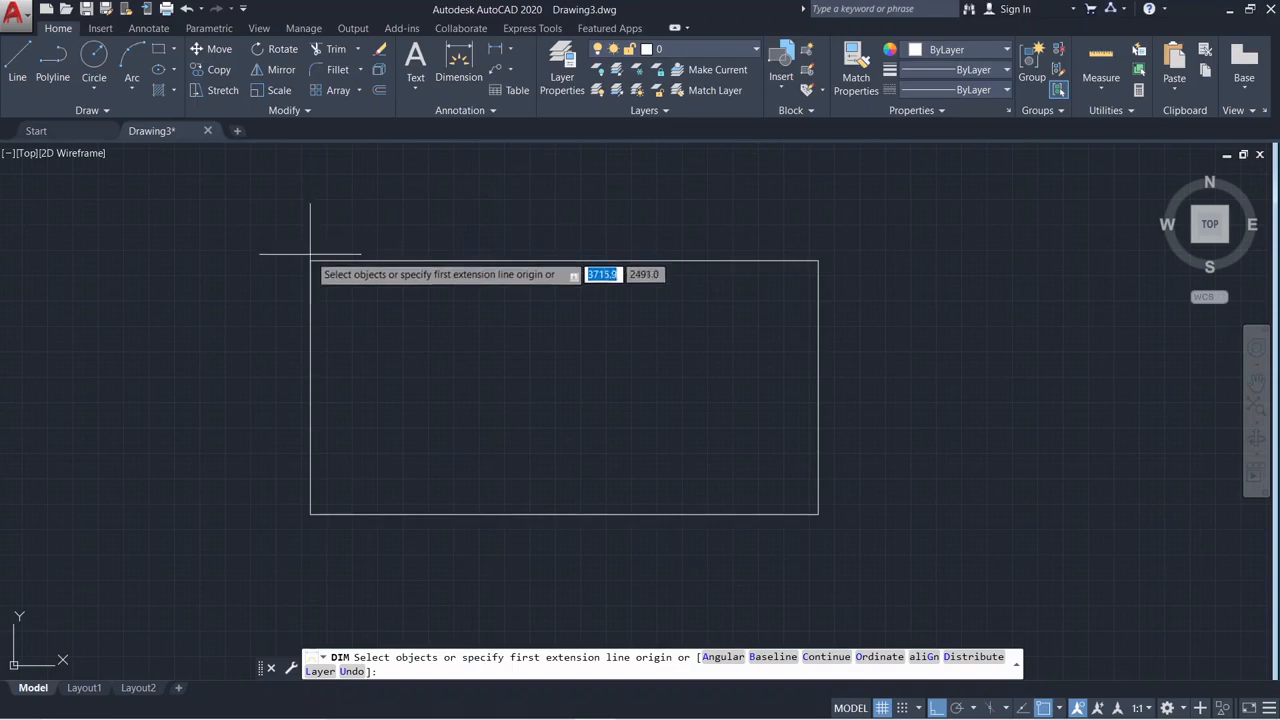
left_click(311, 261)
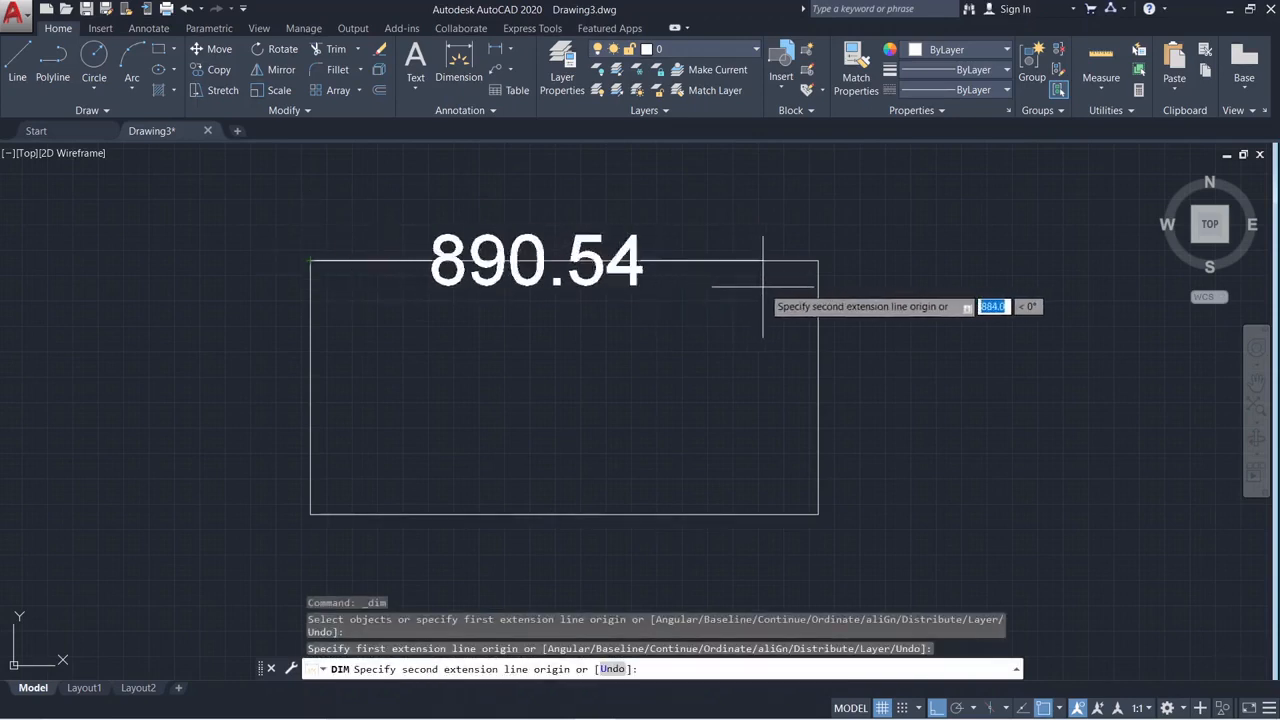
left_click(818, 261)
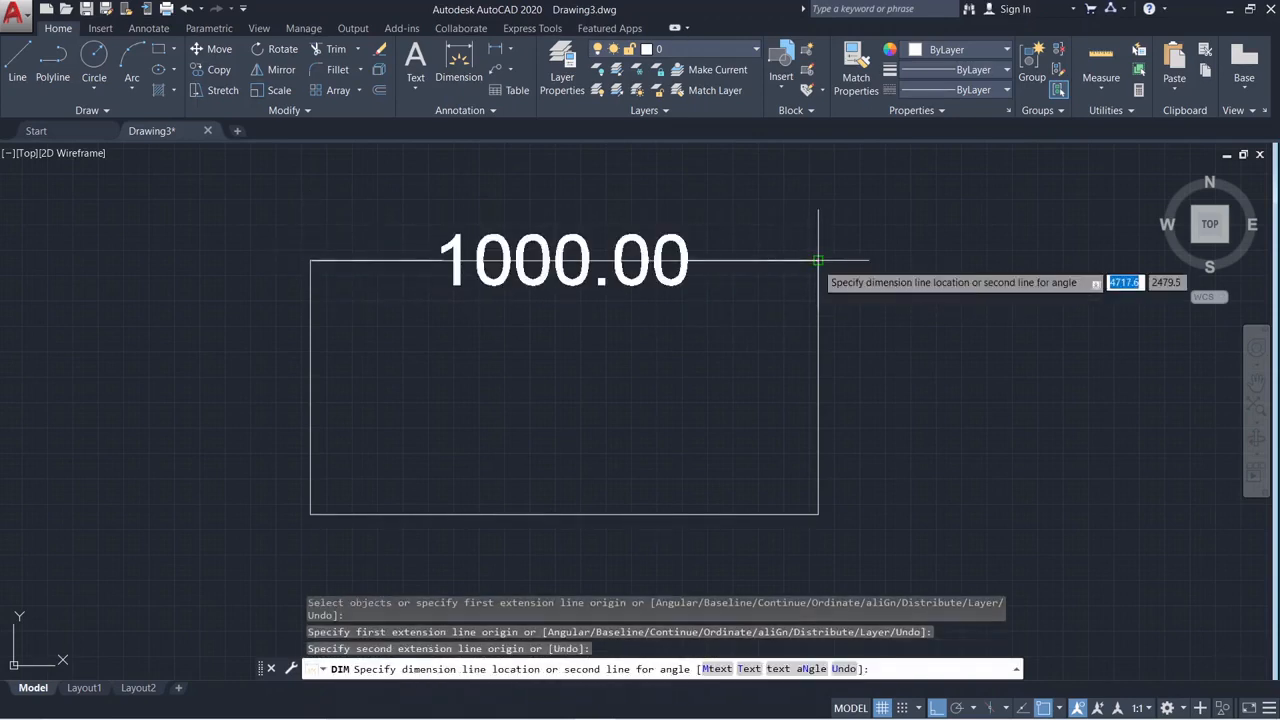
left_click(822, 210)
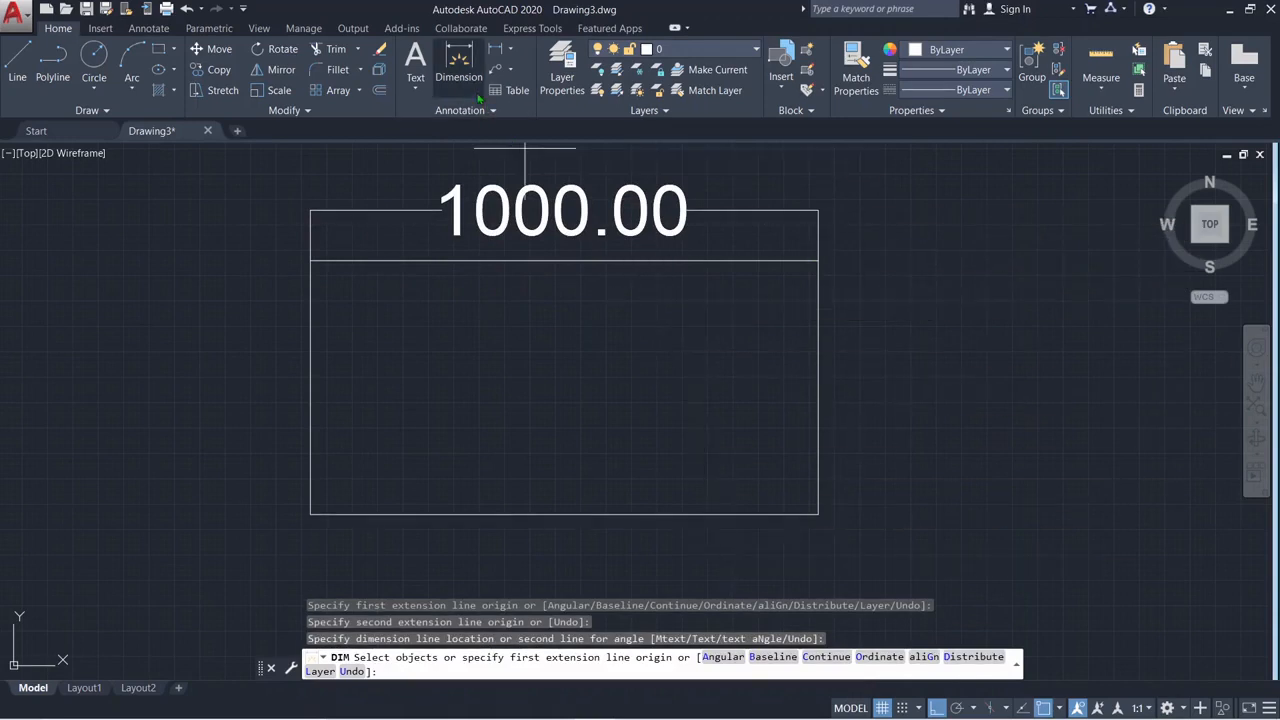
Dimension the rectangle's right edge, place the dimension line outside to its right, and end the dimension command
left_click(459, 70)
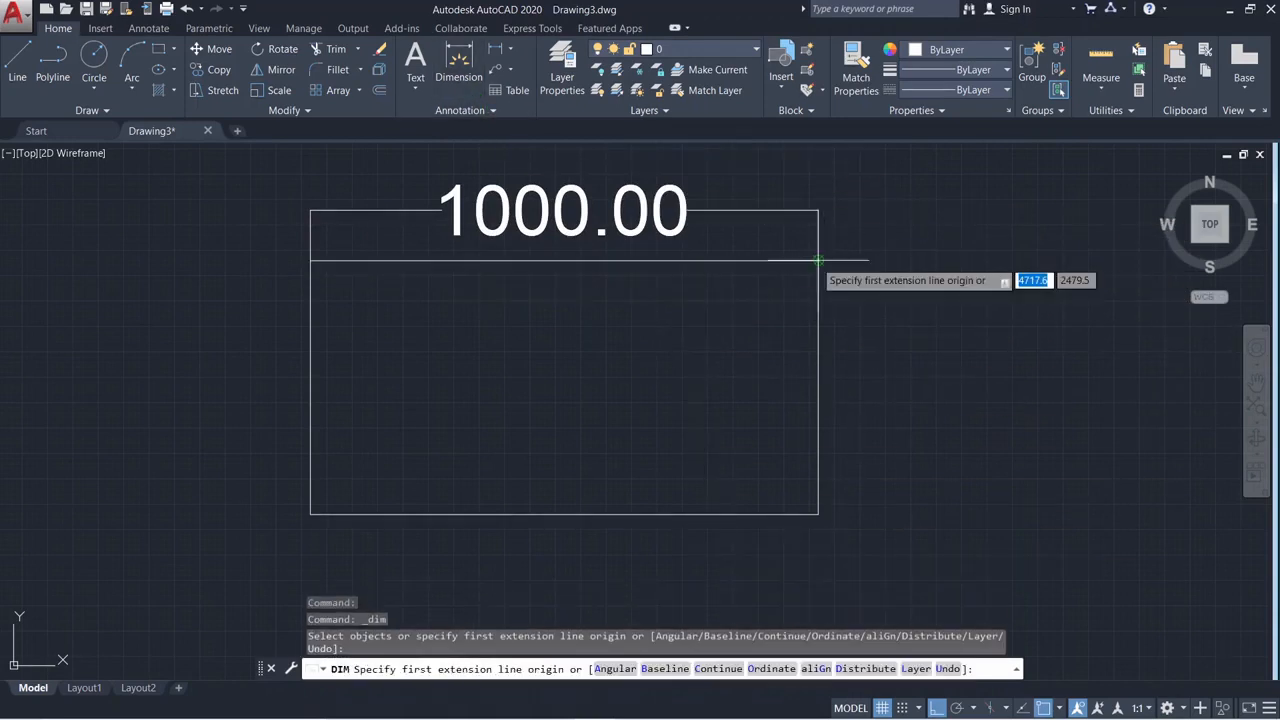
left_click(818, 261)
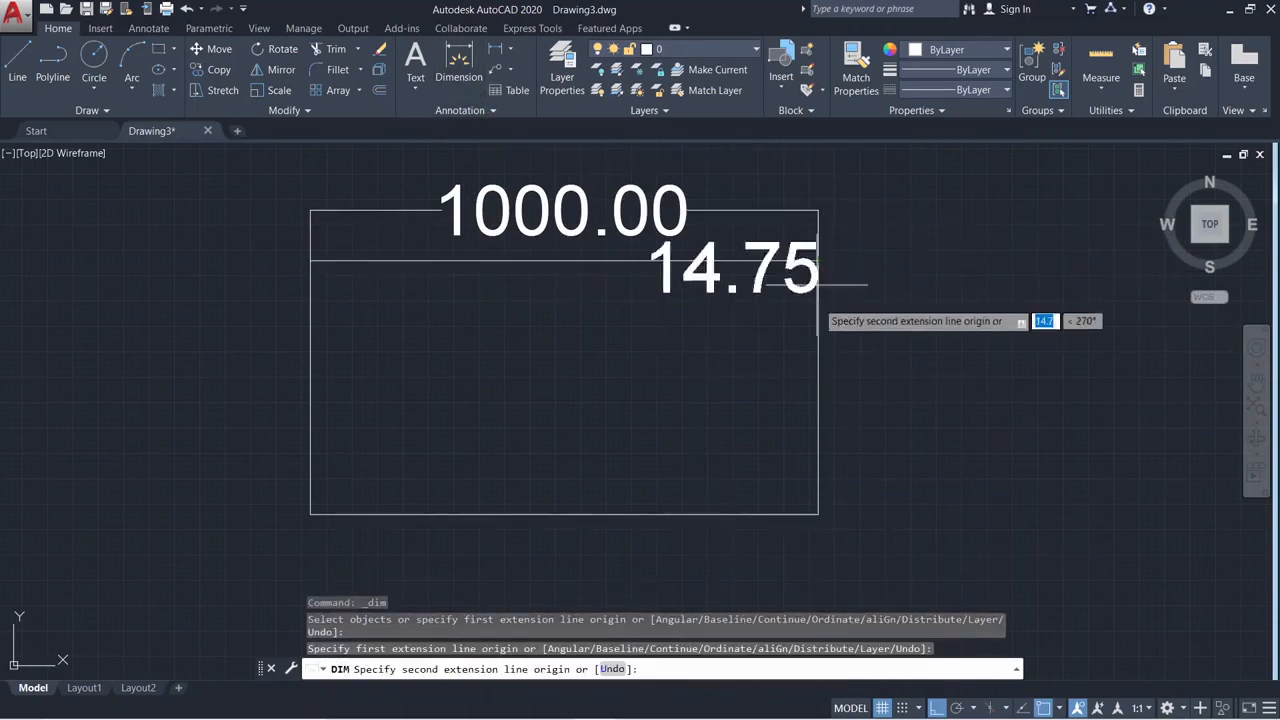
left_click(818, 514)
left_click(915, 500)
scroll(941, 560, "down", 3)
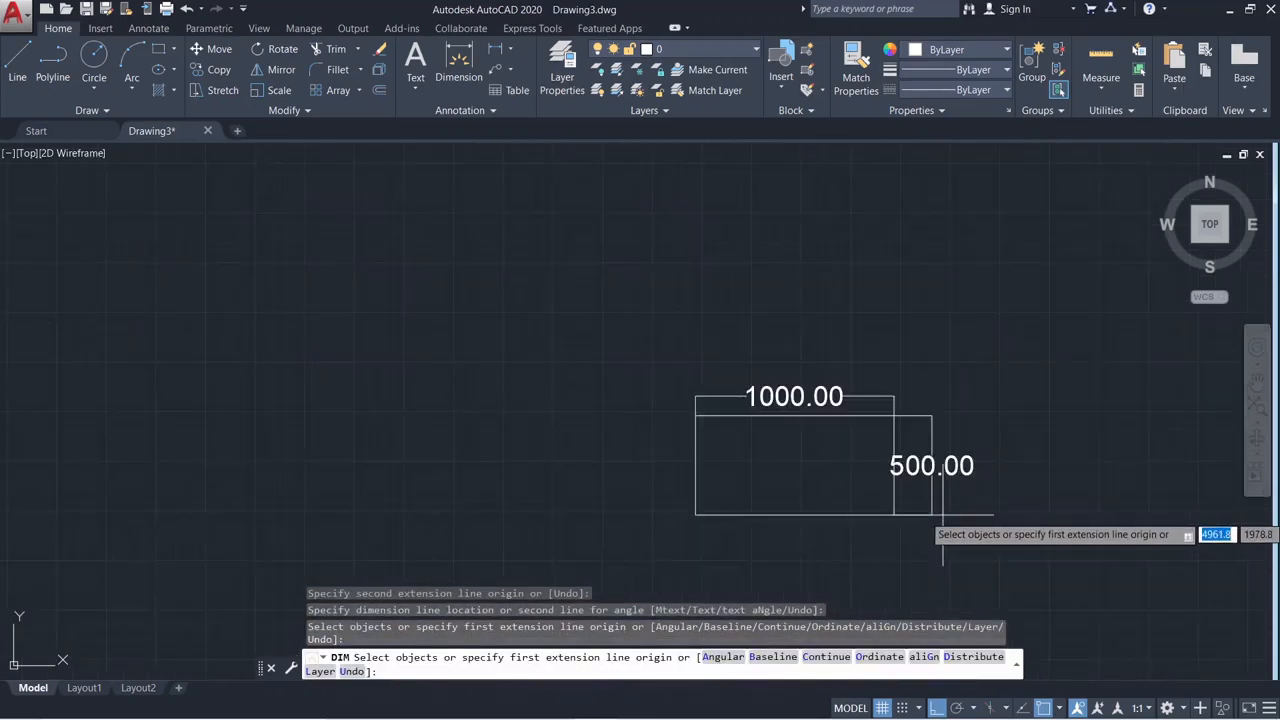
scroll(766, 465, "up", 2)
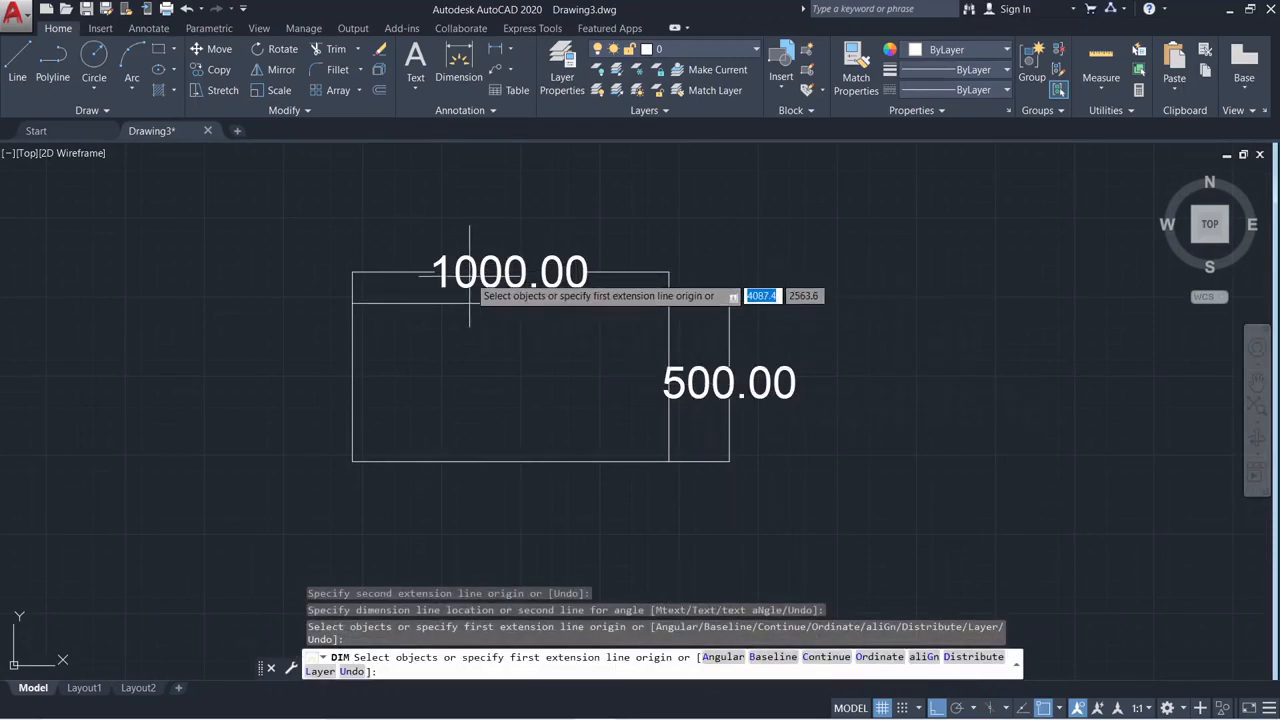
key("Escape")
key("Escape")
Reduce the Standard dimension style's text height by about half, accept the change and close the Dimension Style Manager
type("d")
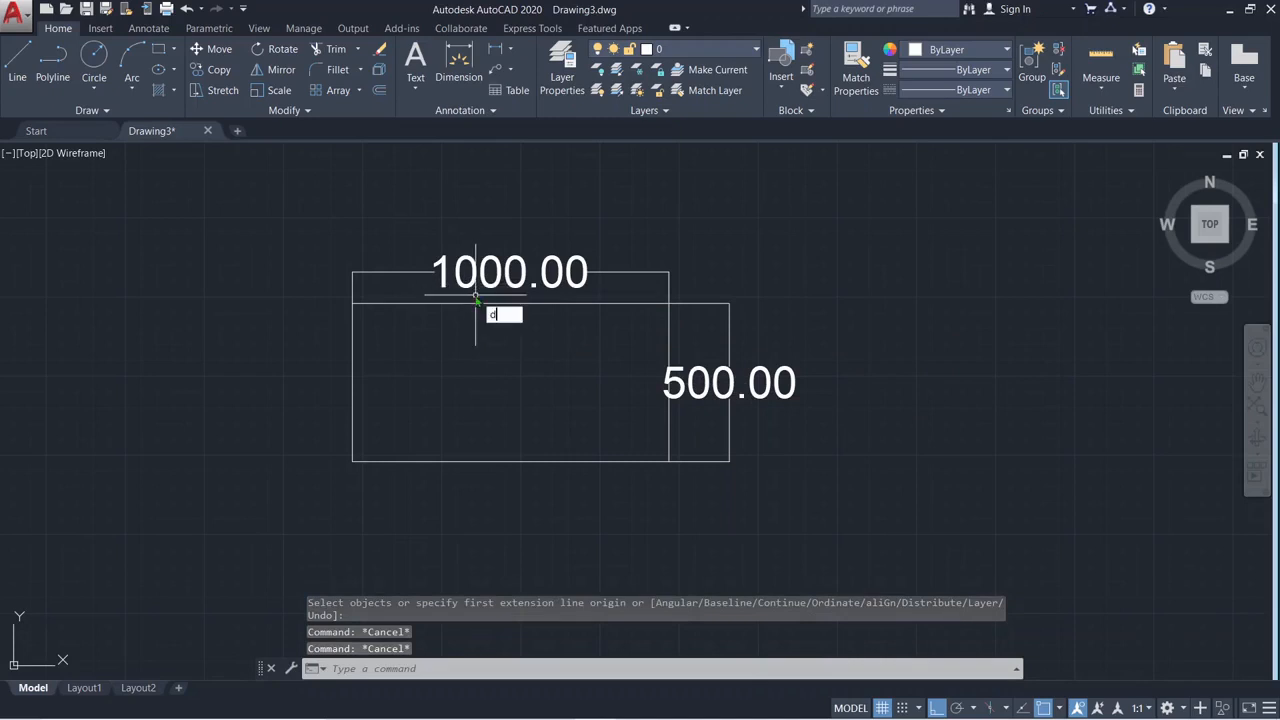
type("imSTY")
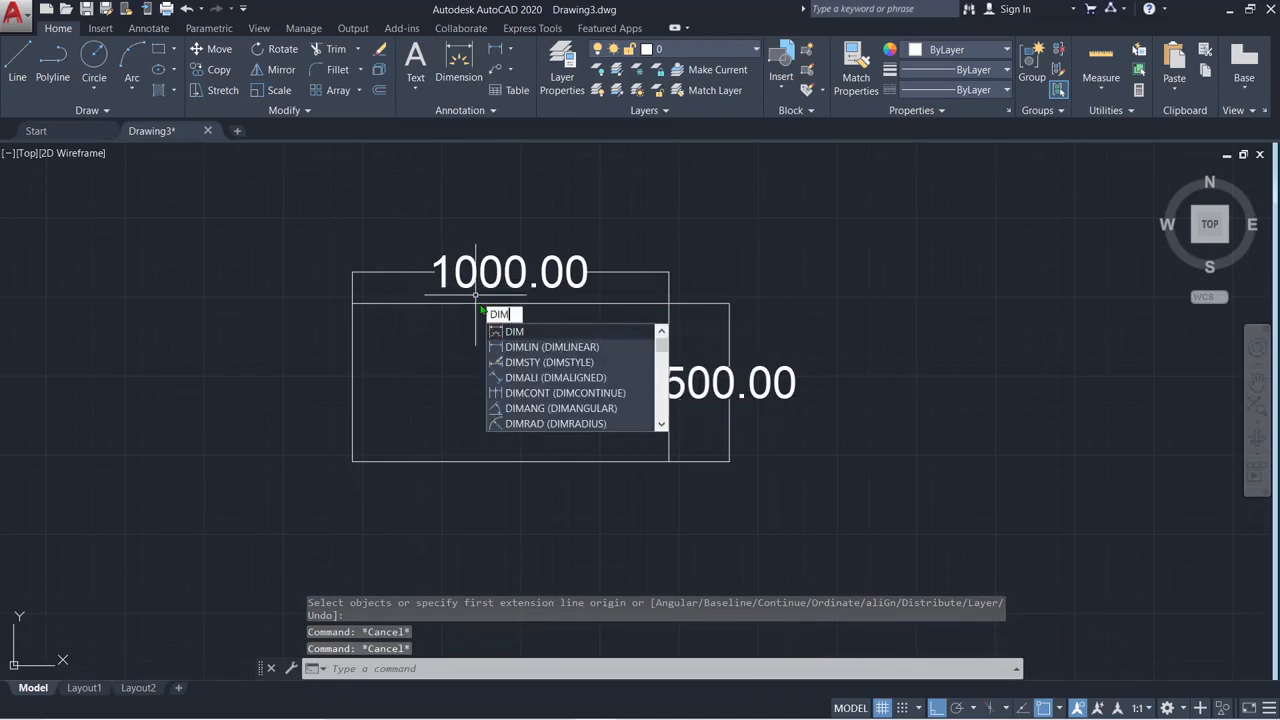
key("Return")
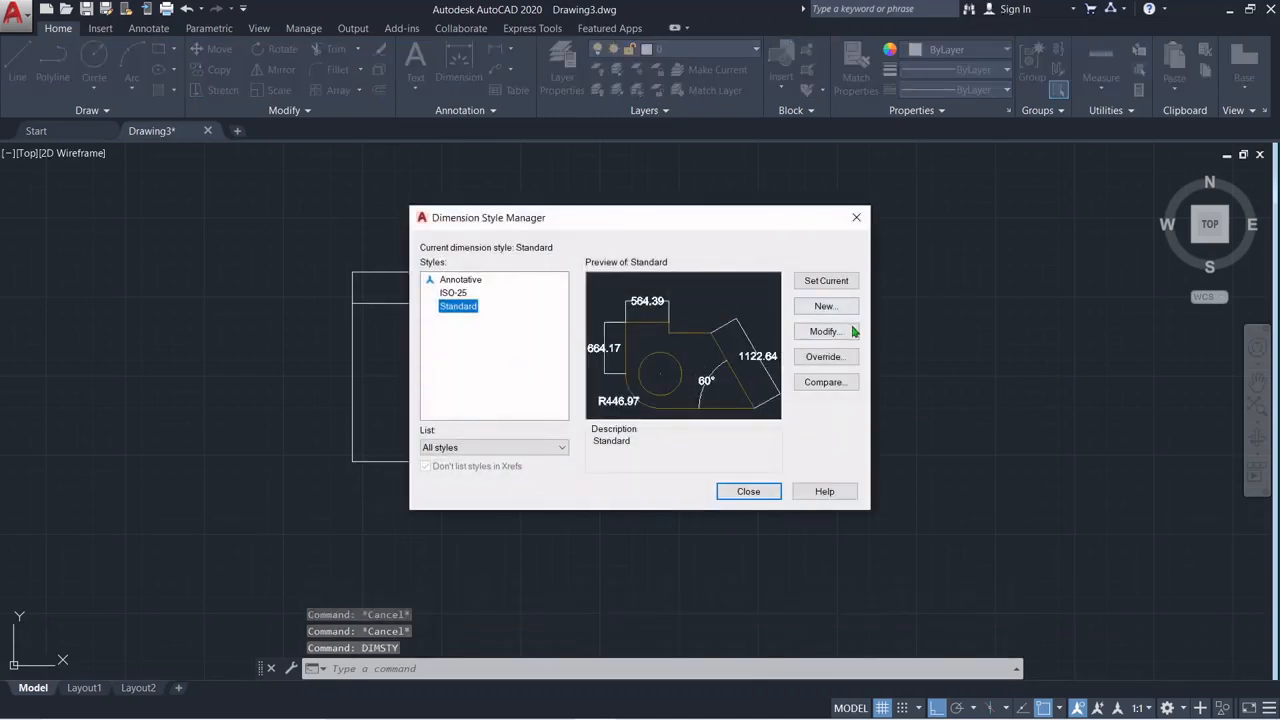
left_click(830, 336)
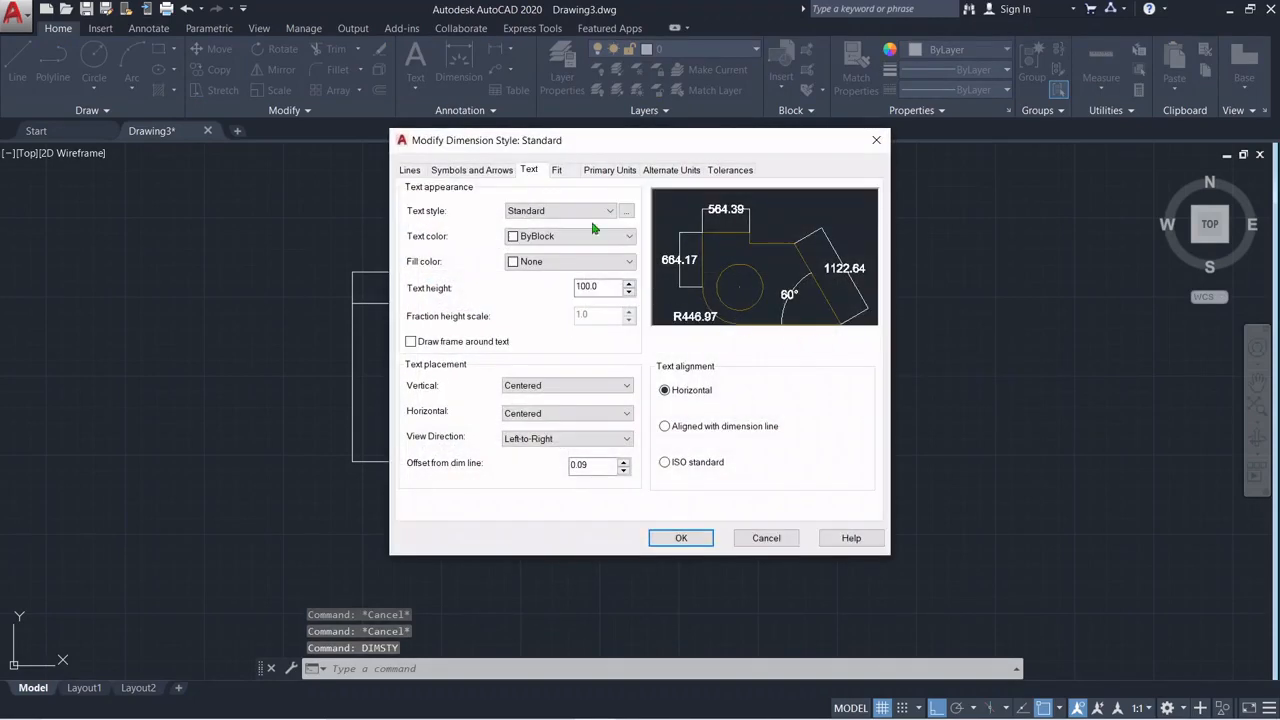
double_click(604, 288)
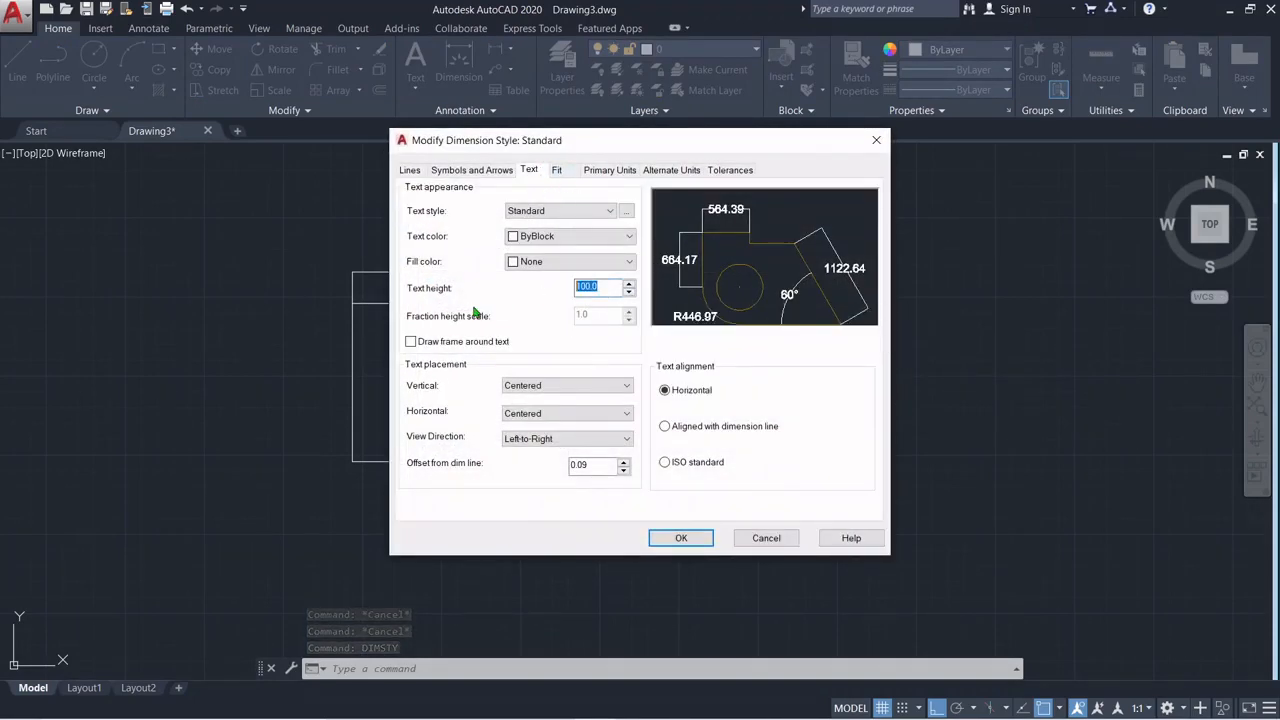
left_click(680, 539)
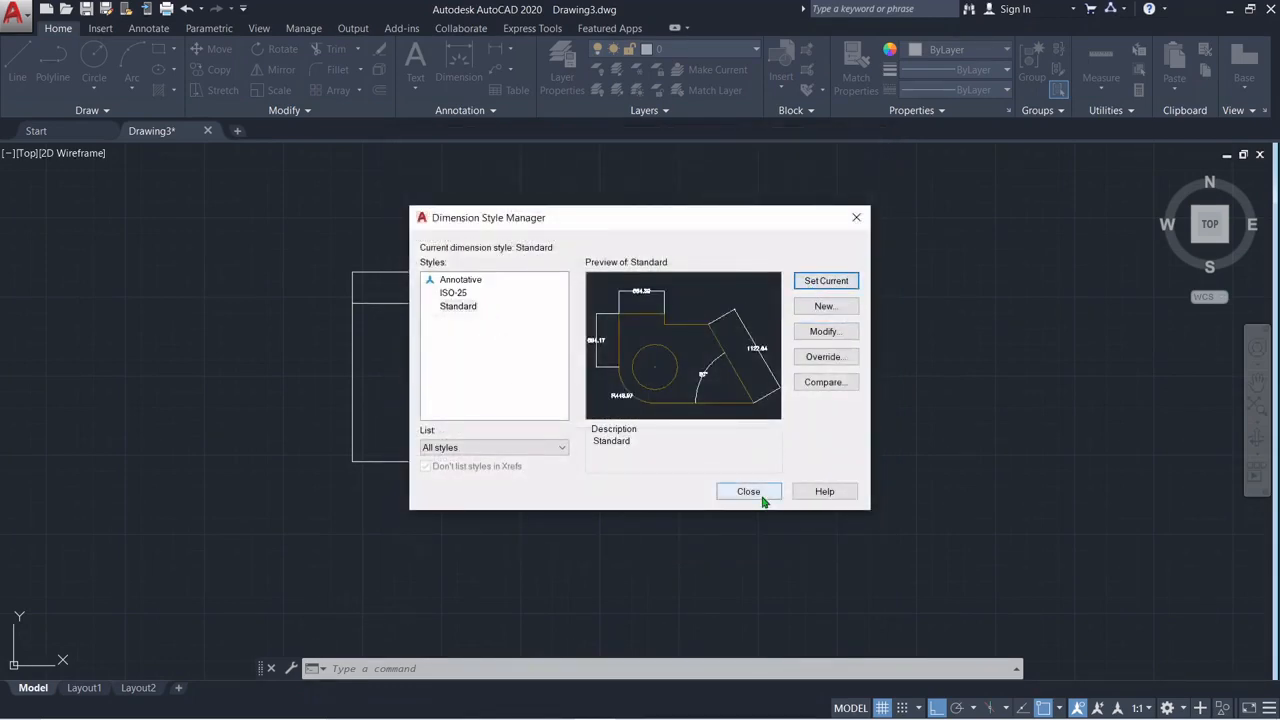
left_click(750, 492)
scroll(508, 466, "down", 3)
scroll(508, 466, "up", 3)
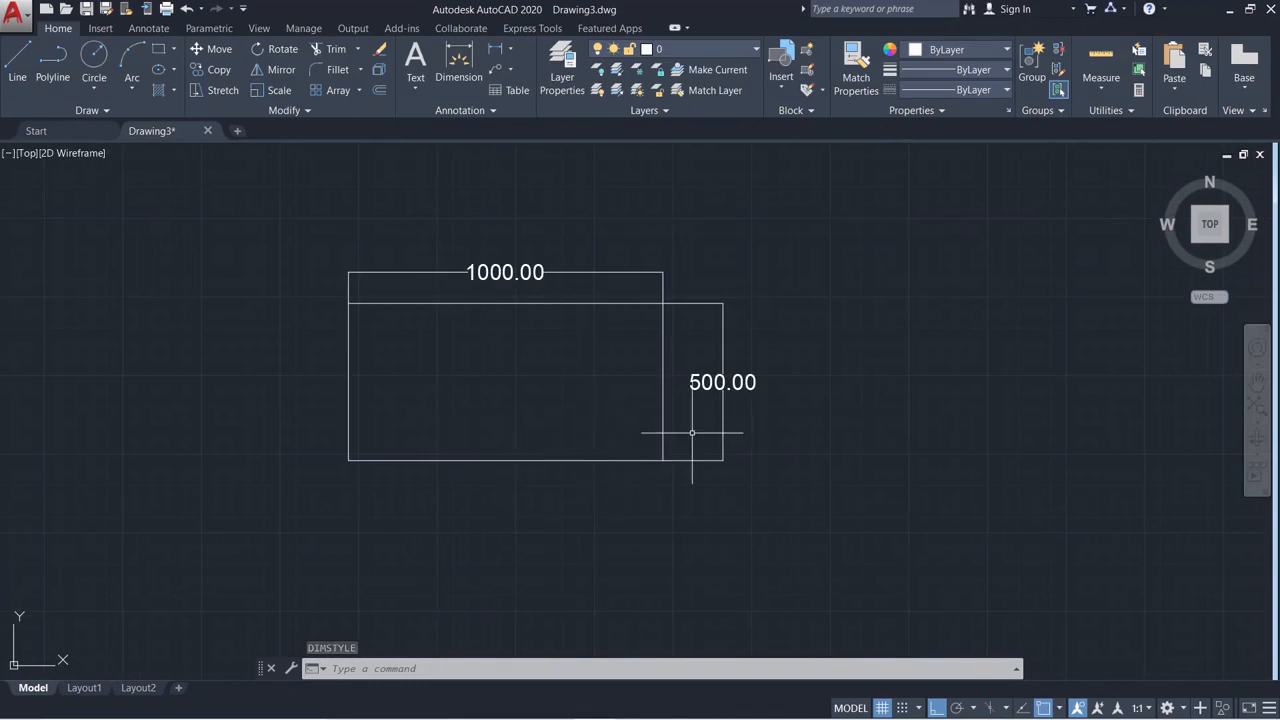
Draw a separate 300 mm horizontal line to the right of the dimensioned rectangle and end the line
mouse_move(667, 437)
middle_mouse_down()
mouse_move(563, 394)
mouse_move(520, 394)
mouse_move(492, 353)
middle_mouse_up()
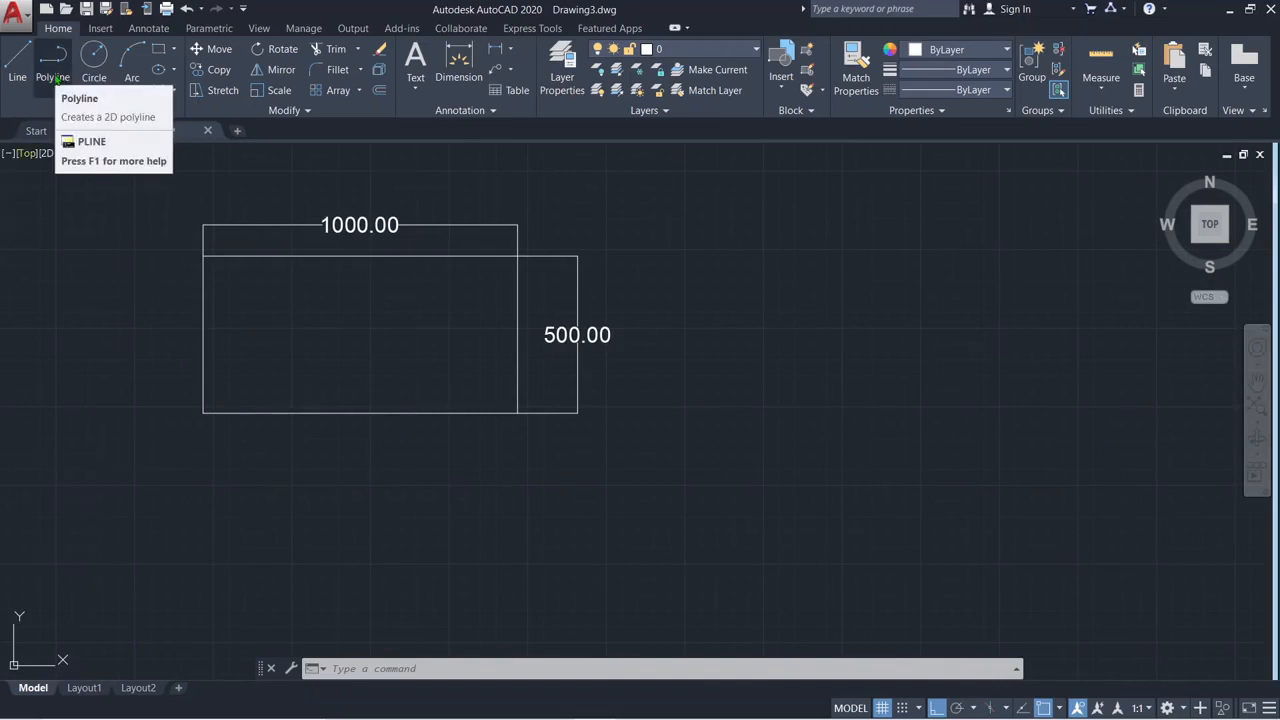
left_click(17, 62)
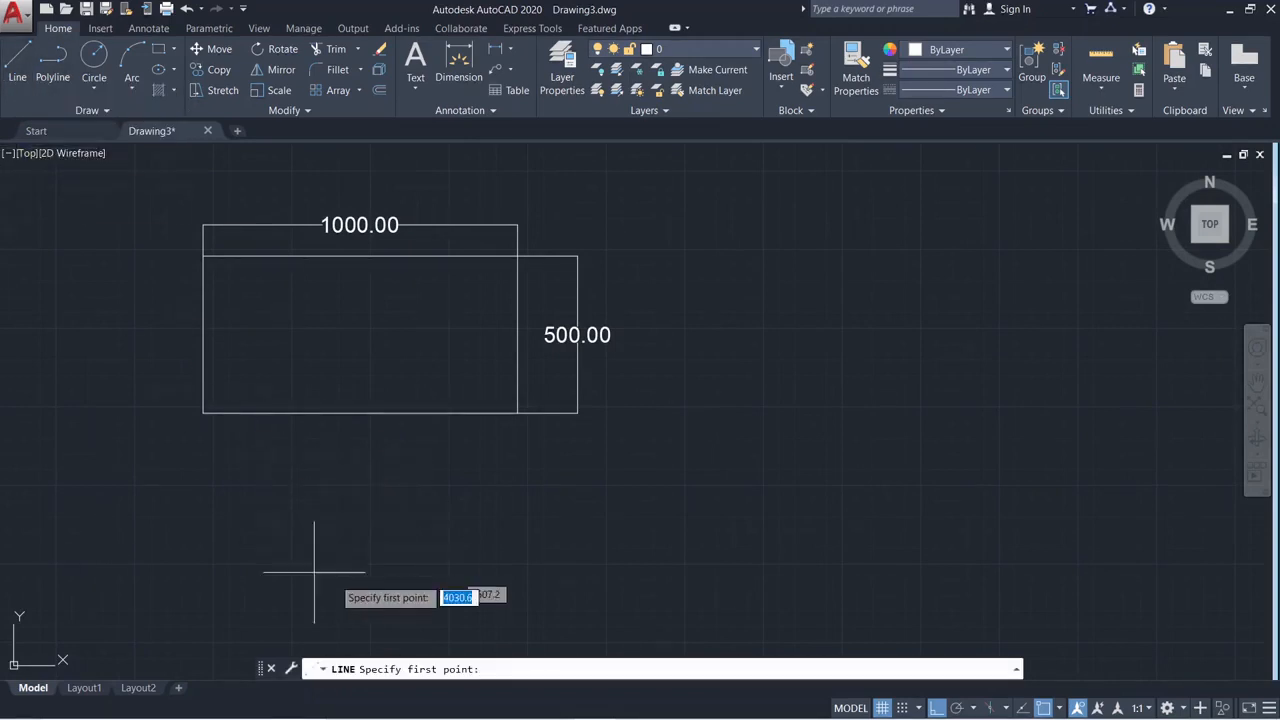
left_click(726, 312)
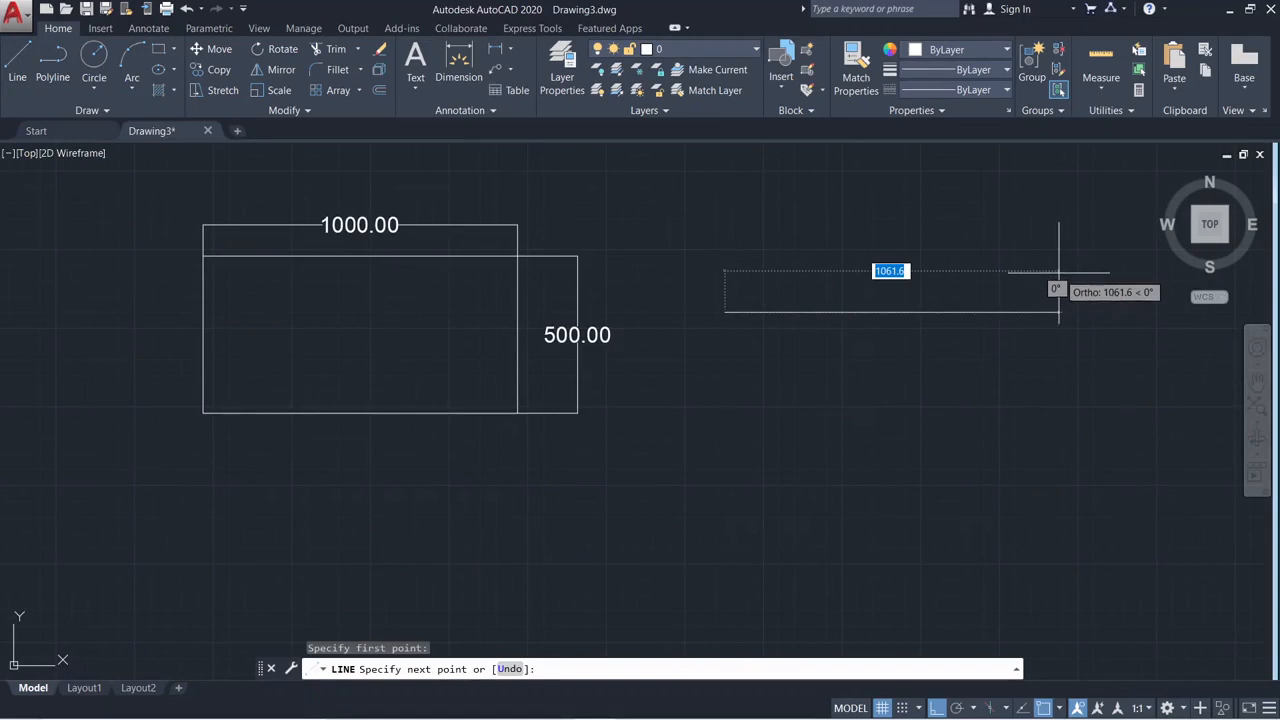
type("300")
key("Return")
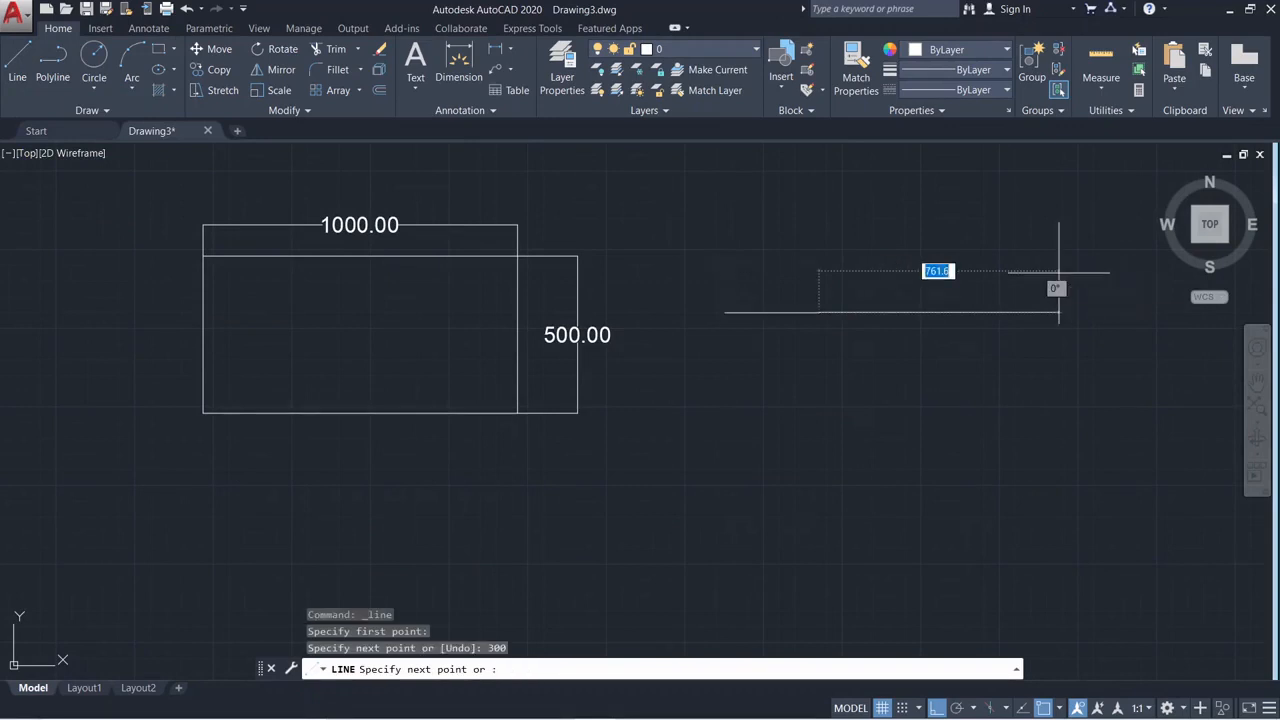
key("Escape")
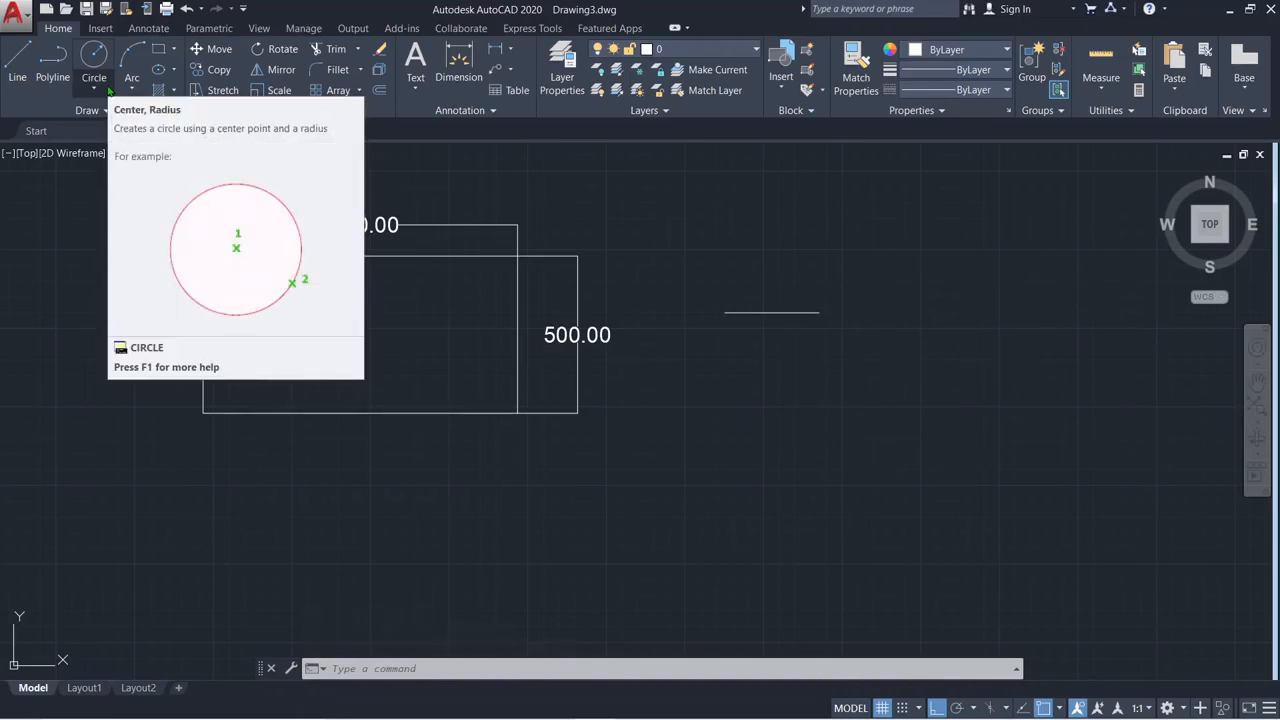
Draw a polyline right of the short line, going right, down, about 3400 mm left, up past the start and right, and finish it with Close
left_click(52, 62)
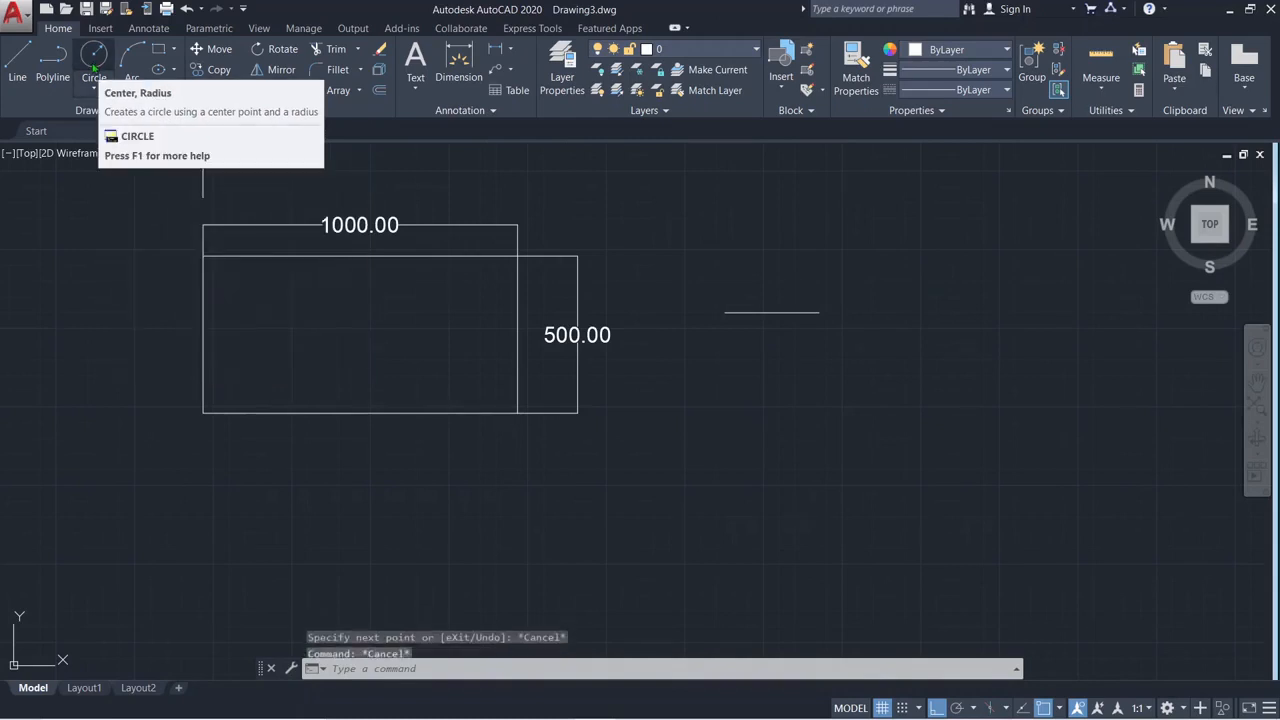
scroll(390, 320, "down", 4)
middle_click_drag(500, 355, 207, 363)
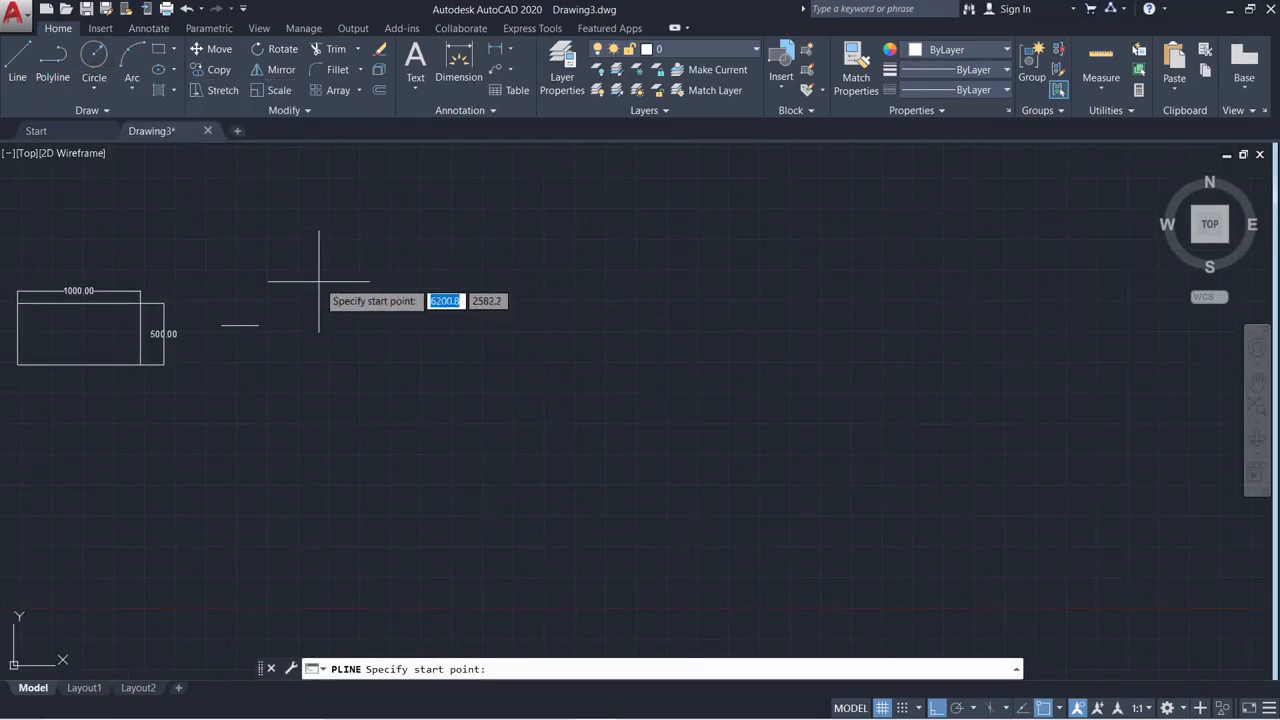
left_click(397, 277)
left_click(820, 279)
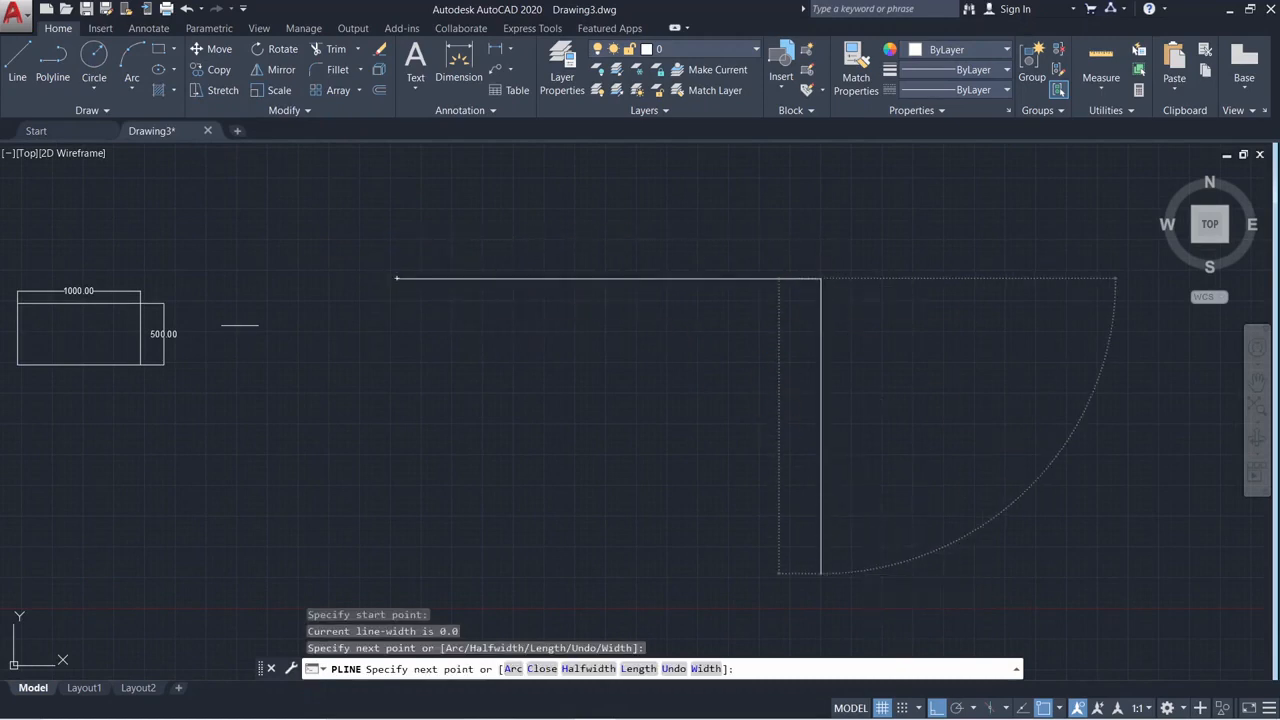
left_click(820, 573)
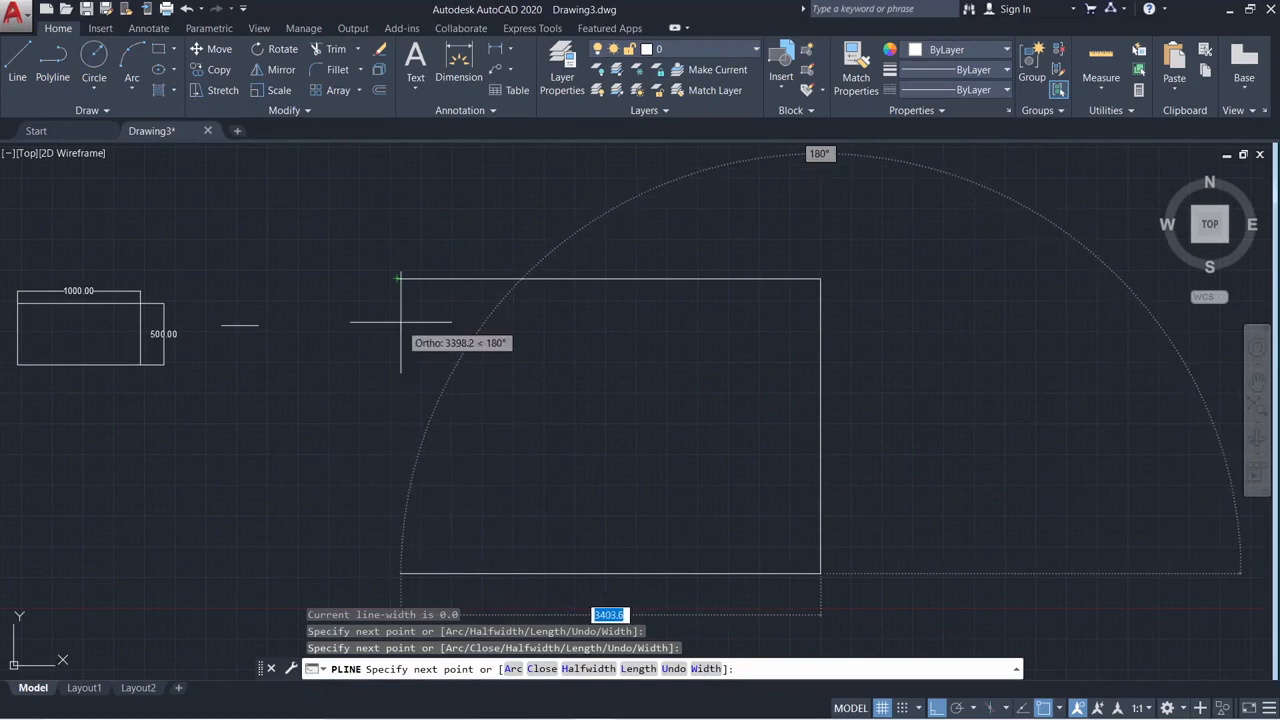
left_click(402, 520)
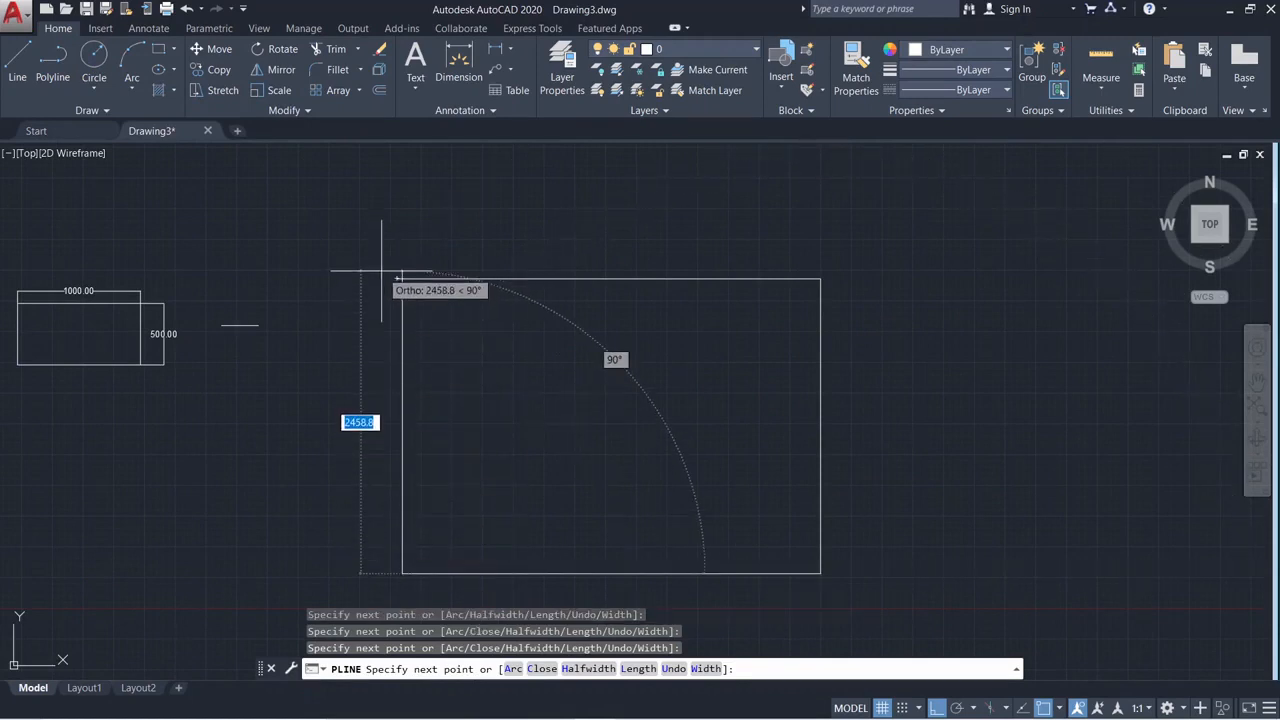
left_click(408, 245)
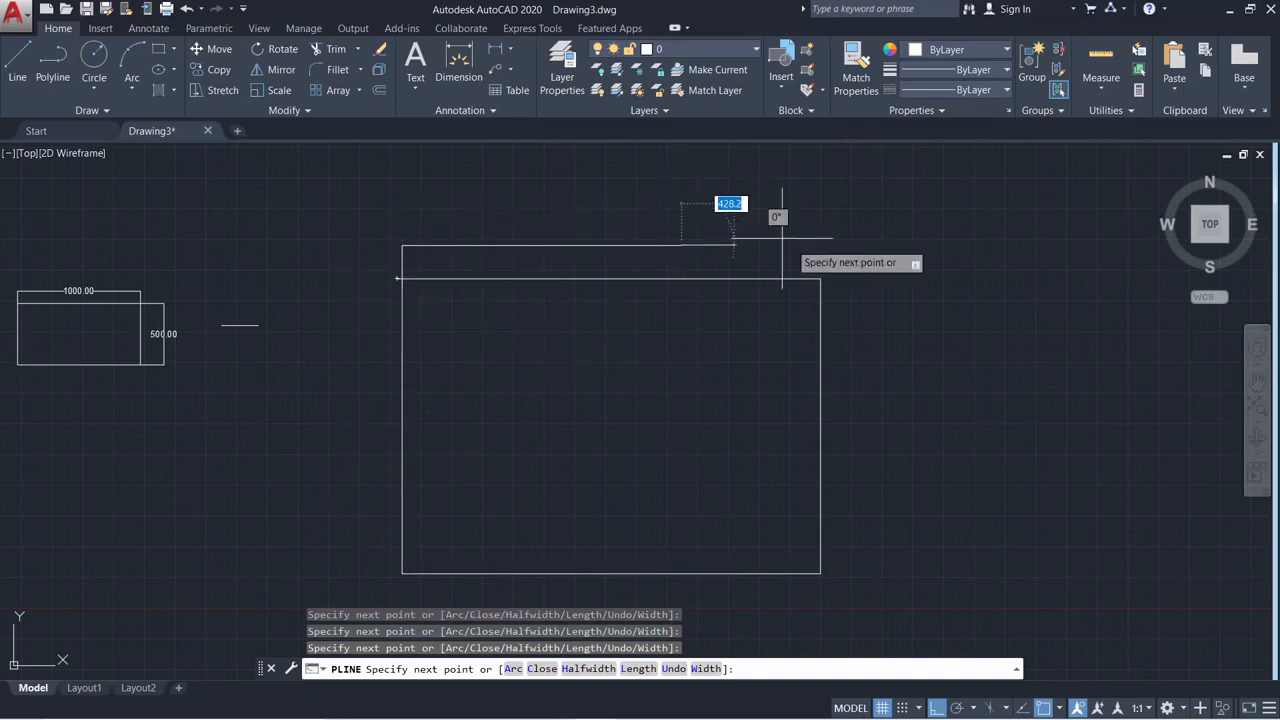
right_click(812, 248)
left_click(849, 344)
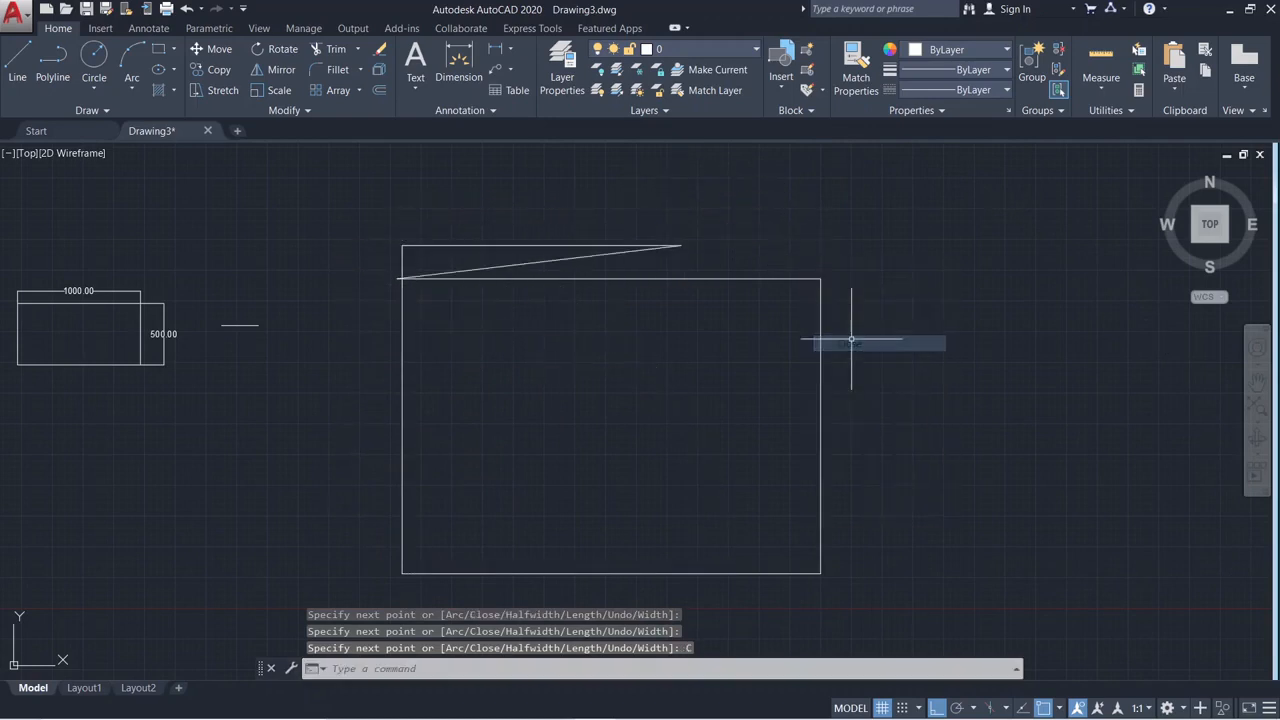
scroll(423, 269, "up", 2)
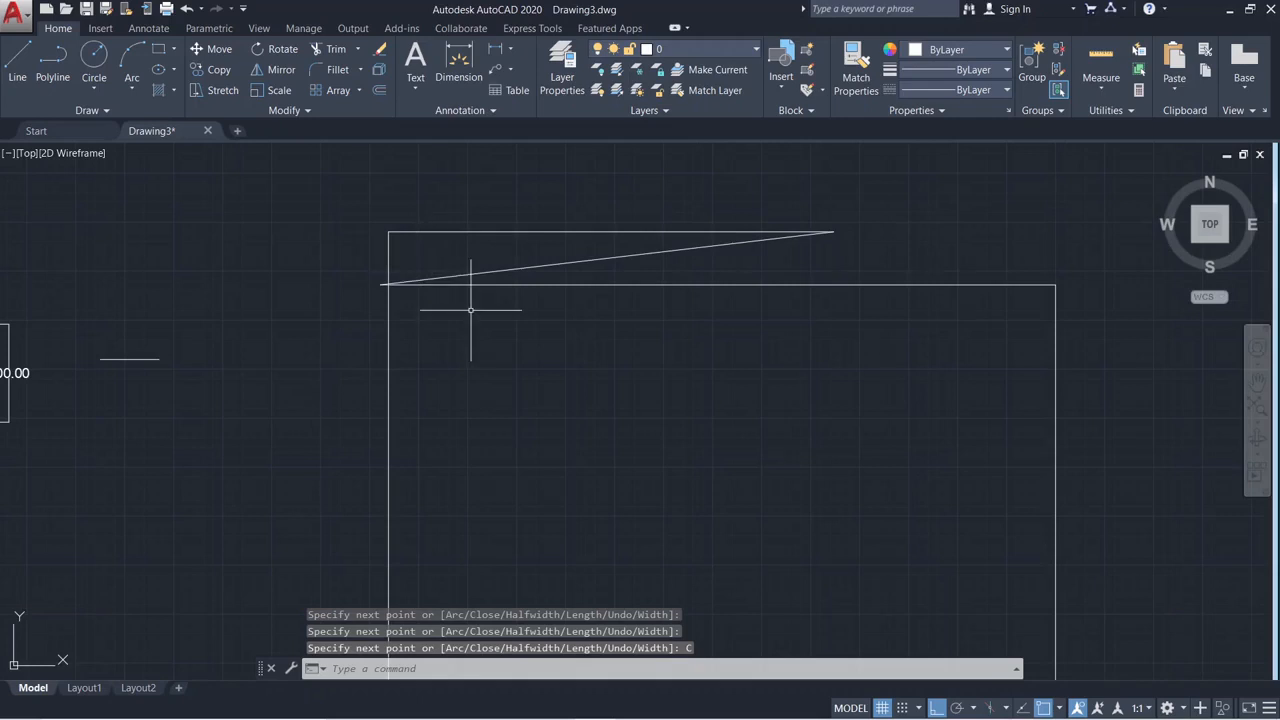
scroll(471, 310, "down", 2)
middle_click_drag(491, 329, 411, 329)
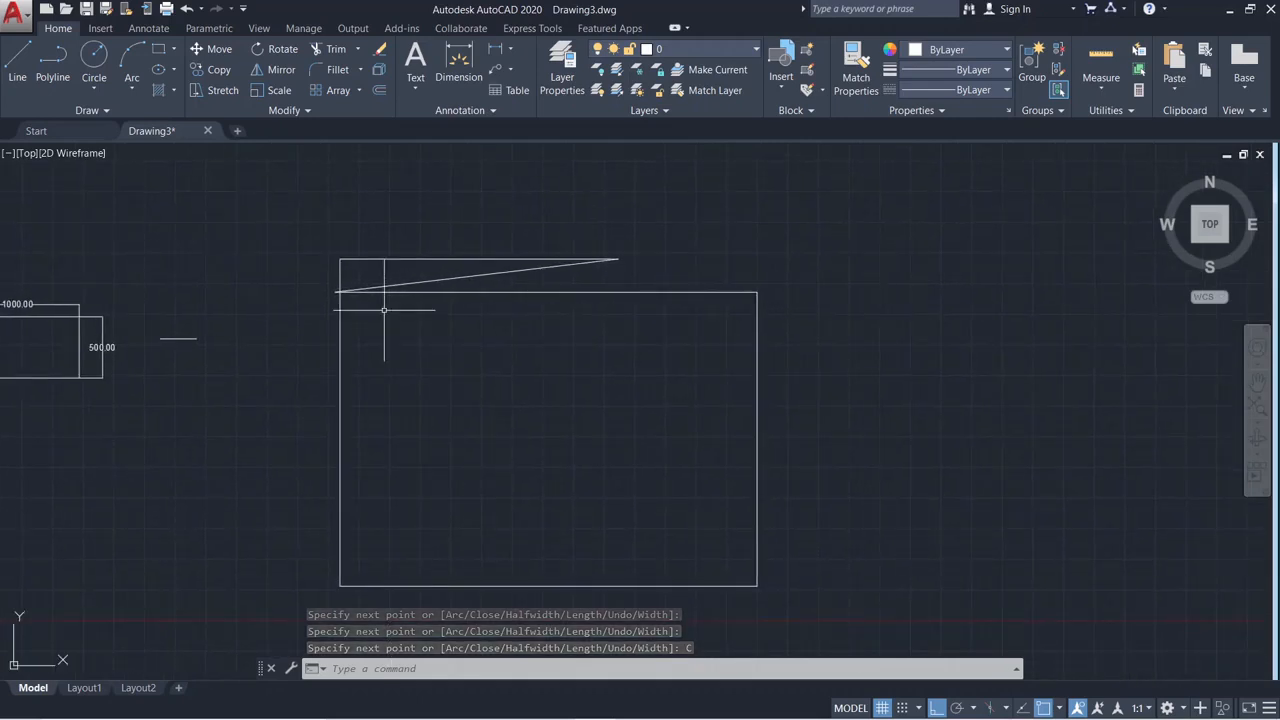
key("Return")
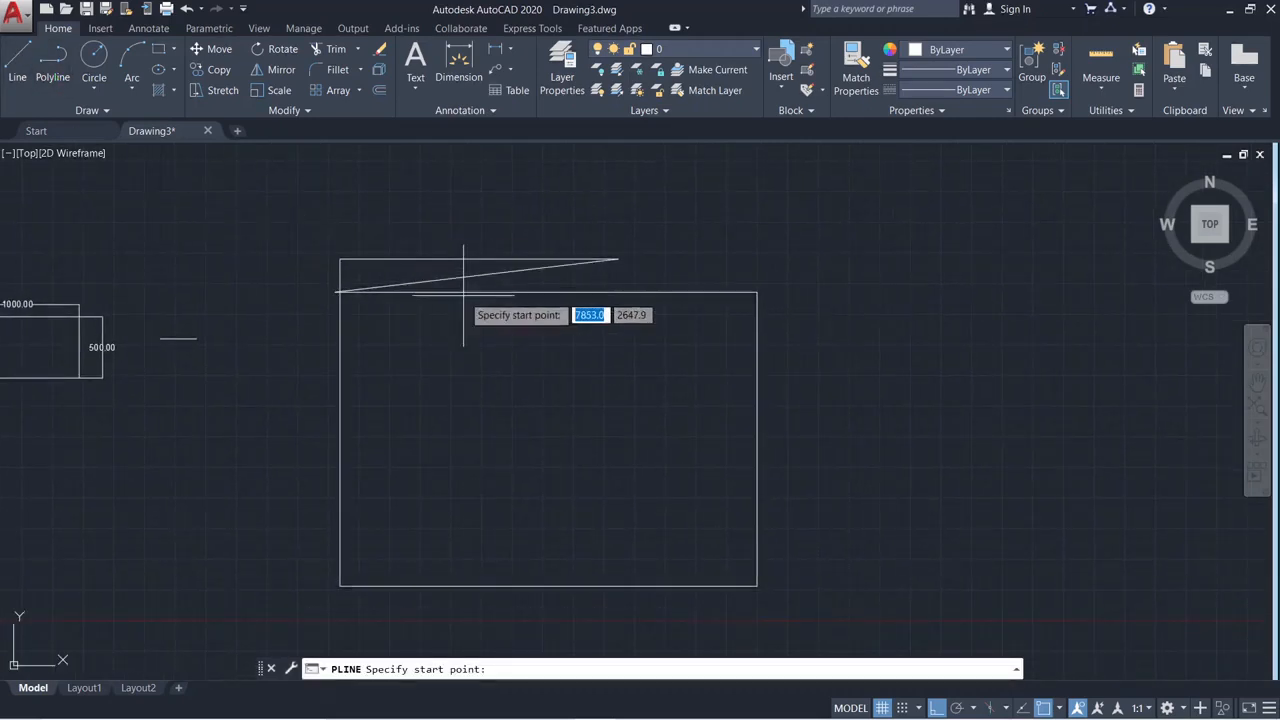
middle_click_drag(463, 290, 309, 257)
scroll(315, 366, "down", 2)
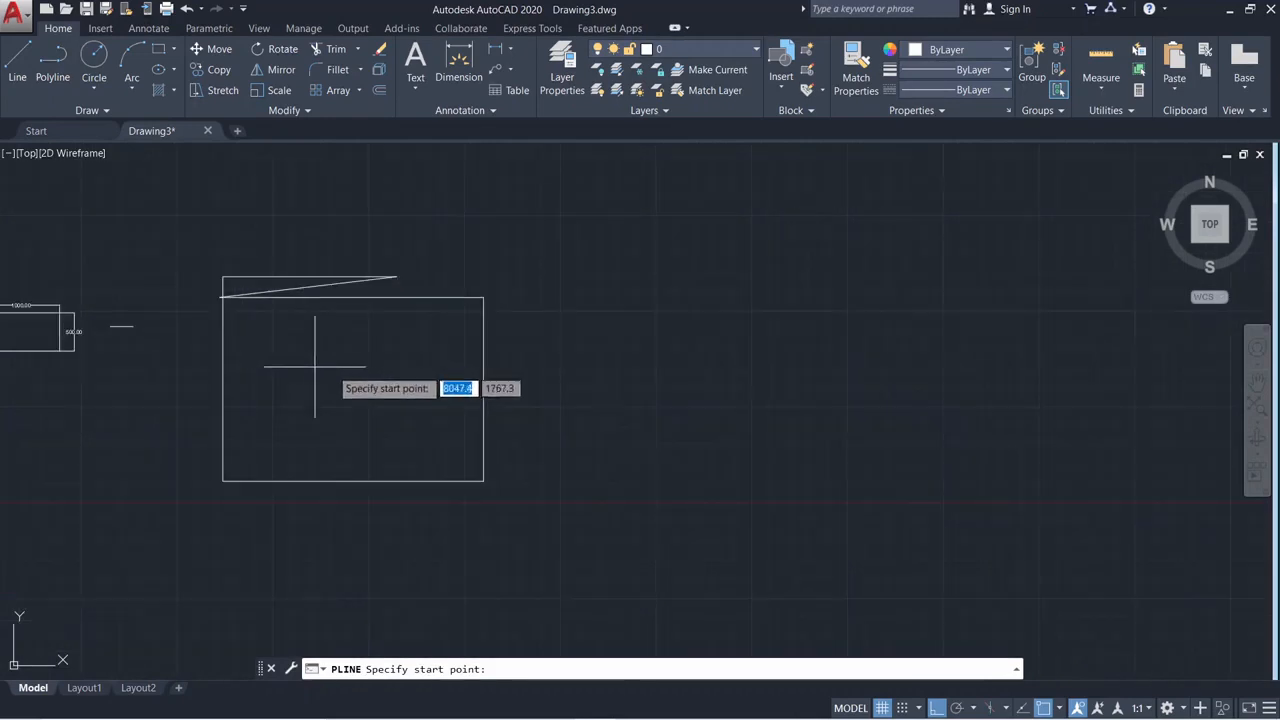
key("Escape")
key("Escape")
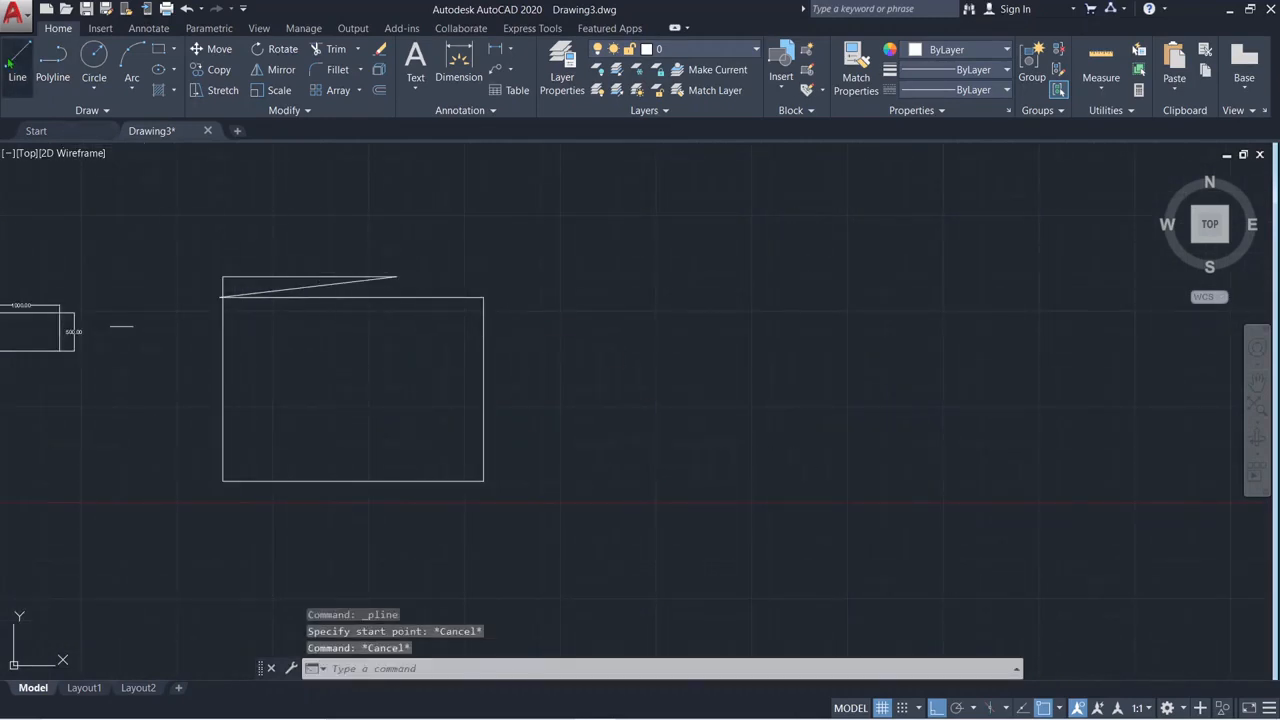
Draw a rectangle with the Line tool right of the closed polyline, going right, down, left past the start, up and right to the start point
left_click(12, 62)
middle_click_drag(631, 280, 377, 330)
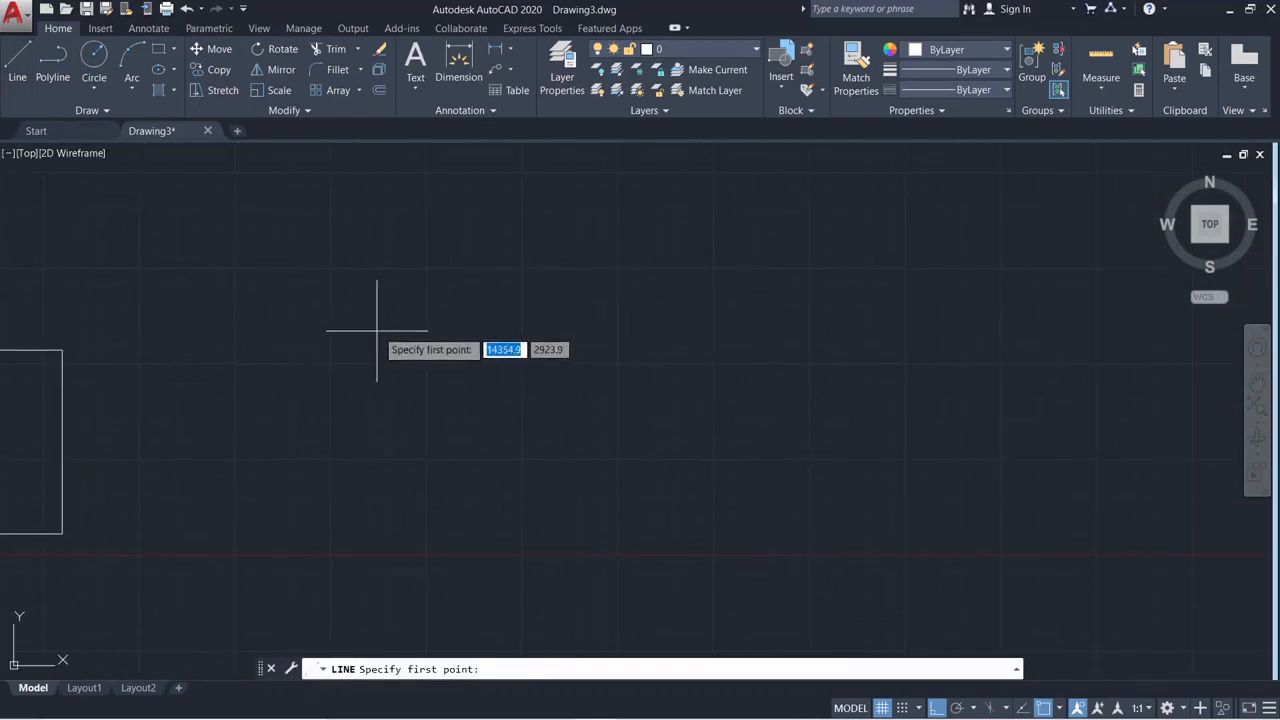
left_click(377, 330)
left_click(857, 340)
left_click(862, 628)
left_click(195, 615)
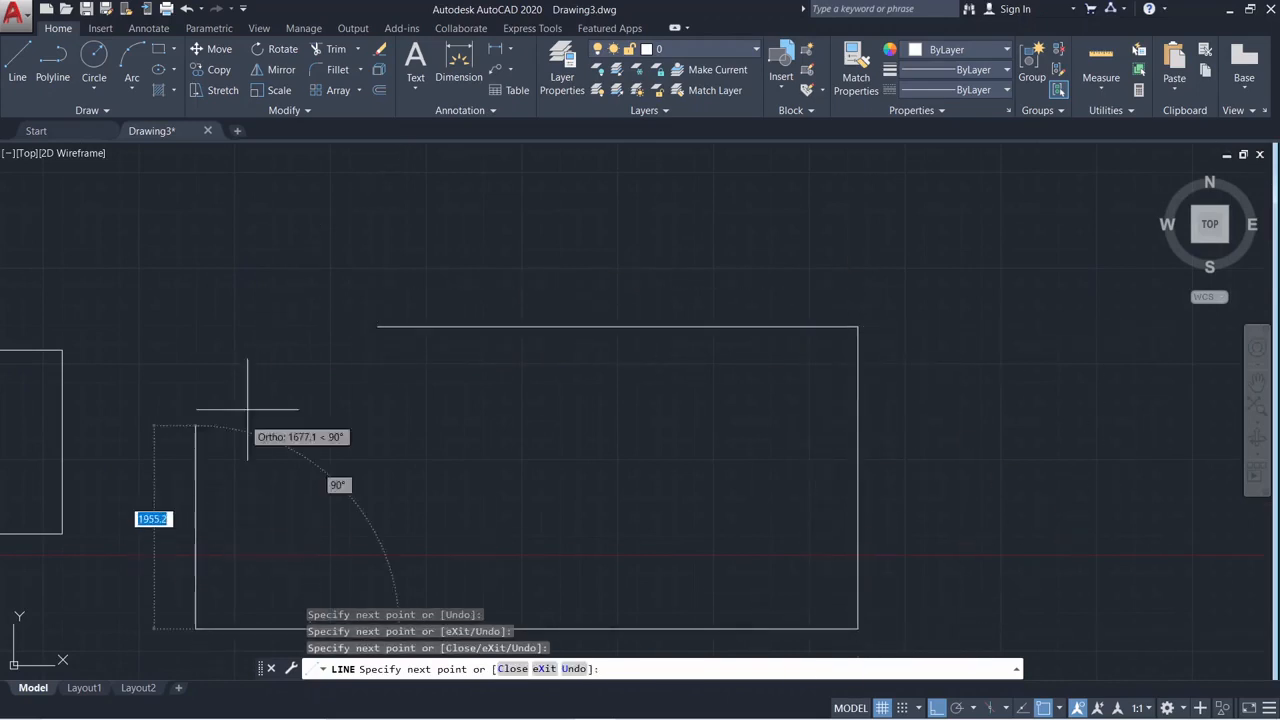
left_click(240, 326)
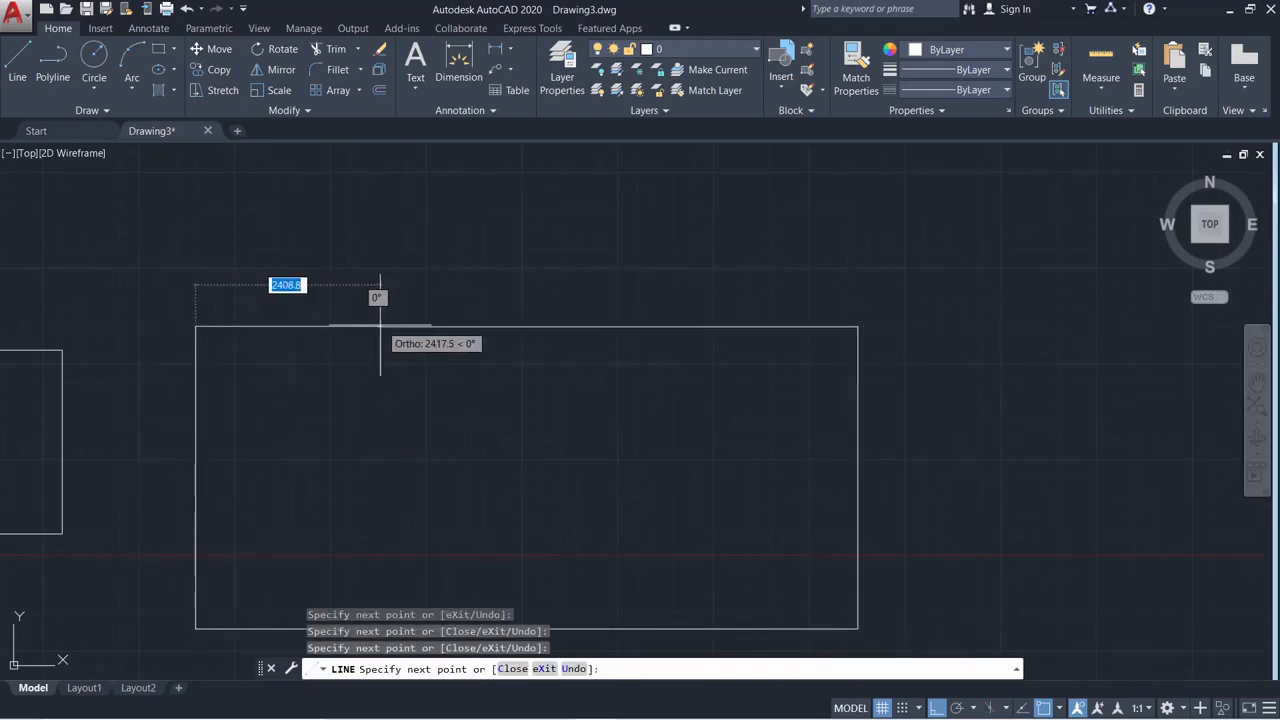
scroll(534, 347, "down", 2)
key("Escape")
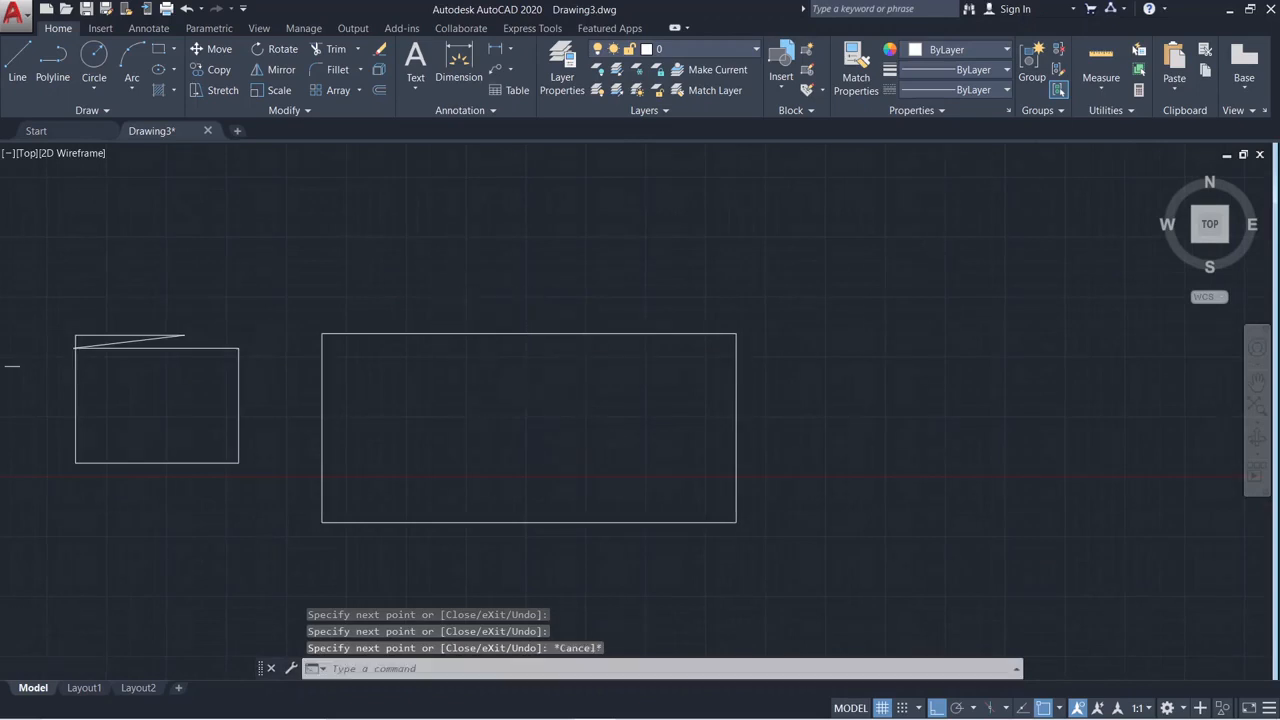
scroll(598, 467, "down", 3)
middle_click_drag(600, 463, 402, 372)
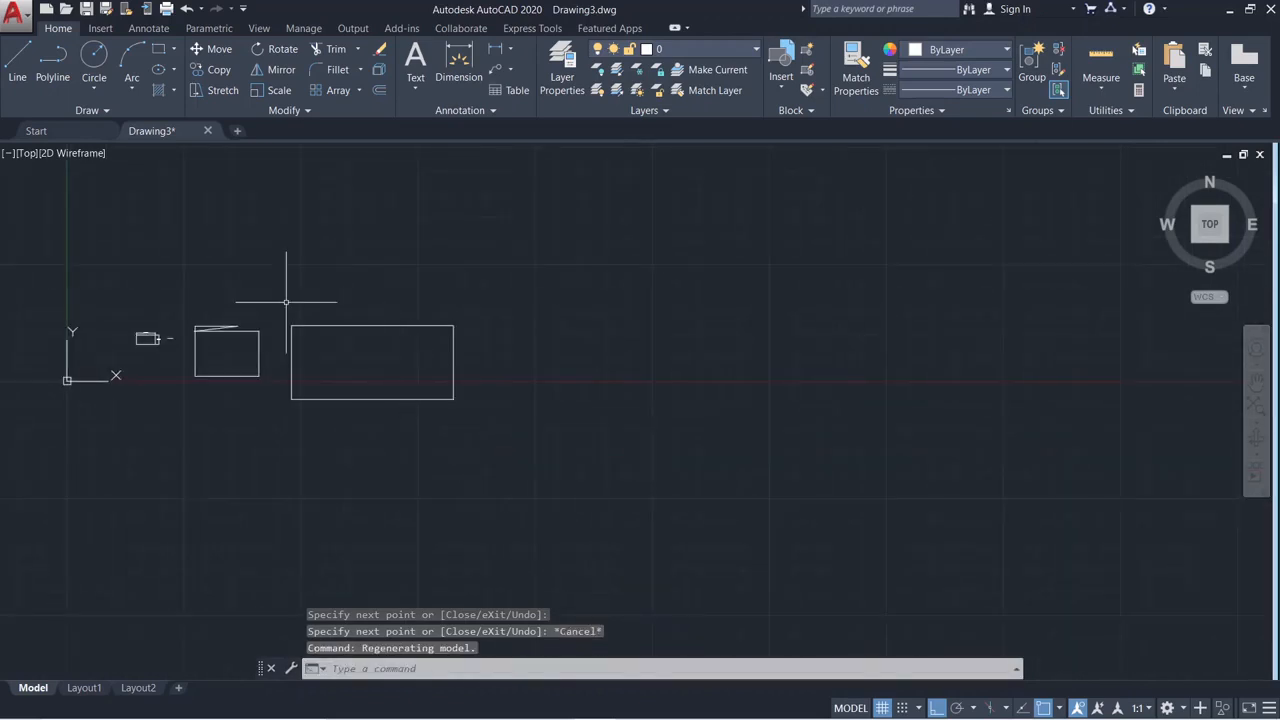
left_click(42, 71)
left_click(694, 305)
left_click(694, 472)
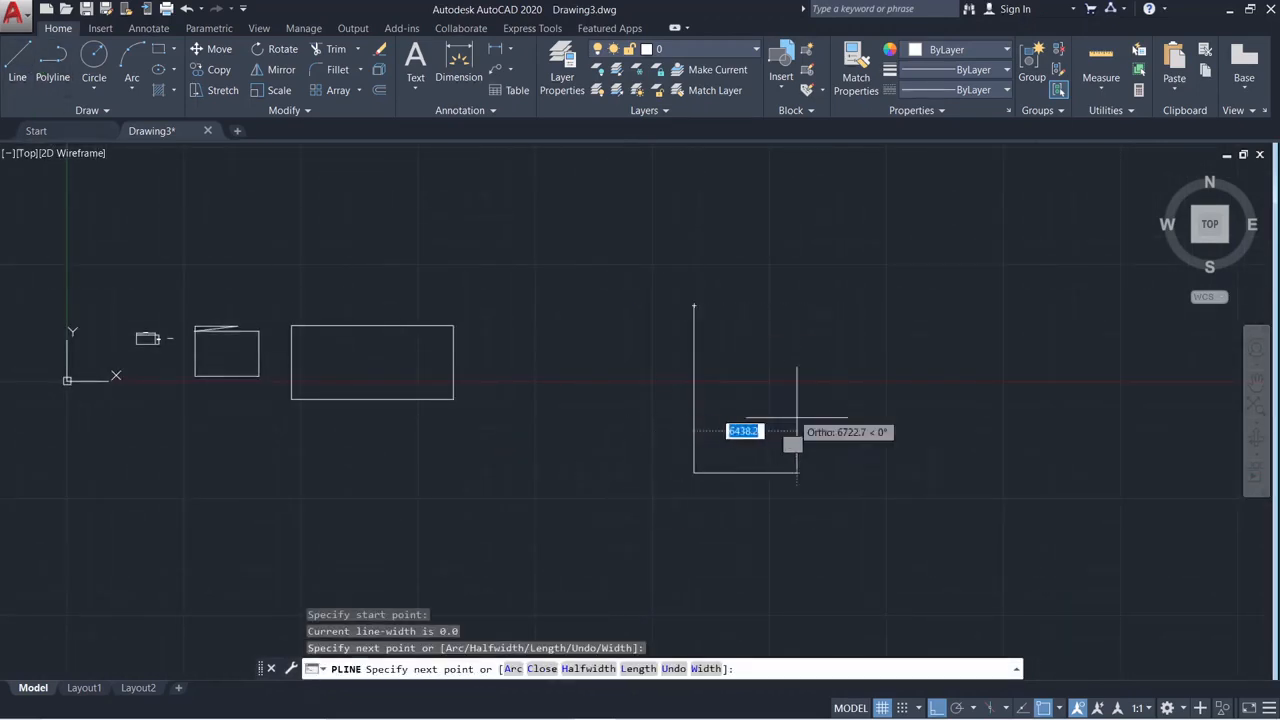
key("Escape")
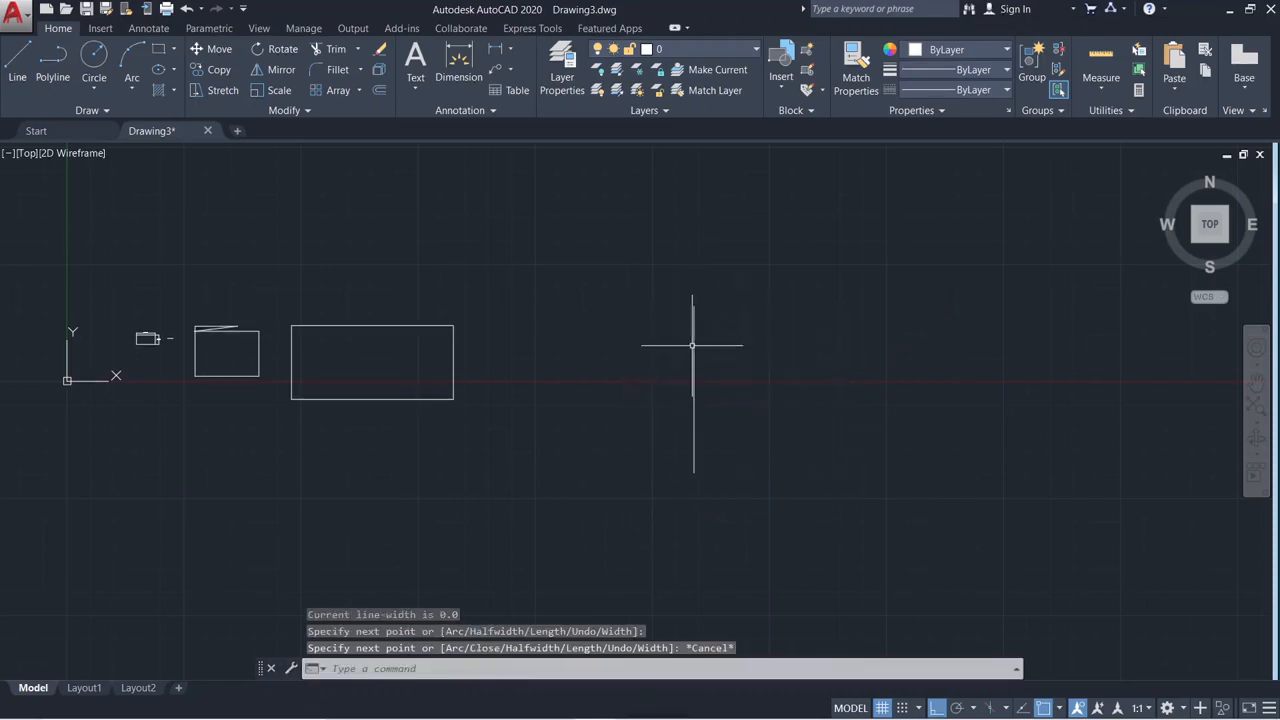
left_click(753, 365)
left_click(633, 351)
key("Delete")
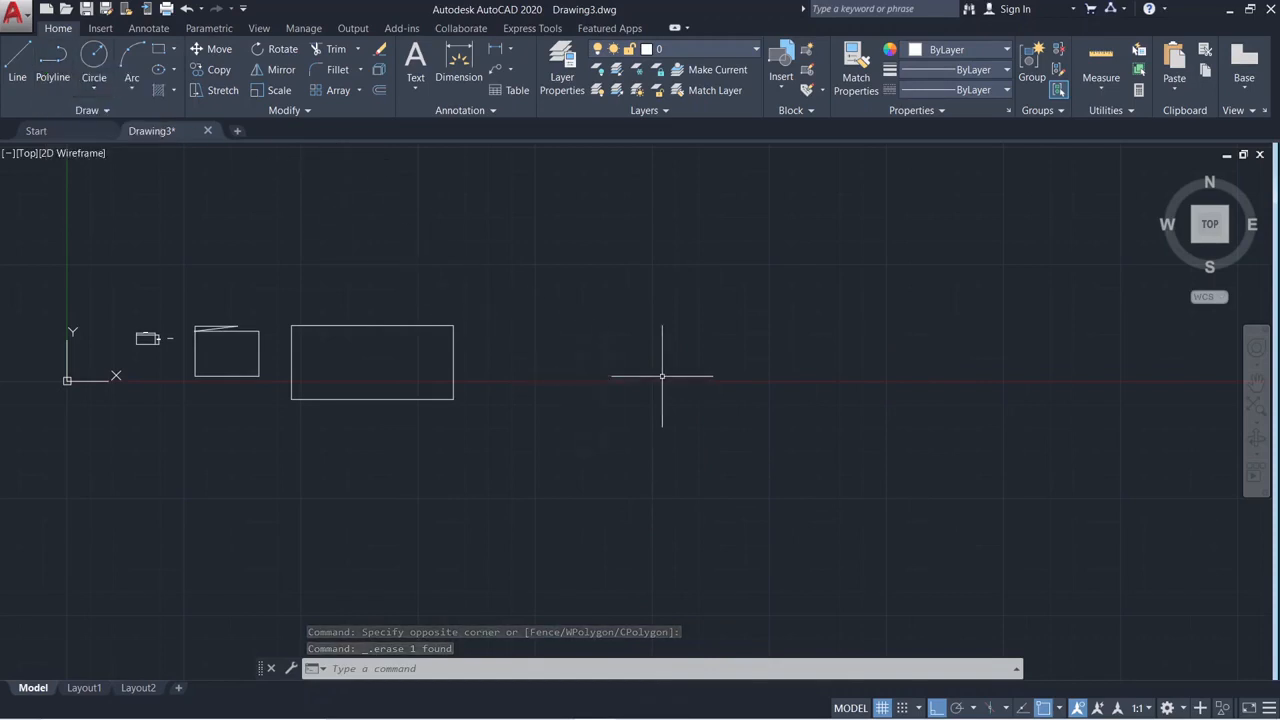
left_click(783, 369)
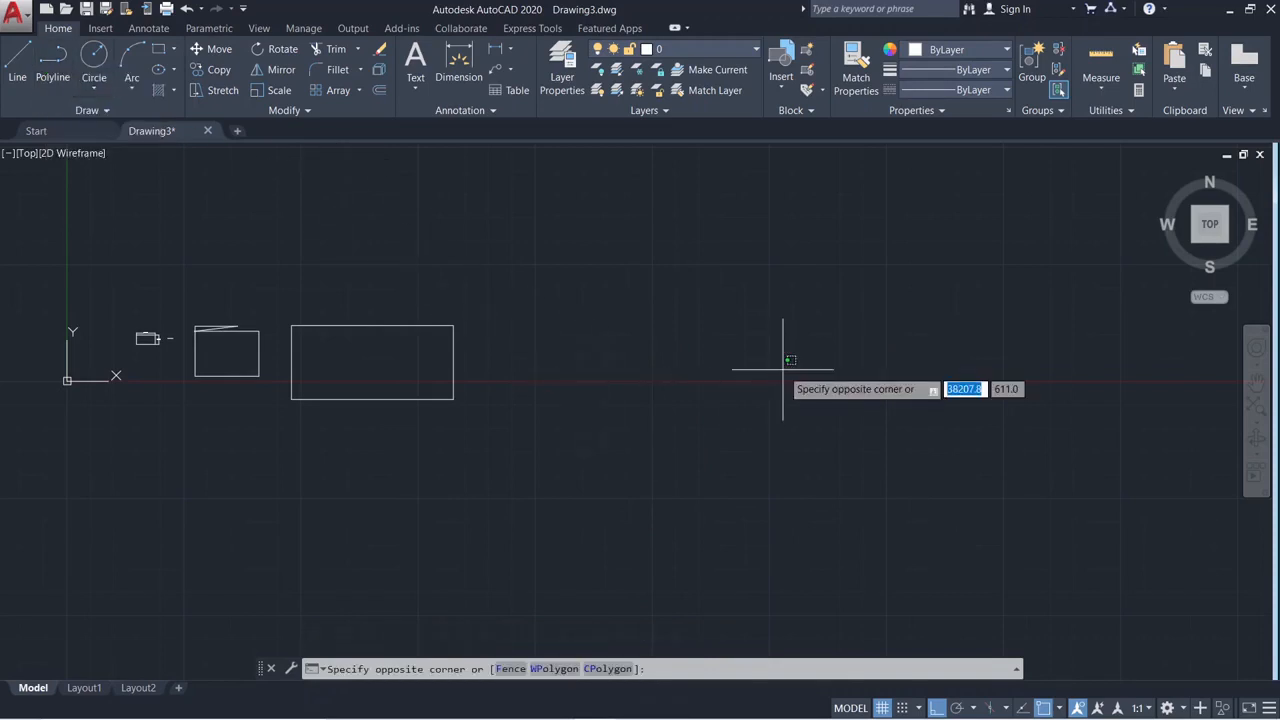
left_click(952, 534)
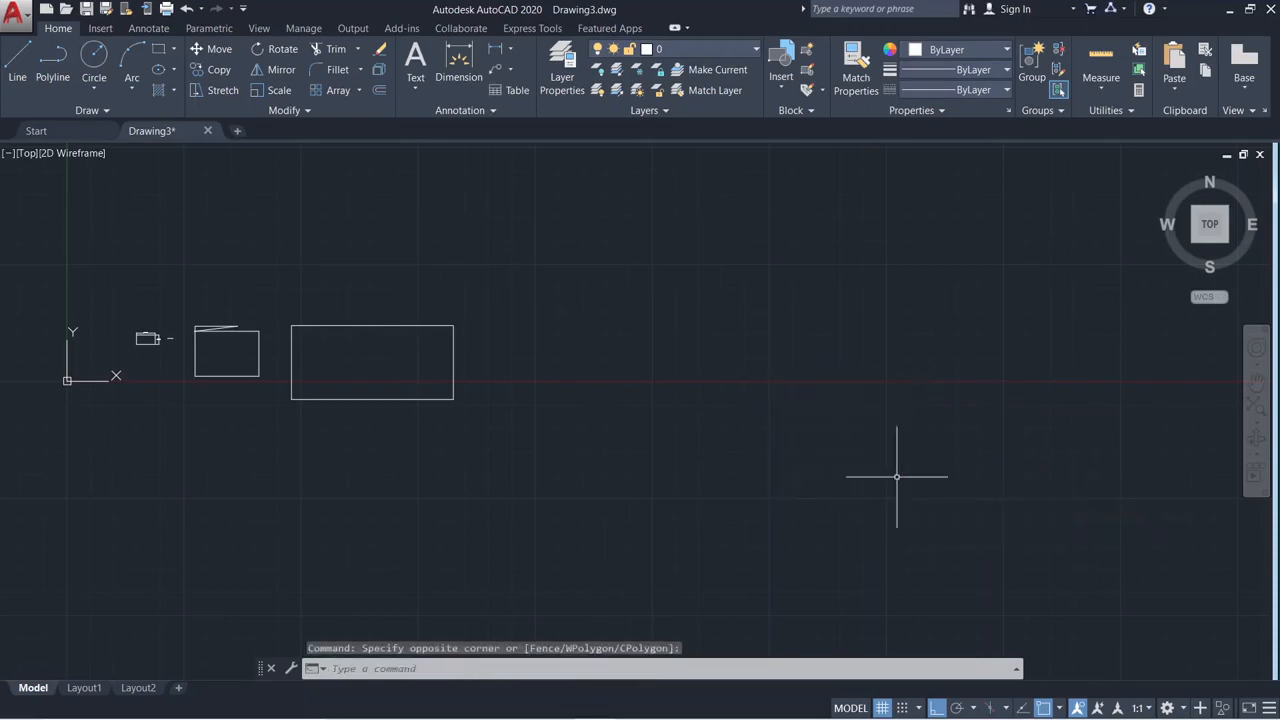
Draw a stepped polyline right of the line rectangle, going down, right, down, left, up and right, and finish it with Close
left_click(53, 66)
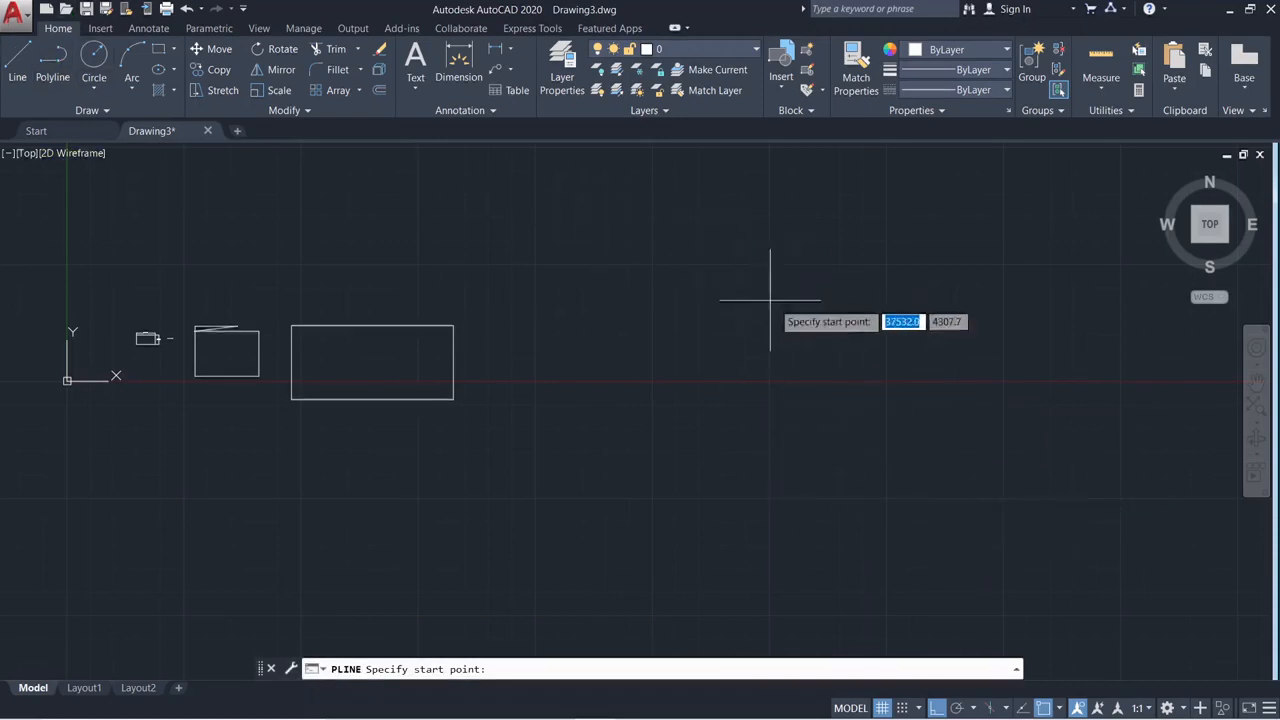
left_click(811, 314)
left_click(836, 429)
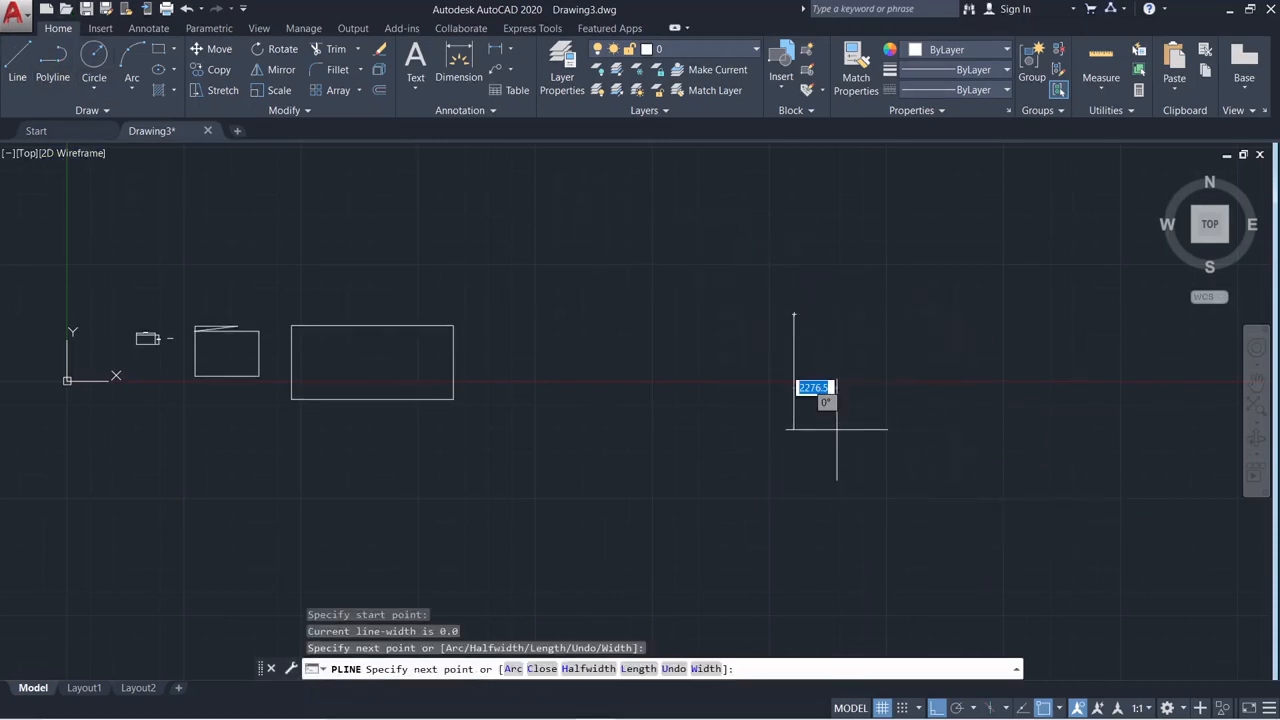
left_click(900, 462)
middle_click_drag(897, 509, 792, 302)
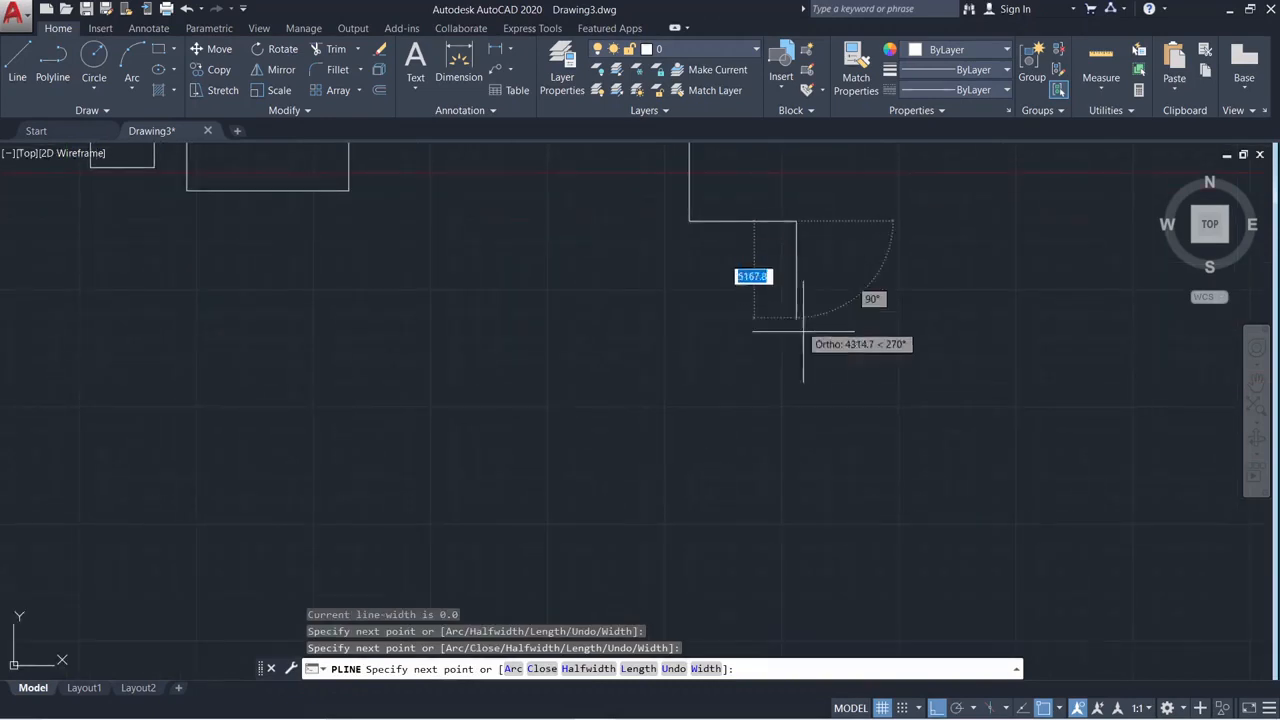
left_click(800, 442)
left_click(546, 505)
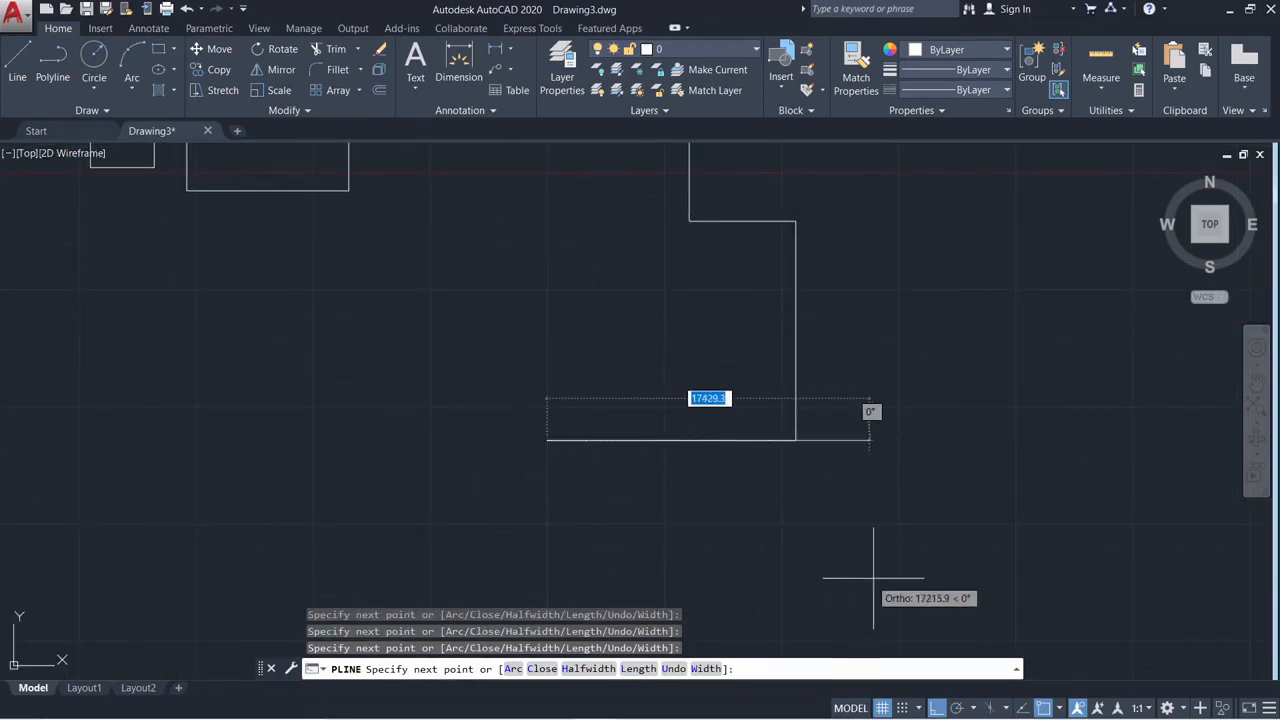
left_click(360, 442)
left_click(380, 313)
middle_click_drag(560, 352, 570, 569)
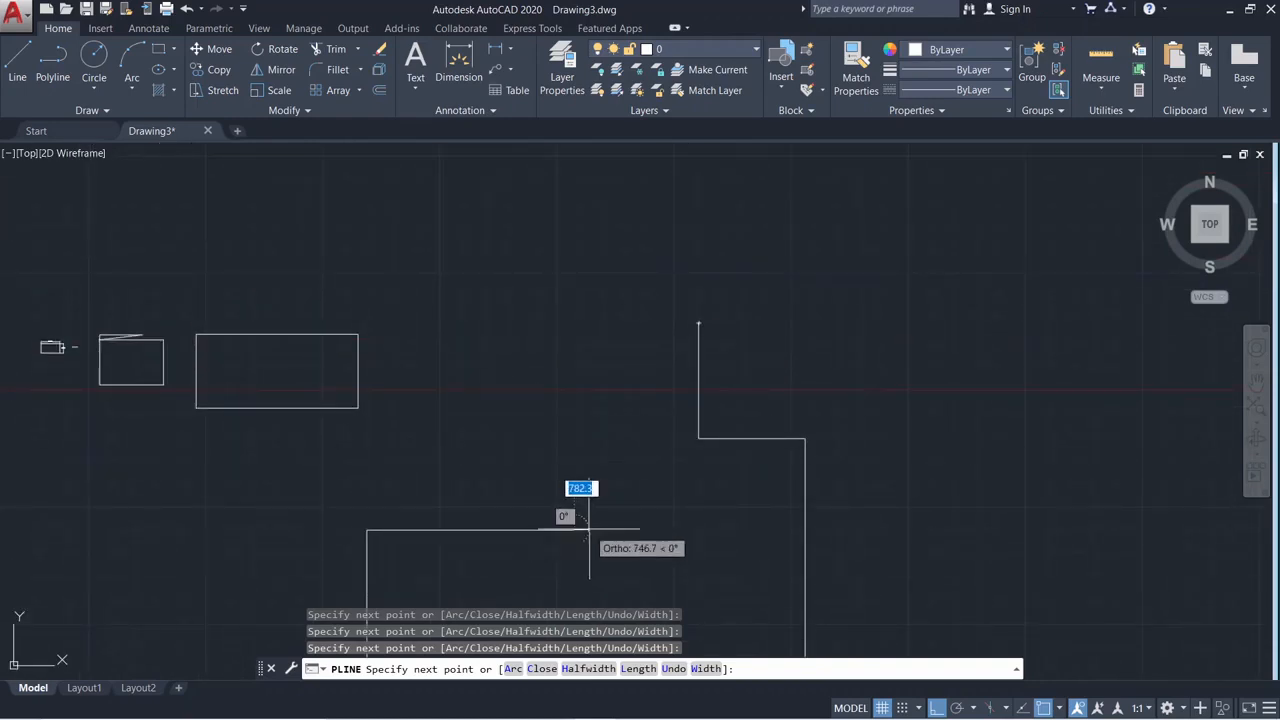
right_click(599, 506)
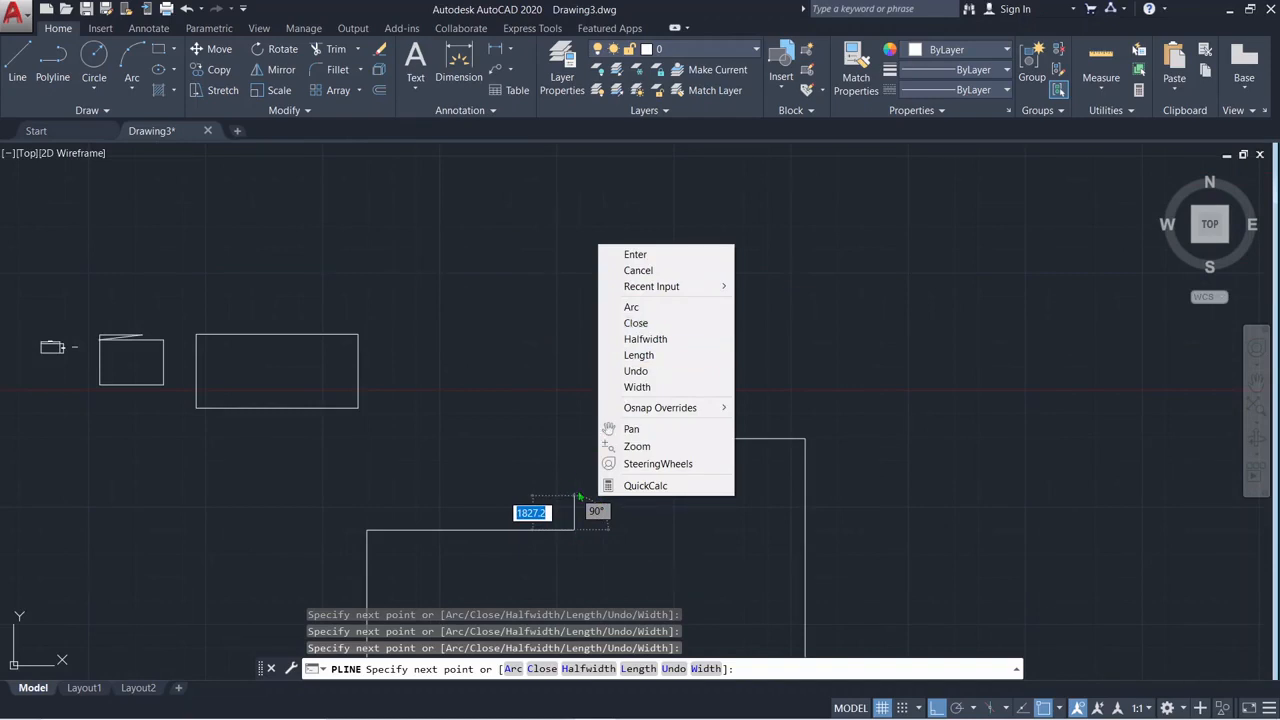
left_click(640, 323)
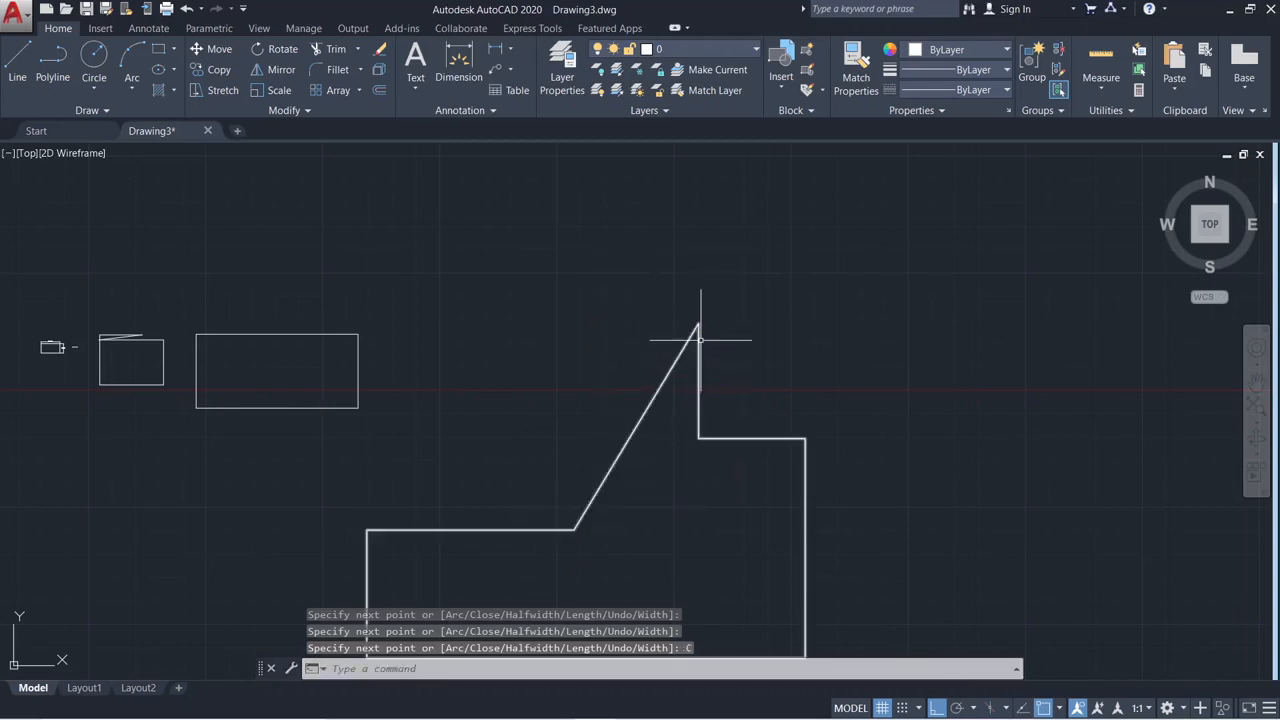
Draw a four-sided outline with the Line tool right of the stepped polyline, snap the last segment to the start point and end the line
scroll(700, 335, "down", 3)
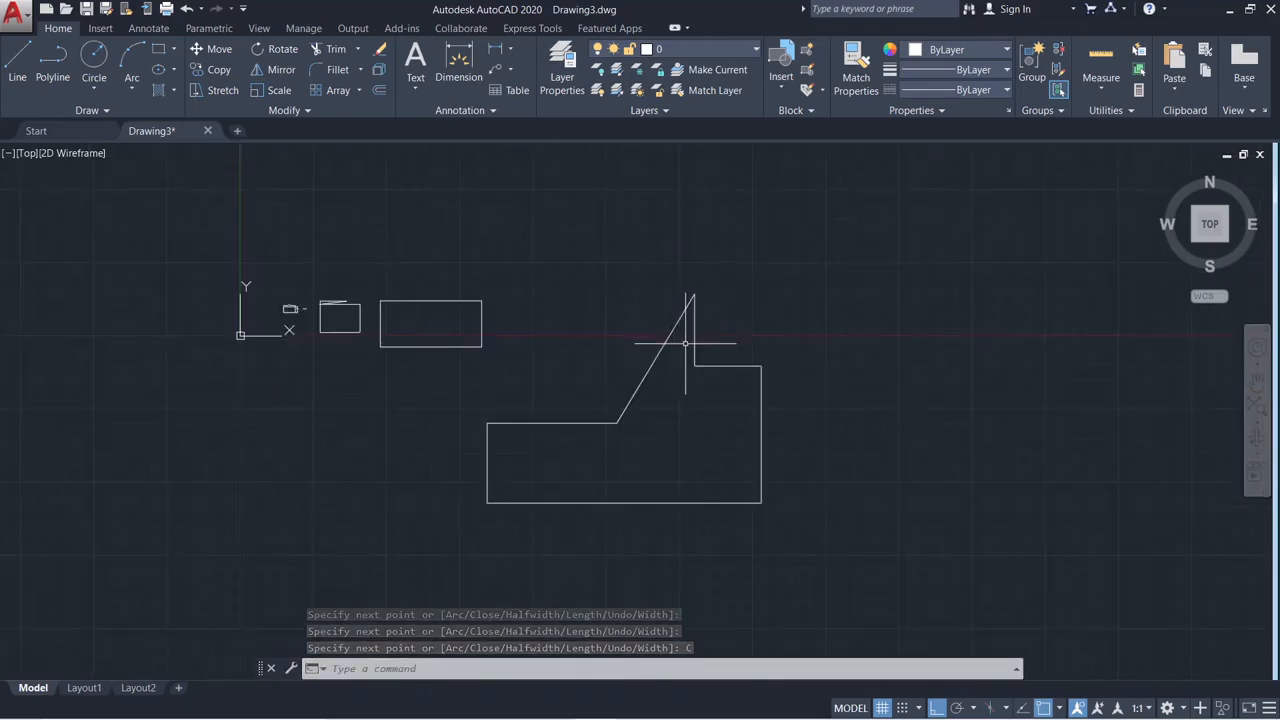
mouse_move(700, 400)
middle_mouse_down()
mouse_move(717, 398)
mouse_move(530, 398)
middle_mouse_up()
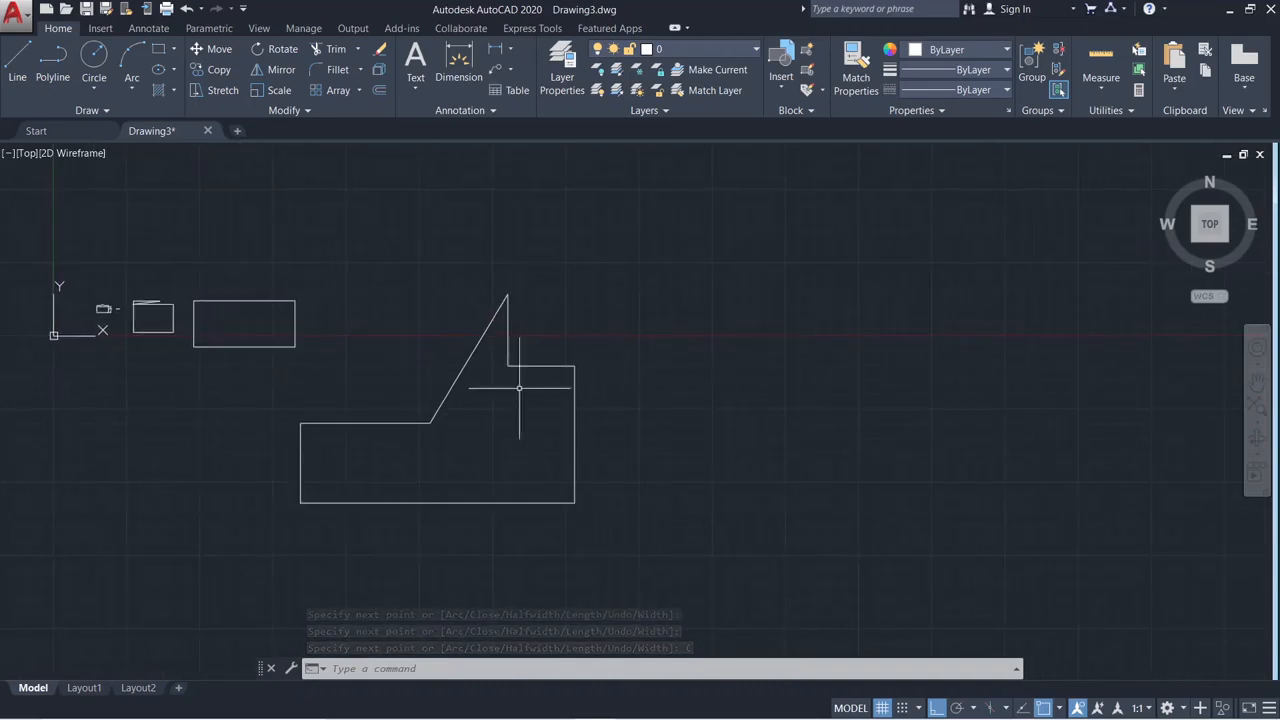
left_click(17, 72)
middle_click_drag(736, 363, 654, 363)
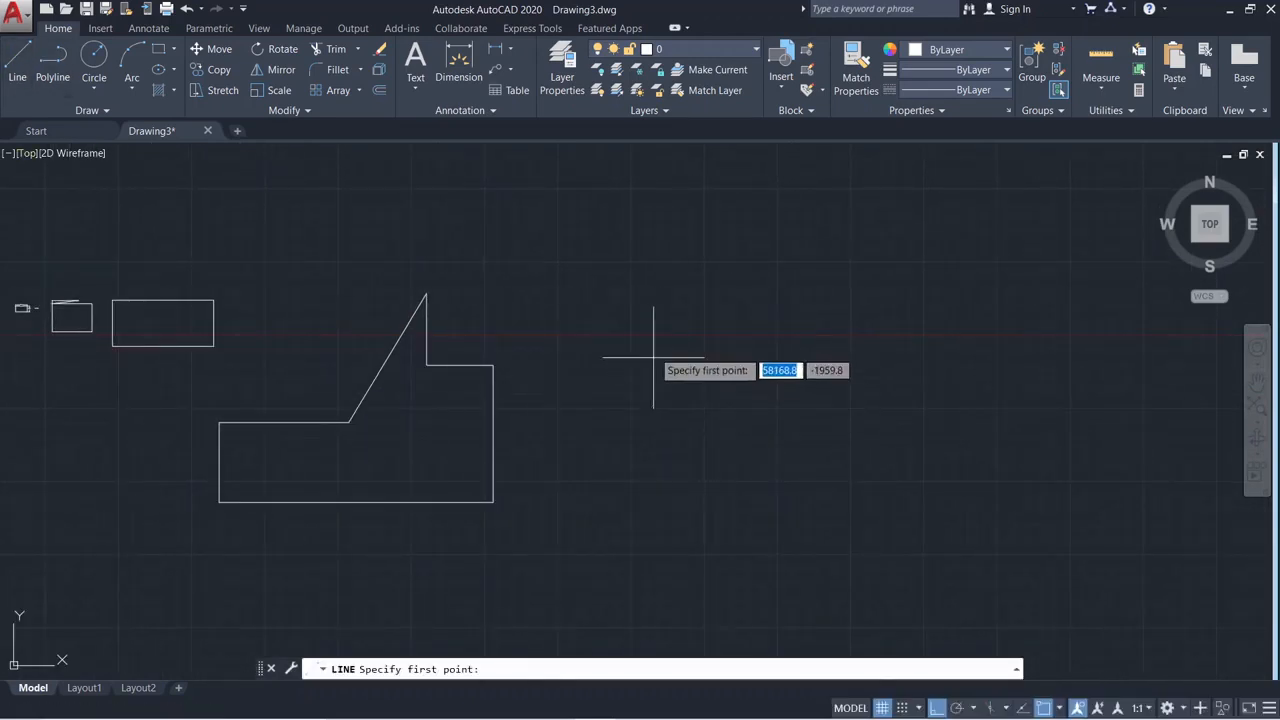
left_click(678, 319)
left_click(678, 502)
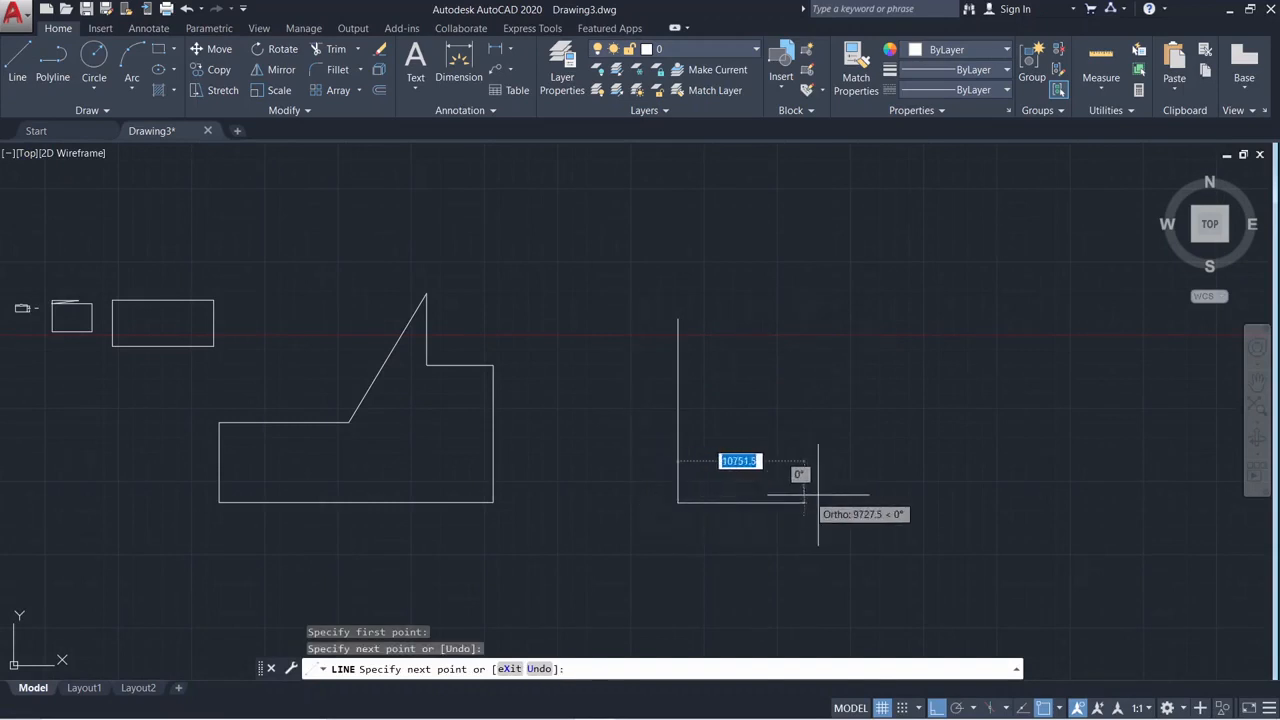
left_click(888, 499)
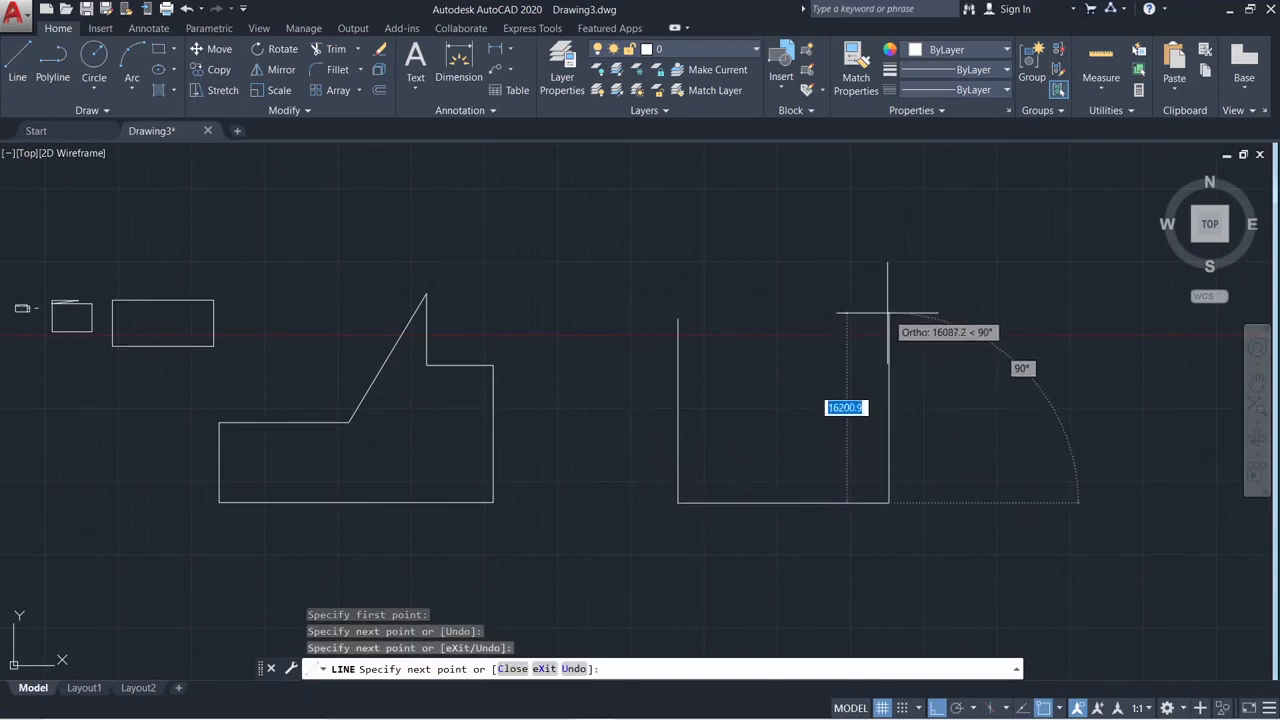
left_click(888, 312)
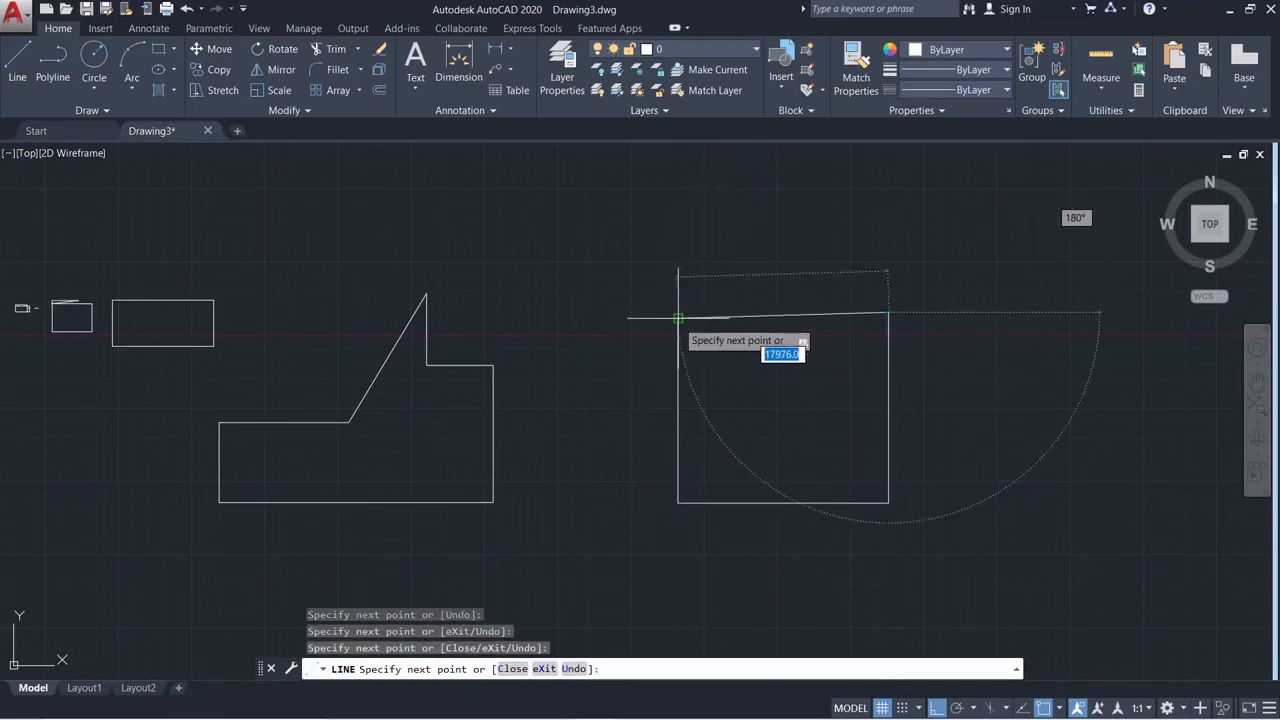
left_click(678, 319)
key("Escape")
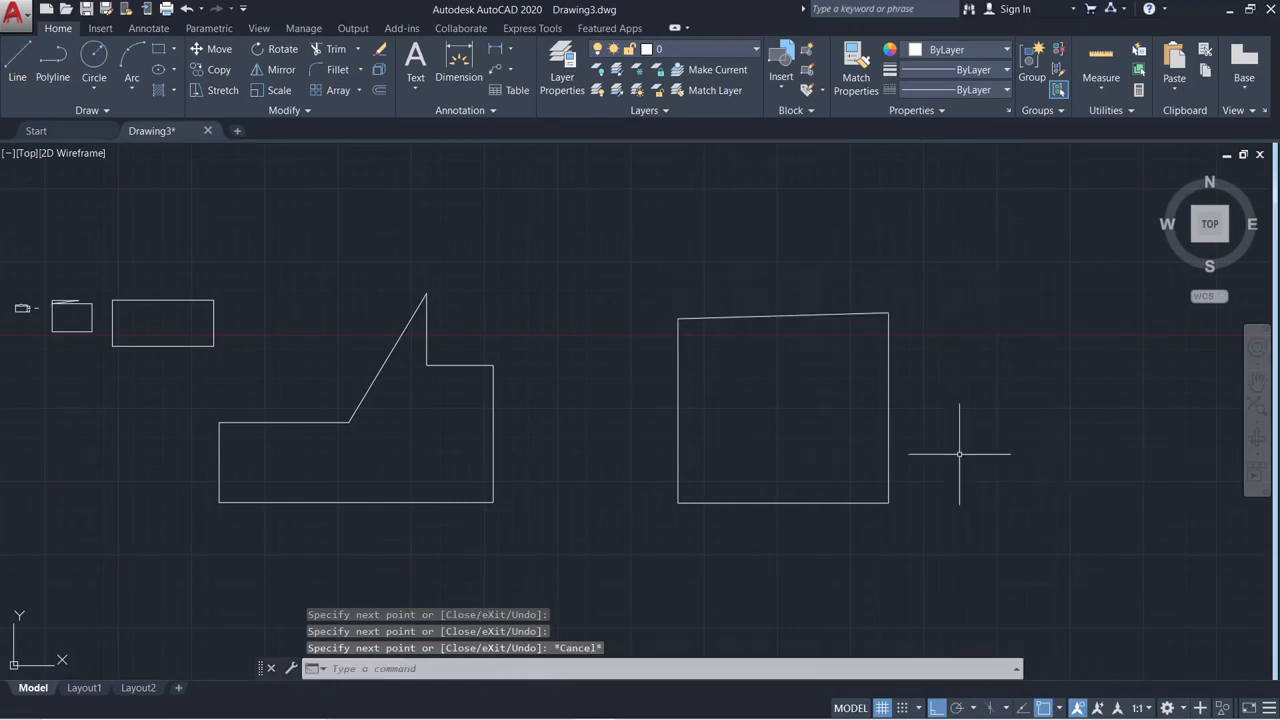
Erase the new outline's slanted top line and its three remaining lines
left_click(760, 318)
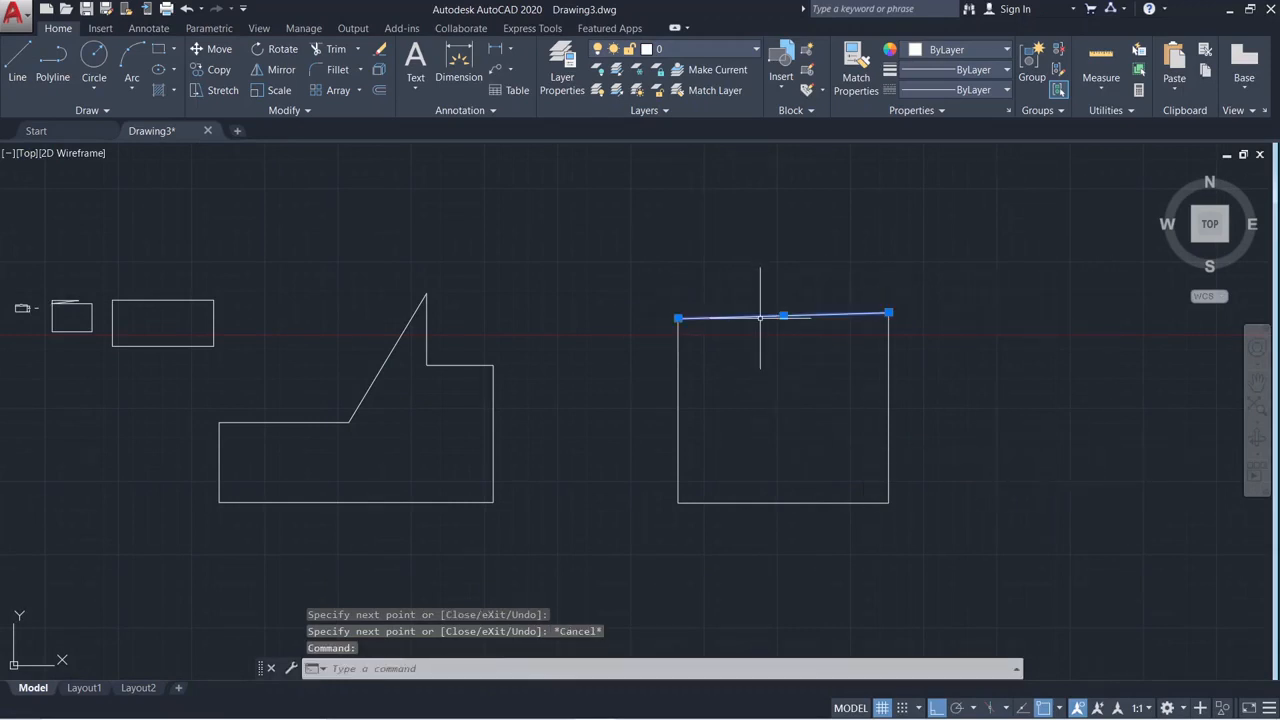
key("Delete")
left_click(632, 286)
left_click(1023, 603)
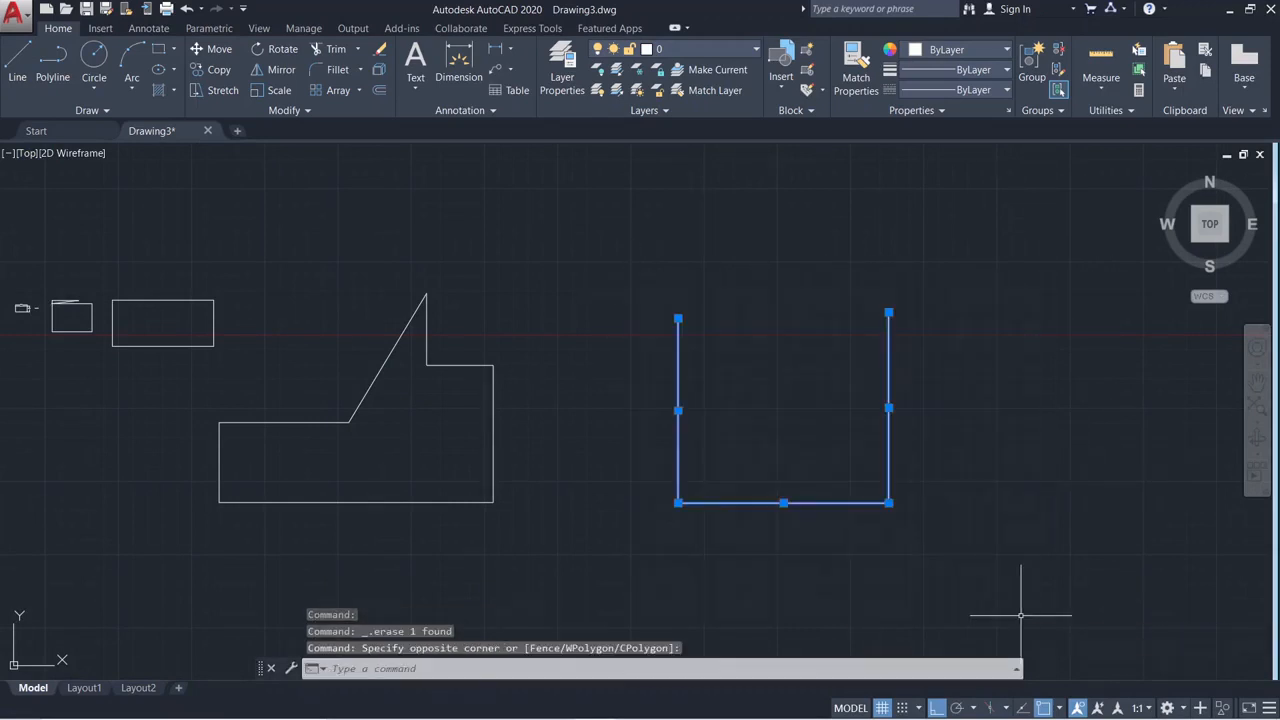
key("Delete")
Draw a rectangle with the Line tool right of the stepped polyline, going down, right and up, and finish it with Close
left_click(17, 62)
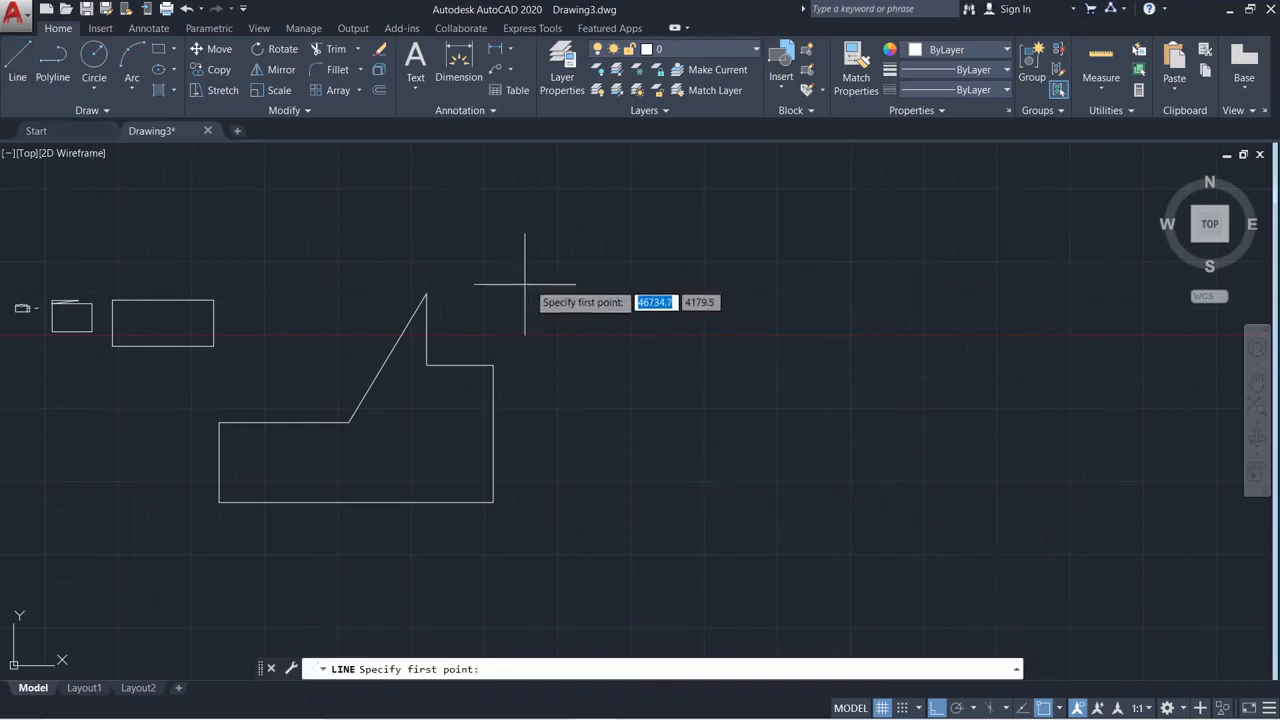
left_click(665, 277)
left_click(665, 512)
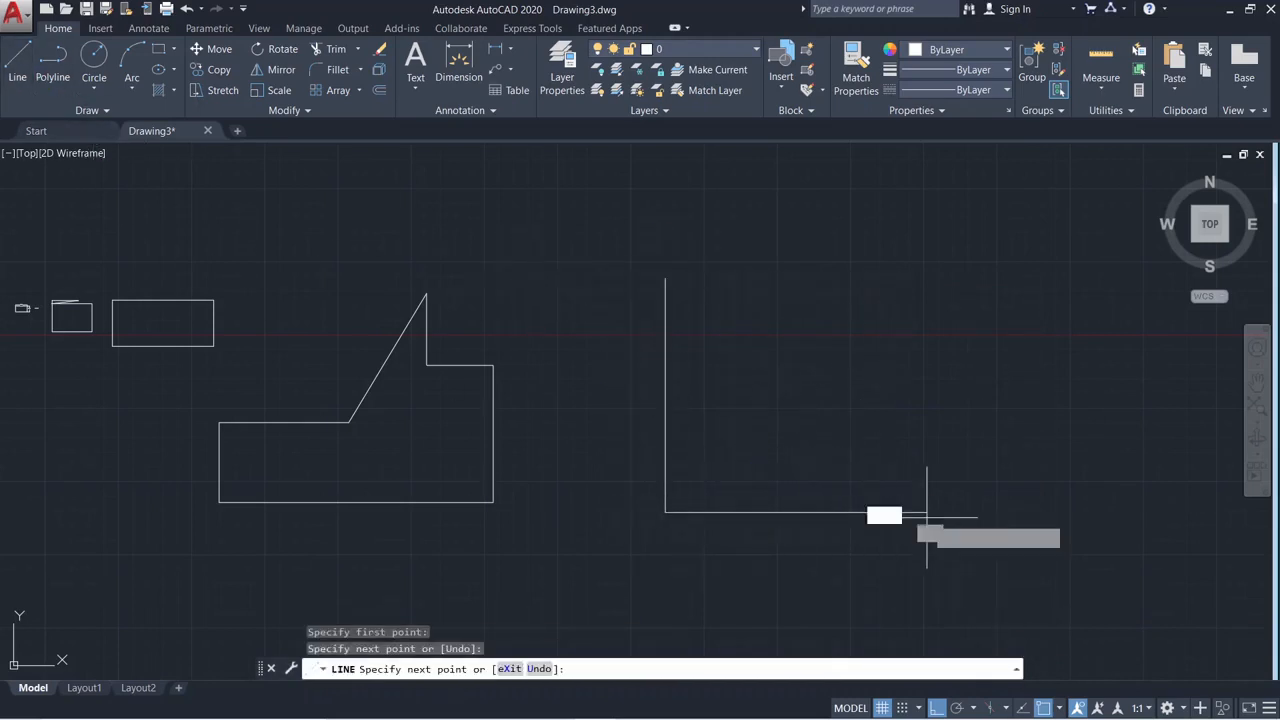
left_click(927, 512)
left_click(908, 277)
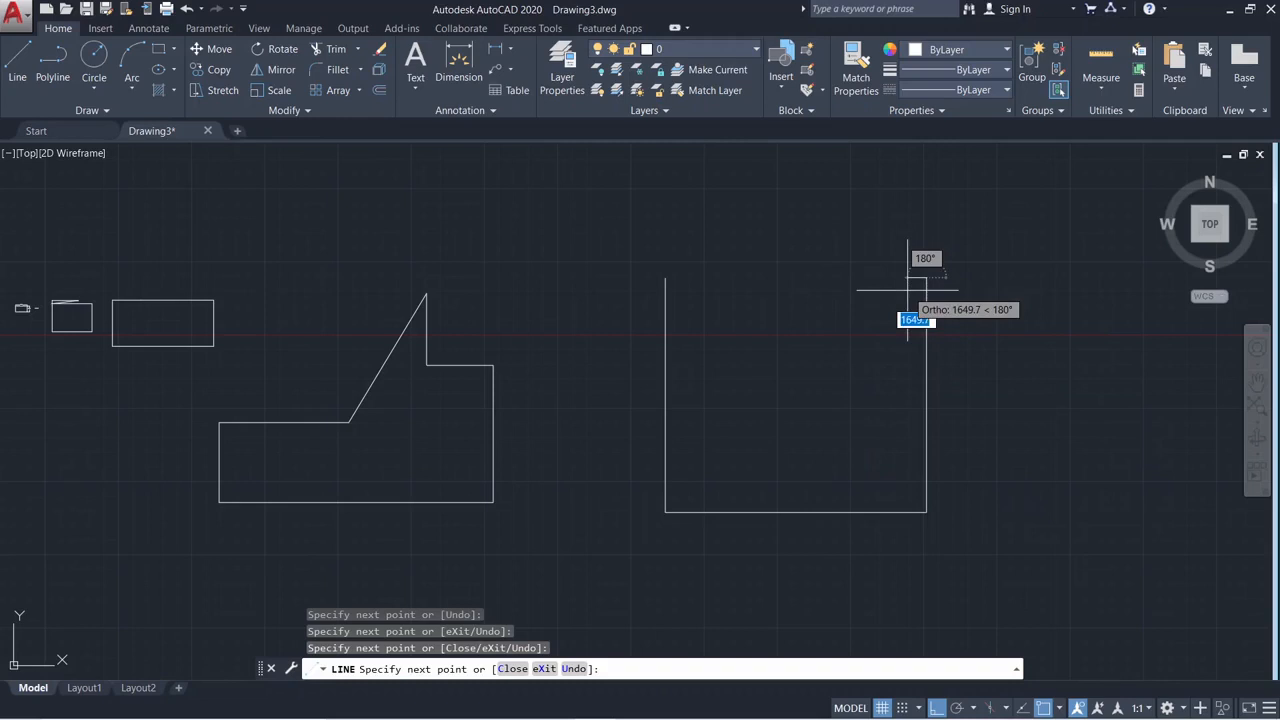
right_click(928, 285)
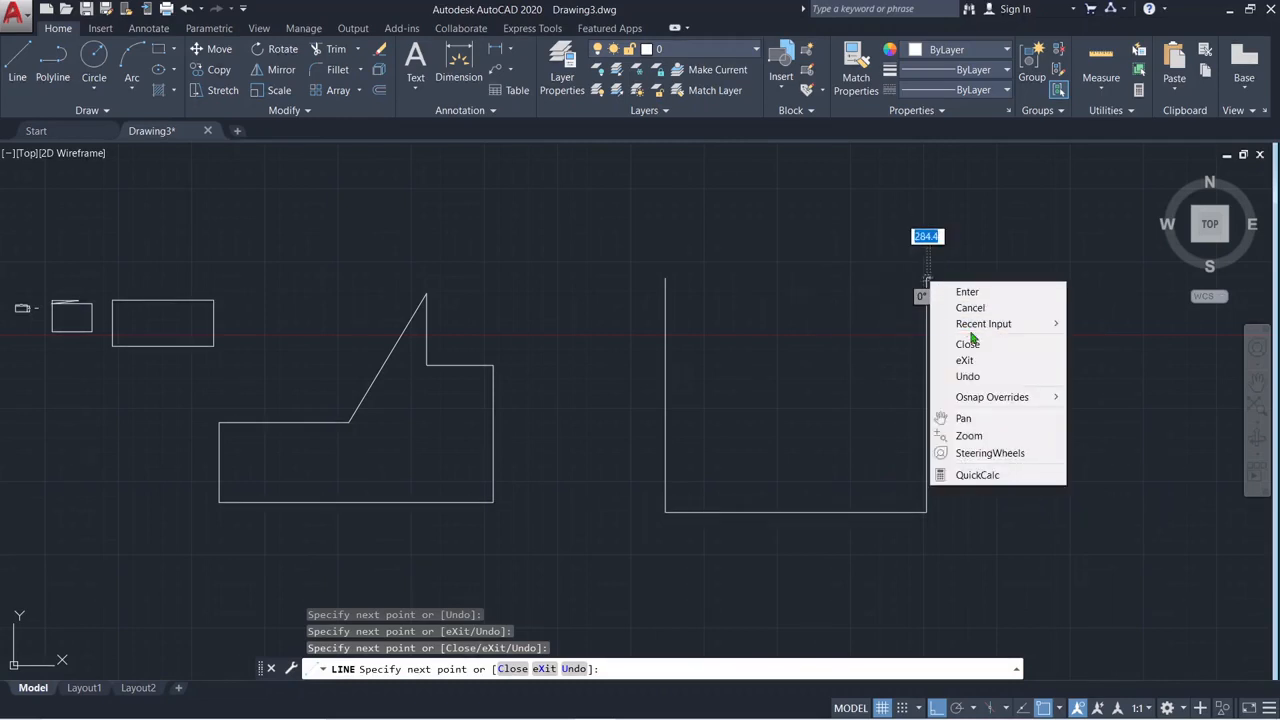
left_click(968, 344)
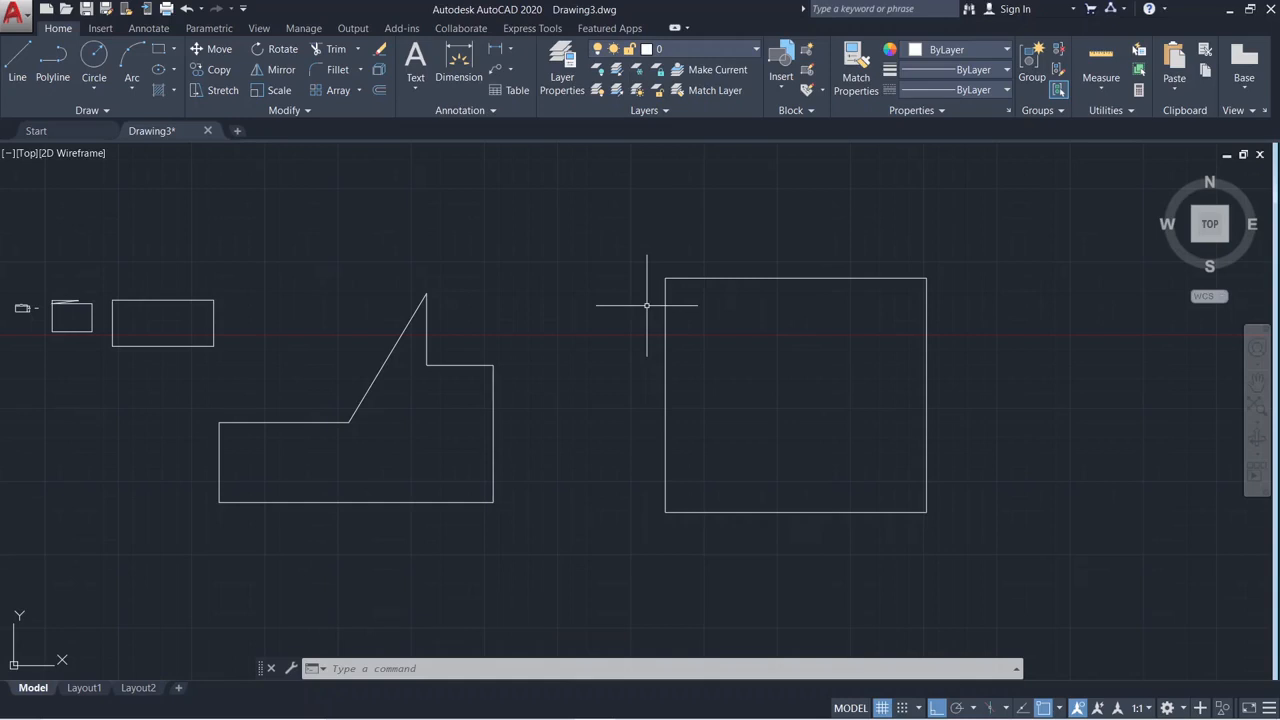
Draw a rectangle with the Polyline tool right of the line-drawn rectangle, going right, down, left and partway up, and finish it with Close
scroll(648, 404, "down", 2)
middle_click_drag(778, 415, 475, 415)
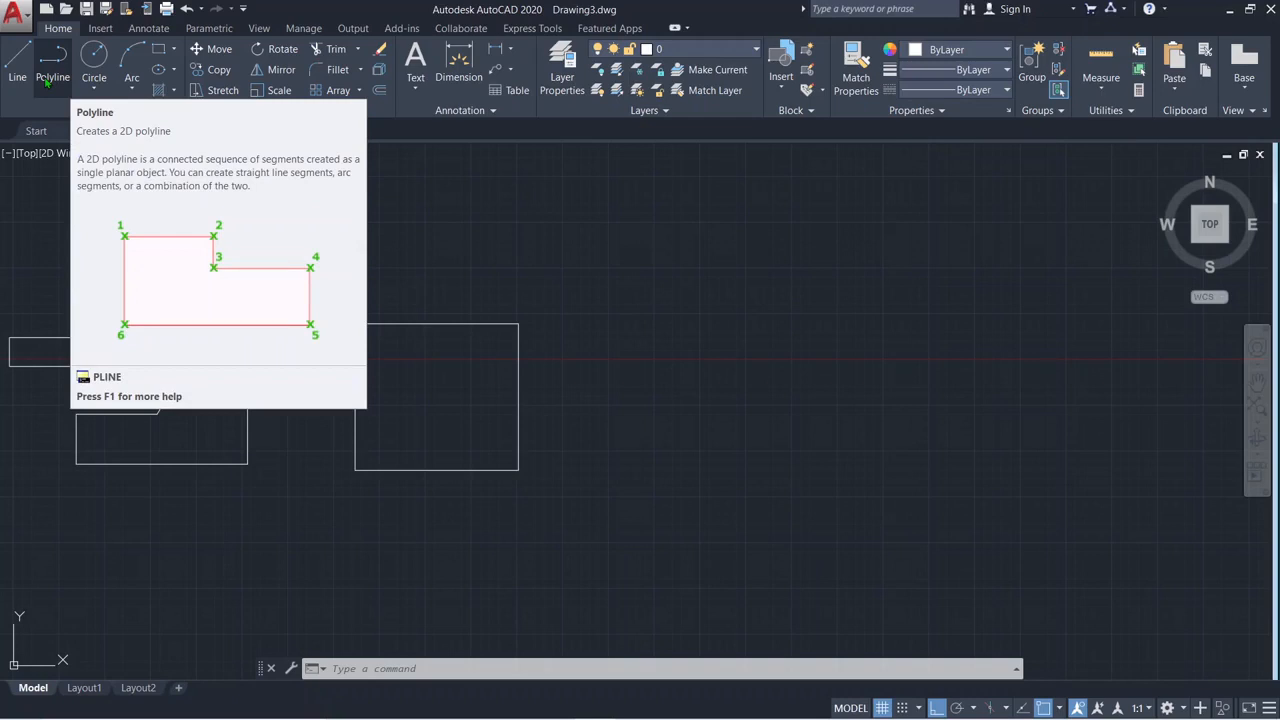
left_click(490, 322)
key("Escape")
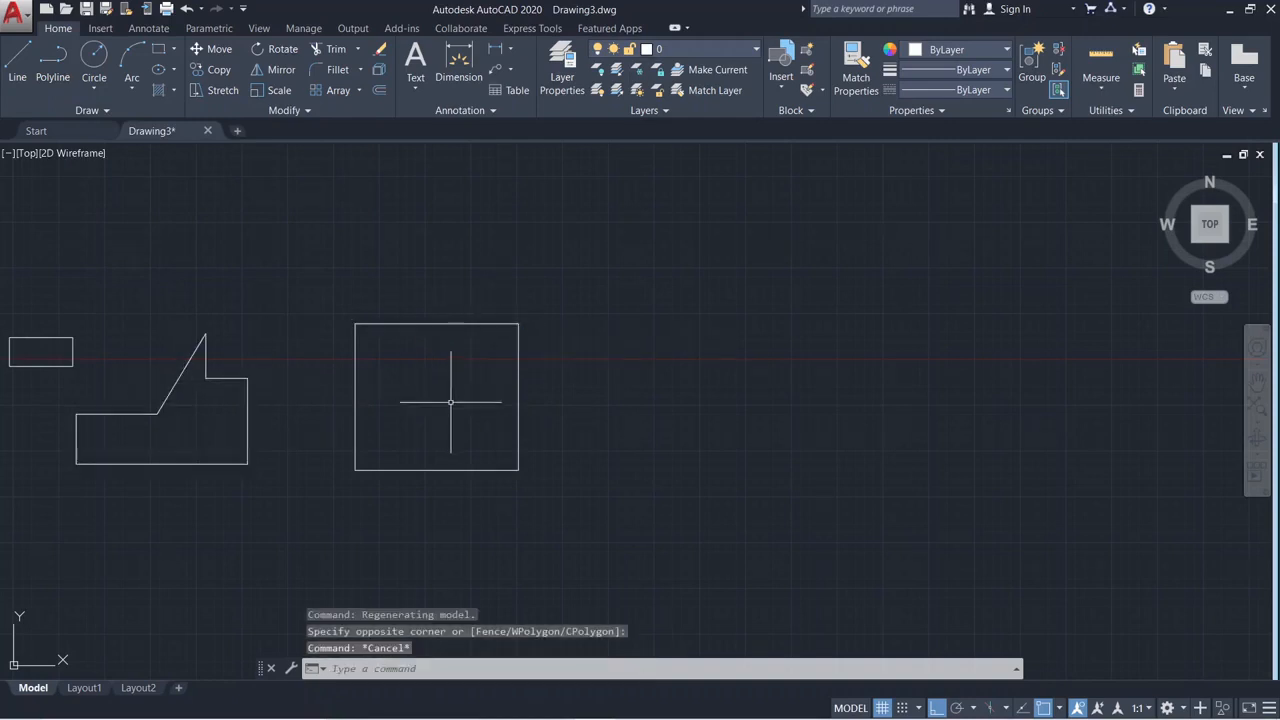
middle_click_drag(583, 318, 526, 314)
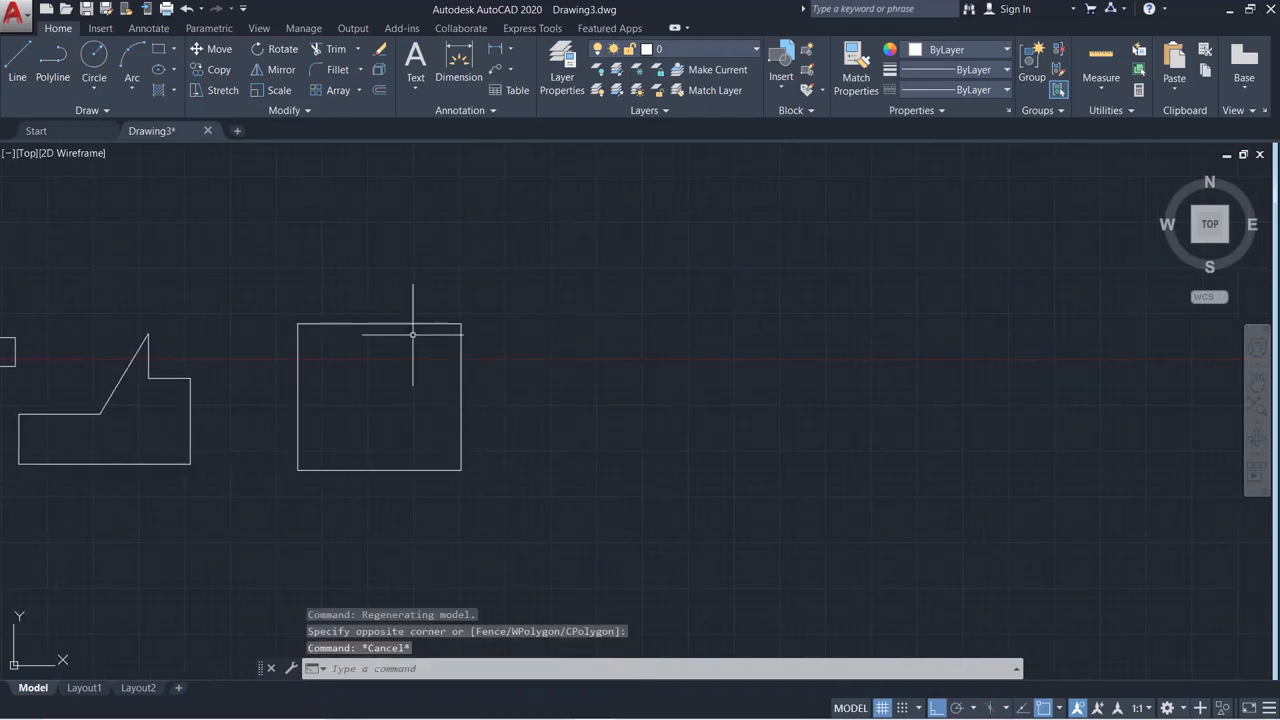
left_click(52, 62)
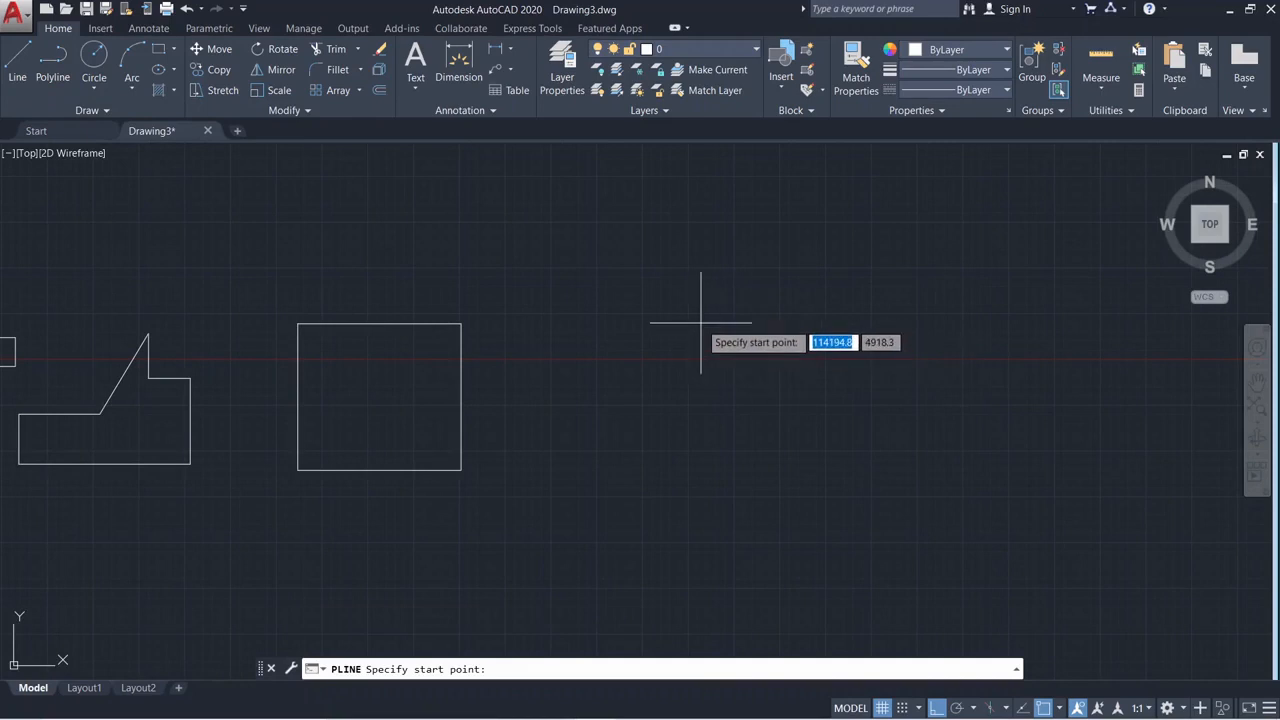
left_click(681, 317)
left_click(892, 317)
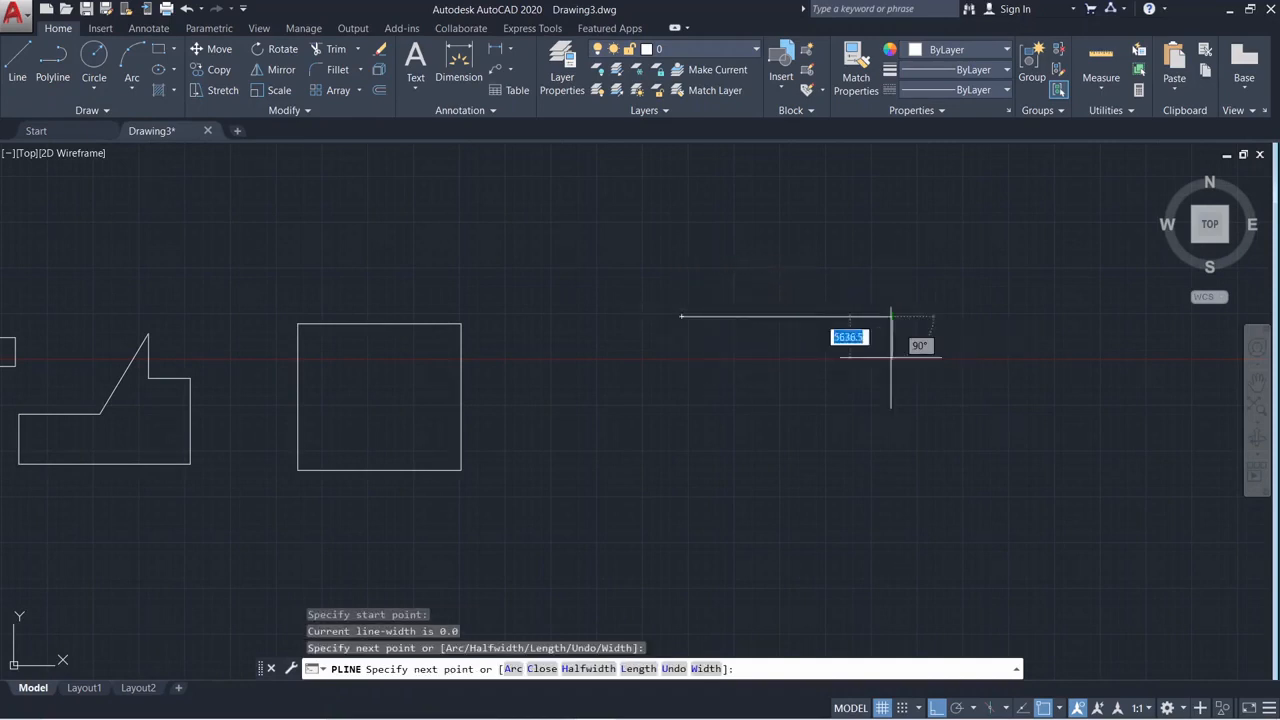
left_click(892, 495)
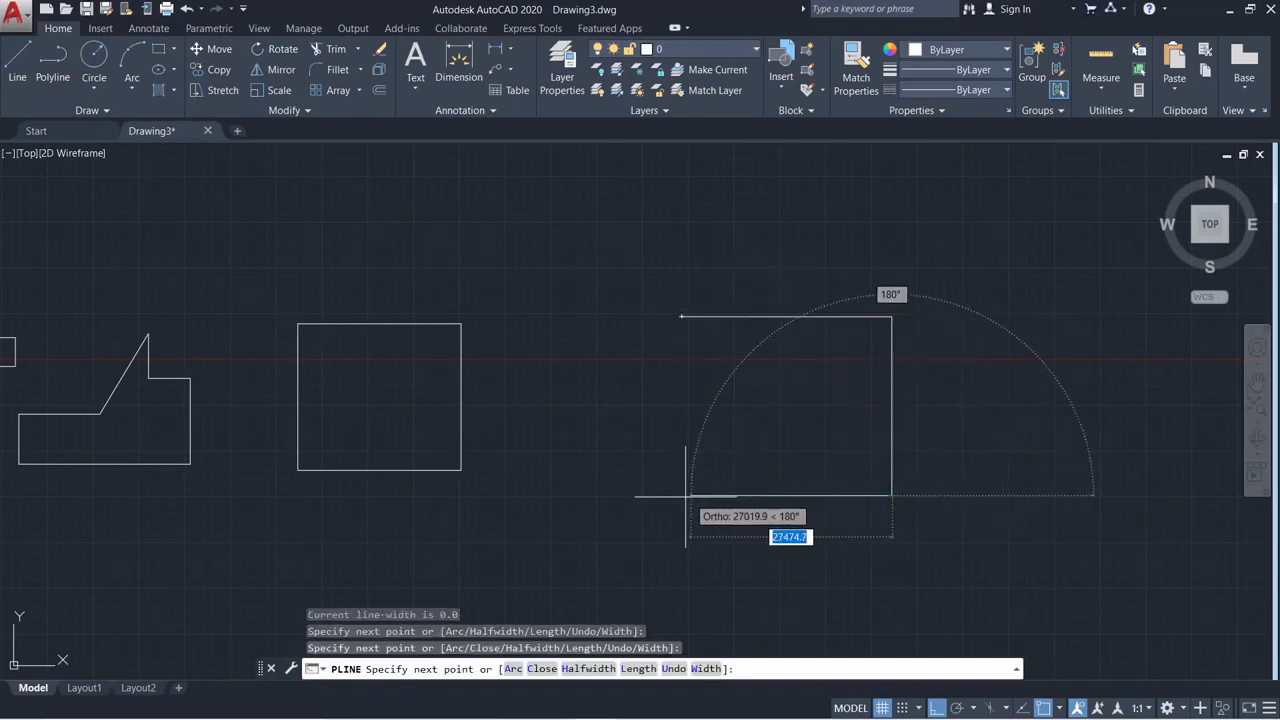
left_click(680, 317)
right_click(680, 358)
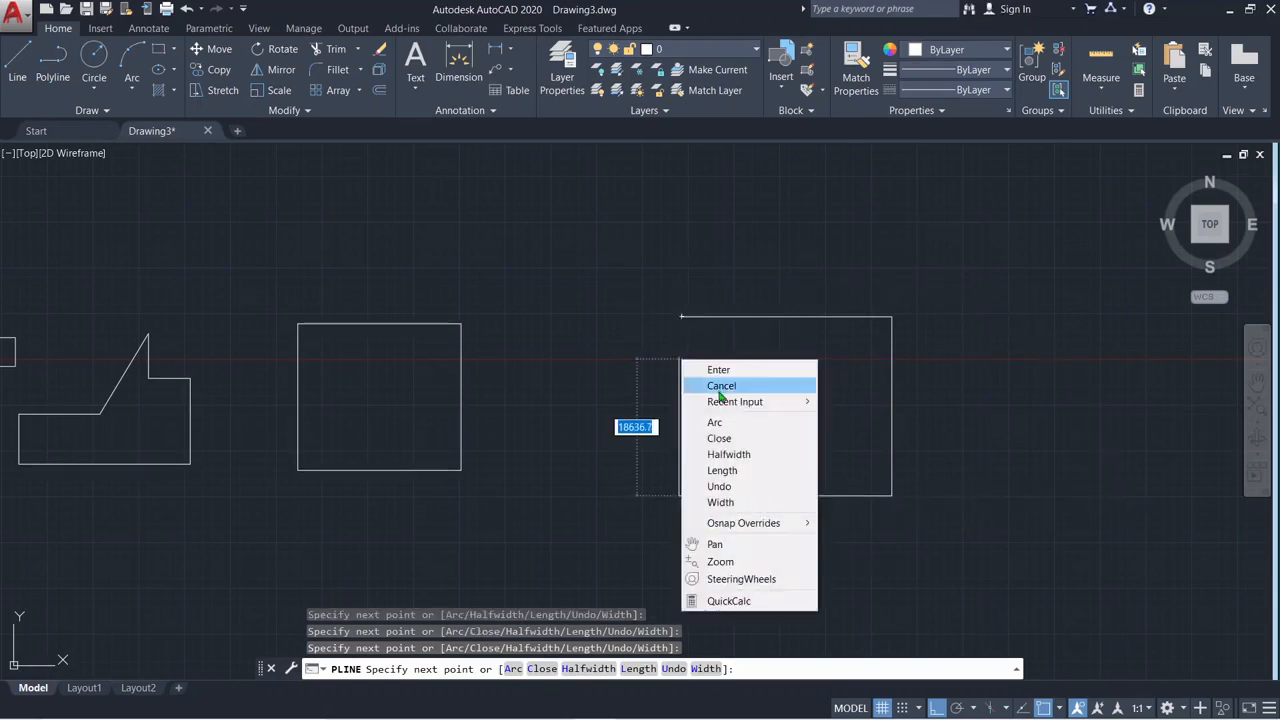
left_click(719, 438)
Select the new polyline rectangle, clear the selection, and check the upper-right corner of the line-drawn rectangle for comparison
left_click(761, 318)
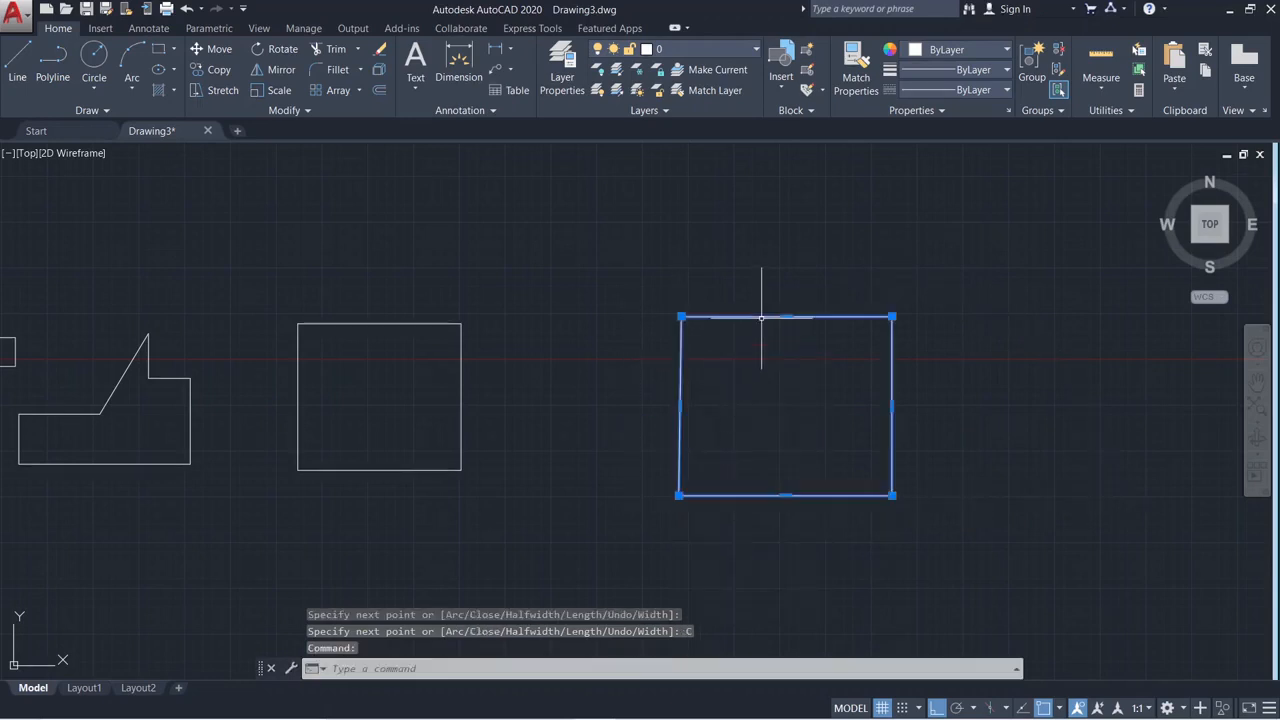
key("Escape")
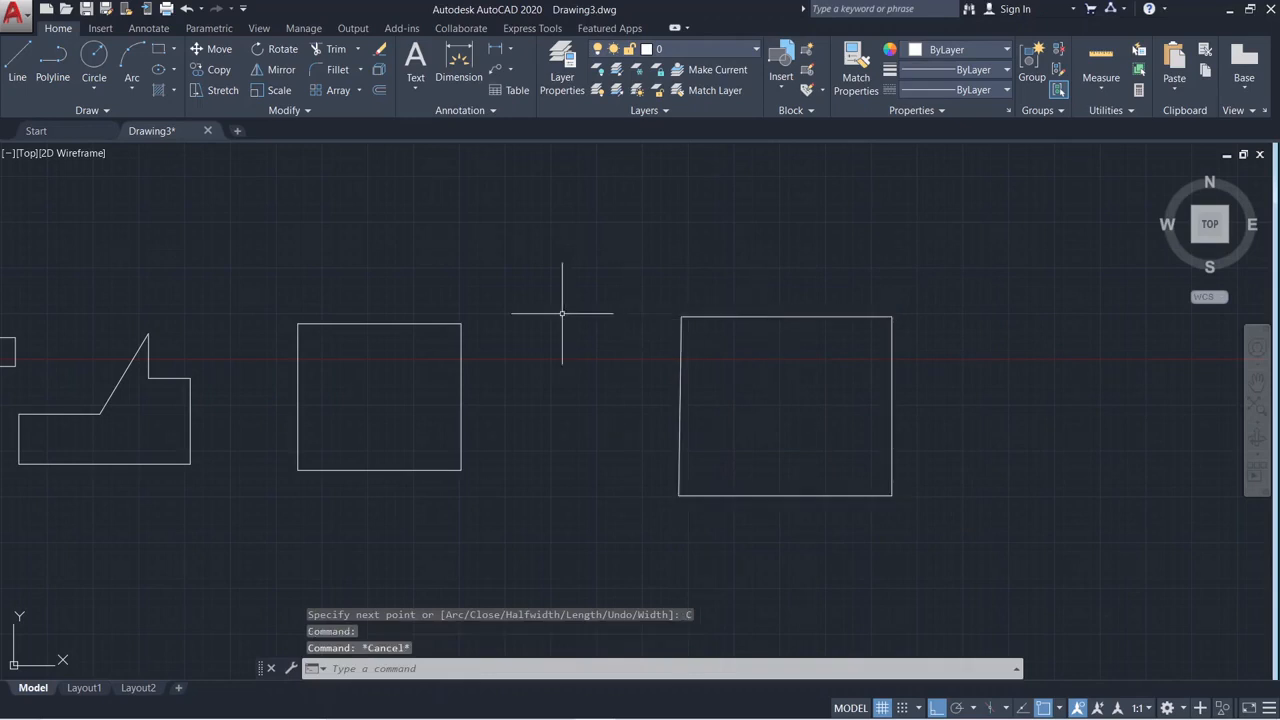
left_click(463, 333)
left_click(460, 324)
key("Escape")
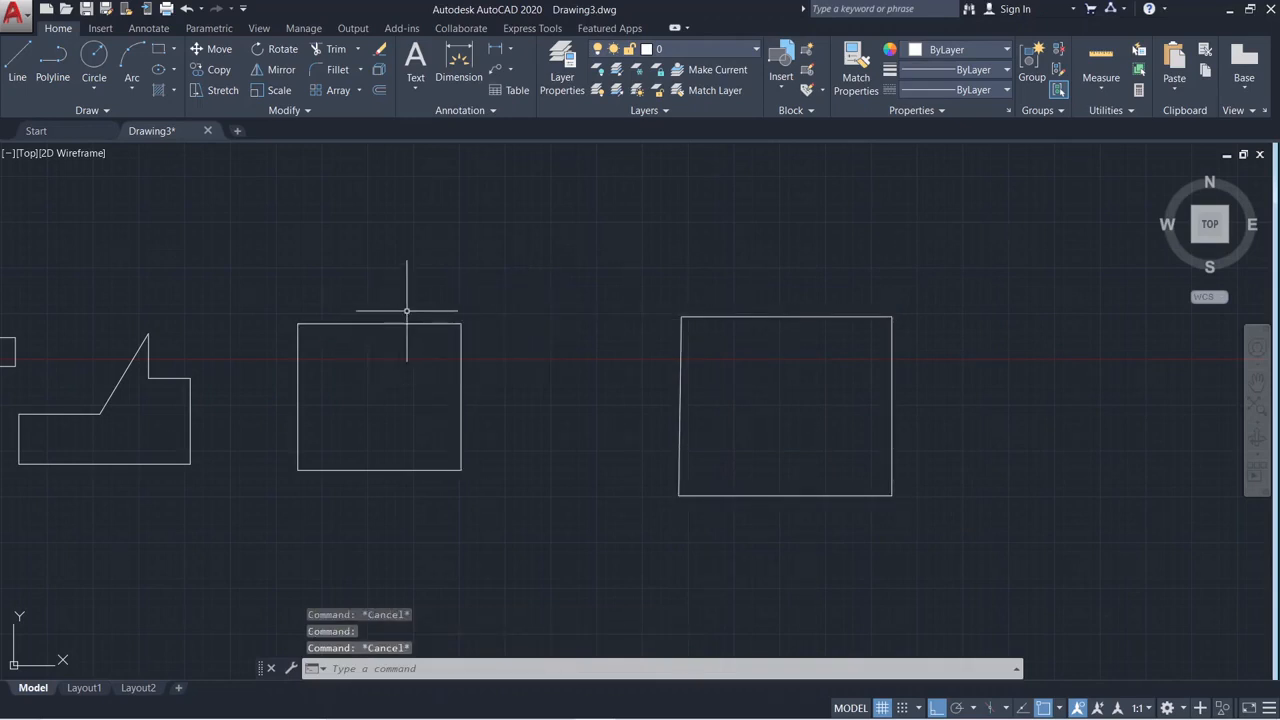
Window-select all four lines of the line-drawn rectangle, repeat the window selection, and clear it
left_click(291, 267)
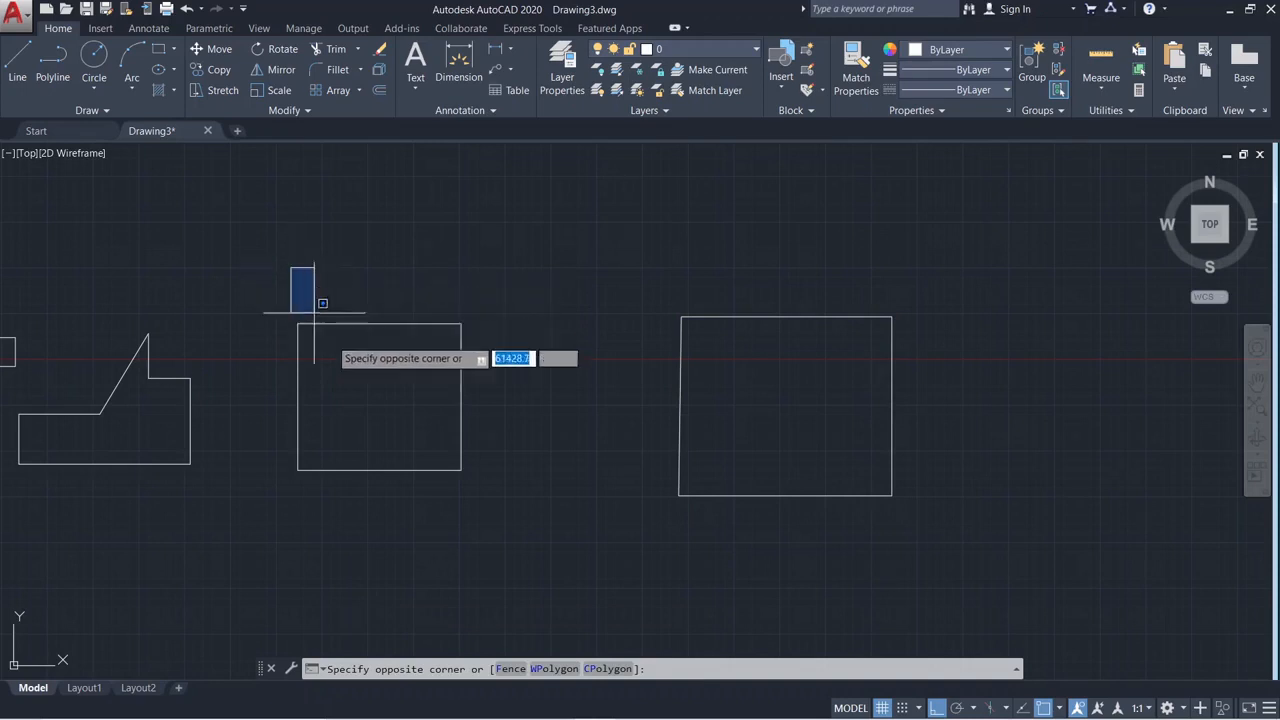
left_click(505, 516)
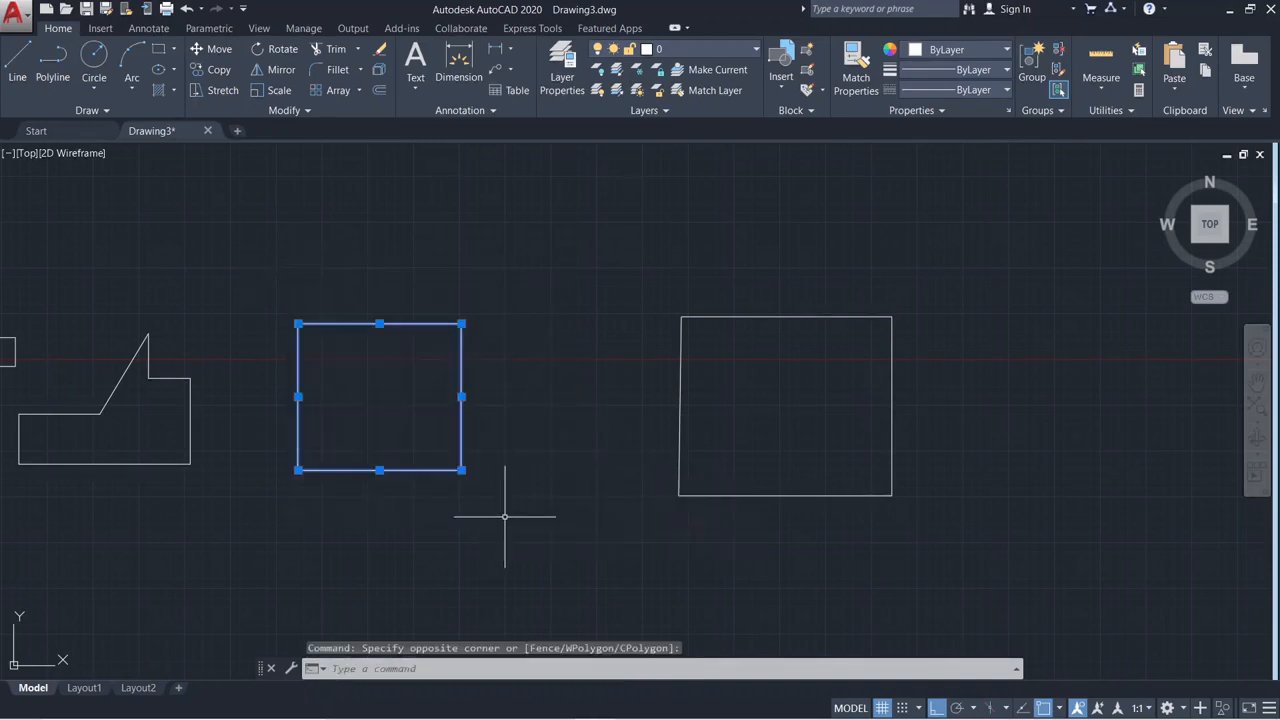
left_click(242, 274)
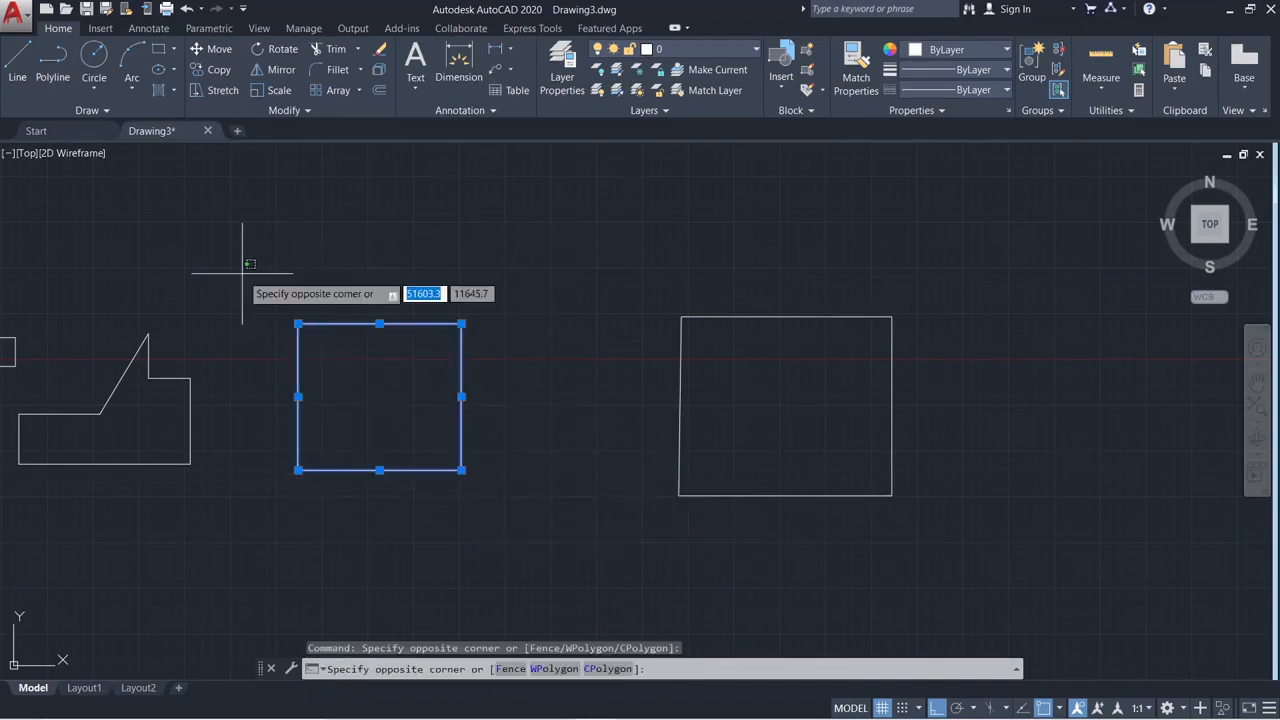
left_click(543, 523)
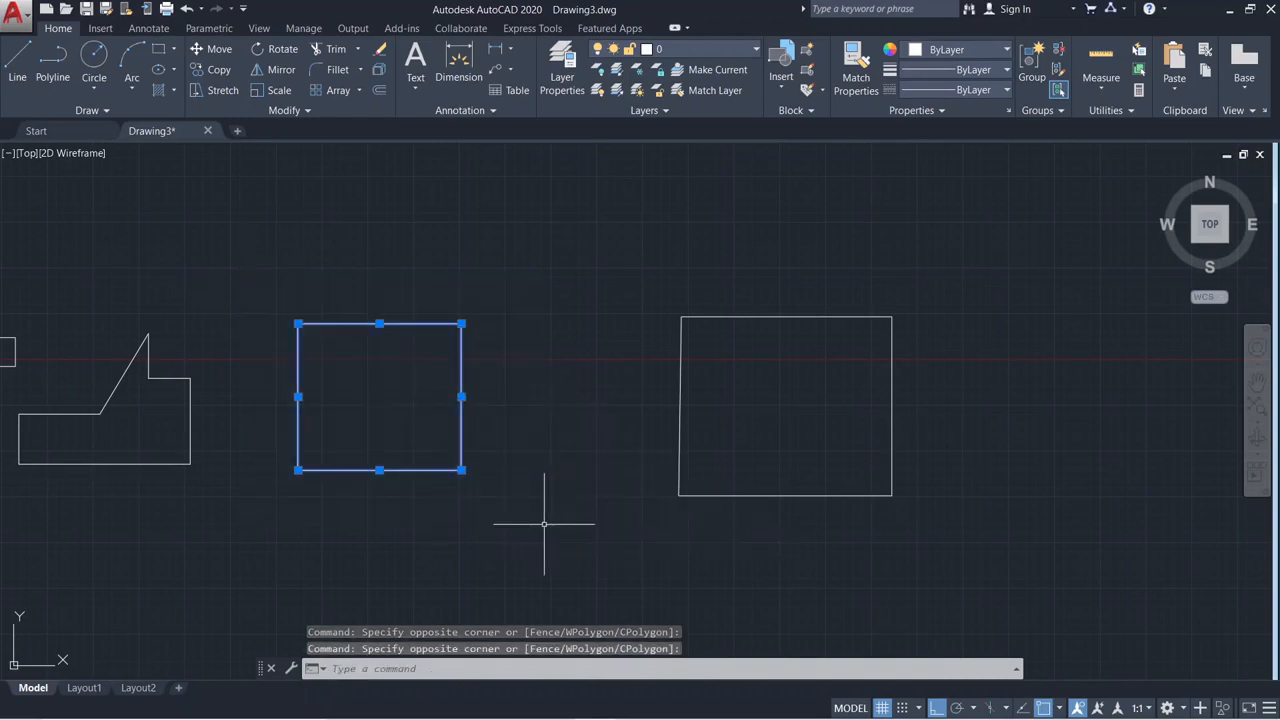
key("Escape")
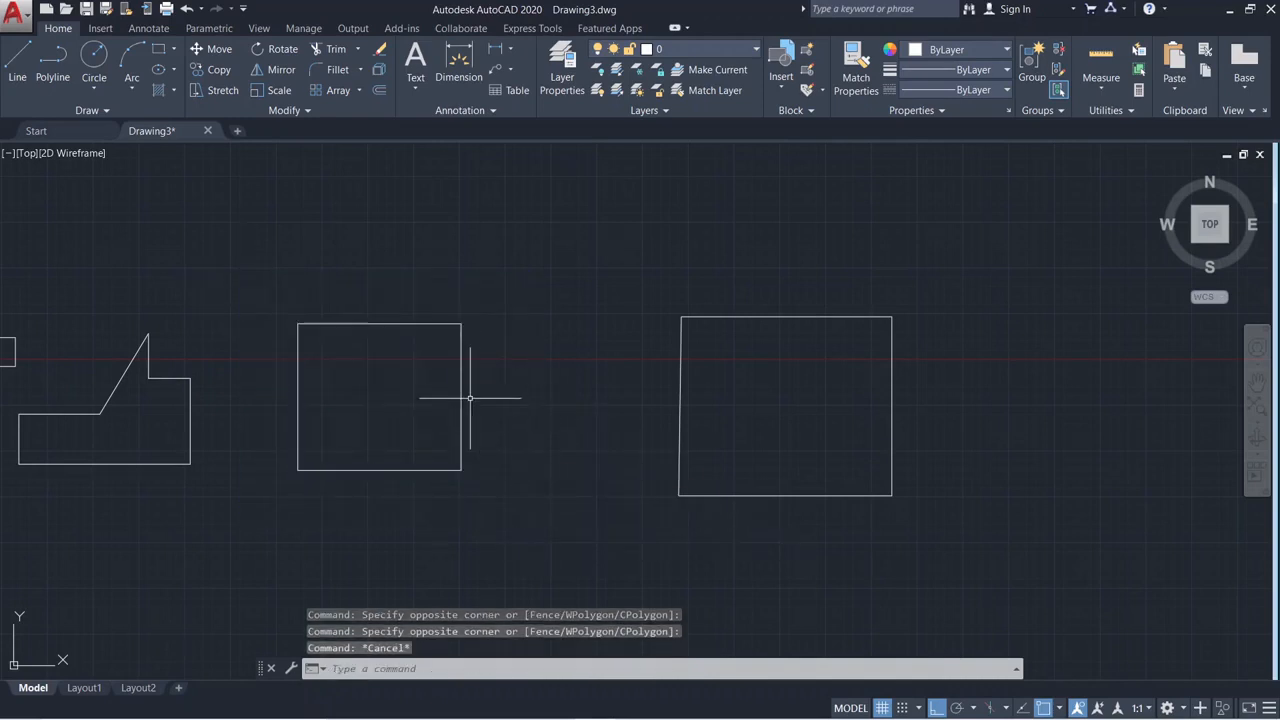
Select the right, top and left sides of the line-drawn rectangle to check its separate lines, and clear the selection
left_click(461, 389)
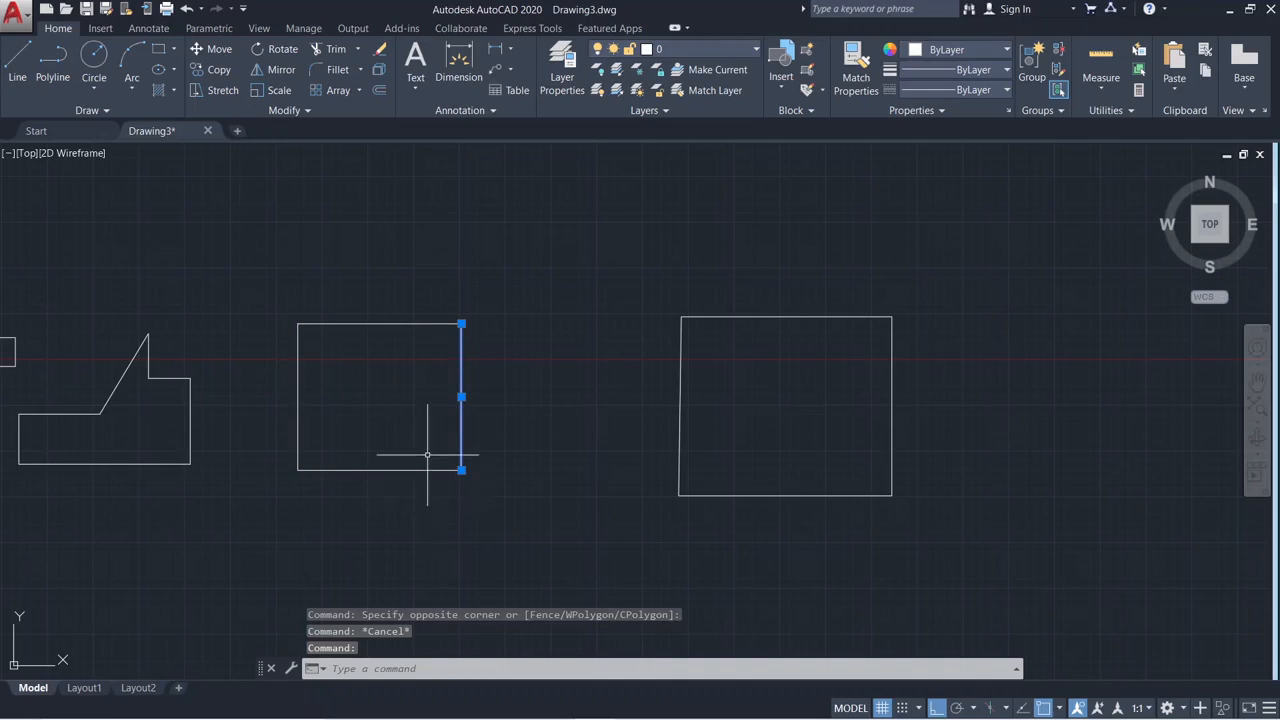
left_click(366, 323)
key("Escape")
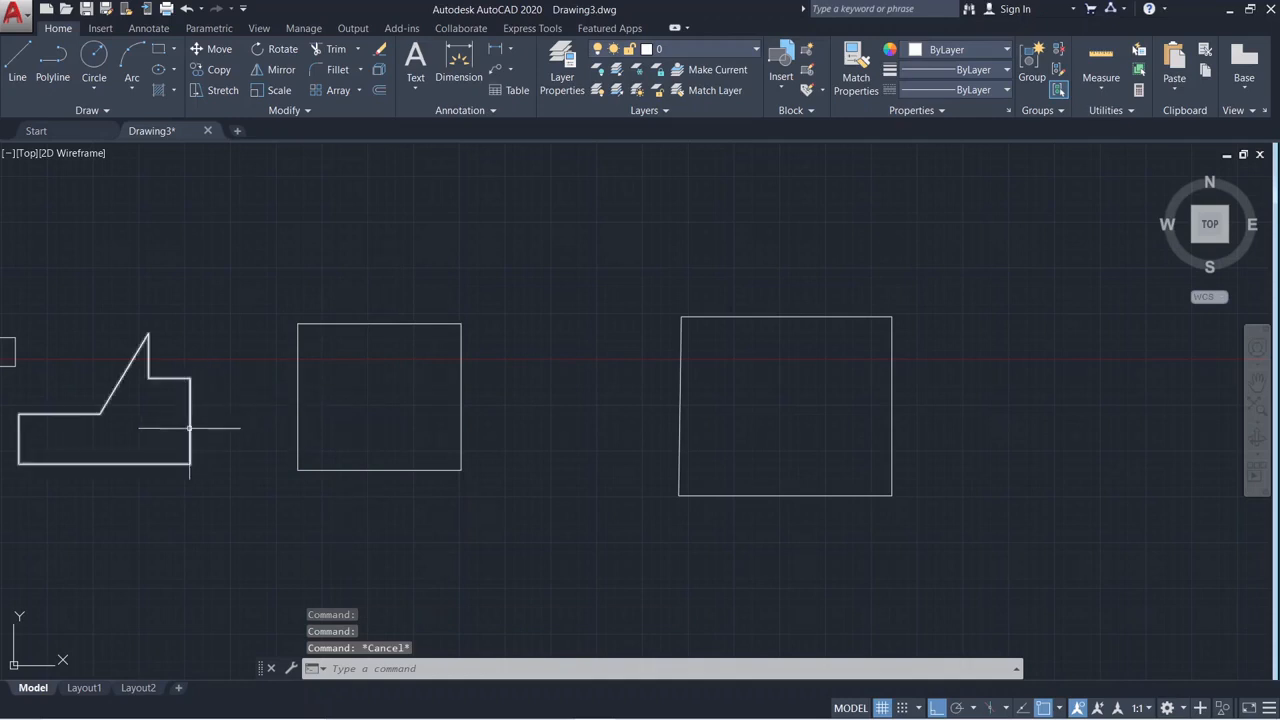
left_click(298, 421)
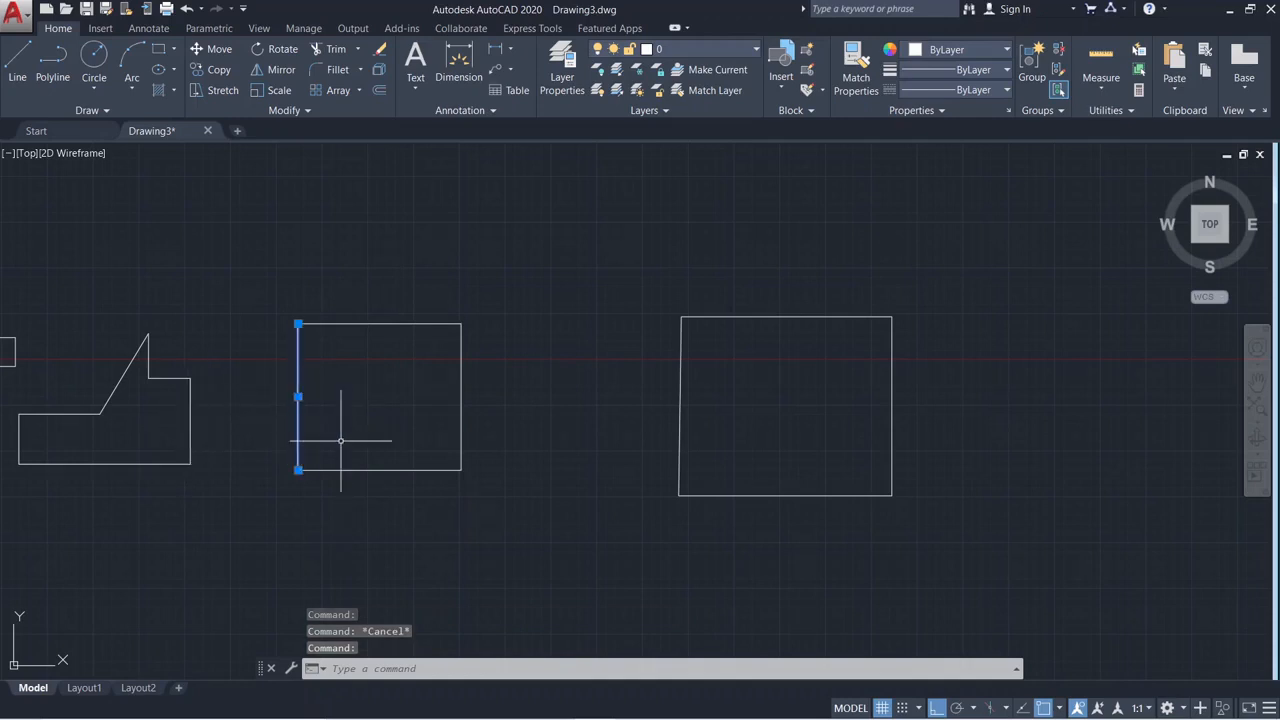
middle_click_drag(423, 477, 595, 414)
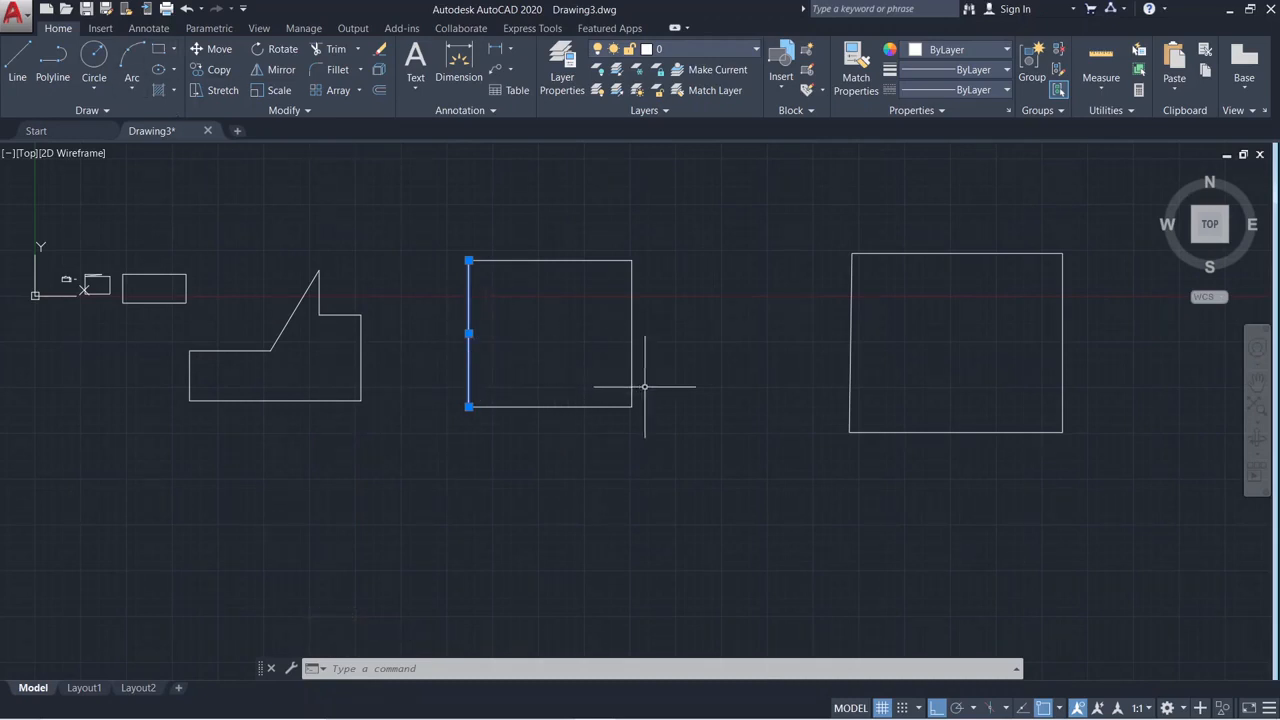
key("Escape")
middle_click_drag(677, 357, 528, 420)
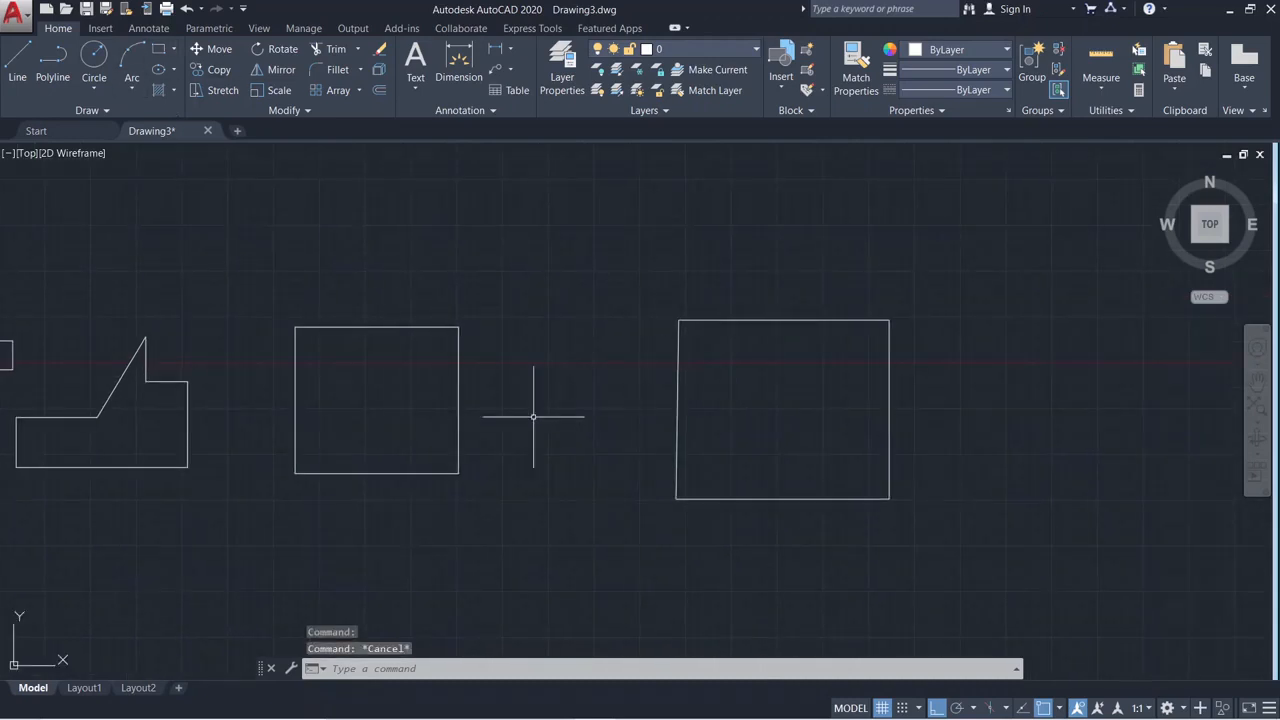
Select the polyline rectangle, the stepped polyline and the top and bottom lines of the smaller rectangle for comparison, and clear the selection
left_click(678, 392)
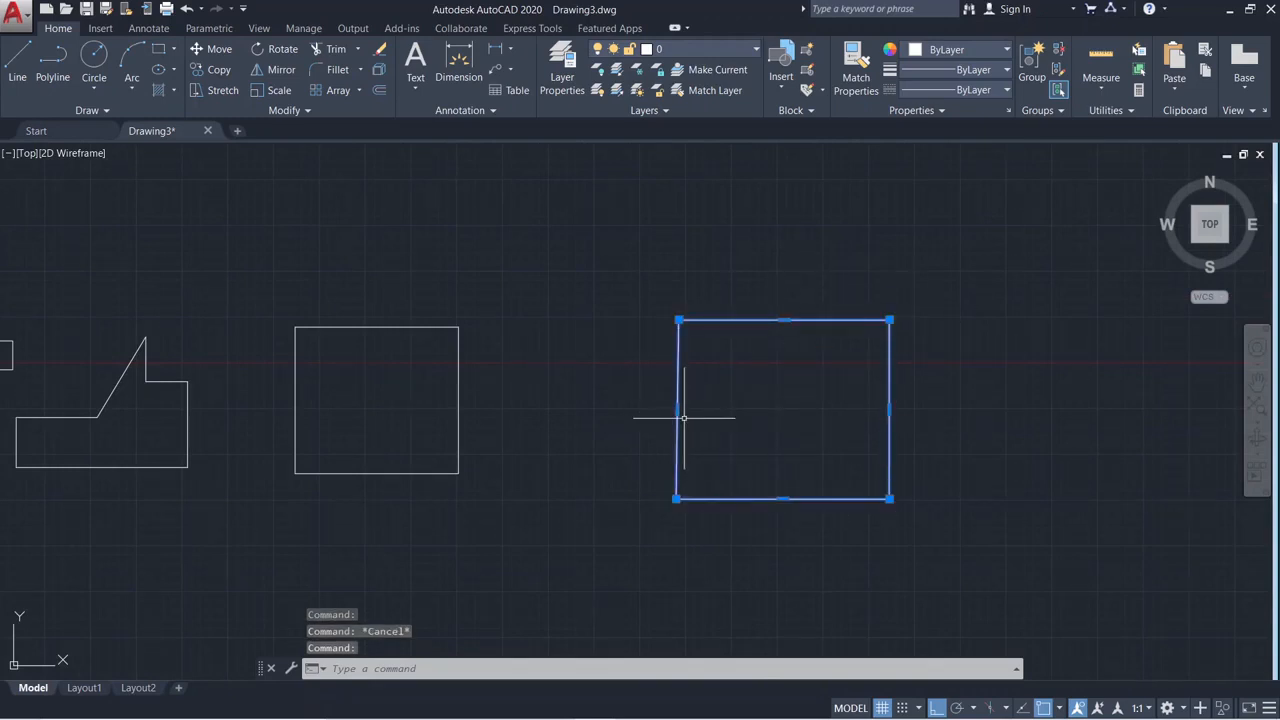
middle_click_drag(384, 467, 680, 383)
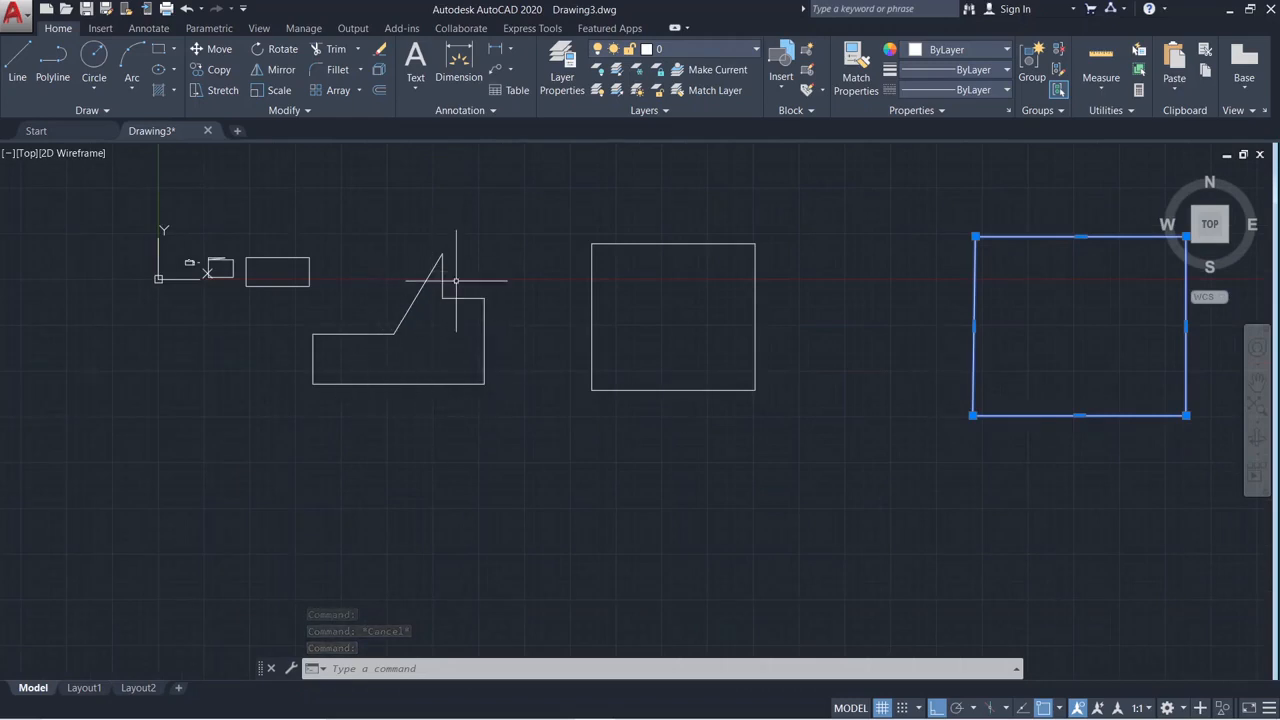
left_click(484, 341)
scroll(269, 244, "up", 4)
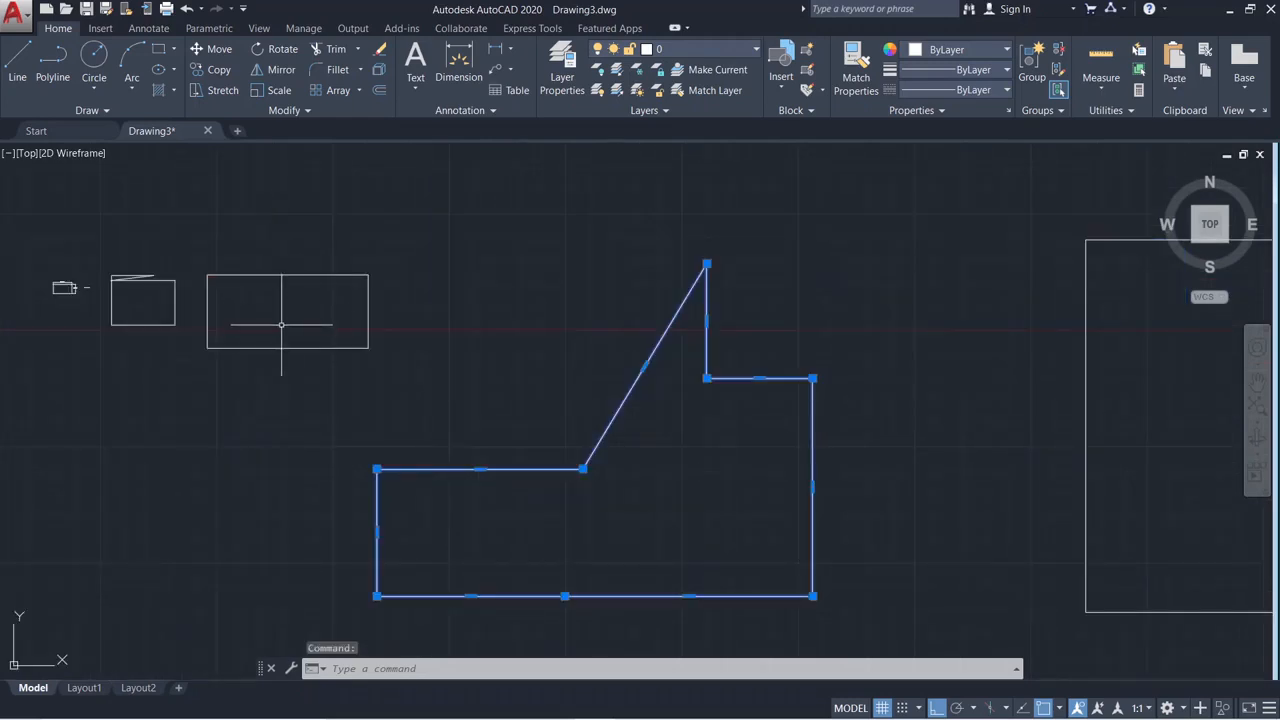
left_click(319, 273)
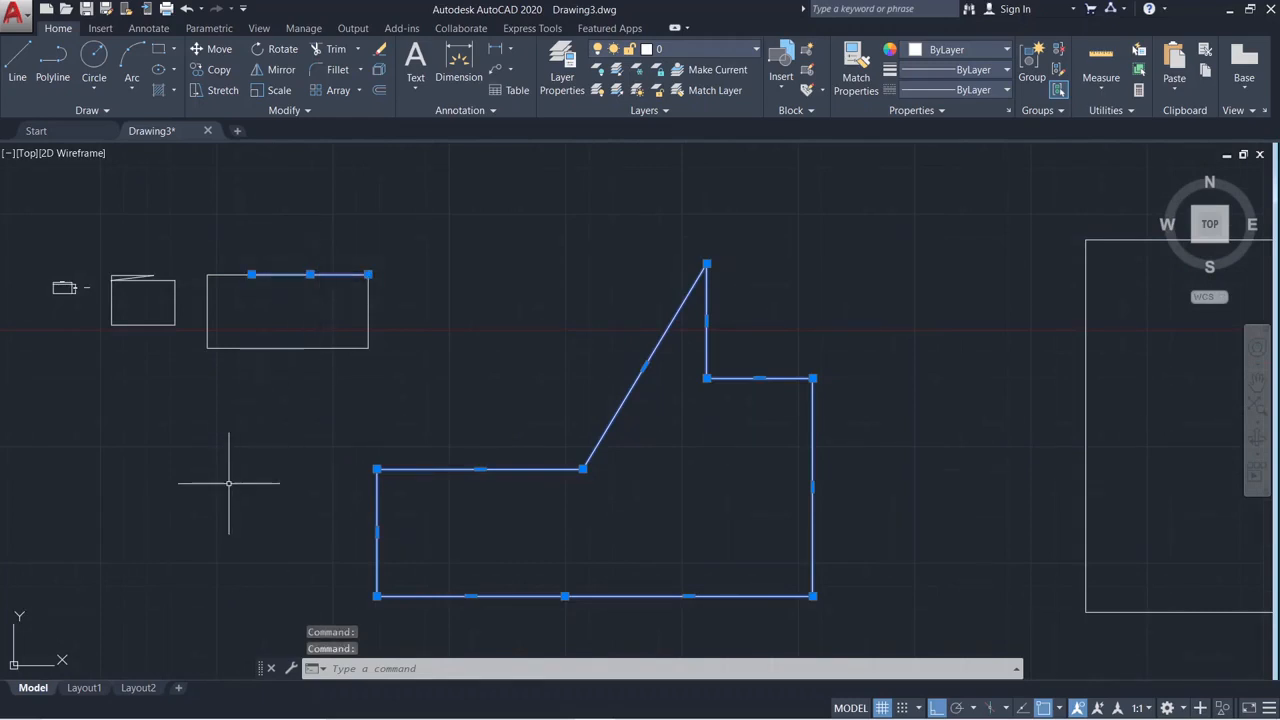
left_click(303, 347)
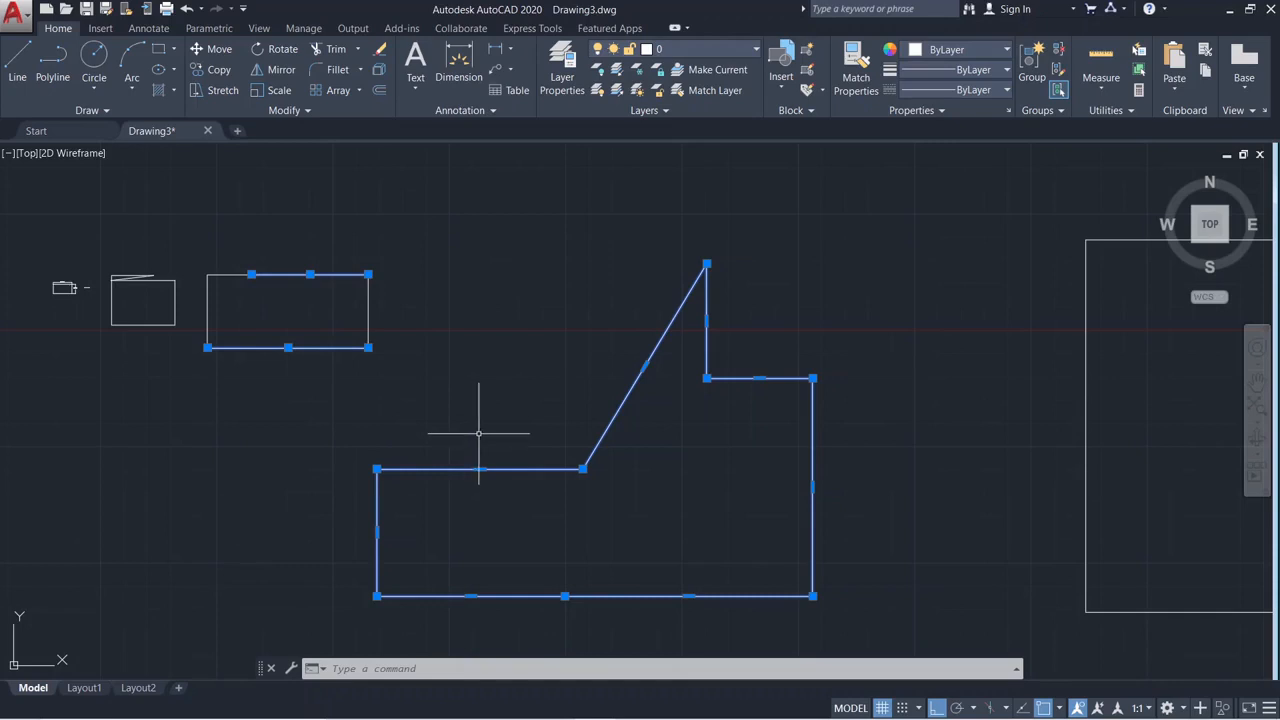
scroll(478, 433, "down", 2)
scroll(657, 423, "down", 2)
middle_click_drag(541, 469, 130, 477)
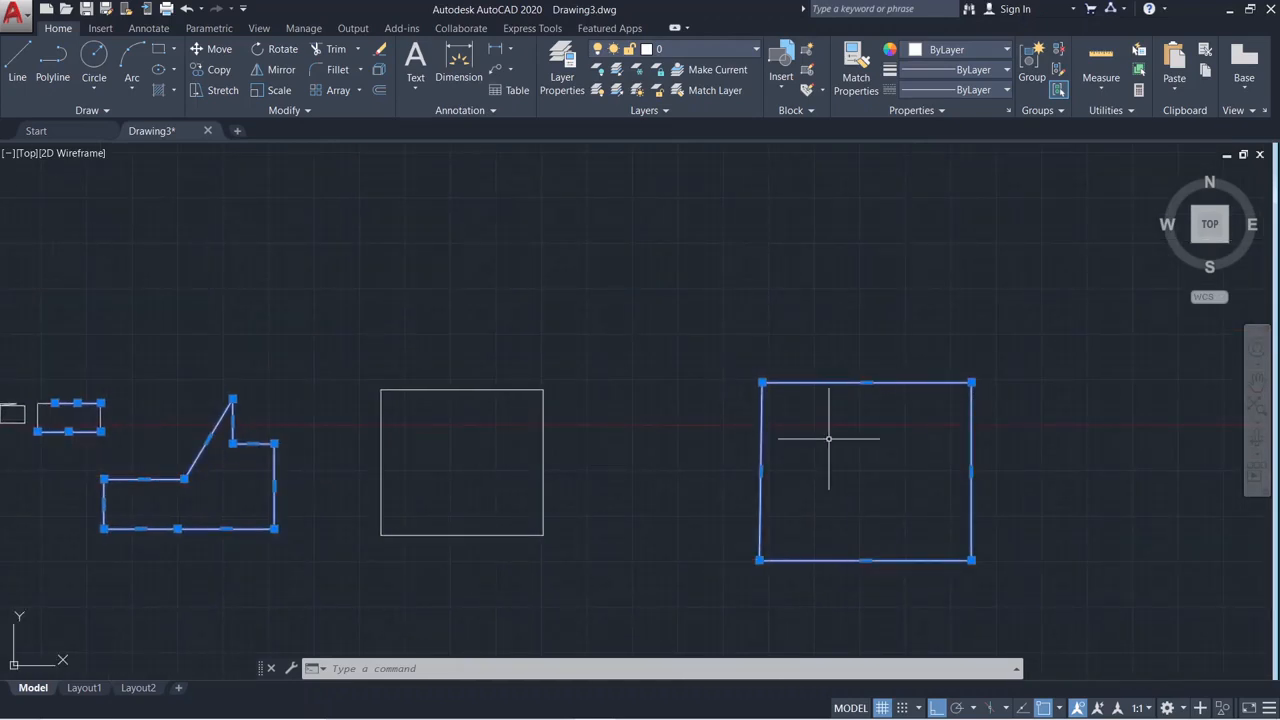
key("Escape")
key("Escape")
key("Escape")
Window-select all the shapes in the drawing and erase them
scroll(826, 430, "down", 4)
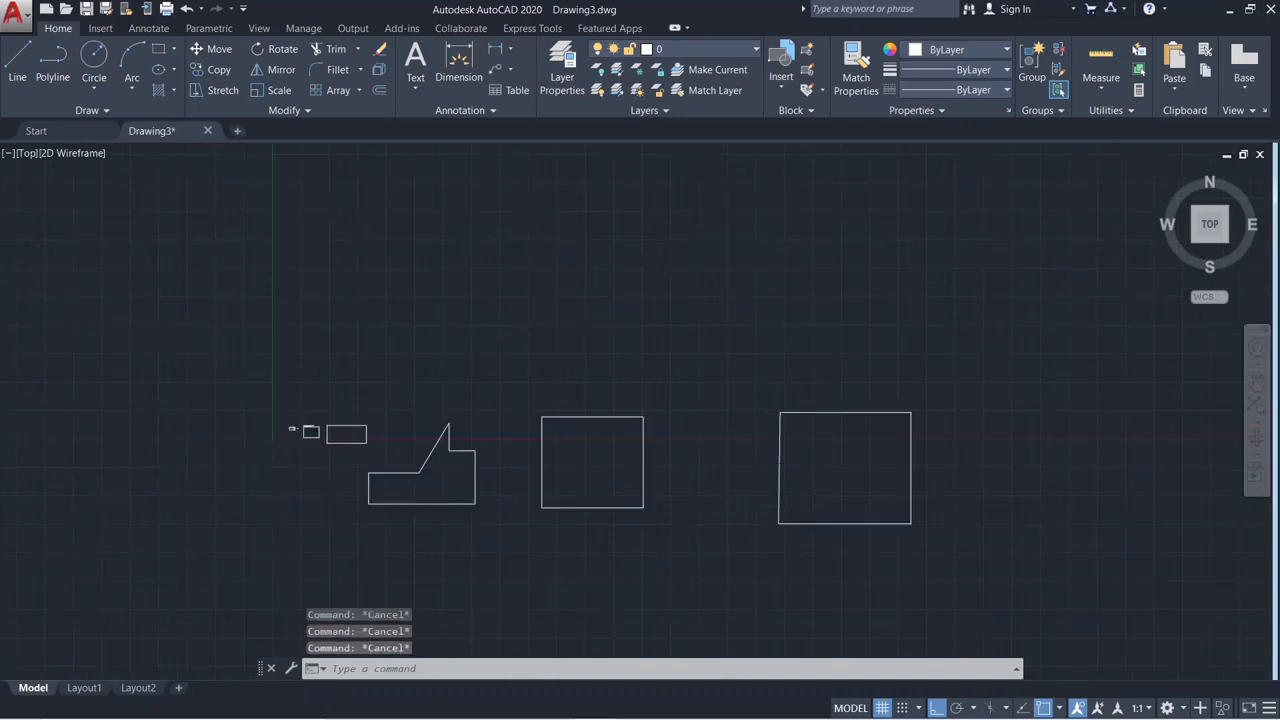
left_click(404, 306)
left_click(902, 588)
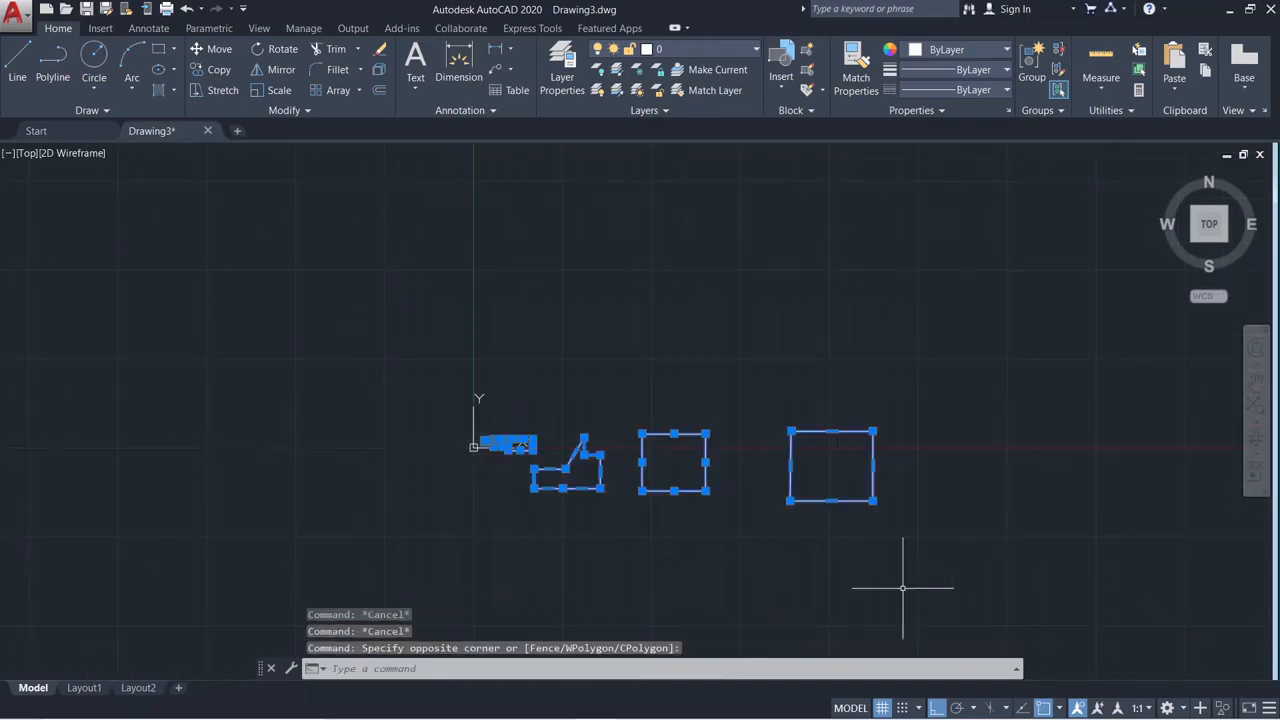
key("Delete")
Draw a circle with the Center, Radius method above and to the right of the origin, with a radius of 5000
scroll(769, 514, "up", 1)
scroll(603, 426, "up", 1)
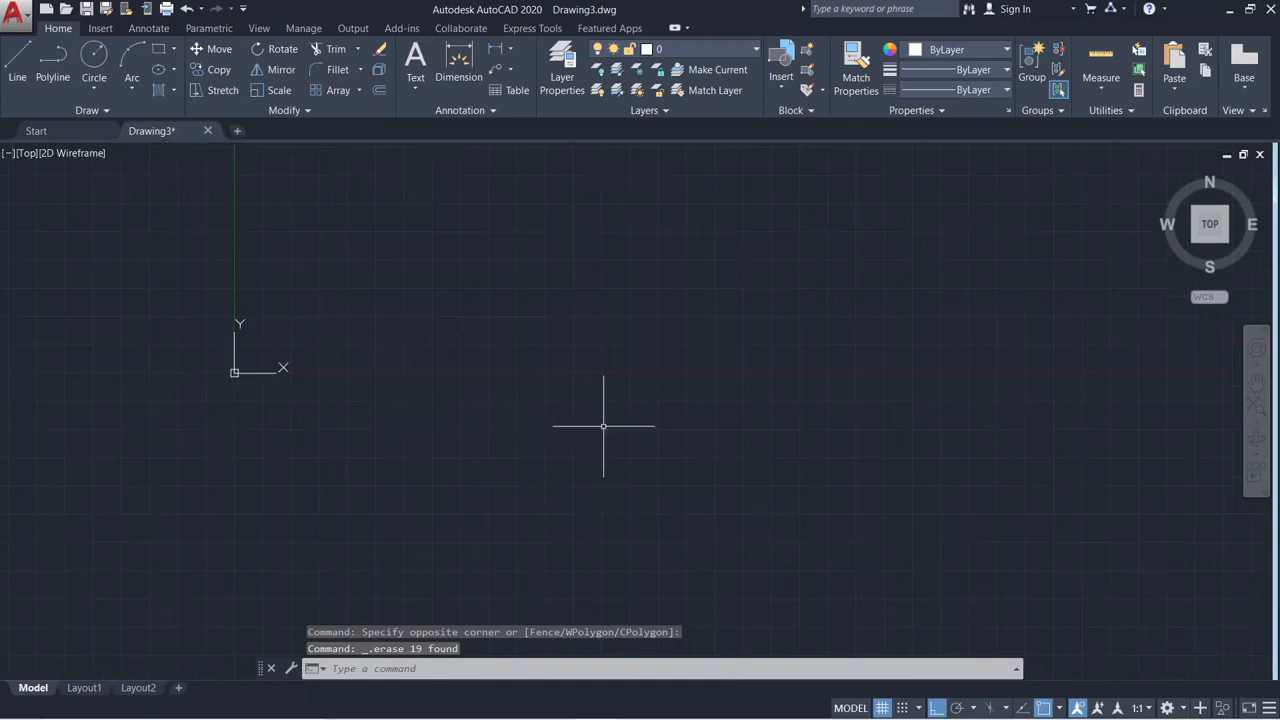
middle_click_drag(508, 393, 465, 449)
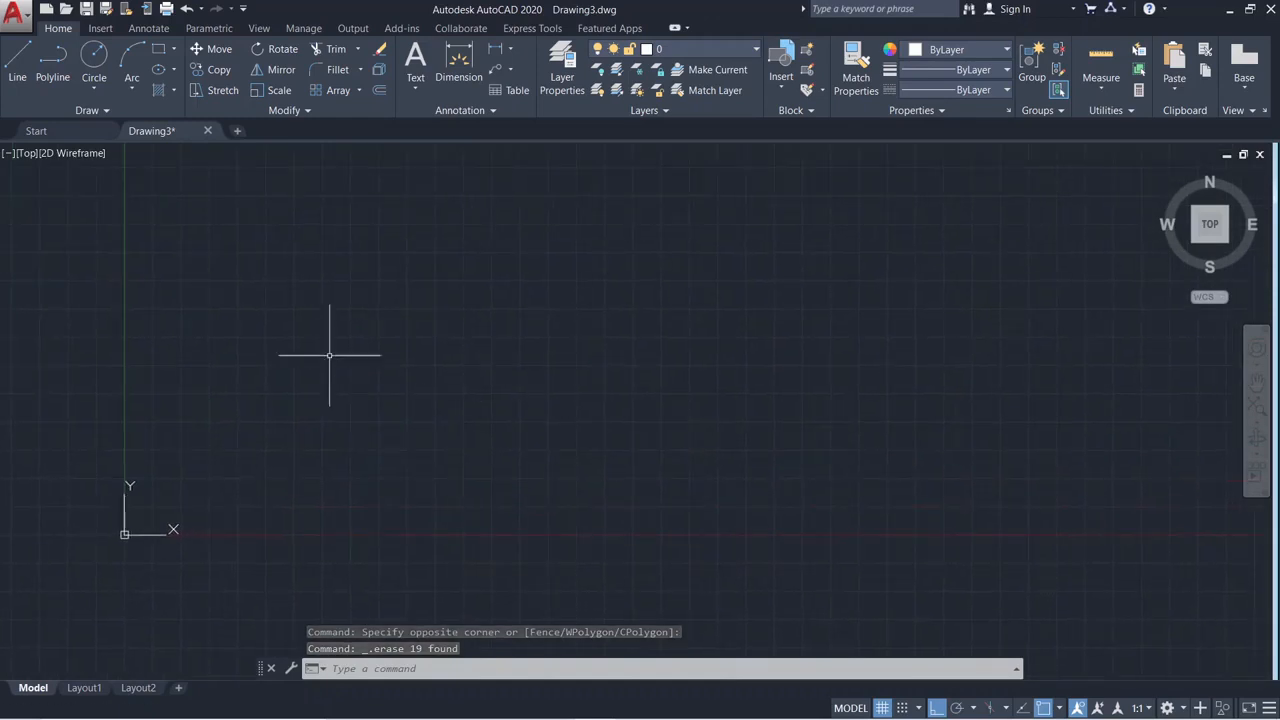
left_click(94, 58)
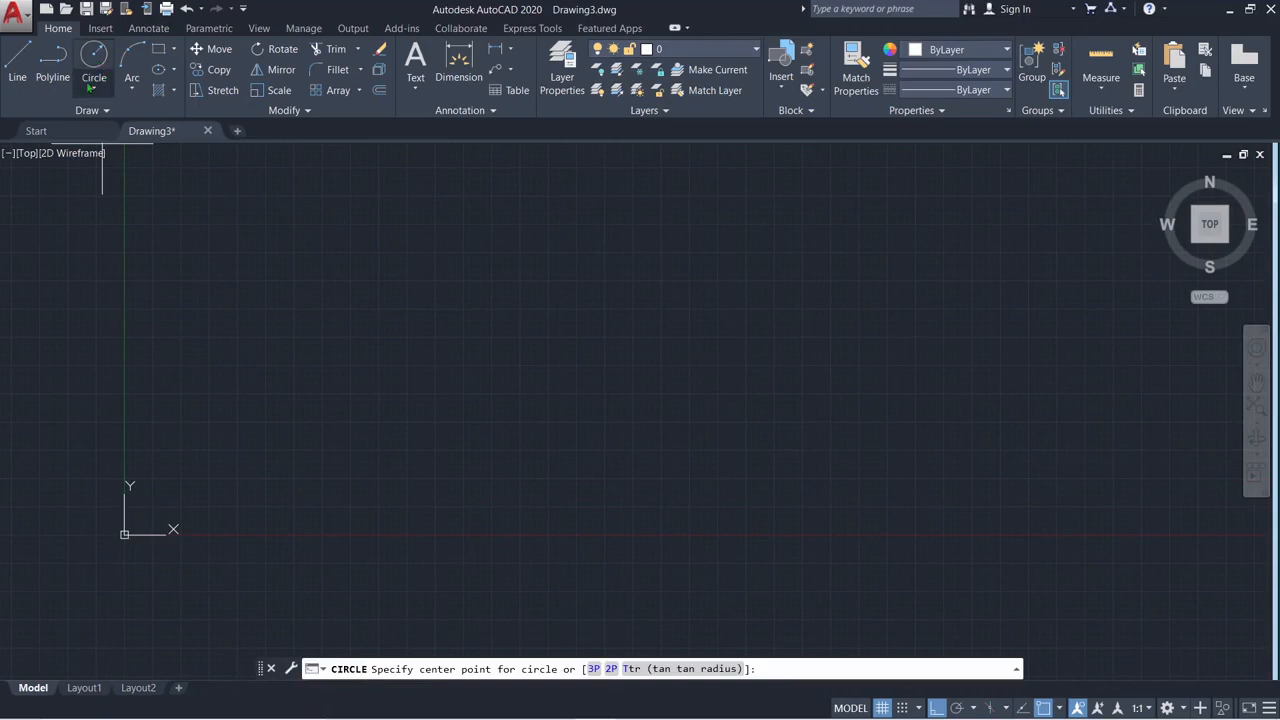
left_click(94, 88)
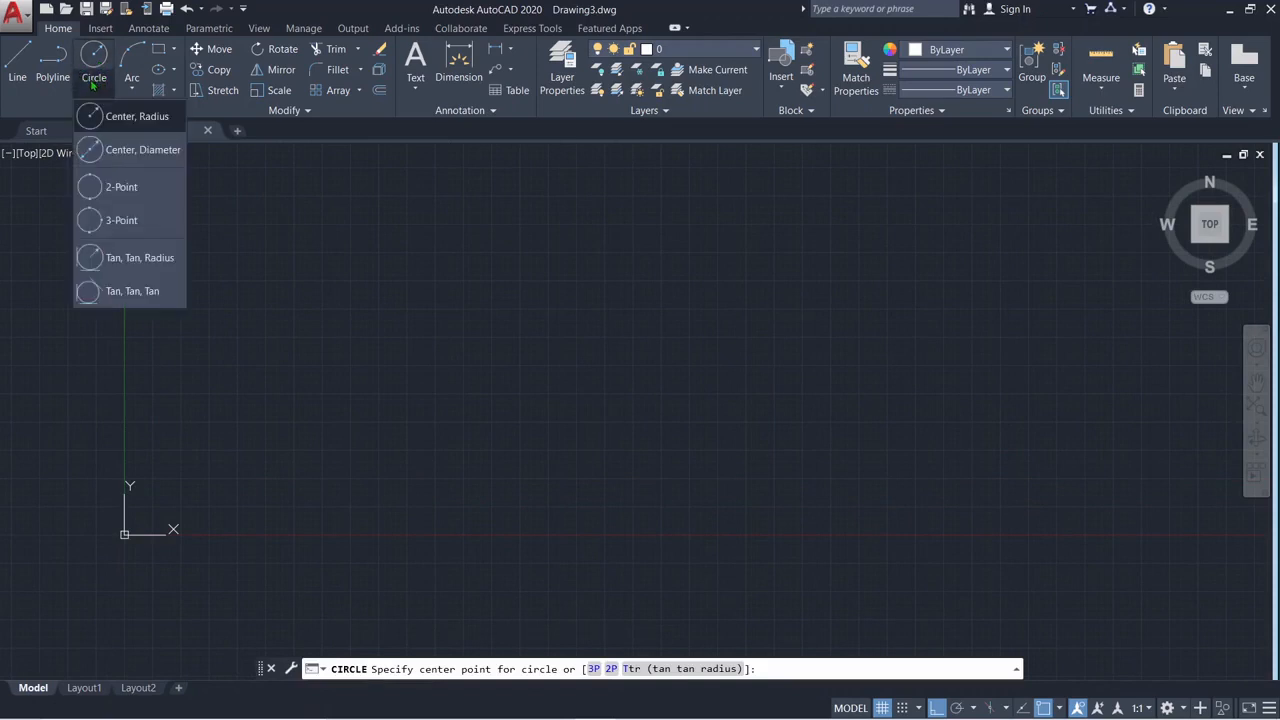
left_click(160, 118)
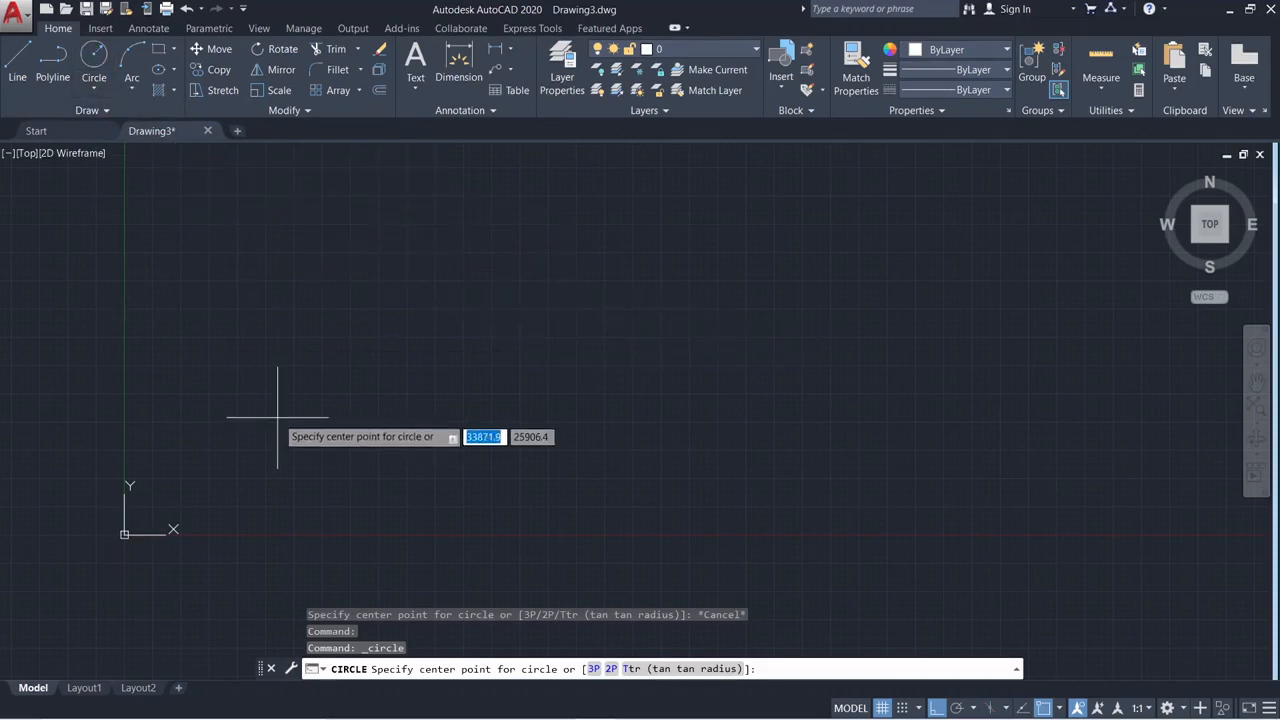
left_click(405, 360)
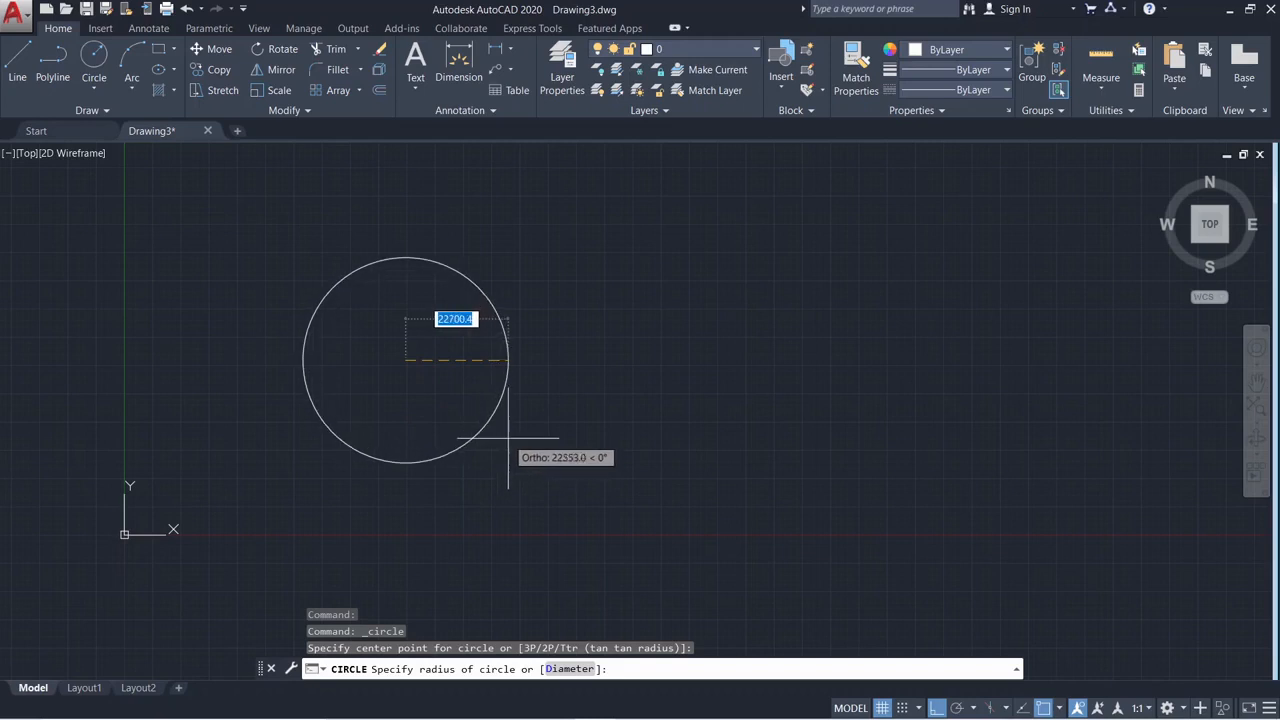
type("5000")
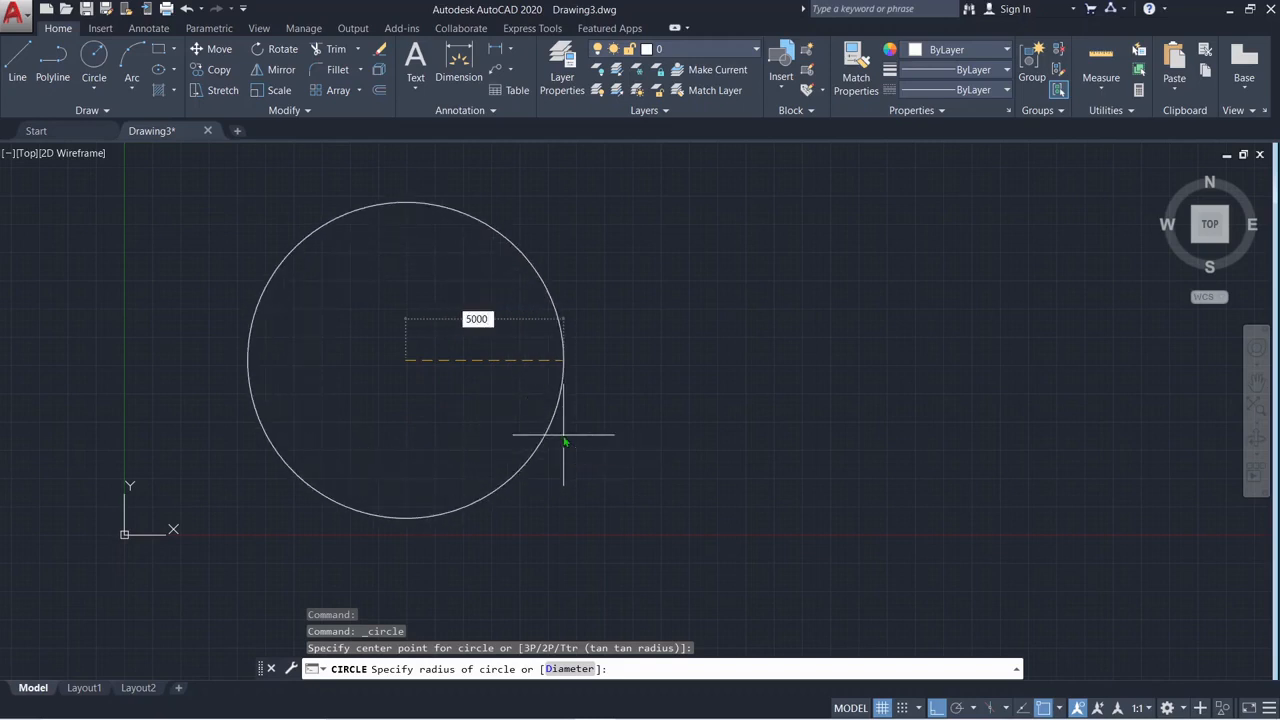
key("Return")
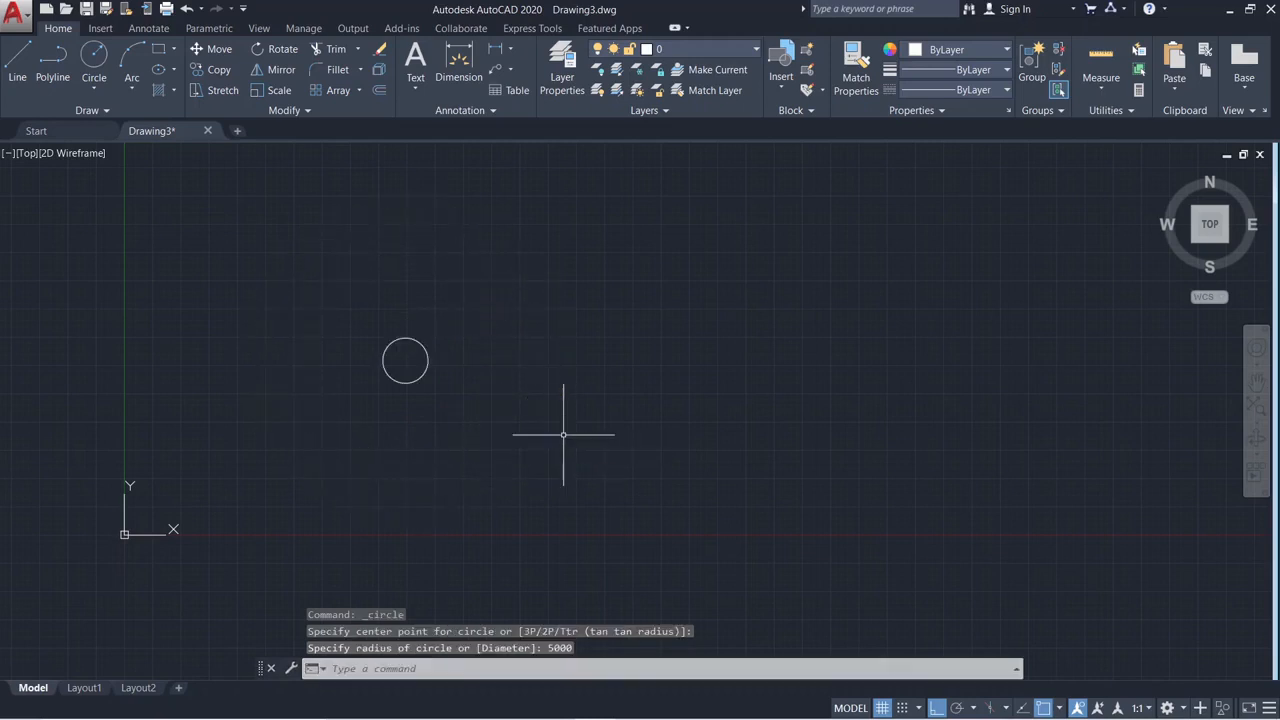
Try to dimension the circle's radius from its centre to its top quadrant with the general Dimension tool
scroll(396, 300, "up", 5)
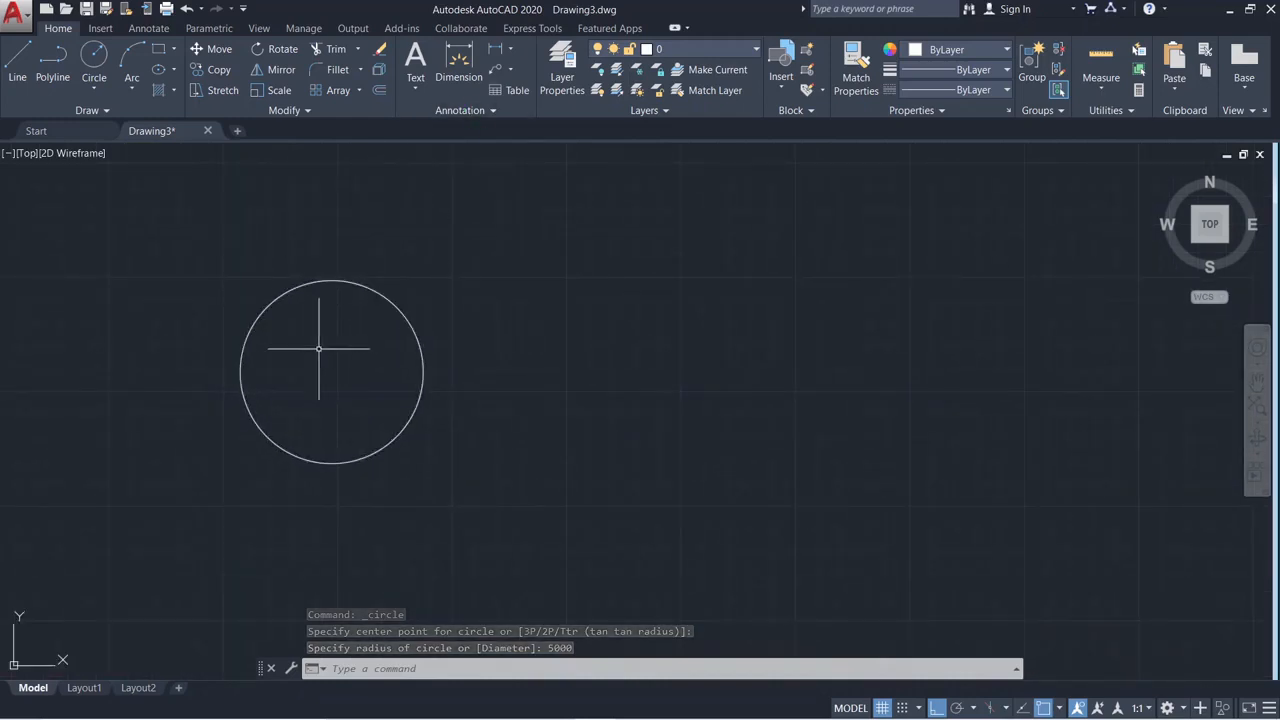
left_click(479, 79)
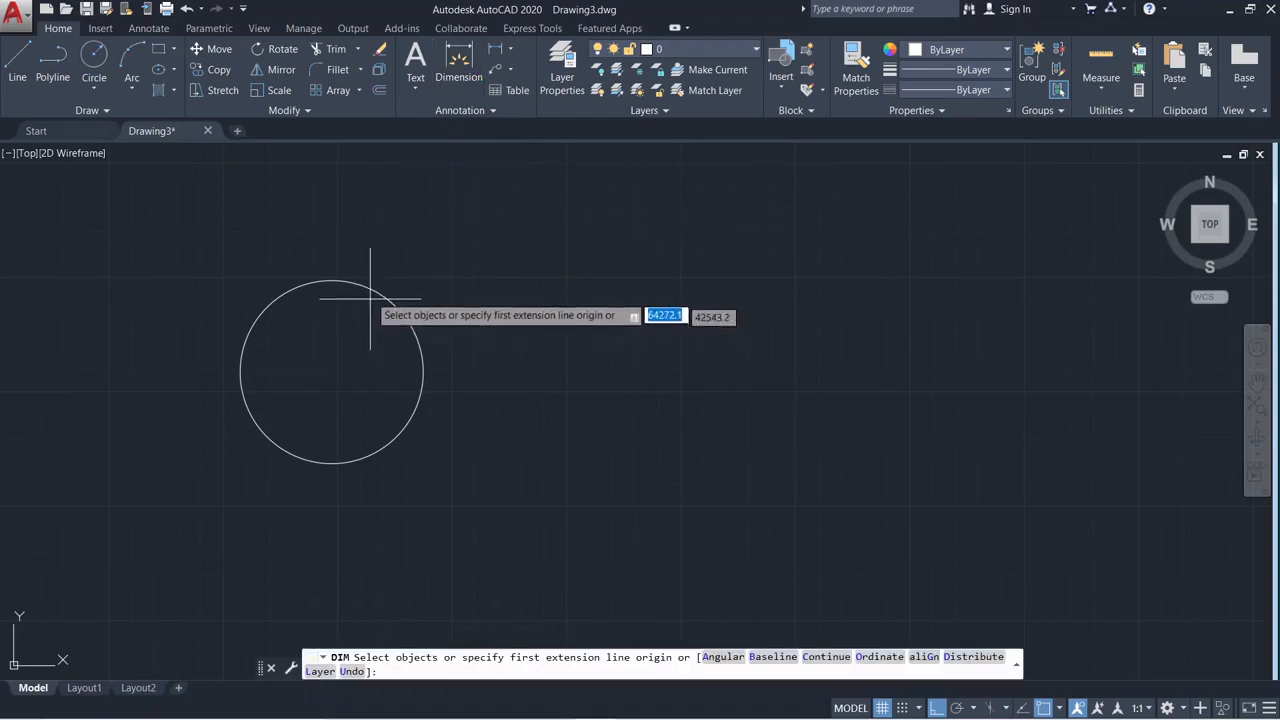
left_click(332, 368)
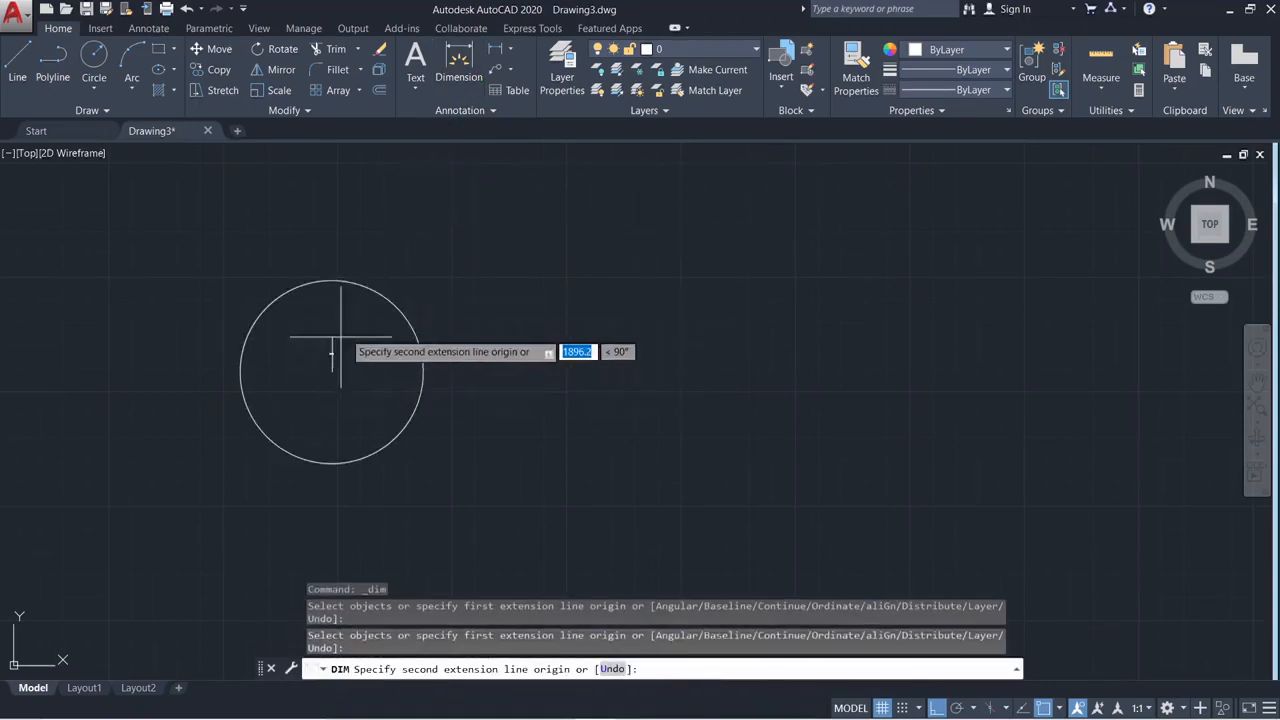
left_click(331, 278)
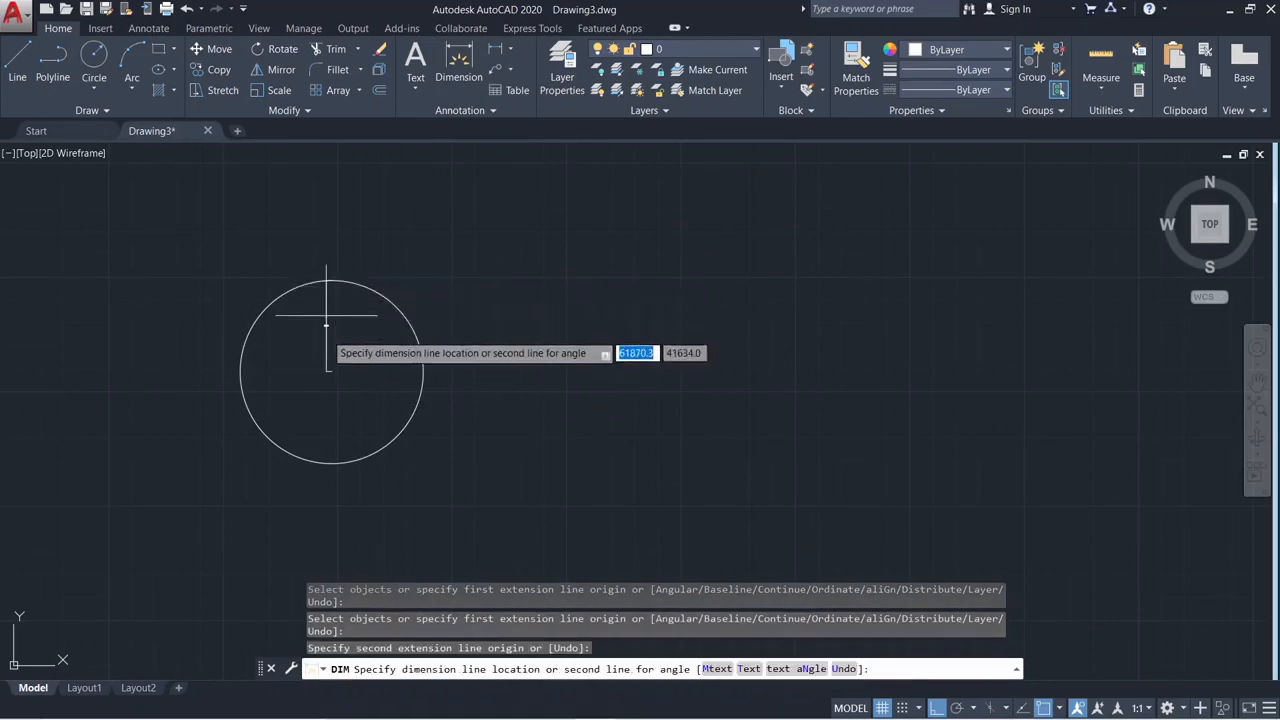
scroll(326, 357, "up", 5)
scroll(314, 214, "up", 4)
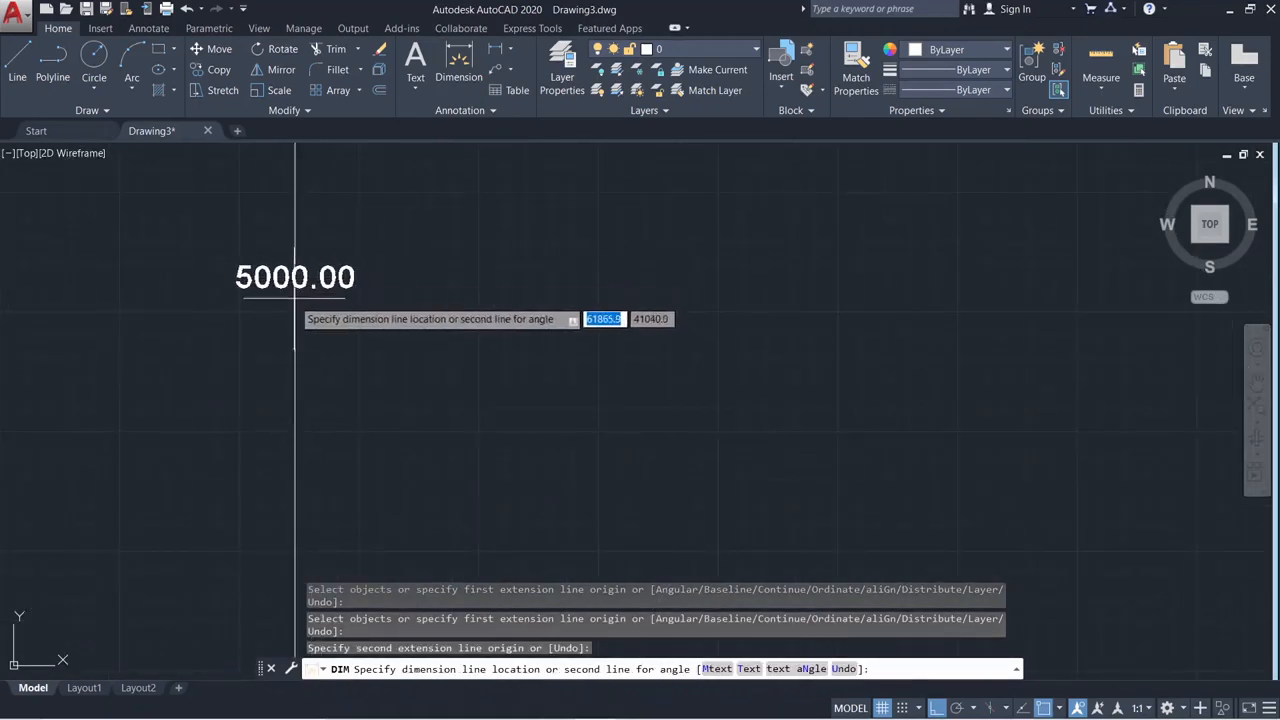
scroll(292, 296, "down", 4)
key("Escape")
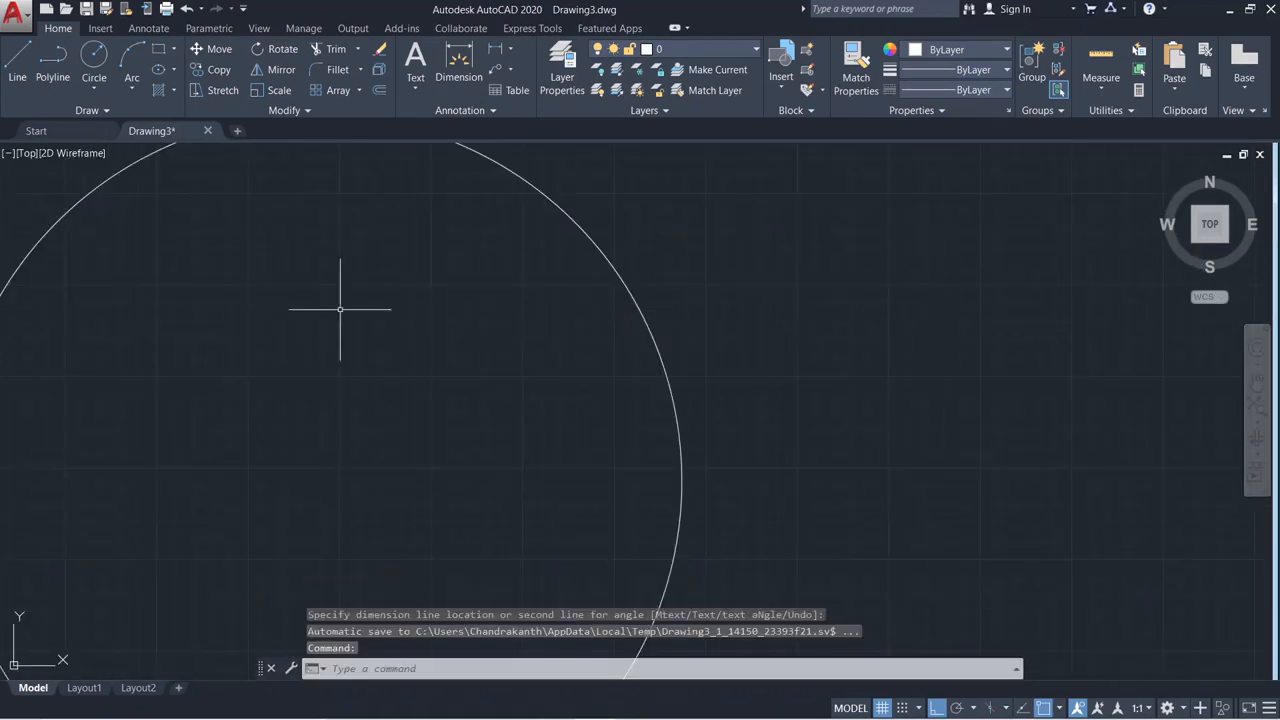
Add a diameter dimension to the circle with its text at the centre, and inspect the text up close
scroll(435, 285, "down", 5)
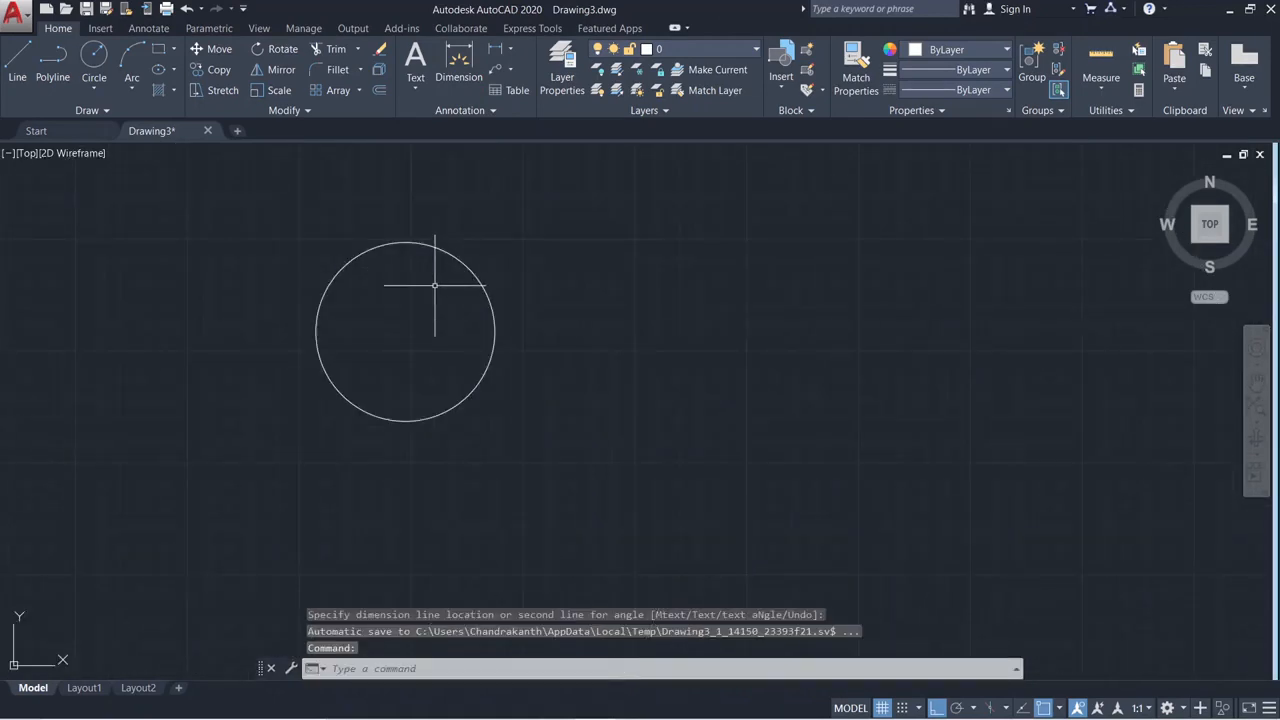
left_click(511, 50)
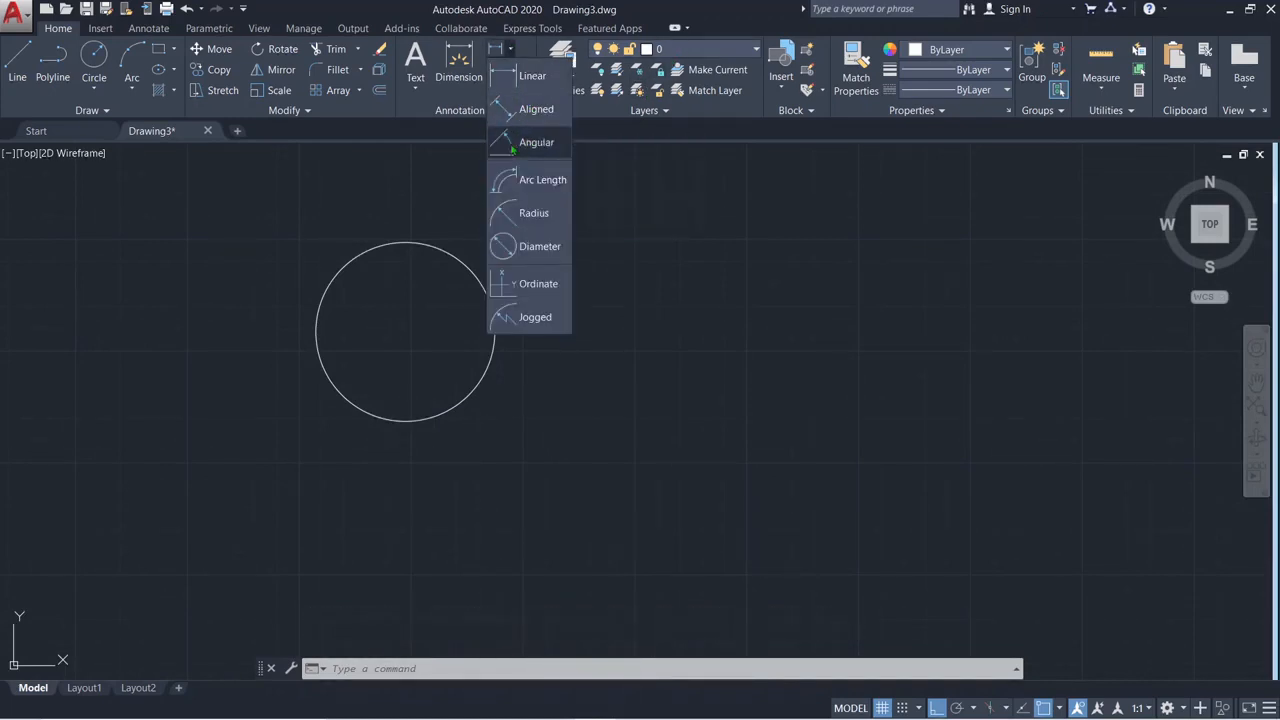
left_click(509, 245)
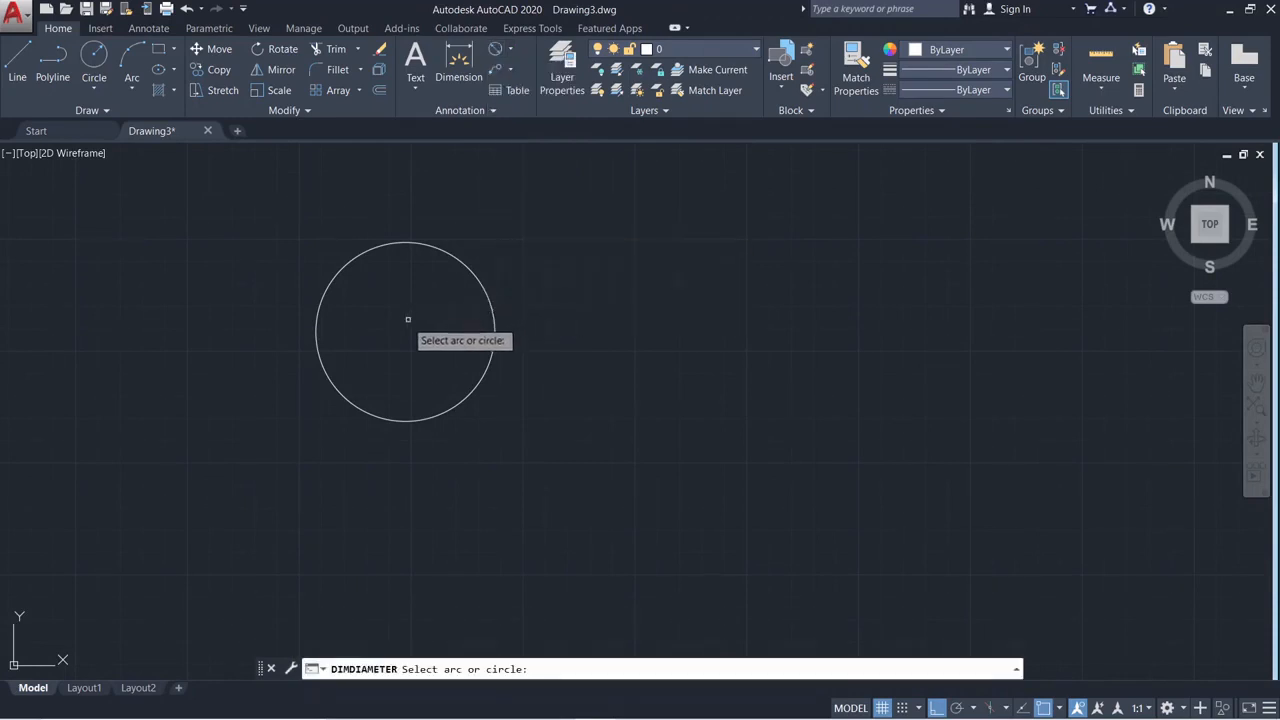
left_click(483, 277)
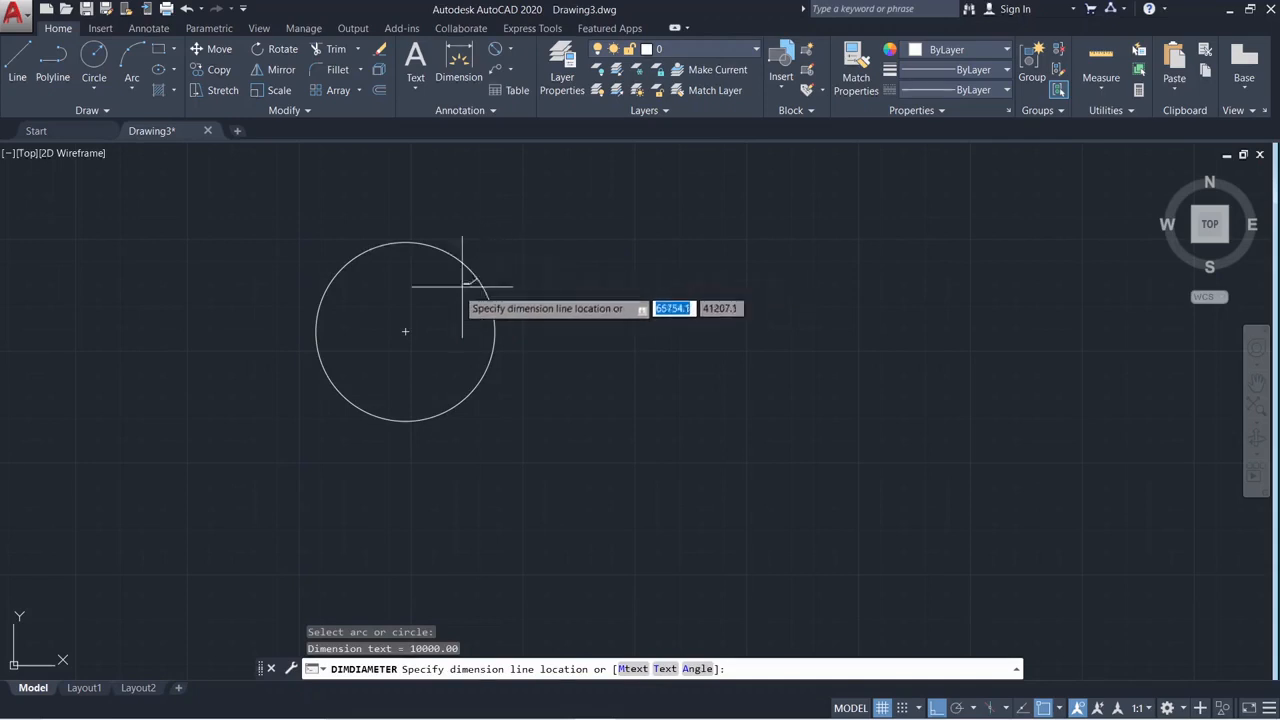
left_click(405, 331)
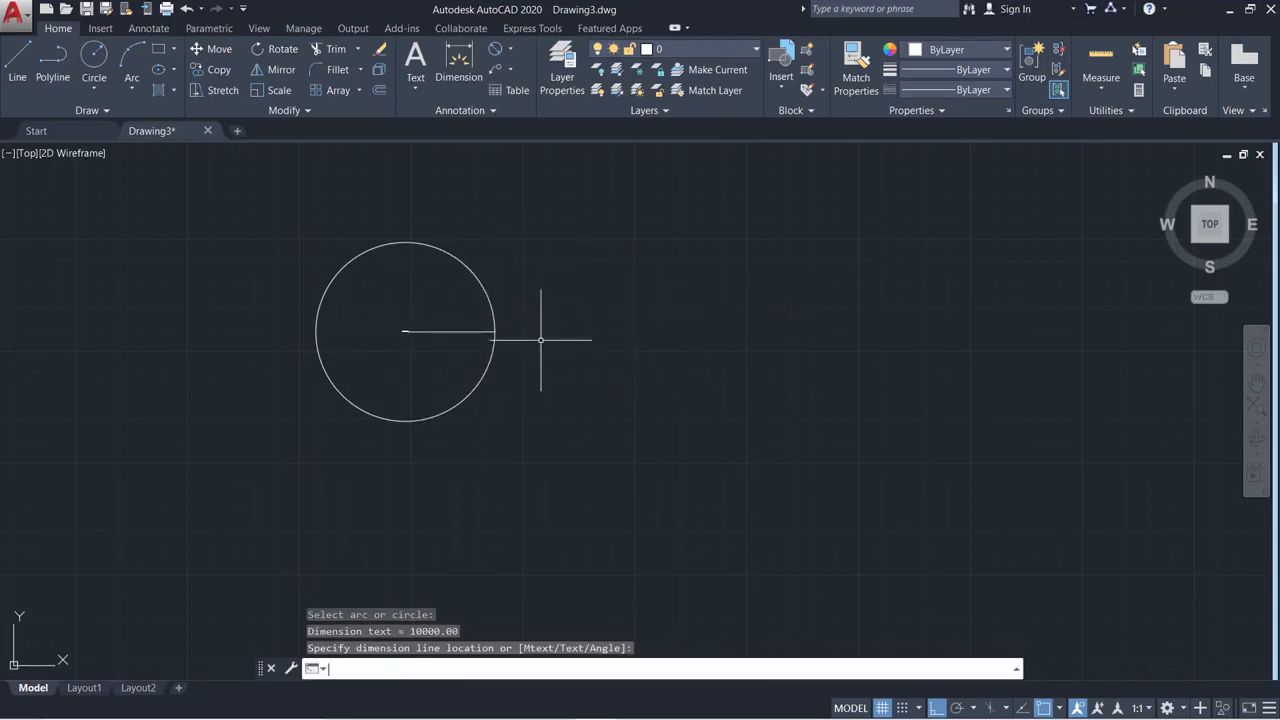
key("Return")
scroll(395, 335, "up", 6)
scroll(483, 317, "up", 6)
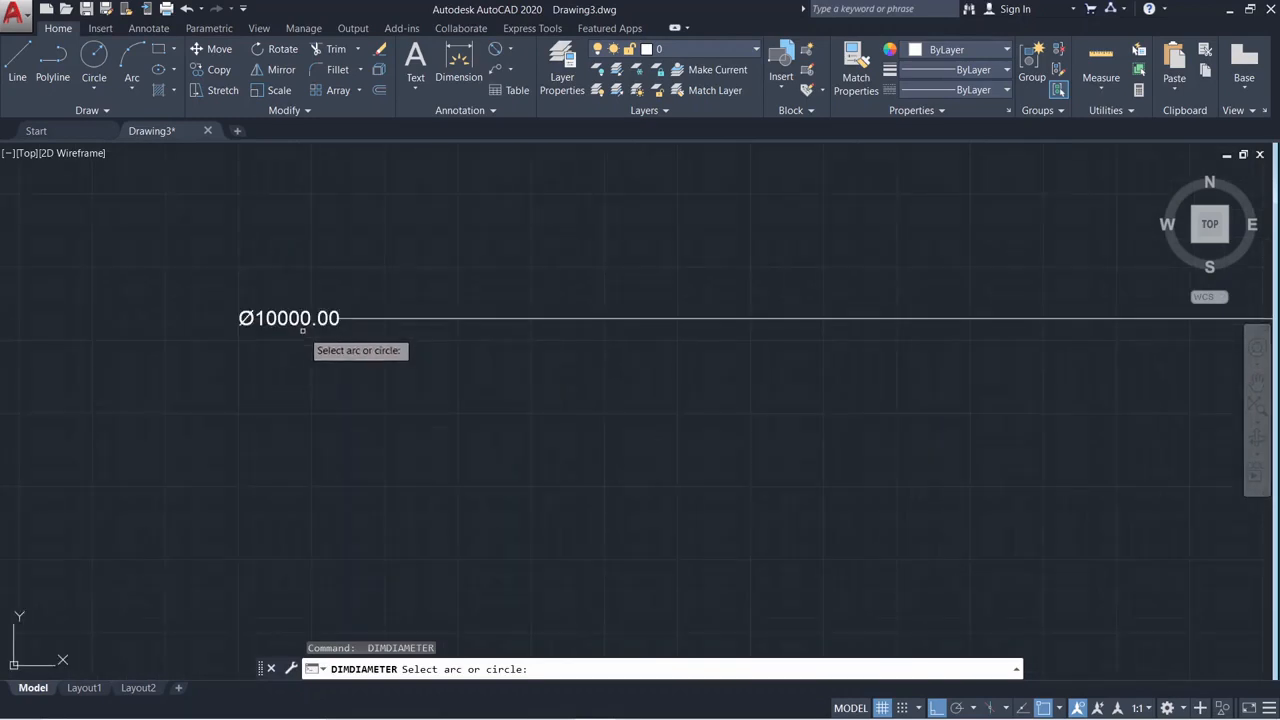
scroll(302, 331, "down", 5)
key("Escape")
key("Escape")
Window-select the circle's diameter dimension and erase it
left_click(333, 348)
left_click(179, 241)
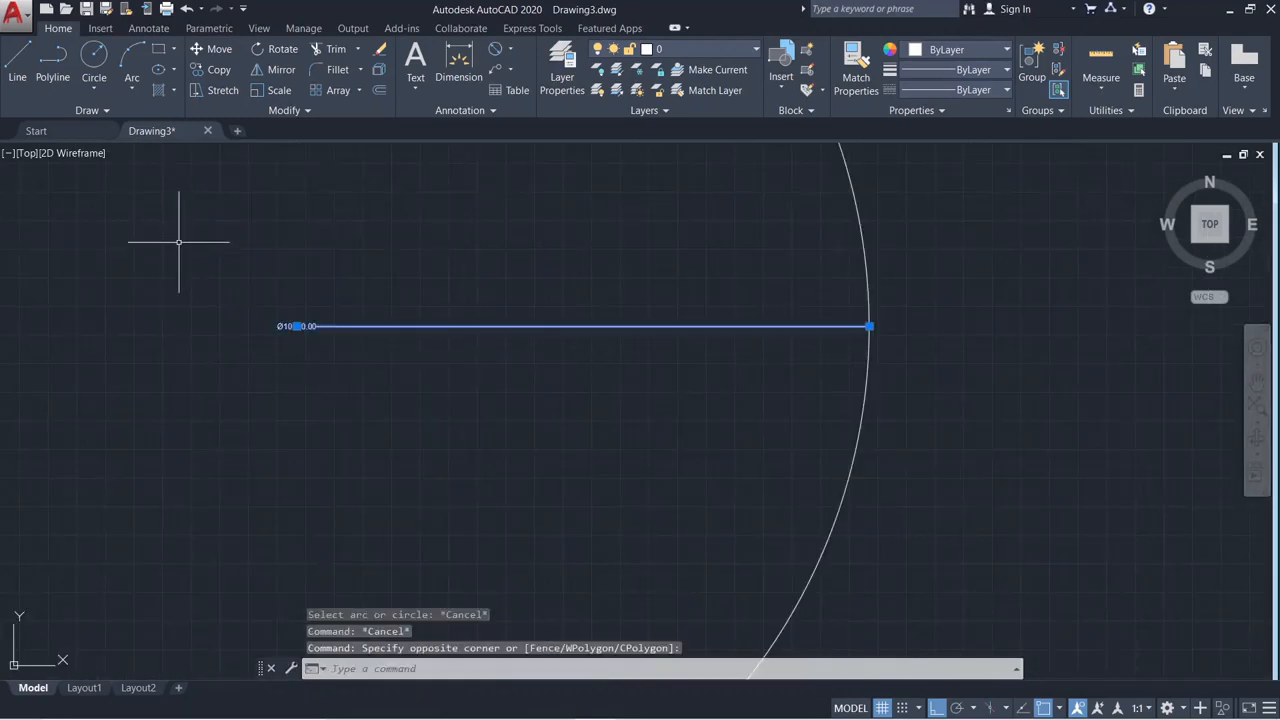
key("Delete")
Draw a second circle to the right of the first with the Center, Diameter method, with a diameter of 10000
scroll(201, 250, "down", 5)
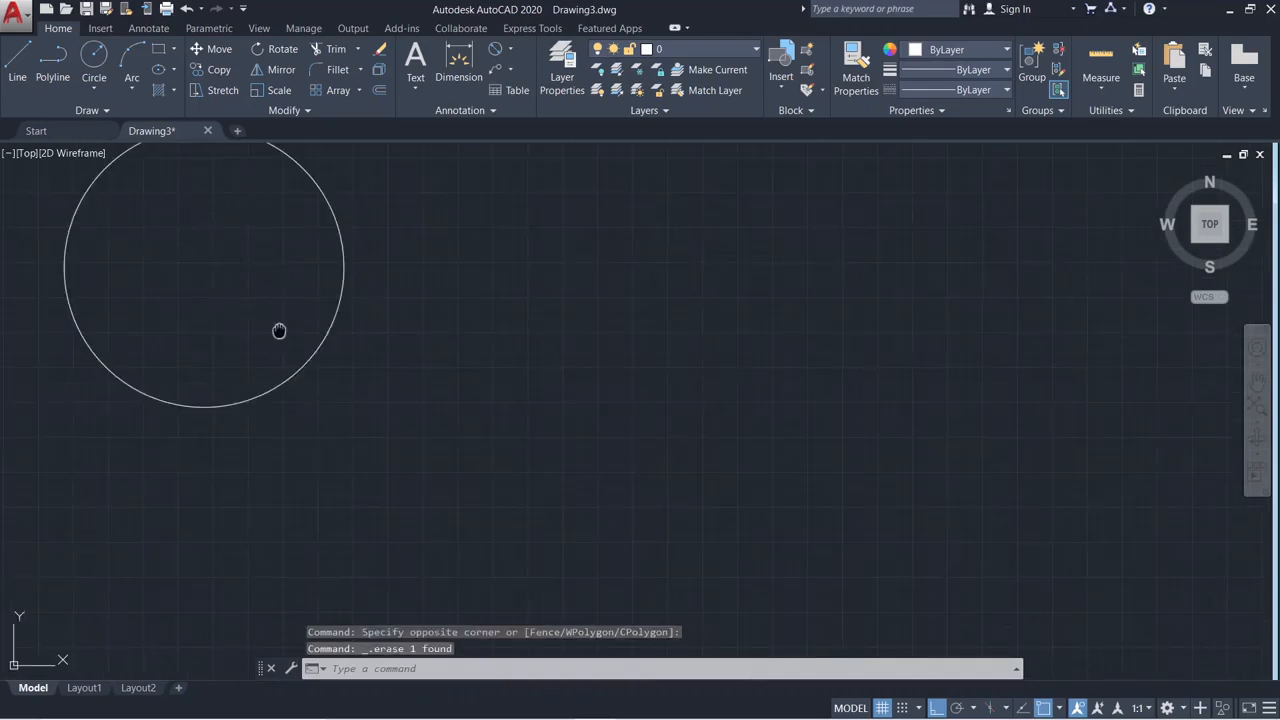
middle_click_drag(279, 331, 280, 377)
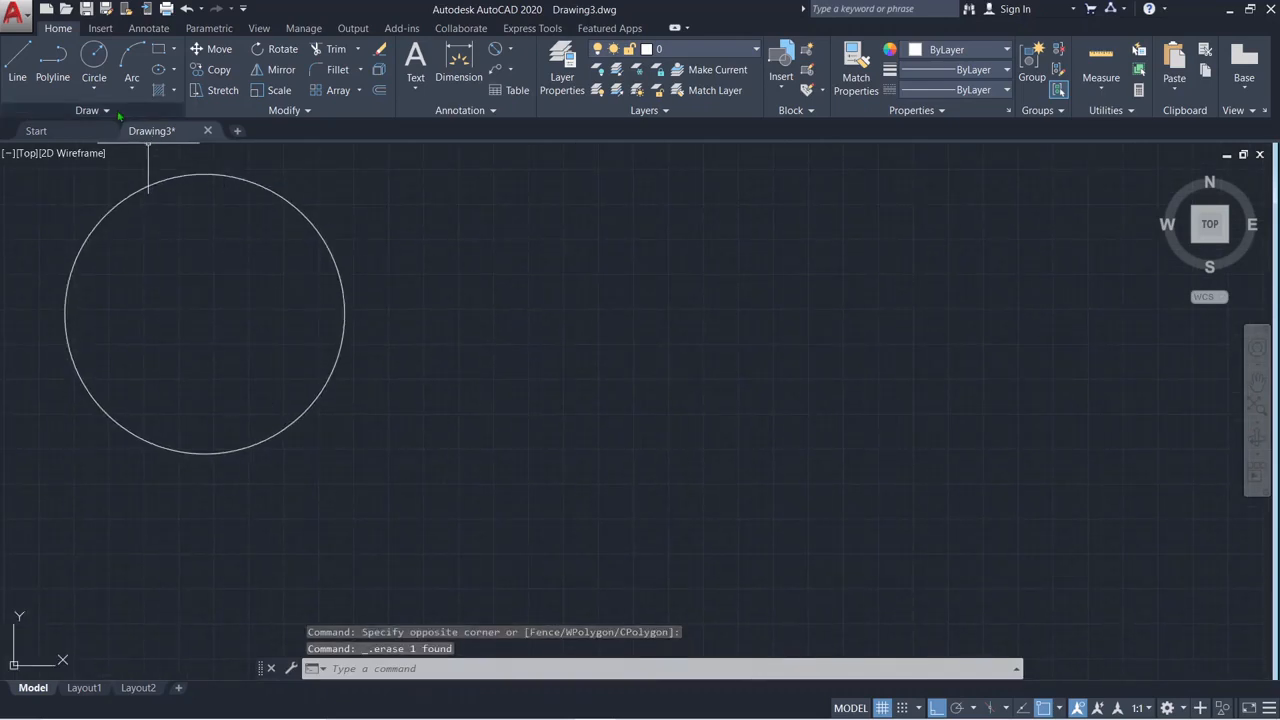
left_click(100, 86)
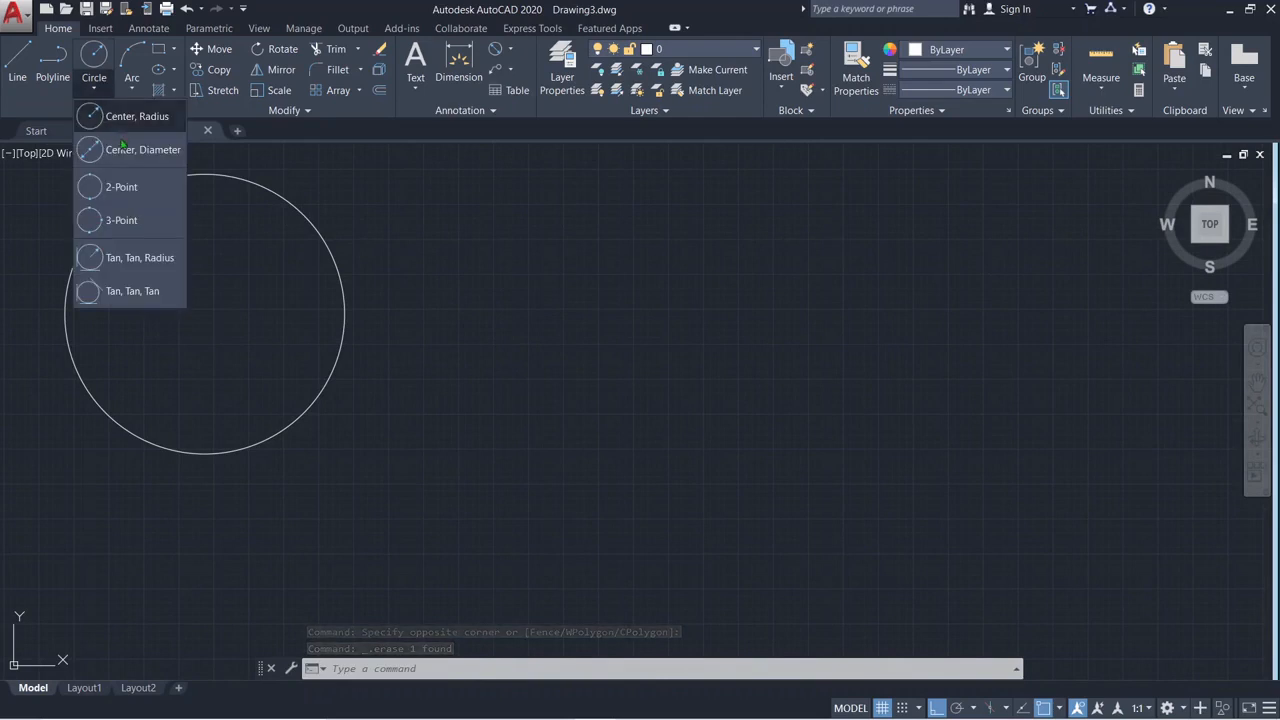
left_click(124, 151)
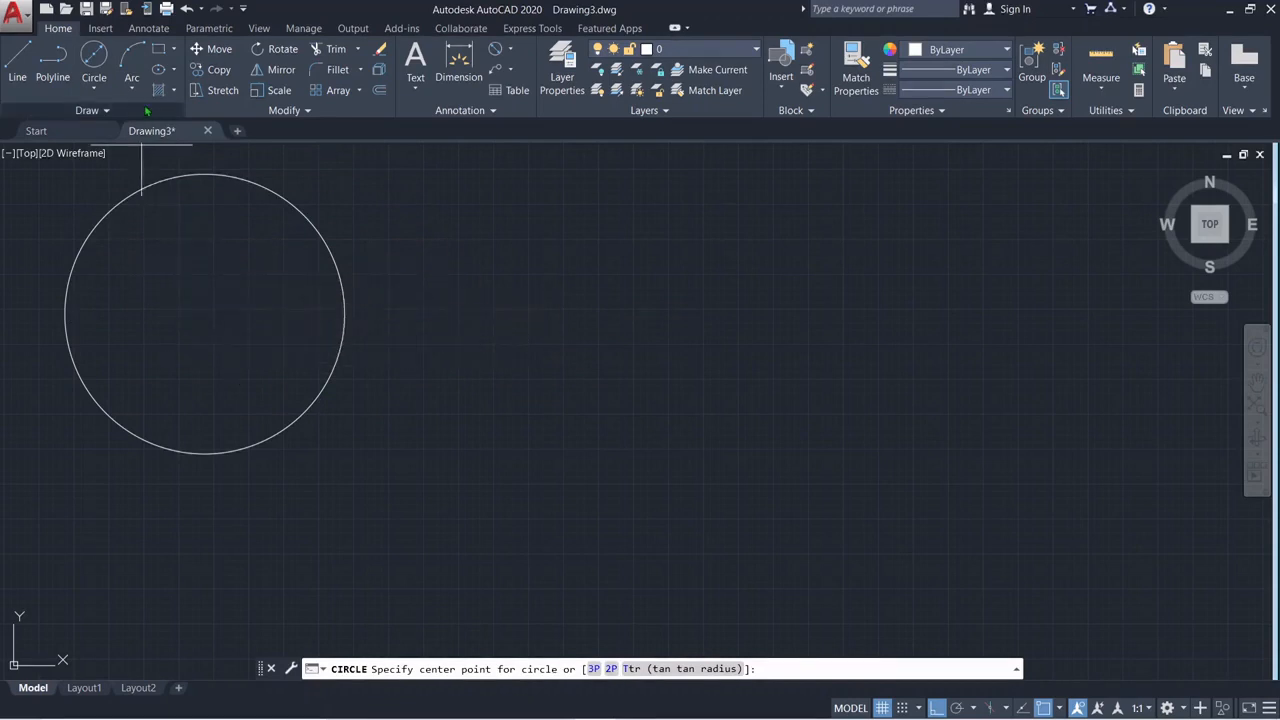
left_click(669, 319)
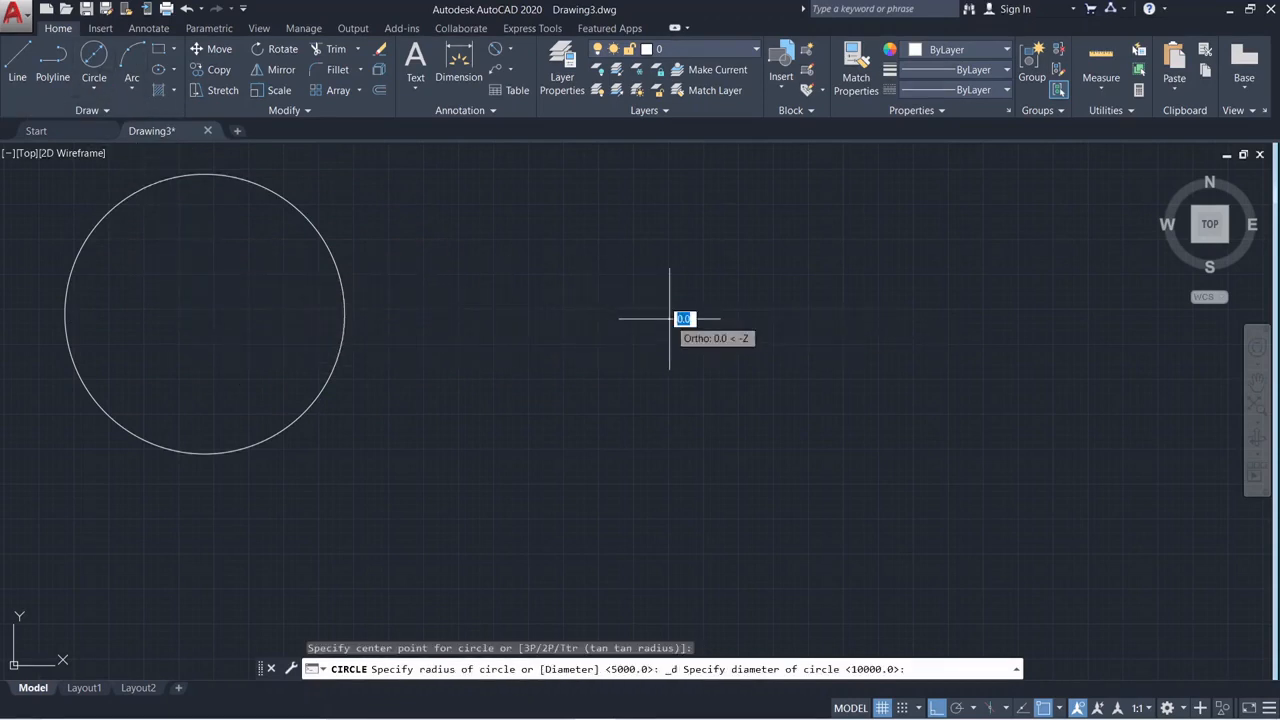
type("10000")
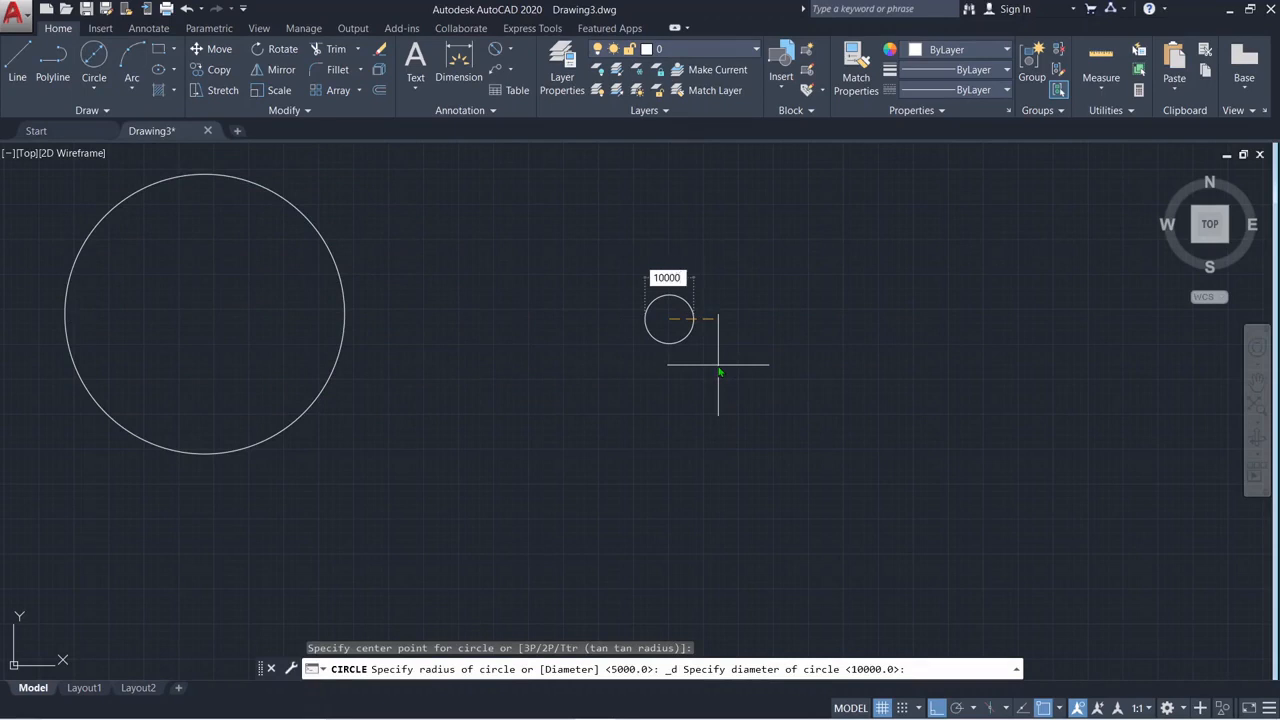
key("Return")
Draw a third circle of similar size to the right with the 2-Point method, picking its upper and lower diameter end points
scroll(600, 405, "down", 2)
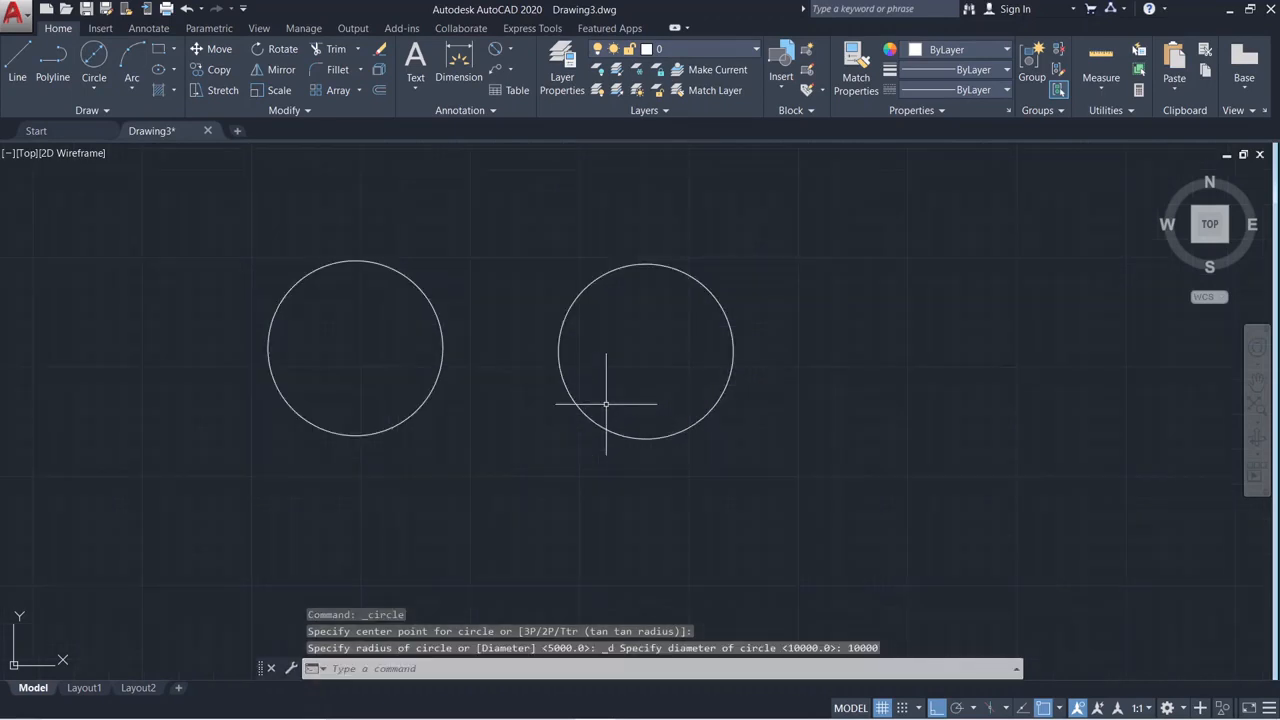
mouse_move(600, 400)
middle_mouse_down()
mouse_move(583, 414)
mouse_move(437, 429)
middle_mouse_up()
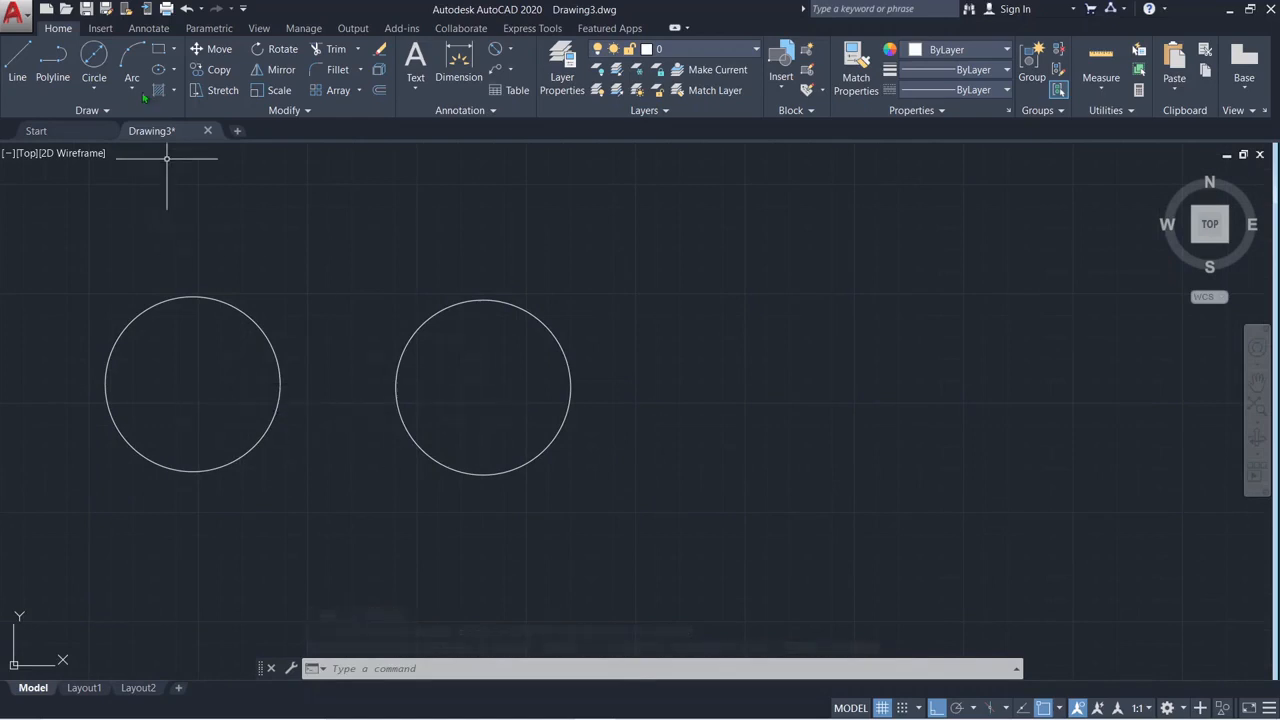
left_click(88, 88)
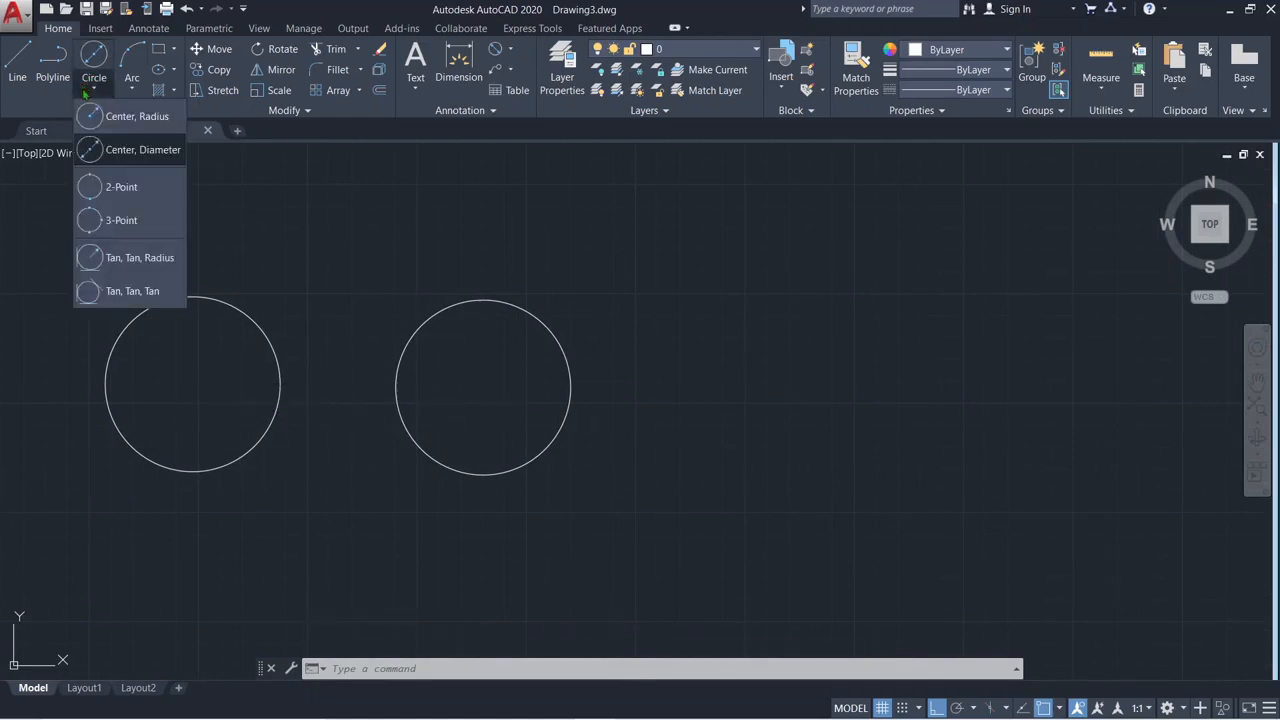
left_click(146, 189)
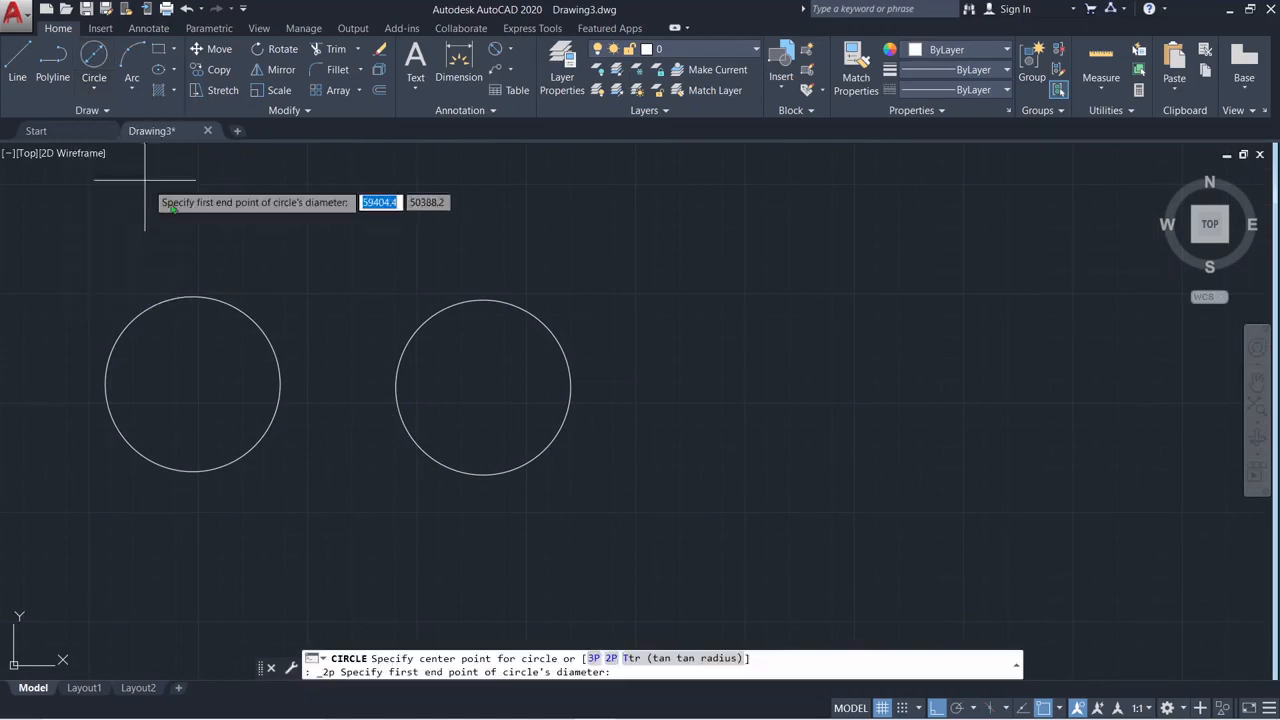
left_click(744, 317)
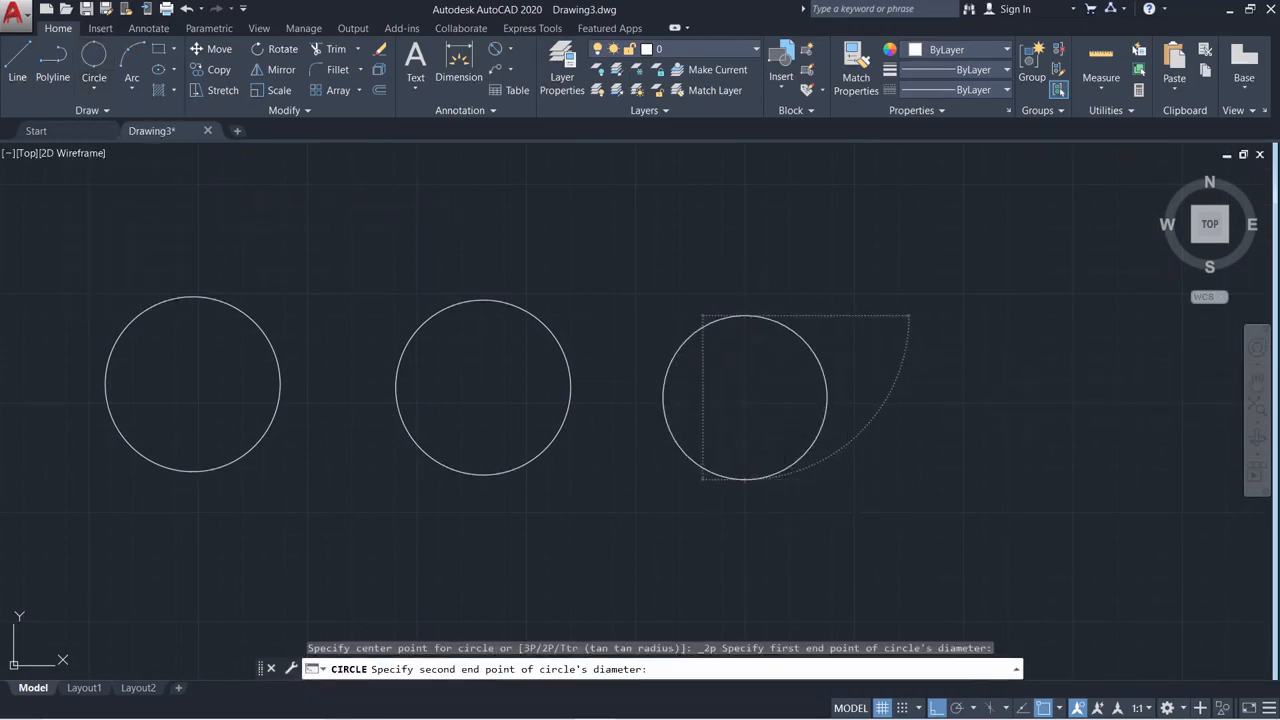
left_click(785, 482)
Draw a fourth, slightly smaller circle to the right of the third with the 2-Point method, picking its upper and lower diameter end points
middle_click_drag(896, 521, 724, 521)
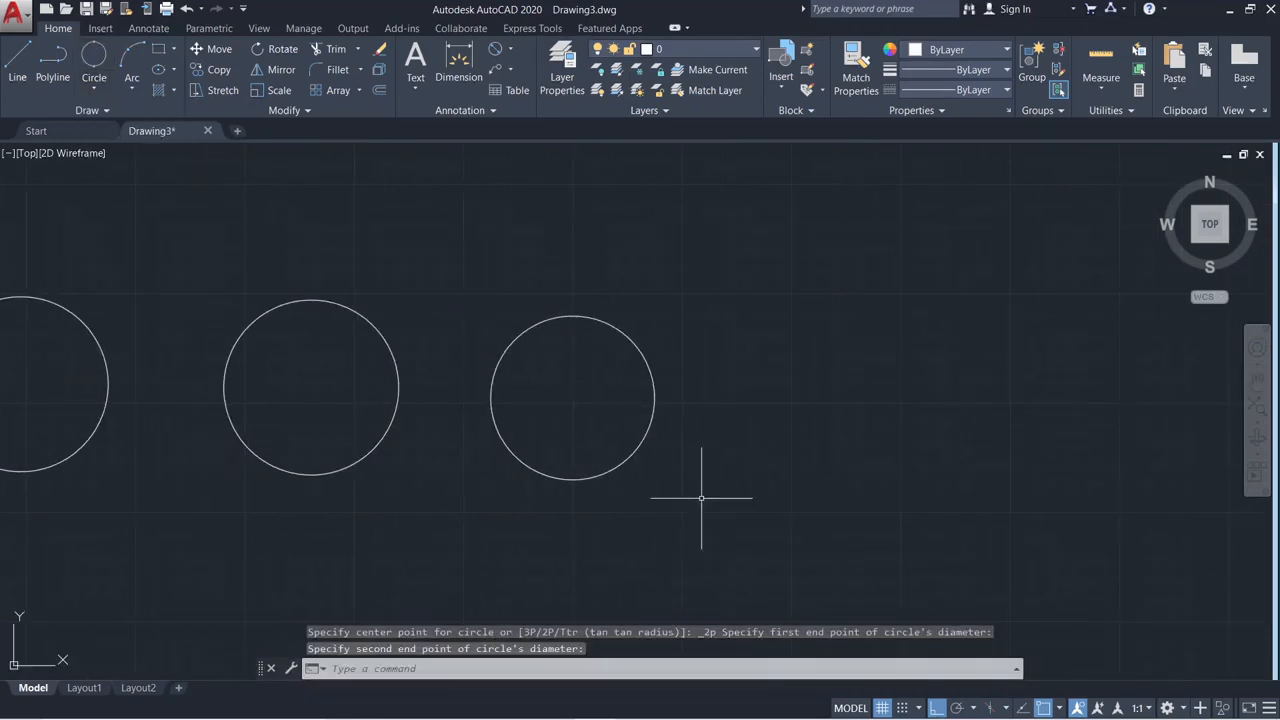
left_click(791, 322)
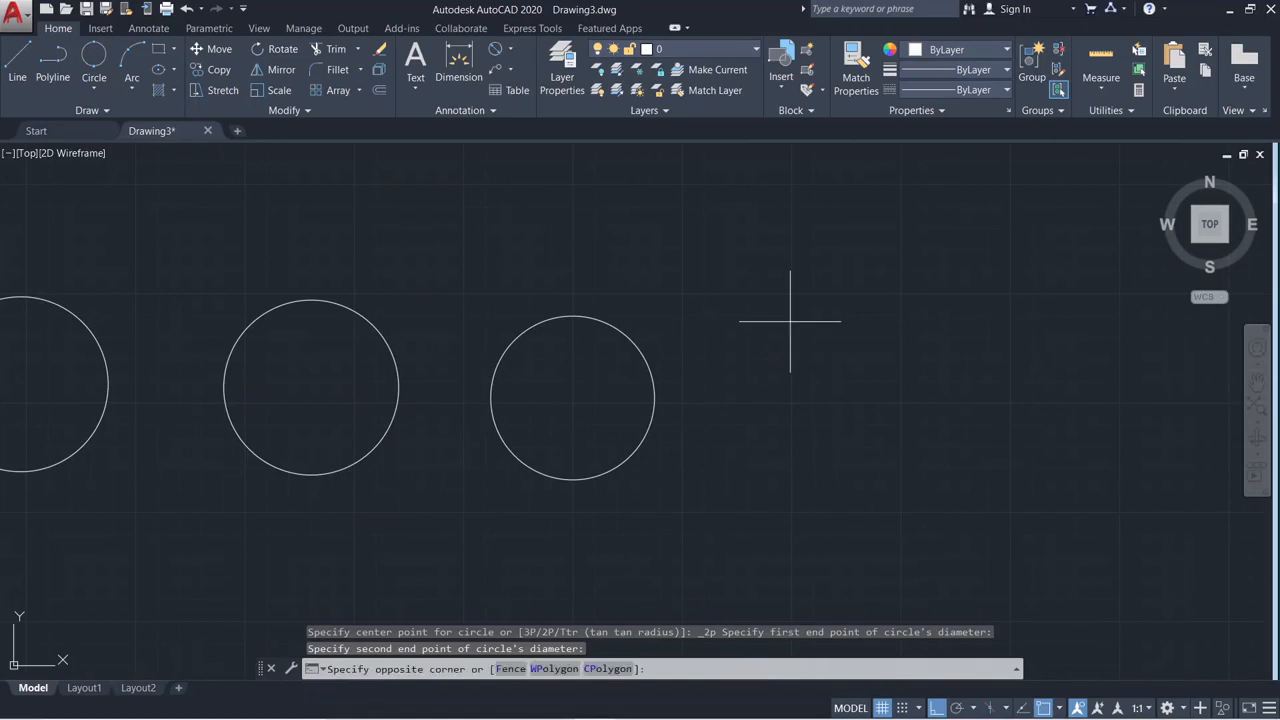
left_click(800, 494)
left_click(94, 88)
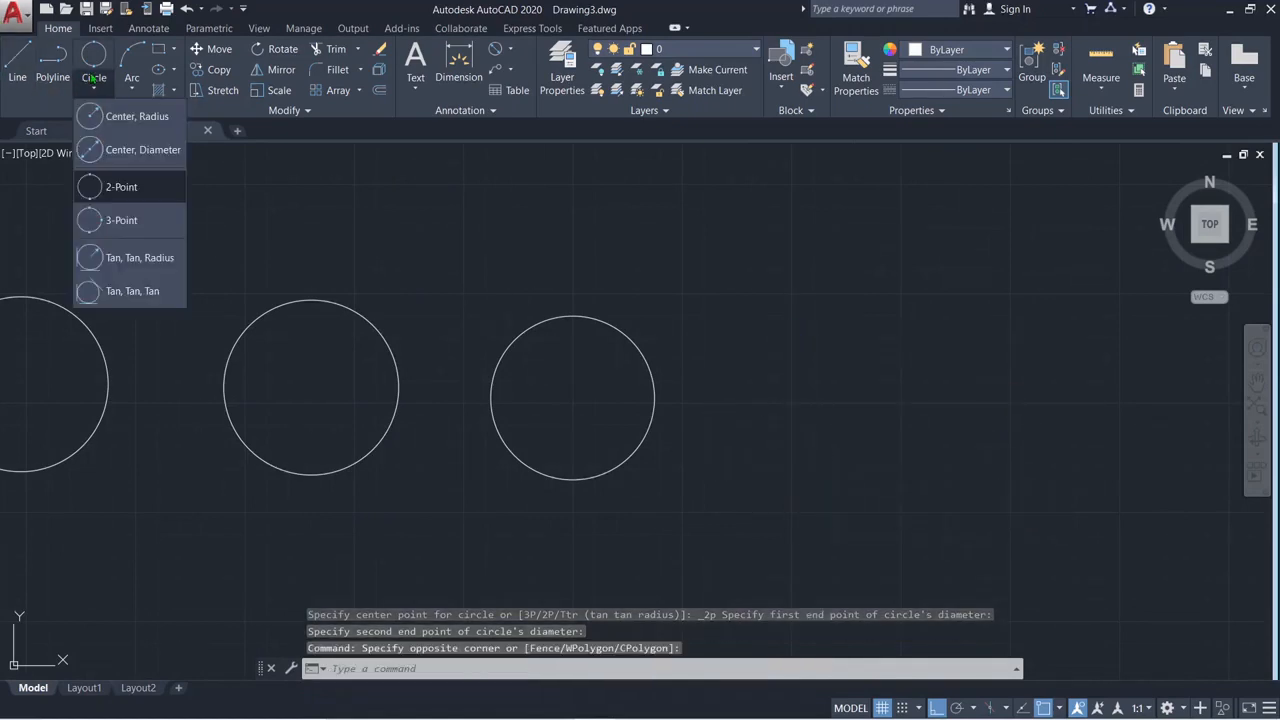
left_click(125, 187)
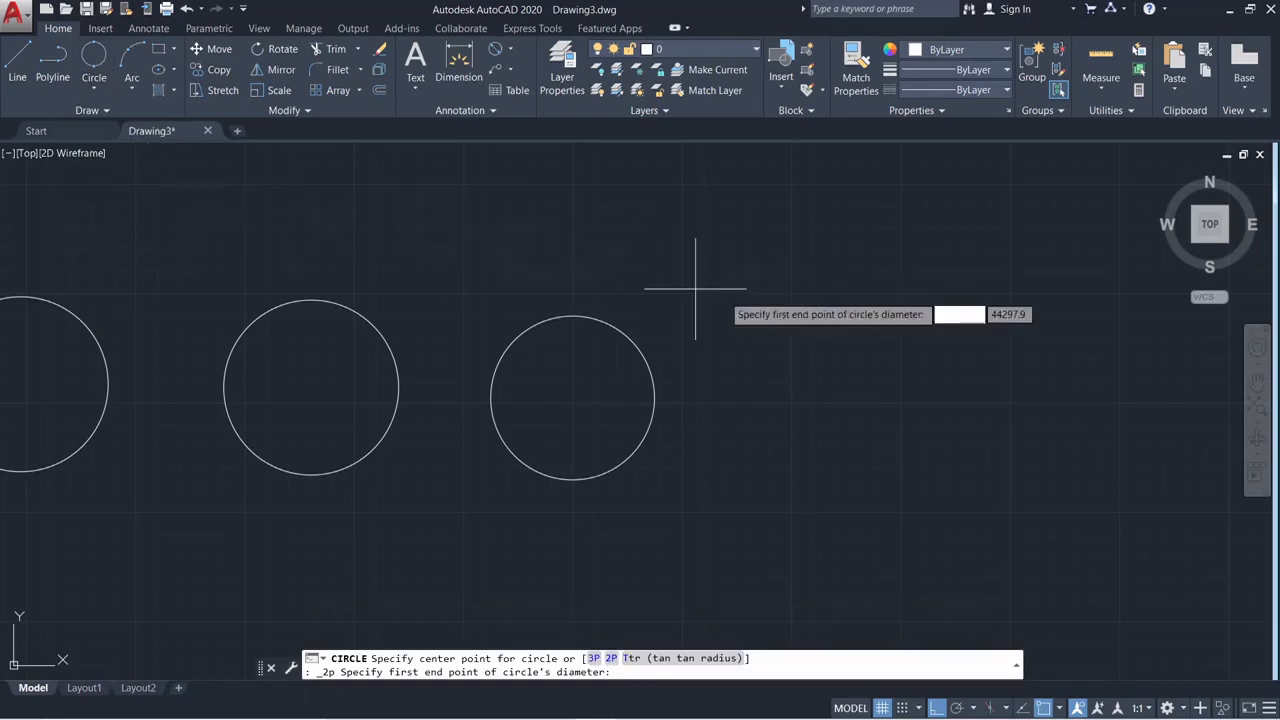
left_click(818, 322)
left_click(824, 465)
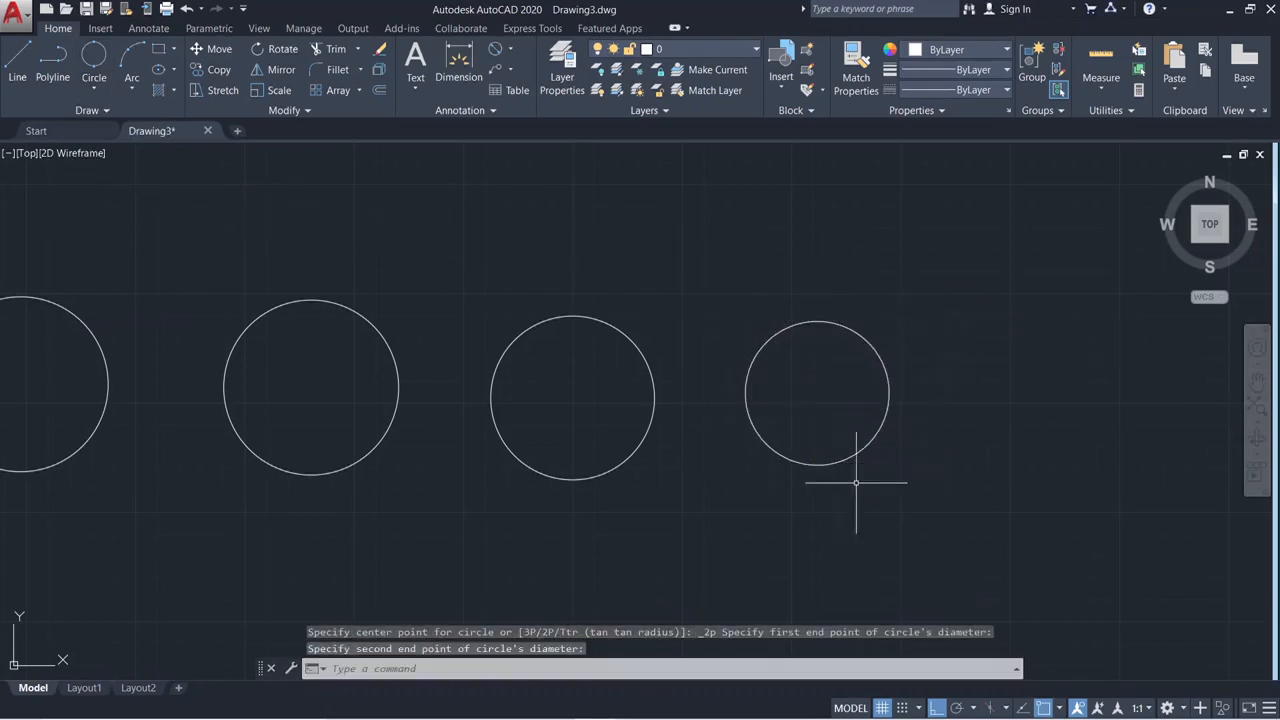
Draw a fifth circle to the right of the fourth with the 3-Point method, picking three points on its circumference
middle_click_drag(955, 490, 500, 491)
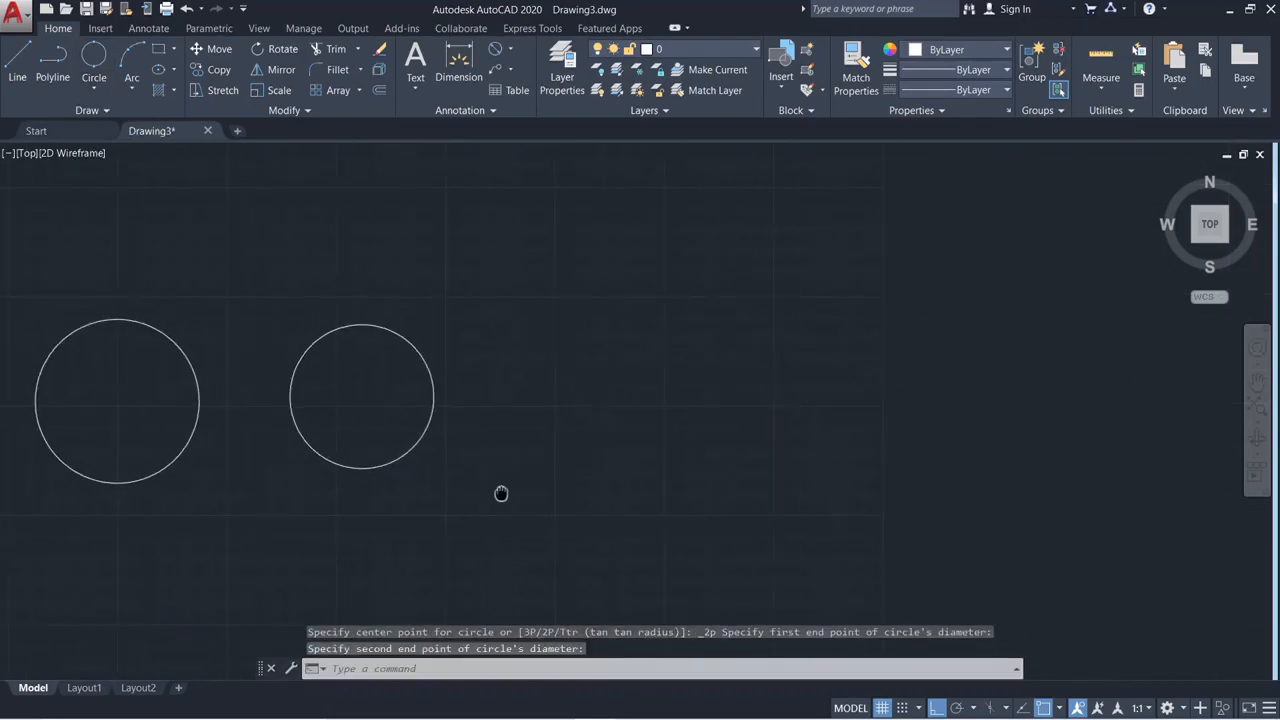
left_click(94, 88)
left_click(146, 221)
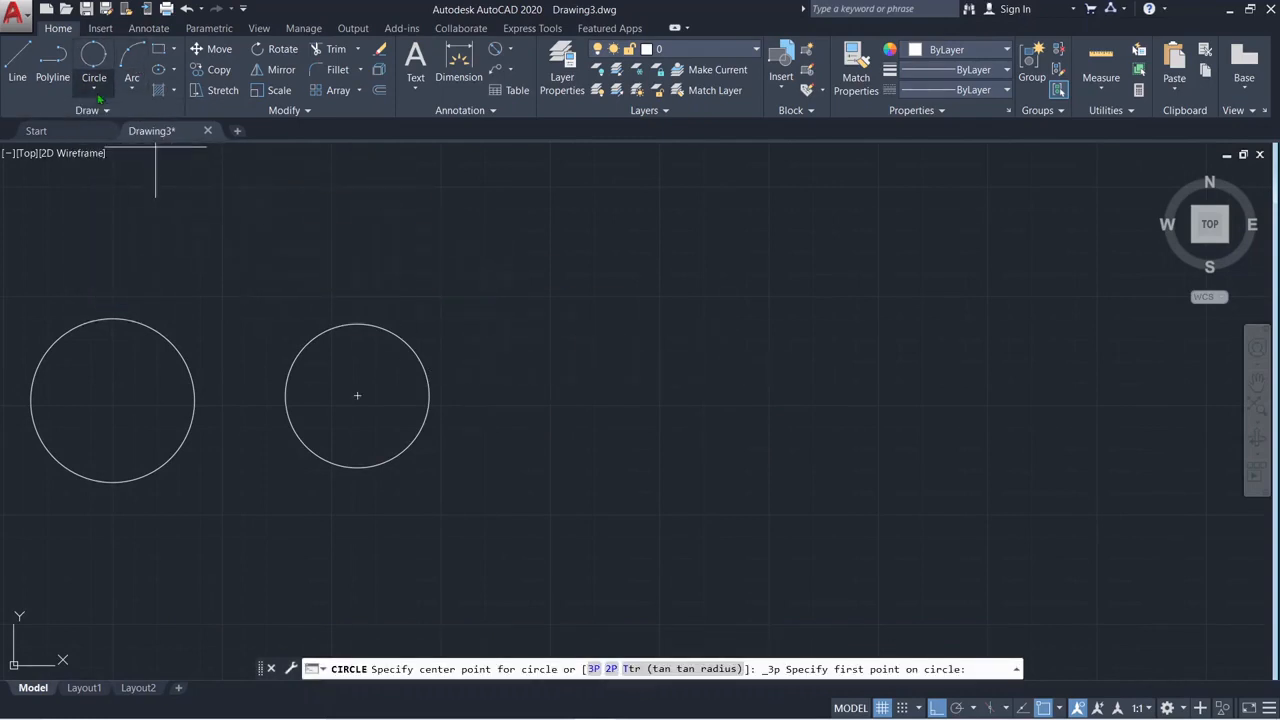
left_click(107, 58)
left_click(94, 88)
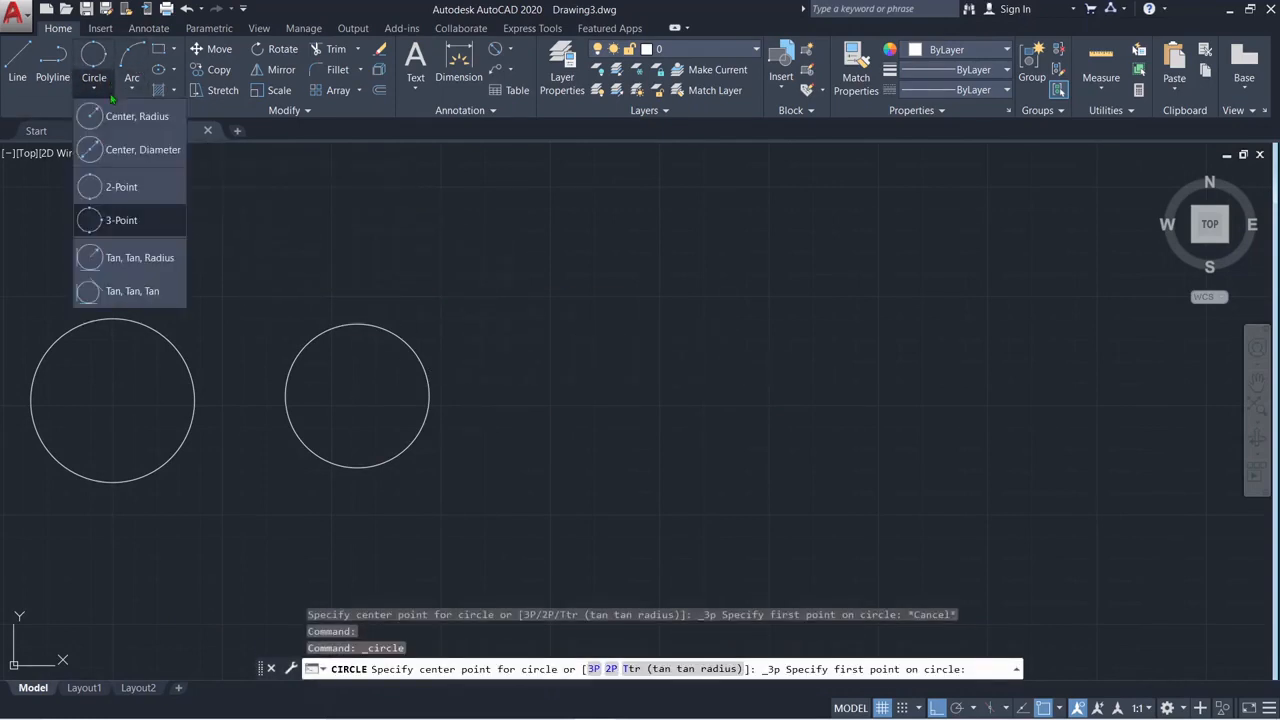
left_click(115, 221)
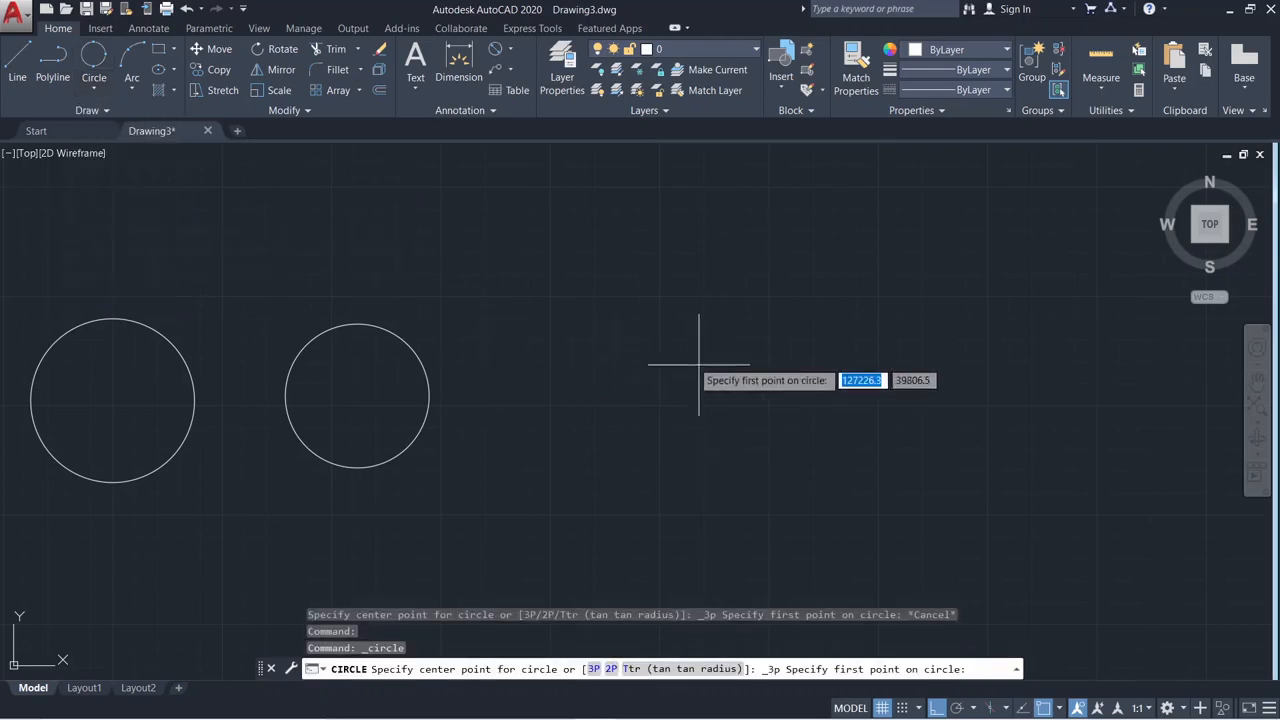
left_click(672, 341)
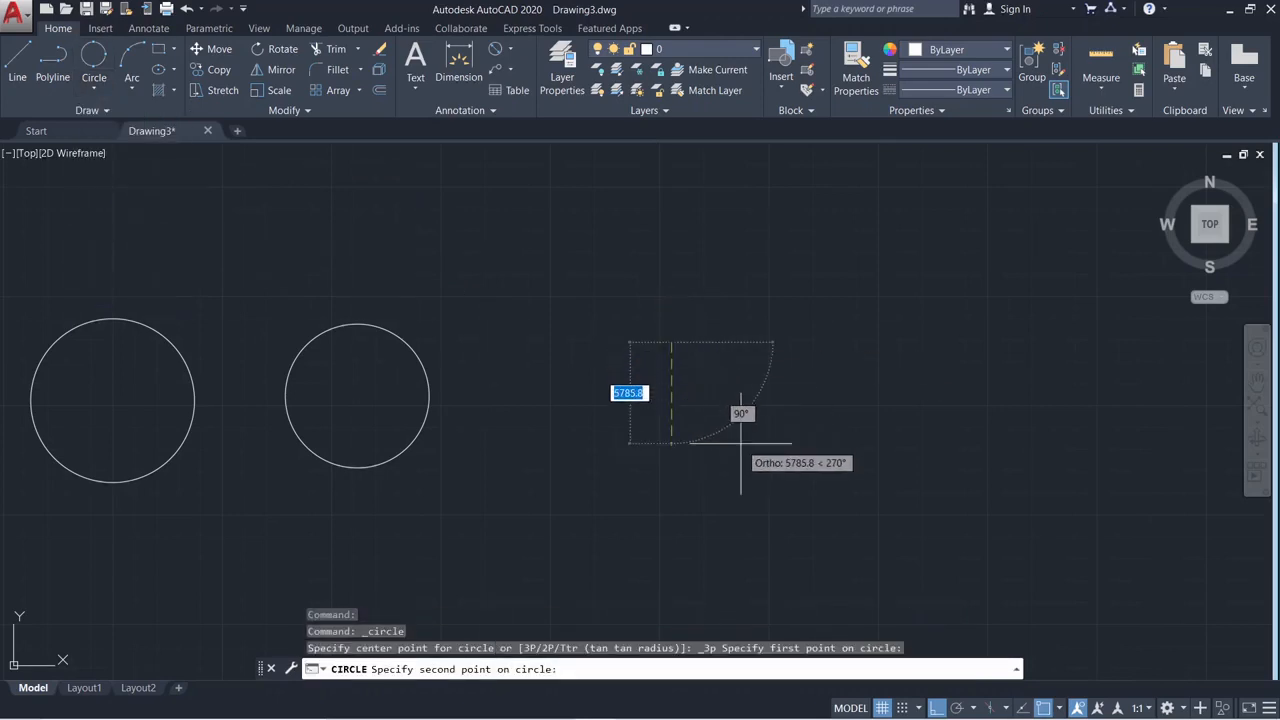
left_click(672, 443)
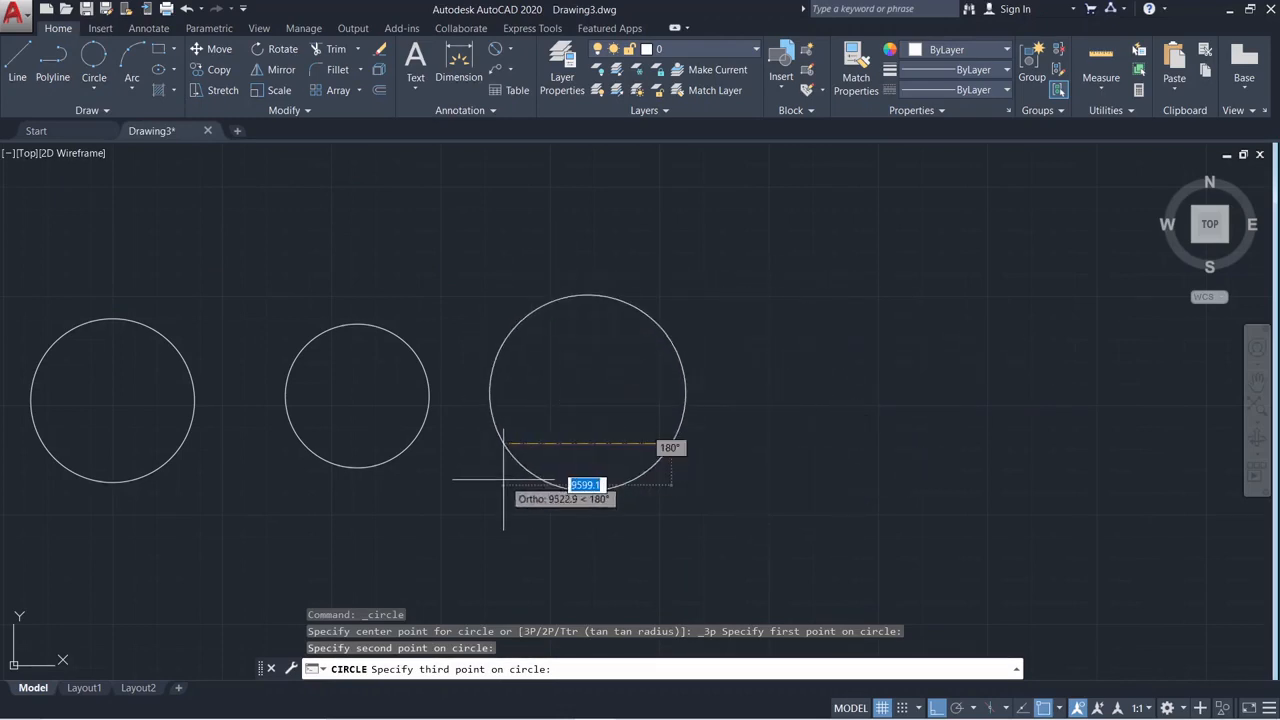
left_click(499, 433)
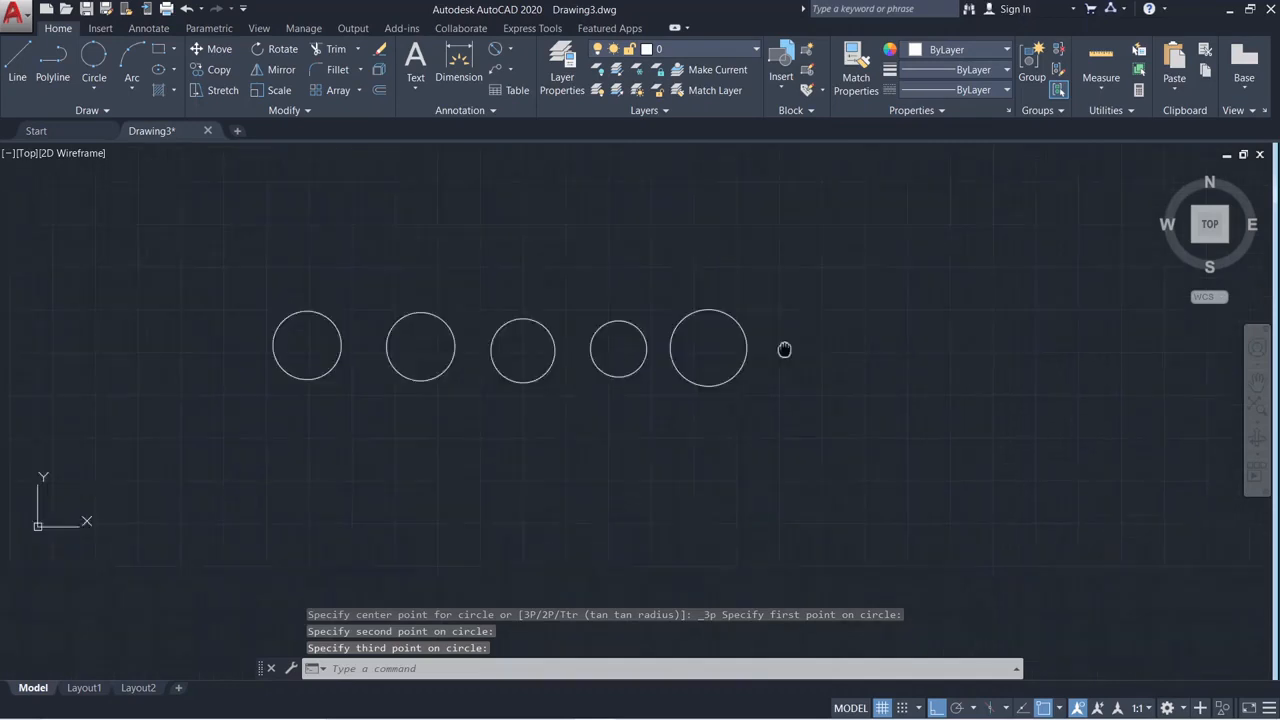
Select all five circles with a crossing window and erase them
left_click(840, 418)
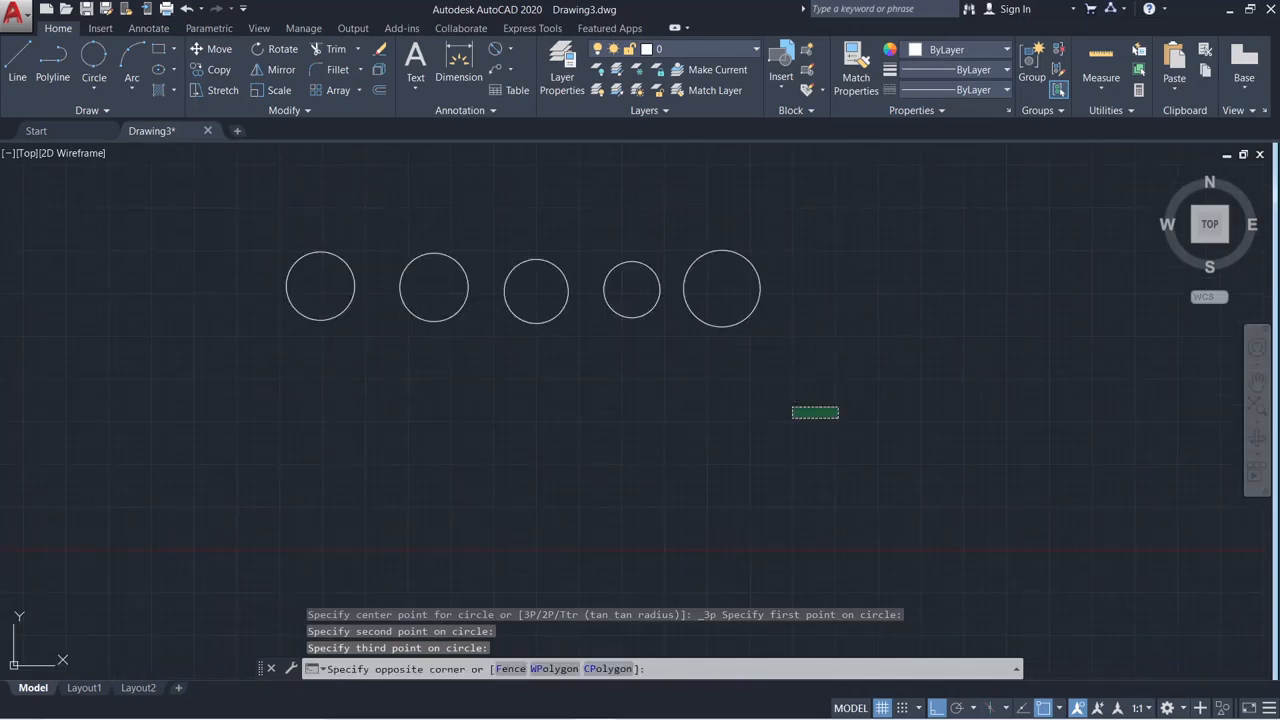
left_click(138, 230)
key("Delete")
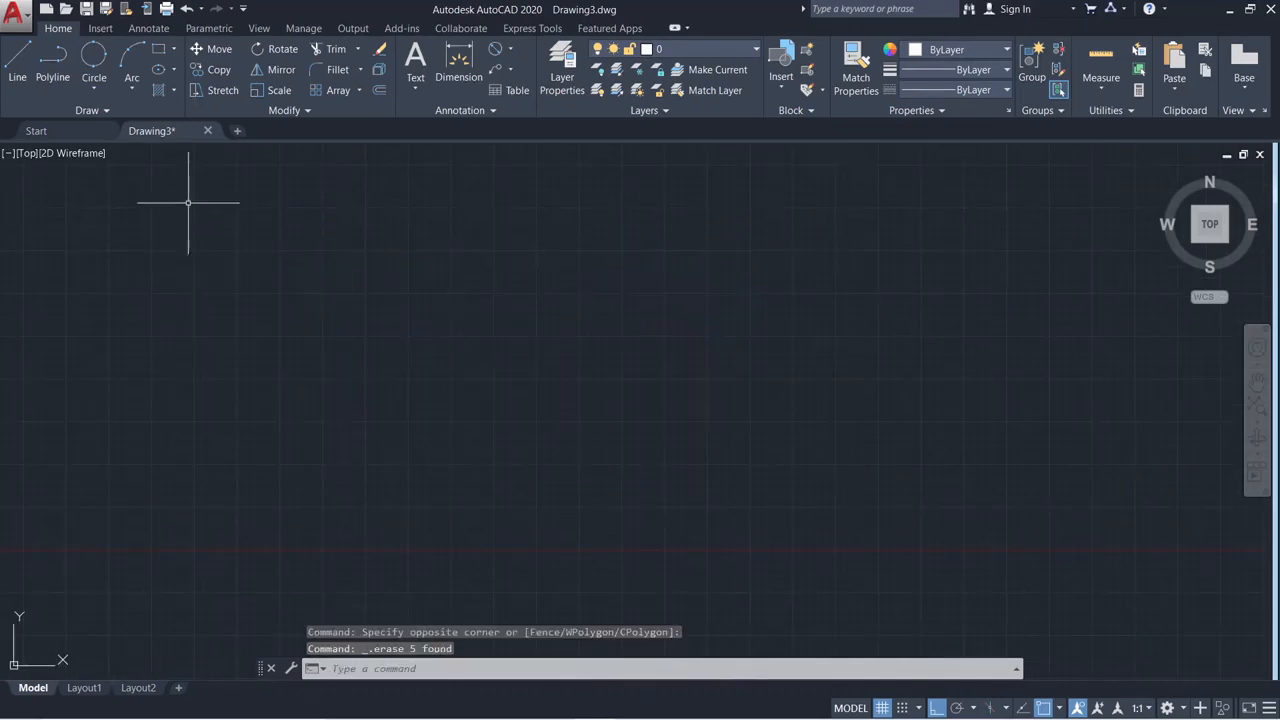
left_click(94, 88)
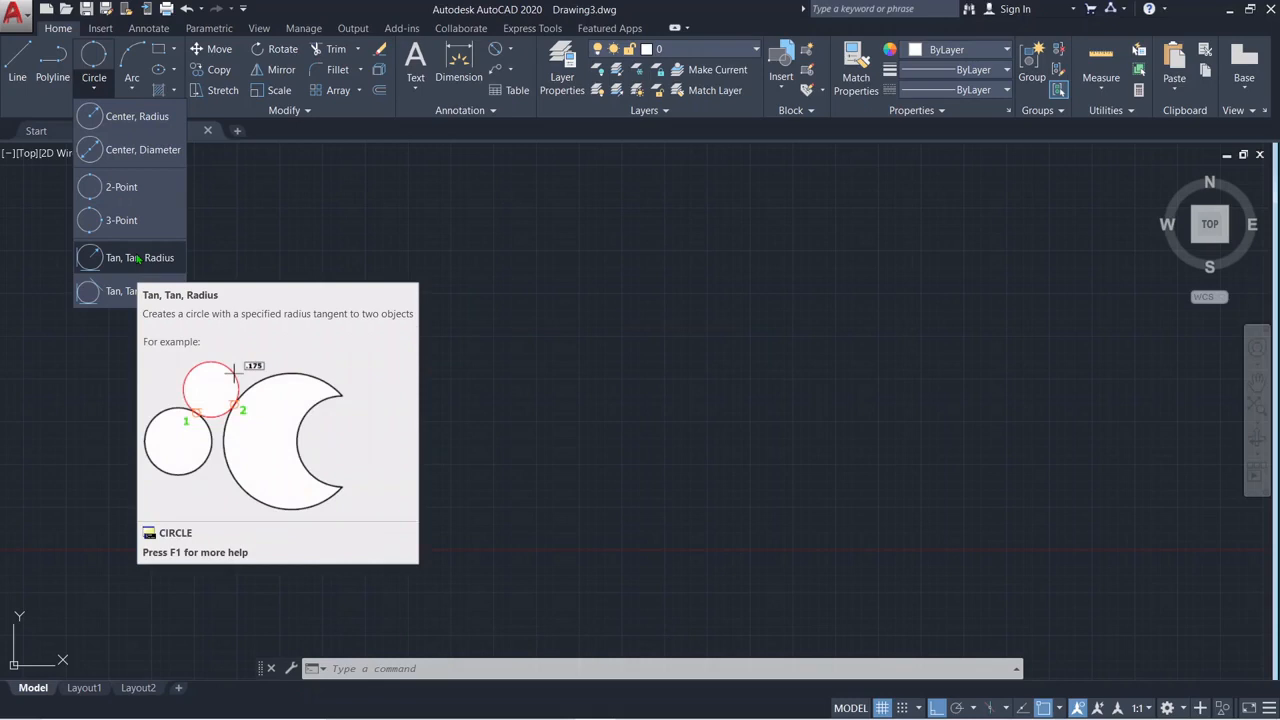
key("Escape")
key("Escape")
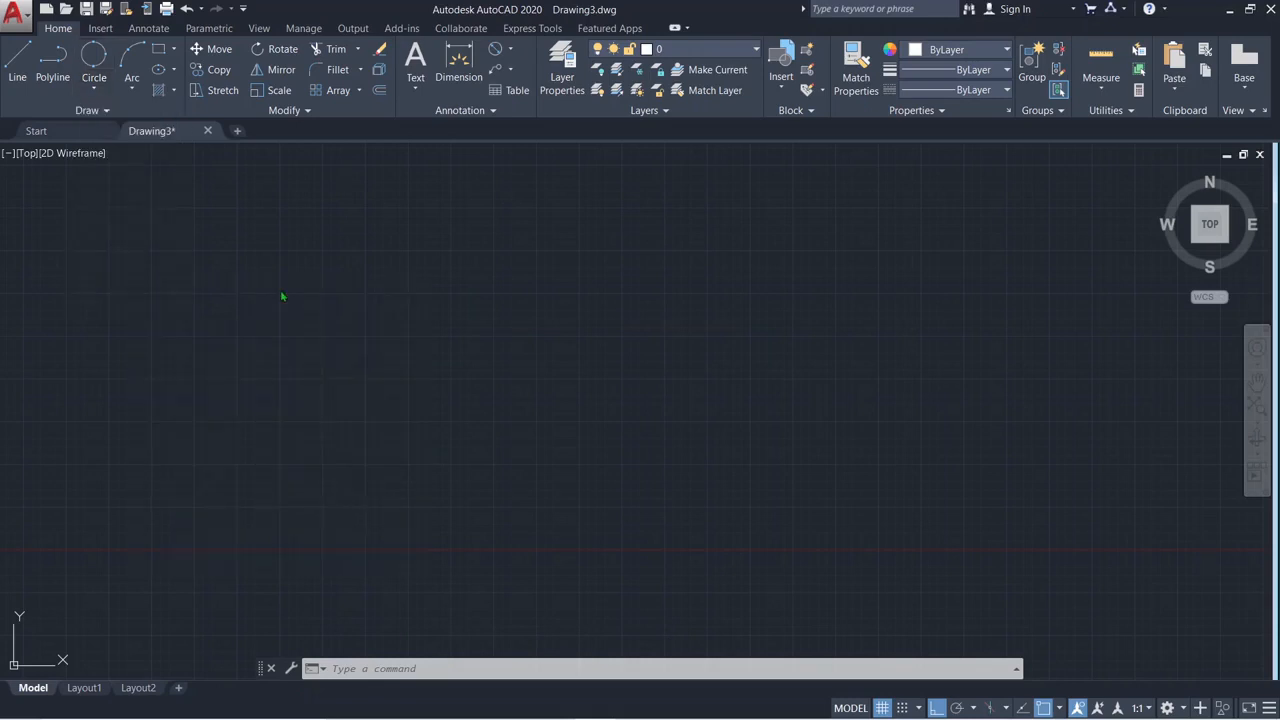
Draw an arc in the upper left of the empty drawing area with the 3-Point method
left_click(132, 89)
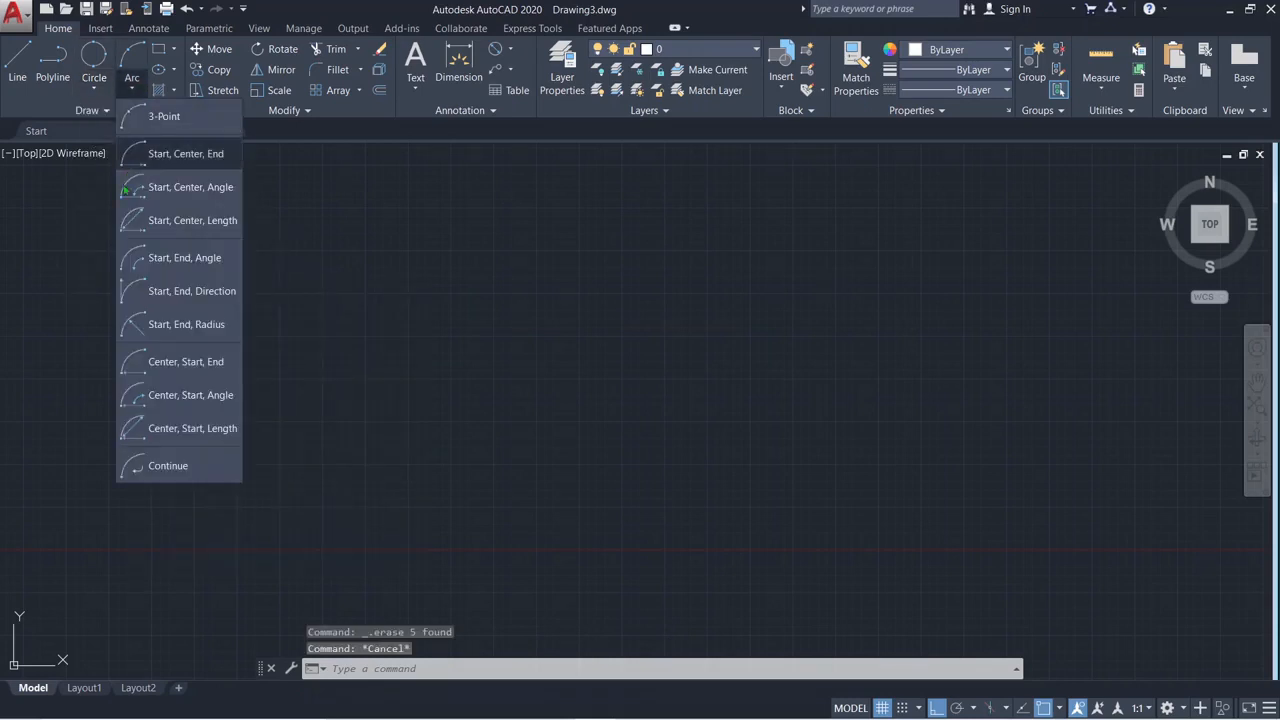
left_click(185, 130)
left_click(183, 247)
left_click(344, 280)
left_click(345, 404)
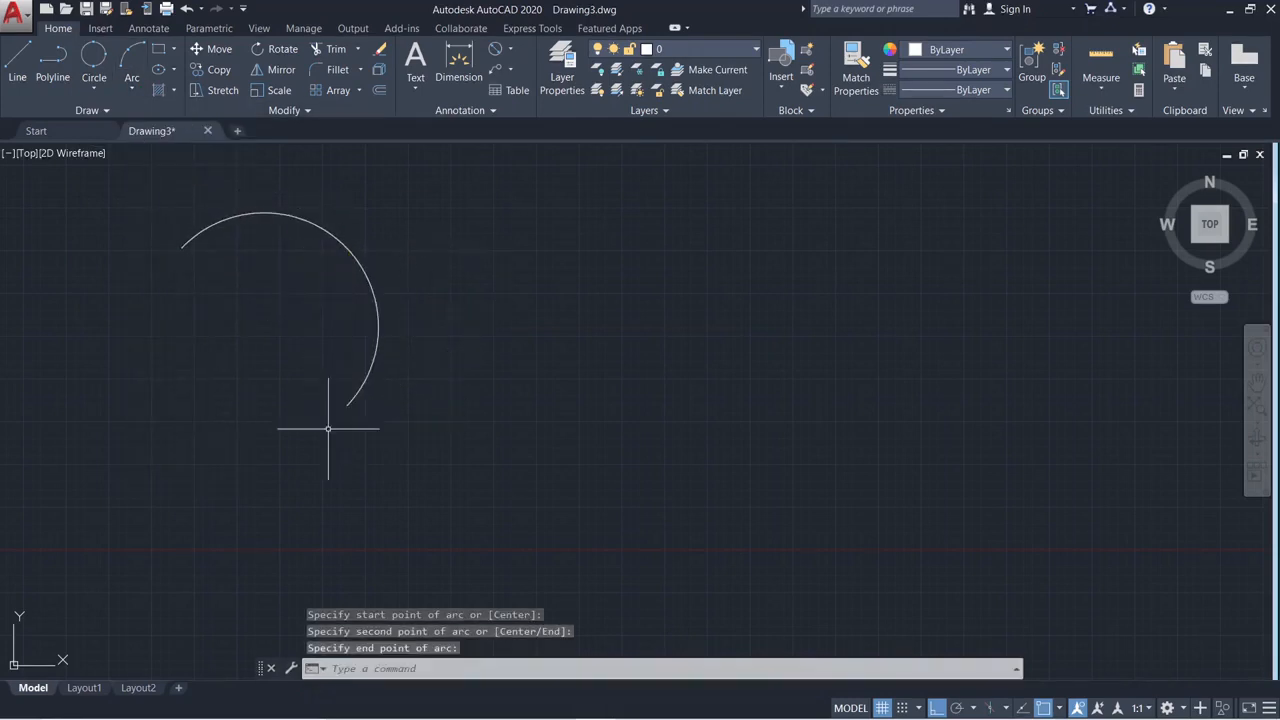
Draw a large three-quarter arc to the right of the first with the Start, Center, End method
left_click(131, 90)
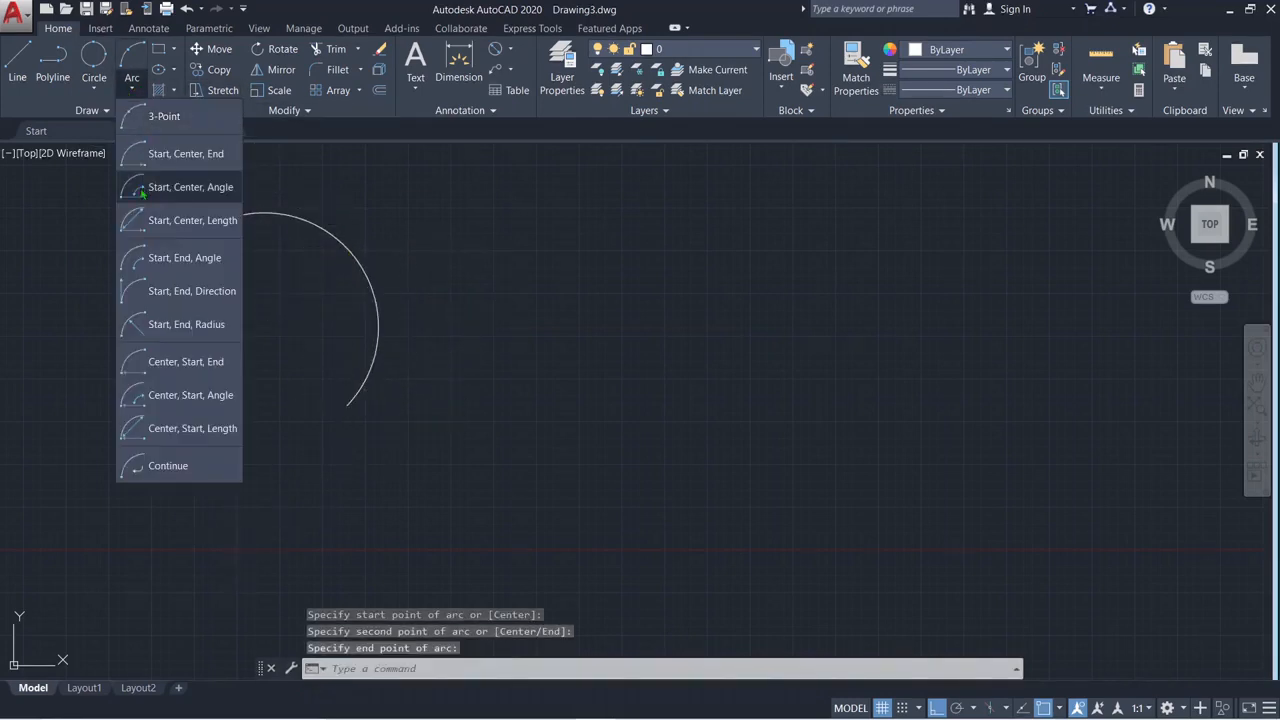
left_click(168, 157)
left_click(633, 424)
left_click(914, 361)
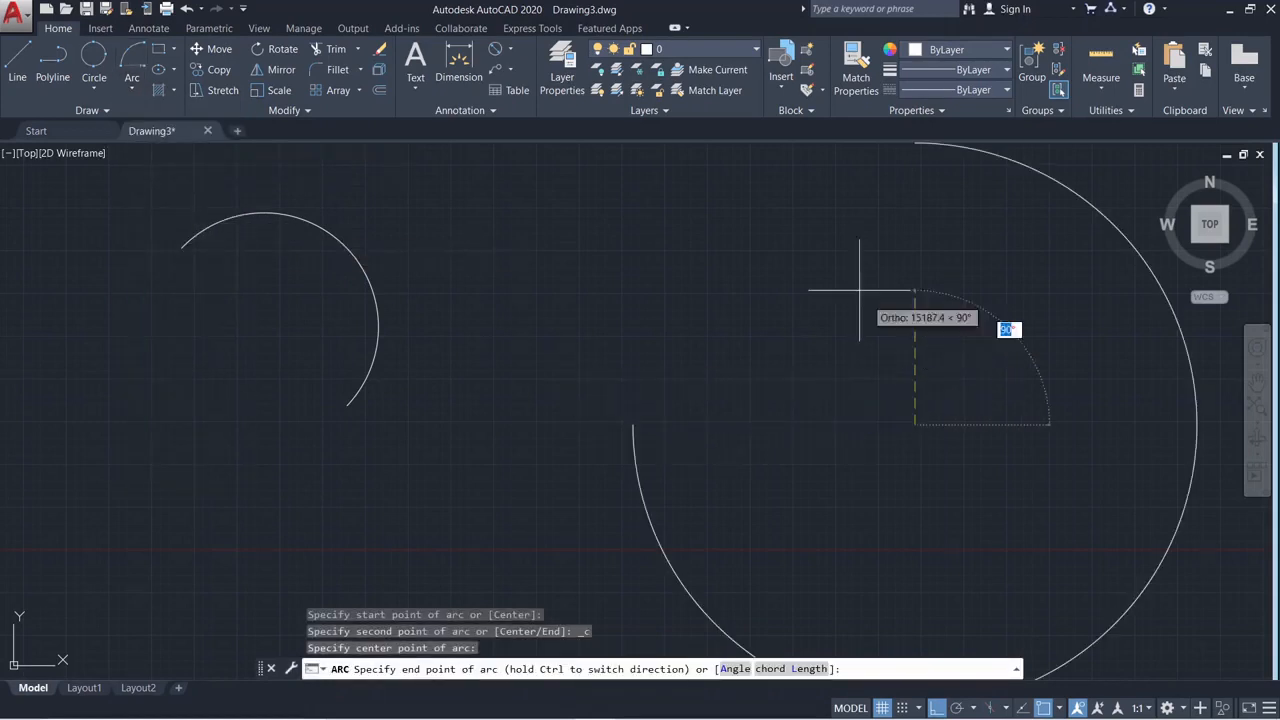
left_click(857, 271)
scroll(707, 502, "down", 4)
middle_click_drag(614, 457, 277, 437)
left_click(140, 90)
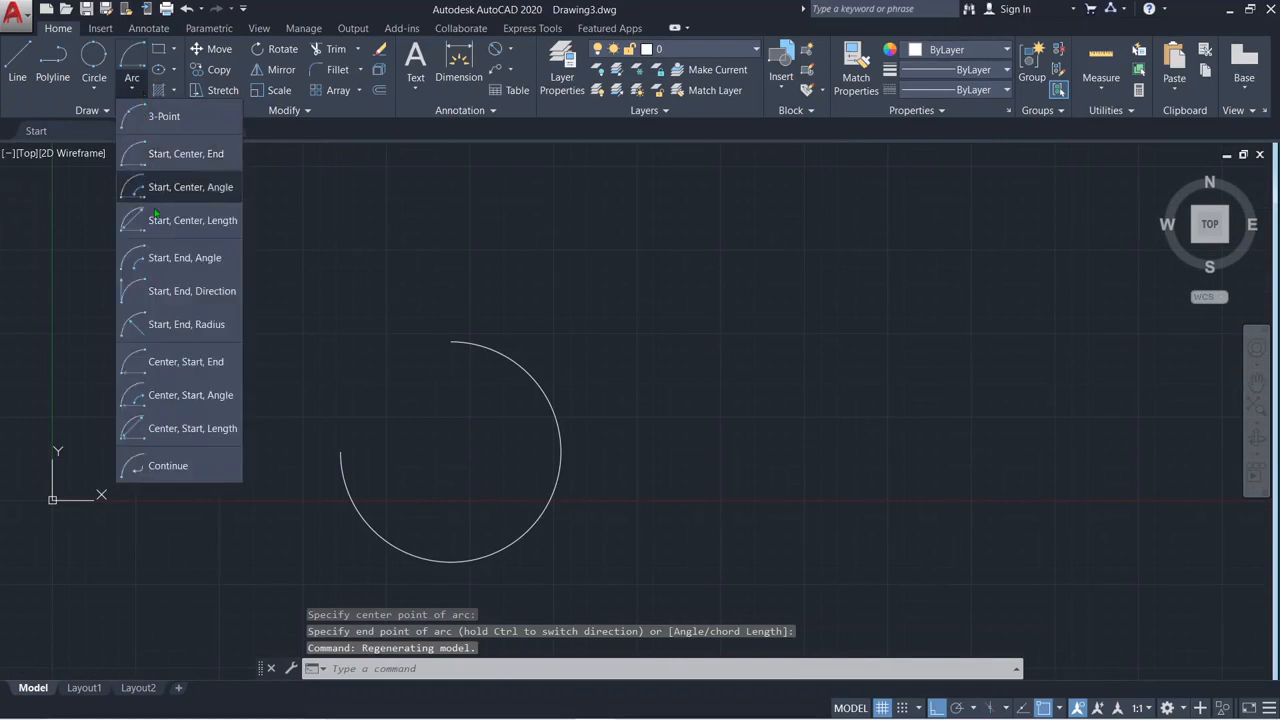
left_click(193, 460)
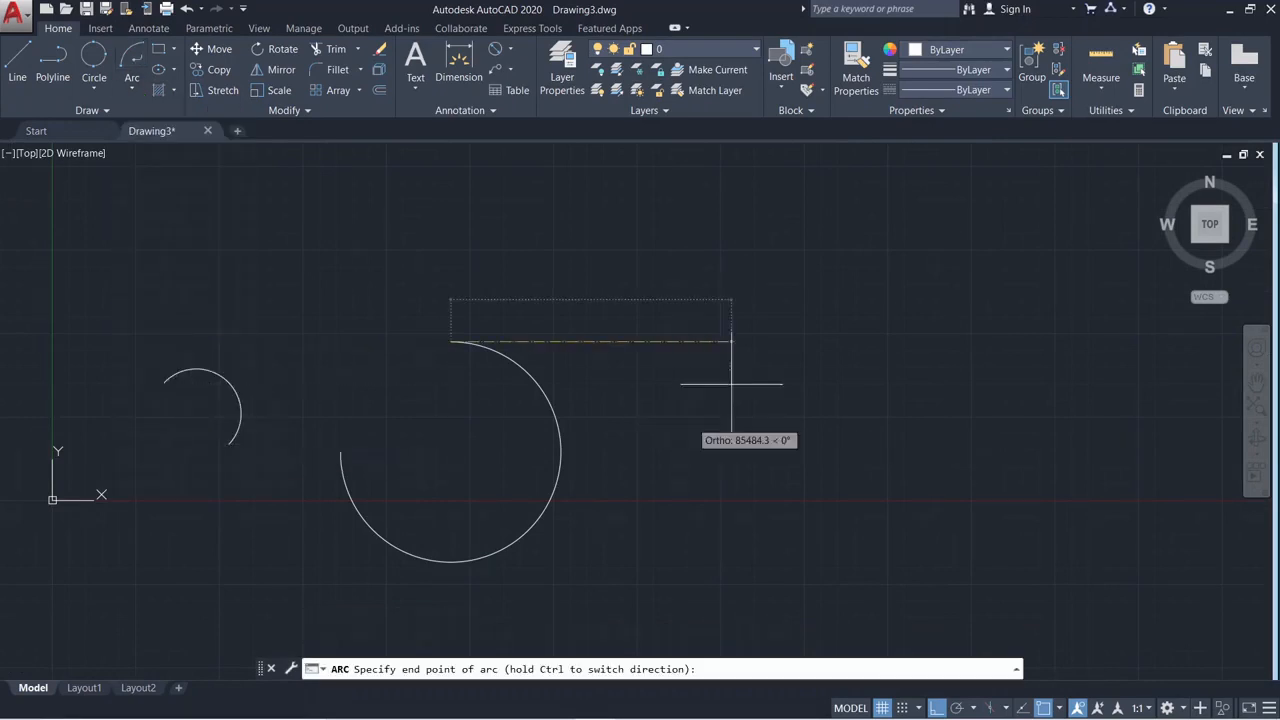
key("Escape")
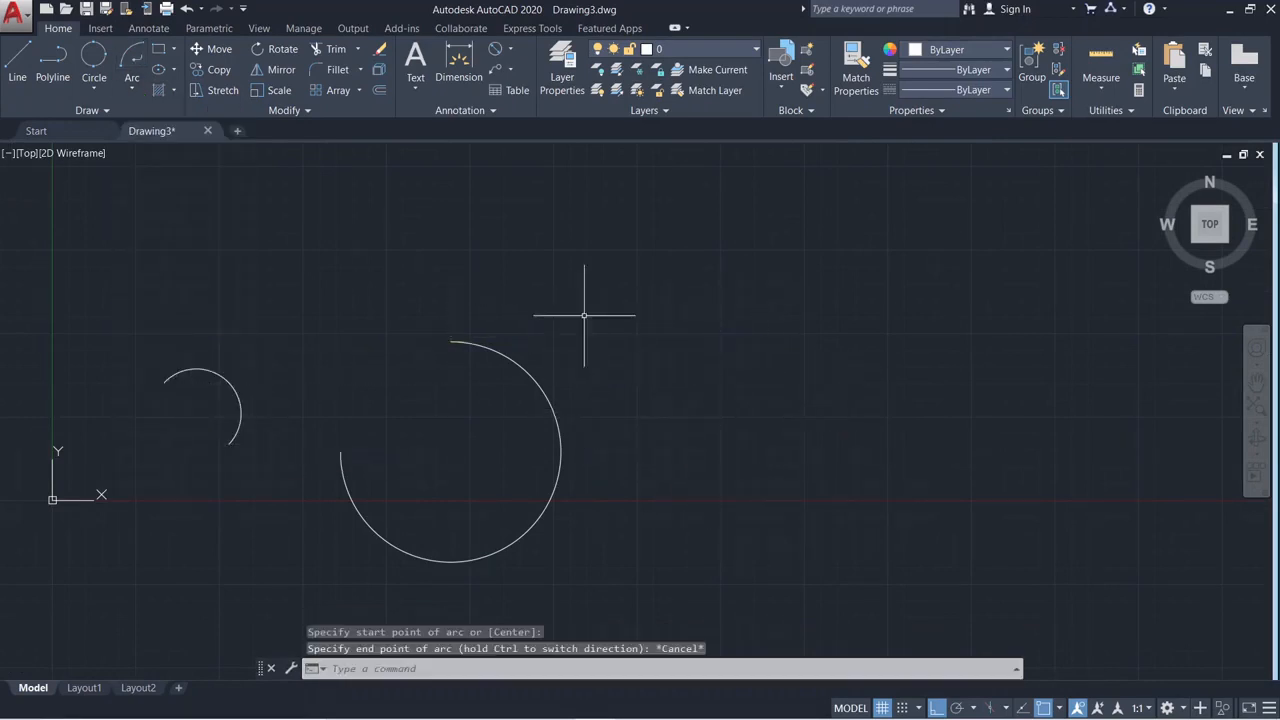
left_click(584, 248)
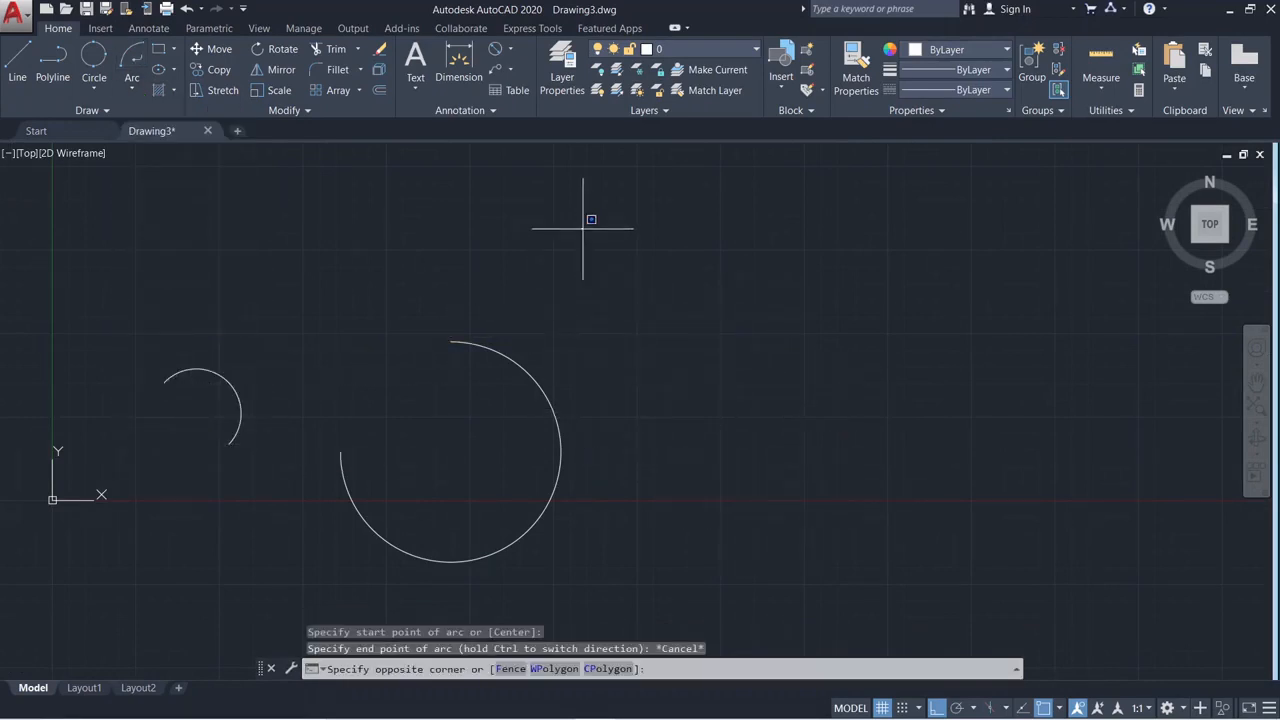
Draw a third arc to the right with the Start, Center, Length method, picking its chord length freehand
left_click(133, 87)
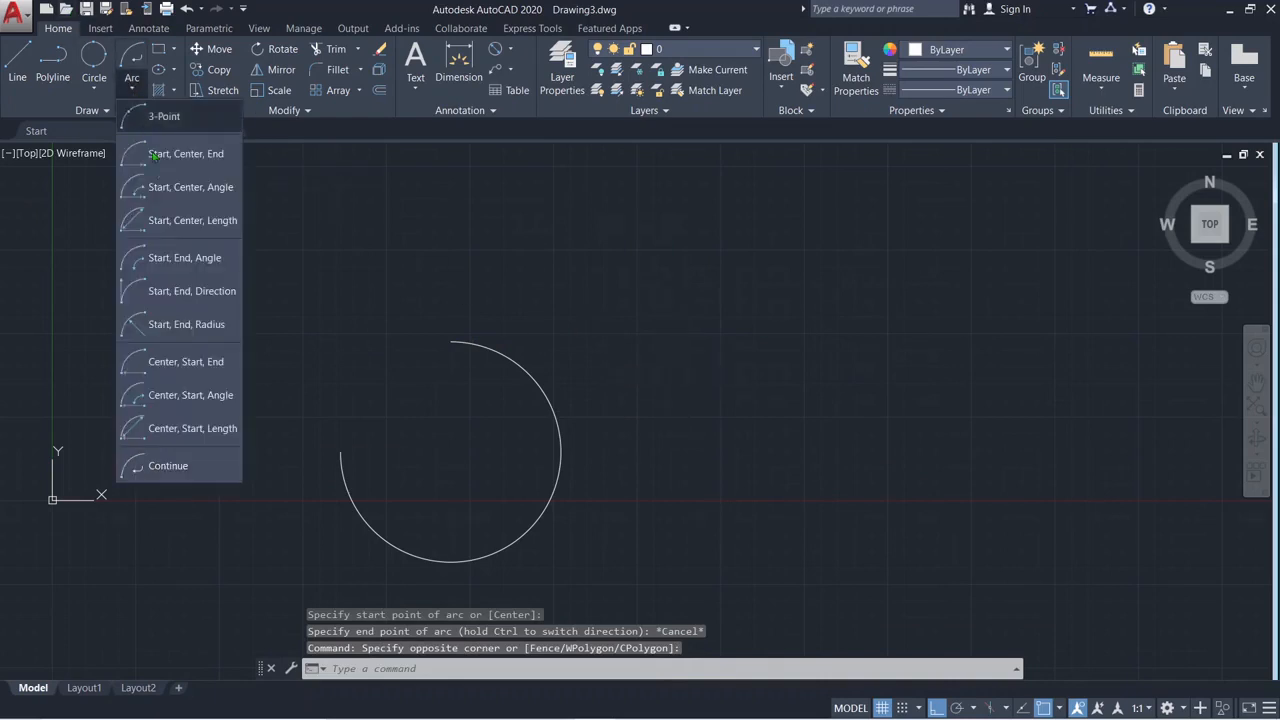
left_click(188, 220)
left_click(601, 287)
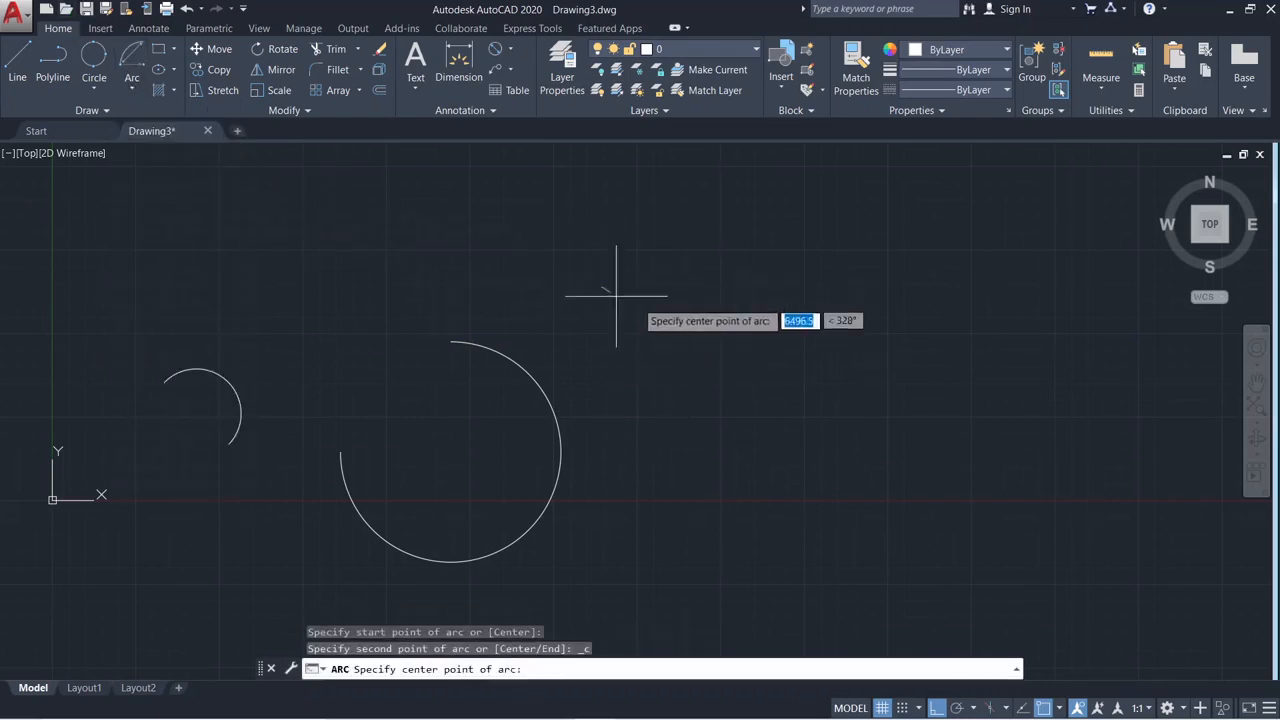
left_click(799, 332)
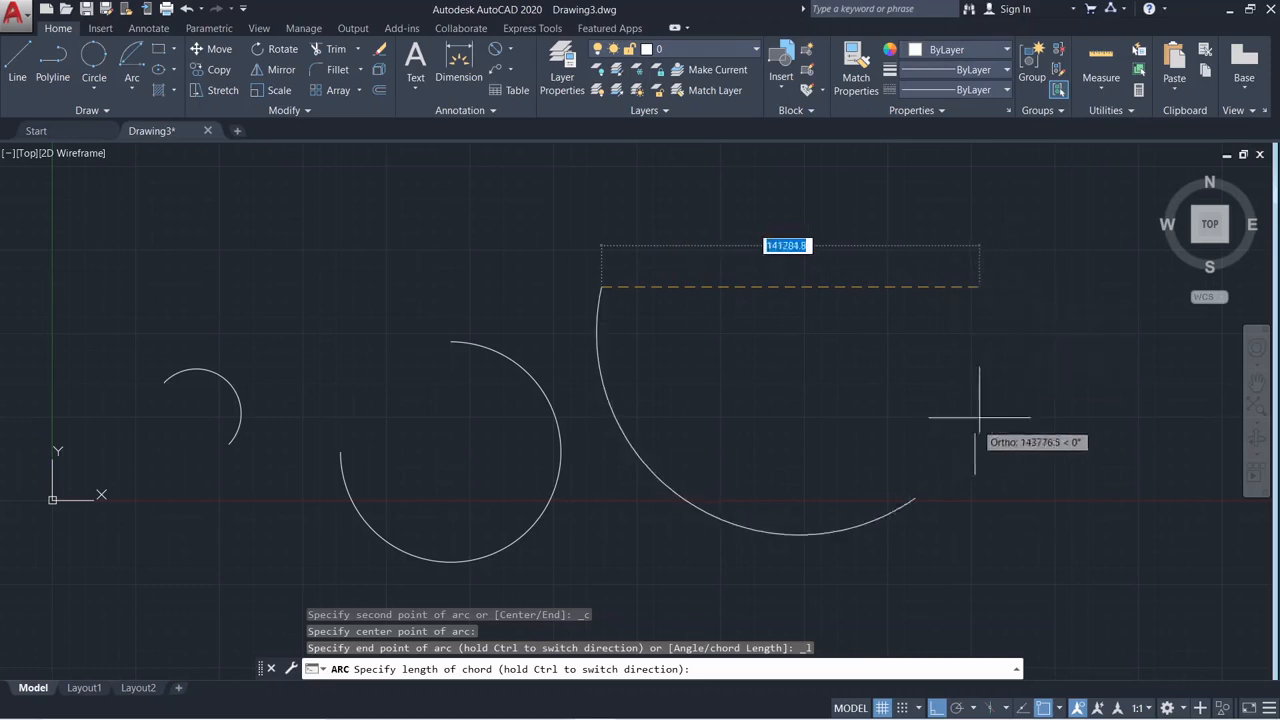
left_click(928, 437)
key("Escape")
Select all three arcs with a crossing window and erase them
scroll(830, 512, "down", 2)
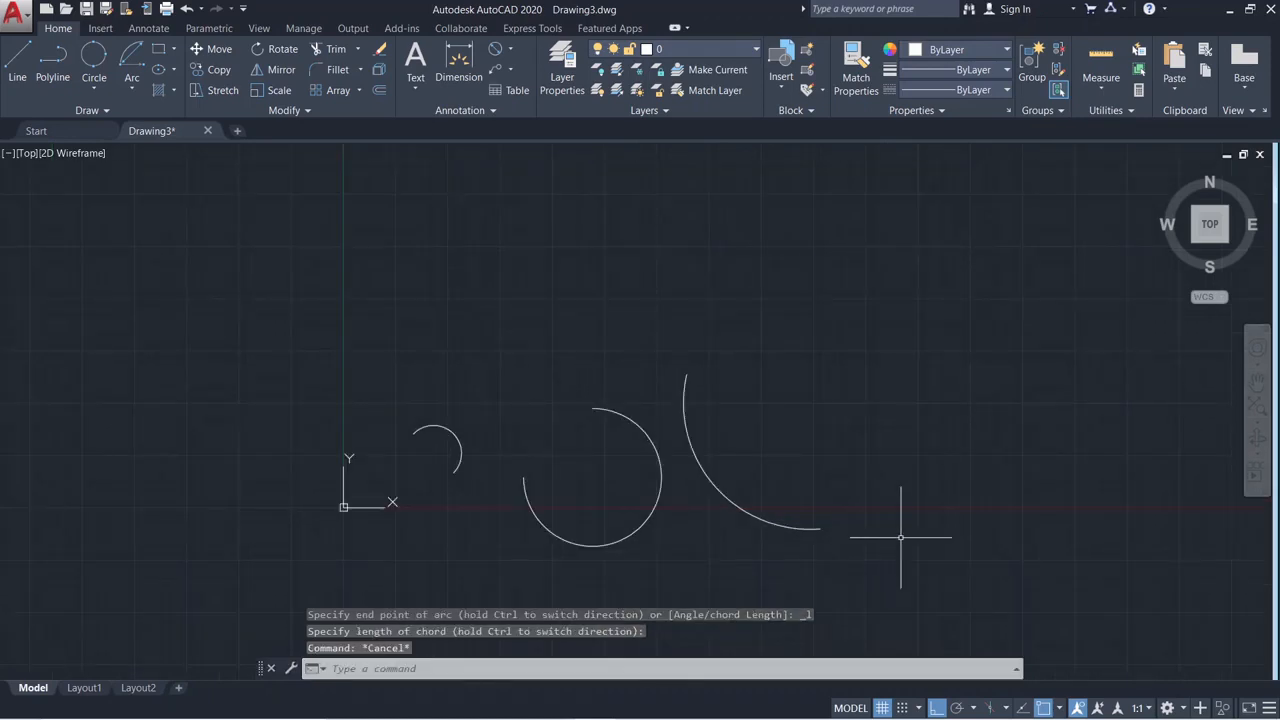
left_click(903, 534)
left_click(301, 284)
key("Delete")
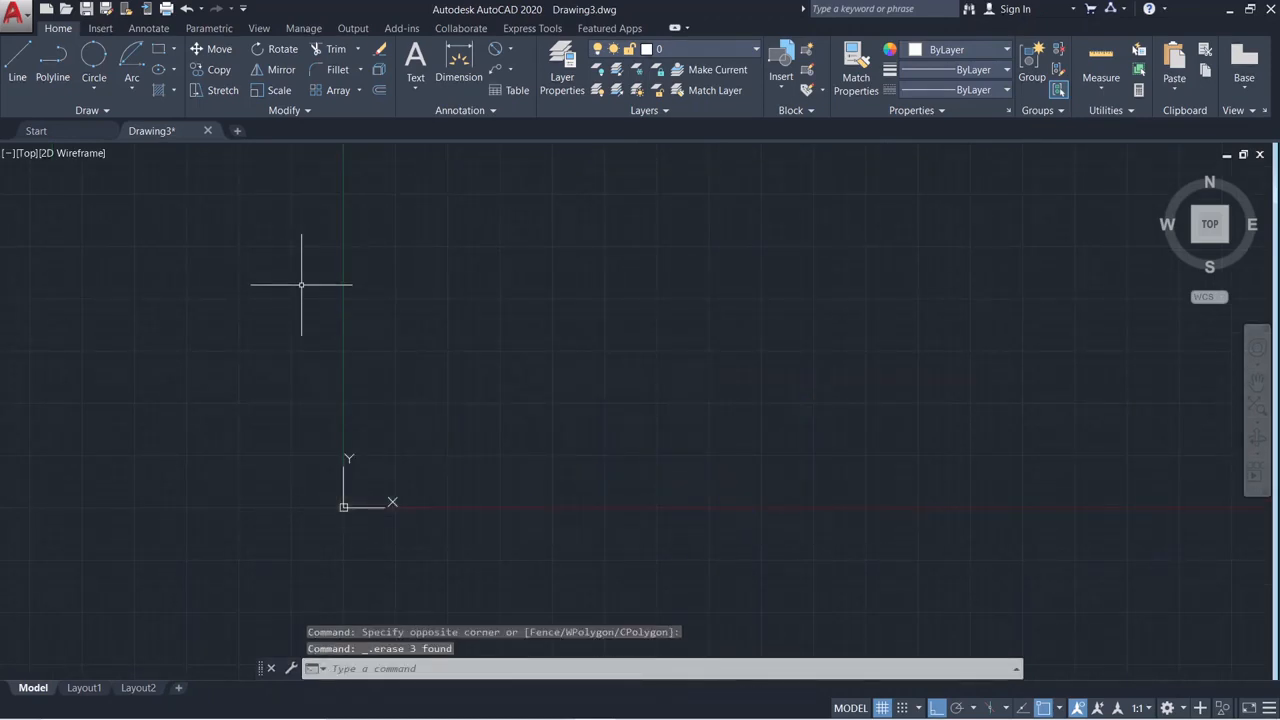
Draw a single horizontal line in the upper left of the empty drawing area with the Line command
middle_click_drag(387, 304, 4, 456)
middle_click_drag(94, 288, 125, 256)
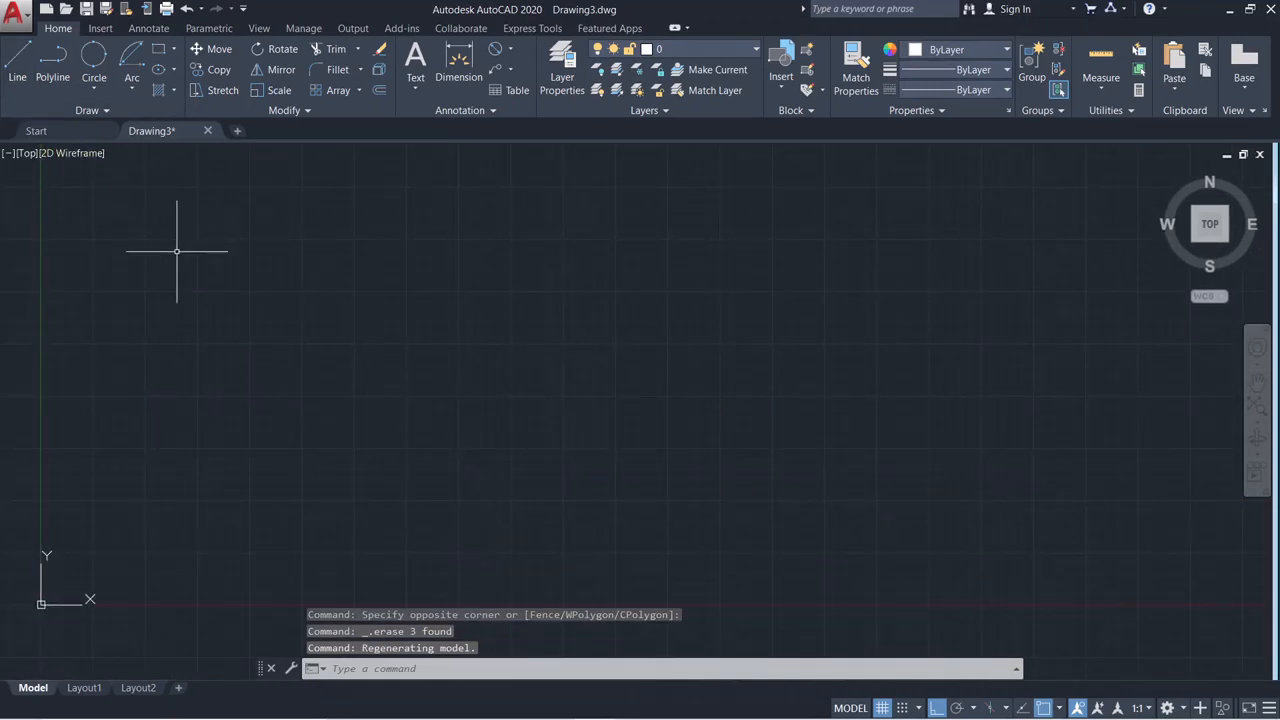
type("l")
key("Return")
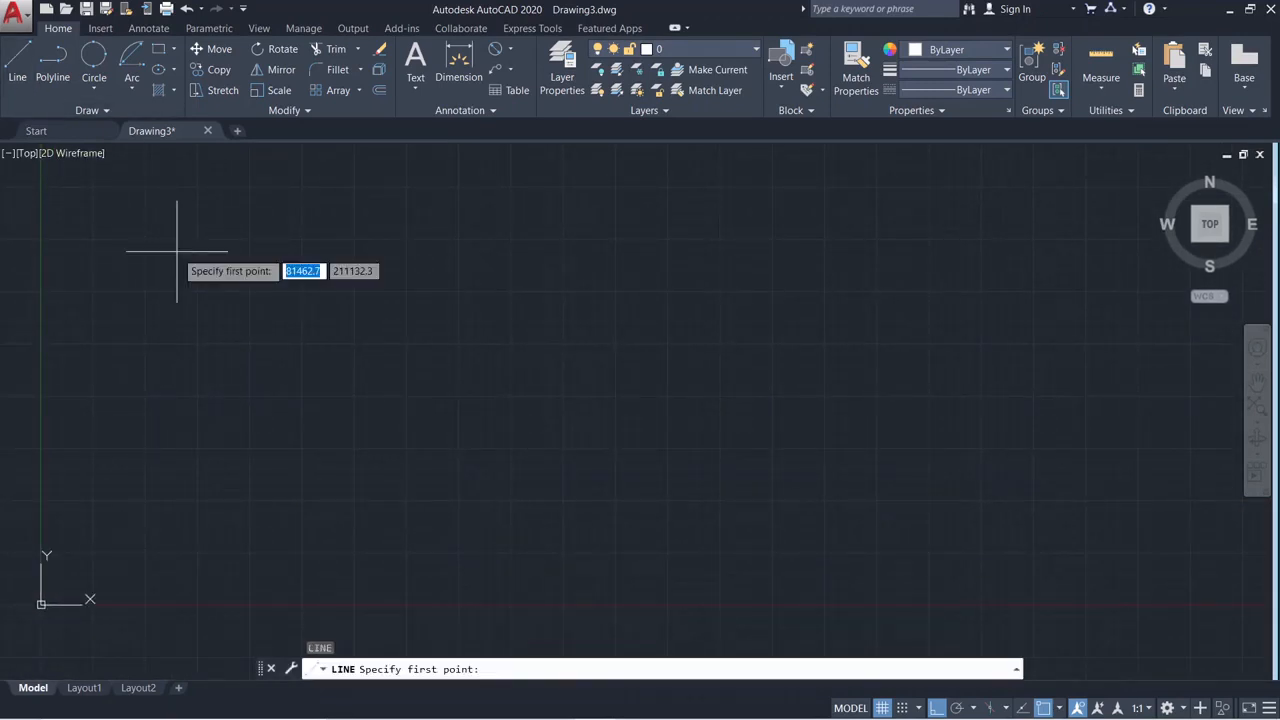
left_click(205, 277)
left_click(557, 352)
key("Escape")
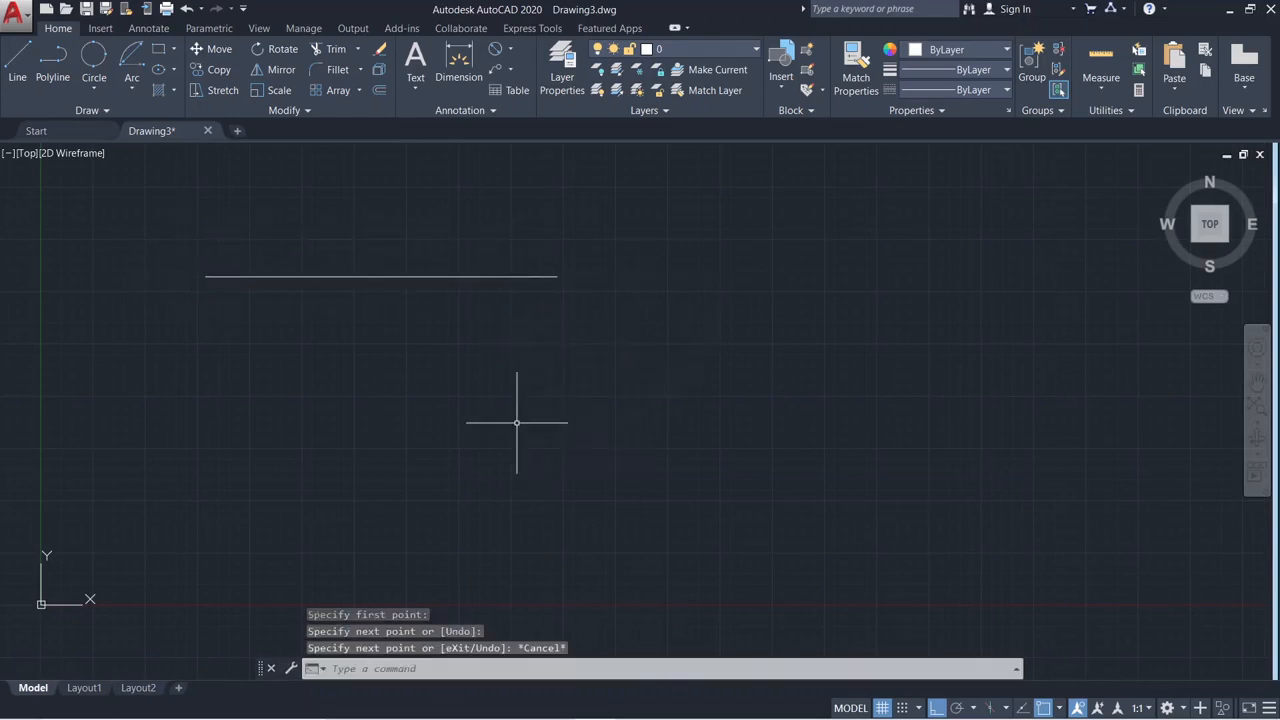
Draw an open six-segment polyline of horizontal and vertical segments below the existing line, finishing with a short downward segment inside the outline
type("p")
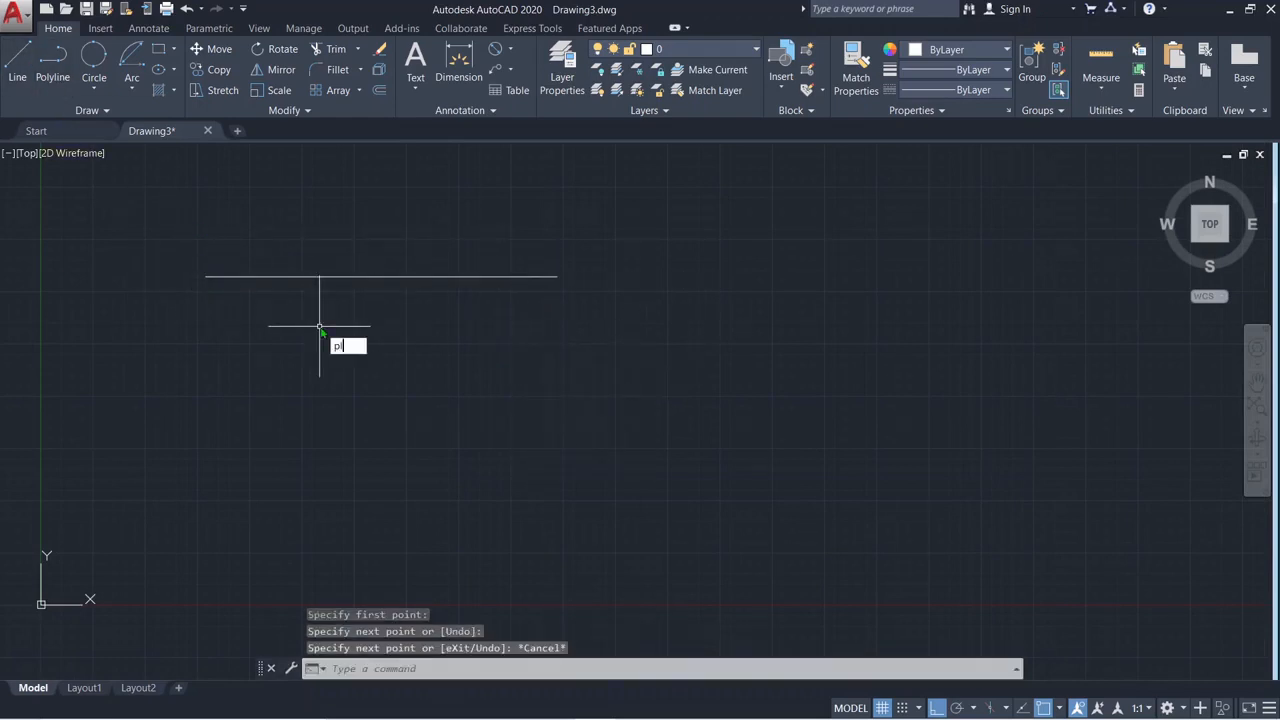
type("l")
key("Return")
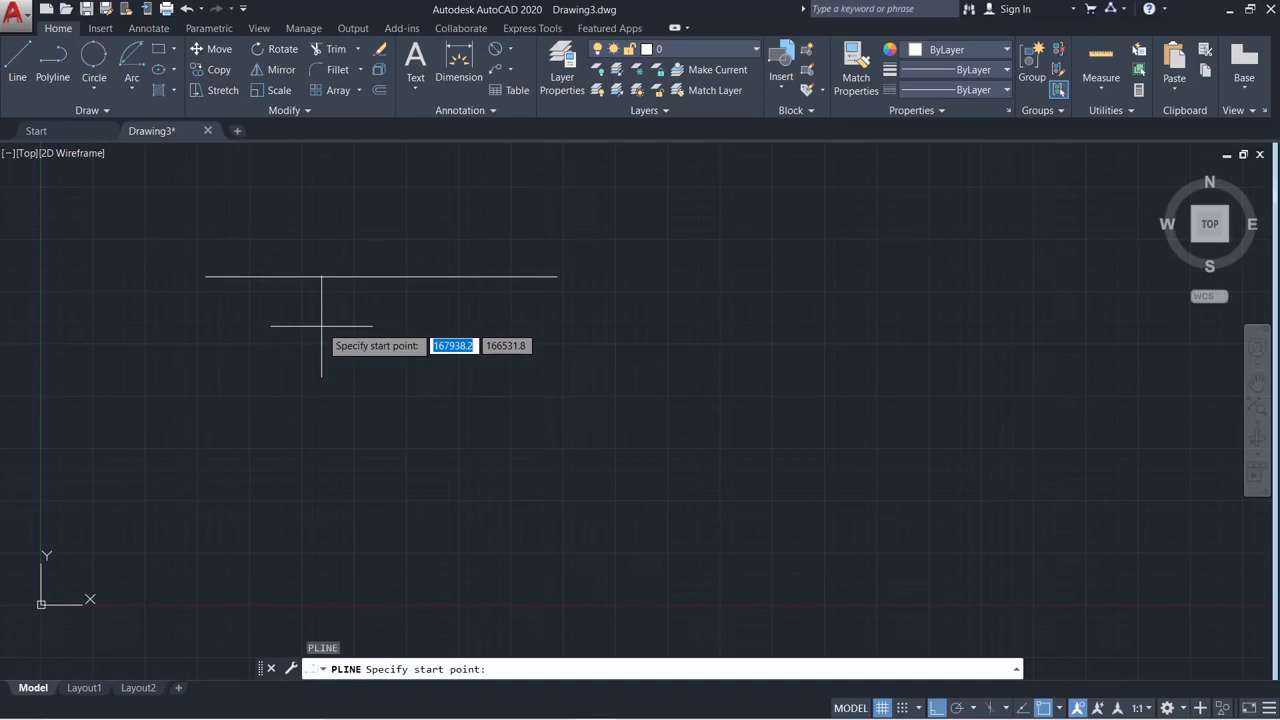
left_click(382, 349)
left_click(714, 349)
left_click(714, 565)
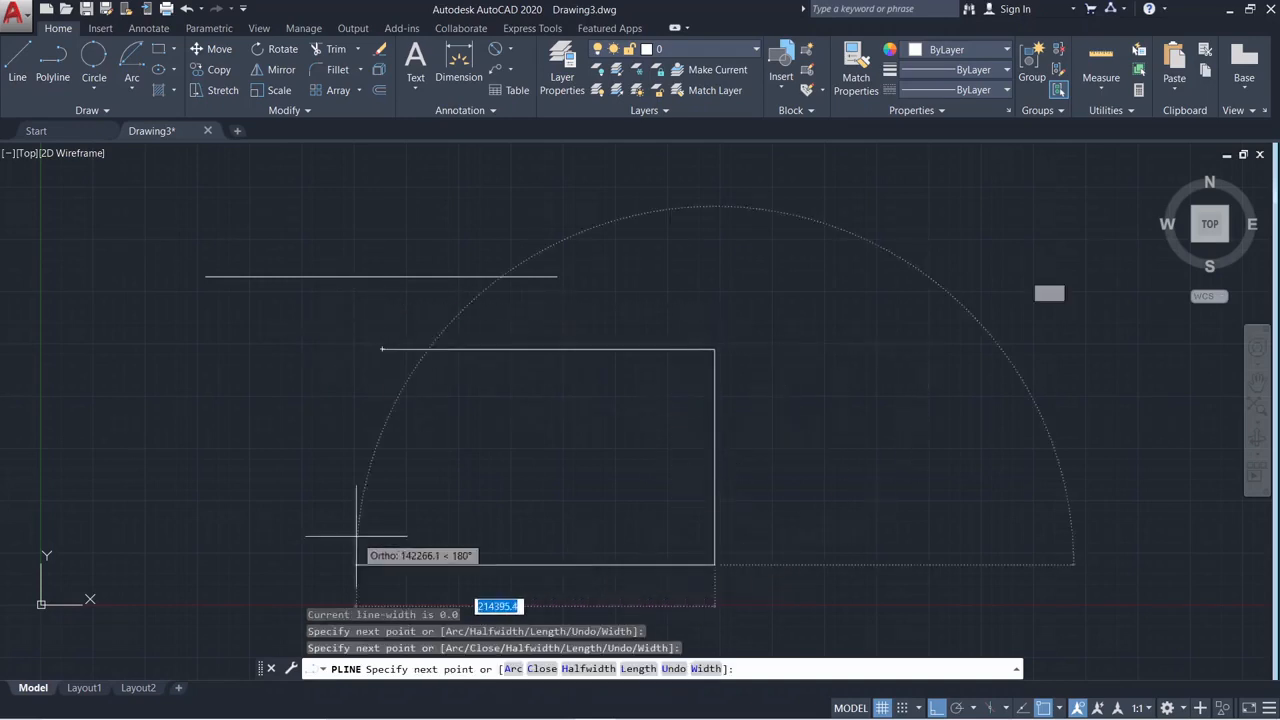
left_click(160, 565)
left_click(160, 333)
left_click(380, 333)
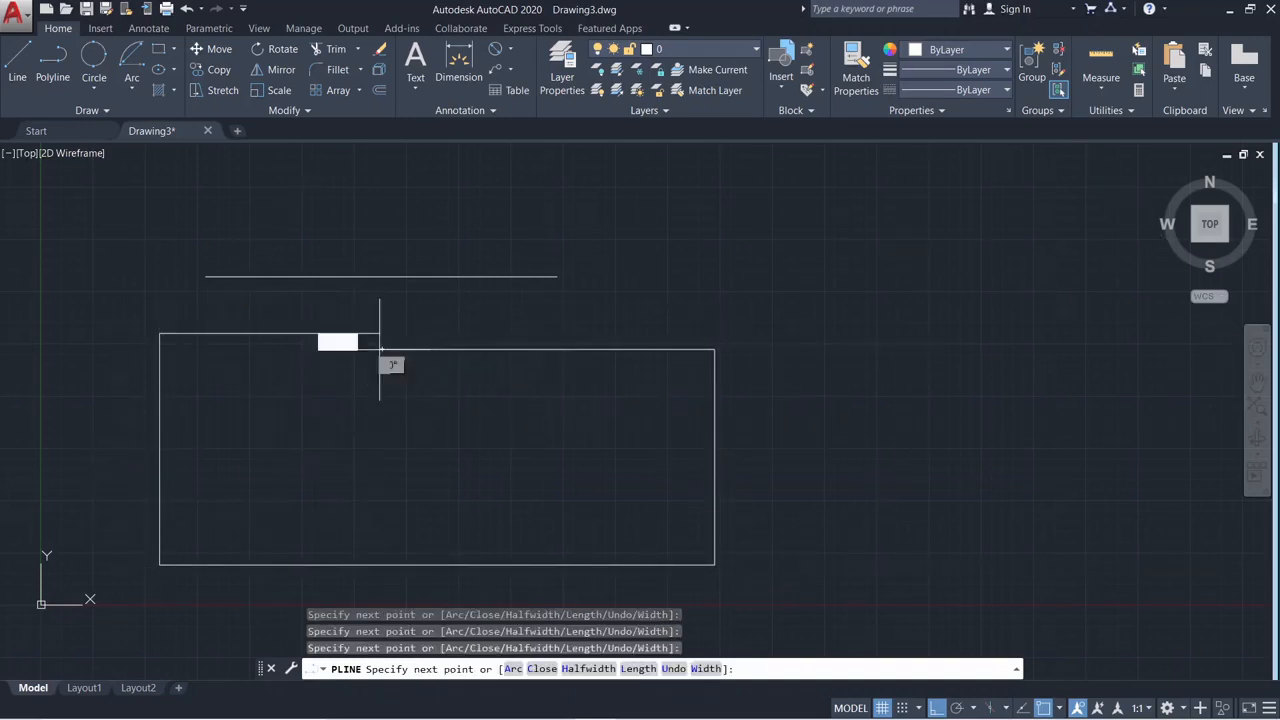
left_click(432, 473)
key("Escape")
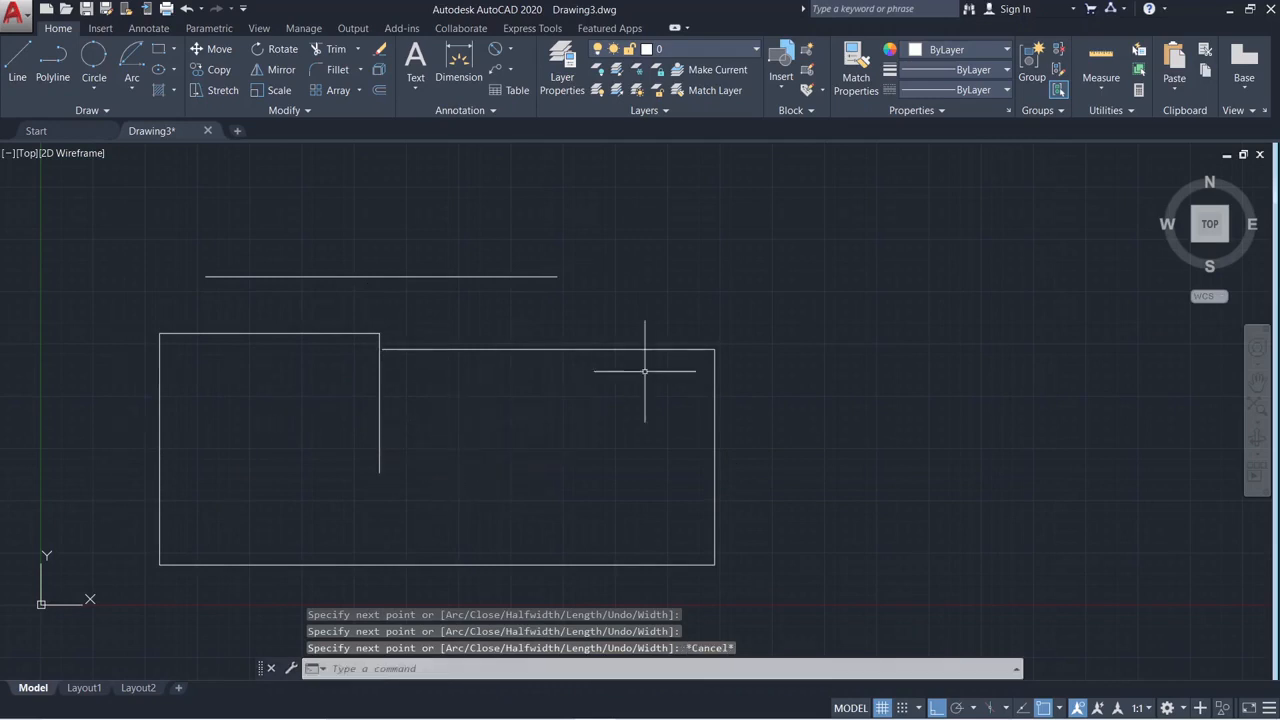
key("Escape")
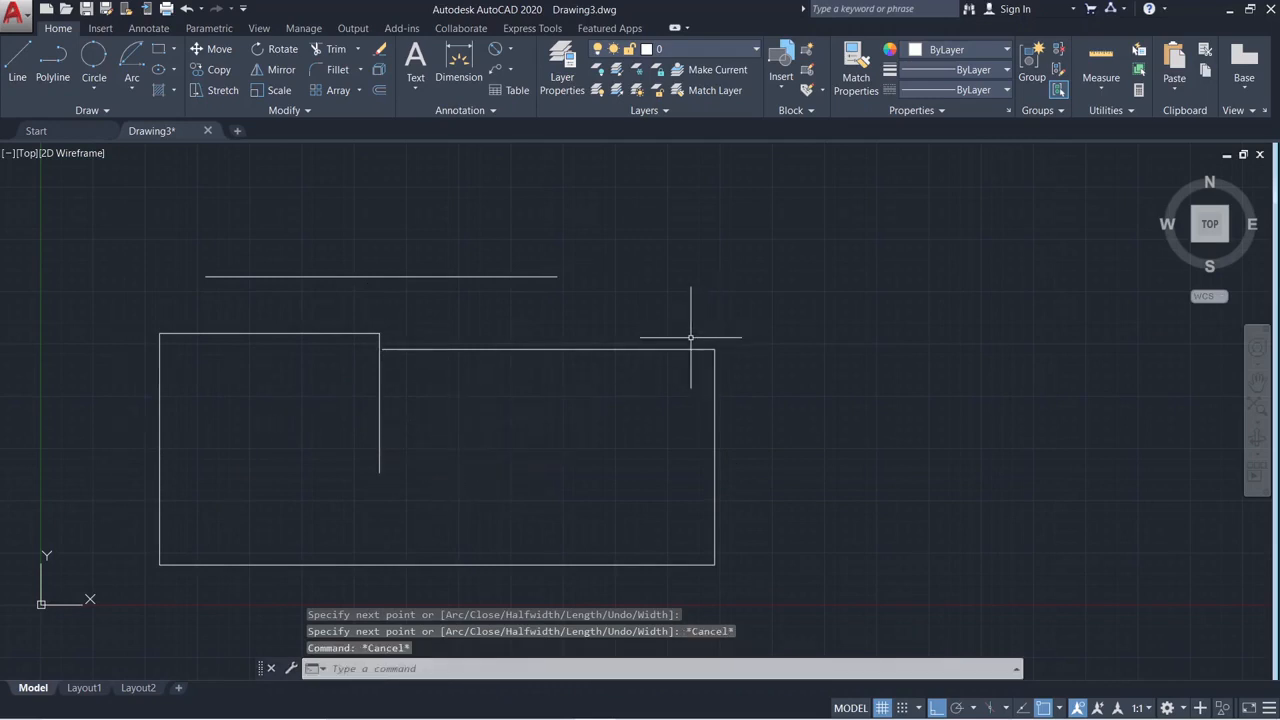
Draw a circle with a radius of about 66104 mm overlapping the polyline's upper right corner
type("c")
key("Return")
left_click(751, 295)
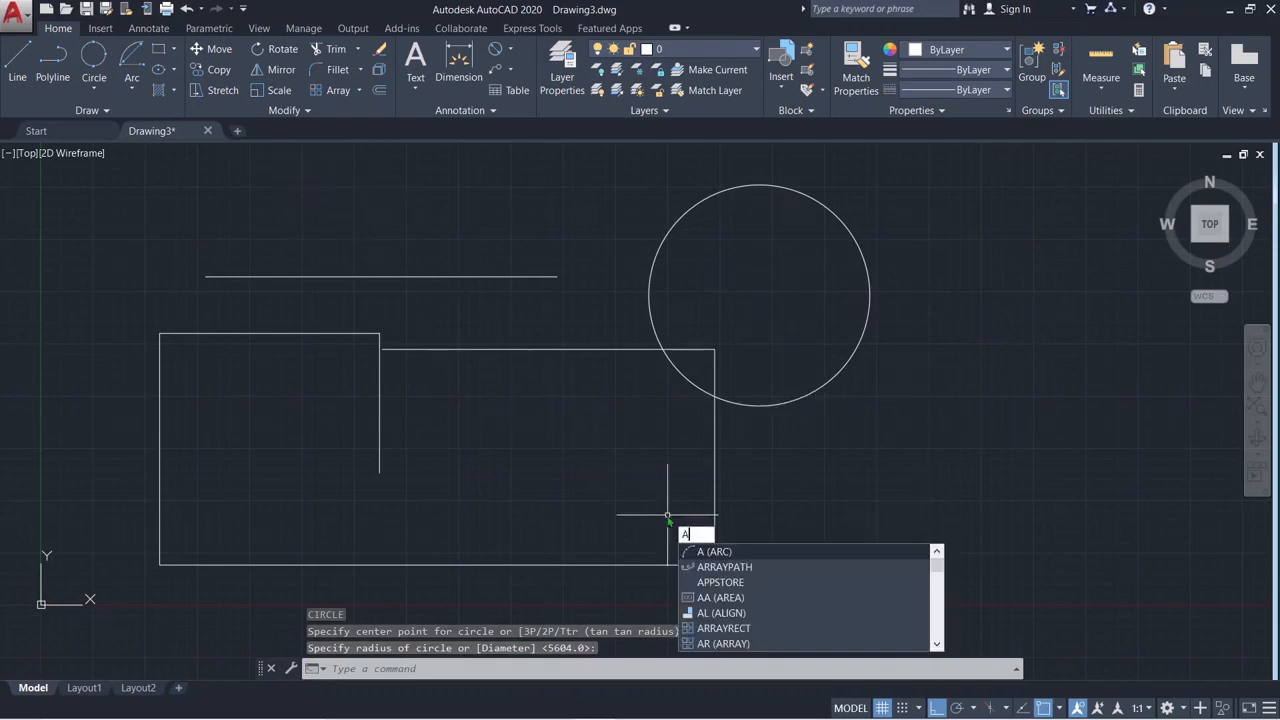
left_click(706, 553)
left_click(1015, 440)
left_click(975, 301)
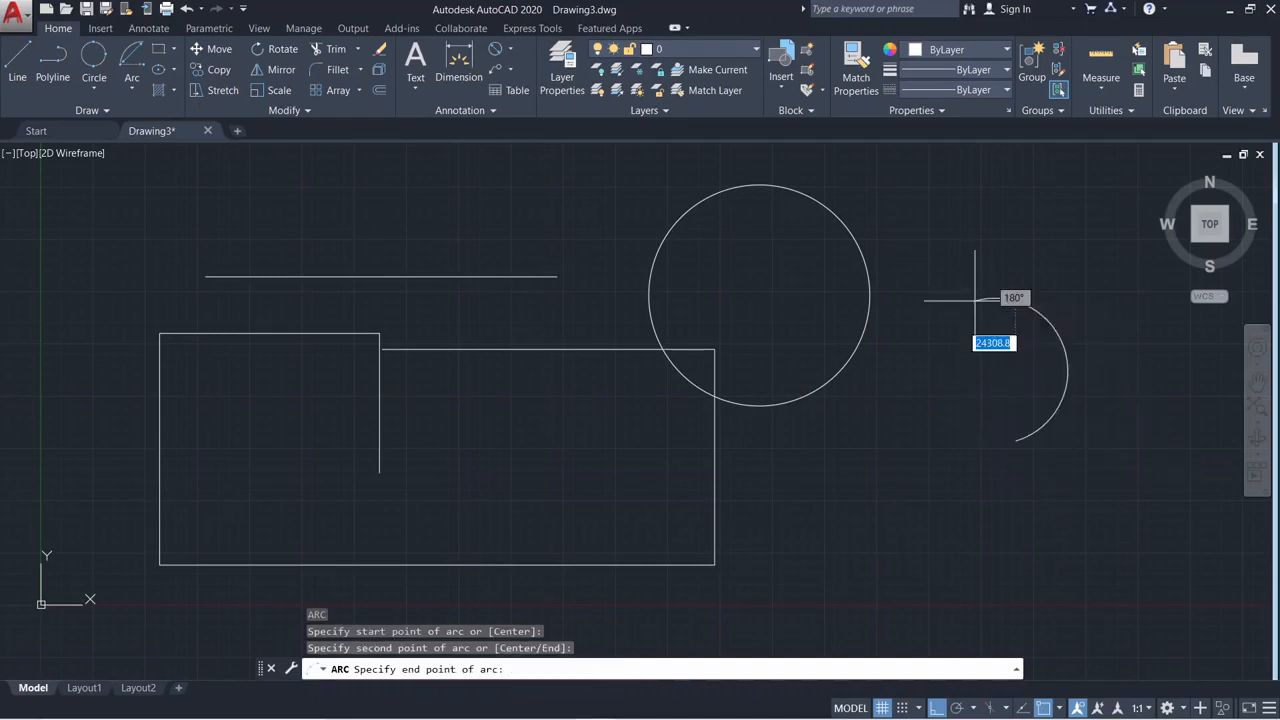
key("Escape")
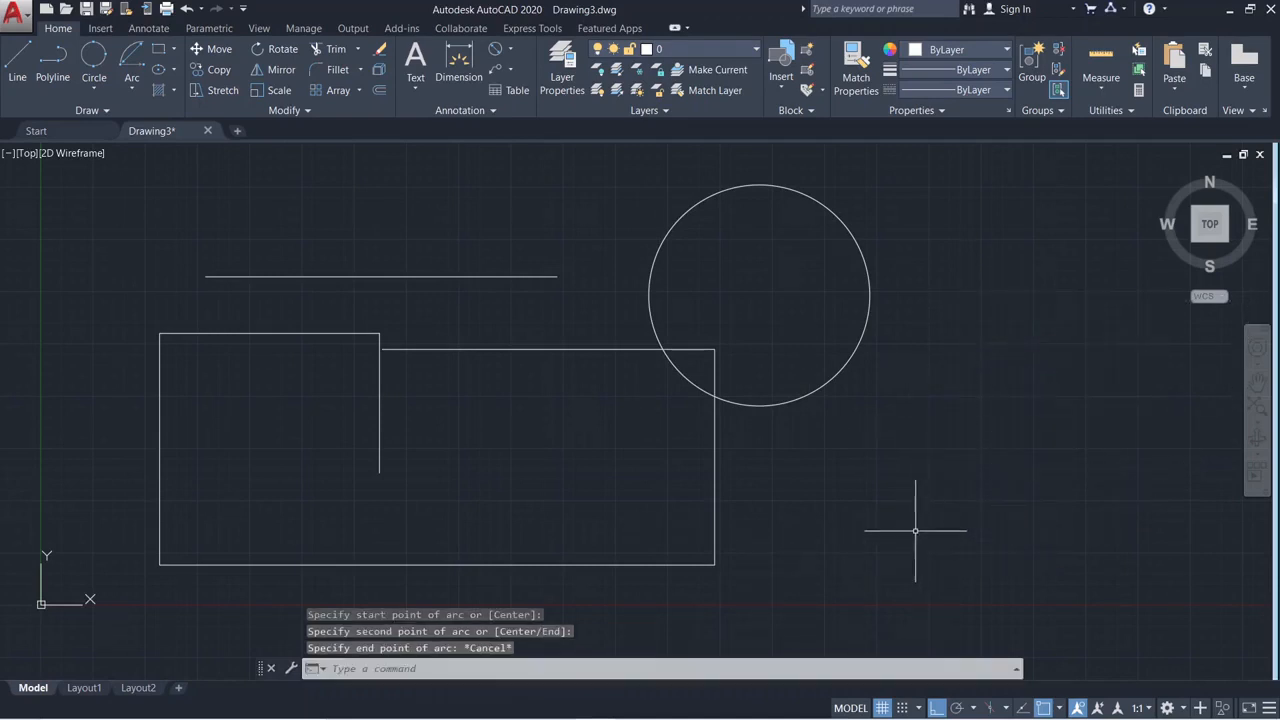
Draw a larger circle by center and radius in the empty area left of the Y axis
scroll(915, 531, "down", 2)
left_click(94, 88)
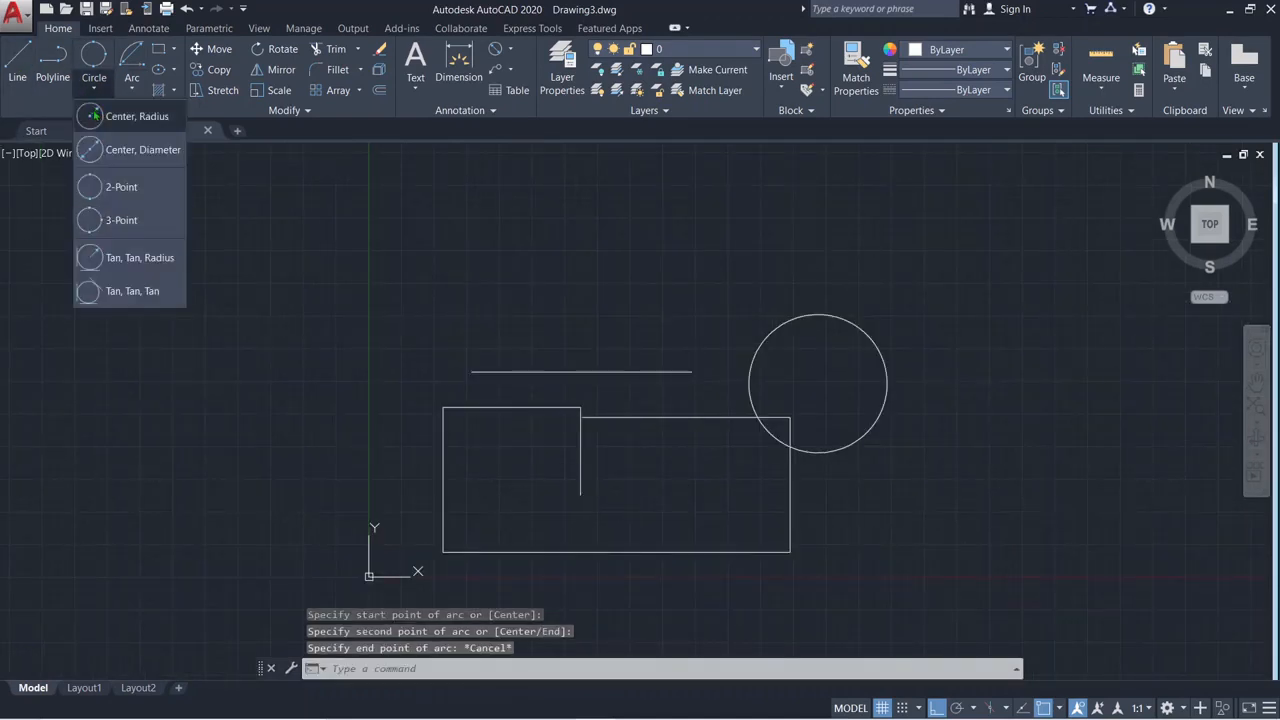
key("Escape")
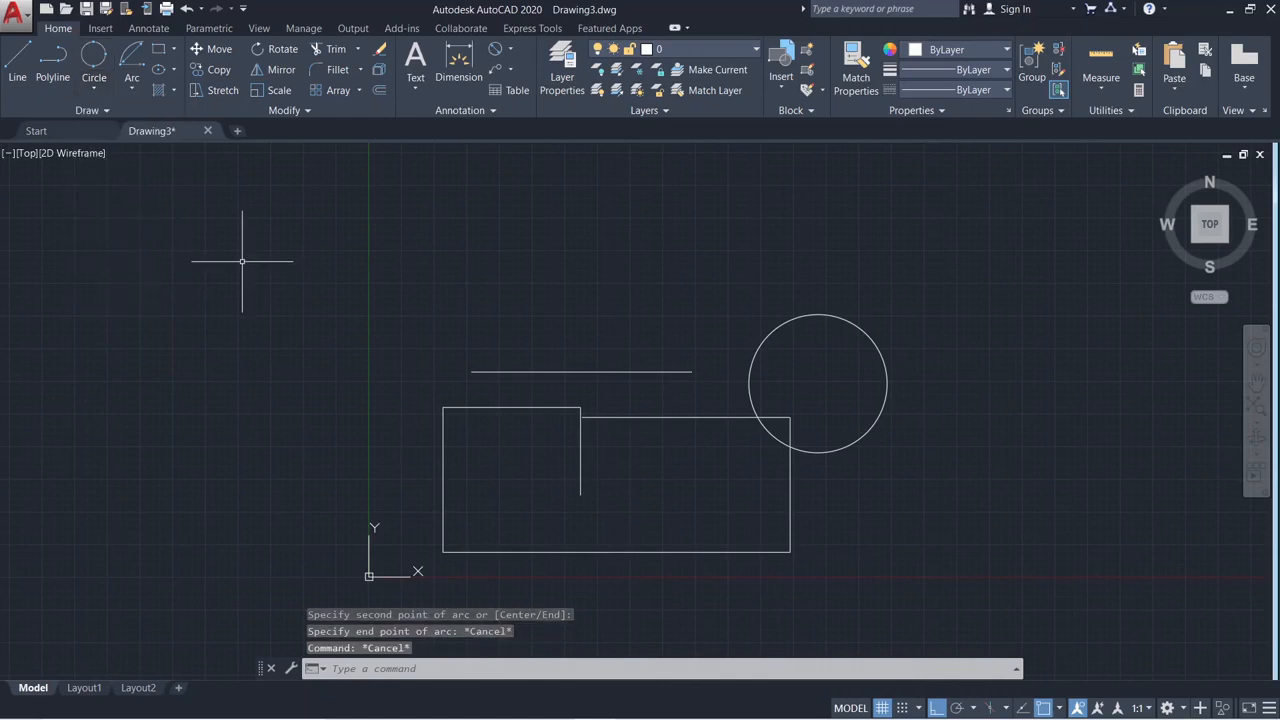
type("c")
key("Return")
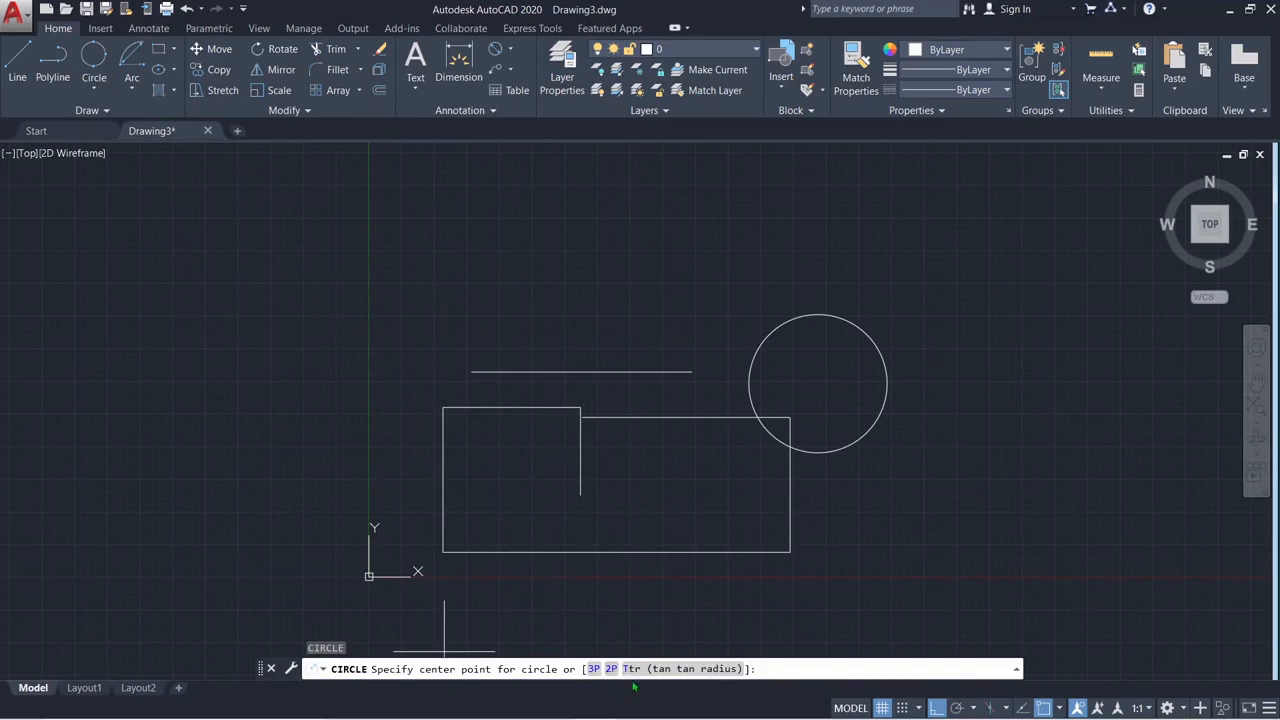
left_click(184, 353)
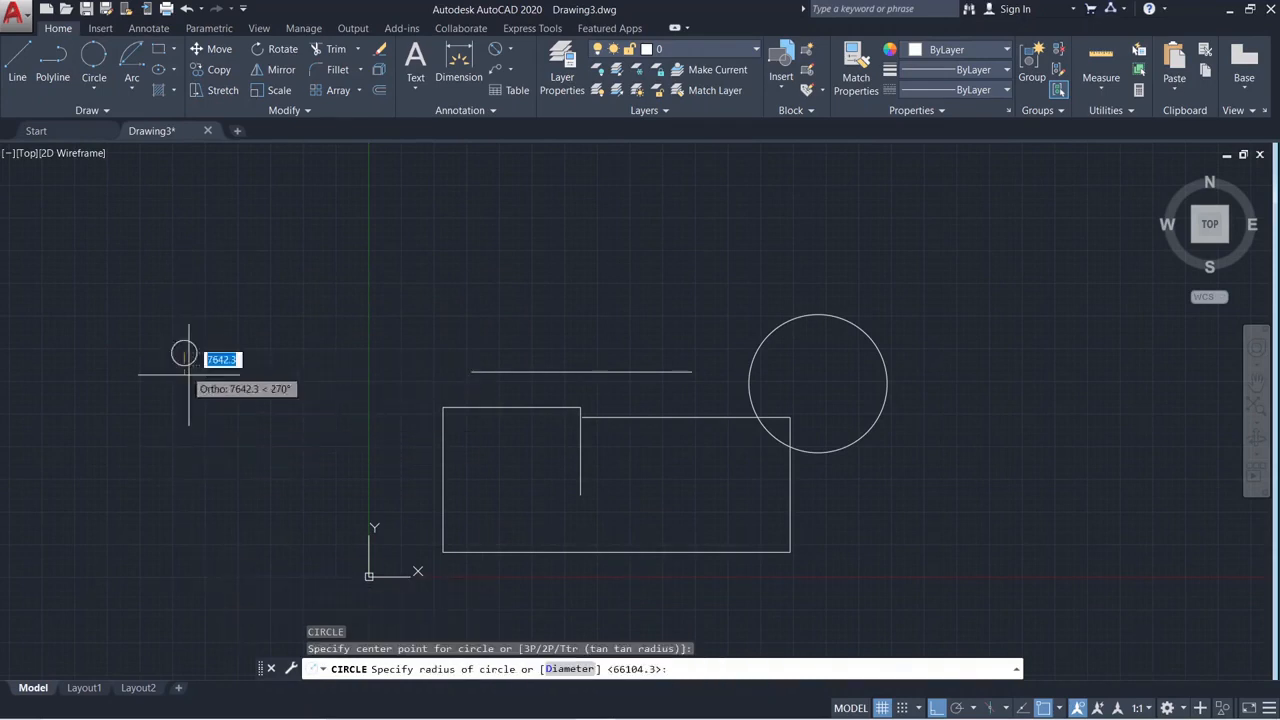
left_click(238, 428)
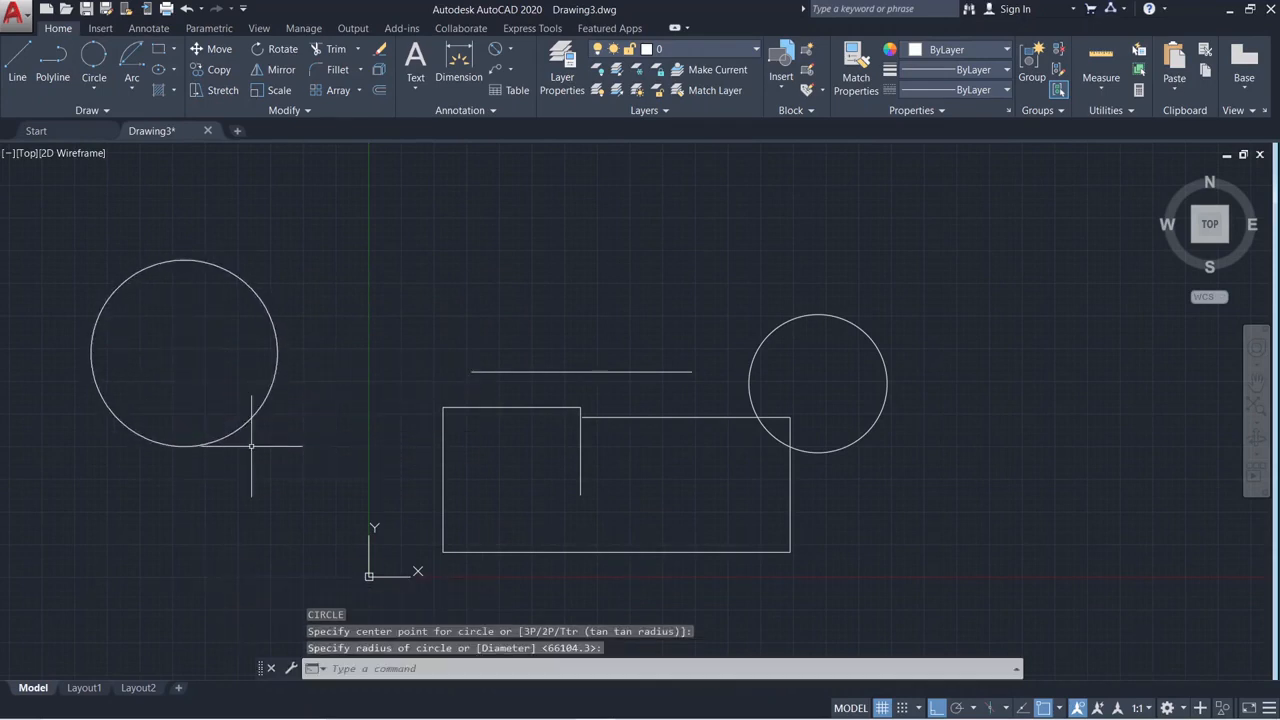
Draw a horizontal base line in the empty area to the right of the existing shapes with the Line command
left_click(17, 62)
middle_click_drag(764, 398, 71, 405)
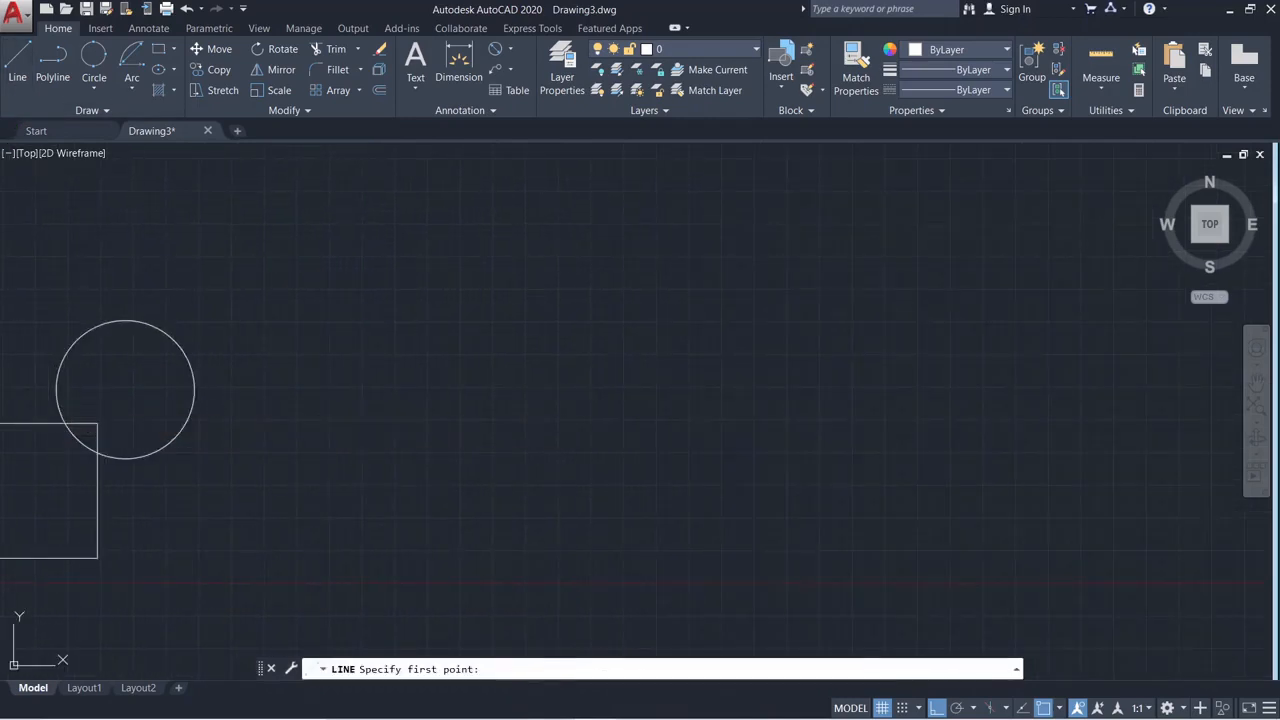
left_click(360, 416)
left_click(617, 418)
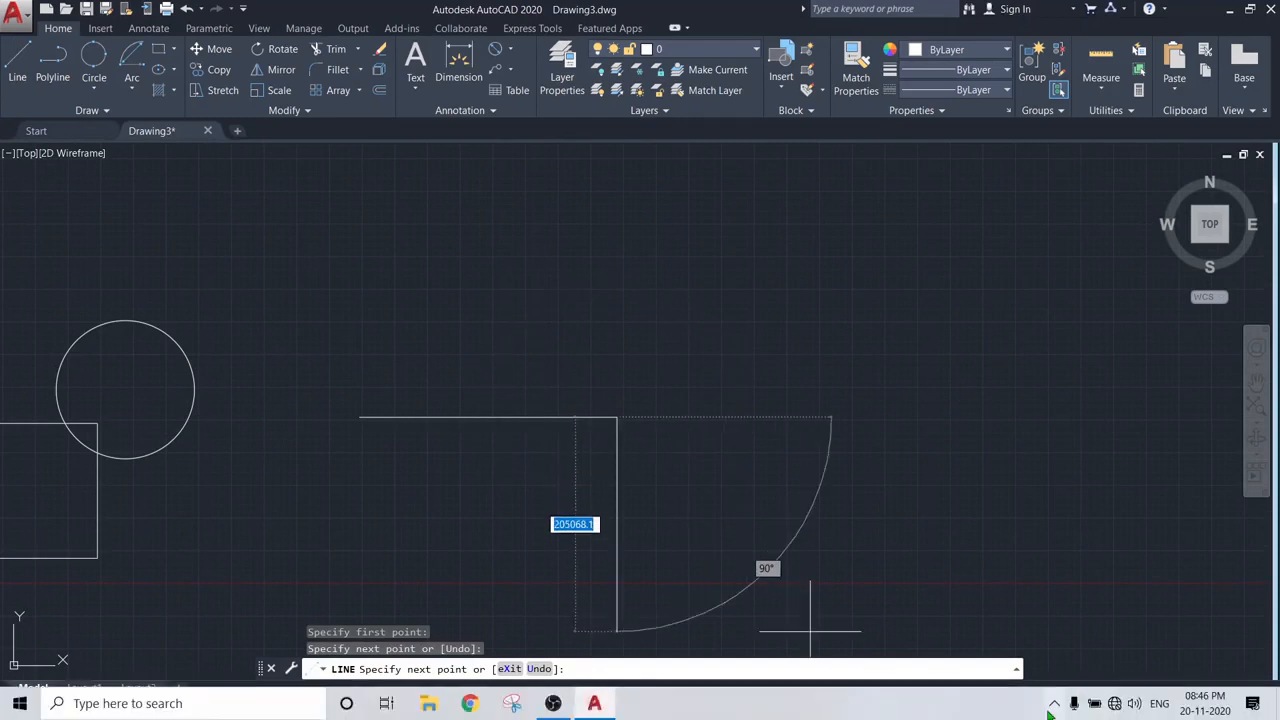
With Snap on and Ortho off, complete a triangle by drawing two sloping sides back to the base line's start point
left_click(1059, 707)
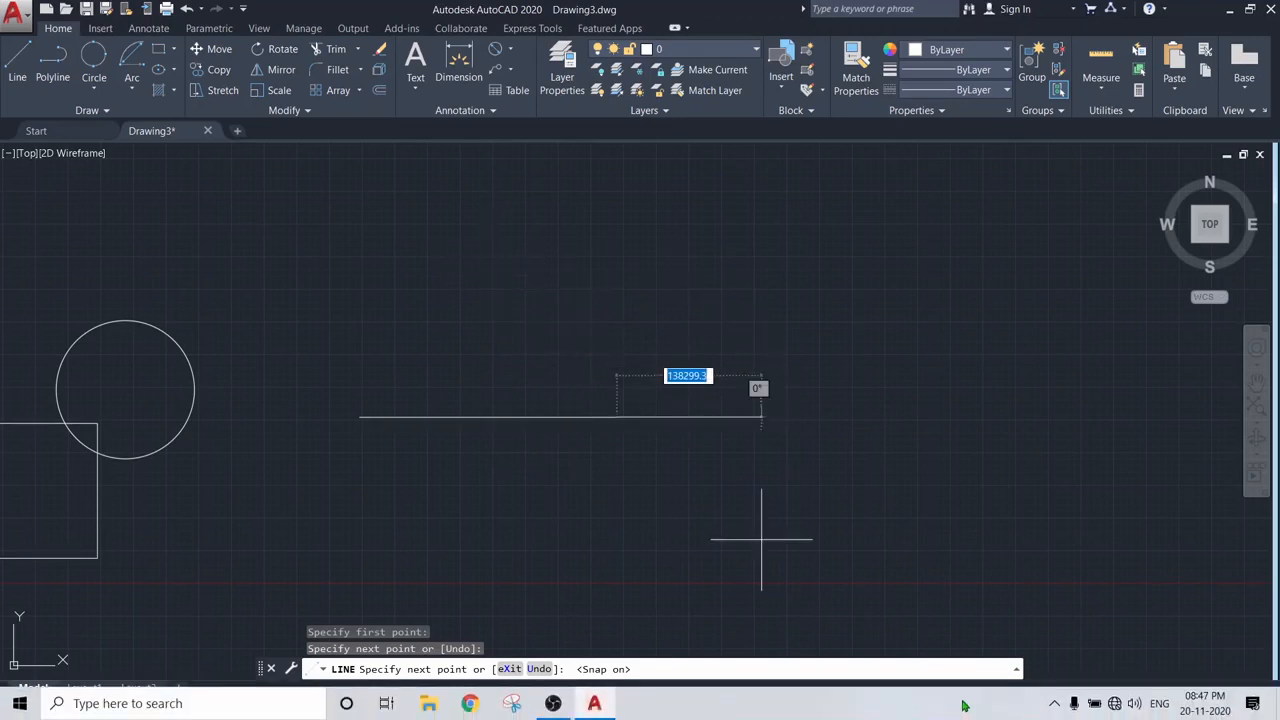
left_click(936, 708)
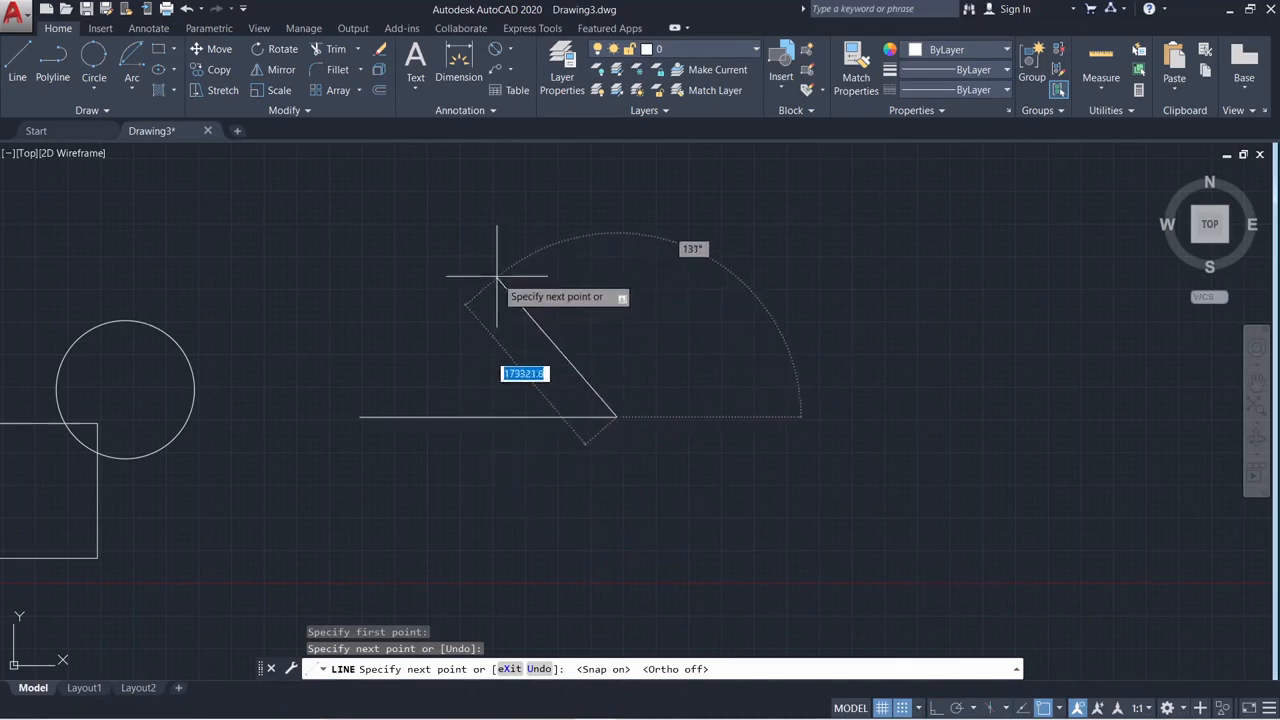
left_click(489, 210)
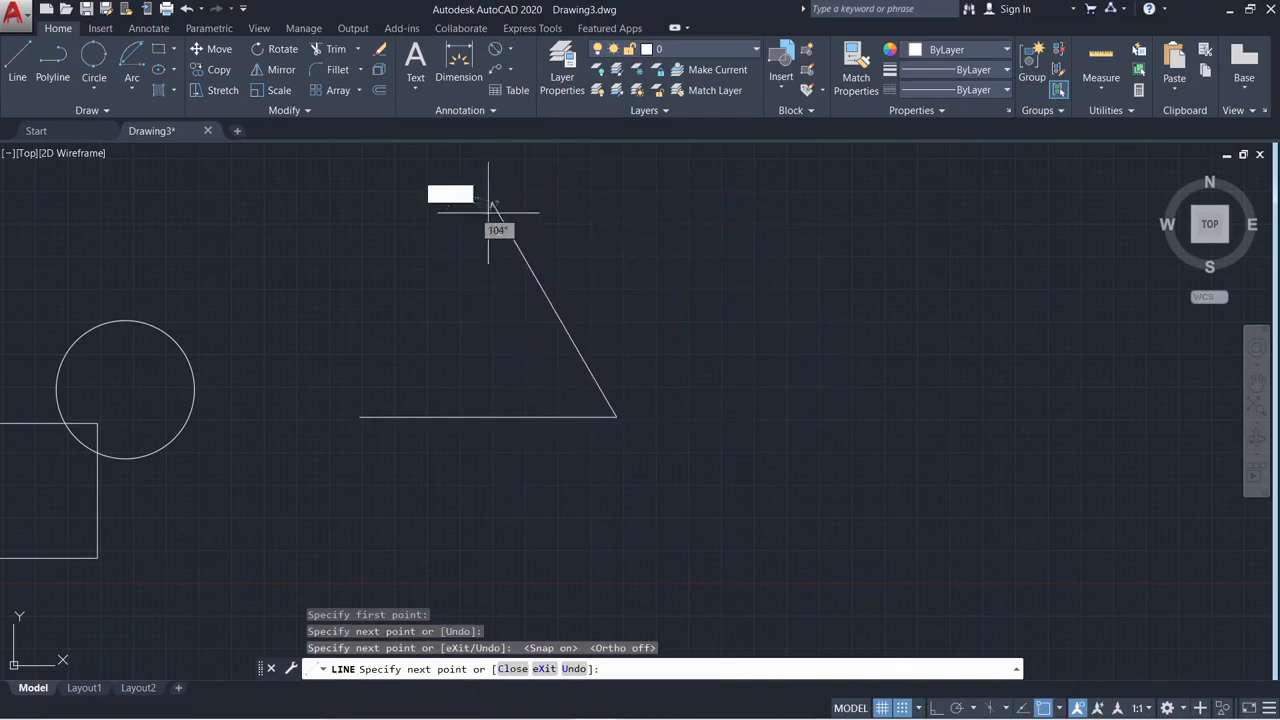
left_click(360, 417)
key("Escape")
scroll(711, 424, "down", 3)
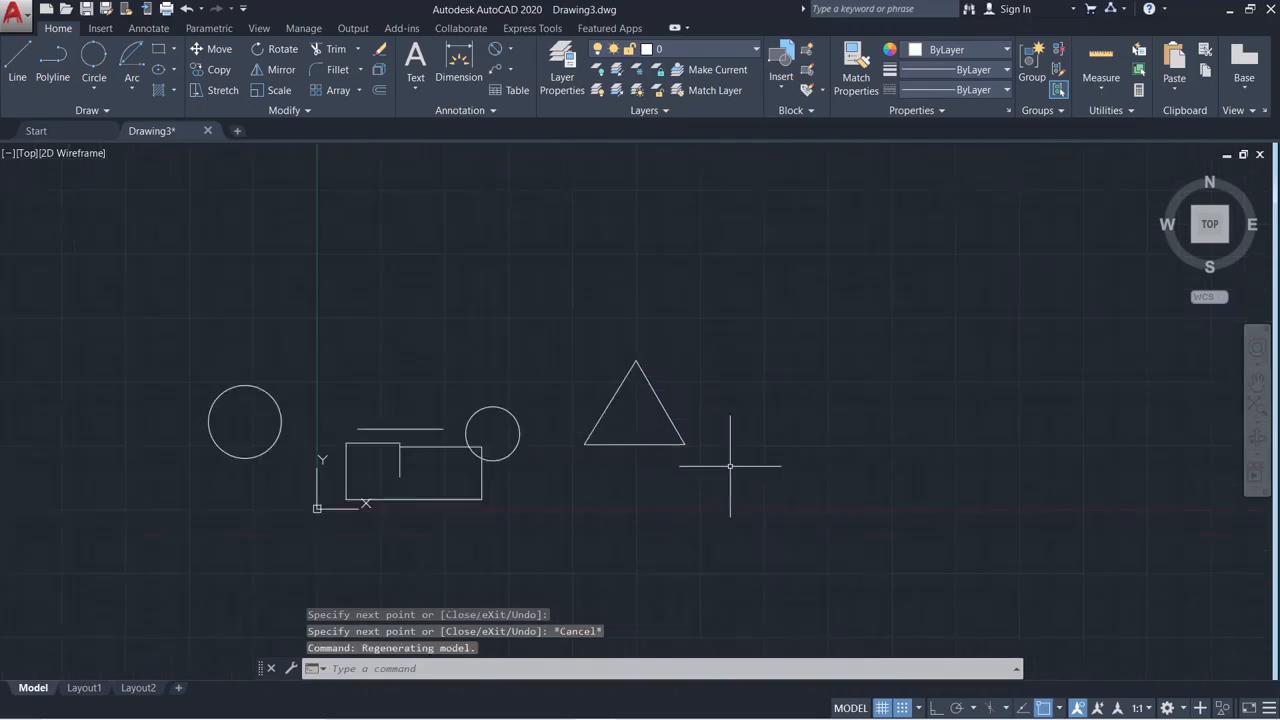
left_click(762, 490)
key("Escape")
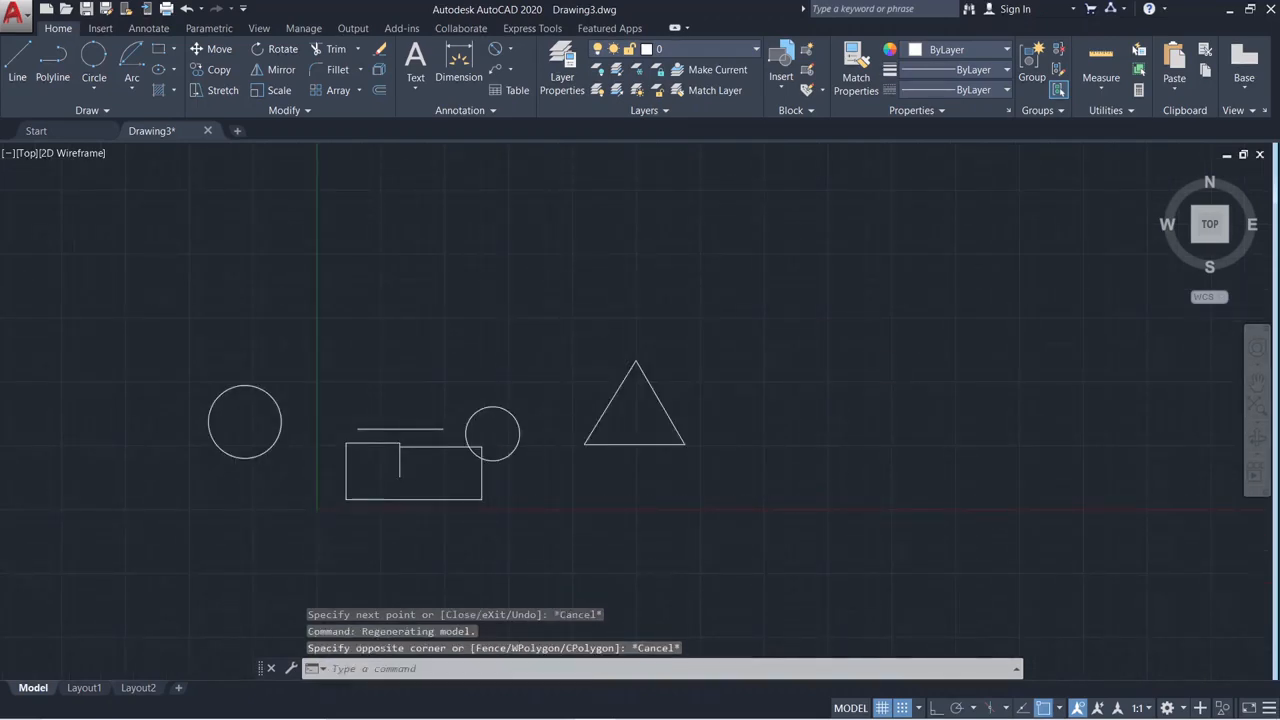
scroll(584, 423, "down", 4)
scroll(576, 423, "up", 4)
mouse_move(545, 415)
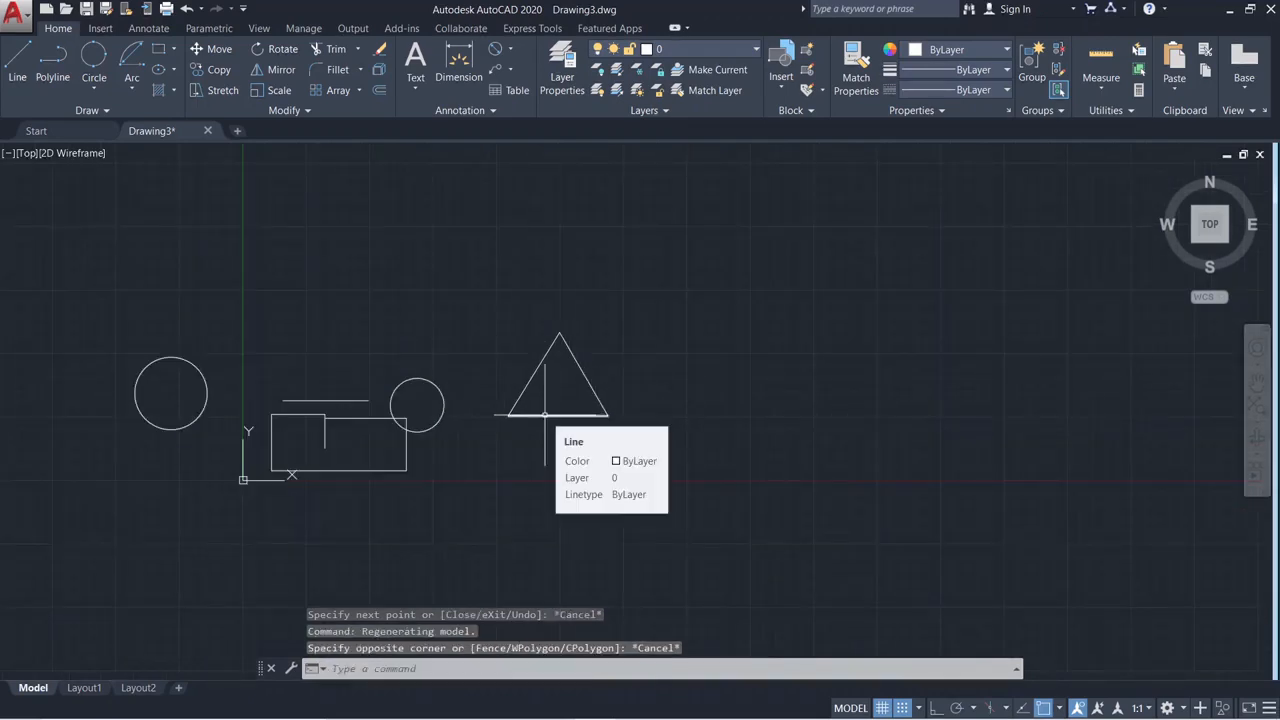
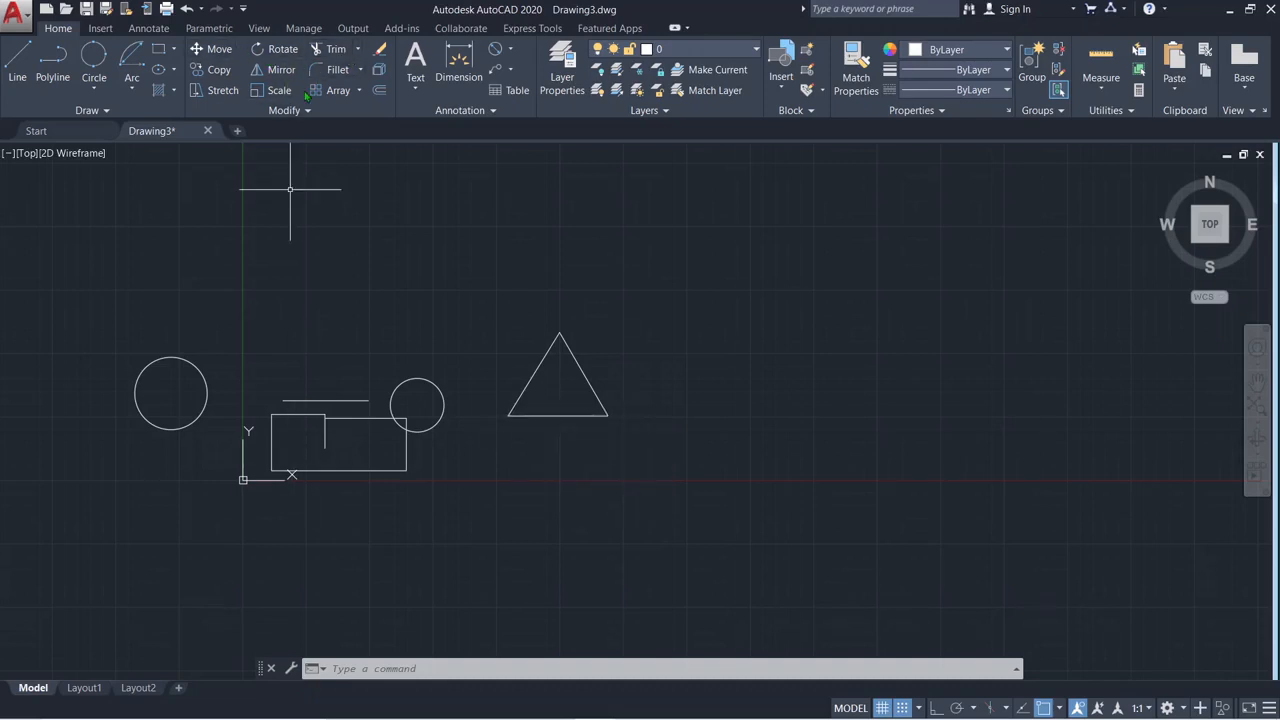
key("Escape")
key("Escape")
key("Escape")
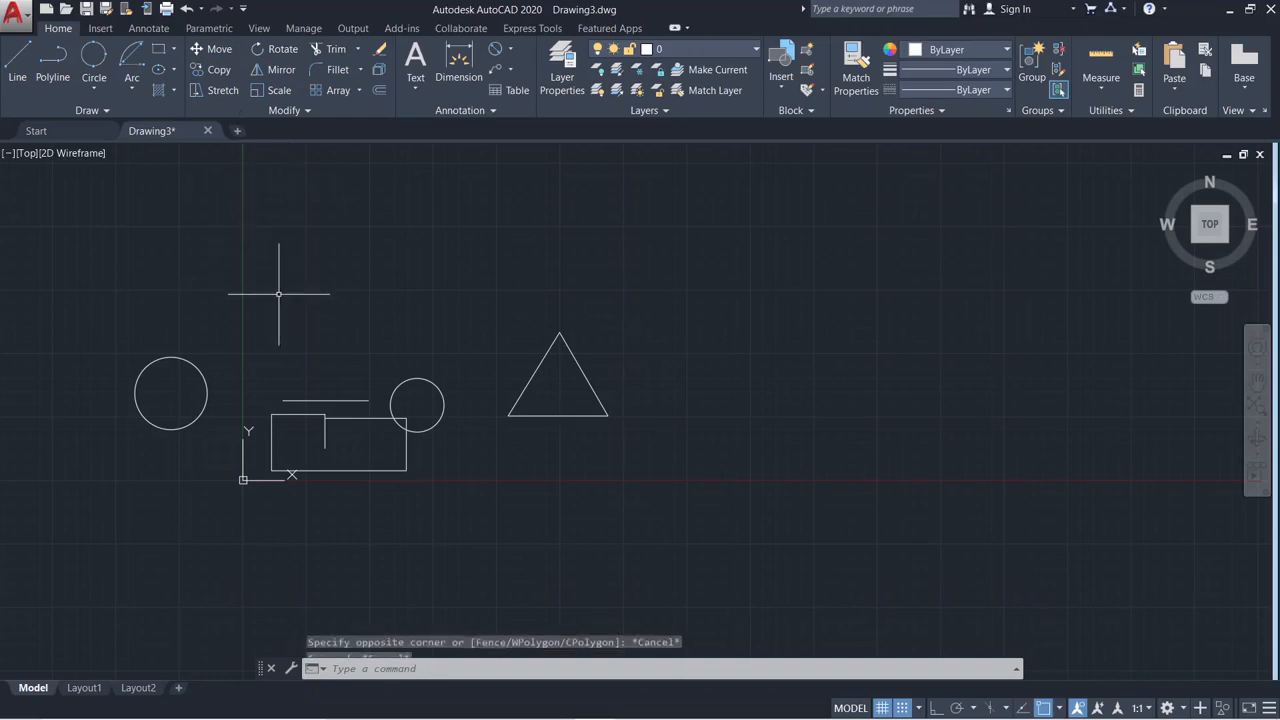
Select the whole triangle and move it by its lower right corner to a spot above the single horizontal line
left_click(504, 316)
left_click(633, 450)
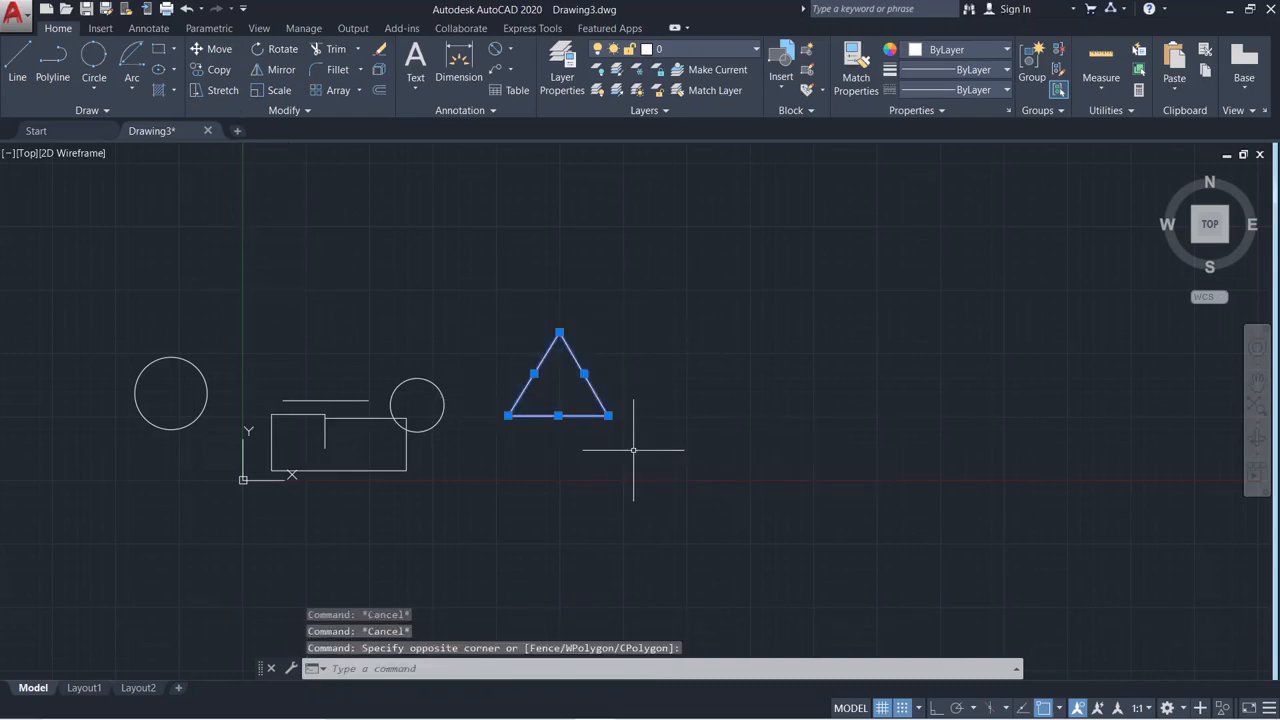
left_click(216, 54)
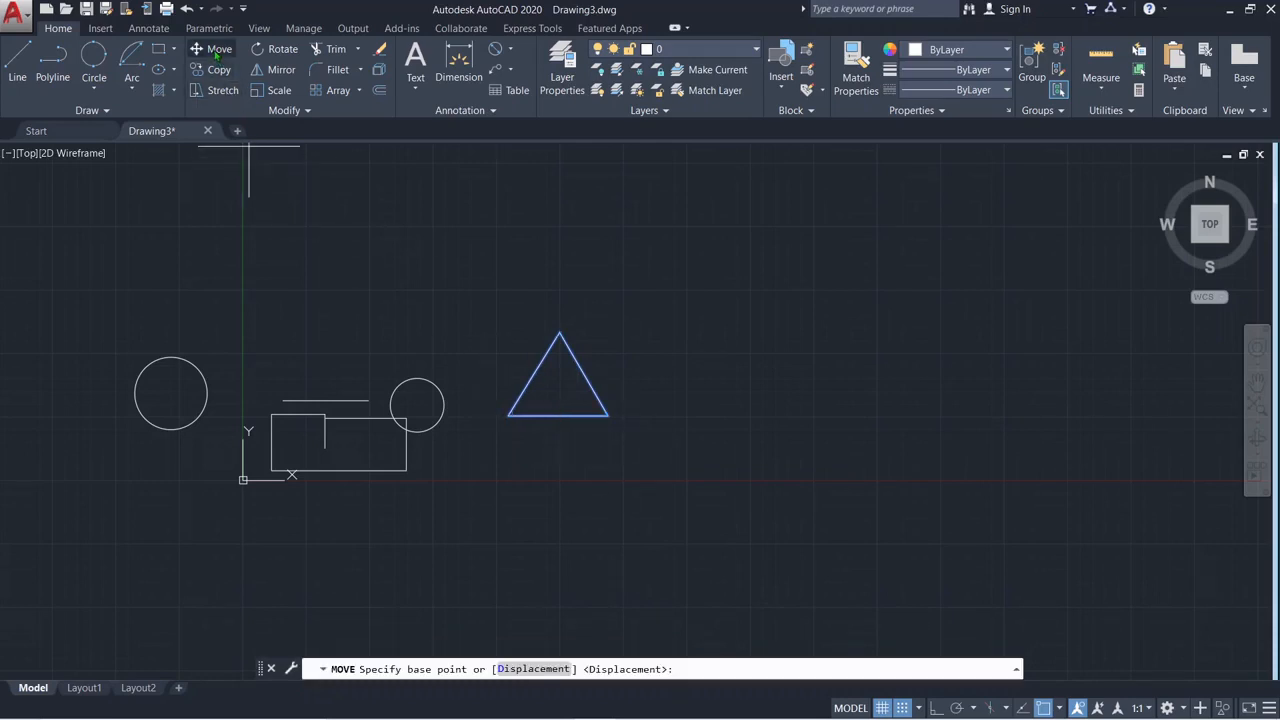
left_click(605, 413)
left_click(399, 288)
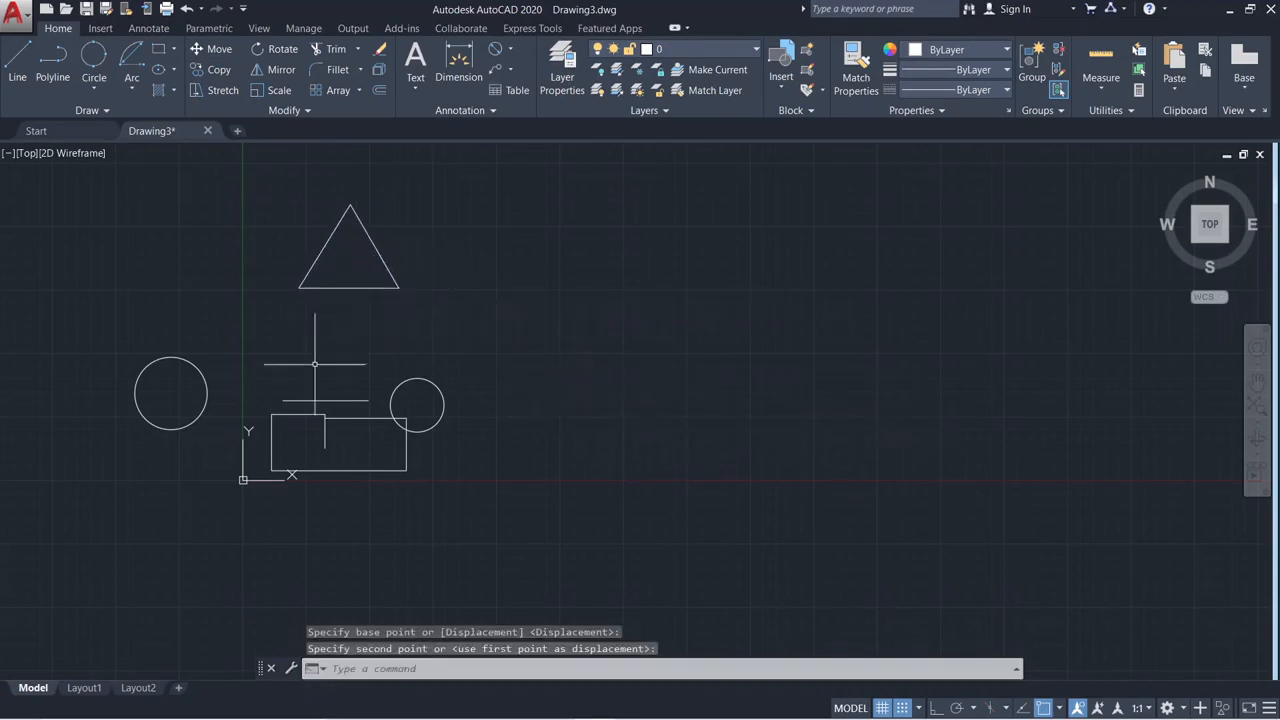
left_click(214, 50)
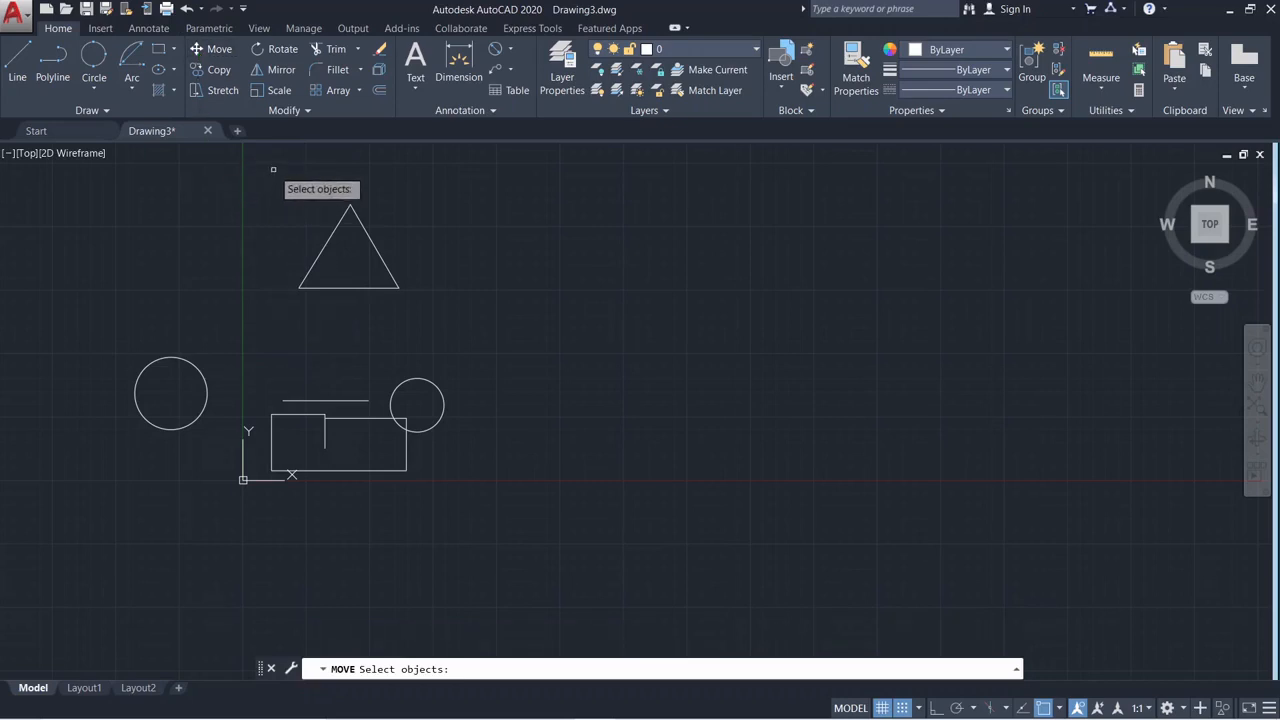
left_click(273, 169)
left_click(443, 305)
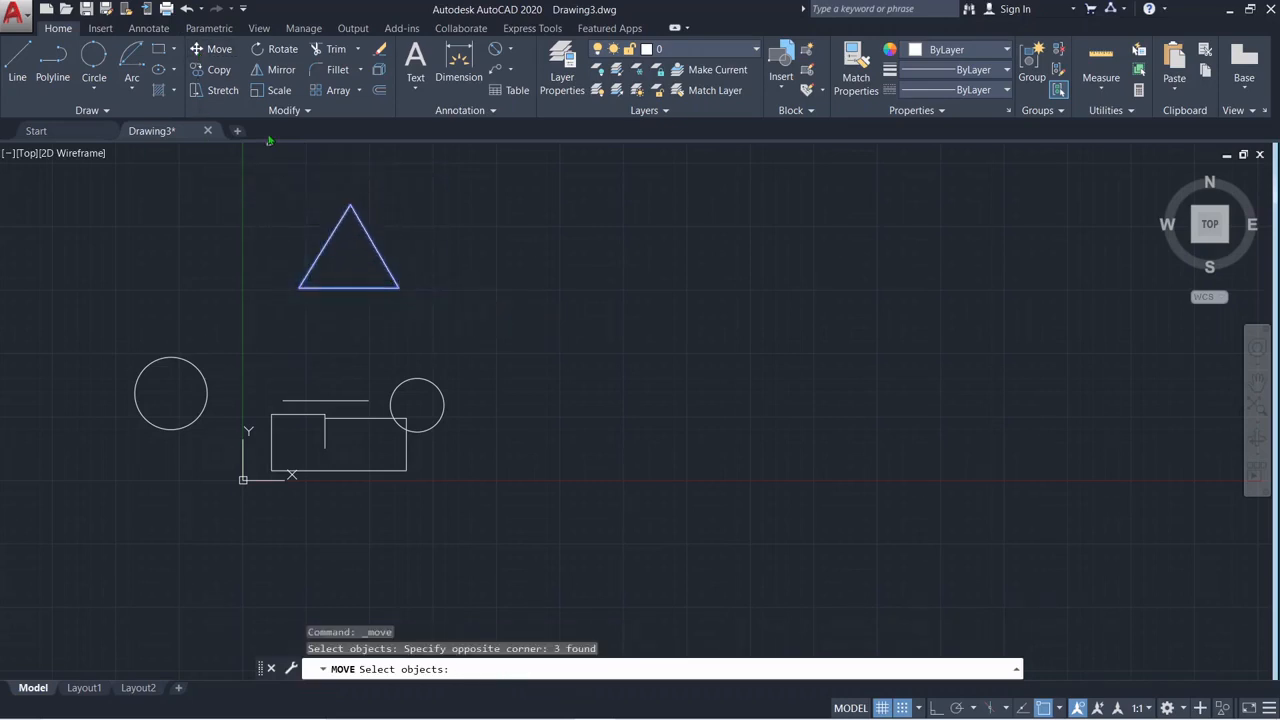
key("Escape")
key("Escape")
Move the triangle, horizontal line, polyline and smaller circle together to the right, using the line's right endpoint as the base point
left_click(229, 52)
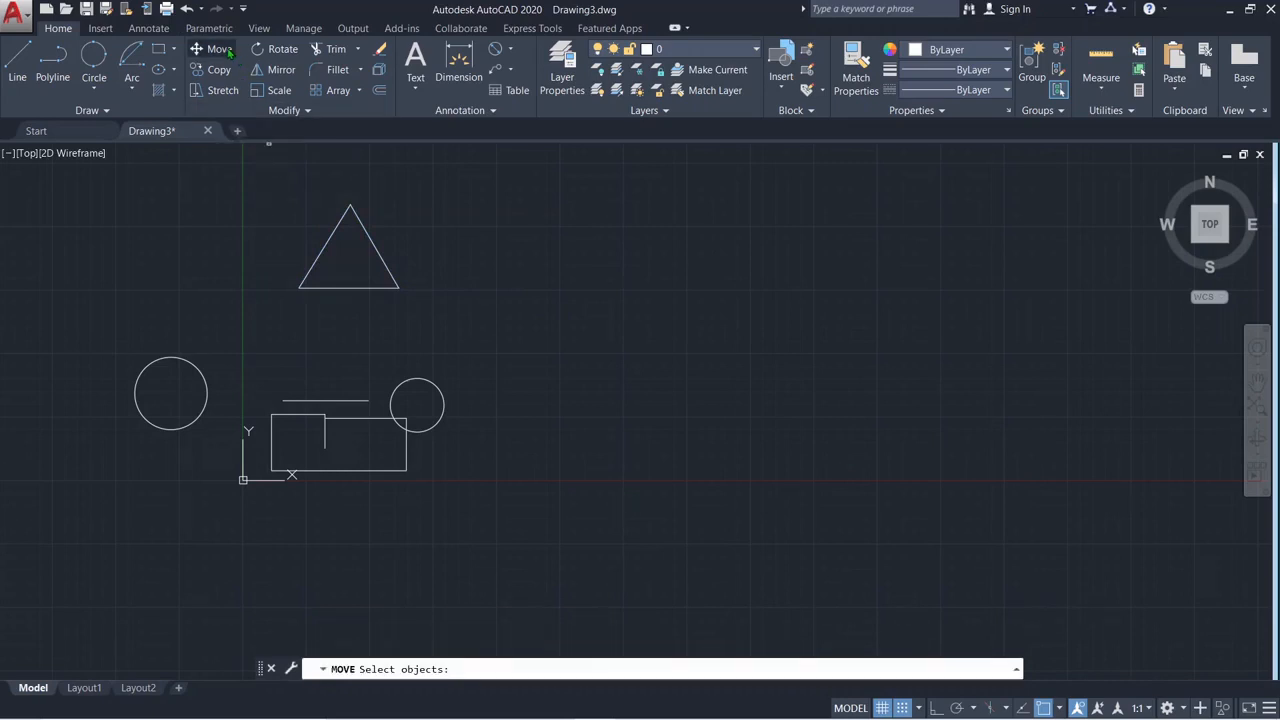
left_click(262, 168)
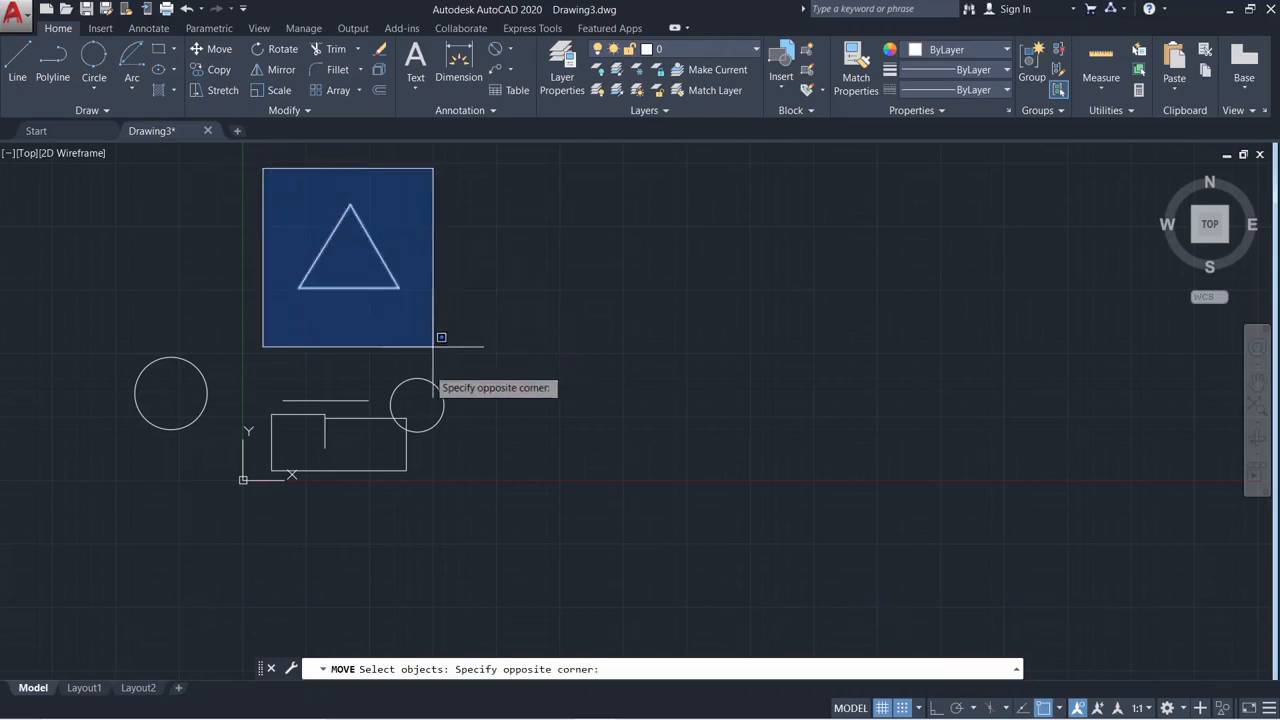
left_click(455, 565)
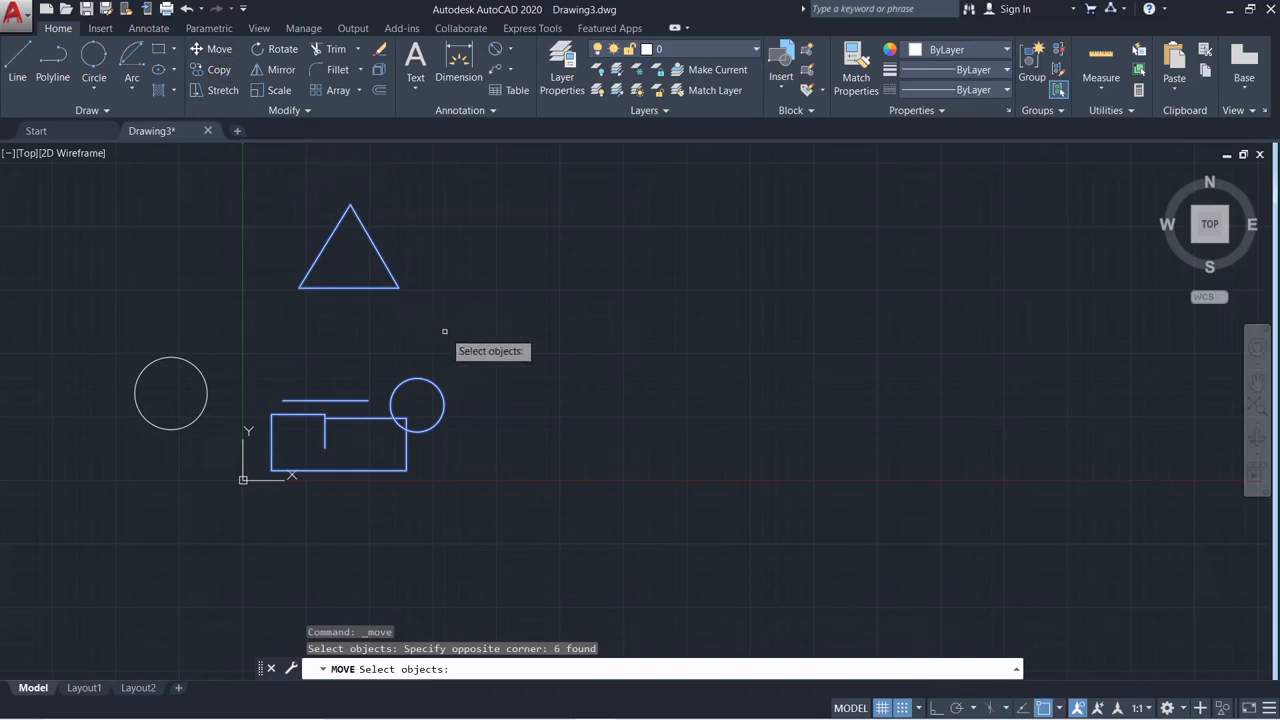
key("Return")
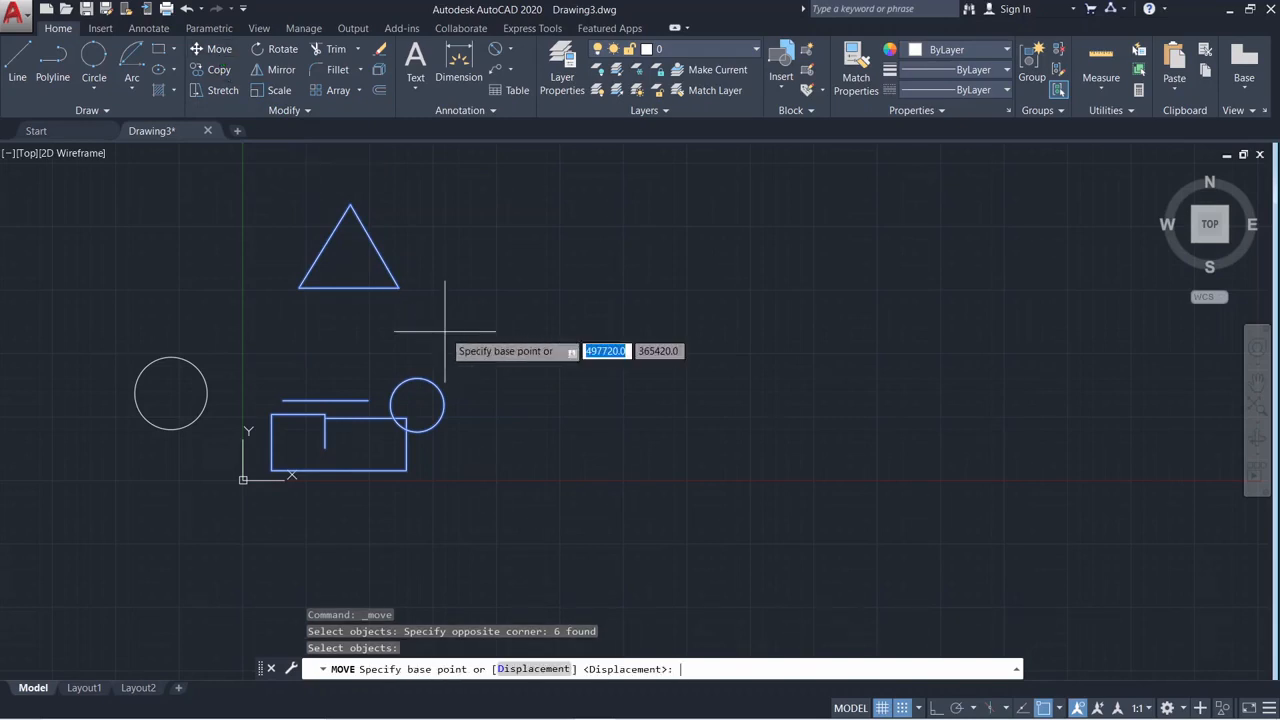
left_click(367, 401)
left_click(666, 407)
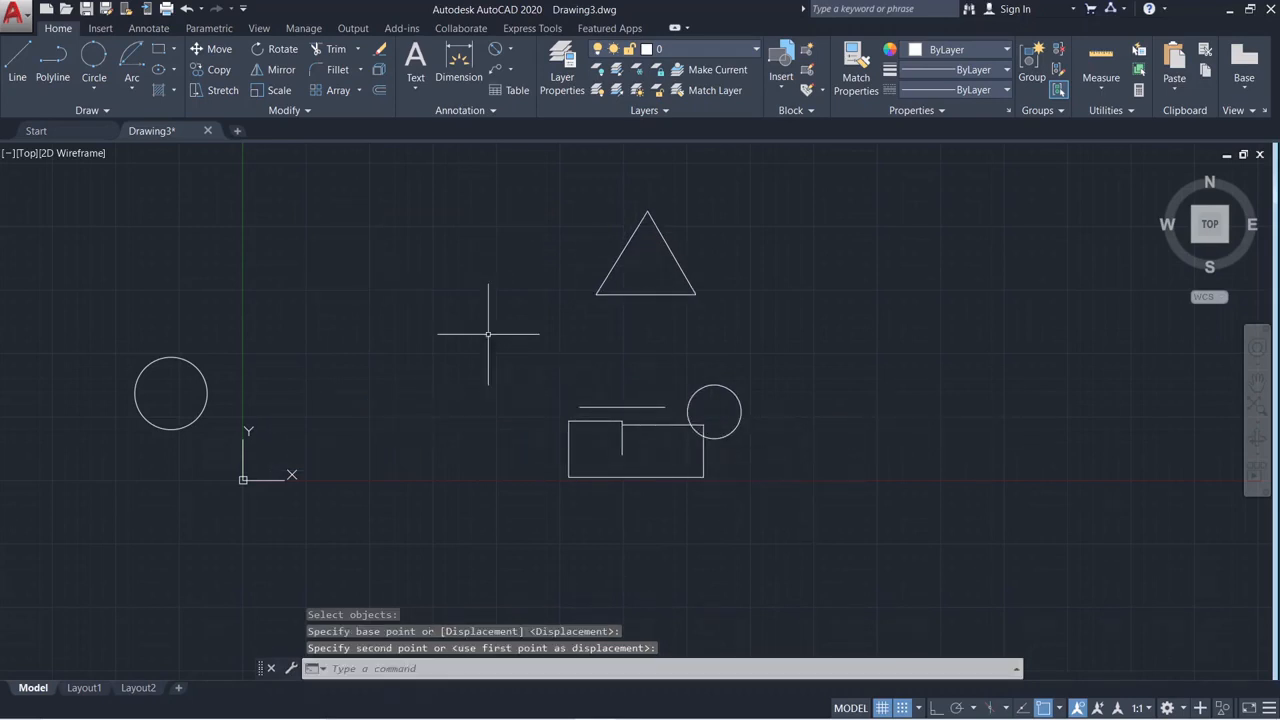
Copy the triangle, horizontal line, polyline and smaller circle from the line's right endpoint, placing one copy on each side of the originals
left_click(219, 70)
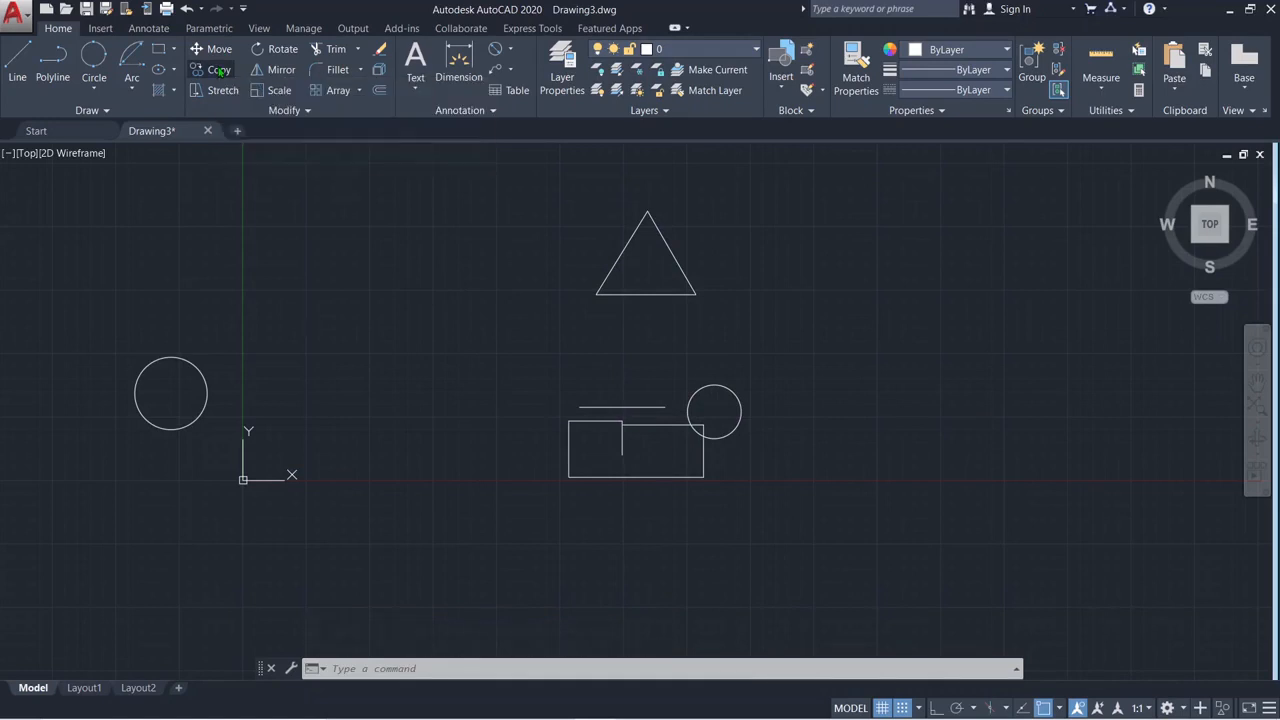
left_click(475, 164)
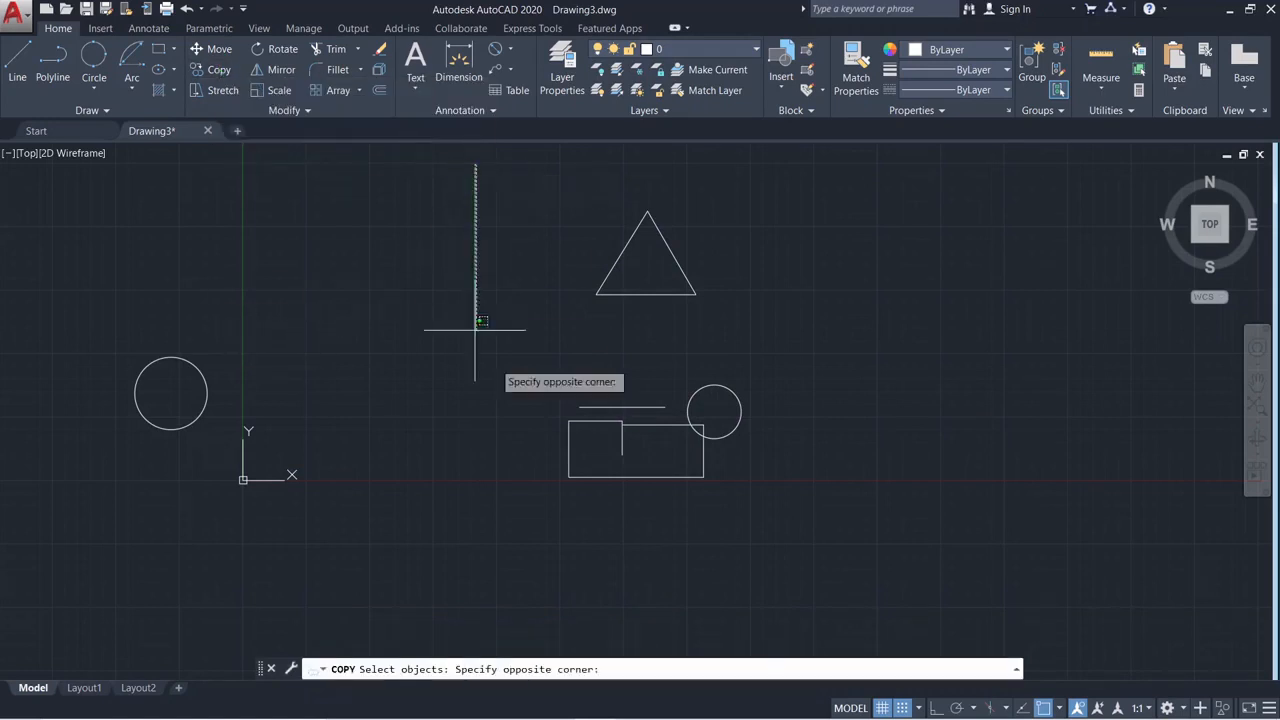
left_click(768, 600)
key("Return")
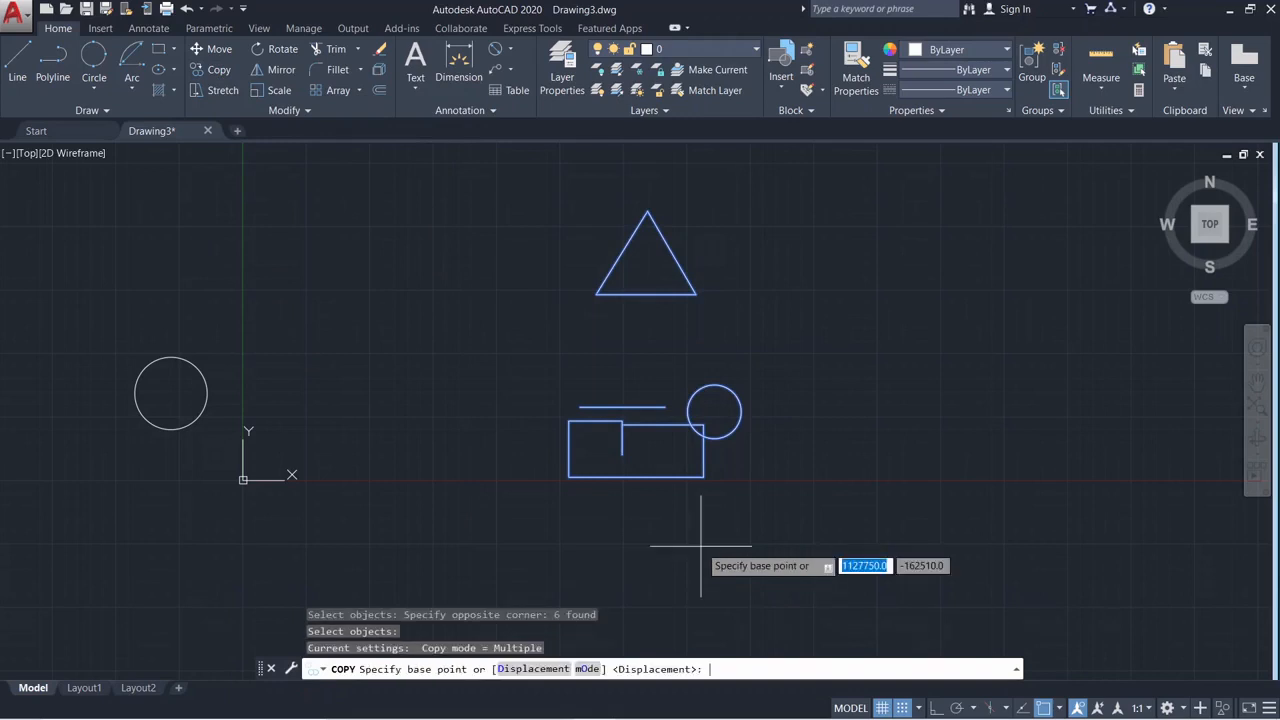
left_click(665, 407)
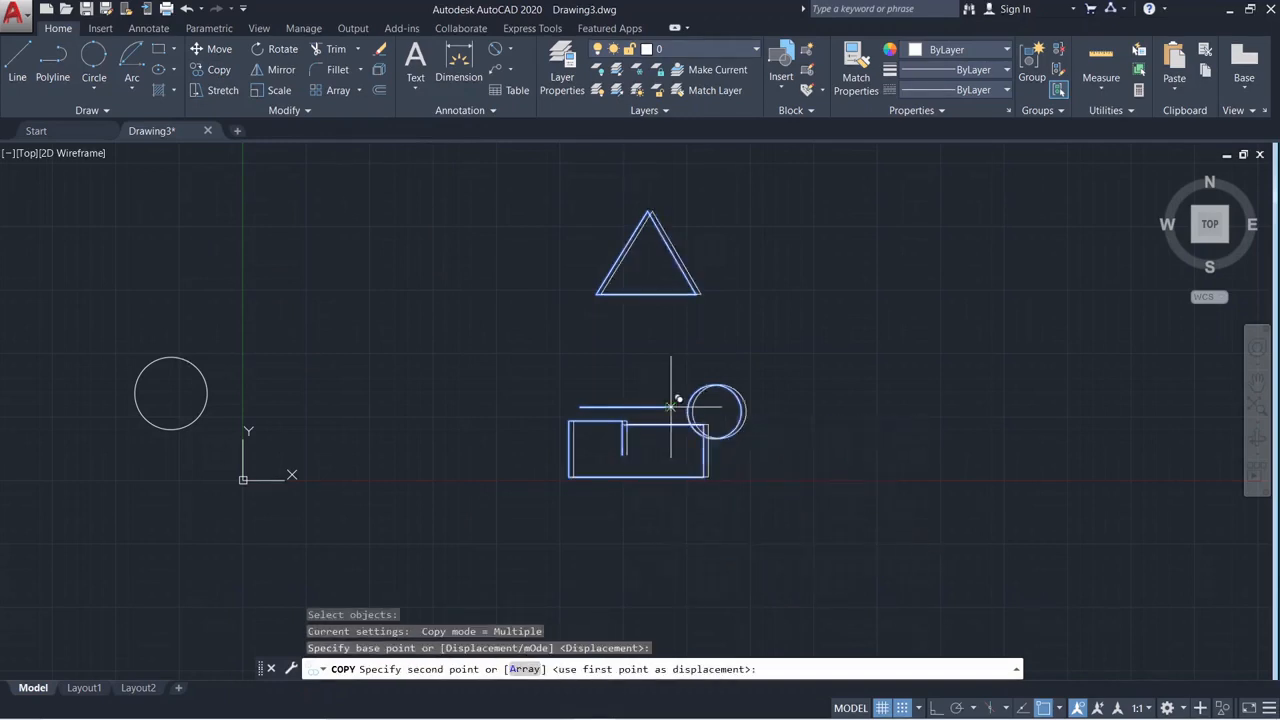
left_click(903, 414)
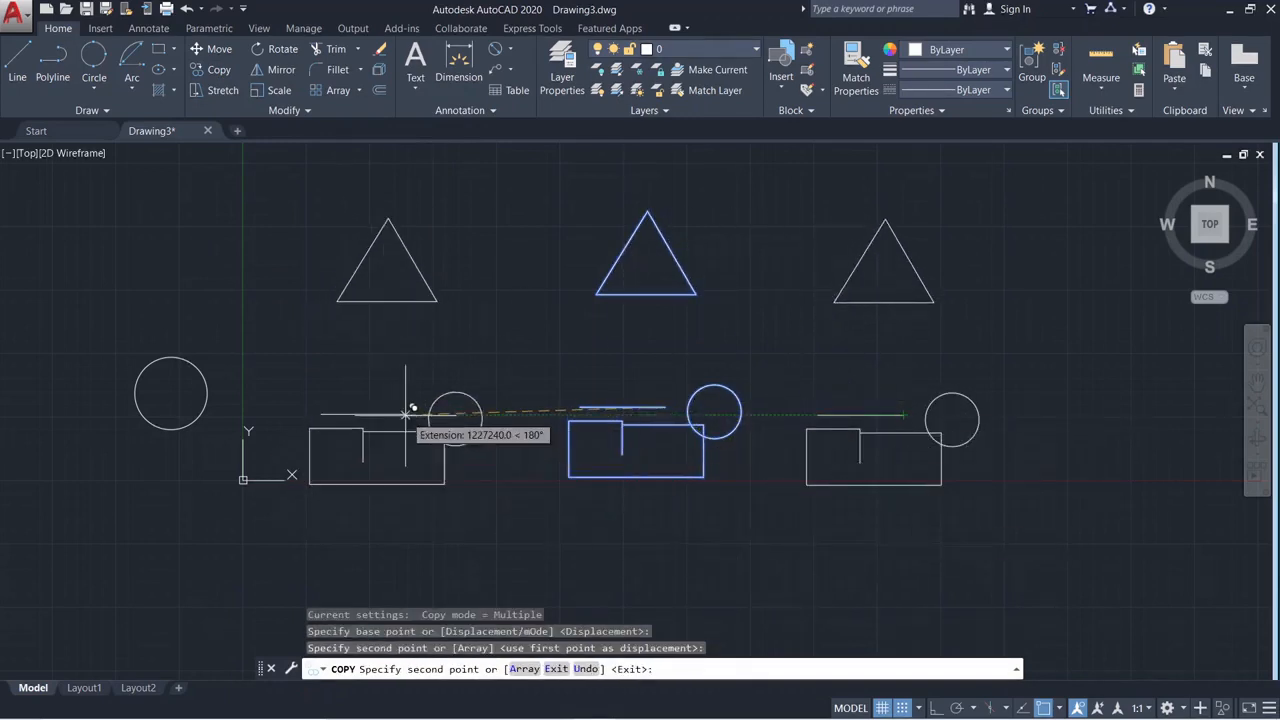
left_click(405, 414)
key("Escape")
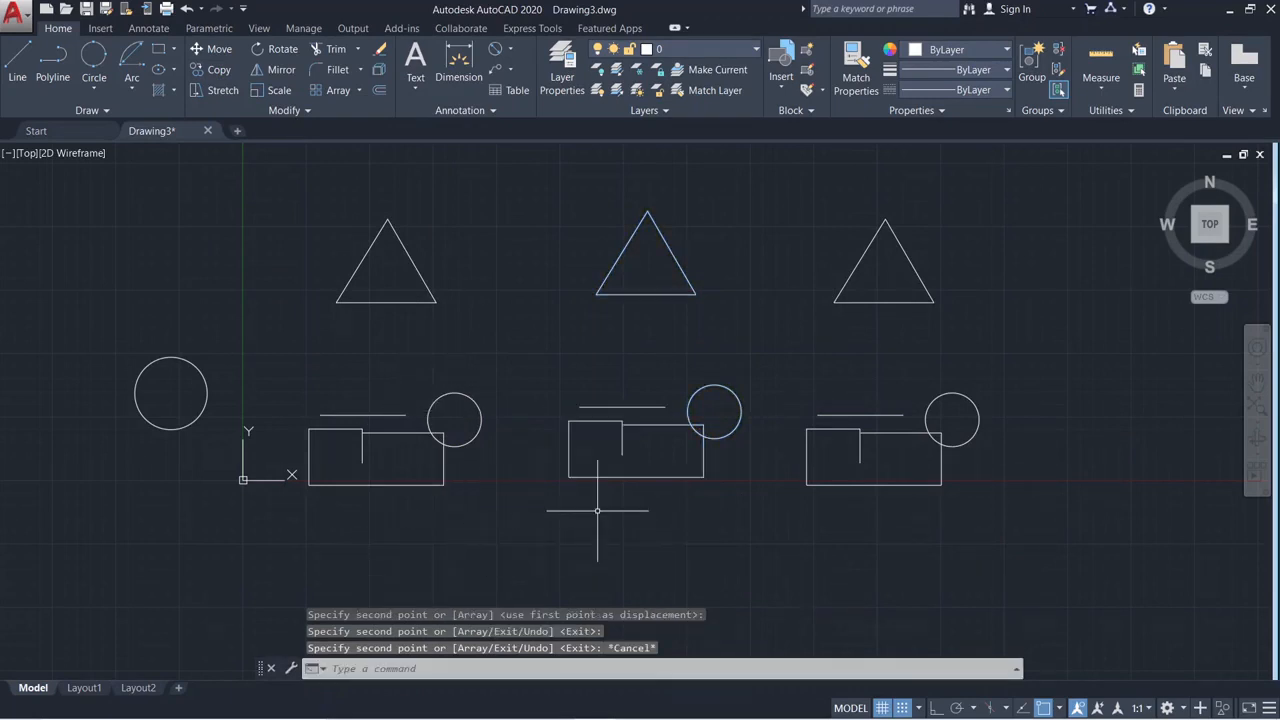
Use Stretch on the left sloping side of the leftmost triangle, shifting that line up and to the left of its triangle
scroll(597, 511, "down", 2)
middle_click_drag(595, 478, 549, 404)
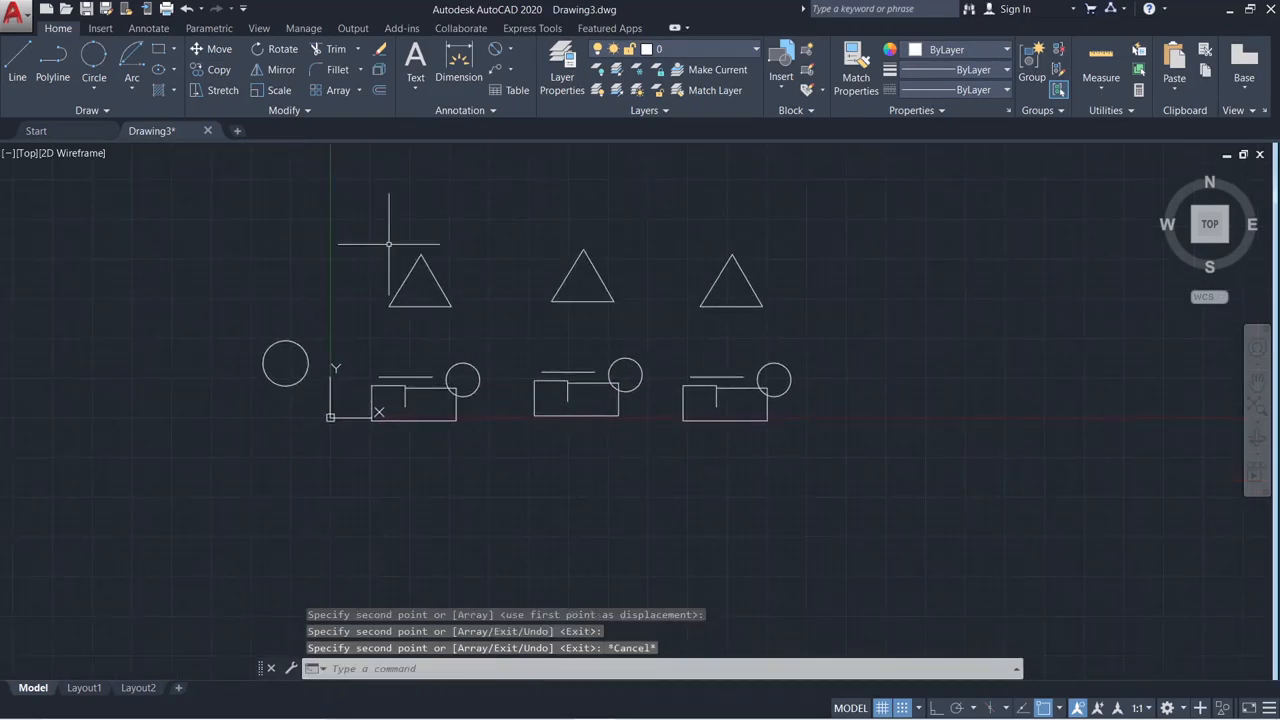
left_click(218, 90)
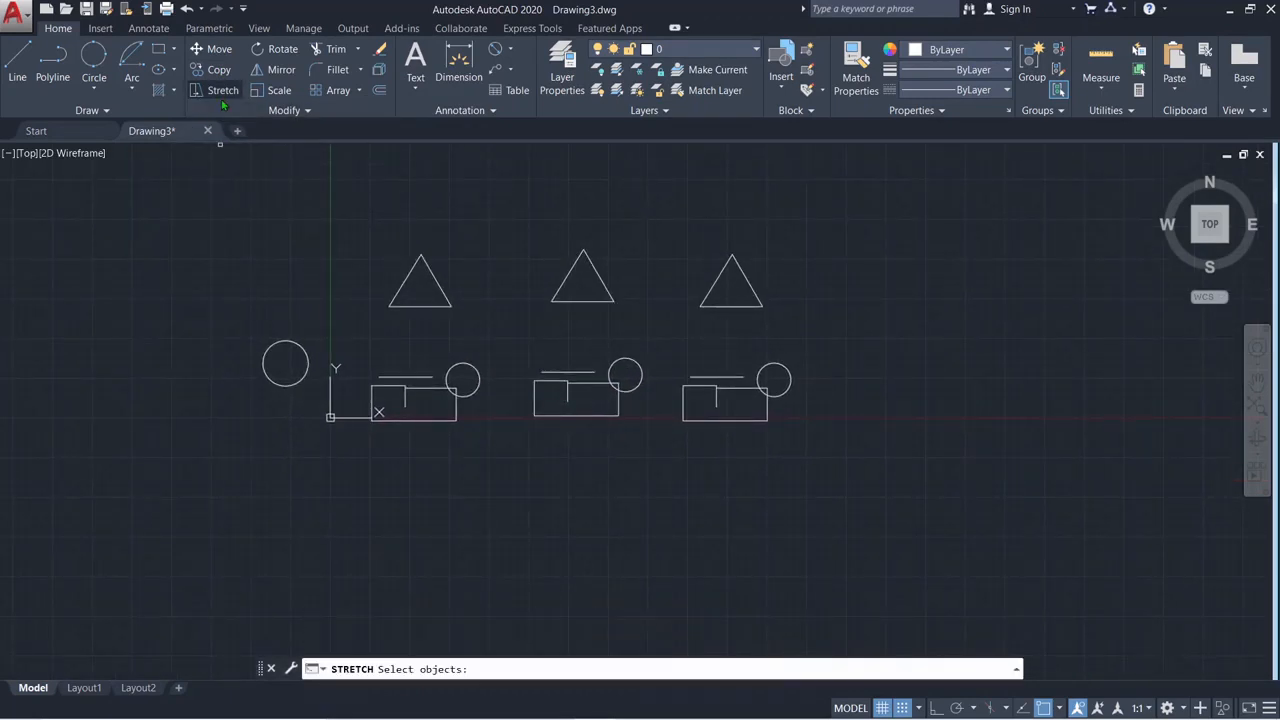
left_click(406, 279)
key("Return")
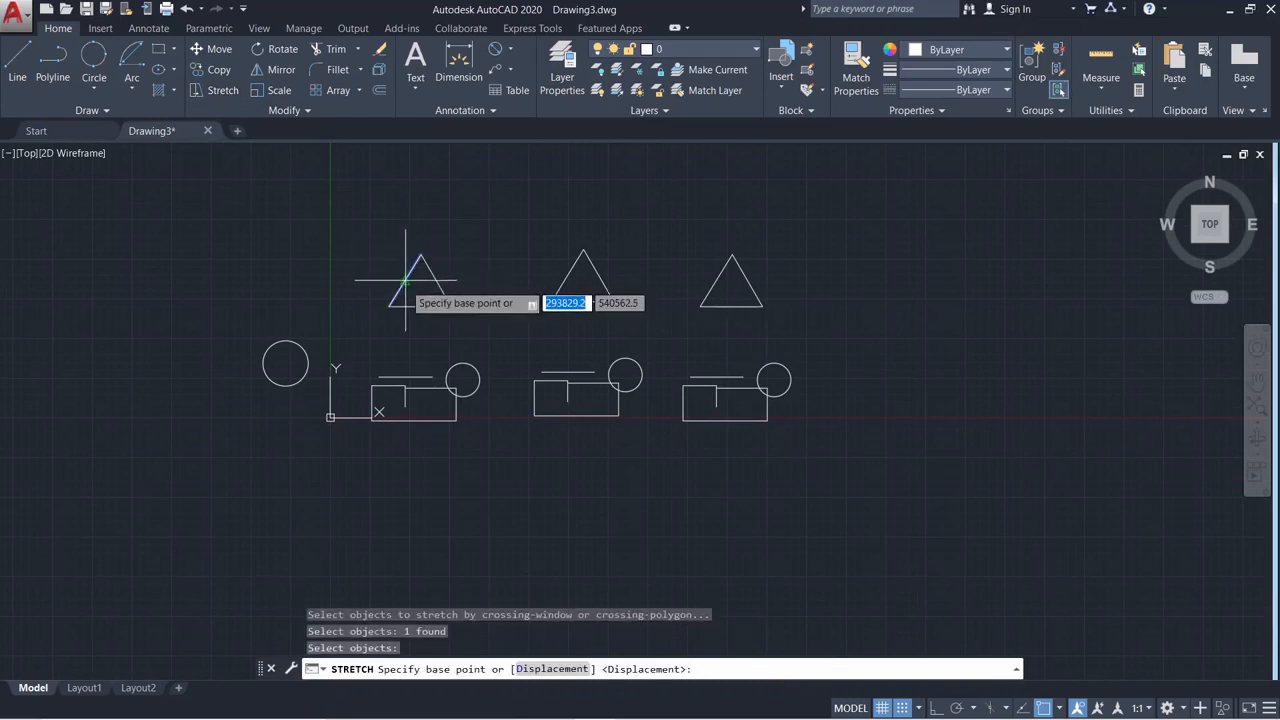
left_click(378, 286)
left_click(322, 235)
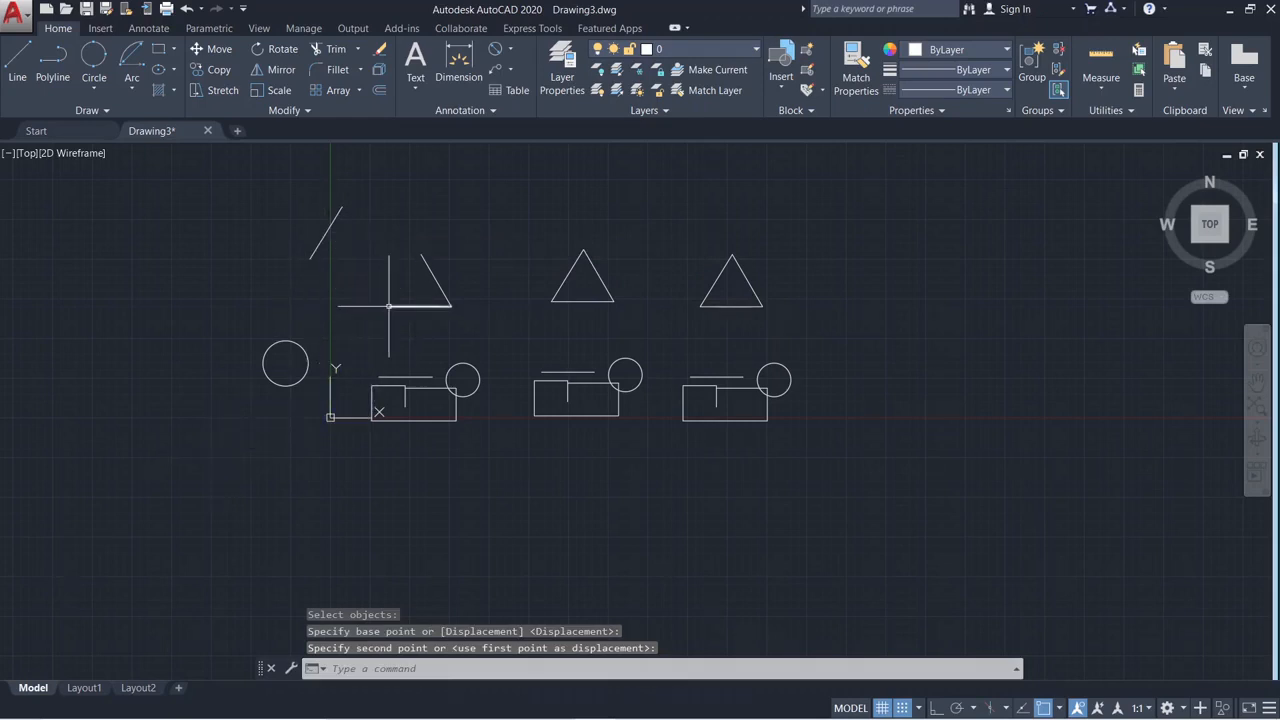
key("Escape")
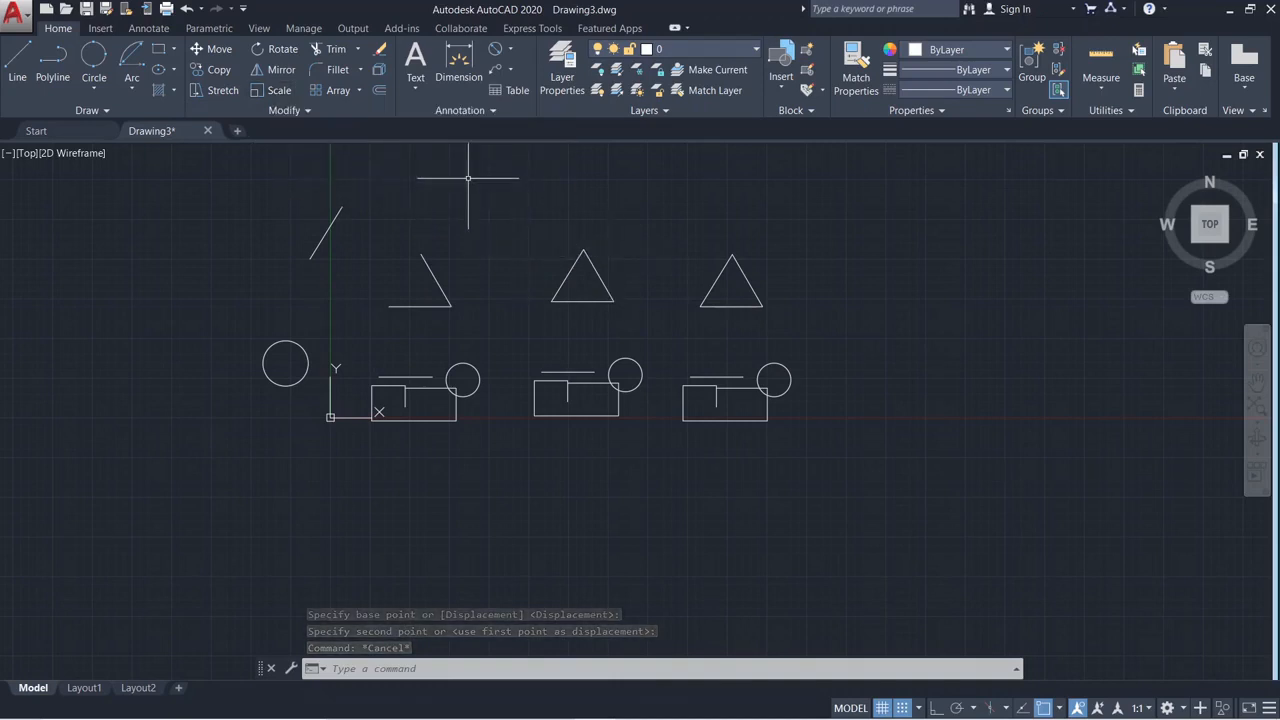
Scale the middle triangle by a factor of 50 from its lower left corner
left_click(549, 210)
left_click(622, 319)
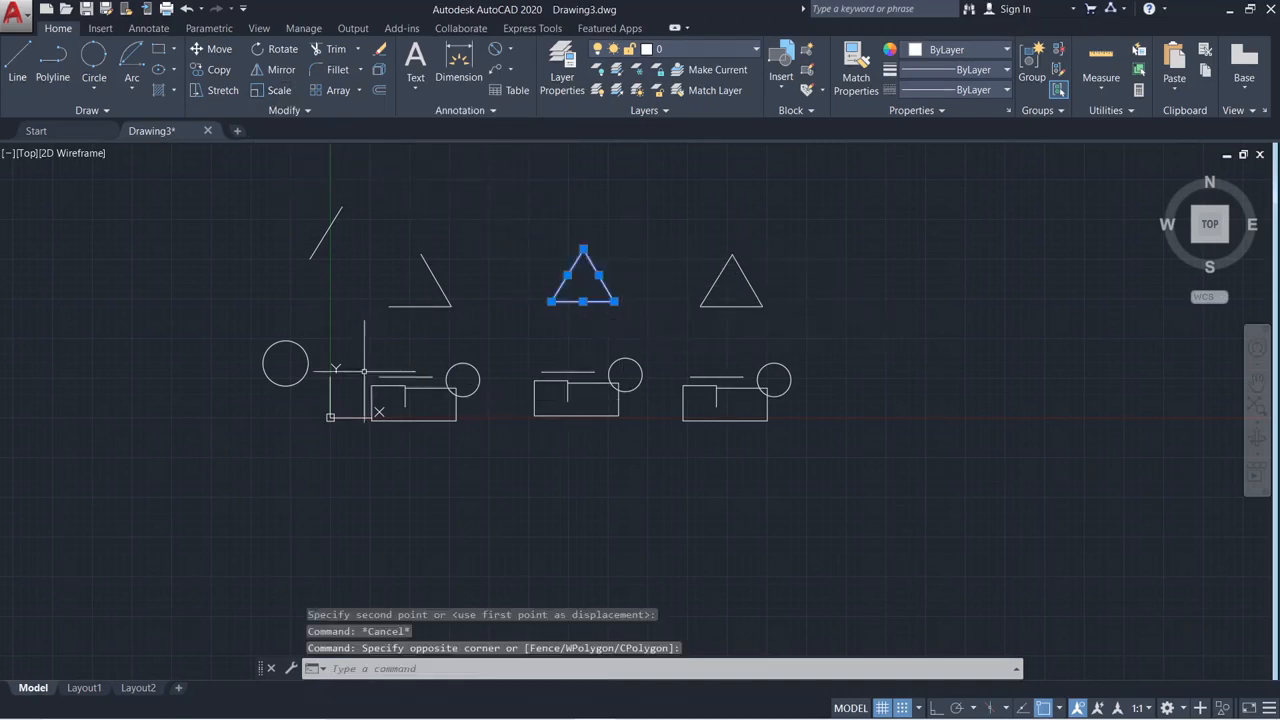
left_click(280, 90)
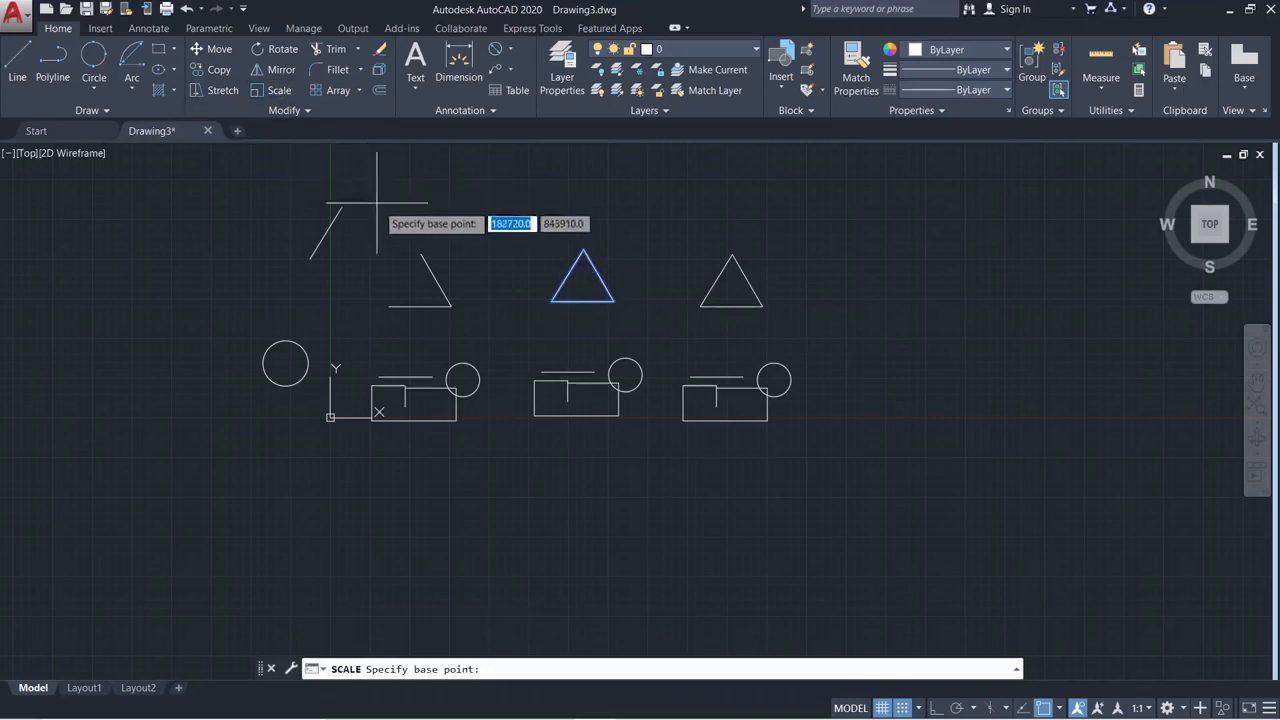
left_click(551, 300)
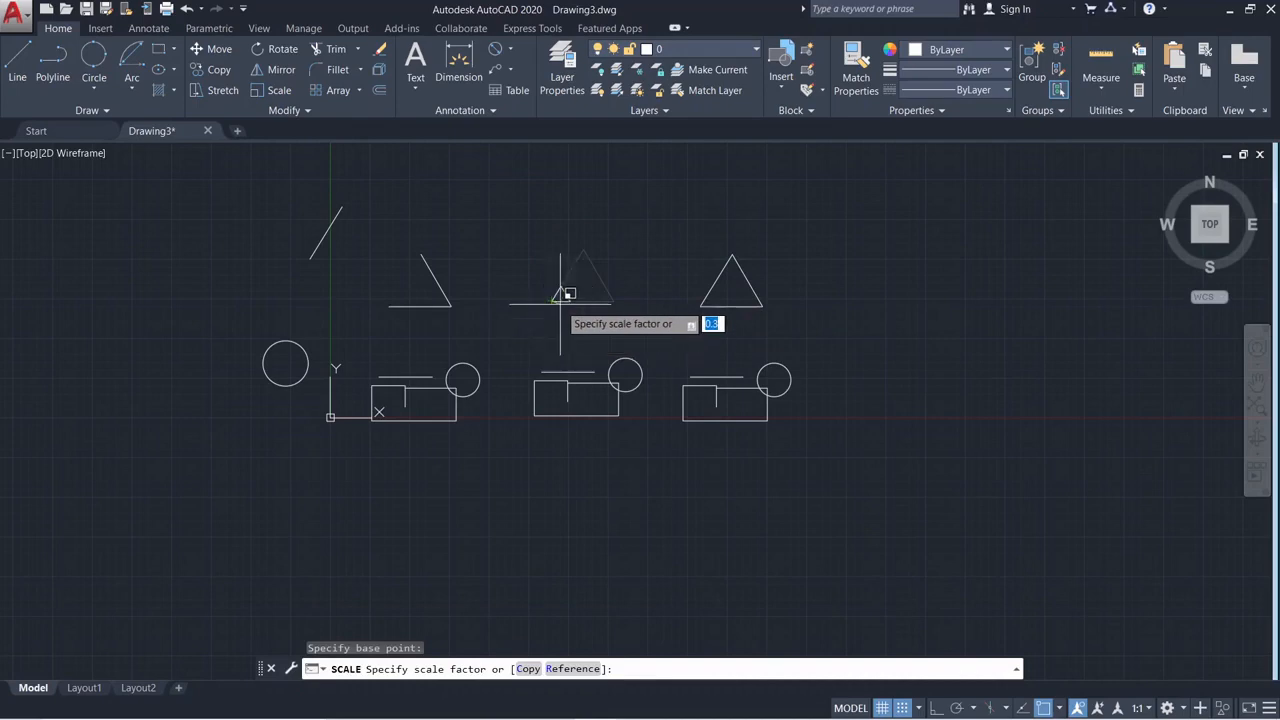
scroll(560, 290, "up", 5)
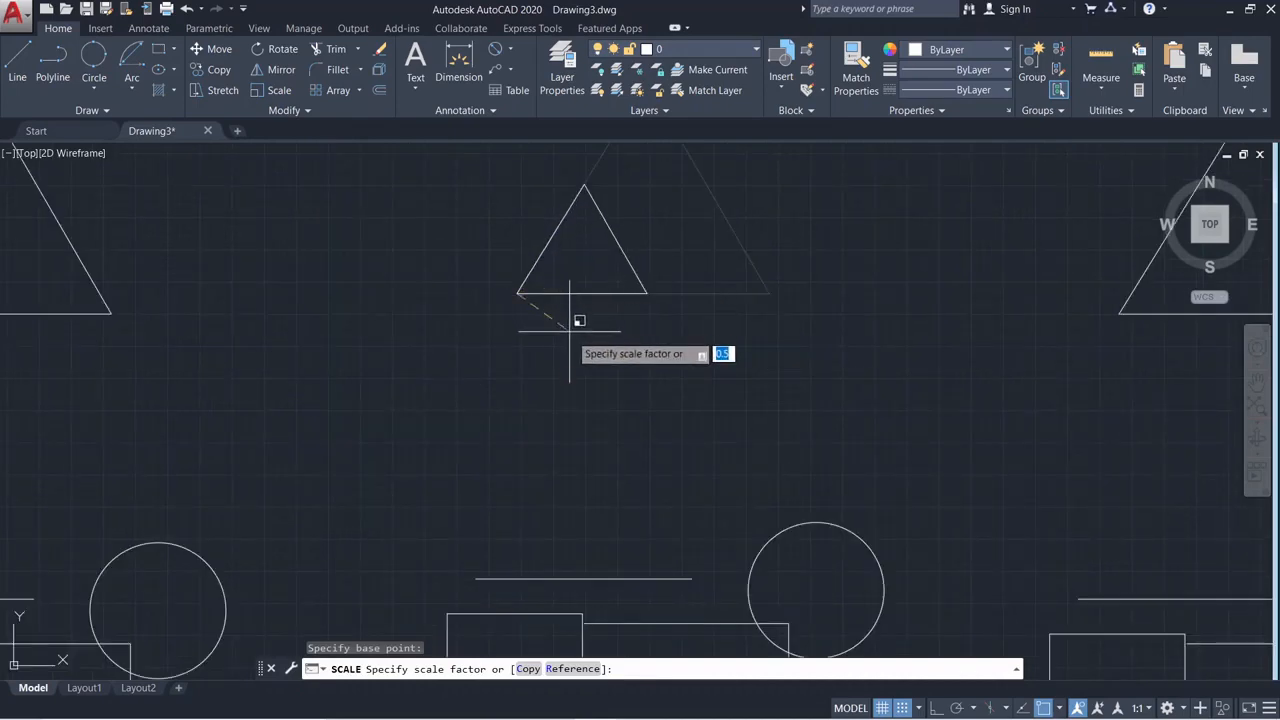
scroll(575, 335, "down", 5)
scroll(700, 430, "down", 3)
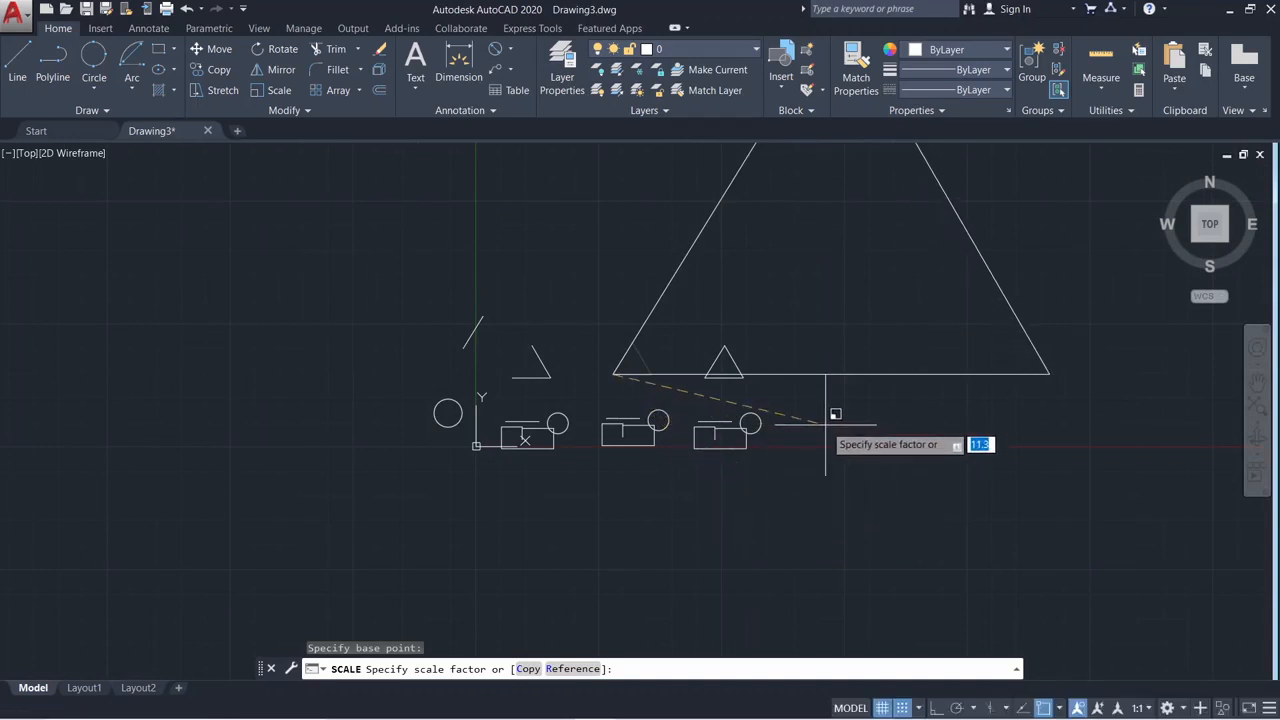
key("Return")
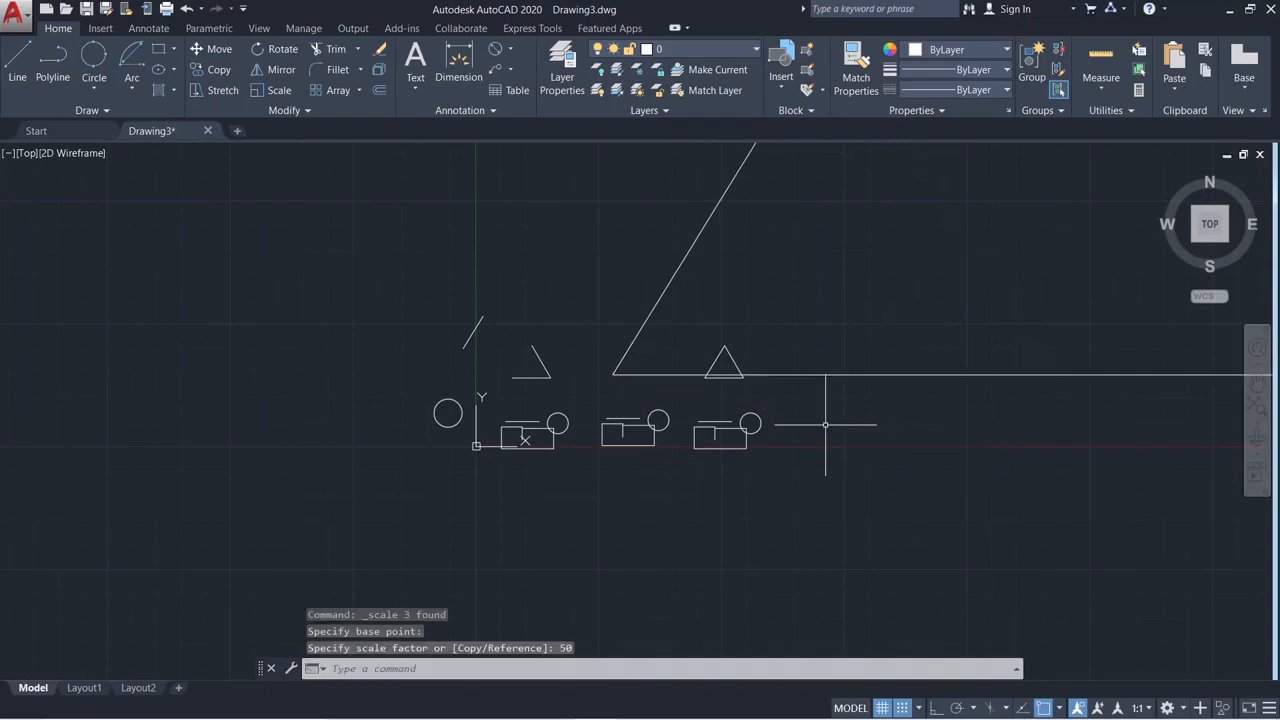
scroll(825, 424, "down", 5)
key("Escape")
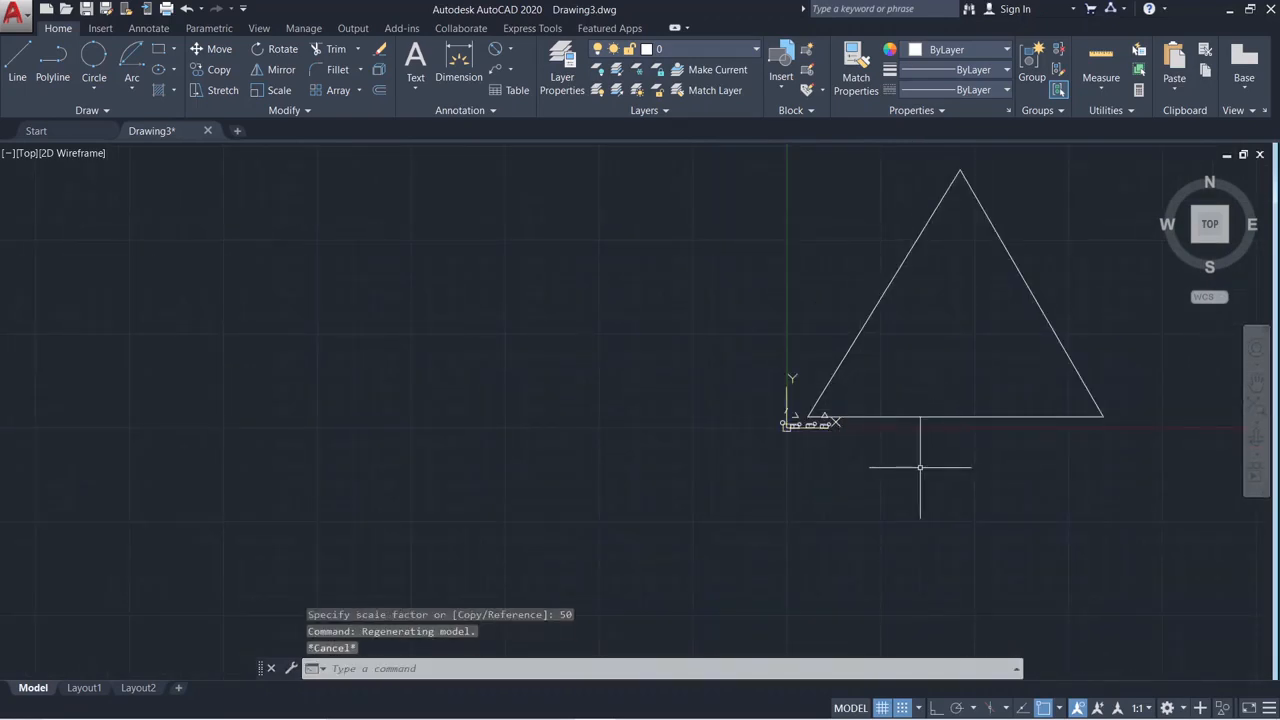
Mirror the leftmost polyline, horizontal line and circle across the polyline's bottom edge, erasing the source objects
middle_click_drag(994, 450, 576, 559)
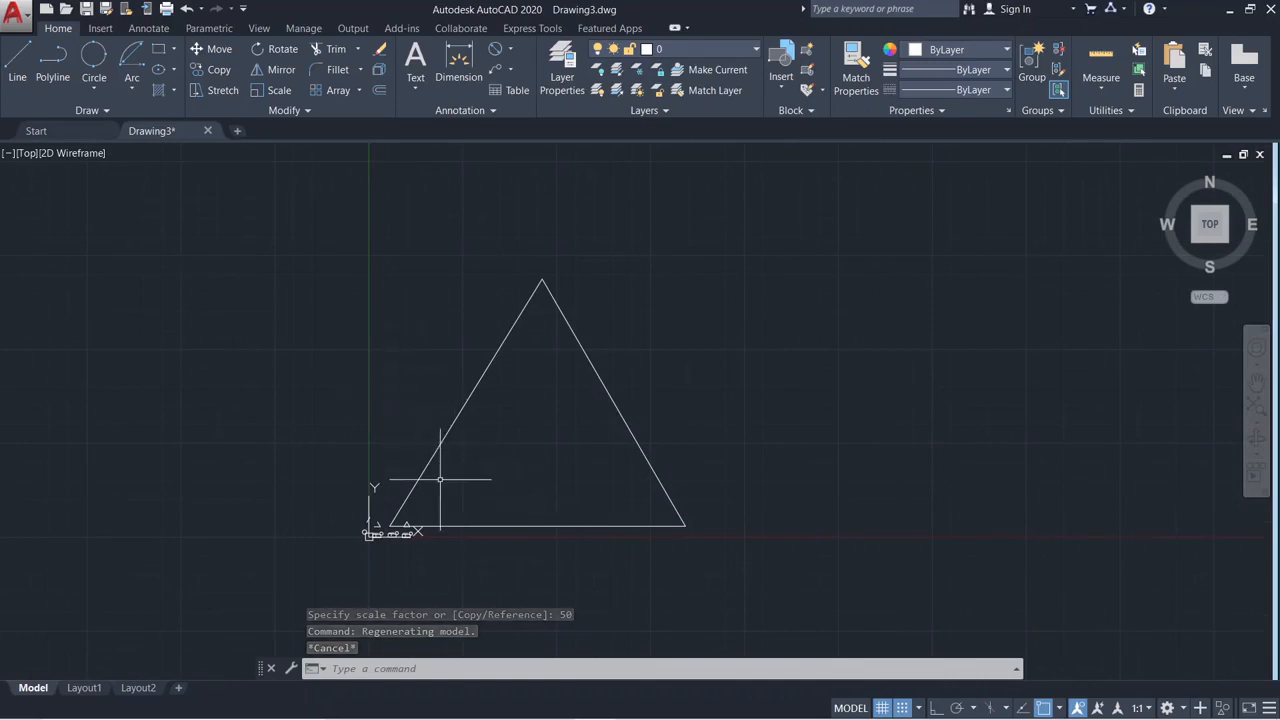
scroll(403, 537, "up", 3)
scroll(371, 520, "down", 5)
middle_click_drag(363, 509, 391, 318)
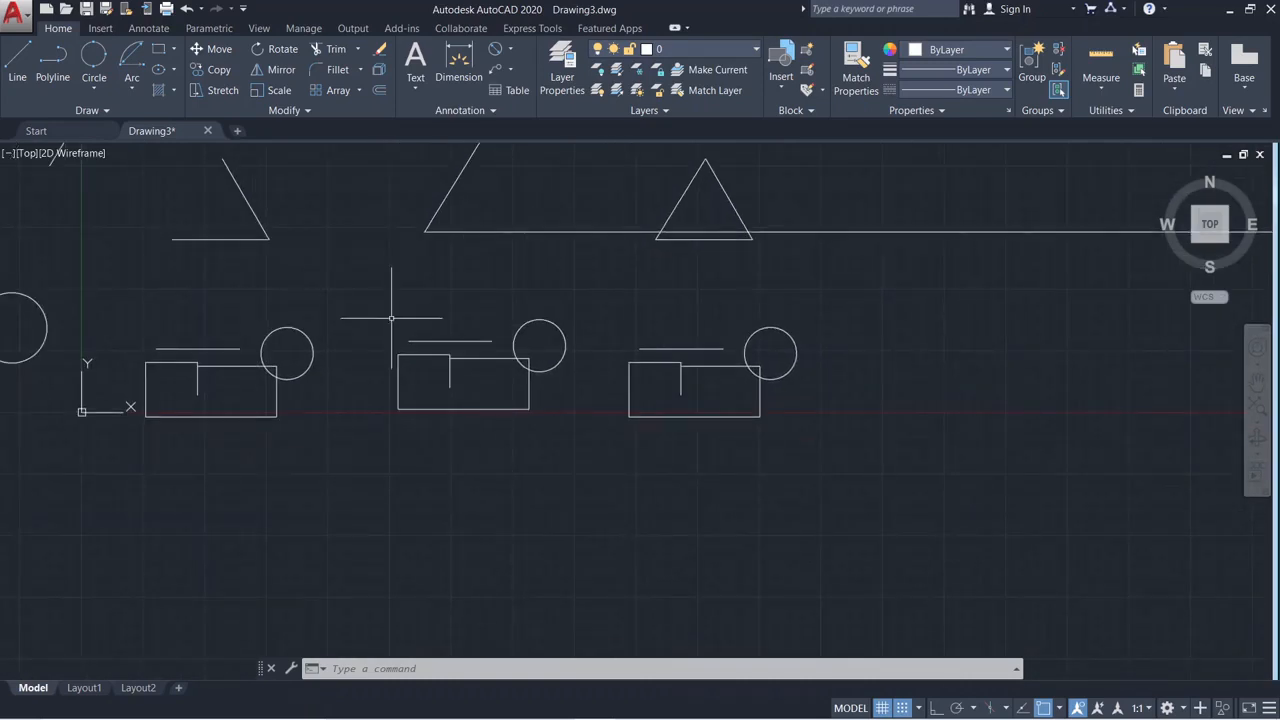
left_click(286, 69)
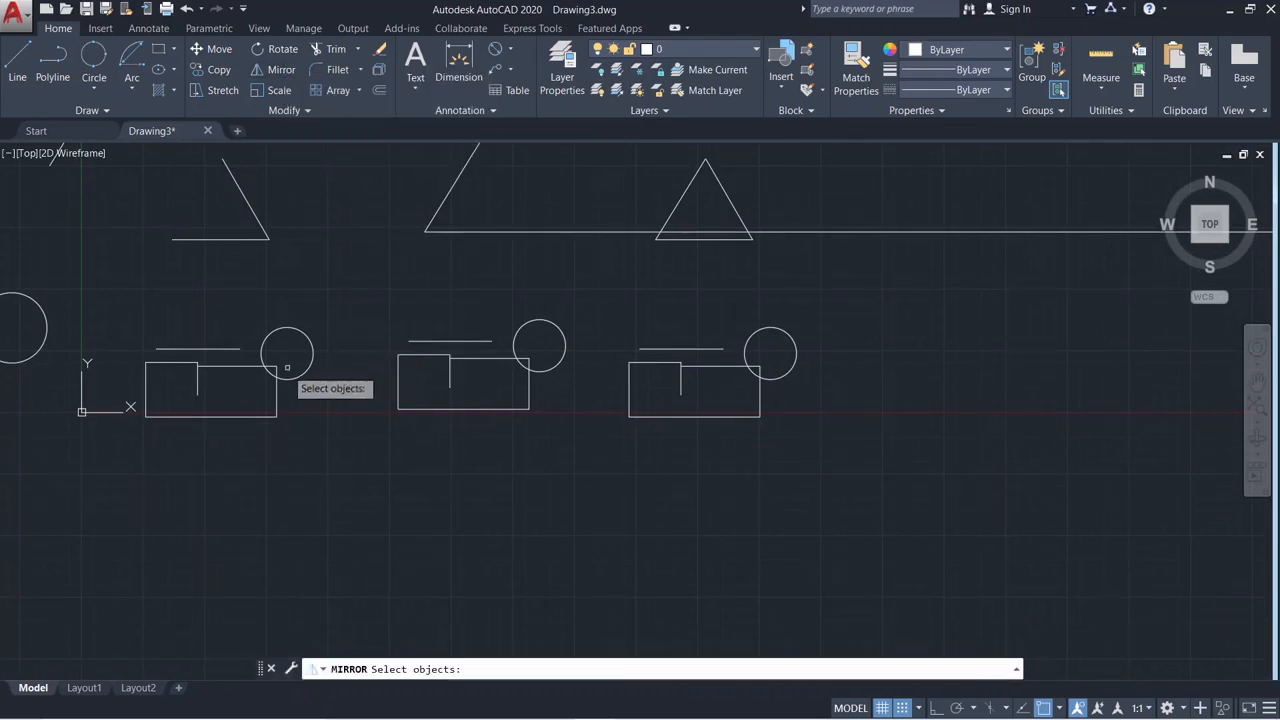
left_click(115, 307)
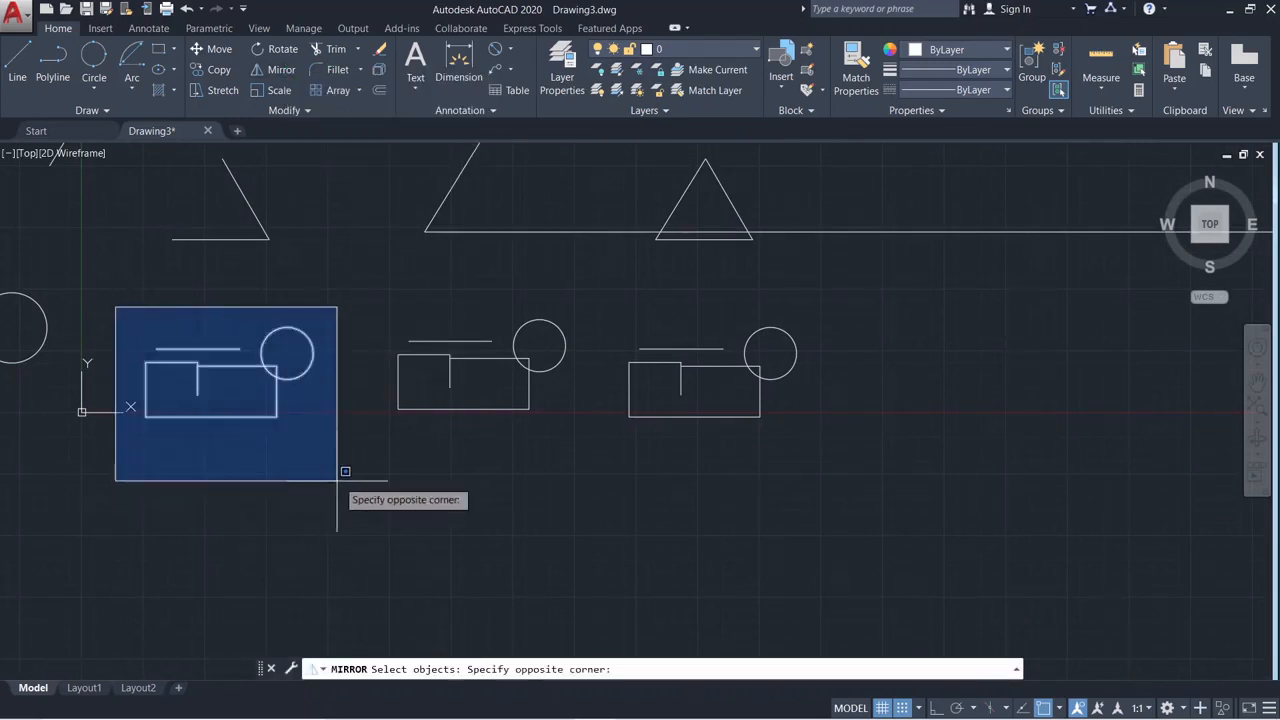
left_click(340, 476)
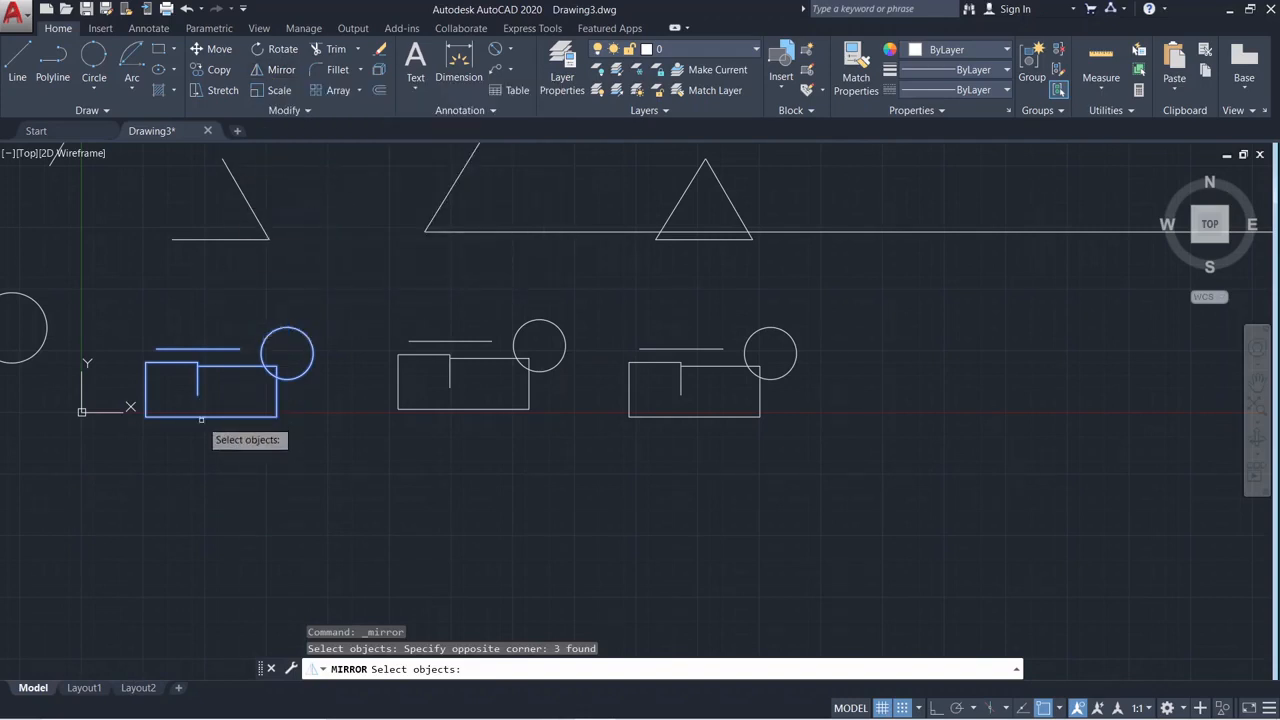
key("Return")
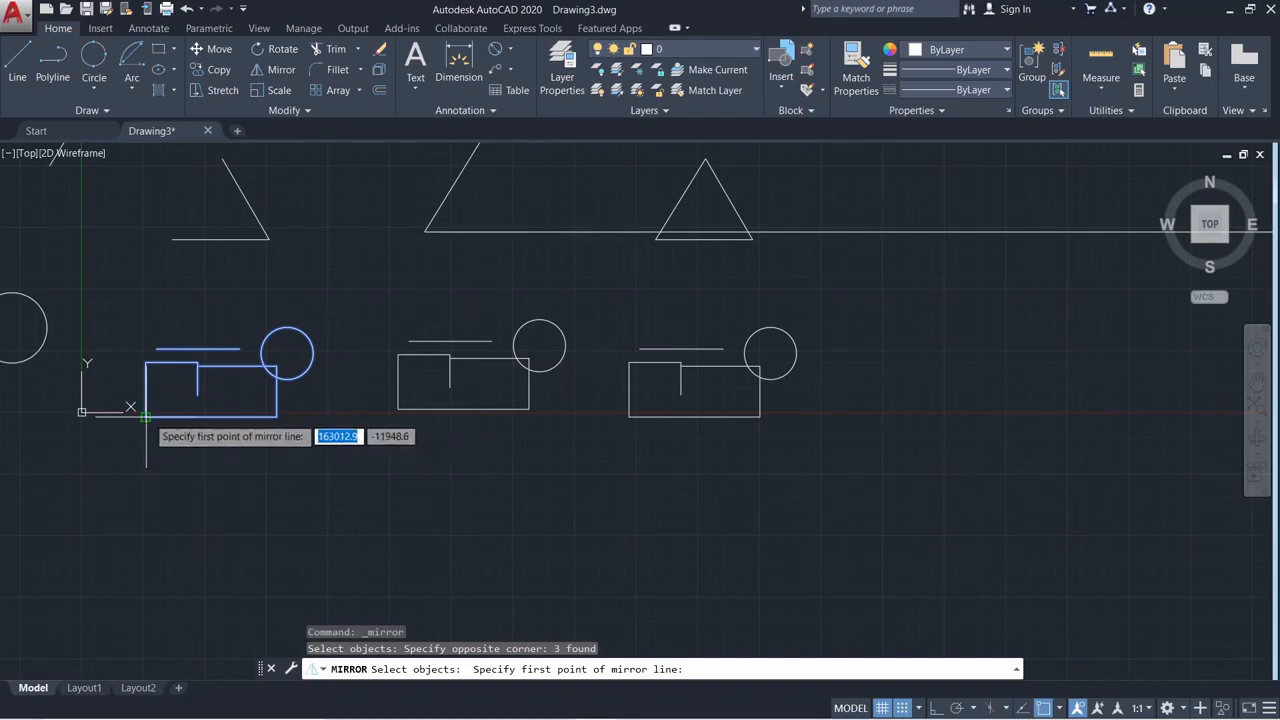
left_click(146, 417)
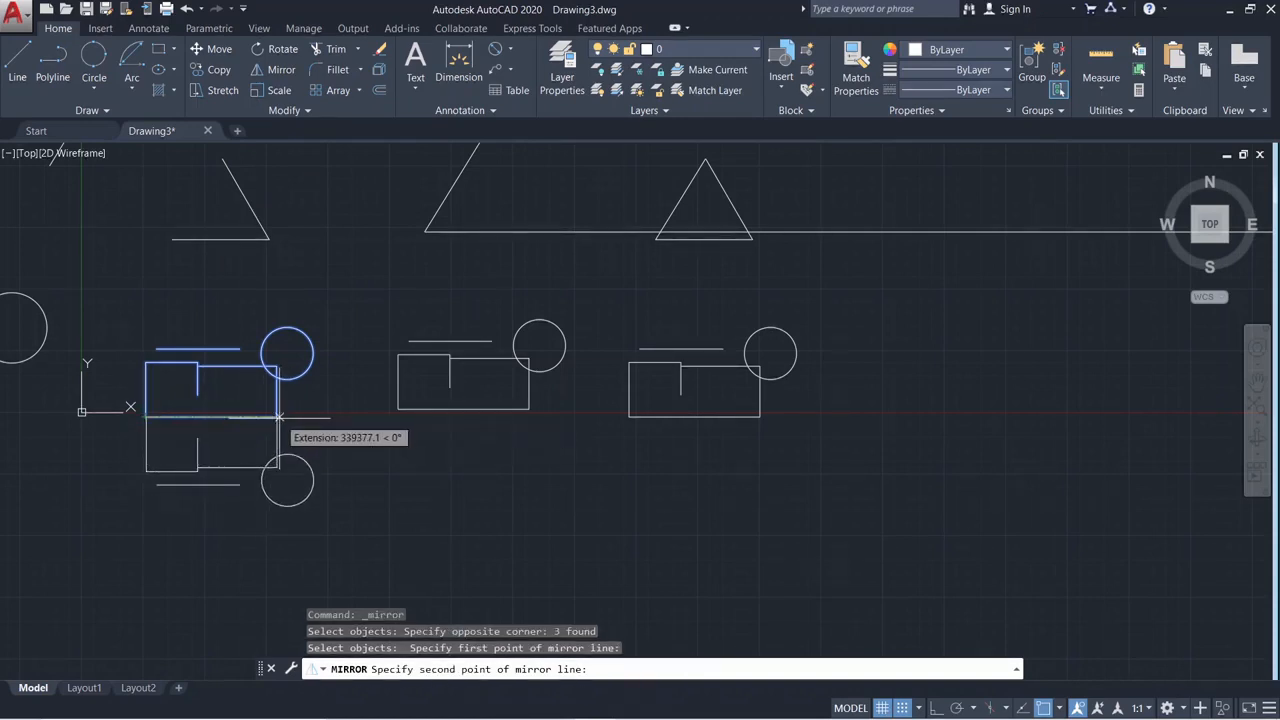
left_click(278, 417)
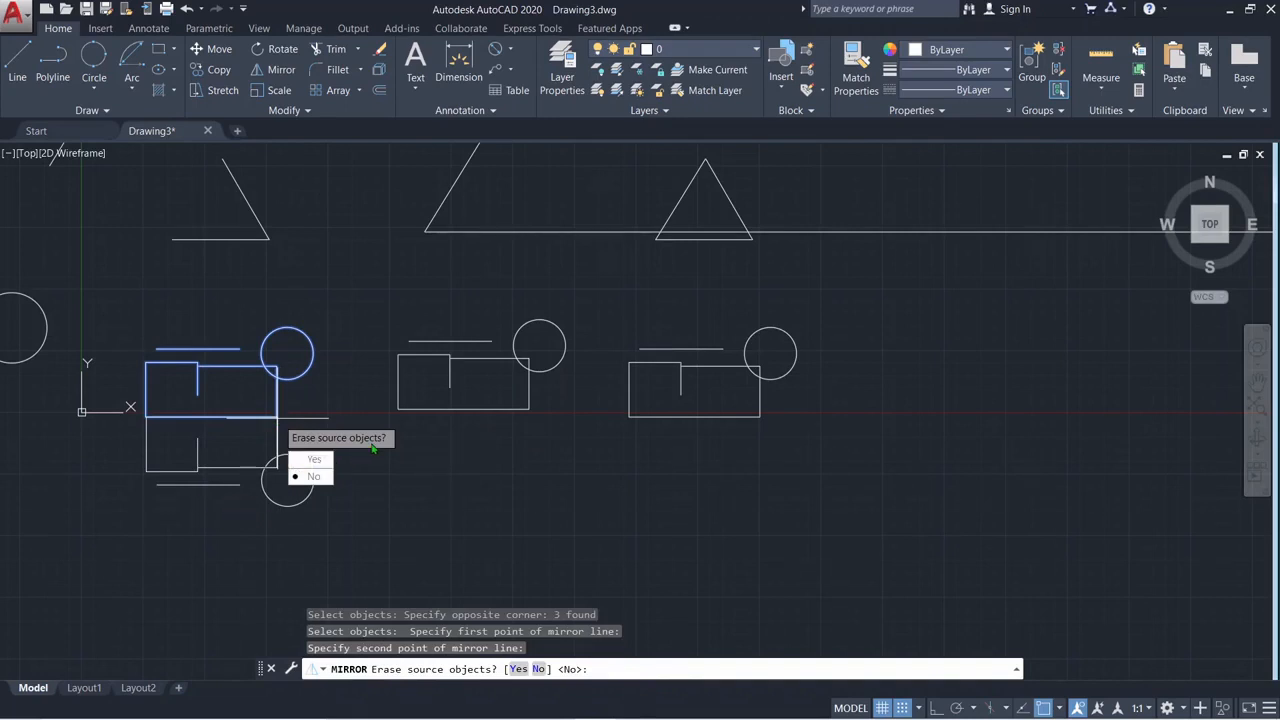
left_click(316, 462)
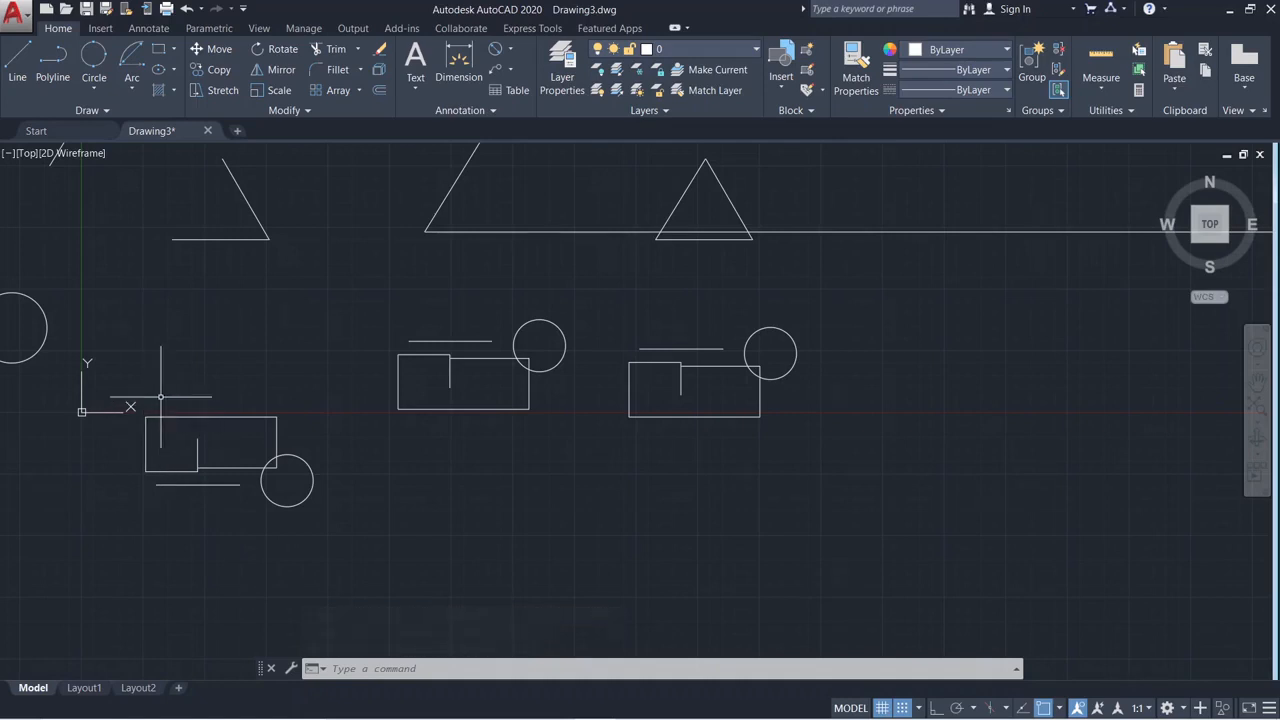
Mirror the flipped leftmost polyline, line and circle upward across the polyline's top edge, keeping the source objects
left_click(274, 69)
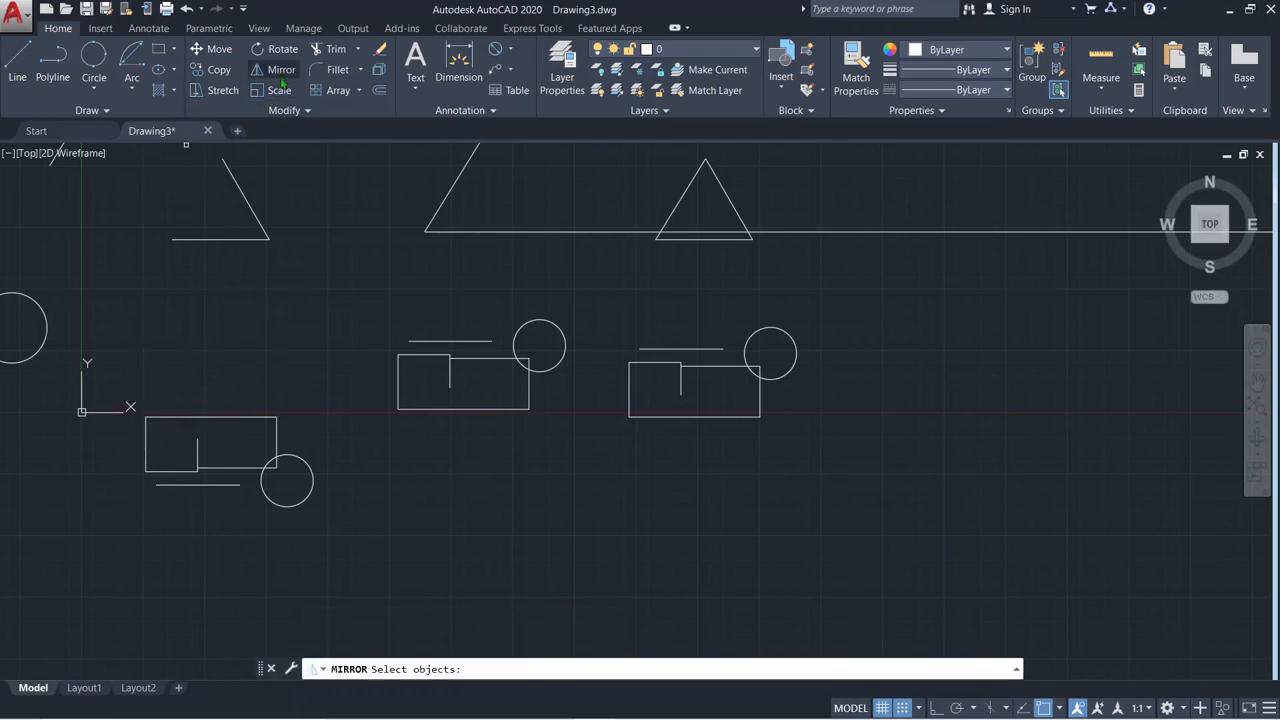
left_click(135, 374)
left_click(328, 528)
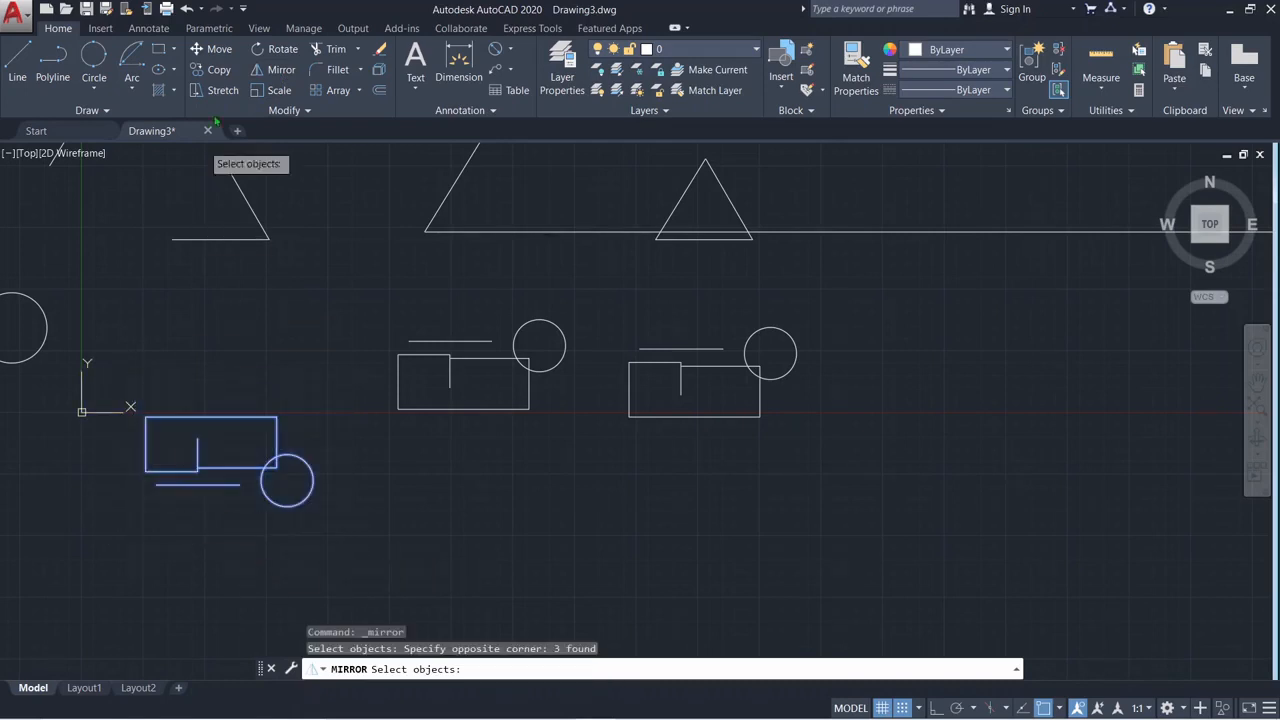
key("Return")
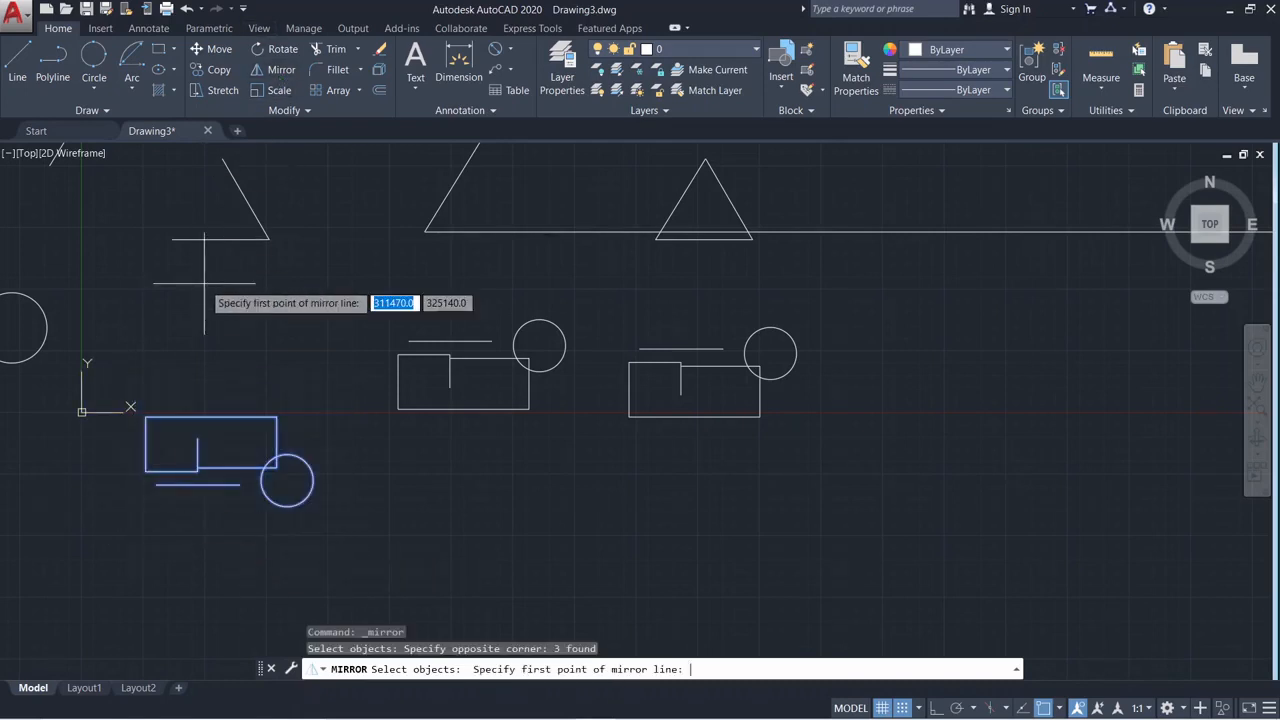
left_click(277, 416)
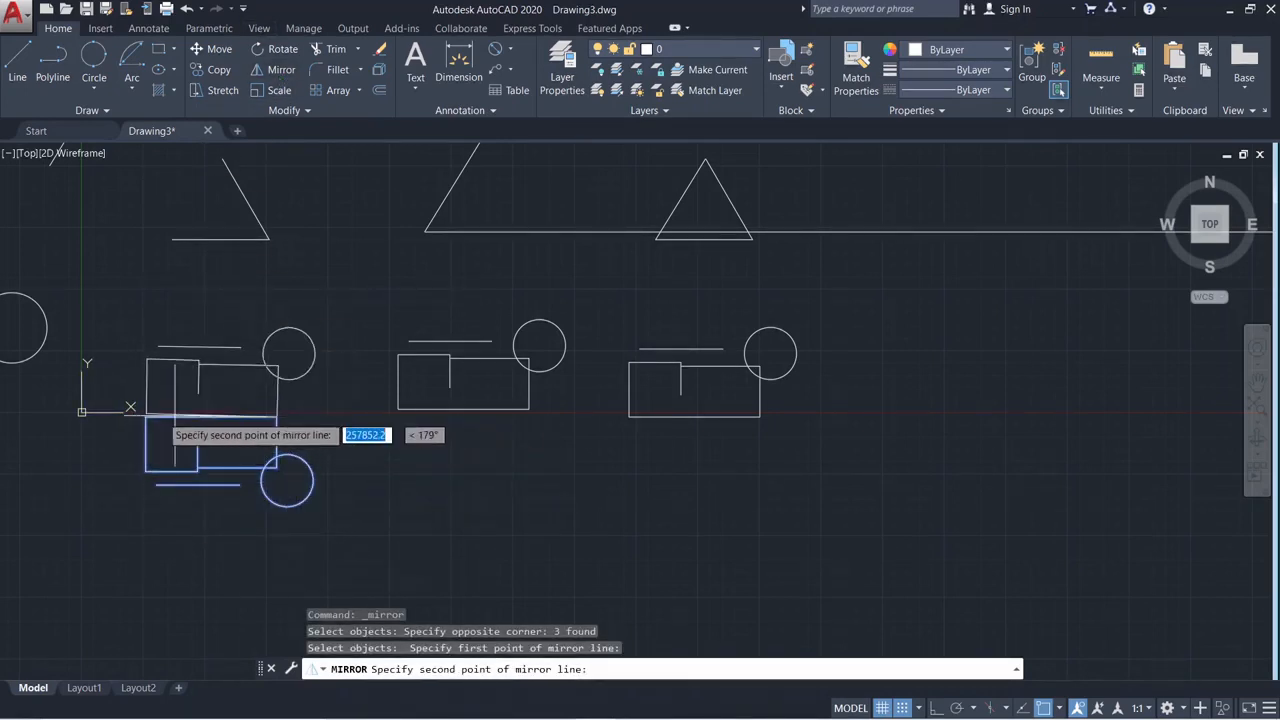
left_click(147, 416)
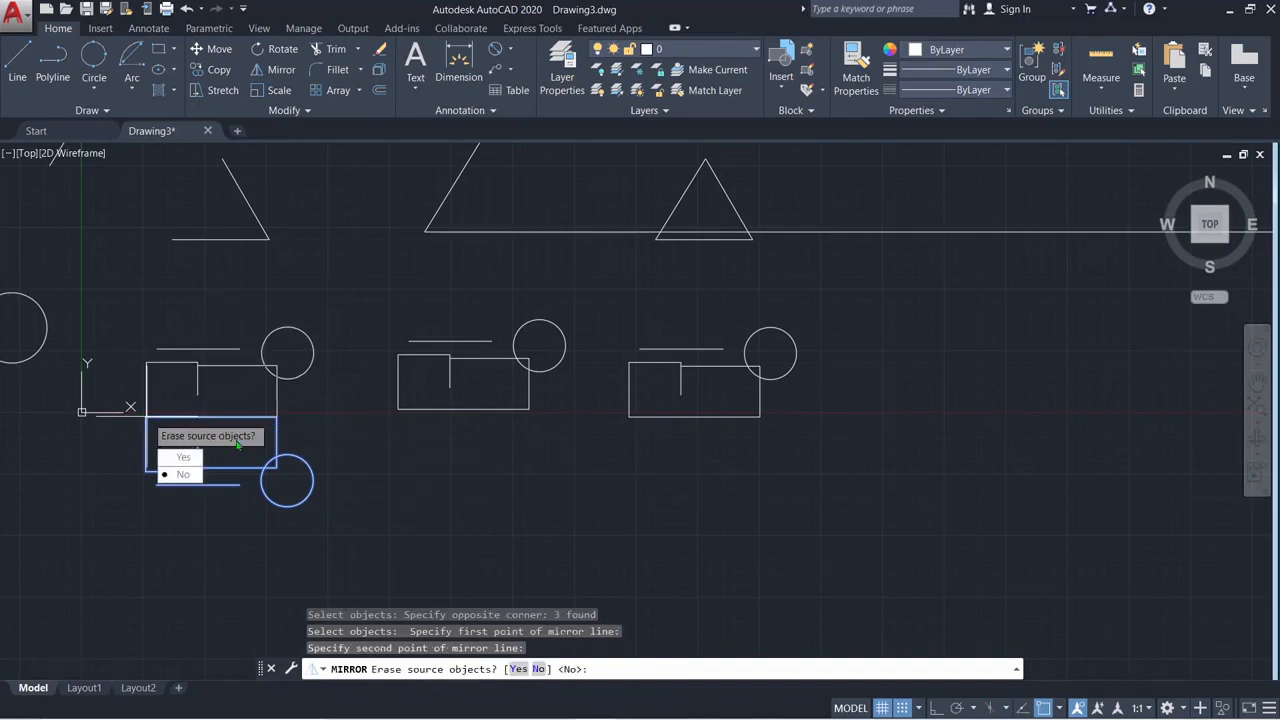
left_click(178, 474)
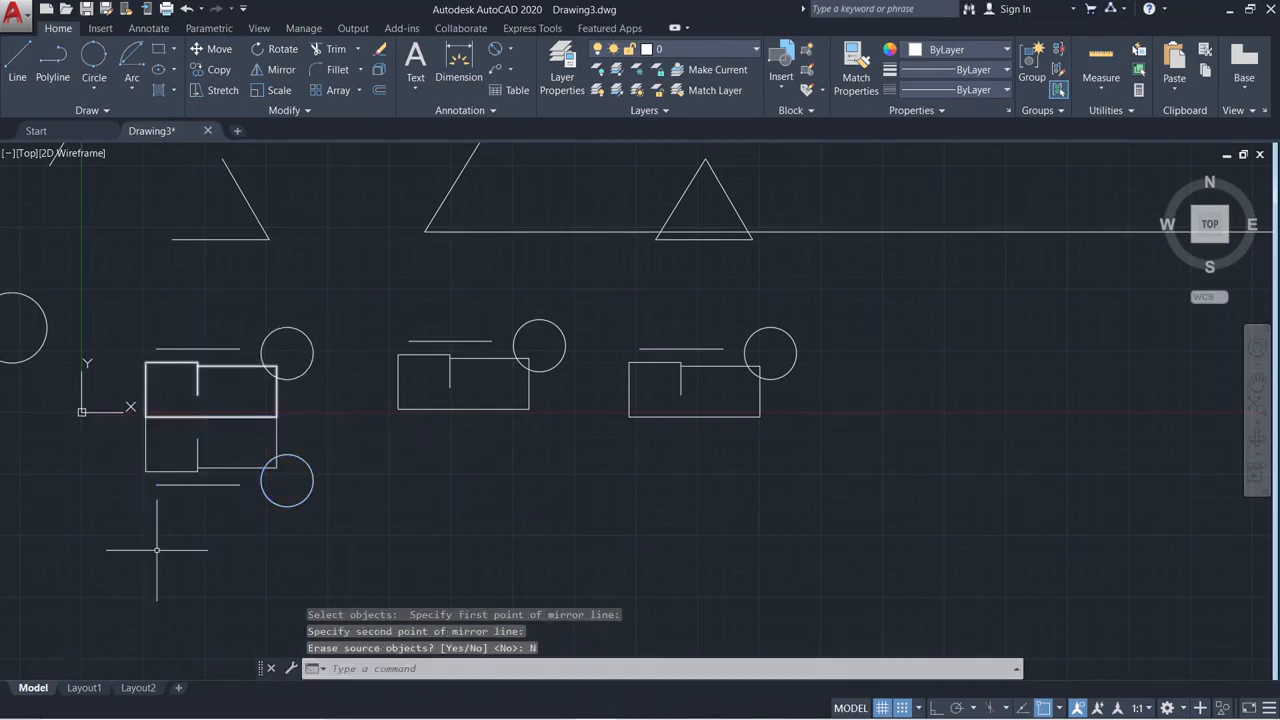
mouse_move(238, 563)
middle_mouse_down()
mouse_move(231, 537)
mouse_move(257, 435)
mouse_move(283, 408)
mouse_move(389, 466)
middle_mouse_up()
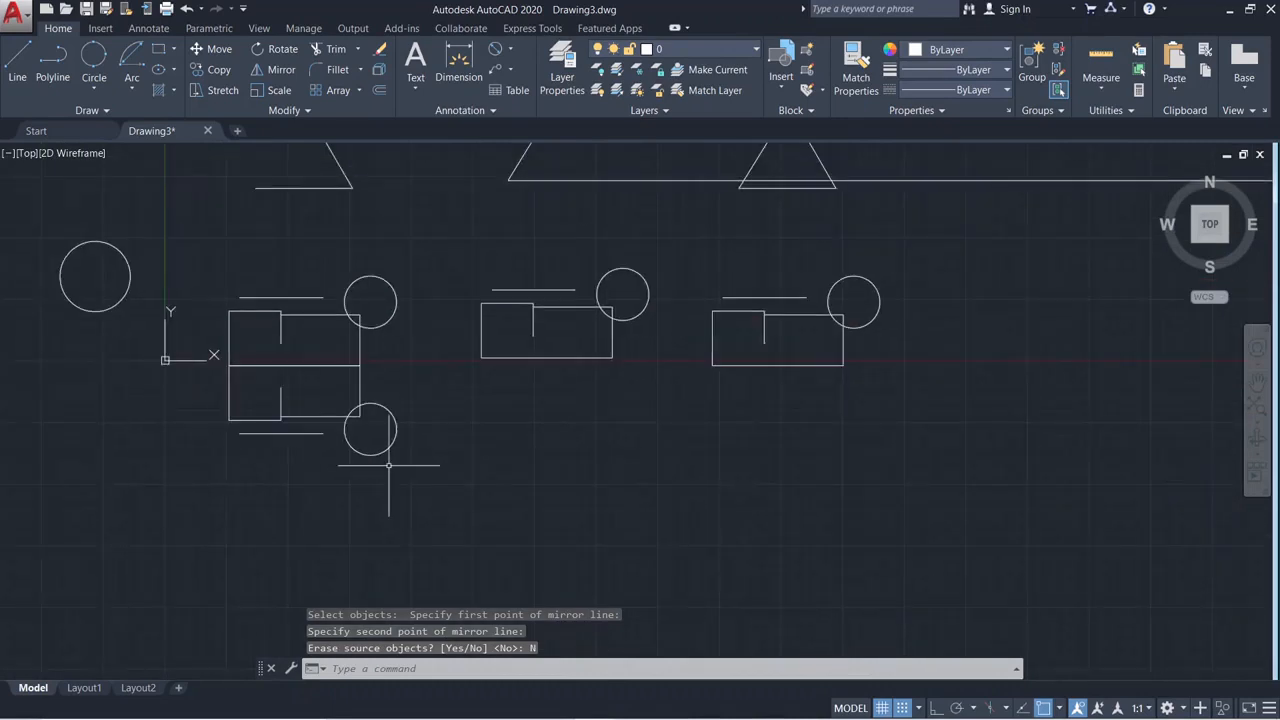
left_click(952, 396)
left_click(709, 266)
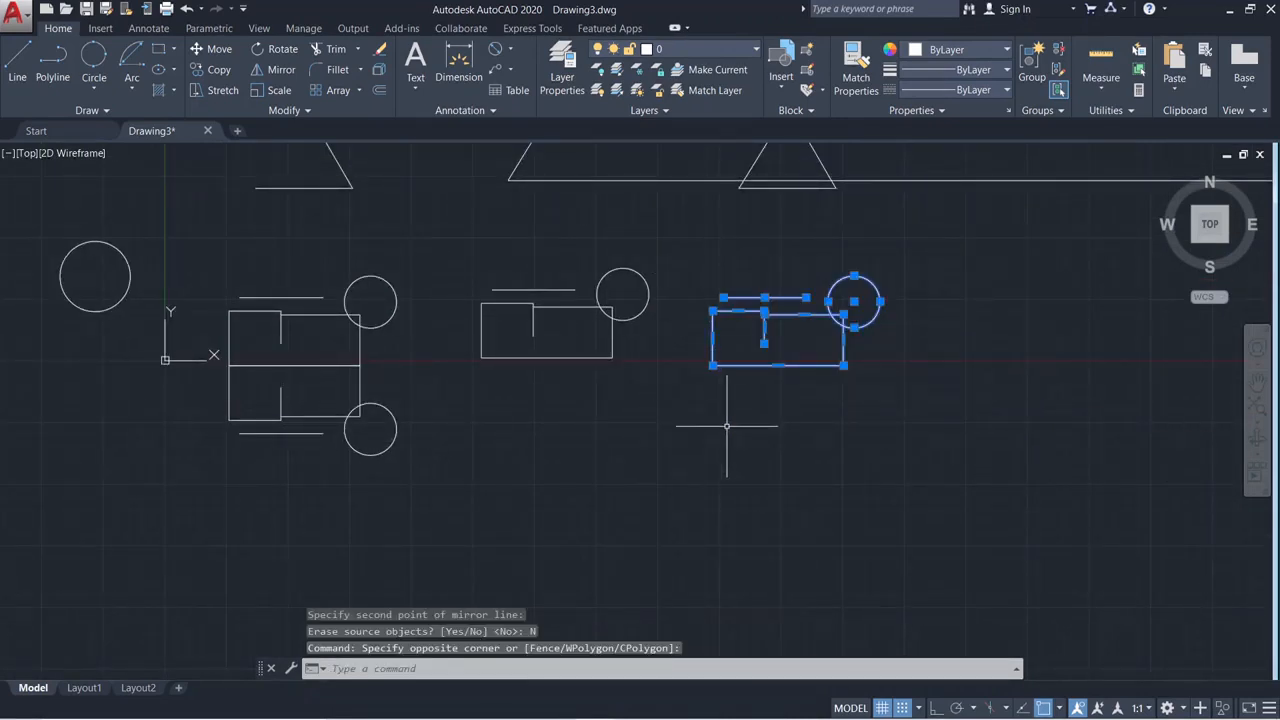
key("Return")
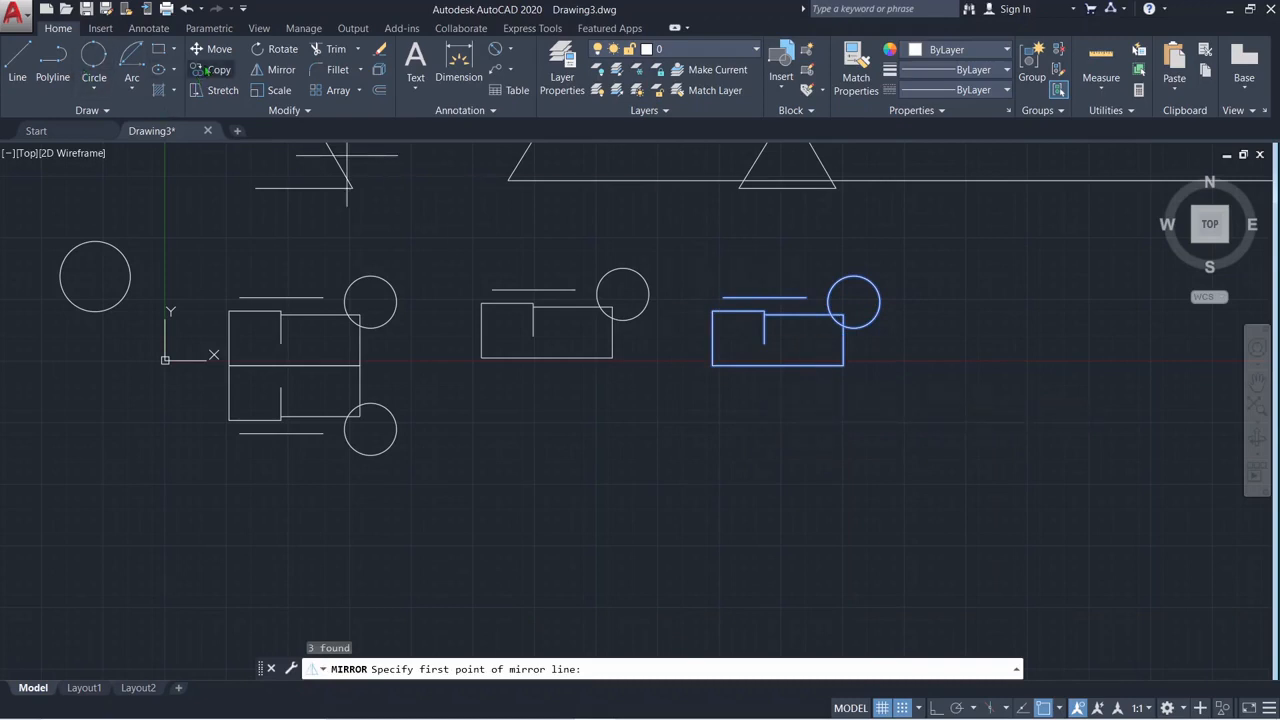
Move the rightmost polyline, horizontal line and circle by the polyline's lower left corner, about 829465 units diagonally down and right into empty space
left_click(222, 49)
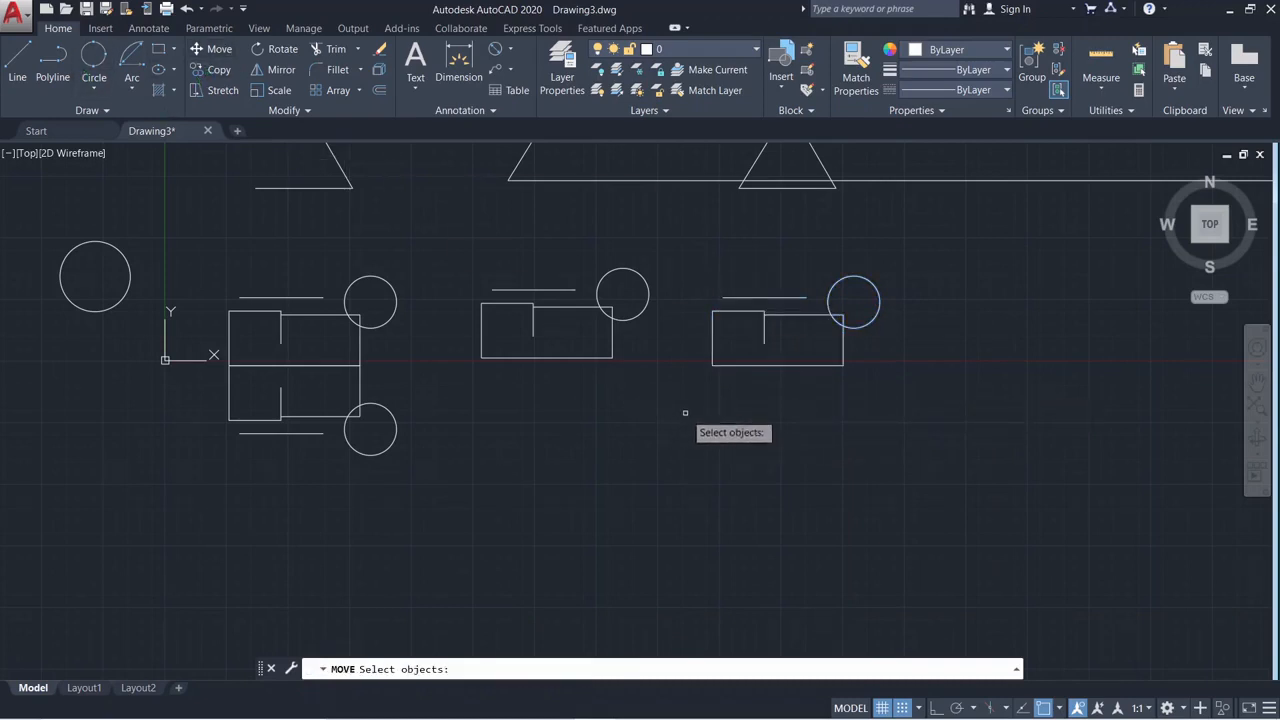
left_click(685, 412)
left_click(960, 258)
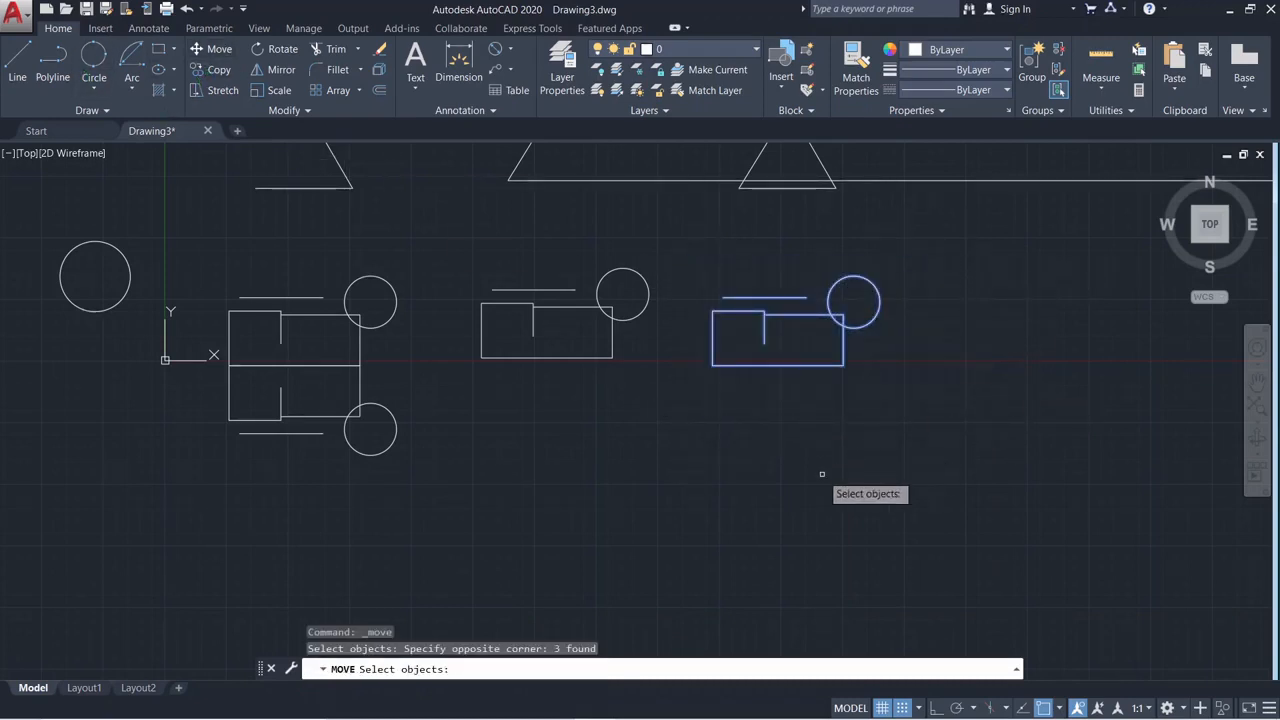
key("Return")
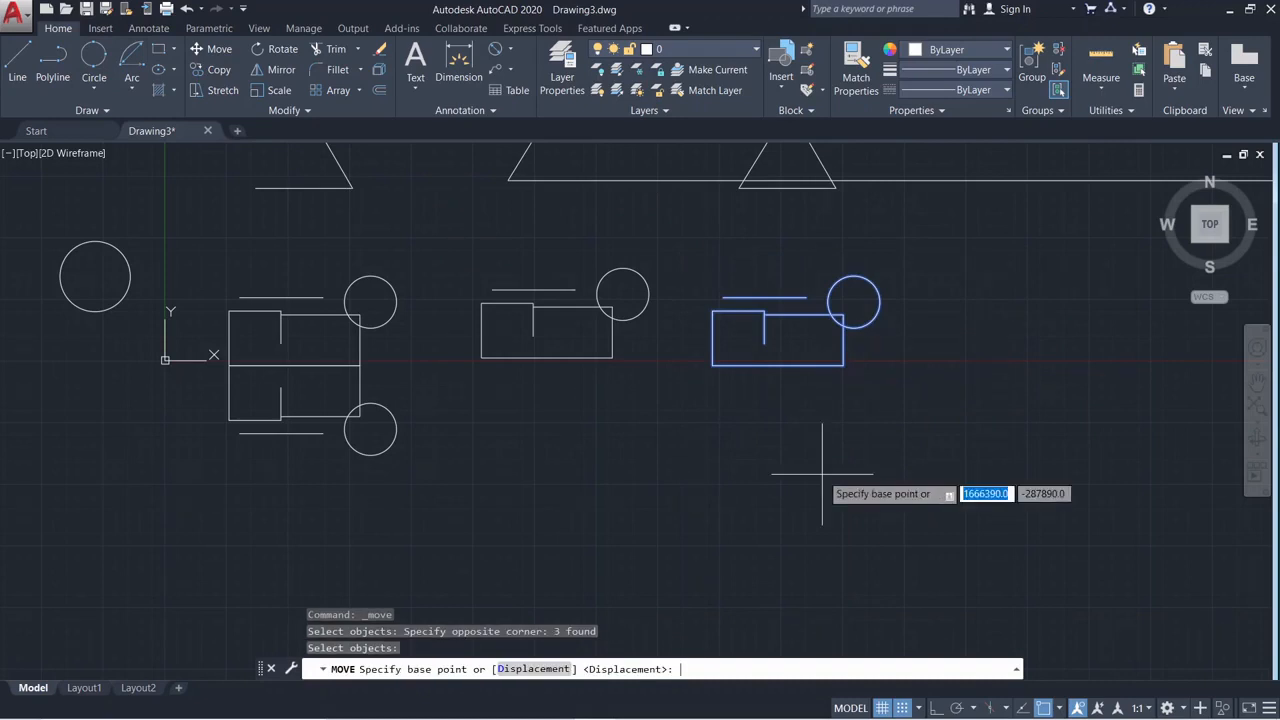
left_click(712, 366)
middle_click_drag(771, 583, 334, 409)
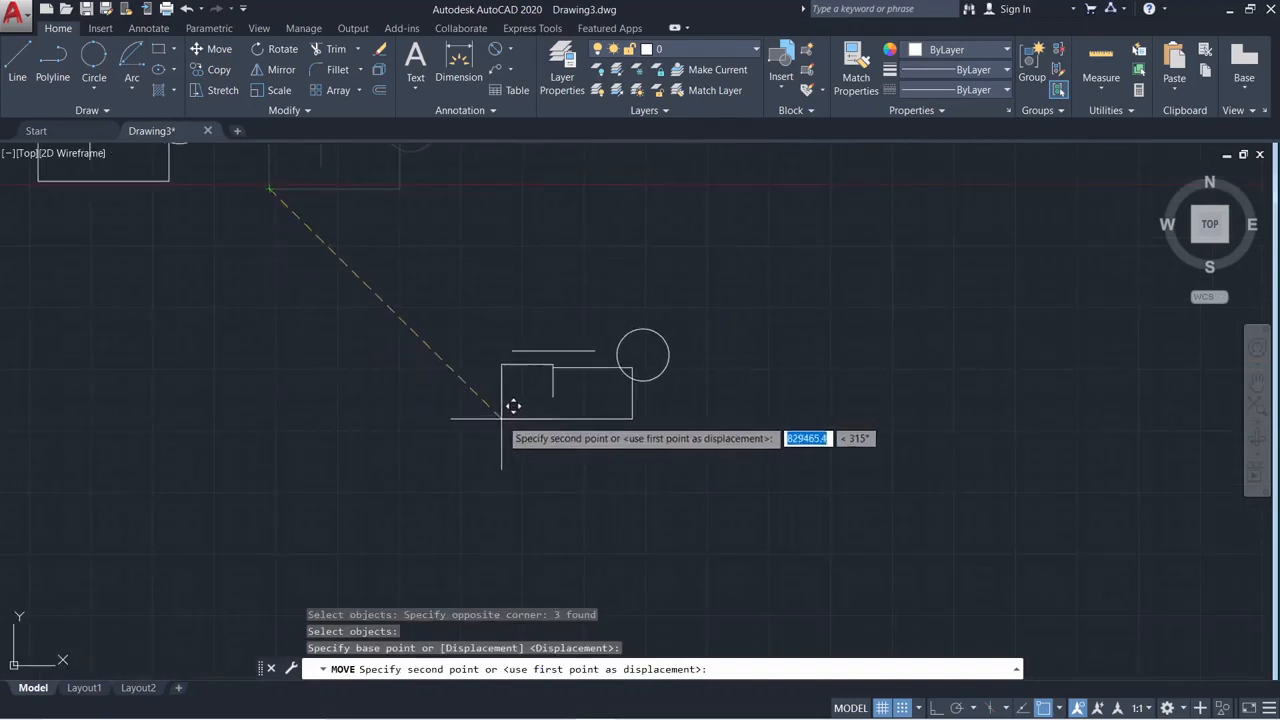
left_click(501, 419)
Mirror the moved polyline, line and circle across the polyline's left vertical edge, keeping the source objects
left_click(457, 271)
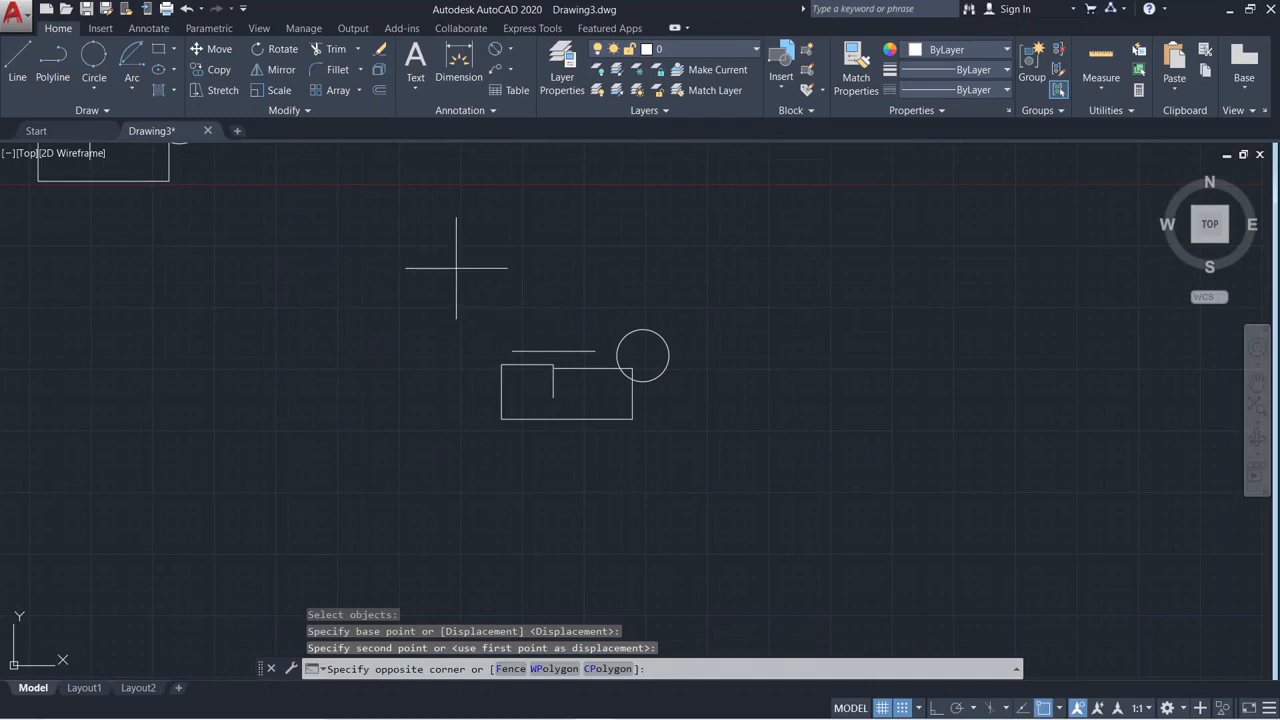
left_click(763, 480)
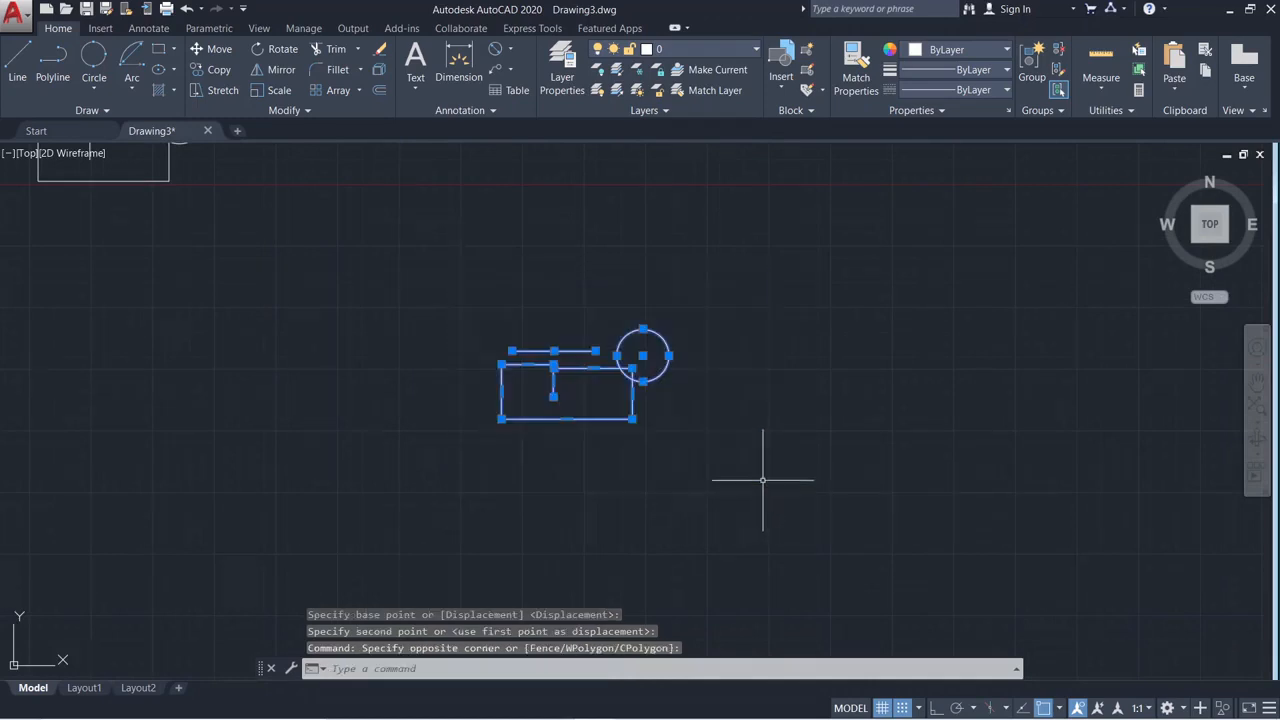
left_click(275, 69)
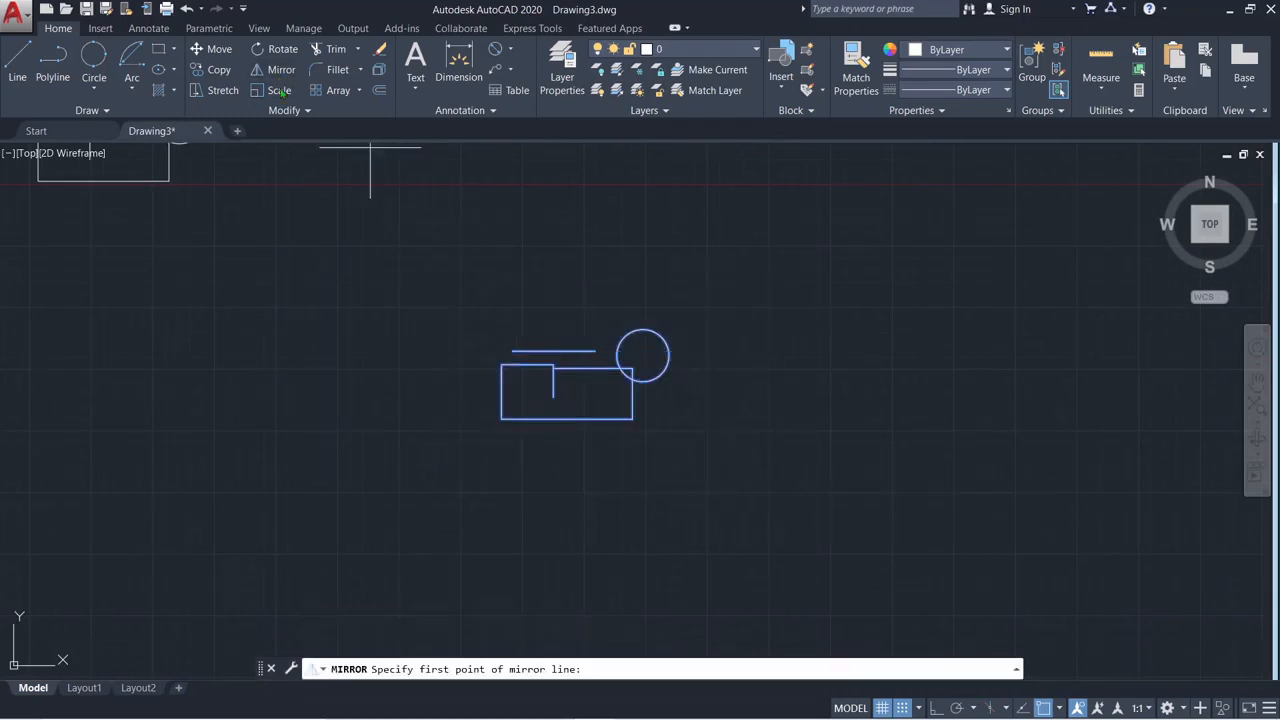
left_click(501, 419)
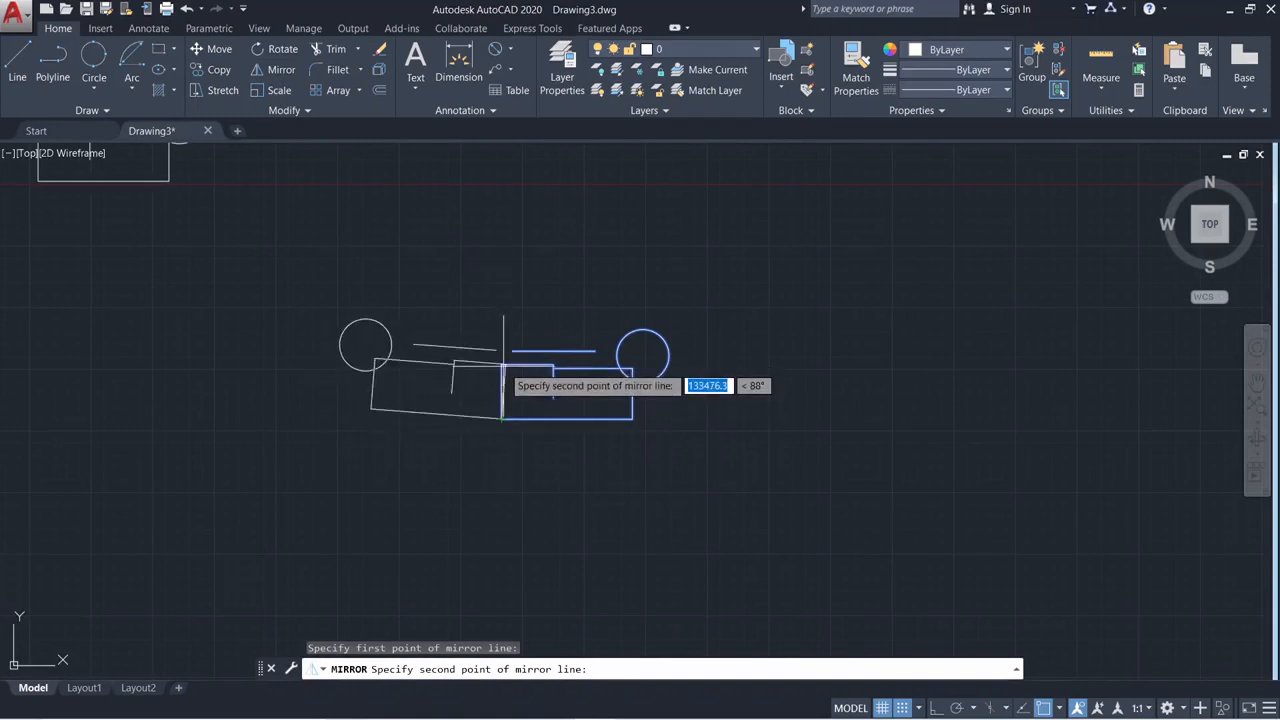
left_click(502, 371)
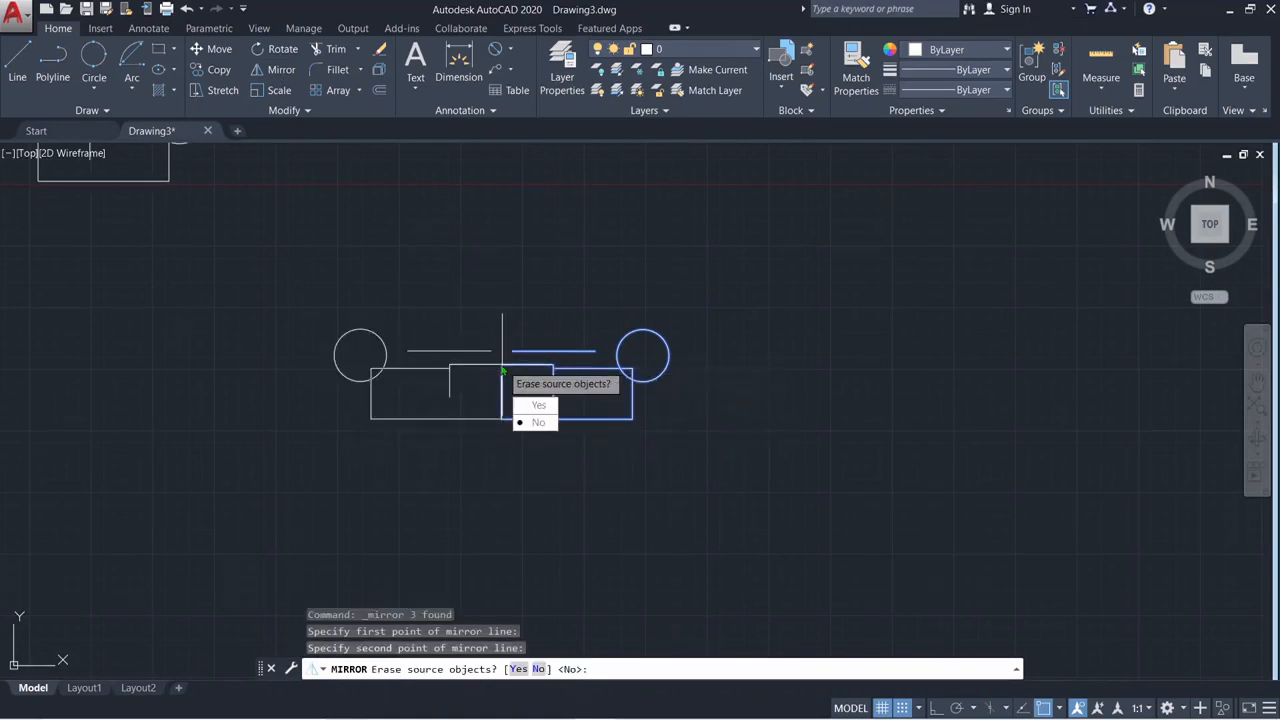
left_click(519, 423)
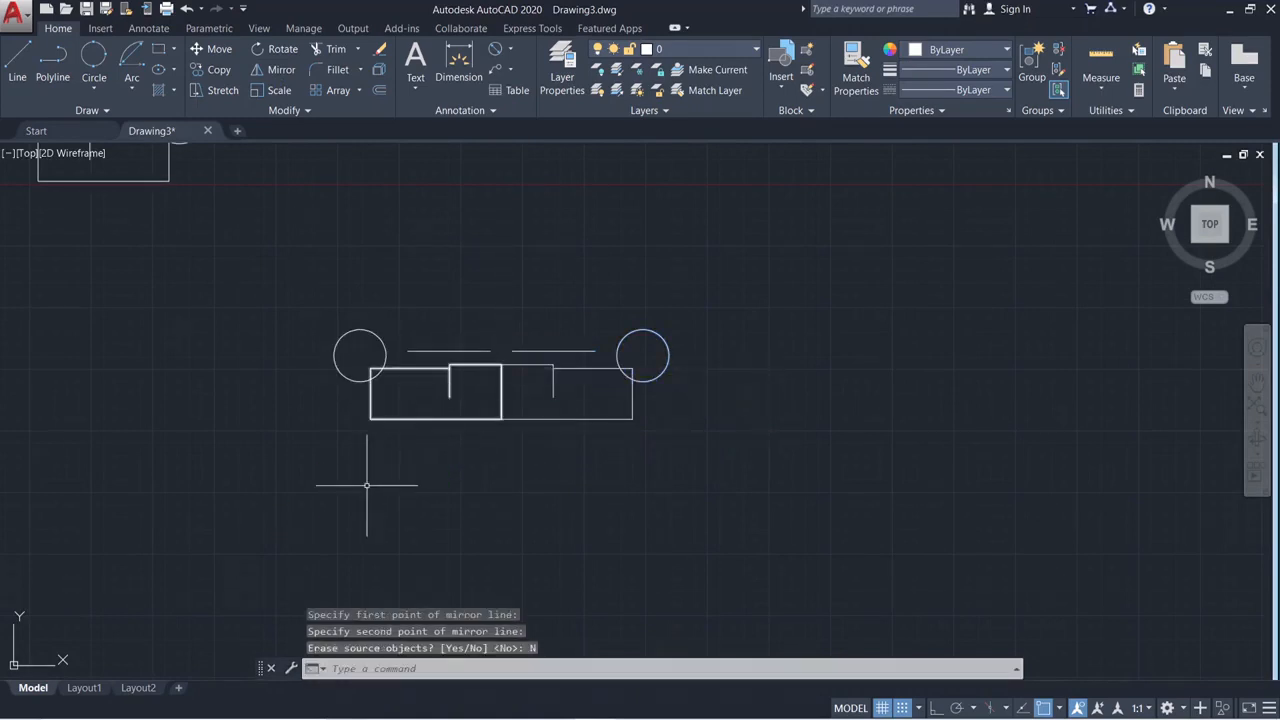
scroll(398, 466, "up", 2)
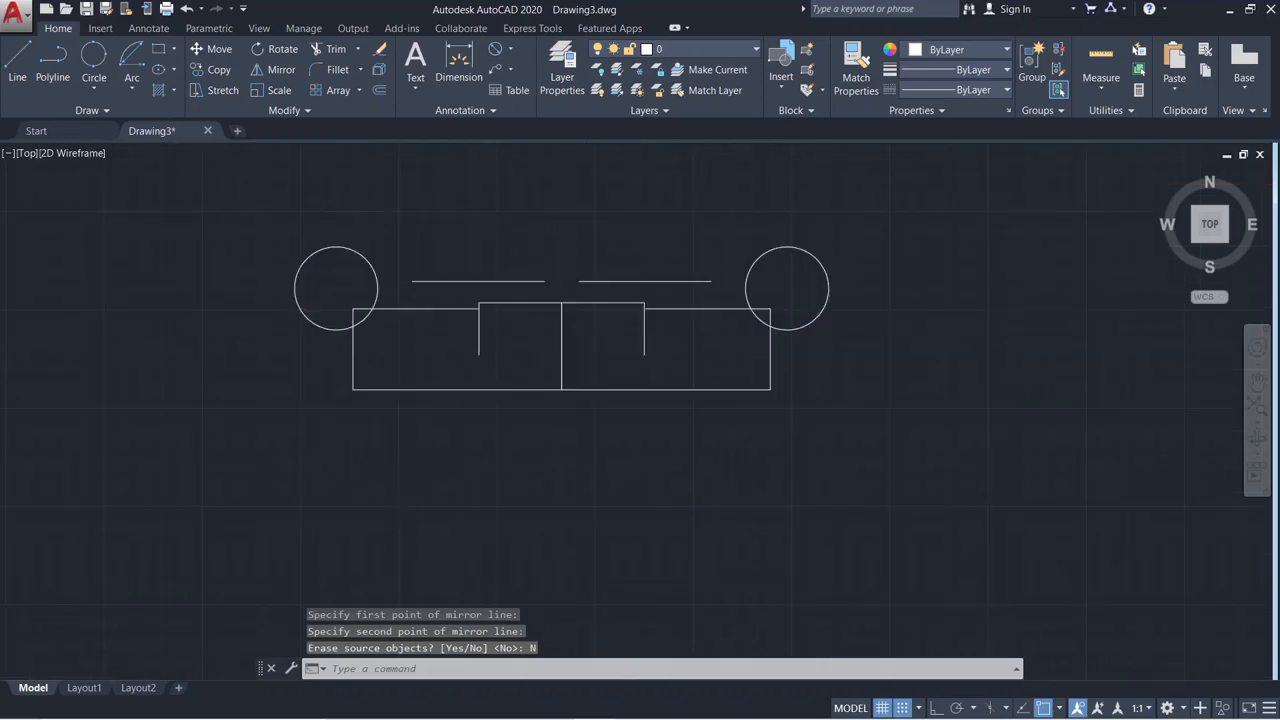
Mirror both halves of the moved figure downward across their shared bottom edge, keeping the source objects
scroll(414, 489, "down", 2)
left_click(724, 512)
left_click(300, 290)
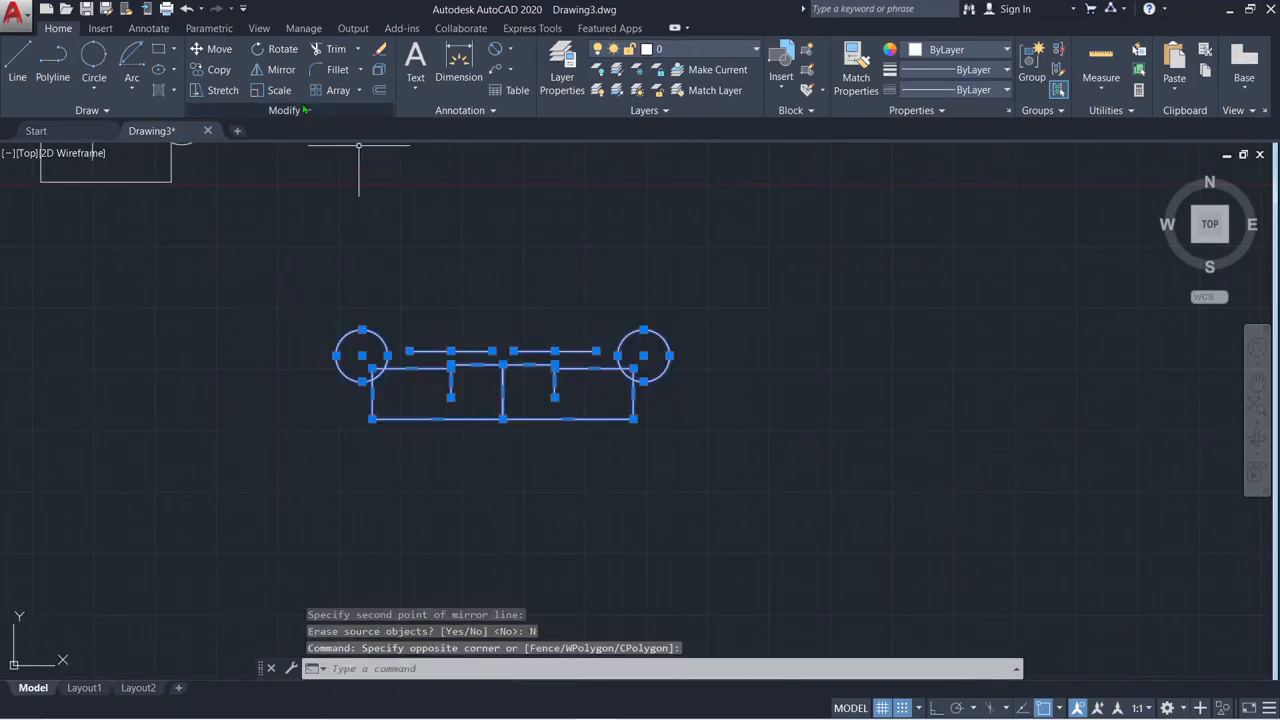
left_click(272, 69)
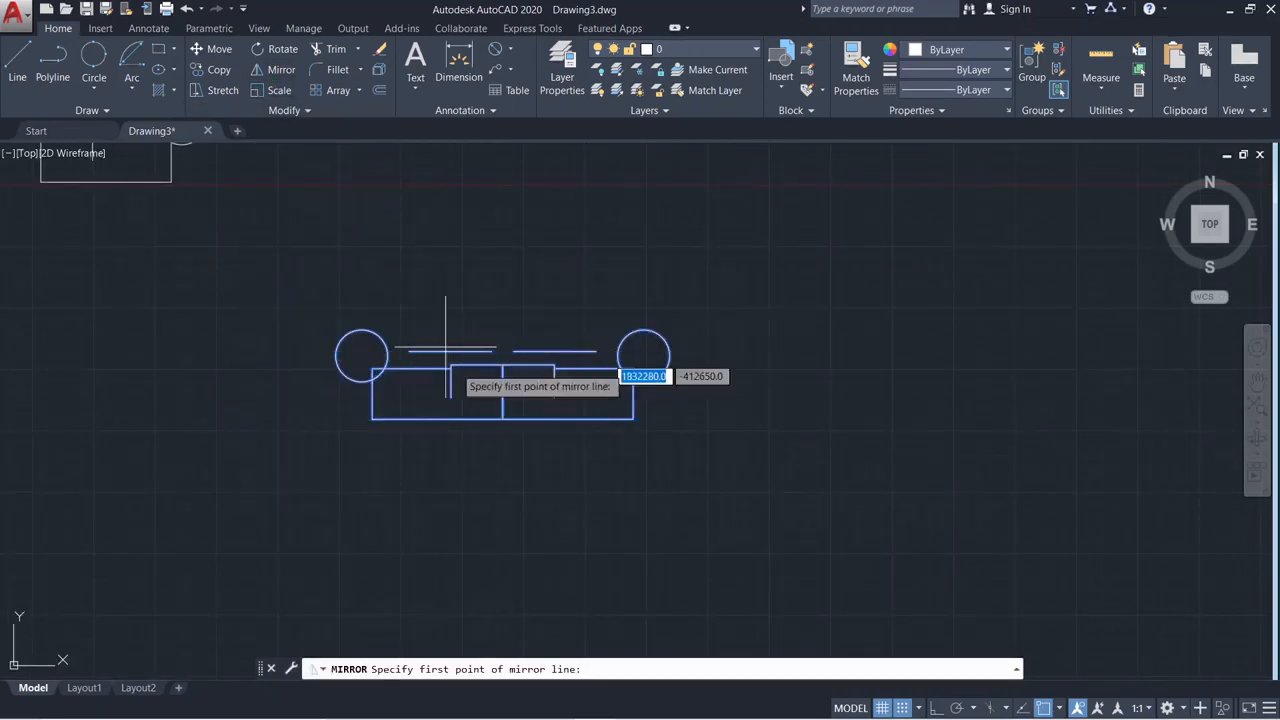
left_click(635, 418)
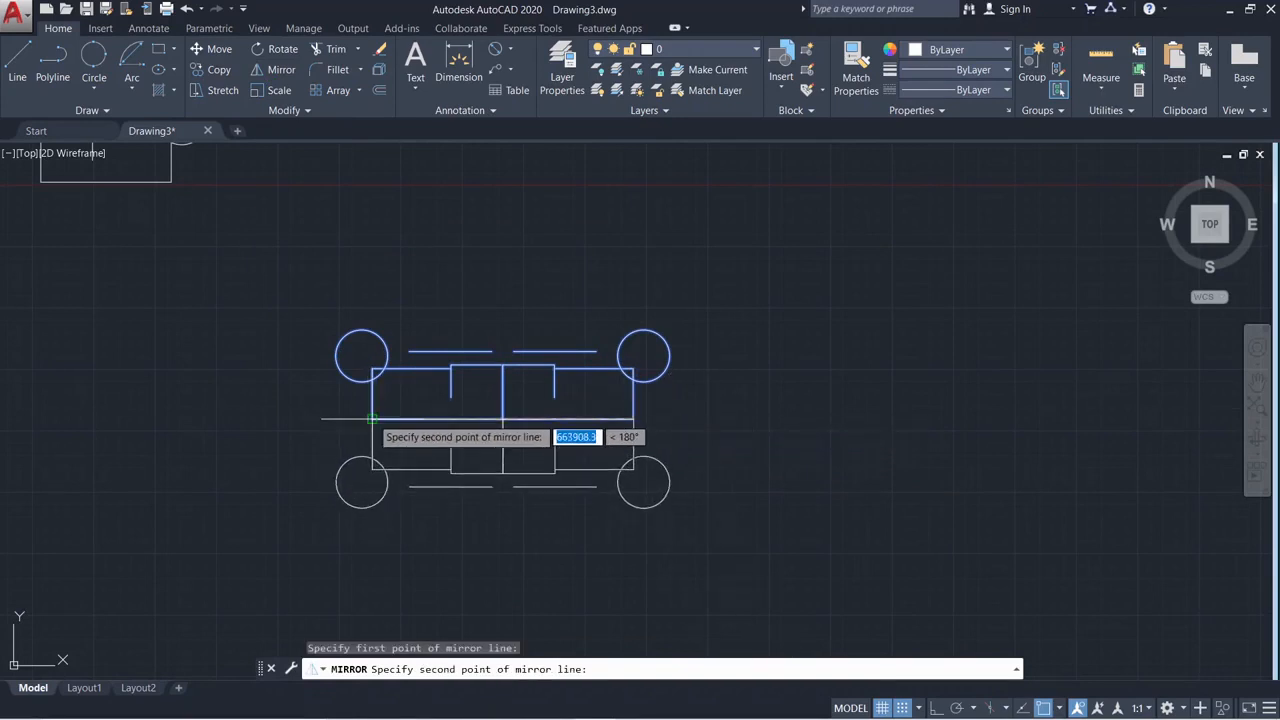
left_click(371, 419)
scroll(597, 557, "down", 5)
scroll(577, 469, "up", 1)
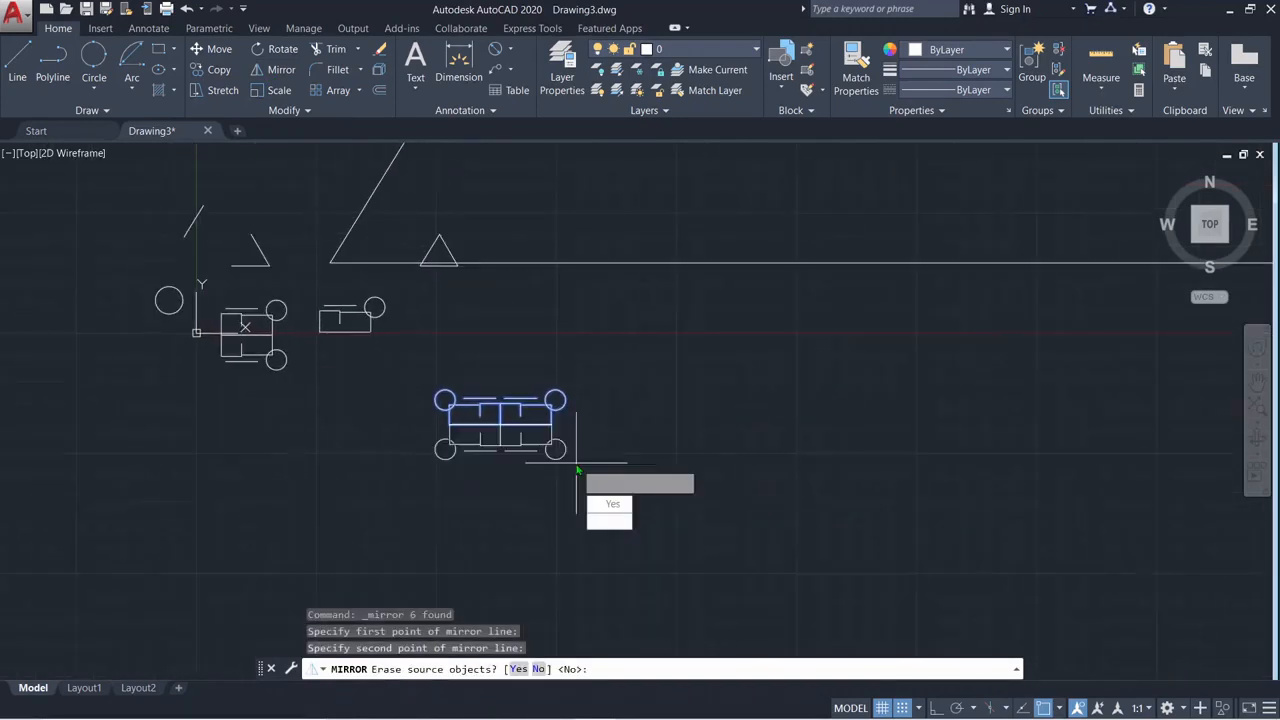
left_click(613, 521)
scroll(459, 429, "up", 6)
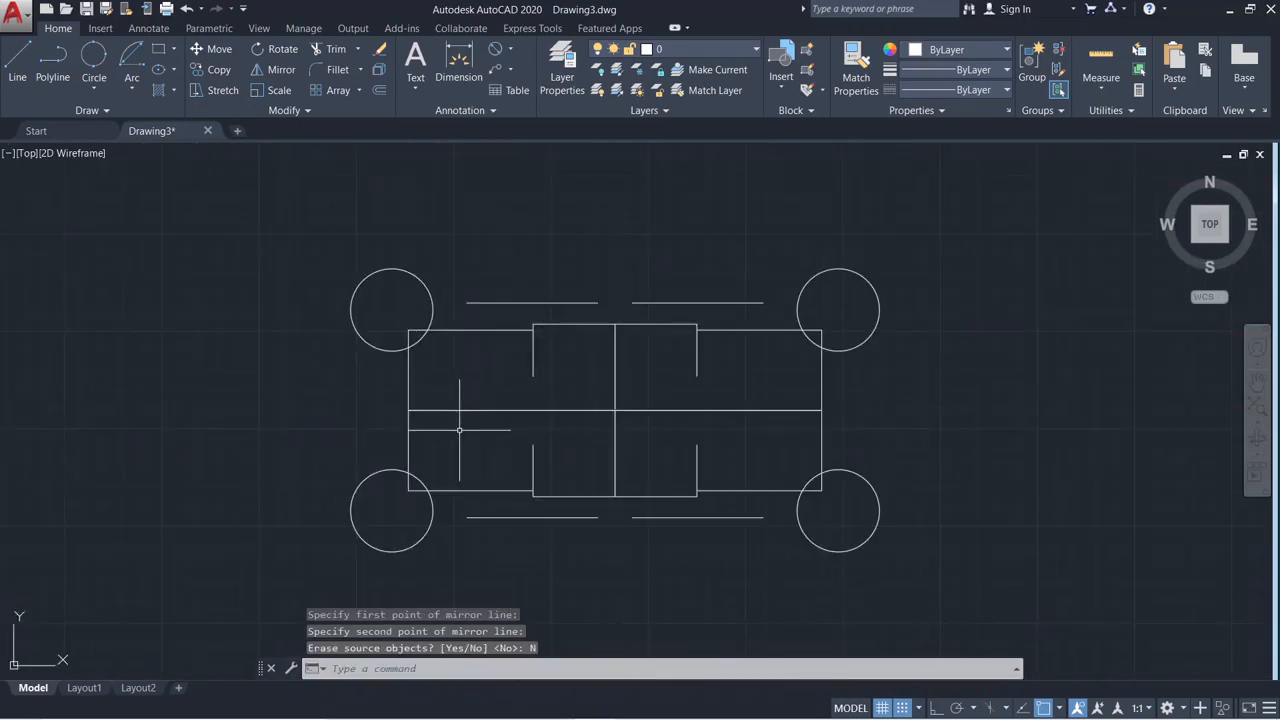
Rotate the complete four-part figure by 30 degrees about the right end of its horizontal centre line
scroll(479, 410, "down", 4)
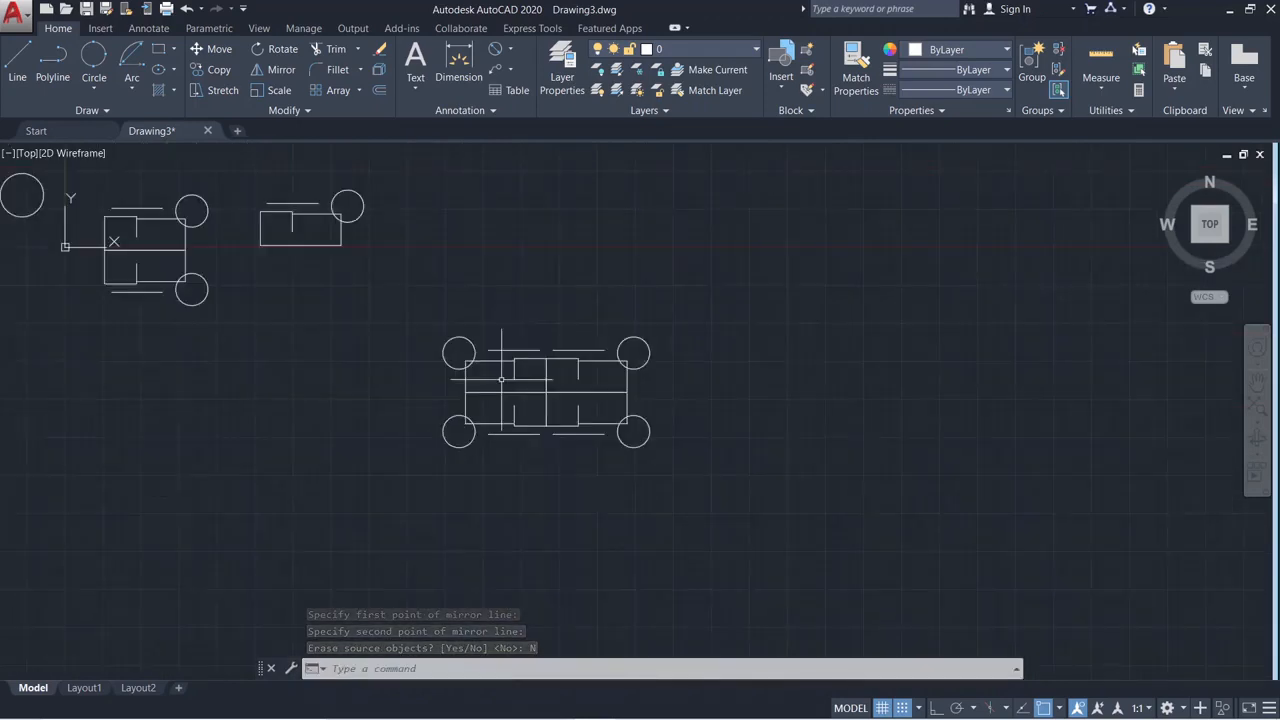
scroll(472, 377, "up", 2)
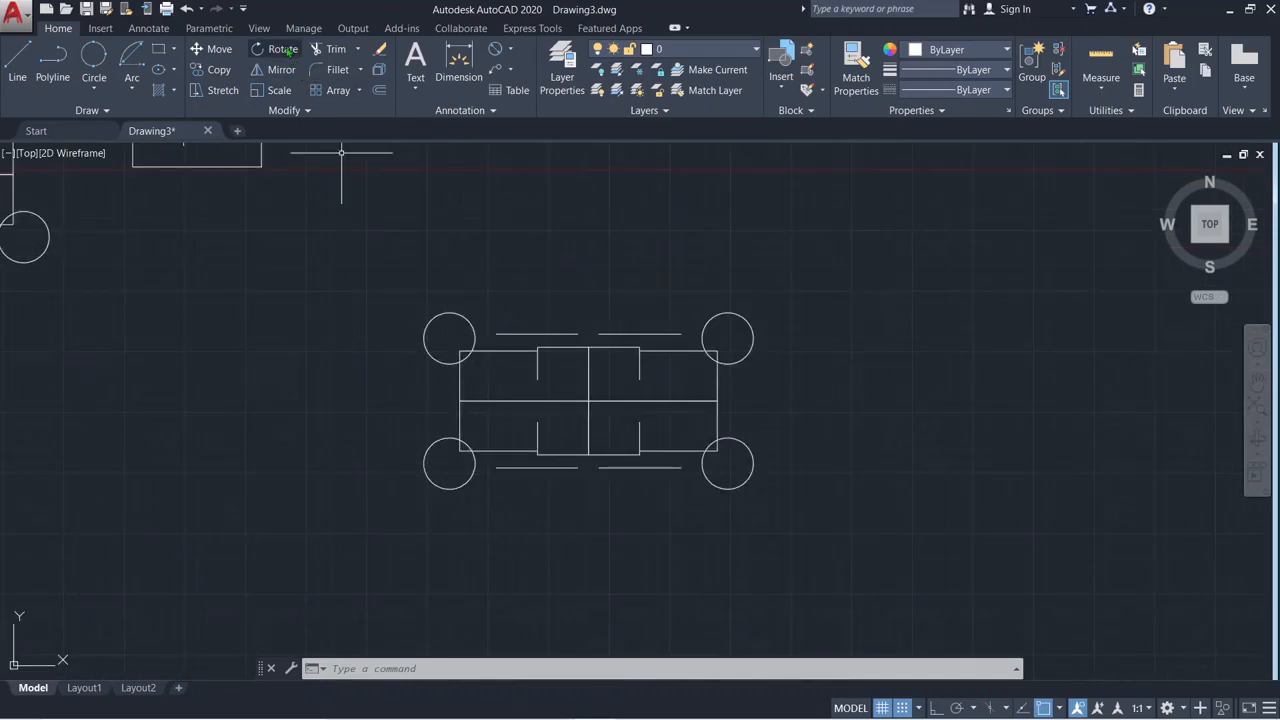
left_click(414, 242)
left_click(846, 526)
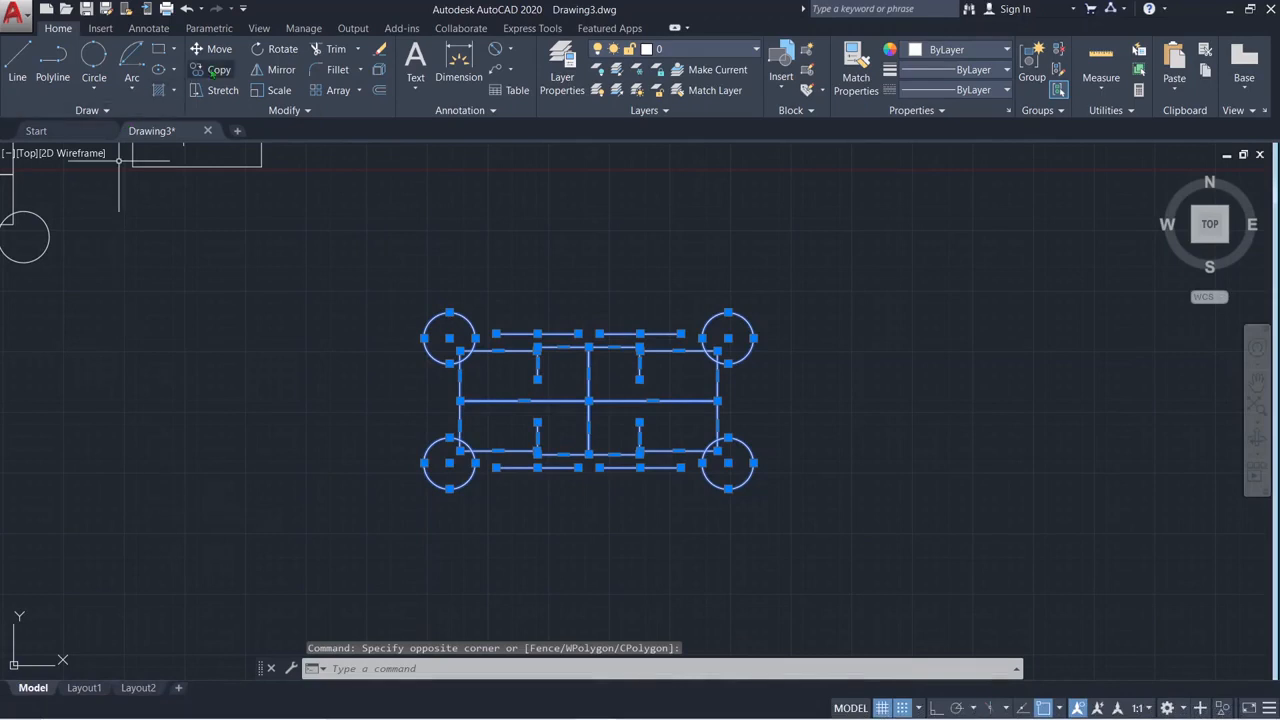
left_click(258, 52)
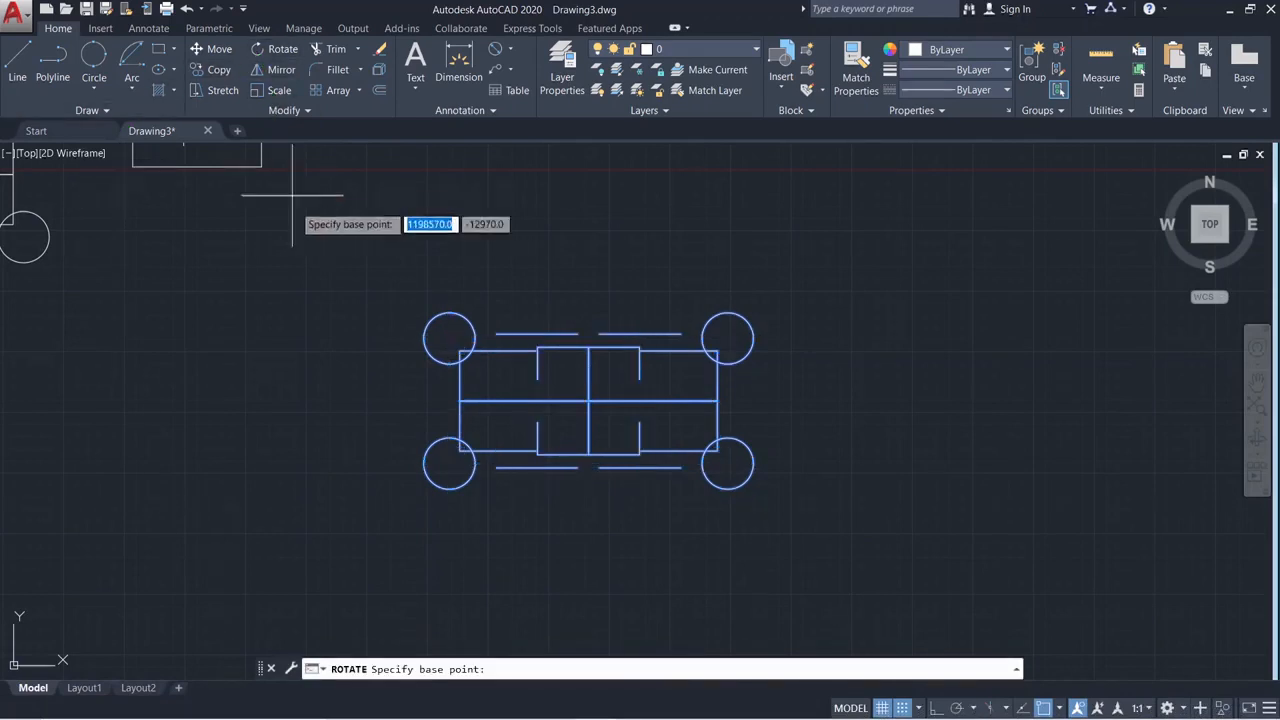
left_click(717, 401)
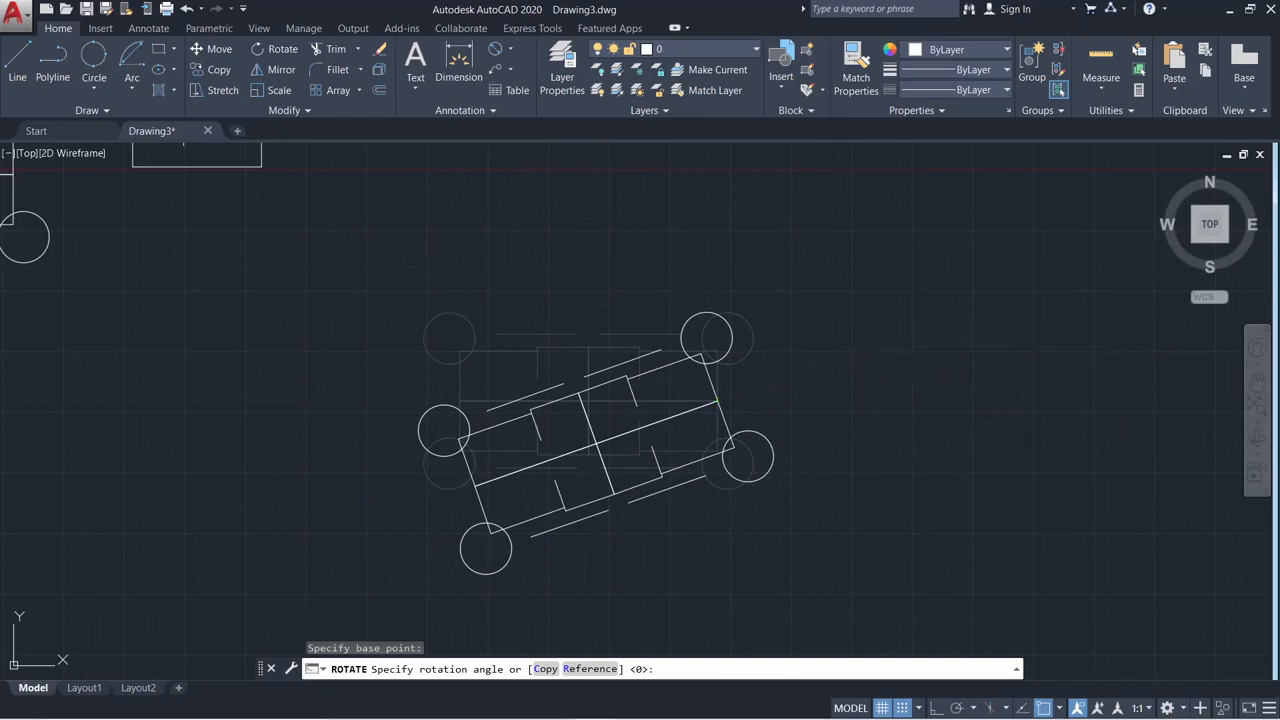
key("Return")
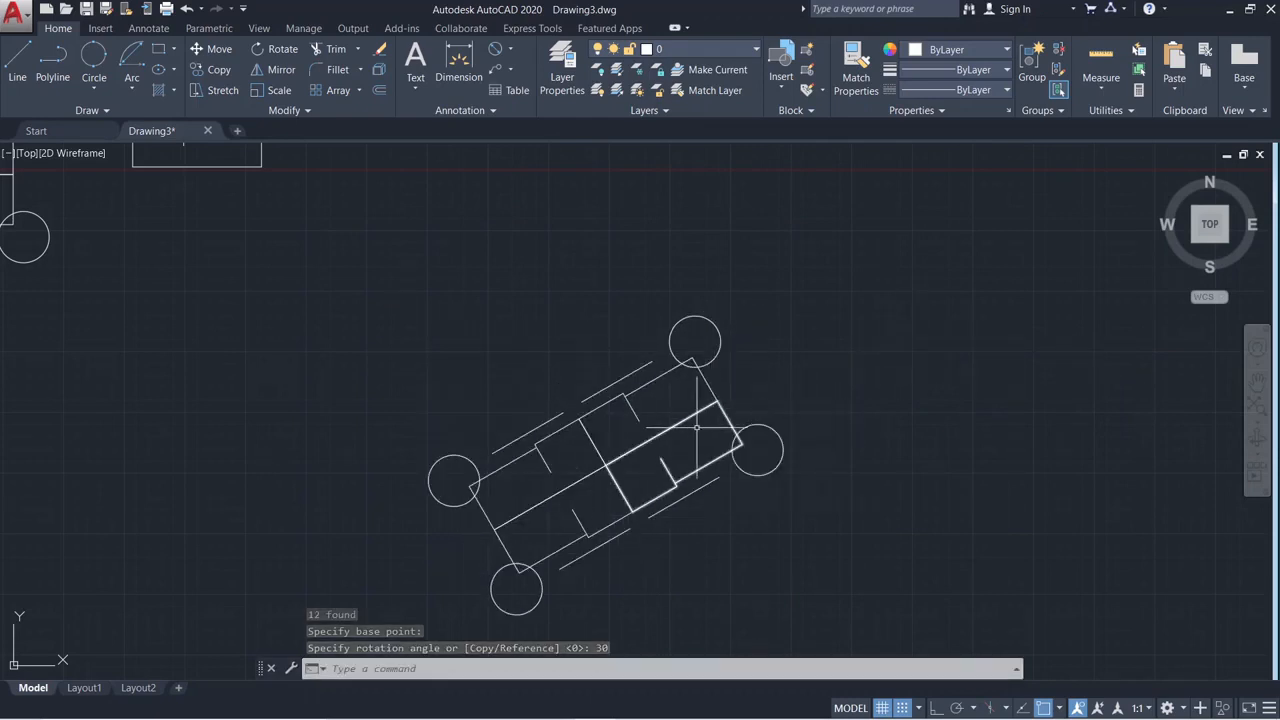
Rotate the whole tilted figure by 180 degrees about the upper right end of its long centre line
middle_click_drag(639, 504, 646, 413)
left_click(503, 297)
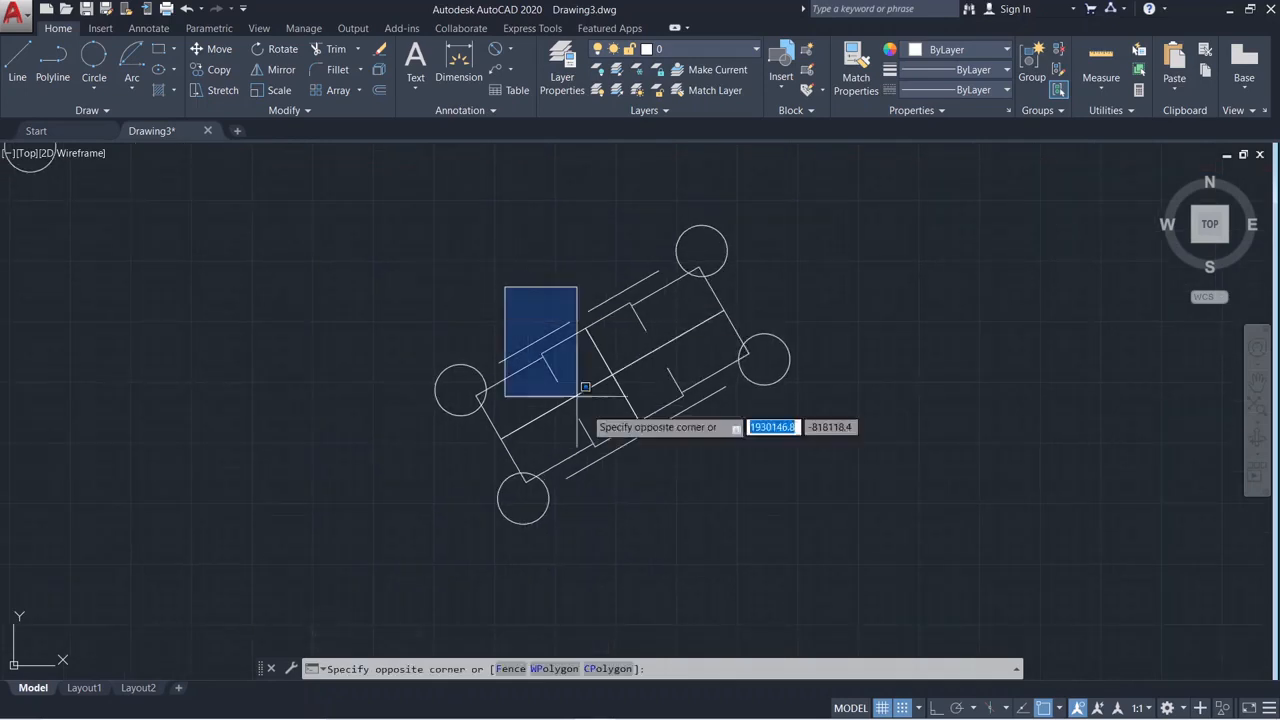
left_click(860, 590)
left_click(954, 547)
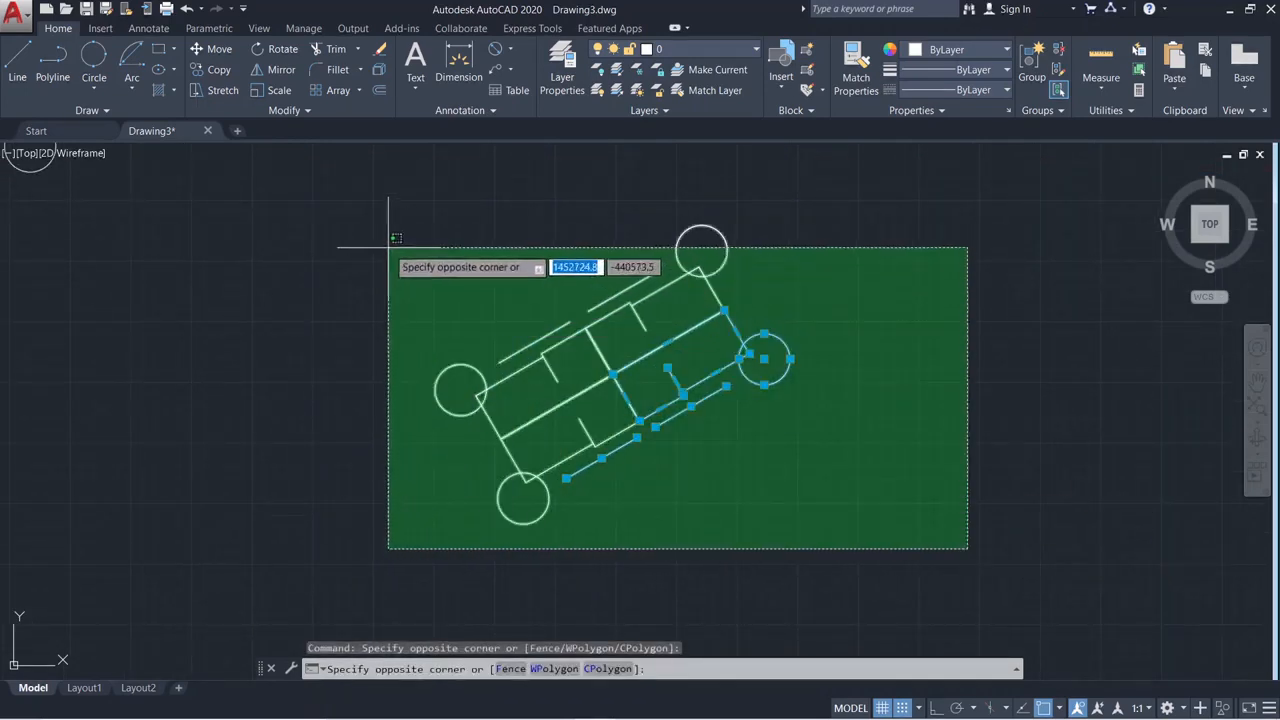
left_click(390, 215)
type("ro")
key("Return")
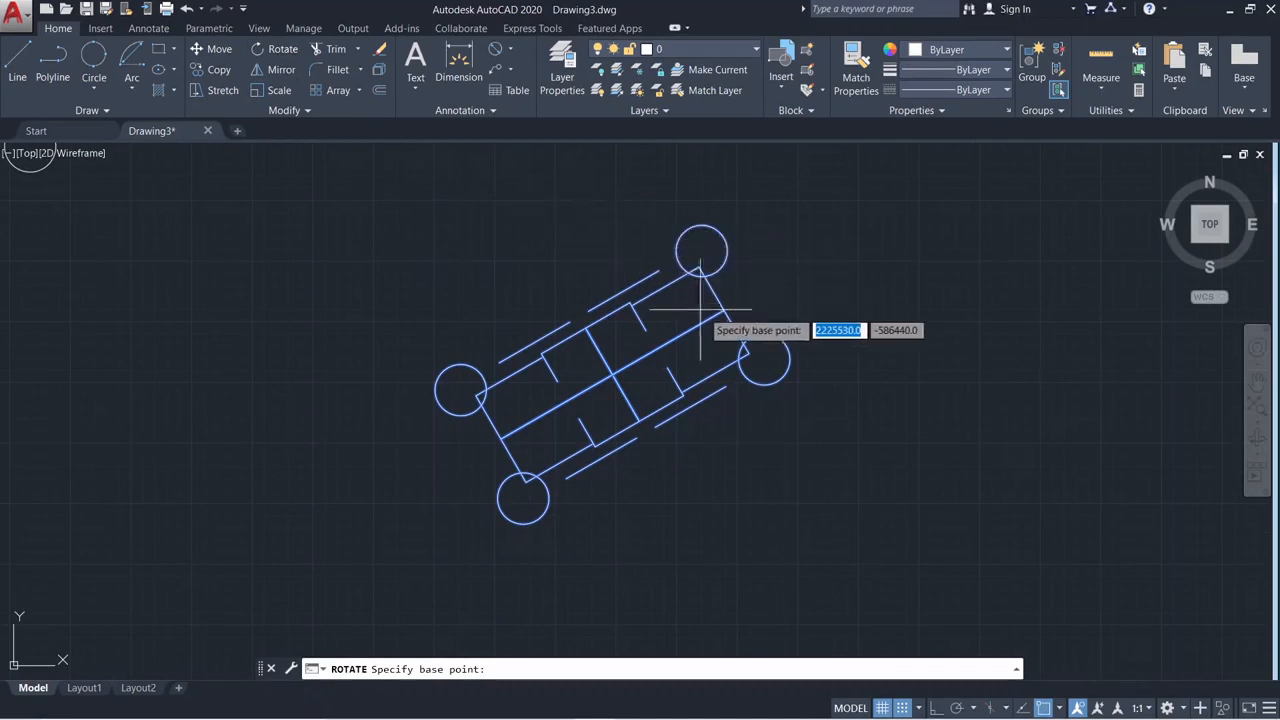
left_click(724, 312)
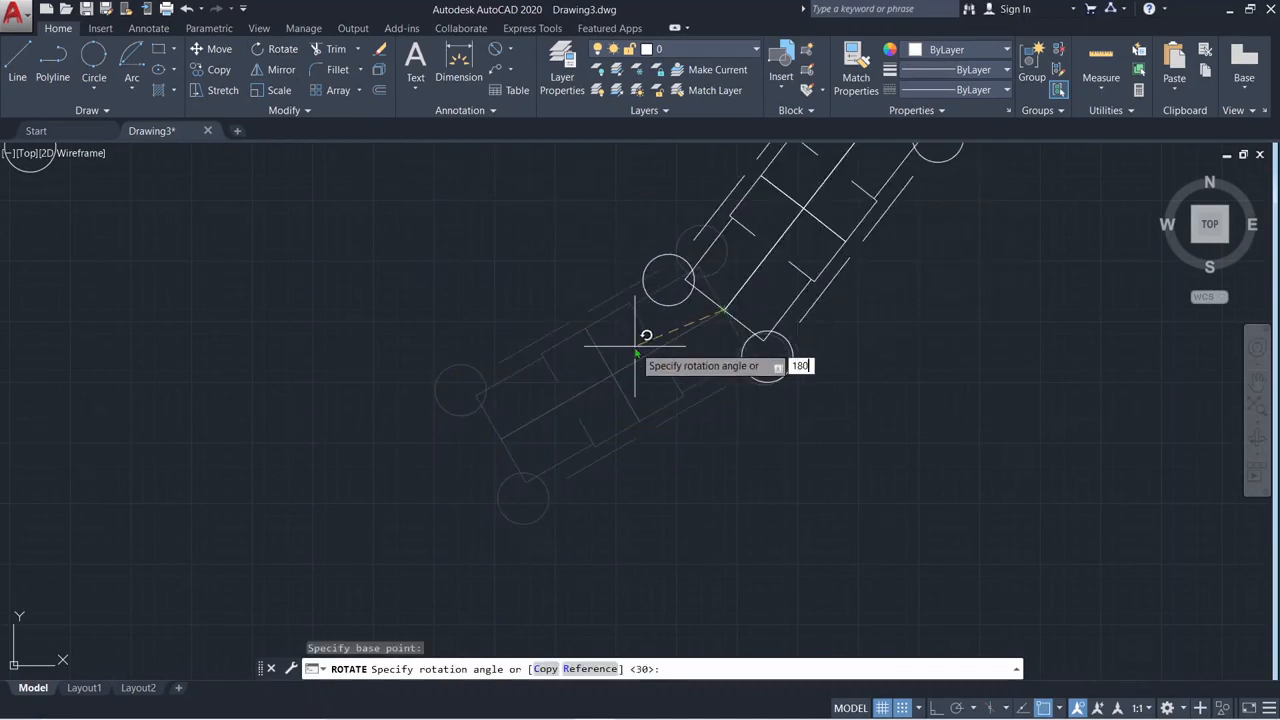
key("Return")
Select all objects of the tilted four-circle figure
scroll(779, 428, "down", 2)
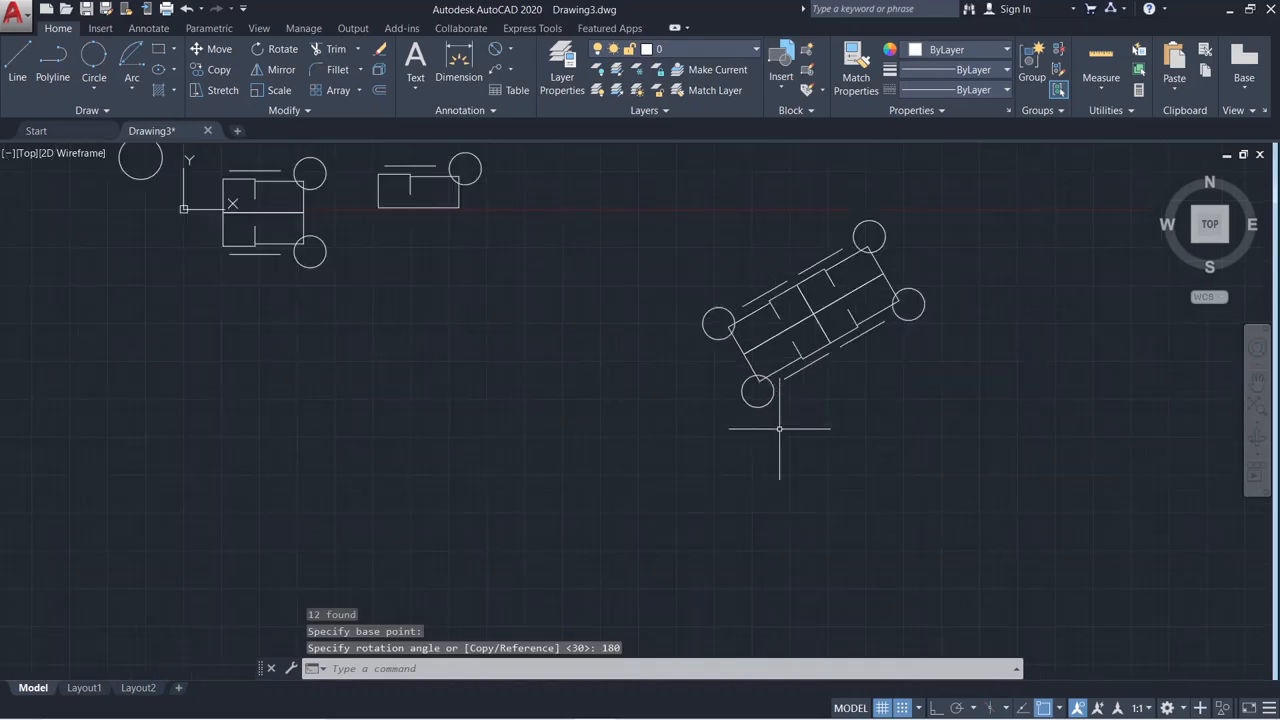
middle_click_drag(815, 394, 634, 508)
left_click(749, 508)
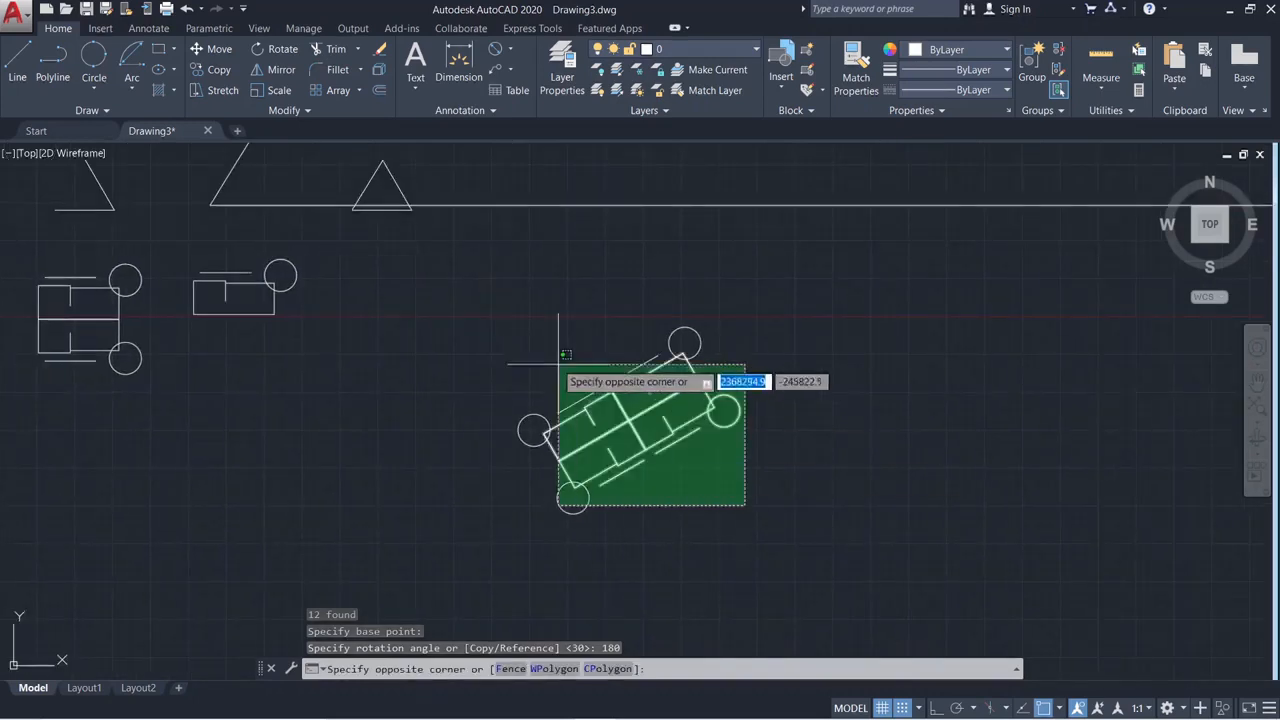
left_click(537, 353)
scroll(539, 356, "down", 2)
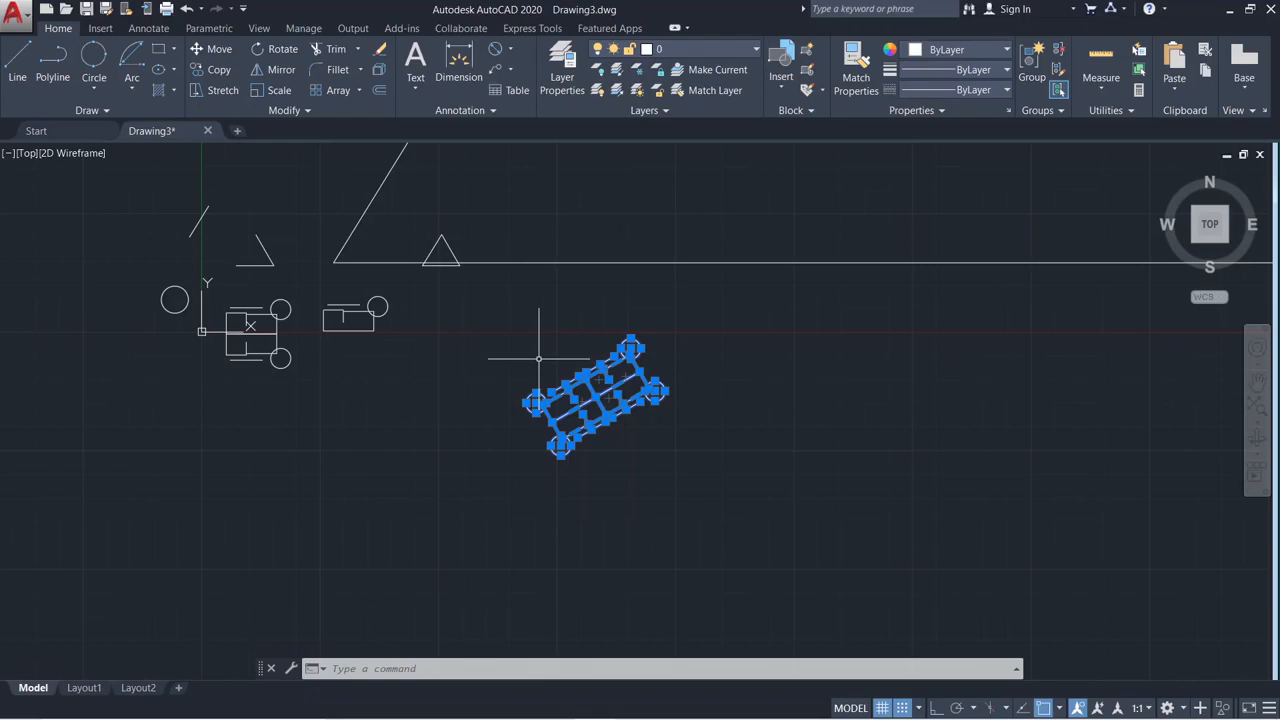
Trim away the short interior line of the rotated figure's lower-left quarter, using that quarter's outline as the cutting edge
key("Escape")
key("Escape")
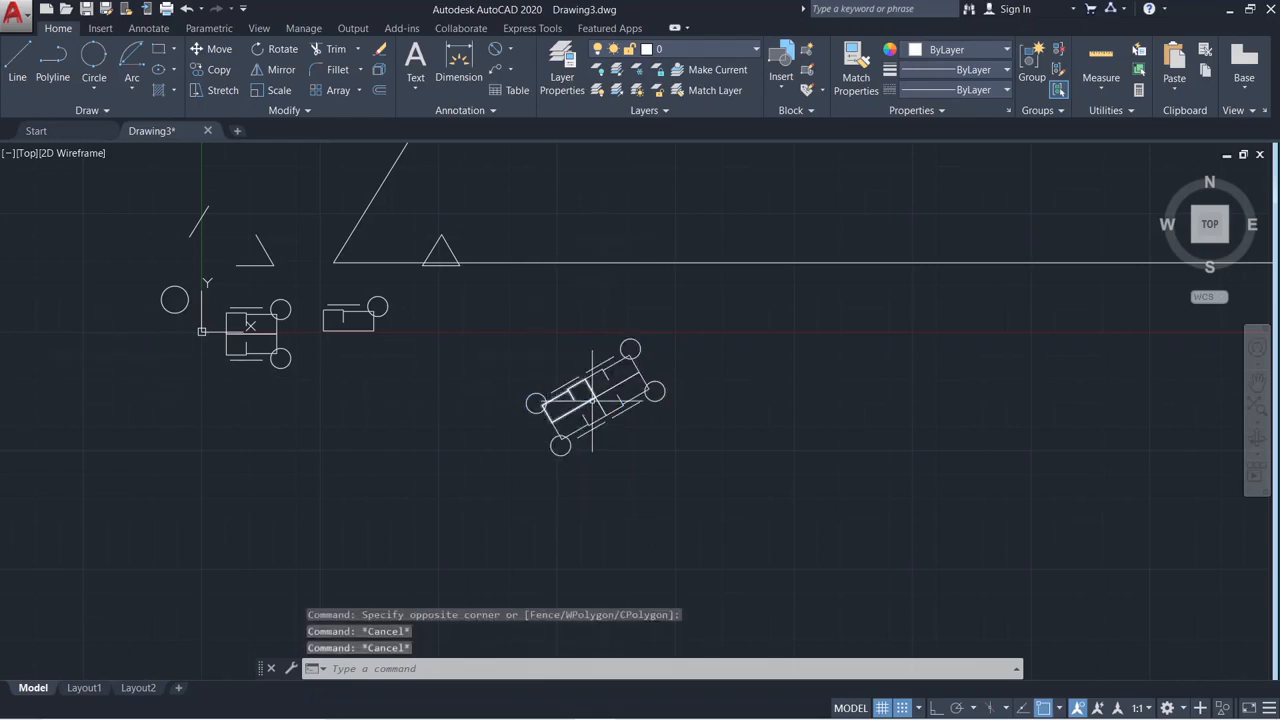
scroll(594, 401, "up", 2)
mouse_move(526, 435)
middle_mouse_down()
mouse_move(409, 489)
mouse_move(256, 516)
middle_mouse_up()
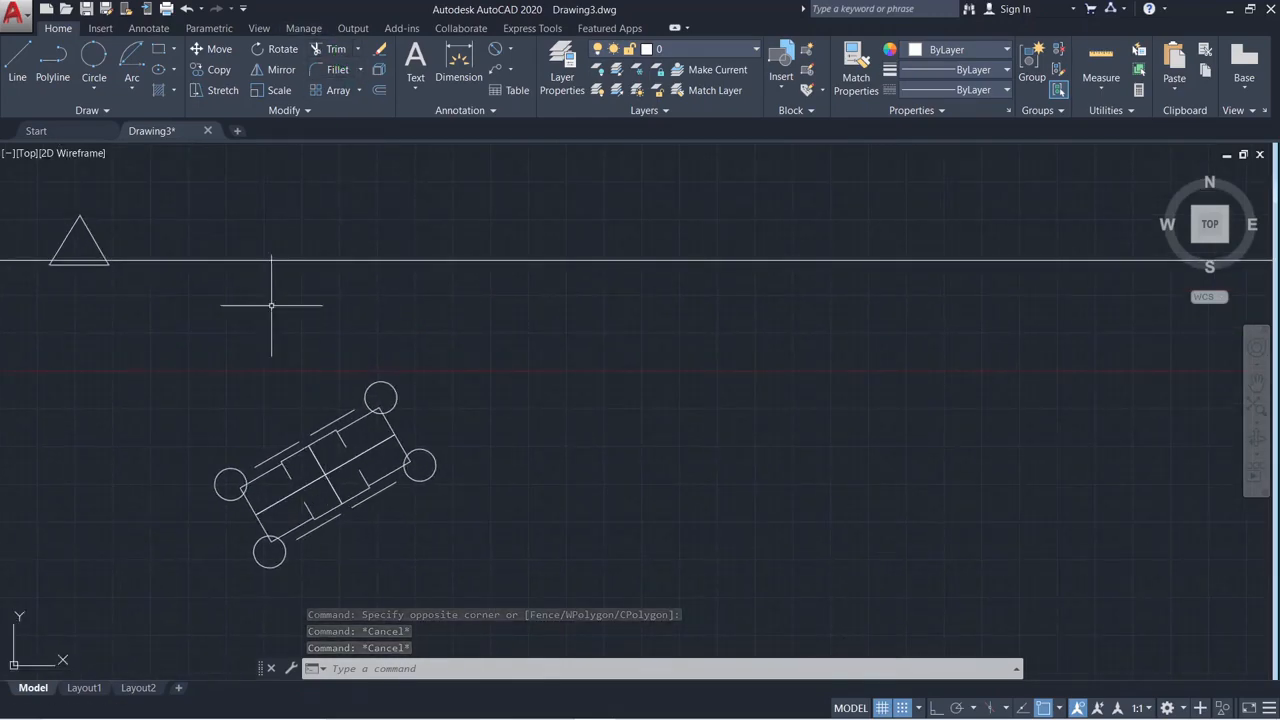
scroll(250, 497, "up", 5)
scroll(385, 392, "down", 2)
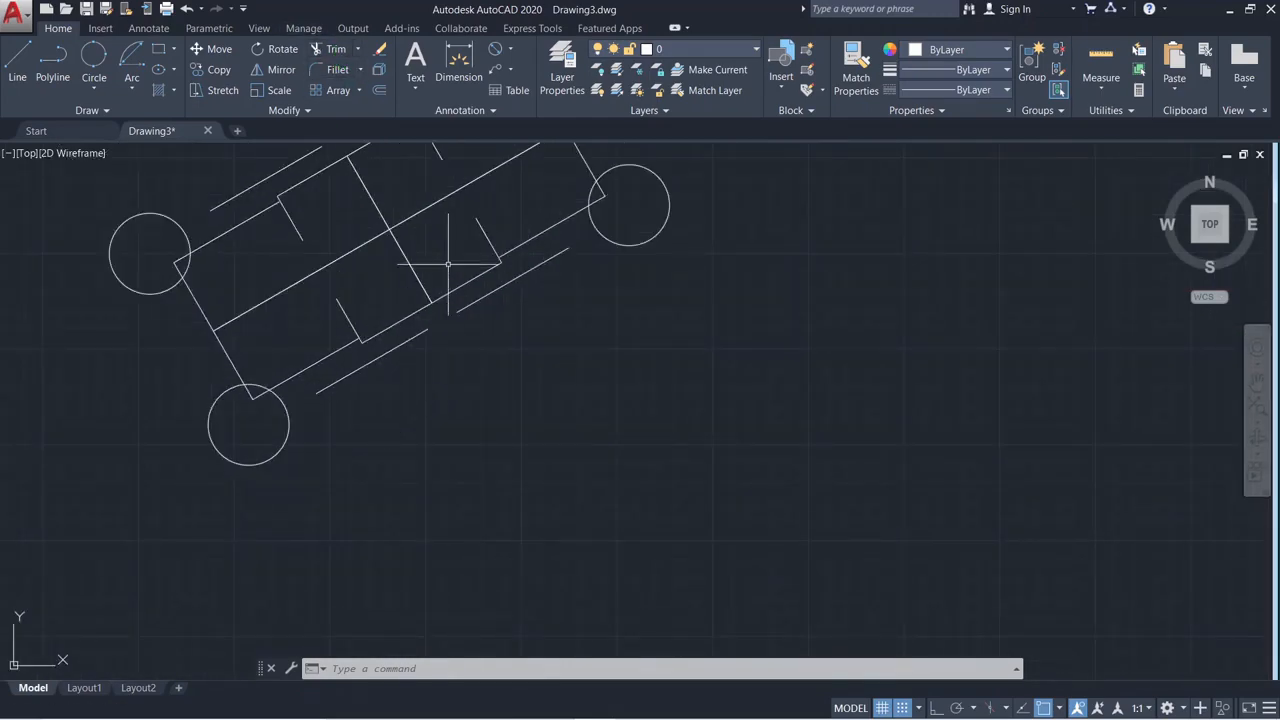
left_click(338, 50)
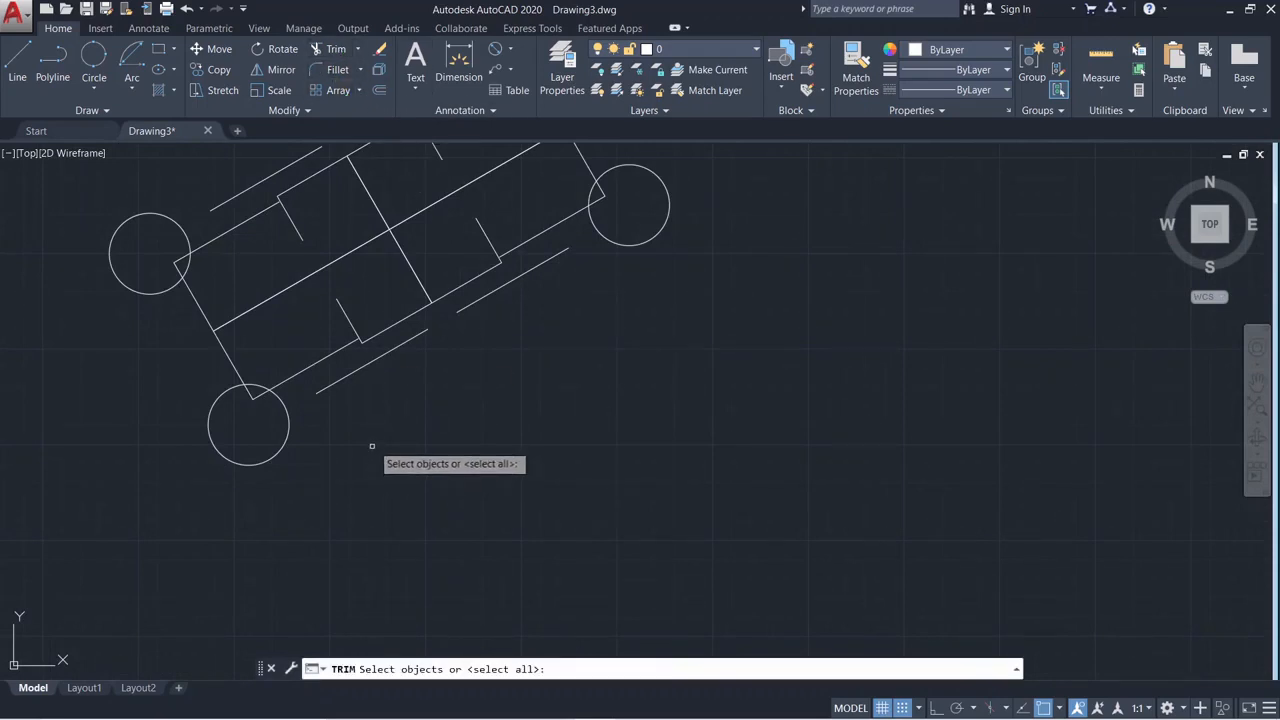
left_click(350, 324)
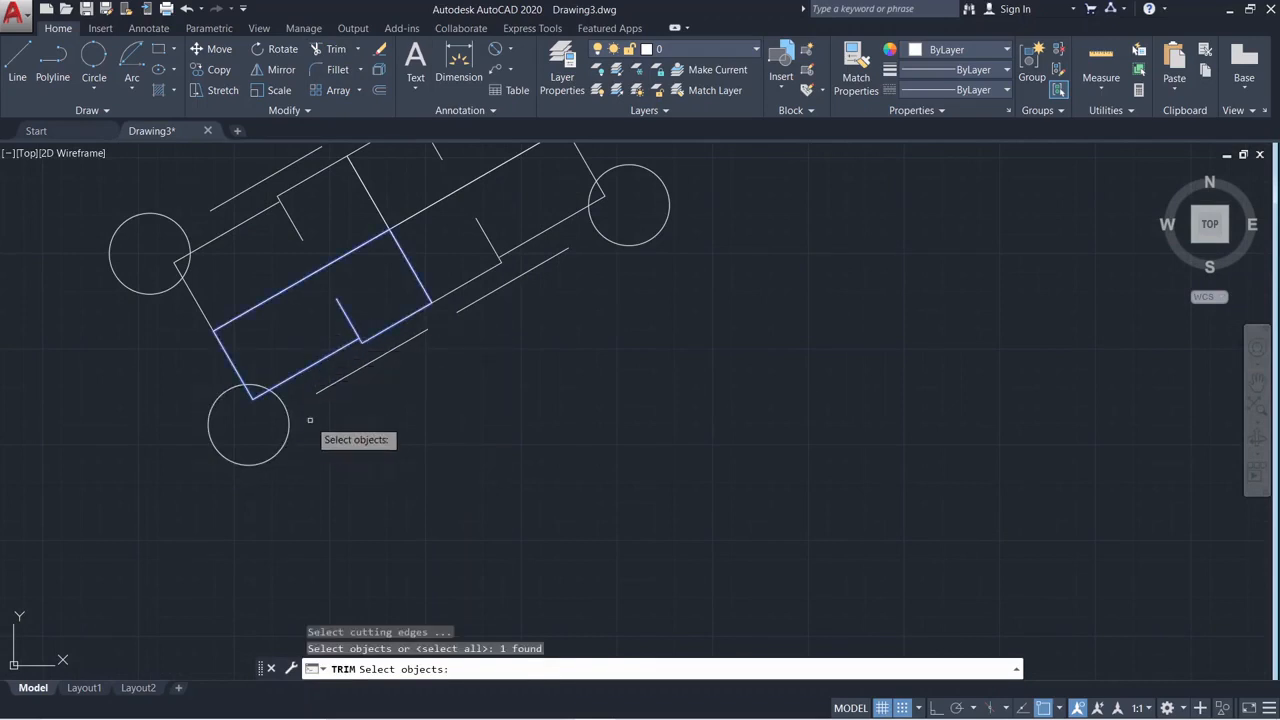
key("Return")
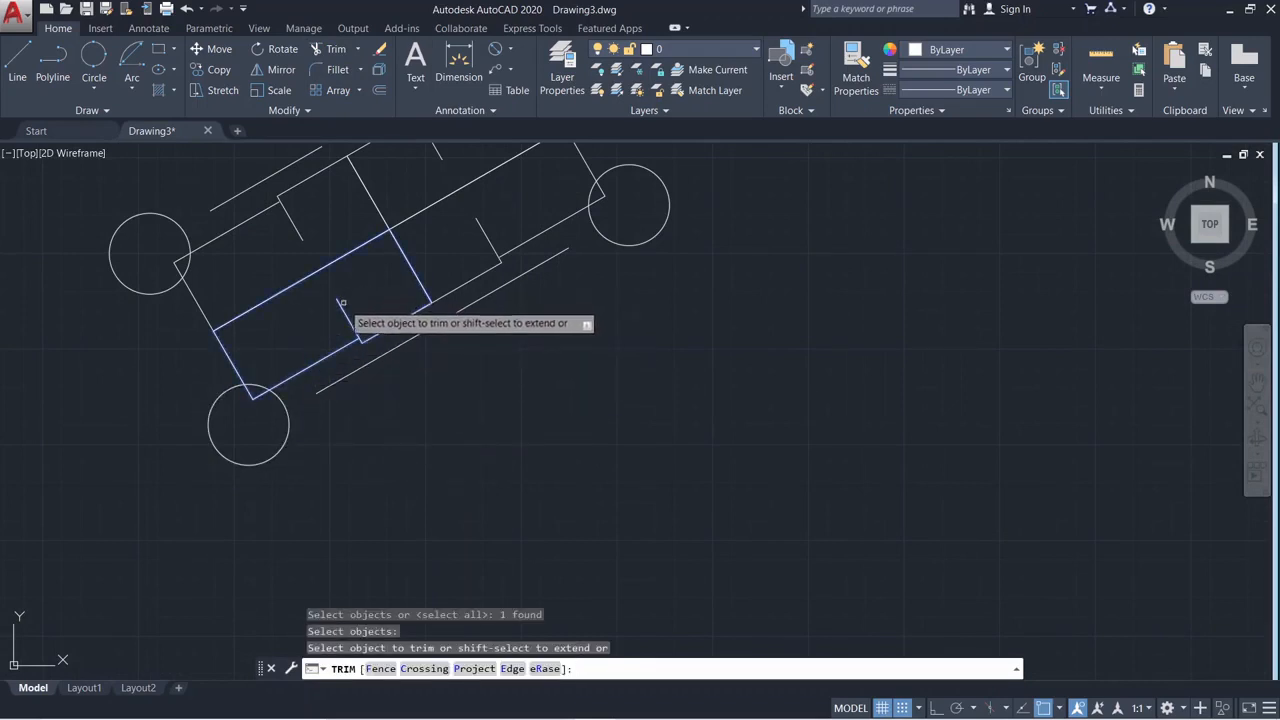
scroll(340, 309, "up", 3)
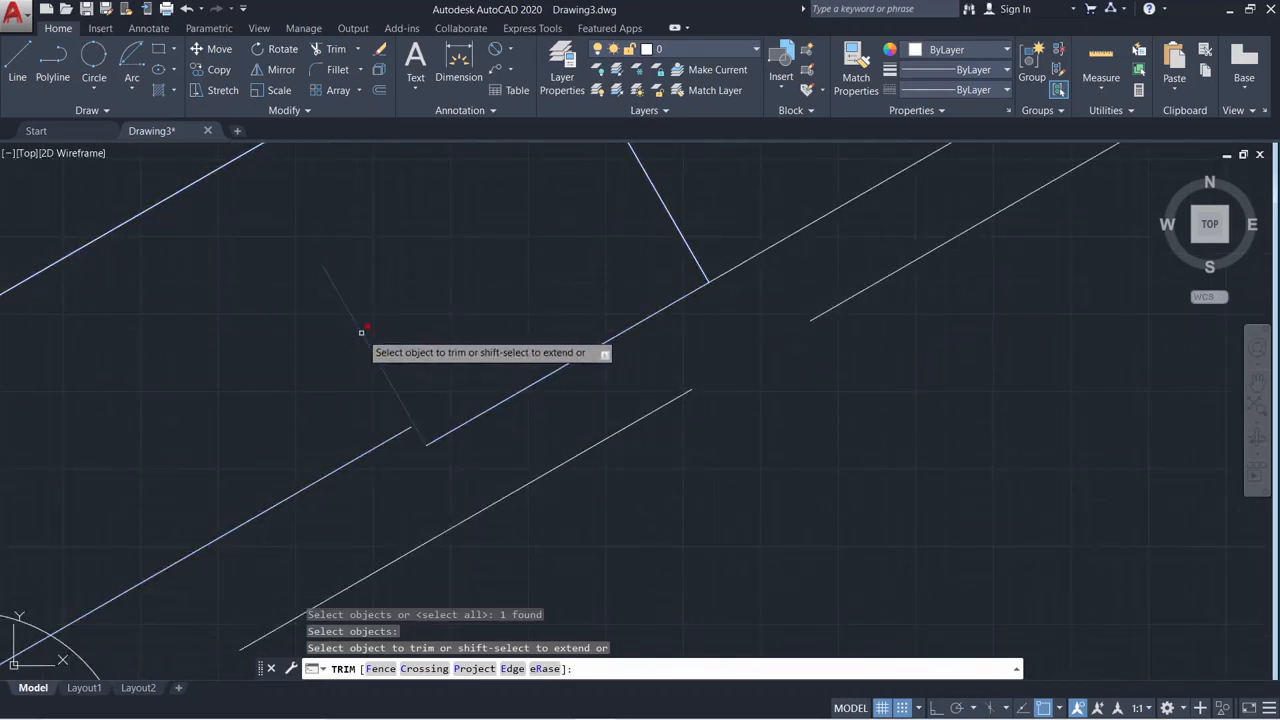
left_click(361, 332)
scroll(485, 590, "down", 3)
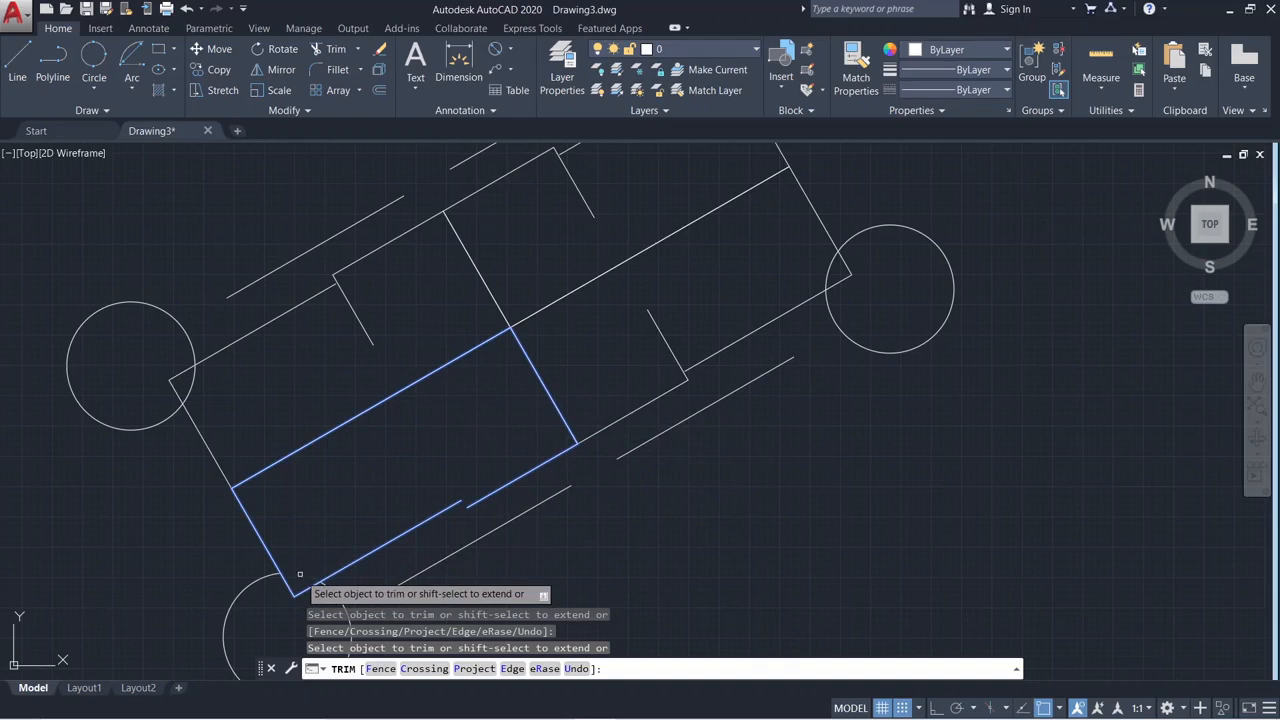
Trim away the upper-left quarter's outer edges beside the left circle, where they meet the cutting outline
scroll(301, 575, "down", 2)
mouse_move(303, 577)
middle_mouse_down()
mouse_move(293, 491)
mouse_move(599, 504)
middle_mouse_up()
scroll(338, 463, "up", 6)
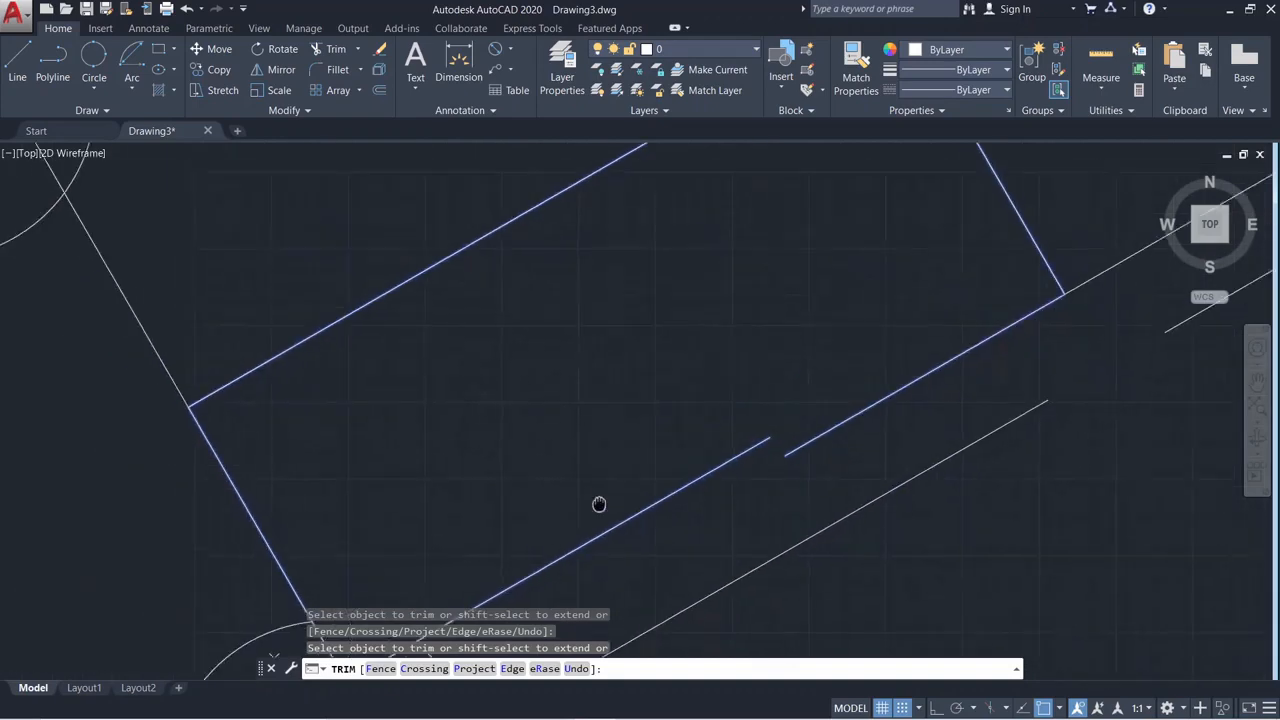
left_click(171, 343)
left_click(157, 400)
scroll(157, 400, "down", 3)
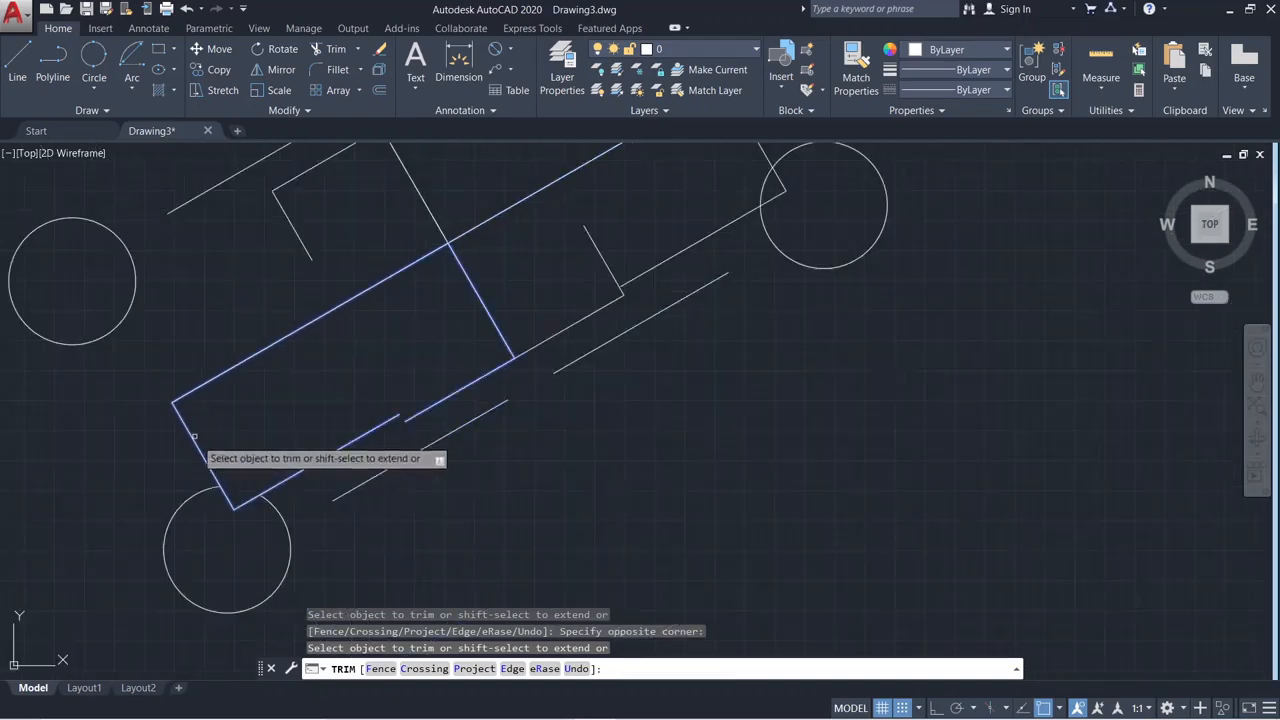
Trim away the rest of the upper-left quarter and the lower-right quarter of the rotated figure with a crossing window
middle_click_drag(354, 244, 270, 415)
left_click(245, 318)
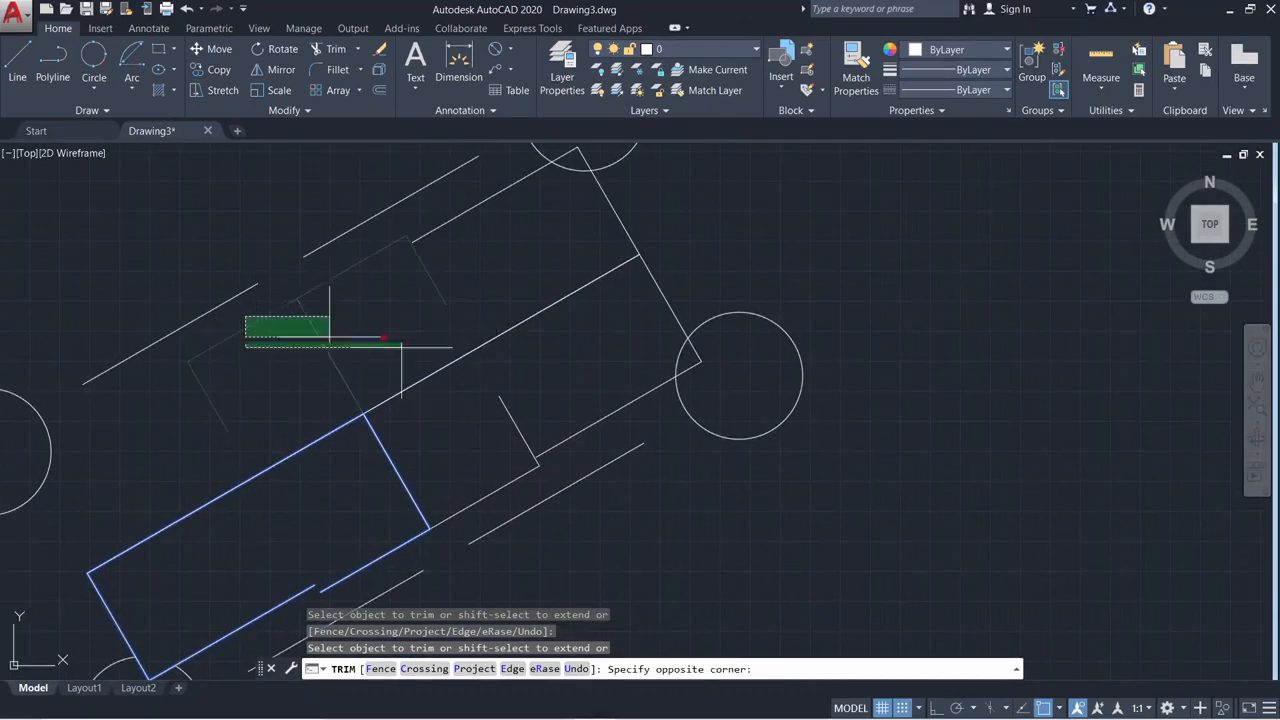
left_click(772, 454)
scroll(651, 538, "down", 4)
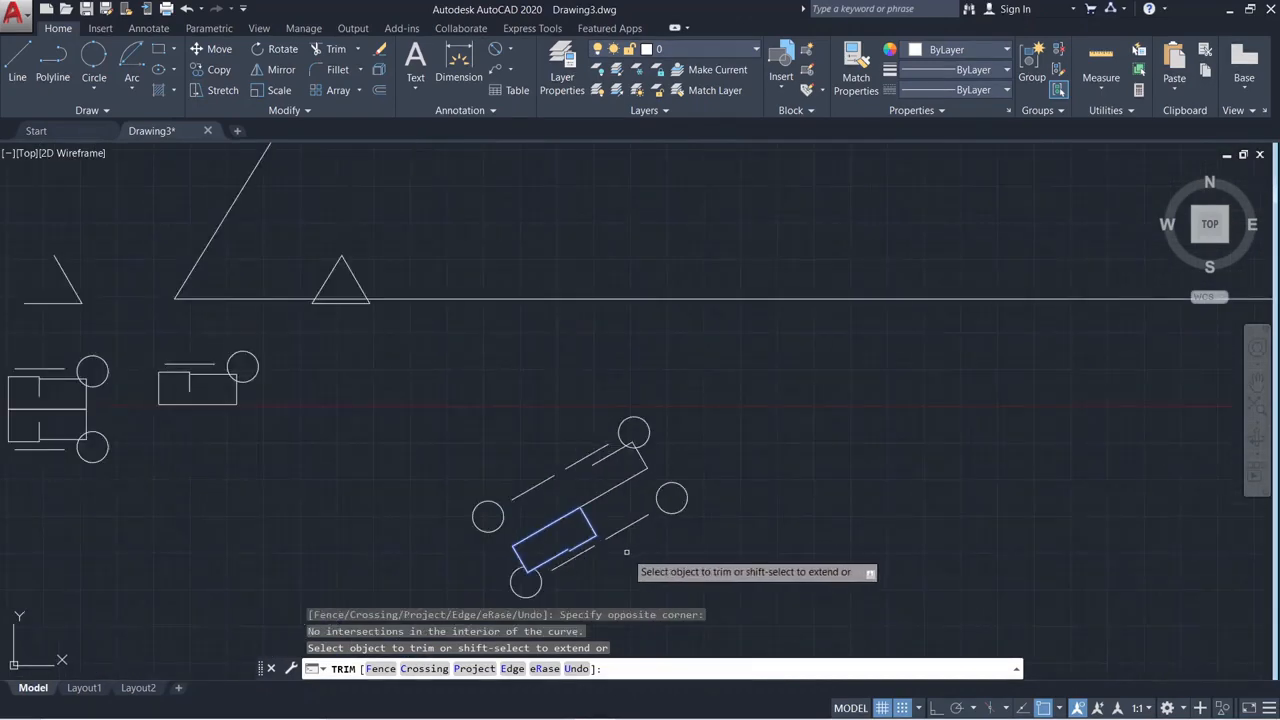
Try to trim the leftover lines between the rectangle's short side and the far right circle with crossing windows
scroll(627, 552, "up", 6)
left_click(605, 511)
left_click(555, 386)
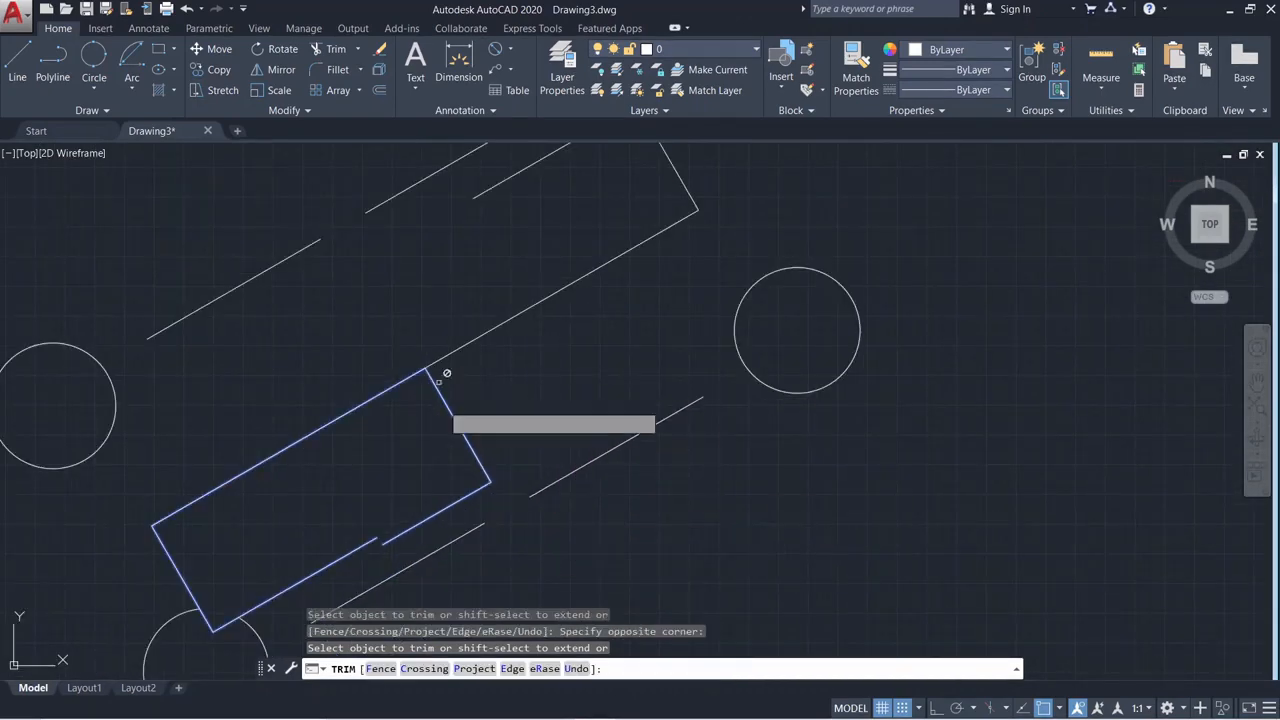
left_click(615, 507)
left_click(600, 333)
left_click(966, 458)
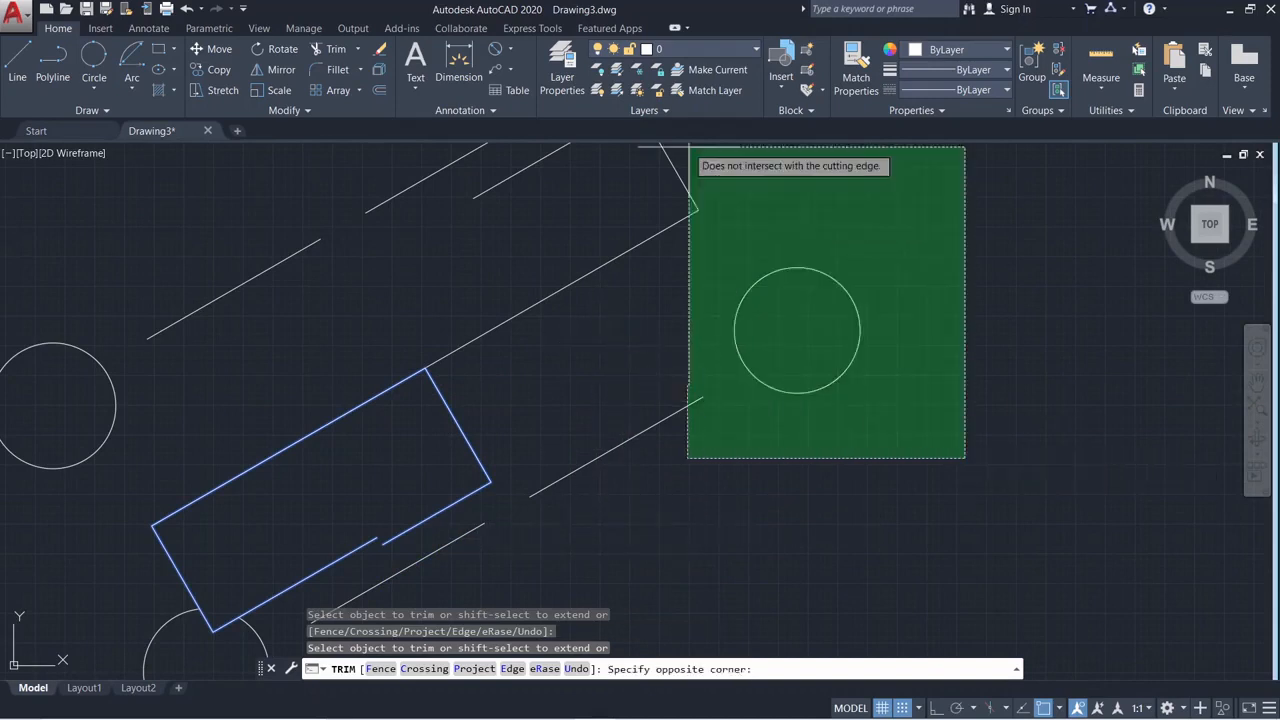
left_click(638, 145)
Try to trim the long line running from the rectangle's upper corner towards the upper-right quarter, and end the Trim command
scroll(689, 405, "down", 4)
scroll(563, 454, "up", 4)
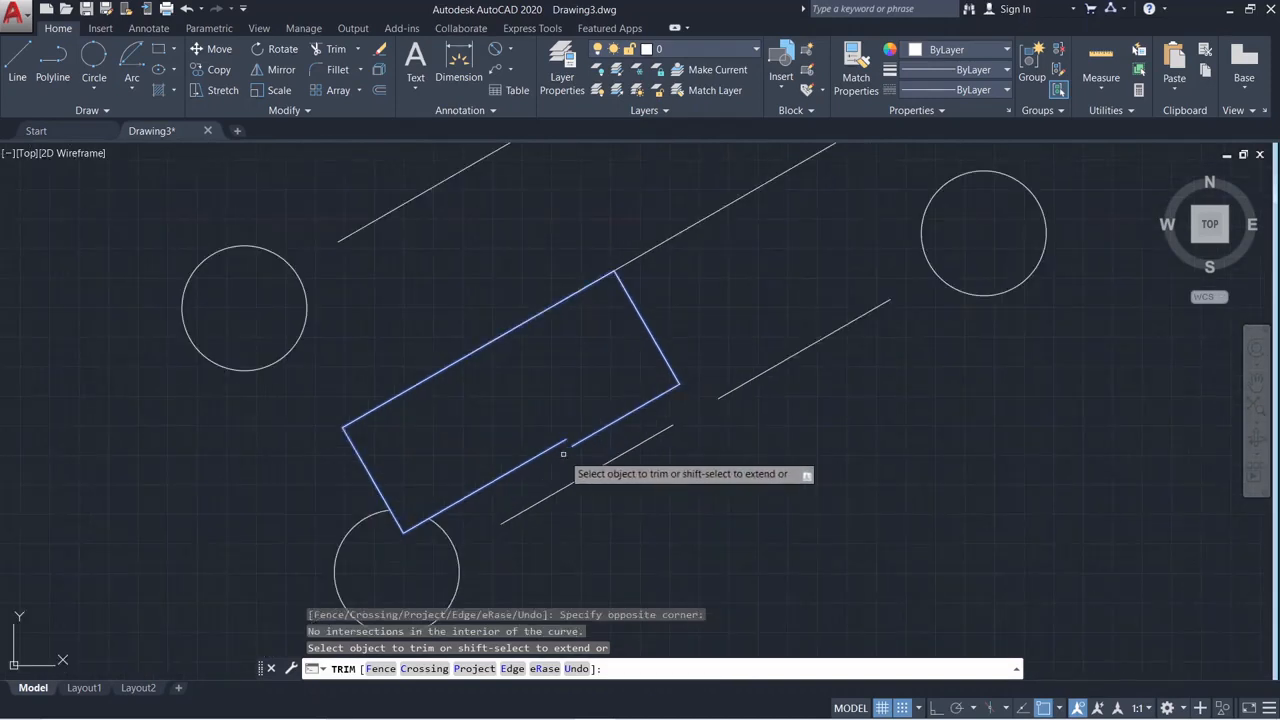
left_click(703, 264)
left_click(683, 243)
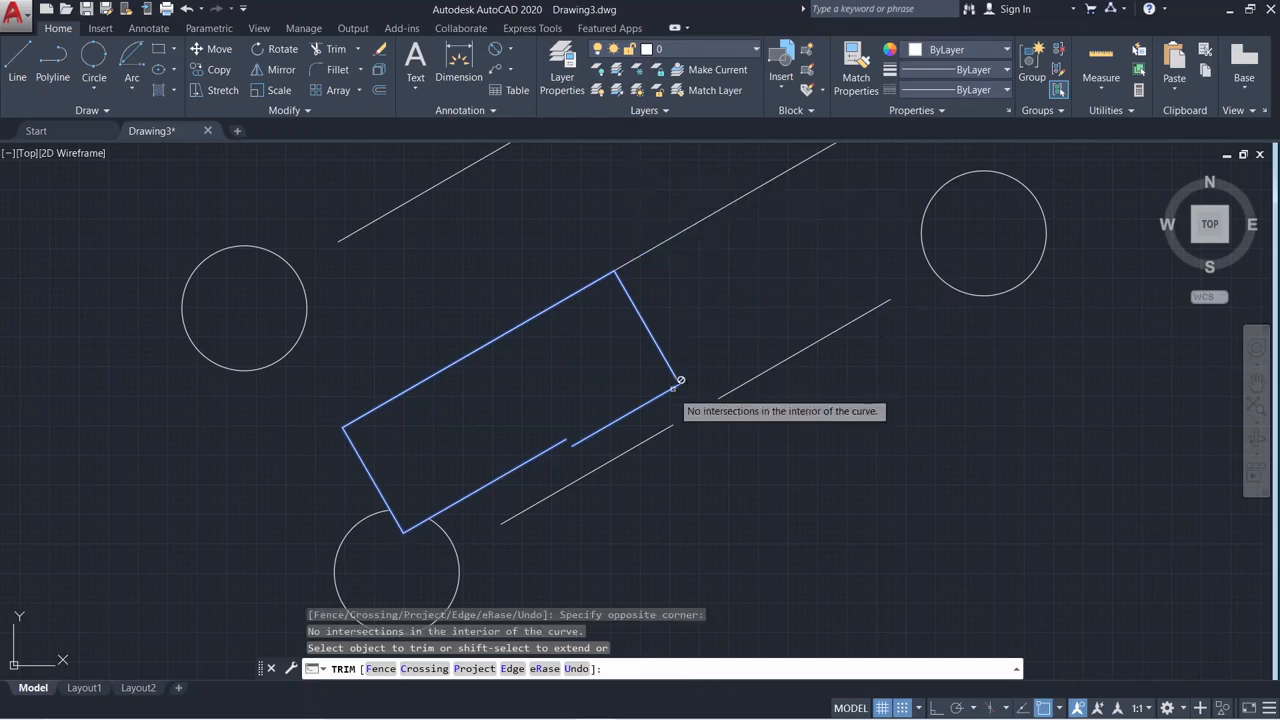
scroll(686, 338, "down", 3)
scroll(575, 395, "up", 6)
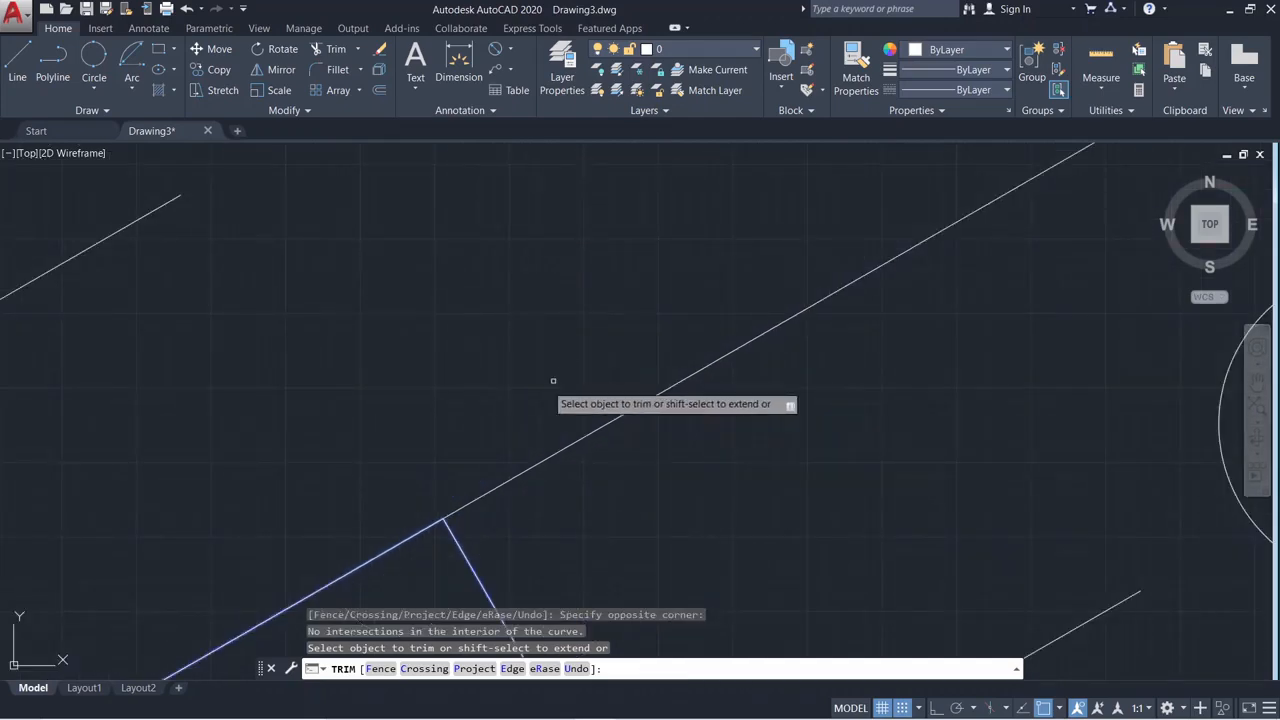
left_click(511, 458)
left_click(609, 519)
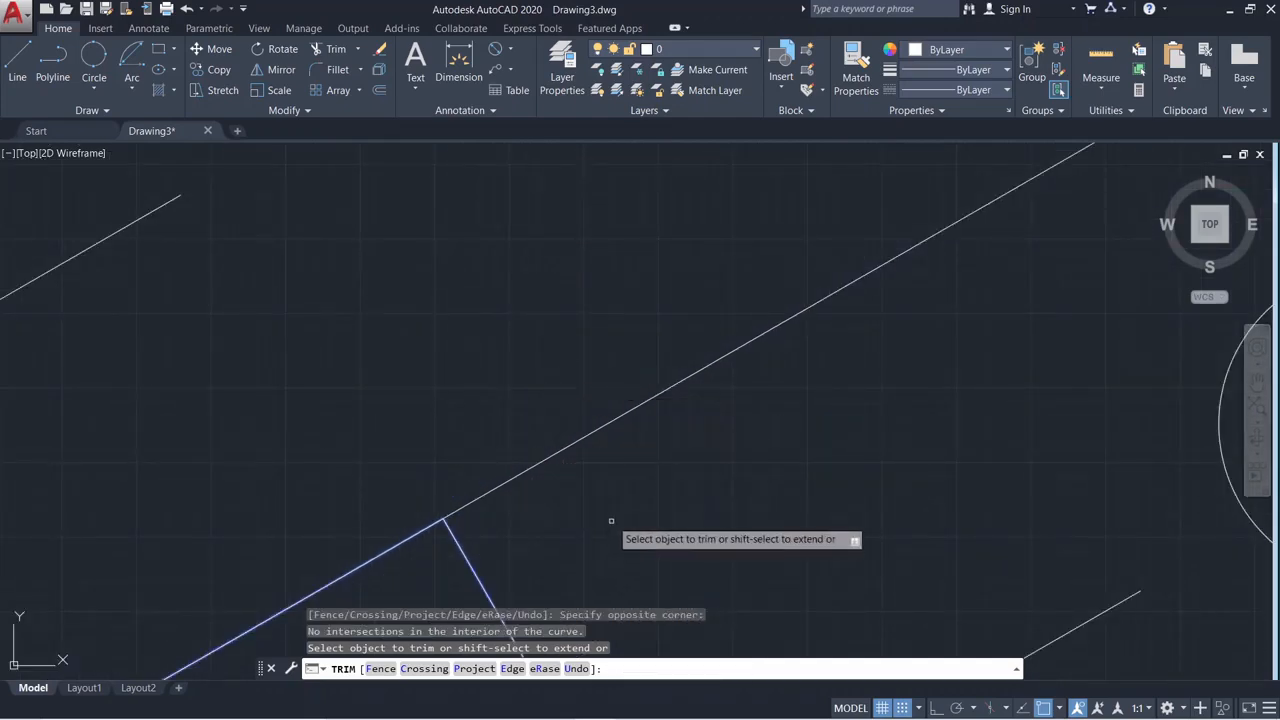
scroll(615, 515, "down", 6)
middle_click_drag(540, 543, 510, 320)
scroll(433, 368, "up", 2)
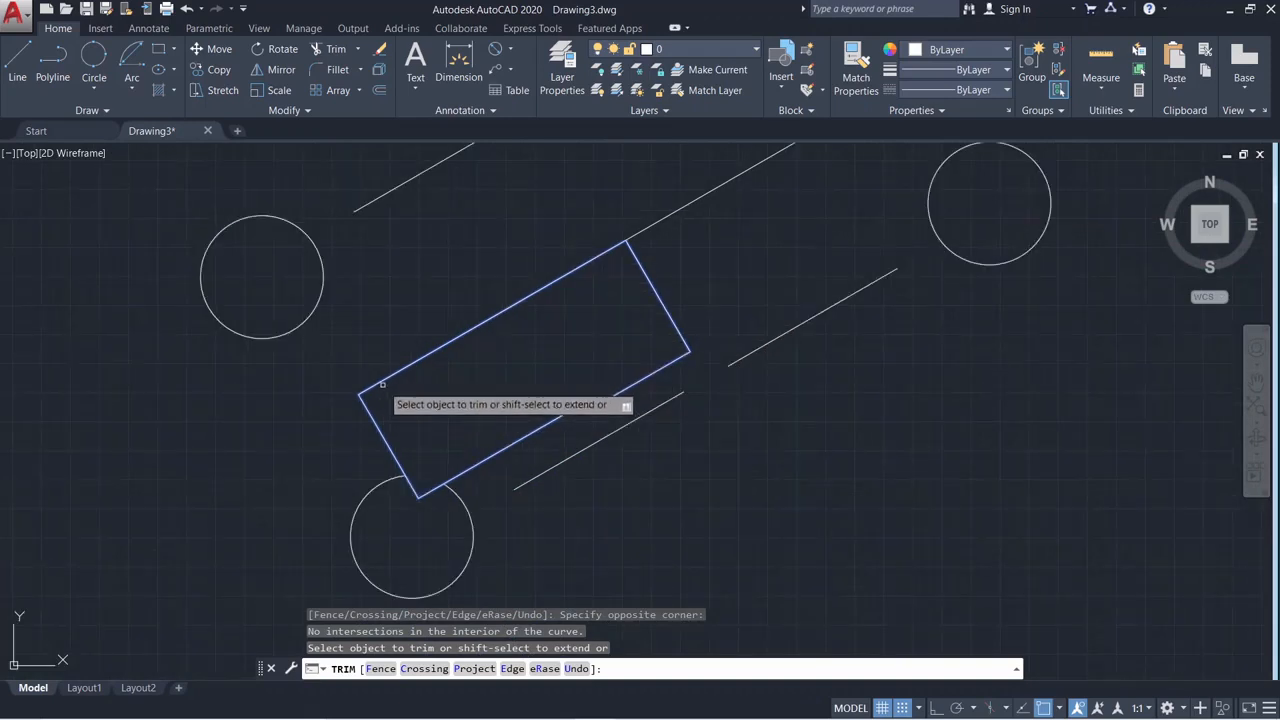
key("Escape")
Examine the lines meeting at the rectangle's upper corner by selecting them close up, leaving nothing selected
left_click(400, 372)
scroll(600, 357, "down", 3)
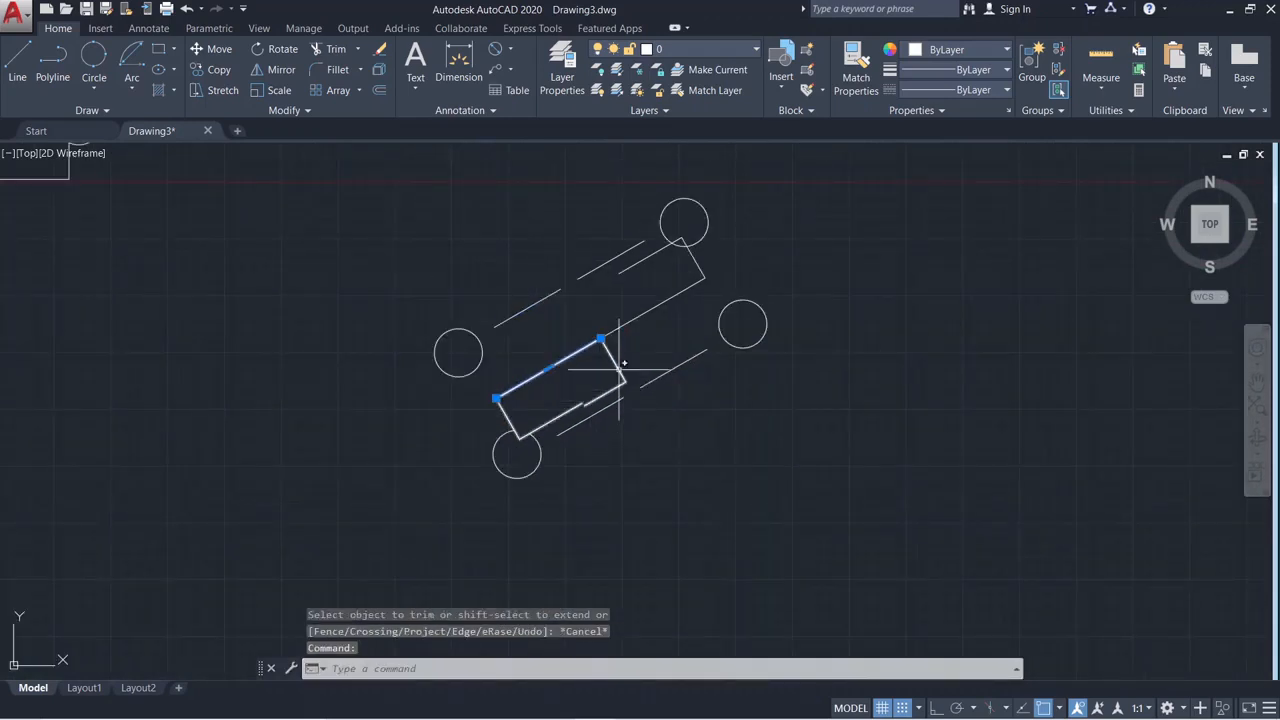
scroll(555, 300, "up", 6)
key("Escape")
key("Escape")
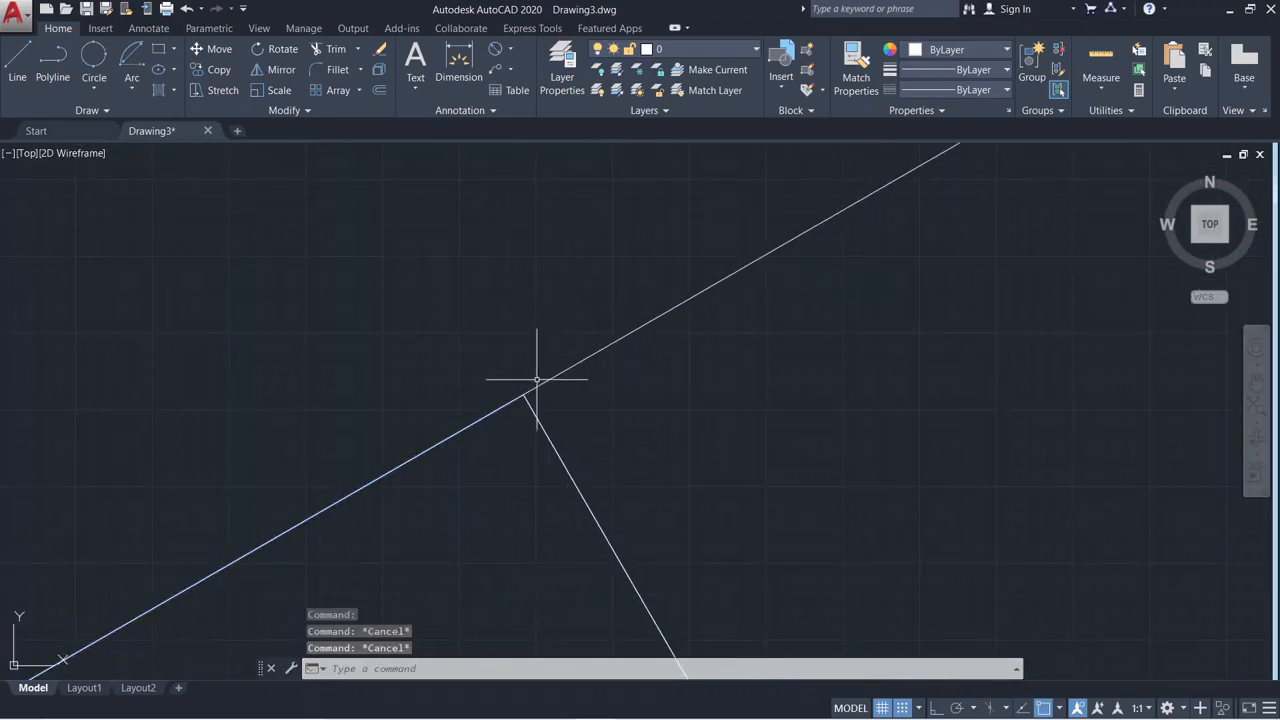
middle_click_drag(534, 374, 555, 423)
left_click(559, 428)
left_click(544, 442)
left_click(550, 416)
left_click(820, 249)
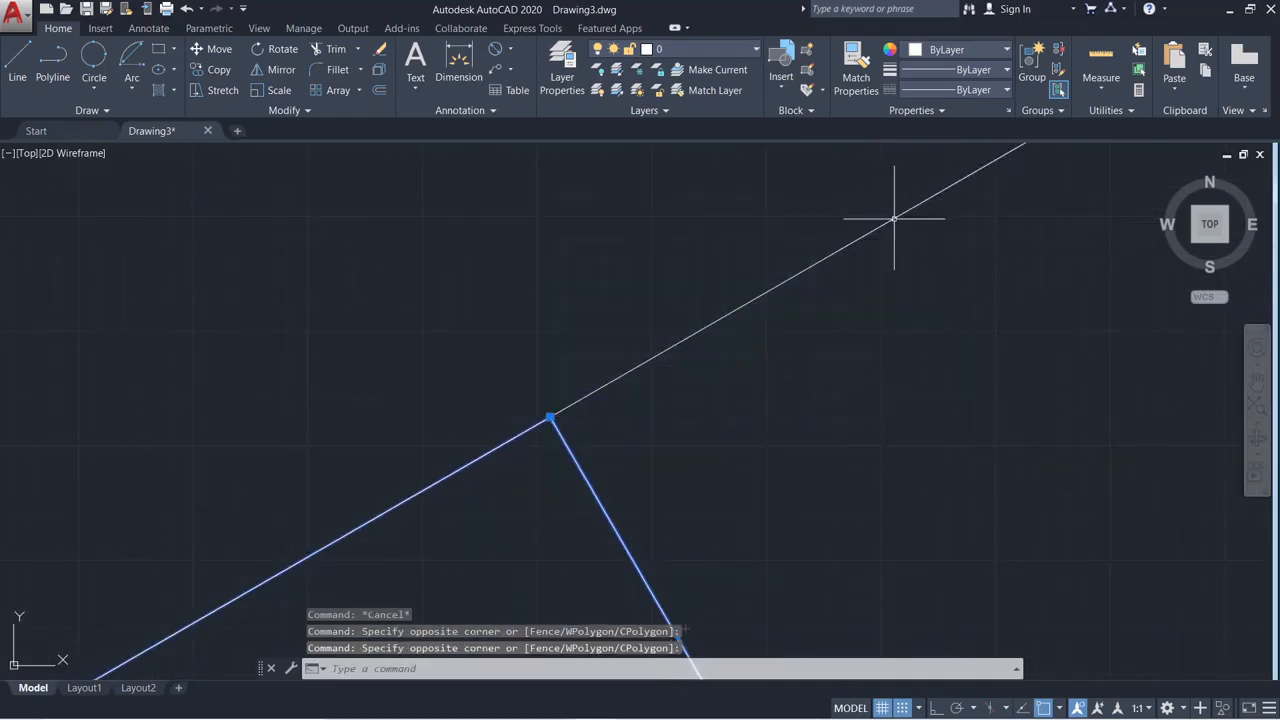
key("Escape")
Stretch the upper endpoint of the rectangle's long edge past the corner, close along the line continuing beyond it
left_click(529, 431)
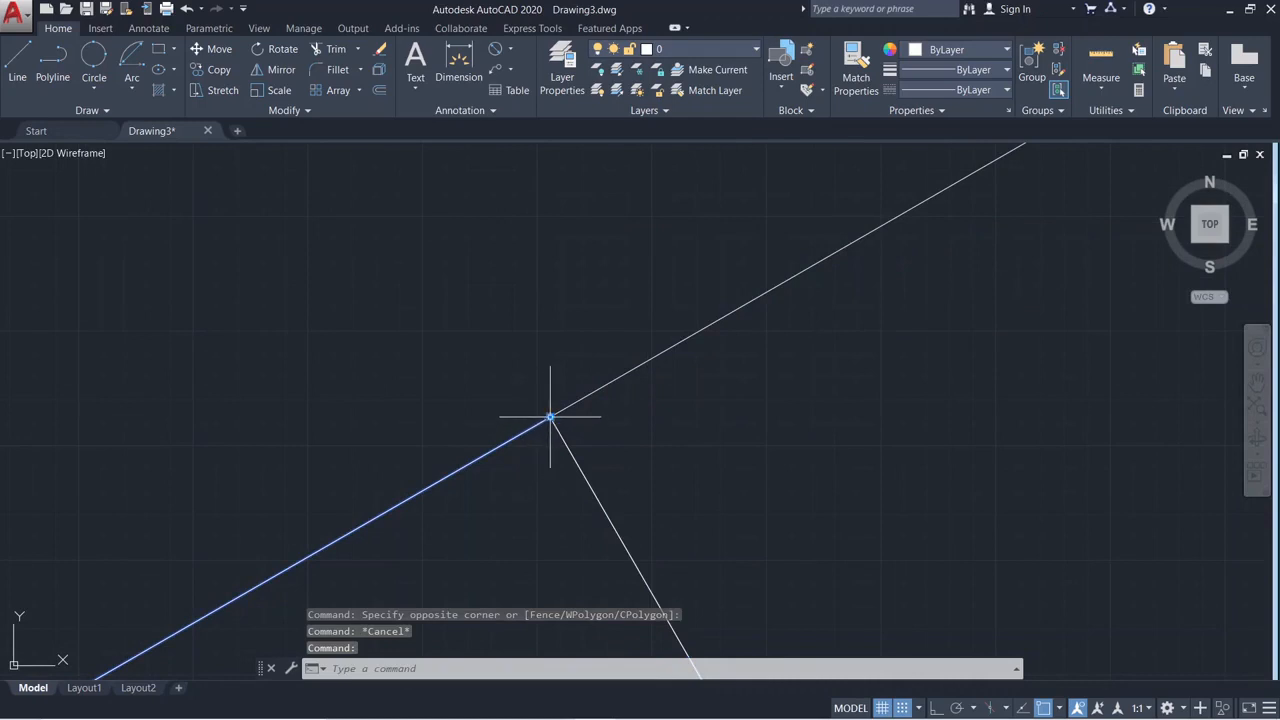
left_click(550, 417)
left_click(826, 263)
key("Escape")
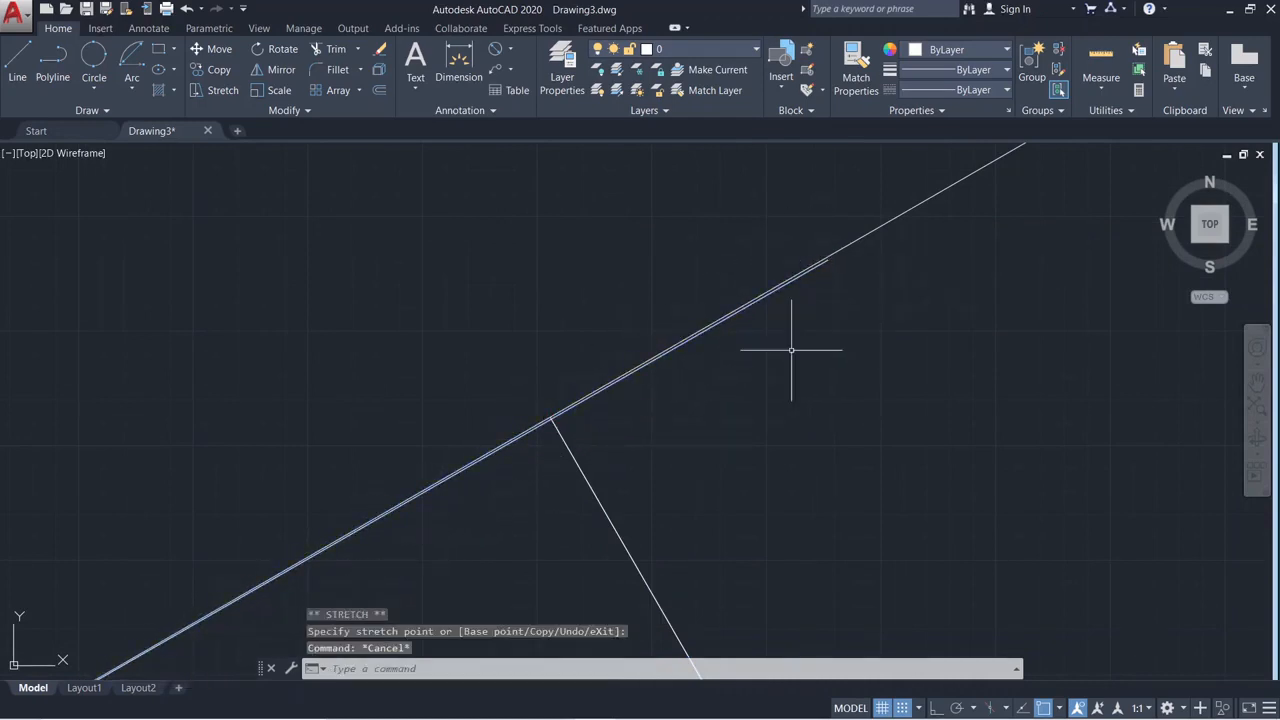
Trim both lines extending beyond the rectangle's upper corner, using all objects as cutting edges
type("r")
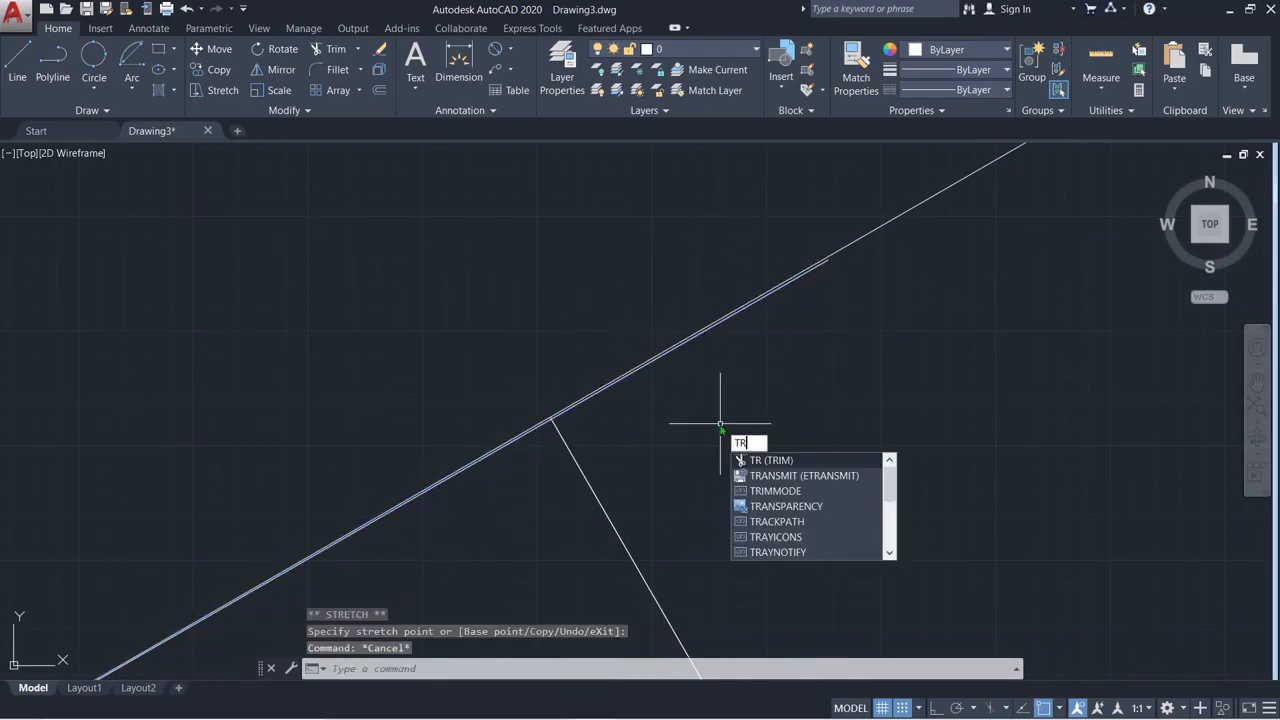
key("Return")
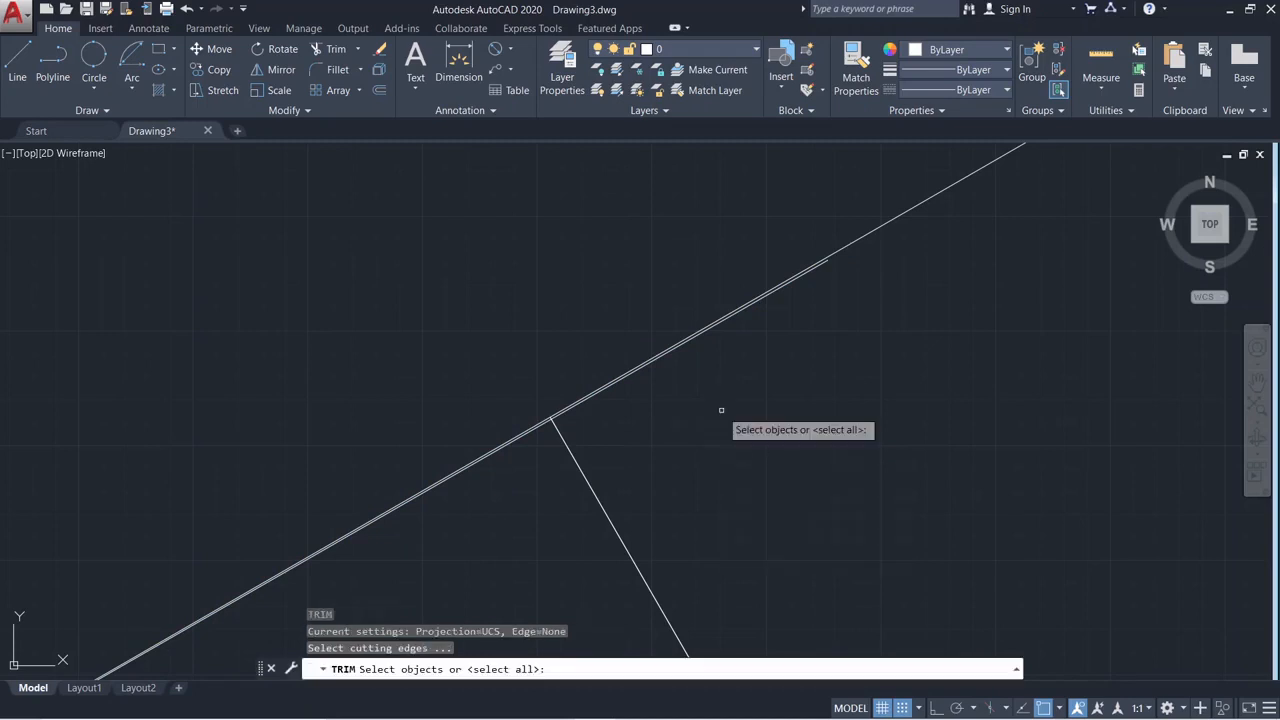
key("Return")
left_click(563, 344)
left_click(640, 428)
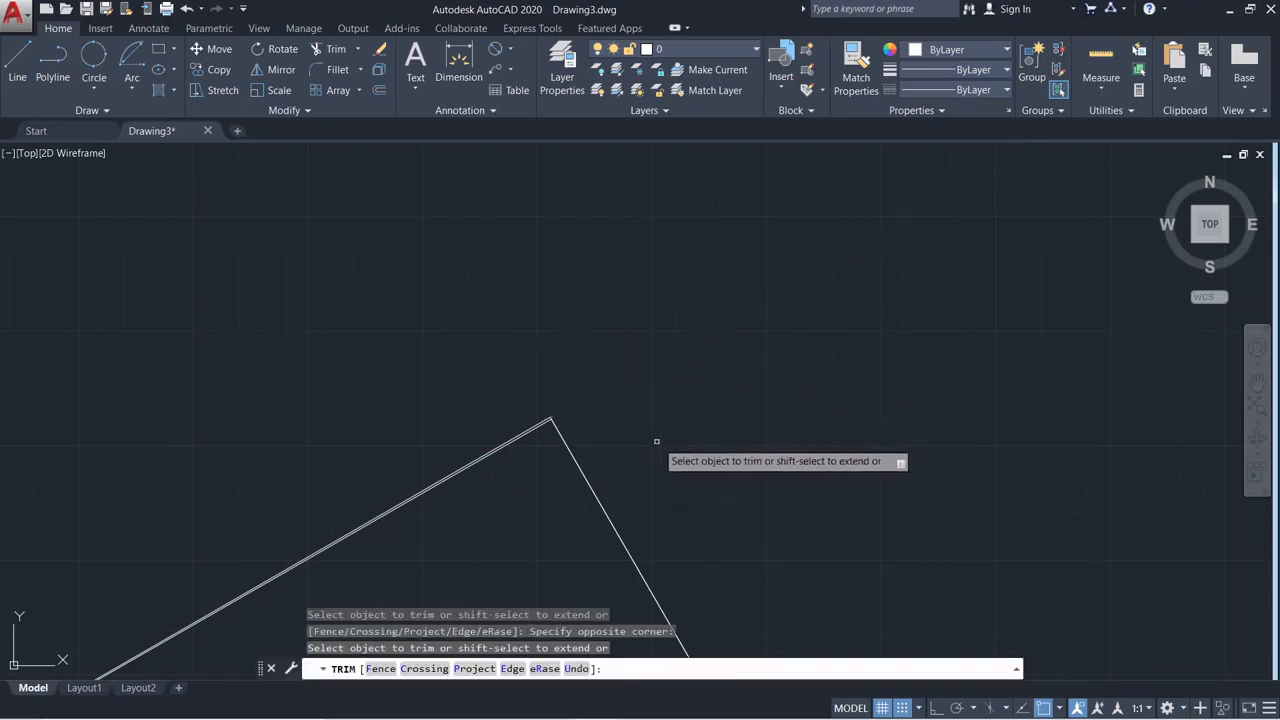
scroll(662, 437, "down", 3)
scroll(653, 388, "down", 9)
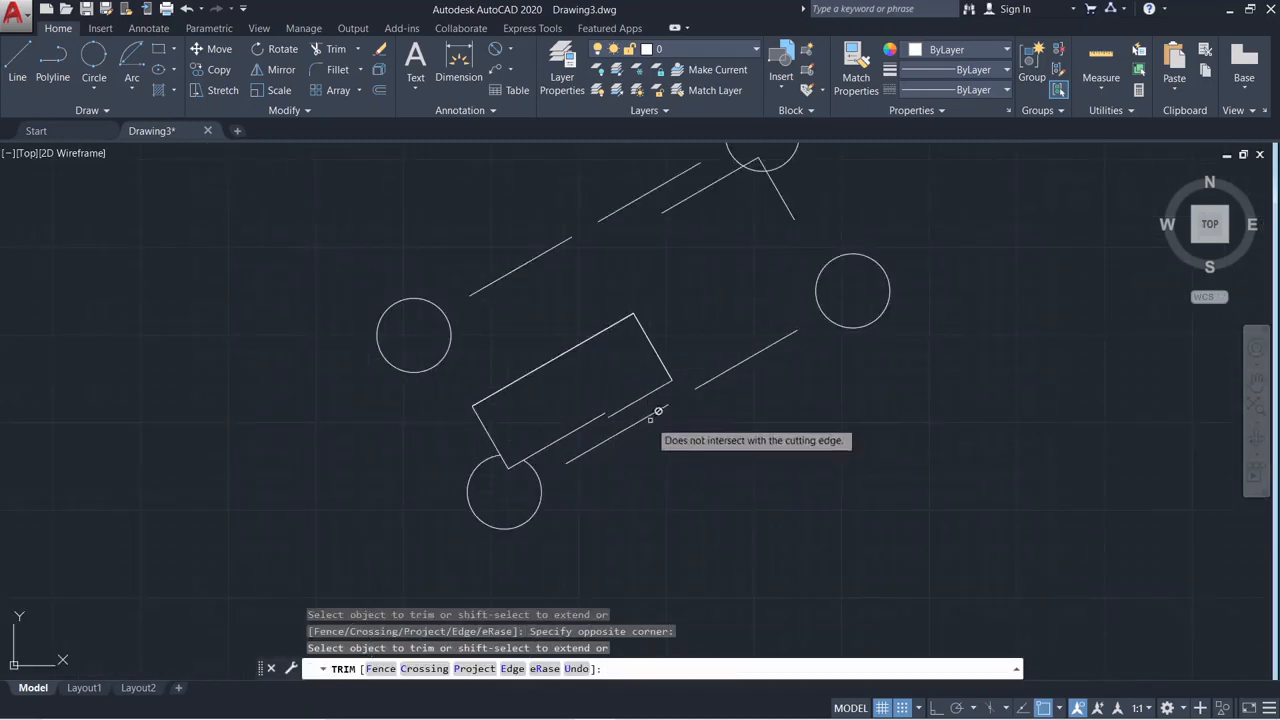
Trim the large triangle's baseline beyond the small triangle with a wide crossing window, and end the Trim command
left_click(884, 432)
left_click(309, 245)
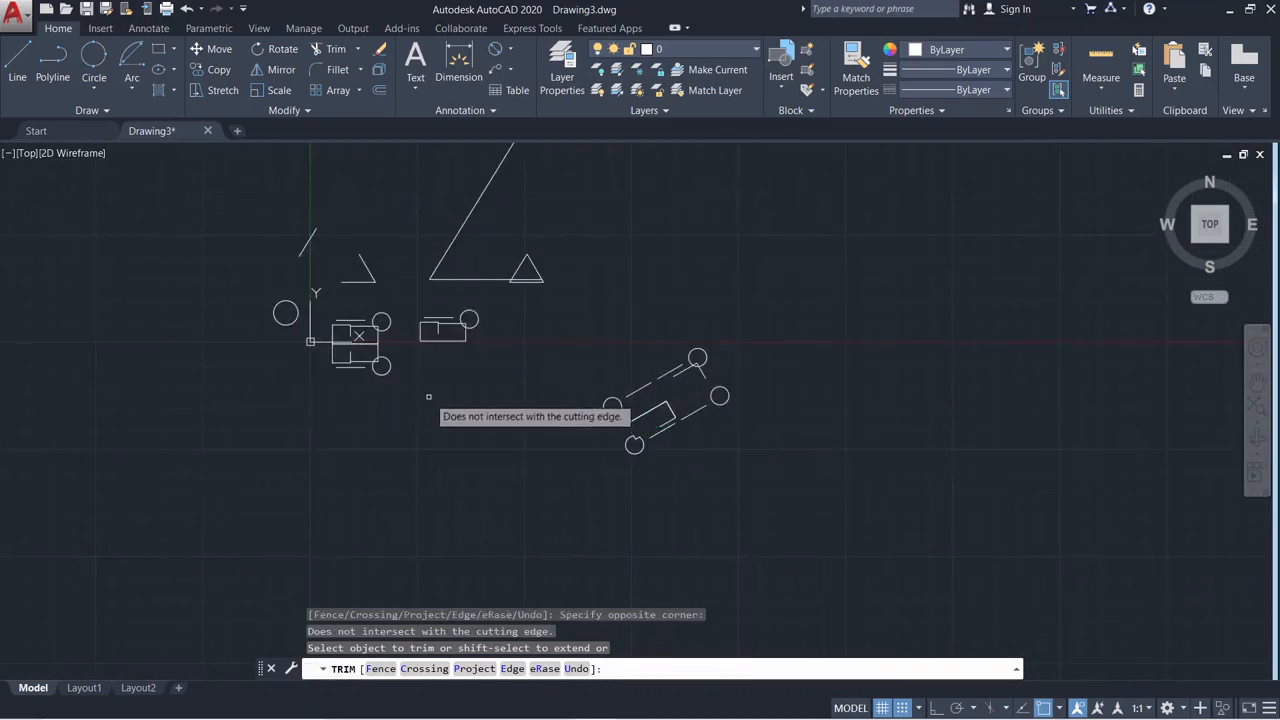
key("Escape")
Trim away the circle's arc inside the corner of the standalone rectangular figure, using all objects as cutting edges
scroll(509, 366, "up", 6)
middle_click_drag(487, 246, 500, 457)
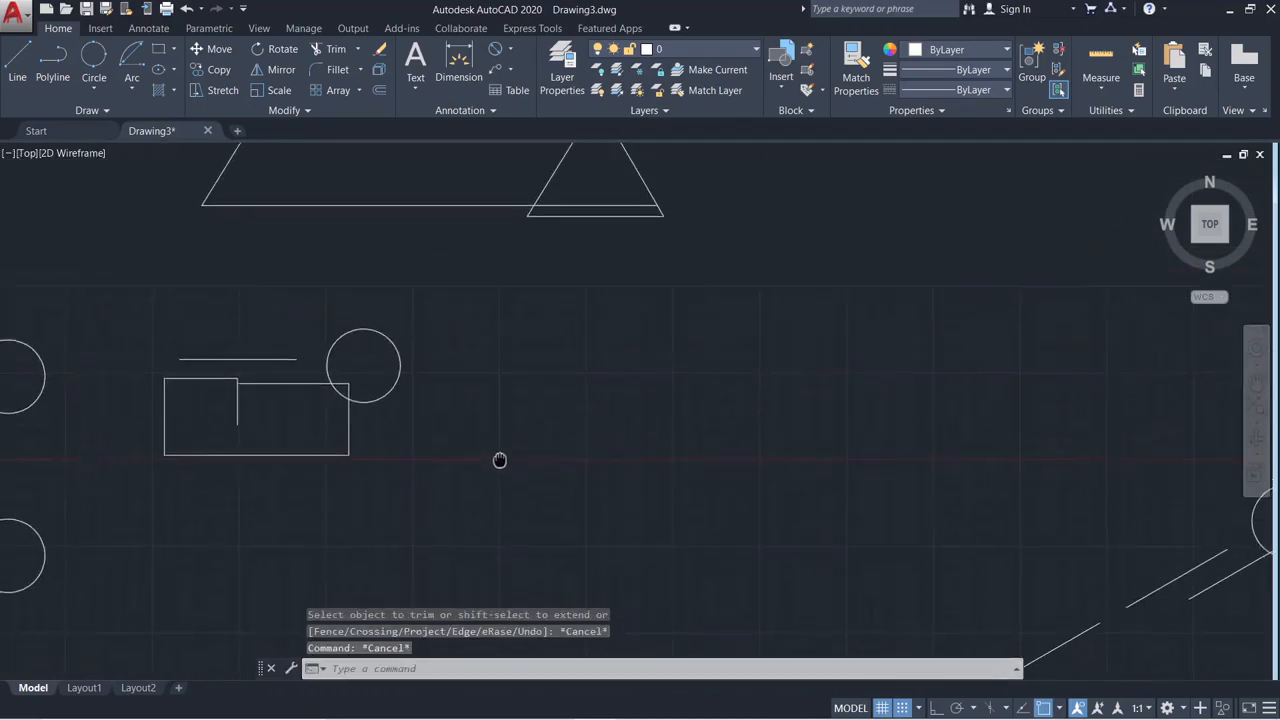
scroll(343, 429, "up", 6)
middle_click_drag(349, 463, 480, 531)
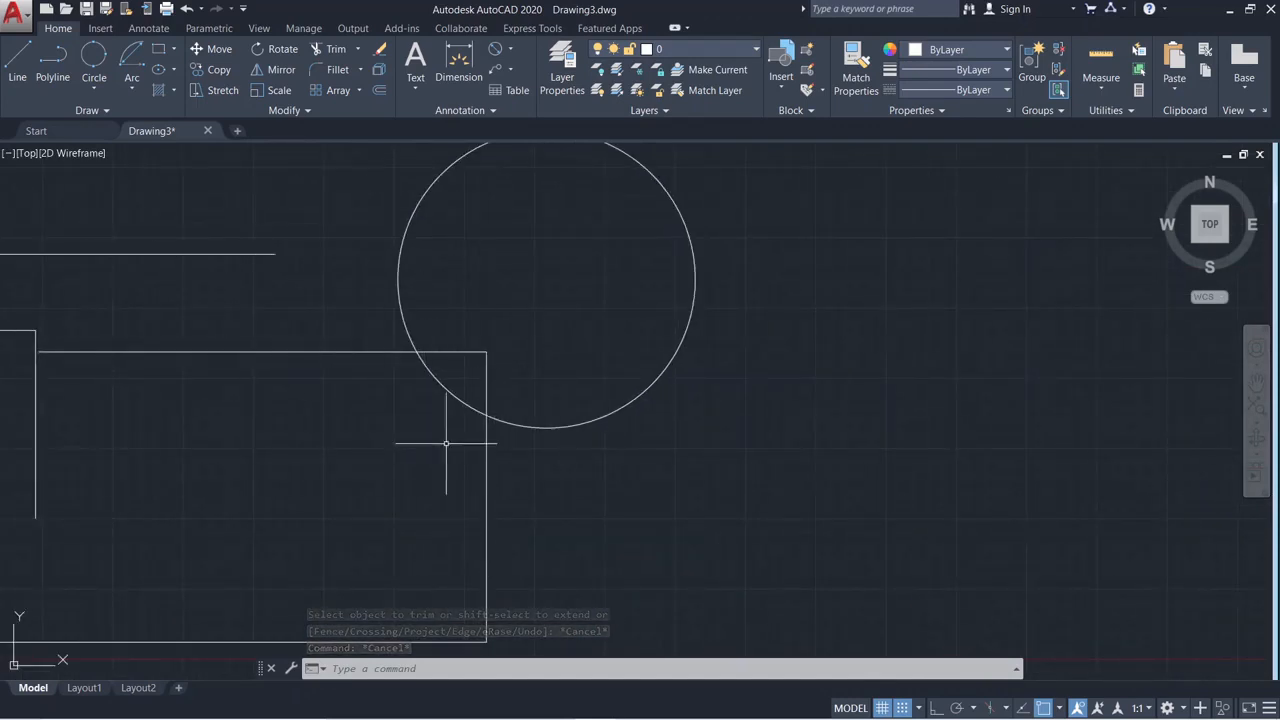
key("Escape")
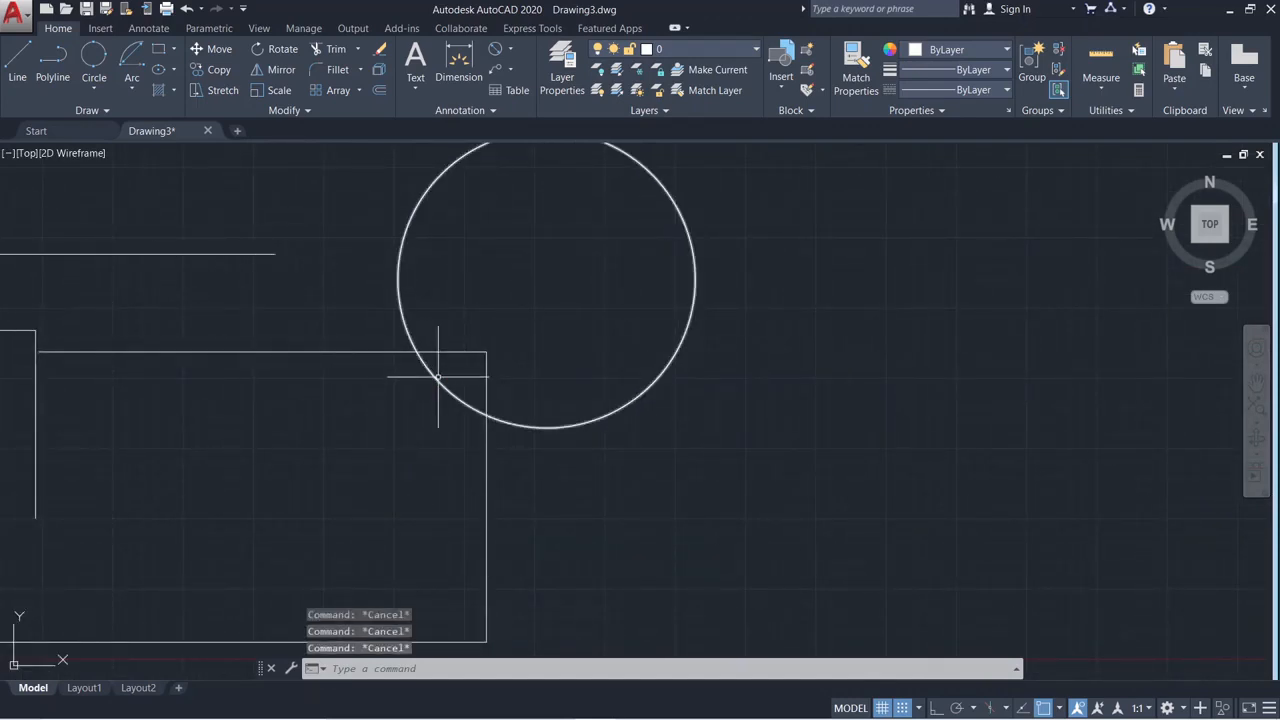
key("Return")
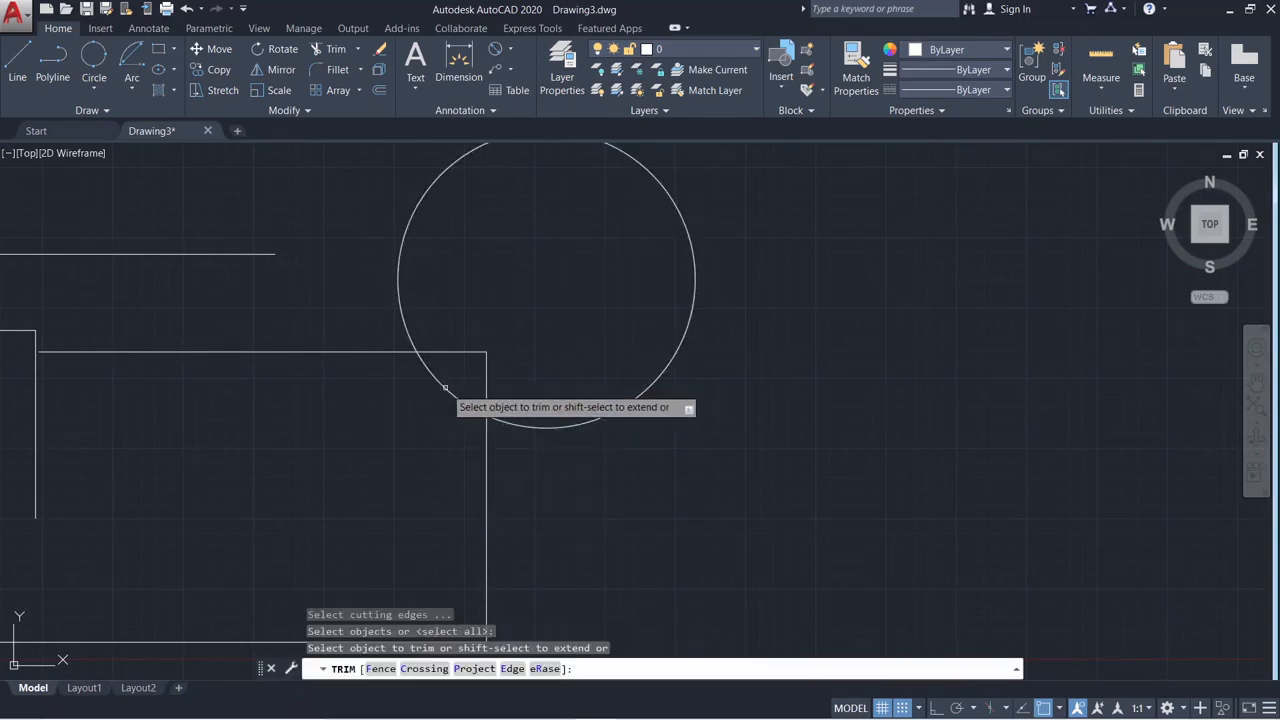
left_click(445, 387)
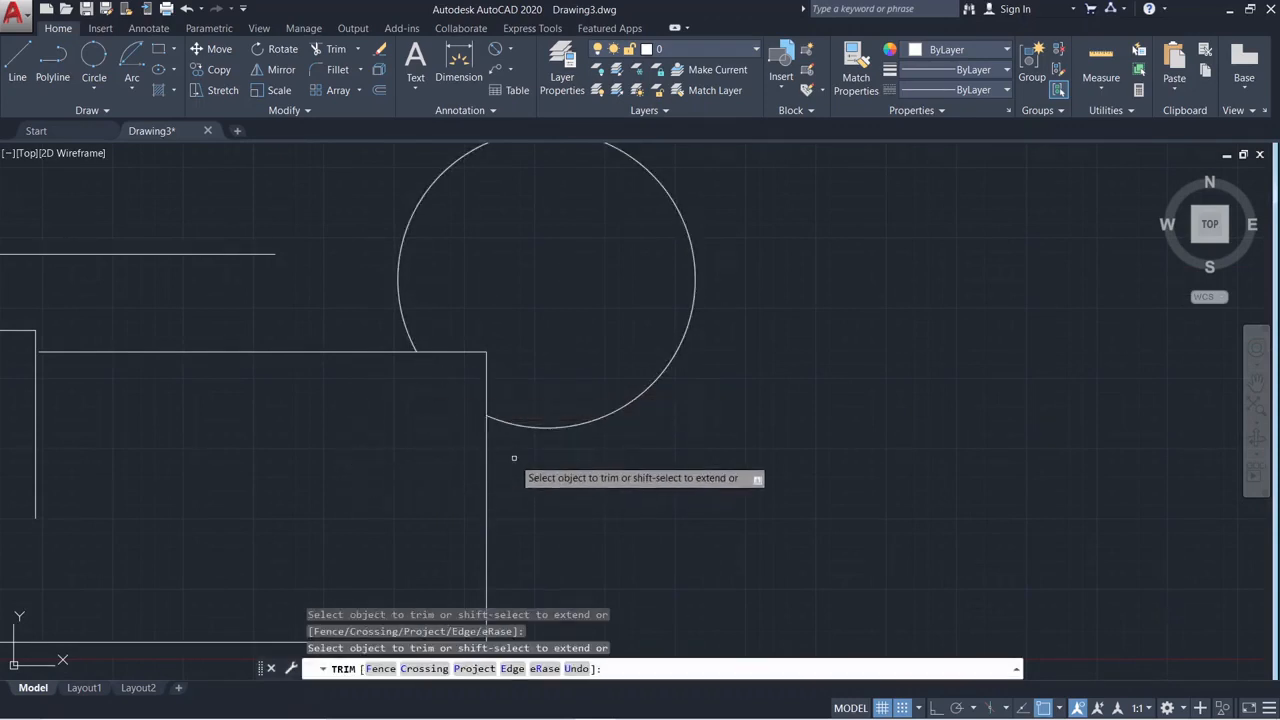
scroll(519, 432, "down", 2)
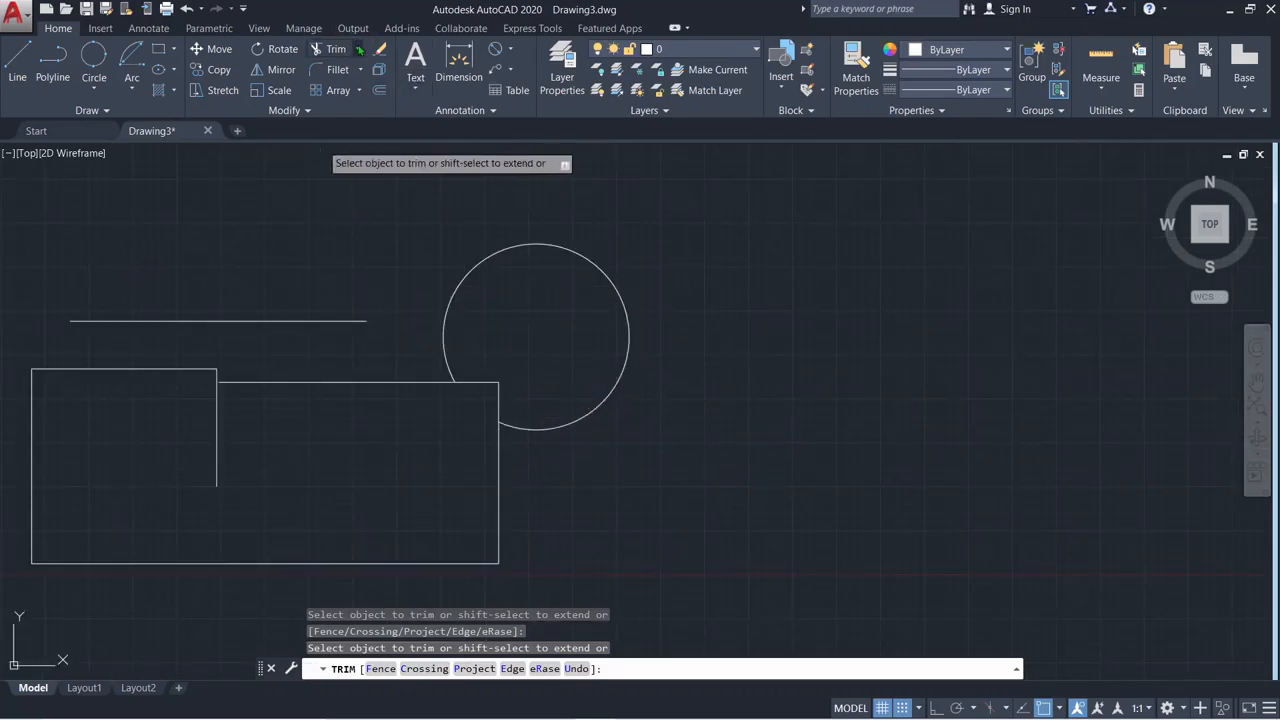
Extend the open inner line of the rectangular figure down to its bottom edge, using the figure itself as the boundary
left_click(354, 110)
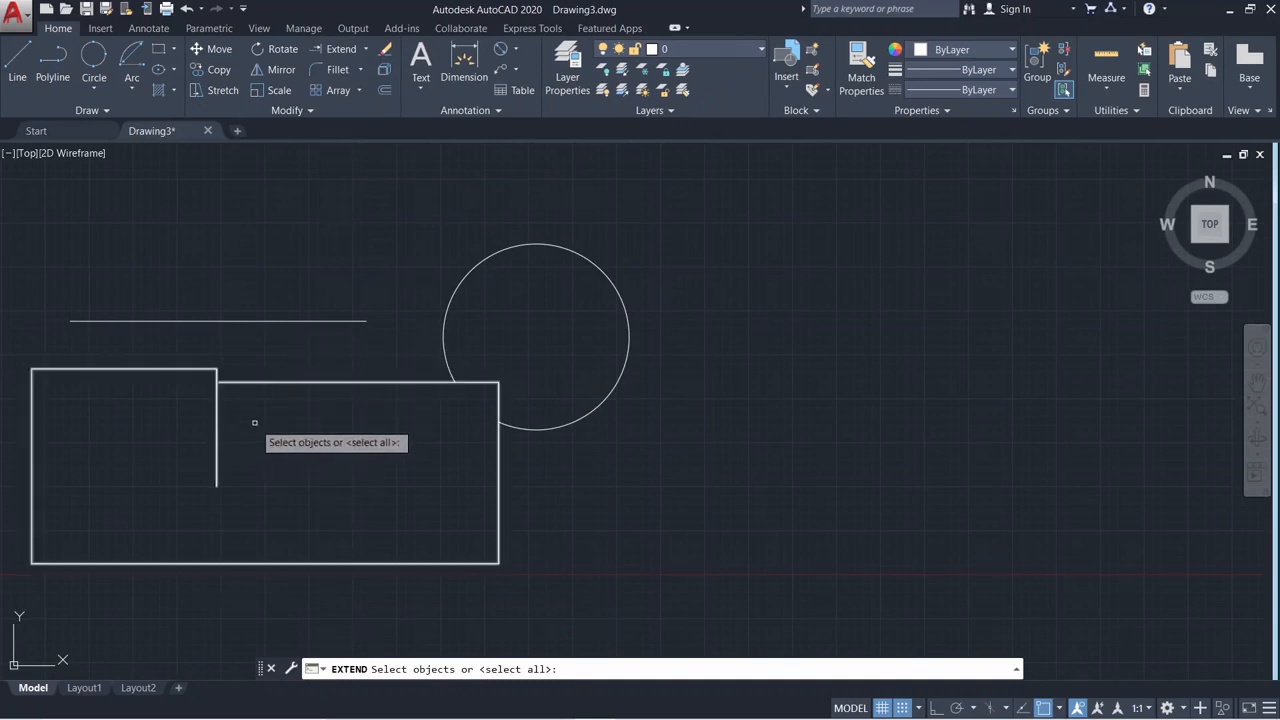
left_click(216, 442)
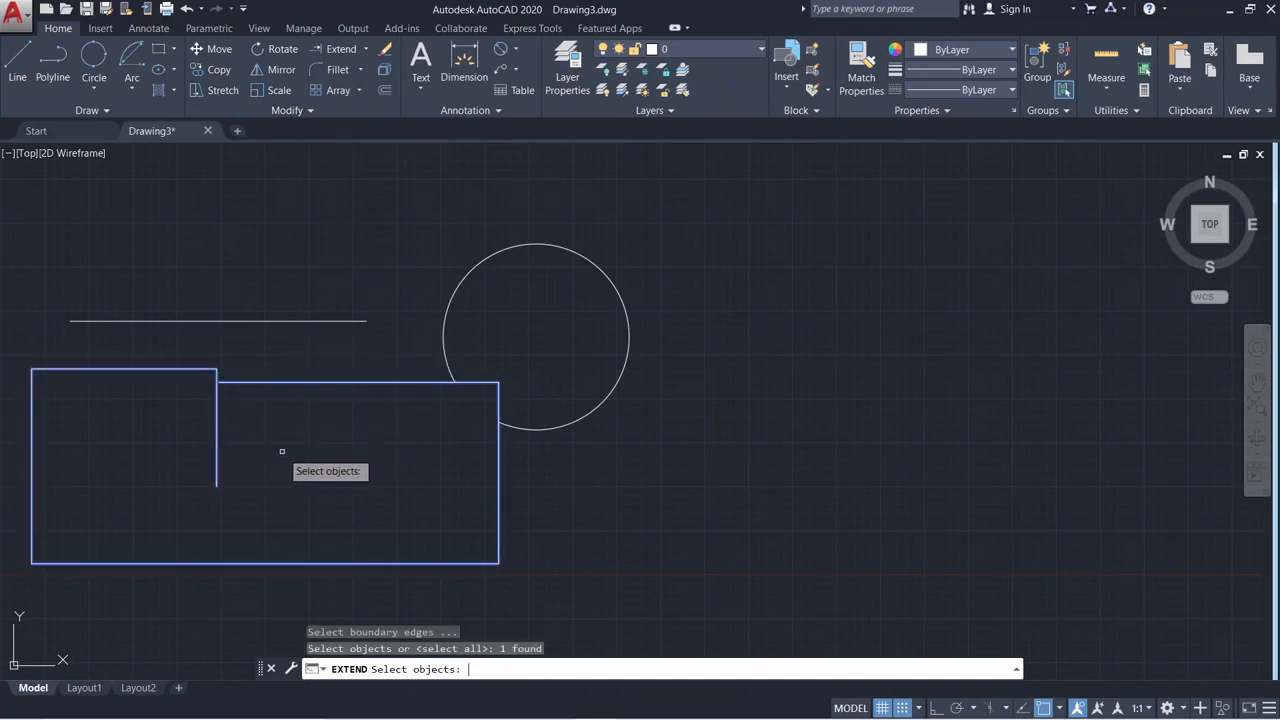
key("Return")
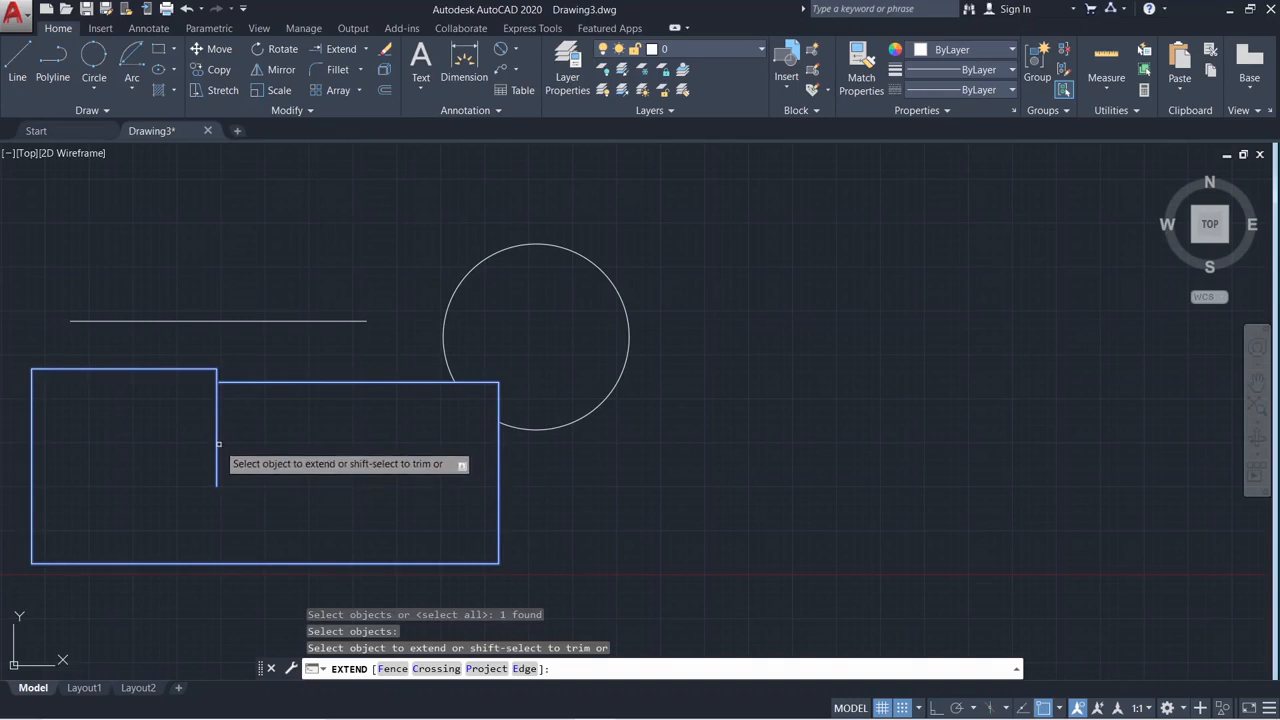
left_click(217, 443)
Try to extend the loose horizontal line above the figure to the same boundary, and end the Extend command
scroll(257, 512, "down", 2)
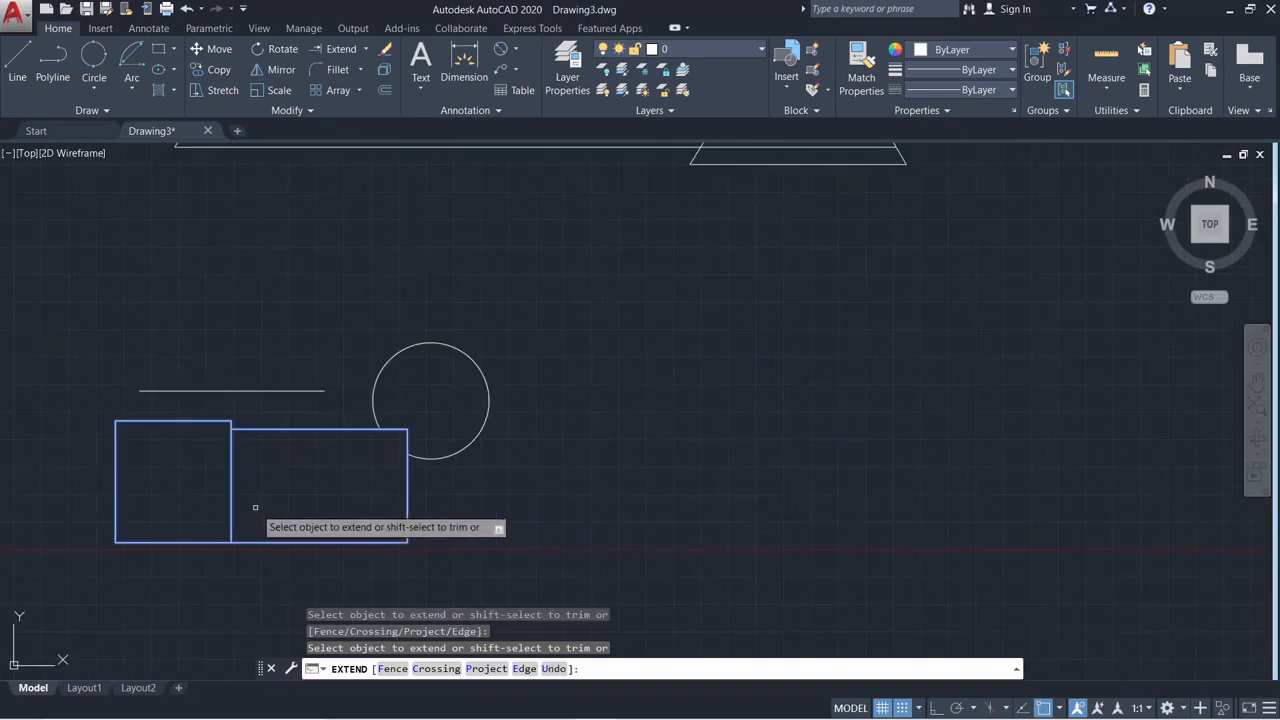
left_click(282, 390)
left_click(311, 361)
left_click(298, 410)
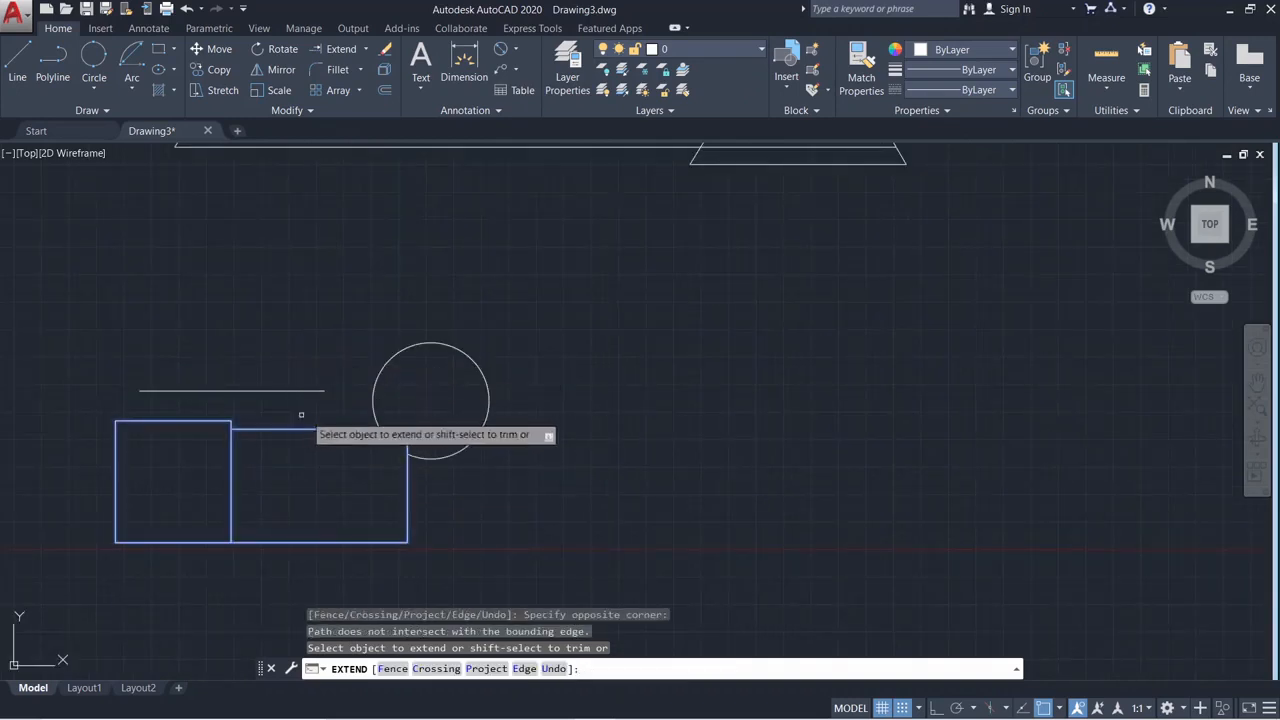
left_click(336, 398)
left_click(318, 382)
left_click(317, 389)
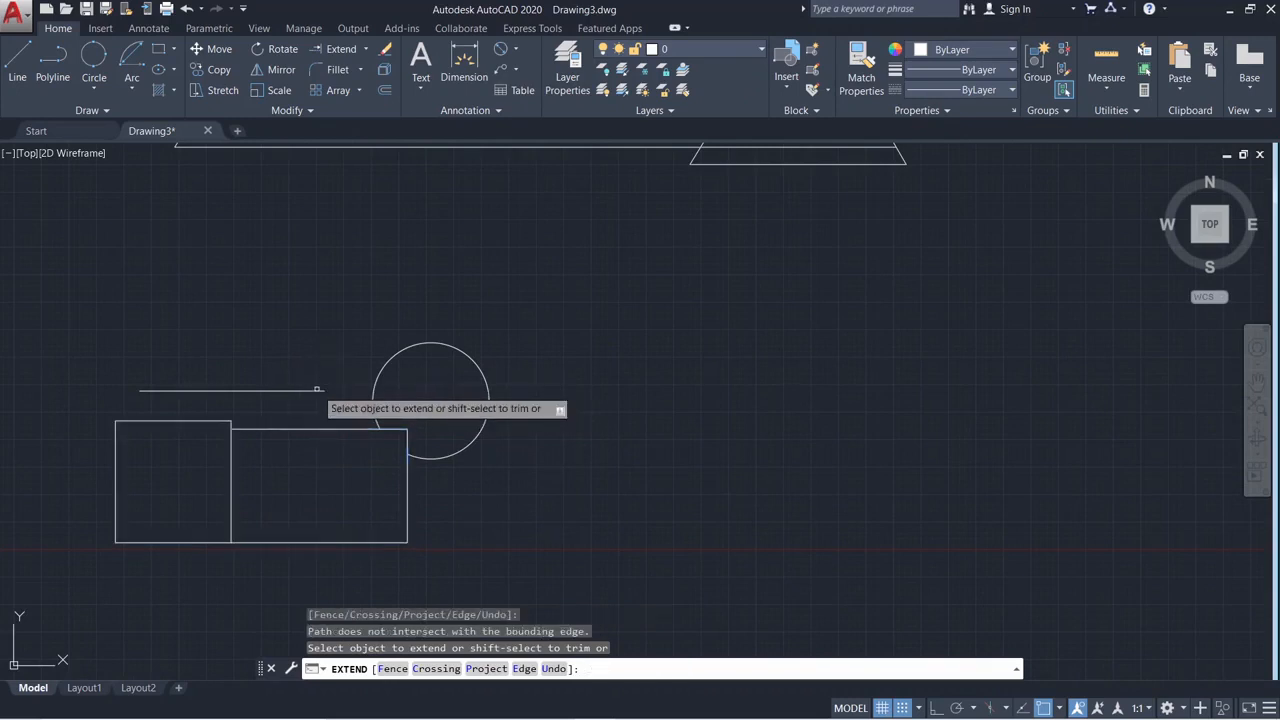
key("alt")
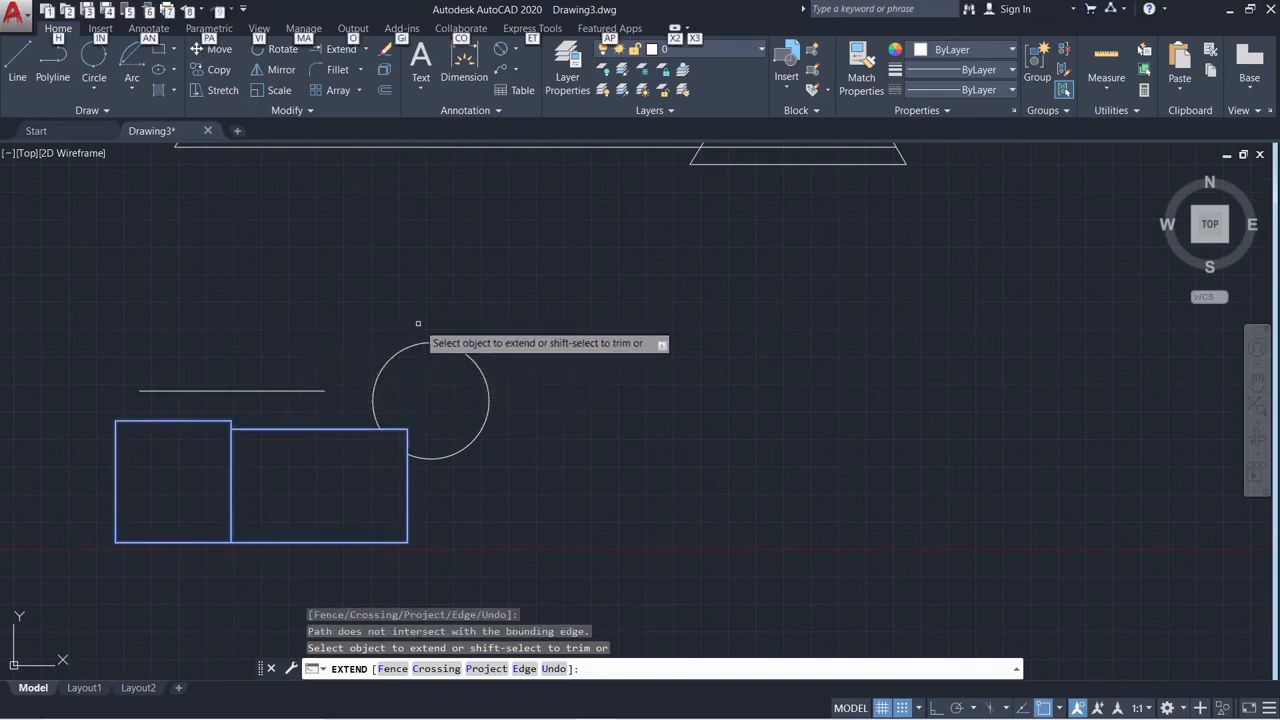
key("Escape")
key("Escape")
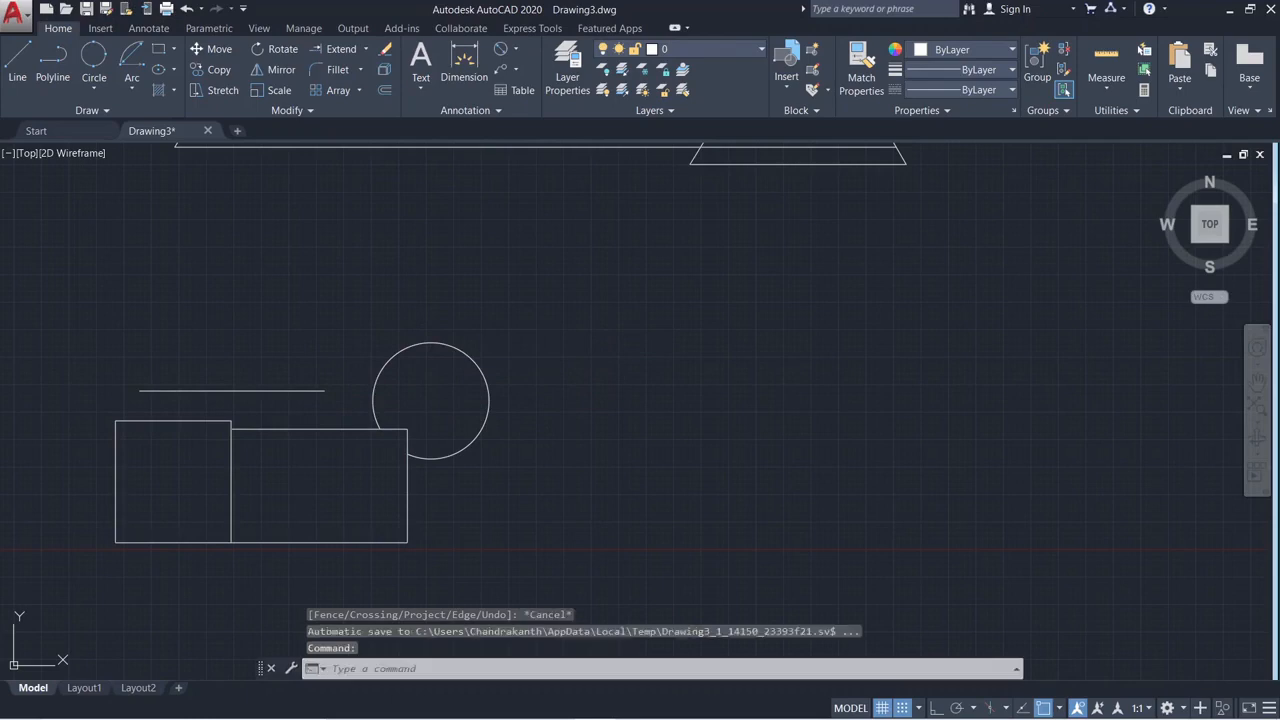
Draw a long, slightly sloping line in the empty area to the right of the trimmed circle
scroll(504, 215, "down", 2)
scroll(460, 347, "down", 2)
middle_click_drag(480, 341, 590, 314)
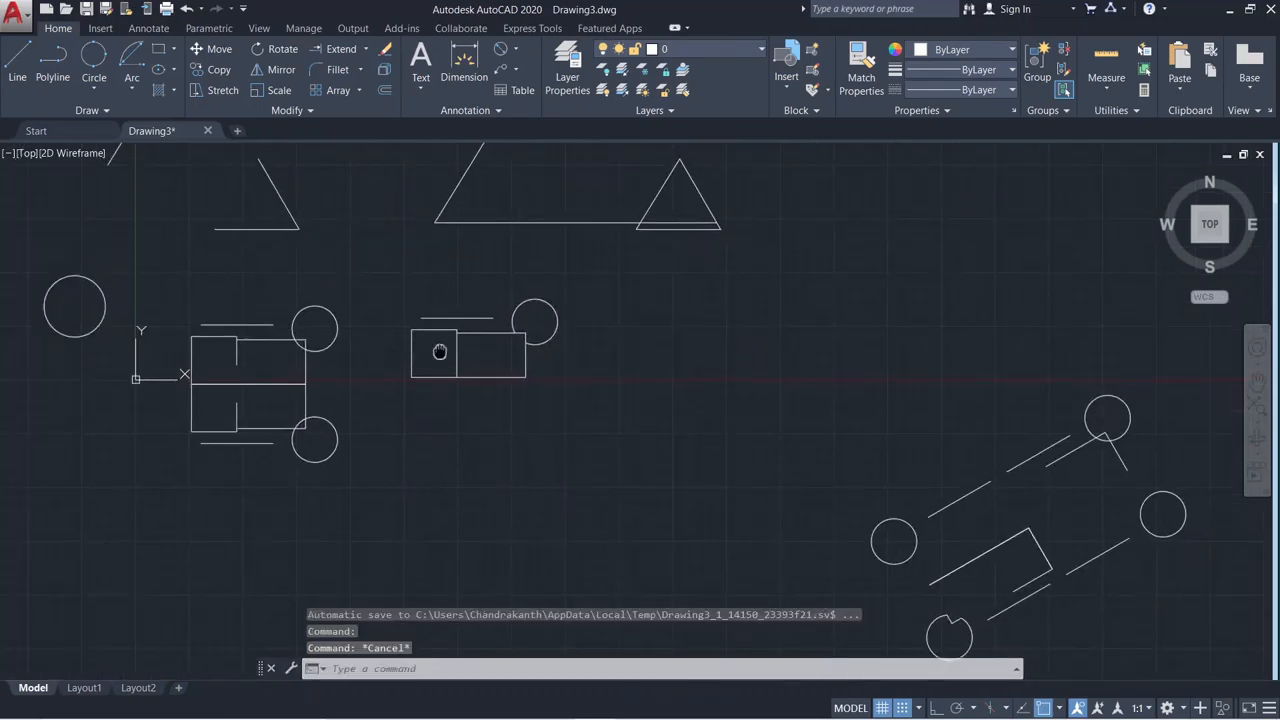
middle_click_drag(440, 351, 568, 410)
scroll(633, 338, "up", 2)
middle_click_drag(633, 338, 580, 400)
scroll(540, 466, "up", 3)
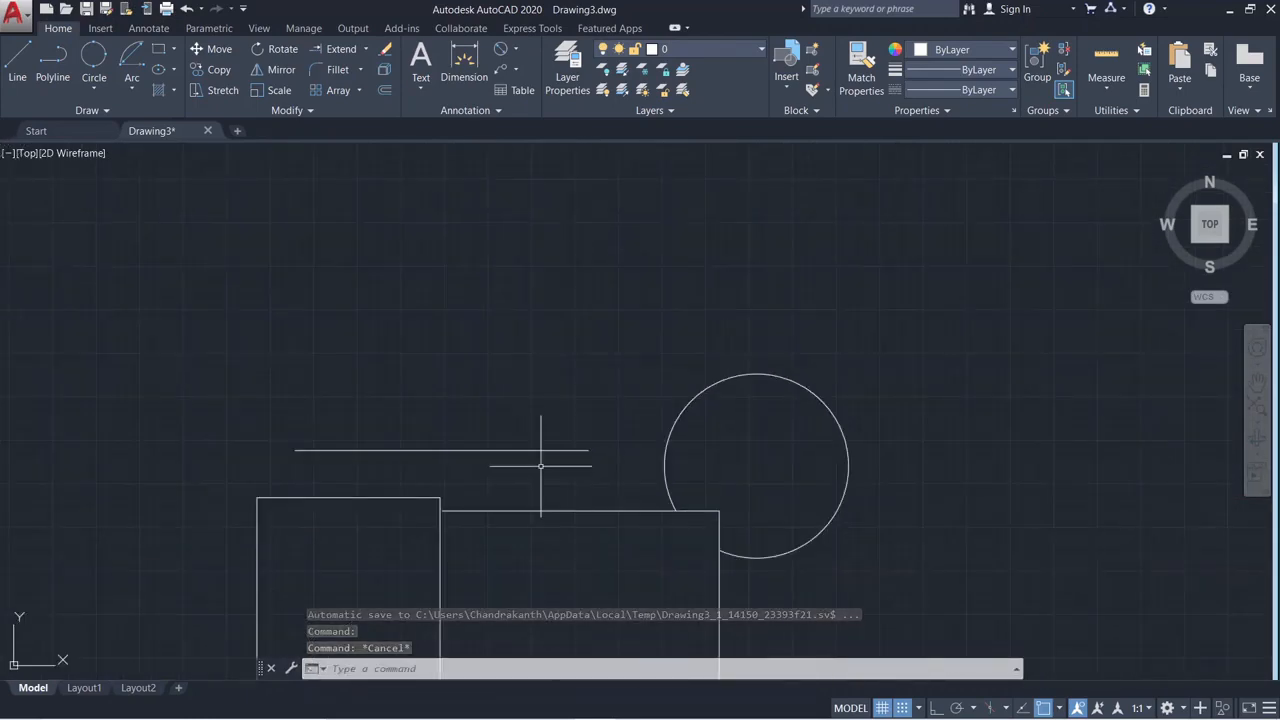
middle_click_drag(540, 466, 222, 388)
left_click(17, 65)
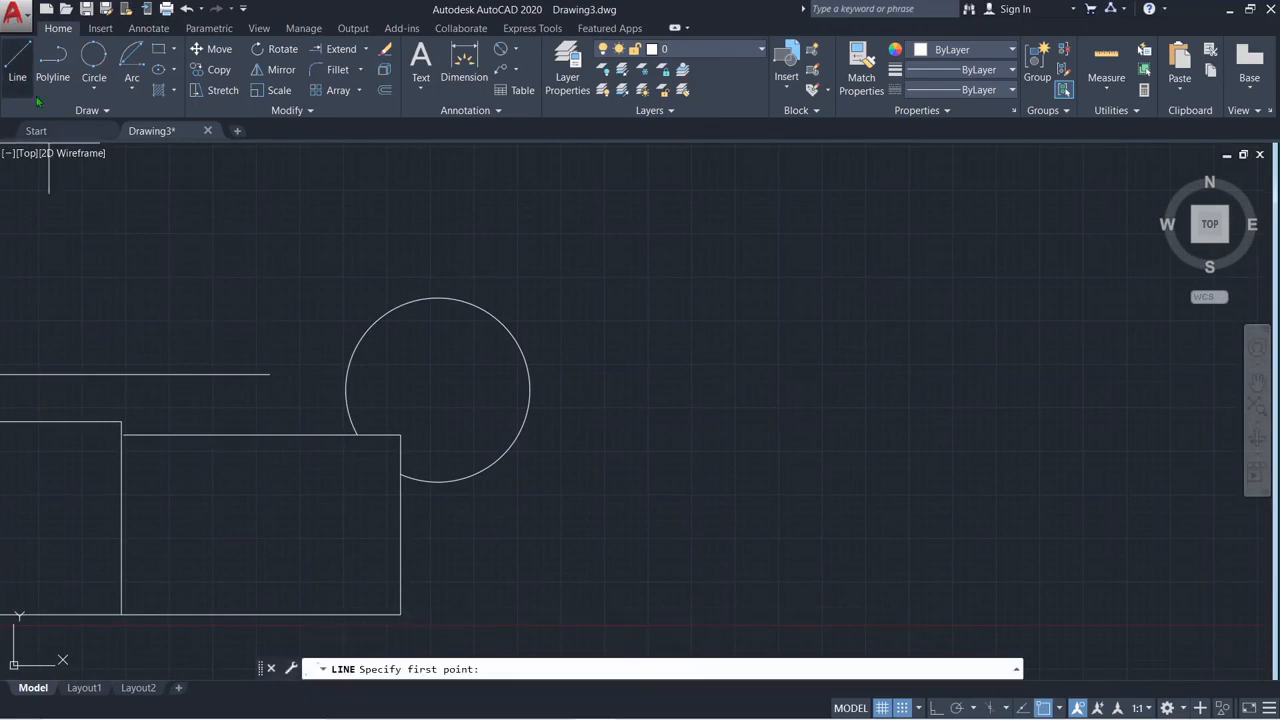
left_click(612, 286)
left_click(948, 292)
key("Escape")
Draw a near-vertical line a short gap beyond the right end of the sloping line, crossing its direction
middle_click_drag(892, 384, 352, 486)
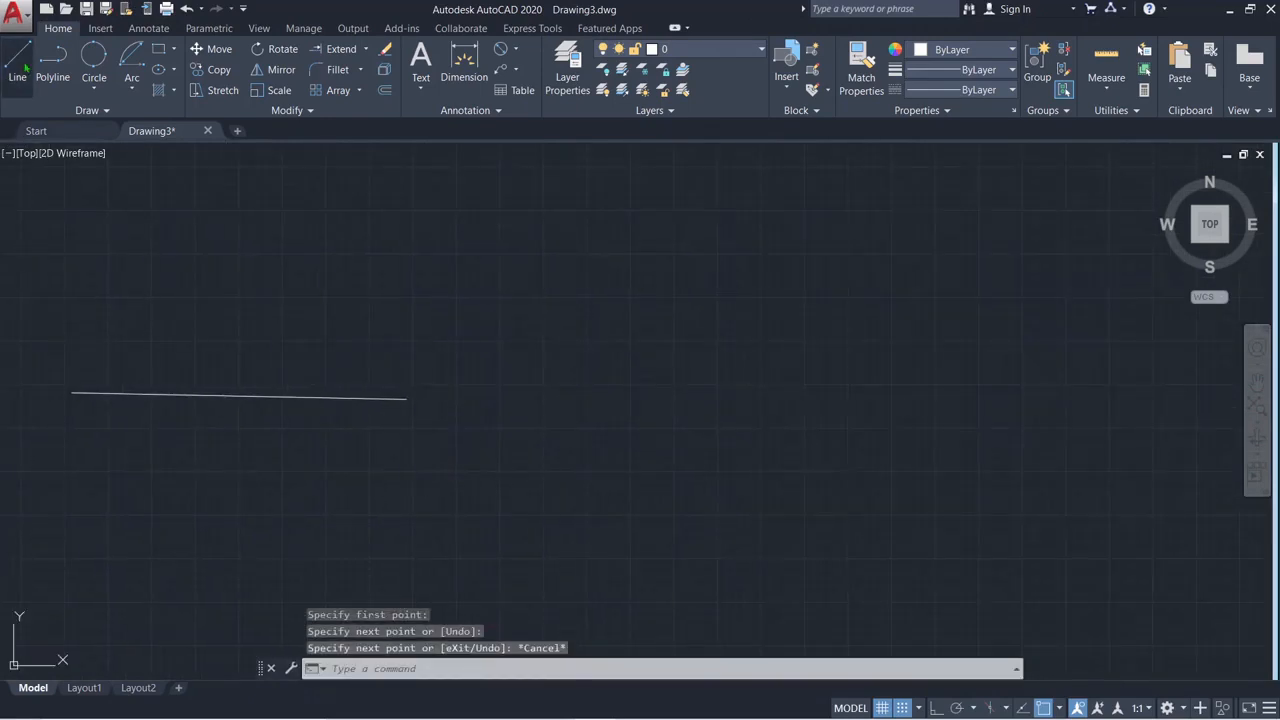
left_click(17, 65)
left_click(510, 241)
left_click(510, 566)
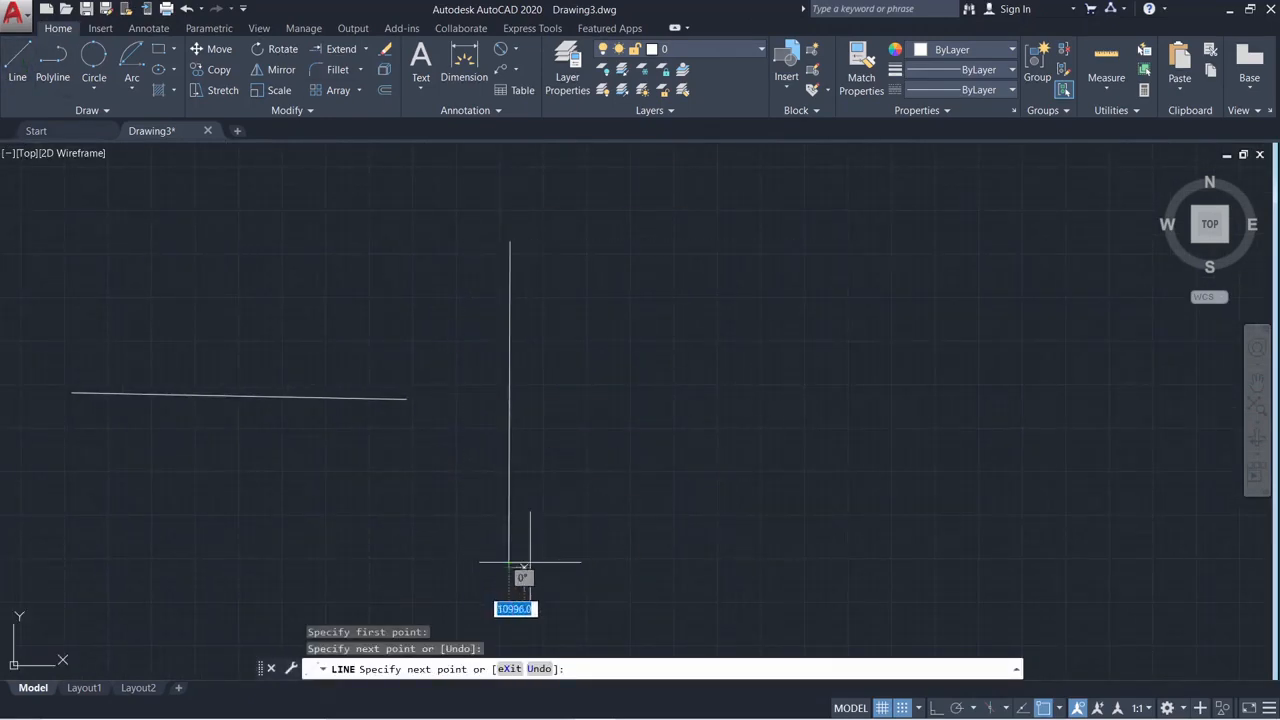
key("Escape")
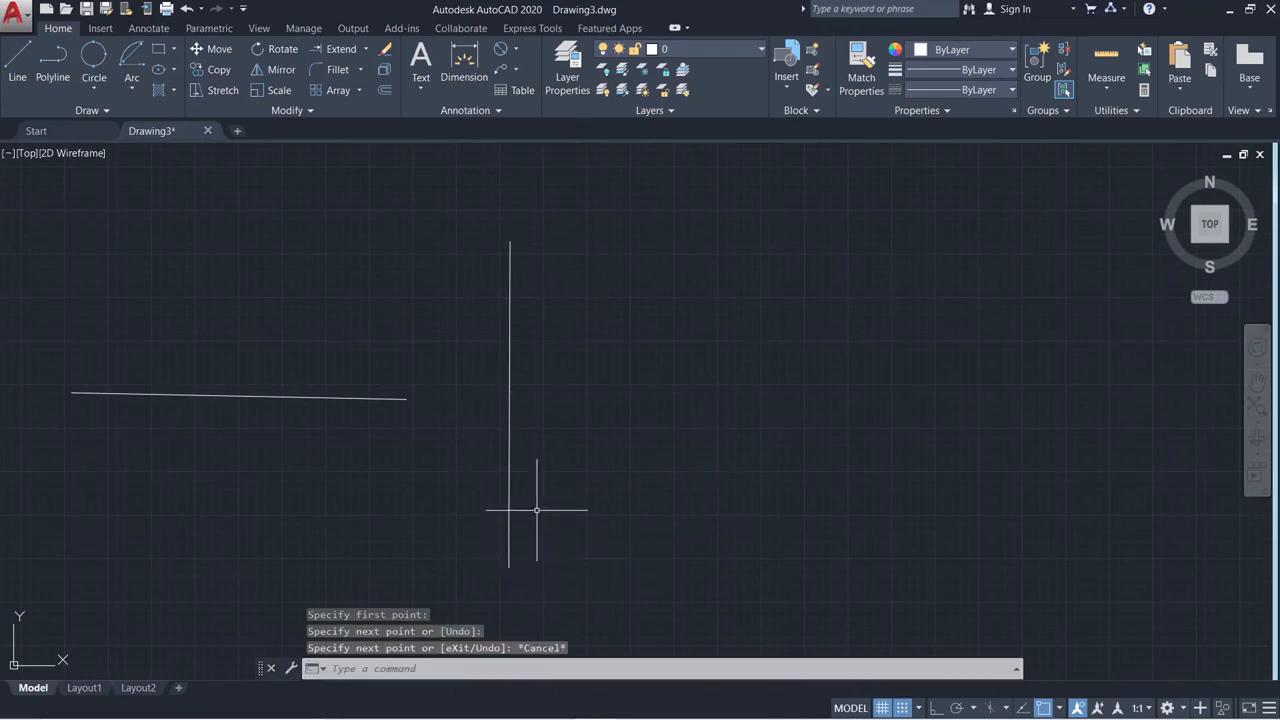
Try to extend the sloping line towards the vertical line, selecting the sloping line itself as the boundary edge
left_click(341, 49)
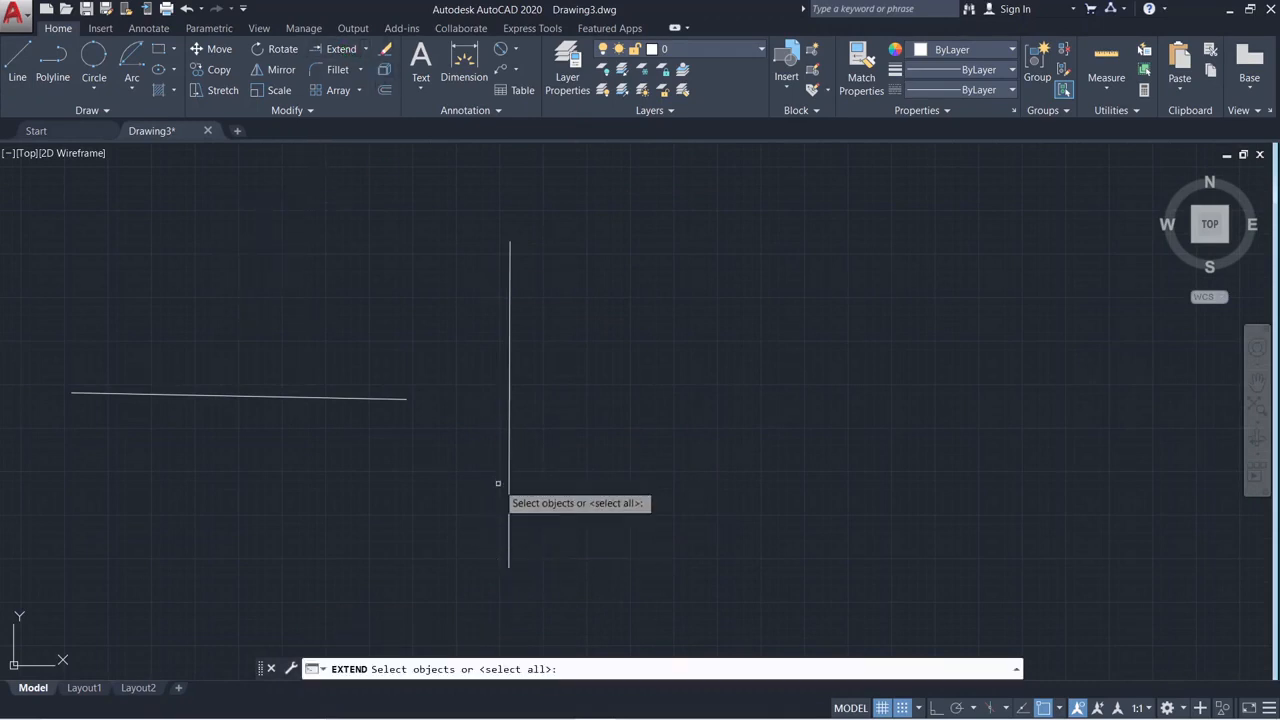
left_click(396, 399)
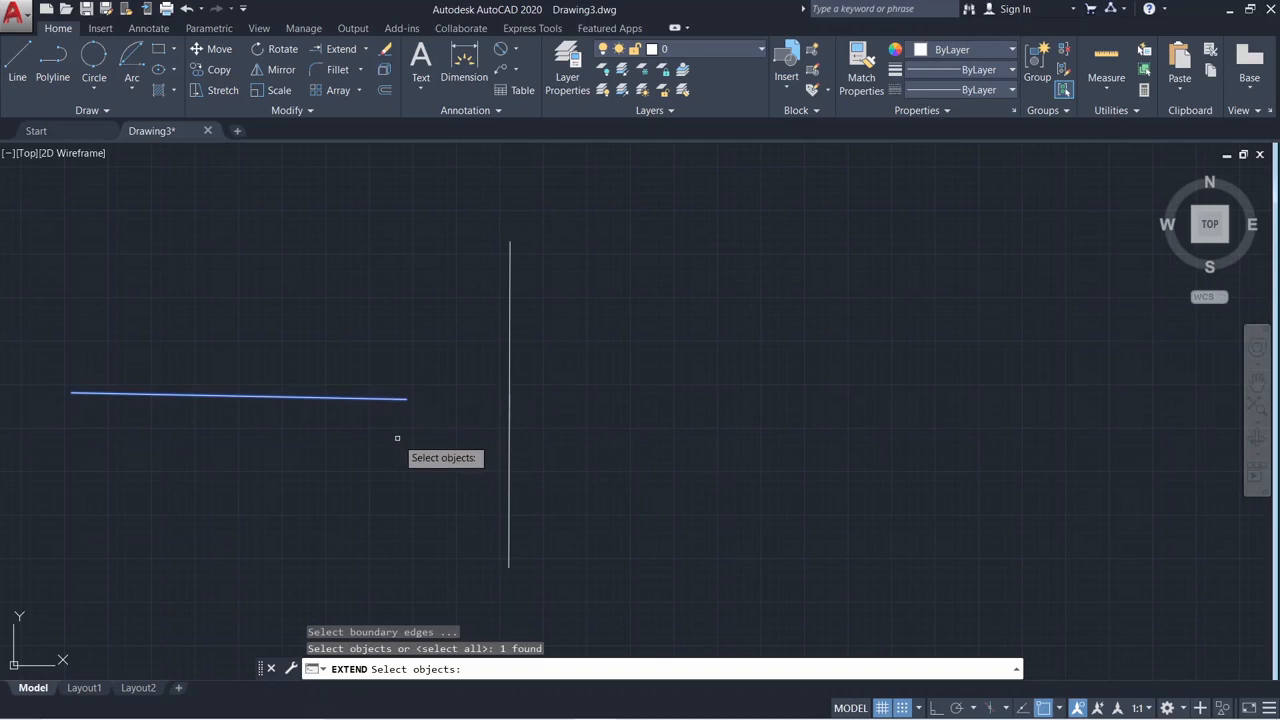
key("Return")
key("Return")
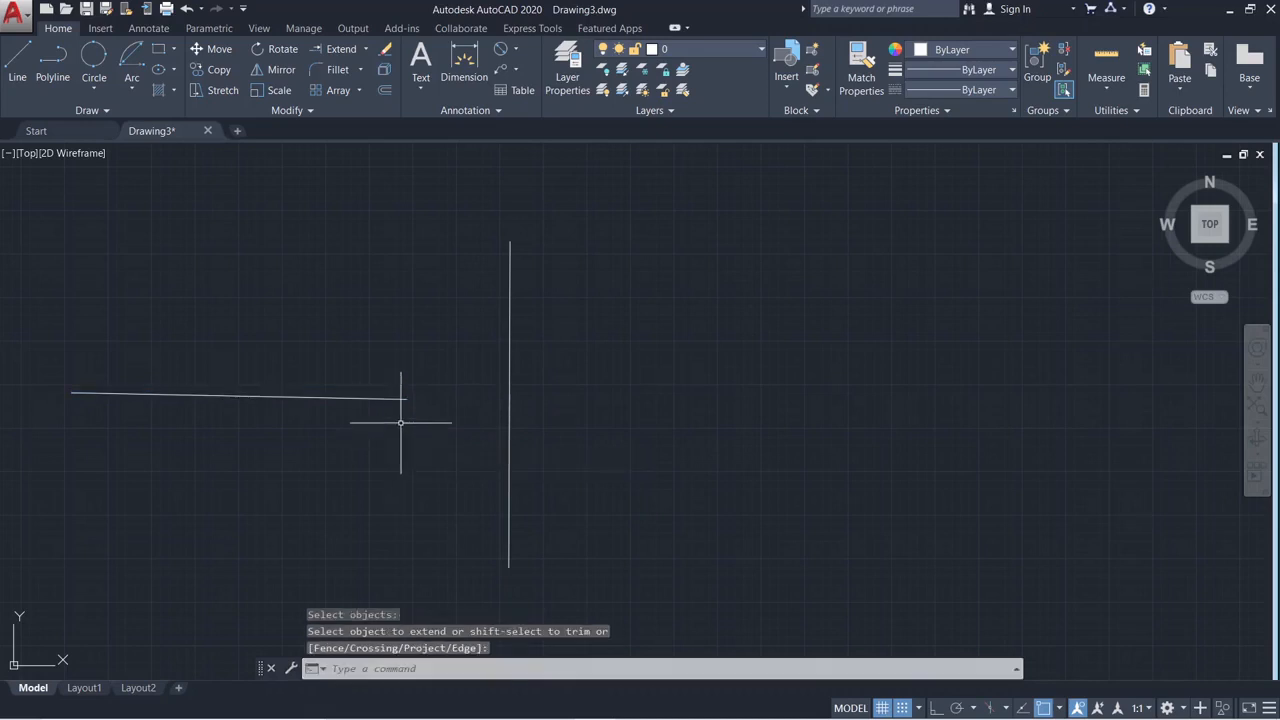
left_click(372, 366)
left_click(369, 369)
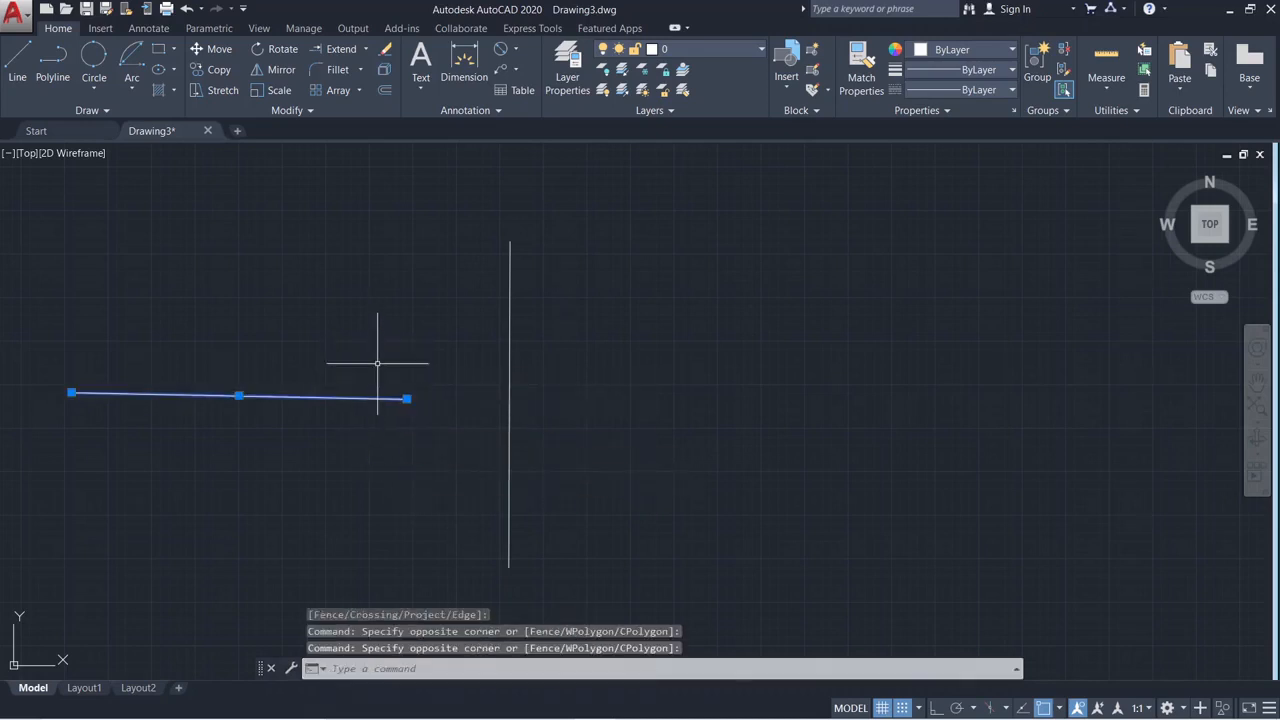
left_click(341, 49)
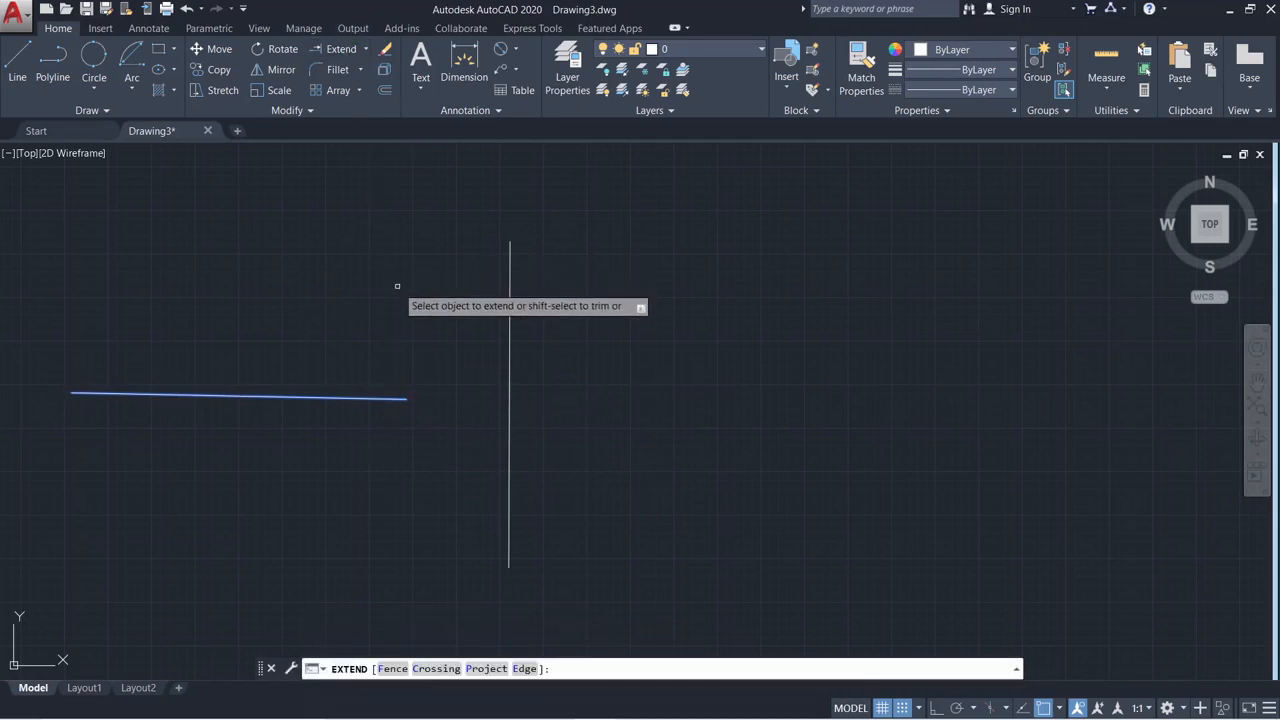
key("Escape")
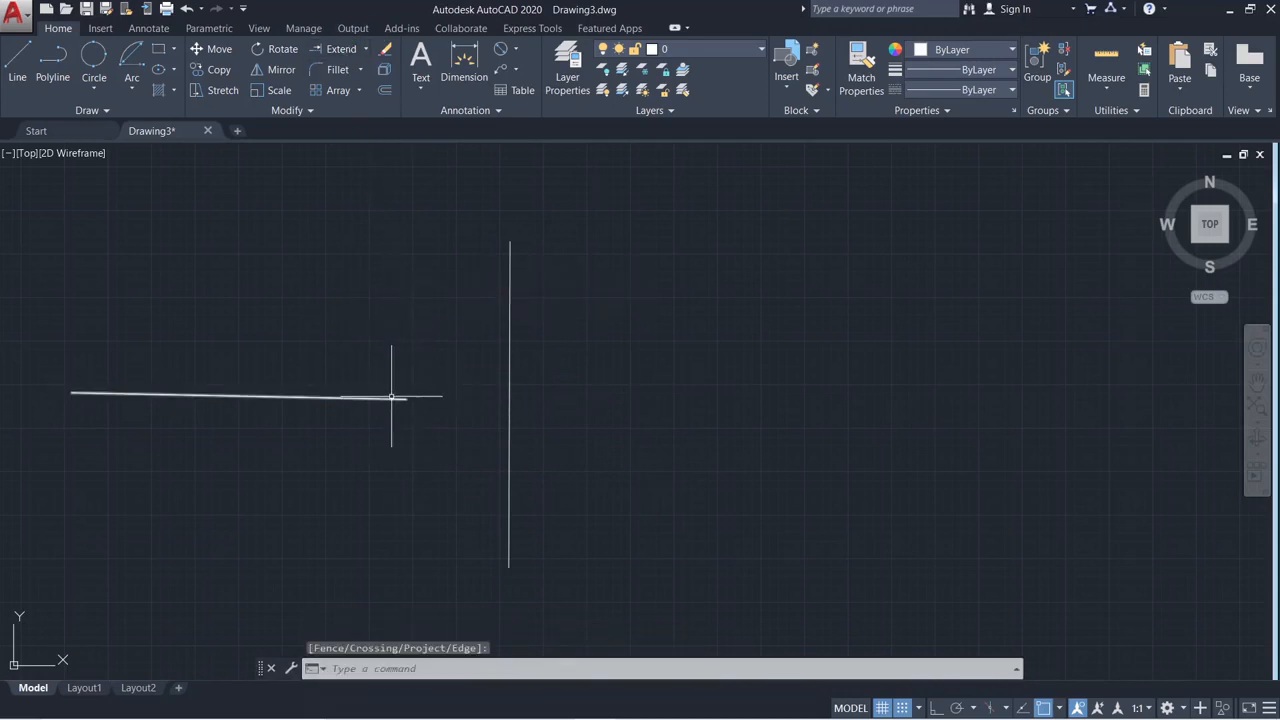
left_click(393, 401)
left_click(395, 420)
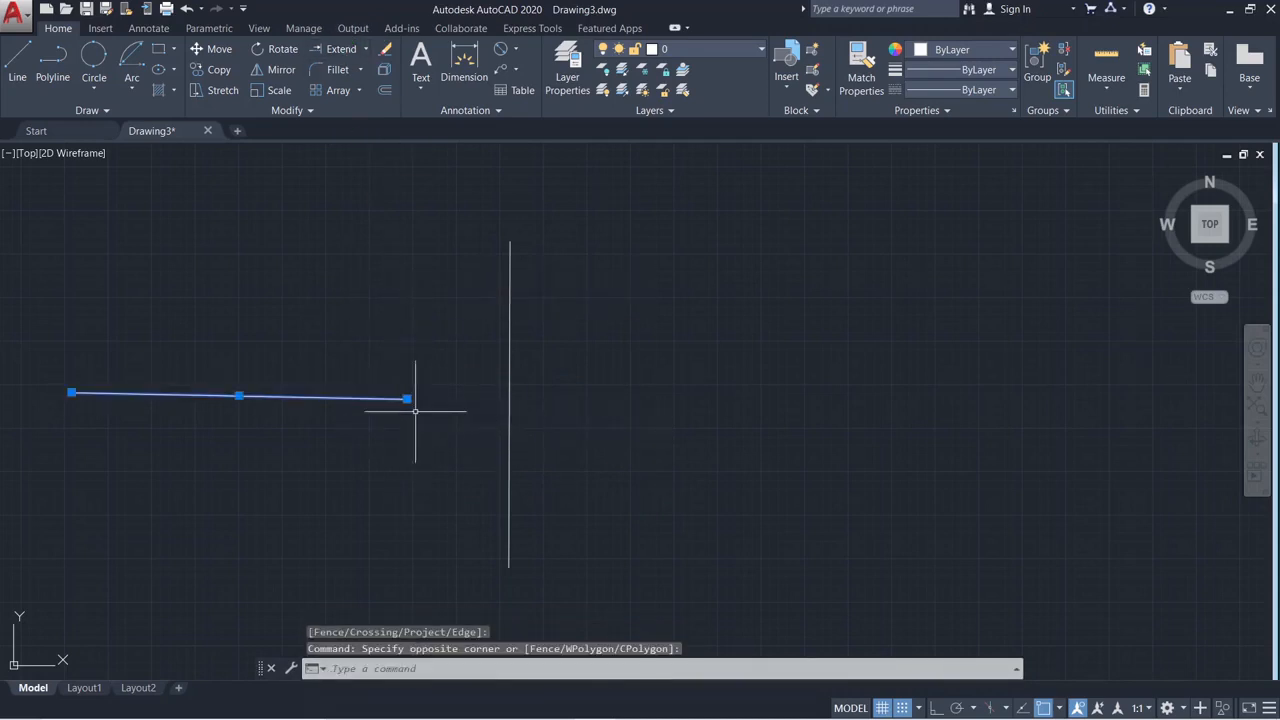
key("Escape")
key("Escape")
key("Escape")
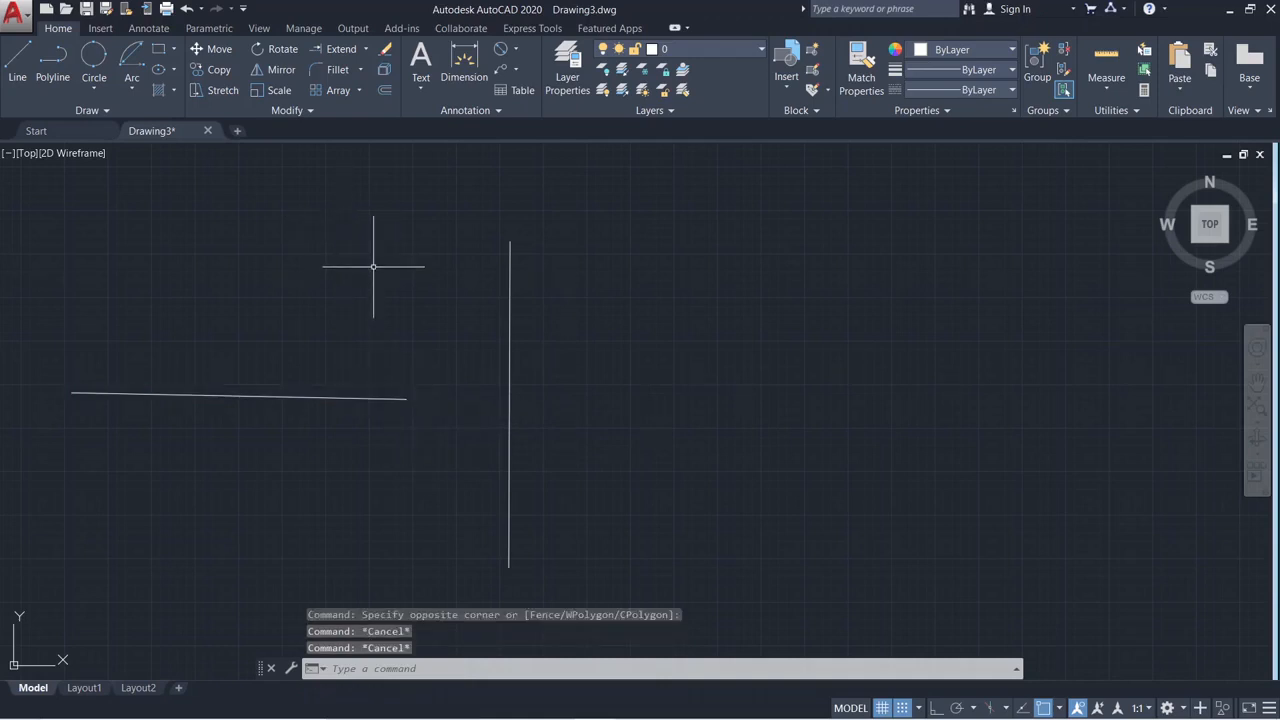
left_click(345, 400)
key("Escape")
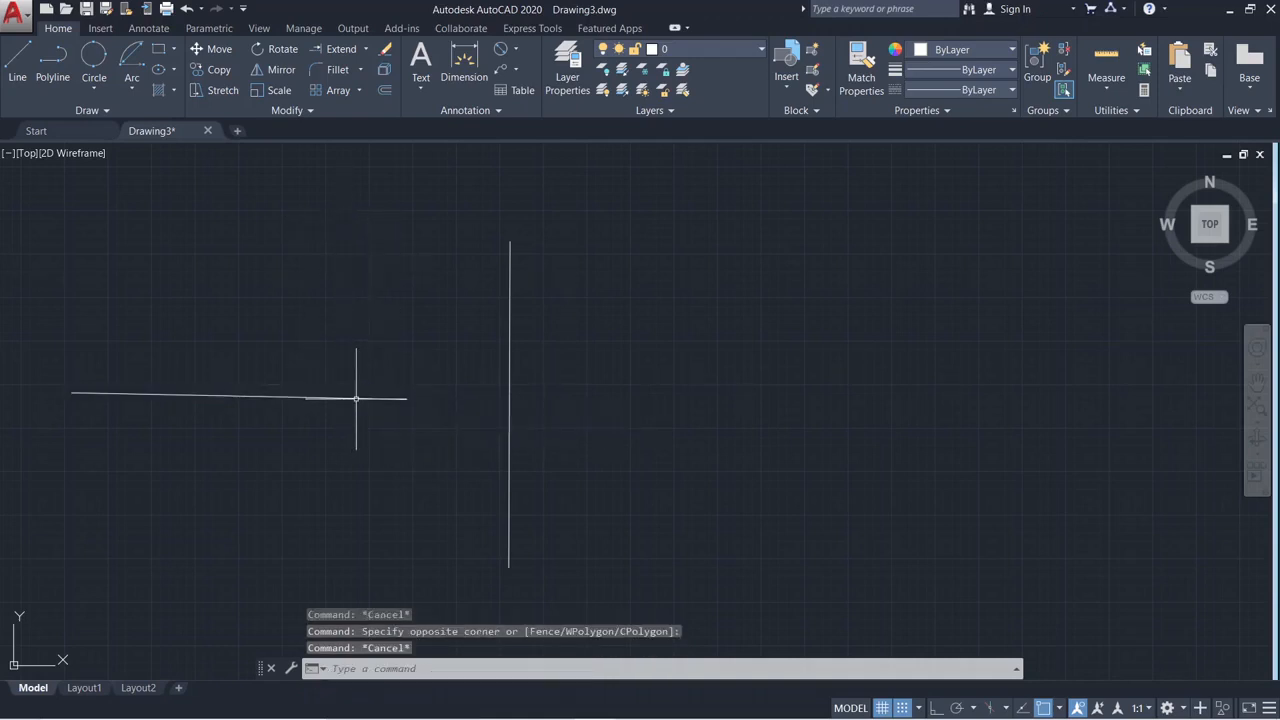
Turn on Ortho mode and draw a horizontal line to the right of the near-vertical line
key("F8")
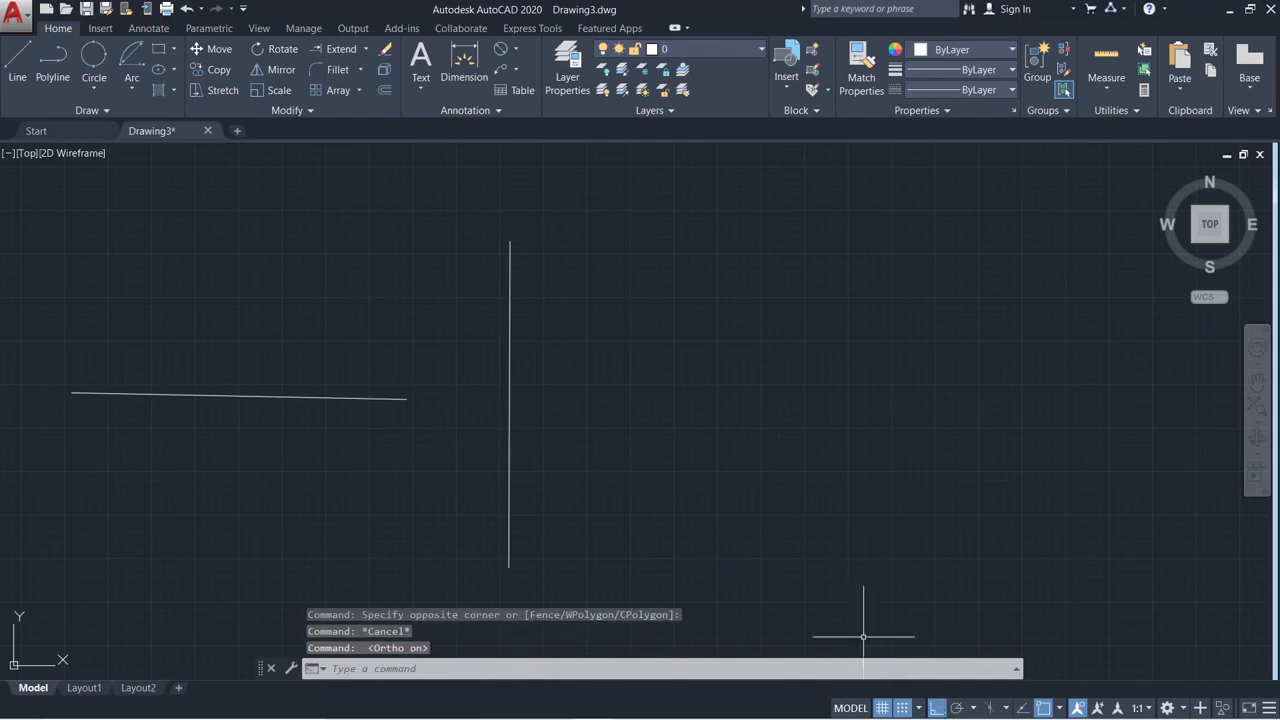
left_click(12, 76)
left_click(628, 316)
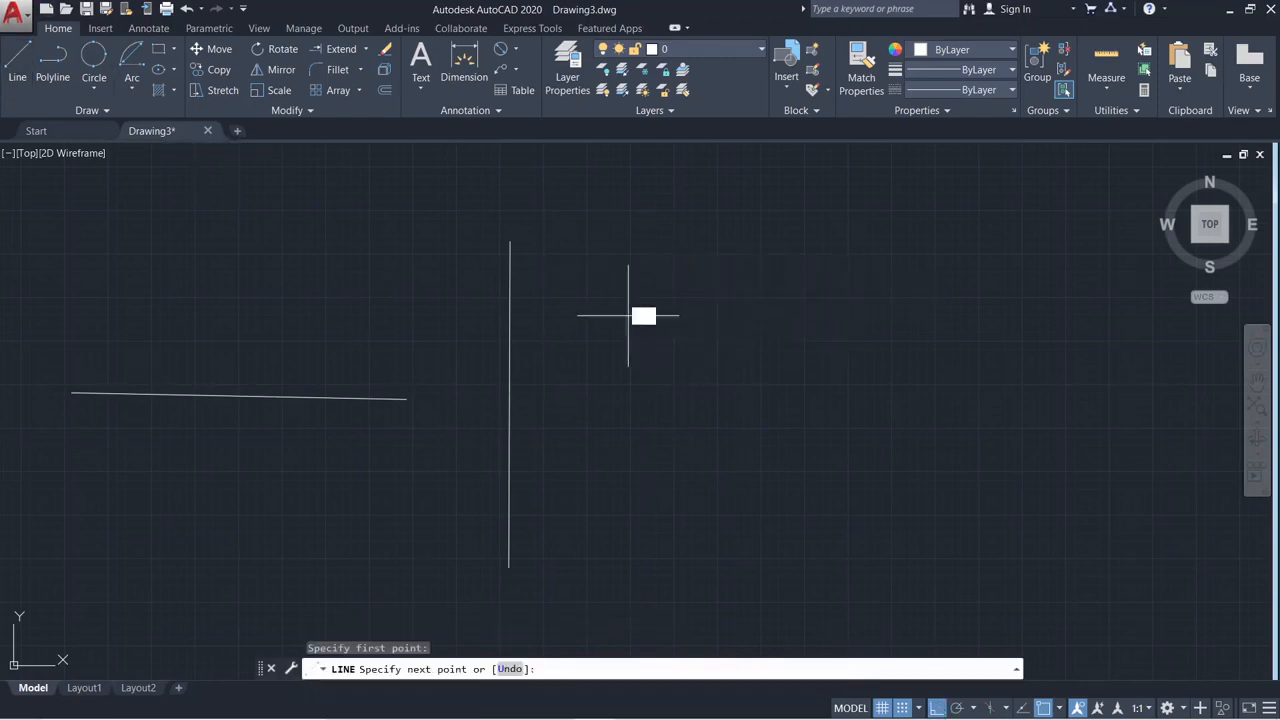
key("Escape")
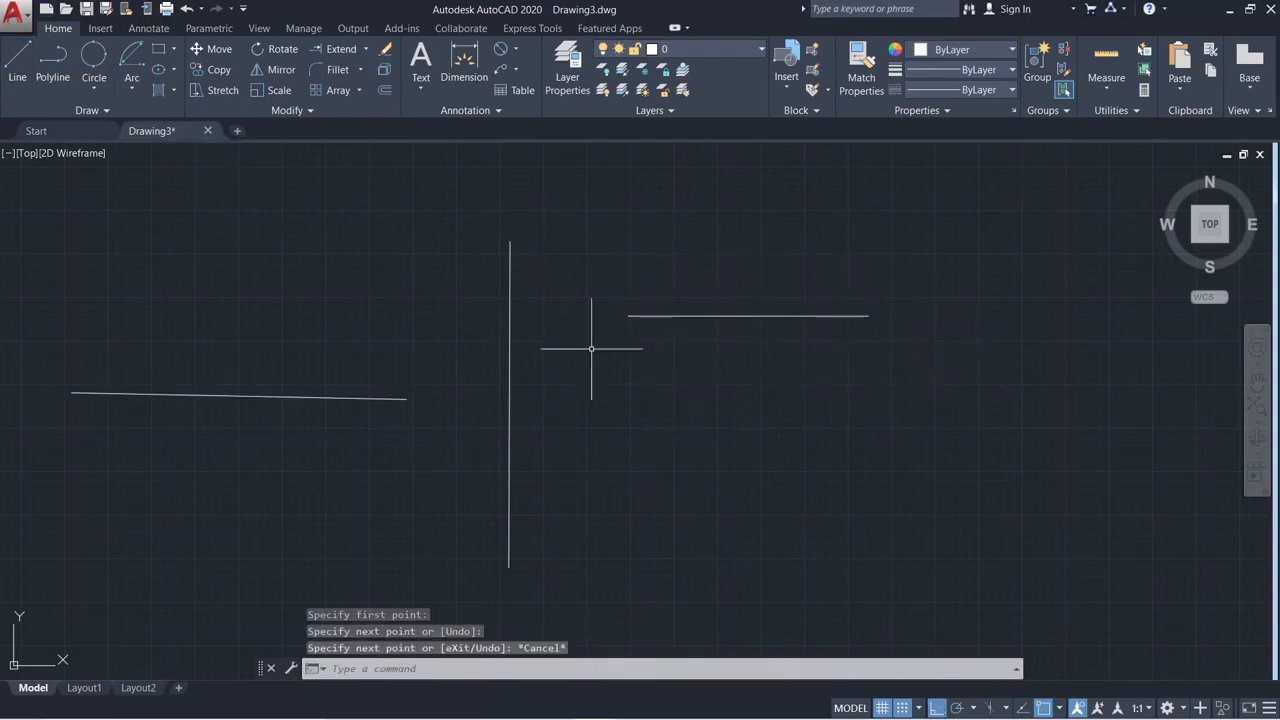
Draw a second, slightly longer horizontal line below the first, with both ends reaching a little further out
left_click(20, 88)
left_click(612, 386)
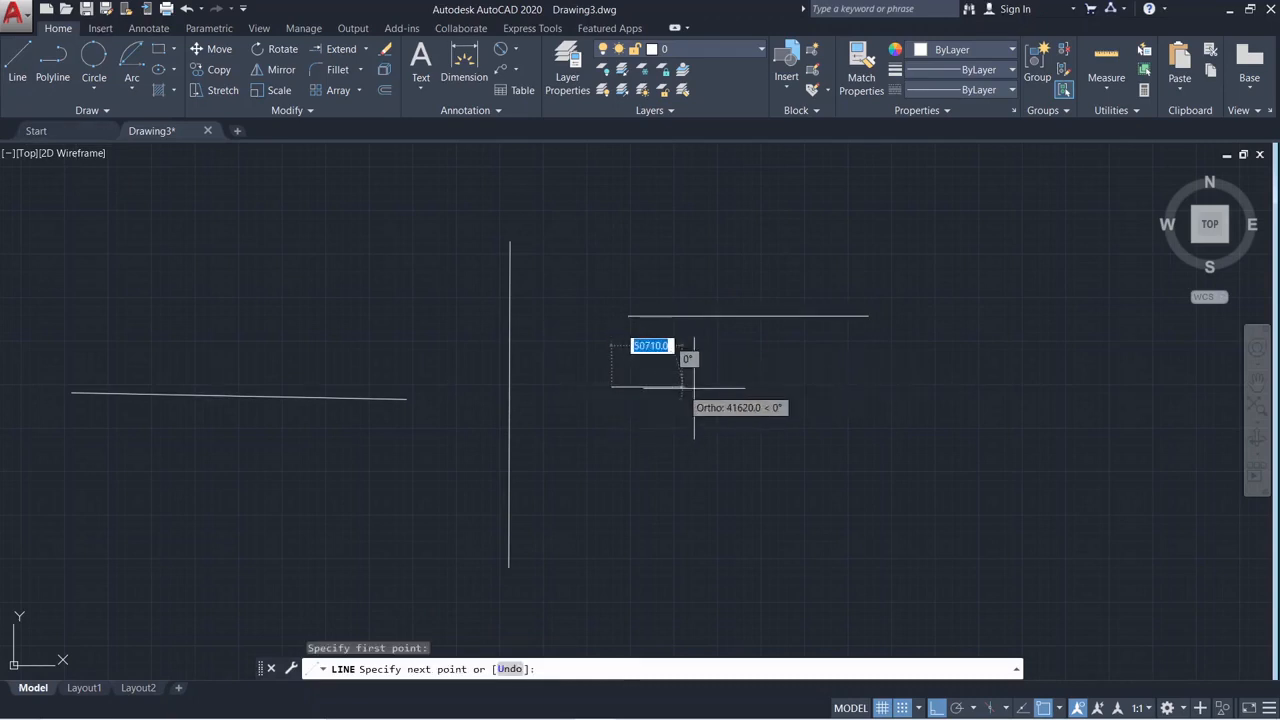
left_click(900, 393)
key("Escape")
Draw a vertical line a short gap beyond the right ends of the two horizontal lines, spanning both heights
left_click(968, 200)
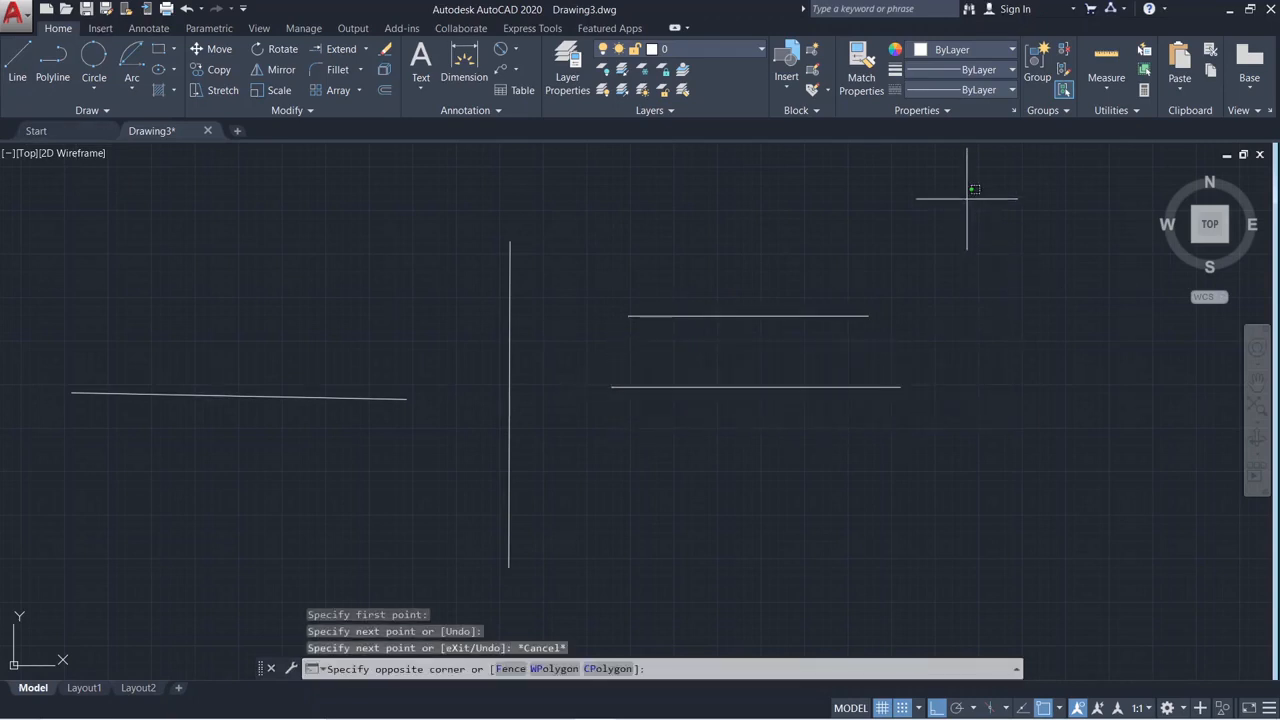
left_click(1012, 514)
left_click(17, 77)
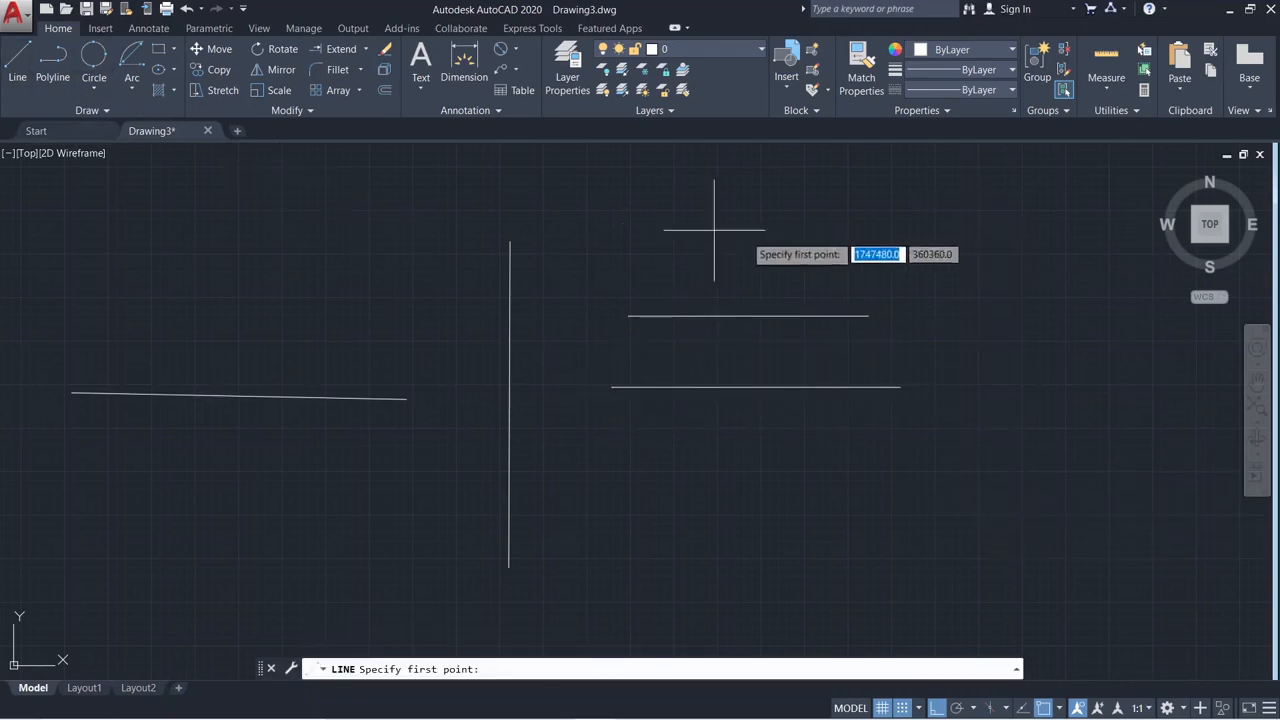
left_click(990, 248)
left_click(990, 509)
key("Escape")
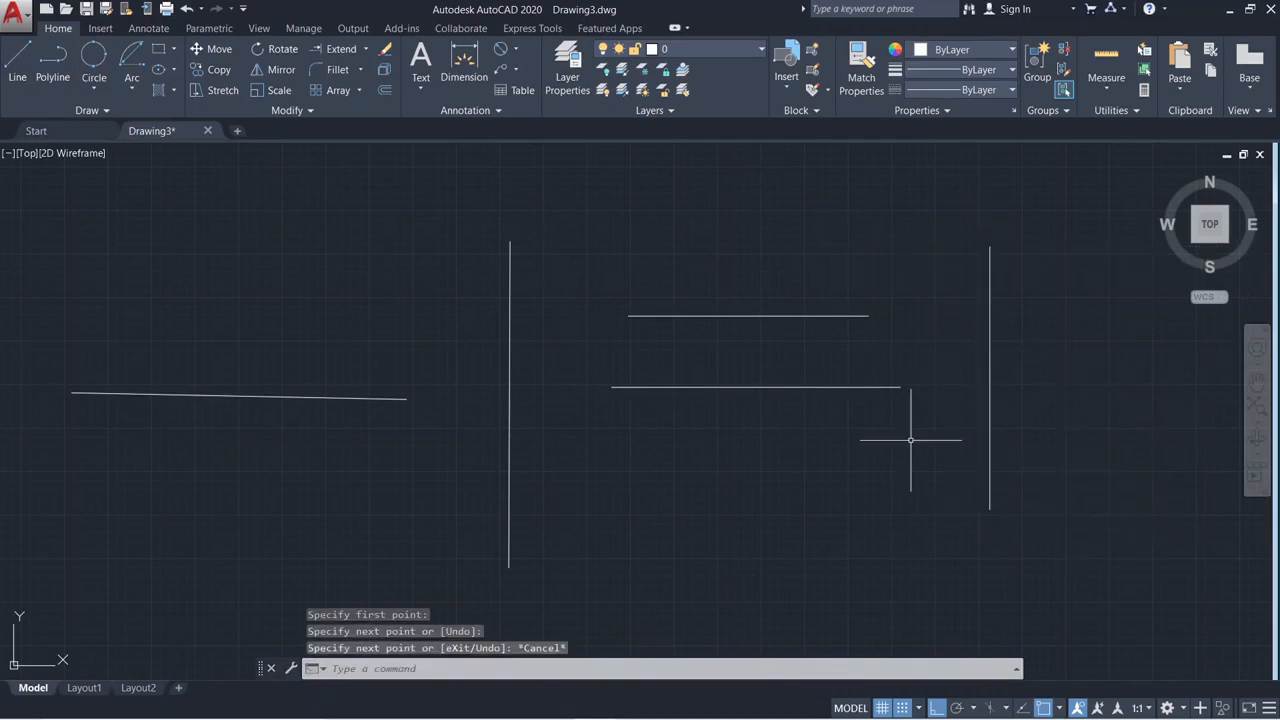
key("Escape")
key("Escape")
key("Escape")
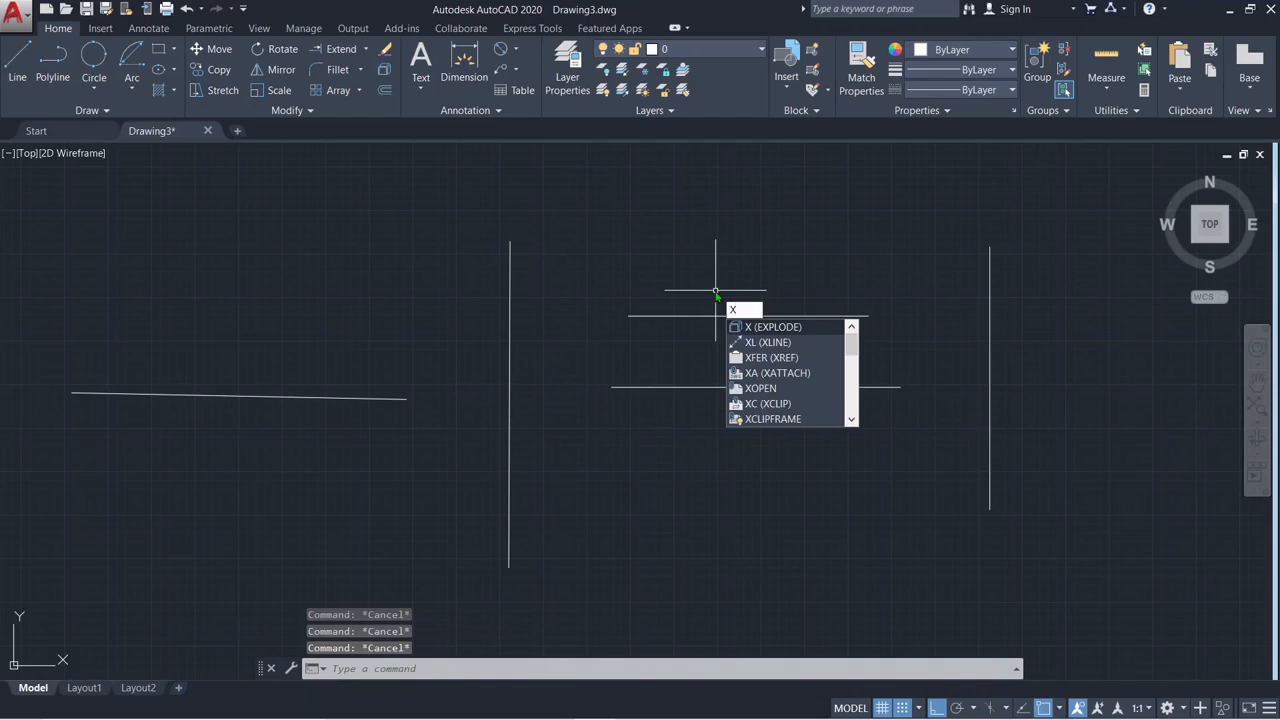
Extend the two horizontal lines to the vertical line beyond their right ends, using all three lines as boundary edges
left_click(773, 340)
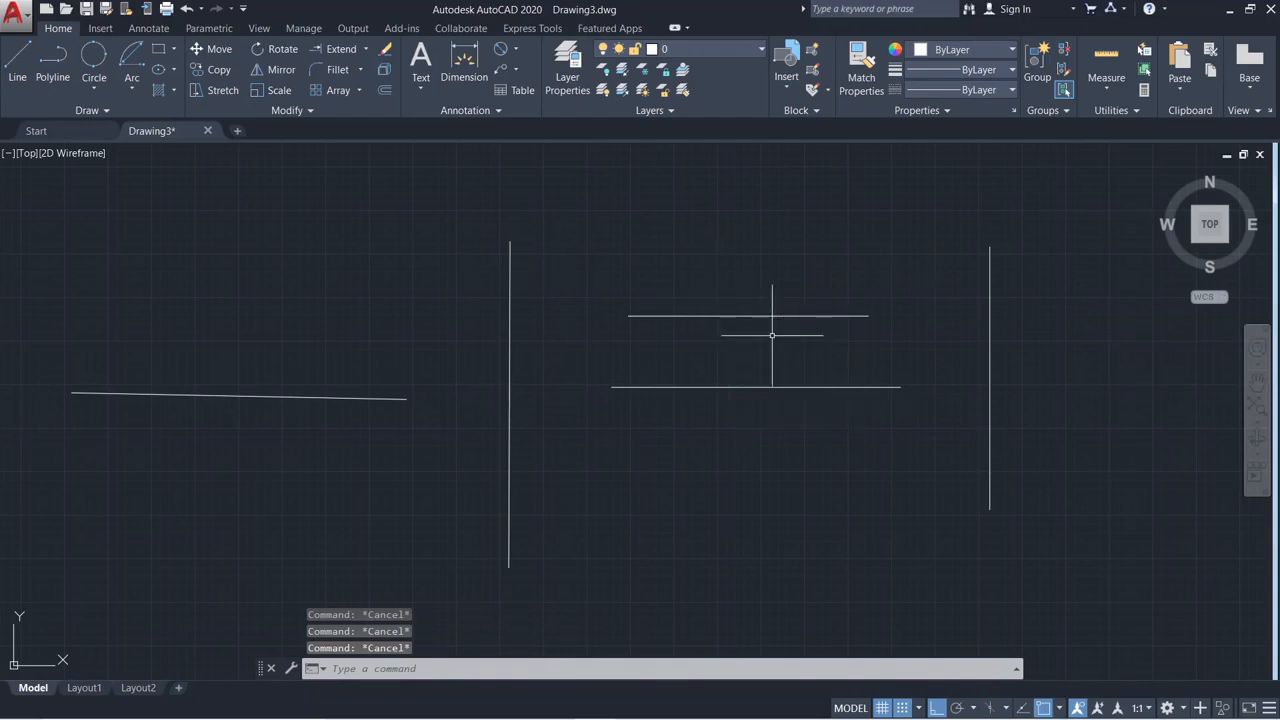
type("ex")
key("Return")
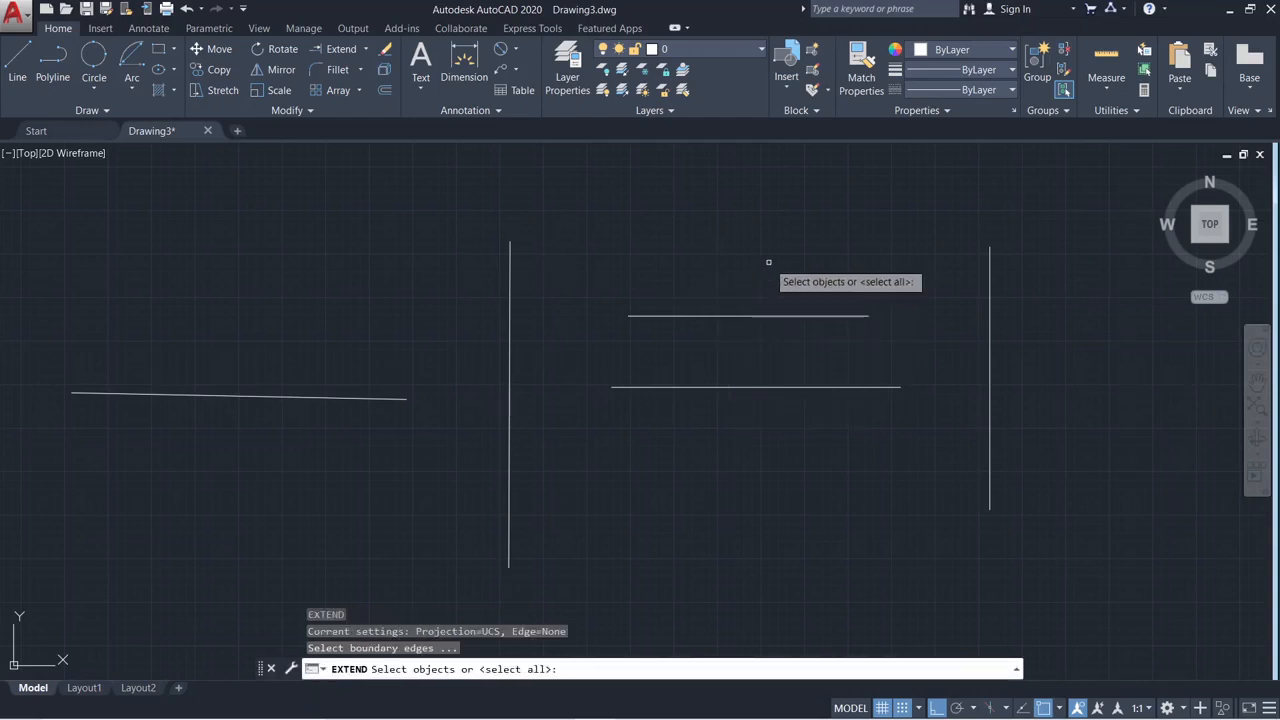
left_click(638, 178)
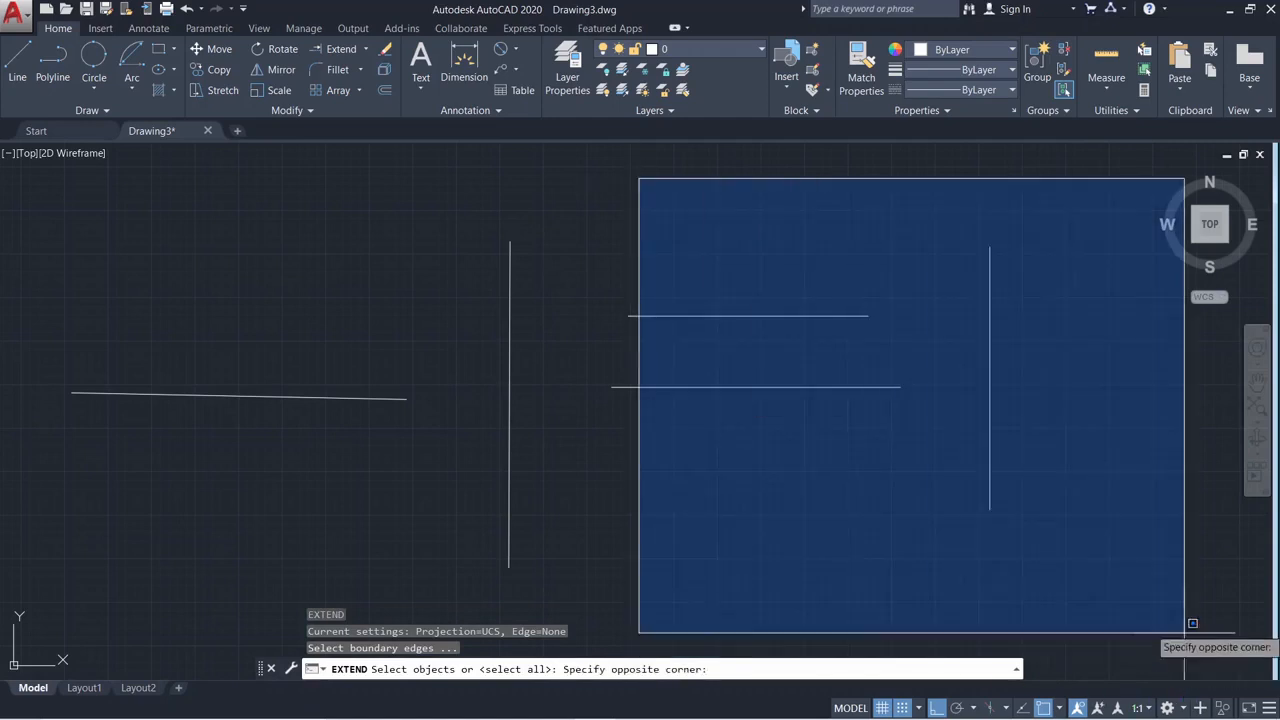
left_click(1175, 624)
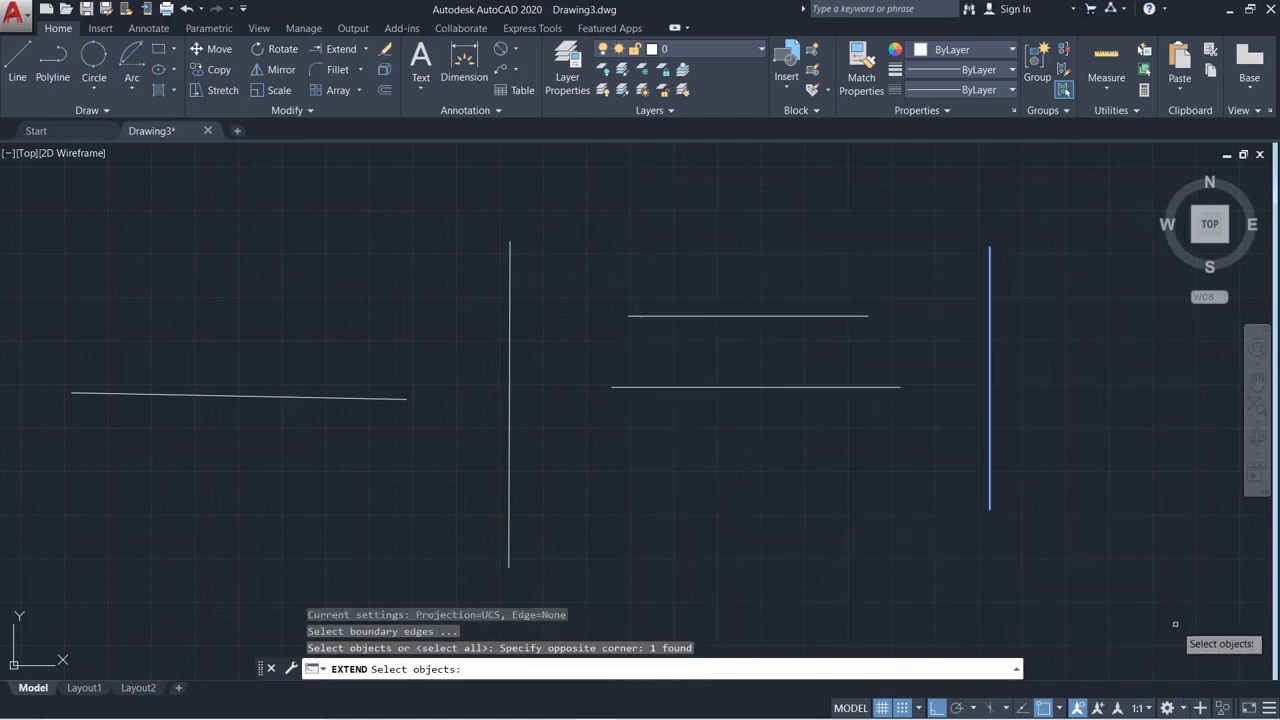
left_click(538, 162)
left_click(1172, 587)
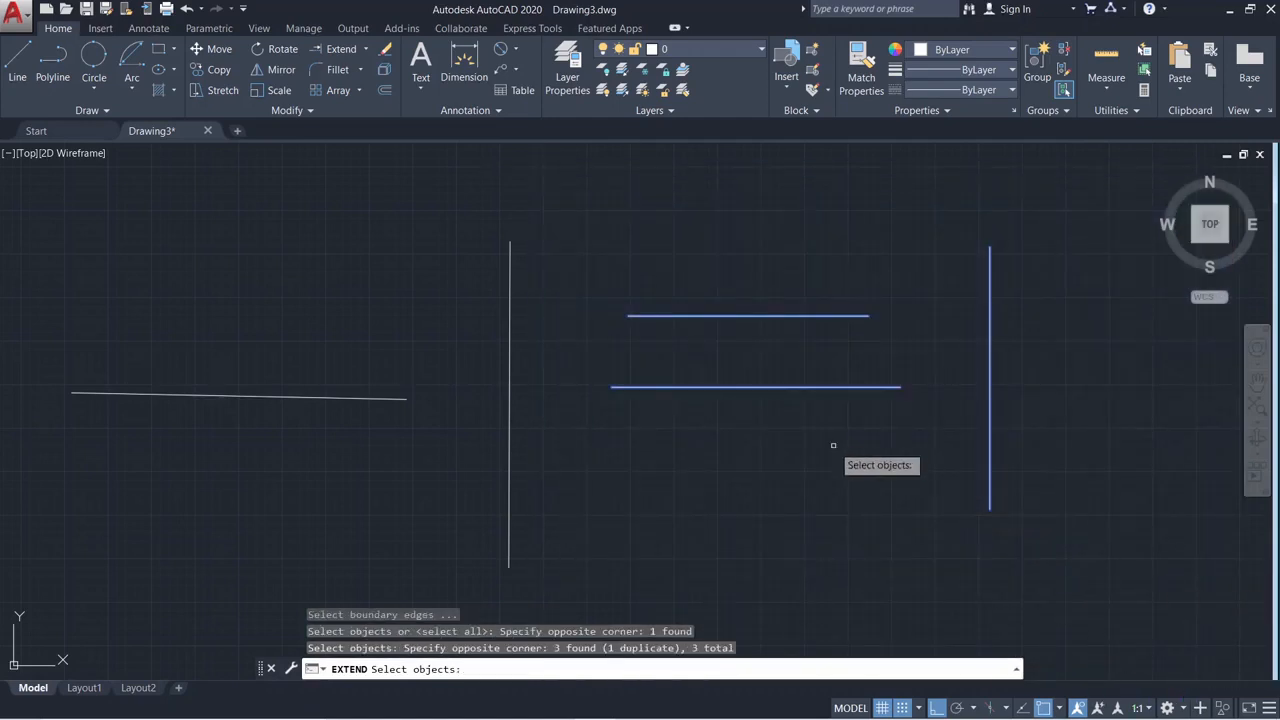
key("Return")
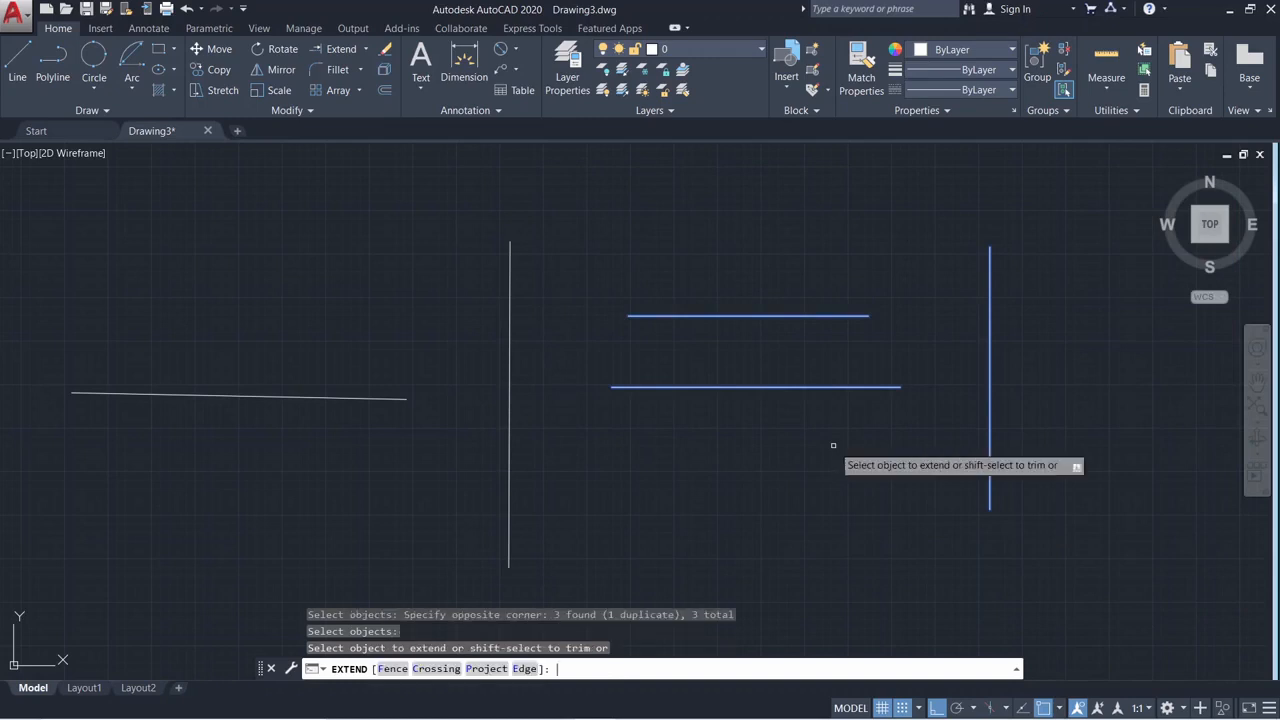
left_click(830, 315)
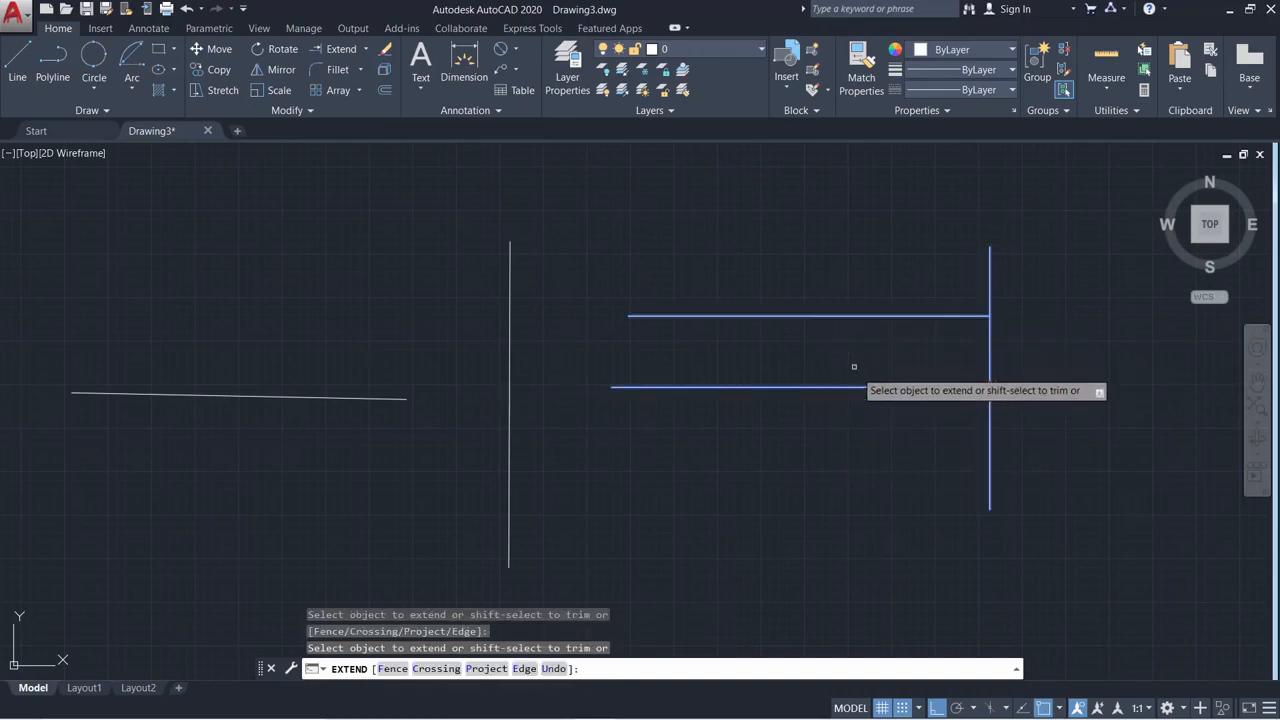
left_click(860, 387)
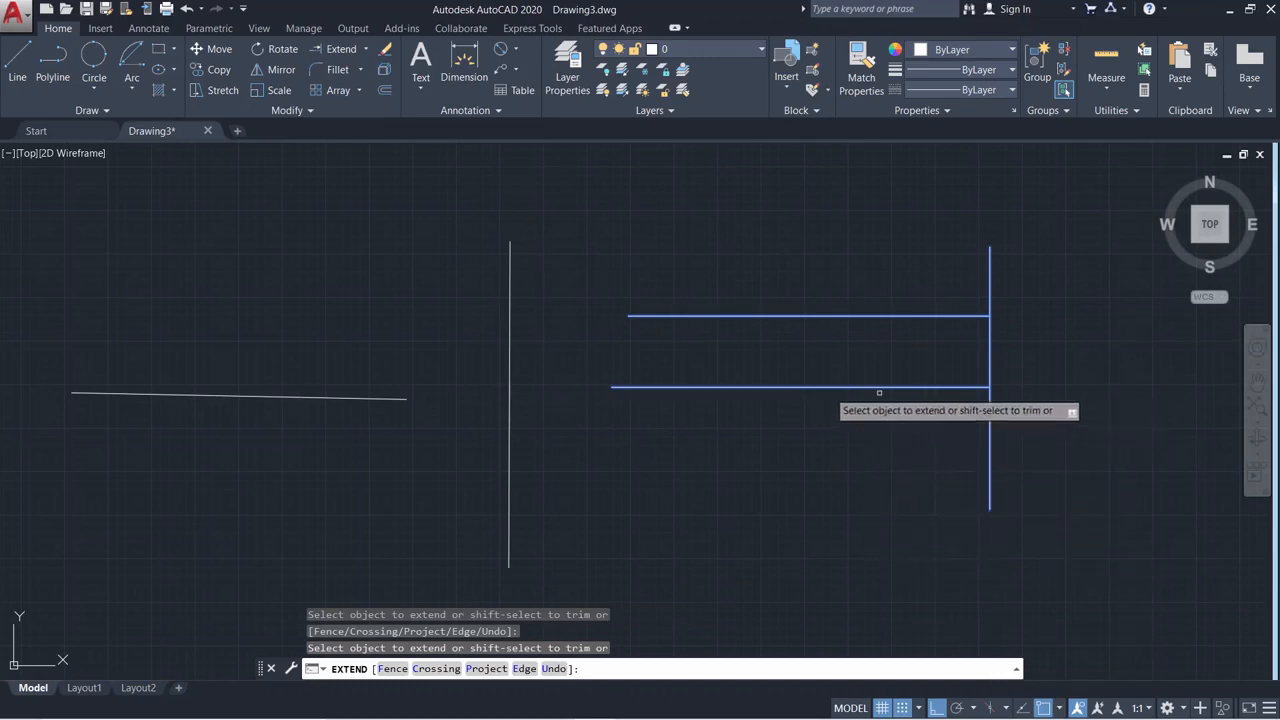
Try to extend the upper horizontal line's left end towards the near-vertical line, and end the Extend command
left_click(650, 308)
left_click(522, 311)
scroll(570, 318, "down", 4)
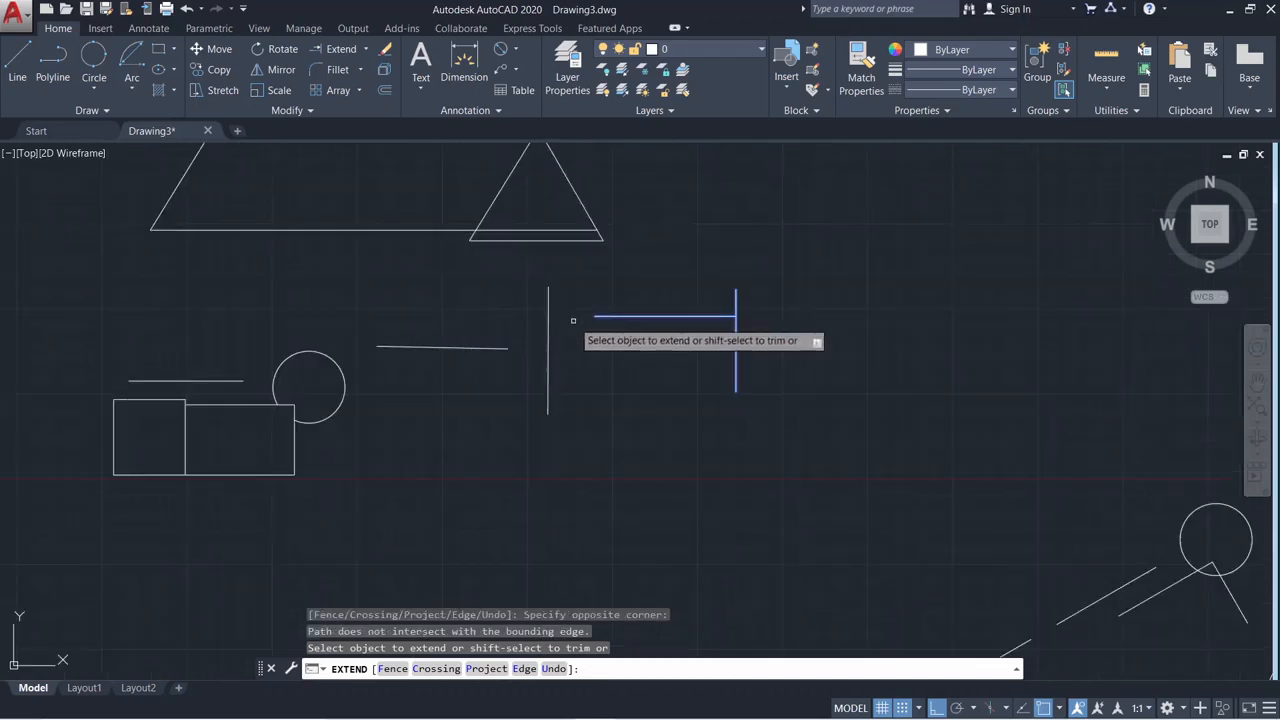
key("Escape")
key("Escape")
key("Escape")
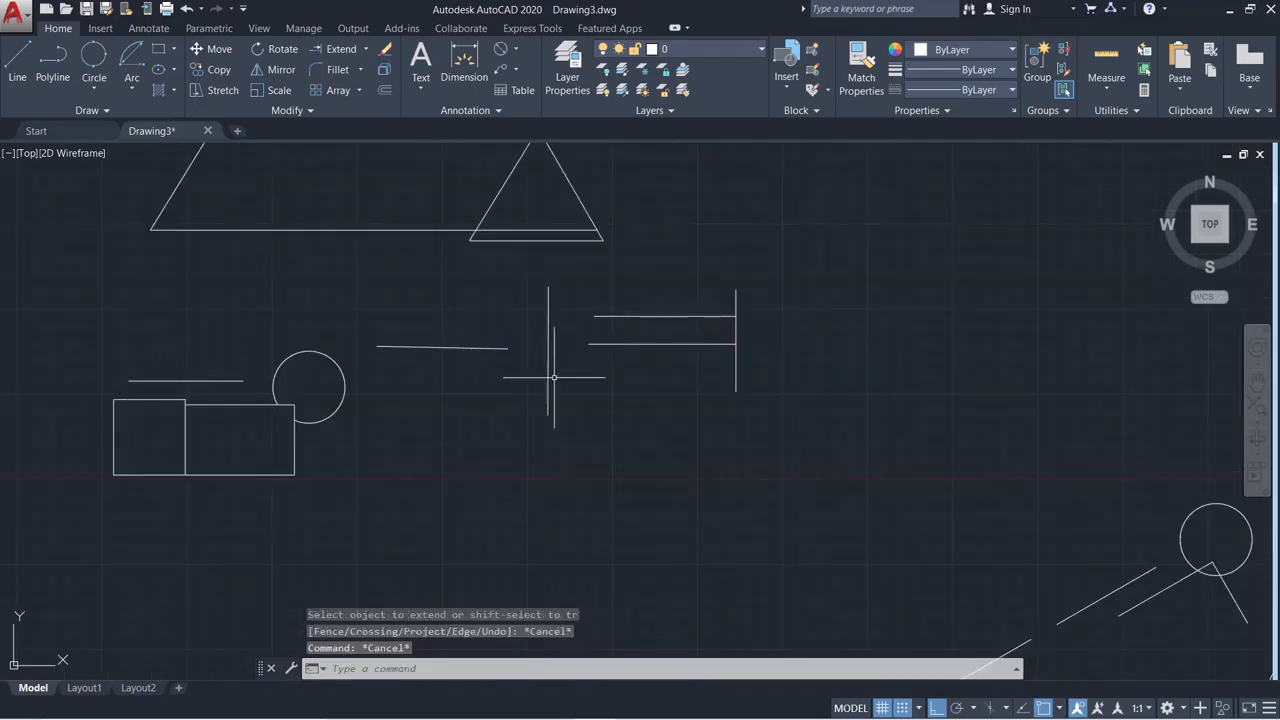
left_click(424, 296)
left_click(766, 429)
key("Escape")
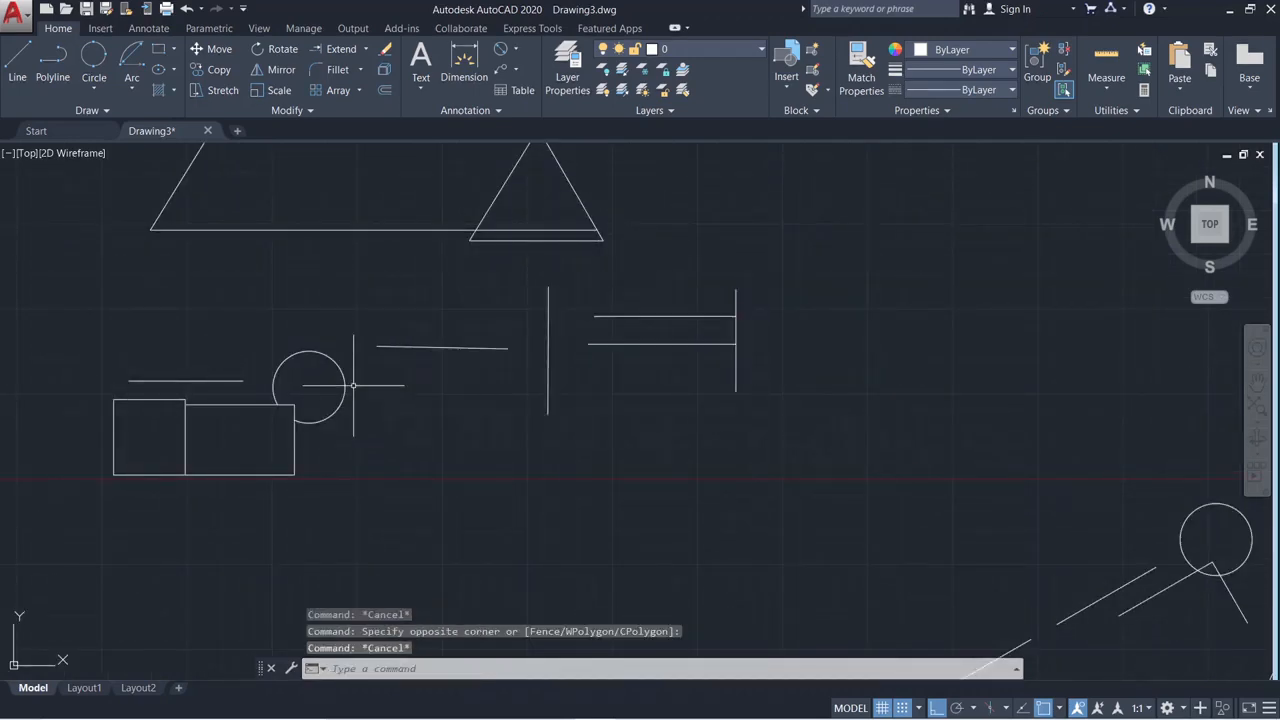
key("Escape")
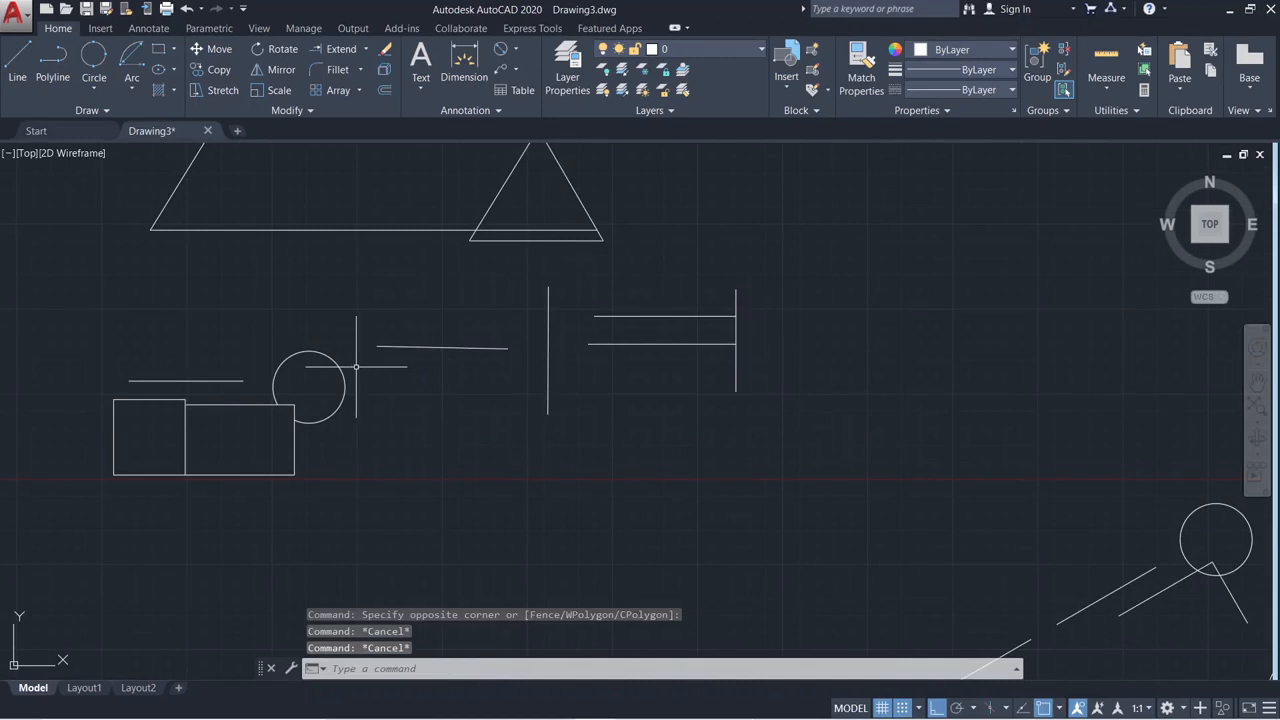
Fillet the left ends of the two parallel horizontal lines together with a rounded end
left_click(340, 70)
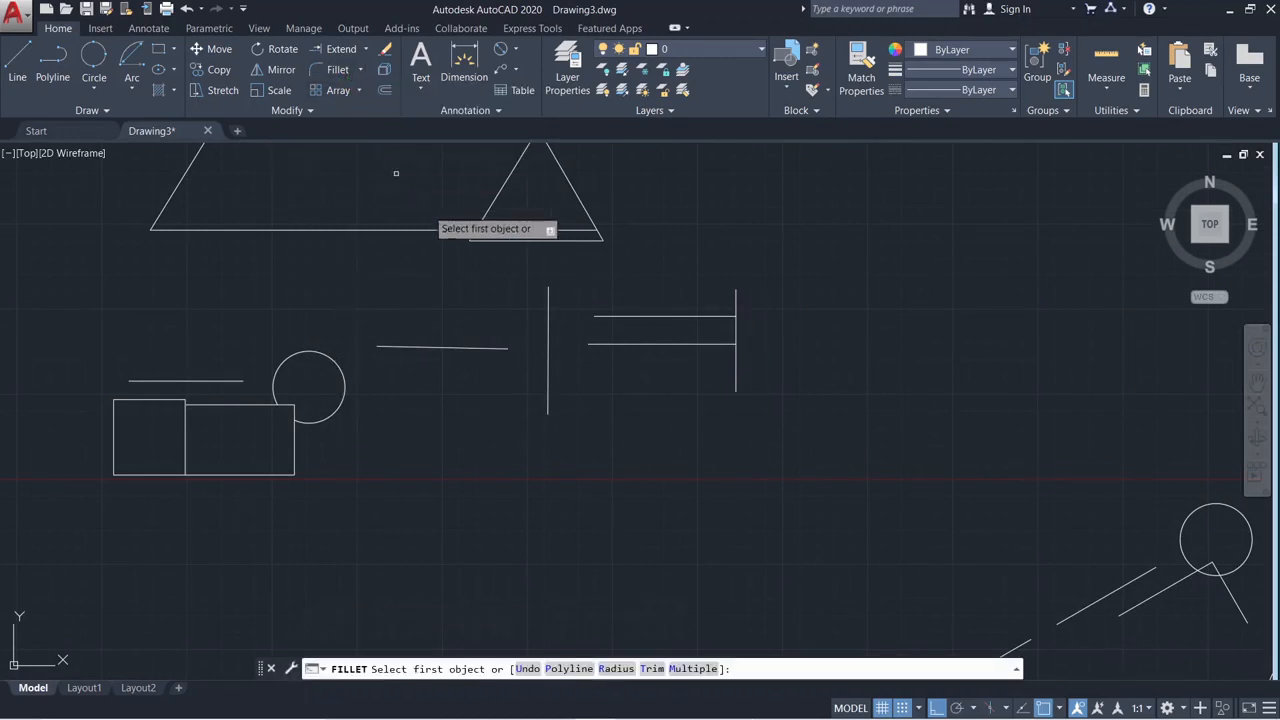
left_click(603, 315)
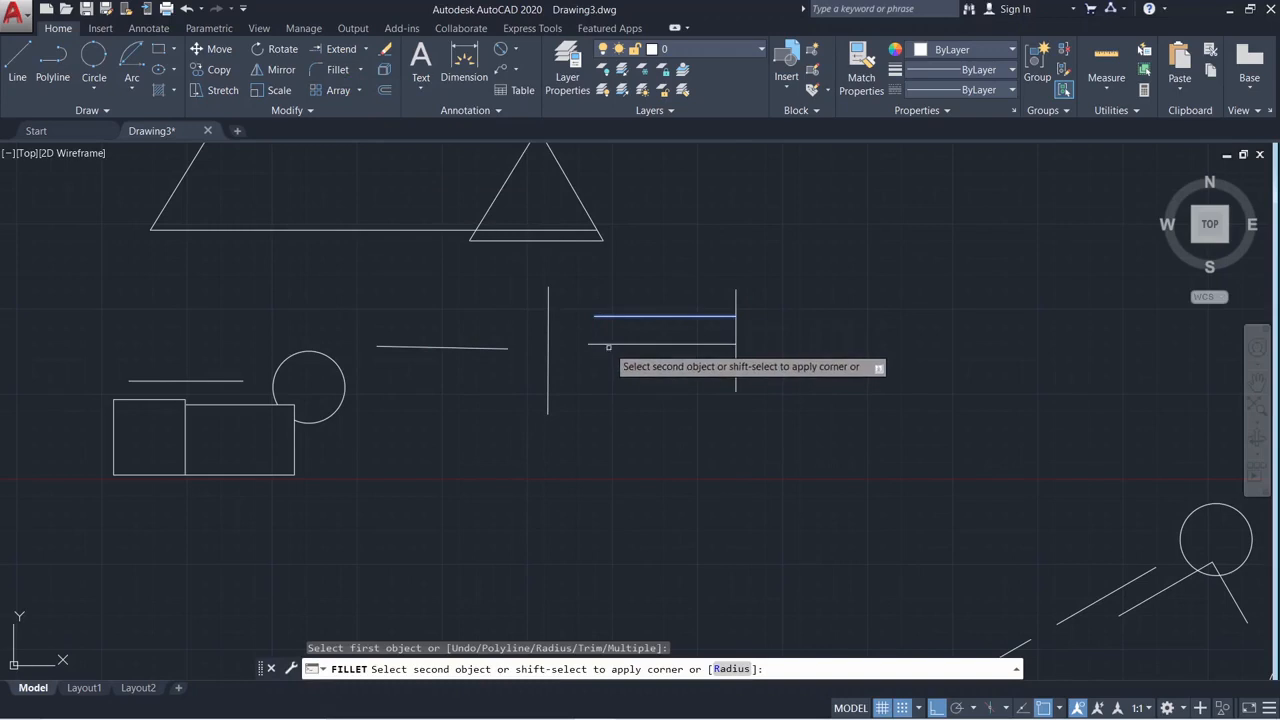
left_click(607, 346)
scroll(607, 362, "up", 4)
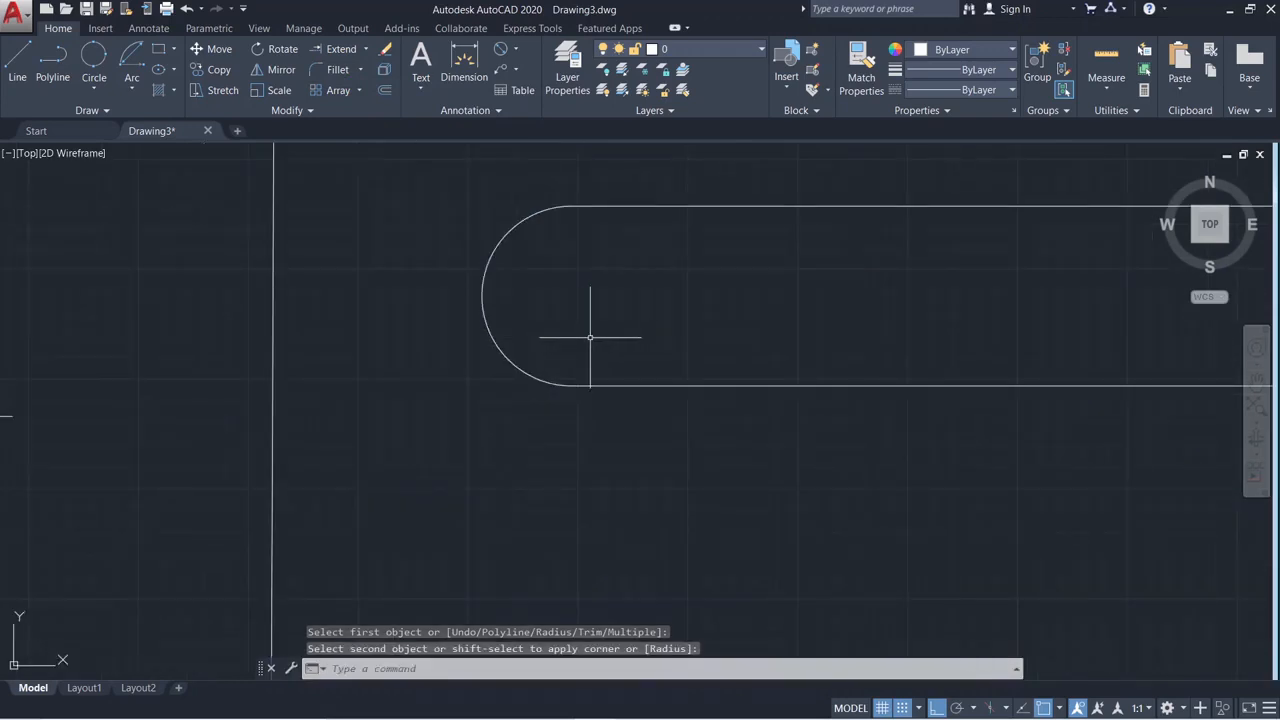
scroll(587, 341, "down", 1)
scroll(516, 347, "down", 3)
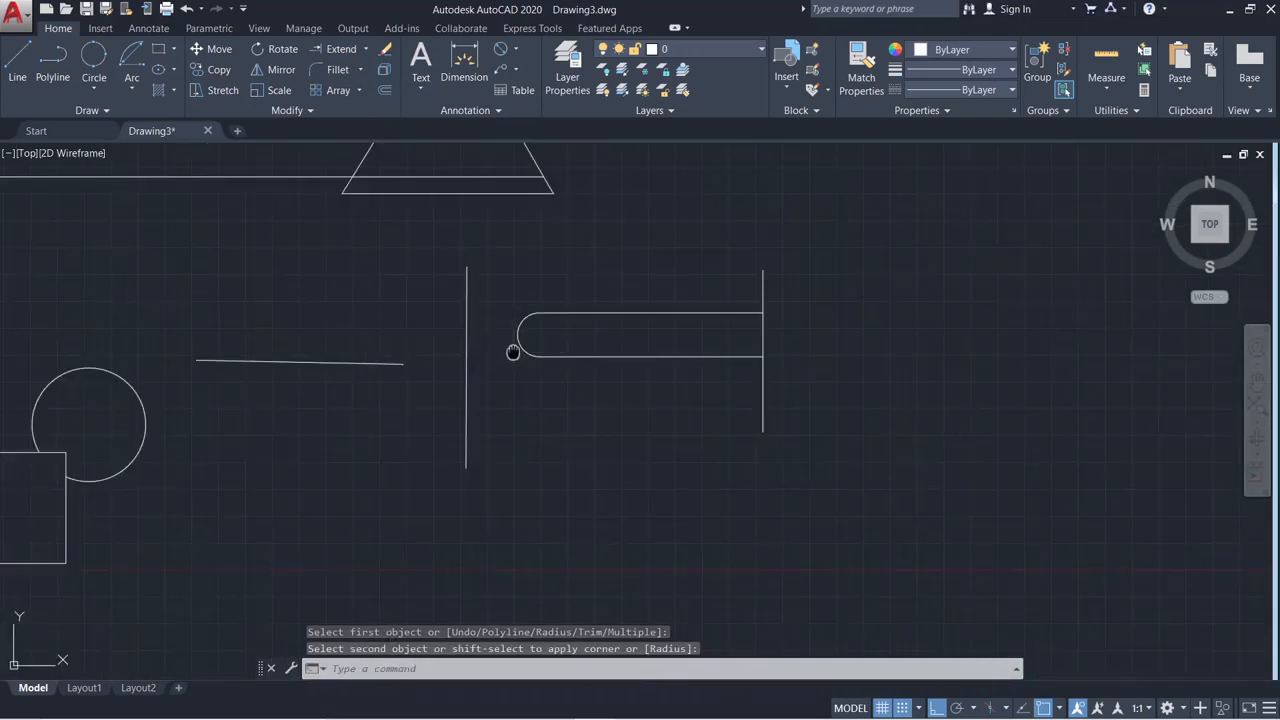
Try to fillet the loose horizontal line above the joined rectangles with the left rectangle's top edge
middle_click_drag(511, 351, 908, 307)
middle_click_drag(688, 419, 752, 352)
scroll(752, 352, "down", 2)
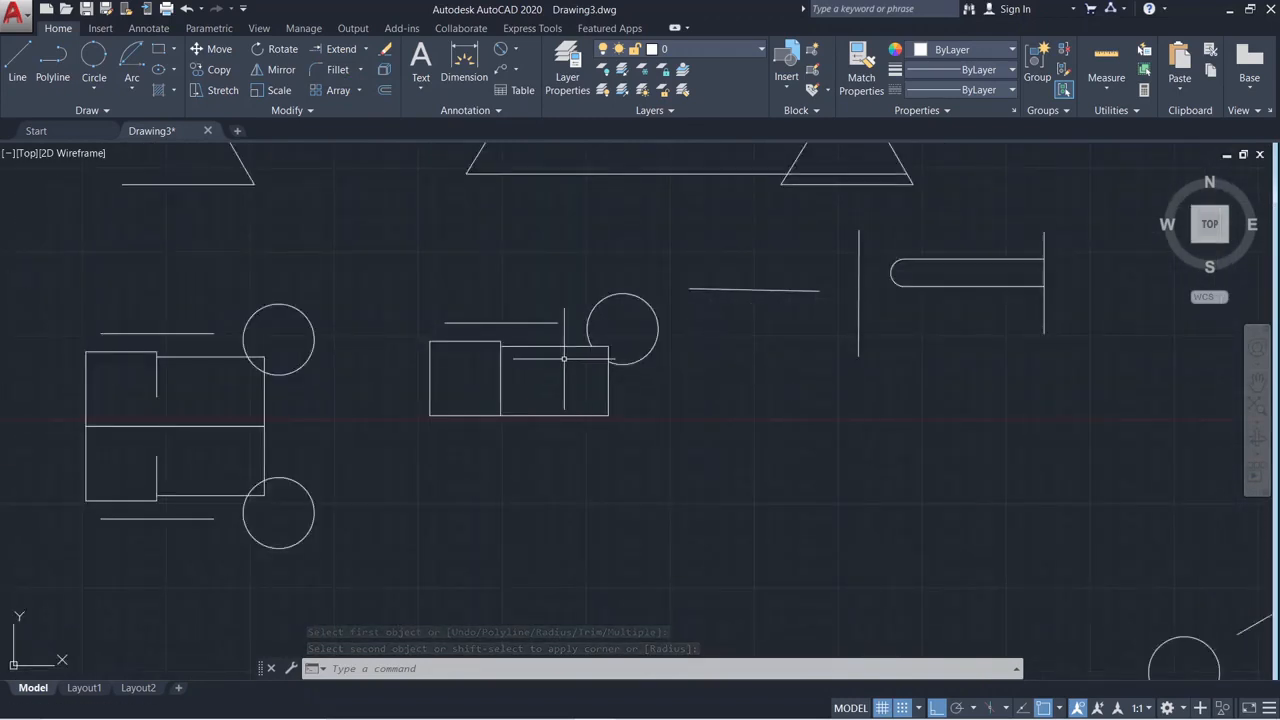
scroll(563, 357, "up", 4)
scroll(381, 325, "up", 4)
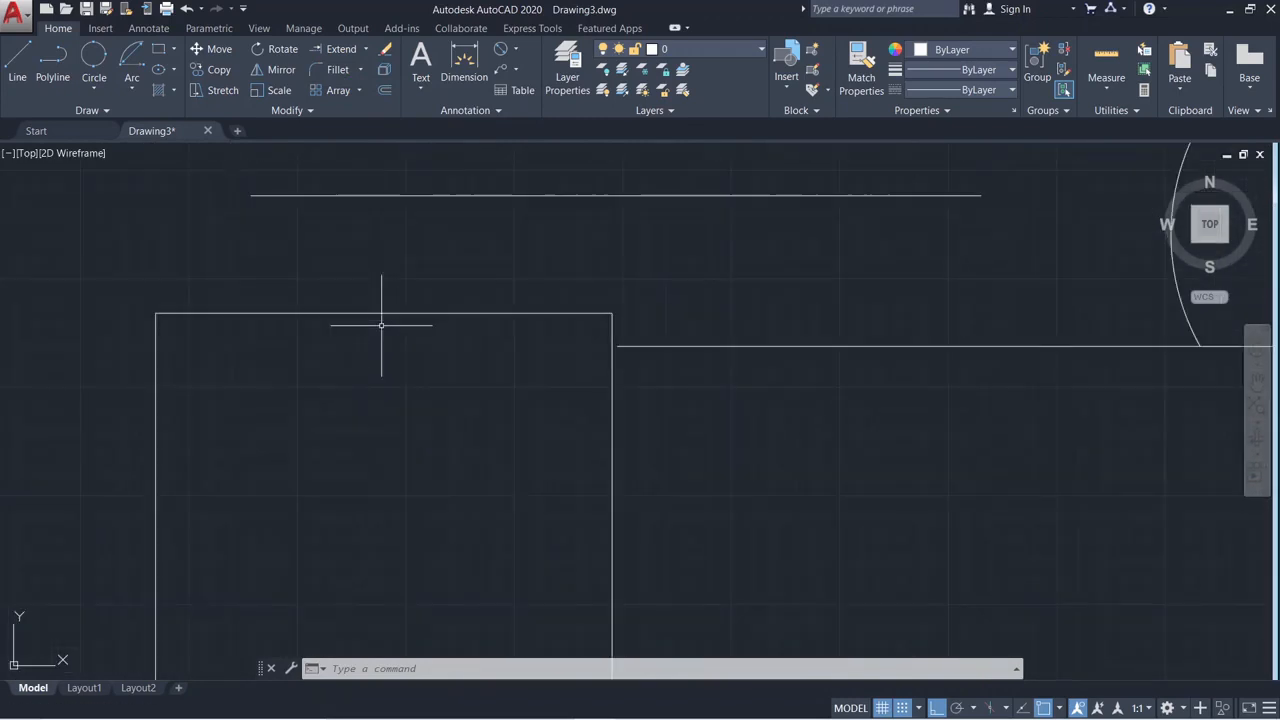
left_click(337, 69)
left_click(330, 195)
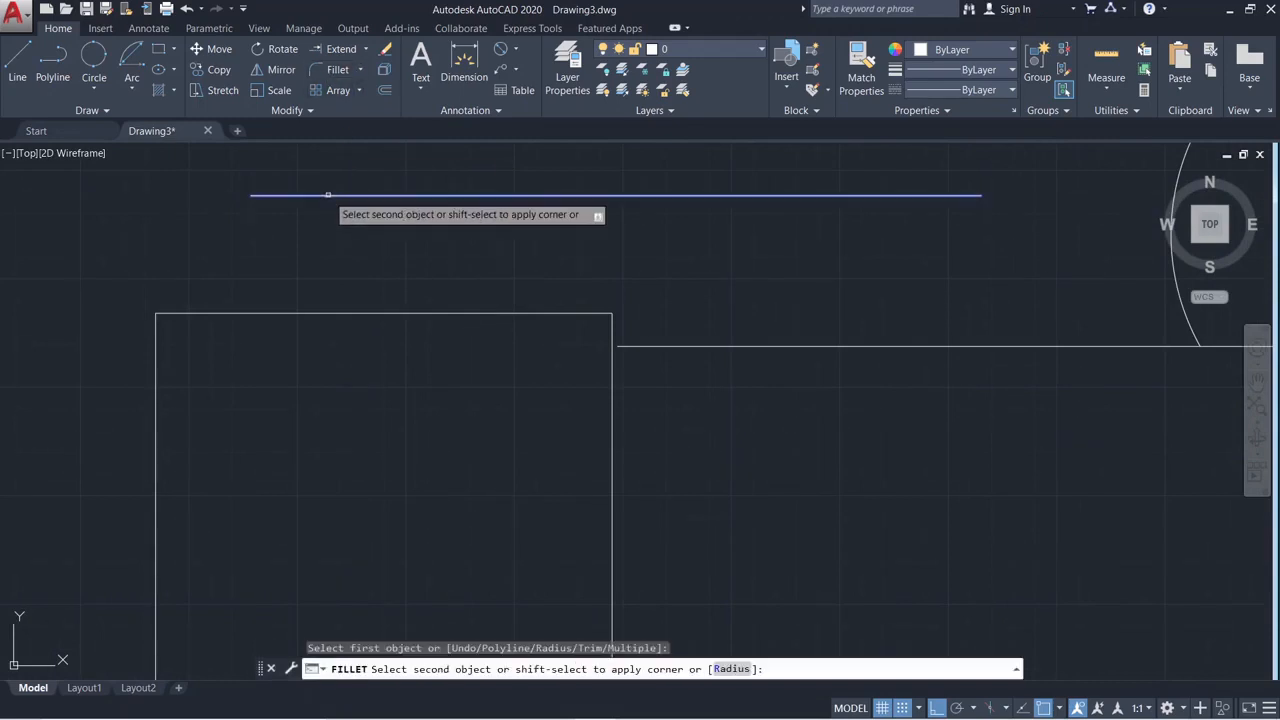
left_click(328, 313)
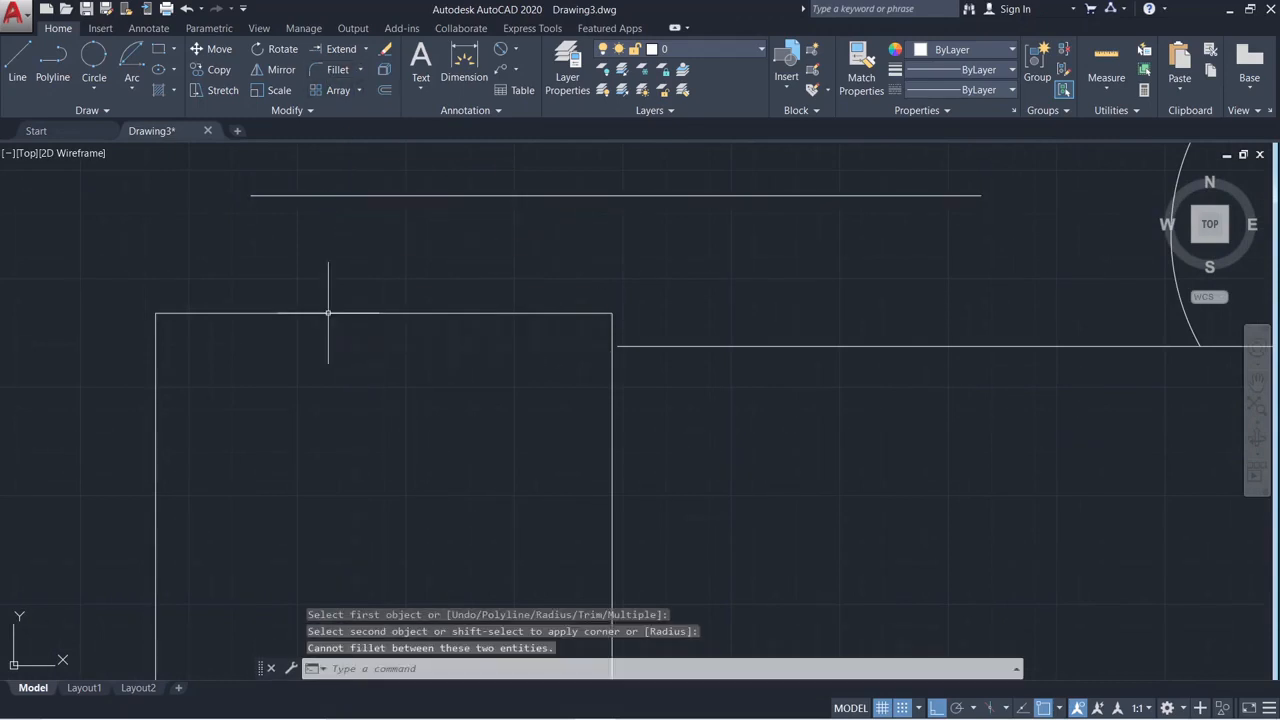
Explode the joined rectangle outline beneath the loose horizontal line into separate lines
left_click(317, 317)
left_click(320, 309)
left_click(311, 312)
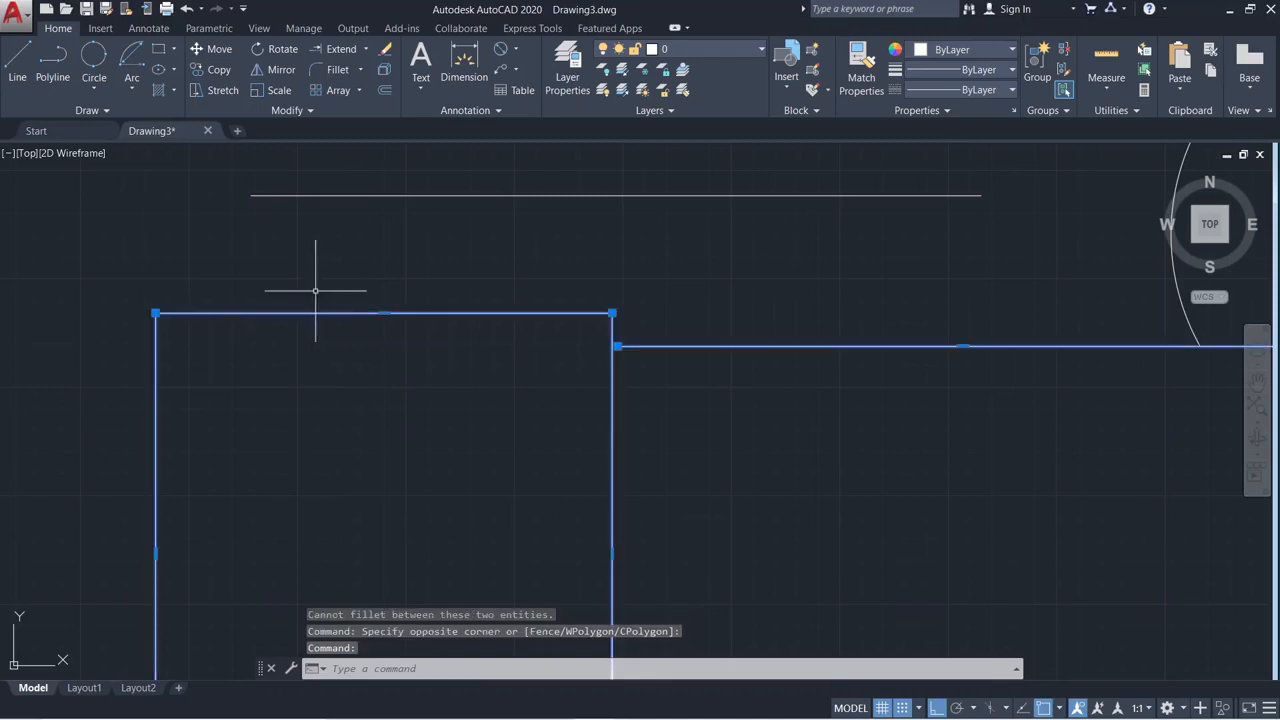
scroll(537, 397, "down", 6)
key("Escape")
key("Escape")
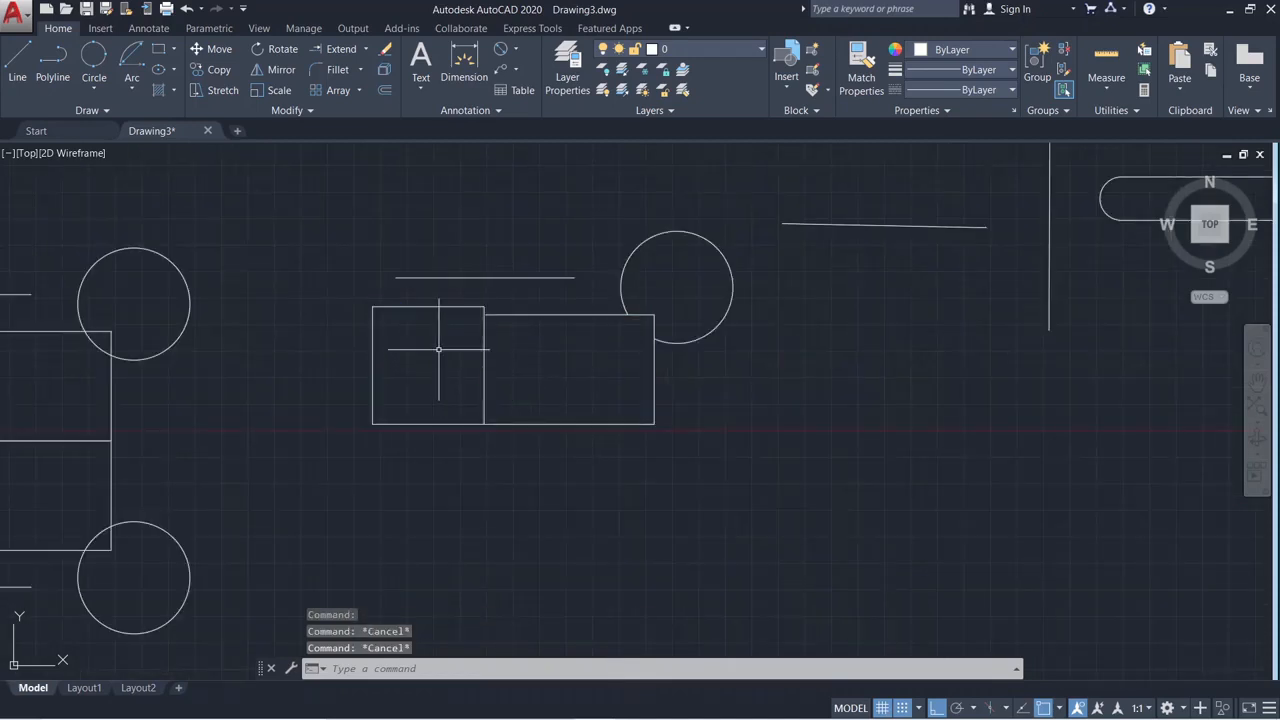
middle_click_drag(306, 289, 580, 257)
scroll(794, 360, "up", 2)
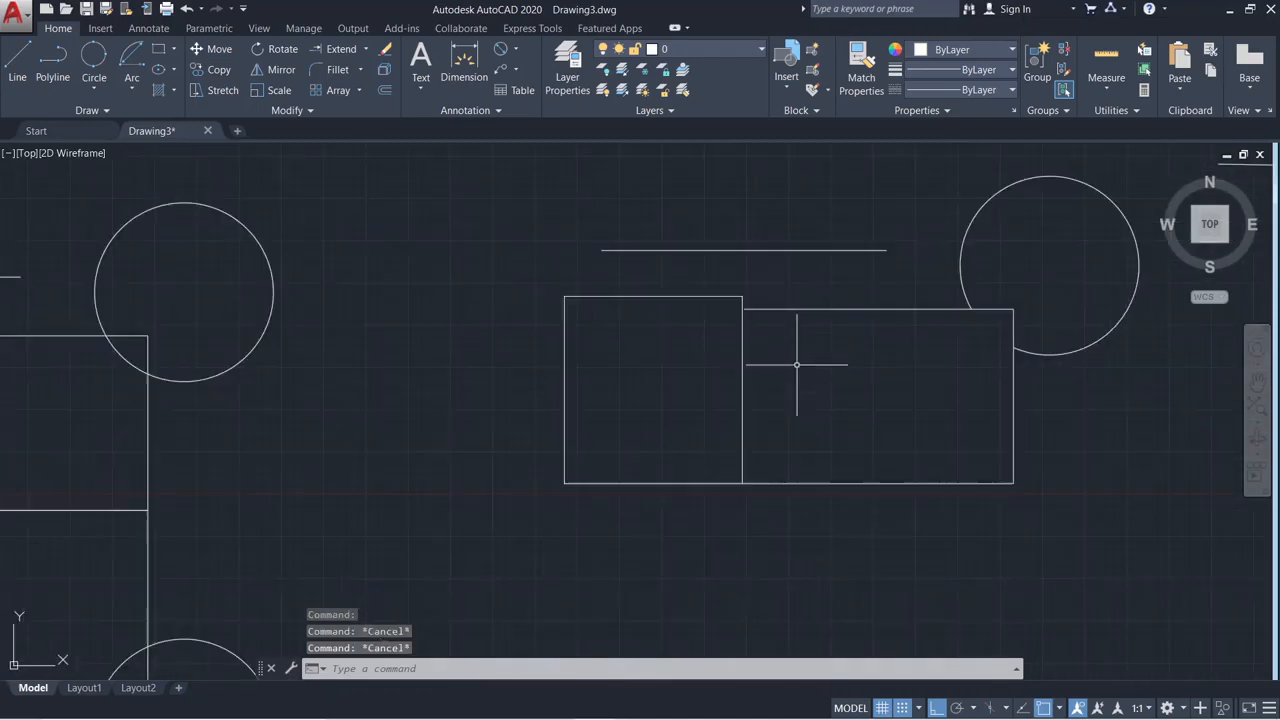
middle_click_drag(794, 363, 691, 336)
left_click(672, 296)
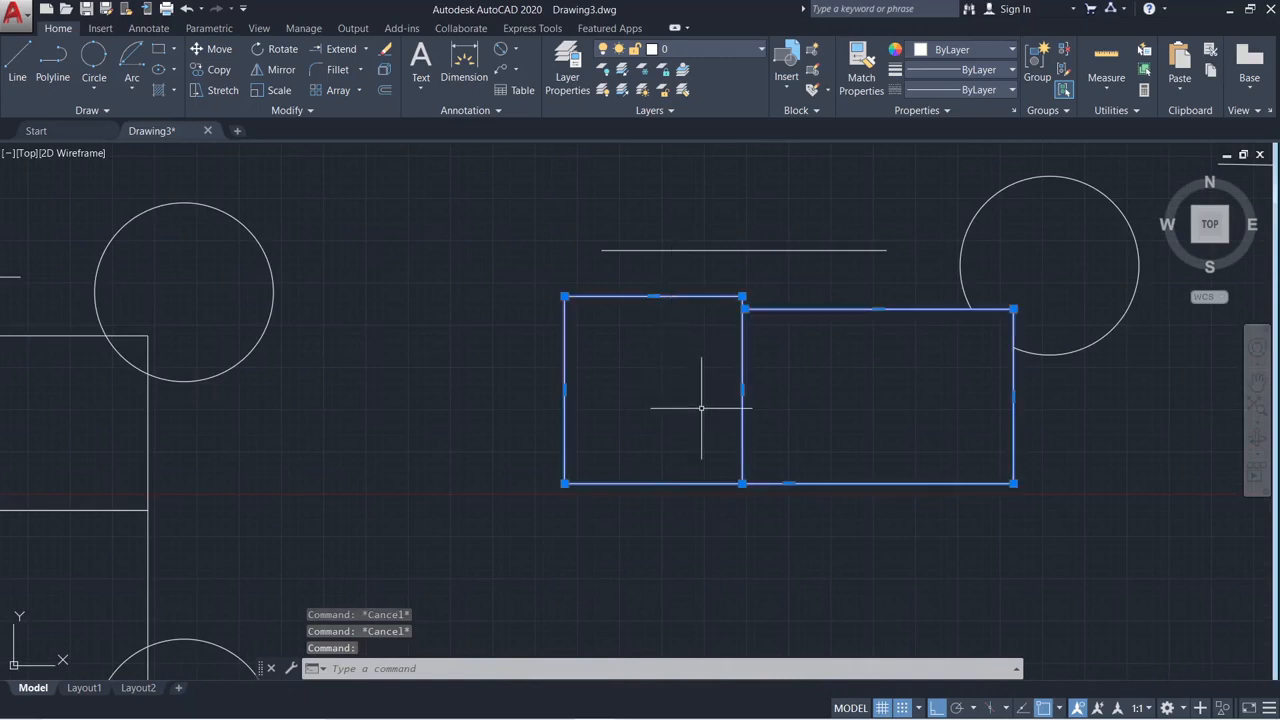
key("Return")
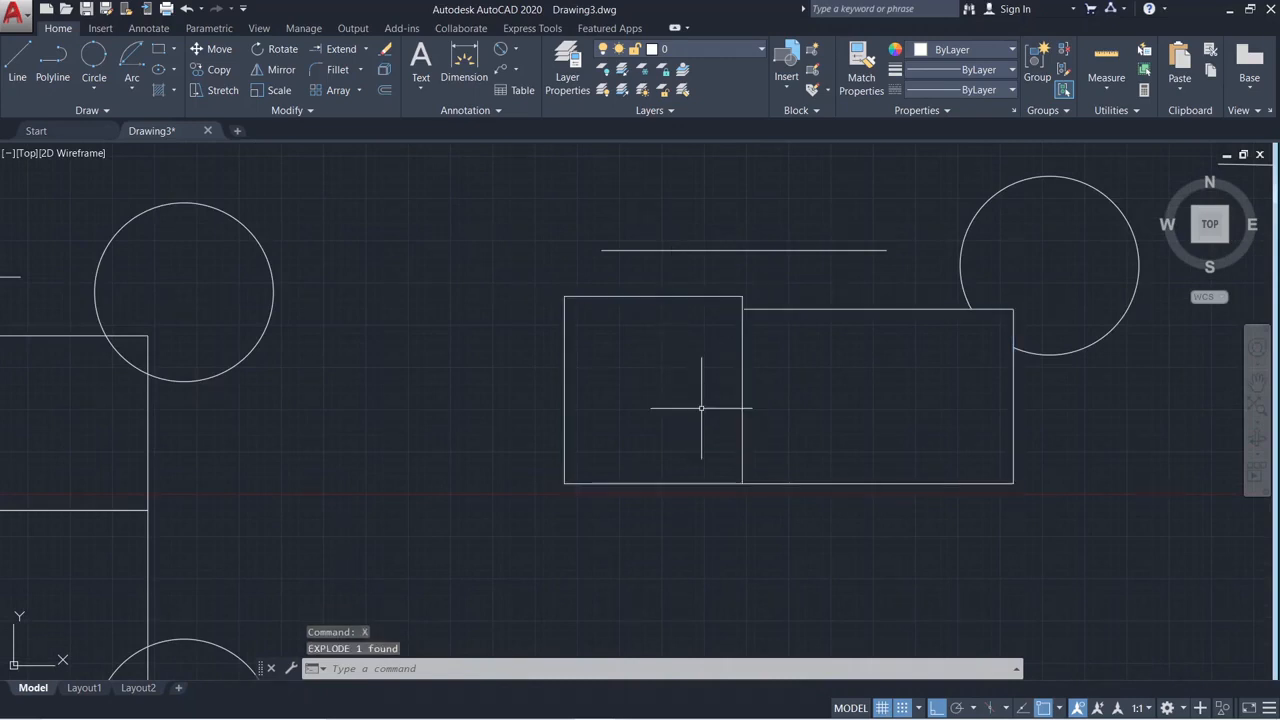
Fillet the left end of the loose horizontal line with the left rectangle's top edge
left_click(658, 295)
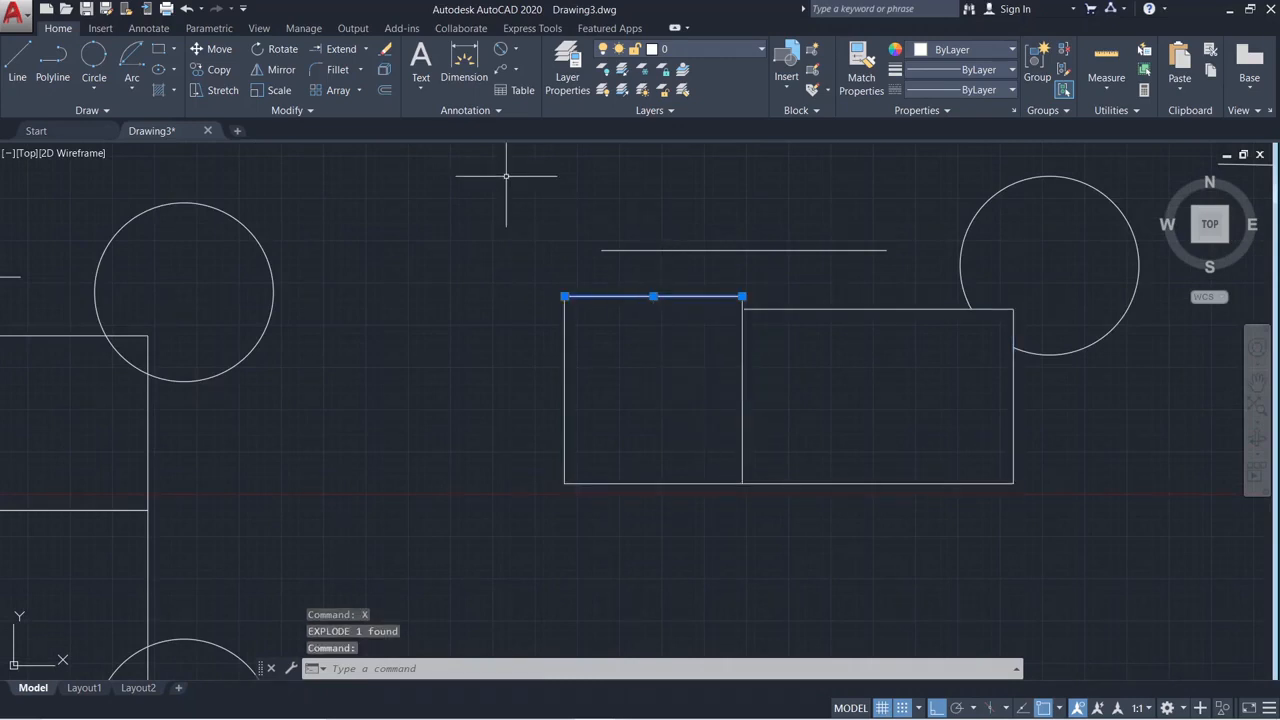
left_click(338, 72)
left_click(622, 249)
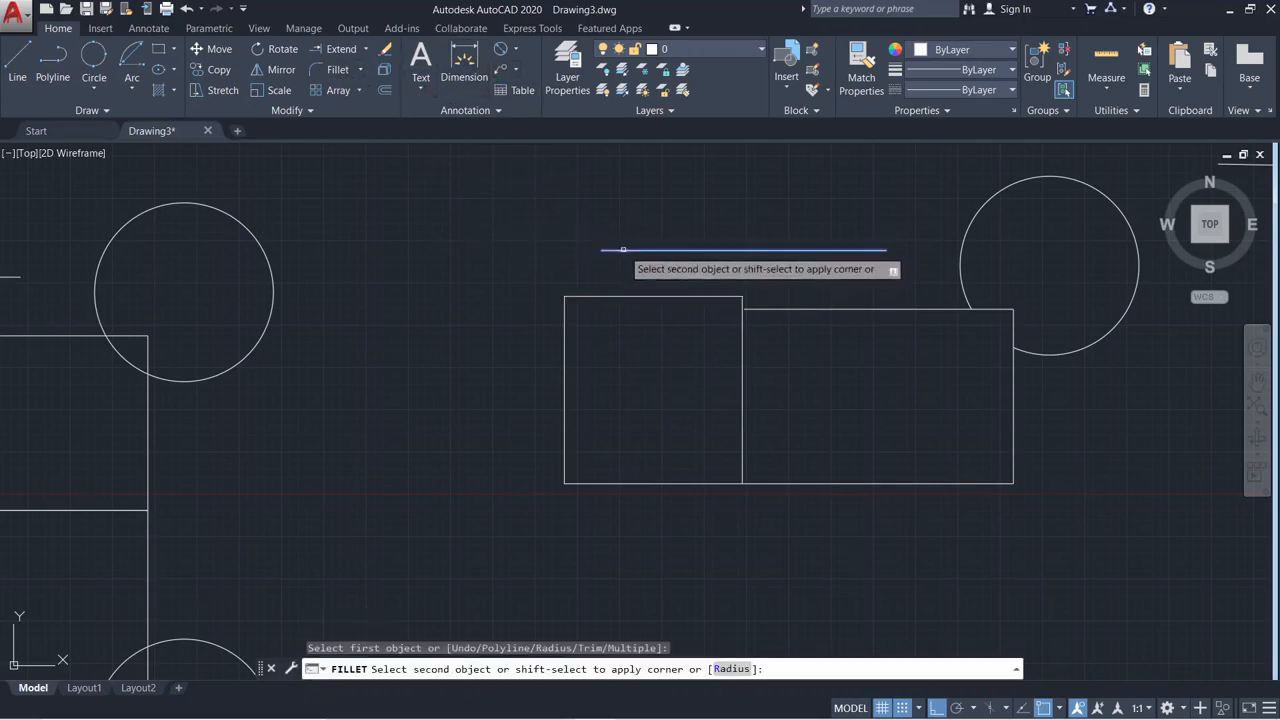
left_click(614, 297)
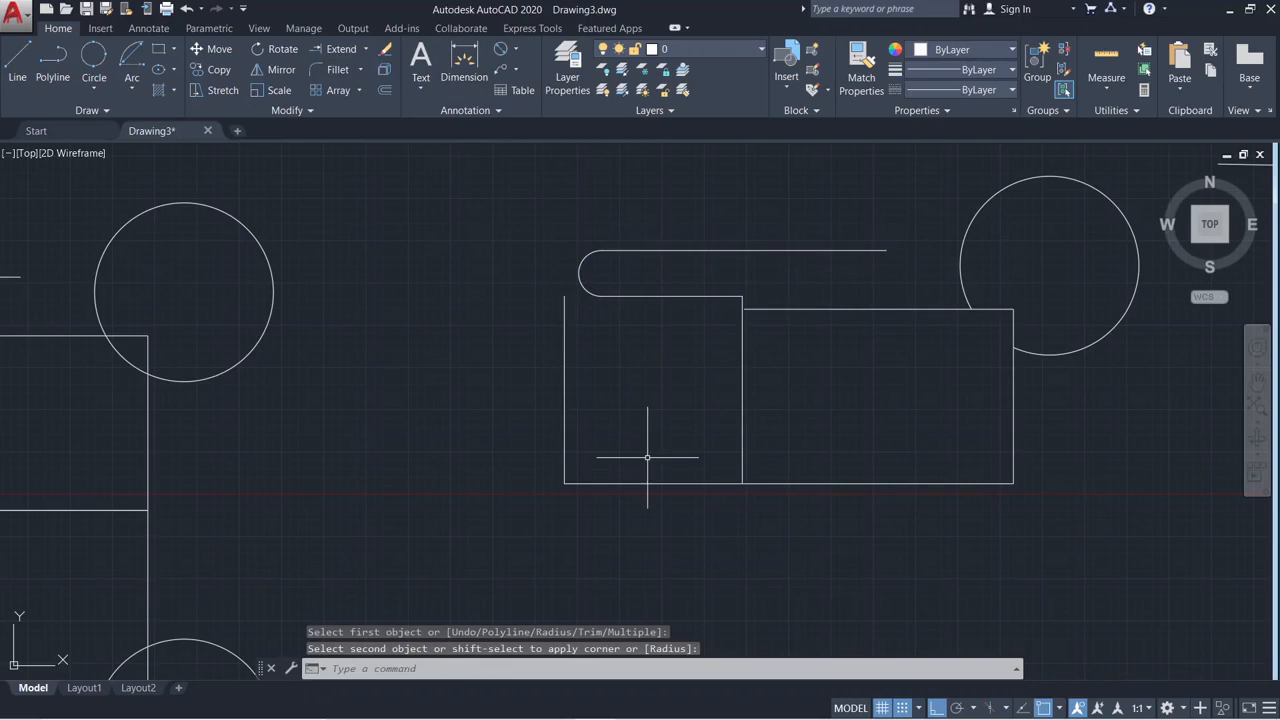
Chamfer the upper horizontal line with the vertical line dividing the two rectangles, keeping the upper line's right-hand part
scroll(662, 386, "up", 3)
middle_click_drag(662, 386, 310, 361)
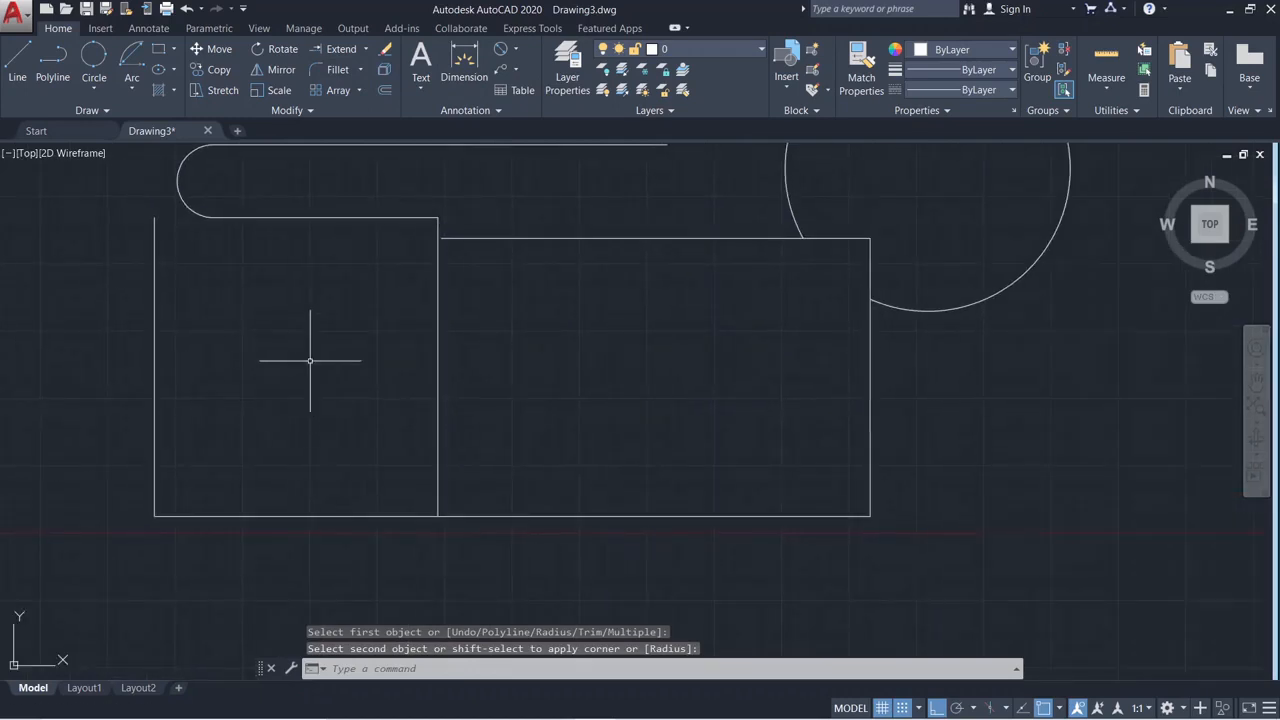
left_click(360, 70)
left_click(354, 134)
middle_click_drag(558, 337, 417, 481)
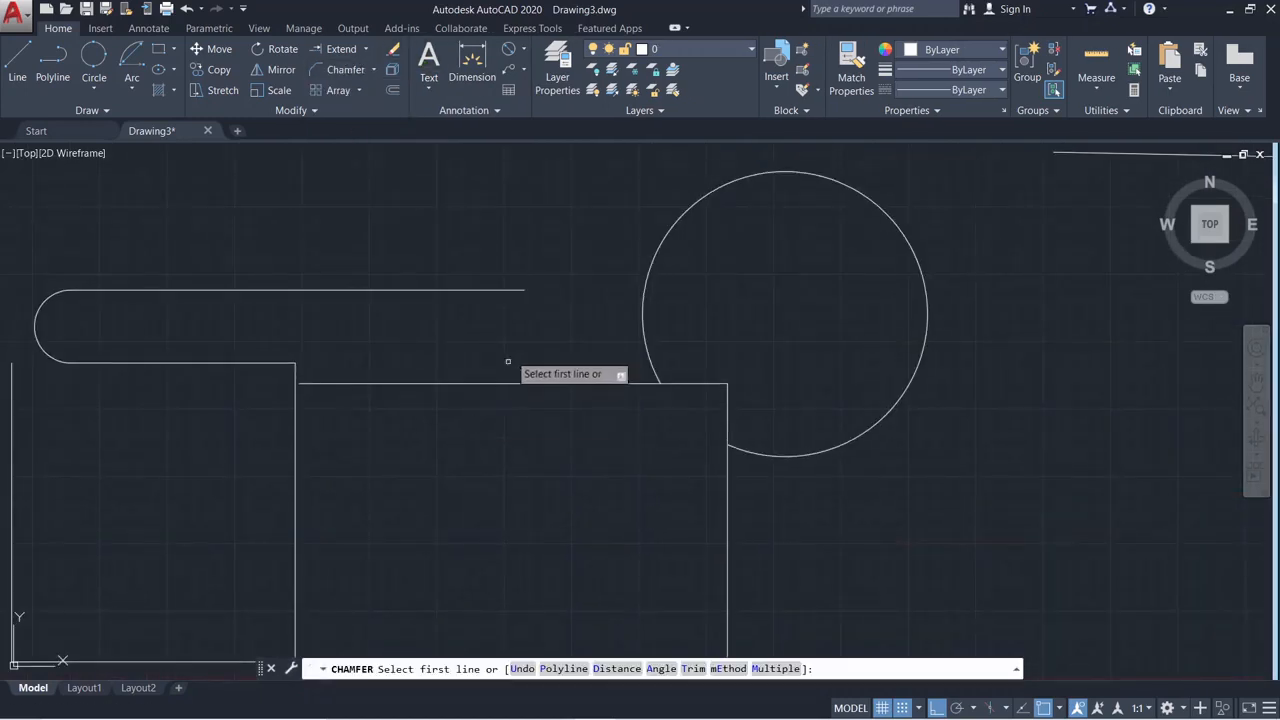
left_click(502, 287)
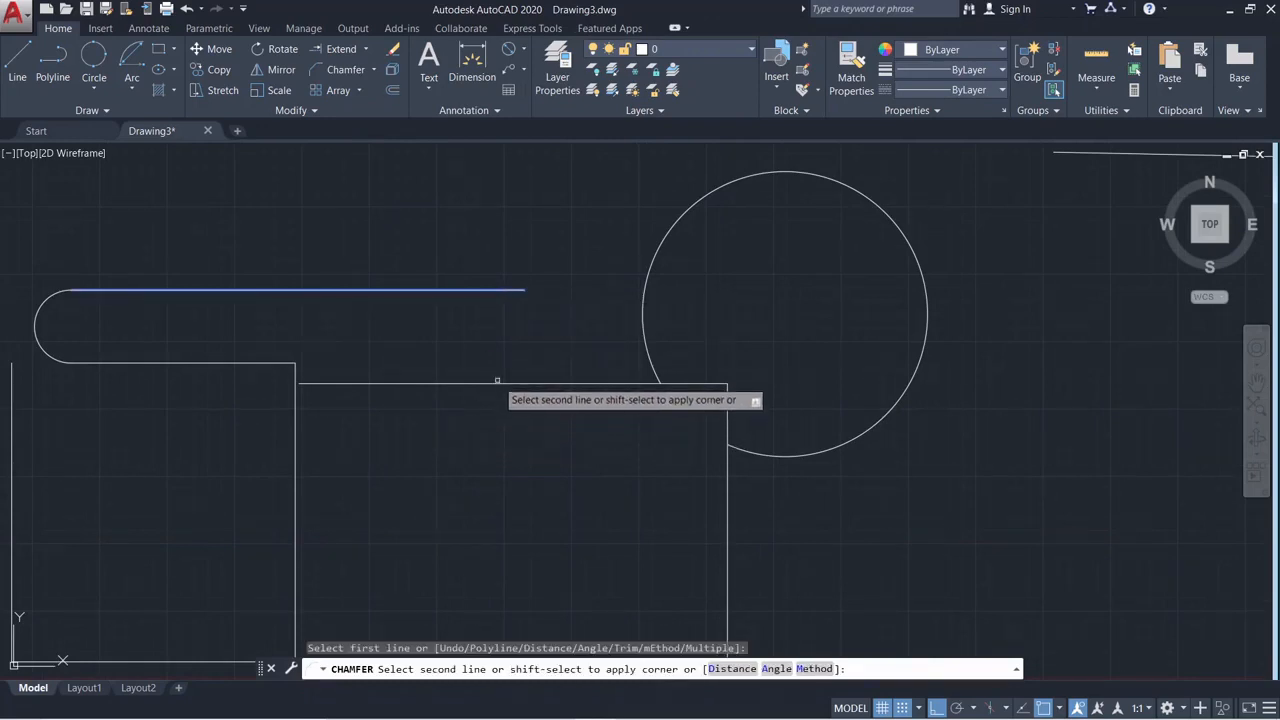
left_click(293, 374)
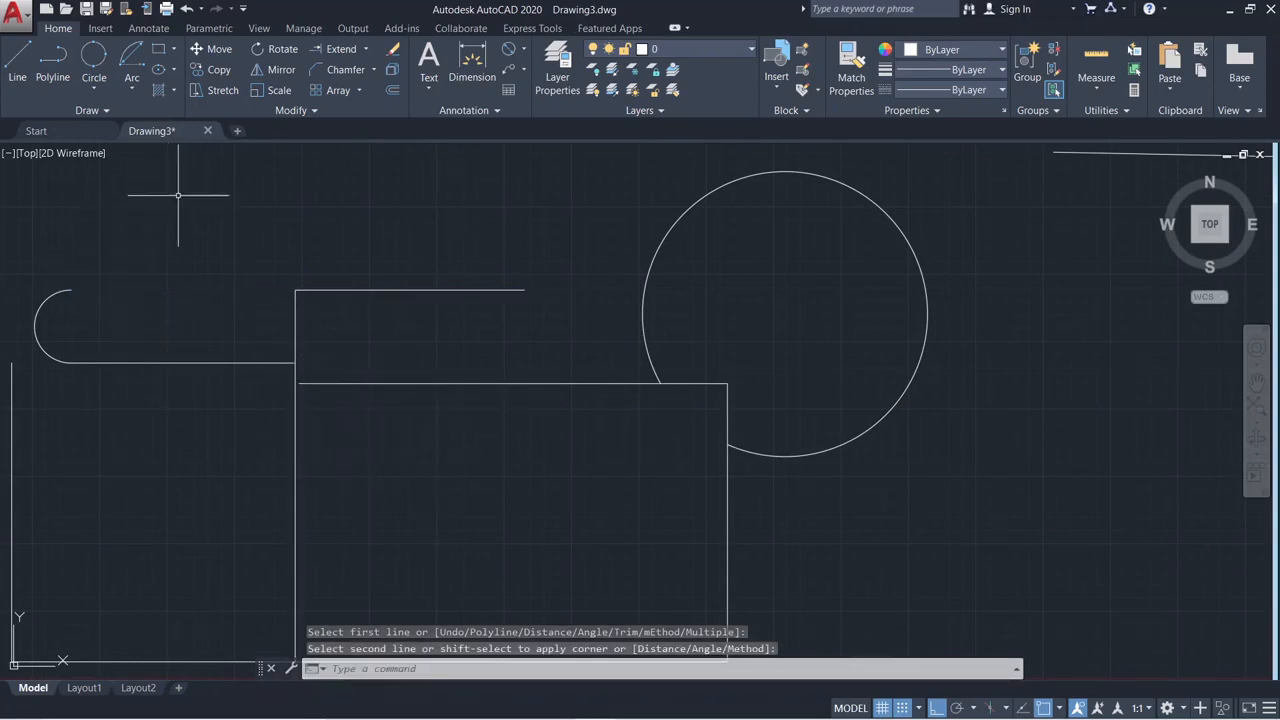
Draw a single vertical line in the empty area to the right of the rounded slot shape
scroll(357, 443, "down", 2)
scroll(154, 301, "up", 2)
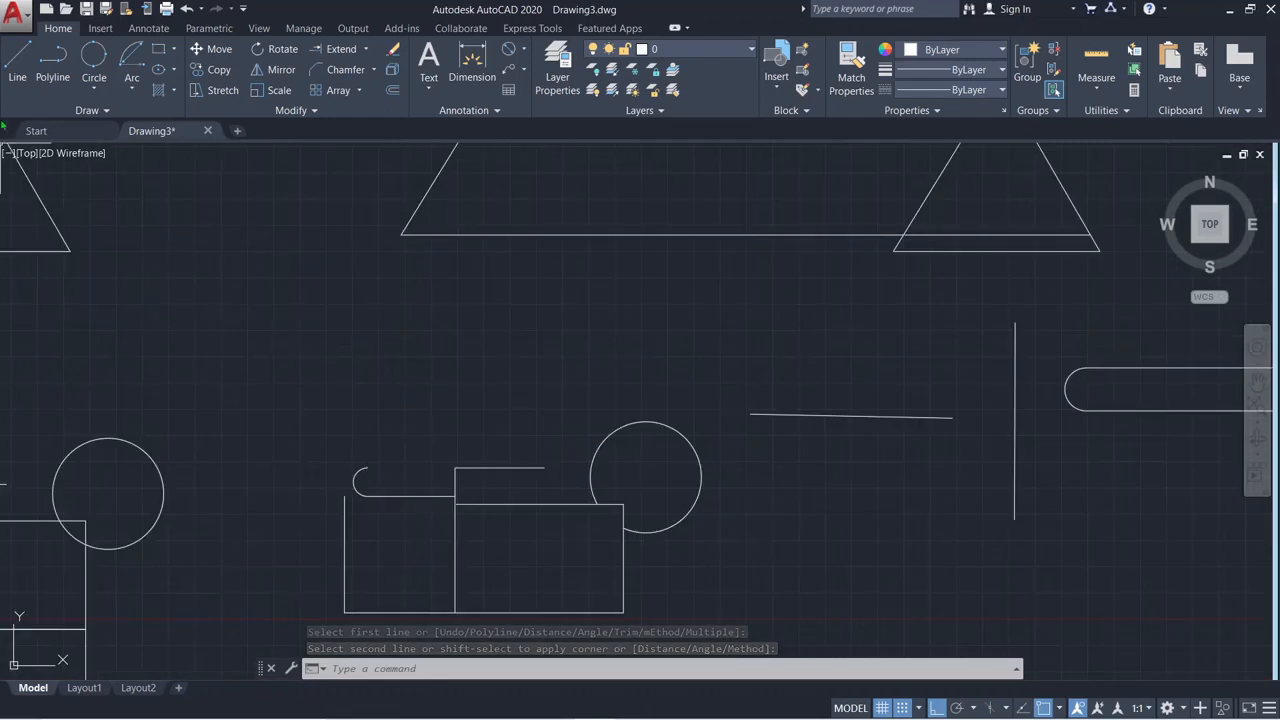
left_click(17, 62)
middle_click_drag(613, 374, 1, 443)
middle_click_drag(747, 443, 363, 505)
left_click(474, 282)
left_click(490, 494)
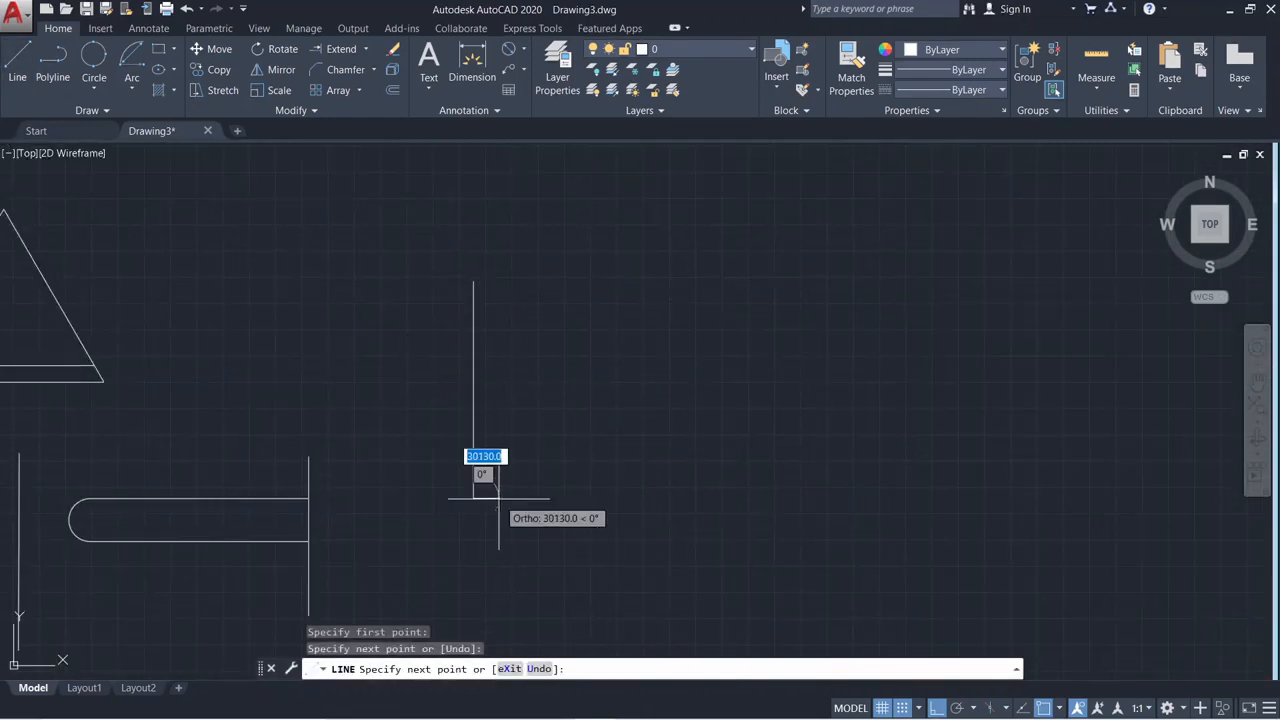
key("Escape")
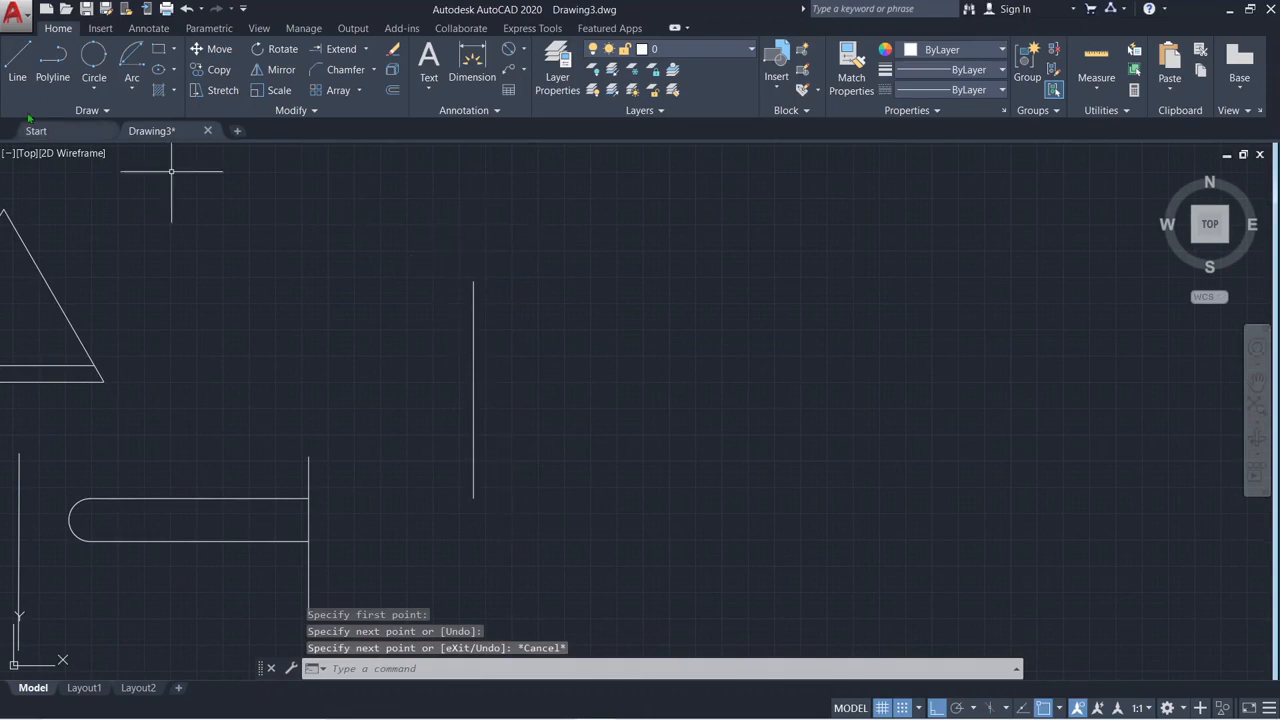
Draw a single horizontal line above and to the right of the loose vertical line
left_click(31, 68)
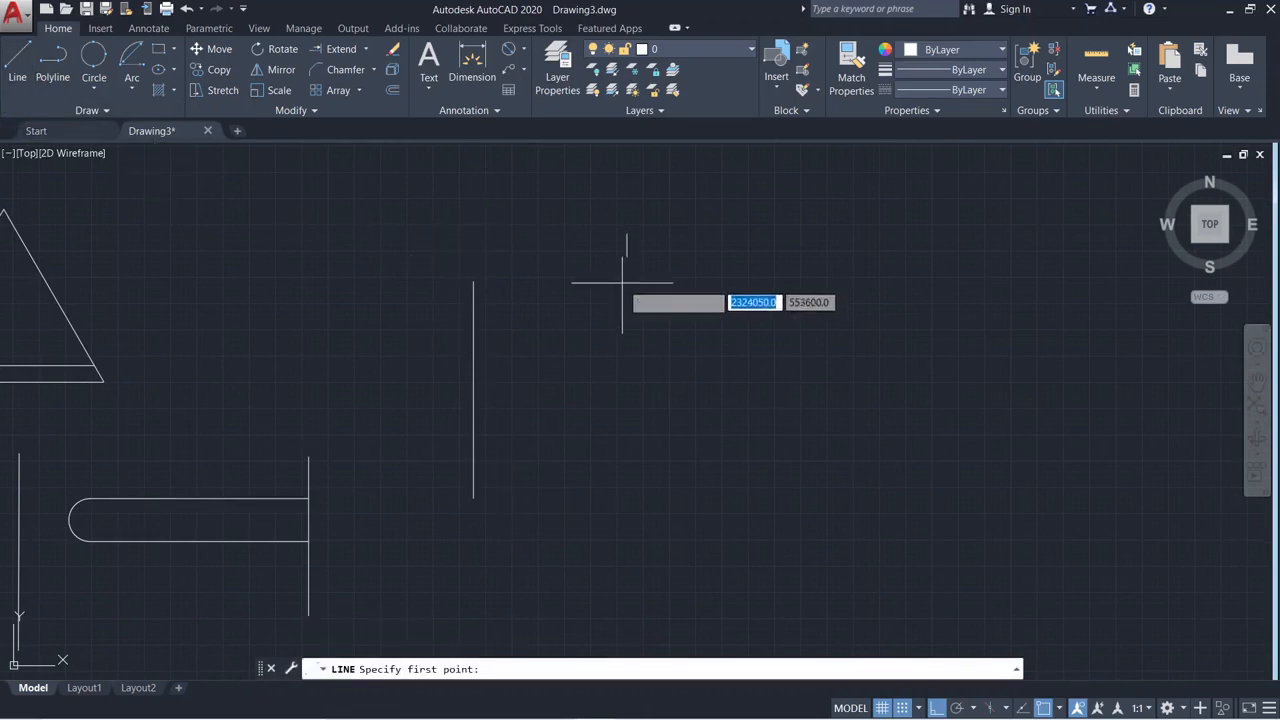
left_click(506, 230)
left_click(765, 230)
key("Escape")
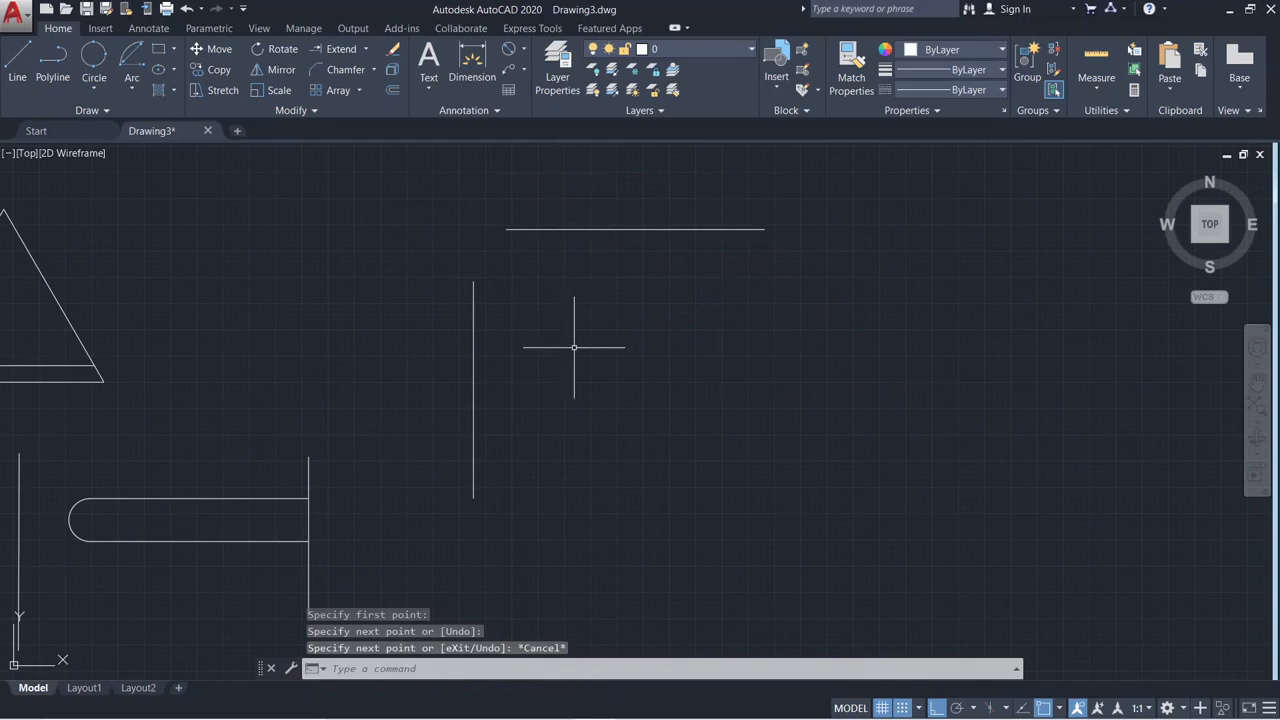
Chamfer the loose vertical line with the horizontal line above it so they meet in a corner
left_click(345, 69)
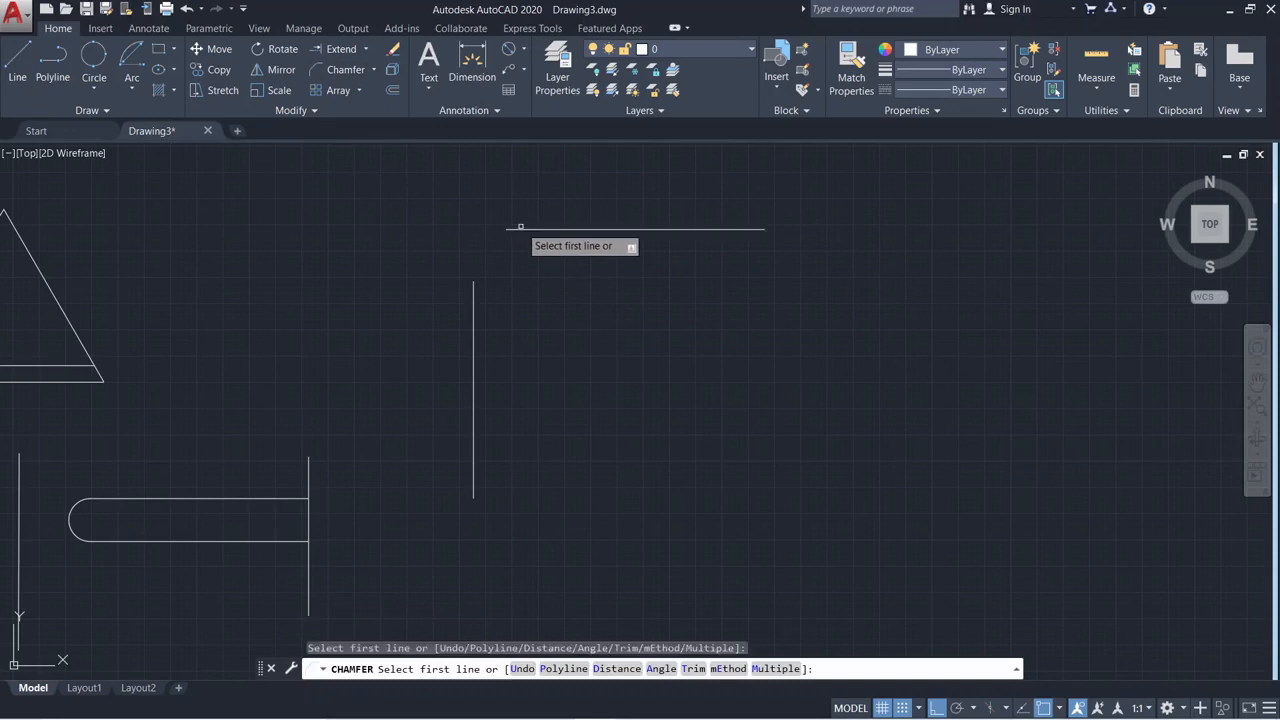
left_click(428, 196)
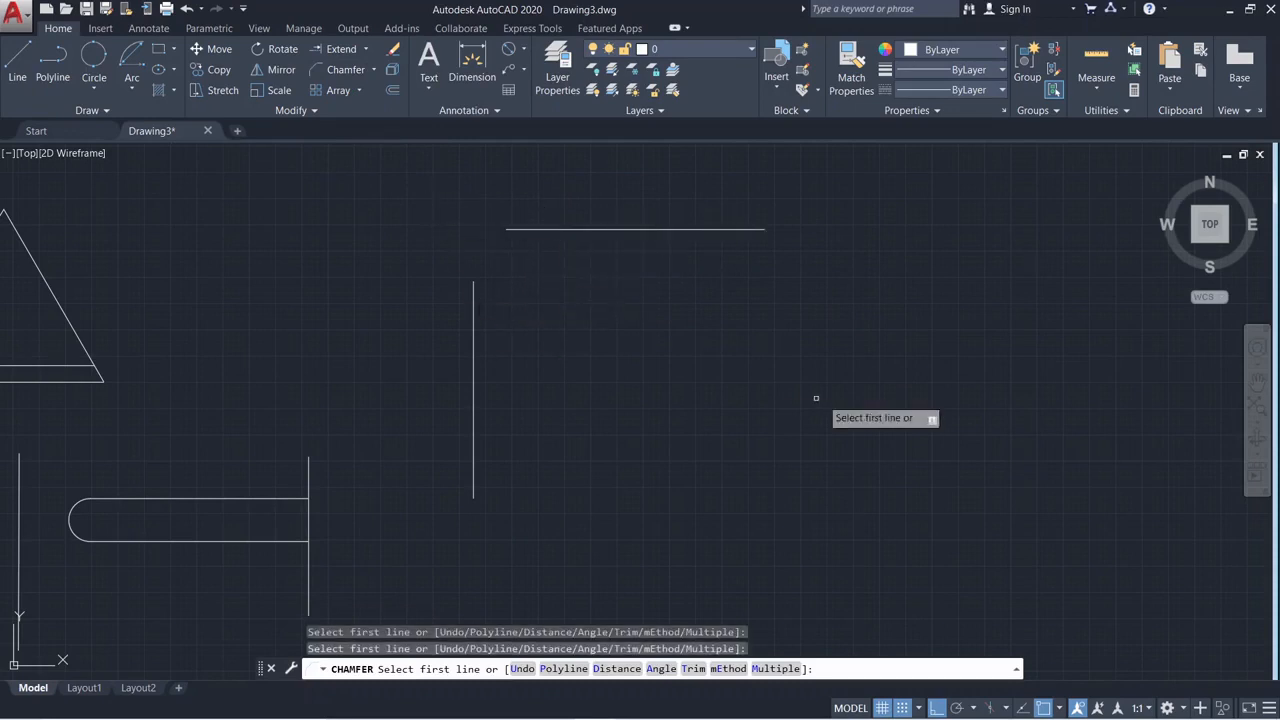
left_click(474, 395)
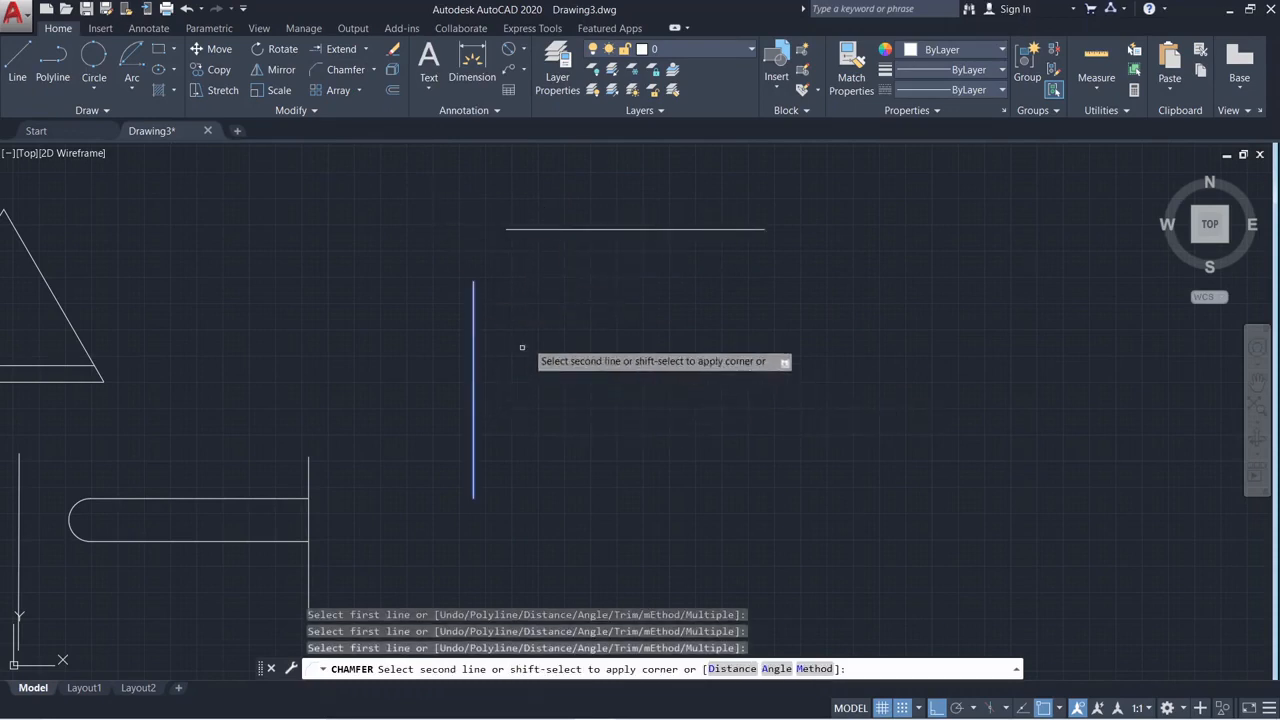
left_click(570, 230)
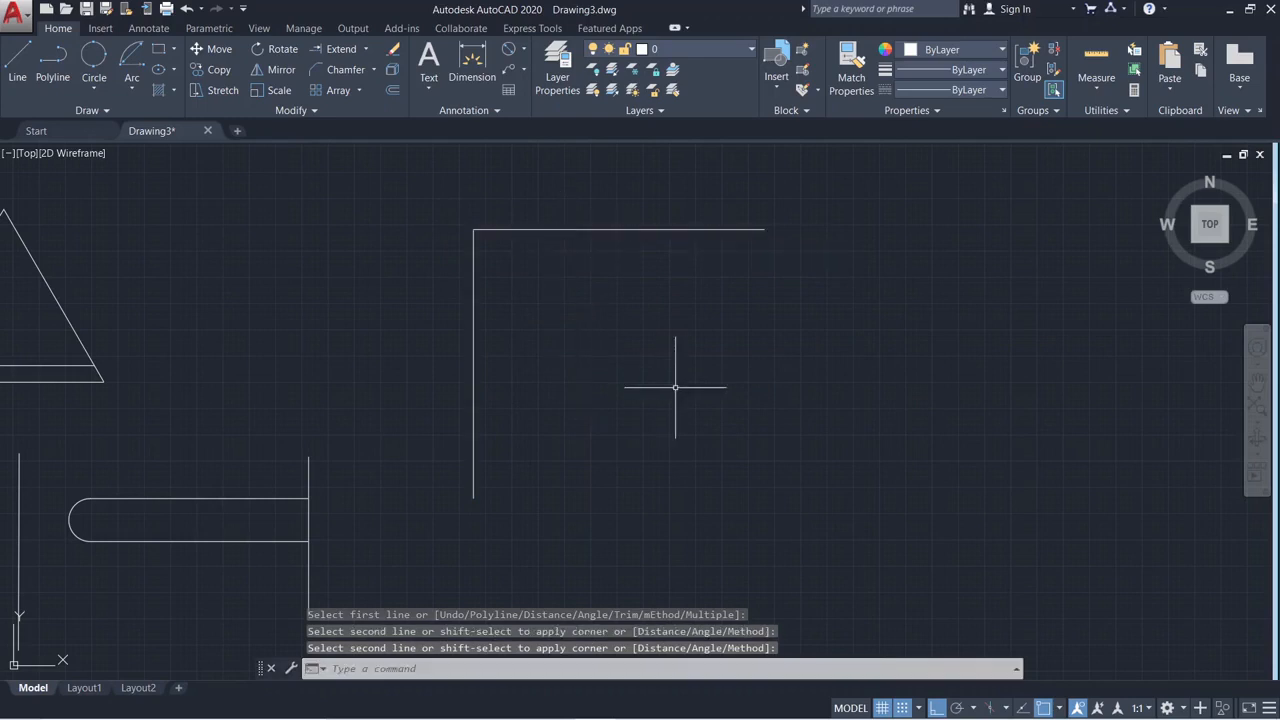
Erase the whole group of practice shapes around the origin, including the rotated shapes to its lower right
scroll(675, 387, "down", 2)
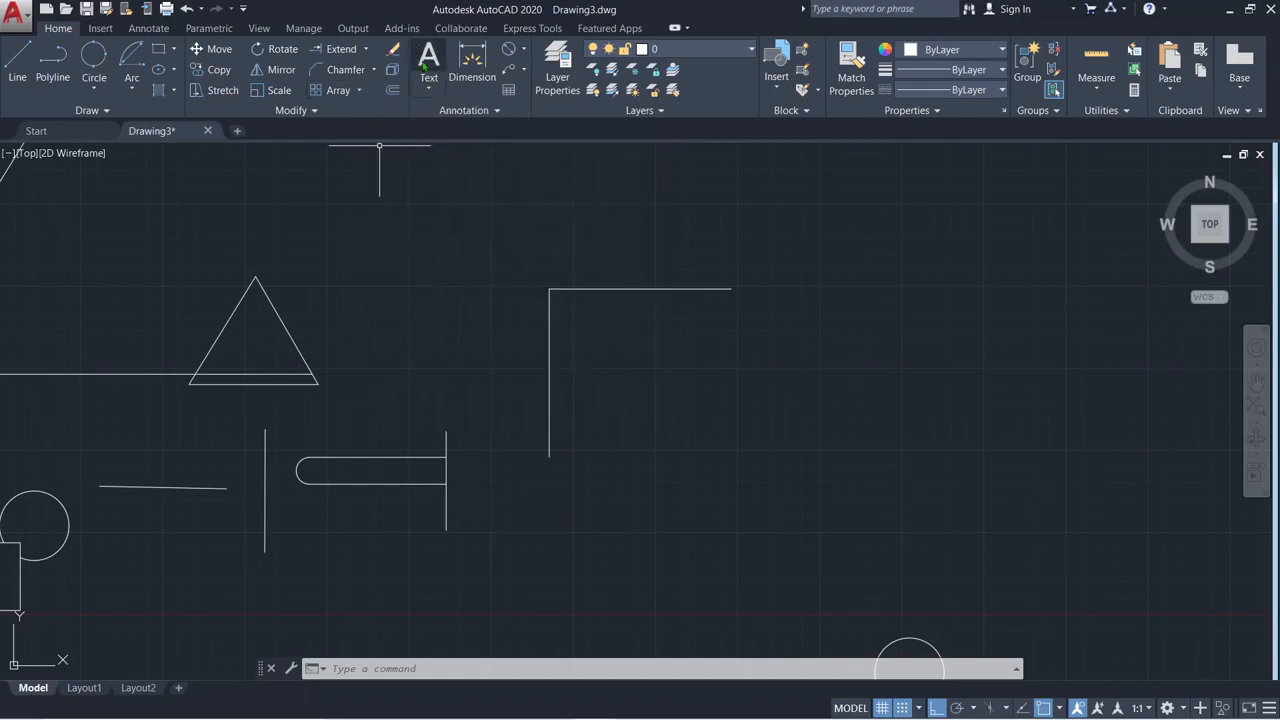
scroll(563, 250, "down", 6)
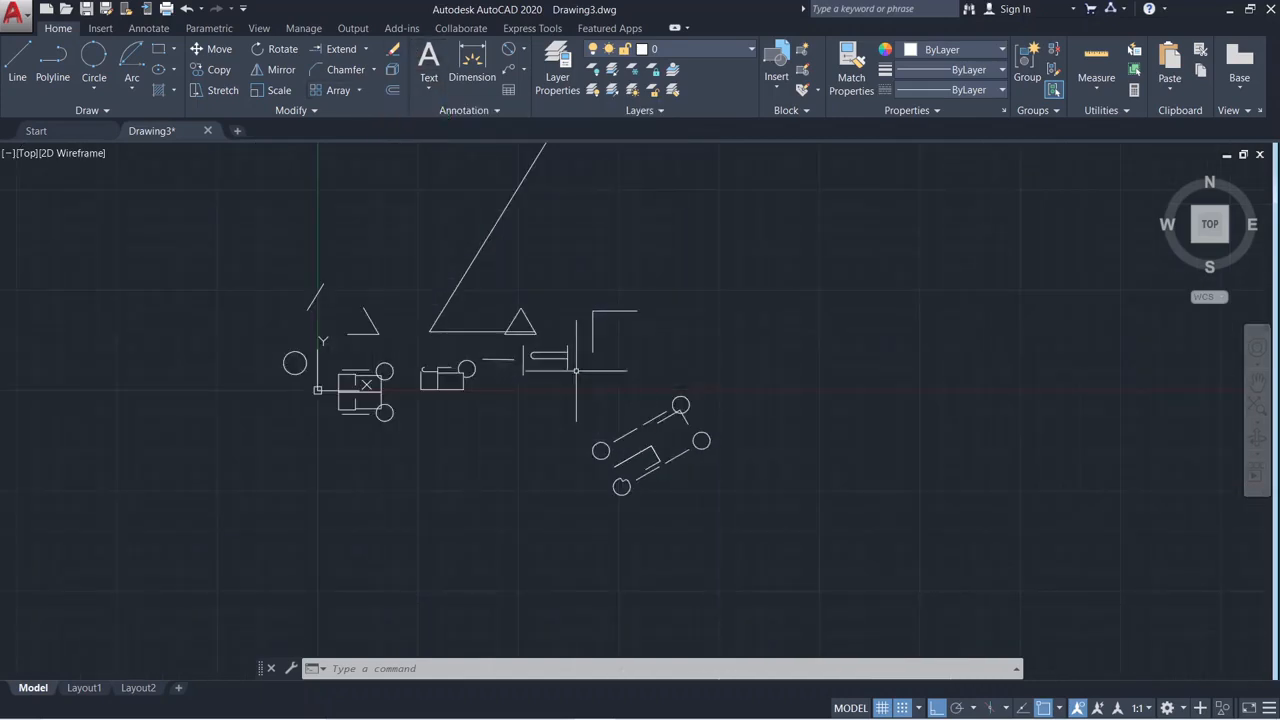
left_click(738, 465)
left_click(171, 251)
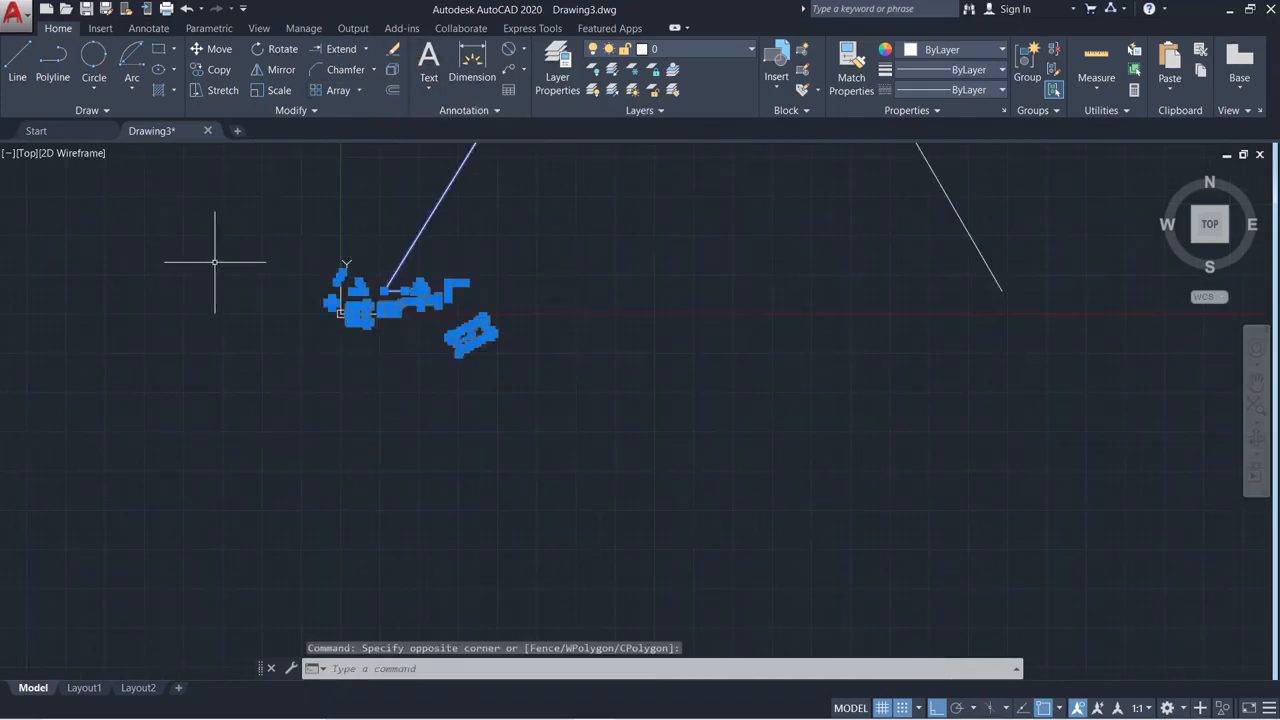
key("Delete")
Erase the remaining long slanted line to empty the drawing
scroll(251, 254, "down", 4)
scroll(454, 334, "down", 2)
middle_click_drag(454, 341, 455, 441)
left_click(488, 427)
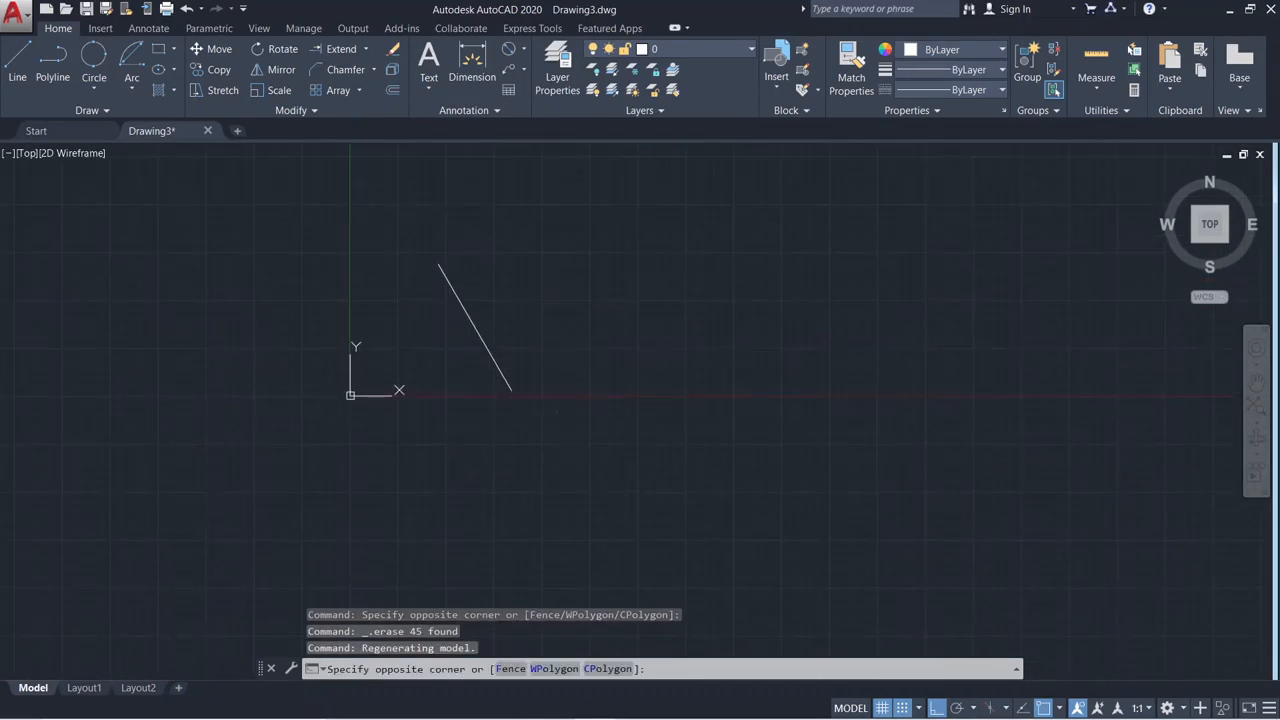
left_click(452, 279)
key("Delete")
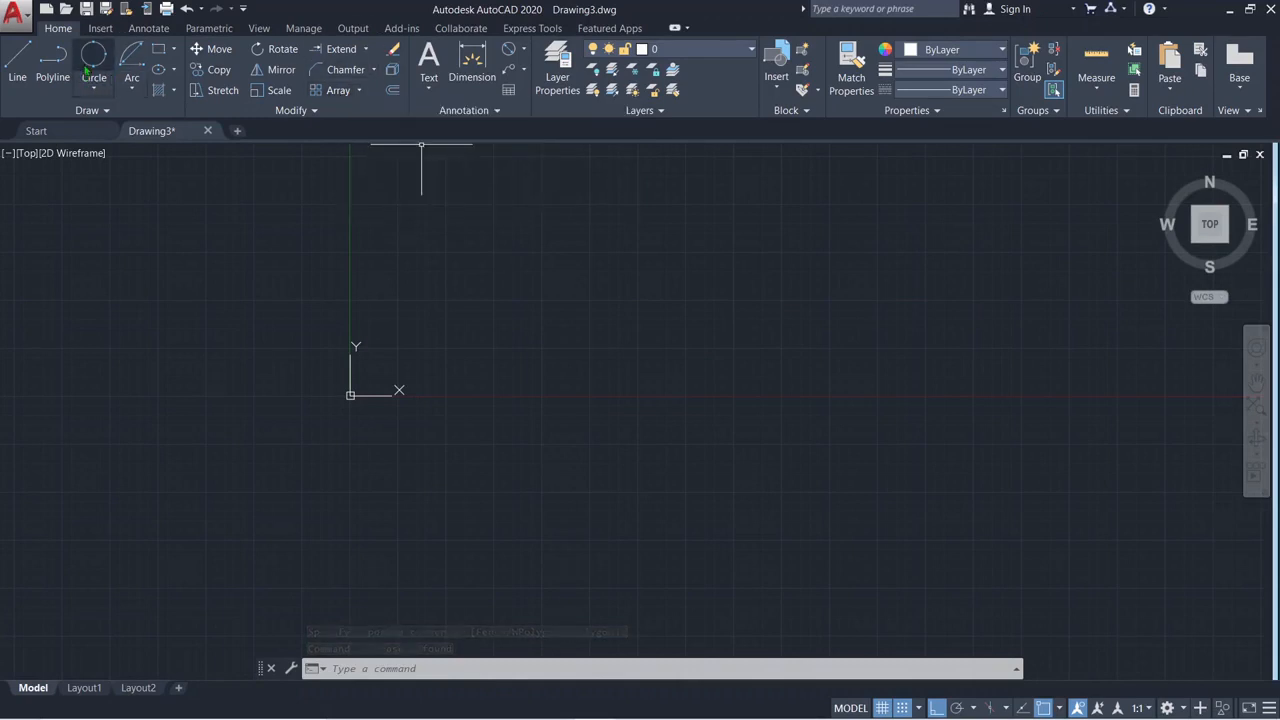
Draw a center-radius circle with a radius of about 6729140 to the upper right of the origin
left_click(359, 91)
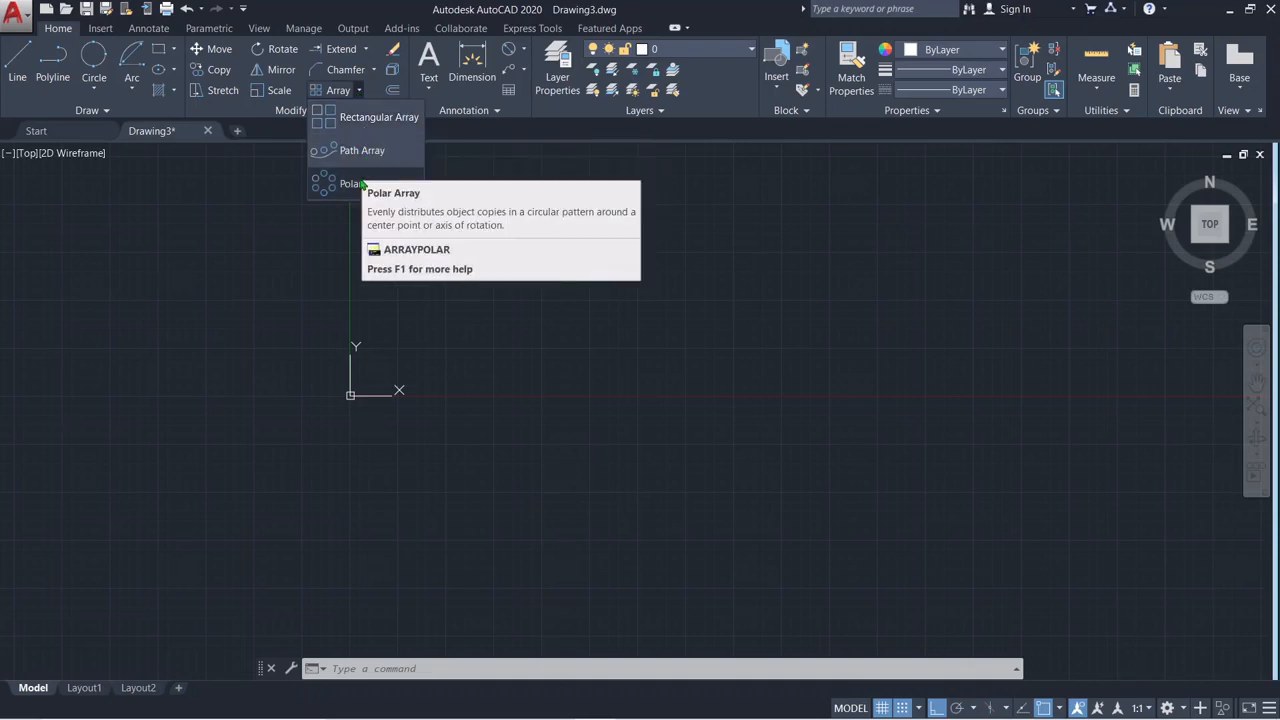
left_click(94, 88)
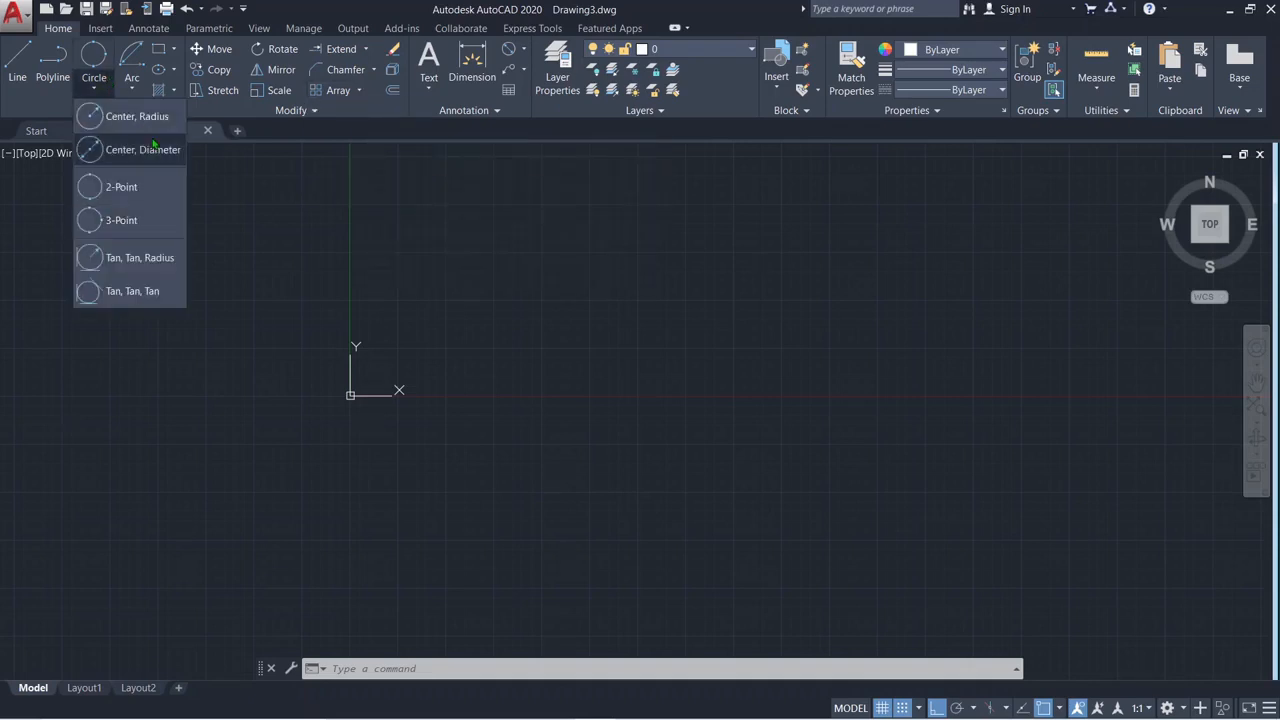
left_click(140, 116)
left_click(544, 252)
left_click(618, 283)
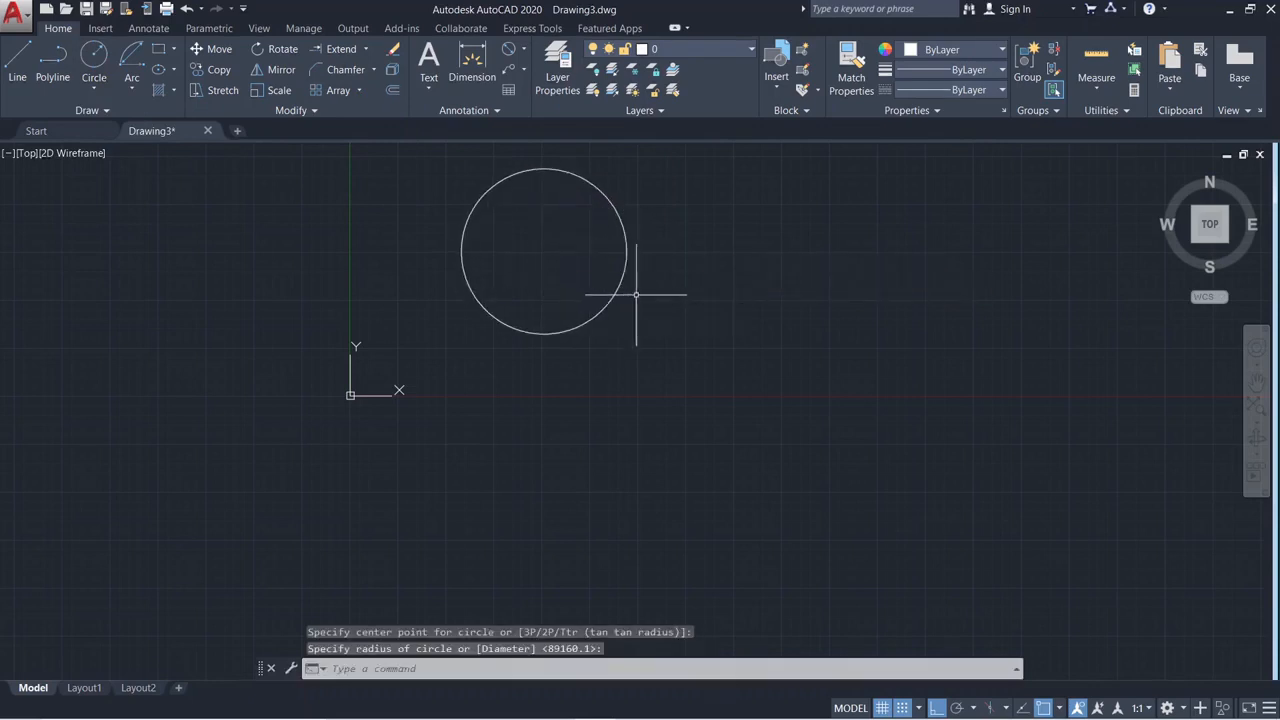
Create a rectangular array of the circle with 6 columns
middle_click_drag(705, 329, 315, 457)
scroll(350, 424, "down", 4)
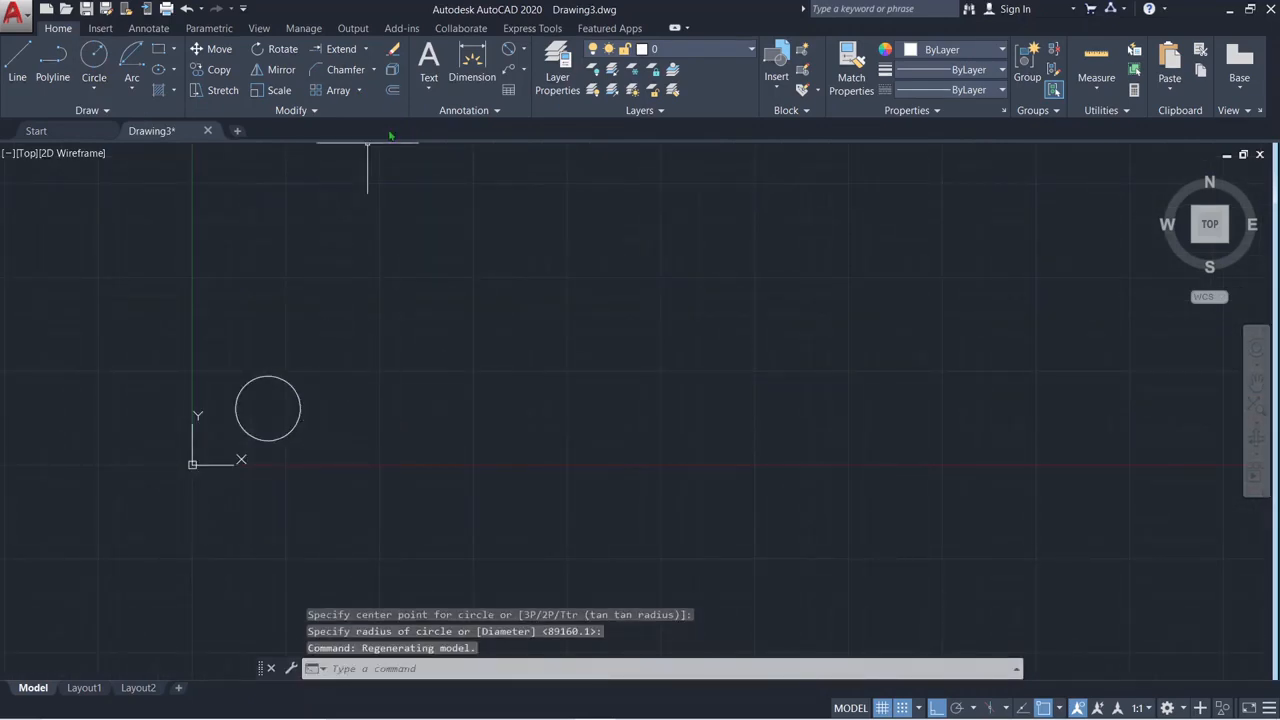
left_click(359, 93)
left_click(358, 128)
left_click(284, 378)
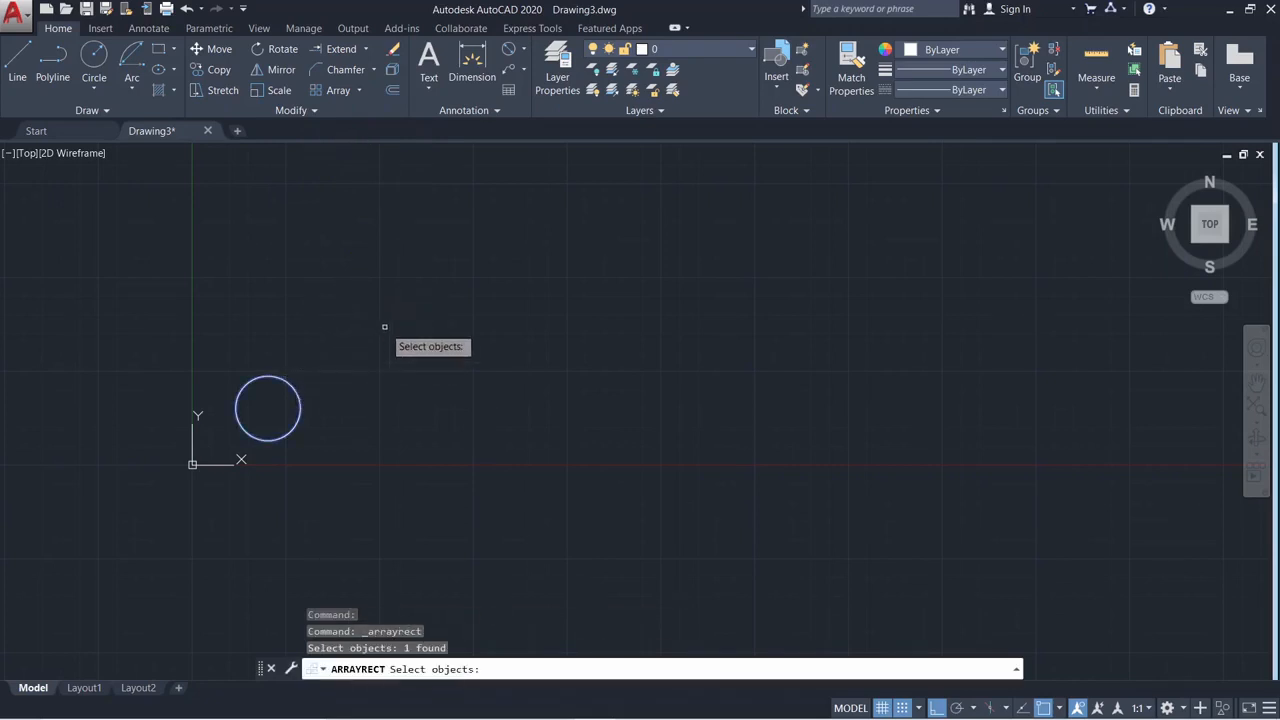
key("Return")
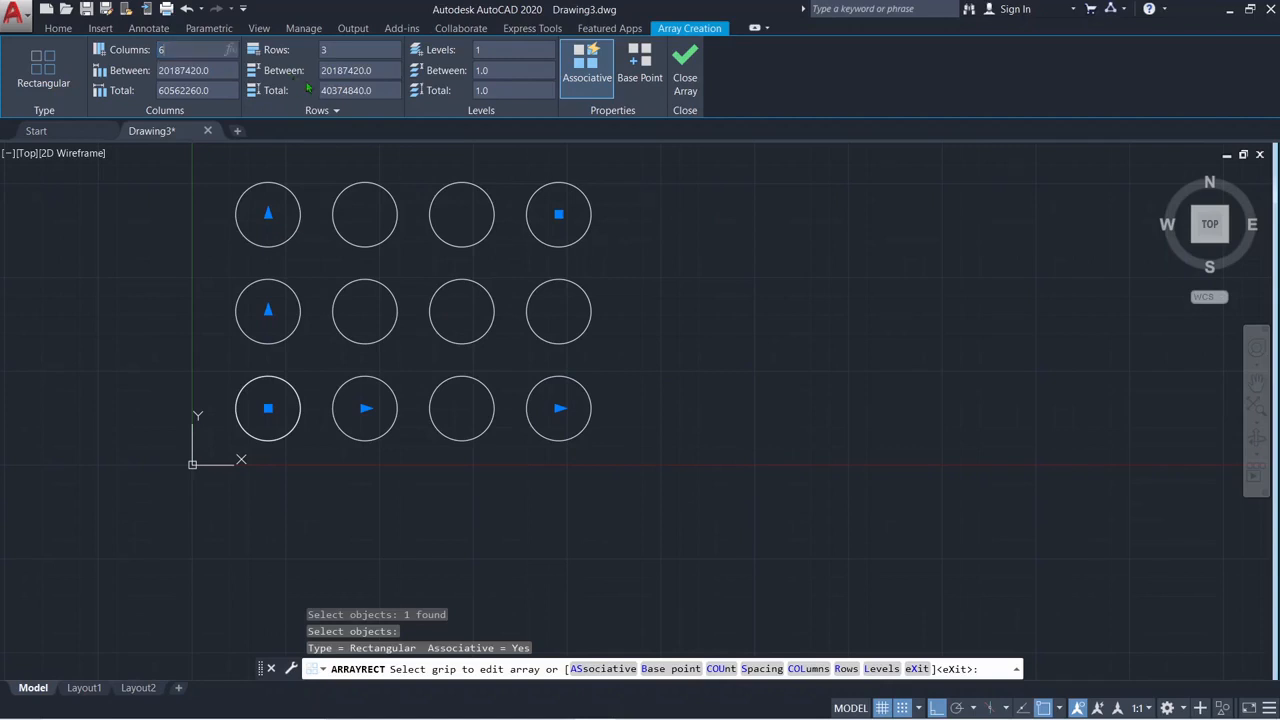
key("Return")
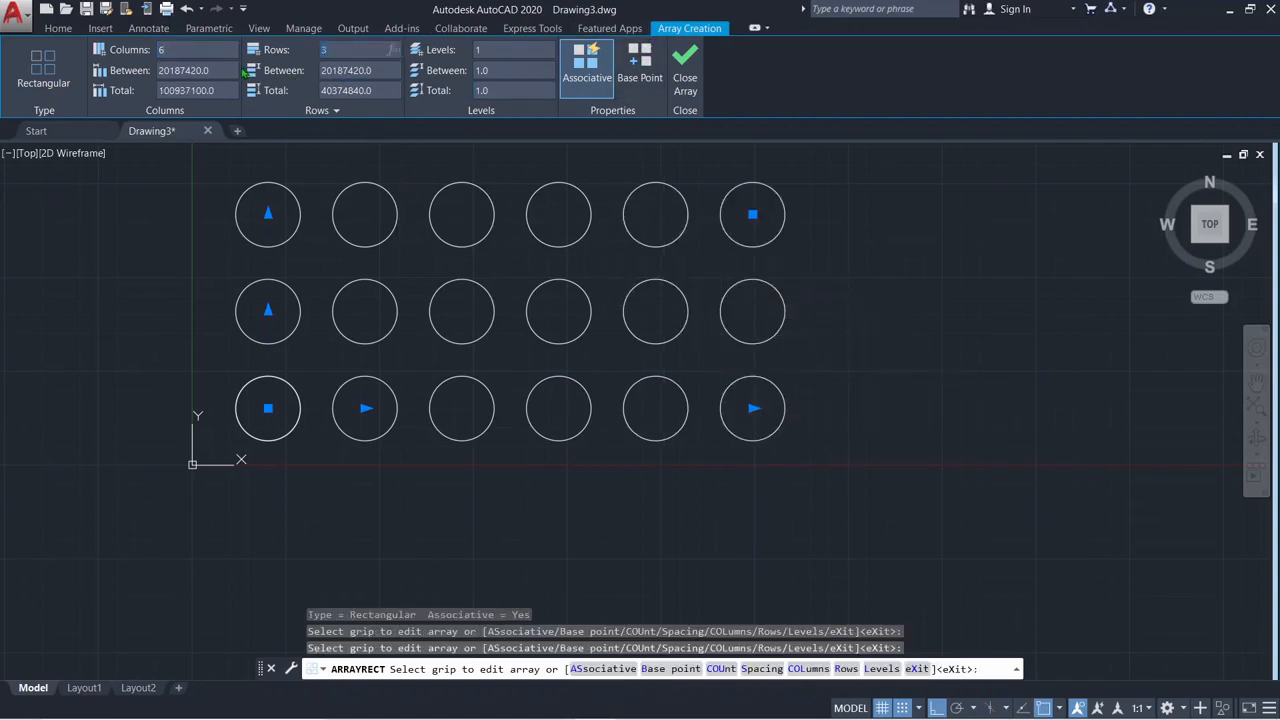
Set the rectangular array to 10 rows and finish the array
key("Return")
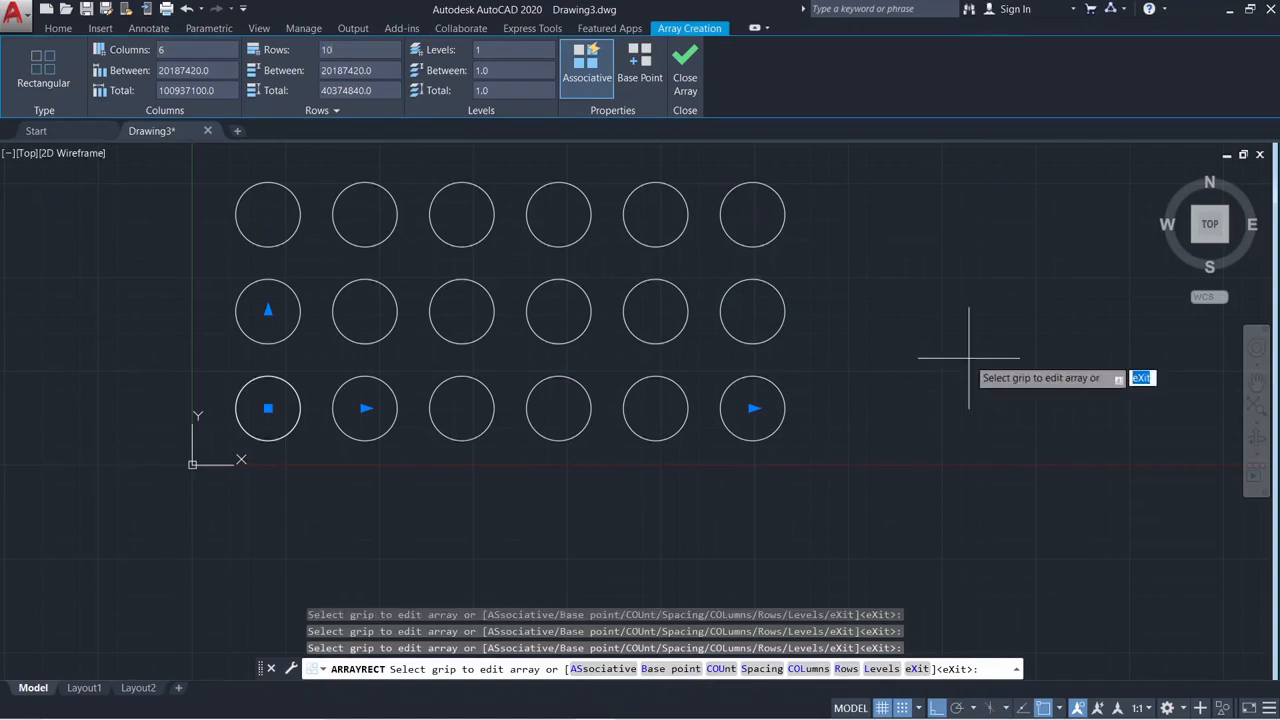
scroll(966, 357, "down", 2)
middle_click_drag(941, 387, 800, 572)
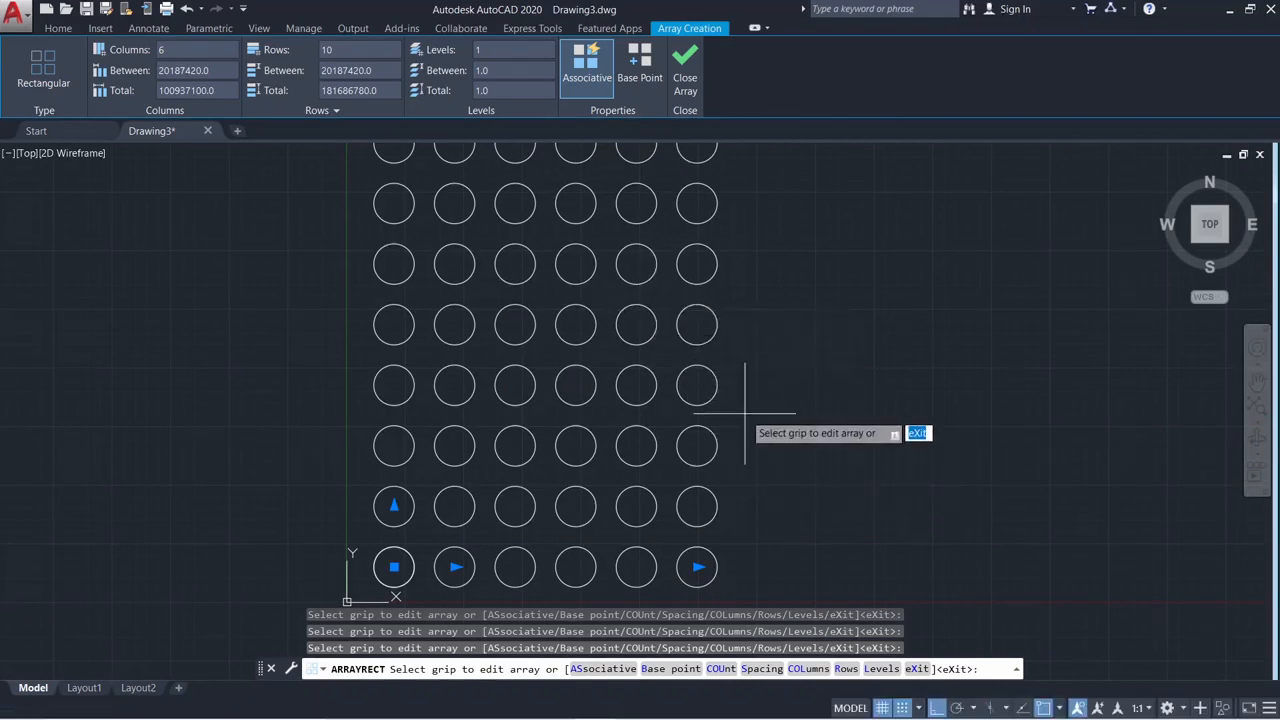
scroll(627, 488, "down", 2)
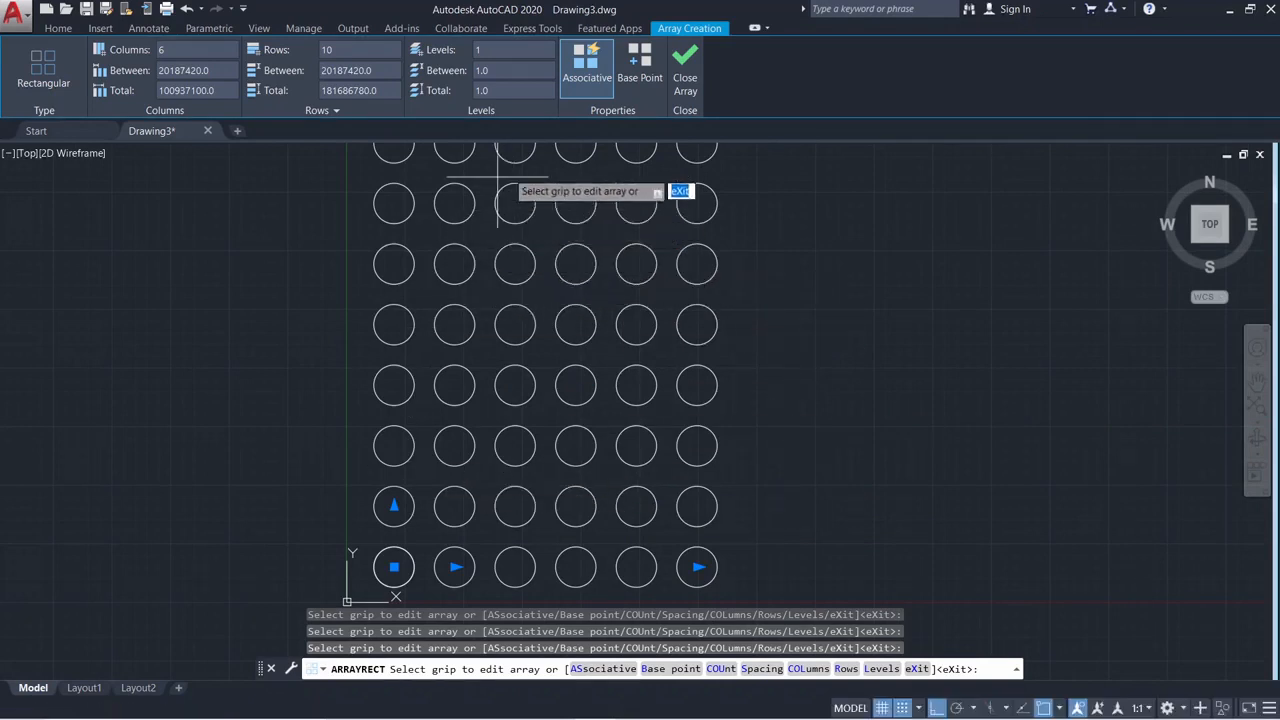
left_click(682, 70)
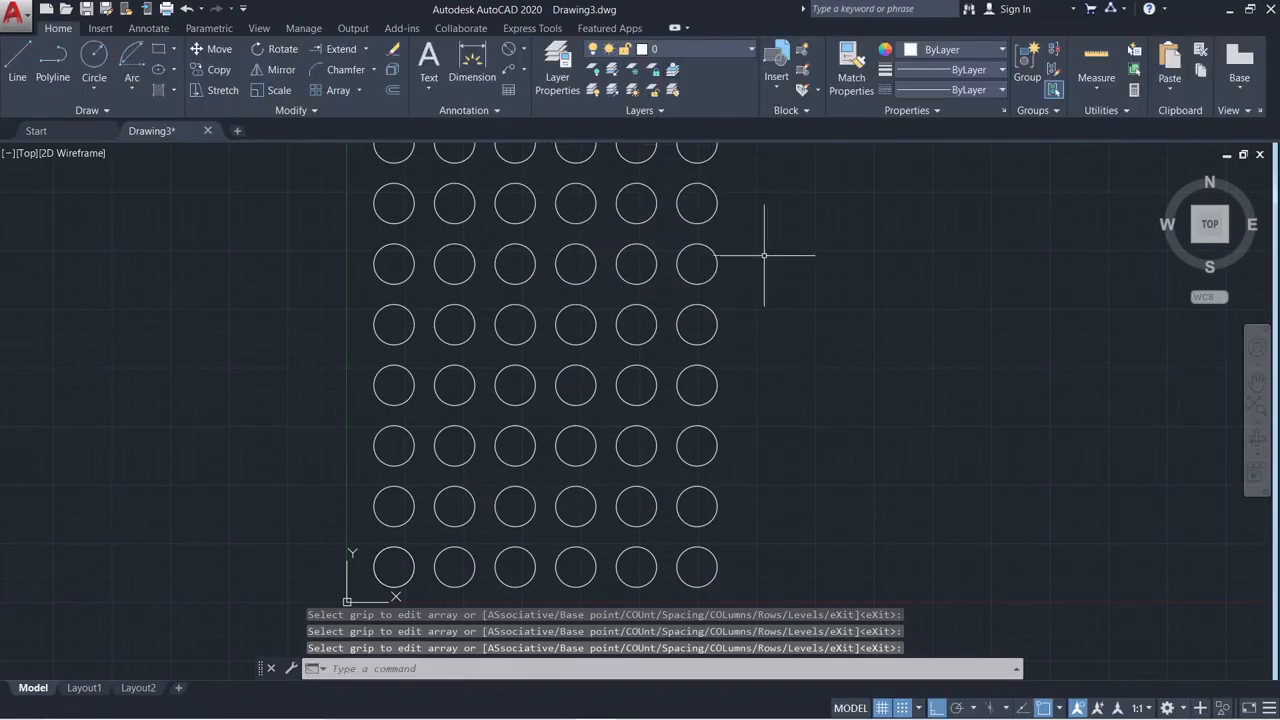
Draw one larger circle in the empty area to the right of the circle array
mouse_move(706, 283)
middle_mouse_down()
mouse_move(163, 434)
mouse_move(273, 366)
middle_mouse_up()
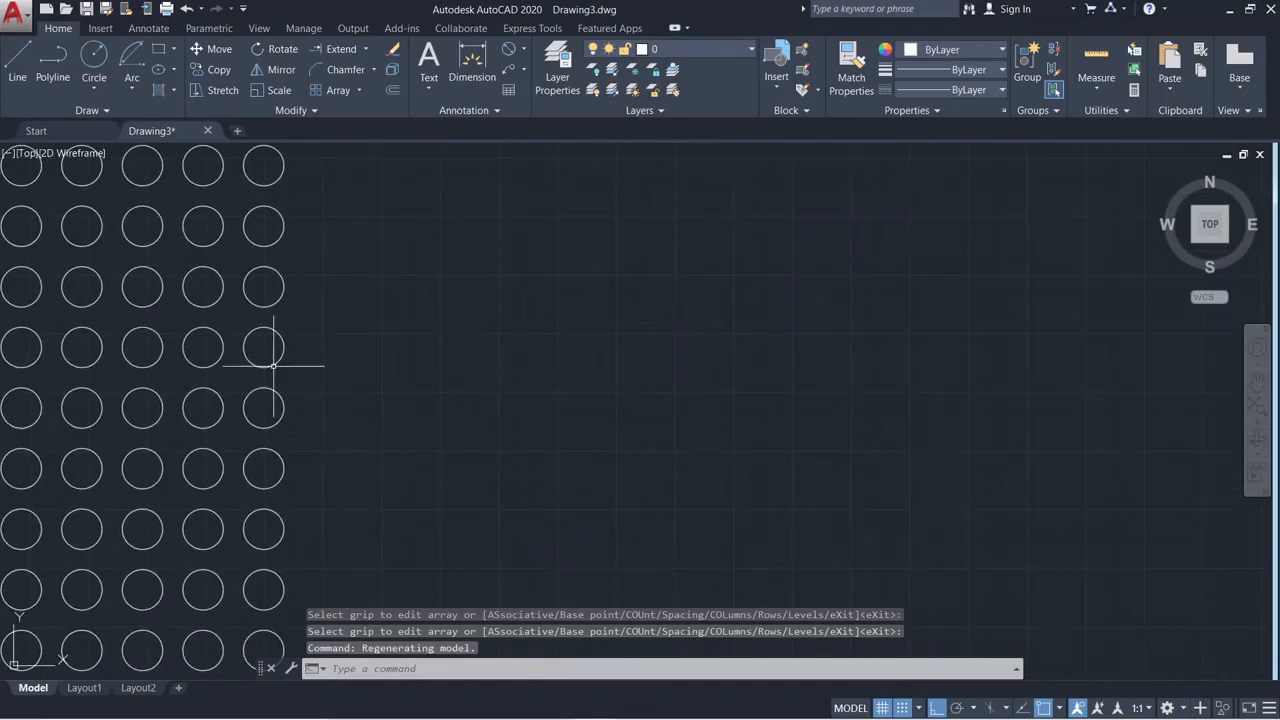
left_click(94, 58)
left_click(434, 301)
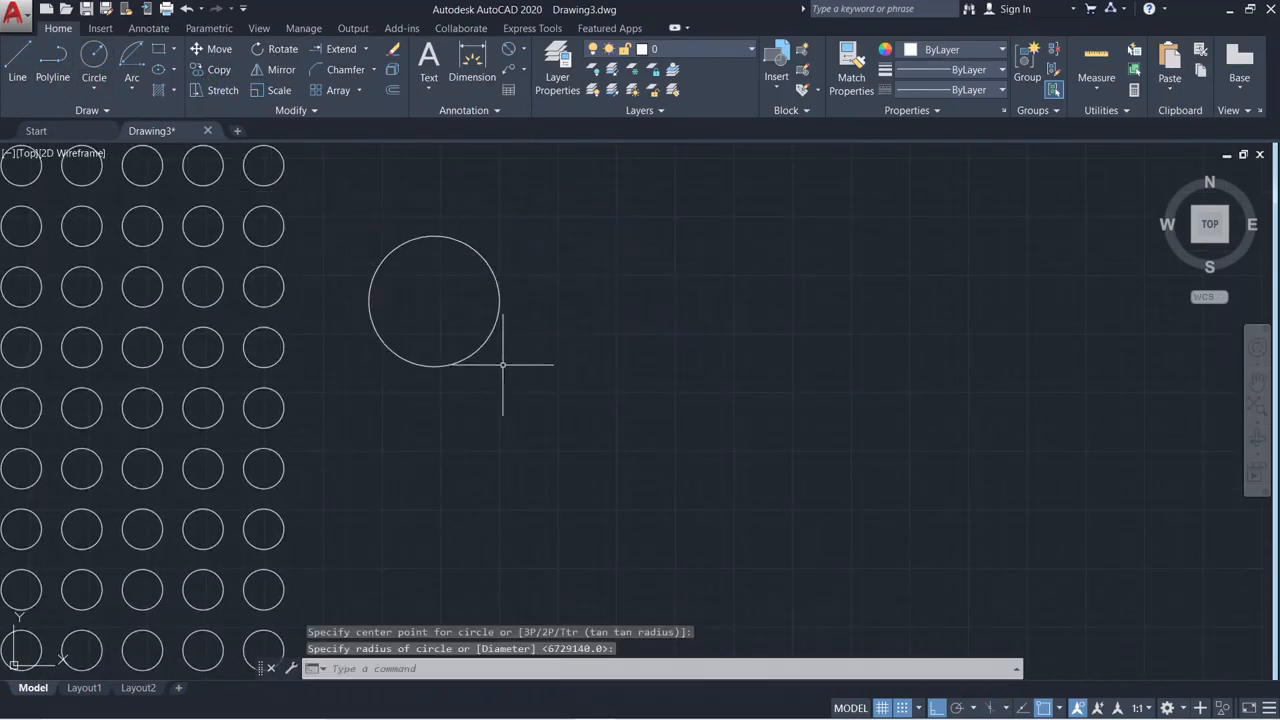
key("Escape")
Draw a long horizontal line starting to the lower right of the large circle
scroll(627, 377, "down", 2)
middle_click_drag(700, 409, 480, 426)
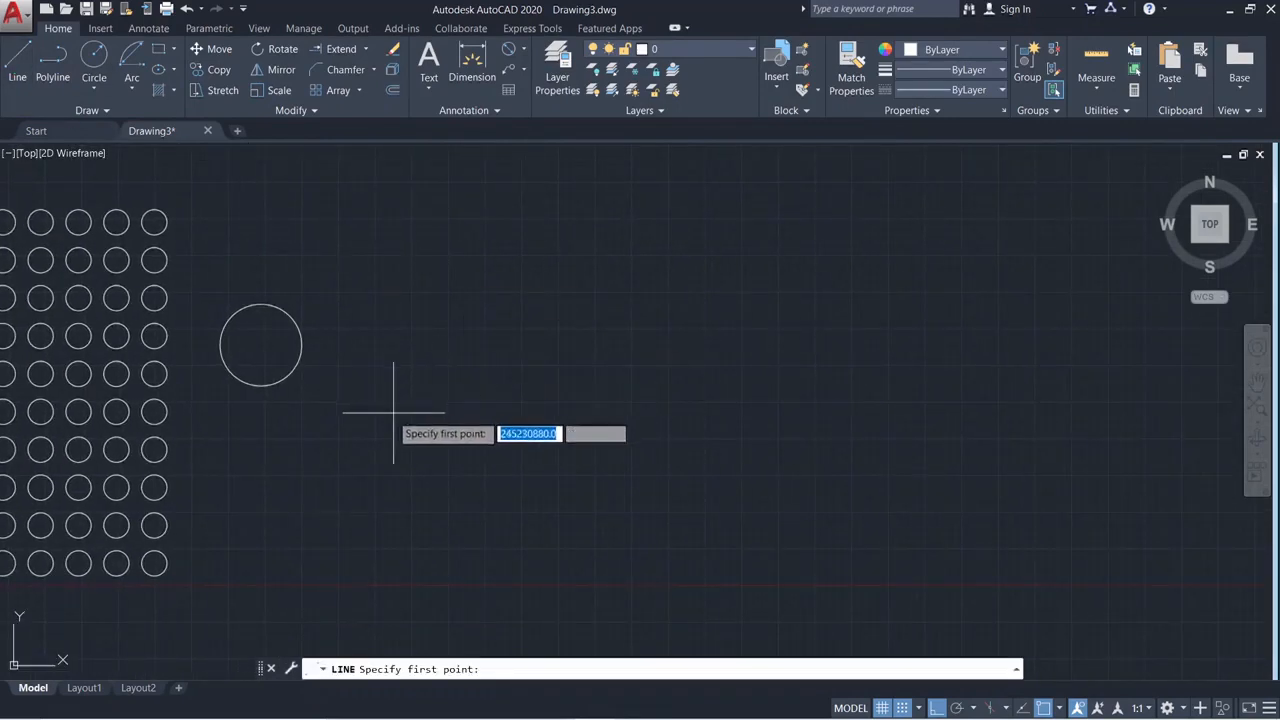
left_click(365, 448)
left_click(1010, 420)
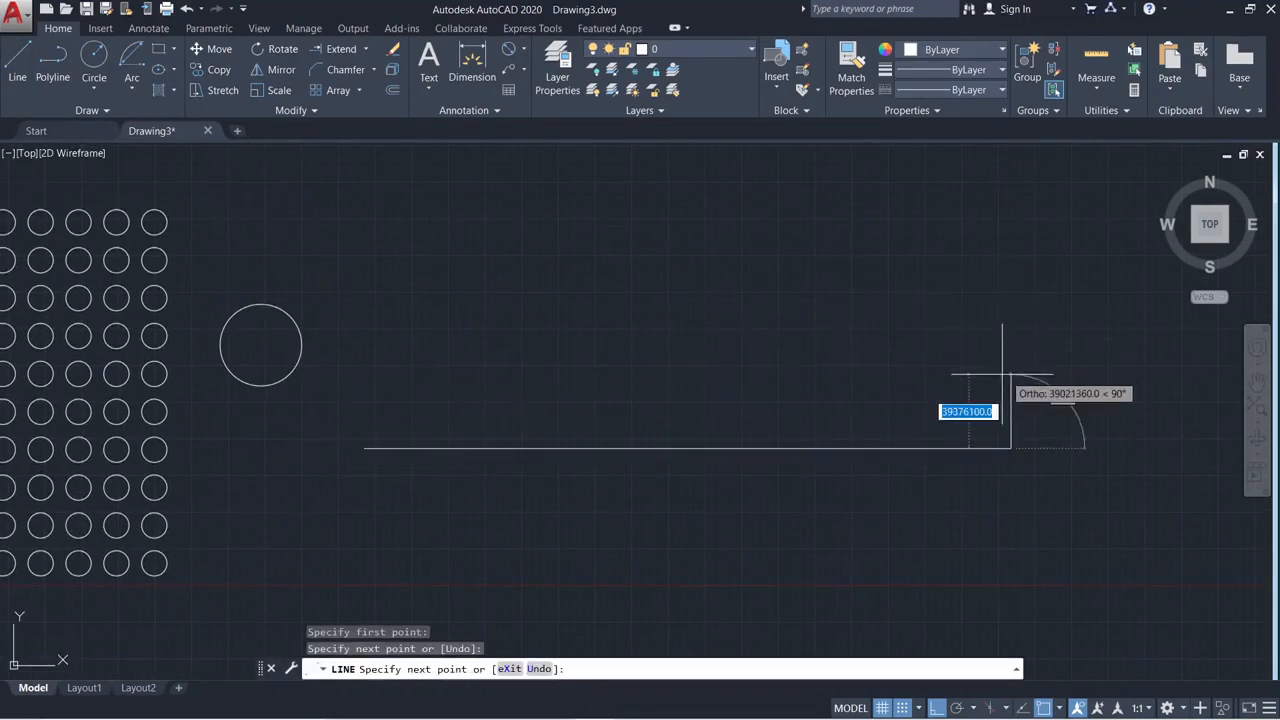
key("Escape")
Create a path array of the large circle along the long horizontal line
left_click(359, 90)
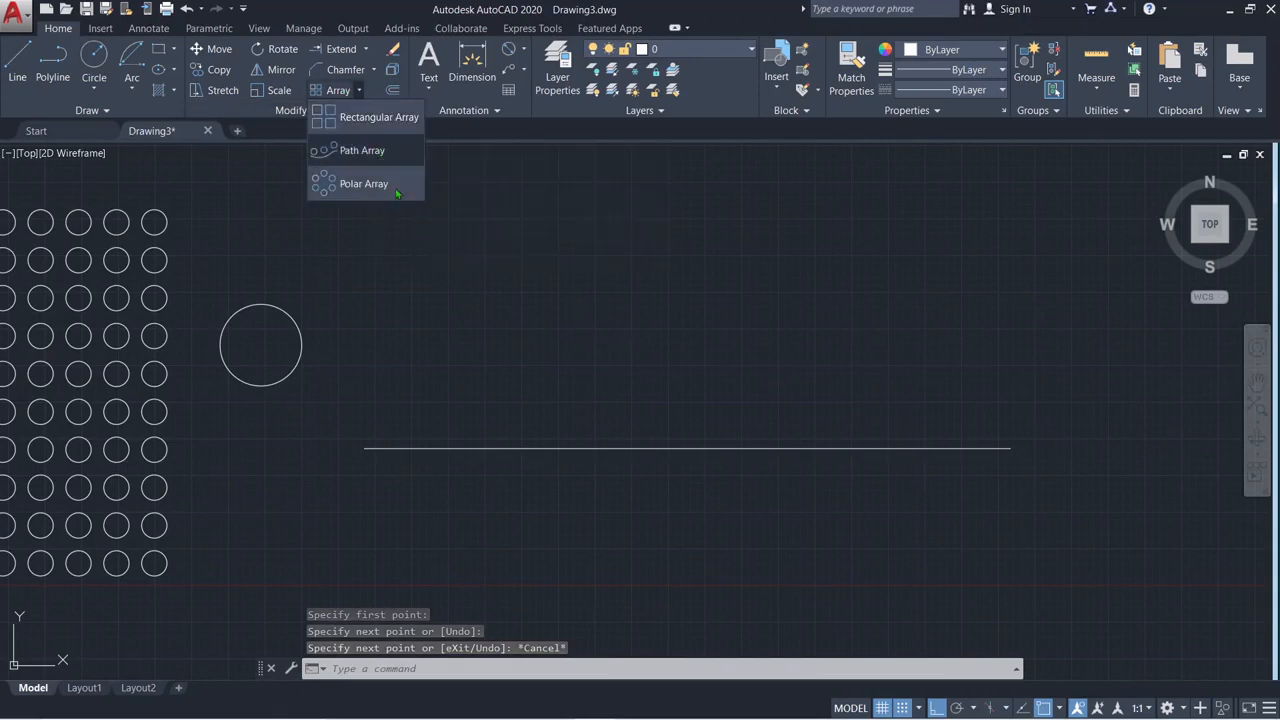
left_click(378, 150)
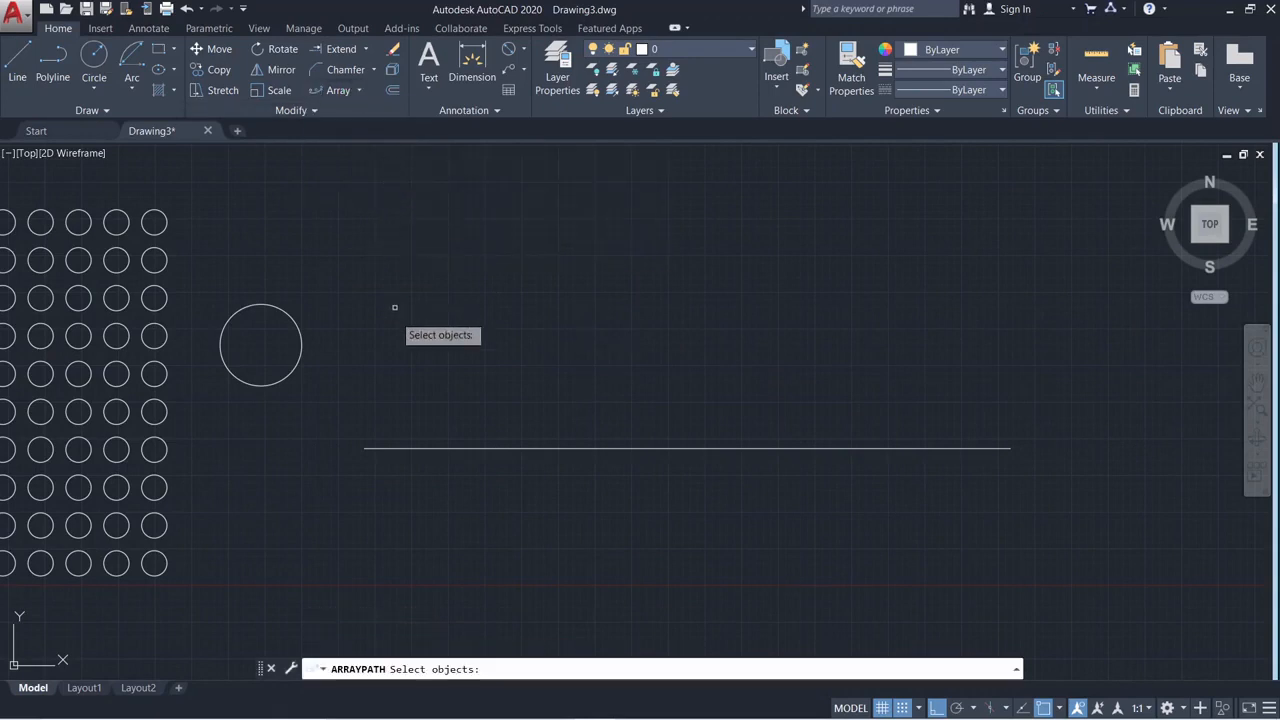
left_click(297, 340)
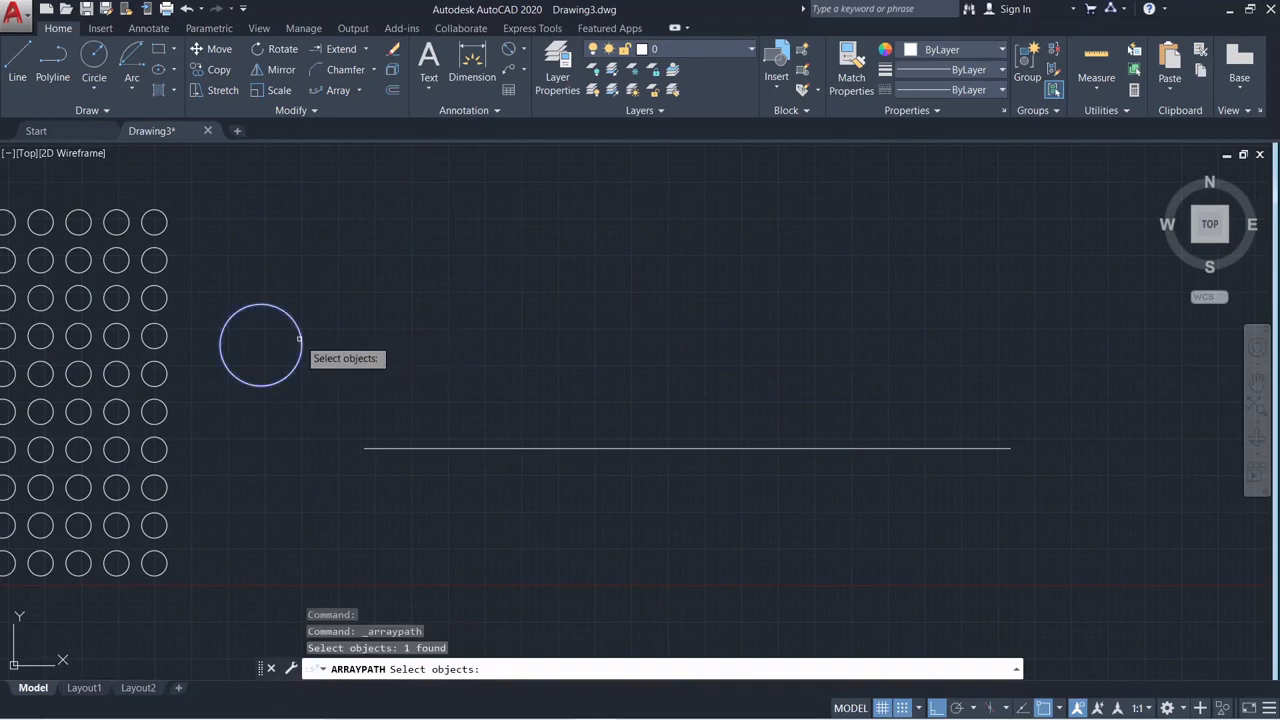
key("Return")
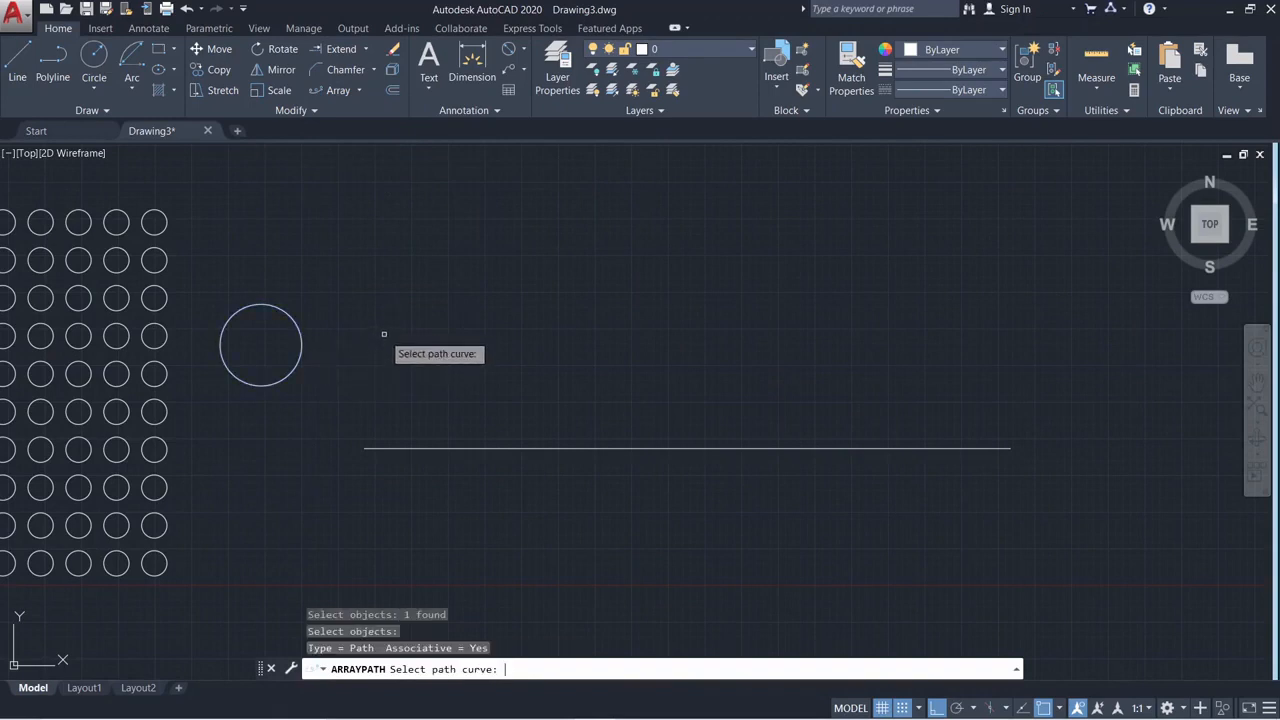
left_click(387, 445)
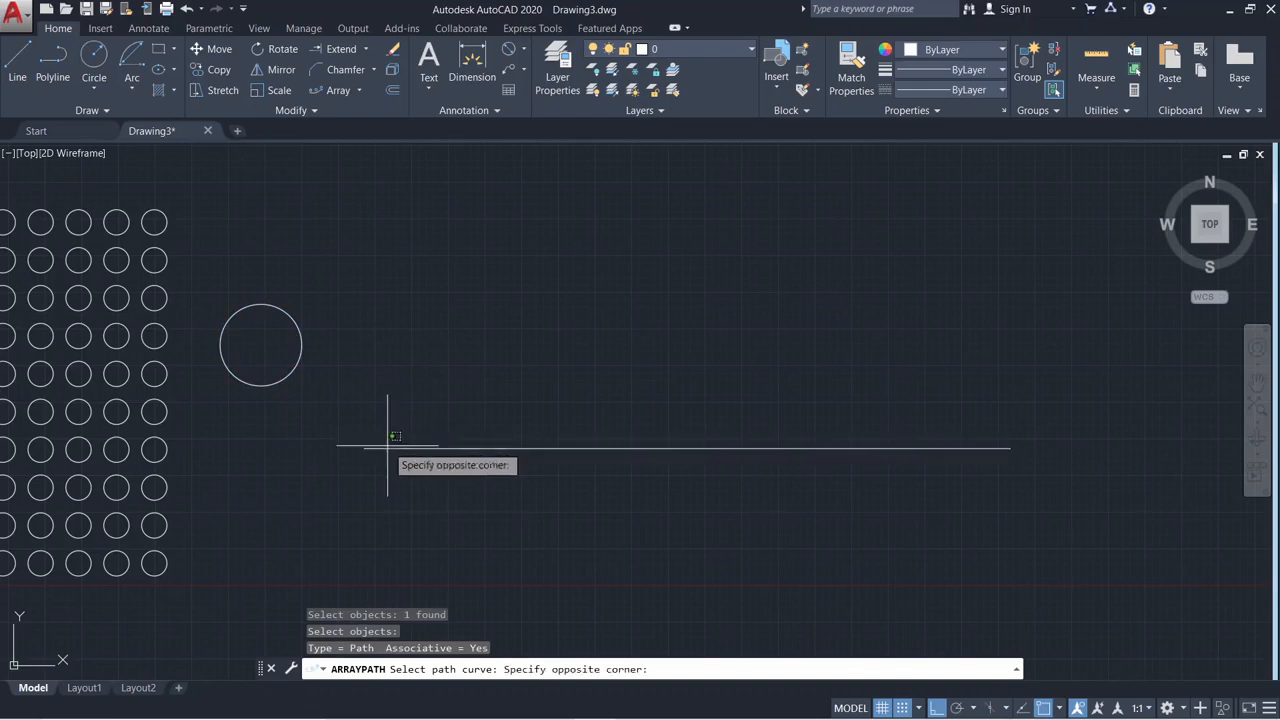
key("Return")
left_click(383, 447)
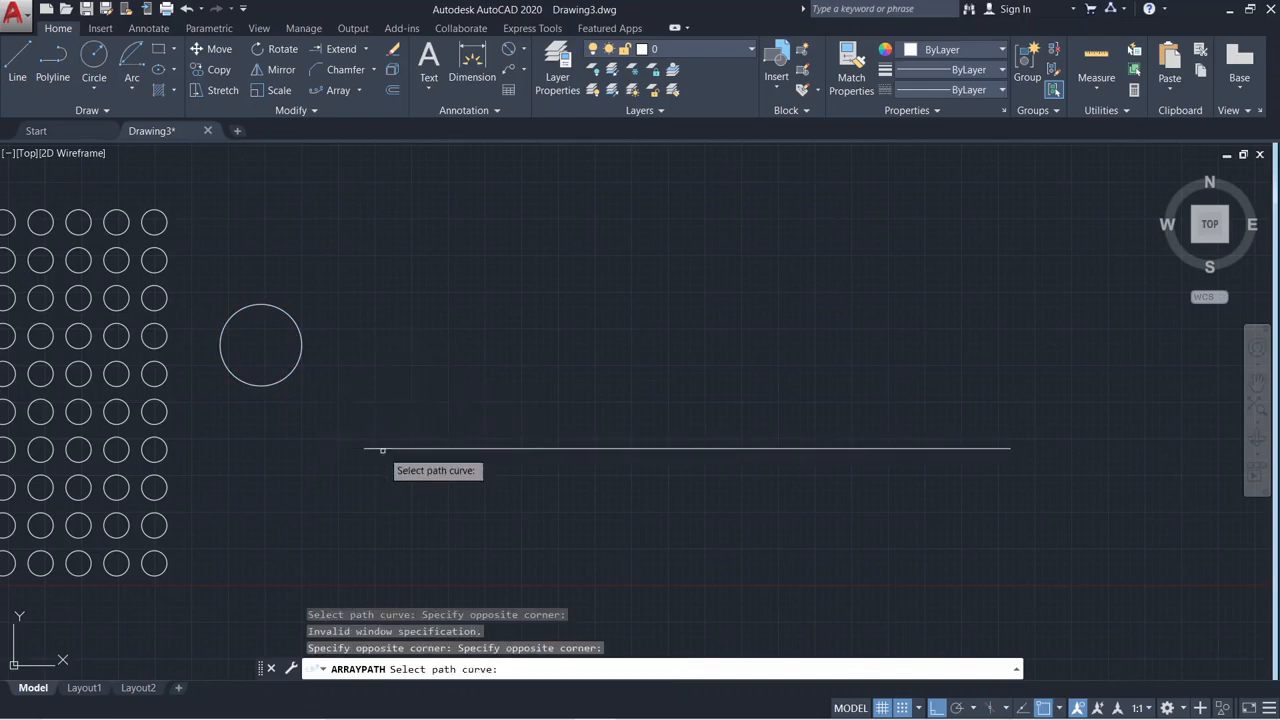
left_click(383, 448)
key("Escape")
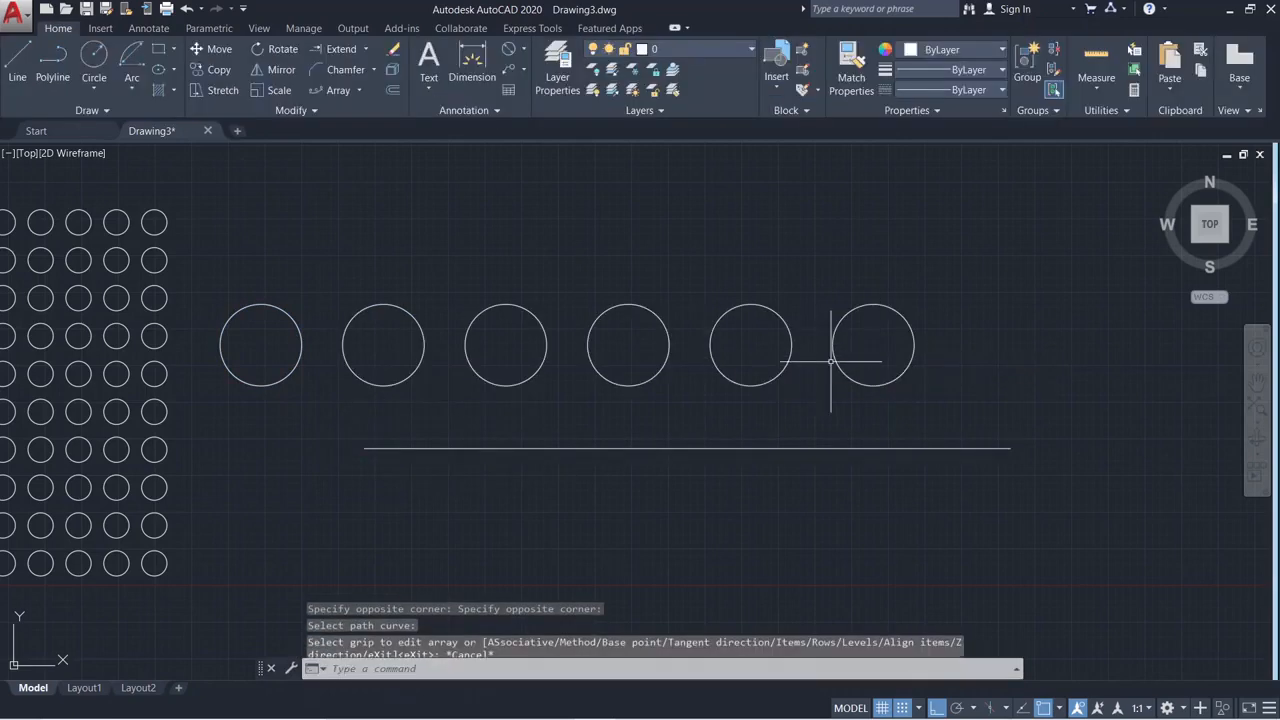
Set the path array of large circles to 4 rows and clear the selection
left_click(465, 367)
key("Escape")
left_click(466, 363)
left_click(483, 333)
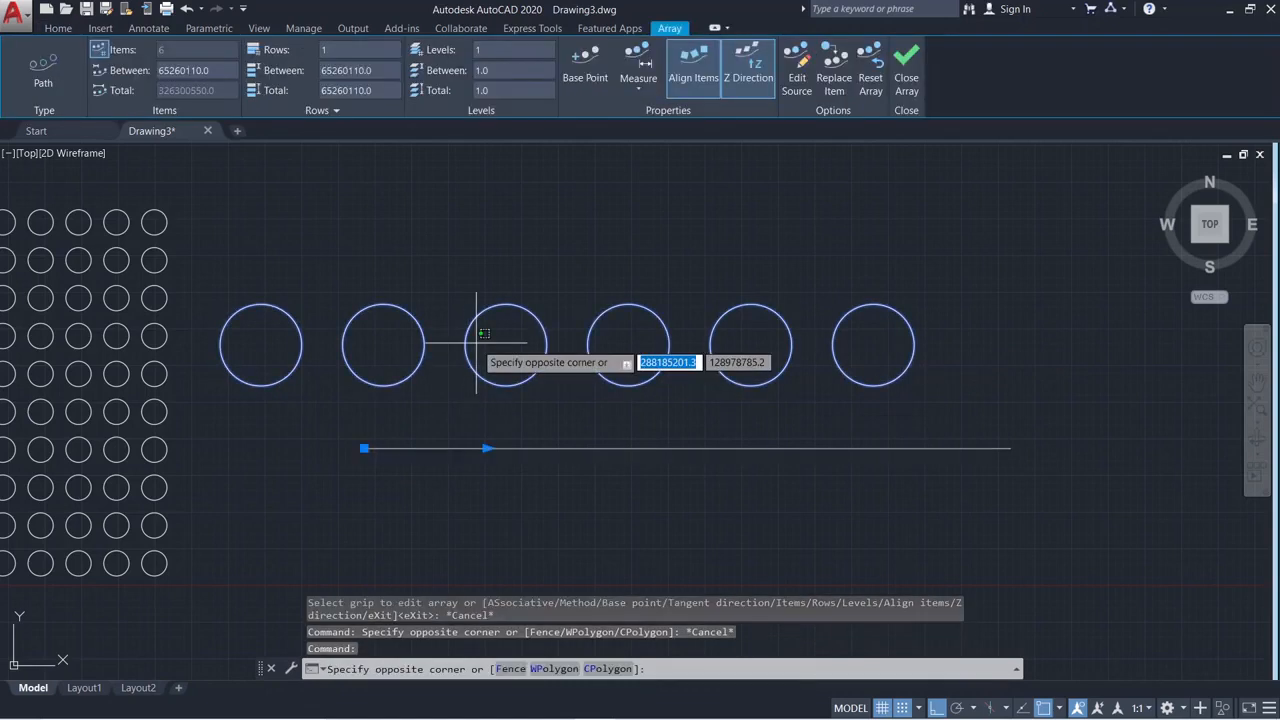
key("Escape")
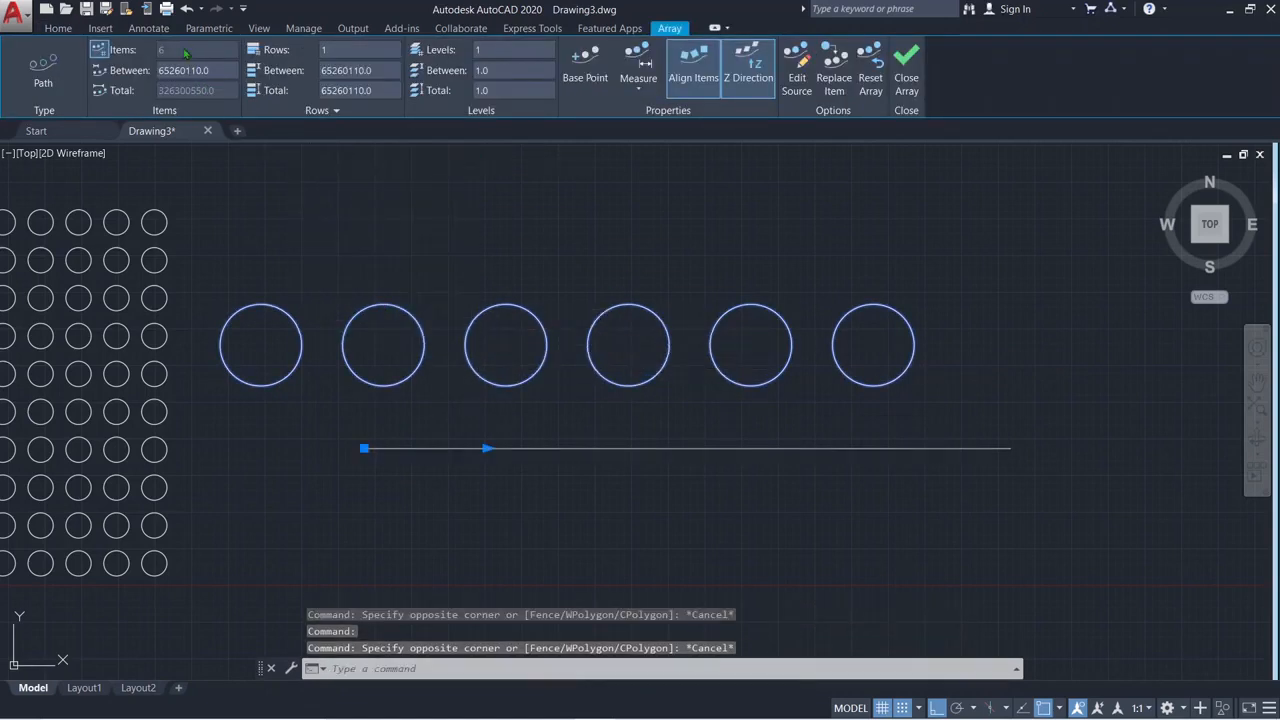
left_click(365, 53)
type("4")
key("Return")
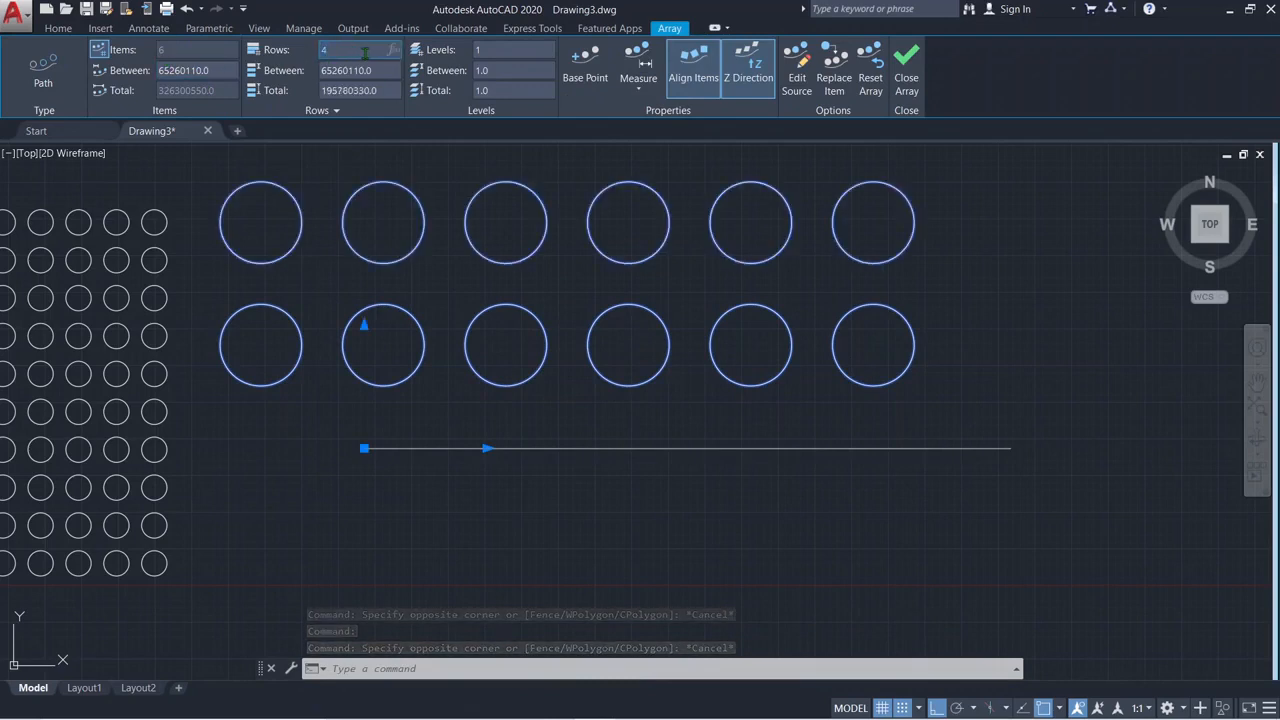
scroll(644, 395, "down", 6)
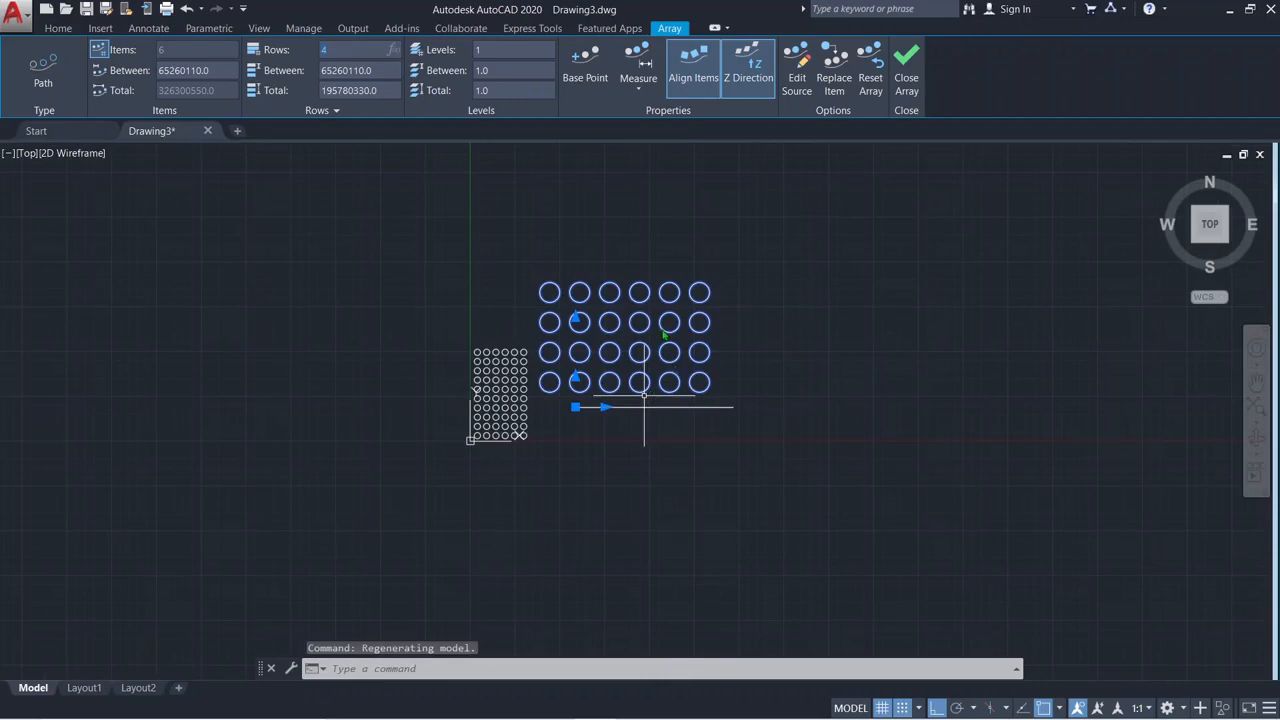
left_click(763, 379)
key("Escape")
left_click(758, 378)
left_click(757, 377)
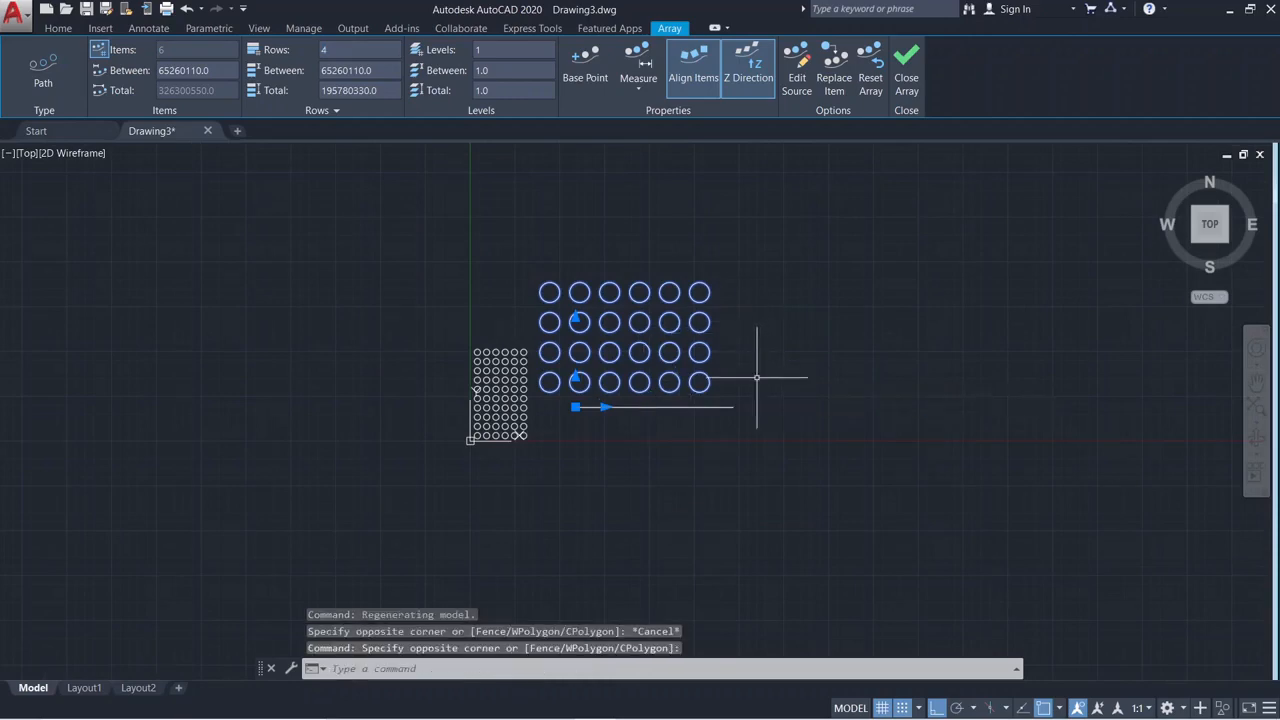
scroll(632, 320, "up", 6)
key("Escape")
key("Escape")
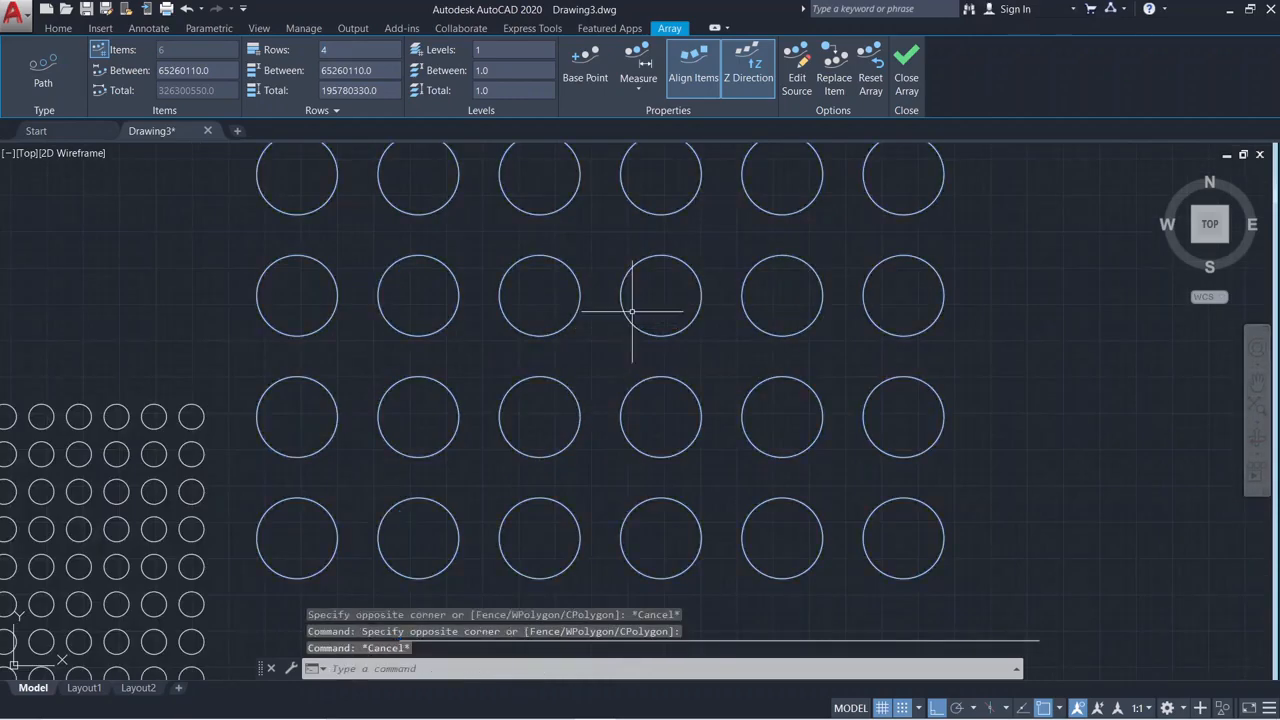
scroll(636, 302, "down", 4)
scroll(651, 294, "up", 2)
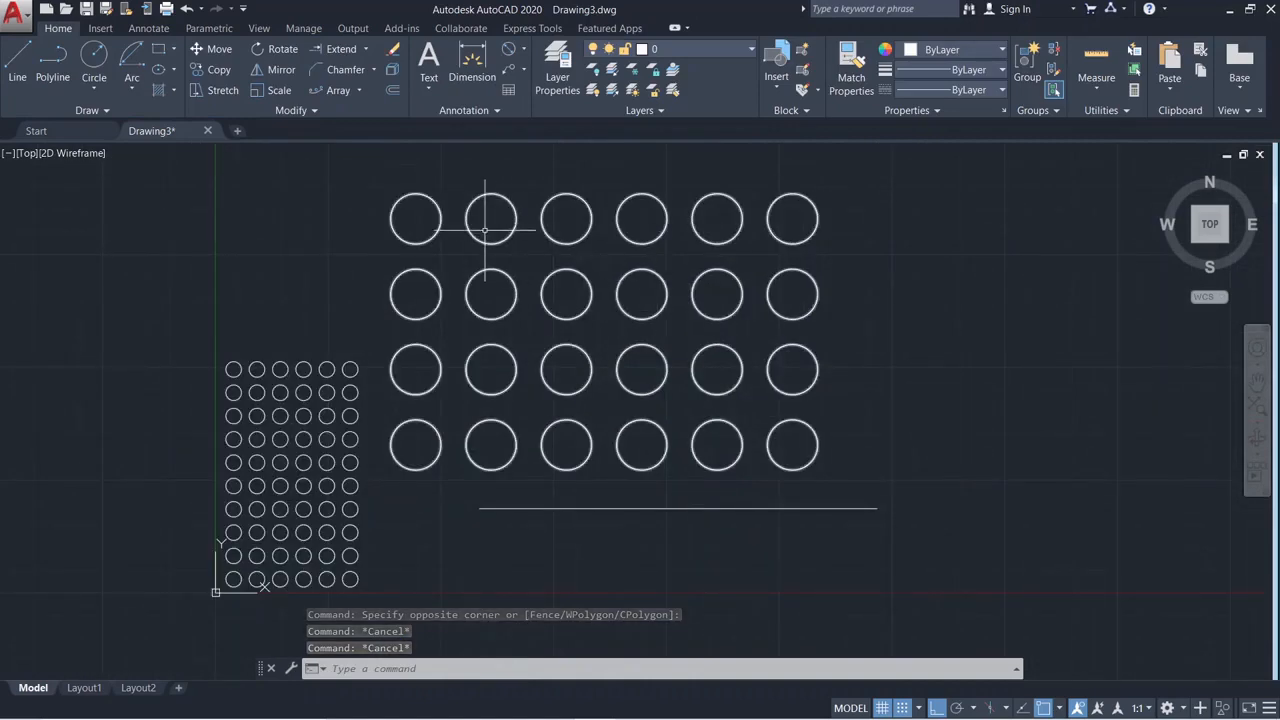
left_click(358, 91)
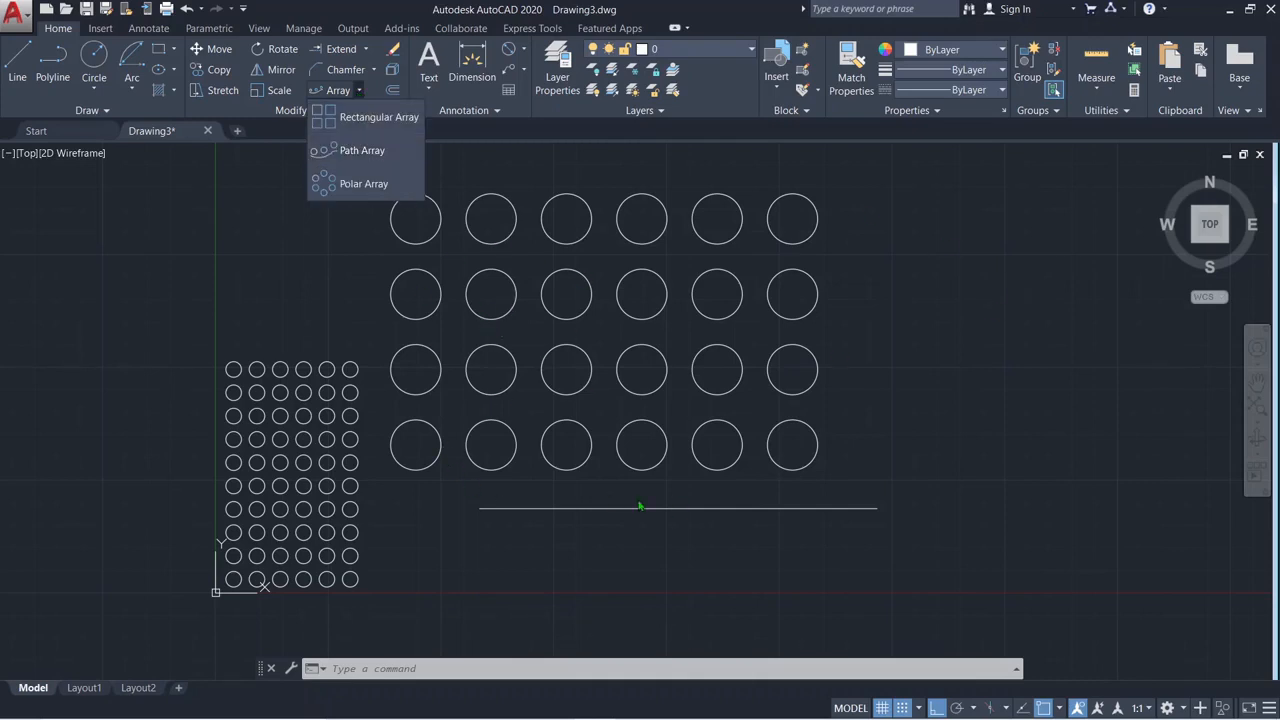
key("Escape")
key("Escape")
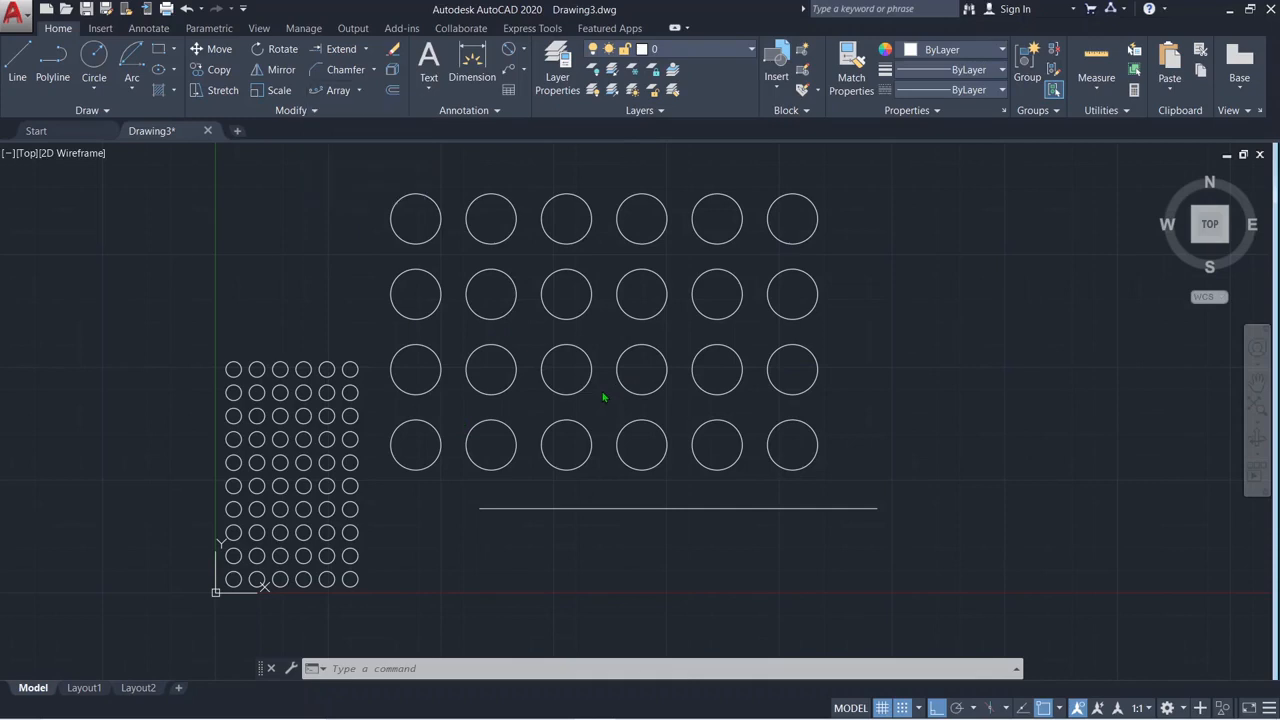
Draw a larger circle in the empty area to the right of the path array
mouse_move(623, 366)
middle_mouse_down()
mouse_move(243, 449)
mouse_move(173, 405)
middle_mouse_up()
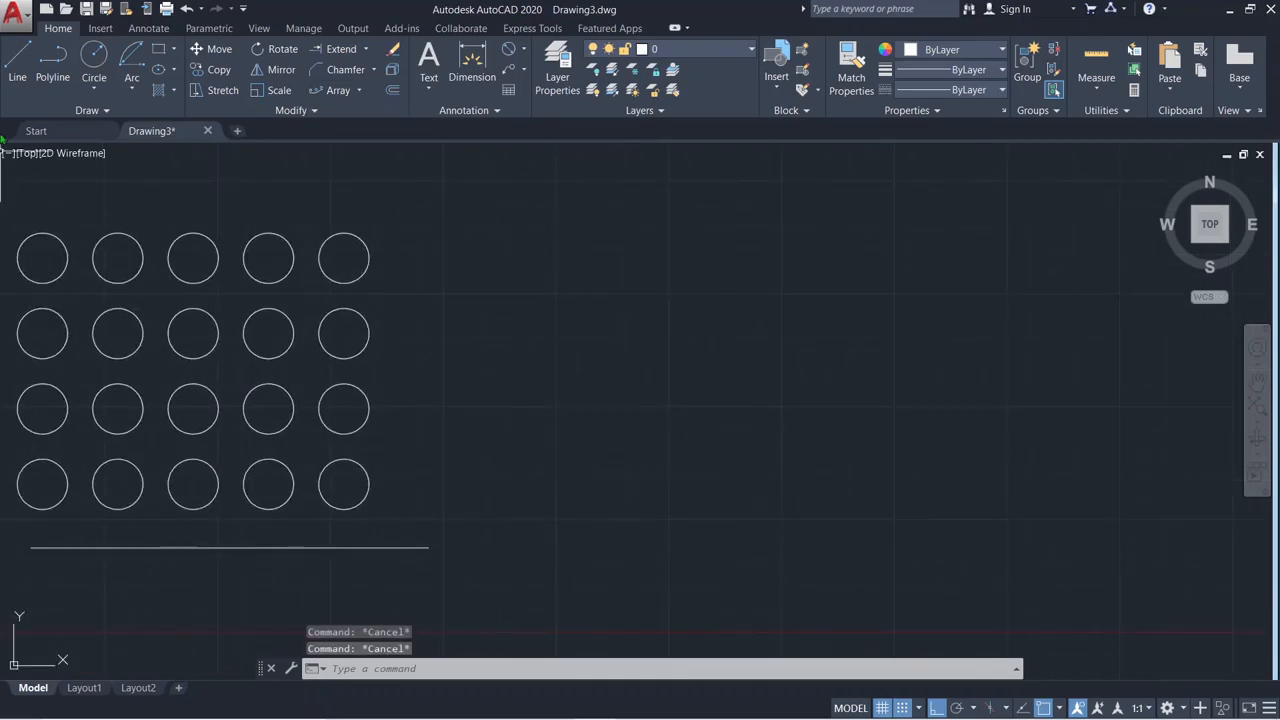
left_click(110, 86)
left_click(106, 126)
left_click(725, 323)
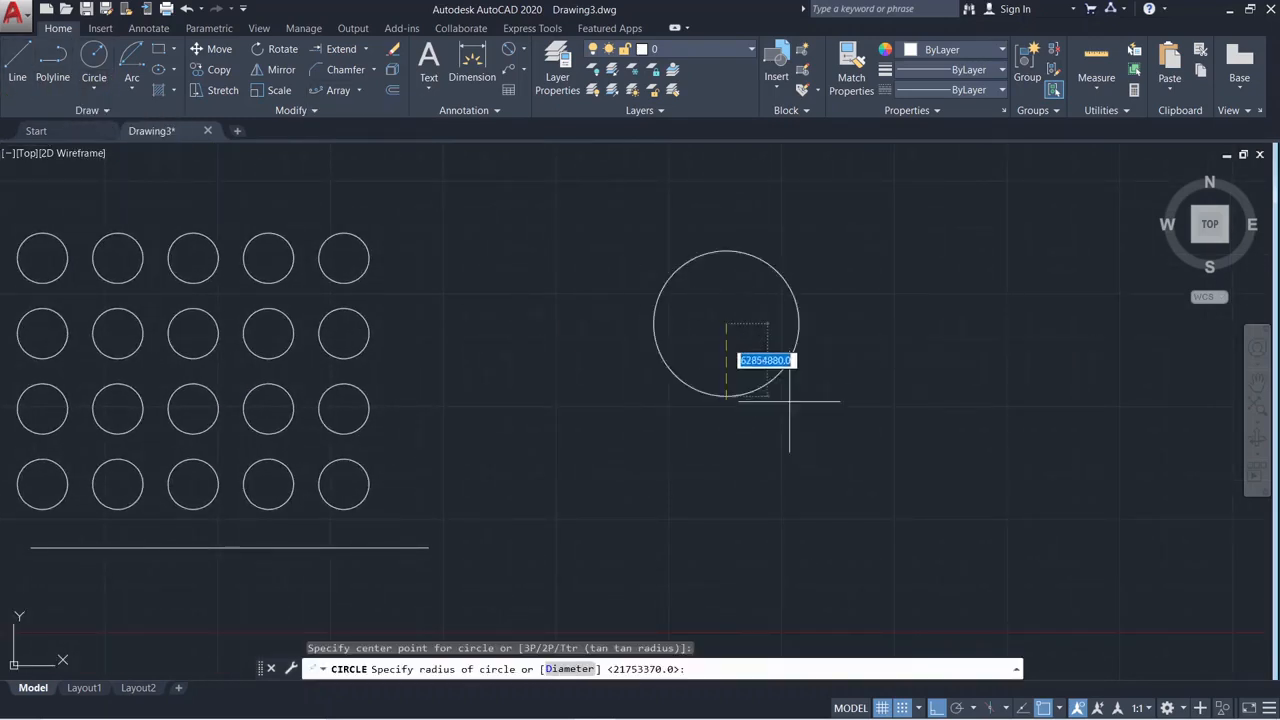
left_click(776, 373)
key("Escape")
Create a polar array of the new circle around a center point to its right
middle_click_drag(765, 375, 457, 423)
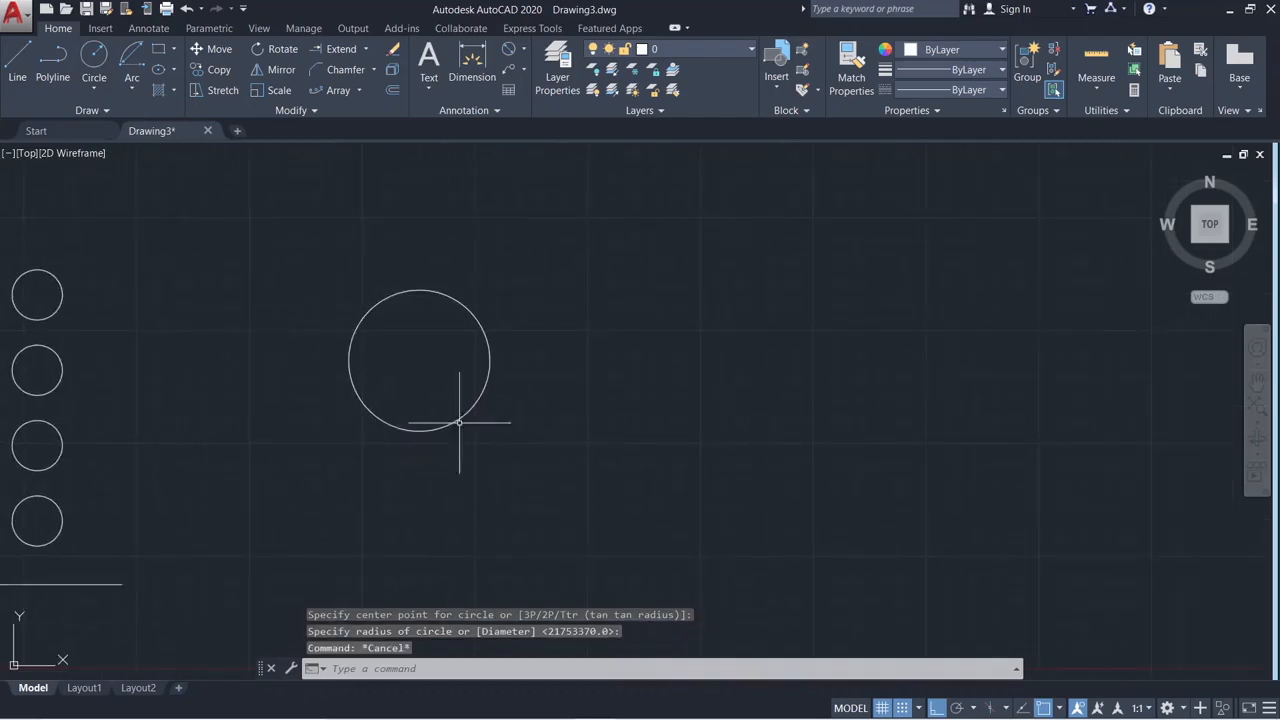
left_click(360, 90)
left_click(345, 183)
left_click(479, 318)
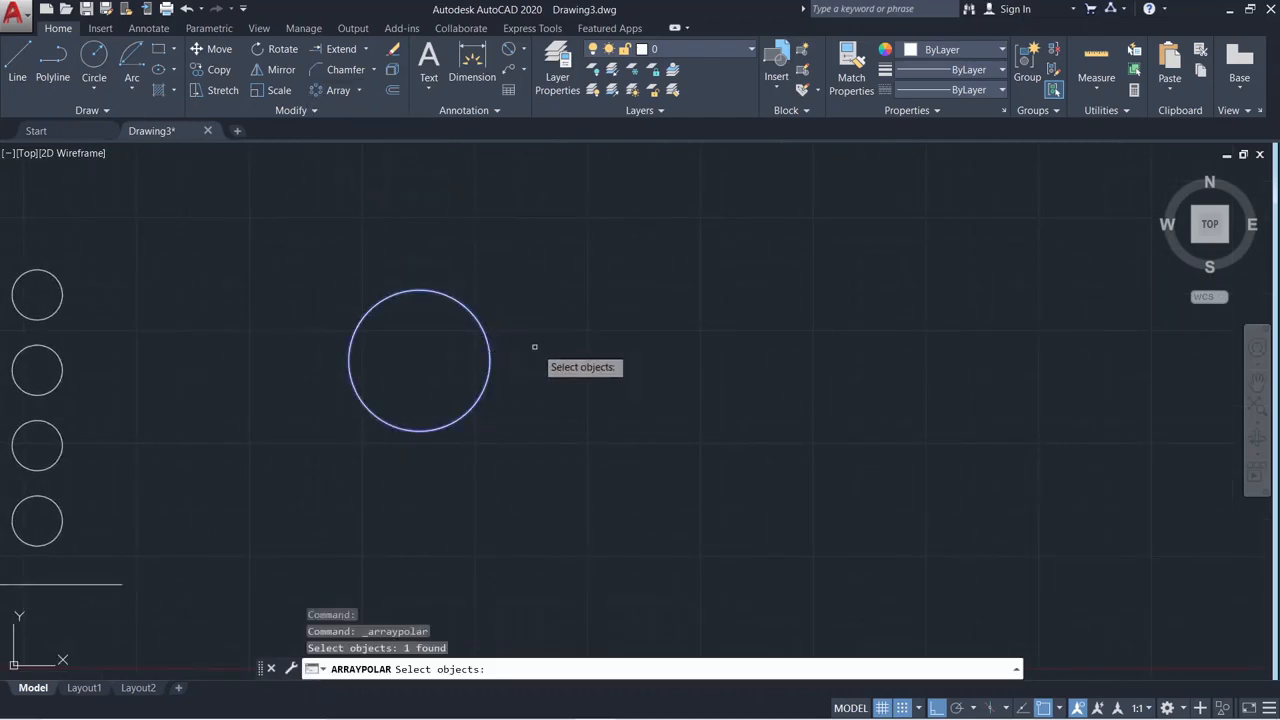
key("Return")
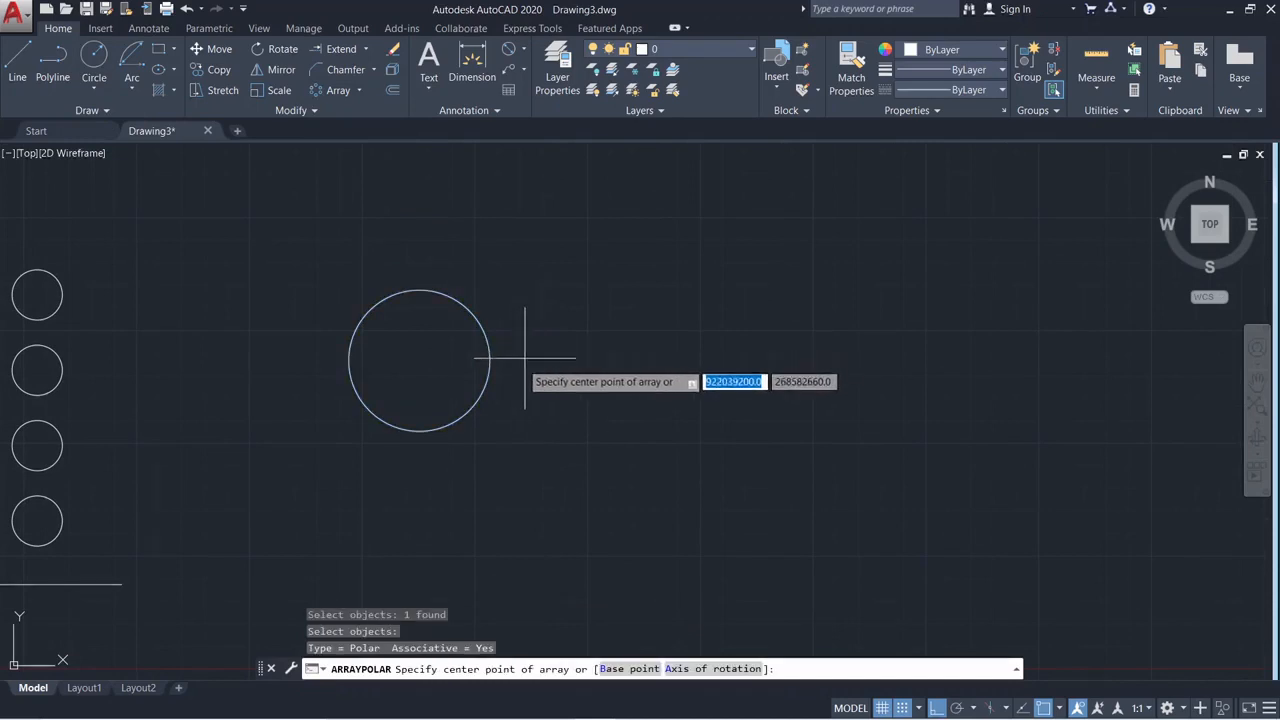
left_click(728, 374)
scroll(703, 469, "down", 4)
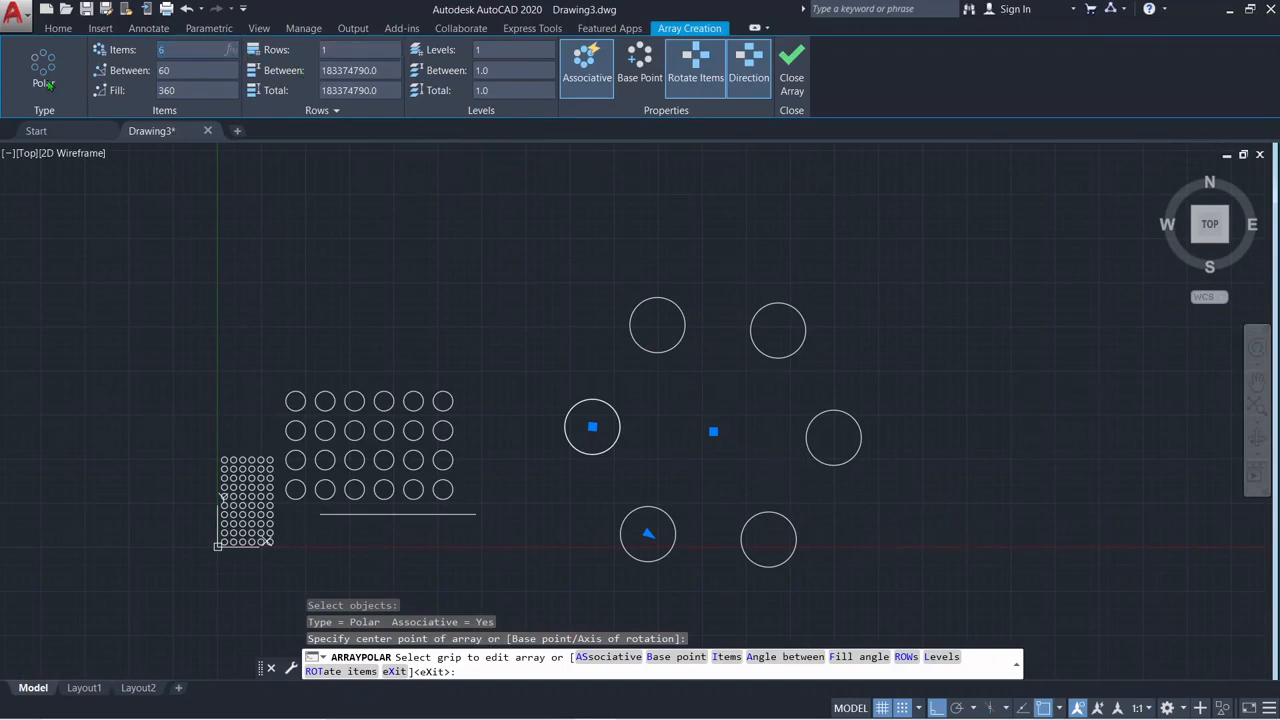
Set the polar array to 8 items
type("8")
key("Return")
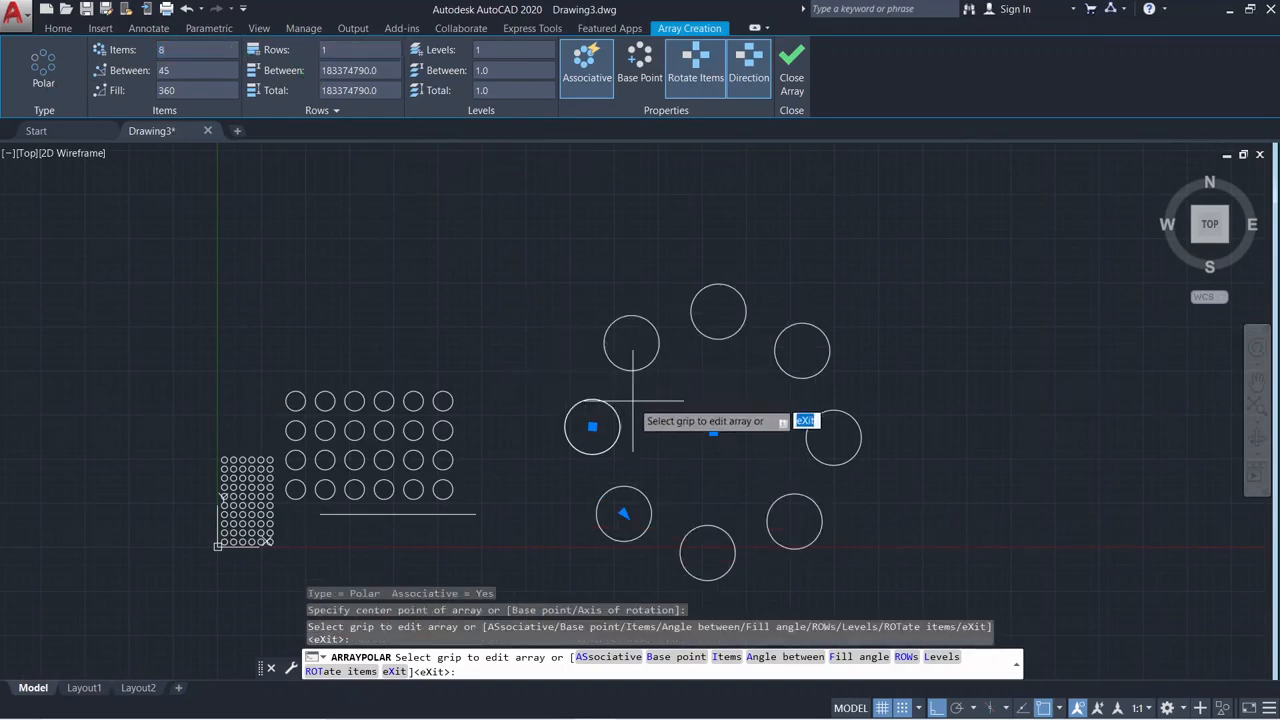
scroll(633, 402, "down", 2)
scroll(648, 421, "up", 2)
middle_click_drag(648, 421, 531, 365)
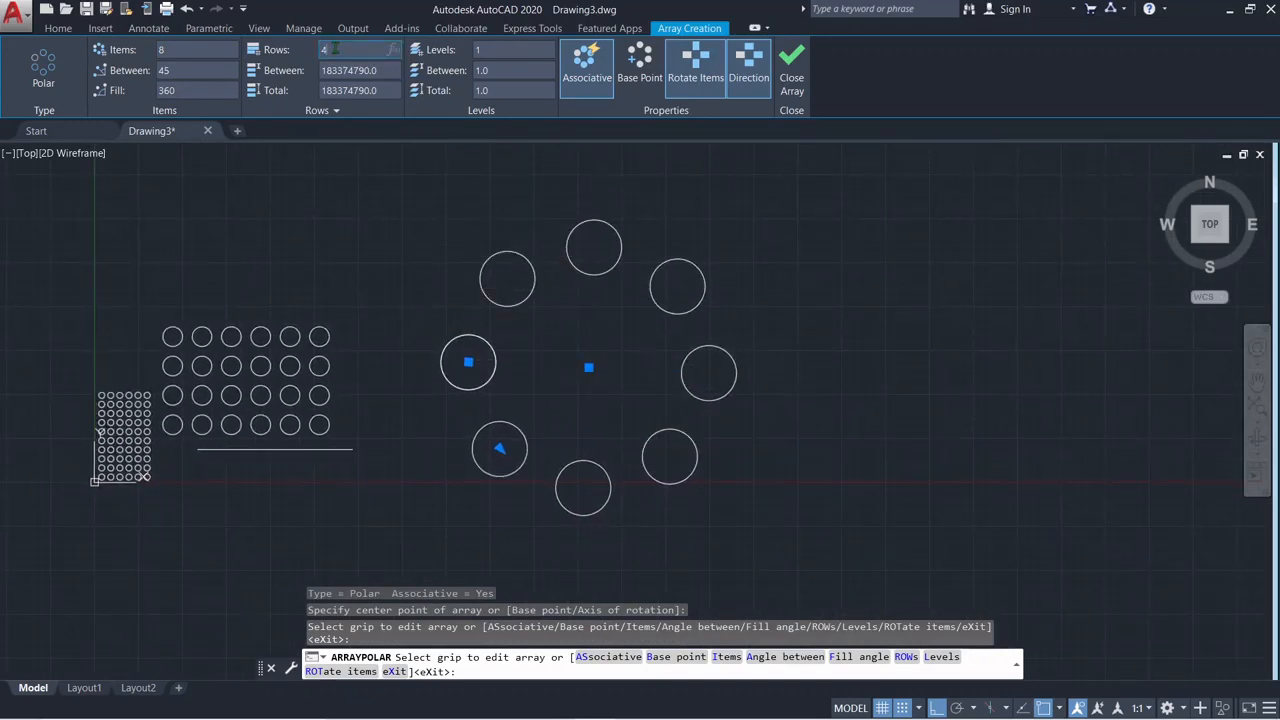
Set the polar array to 4 rows and finish the array
left_click(335, 49)
type("4")
key("Return")
scroll(490, 169, "down", 3)
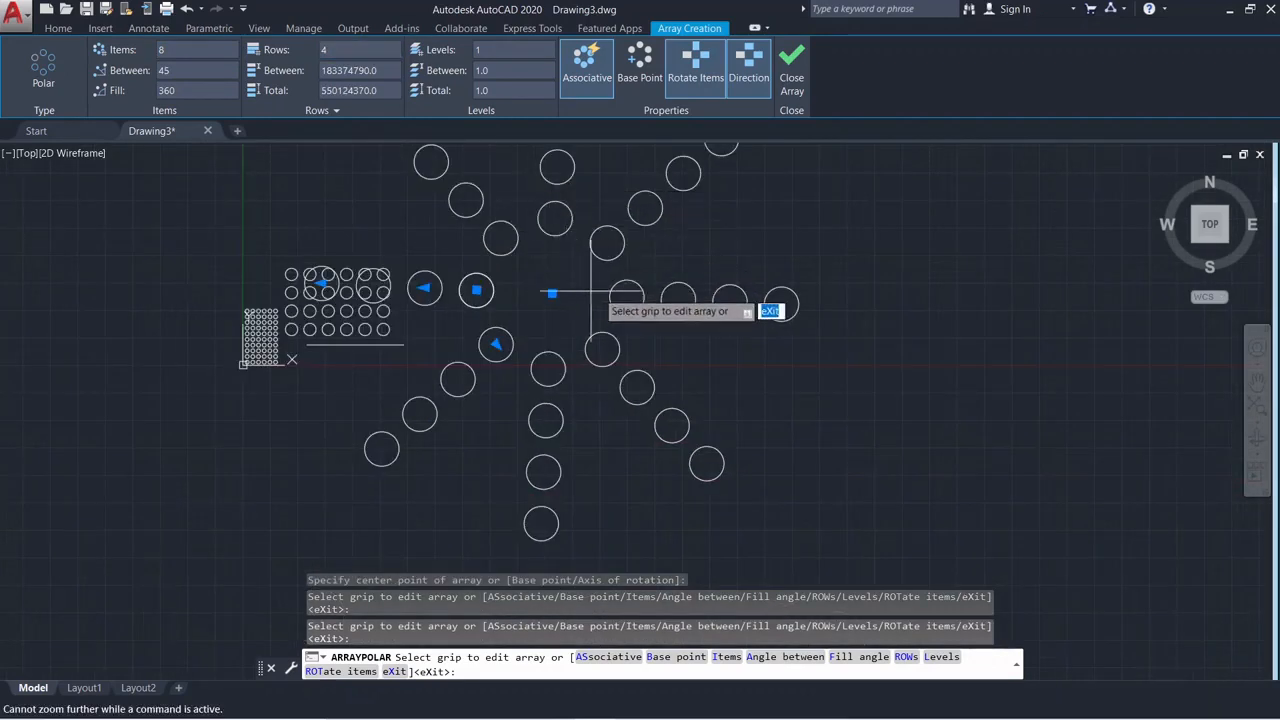
middle_click_drag(560, 346, 454, 416)
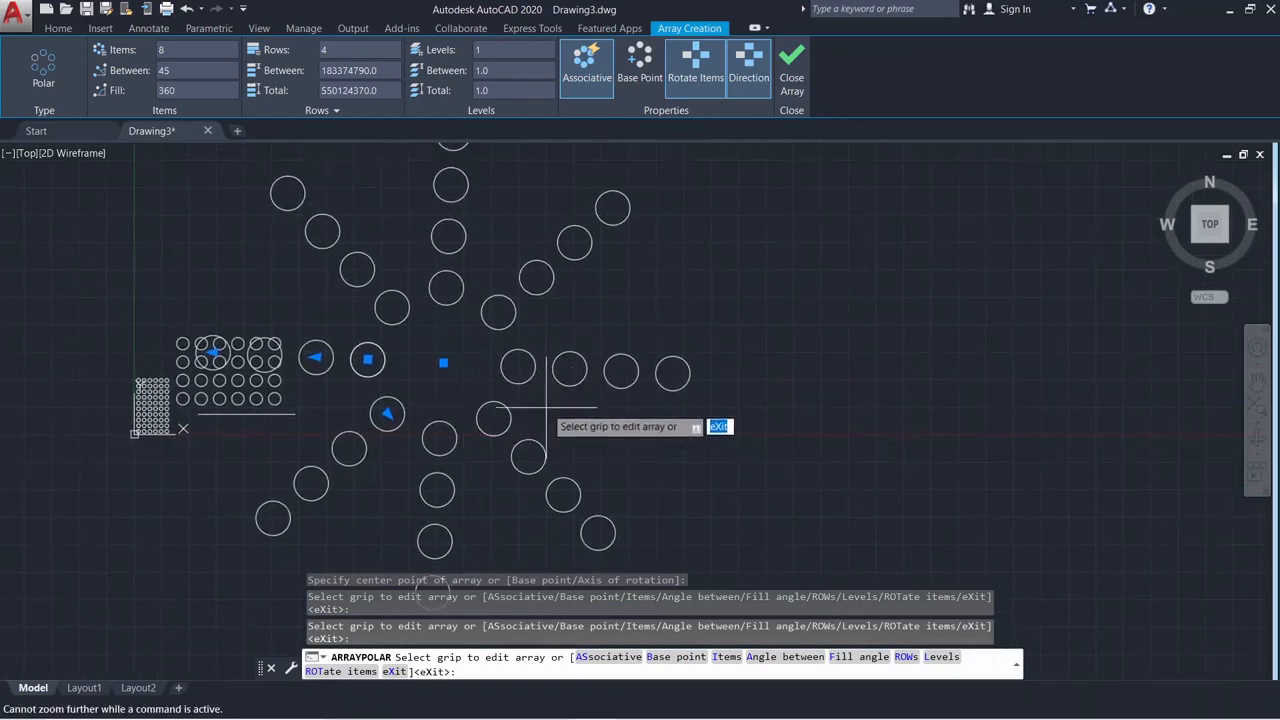
key("Escape")
Examine the radiating rows of circles in the finished polar array
scroll(569, 369, "down", 5)
scroll(580, 350, "up", 4)
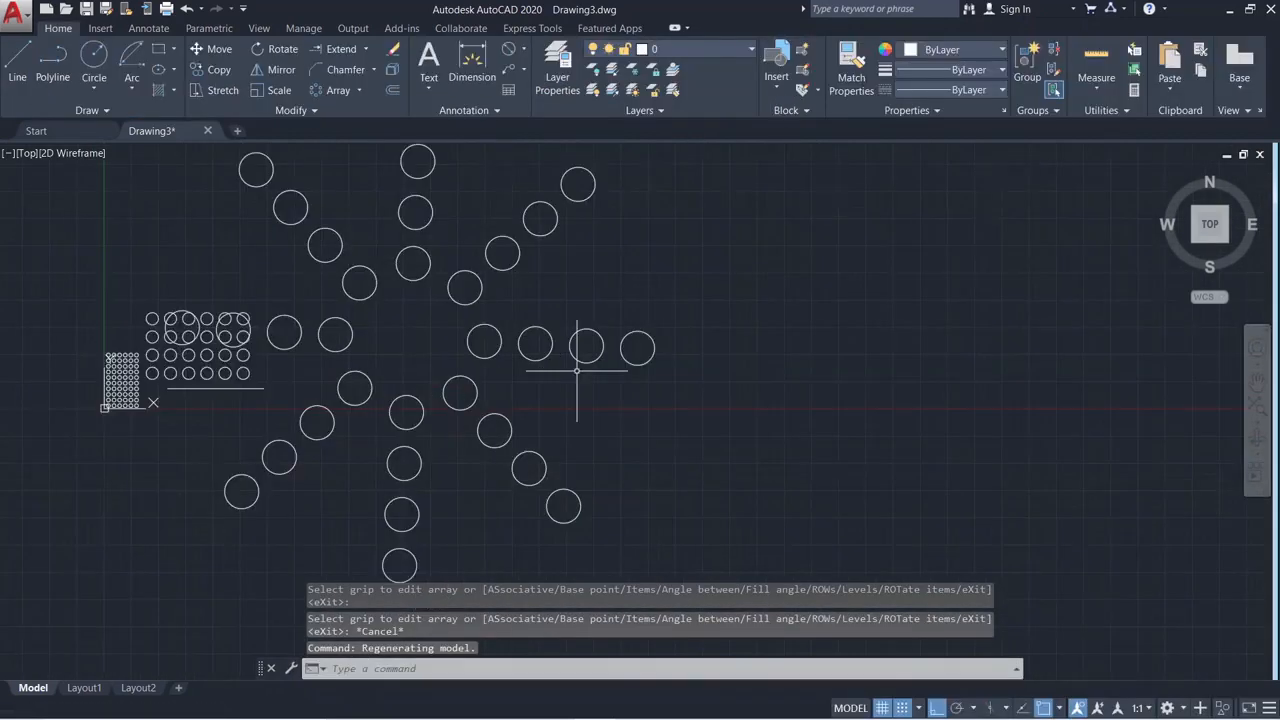
scroll(576, 370, "down", 1)
scroll(572, 384, "up", 5)
scroll(500, 429, "down", 5)
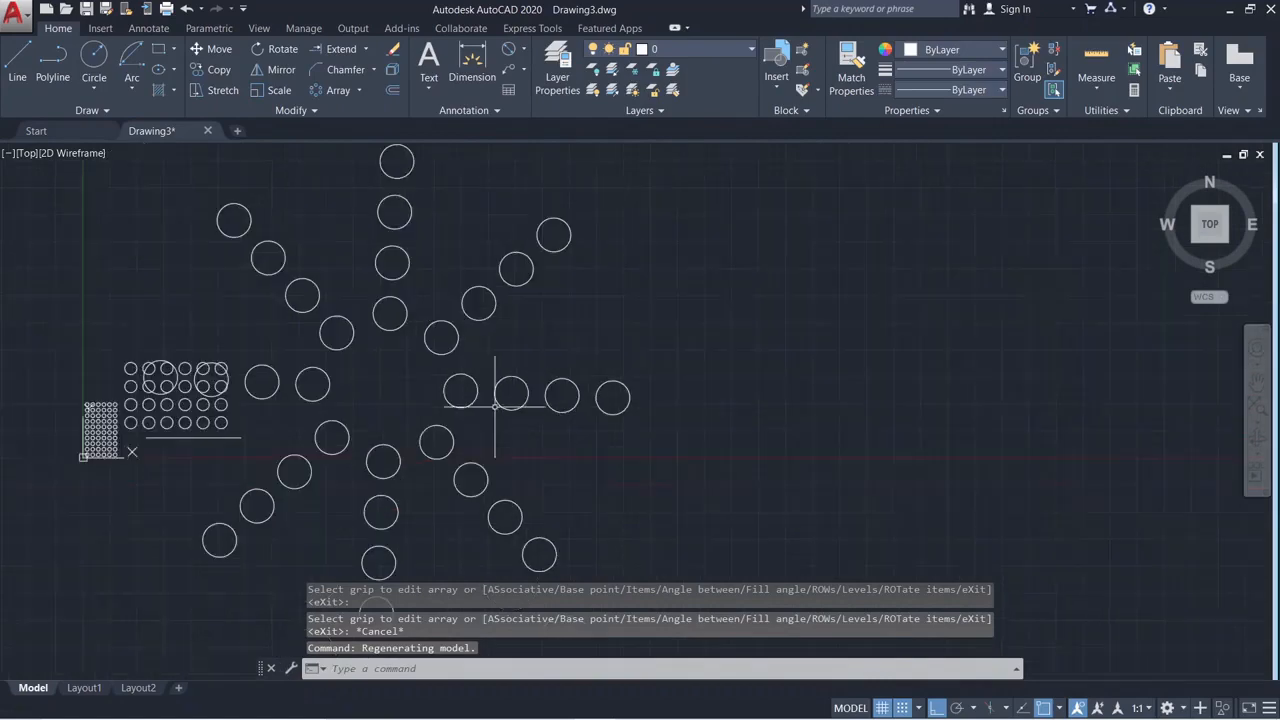
scroll(427, 390, "up", 2)
key("Escape")
key("Escape")
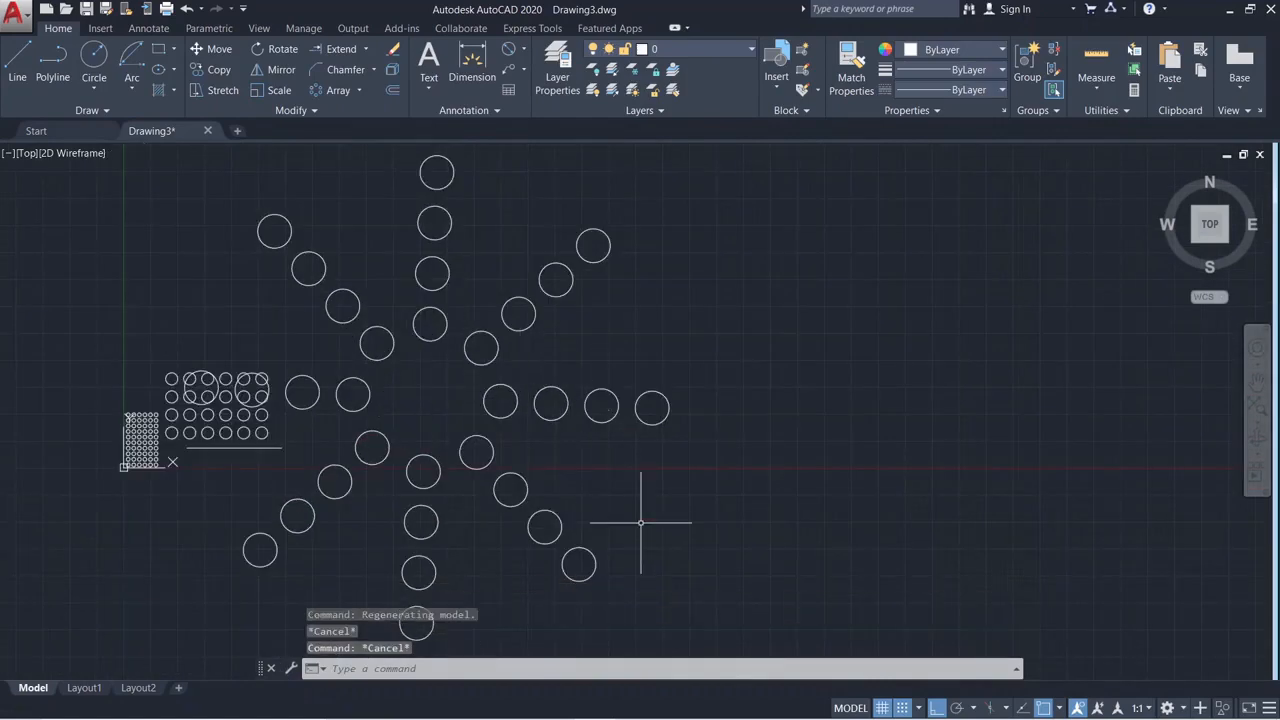
Erase all the arrays and the long horizontal line from the drawing
scroll(663, 537, "down", 2)
left_click(702, 588)
left_click(289, 257)
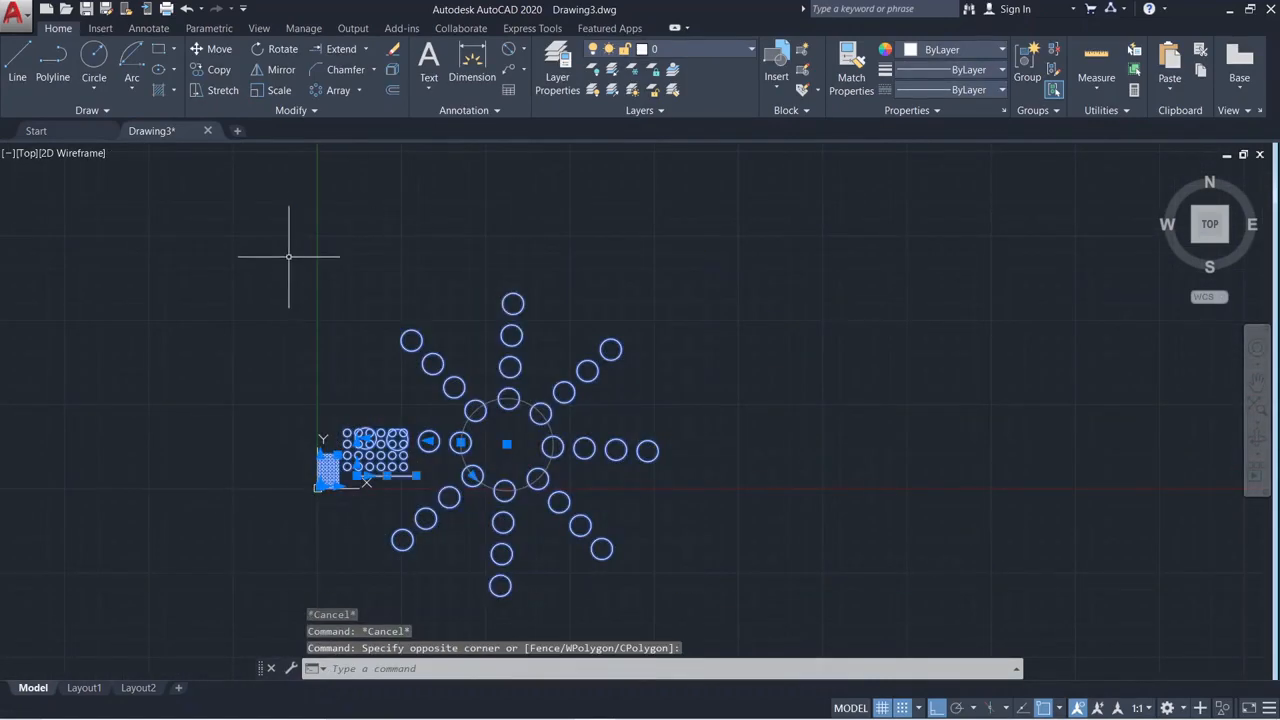
key("Delete")
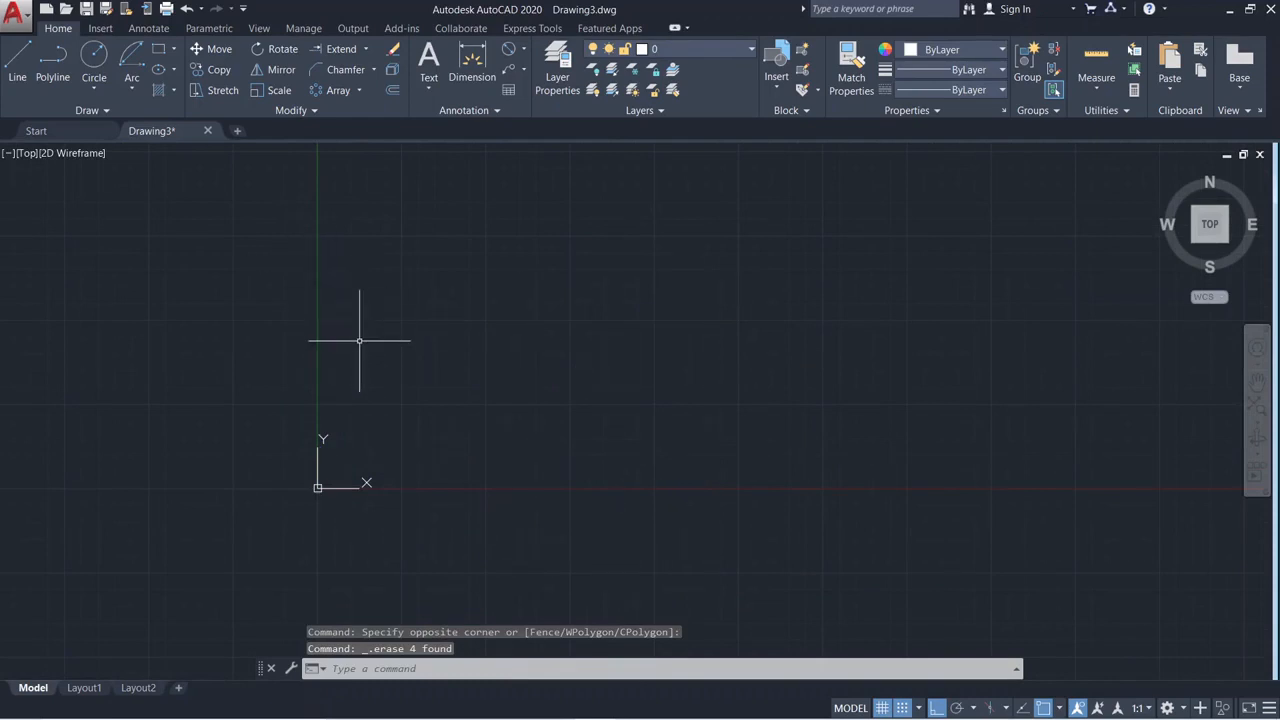
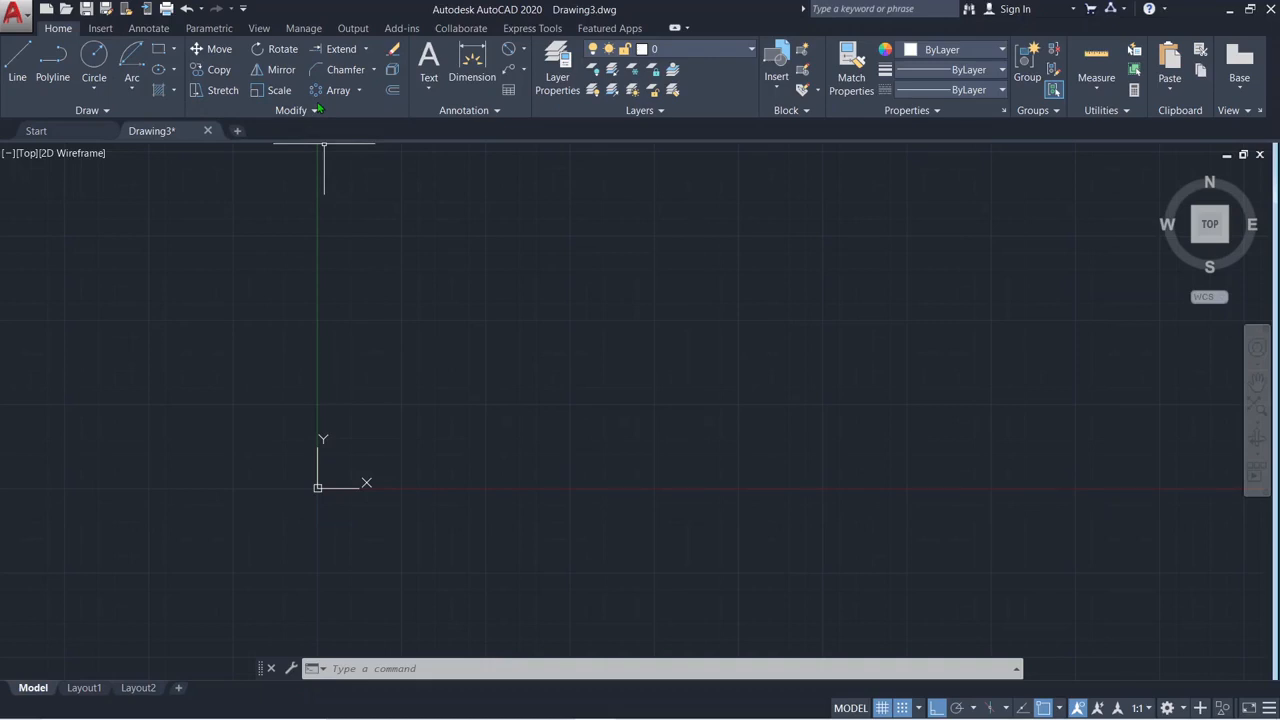
Draw a horizontal line in the empty area above and to the right of the origin
left_click(18, 70)
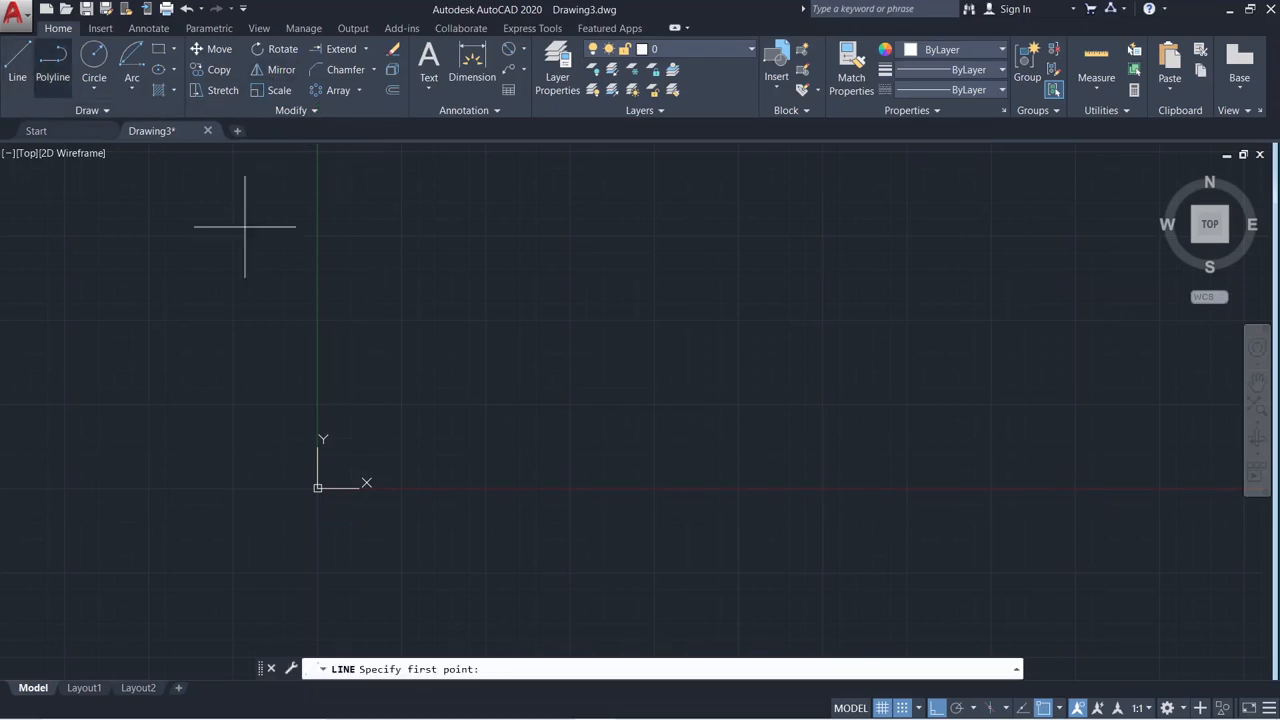
left_click(534, 277)
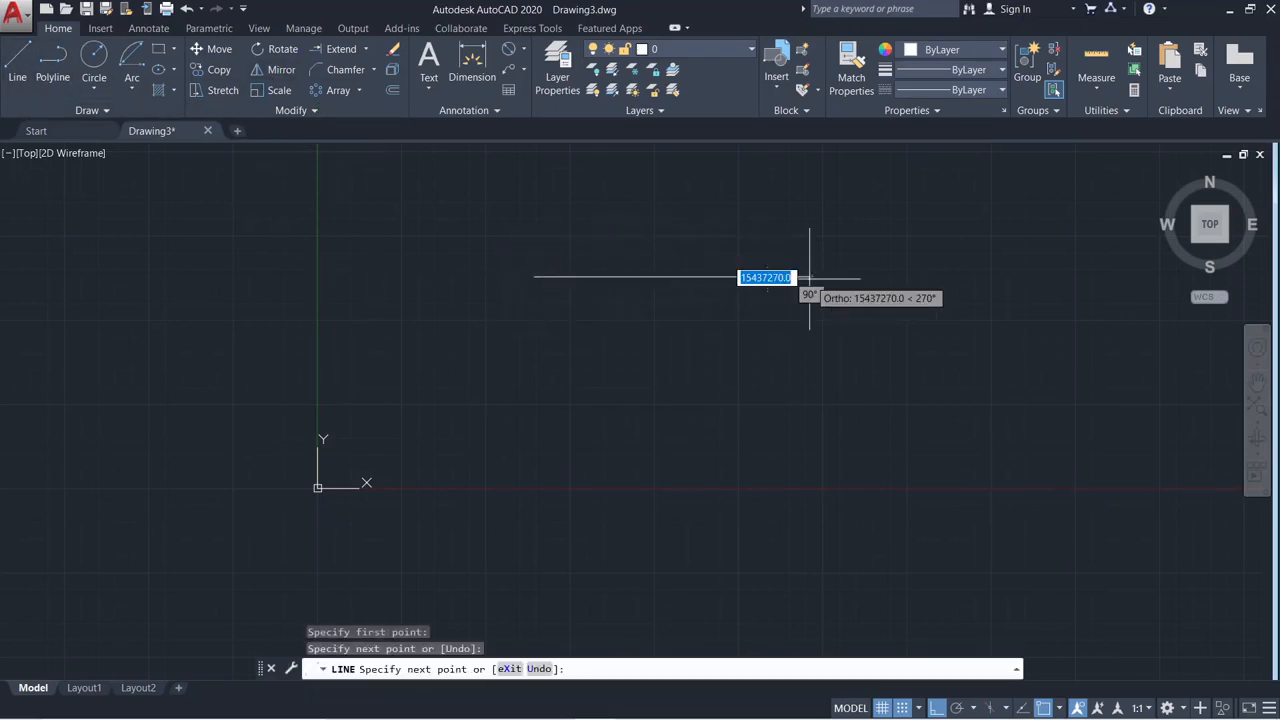
key("Escape")
Draw a separate vertical line below the horizontal line
middle_click_drag(441, 388, 490, 241)
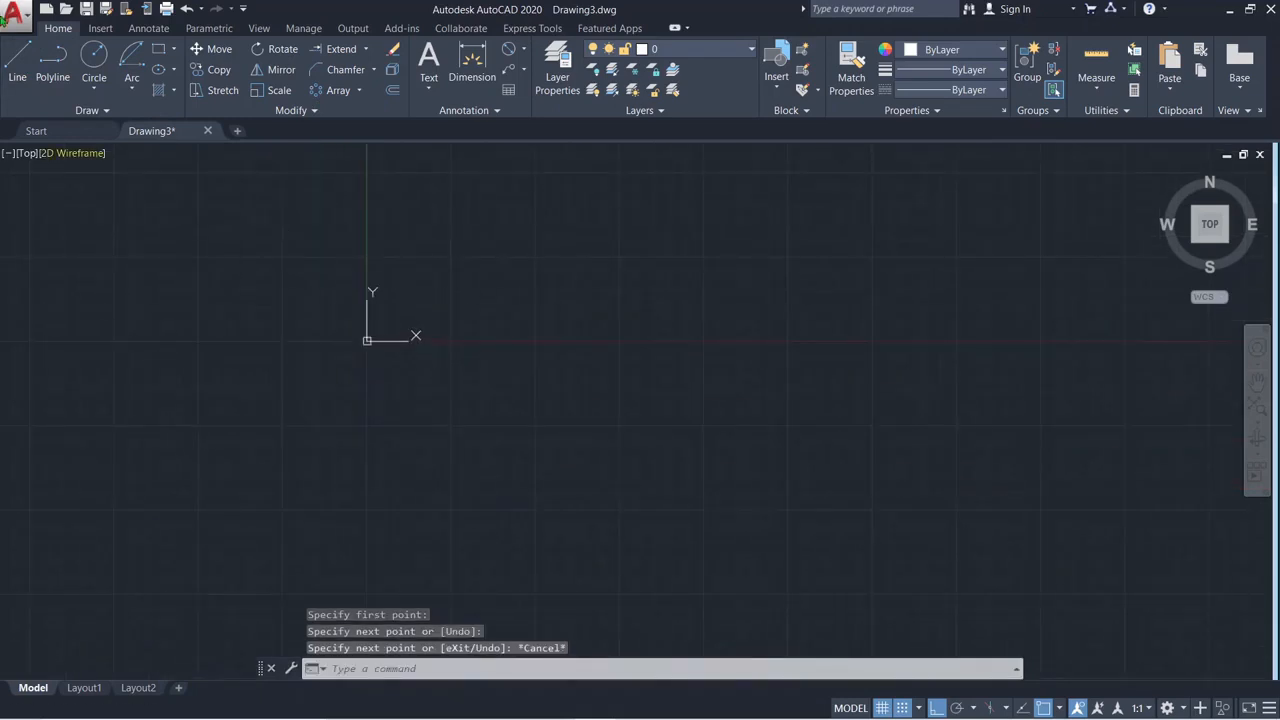
left_click(18, 65)
left_click(578, 327)
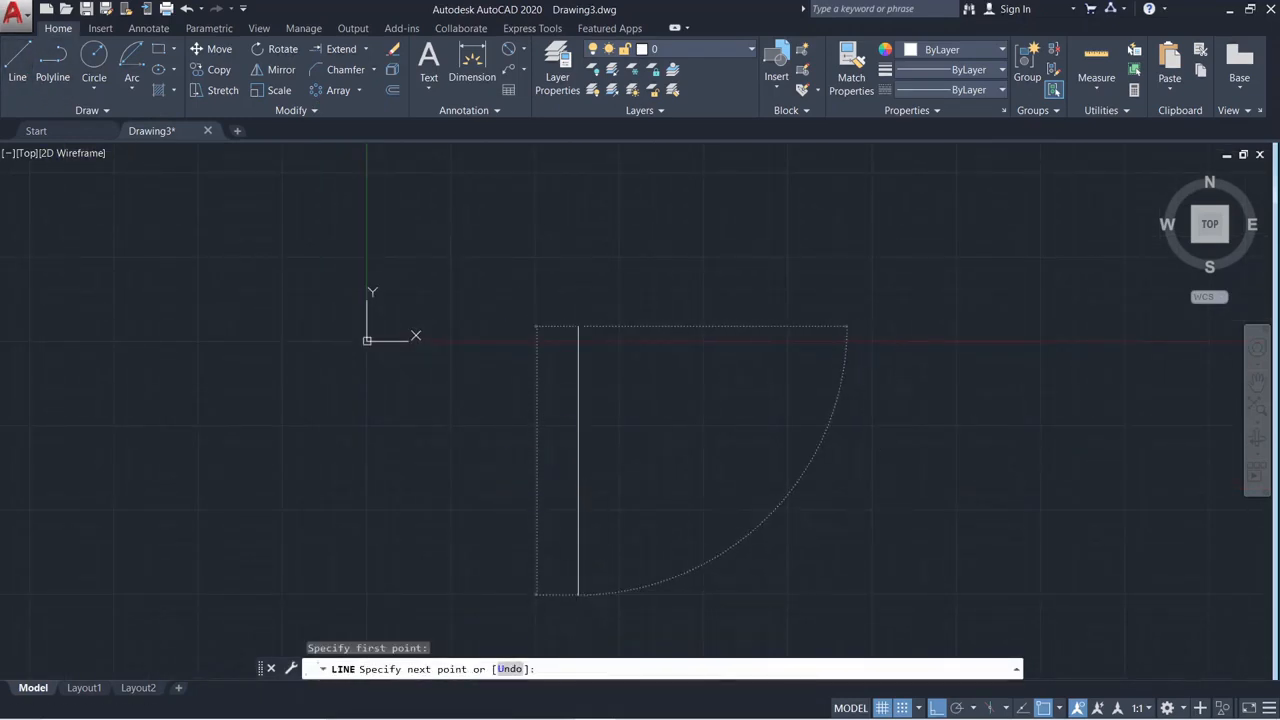
left_click(578, 594)
key("Escape")
Offset the horizontal line by 100 toward its lower side and zoom in on it to check the result
scroll(785, 520, "down", 2)
middle_click_drag(780, 520, 566, 549)
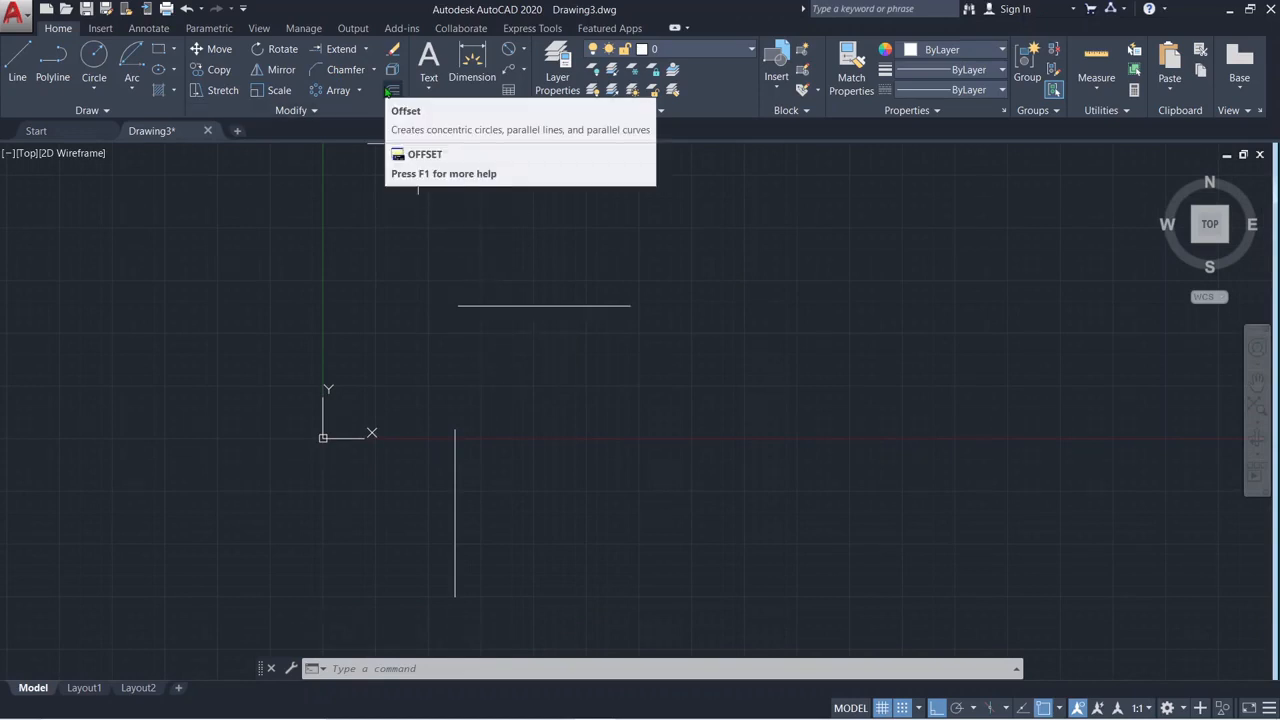
left_click(391, 90)
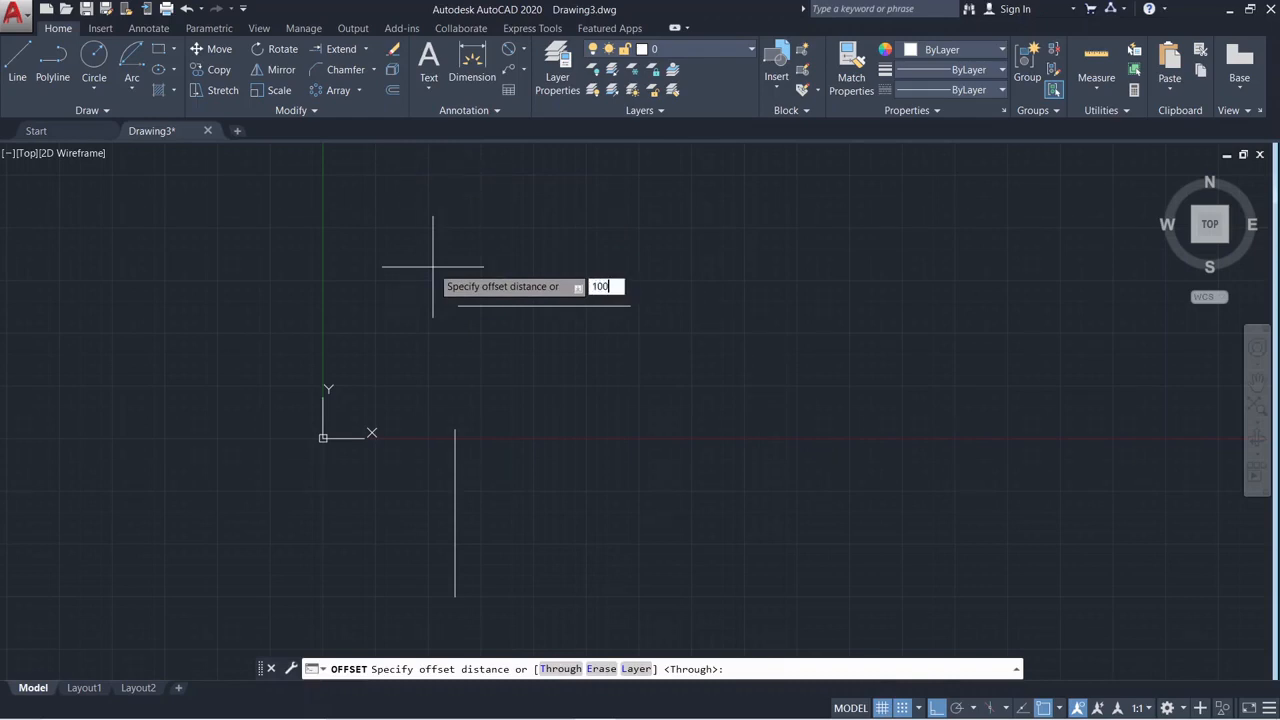
key("Return")
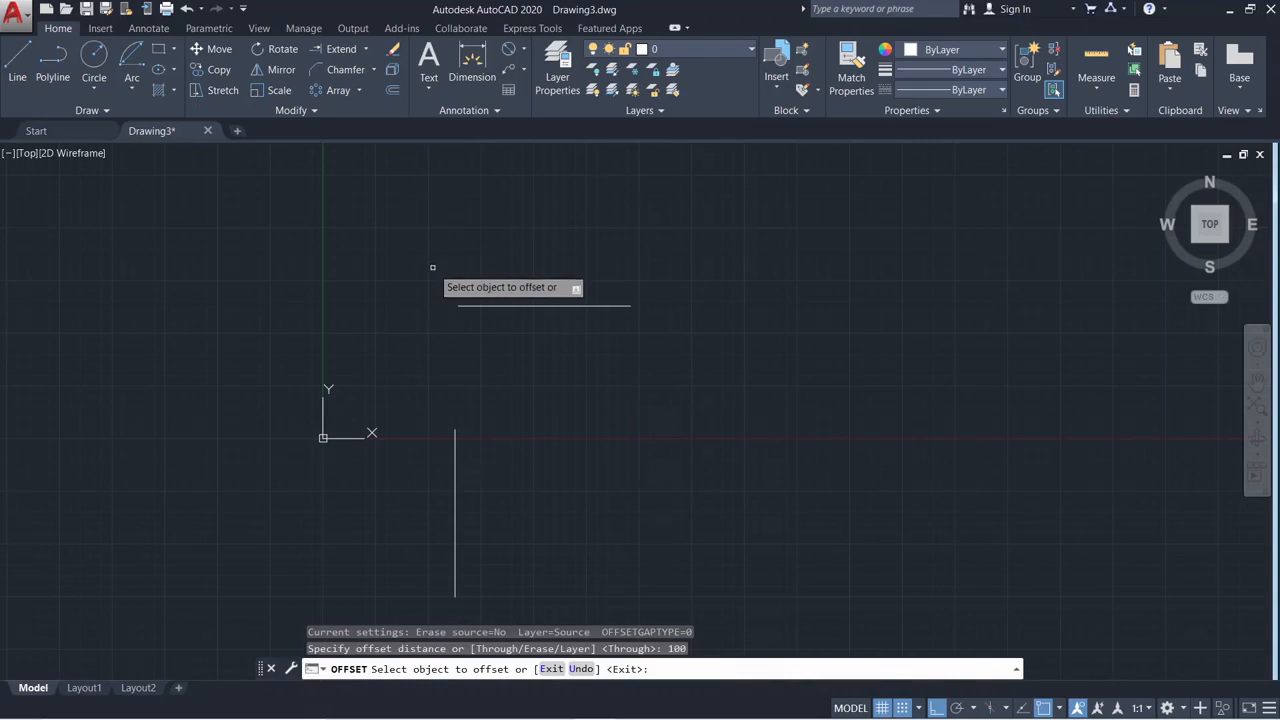
left_click(488, 305)
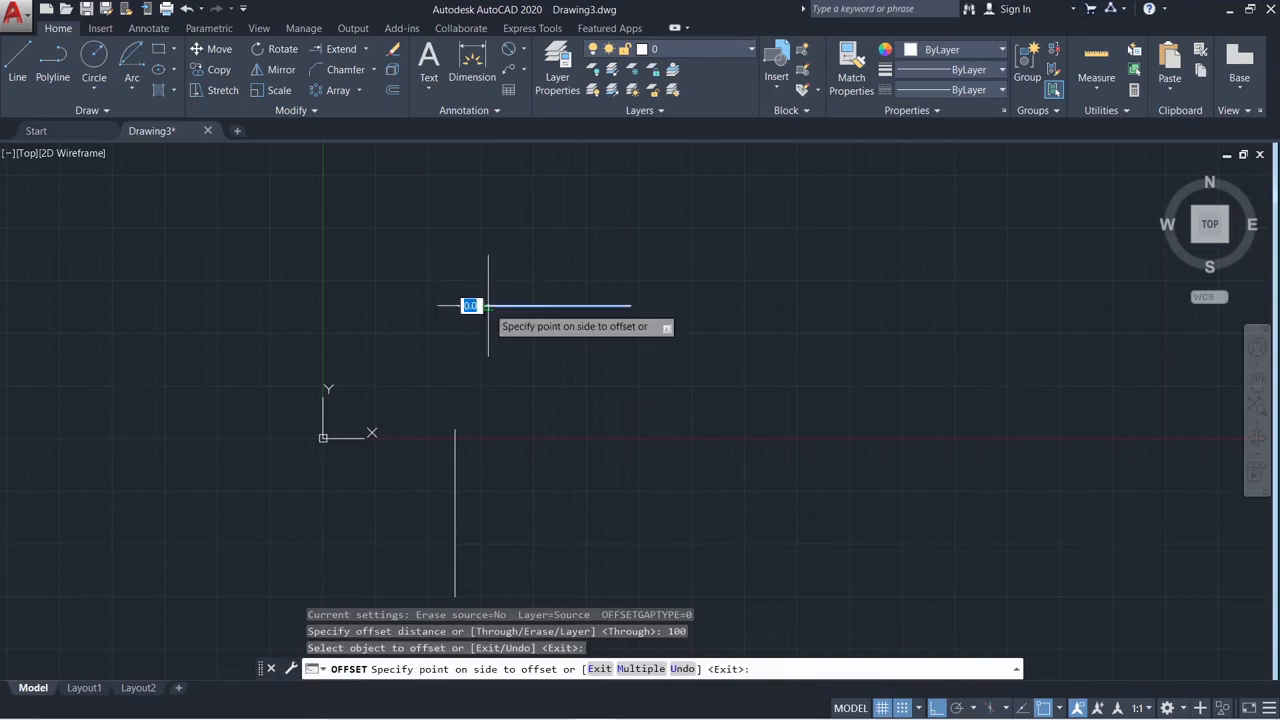
left_click(500, 359)
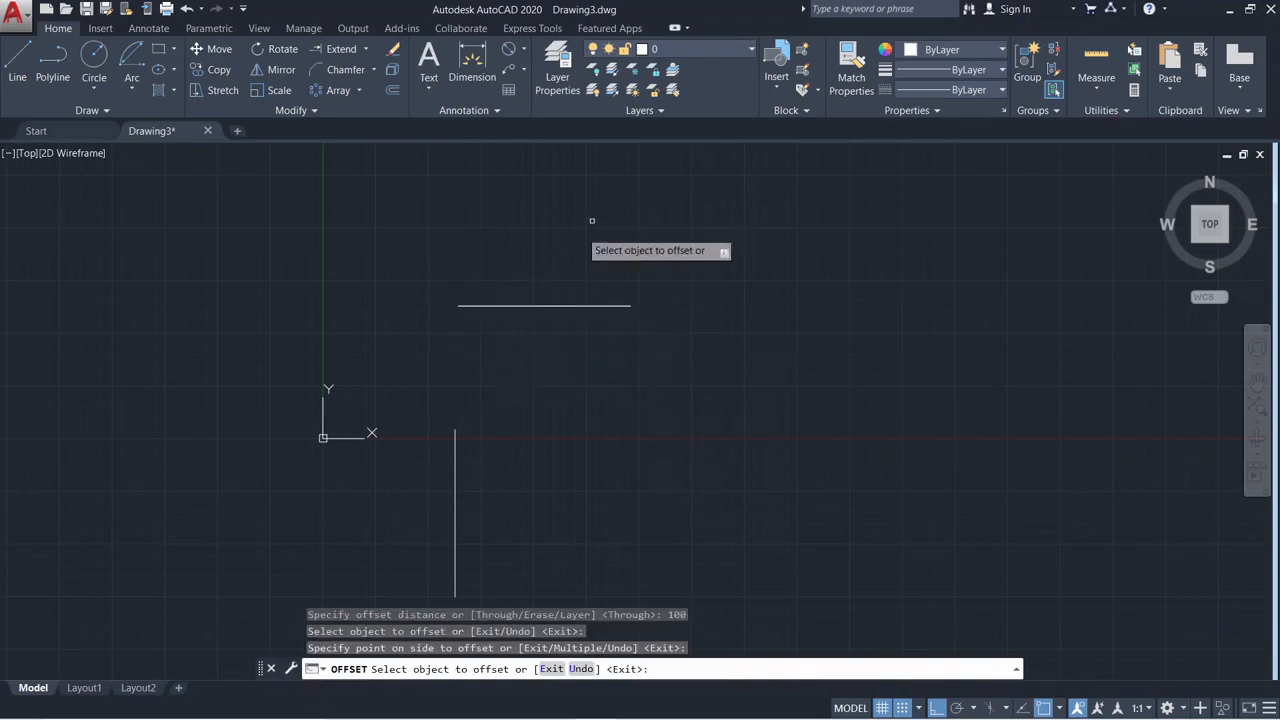
scroll(469, 294, "up", 6)
scroll(380, 472, "up", 3)
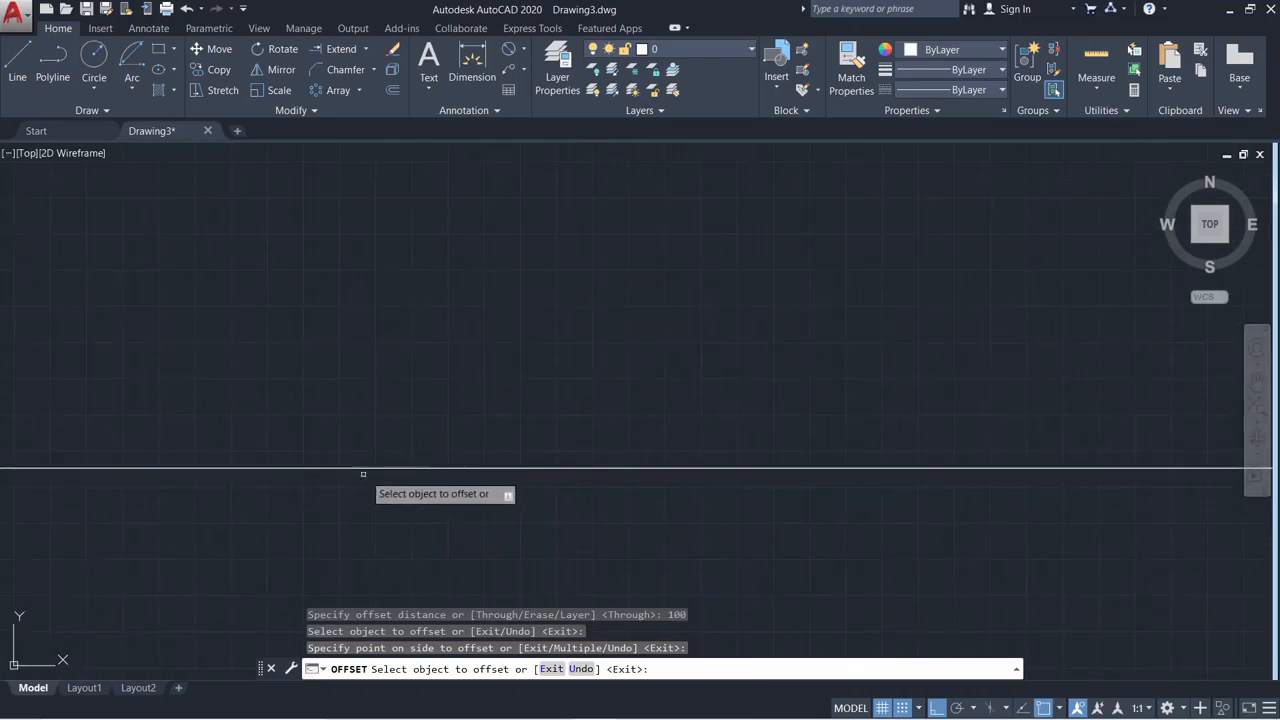
Offset the horizontal line by 100 toward its upper side and end the Offset command
left_click(409, 475)
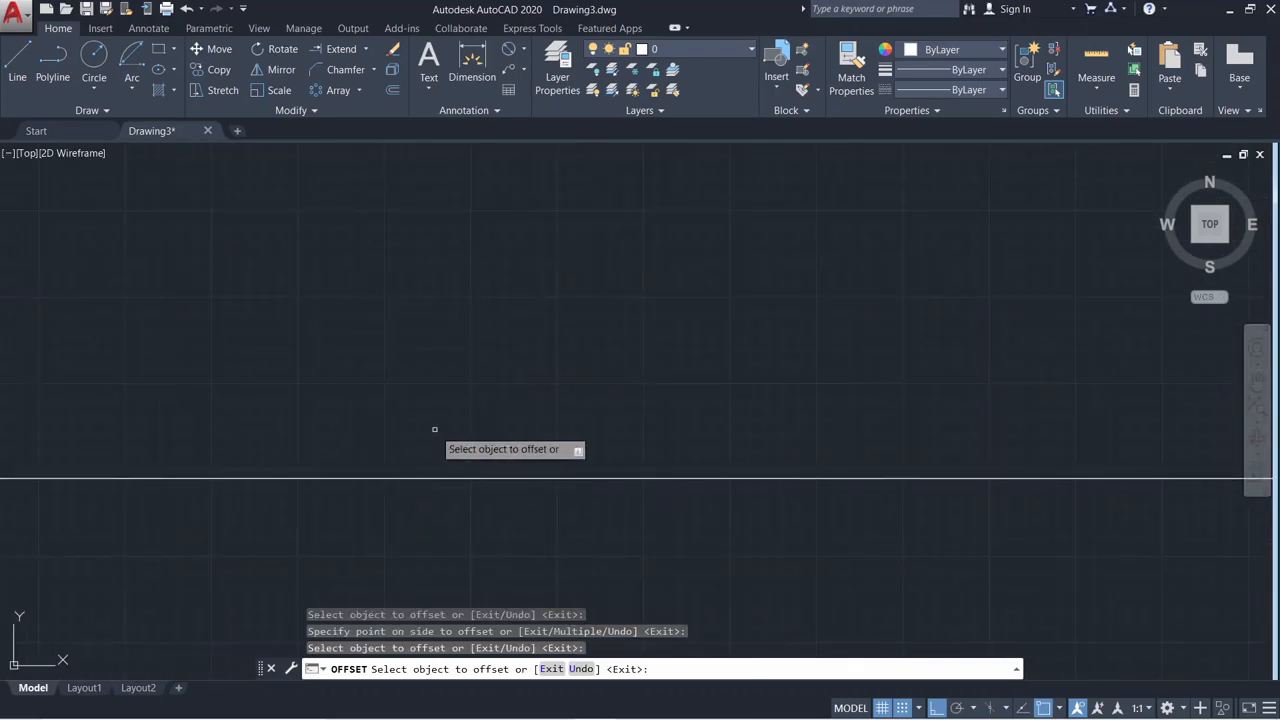
left_click(421, 478)
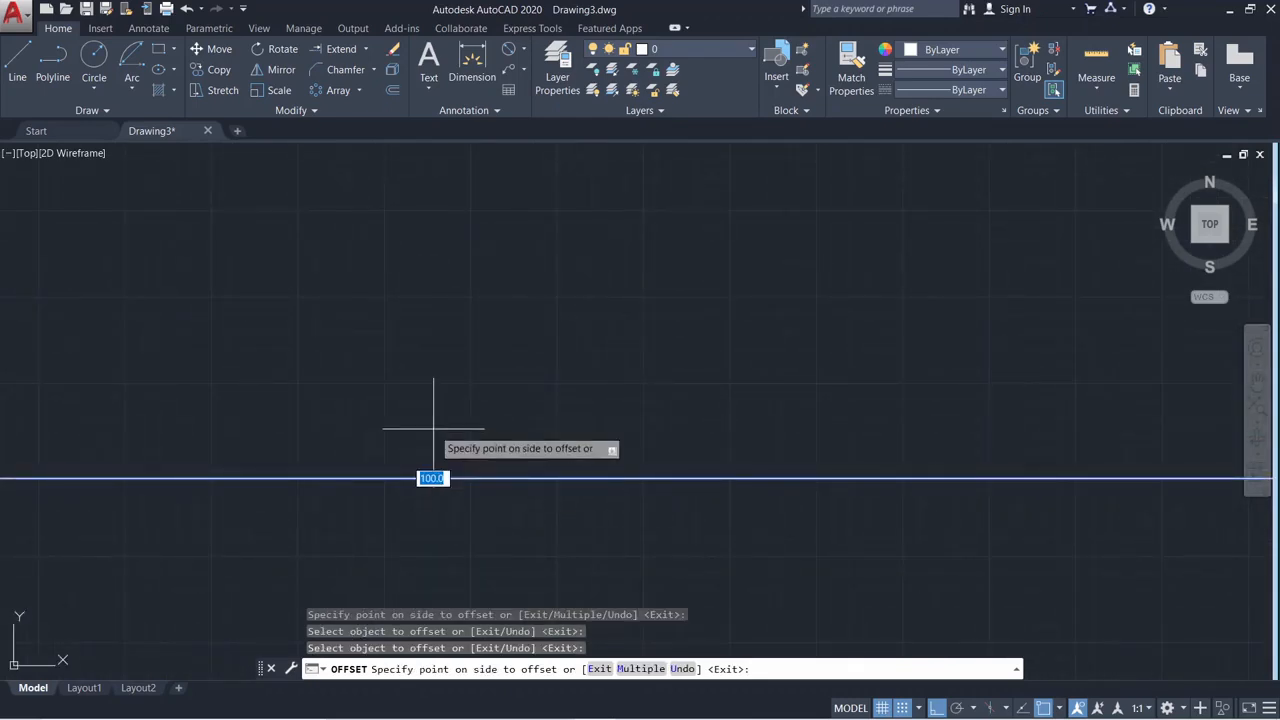
left_click(433, 428)
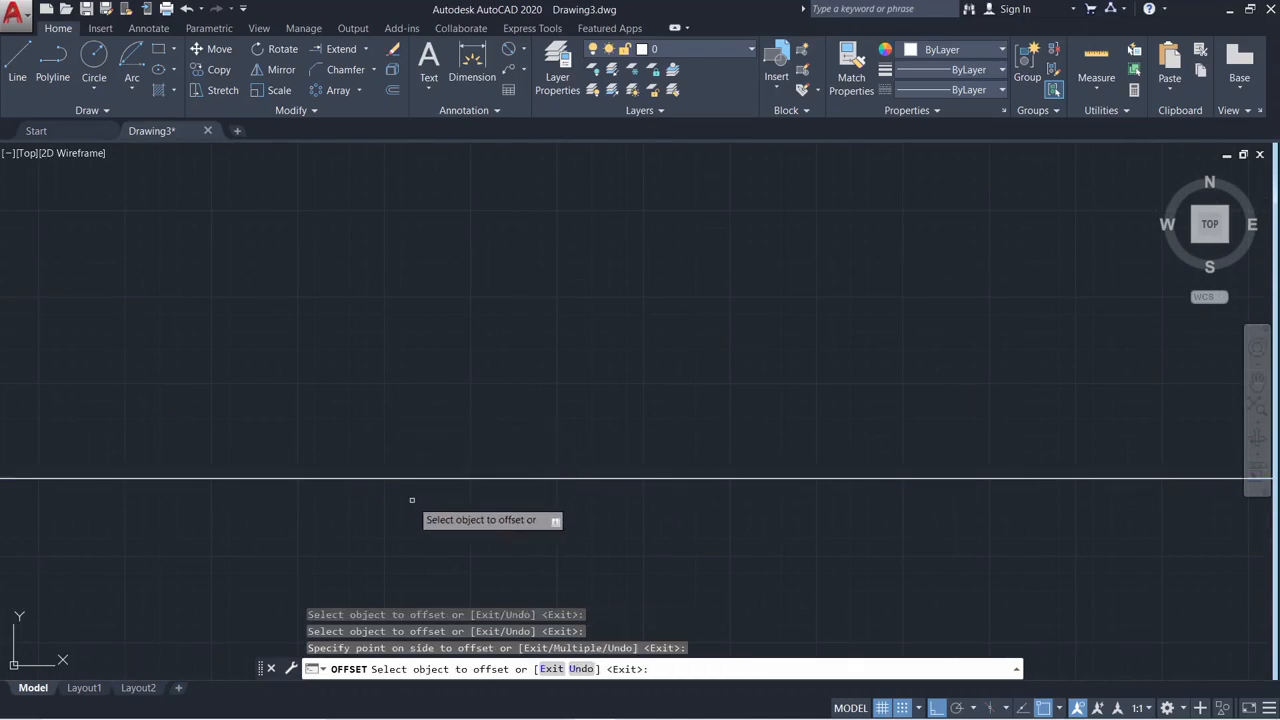
key("Escape")
key("Escape")
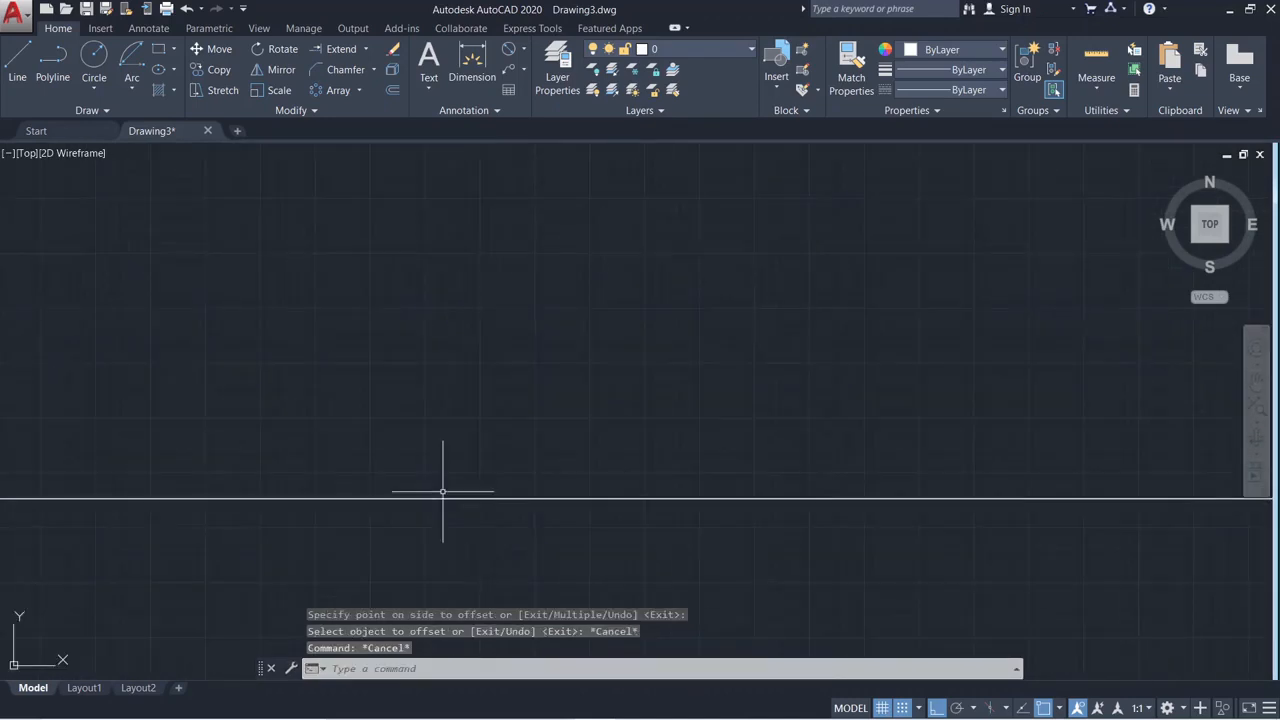
Examine the horizontal line and its offset copies from farther out, together with the vertical line
mouse_move(443, 491)
middle_mouse_down()
mouse_move(438, 565)
mouse_move(489, 431)
middle_mouse_up()
scroll(460, 560, "down", 8)
scroll(532, 456, "down", 10)
left_click(640, 499)
left_click(626, 411)
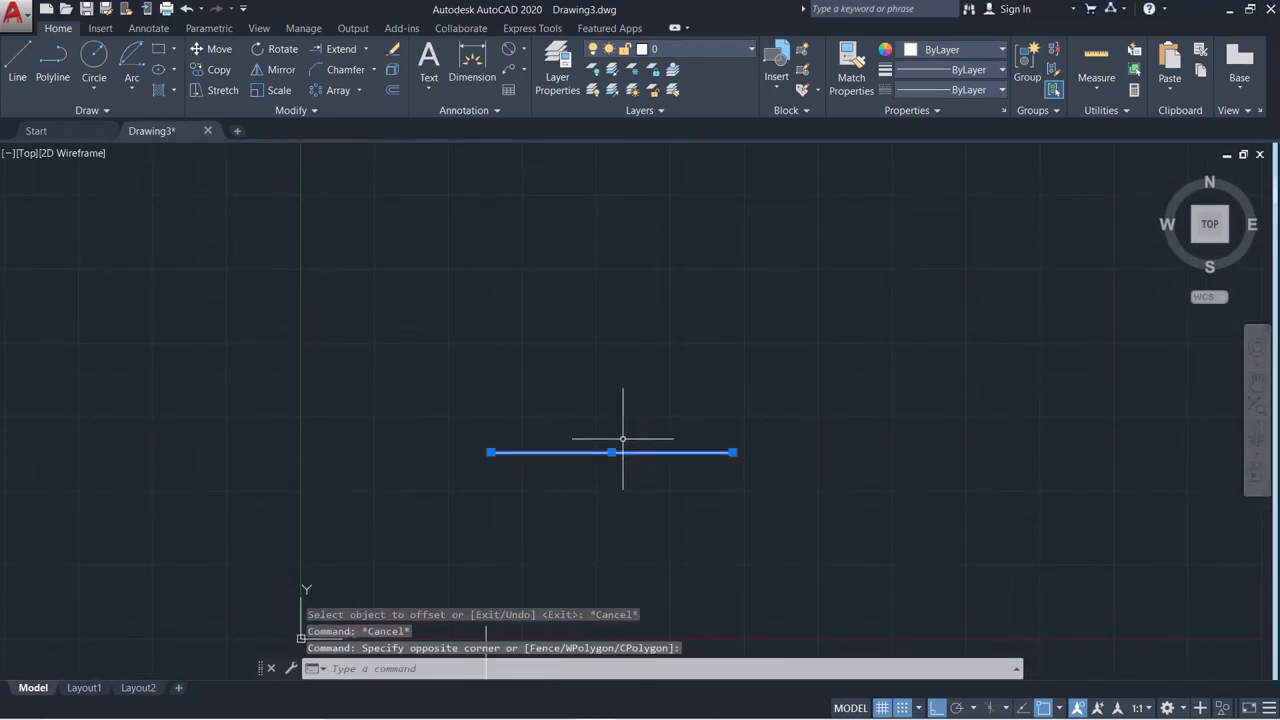
key("Escape")
scroll(630, 470, "down", 3)
middle_click_drag(629, 471, 588, 268)
key("Escape")
key("Escape")
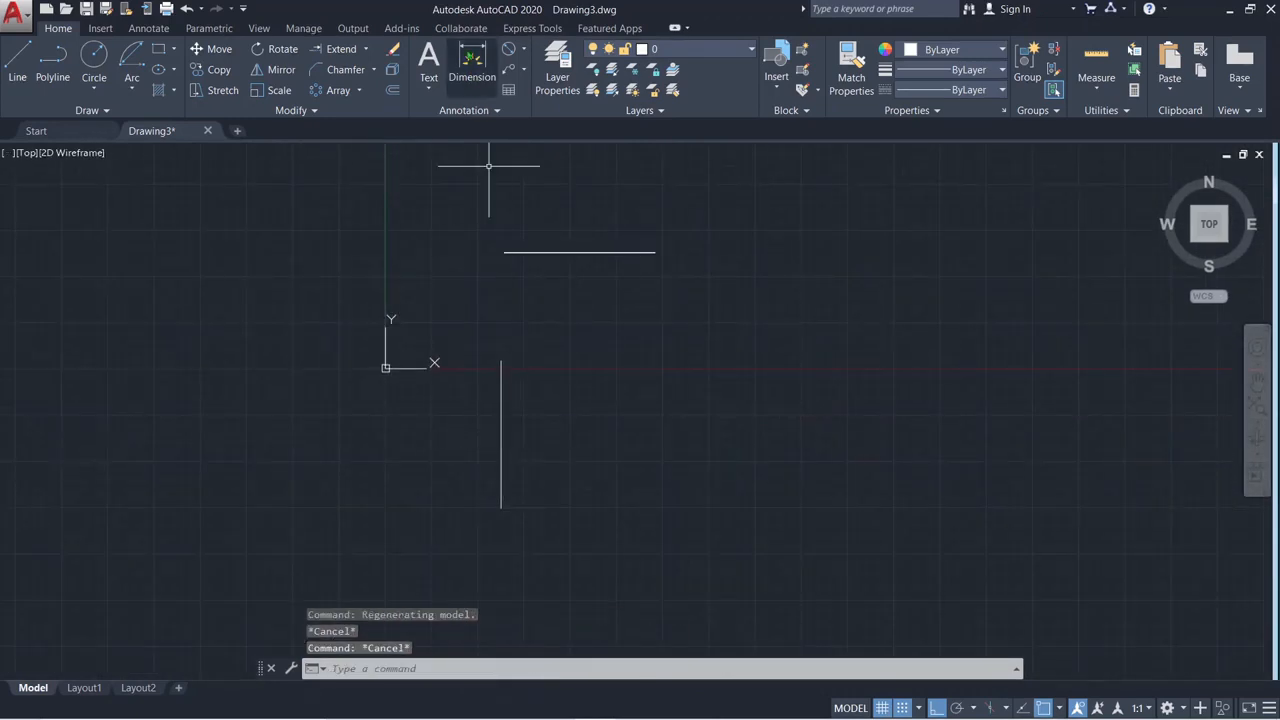
Offset the vertical line by 10000 toward its right-hand side
type("o")
key("Return")
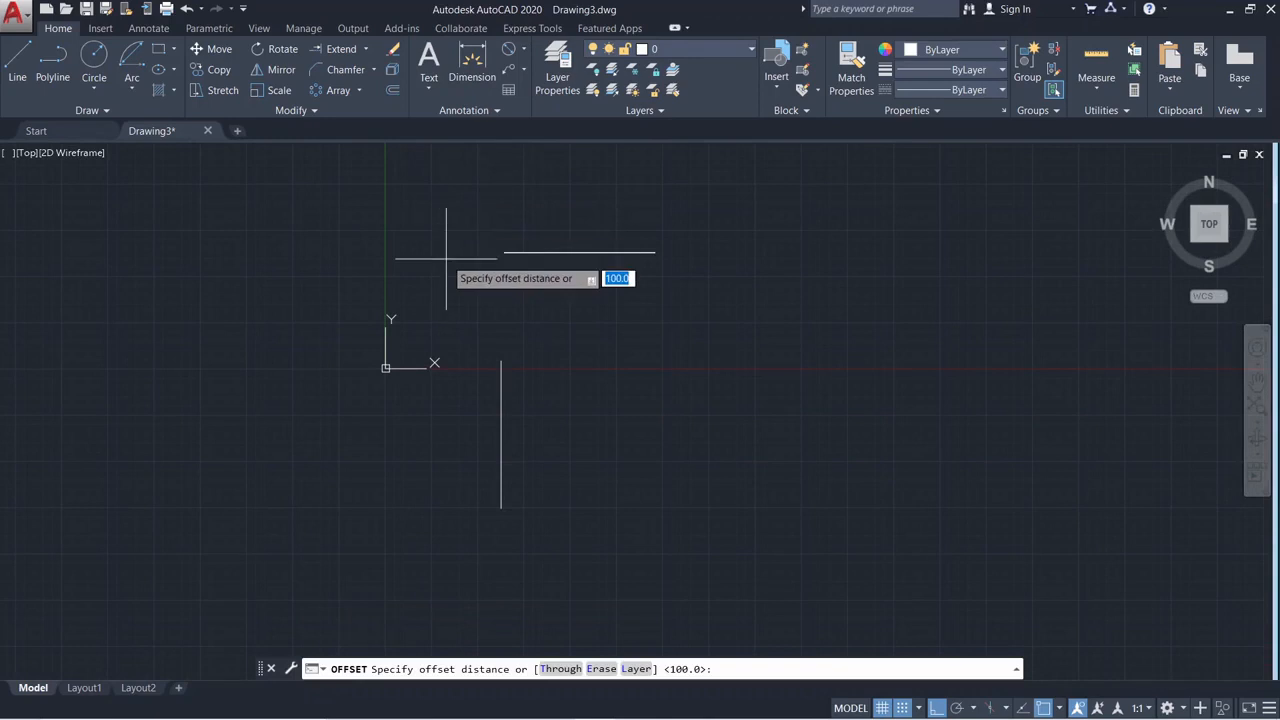
type("10000")
key("Return")
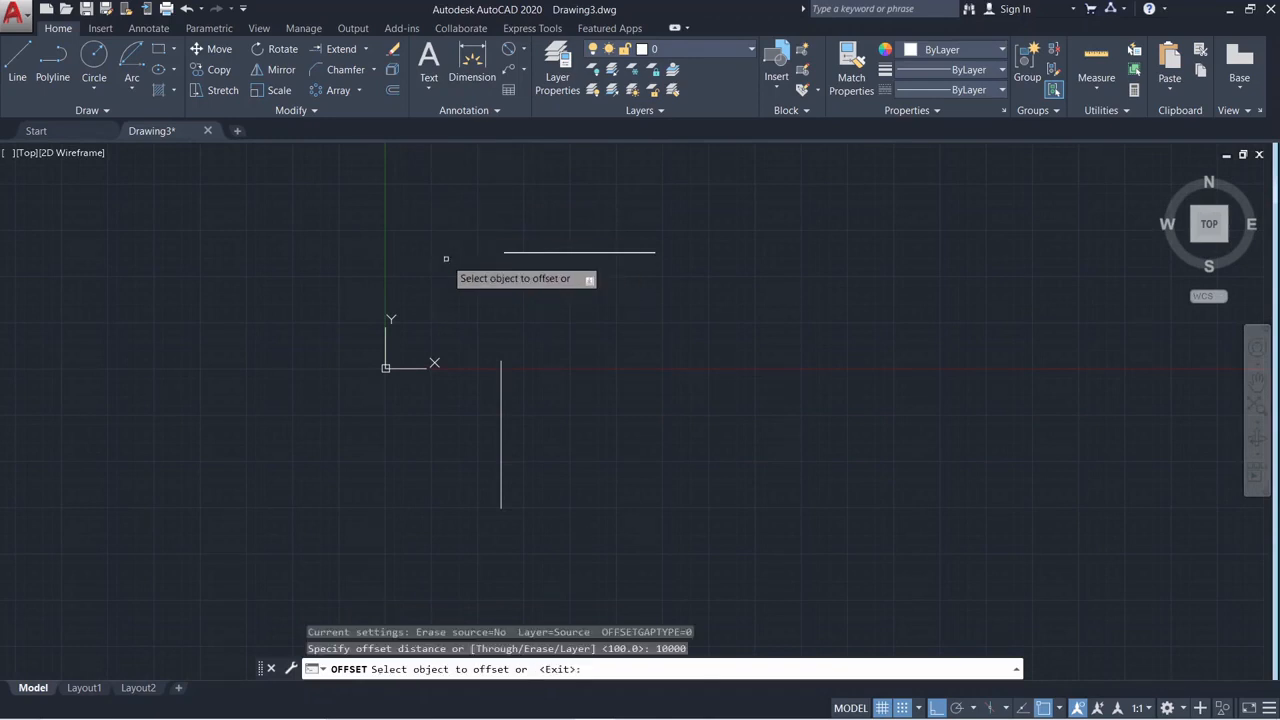
left_click(501, 392)
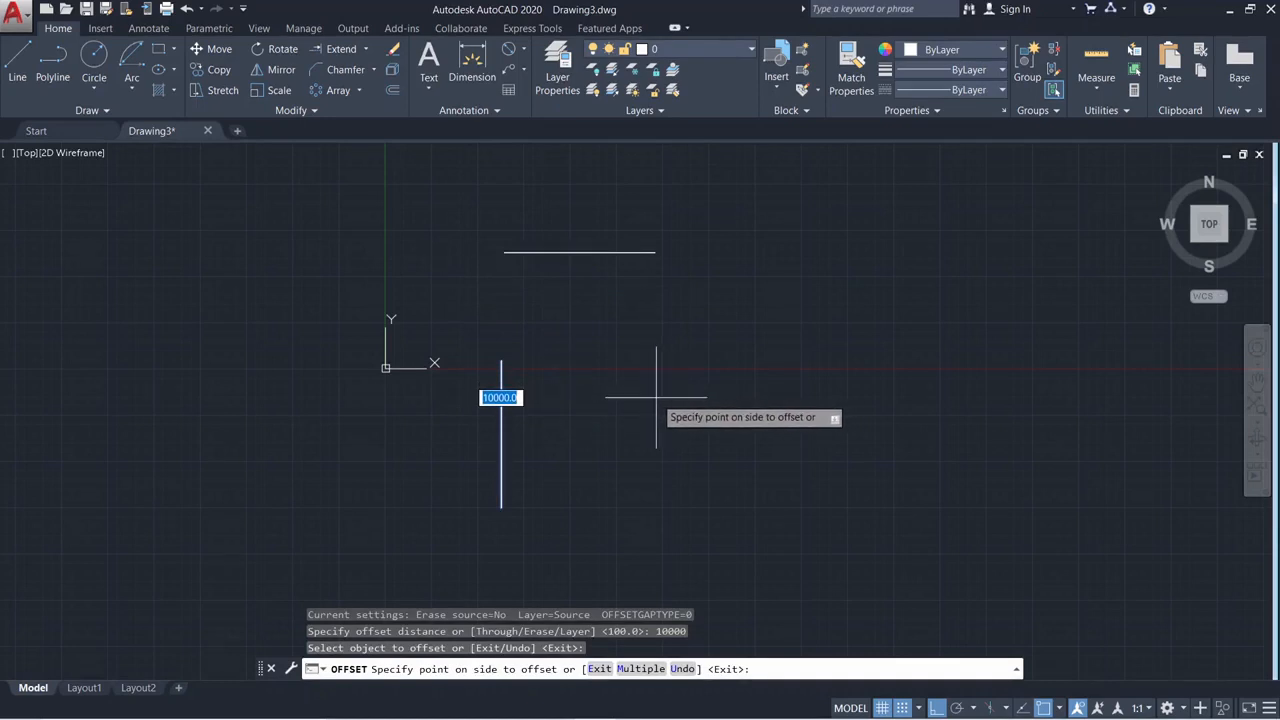
key("Return")
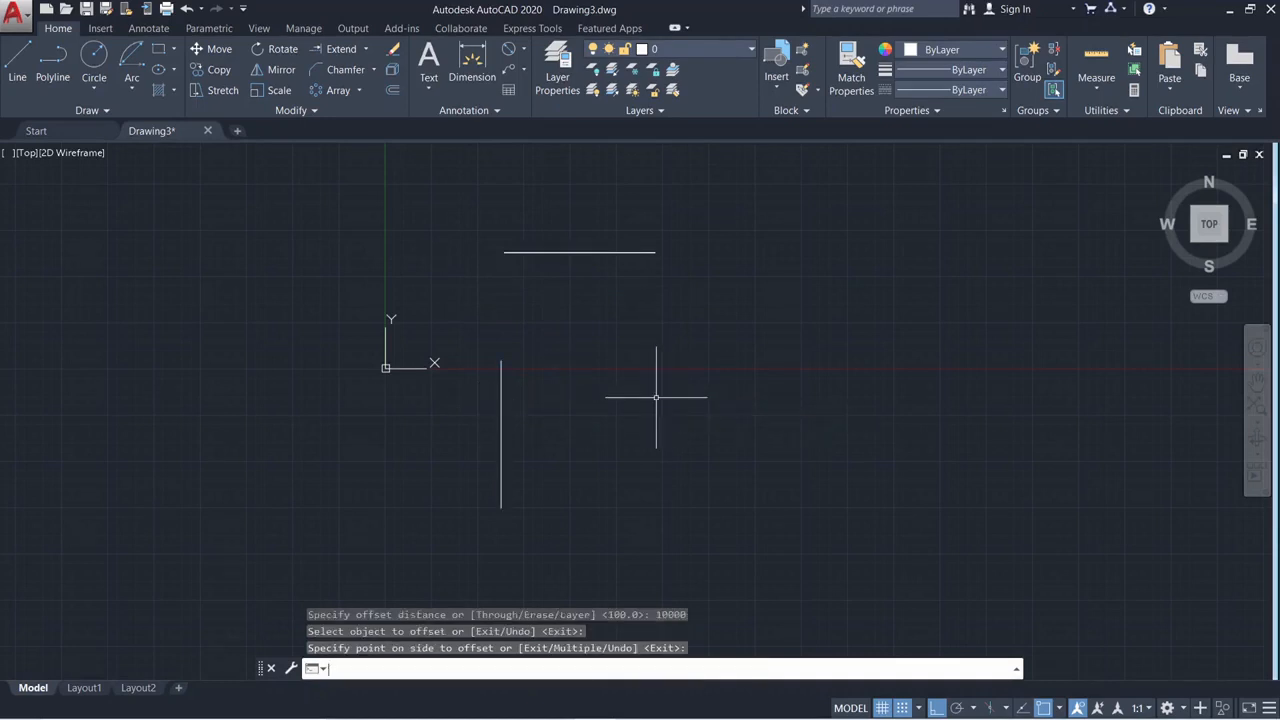
Offset the vertical line by 50 toward its right-hand side, and repeat the same offset once more
left_click(538, 421)
left_click(476, 428)
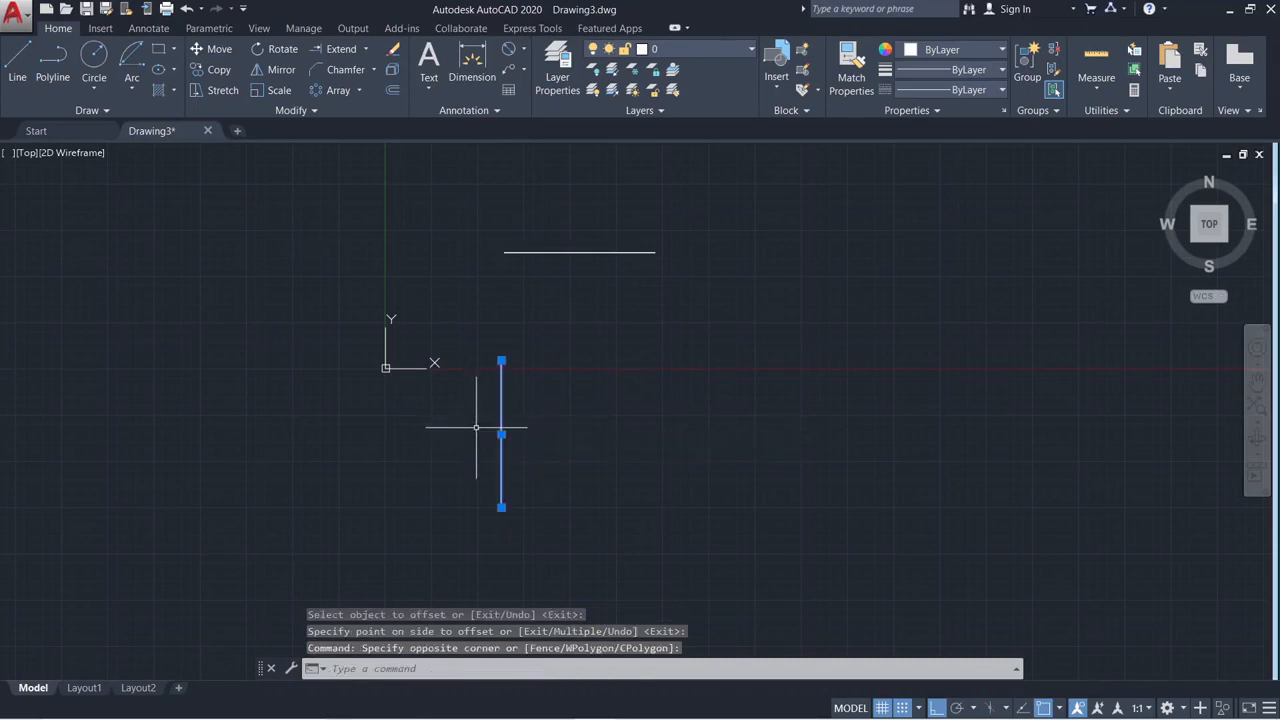
left_click(392, 91)
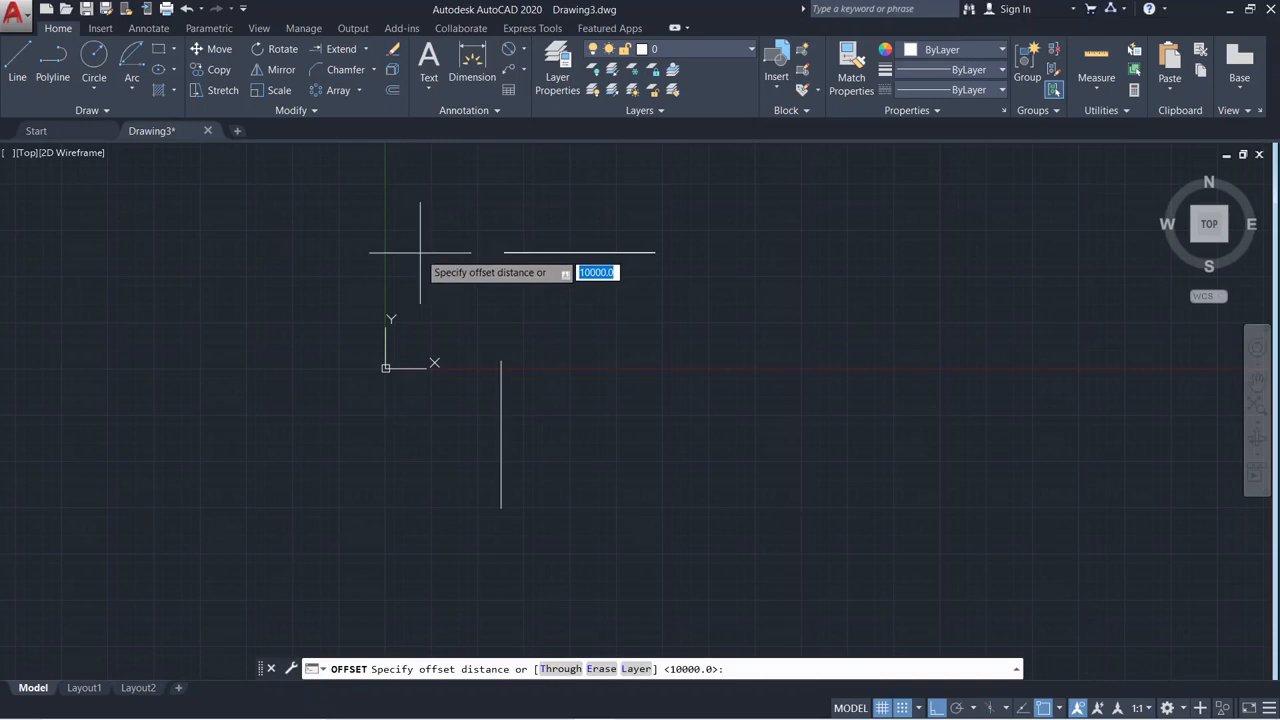
key("Return")
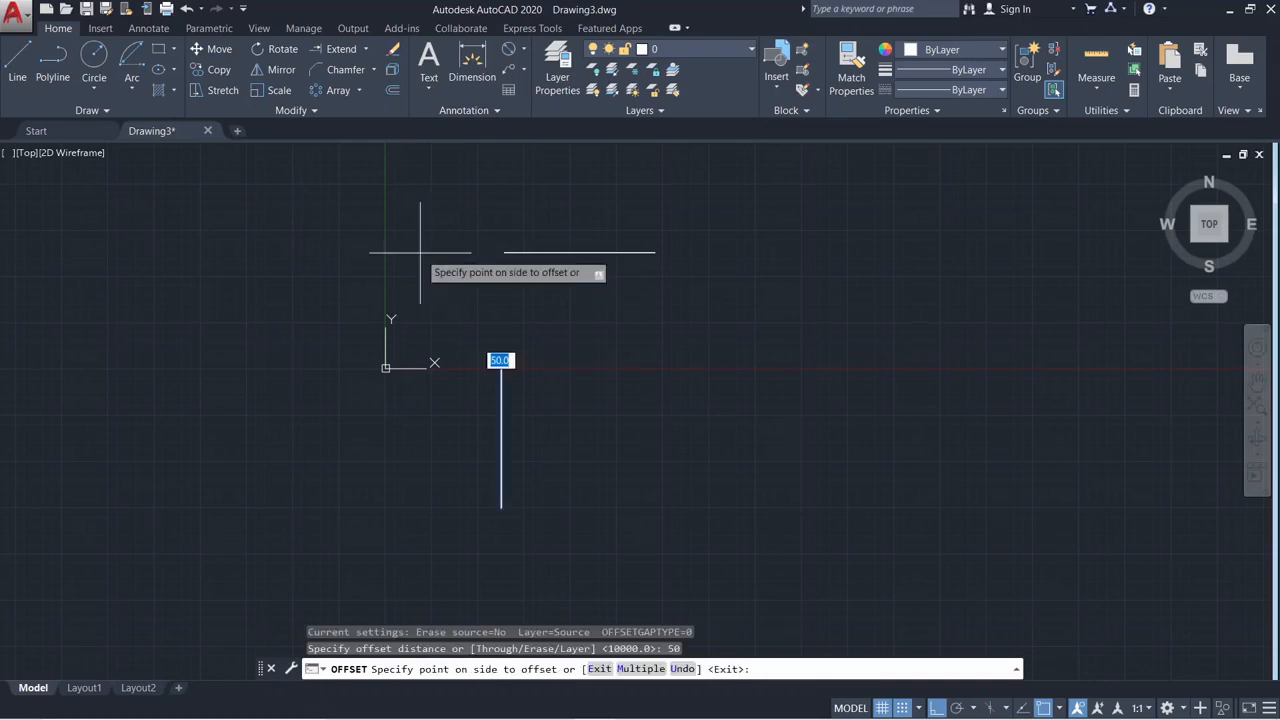
scroll(457, 486, "up", 6)
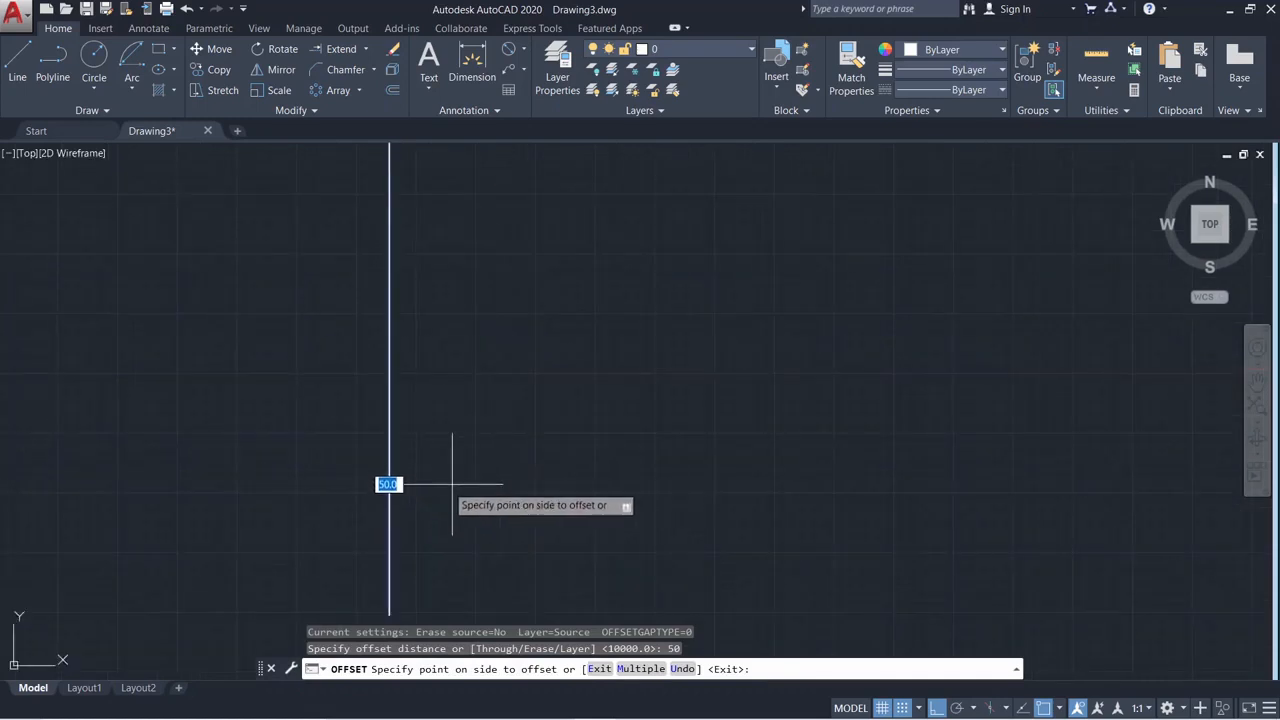
left_click(320, 516)
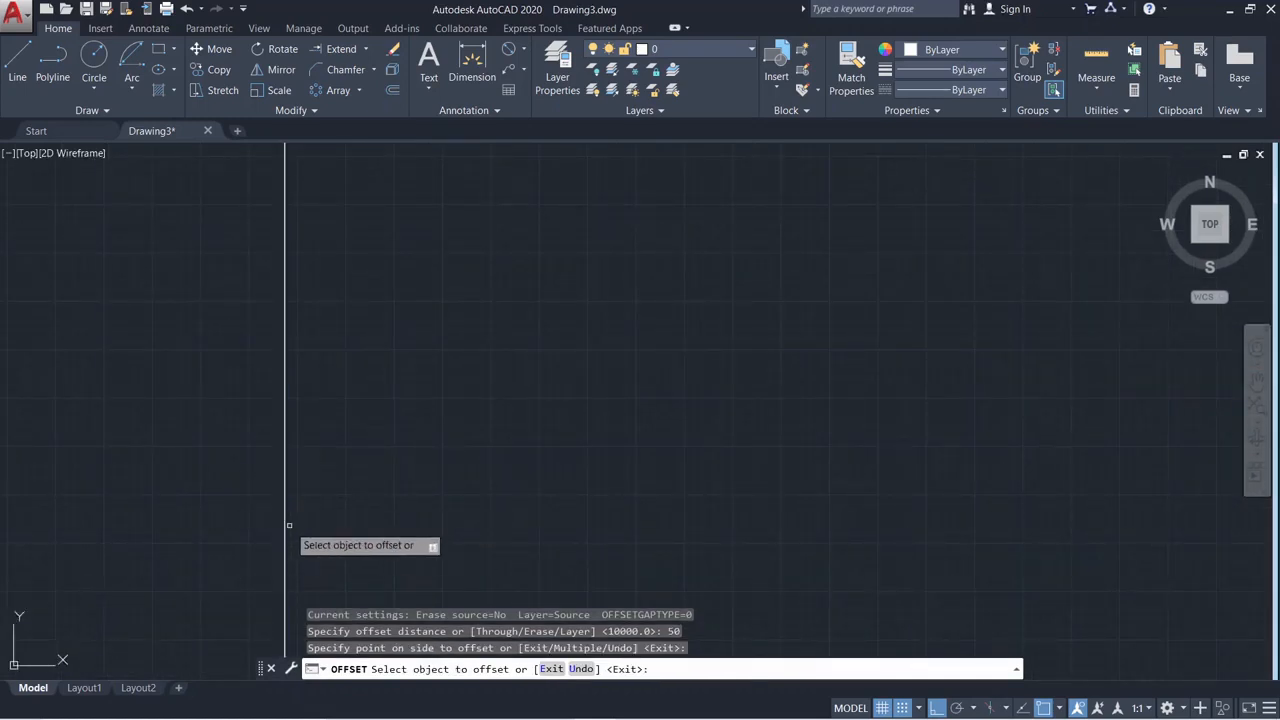
left_click(286, 519)
left_click(322, 521)
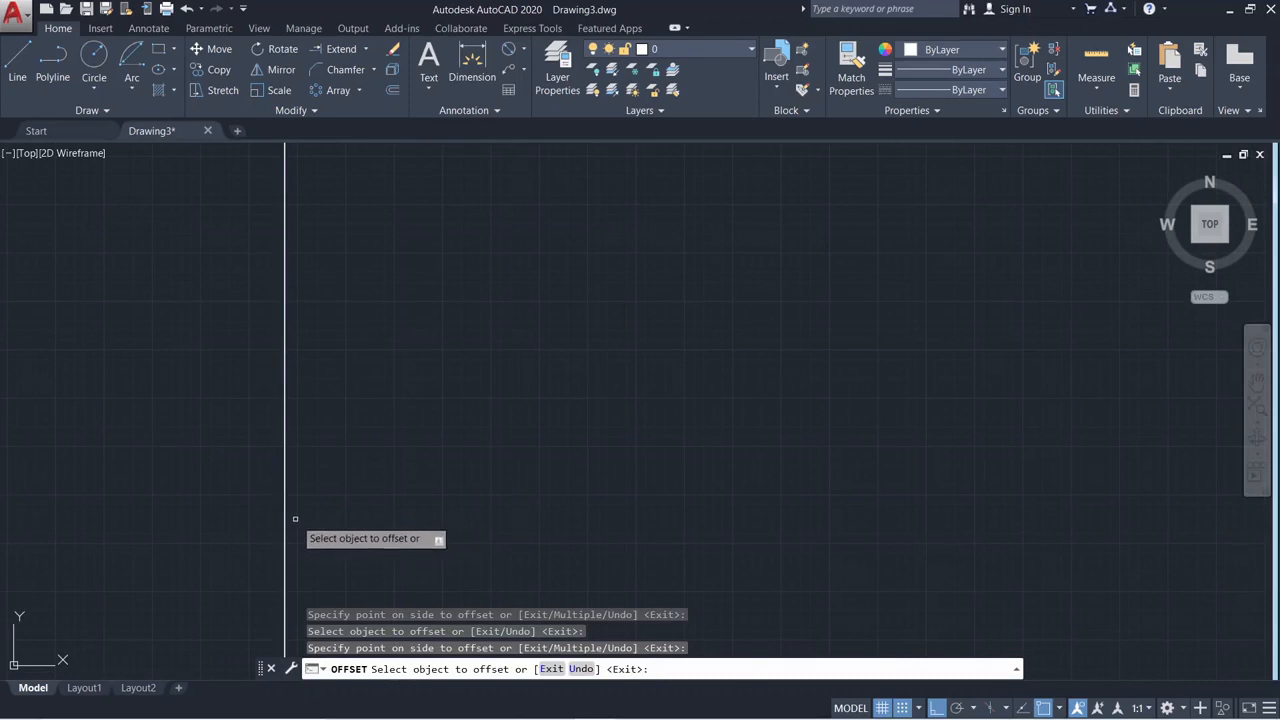
End the Offset command and erase the horizontal line with all its offset copies
scroll(350, 520, "down", 10)
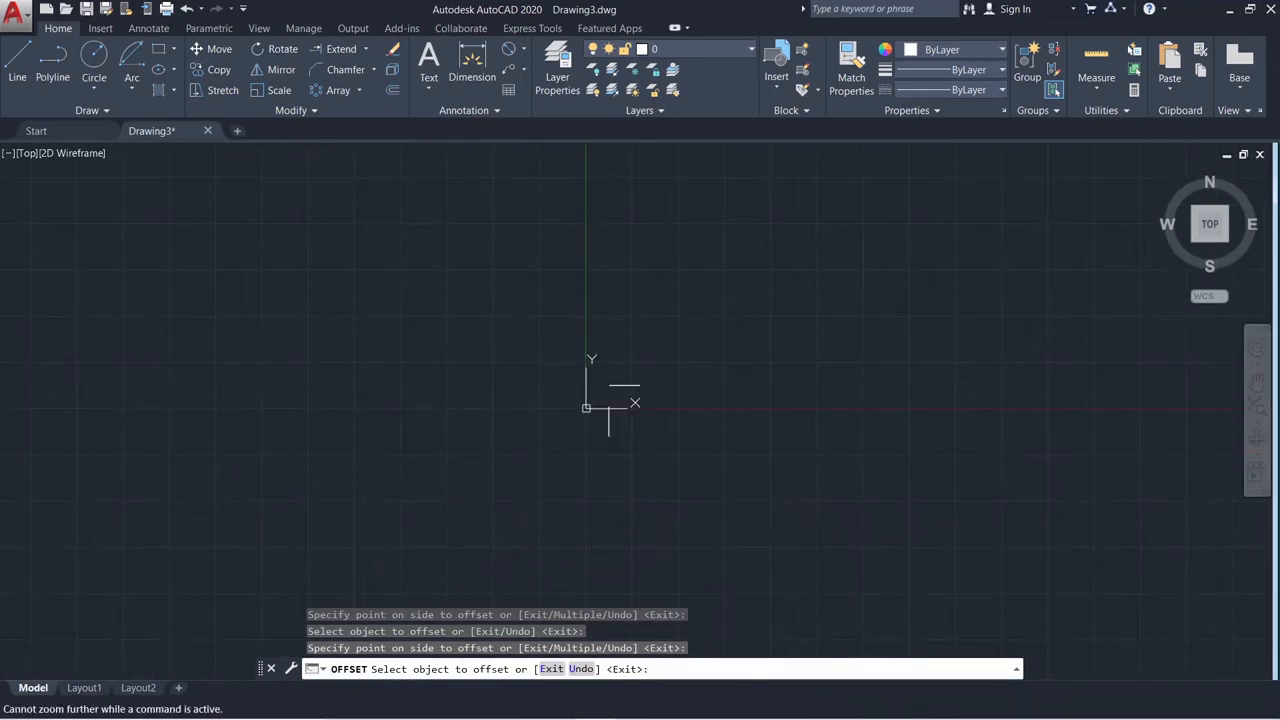
key("Escape")
type("z")
key("Return")
type("a")
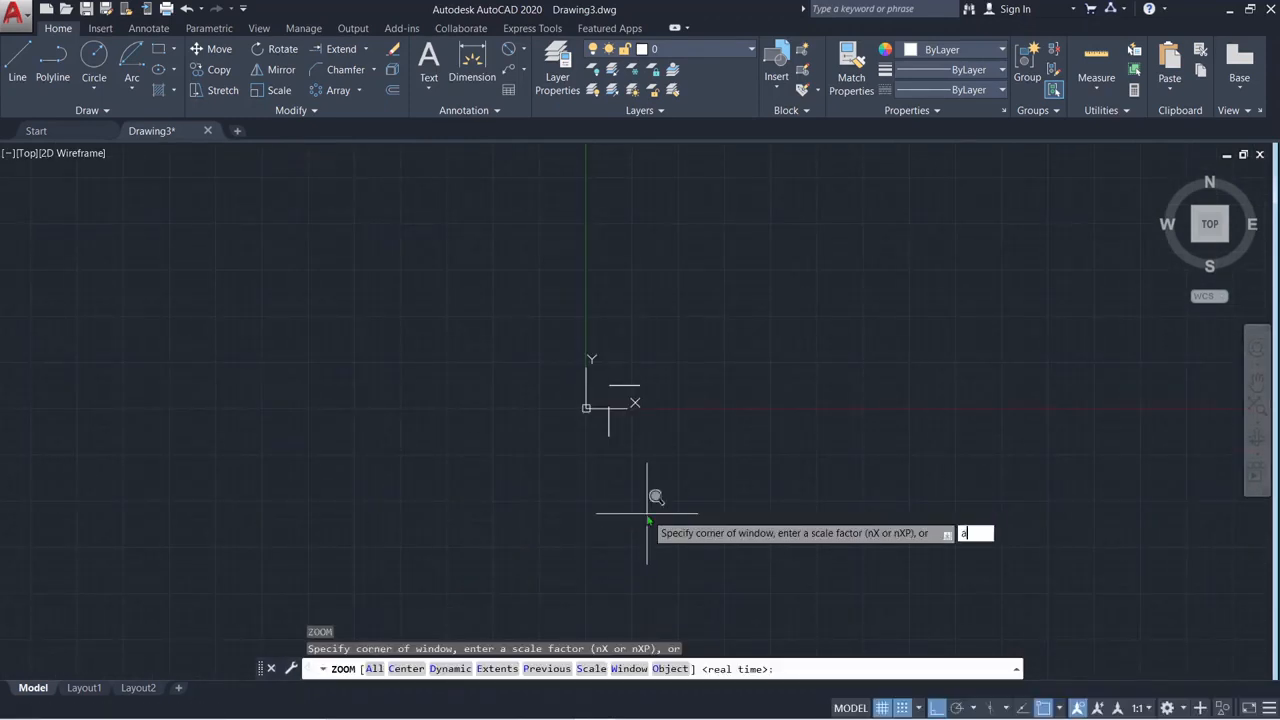
key("Return")
scroll(680, 500, "down", 3)
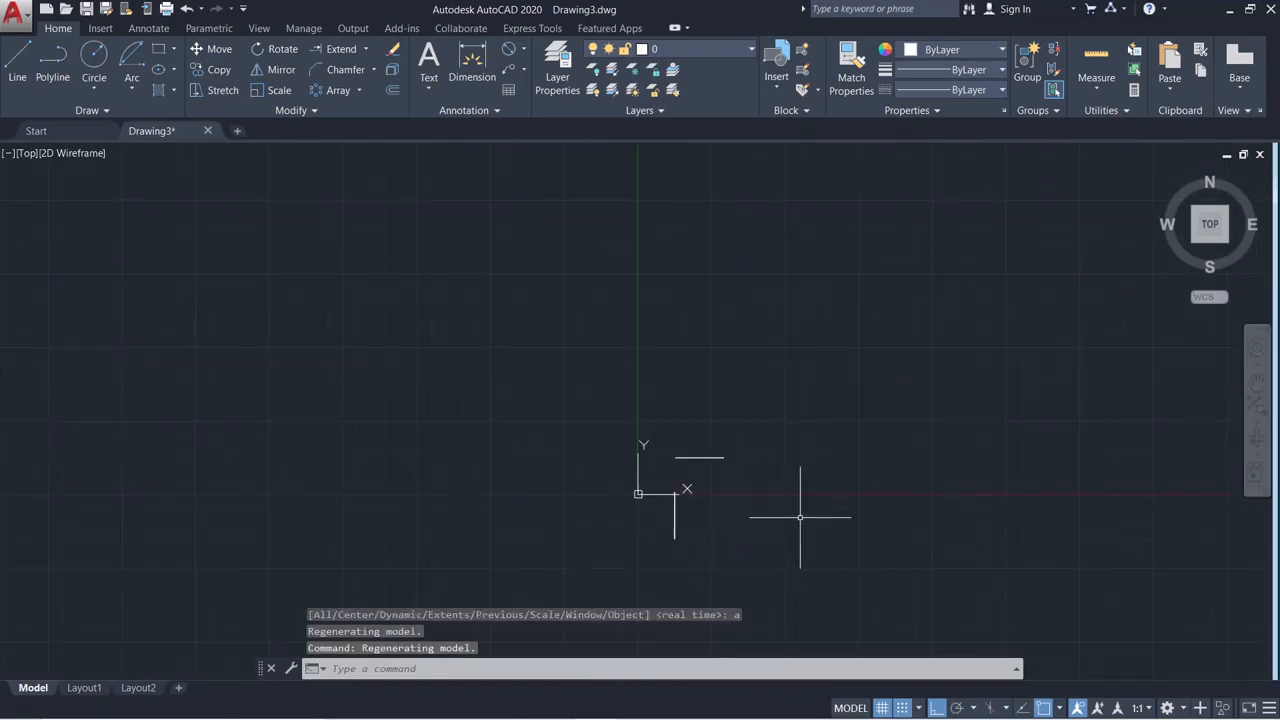
scroll(670, 440, "up", 8)
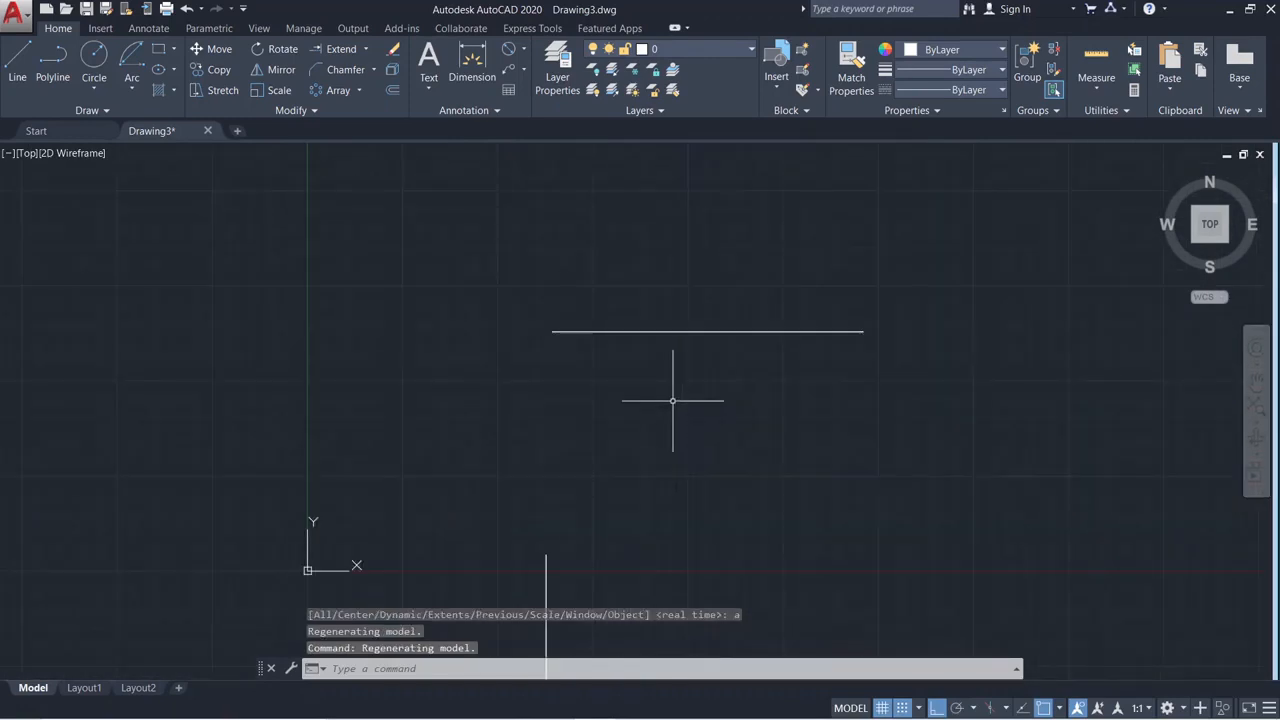
middle_click_drag(672, 400, 369, 460)
left_click(343, 337)
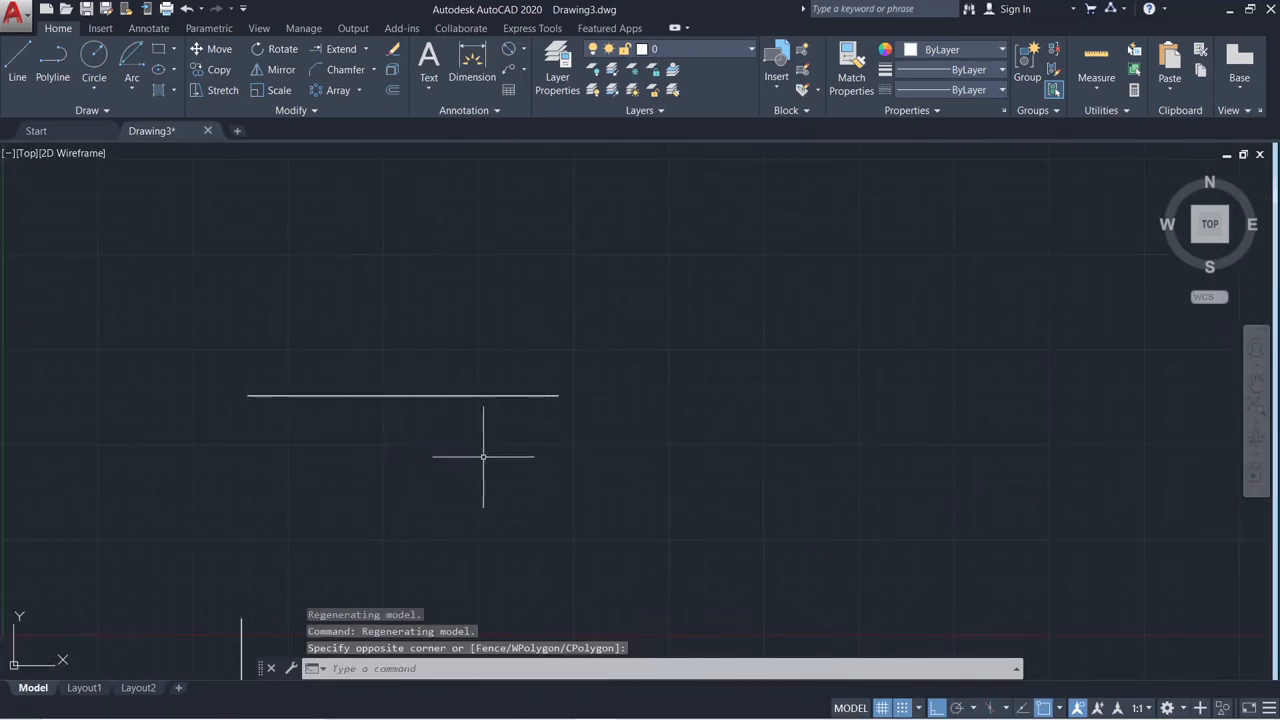
left_click(787, 489)
left_click(411, 340)
key("Delete")
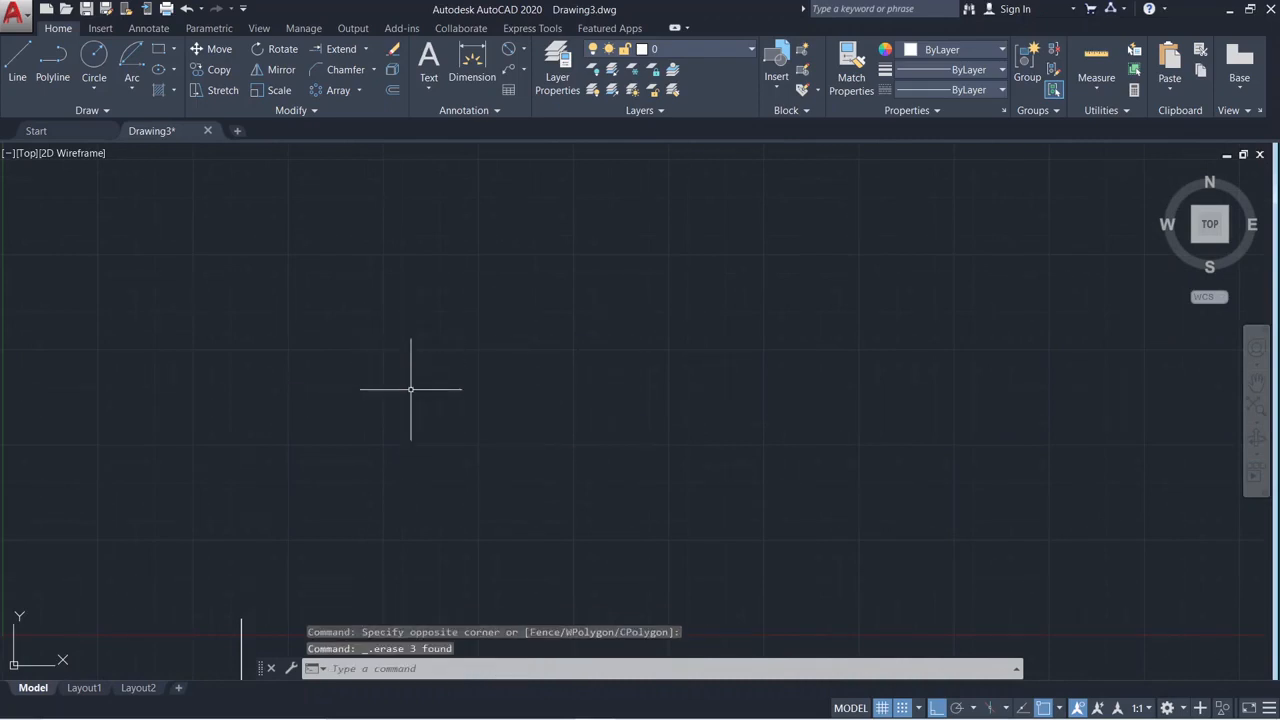
Erase the vertical line with its offset copies so the drawing area is empty
scroll(410, 389, "down", 3)
left_click(388, 520)
left_click(317, 514)
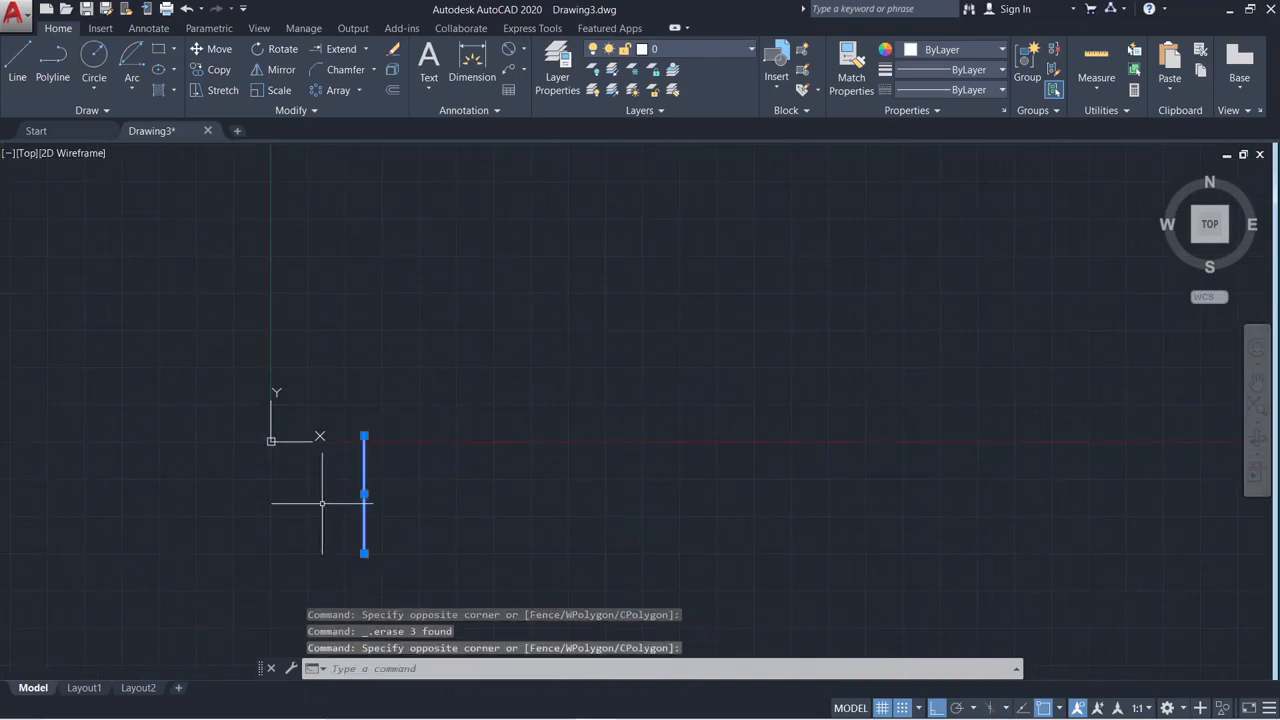
key("Delete")
scroll(455, 436, "down", 6)
middle_click_drag(446, 393, 43, 489)
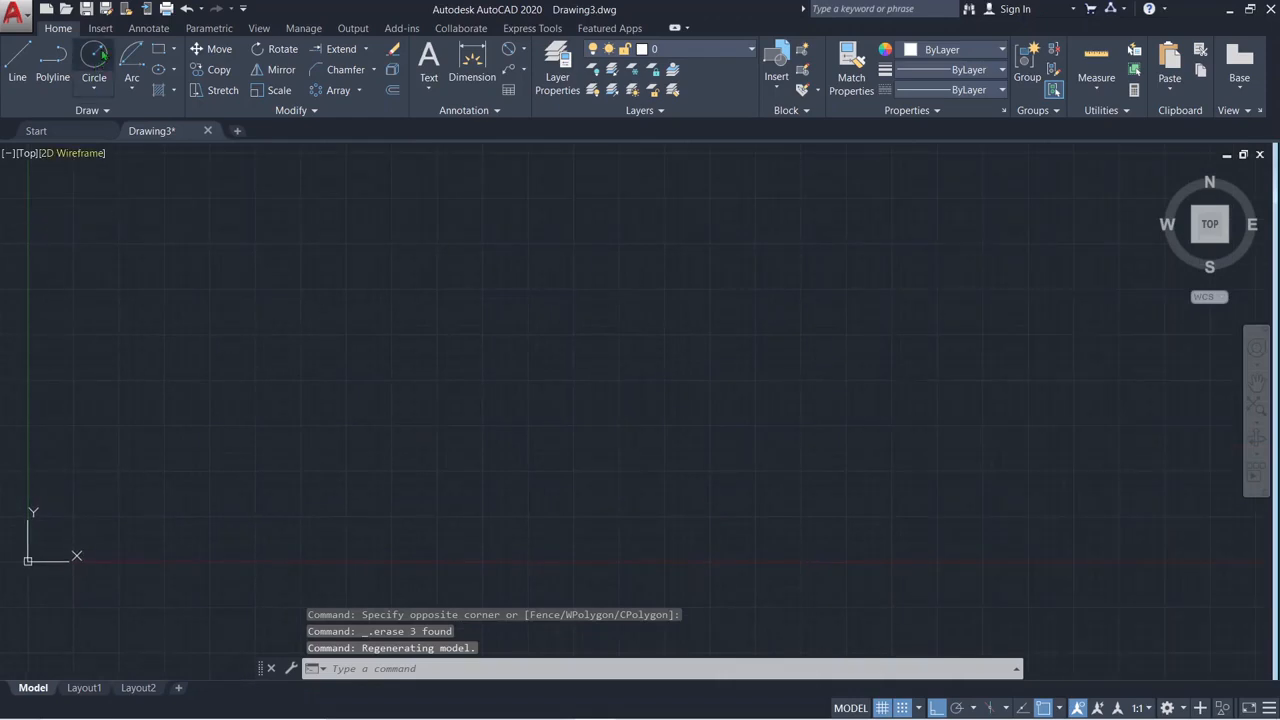
key("Escape")
key("Escape")
left_click(149, 28)
left_click(58, 28)
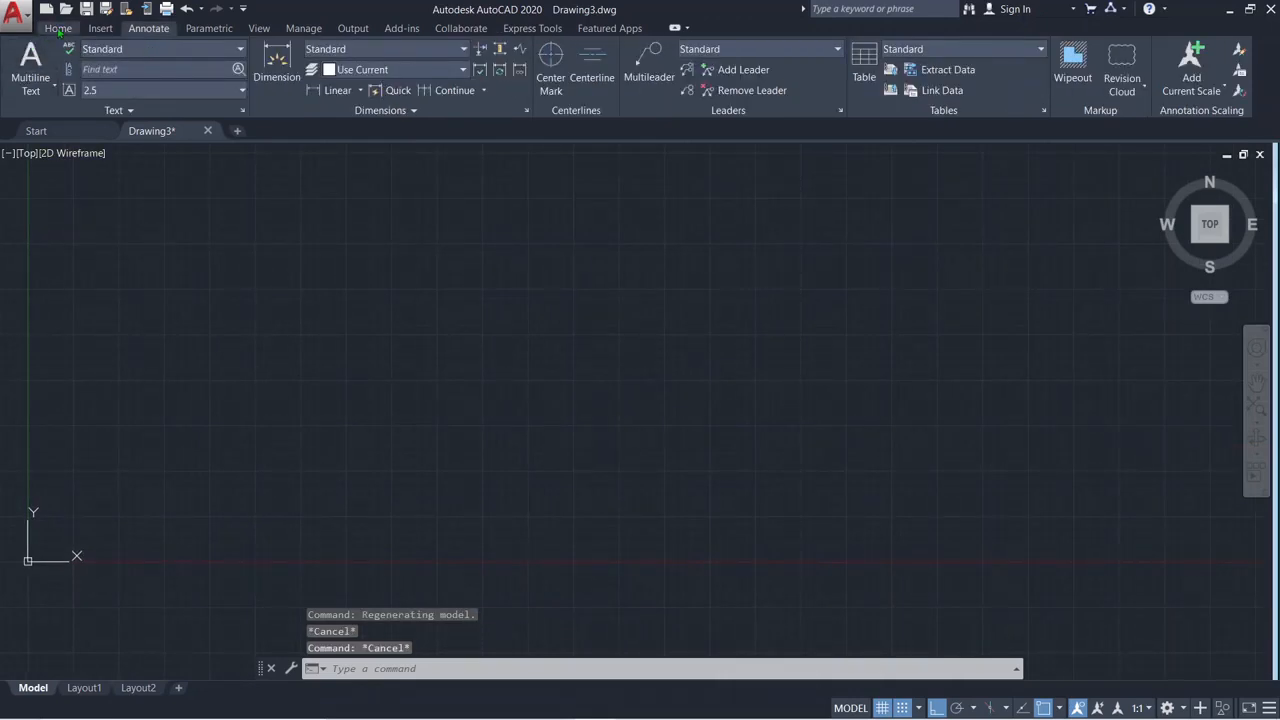
left_click(174, 50)
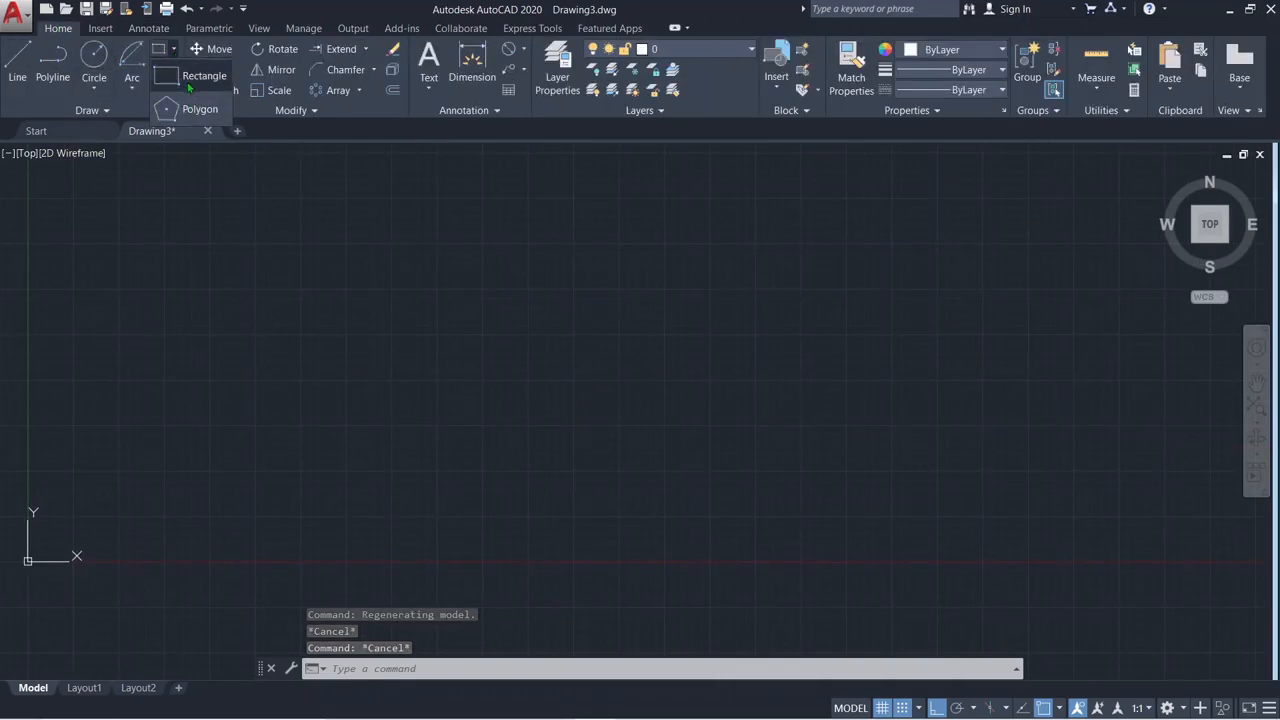
left_click(195, 64)
left_click(317, 281)
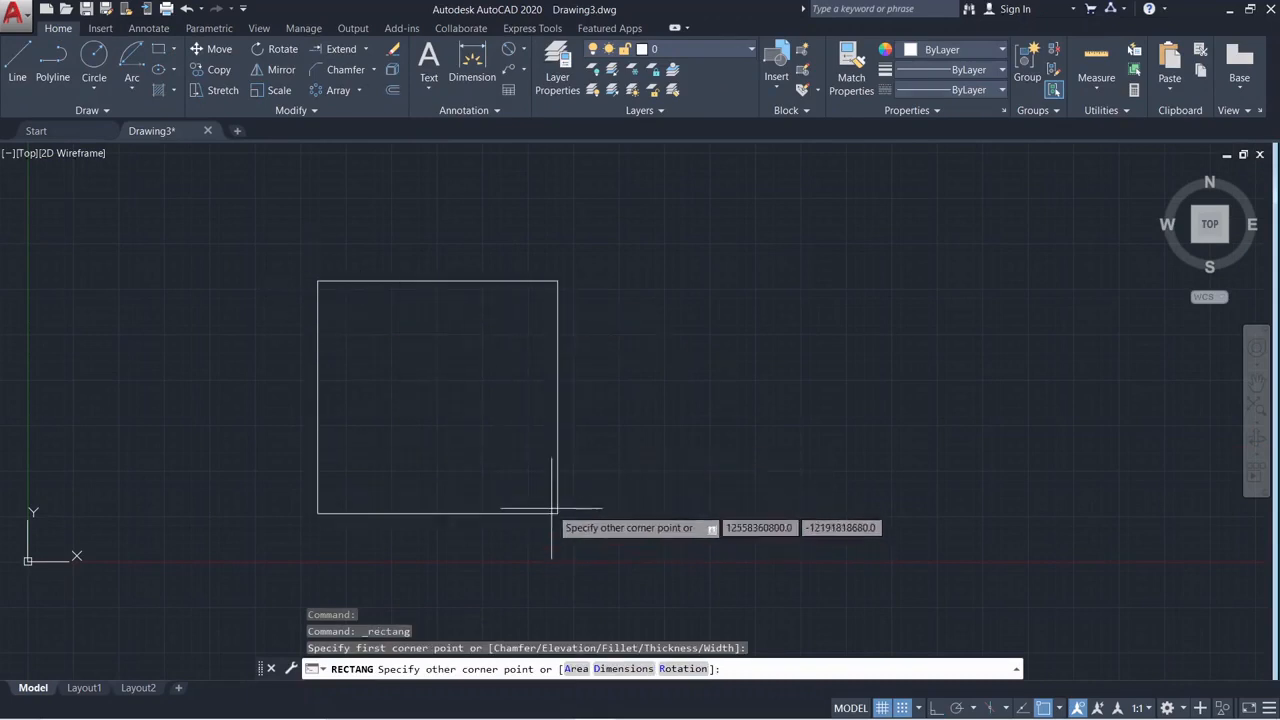
key("Escape")
Draw a rectangle above the X axis using the Area option, with area 1200 and length 10, and select it
key("Return")
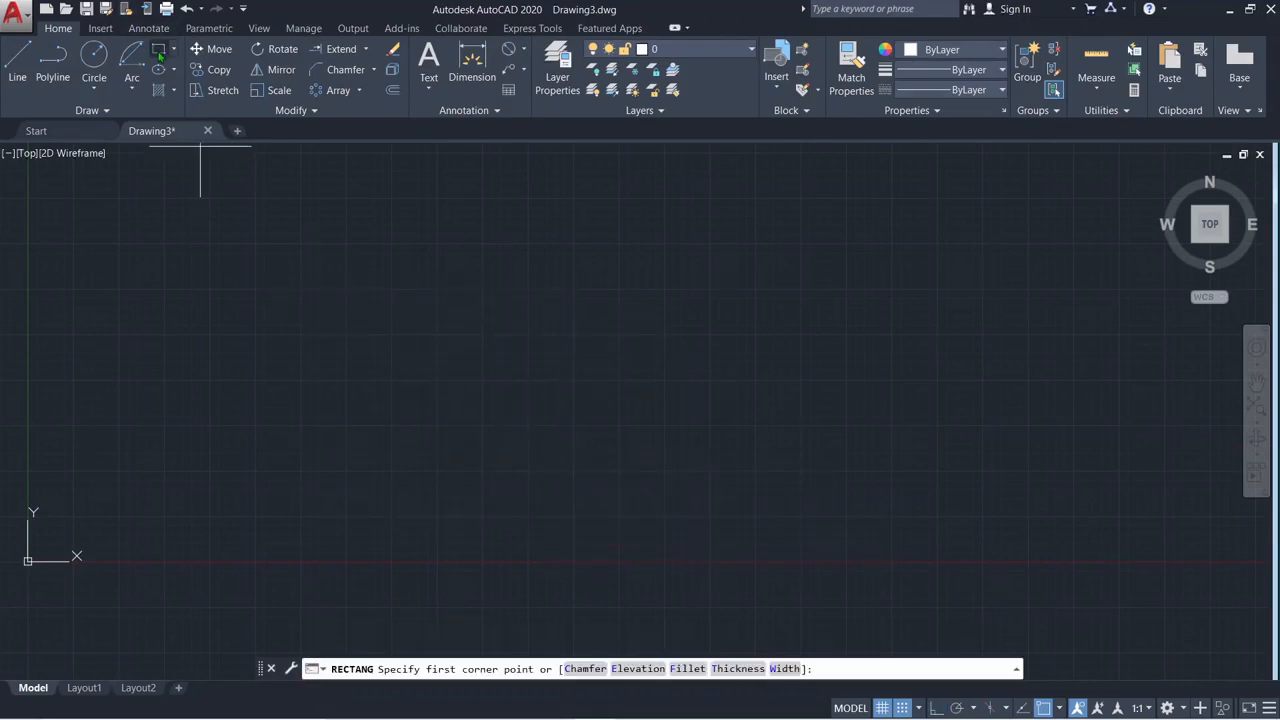
left_click(325, 298)
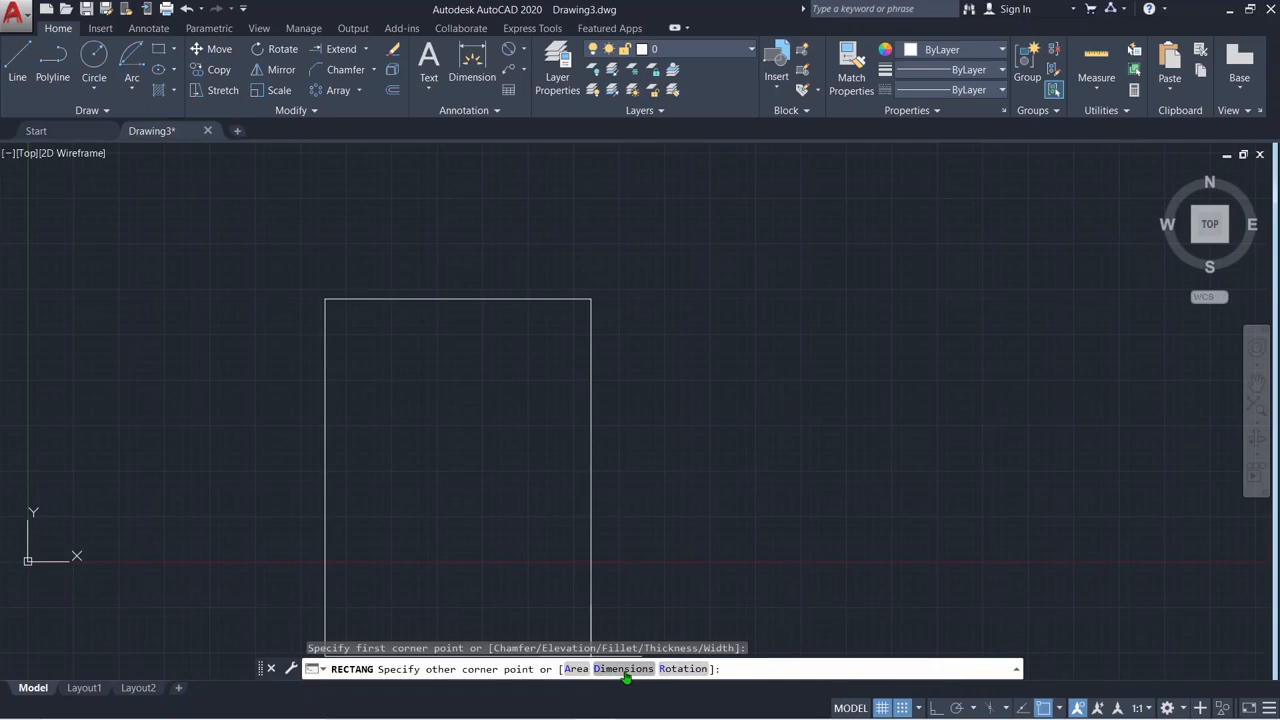
left_click(576, 669)
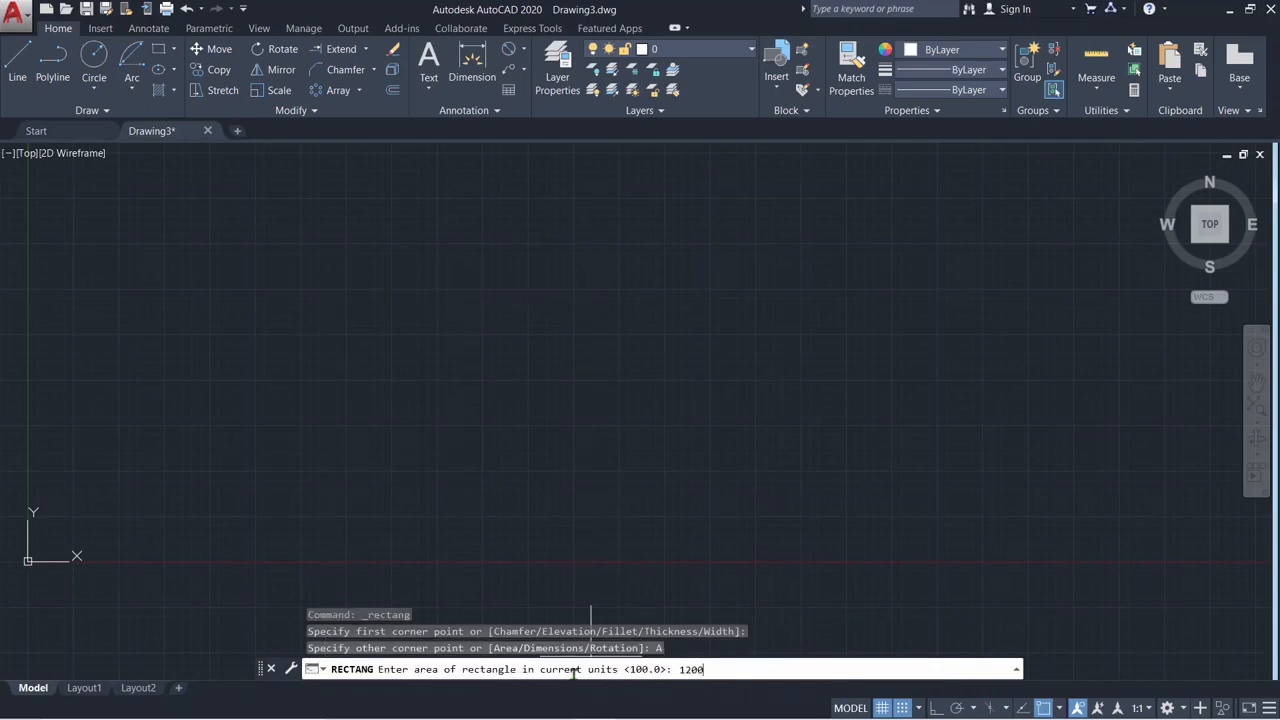
key("Return")
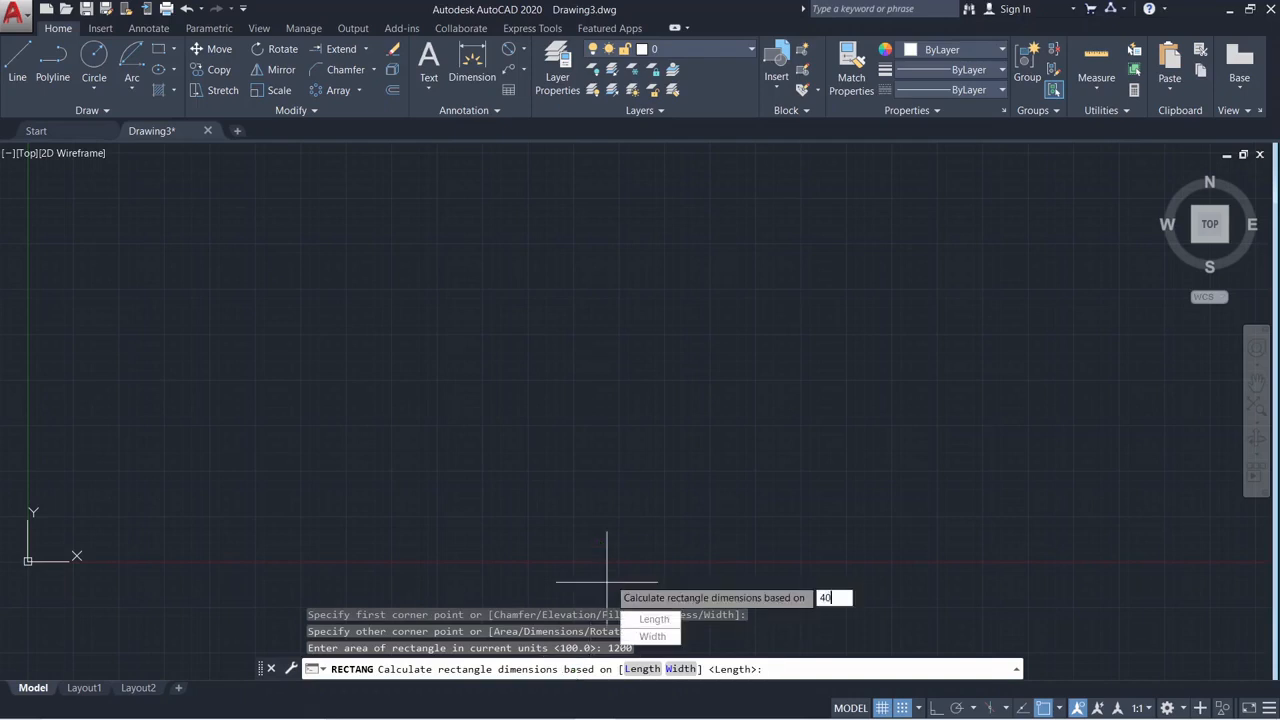
key("Return")
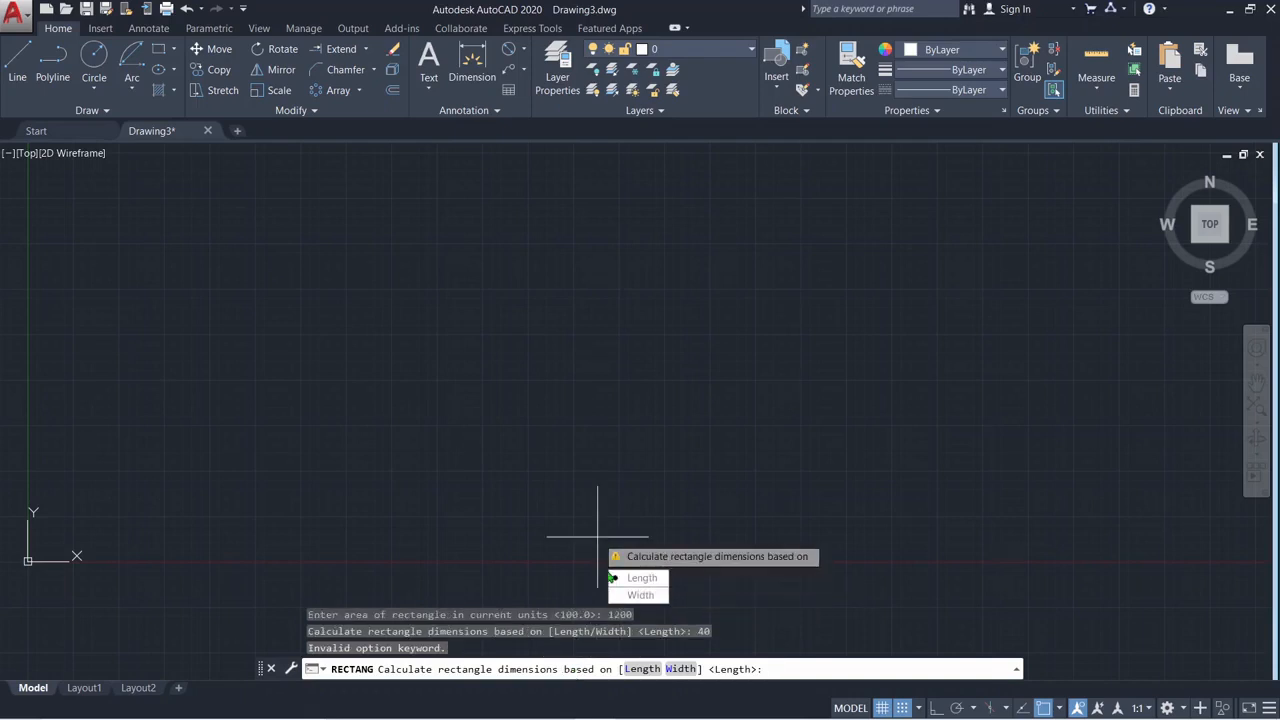
left_click(645, 578)
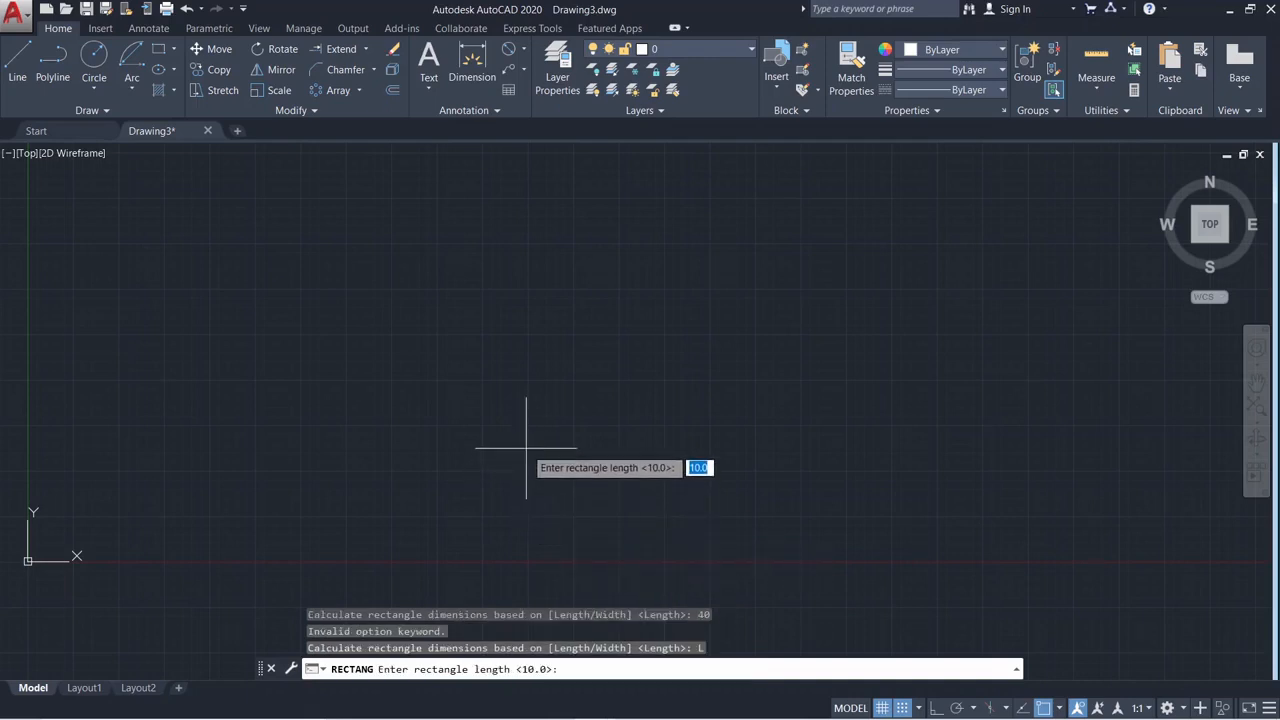
type("10")
key("Return")
key("F8")
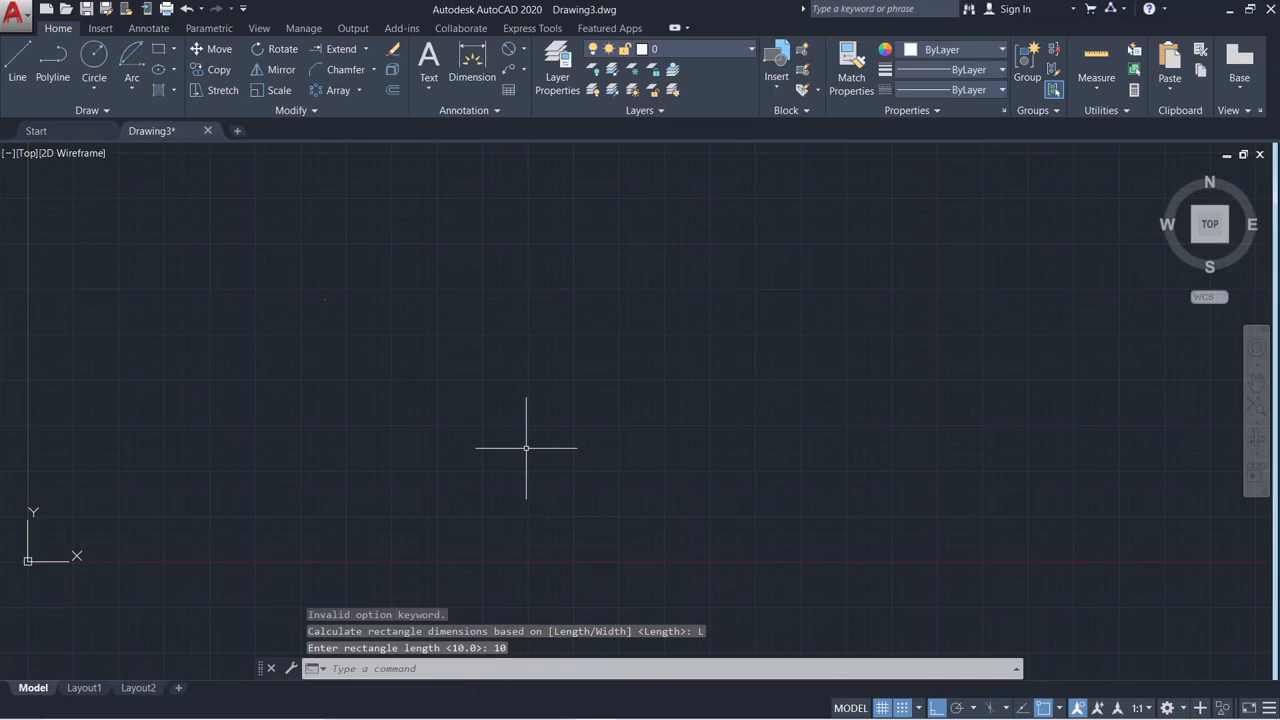
left_click(271, 246)
left_click(332, 380)
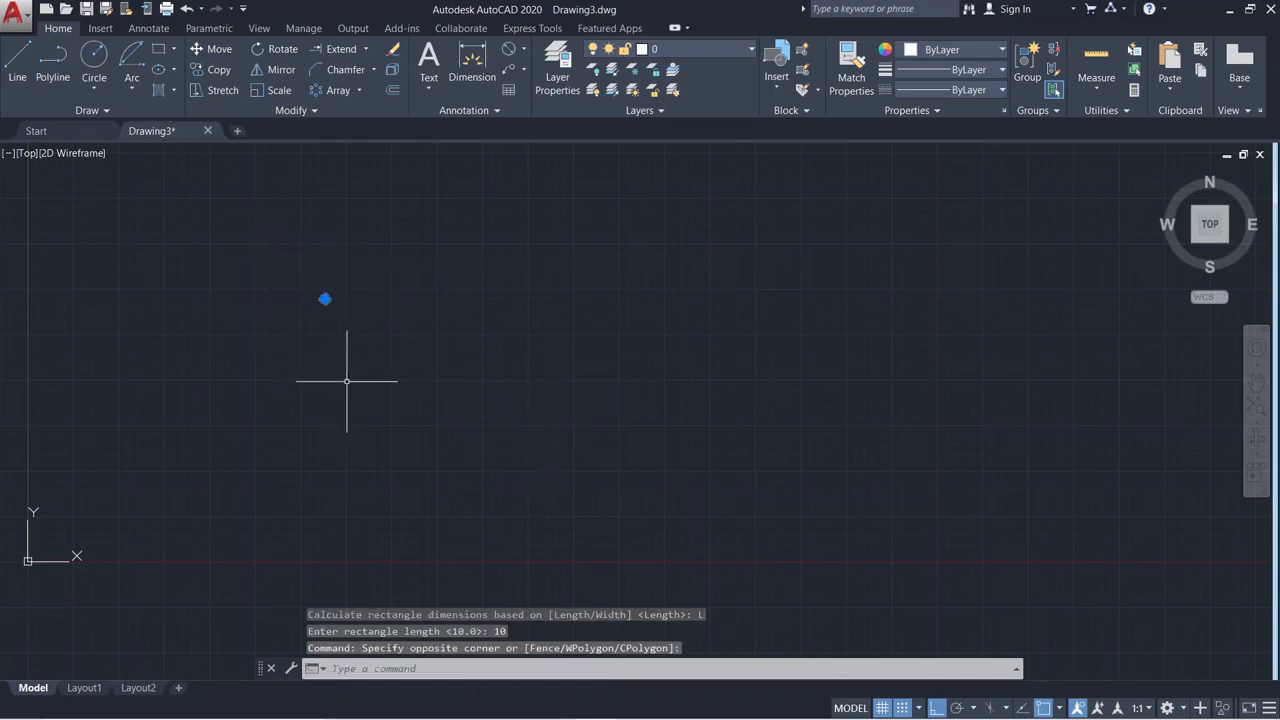
Examine the area-defined rectangle up close along its full height and clear its selection
scroll(272, 286, "up", 8)
scroll(645, 365, "up", 6)
scroll(460, 386, "up", 8)
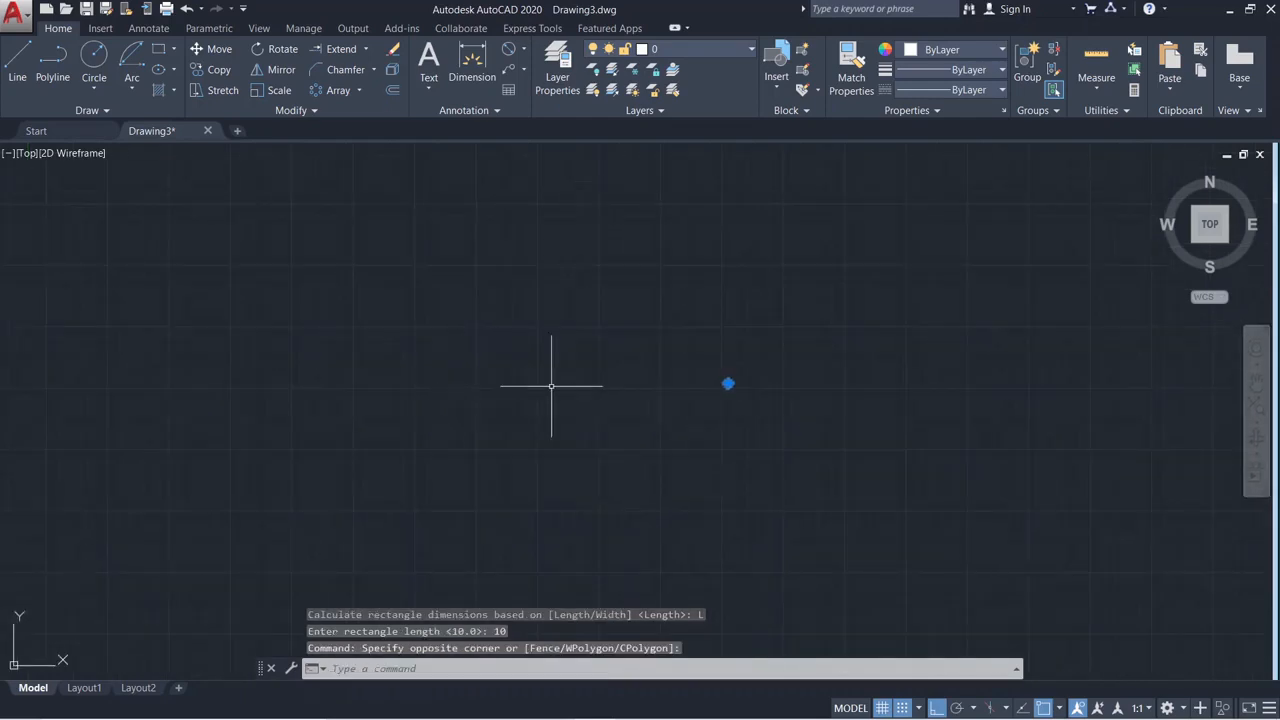
scroll(760, 371, "up", 8)
scroll(465, 482, "up", 6)
middle_click_drag(555, 390, 645, 214)
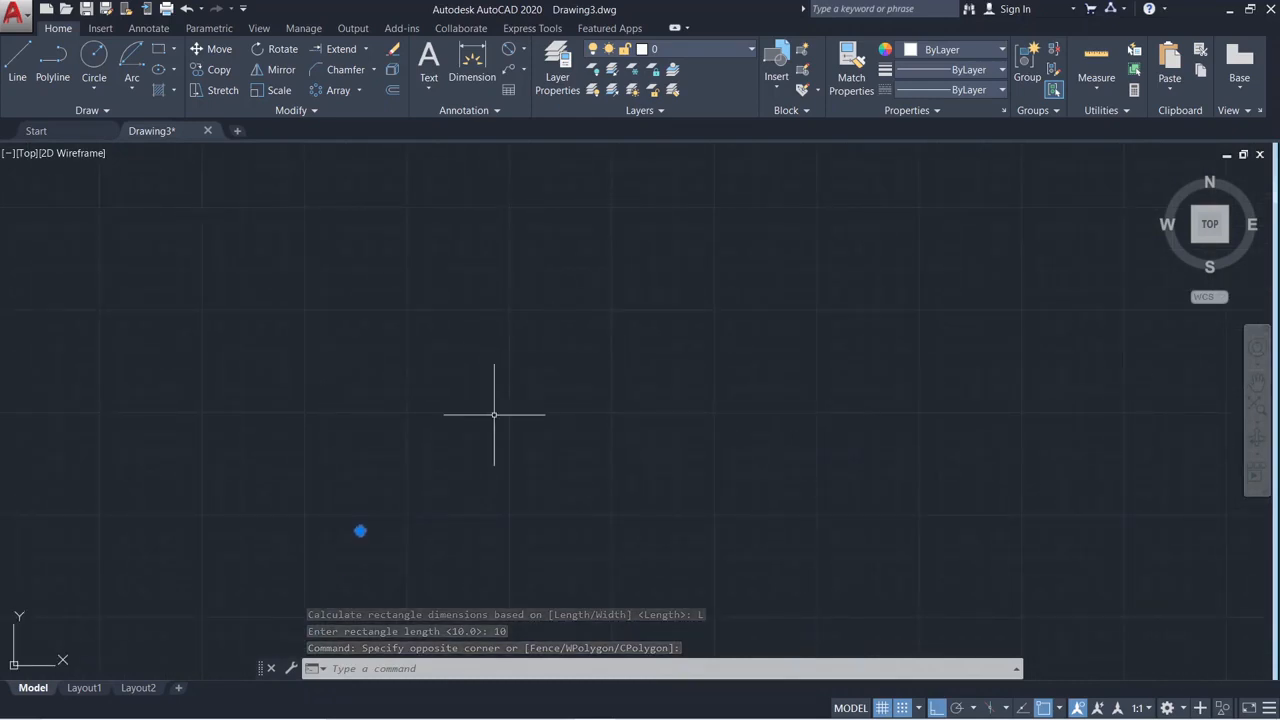
scroll(334, 564, "up", 8)
scroll(430, 410, "up", 5)
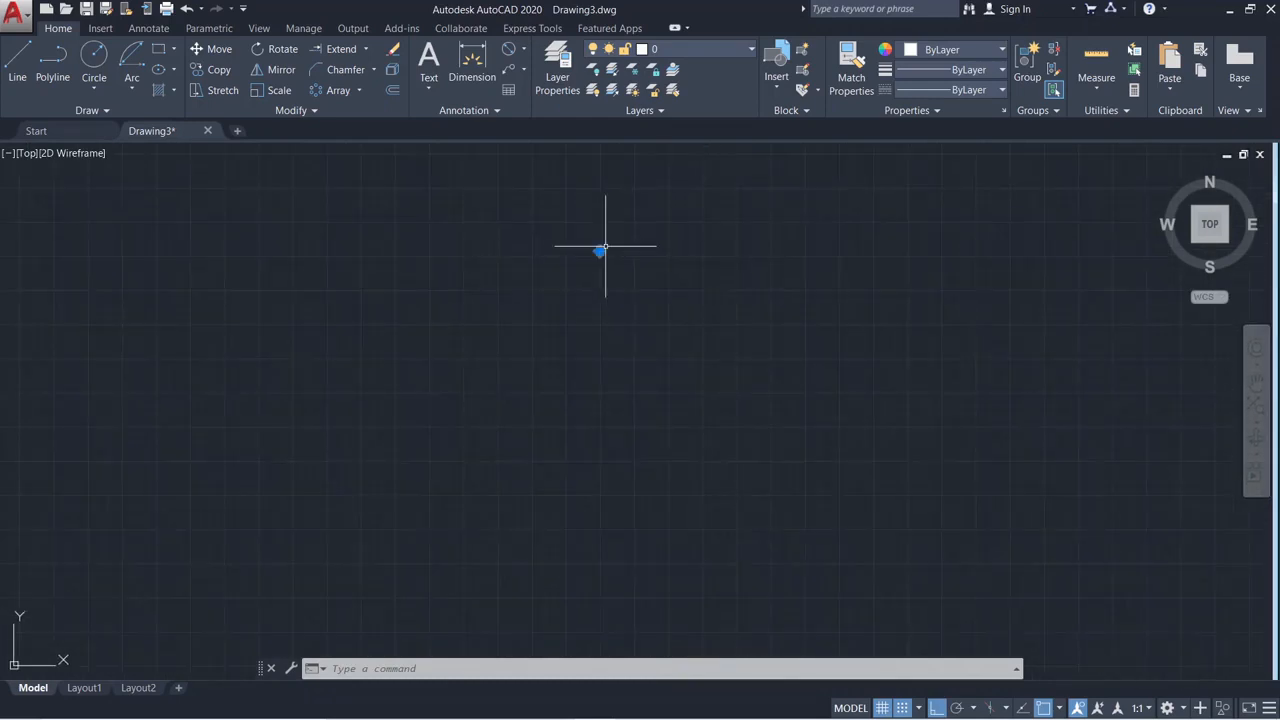
scroll(608, 248, "up", 10)
scroll(586, 200, "up", 5)
scroll(651, 229, "up", 4)
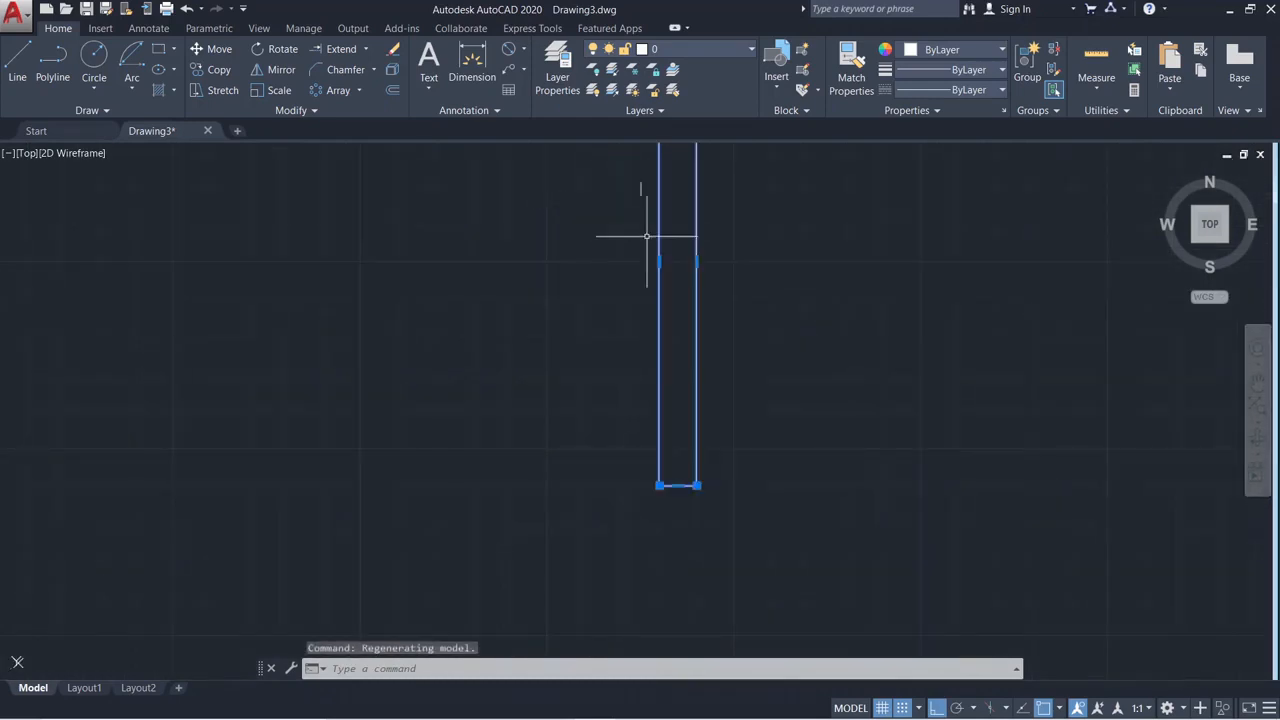
scroll(663, 274, "down", 4)
middle_click_drag(663, 274, 585, 358)
scroll(595, 361, "up", 4)
scroll(602, 360, "down", 2)
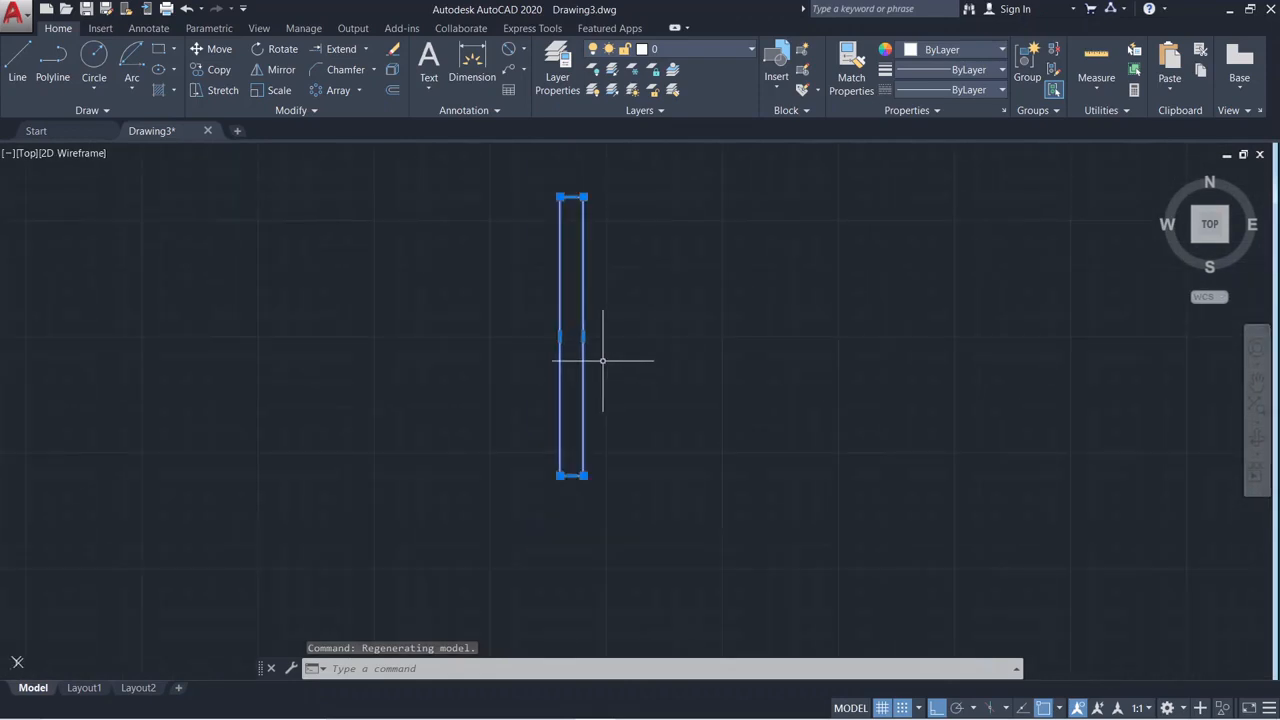
key("Escape")
key("Escape")
scroll(577, 349, "up", 3)
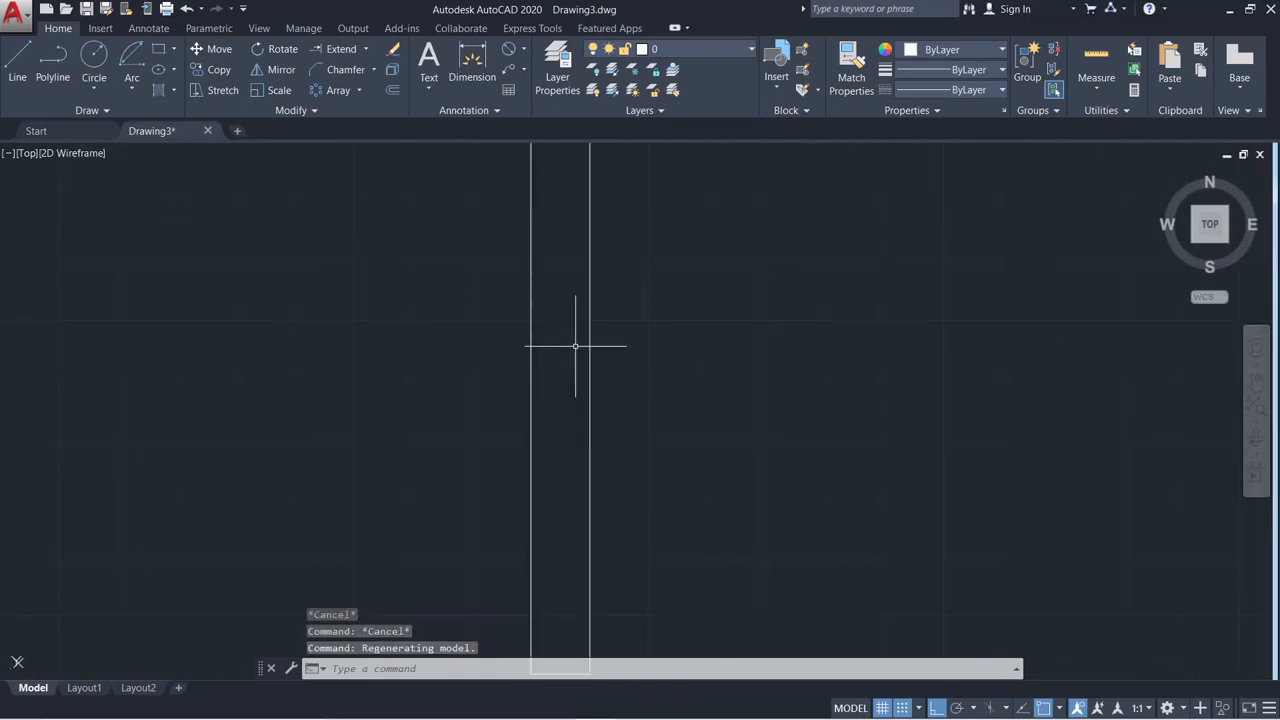
scroll(569, 367, "down", 2)
left_click(580, 406)
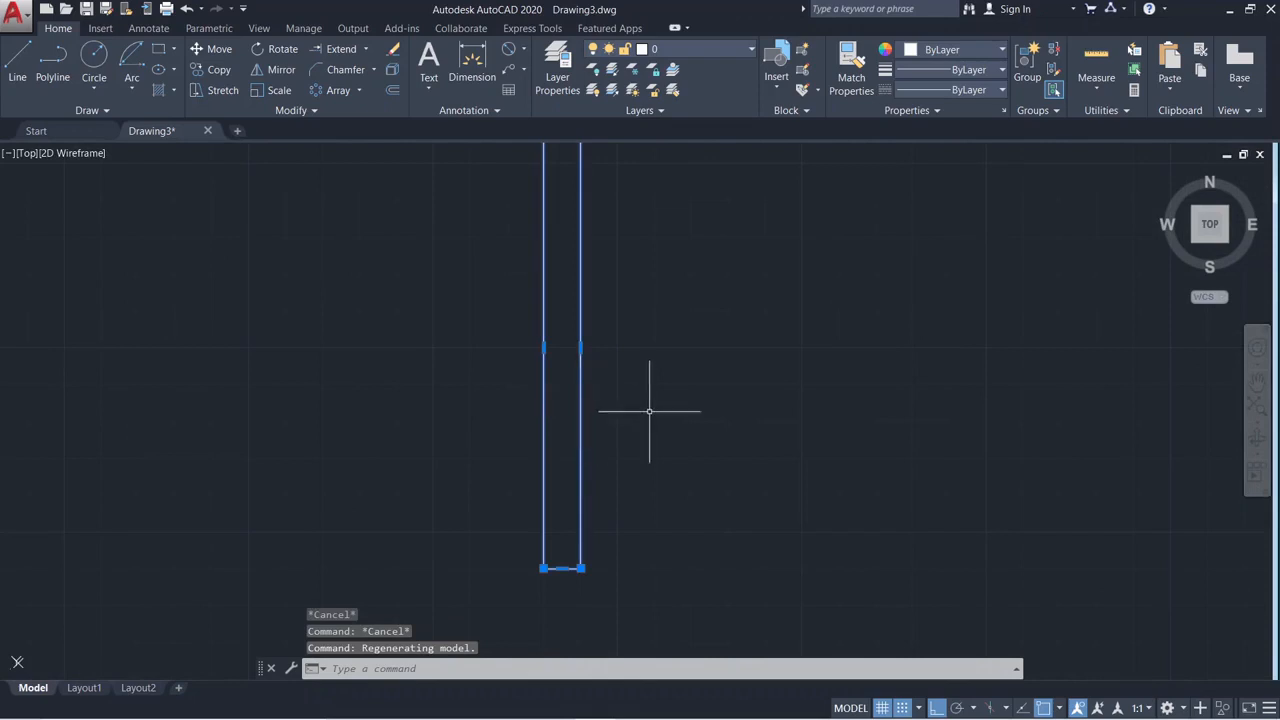
middle_click_drag(651, 409, 622, 477)
left_click(391, 91)
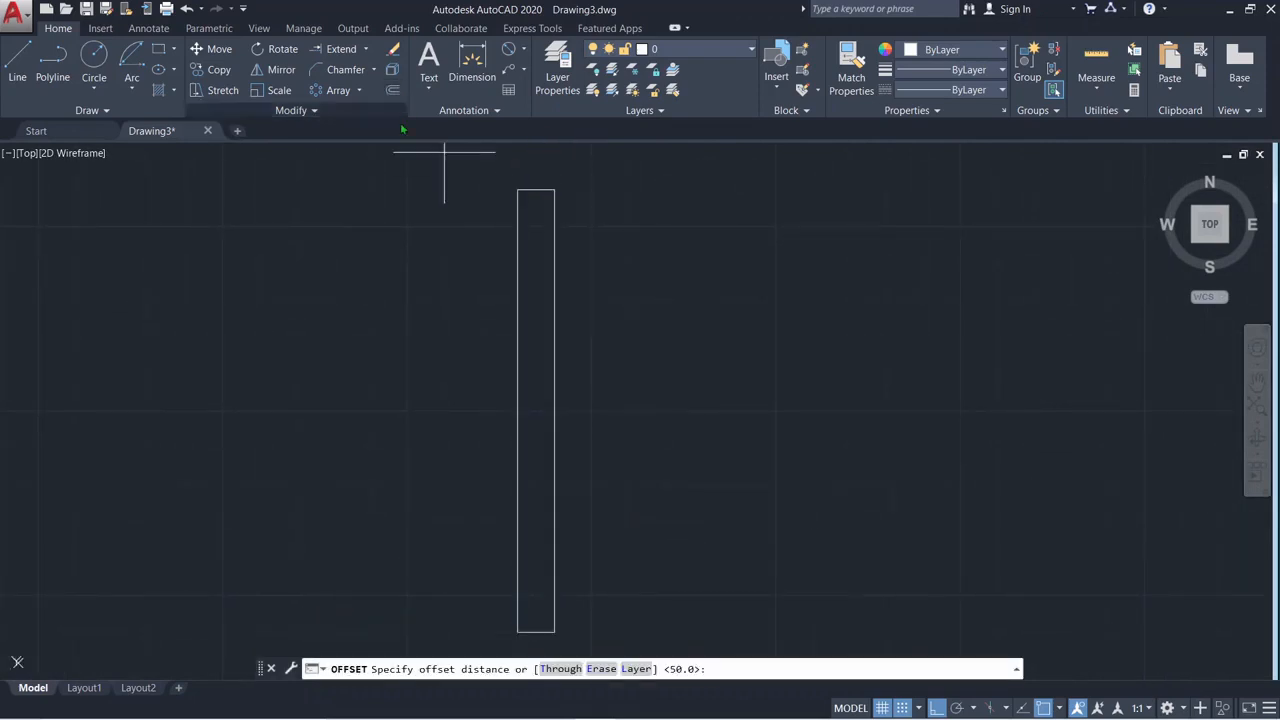
key("Escape")
key("Escape")
left_click(595, 282)
left_click(447, 288)
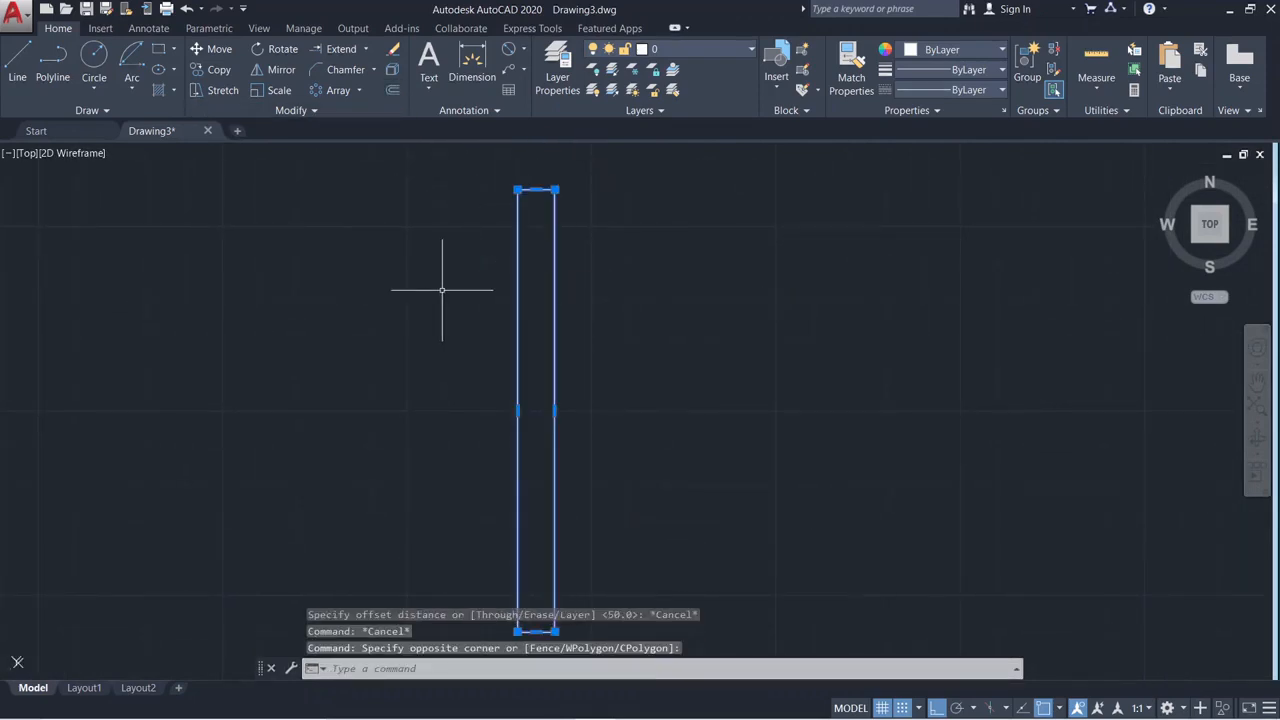
Try to dimension the narrow rectangle's short upper edge between its two corners with the general Dimension command
left_click(472, 65)
middle_click_drag(480, 190, 403, 371)
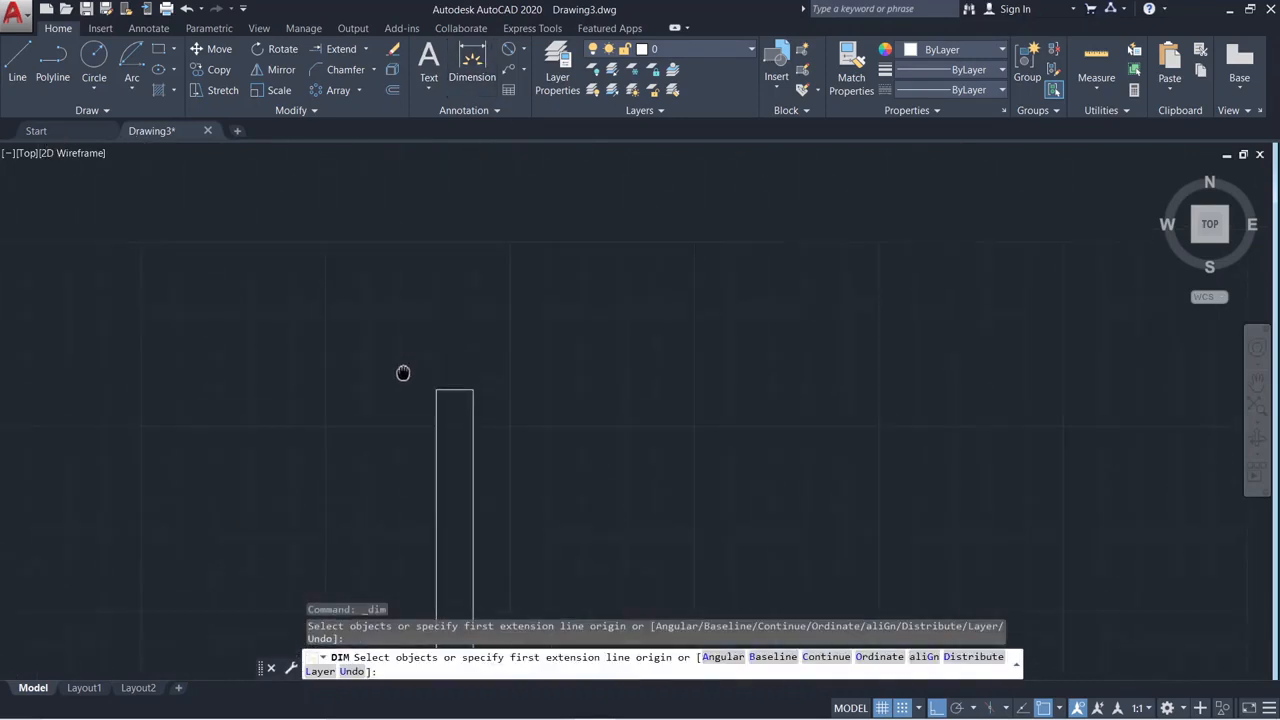
left_click(434, 394)
left_click(472, 395)
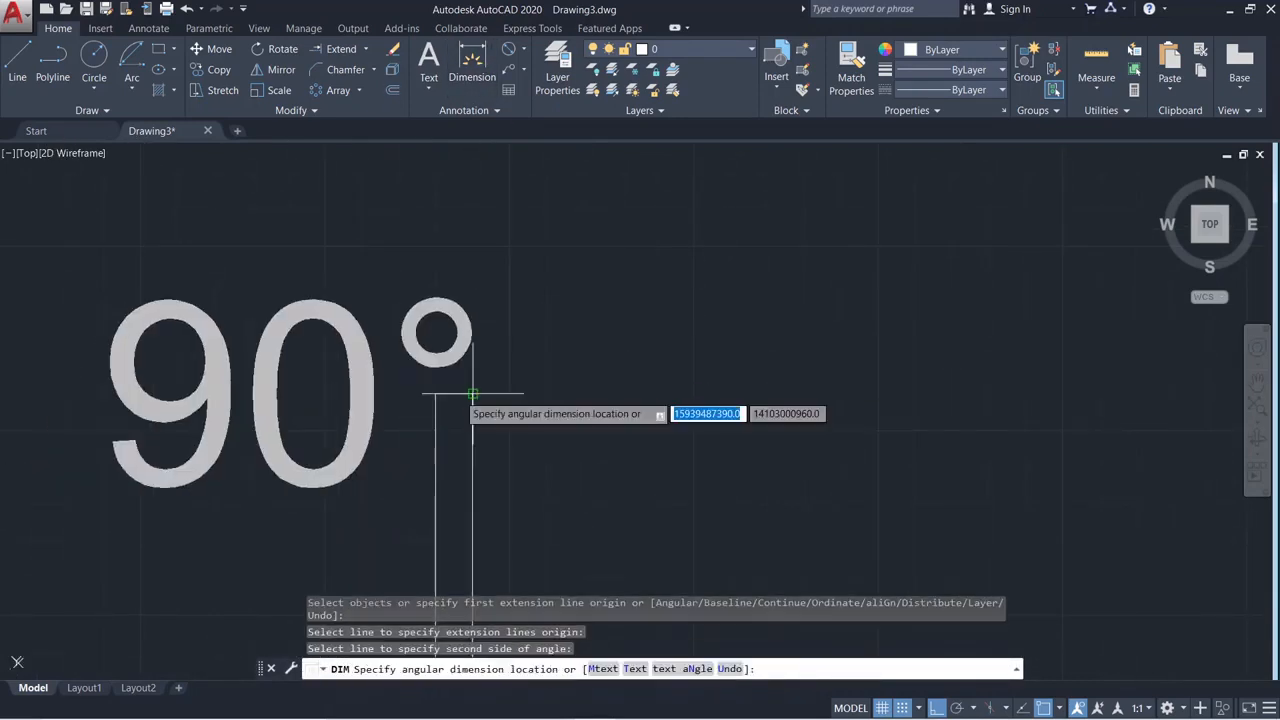
left_click(457, 280)
key("Escape")
Erase the angular dimension at the rectangle's upper corner and keep the rectangle
scroll(534, 404, "down", 5)
left_click(534, 405)
left_click(475, 339)
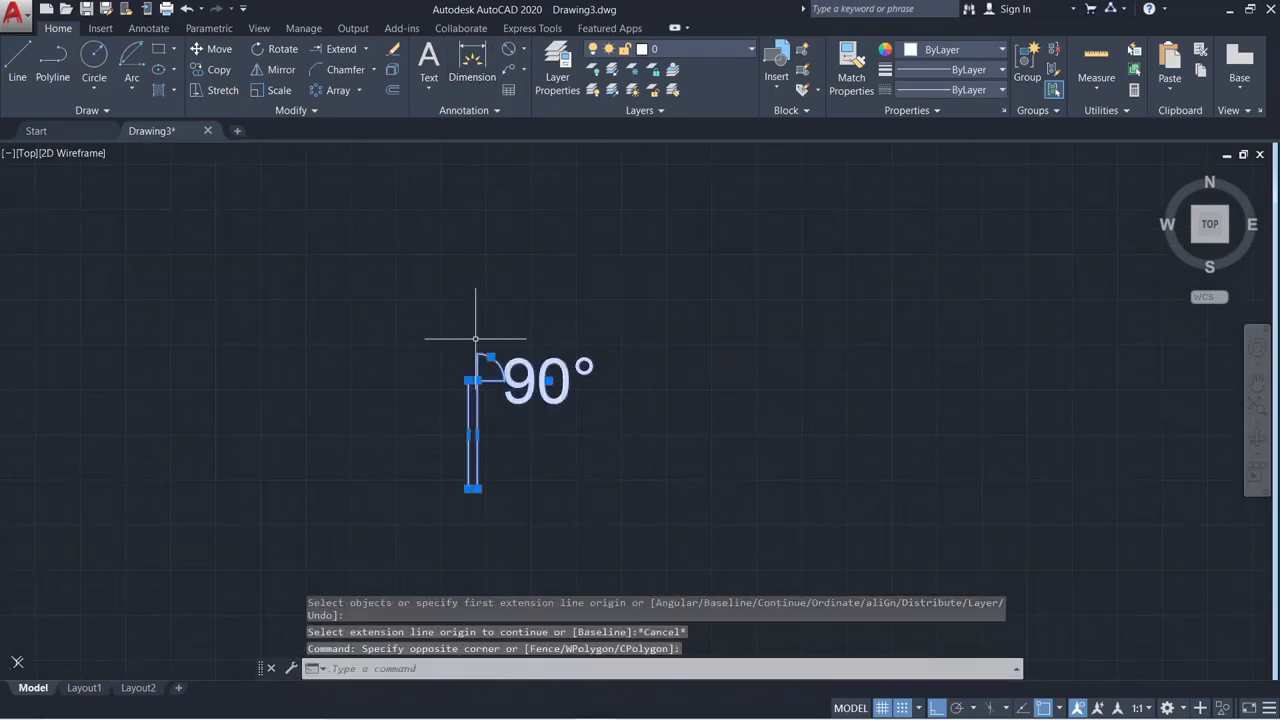
key("Escape")
left_click(571, 415)
left_click(510, 374)
key("Delete")
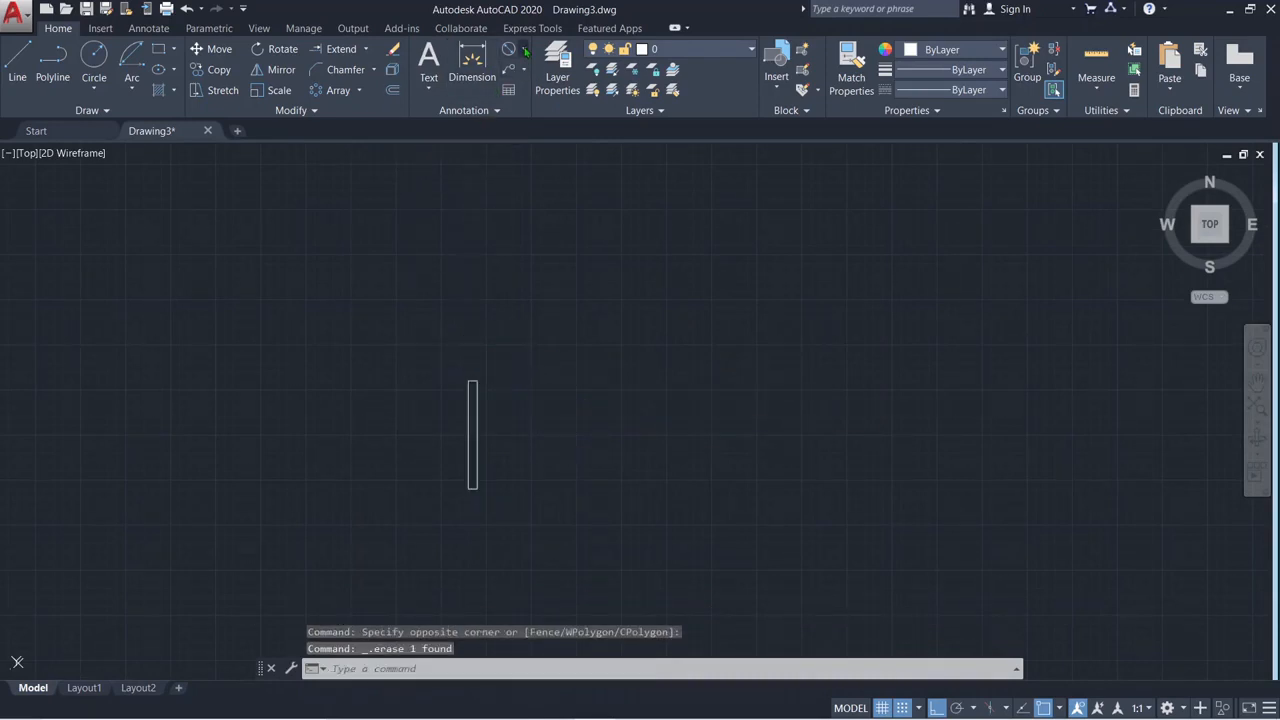
Dimension the rectangle's upper edge from corner to corner, with the dimension placed above it
left_click(525, 50)
left_click(535, 82)
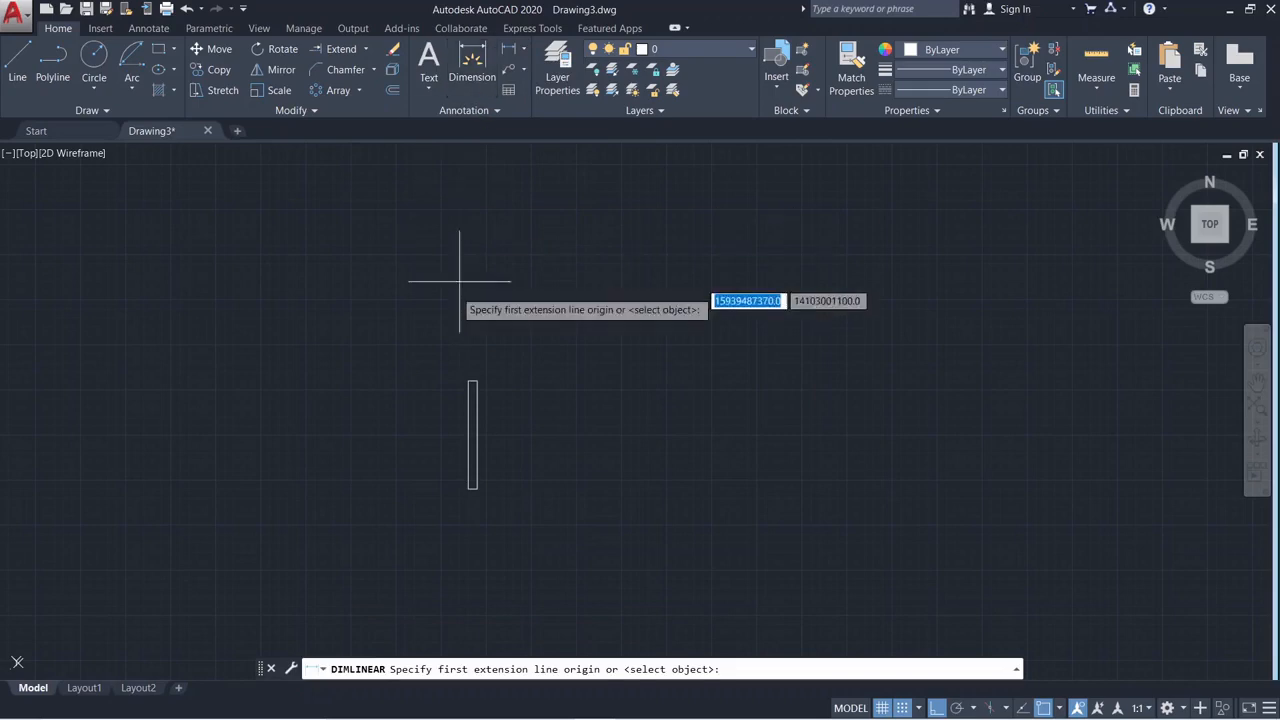
left_click(471, 62)
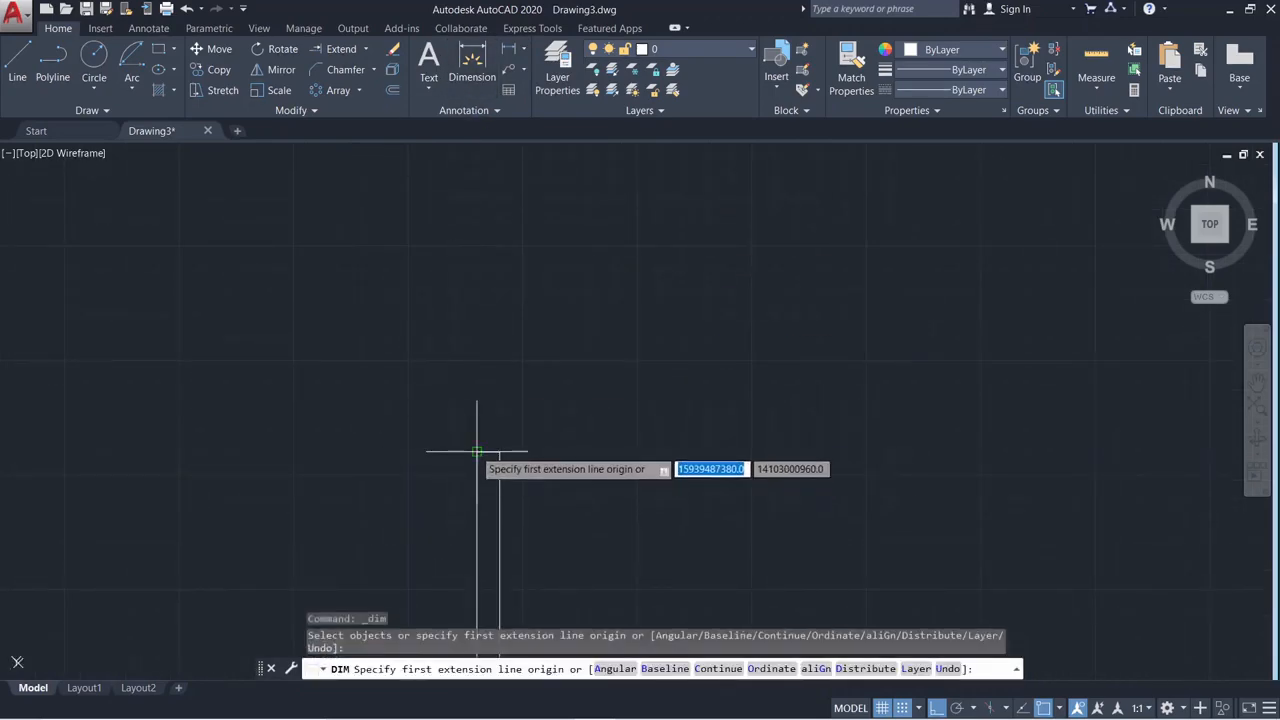
left_click(477, 451)
left_click(500, 451)
left_click(505, 295)
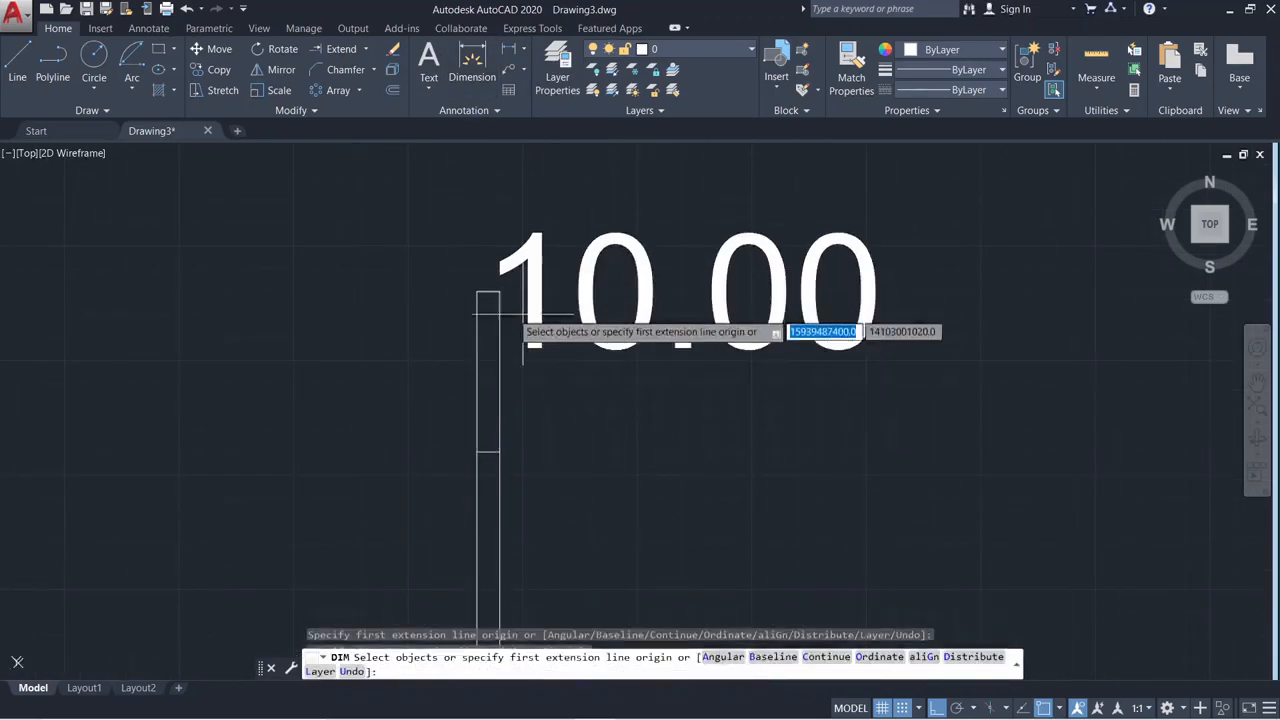
End the dimension command and erase the width dimension above the rectangle
scroll(620, 430, "down", 2)
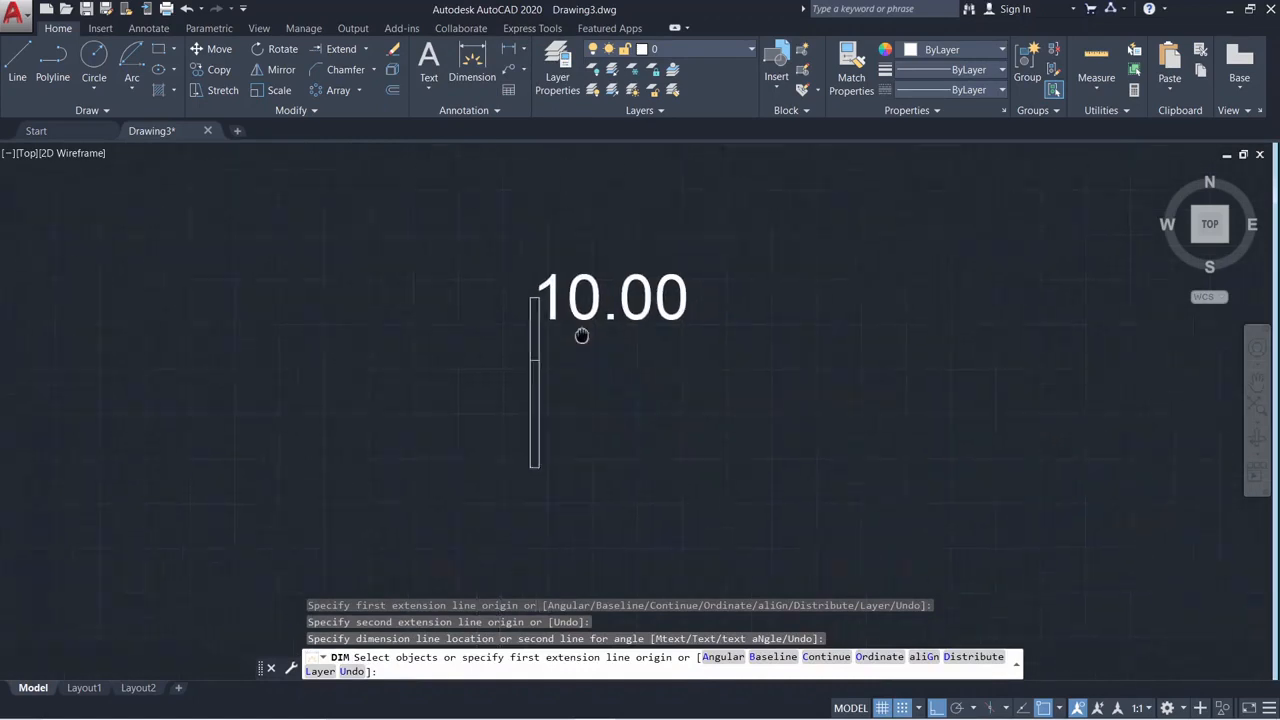
scroll(570, 340, "up", 4)
key("Escape")
left_click(450, 254)
left_click(413, 202)
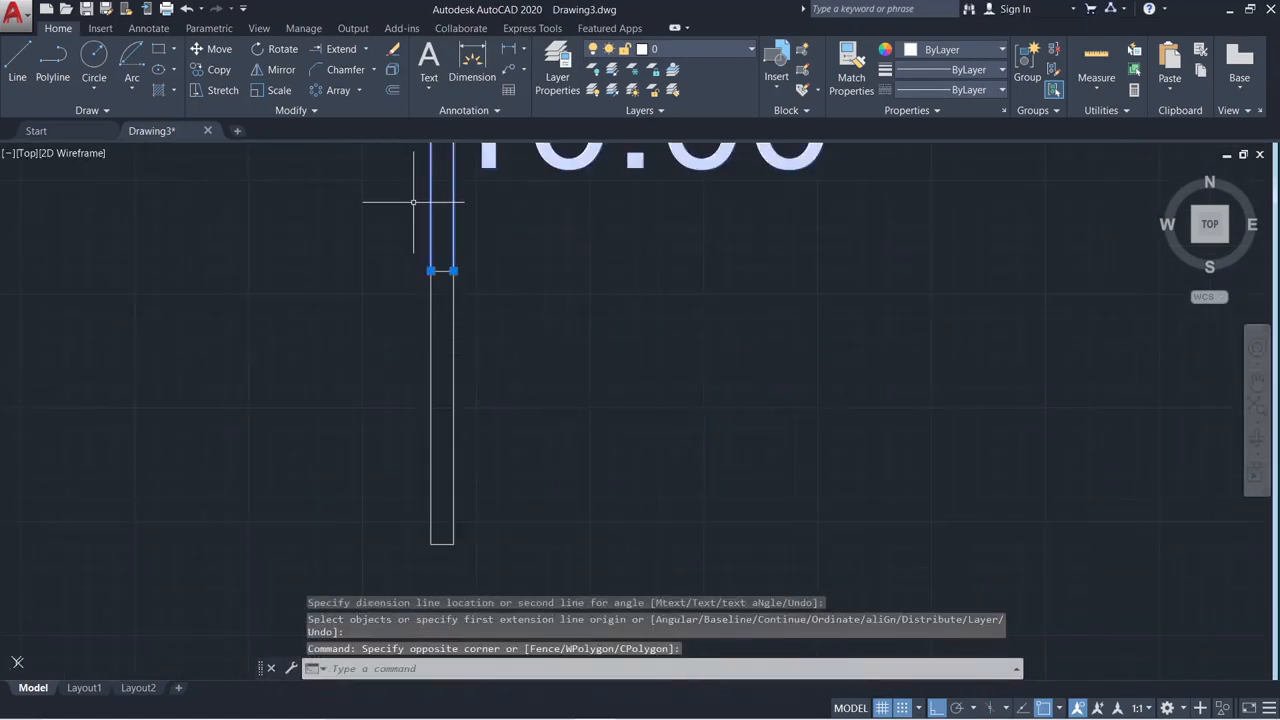
key("Delete")
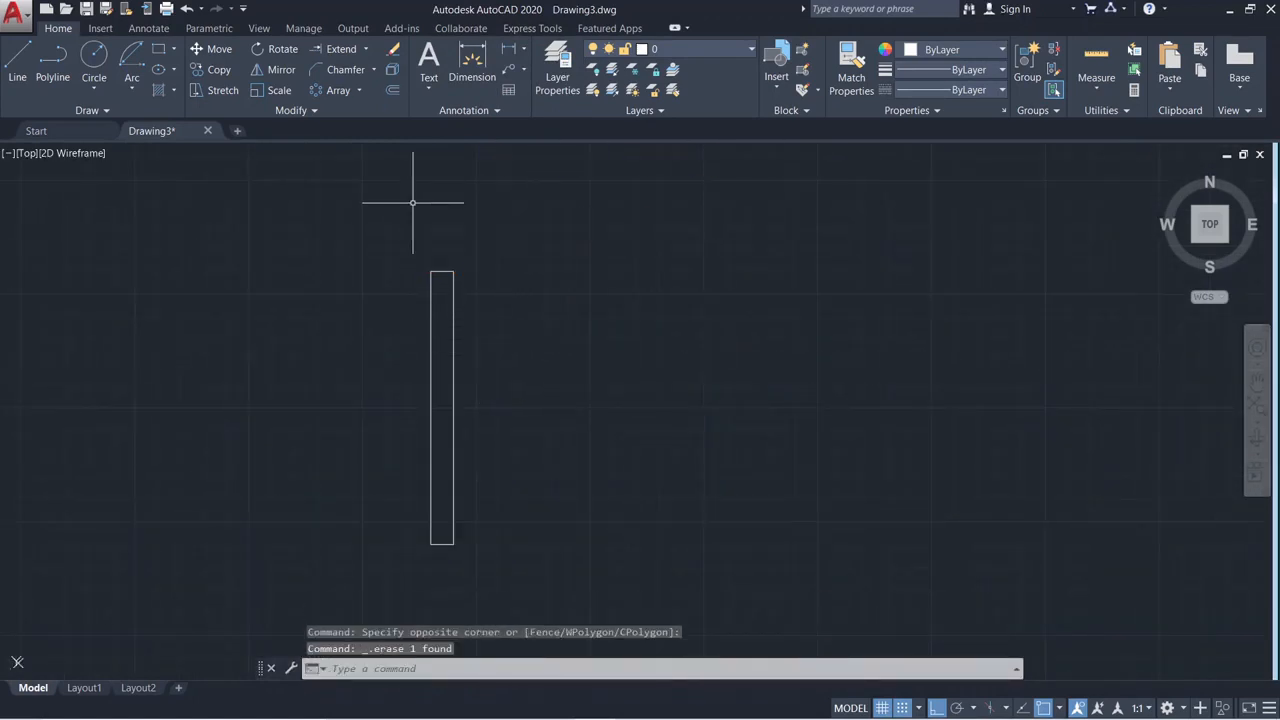
Offset the narrow rectangle outward by 100 and end the Offset command
left_click(393, 91)
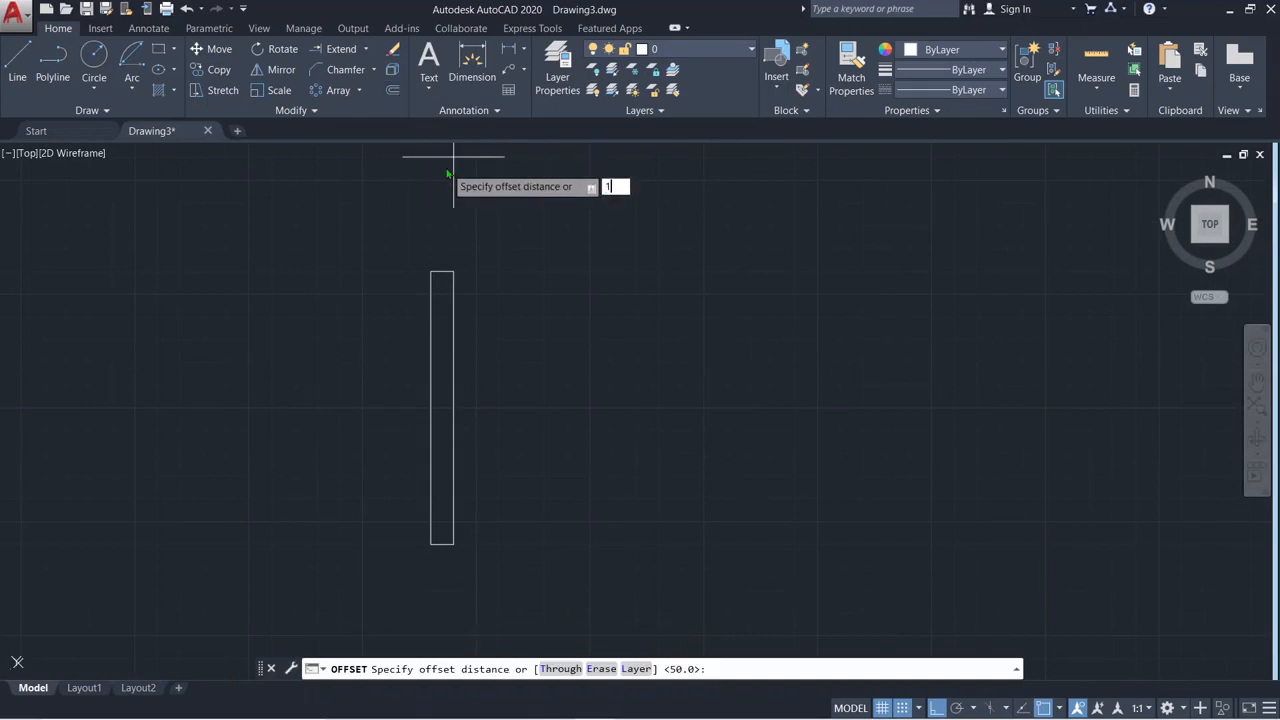
type("100")
key("Return")
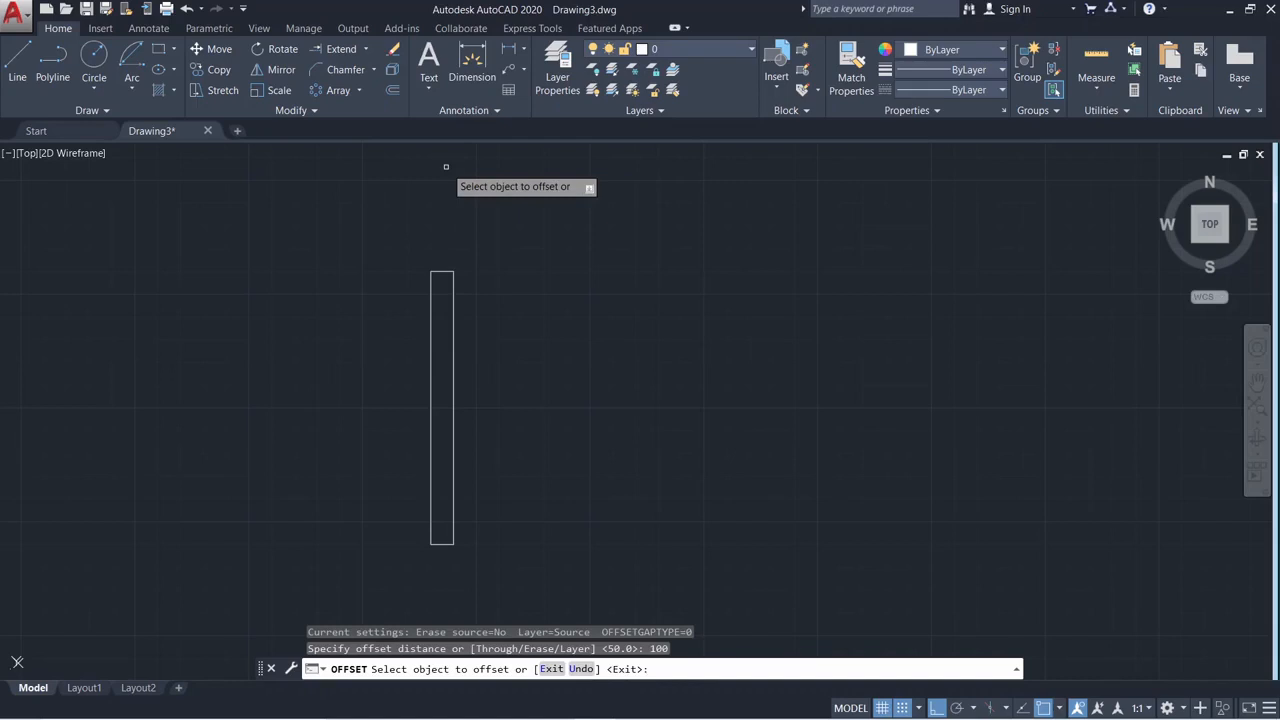
left_click(454, 271)
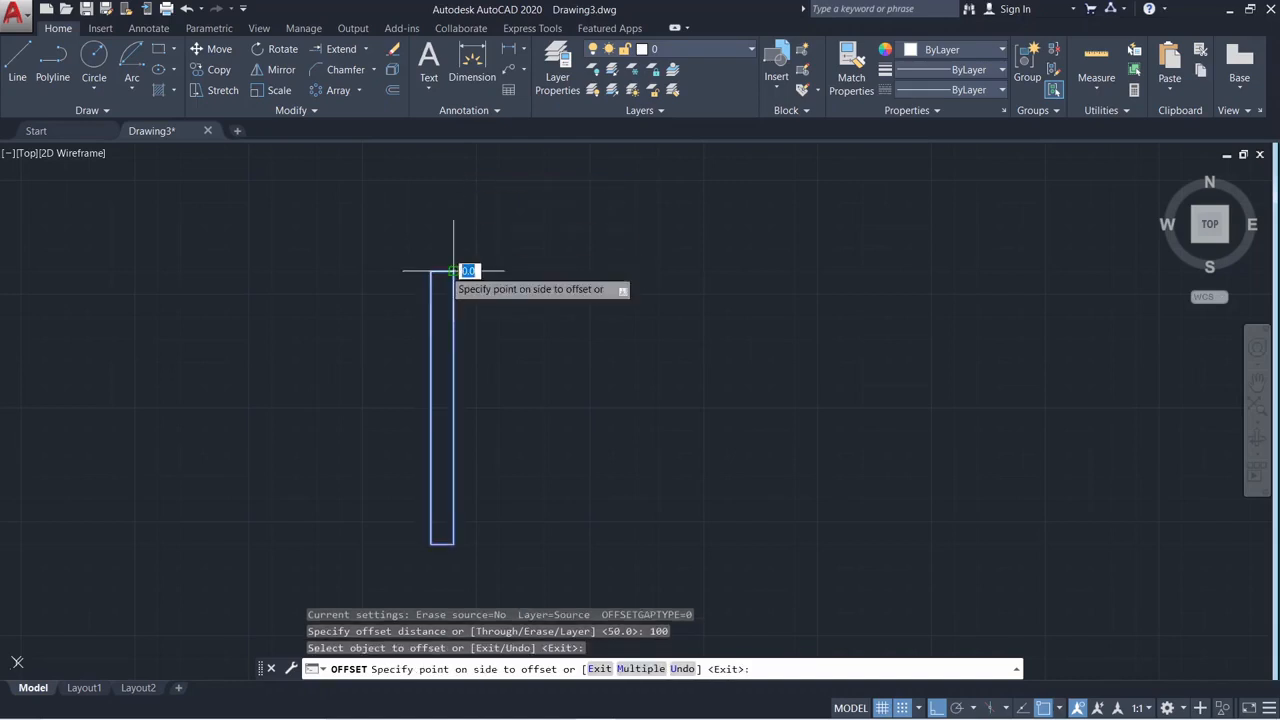
scroll(547, 304, "down", 3)
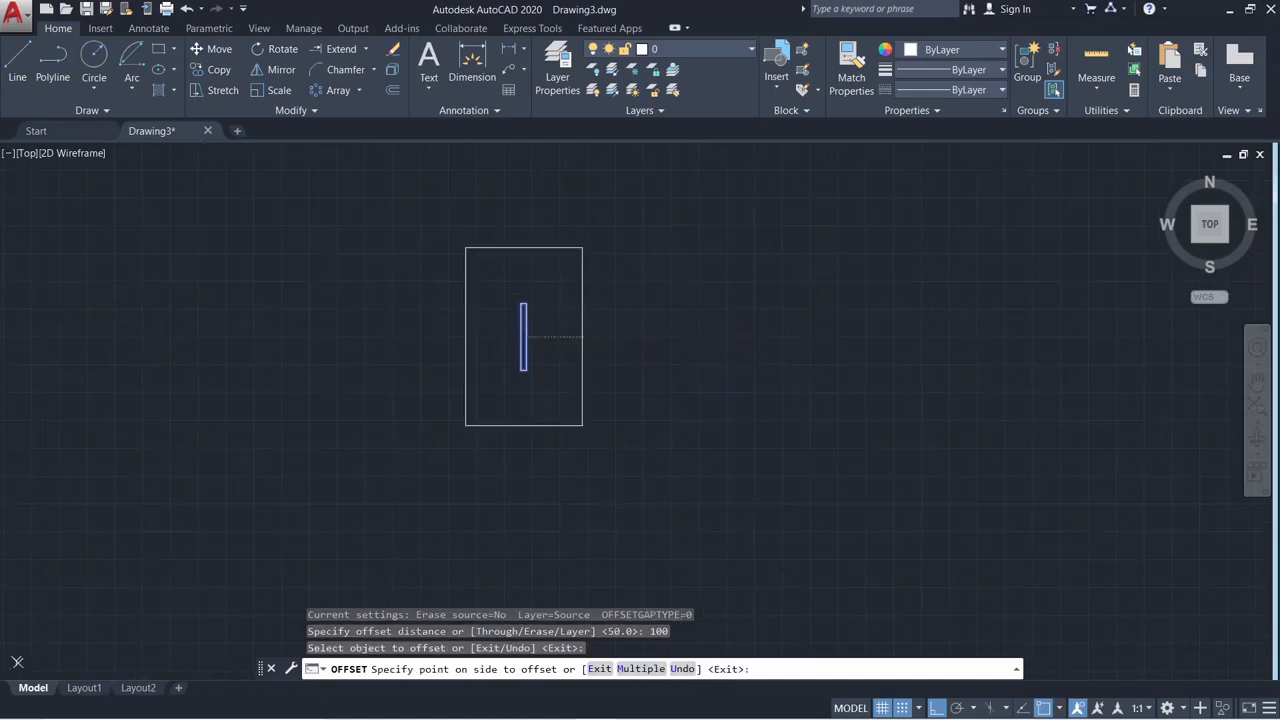
left_click(556, 335)
scroll(534, 347, "up", 2)
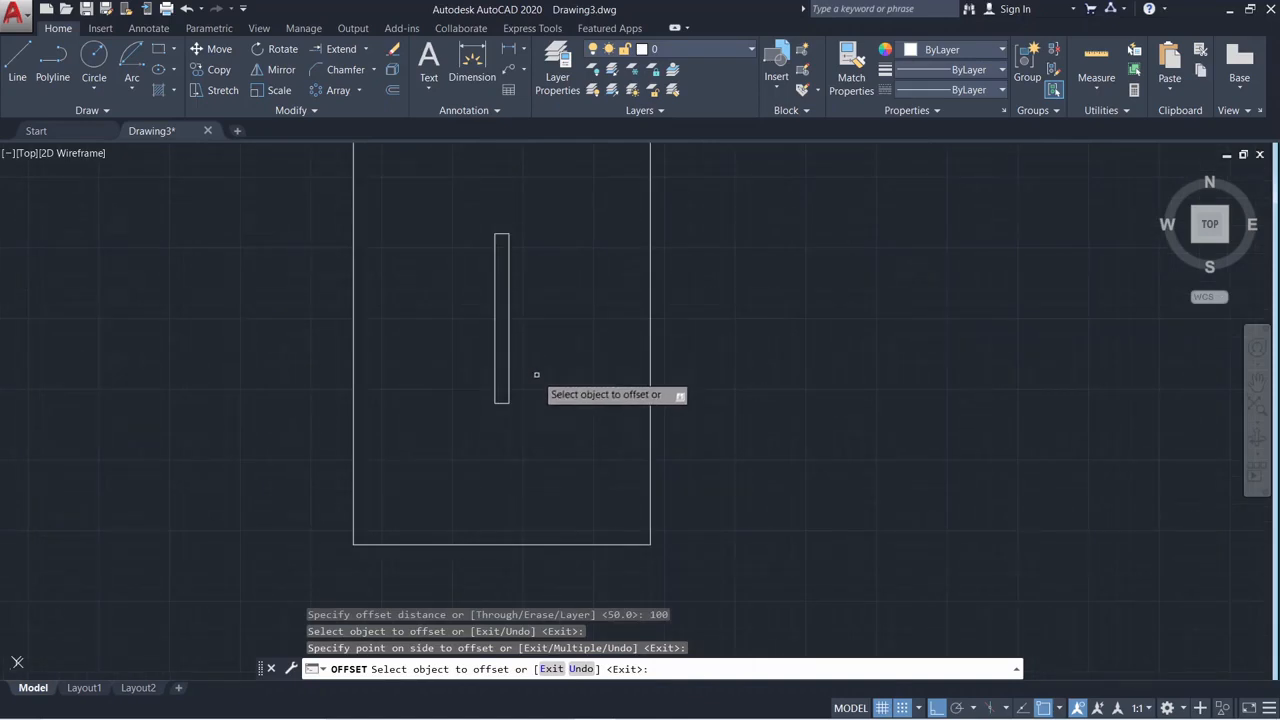
key("Escape")
key("Escape")
Offset the large outer rectangle inward by 25
left_click(650, 338)
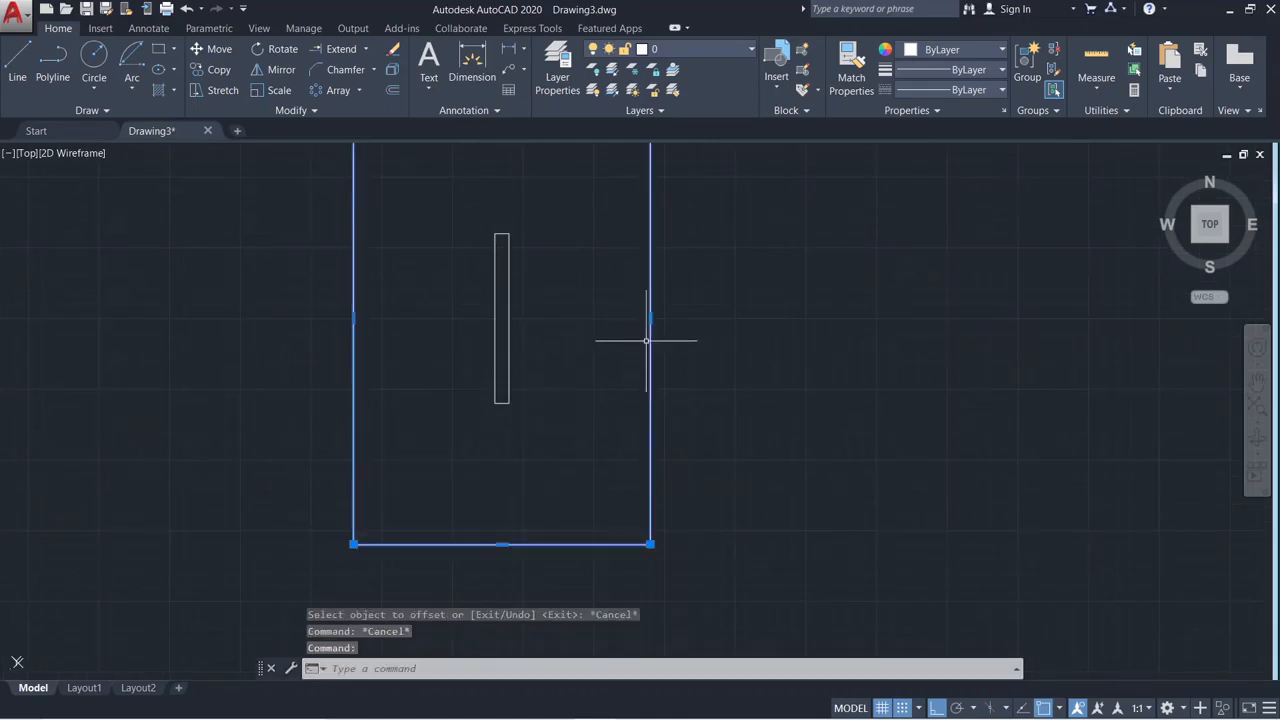
middle_click_drag(590, 336, 555, 408)
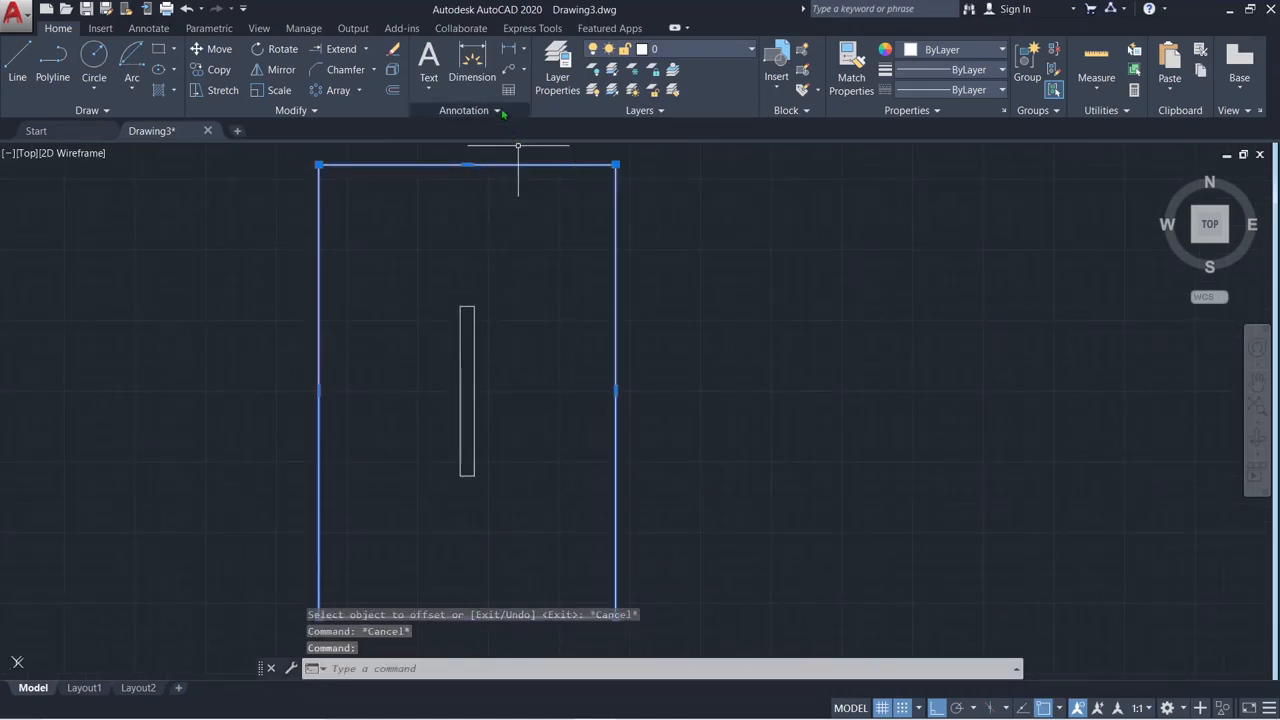
left_click(392, 90)
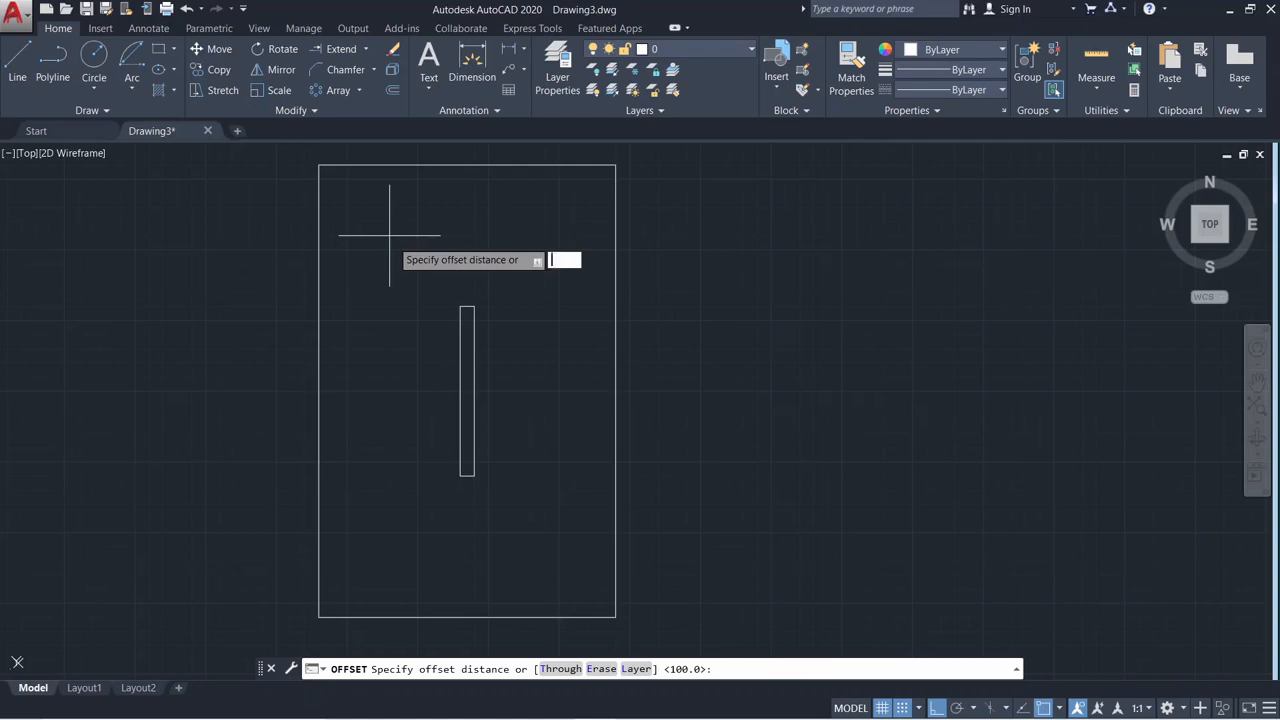
key("Return")
left_click(390, 165)
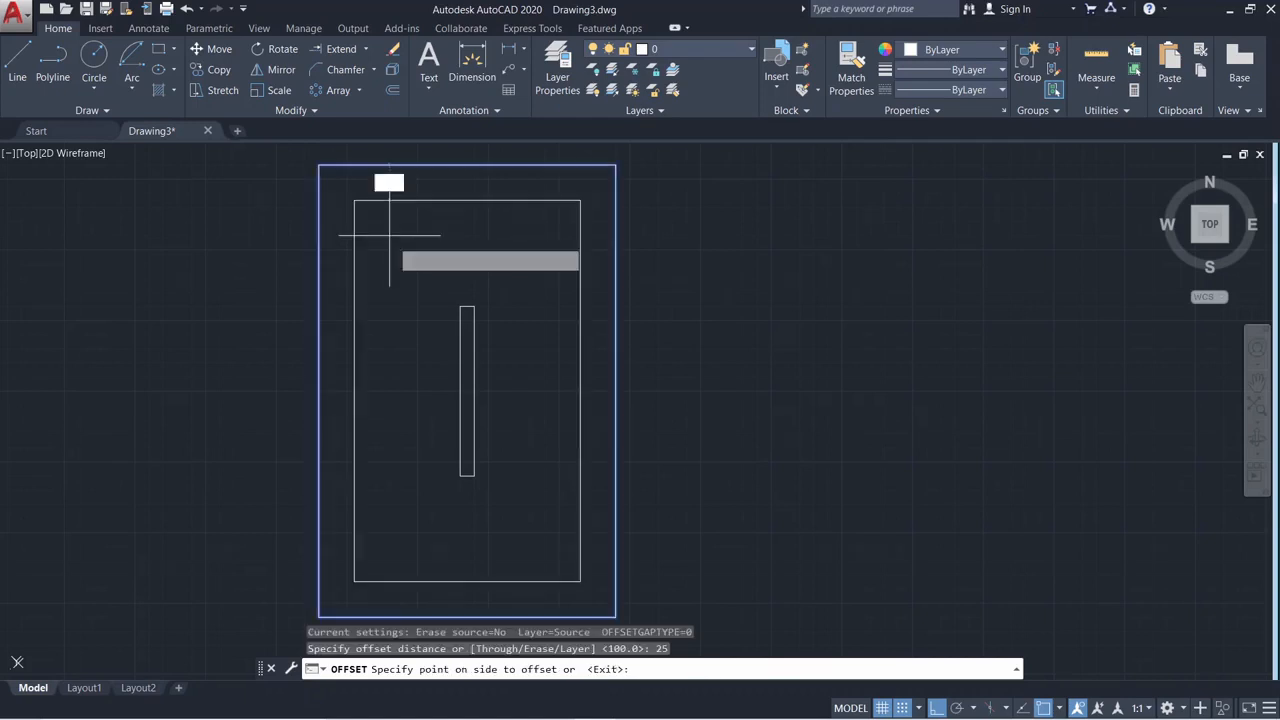
left_click(415, 237)
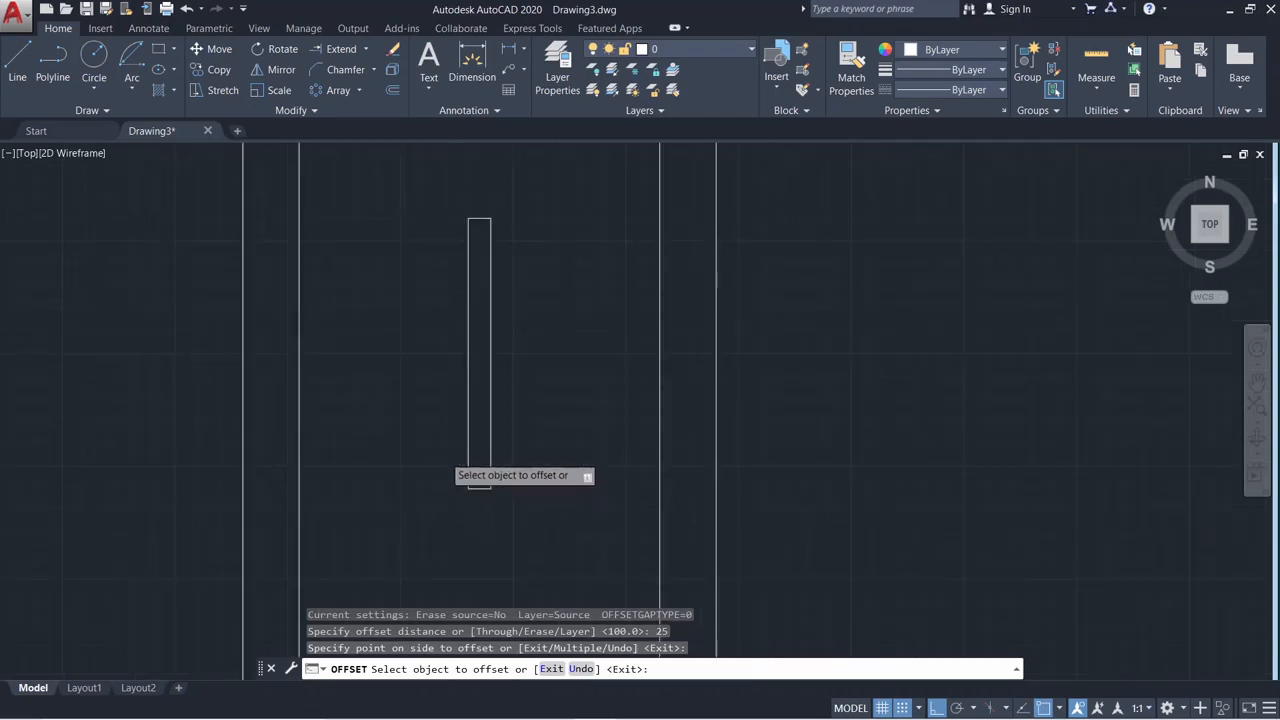
Draw an open outline of four separate orthogonal lines right of the nested rectangles, its ends crossing at the upper-left corner, and check one line's selection
mouse_move(450, 423)
middle_mouse_down()
mouse_move(383, 463)
mouse_move(284, 490)
middle_mouse_up()
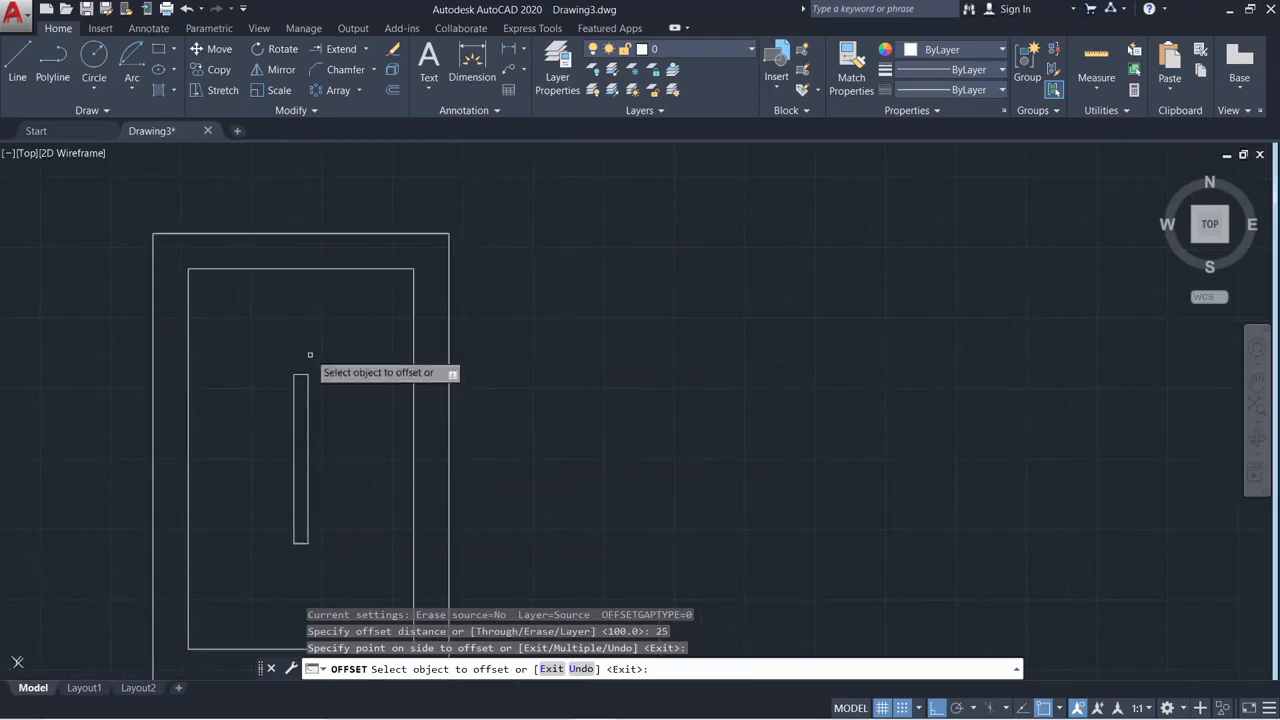
left_click(18, 75)
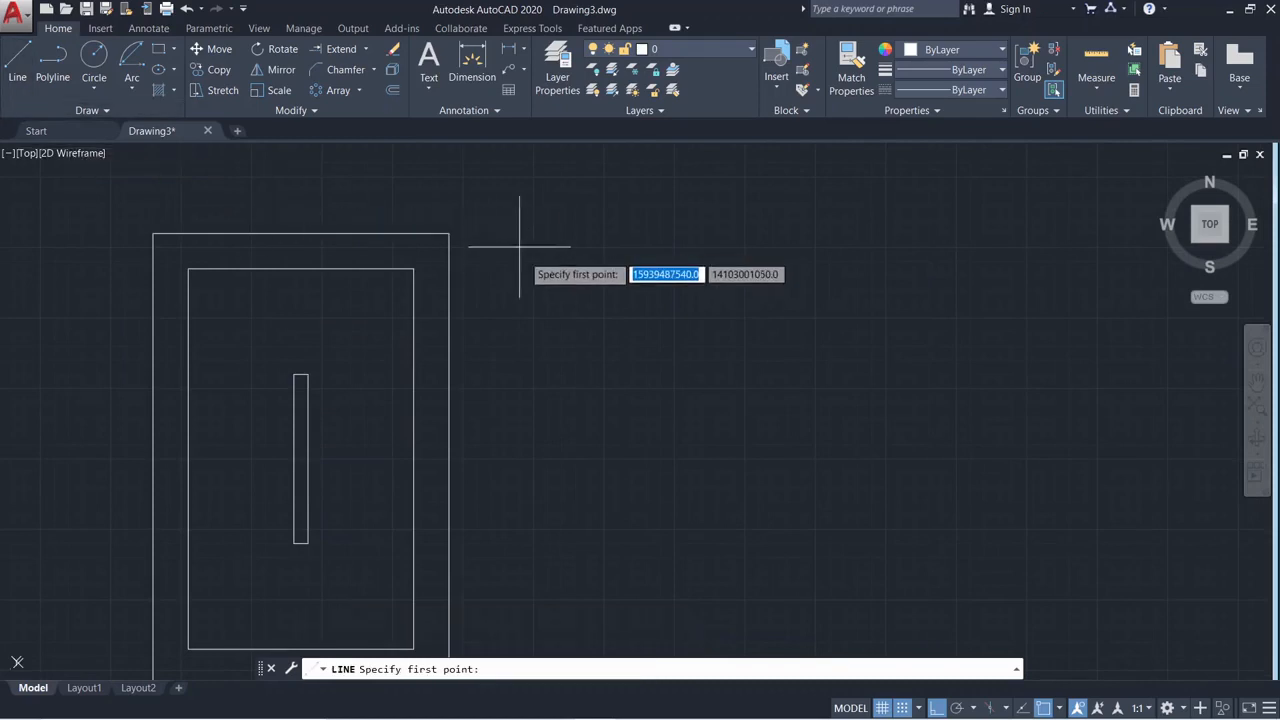
scroll(536, 300, "down", 4)
middle_click_drag(540, 337, 277, 332)
left_click(277, 332)
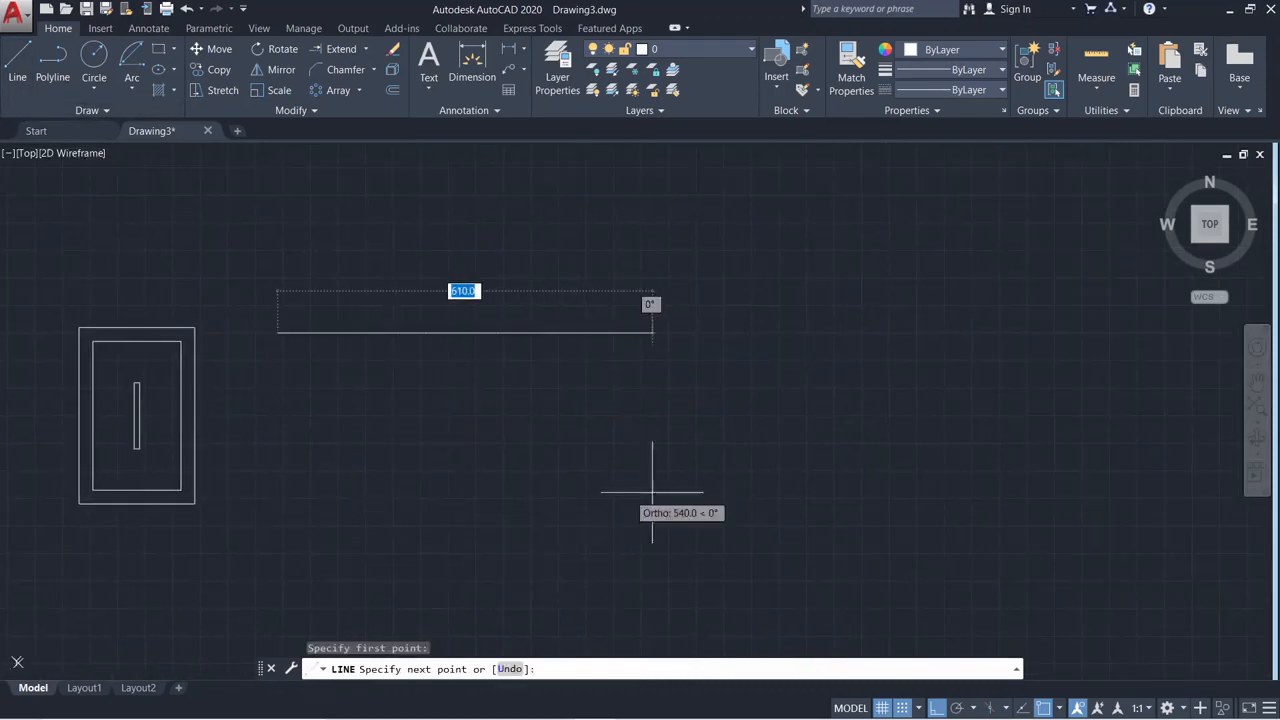
left_click(729, 472)
left_click(777, 603)
left_click(321, 575)
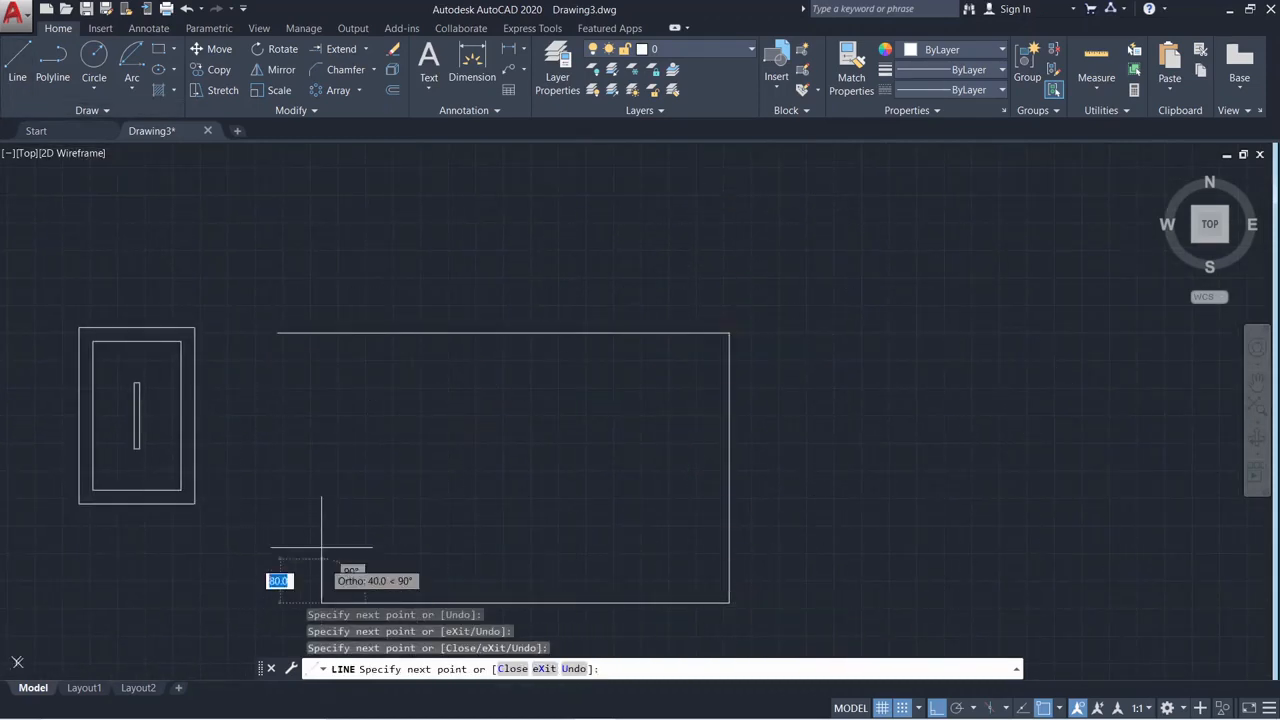
left_click(321, 279)
key("Escape")
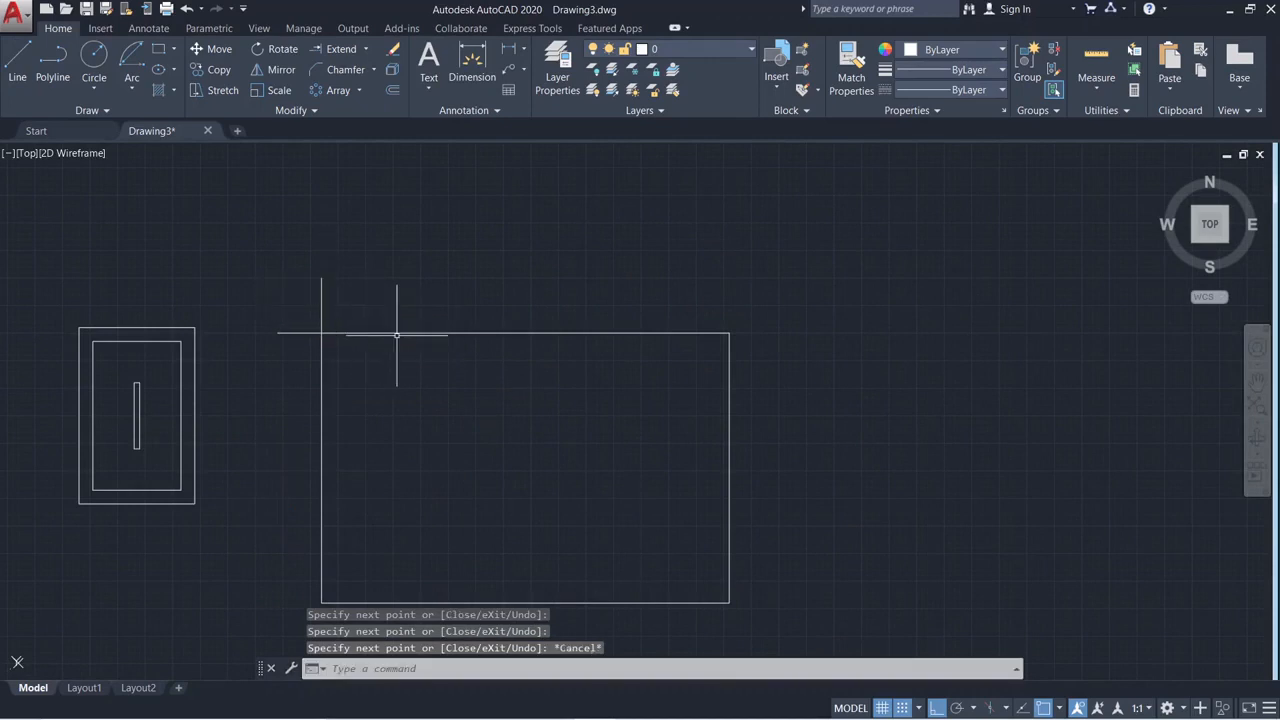
left_click(395, 332)
key("Escape")
Draw an open stair-shaped polyline to the right of the line outline, running down, right, and down again, and end the command
scroll(451, 390, "down", 4)
middle_click_drag(451, 390, 188, 447)
left_click(52, 65)
left_click(540, 220)
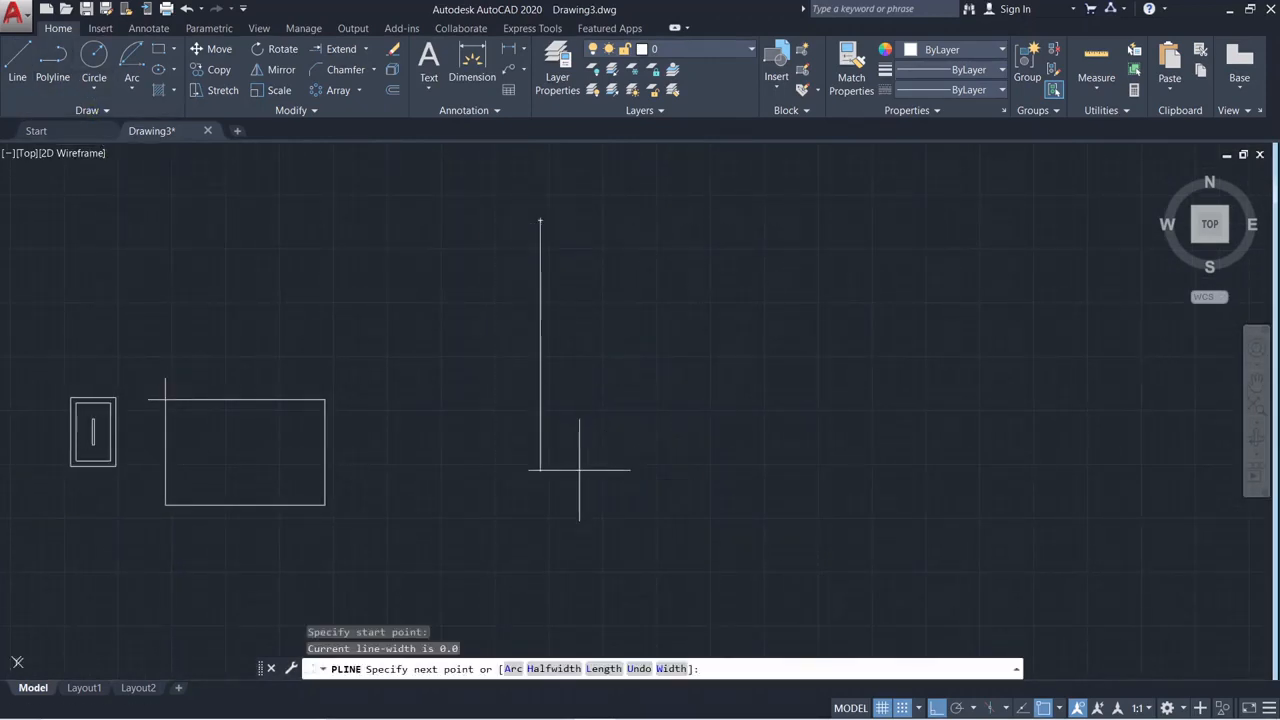
left_click(540, 470)
left_click(790, 470)
left_click(790, 563)
middle_click_drag(810, 563, 600, 392)
left_click(630, 512)
key("Escape")
middle_click_drag(745, 487, 777, 557)
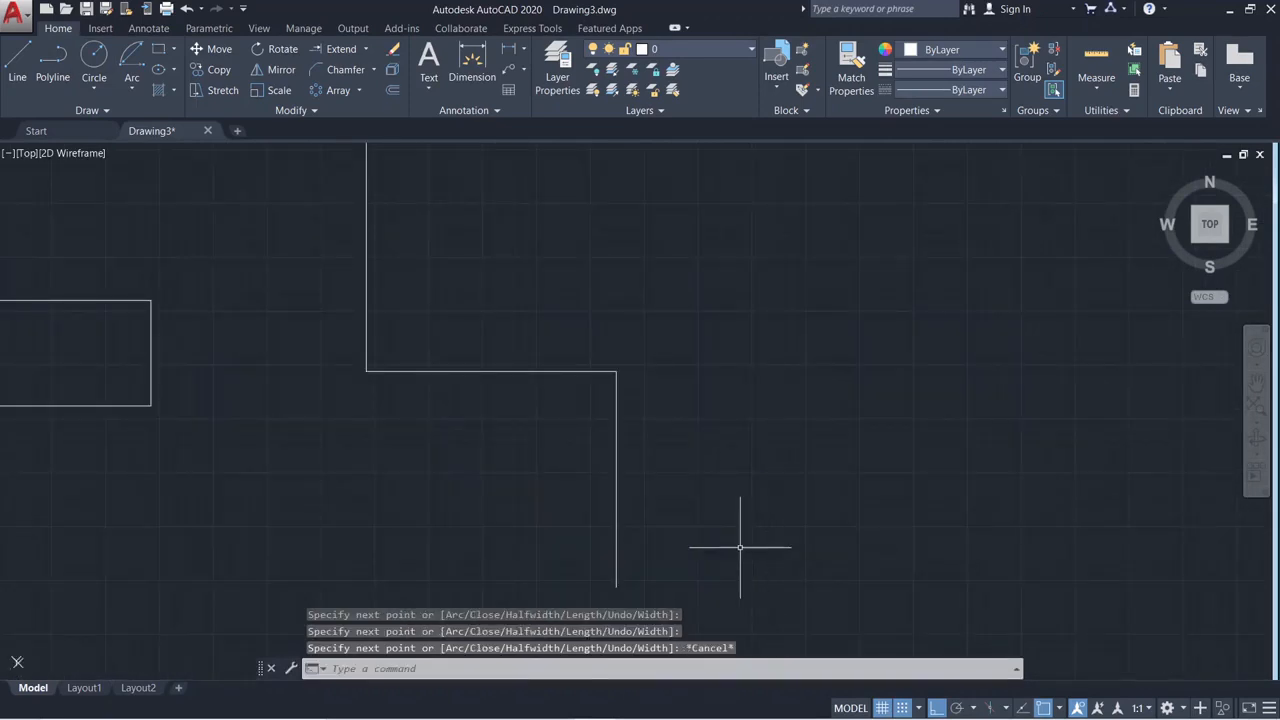
Offset the stair-shaped polyline by 25 towards its upper-right side
left_click(615, 450)
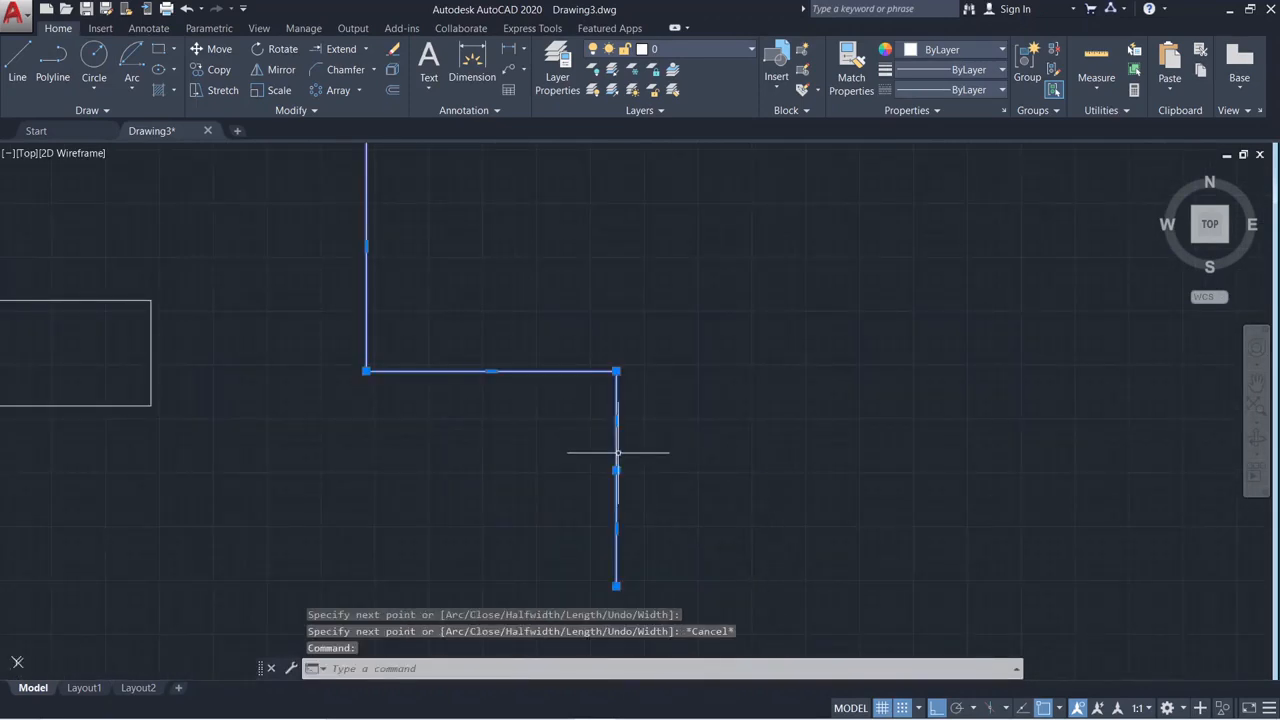
left_click(392, 90)
key("Return")
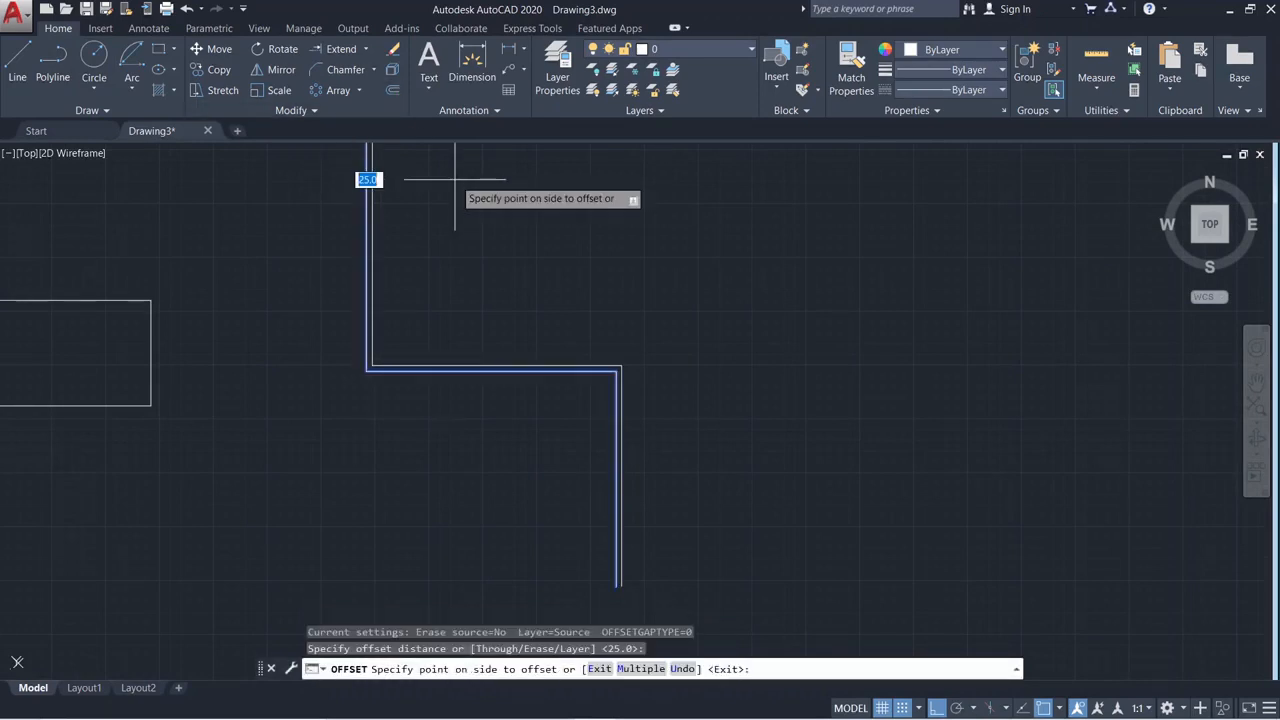
scroll(390, 312, "up", 3)
left_click(400, 330)
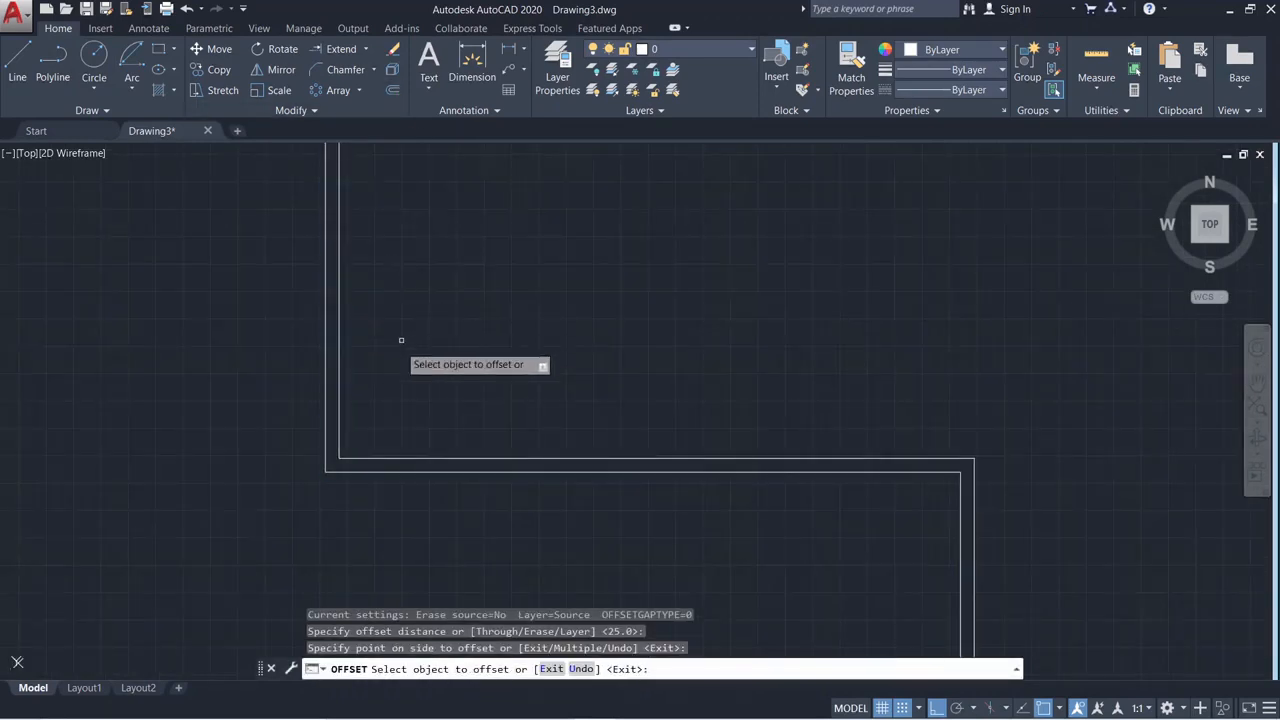
Examine the corners and spacing of the two parallel polylines and end the Offset command
scroll(430, 440, "down", 3)
scroll(630, 470, "up", 4)
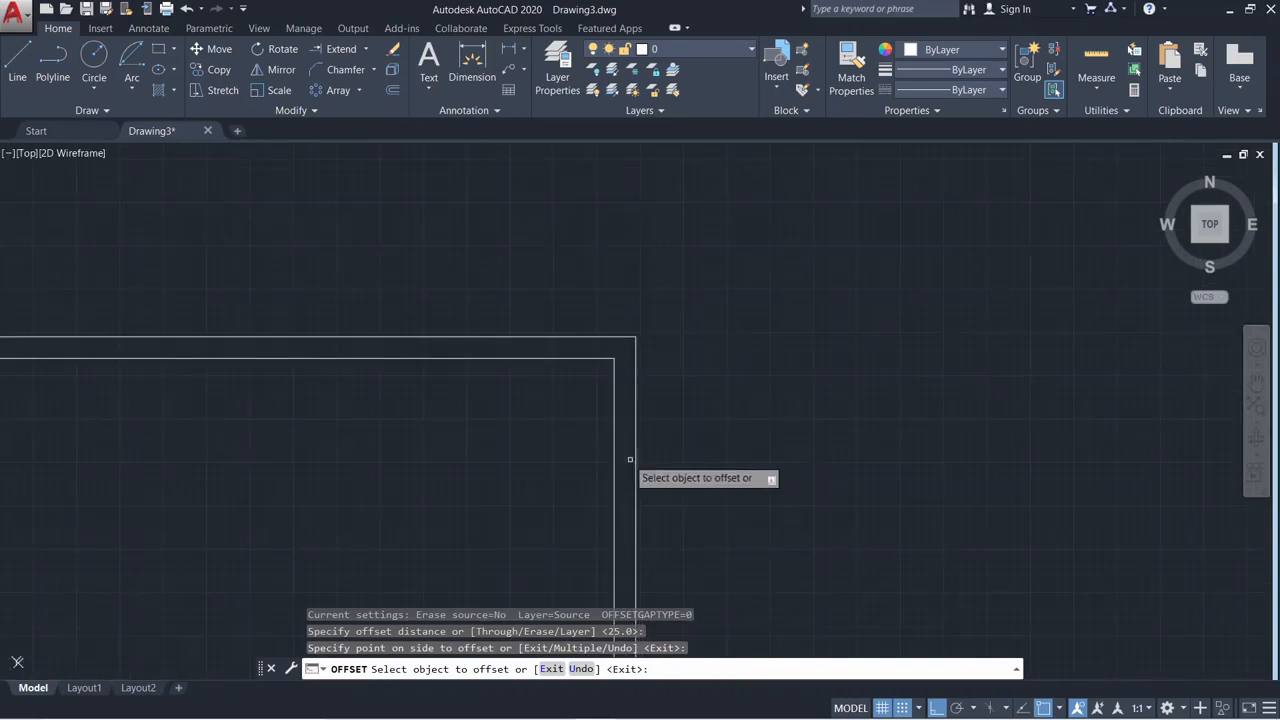
scroll(618, 459, "down", 5)
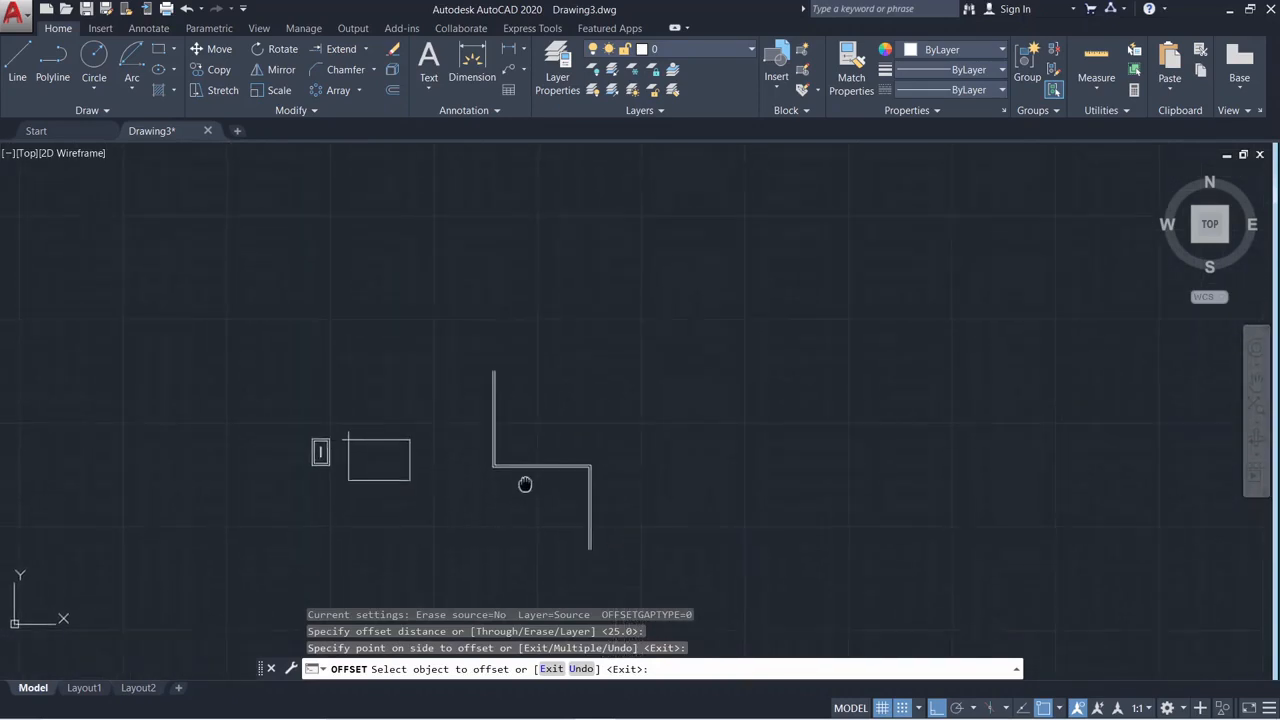
scroll(520, 470, "up", 5)
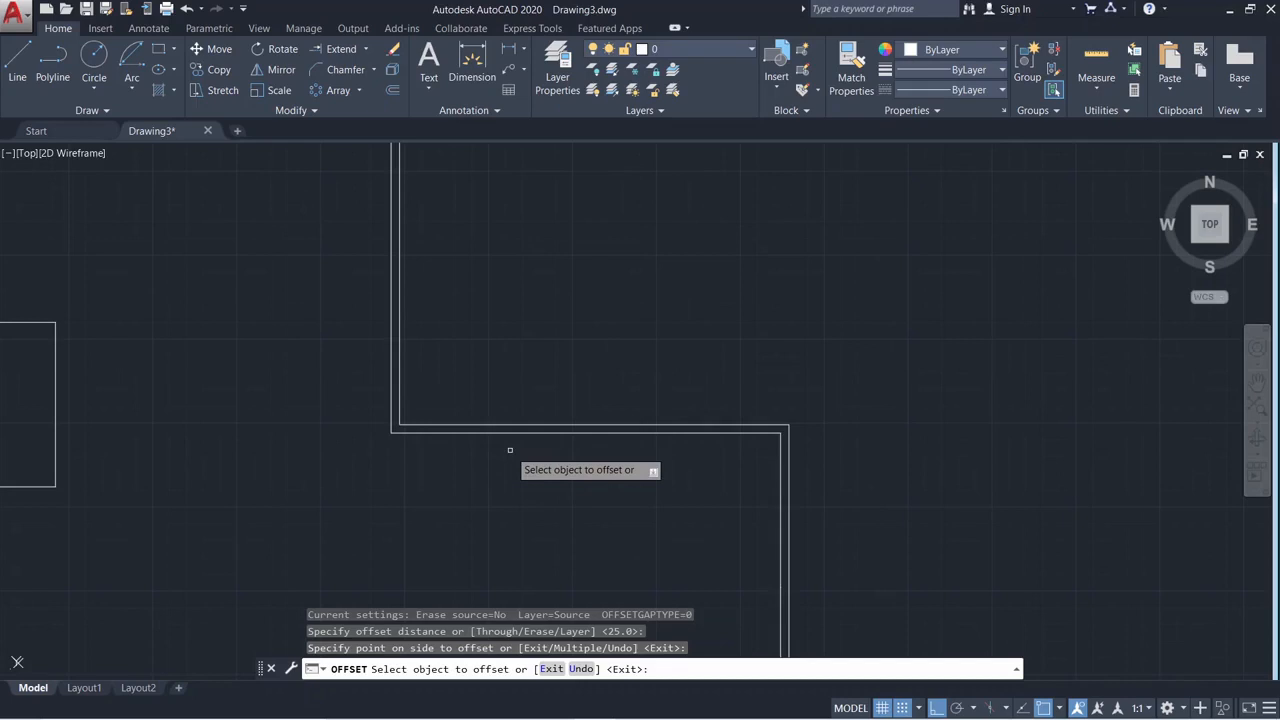
scroll(510, 450, "down", 5)
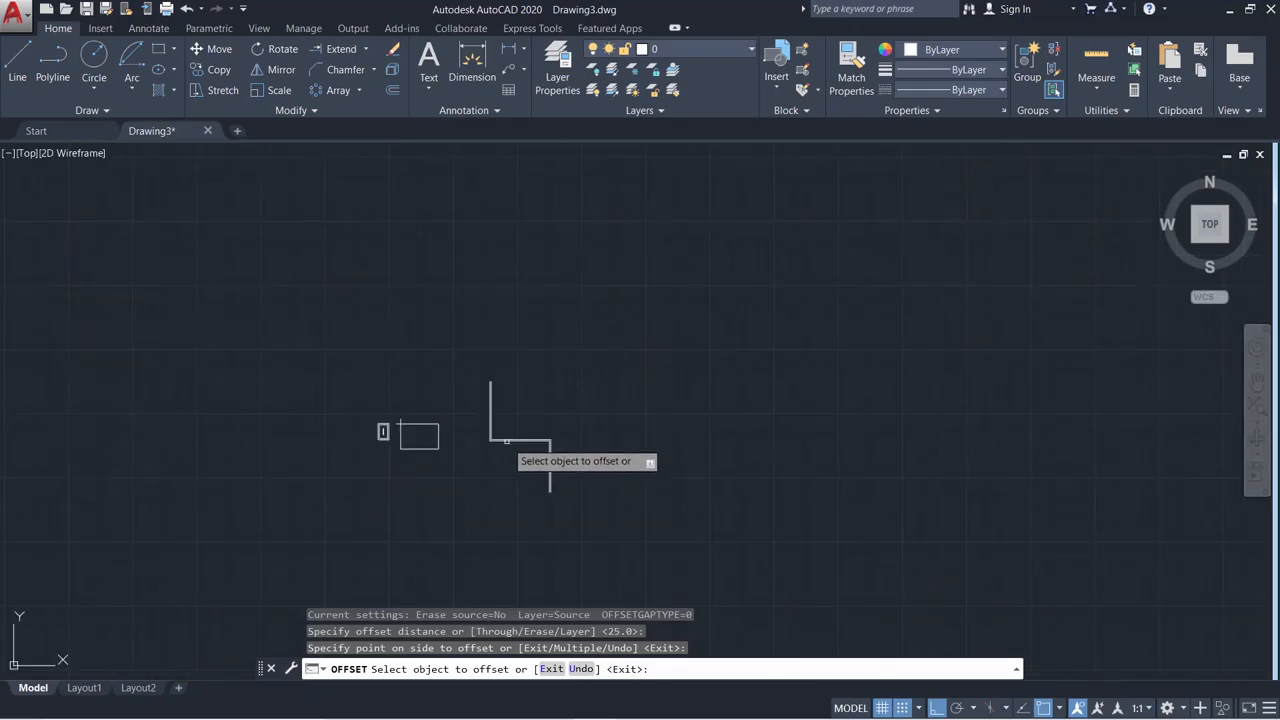
scroll(480, 437, "up", 5)
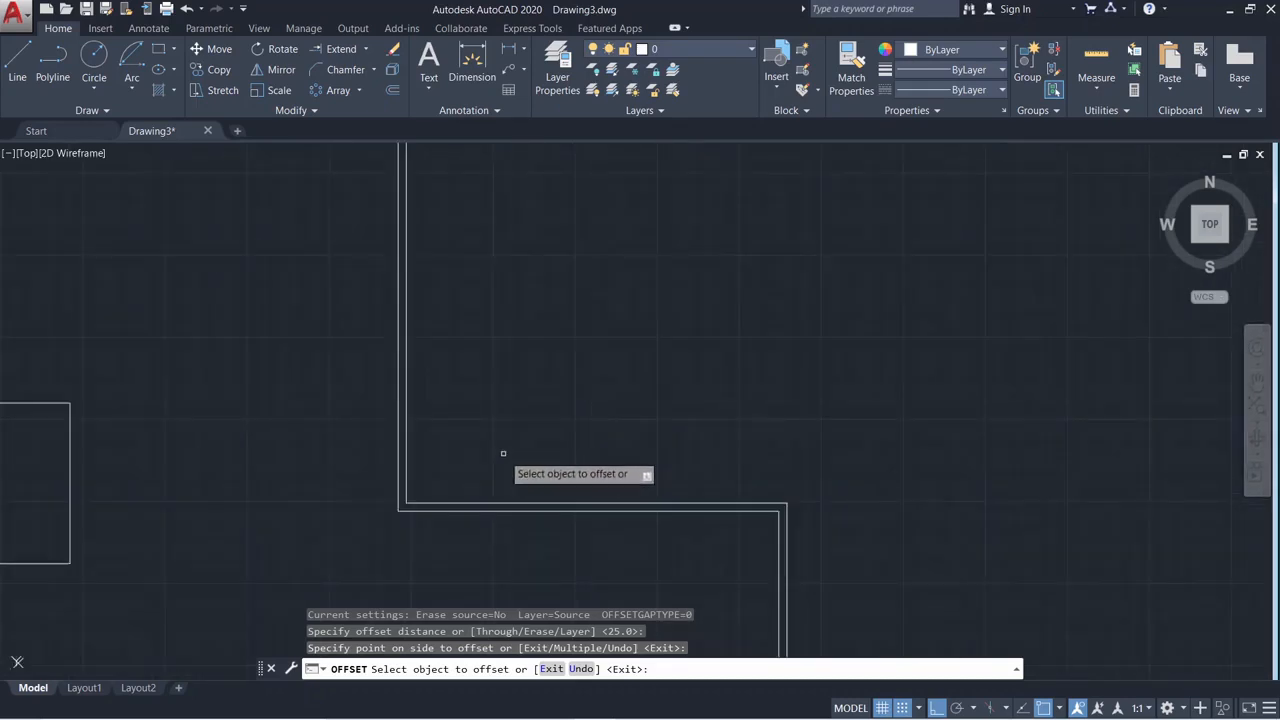
scroll(505, 452, "down", 4)
key("Escape")
Erase the nested rectangles, the line outline and both stair-shaped polylines together
left_click(305, 350)
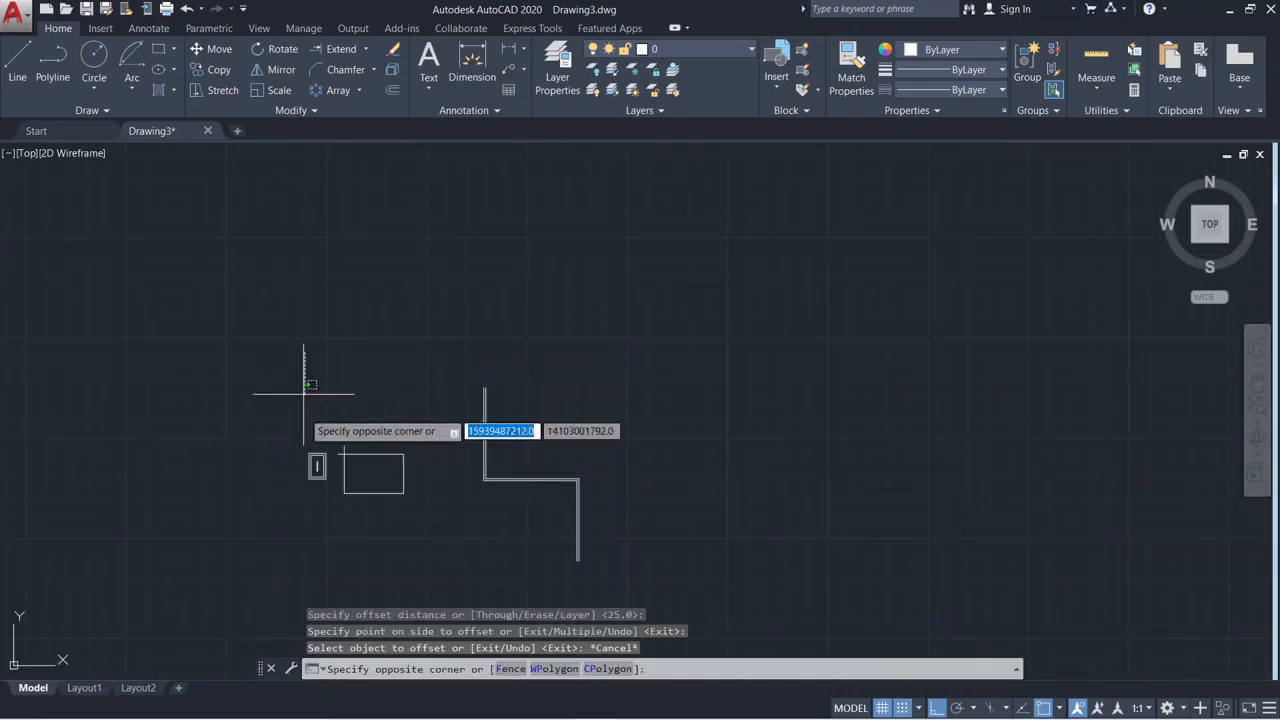
left_click(652, 584)
key("Delete")
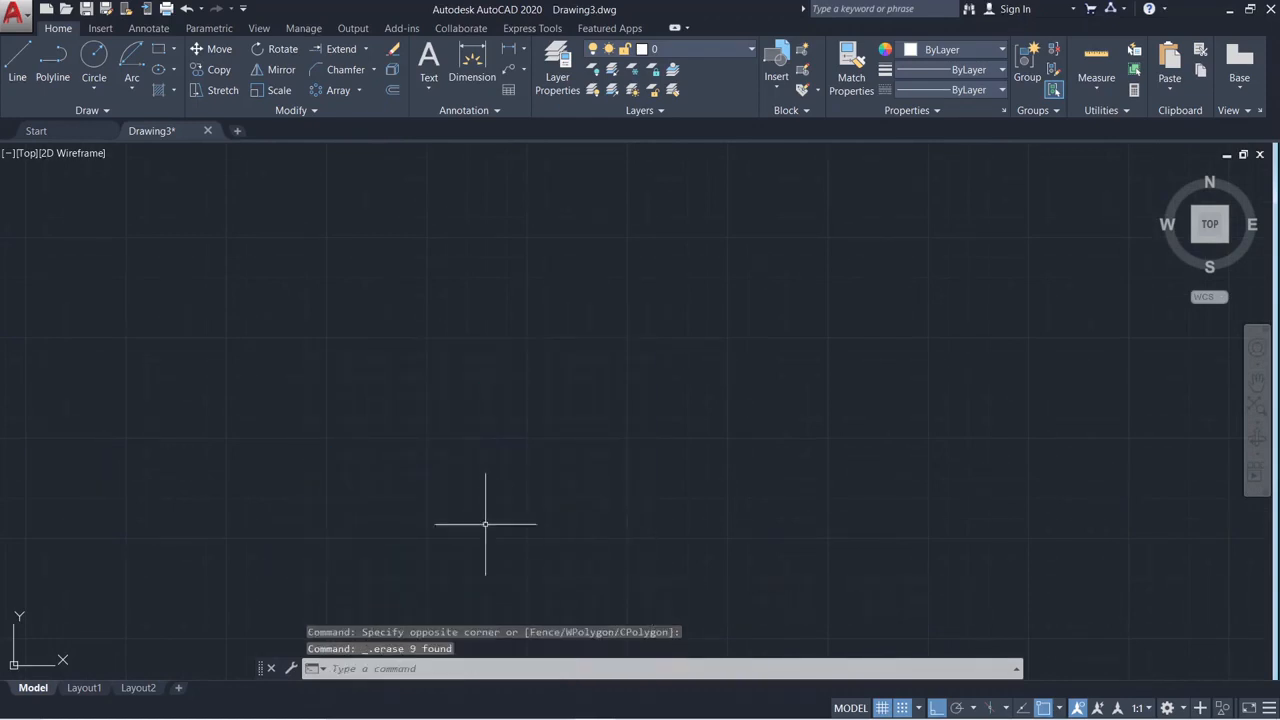
Draw a wide rectangle in the empty drawing with both chamfer distances set to 5
left_click(181, 48)
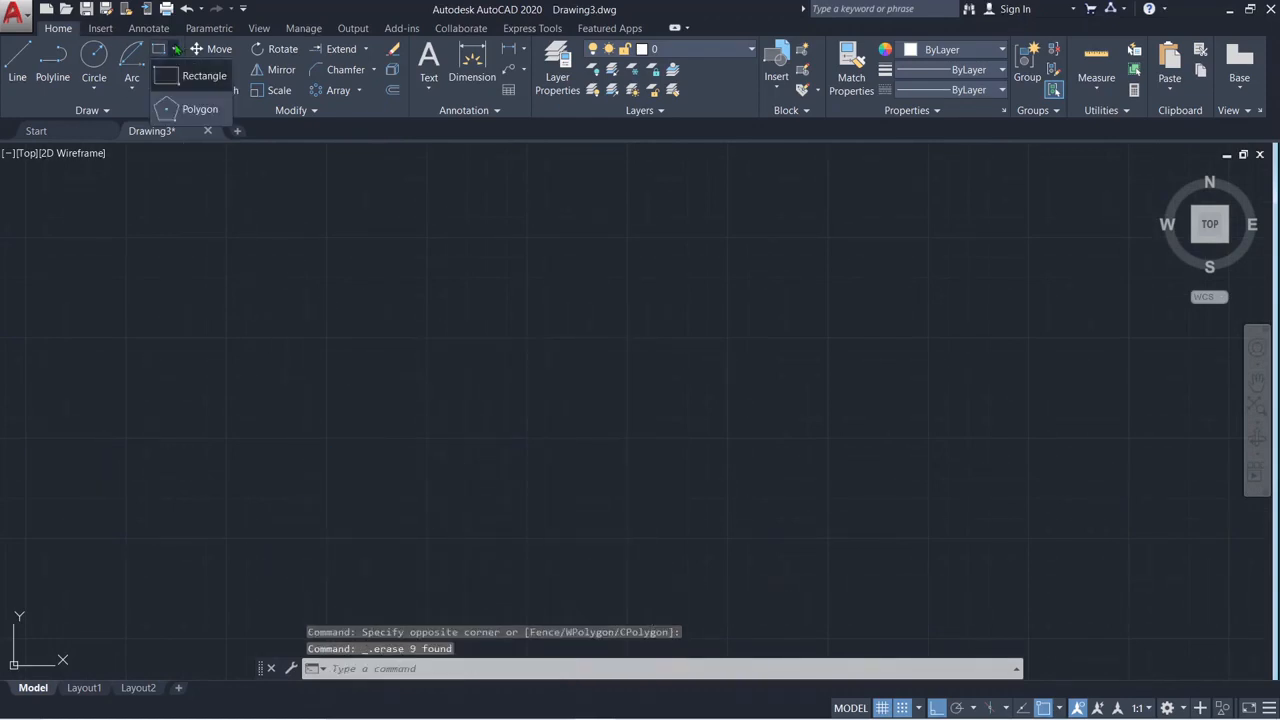
left_click(195, 70)
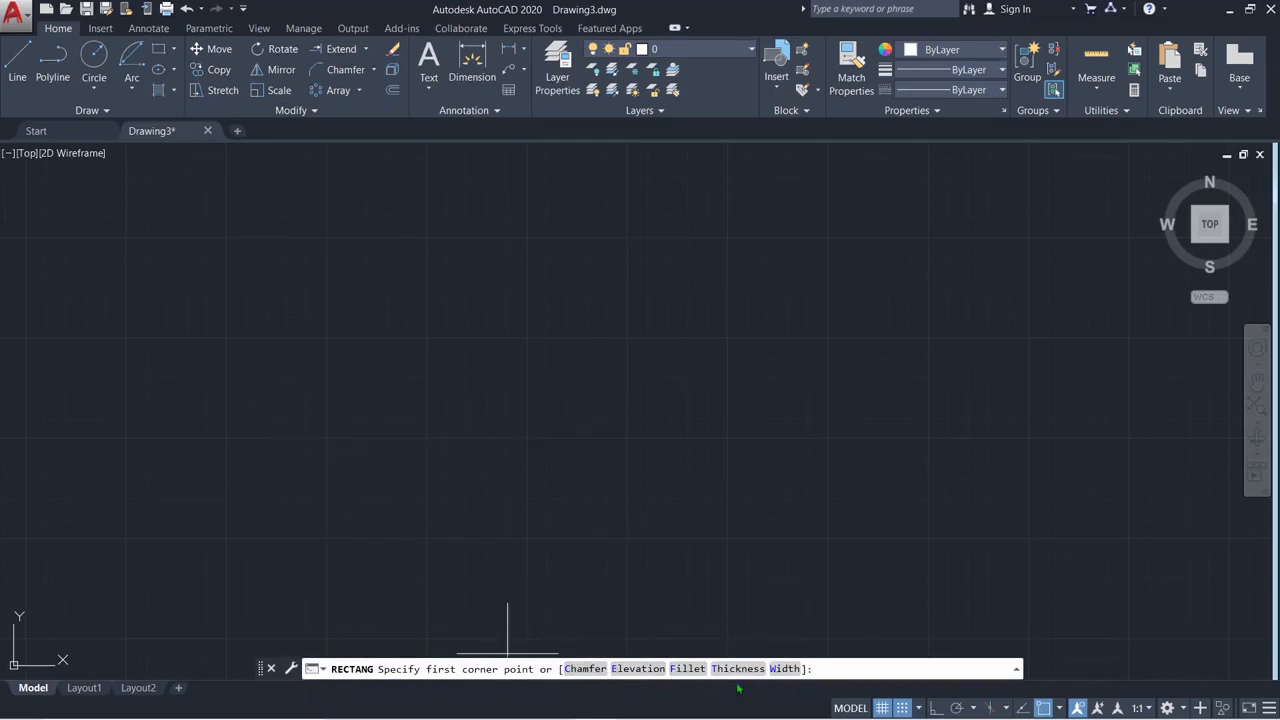
left_click(590, 669)
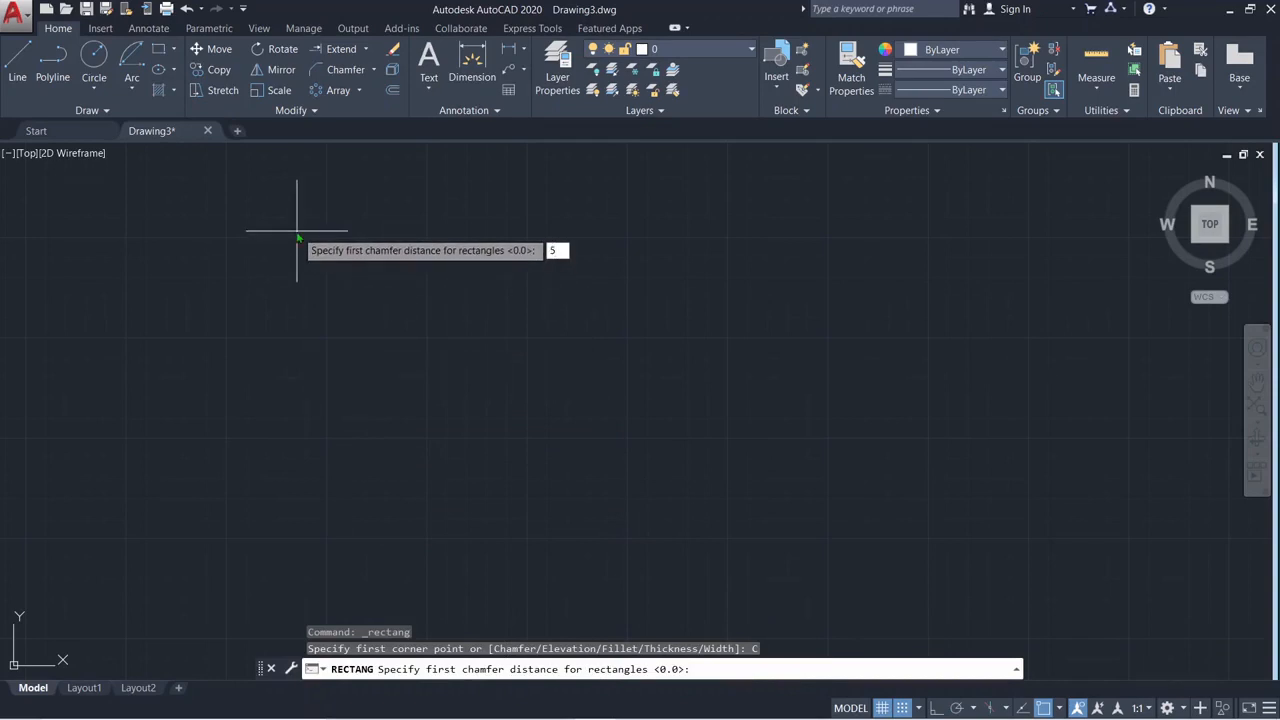
key("Return")
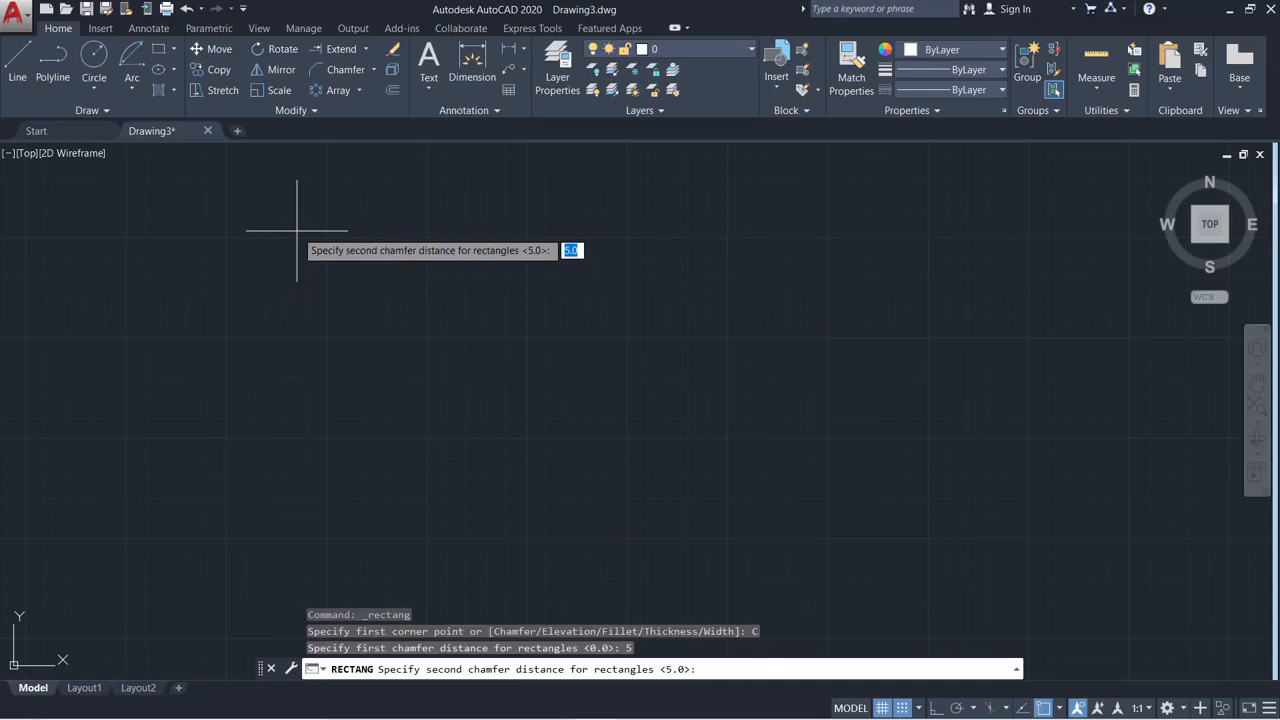
key("Return")
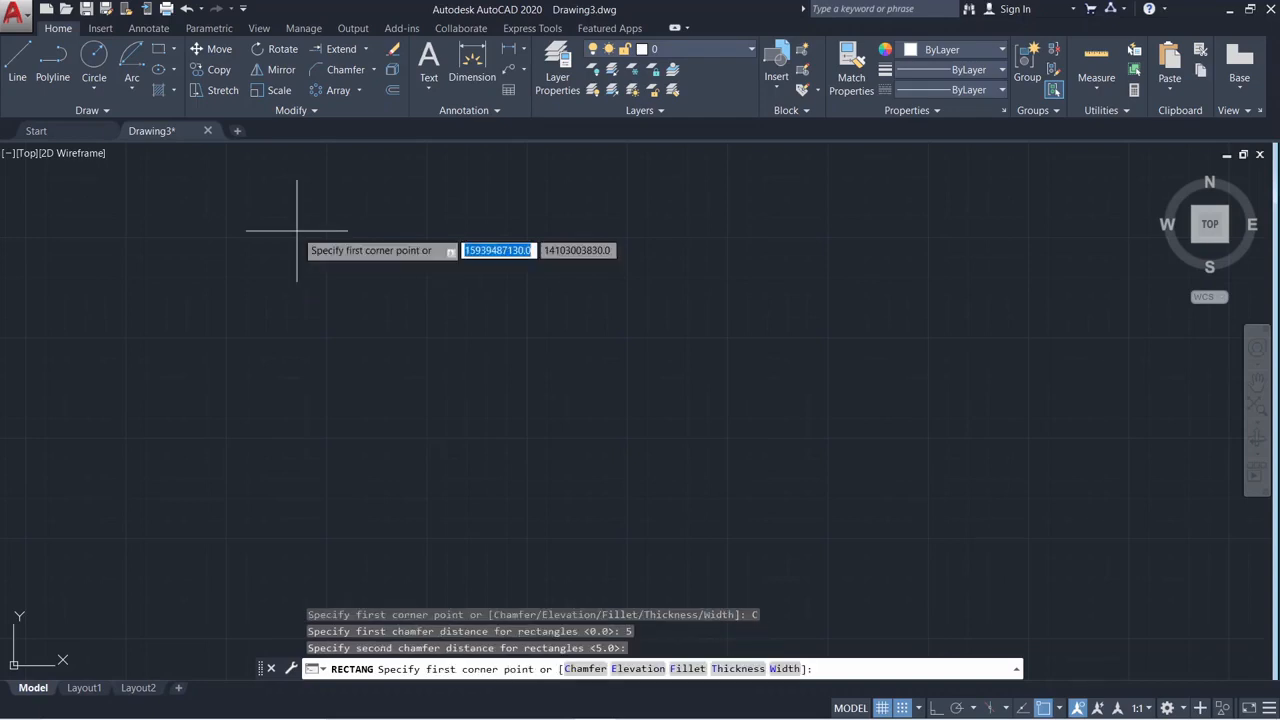
left_click(296, 230)
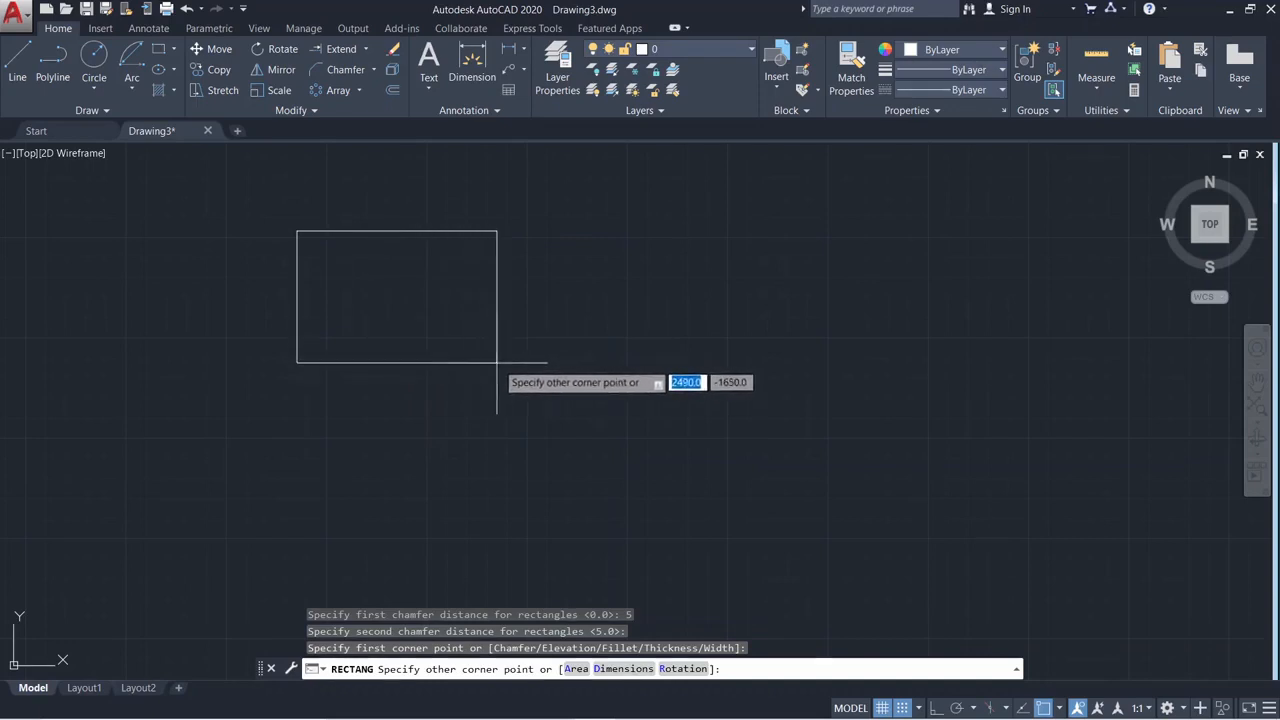
left_click(571, 377)
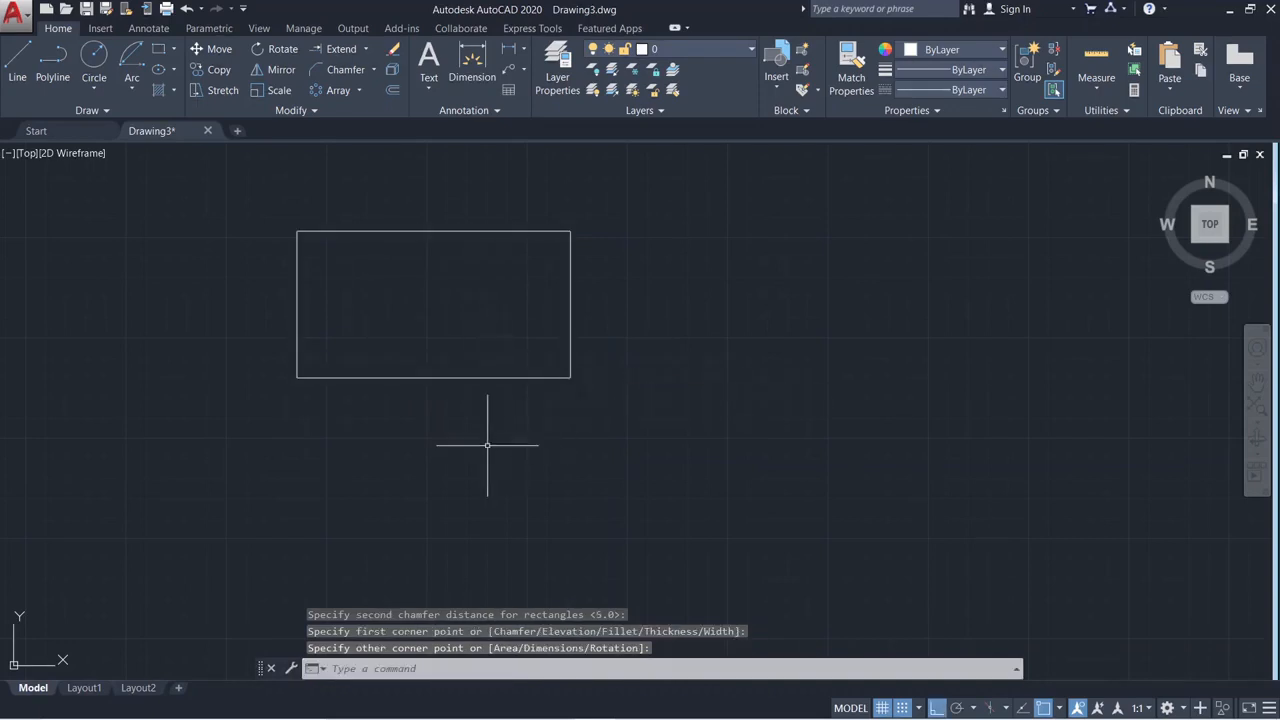
Examine the chamfers at the rectangle's upper-left and upper-right corners up close
scroll(300, 240, "up", 5)
scroll(300, 240, "up", 5)
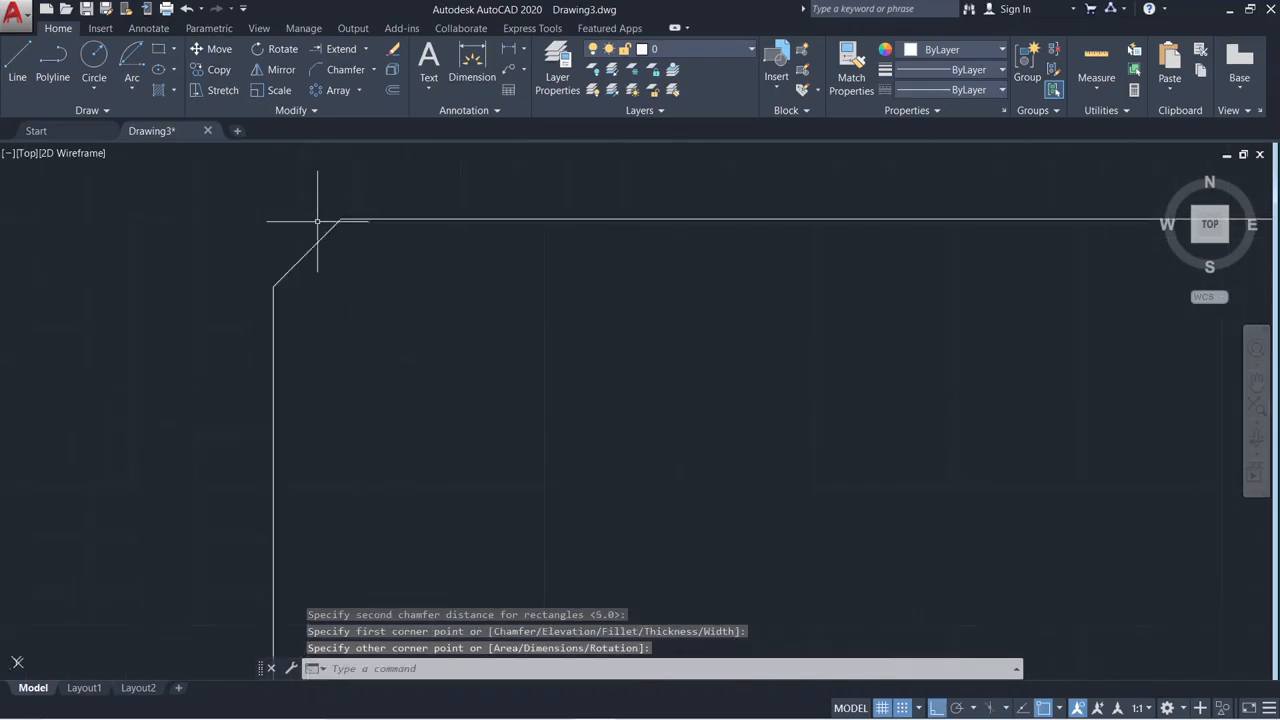
scroll(314, 262, "down", 8)
middle_click_drag(331, 291, 587, 338)
middle_click_drag(1130, 309, 352, 342)
scroll(856, 341, "up", 5)
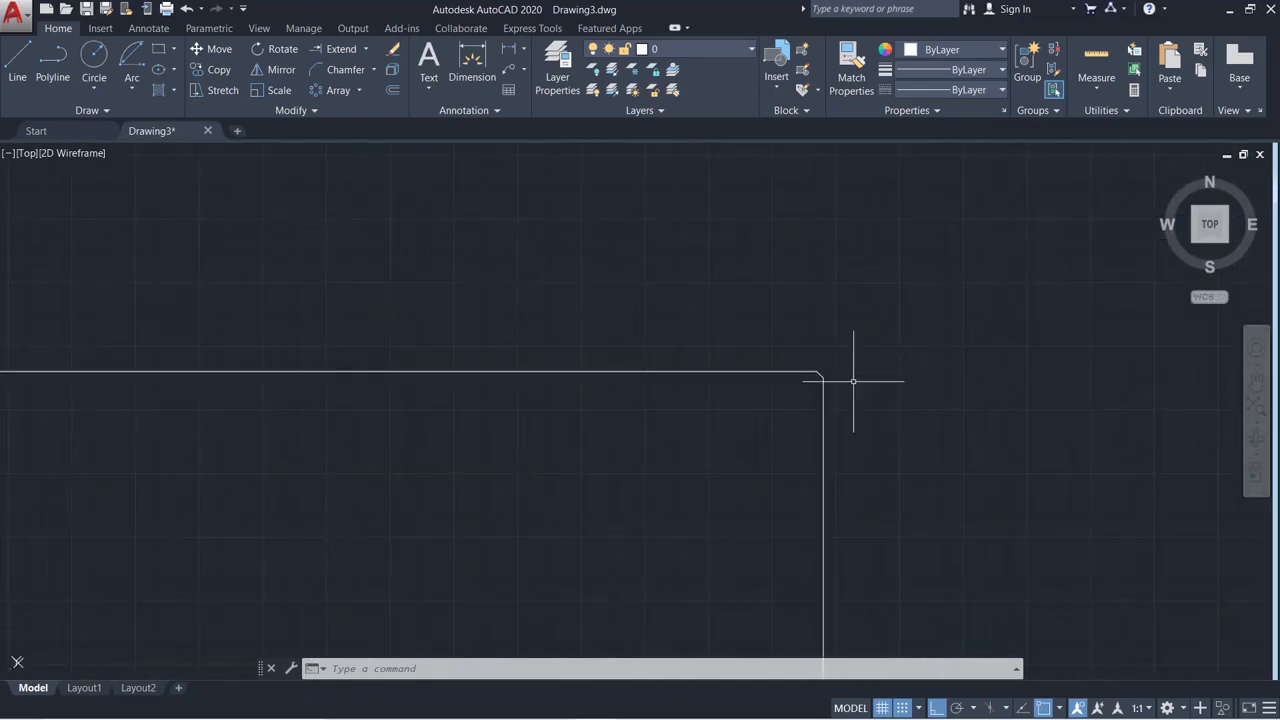
scroll(822, 446, "up", 4)
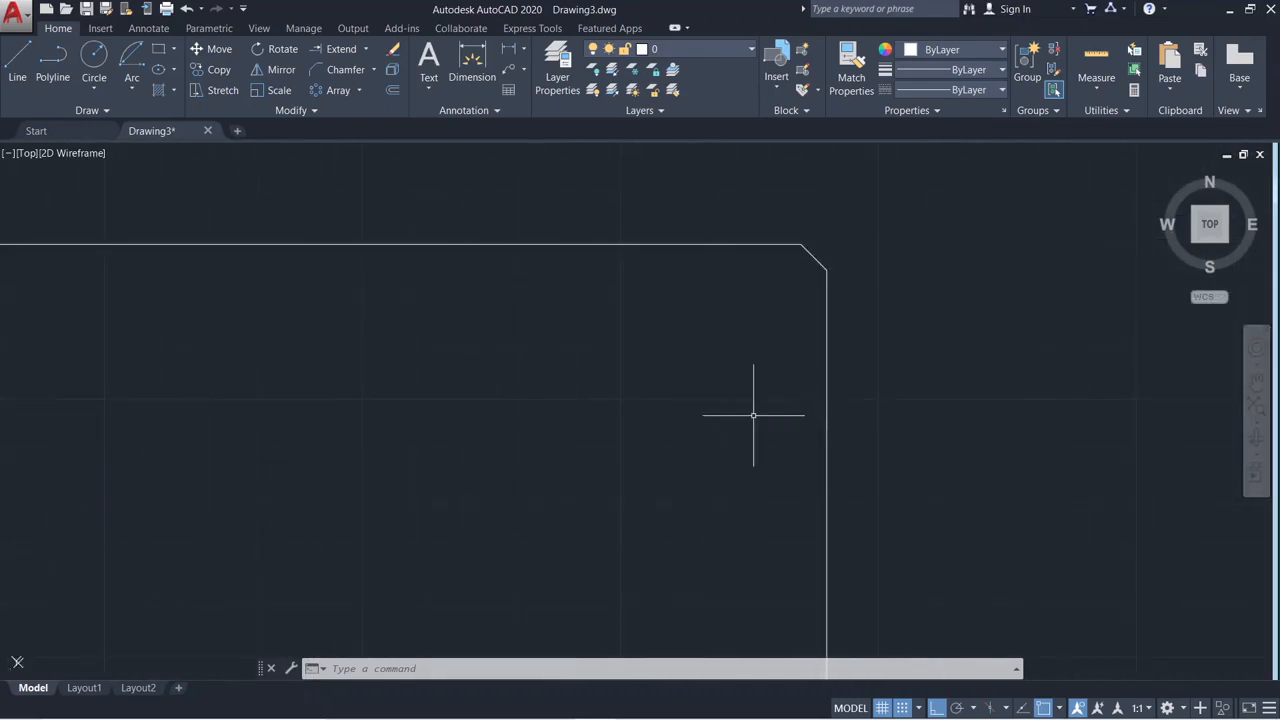
Draw a second, upright rectangle with a line width of 400 to the right of the chamfered rectangle
left_click(173, 49)
left_click(195, 96)
scroll(528, 397, "down", 6)
middle_click_drag(583, 432, 189, 257)
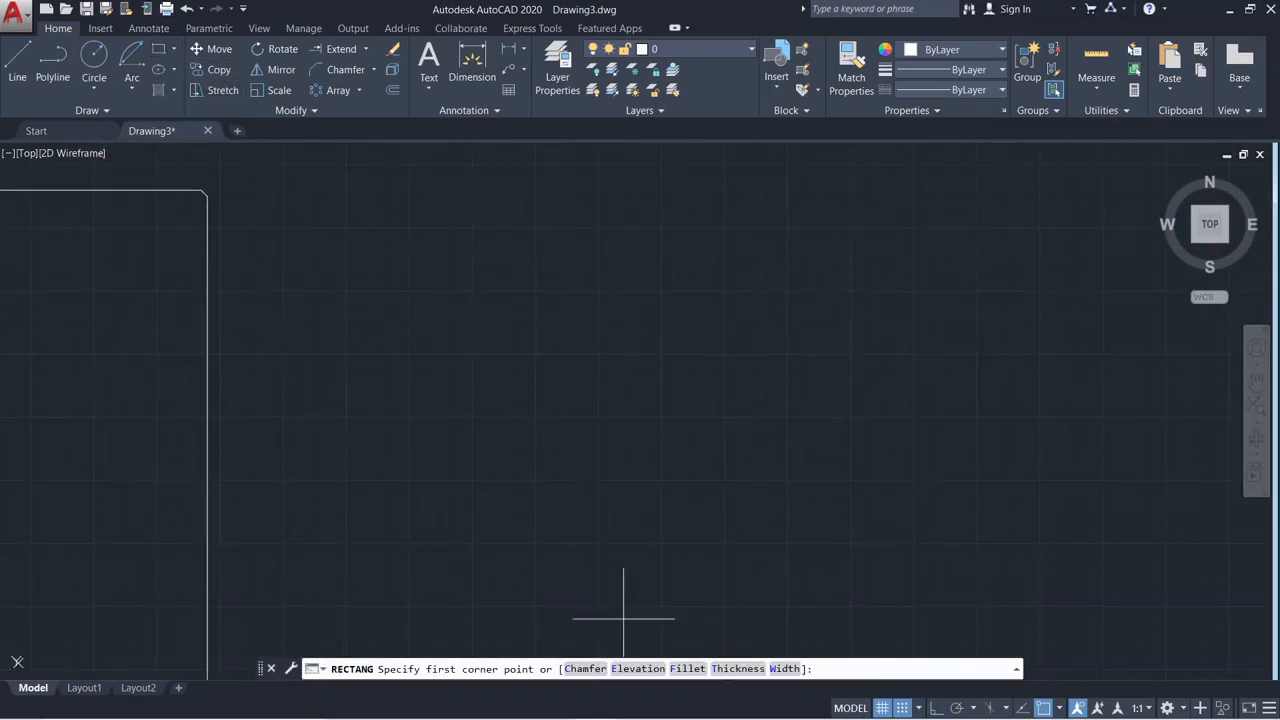
left_click(784, 668)
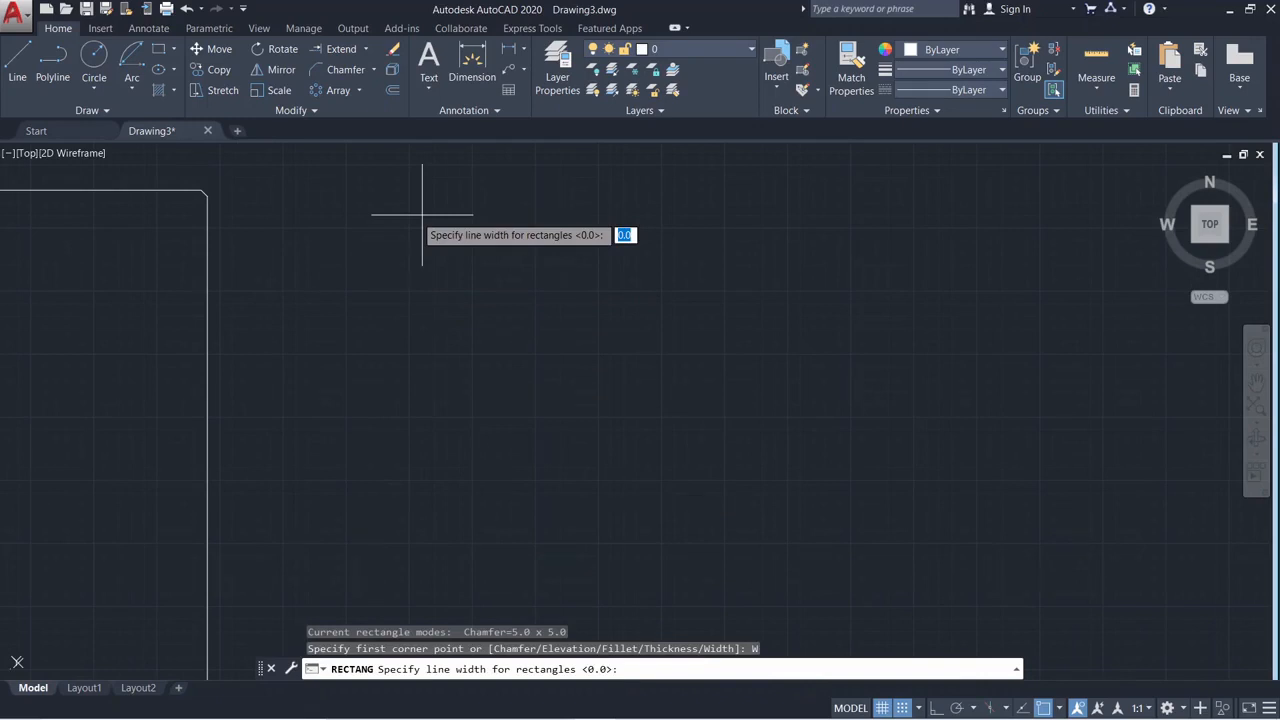
key("Return")
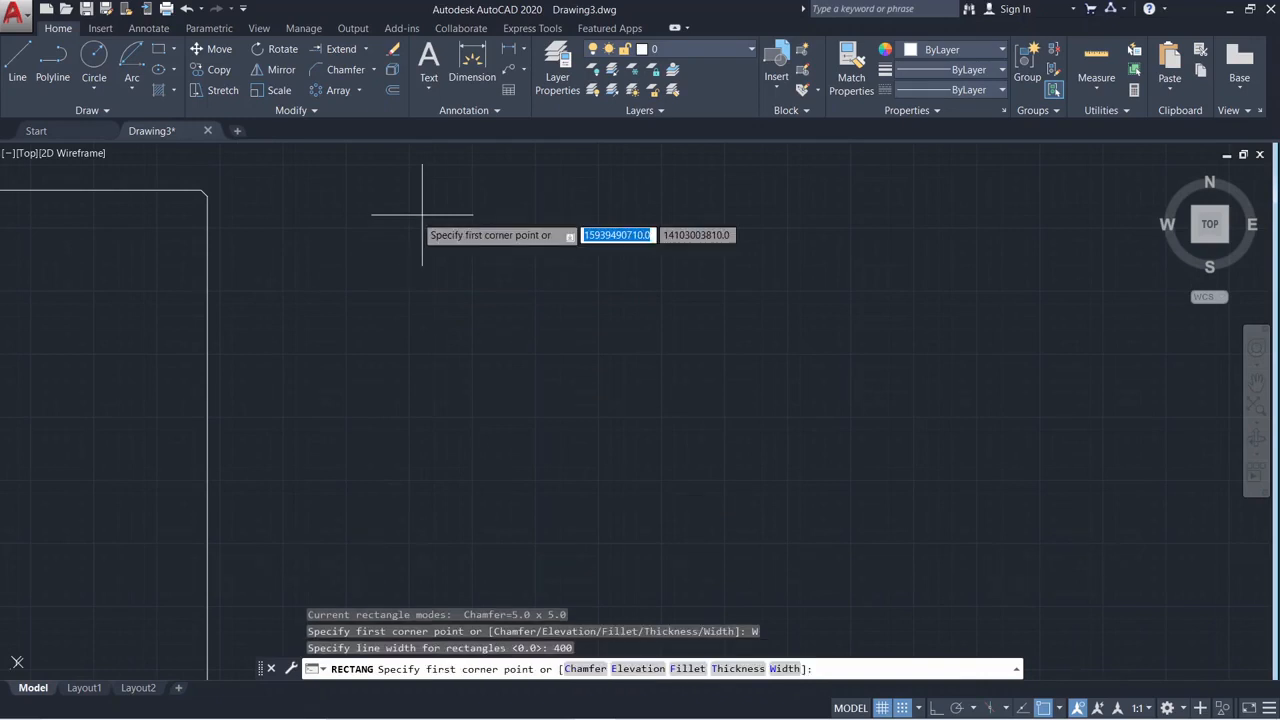
left_click(422, 214)
left_click(549, 480)
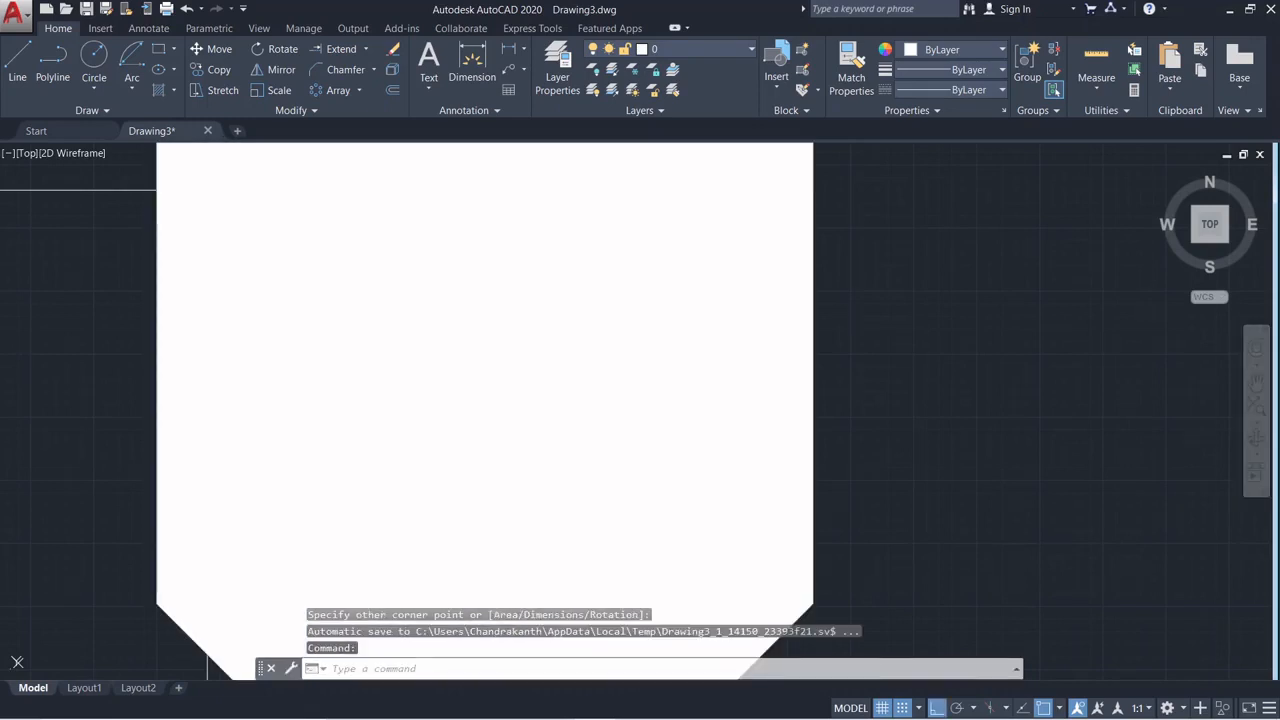
Examine the whole thick-lined rectangle and clear any selection
scroll(615, 468, "down", 4)
scroll(644, 432, "down", 4)
scroll(648, 432, "up", 4)
left_click(808, 343)
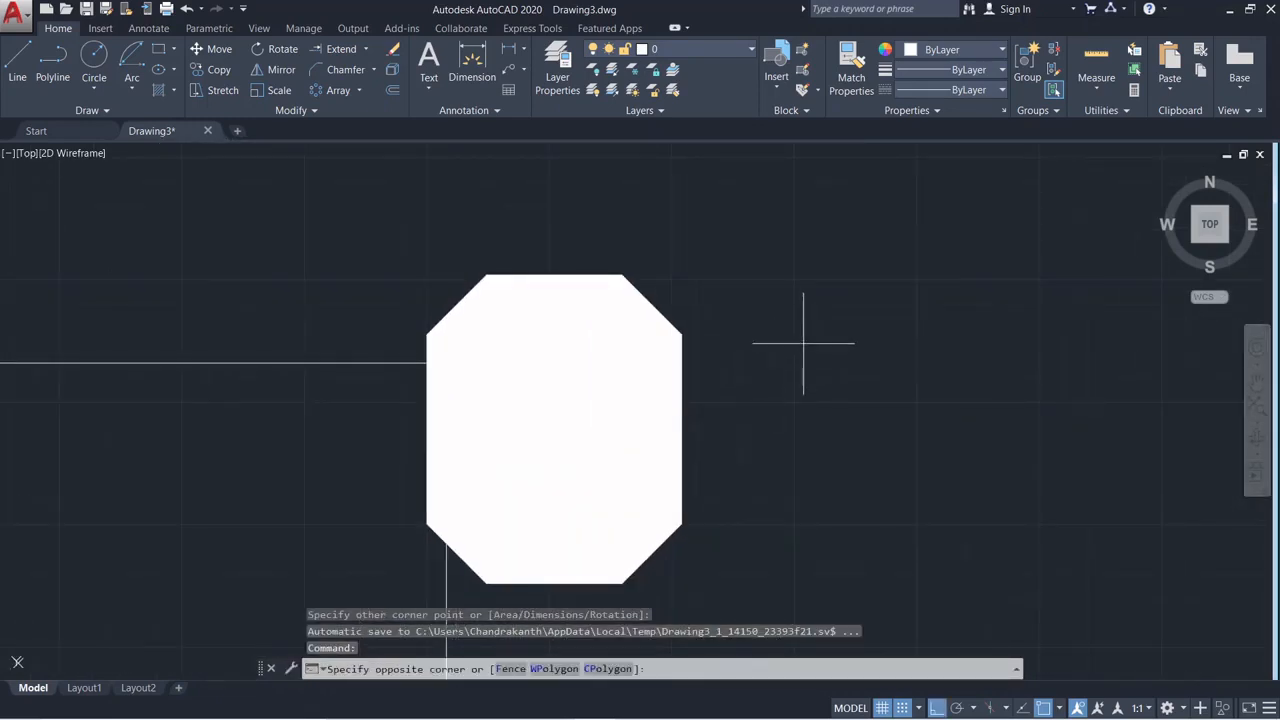
key("Escape")
key("Escape")
left_click(591, 431)
key("Escape")
key("Escape")
key("Escape")
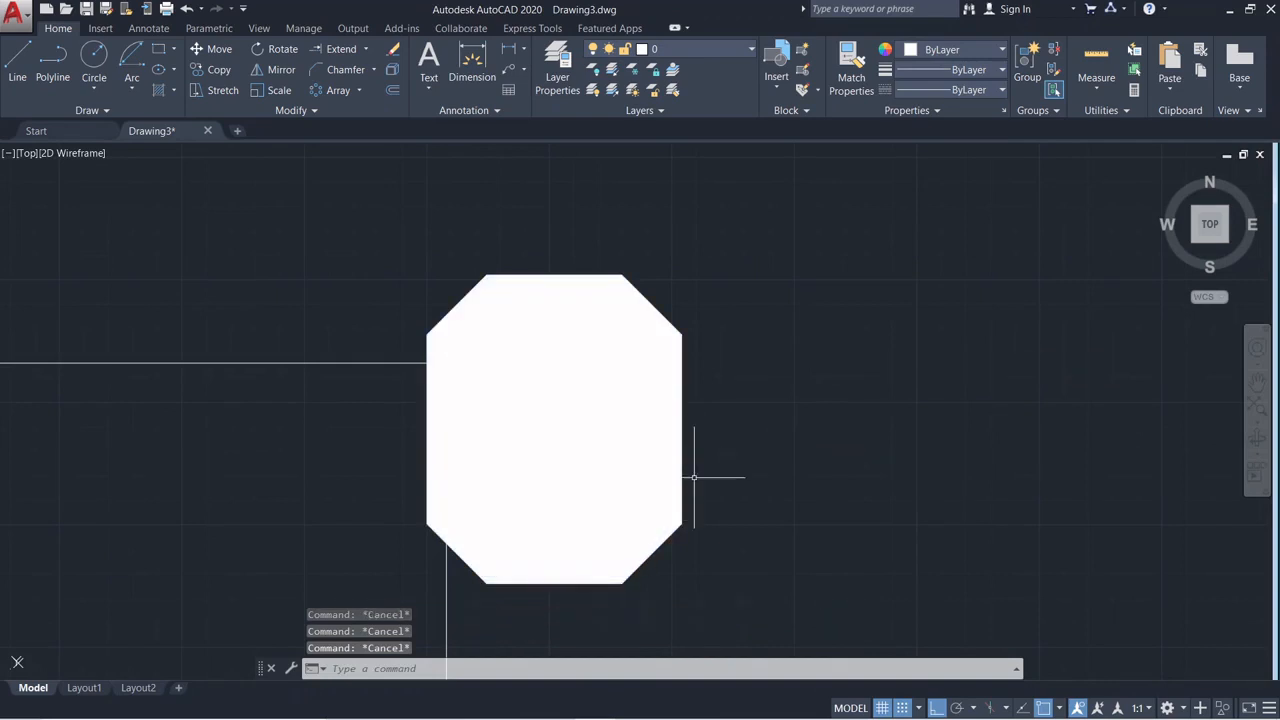
Erase the thick-lined rectangle together with the chamfered rectangle
left_click(700, 557)
left_click(434, 257)
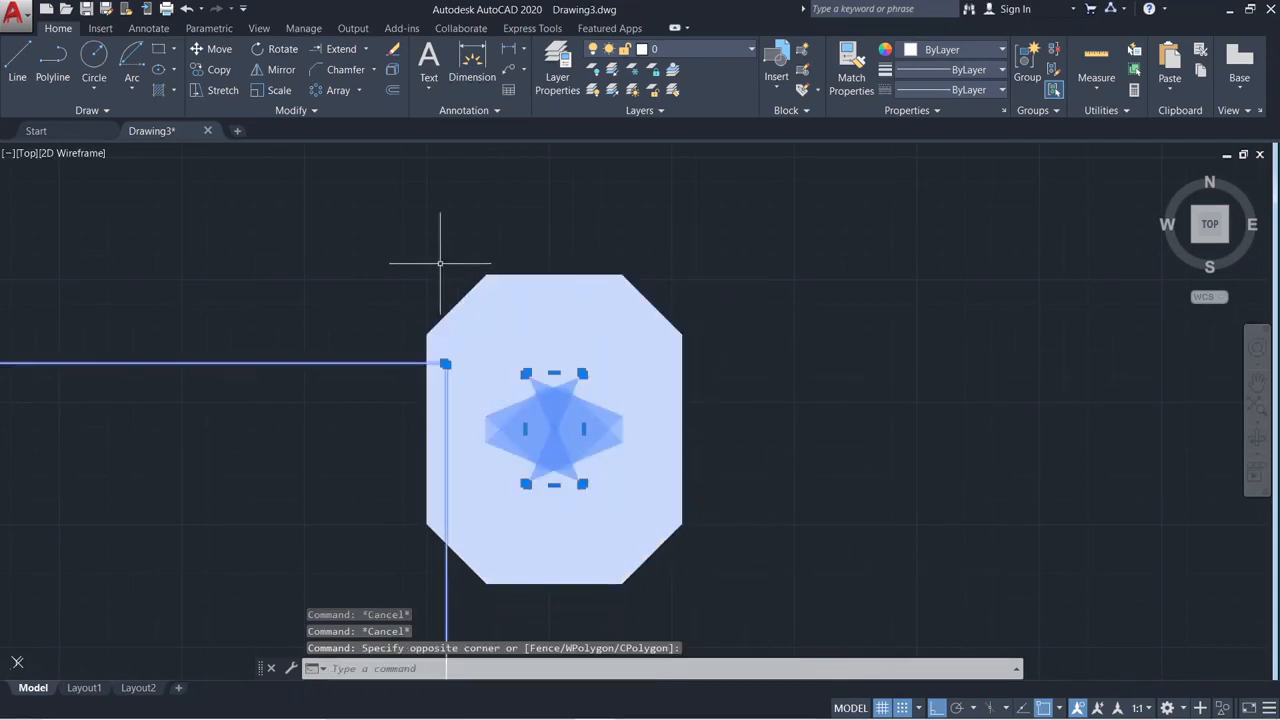
key("Delete")
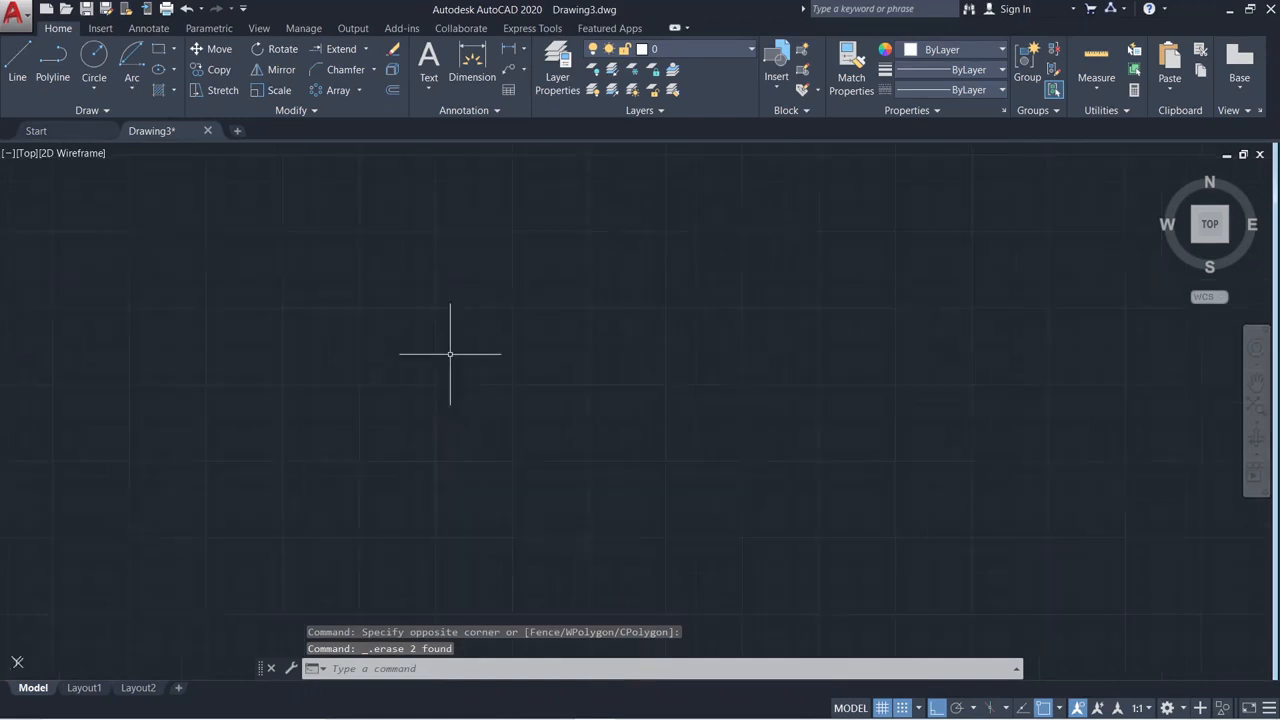
key("Escape")
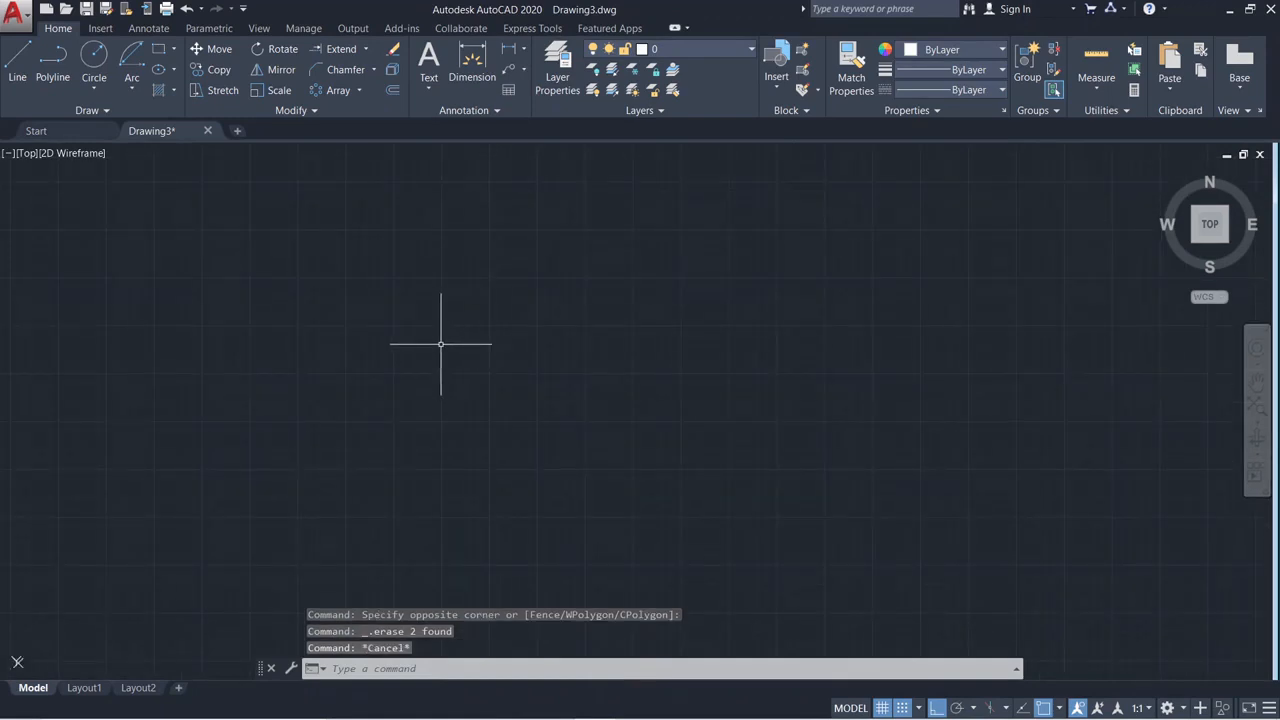
Draw a five-sided polygon inscribed in a circle in the upper-left part of the empty drawing area, with one vertex pointing right
left_click(159, 49)
left_click(174, 50)
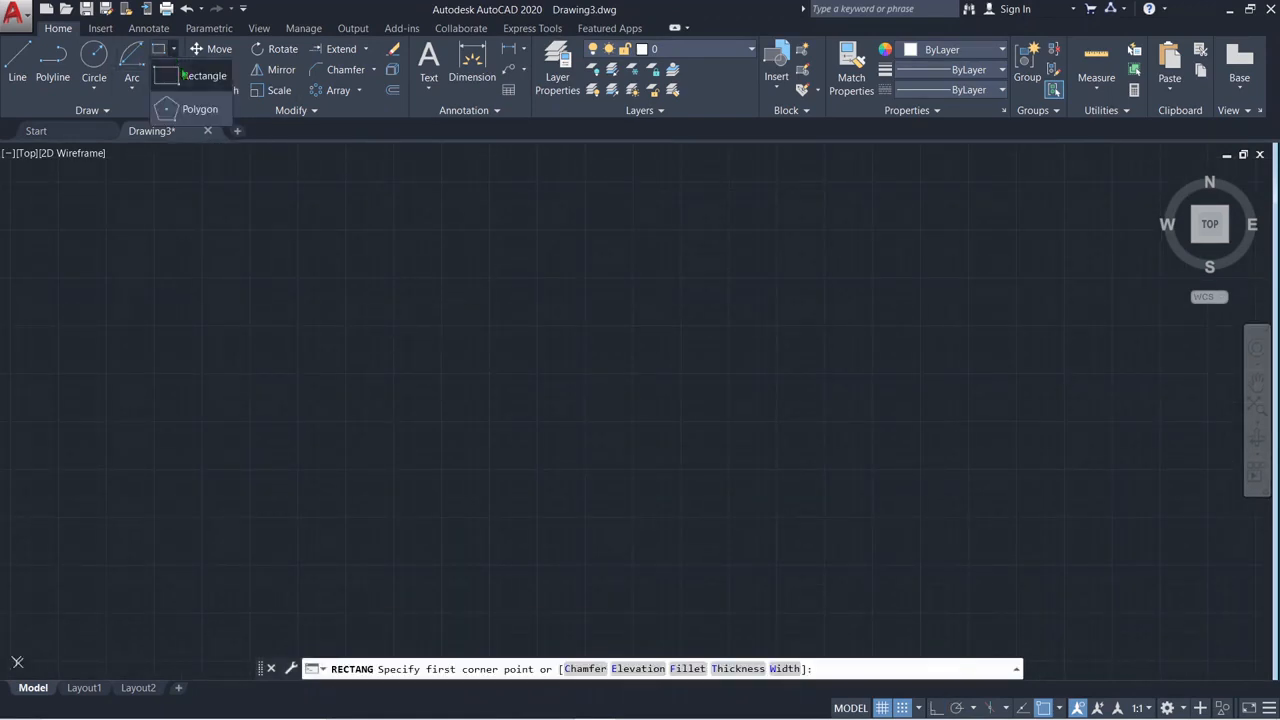
left_click(196, 109)
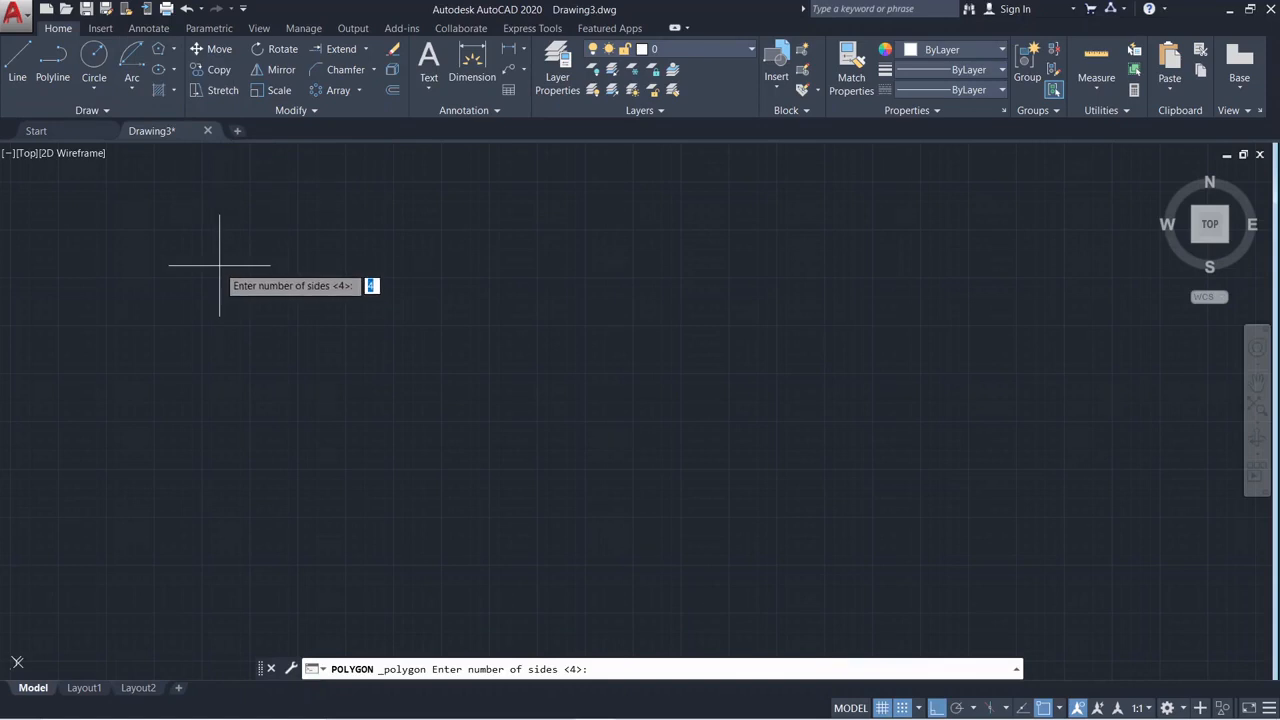
type("5")
key("Return")
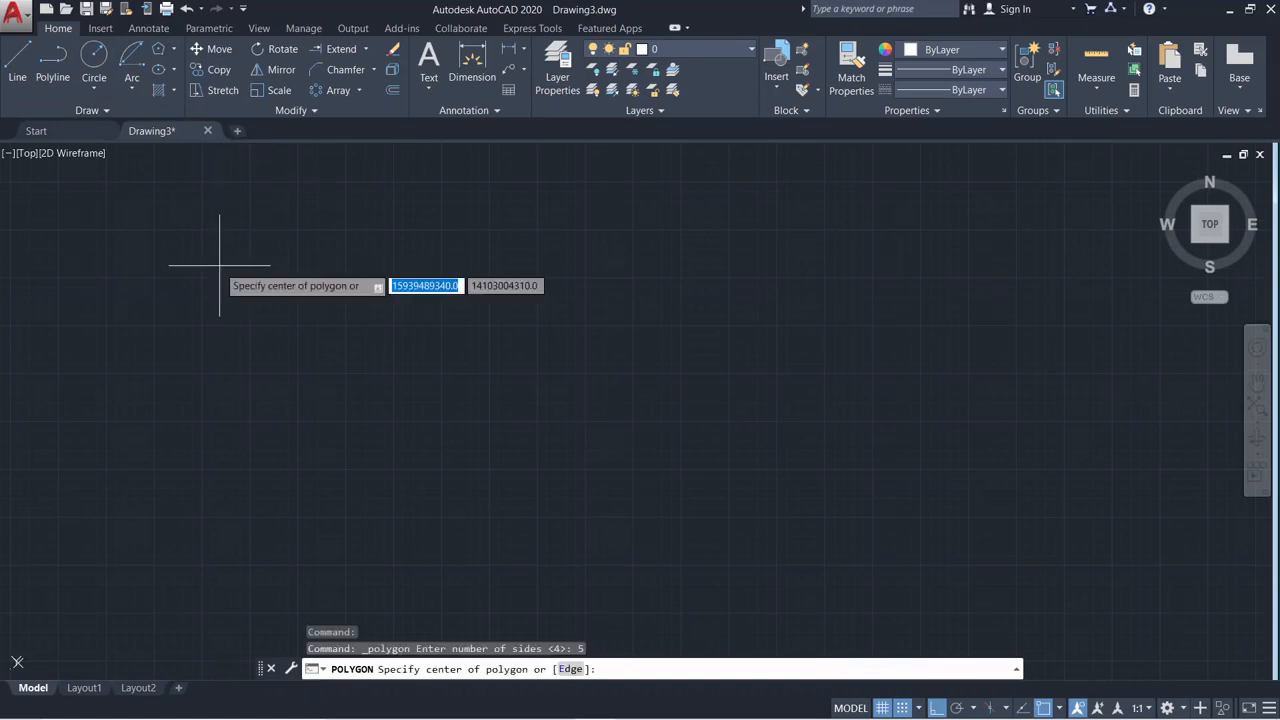
left_click(220, 268)
left_click(287, 308)
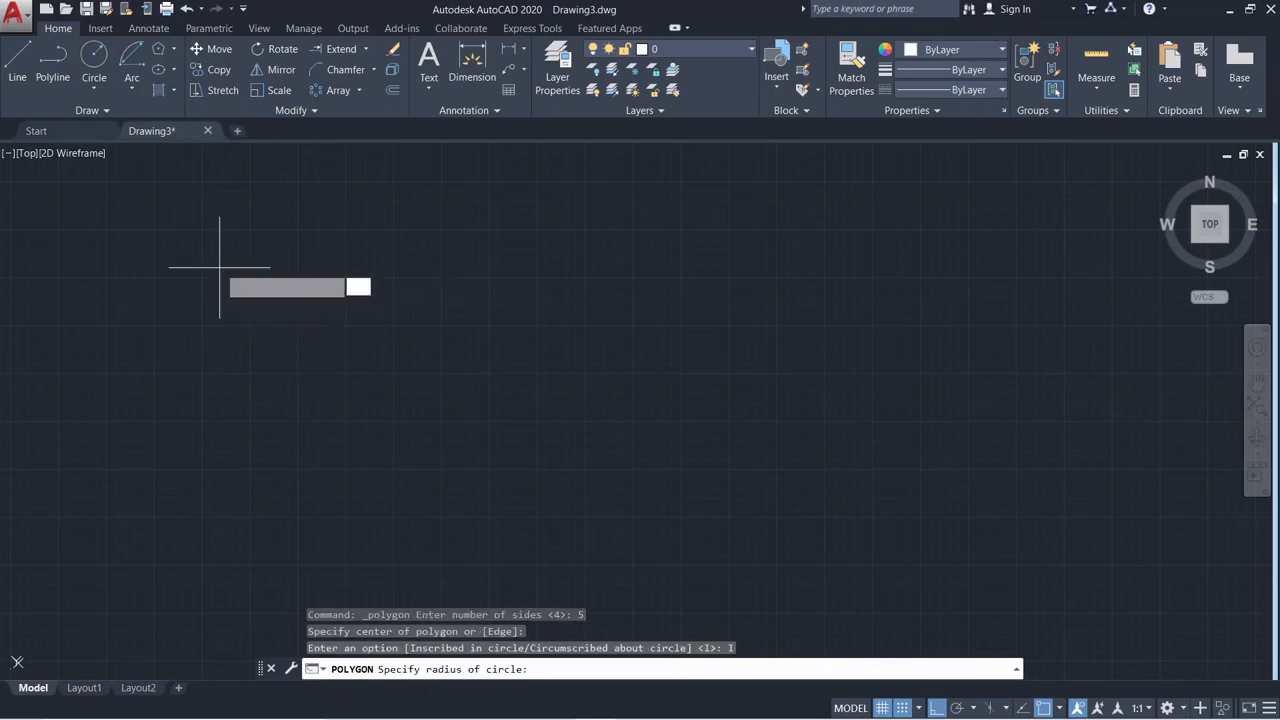
left_click(323, 361)
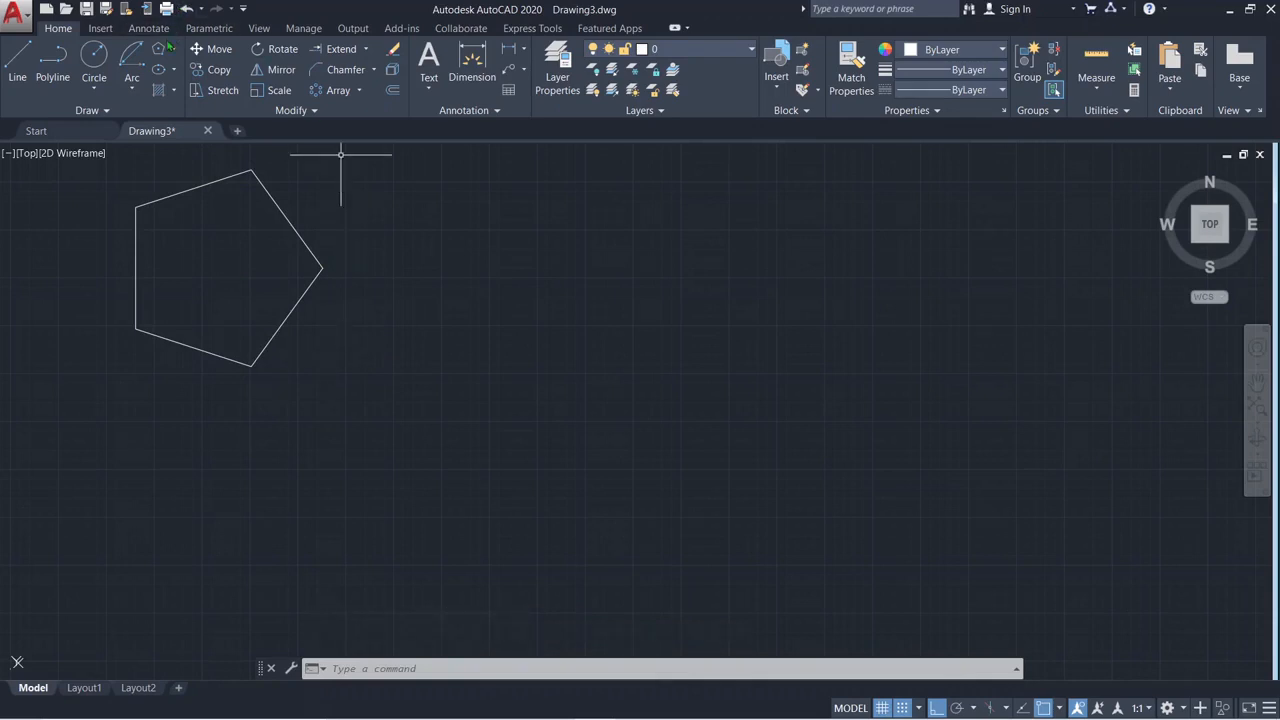
Draw a much larger eight-sided polygon circumscribed about a circle, centred to the right of the pentagon and enclosing it
left_click(172, 52)
left_click(182, 106)
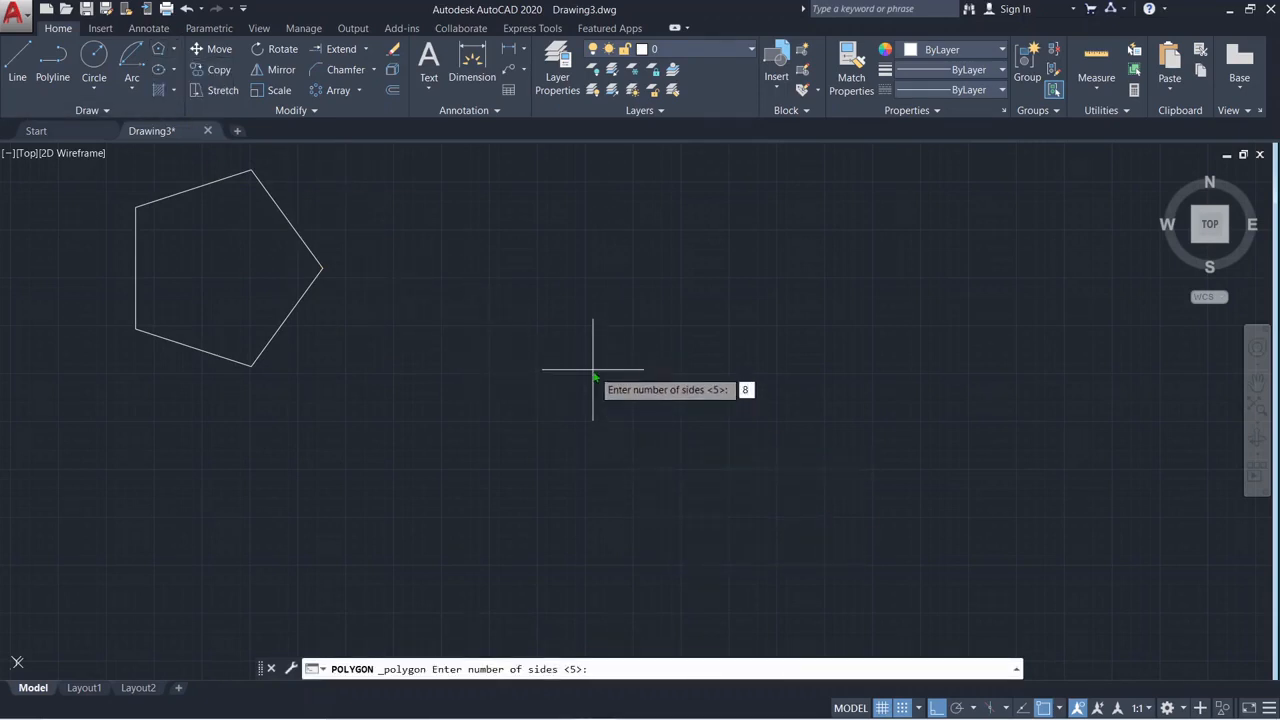
key("Return")
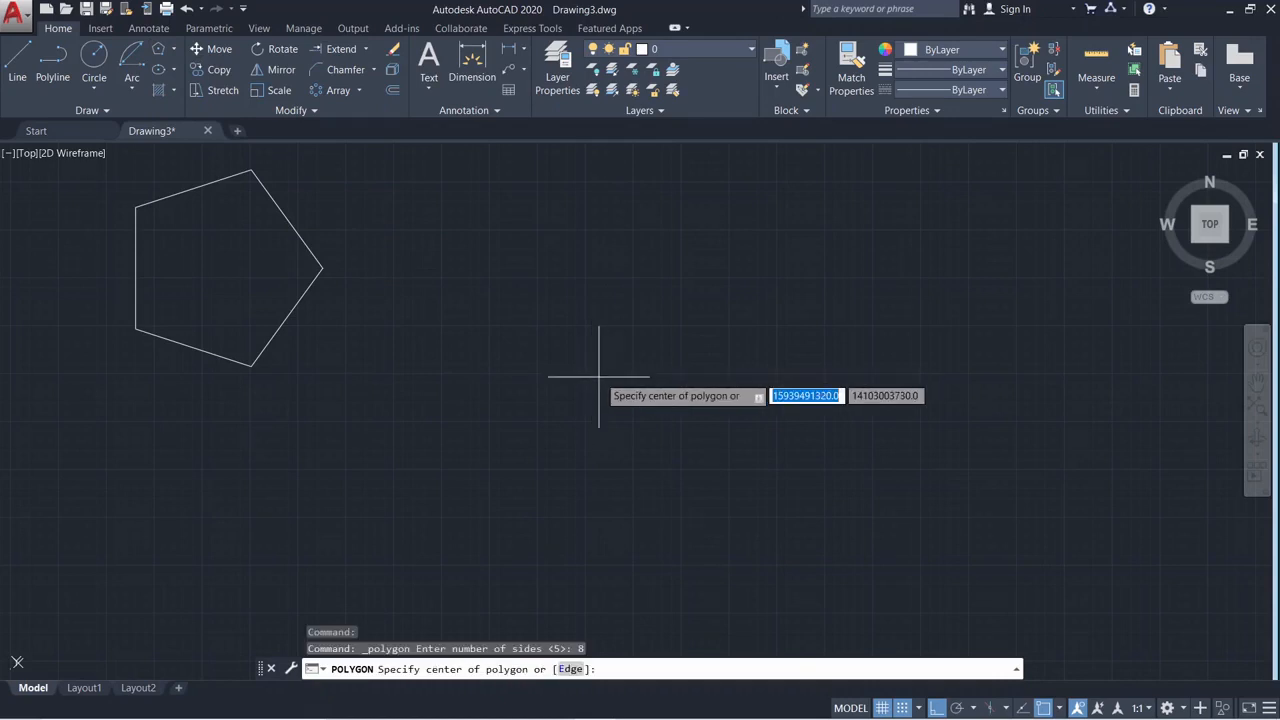
left_click(595, 315)
left_click(662, 374)
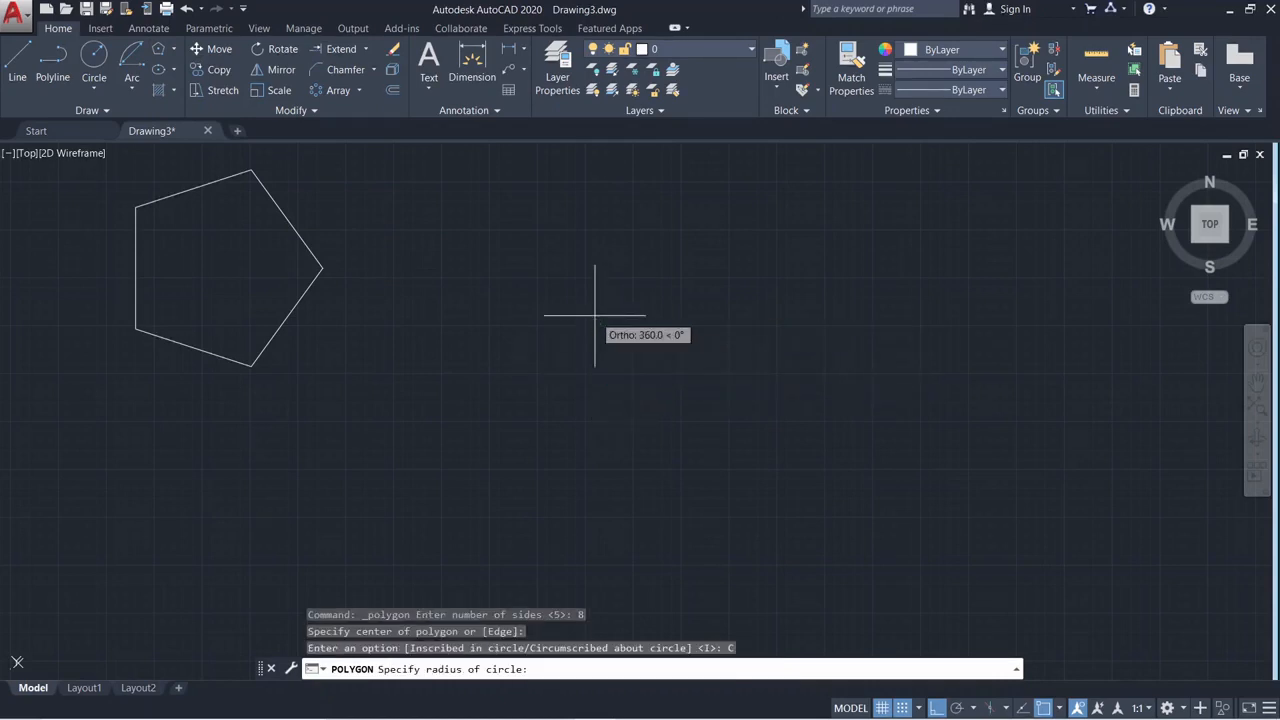
scroll(750, 495, "down", 2)
scroll(764, 534, "down", 3)
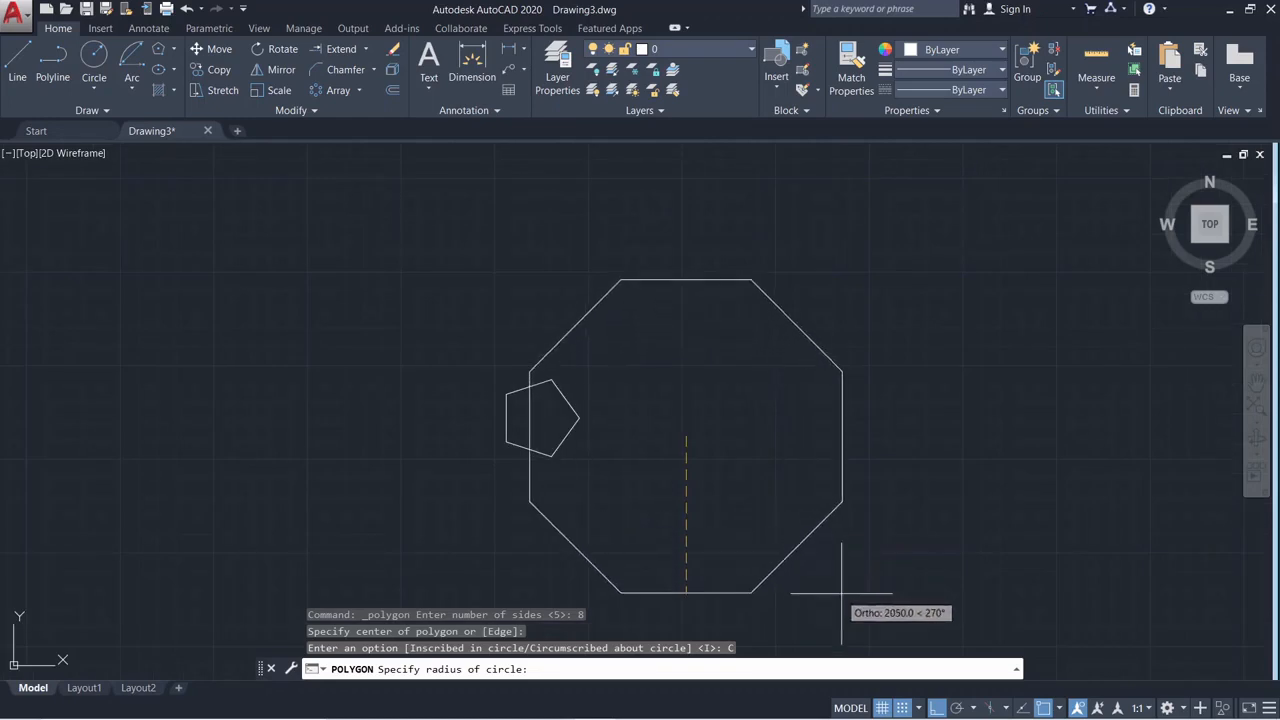
left_click(829, 590)
scroll(691, 485, "down", 5)
middle_click_drag(691, 485, 491, 438)
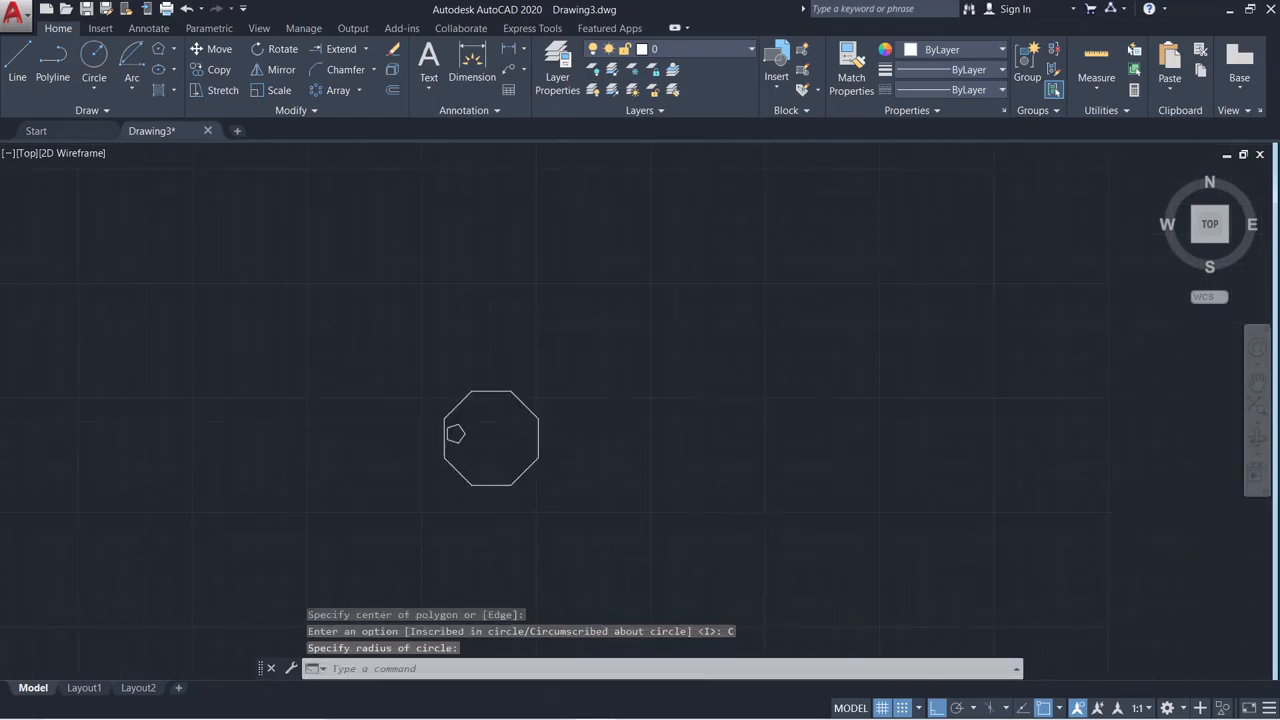
Draw a horizontal ellipse by its center, about twice as wide as tall, above and to the right of the octagon, overlapping its upper edge
left_click(175, 90)
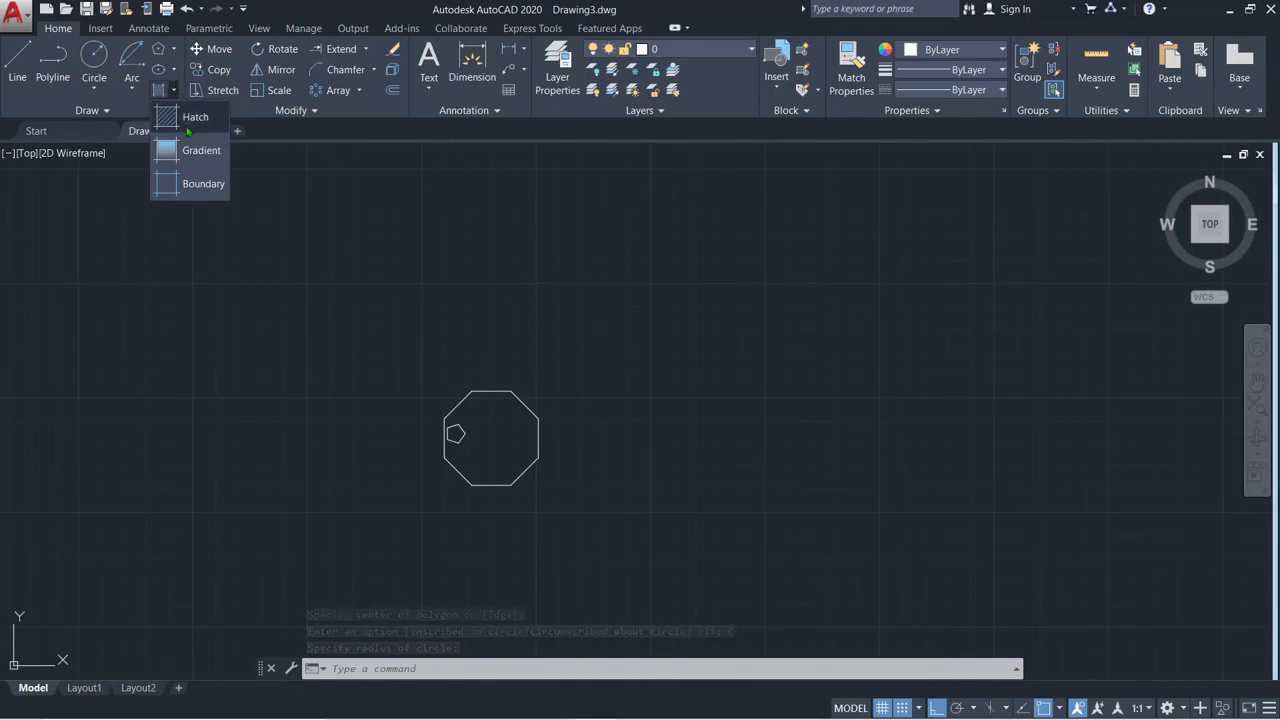
left_click(175, 70)
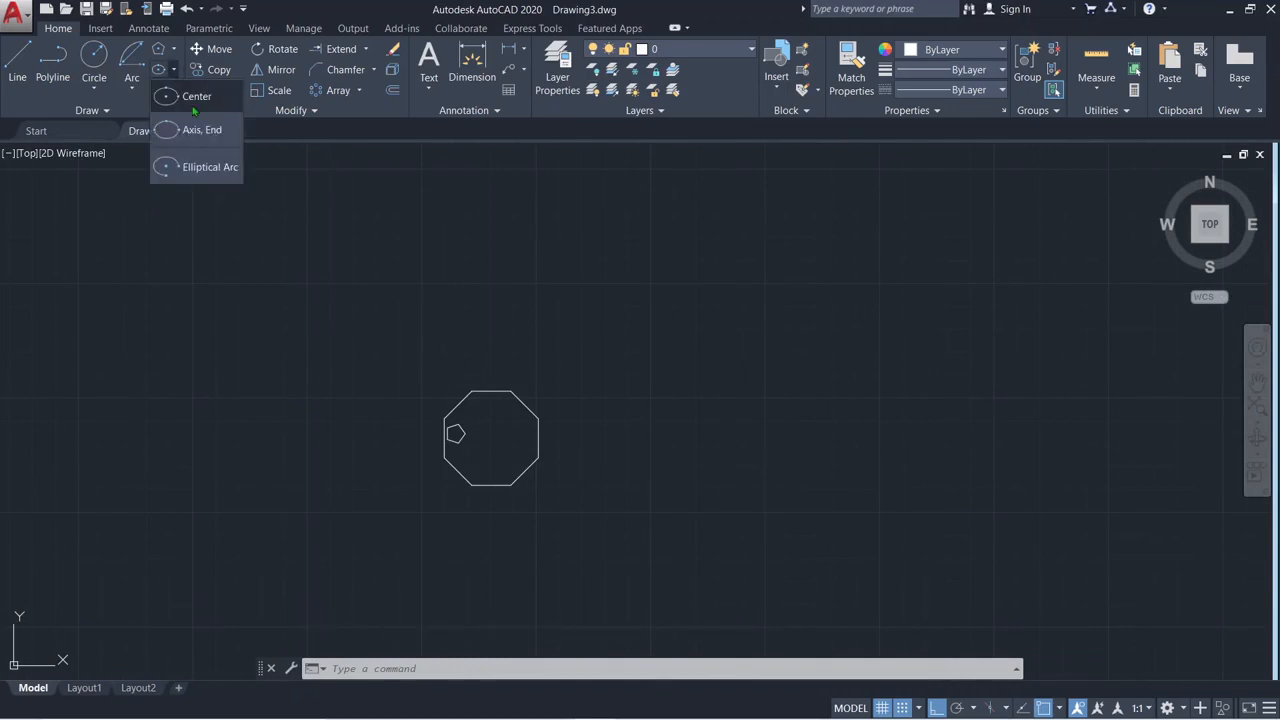
left_click(194, 107)
left_click(599, 328)
left_click(783, 442)
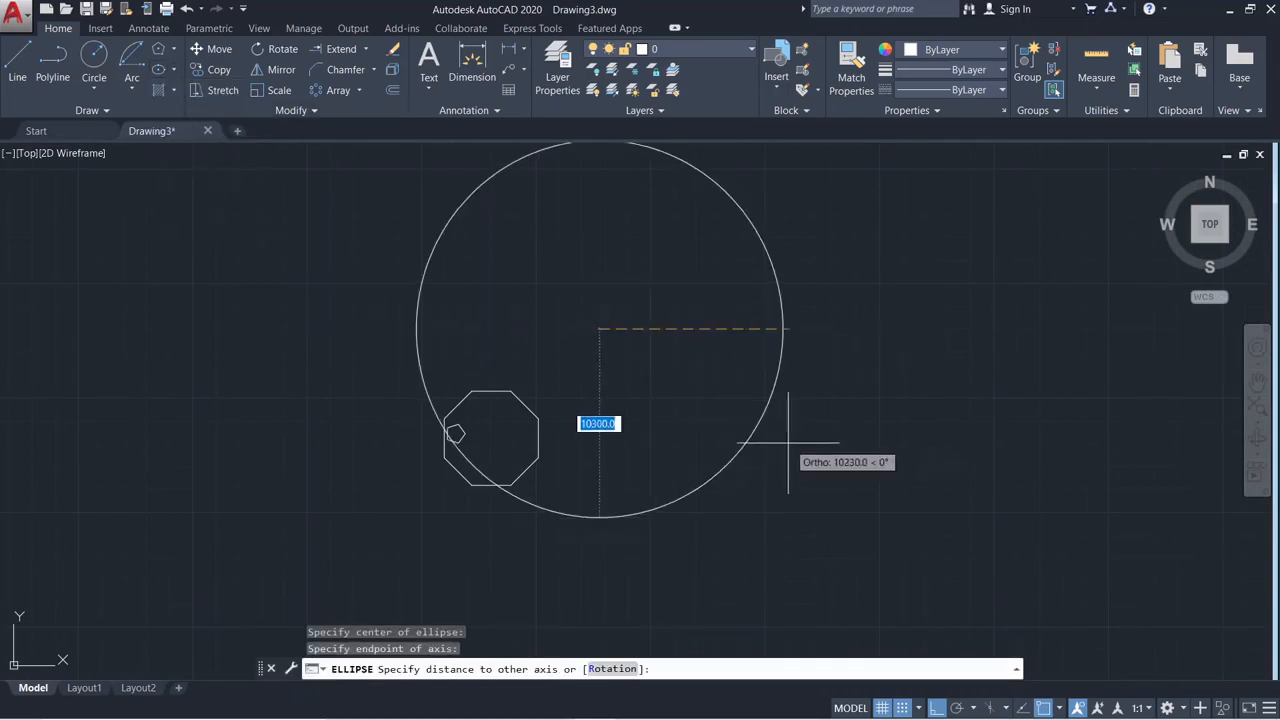
left_click(697, 292)
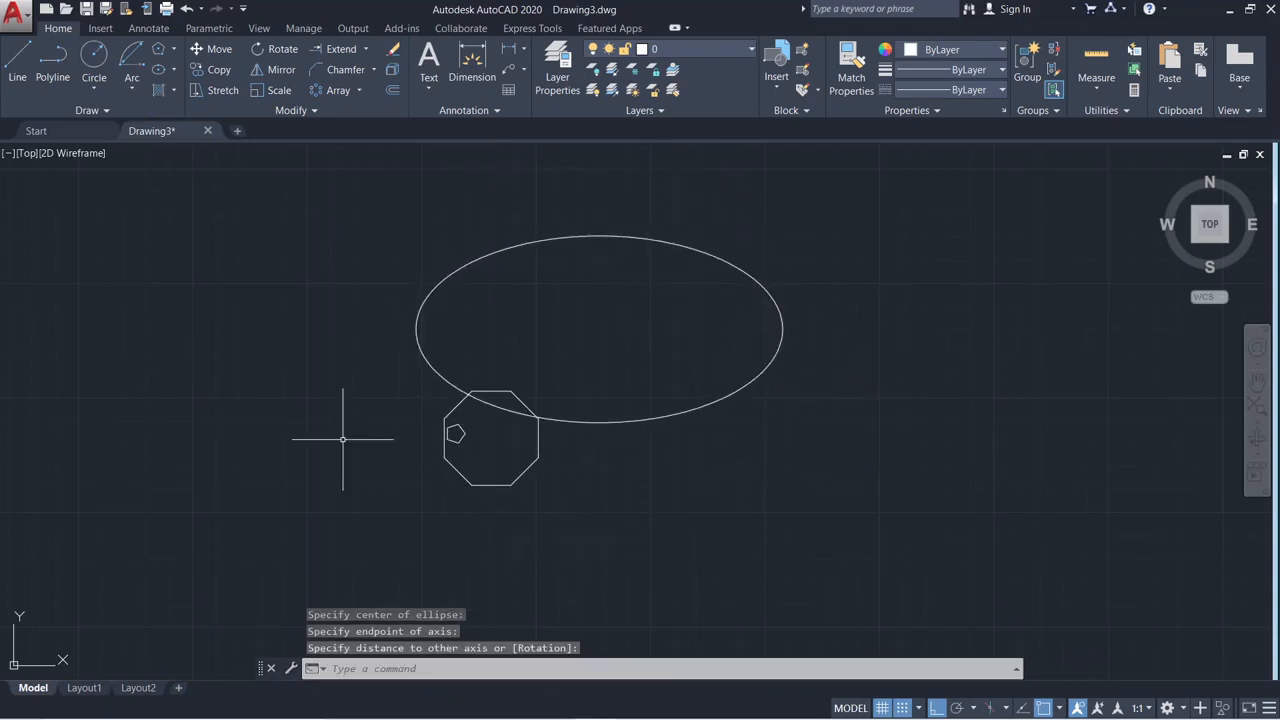
Try to draw an upright elliptical arc to the left of the large ellipse, starting from a horizontal axis
left_click(160, 72)
left_click(174, 70)
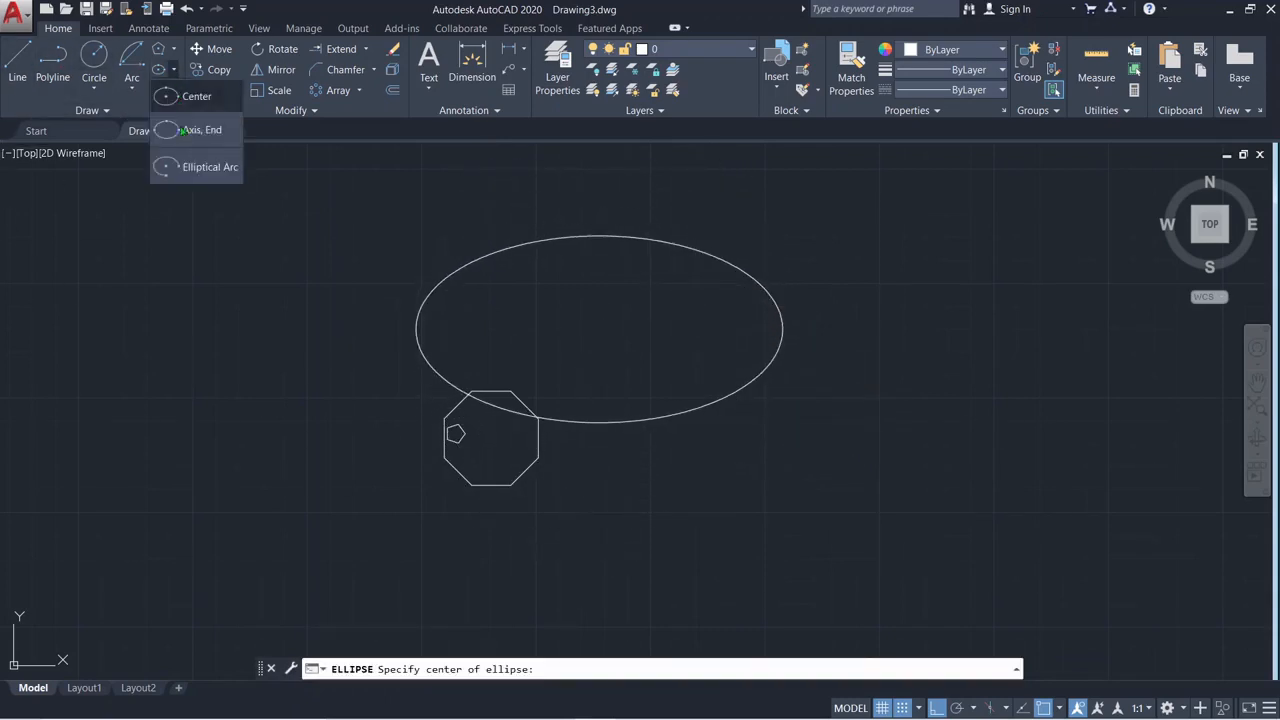
left_click(190, 166)
left_click(87, 375)
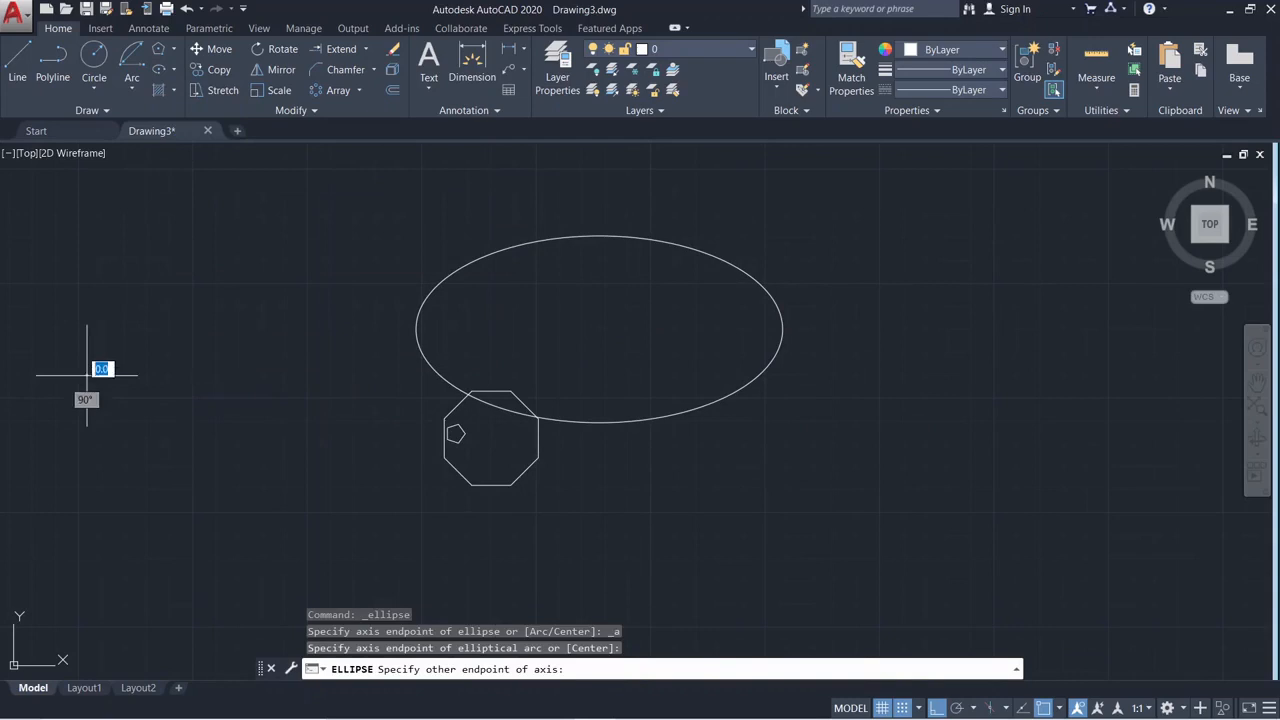
left_click(306, 452)
left_click(189, 516)
left_click(363, 448)
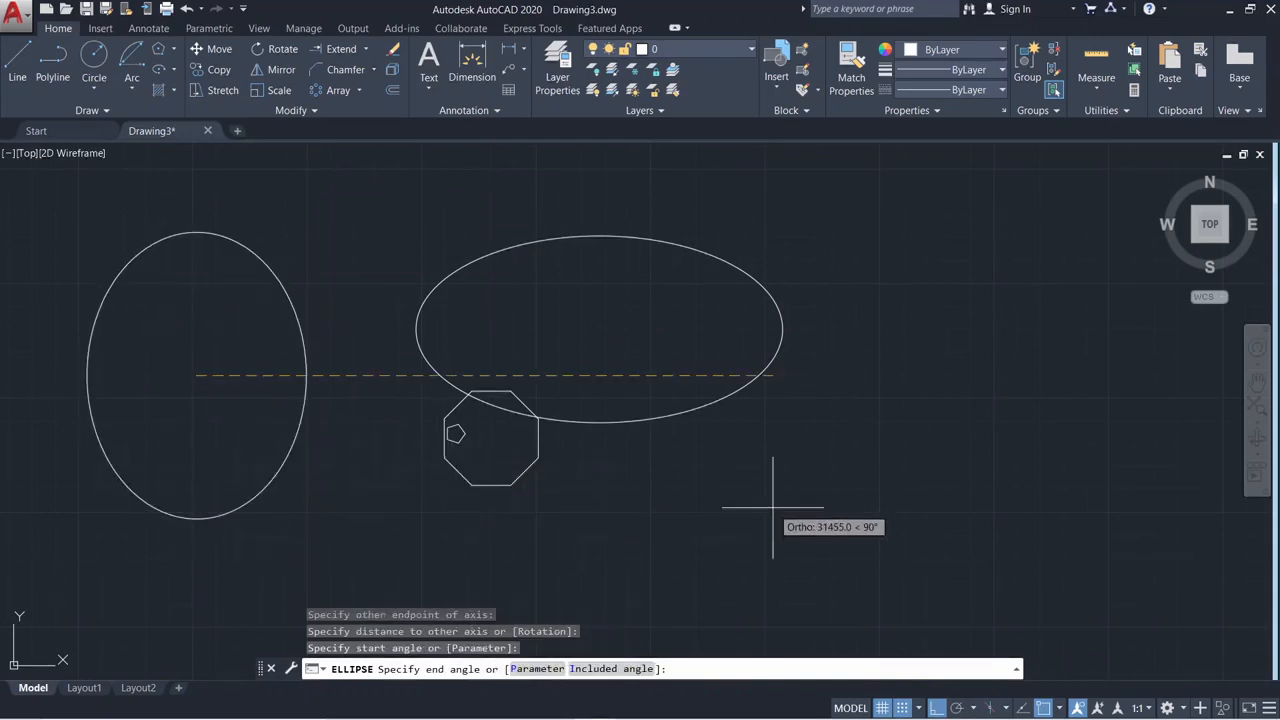
key("Escape")
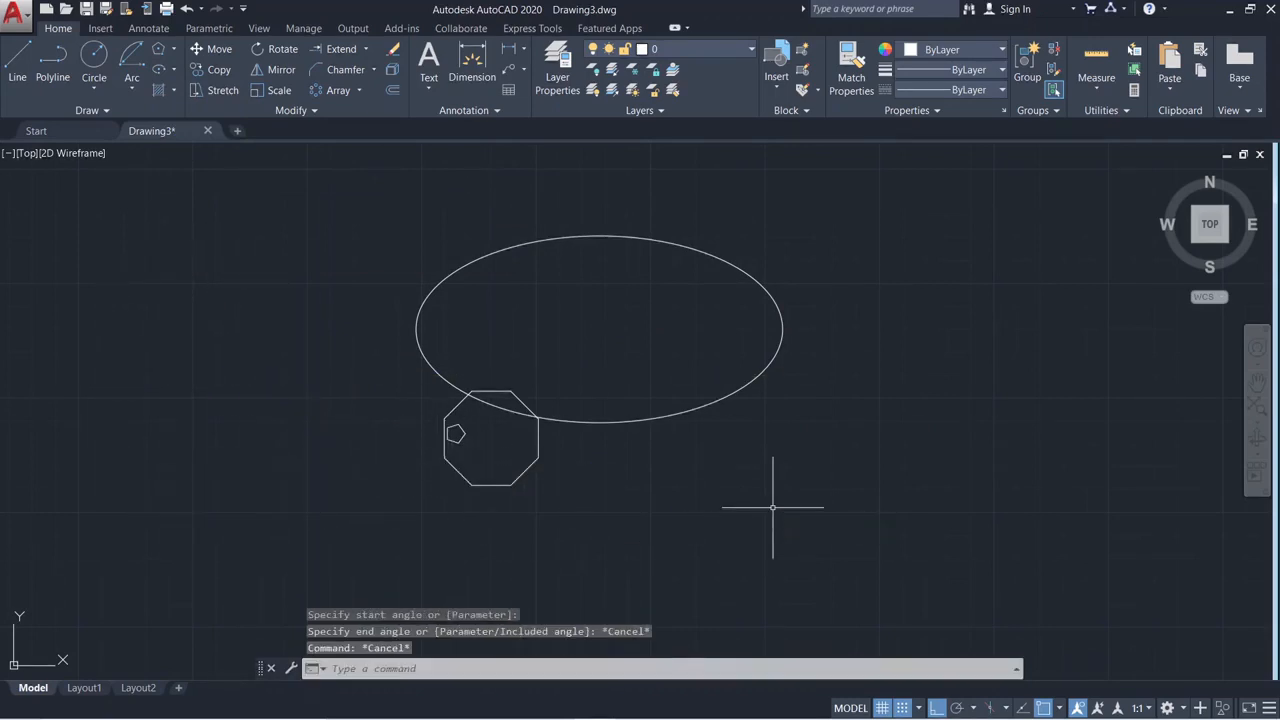